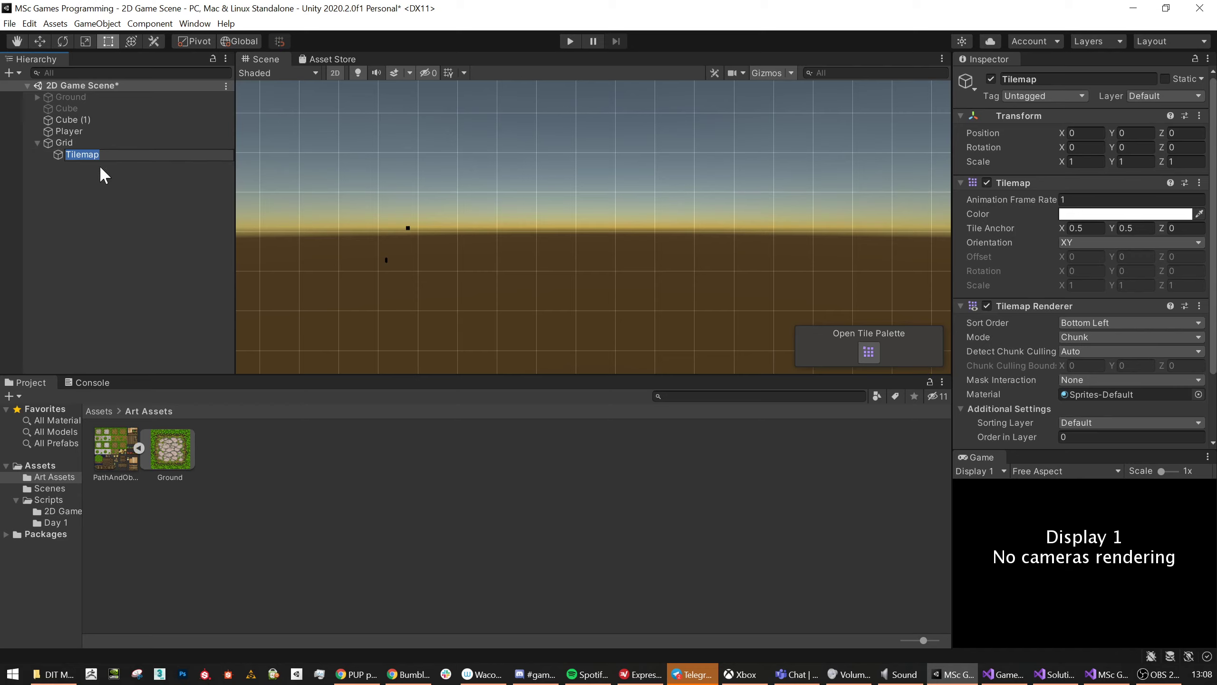
Rename the Tilemap object under Grid to Ground Platforms.
left_click(1023, 81)
double_click(1023, 81)
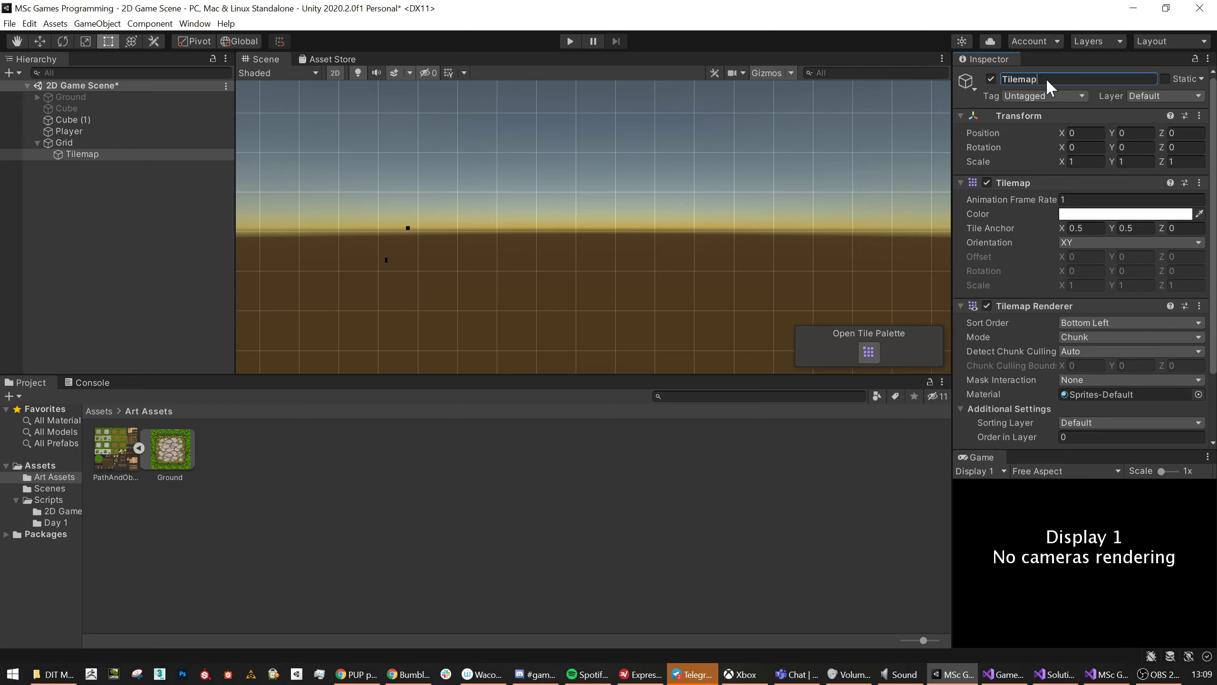
type("Ground Platforms")
key("Return")
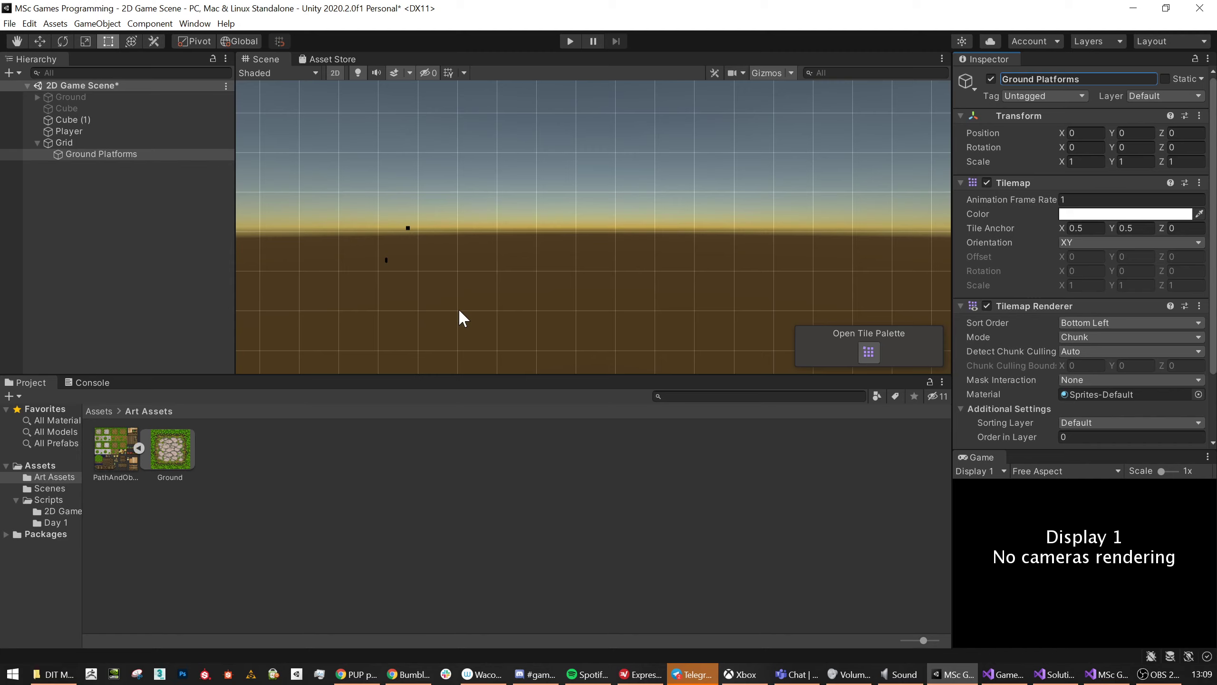
Set the PathAndObjects texture's Pixels Per Unit to 95, apply the import settings, and check the Ground sprite's preview.
left_click(230, 508)
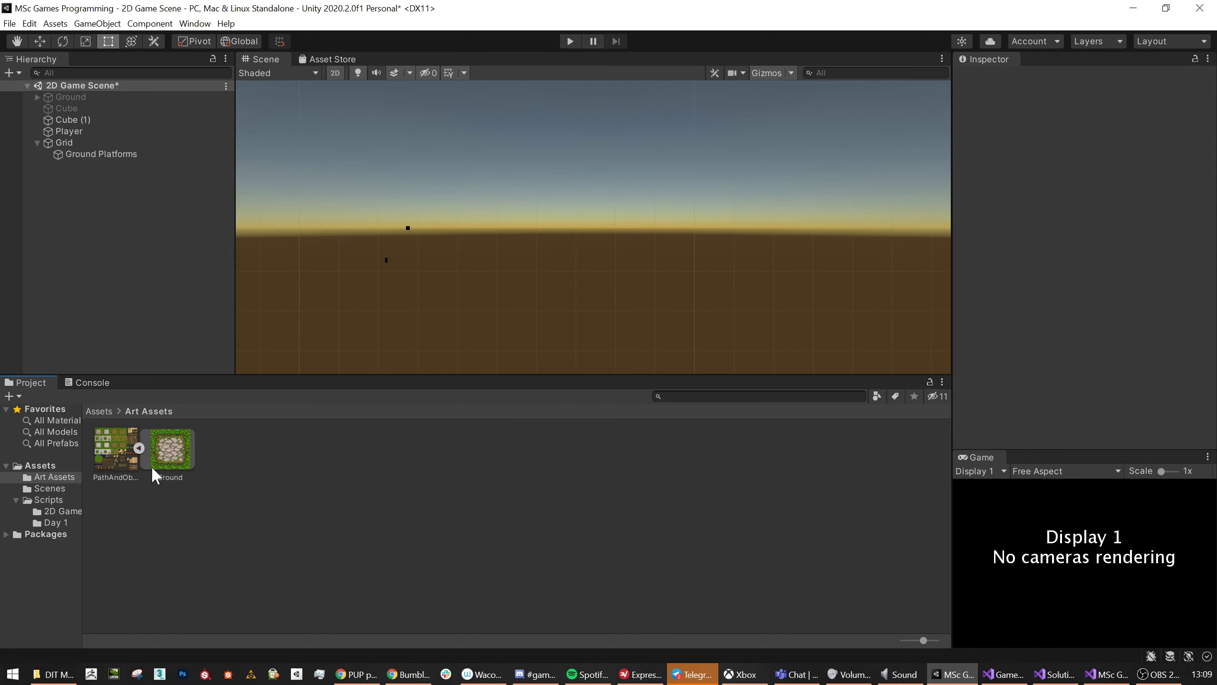
left_click(170, 462)
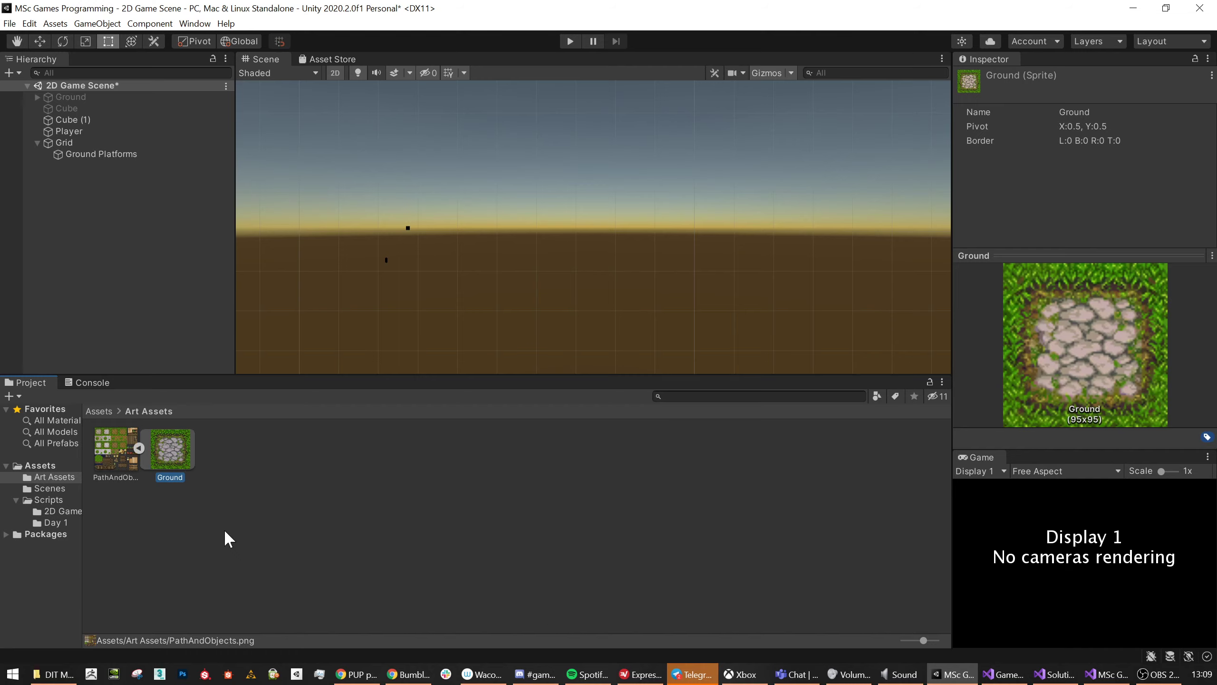
left_click(112, 454)
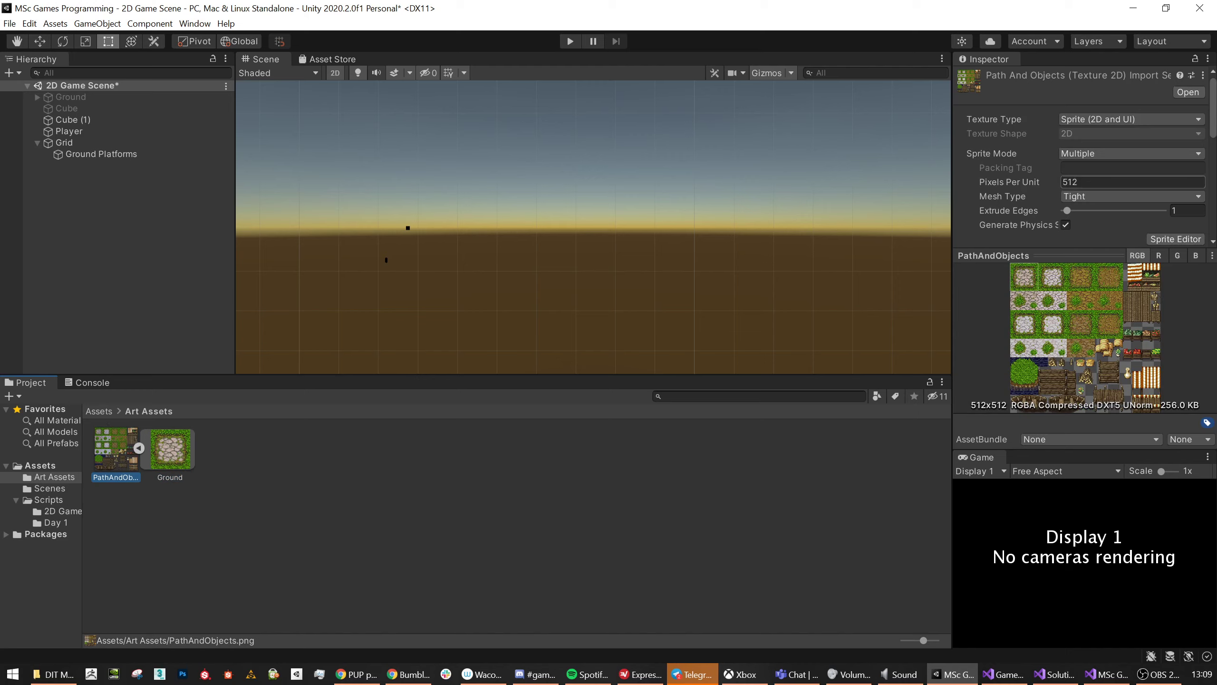
left_click(1083, 181)
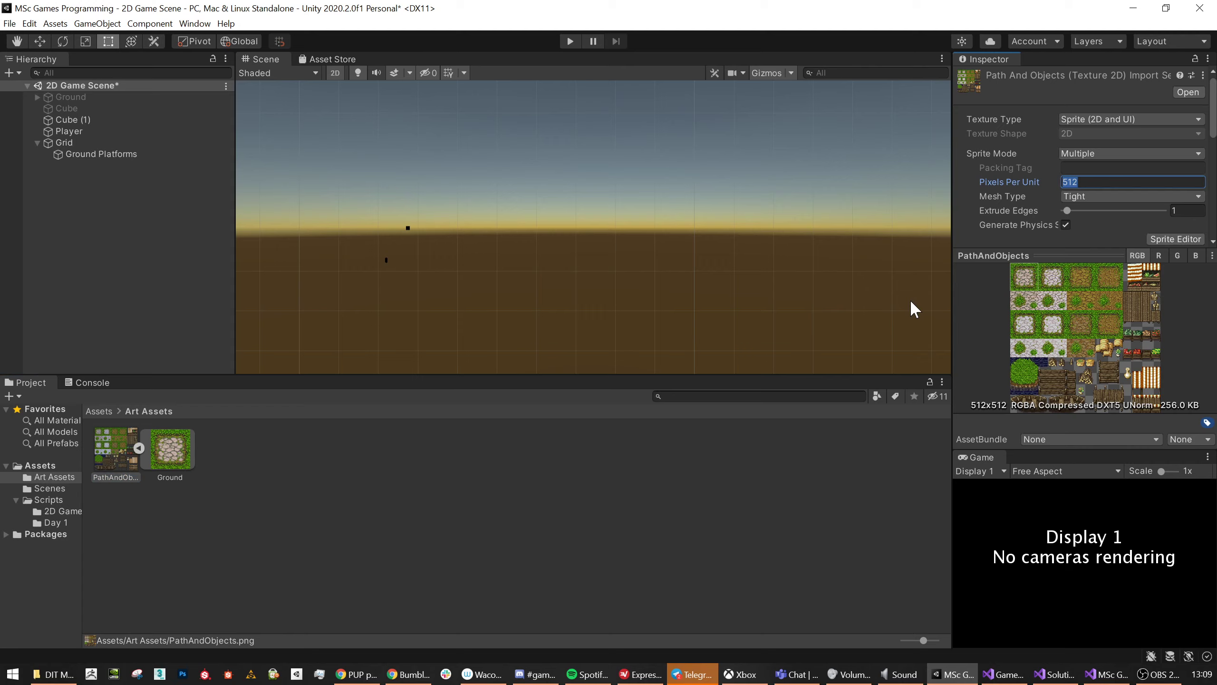
type("95")
scroll(1143, 191, "down", 5)
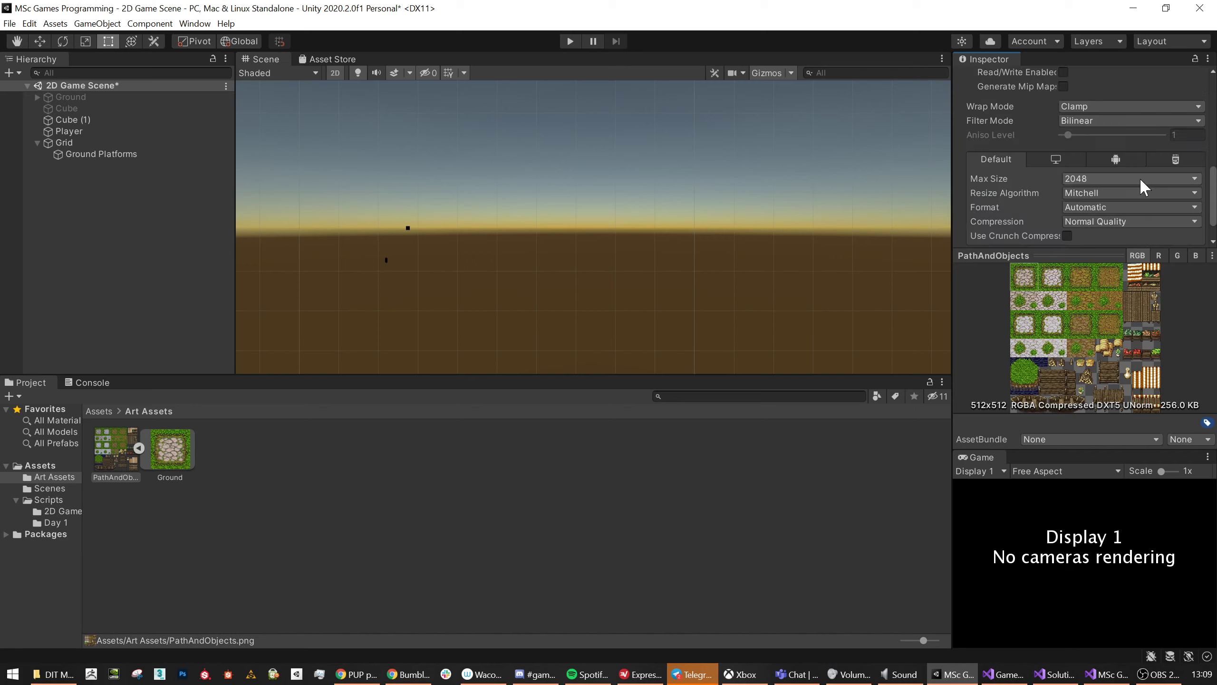
scroll(1149, 226, "down", 1)
left_click(1188, 234)
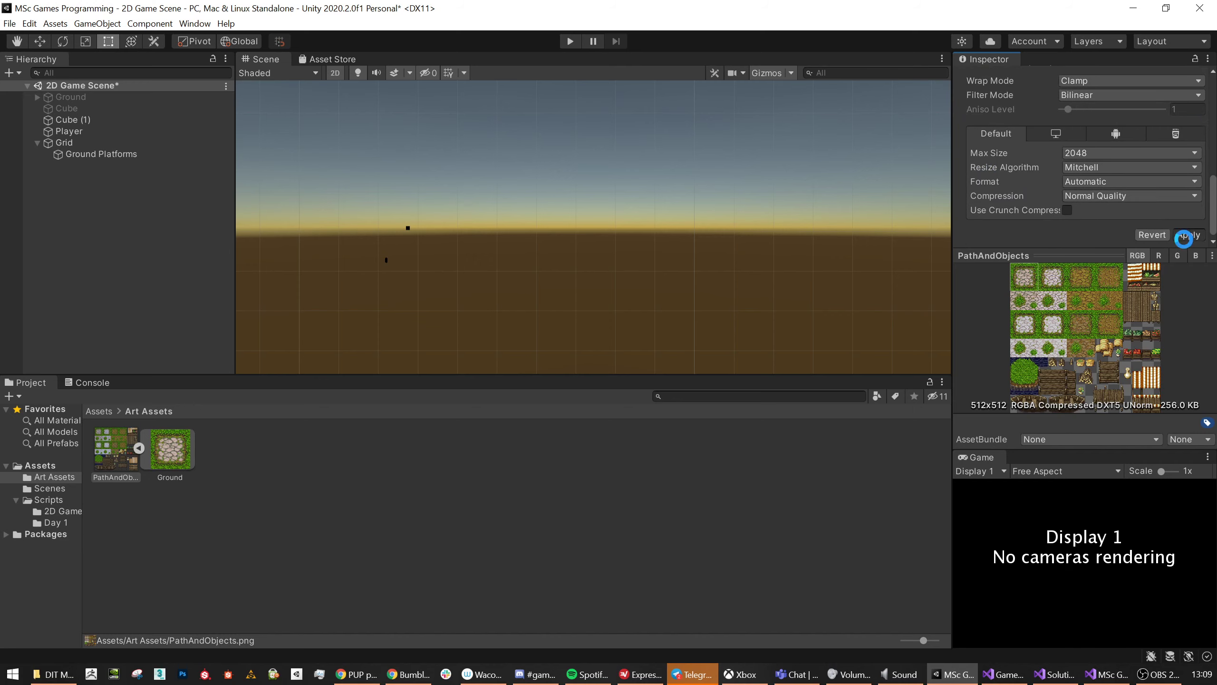
left_click_drag(1098, 250, 1097, 330)
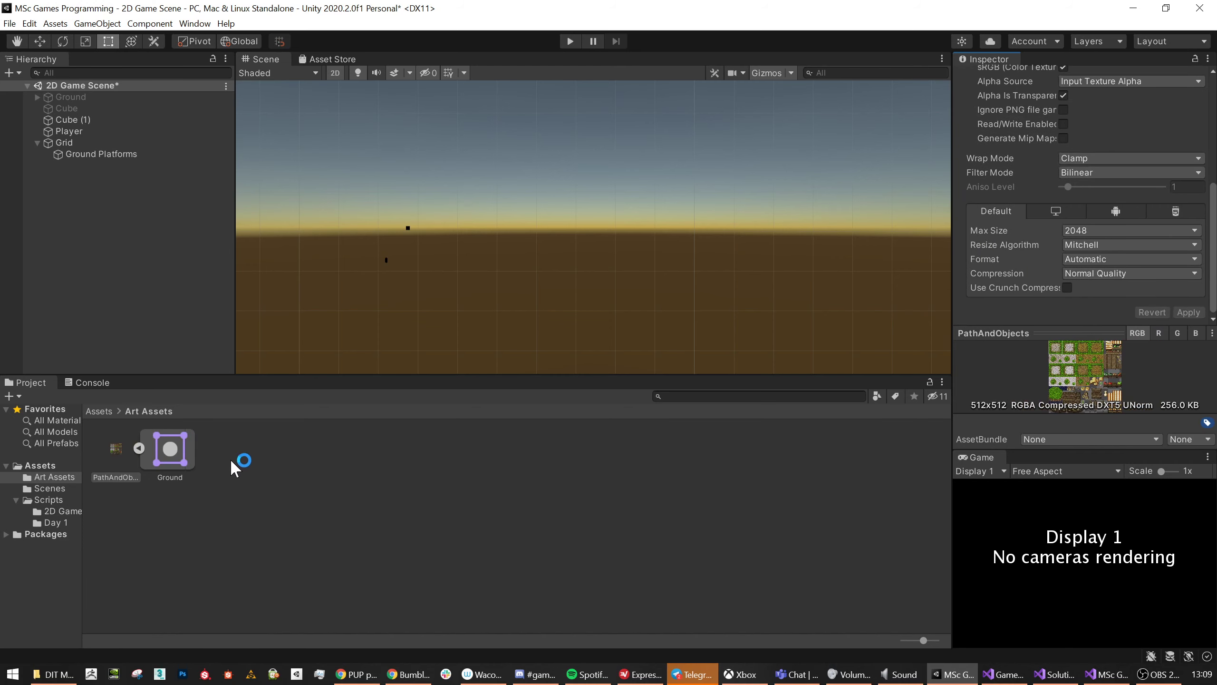
left_click(191, 453)
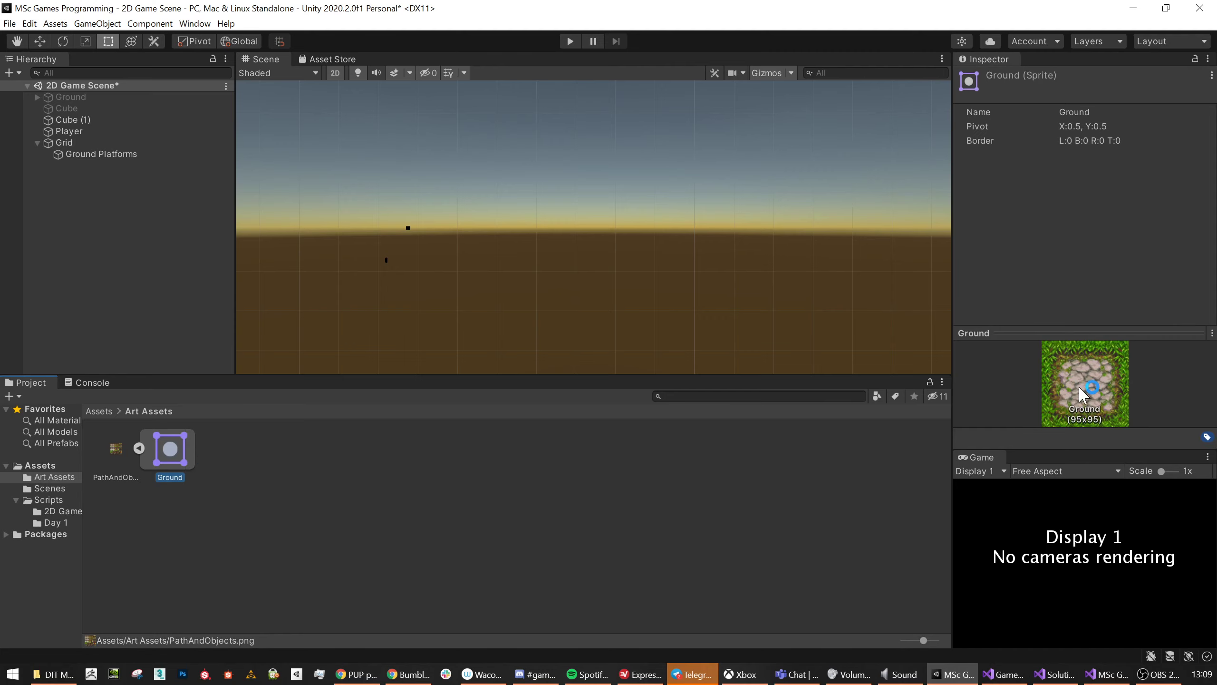
left_click_drag(1052, 332, 1052, 312)
In the Sprite Editor for PathAndObjects, outline a new sprite about 195 by 190 pixels starting at the upper brown dirt tiles.
left_click(124, 455)
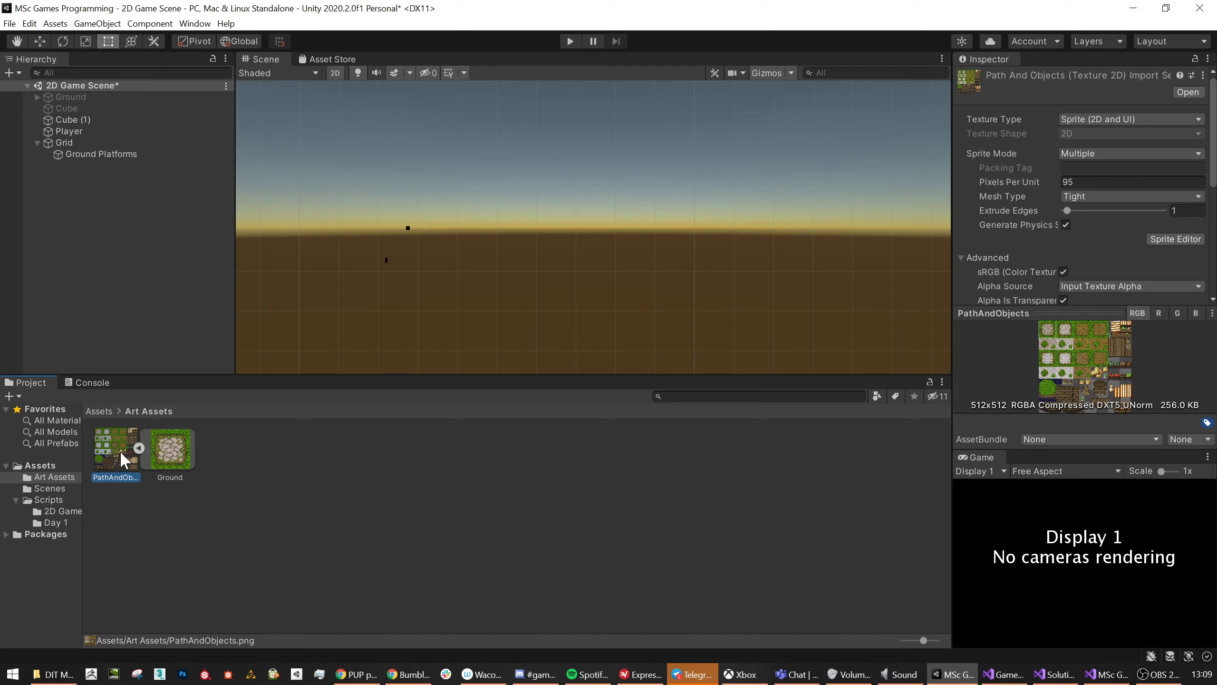
left_click(1176, 239)
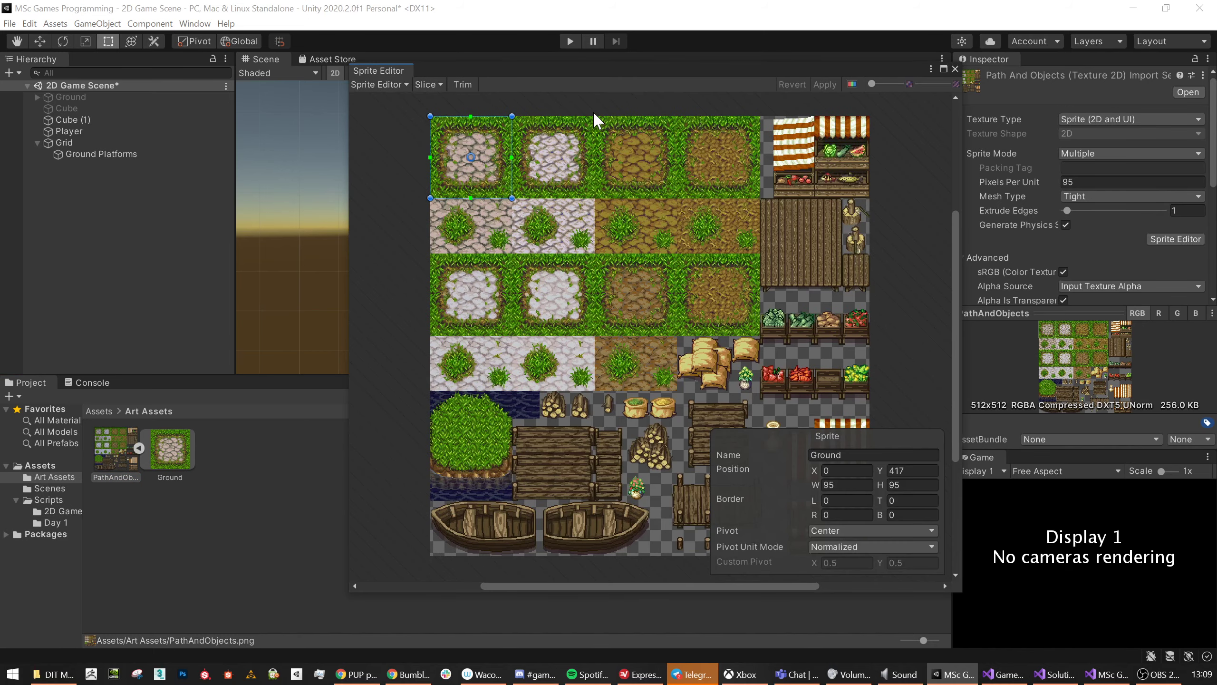
left_click_drag(592, 114, 762, 279)
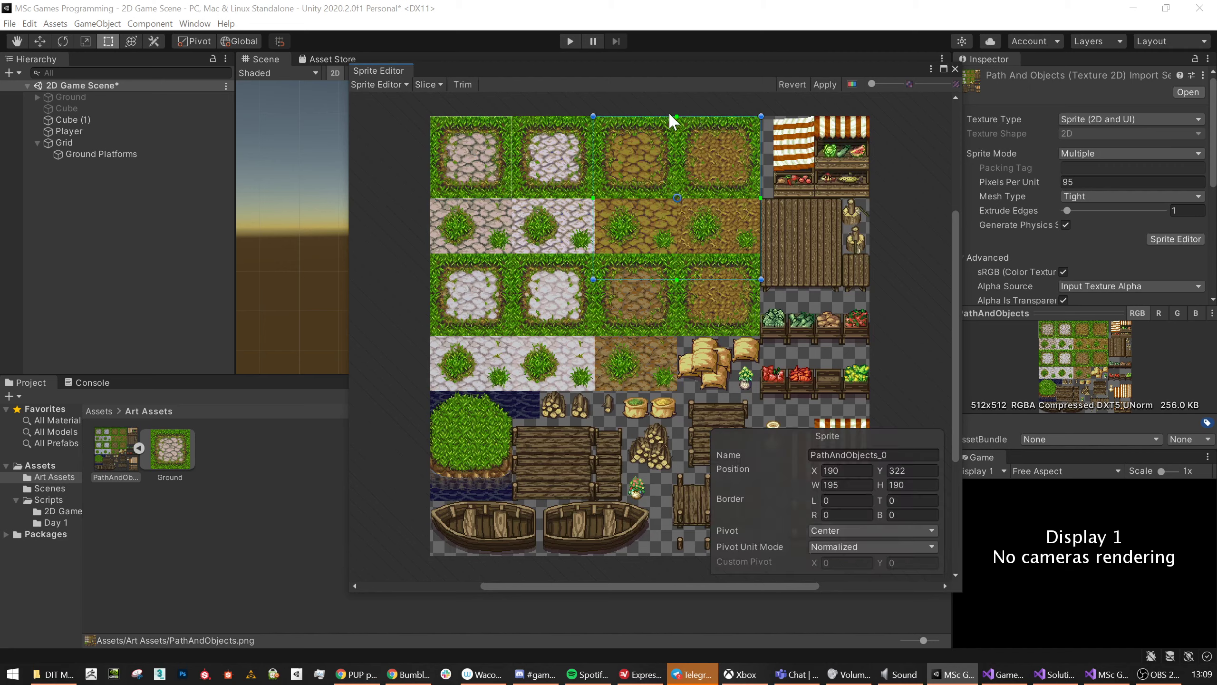
Set the new dirt sprite's width to 190, apply the slicing, and close the Sprite Editor.
key("Tab")
key("Right")
key("Tab")
type("190")
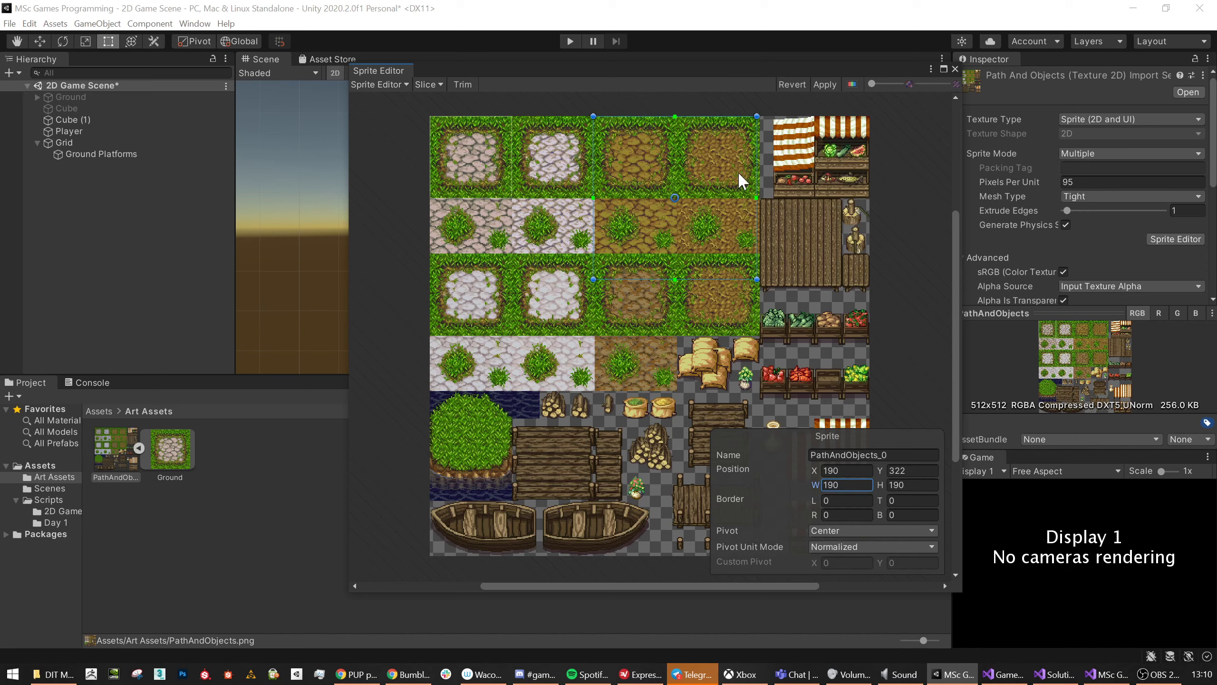
left_click(825, 84)
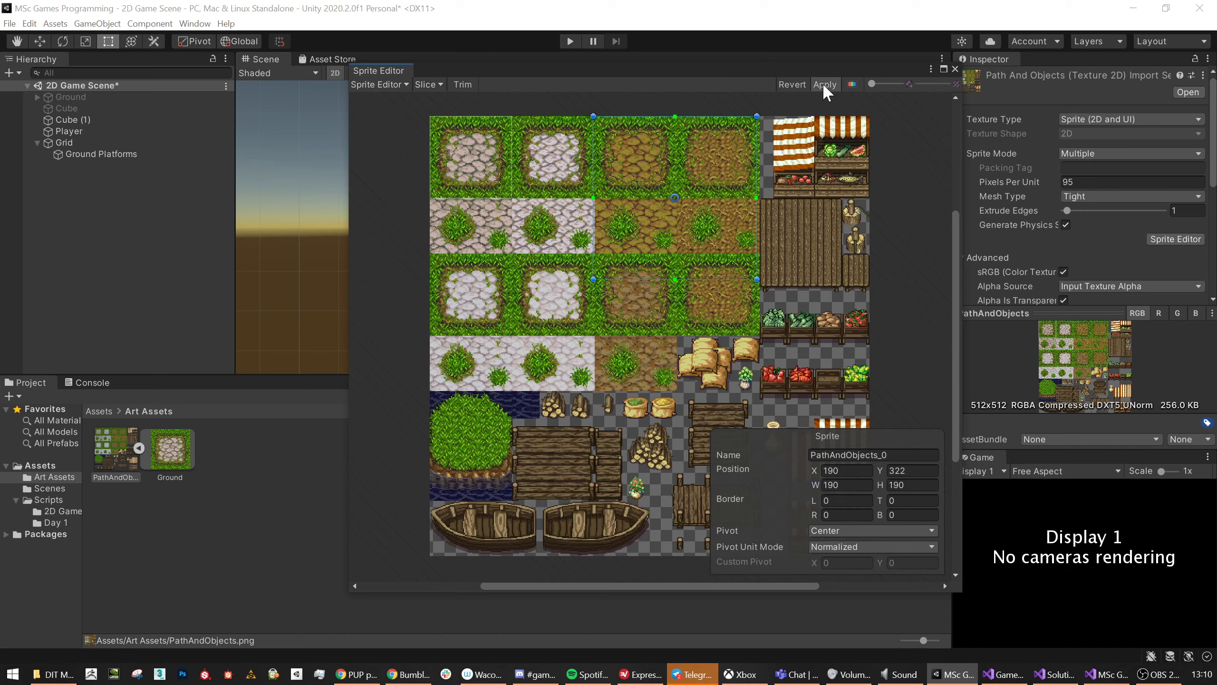
left_click(955, 69)
left_click(160, 463)
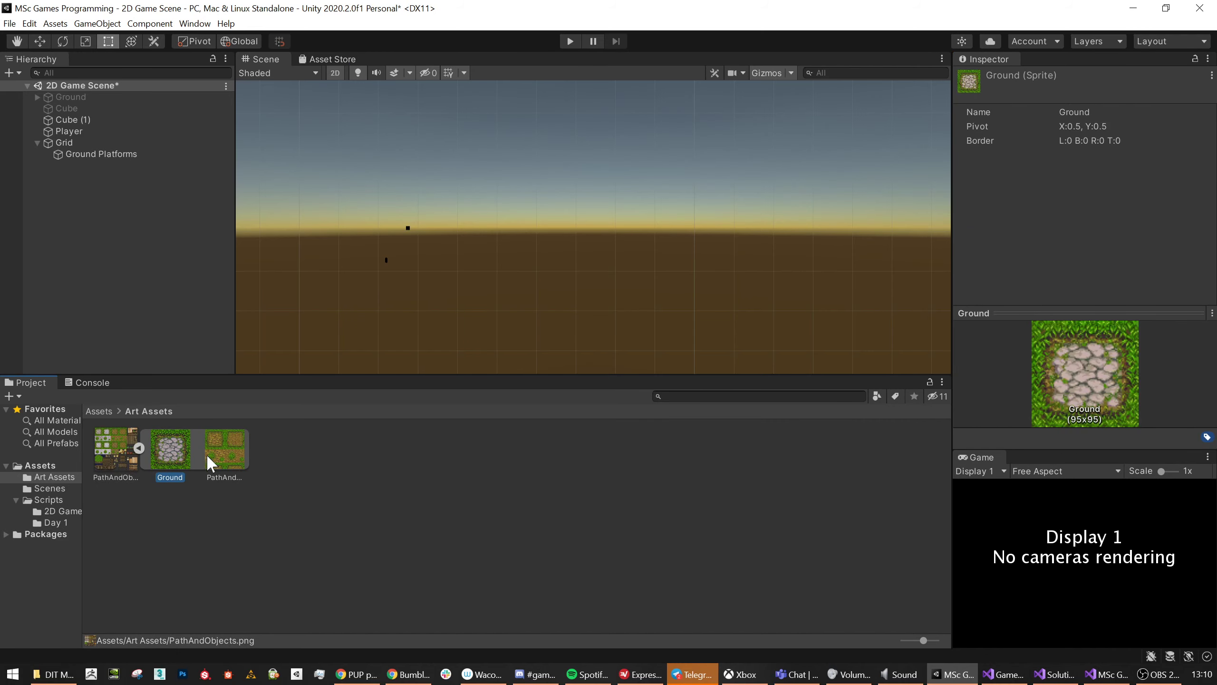
Open the Tile Palette for the Ground Platforms tilemap and place its window over the scene and hierarchy area.
left_click(90, 153)
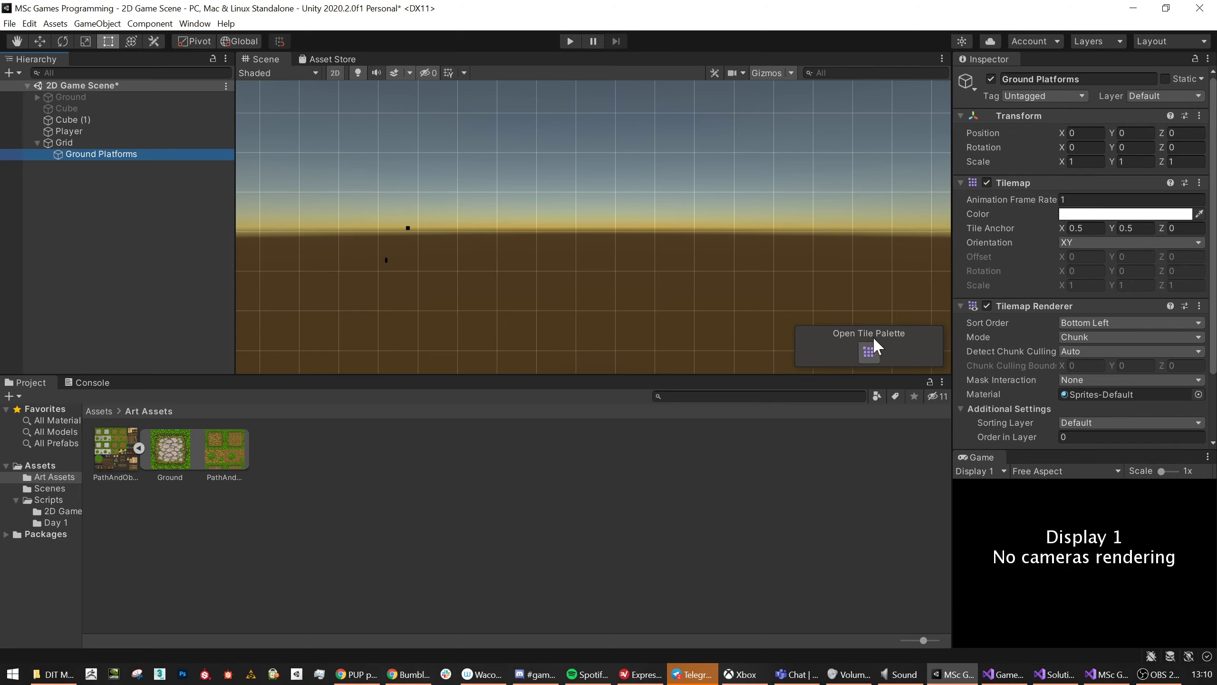
left_click(210, 24)
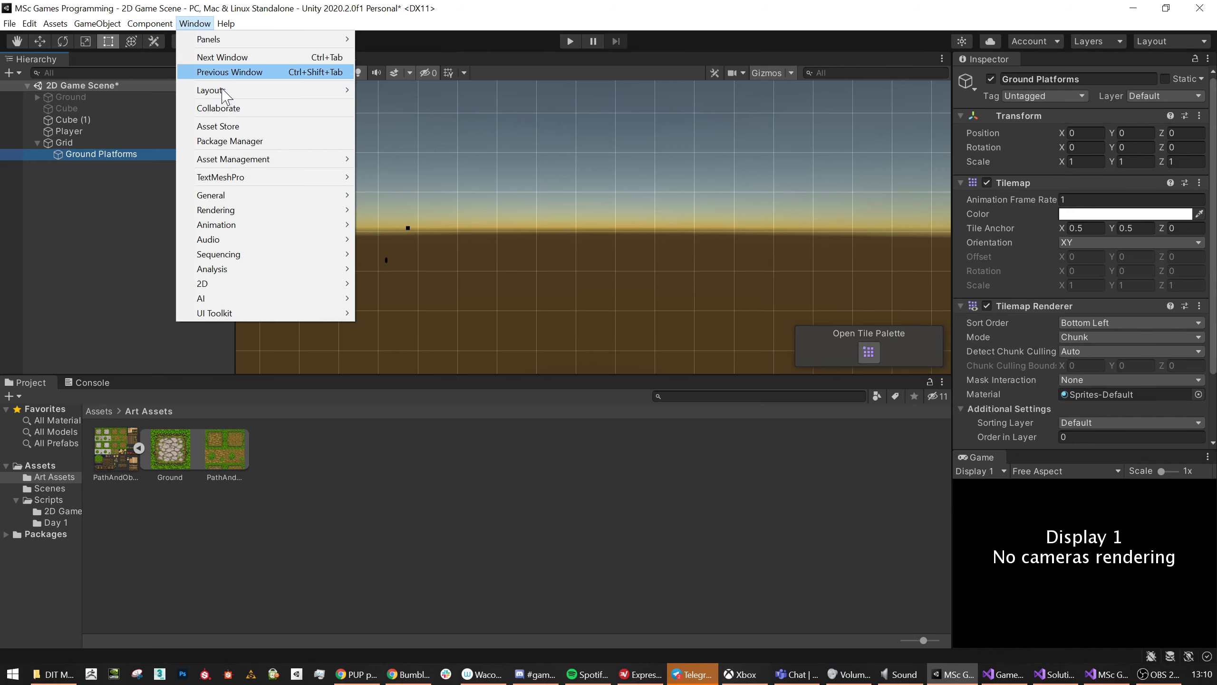
mouse_move(295, 287)
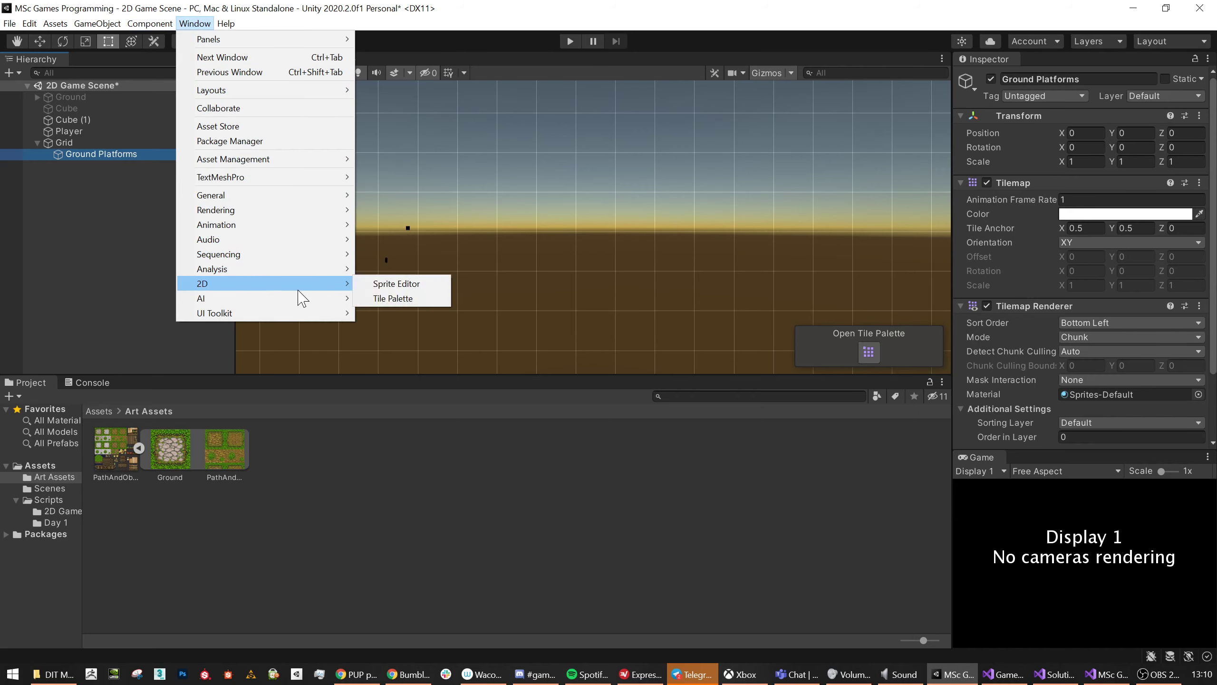
left_click(868, 352)
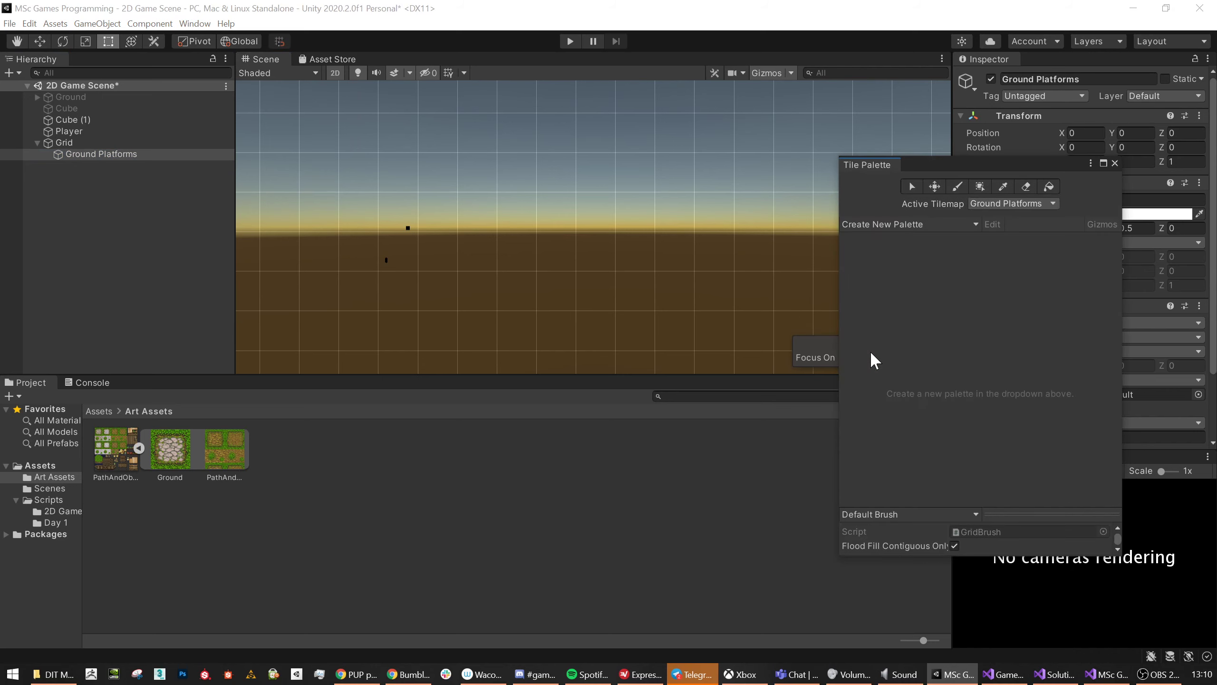
left_click_drag(972, 171, 494, 100)
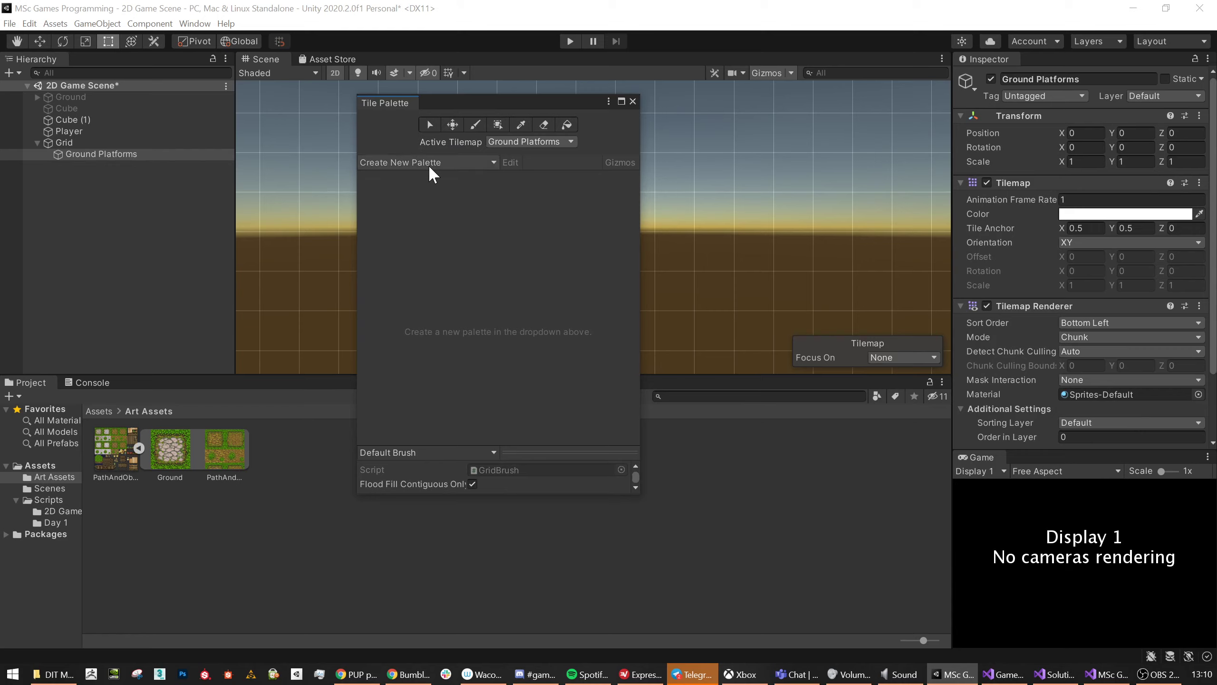
left_click_drag(425, 102, 283, 108)
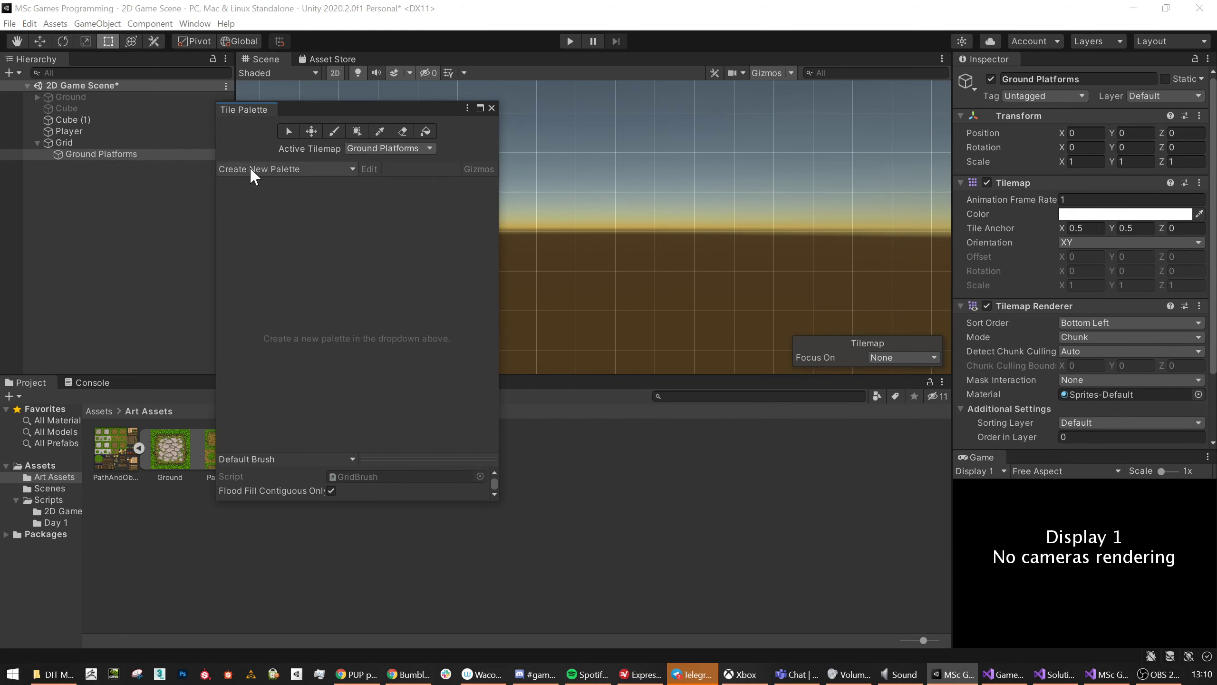
Create a rectangular tile palette named Ground Palette and save it in the Art Assets folder.
left_click(281, 170)
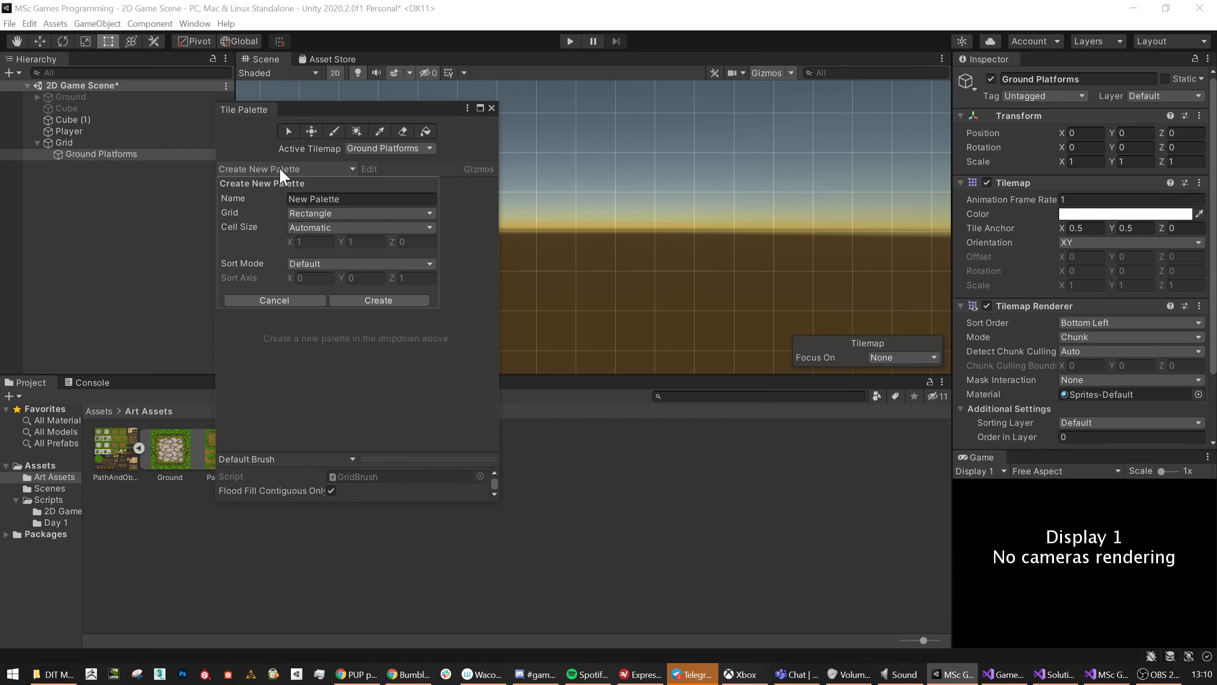
left_click(364, 199)
type("Ground")
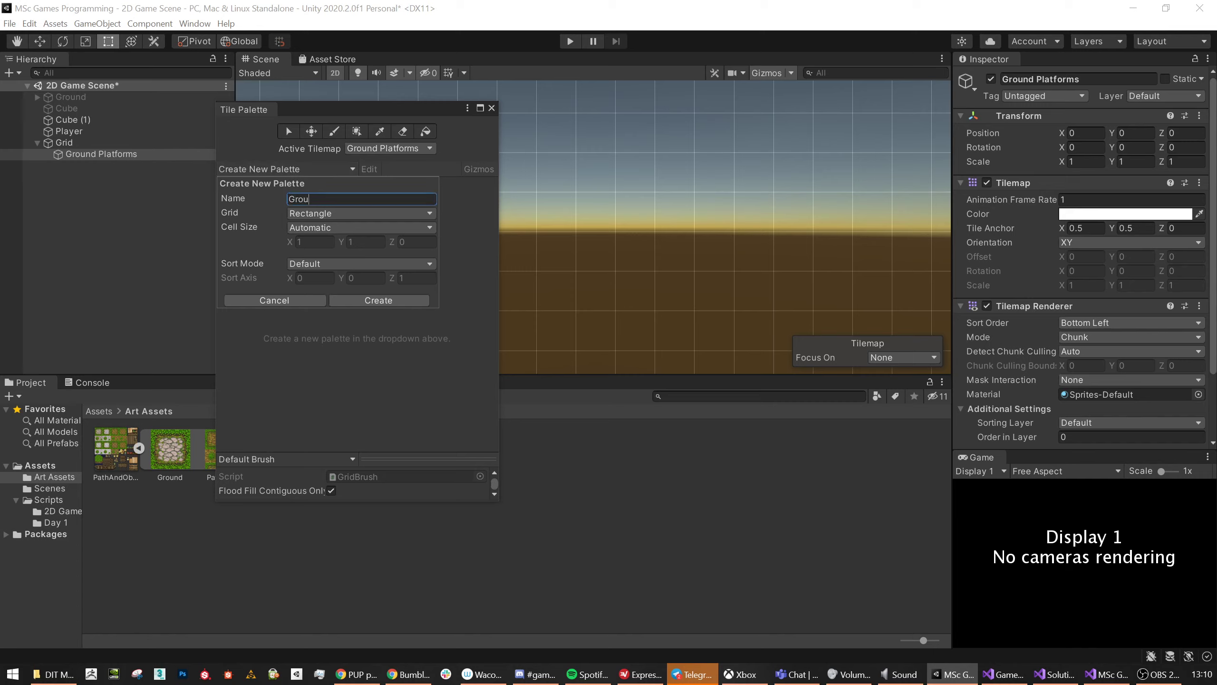
type(" Pat")
type("lette")
left_click(408, 298)
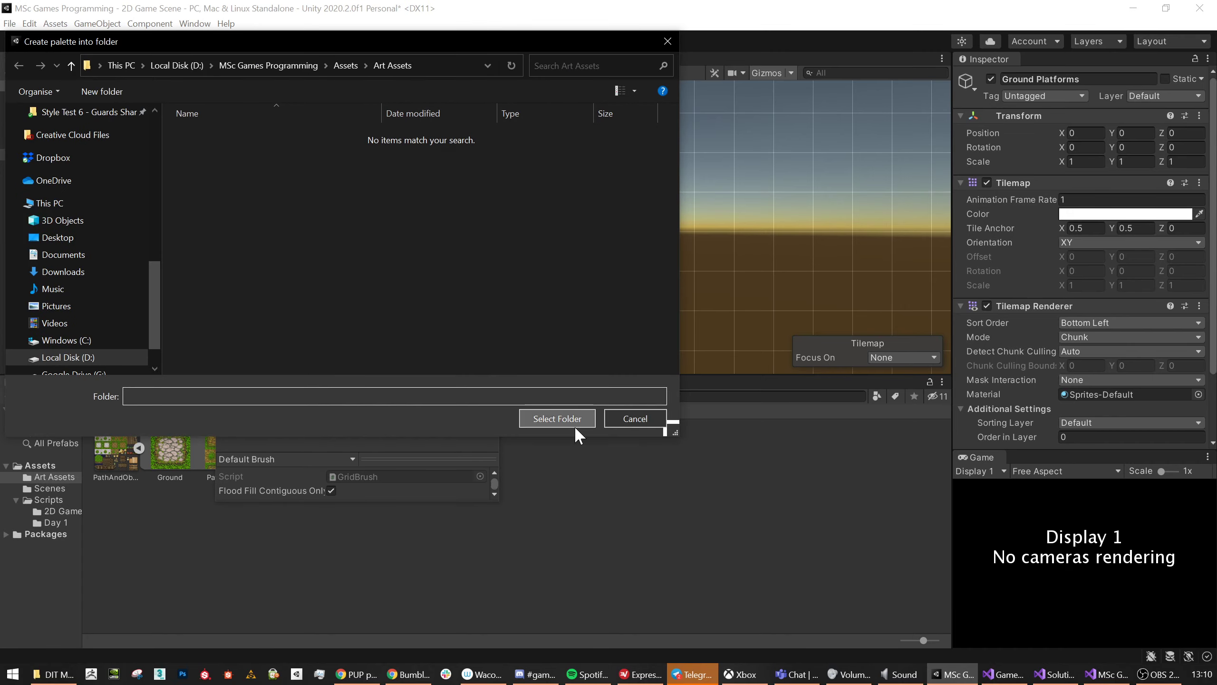
left_click(556, 418)
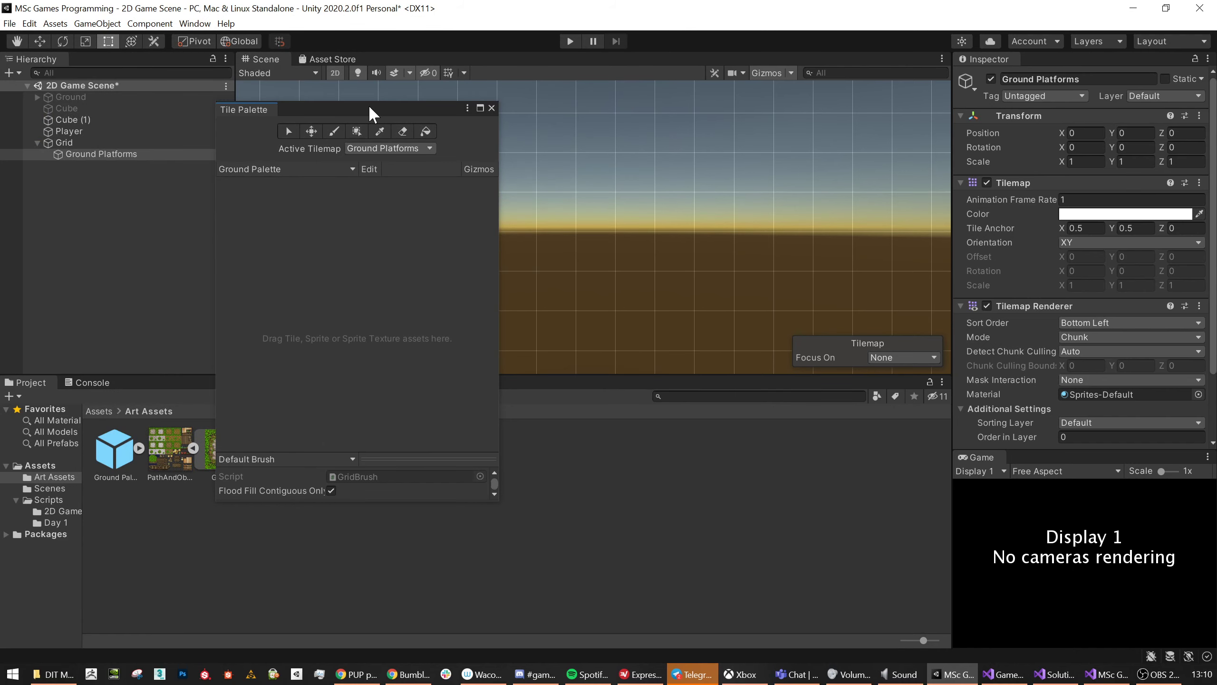
Add the Ground sprite to Ground Palette, saving the generated tile as Ground.asset in Art Assets.
left_click_drag(369, 106, 765, 152)
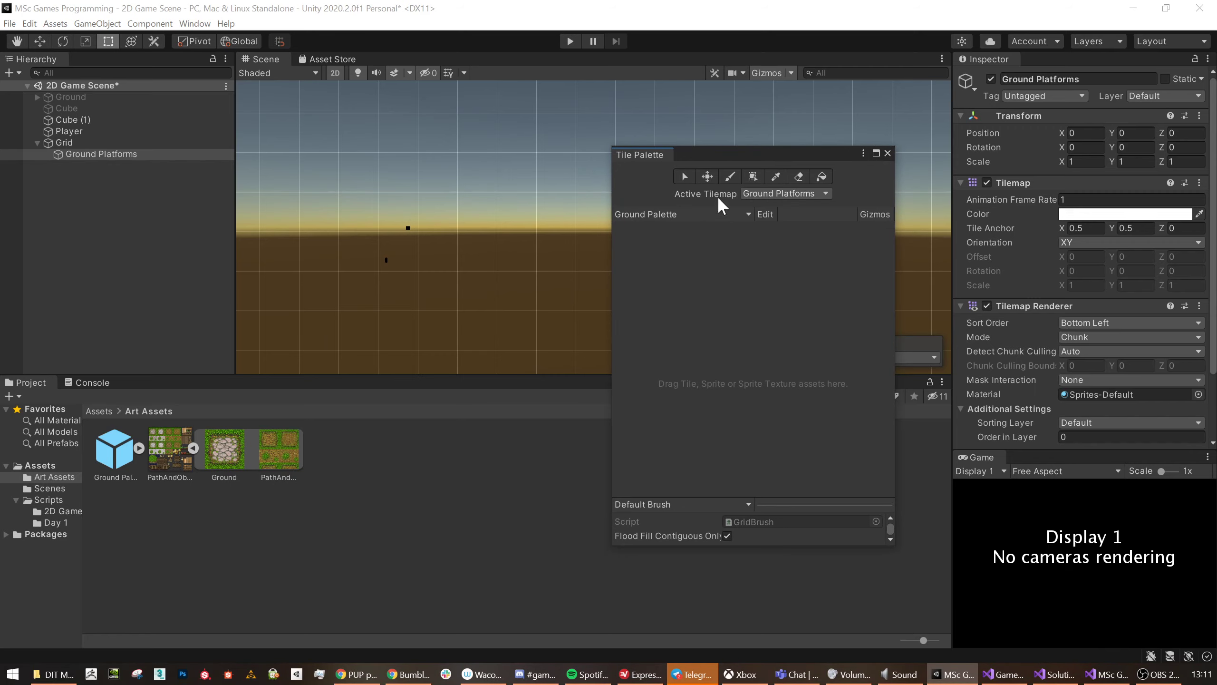
left_click_drag(232, 463, 752, 309)
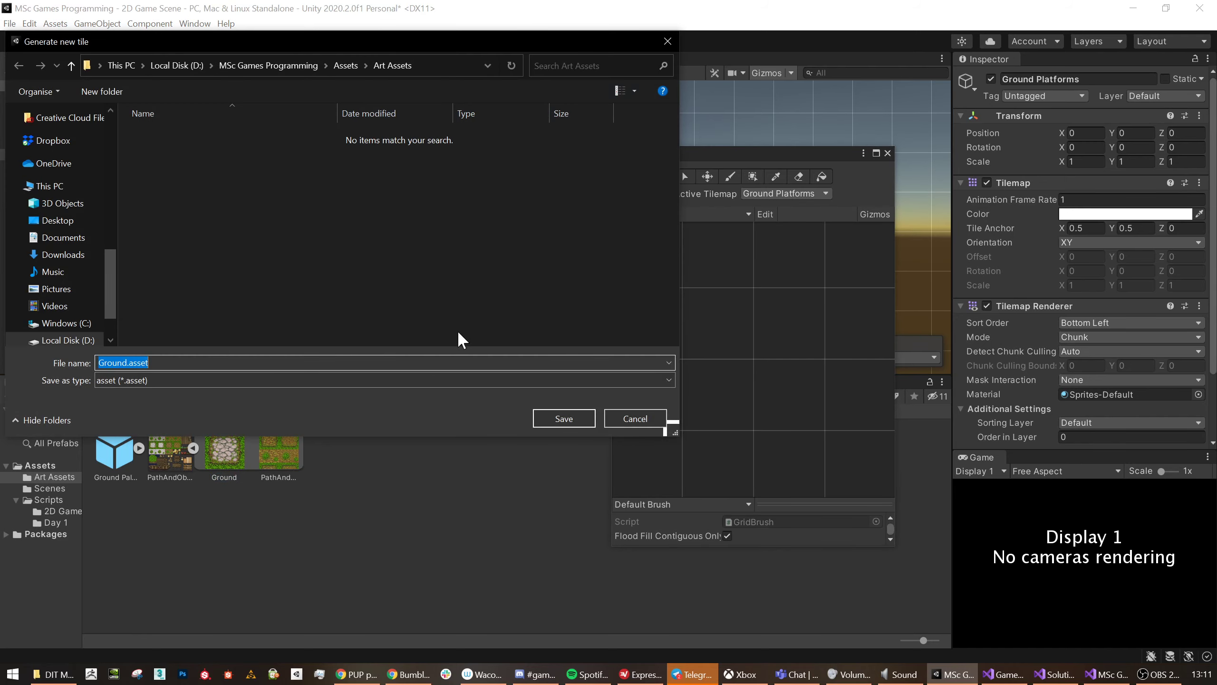
left_click(565, 418)
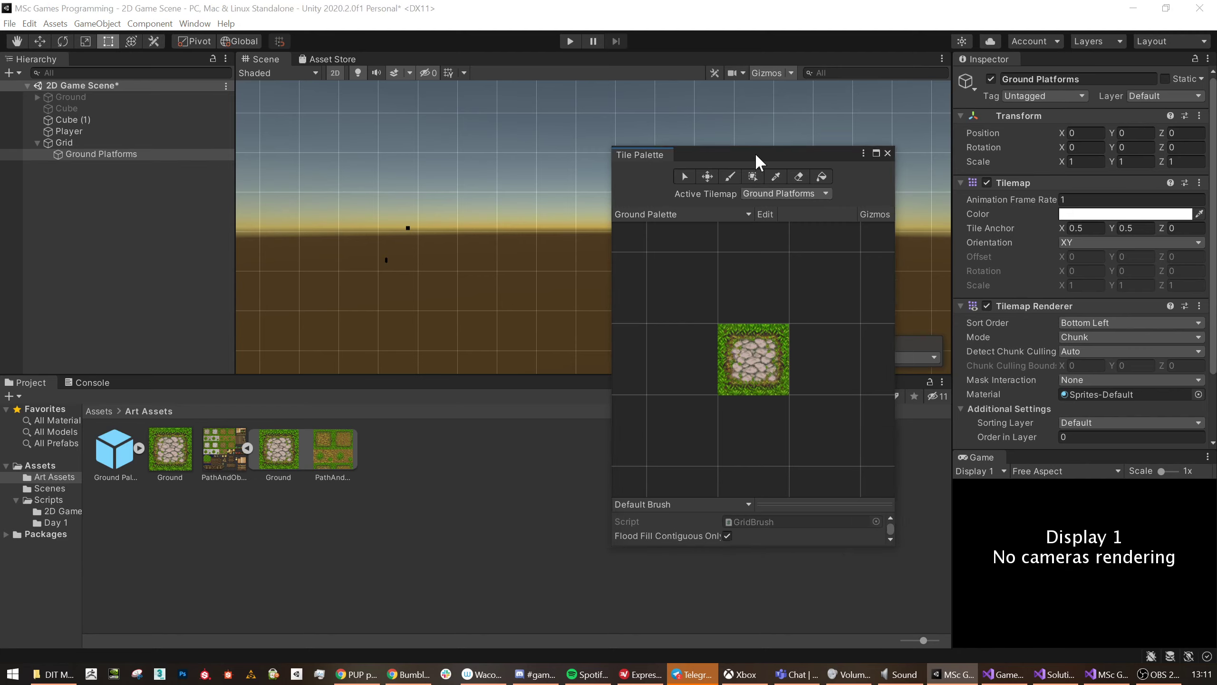
Move the Tile Palette clear of the scene's working area and activate its paint brush for Ground Platforms.
left_click_drag(754, 153, 379, 288)
scroll(576, 280, "down", 6)
middle_click_drag(562, 297, 665, 275)
scroll(659, 275, "down", 3)
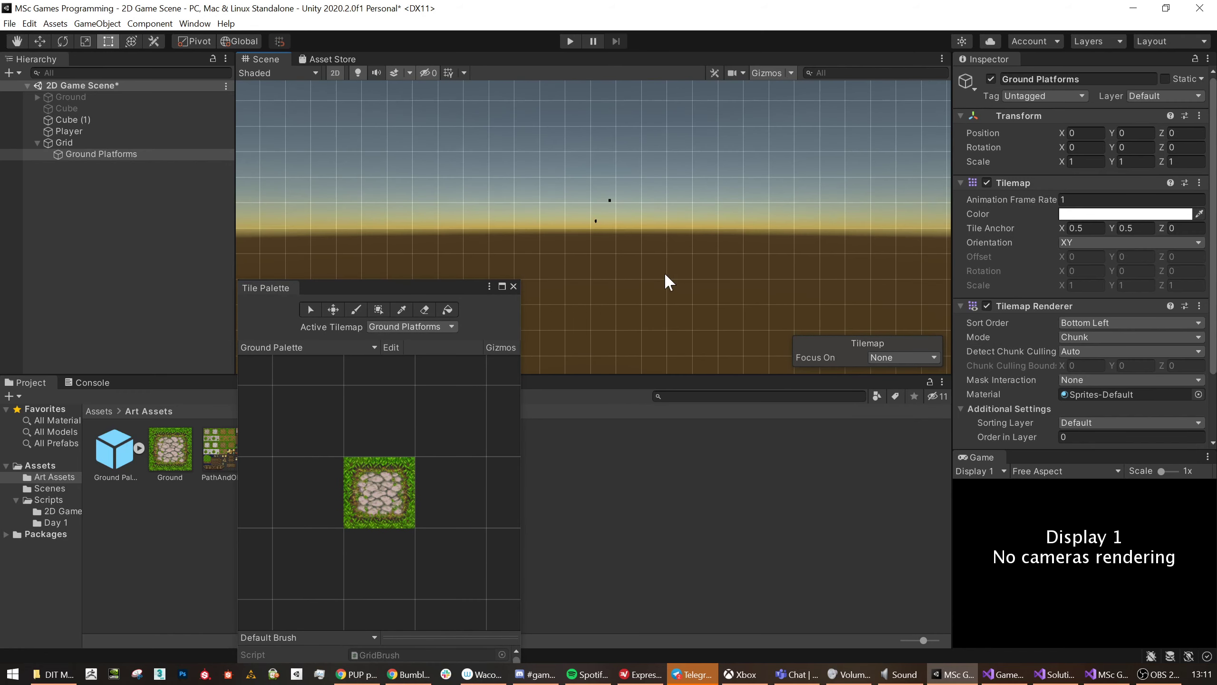
left_click(356, 309)
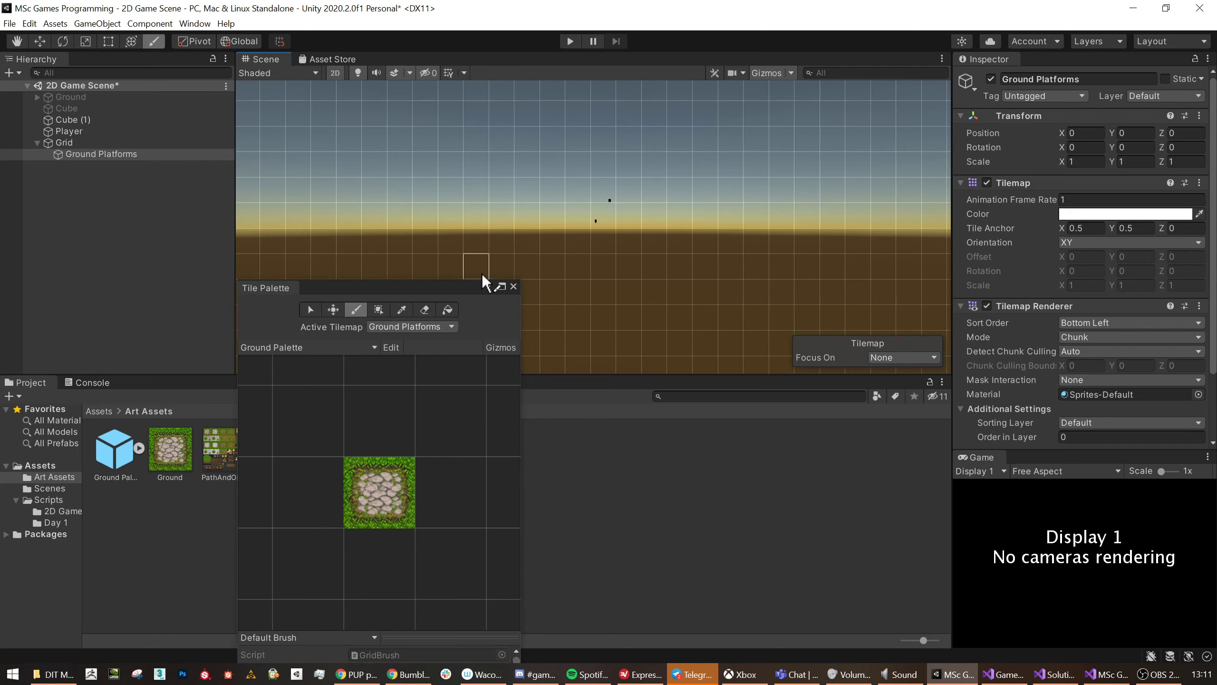
left_click_drag(382, 290, 318, 300)
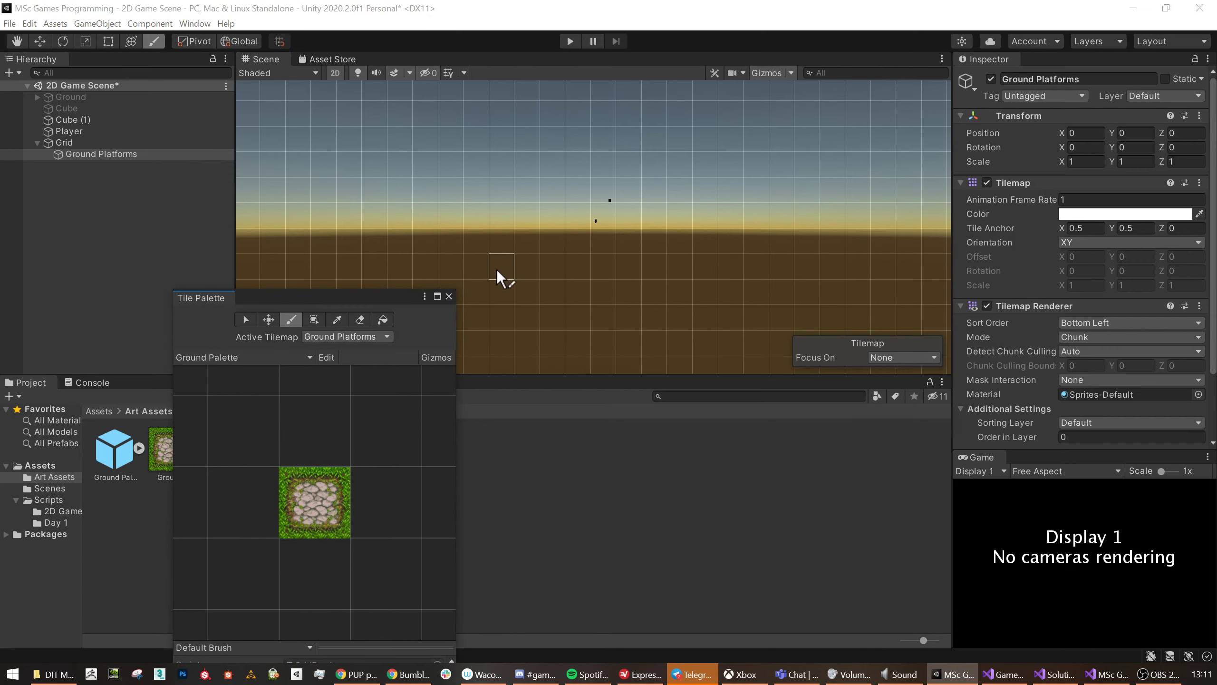
Try focusing the scene view on the Tilemap and return the Focus On setting to None.
left_click(891, 357)
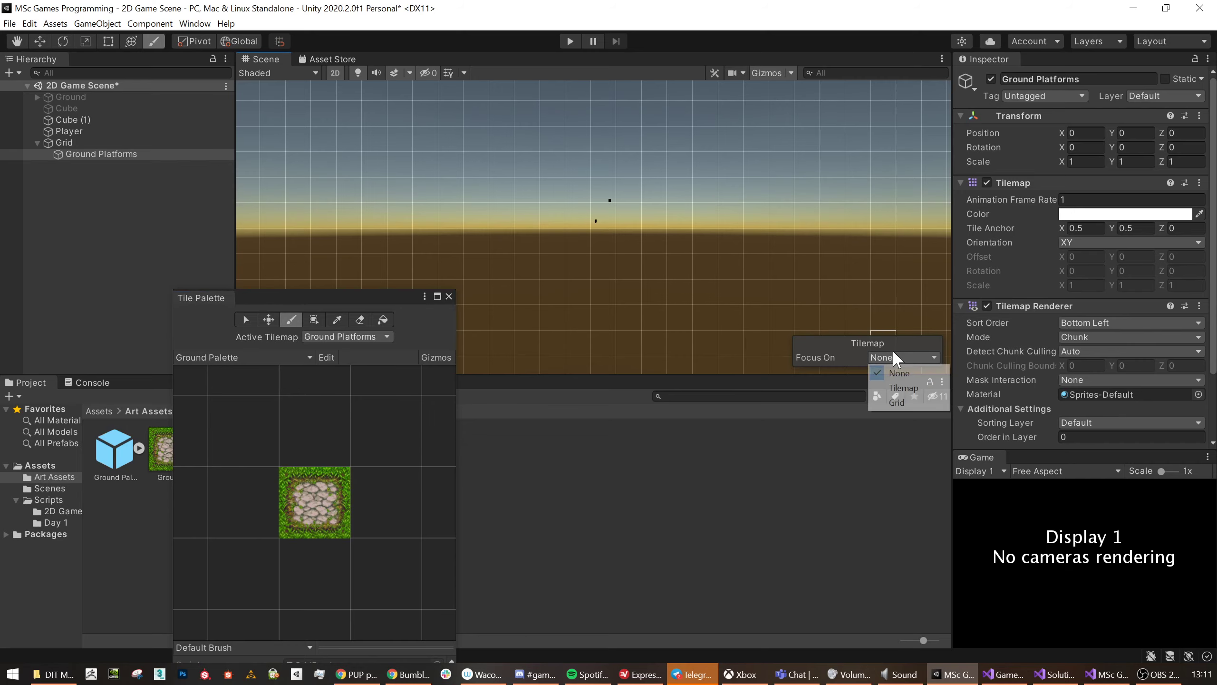
left_click(905, 388)
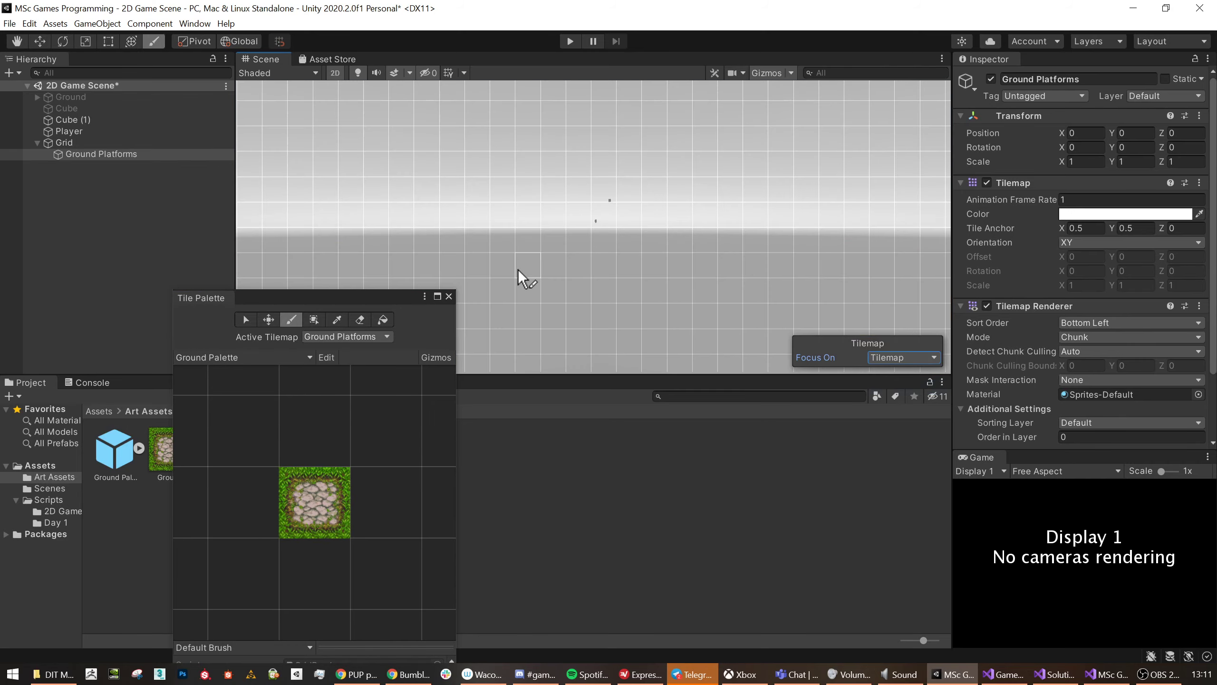
left_click(902, 359)
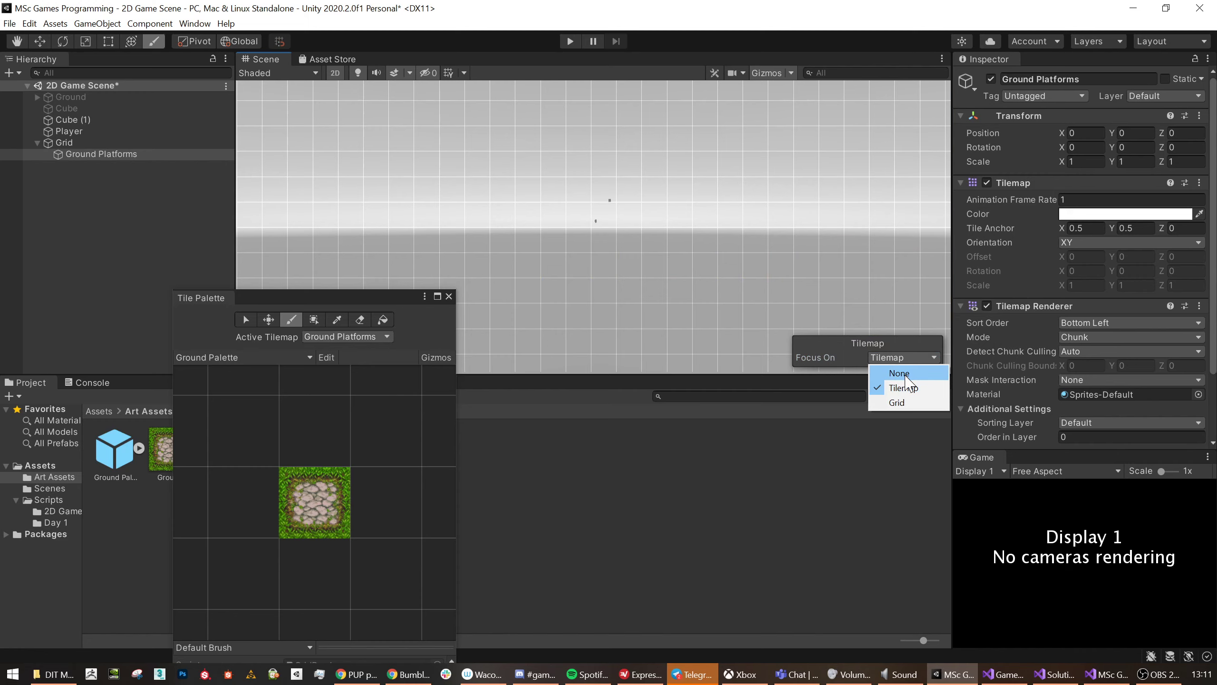
left_click(898, 375)
Paint a 20-tile row with the Ground tile in the scene and a seven-tile row on top of its middle part.
left_click(319, 501)
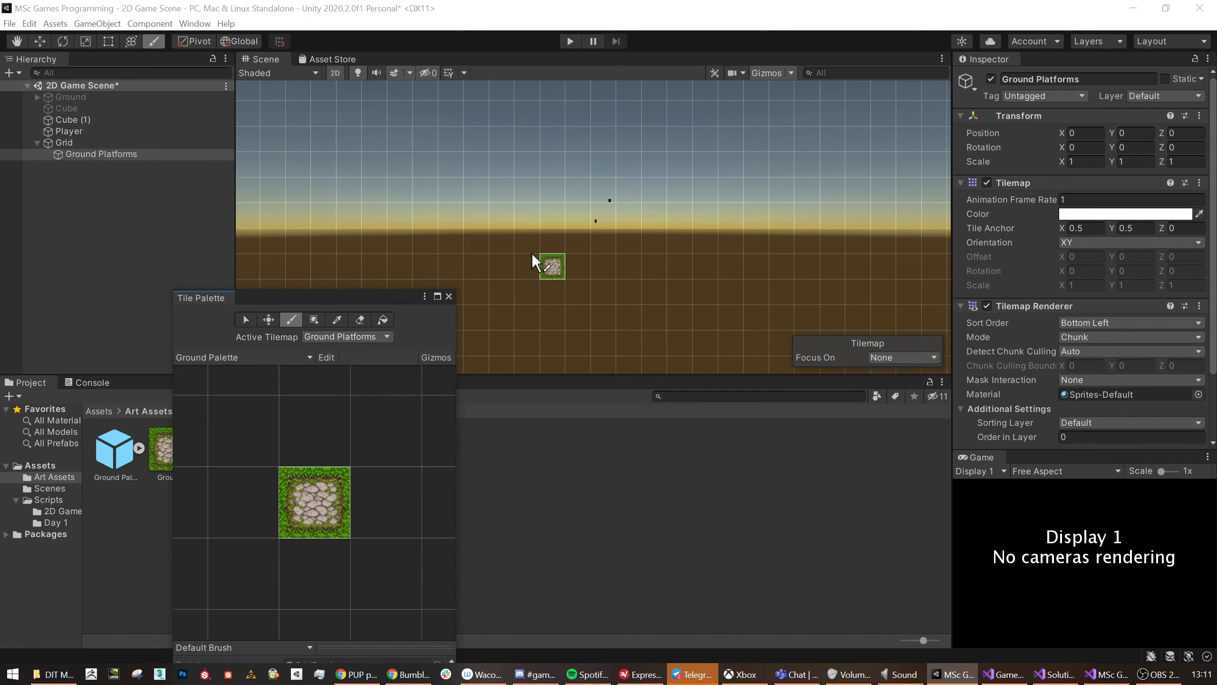
left_click_drag(400, 263, 884, 267)
left_click_drag(497, 267, 697, 270)
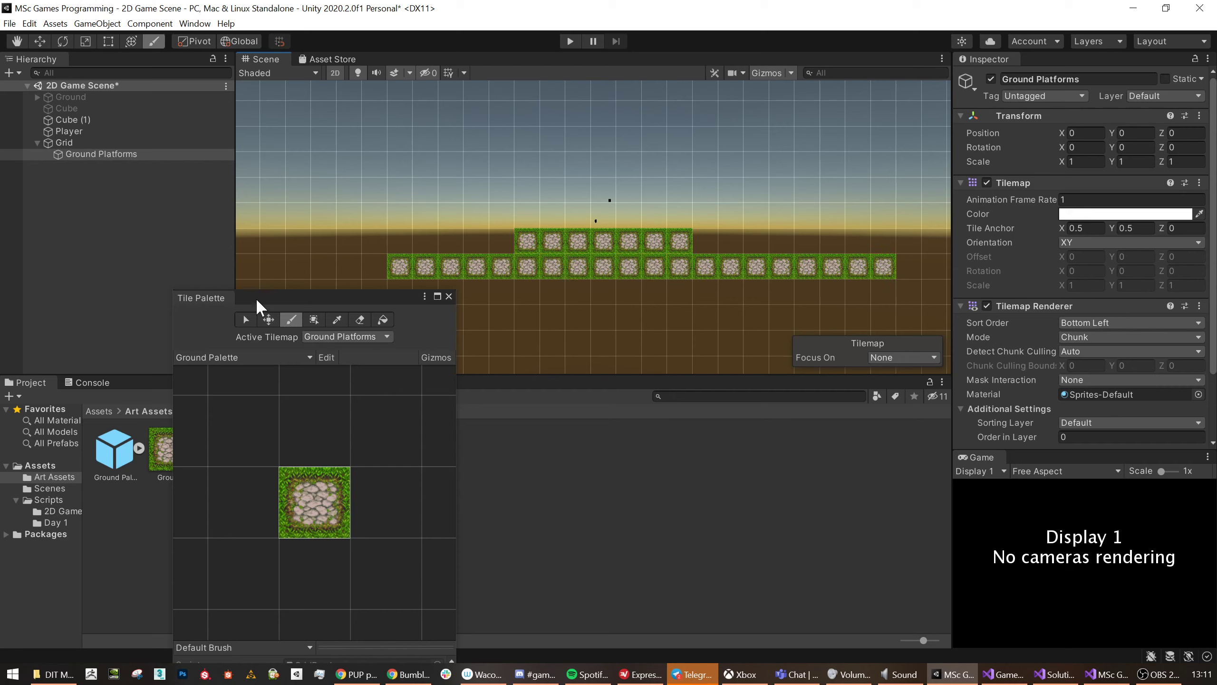
Add the PathAndObjects_0 sprite to Ground Palette, saving the generated tile as PathAndObjects_0.asset in Art Assets.
left_click_drag(255, 296, 400, 275)
scroll(453, 470, "down", 1)
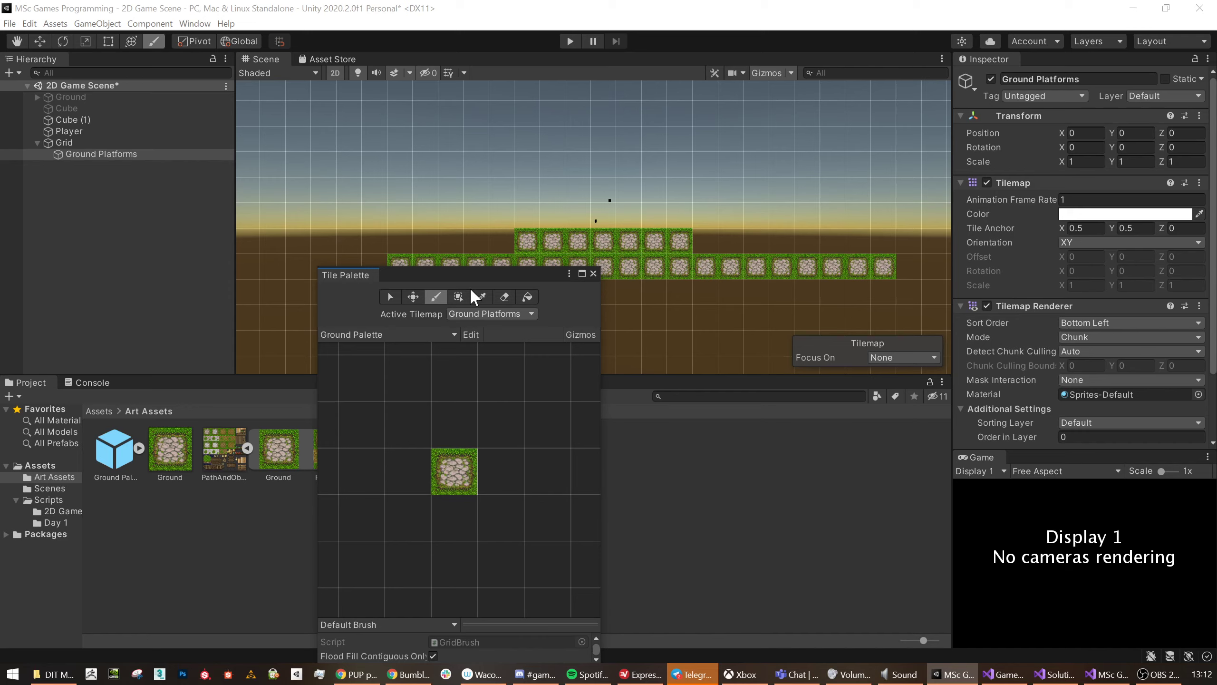
left_click_drag(470, 287, 550, 257)
left_click_drag(336, 454, 522, 534)
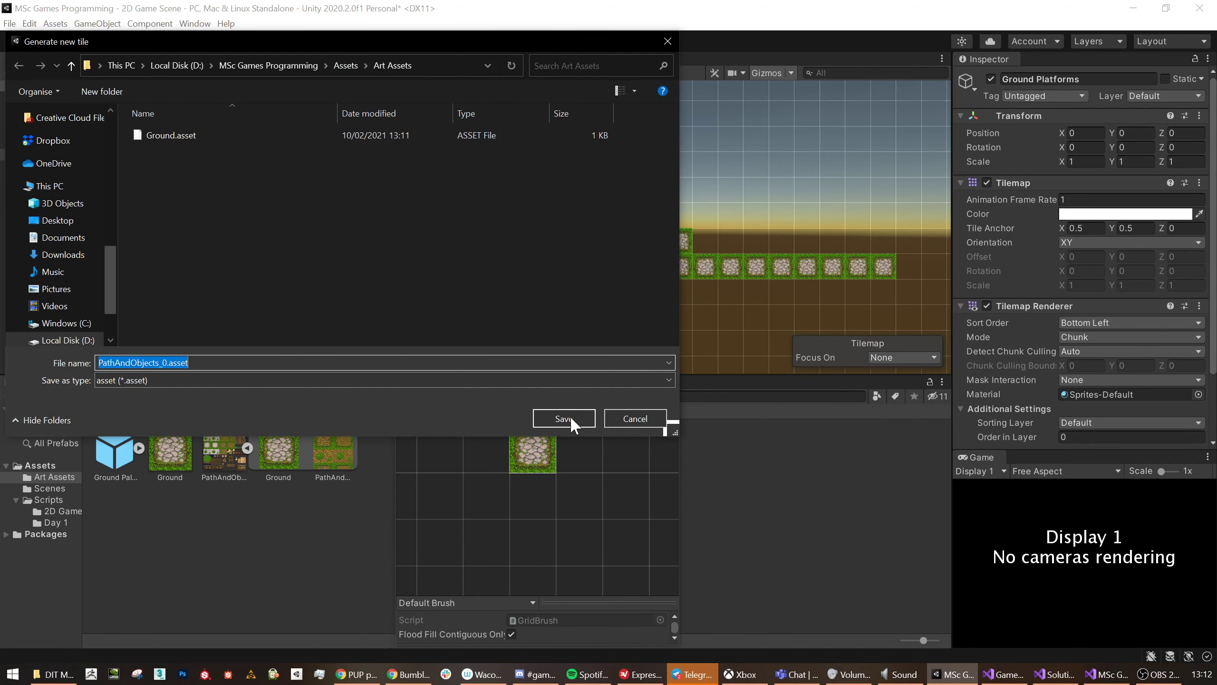
left_click(564, 418)
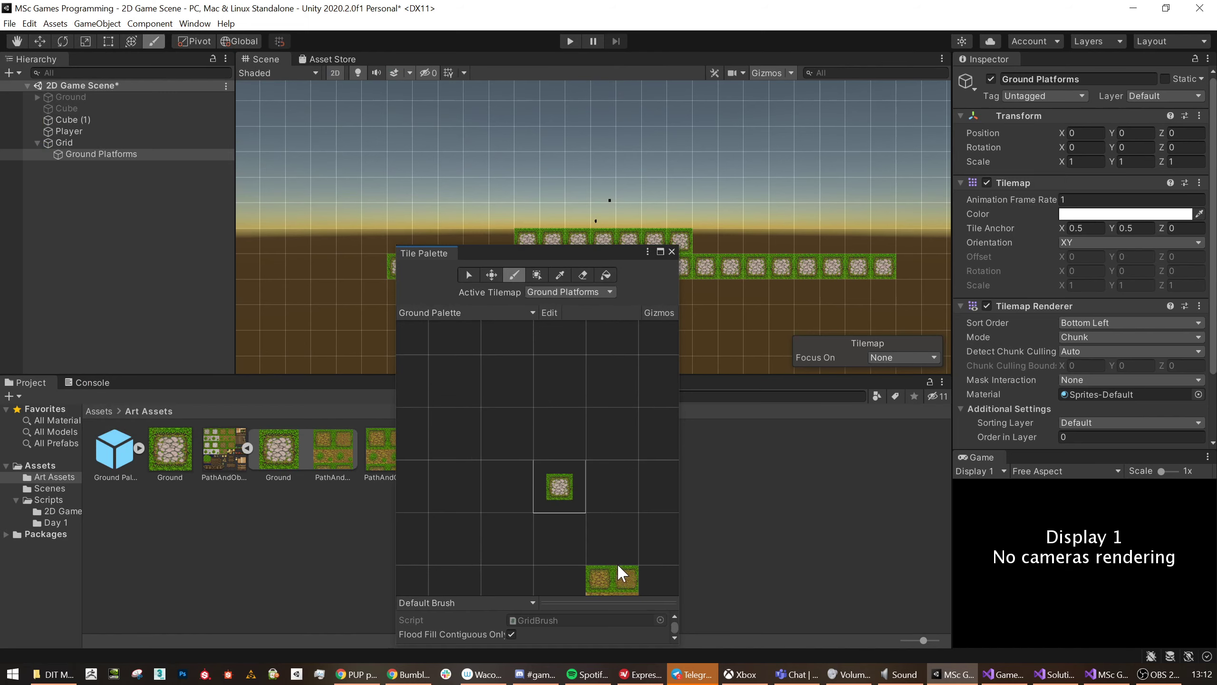
Paint the PathAndObjects_0 tile once over the ground row's left end and move the Tile Palette clear of the painted platforms.
middle_click_drag(617, 563, 521, 462)
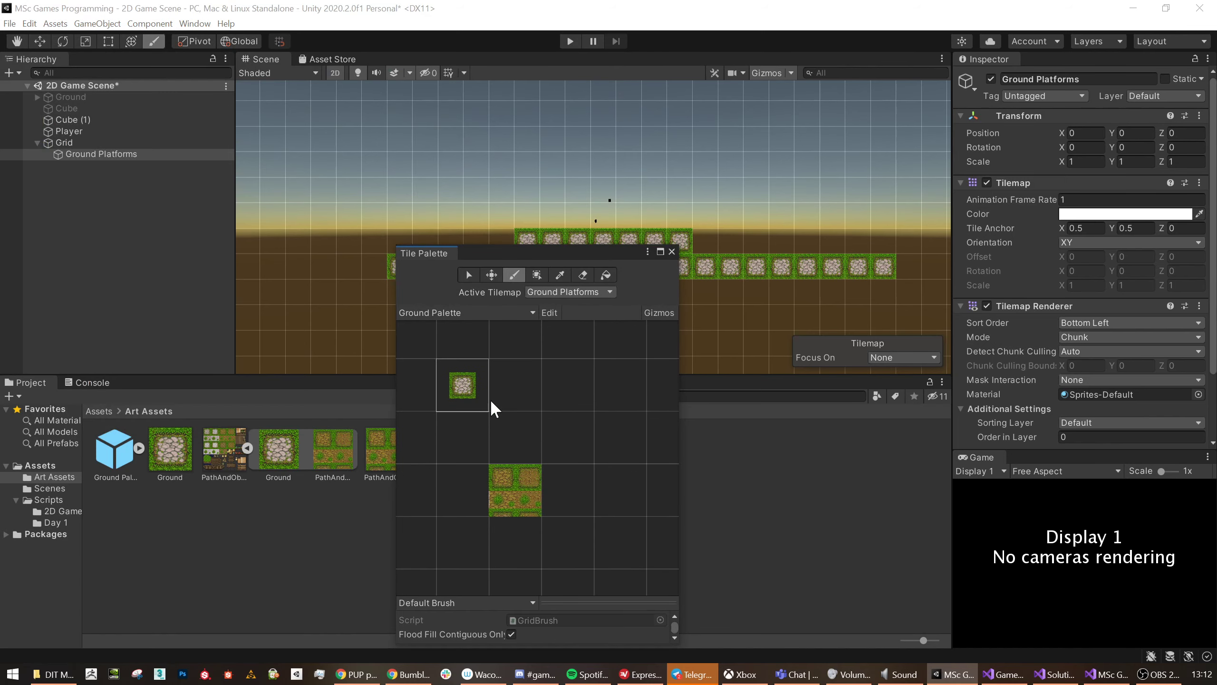
left_click(516, 509)
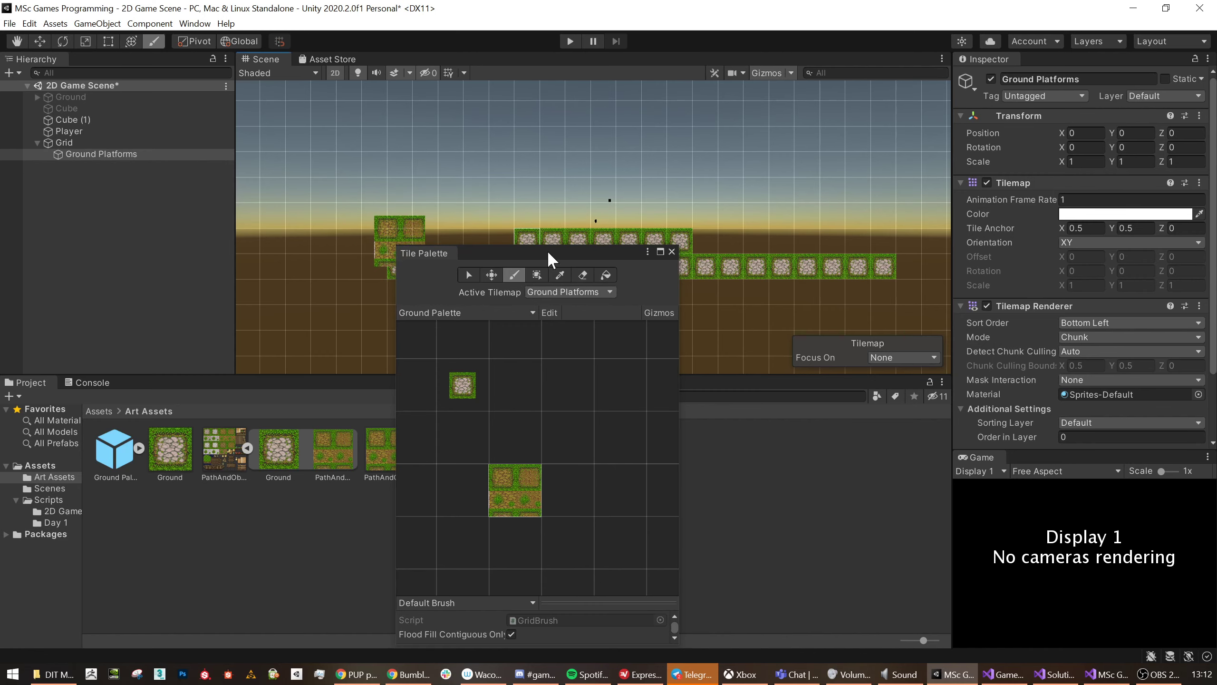
mouse_move(548, 253)
left_mouse_down()
mouse_move(548, 270)
mouse_move(379, 347)
left_mouse_up()
Paint a raised ledge near the ground row's right end and a separate seven-tile floating platform with the Ground tile.
left_click(294, 480)
left_click(476, 241)
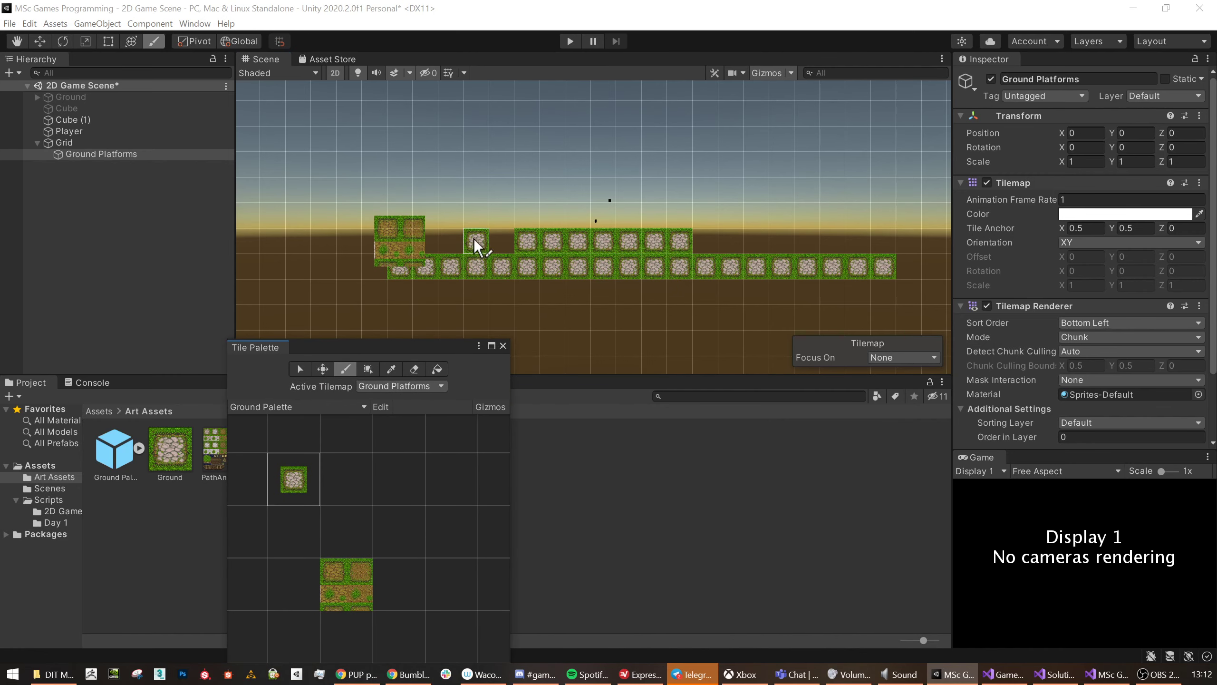
key("ctrl+z")
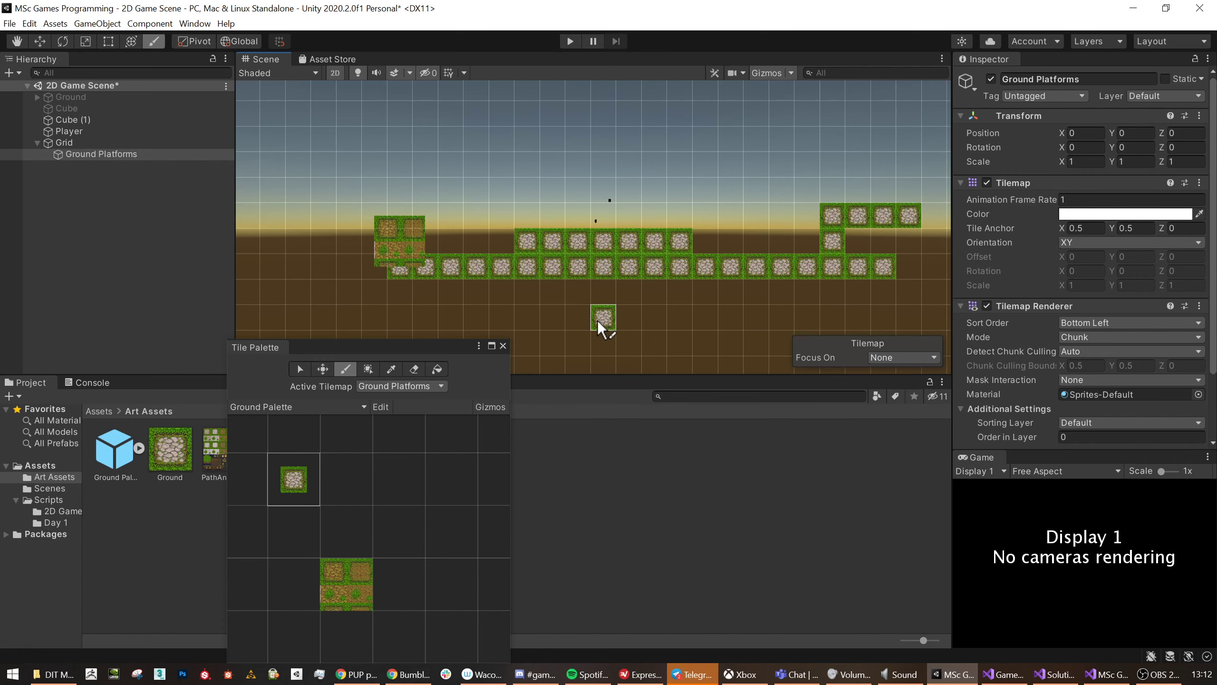
scroll(599, 328, "down", 4)
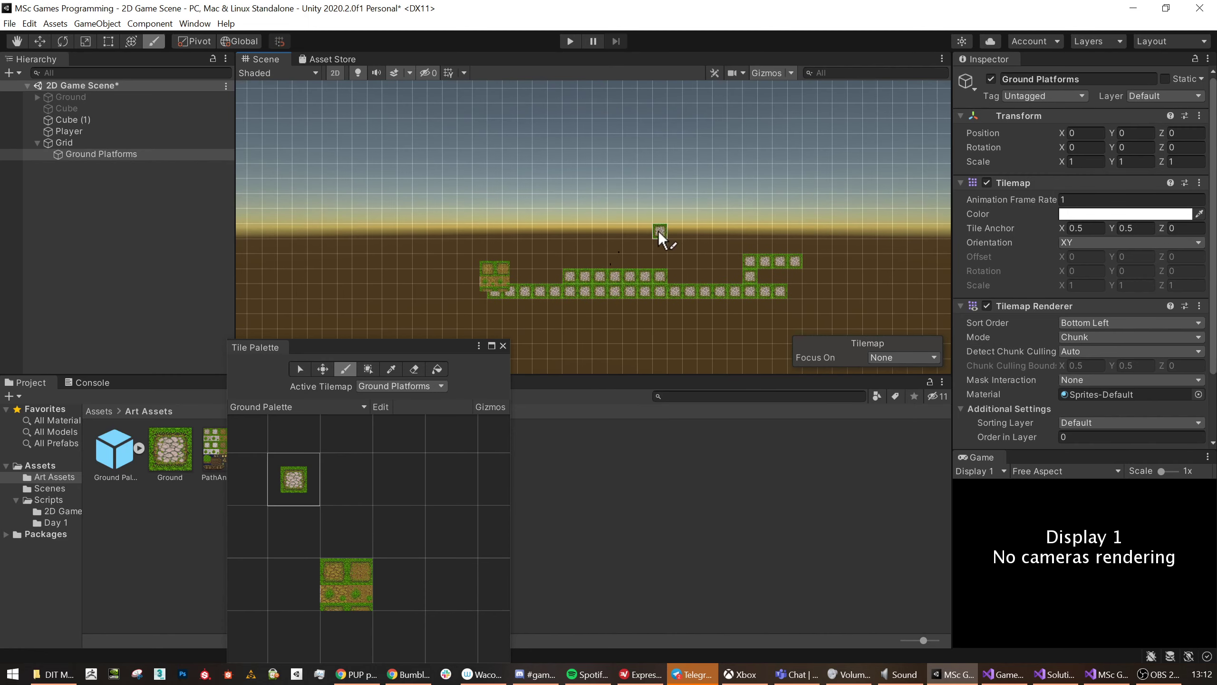
left_click_drag(658, 230, 747, 230)
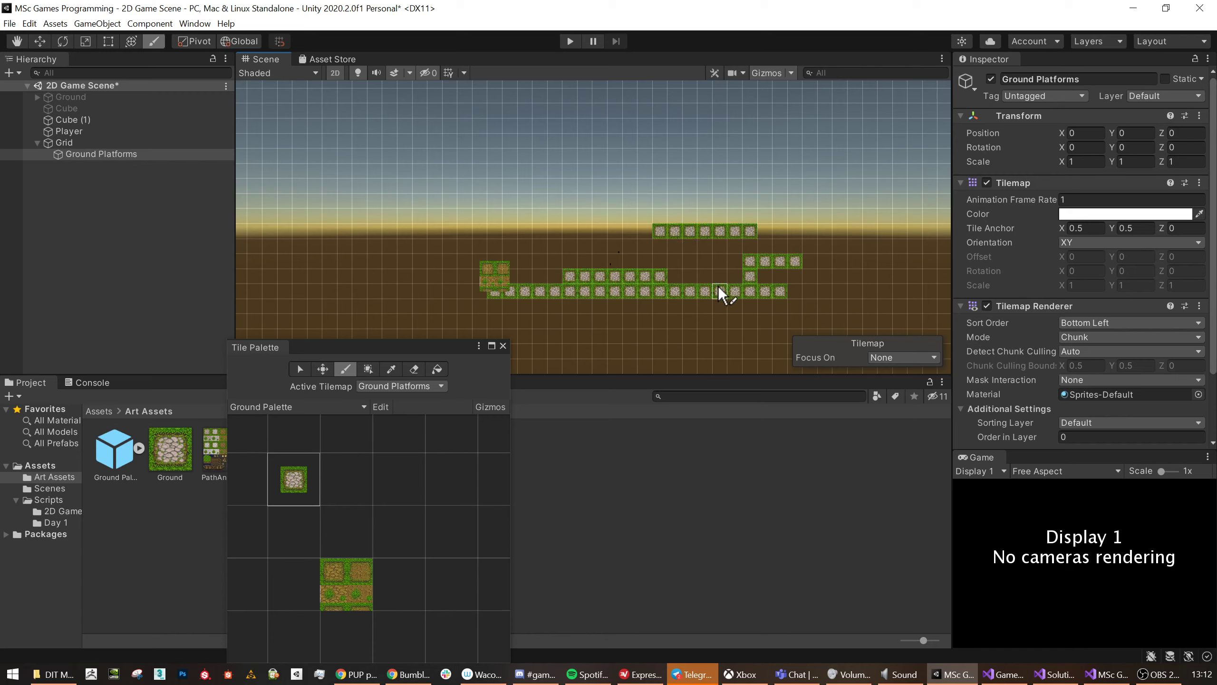
left_click(502, 345)
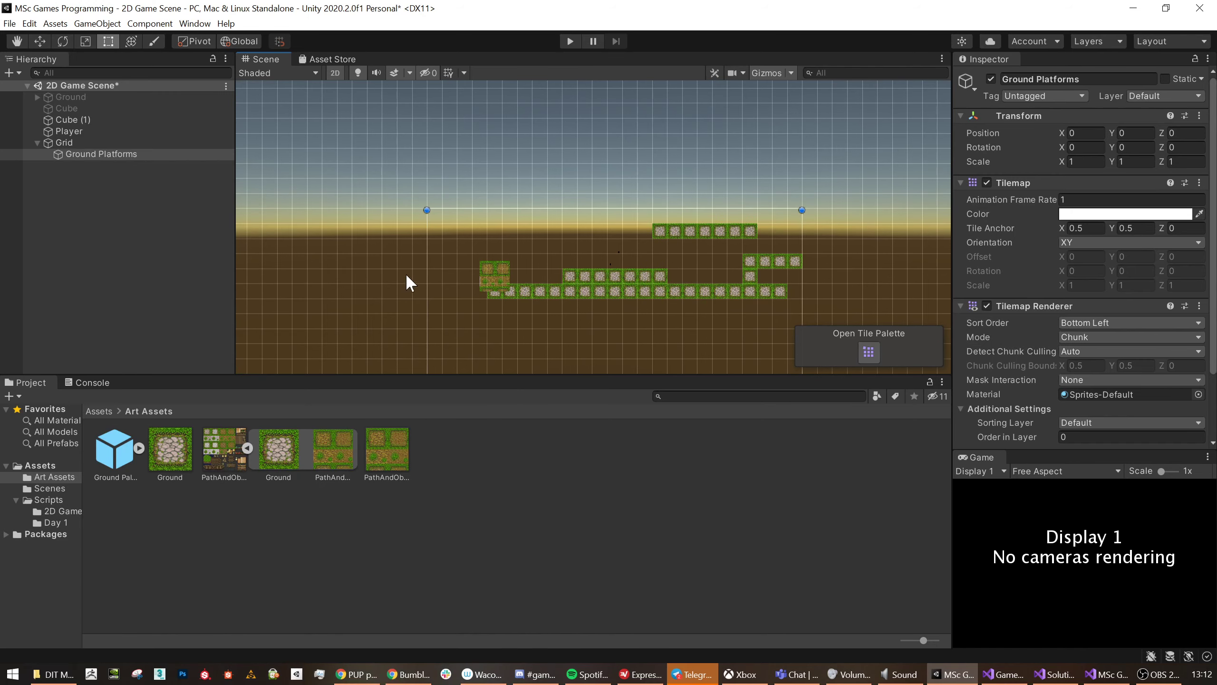
Add a Tilemap Collider 2D component to Ground Platforms.
left_click(127, 150)
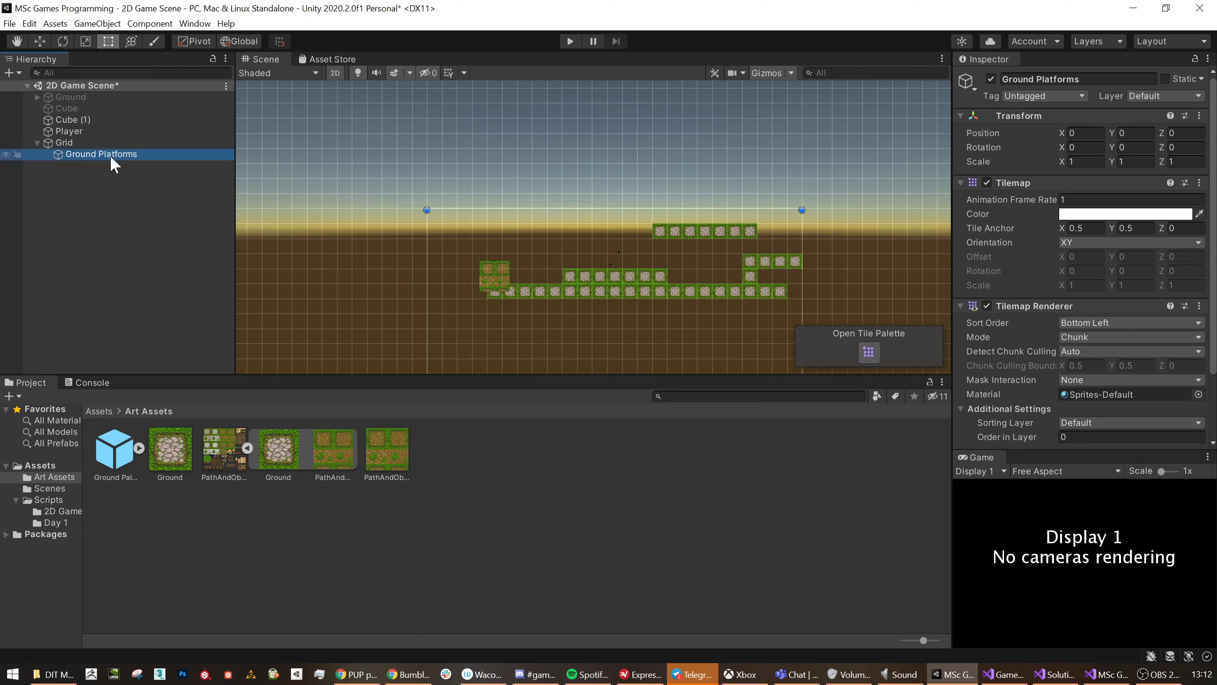
scroll(1151, 302, "down", 3)
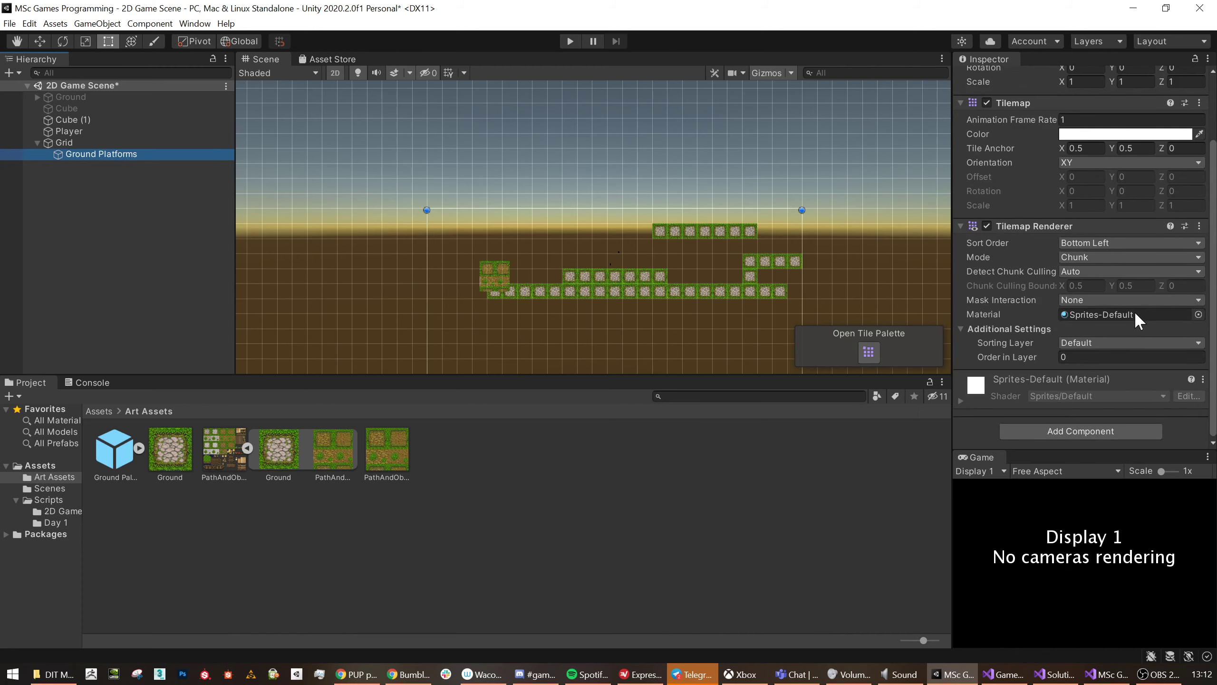
left_click(1097, 432)
type("tilemap")
left_click(1064, 495)
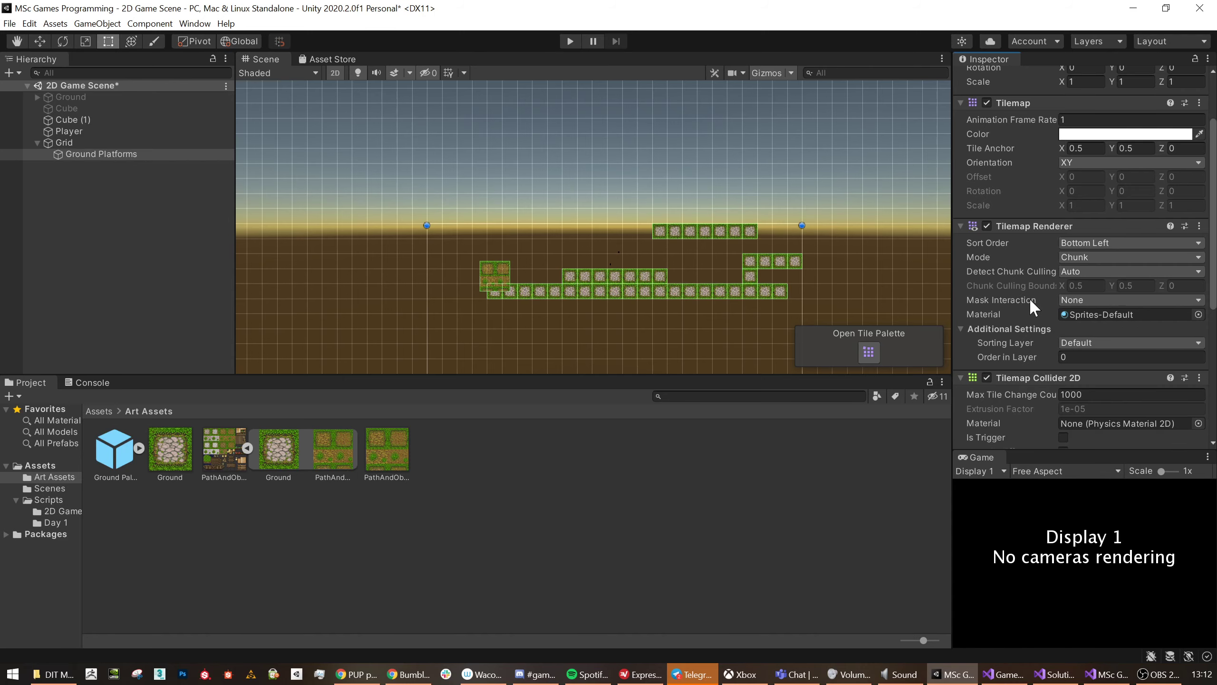
scroll(1030, 304, "down", 8)
scroll(711, 276, "up", 3)
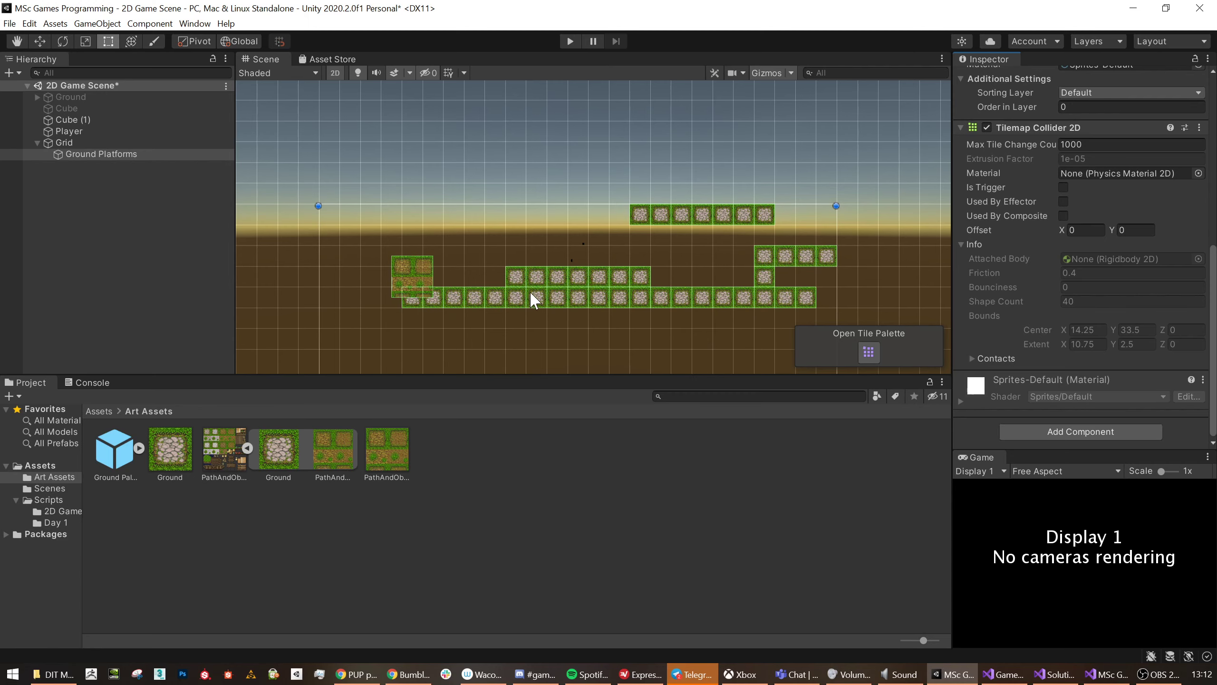
scroll(767, 278, "up", 3)
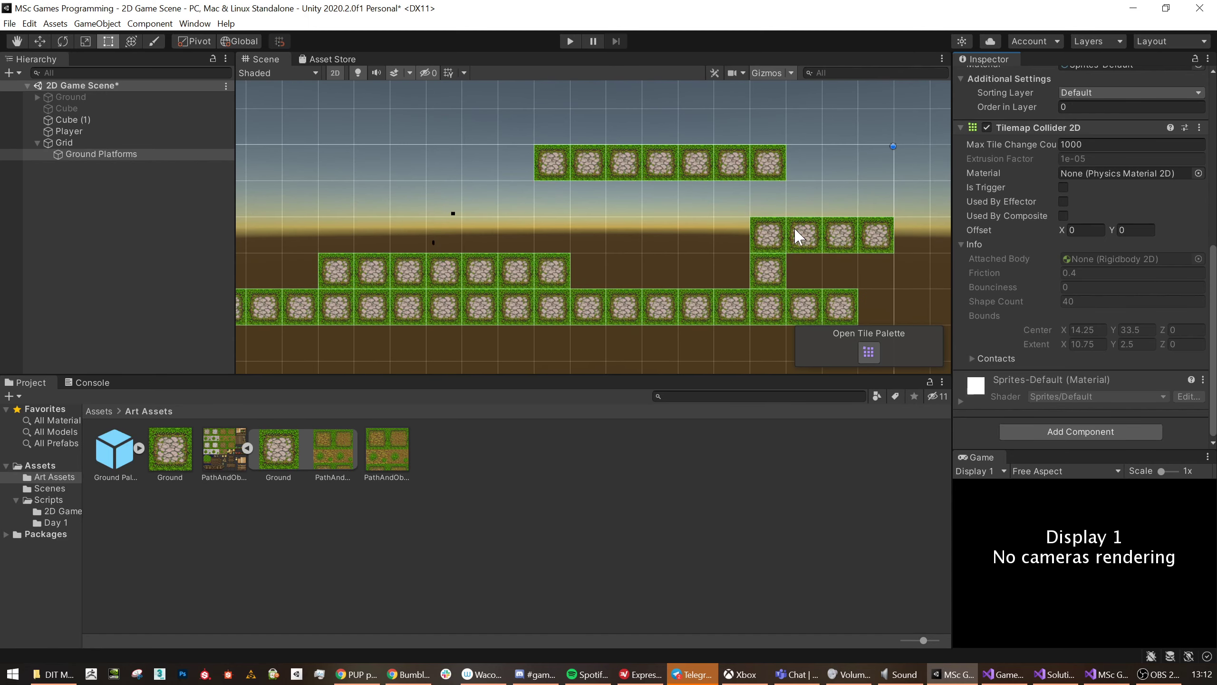
scroll(369, 278, "down", 2)
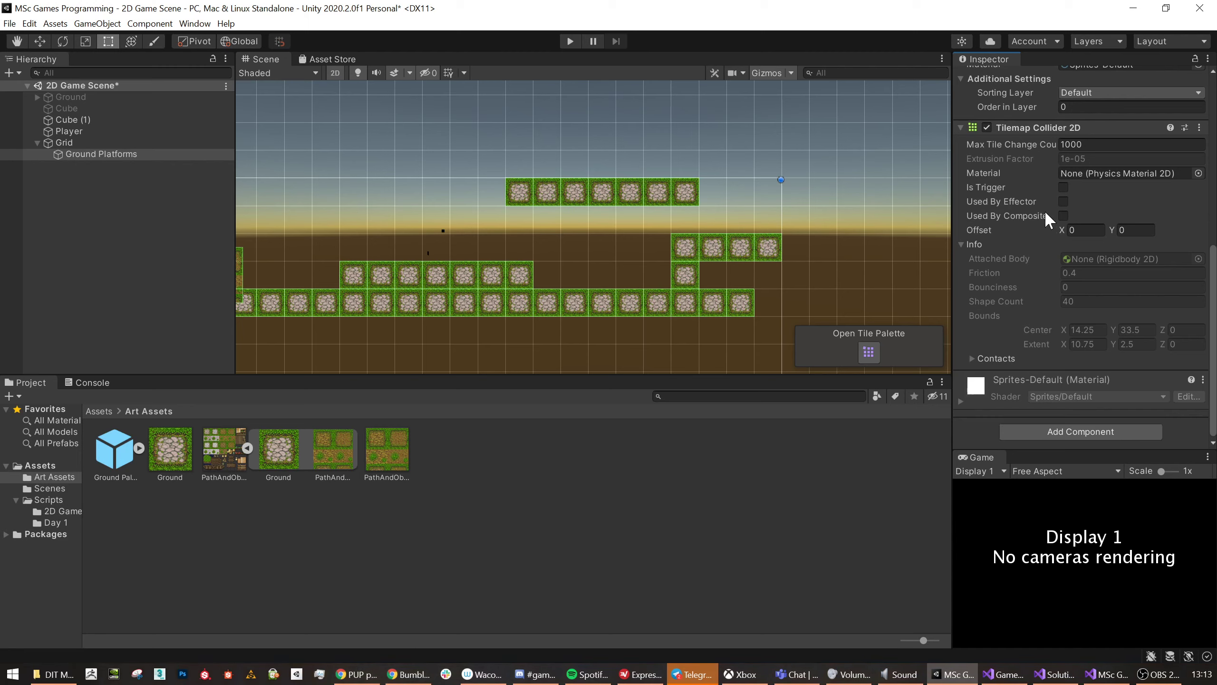
Add a Composite Collider 2D component to Ground Platforms.
left_click(1100, 431)
type("effect")
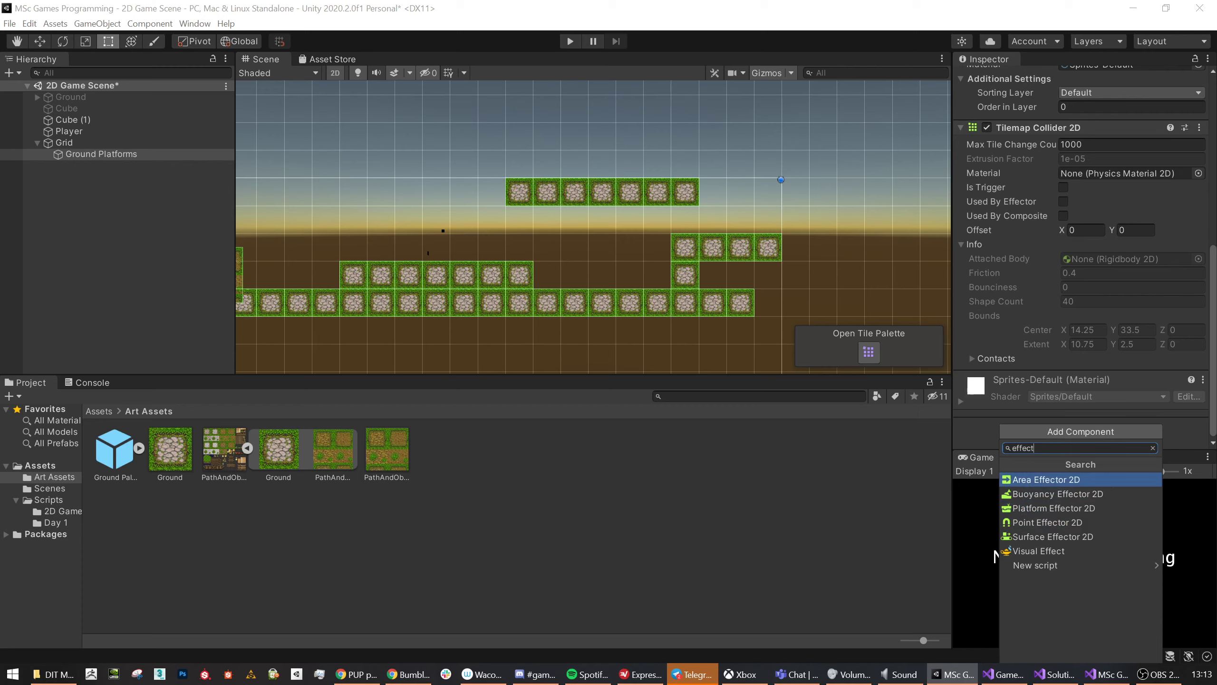
key("ctrl+a")
type("compos")
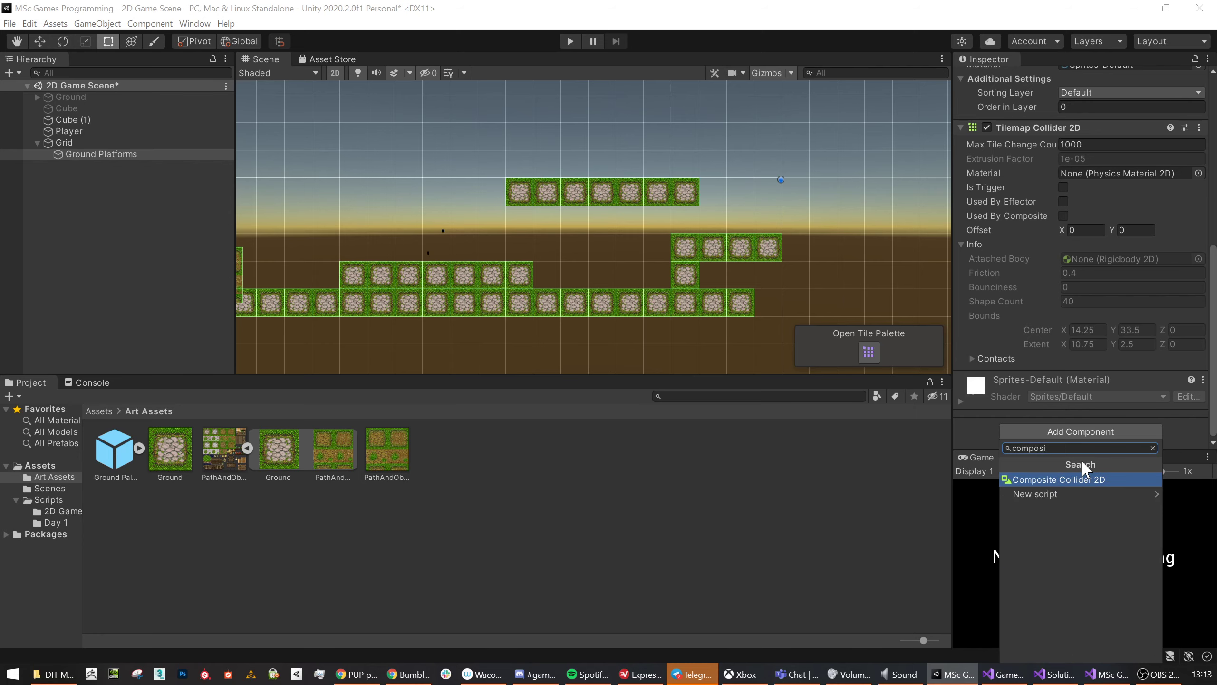
scroll(555, 246, "up", 3)
scroll(555, 245, "up", 2)
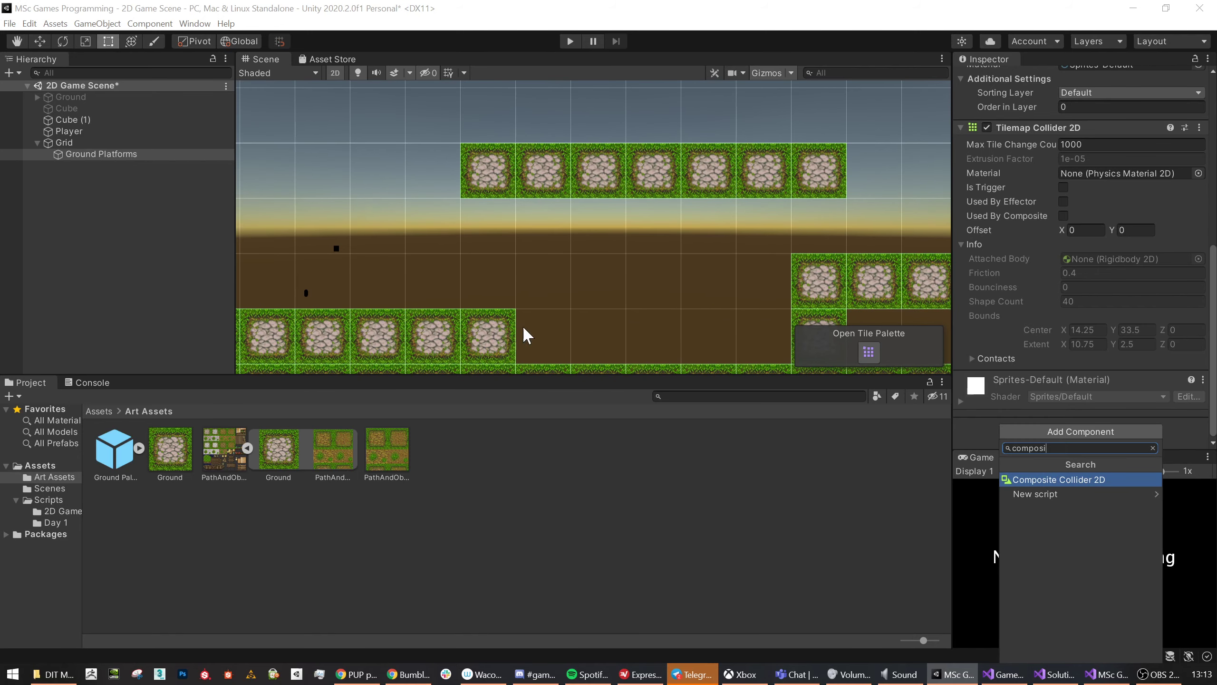
left_click(1049, 480)
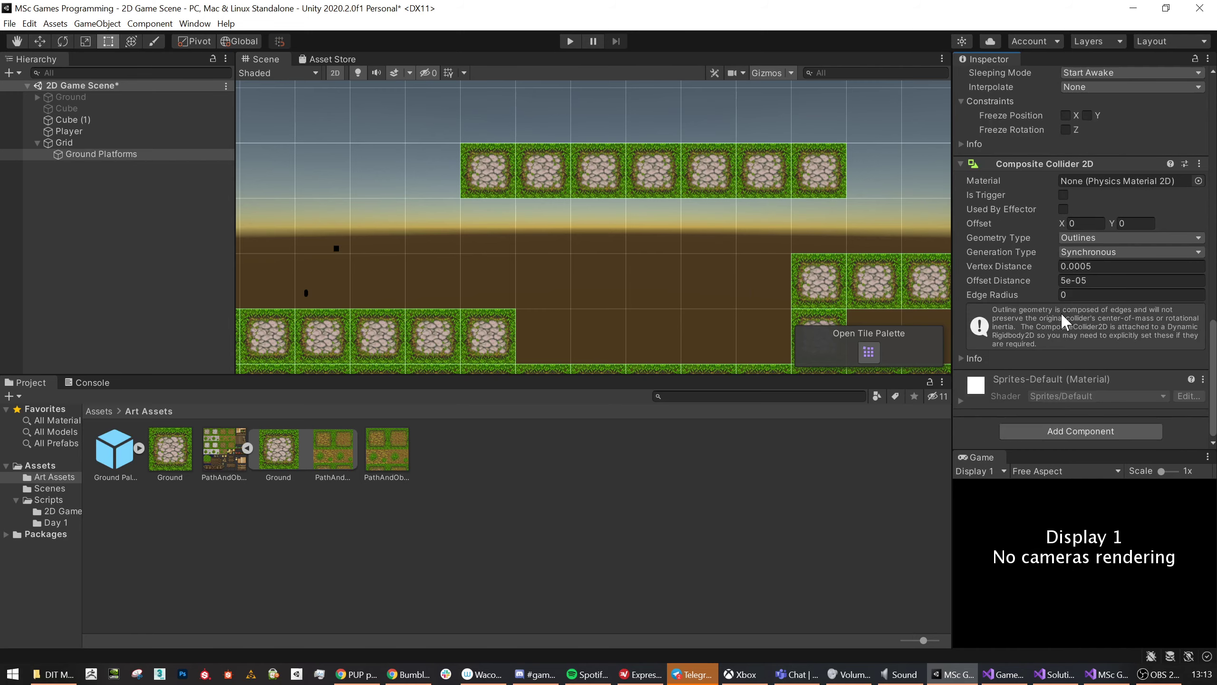
Enable Used By Composite on the Tilemap Collider 2D of Ground Platforms.
scroll(671, 295, "down", 2)
scroll(815, 250, "down", 3)
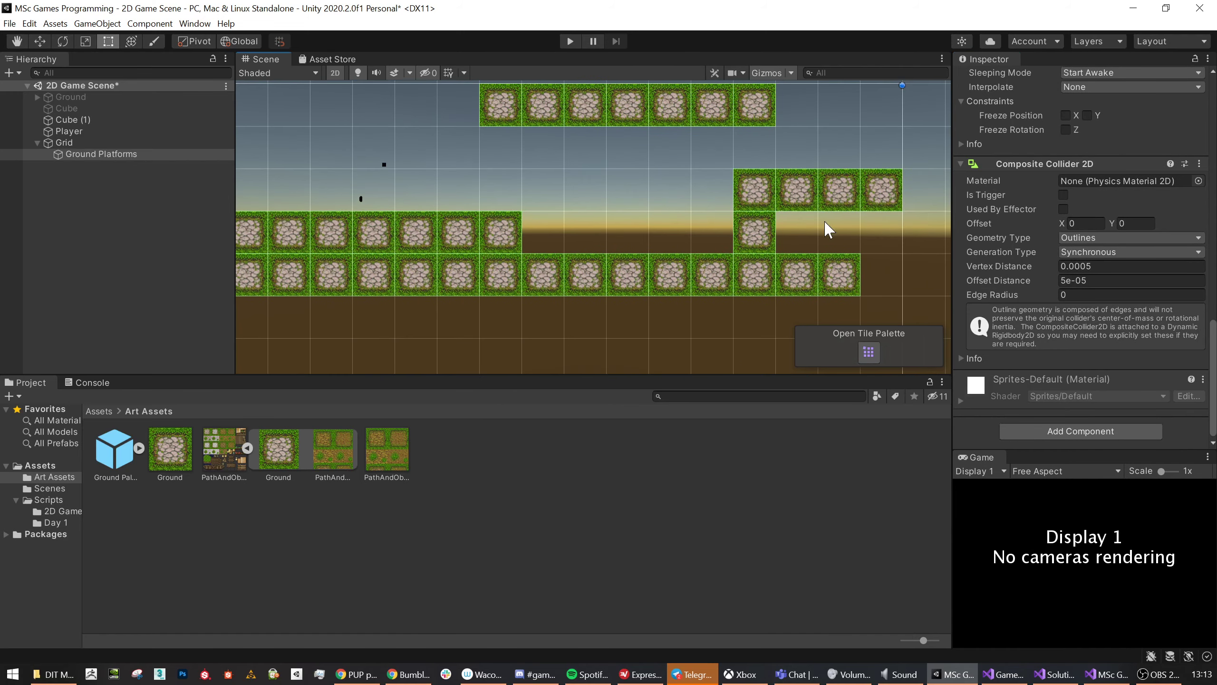
scroll(1090, 261, "up", 5)
scroll(1087, 253, "up", 6)
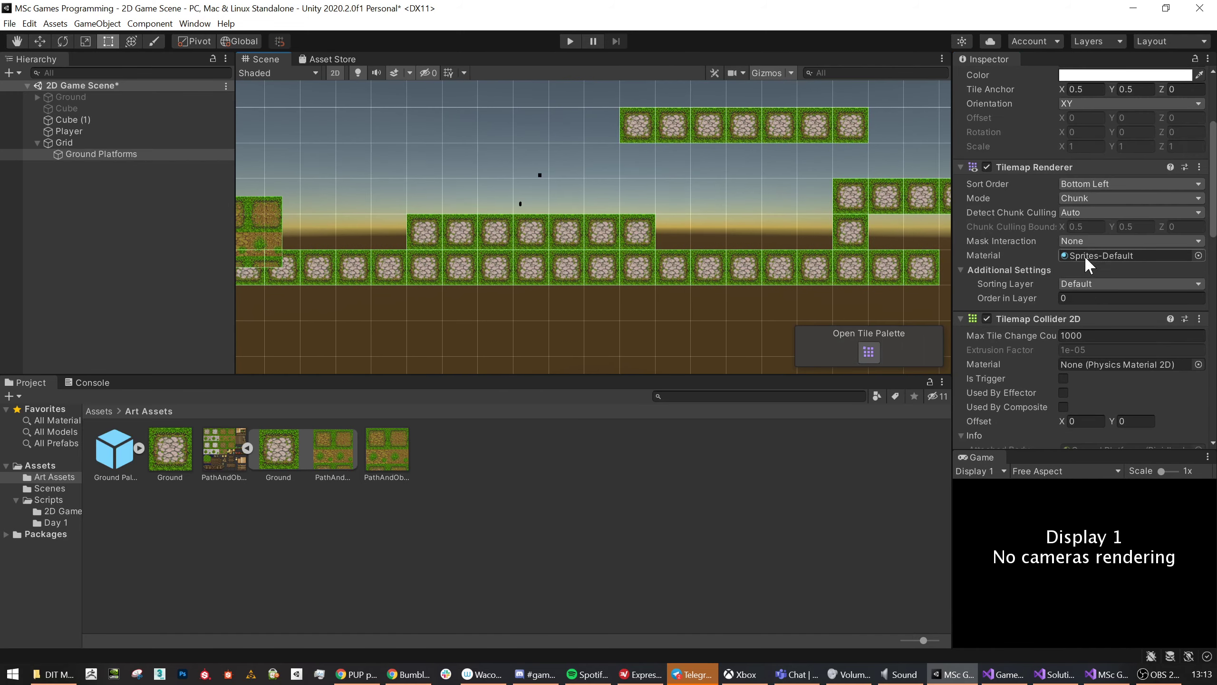
scroll(1053, 268, "down", 4)
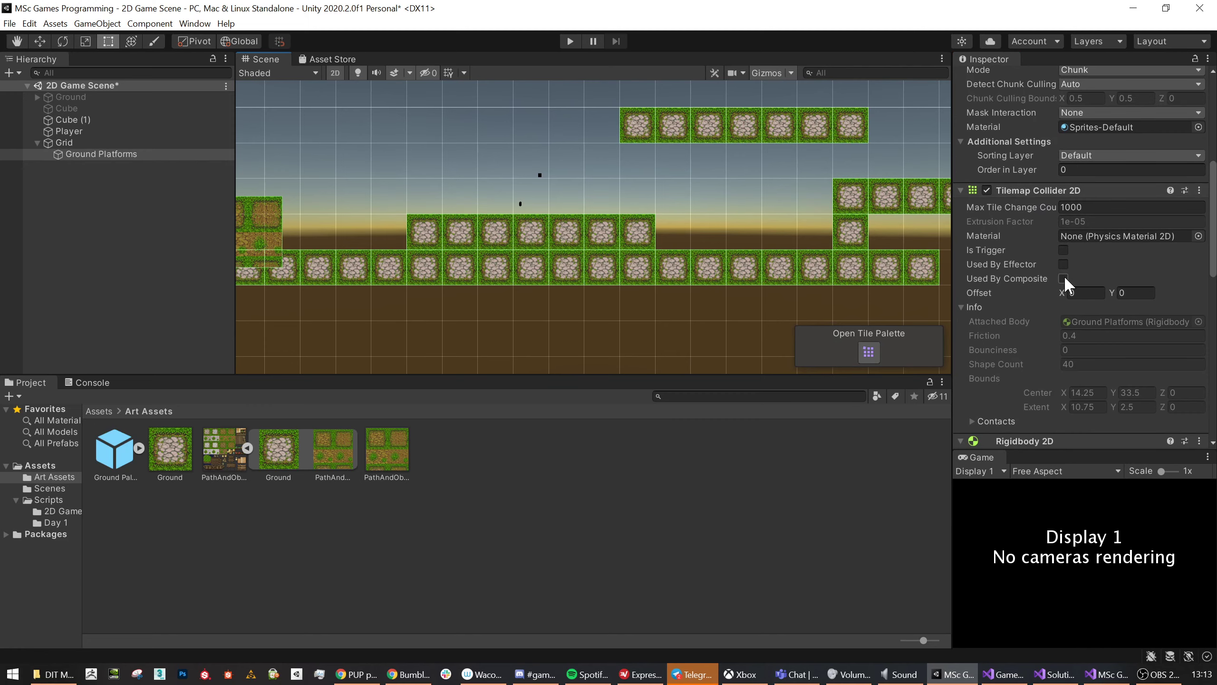
left_click(1062, 278)
Examine the composite collider's outline around the painted ground tiles in the scene.
scroll(1083, 317, "down", 3)
key("q")
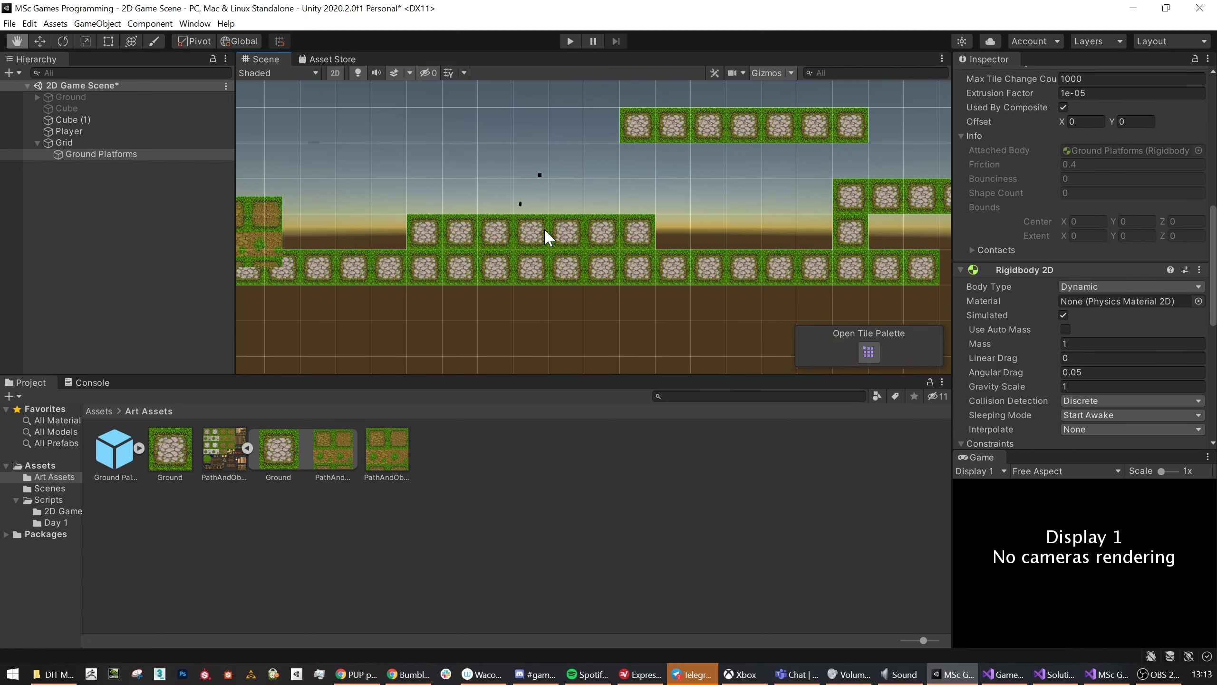
left_click_drag(544, 228, 641, 262)
key("t")
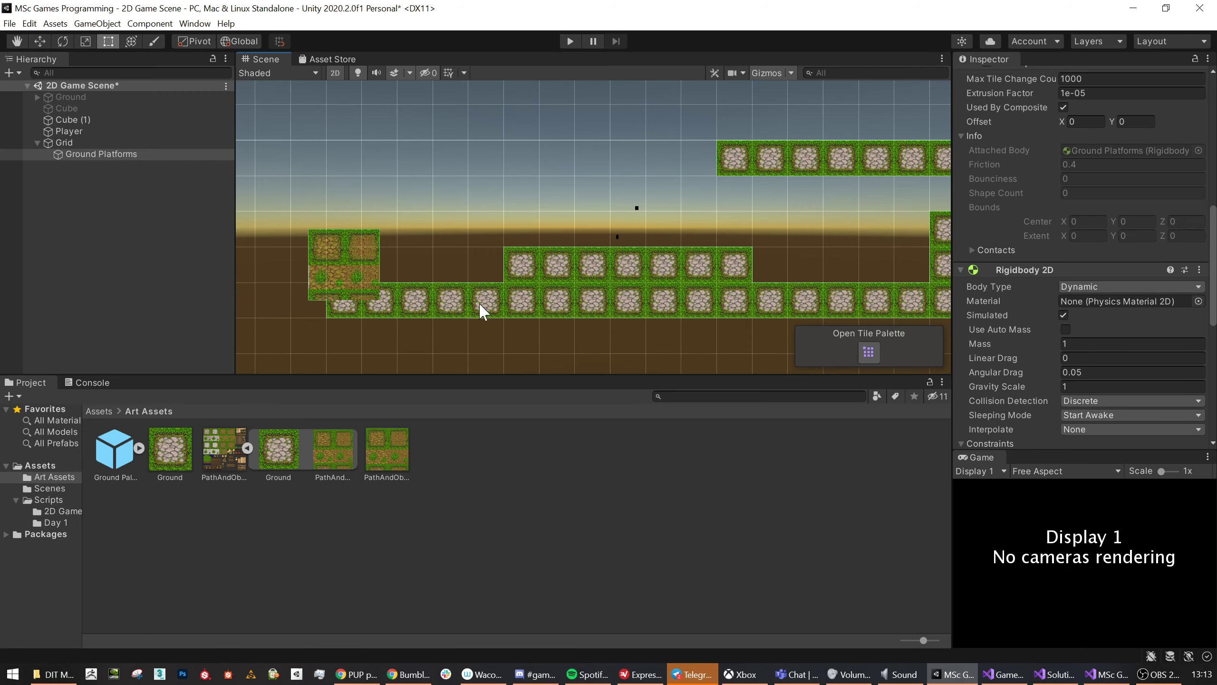
middle_click_drag(704, 248, 637, 248)
scroll(626, 271, "up", 3)
scroll(451, 263, "up", 4)
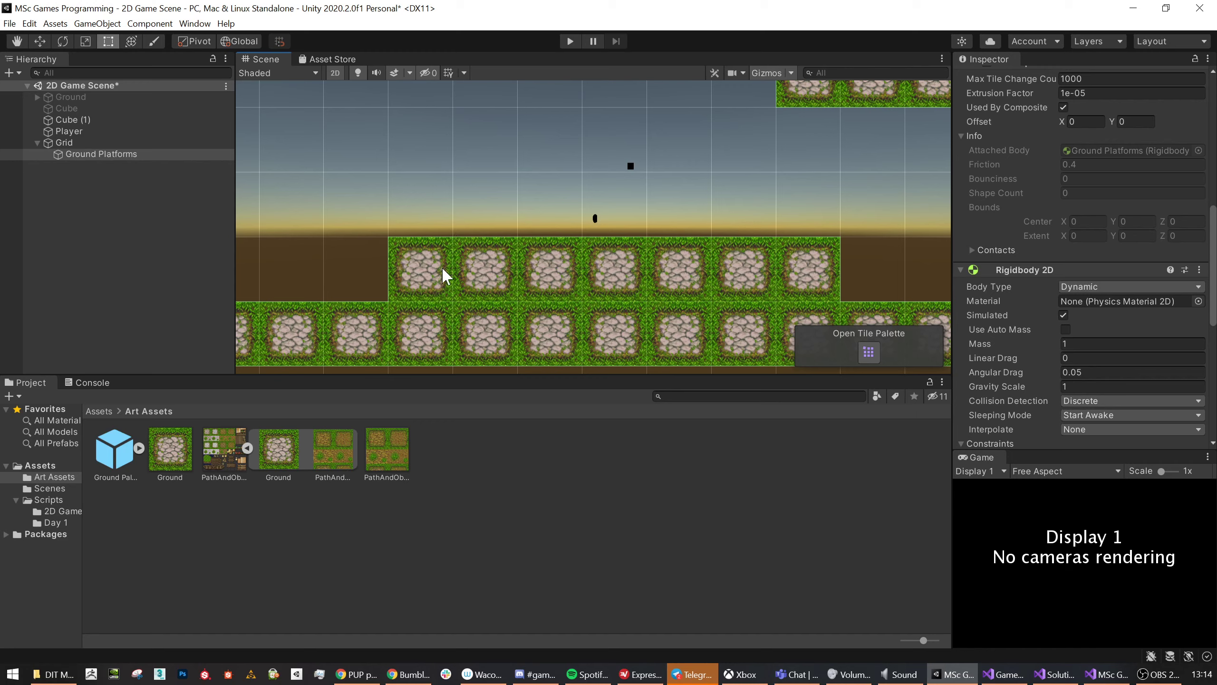
scroll(553, 327, "down", 3)
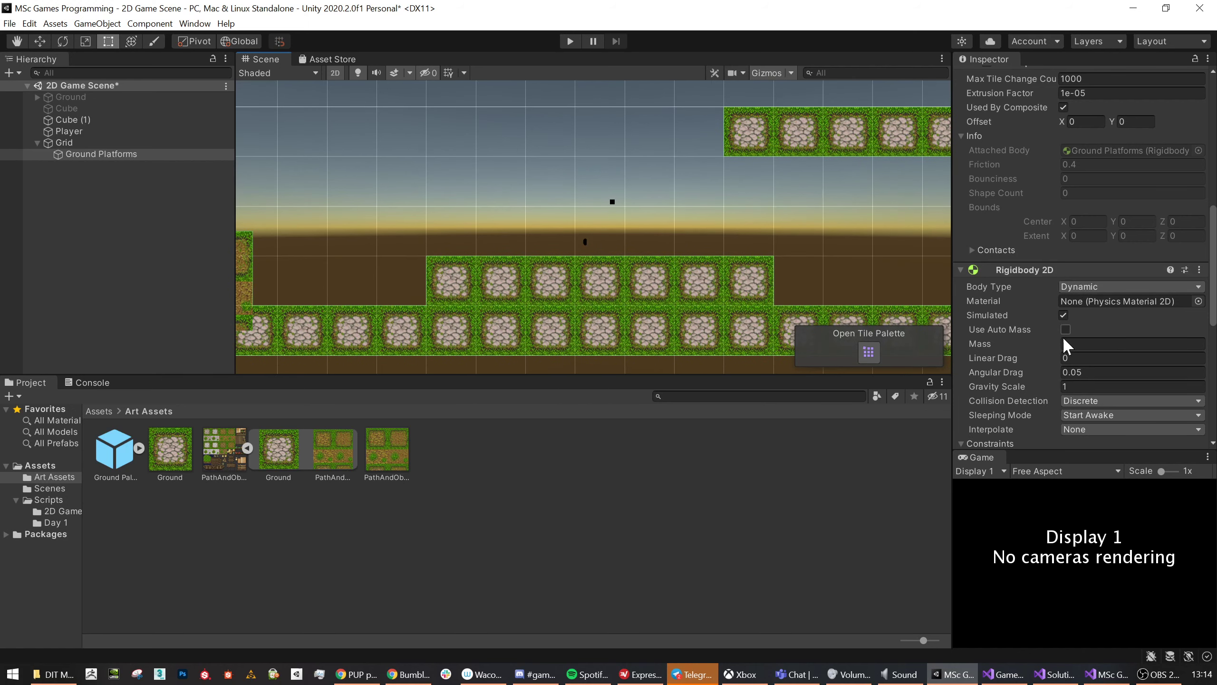
Review the Geometry Type and Generation Type options of the Composite Collider 2D and inspect the collider outline around the platforms.
scroll(1028, 341, "down", 5)
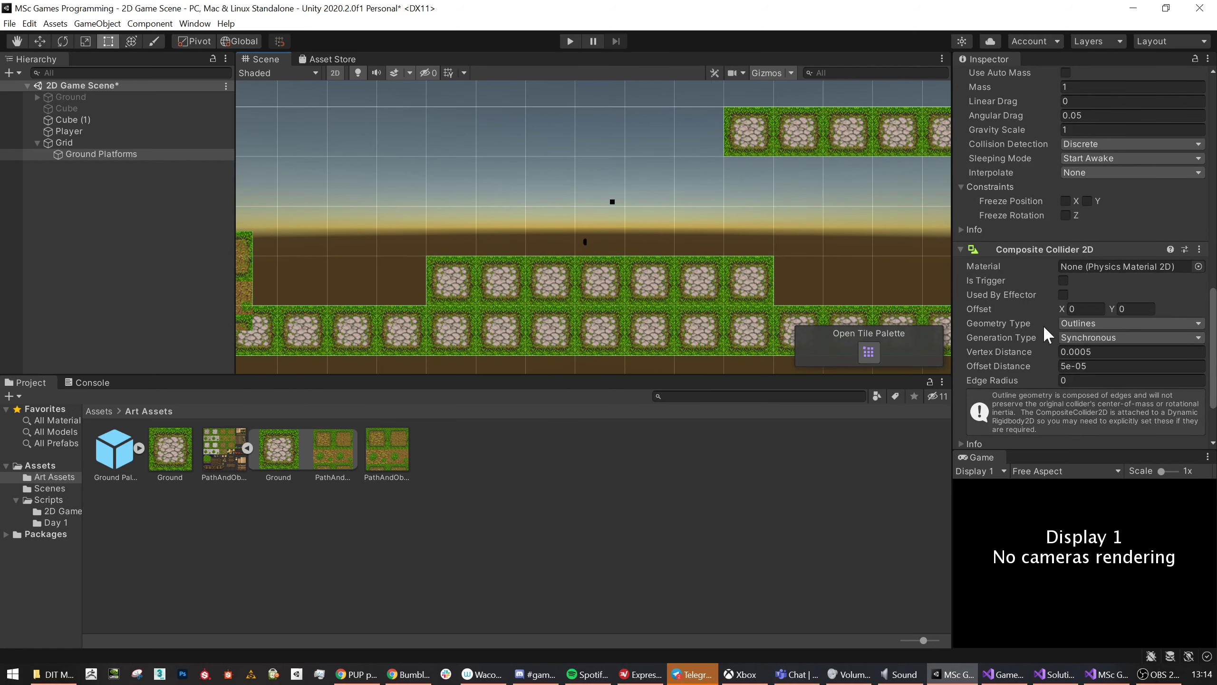
left_click(1094, 325)
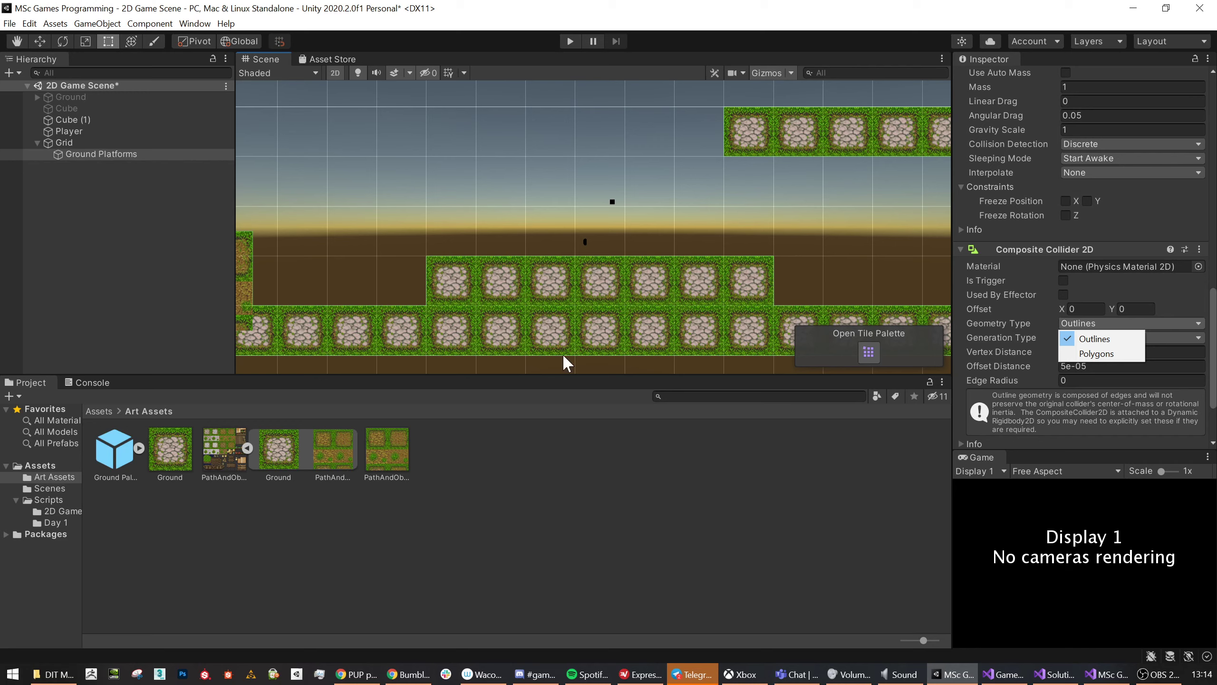
left_click(1094, 437)
left_click(1096, 338)
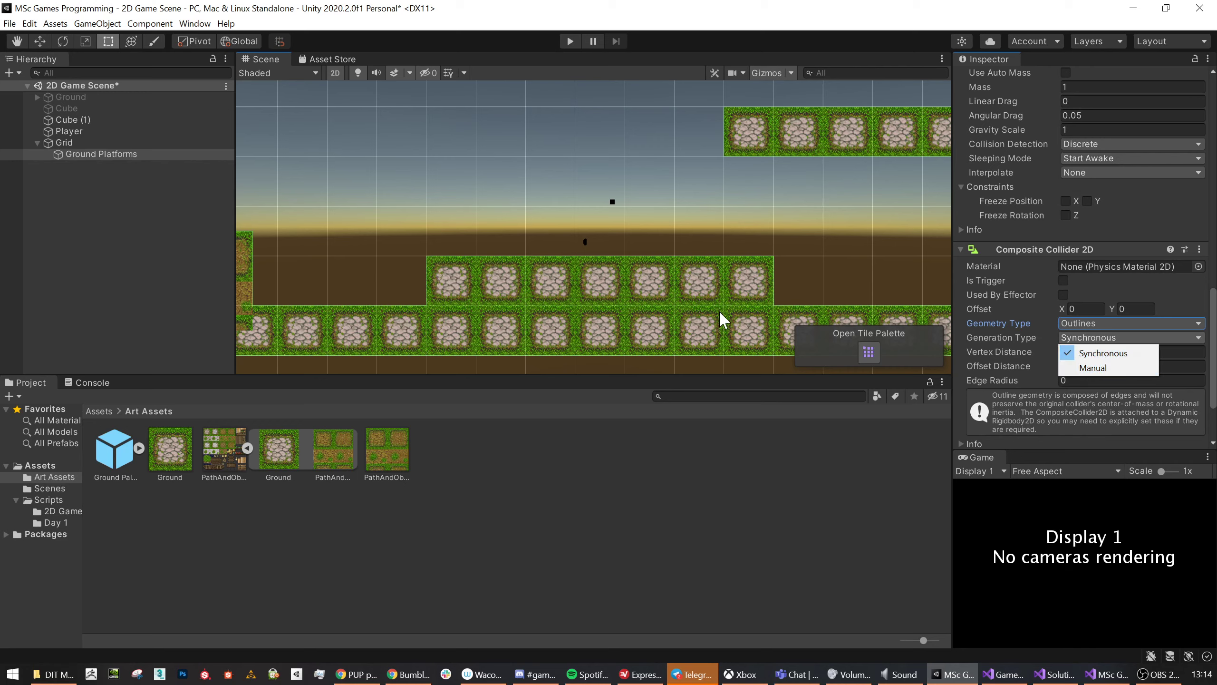
left_click(1082, 421)
middle_click_drag(769, 285, 638, 272)
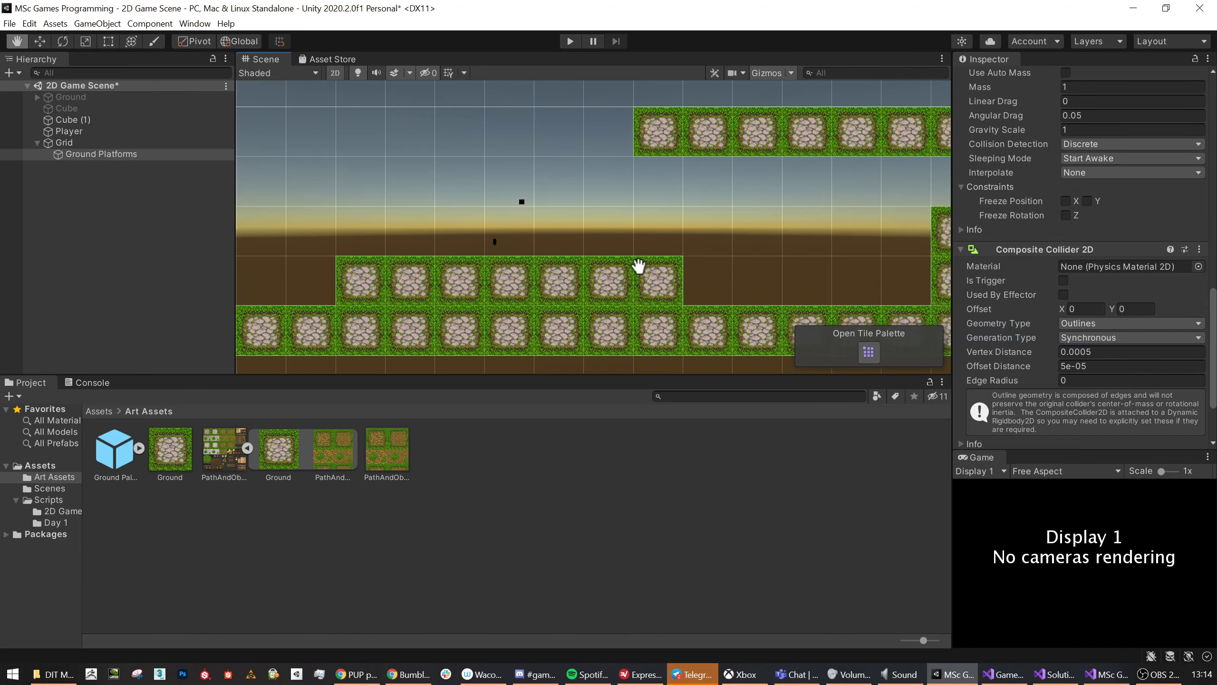
scroll(600, 275, "down", 3)
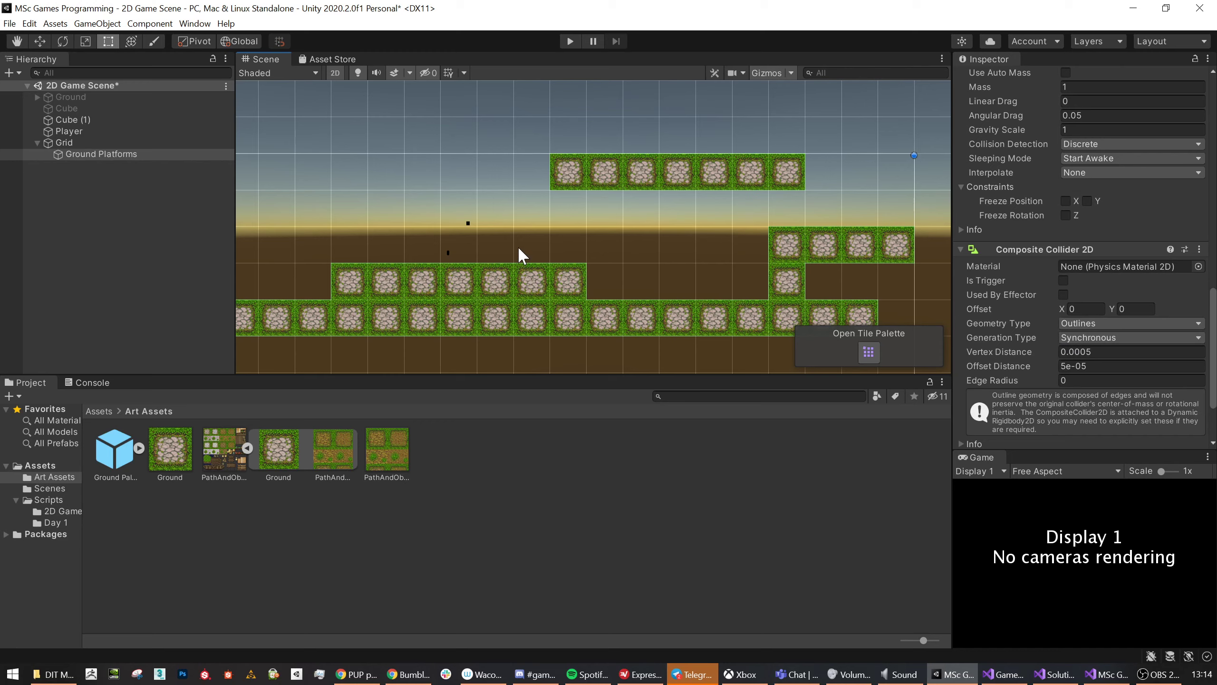
middle_click_drag(543, 252, 619, 244)
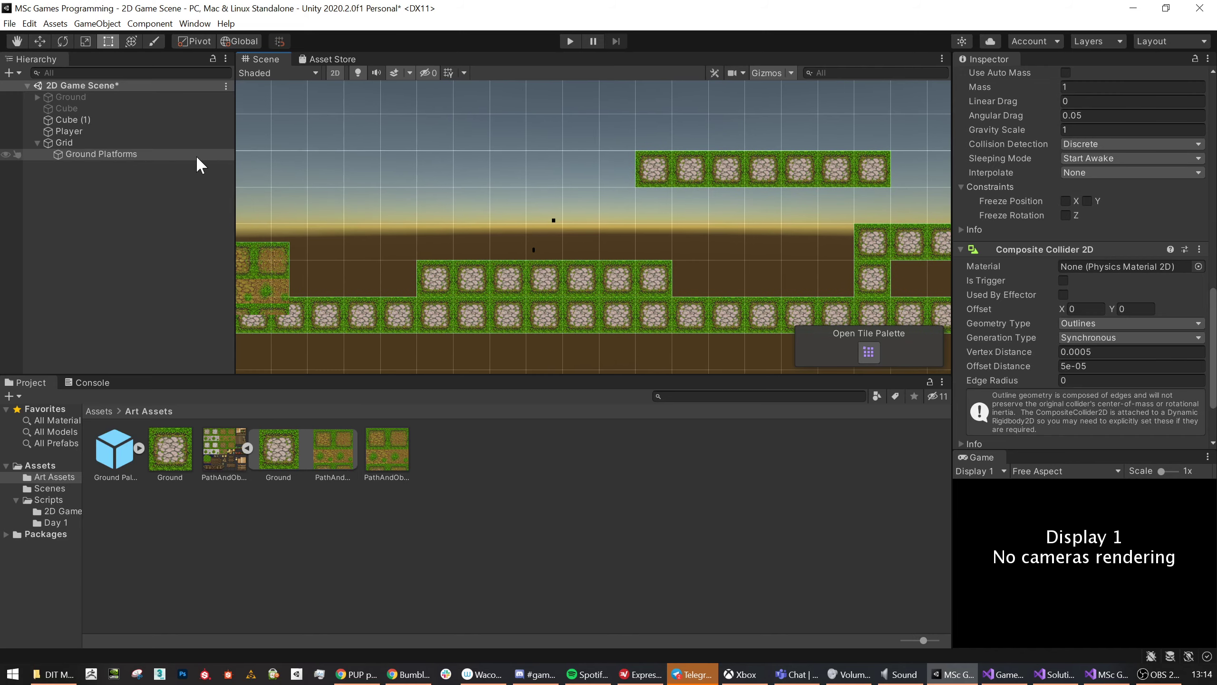
Select the Player, play-test the scene to check how it lands on the platforms, and stop the test.
left_click(66, 132)
scroll(545, 238, "up", 5)
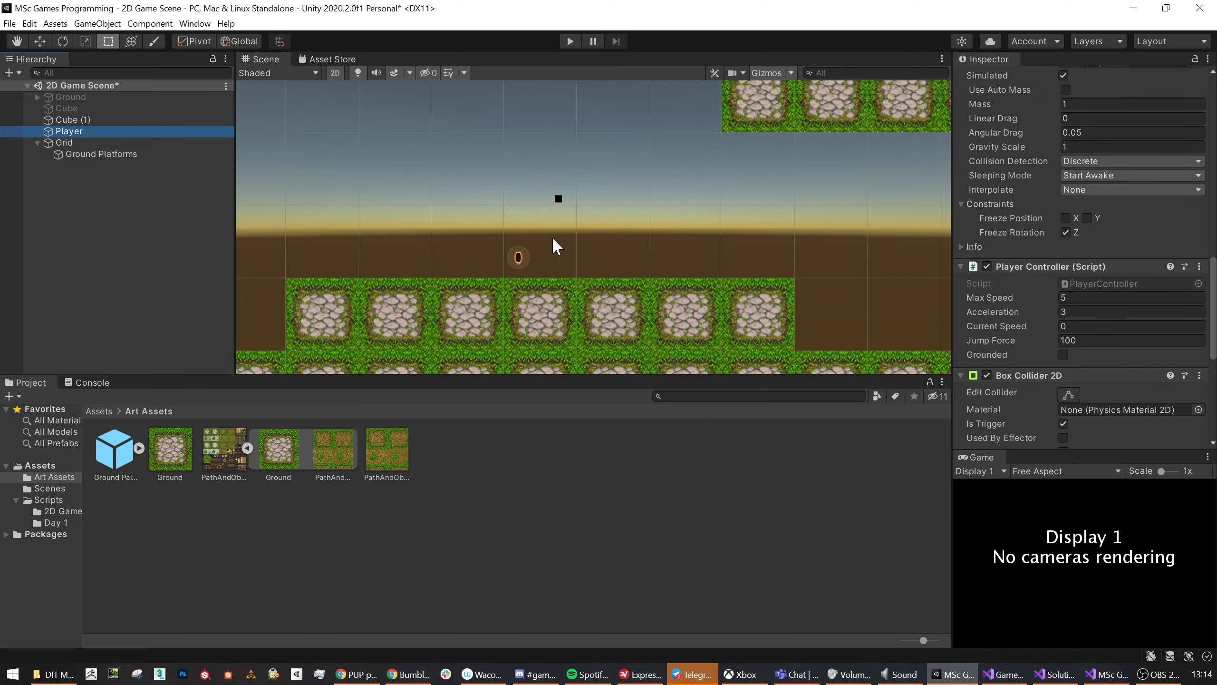
left_click(570, 41)
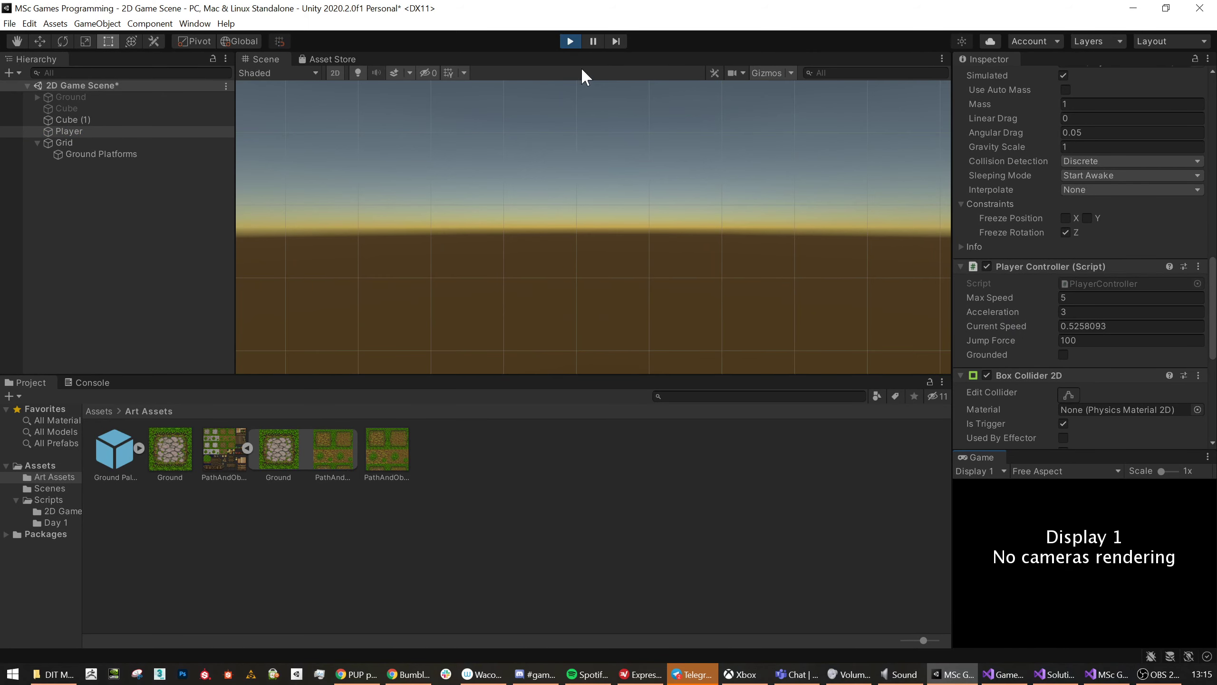
left_click(571, 41)
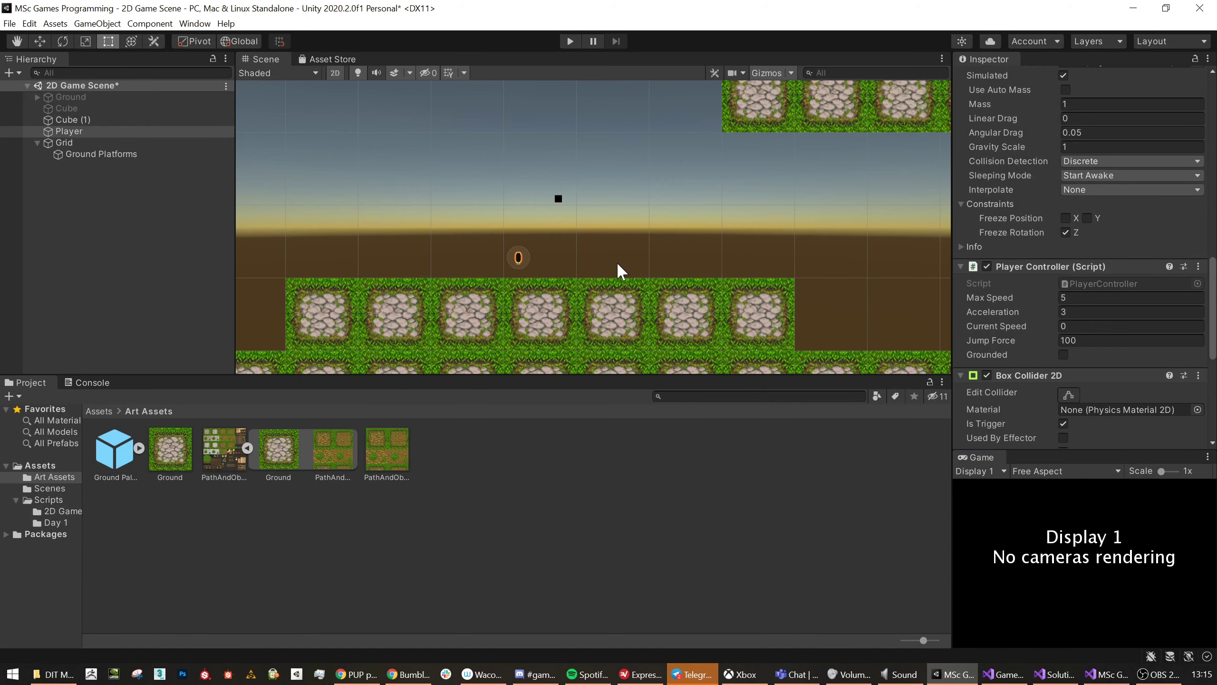
Set the Rigidbody 2D body type of Ground Platforms to Kinematic.
left_click(68, 143)
left_click(98, 154)
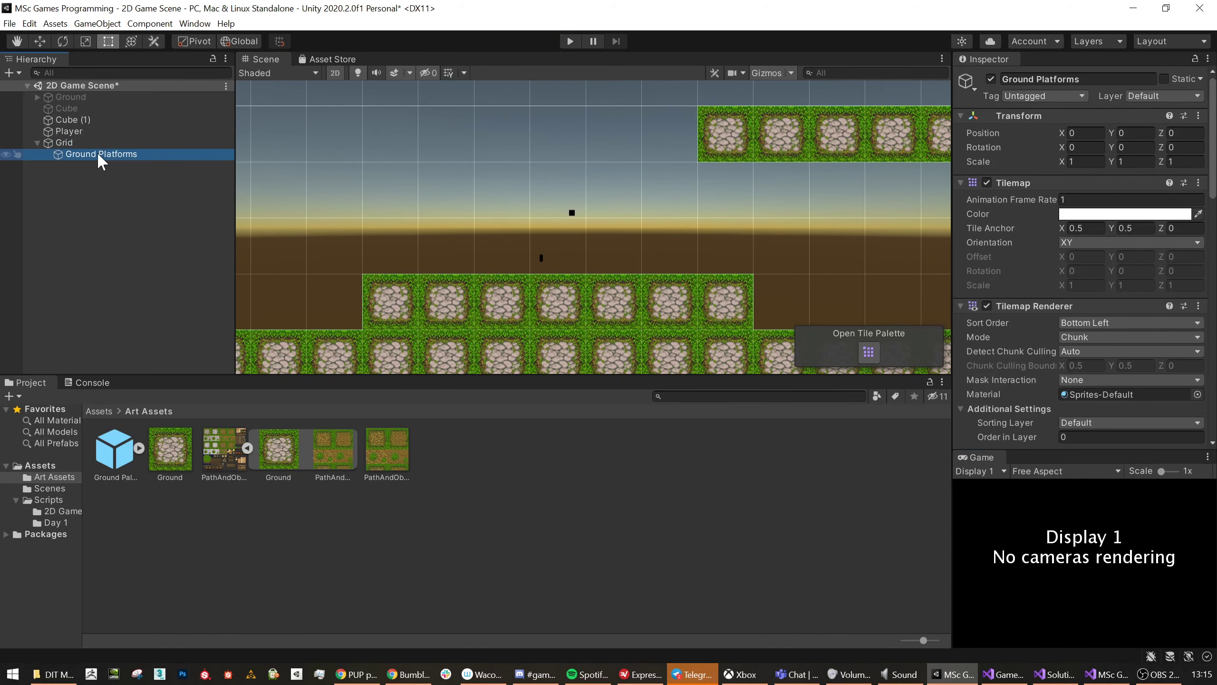
scroll(1097, 254, "down", 10)
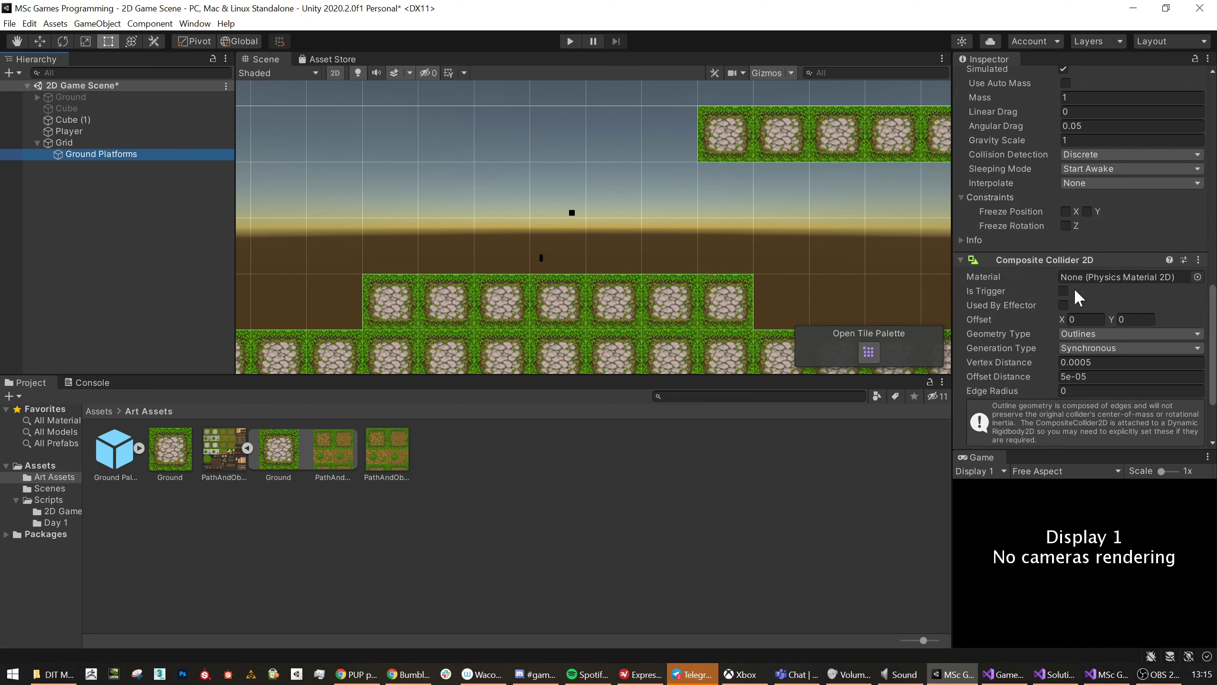
scroll(1074, 287, "down", 2)
scroll(1038, 284, "up", 5)
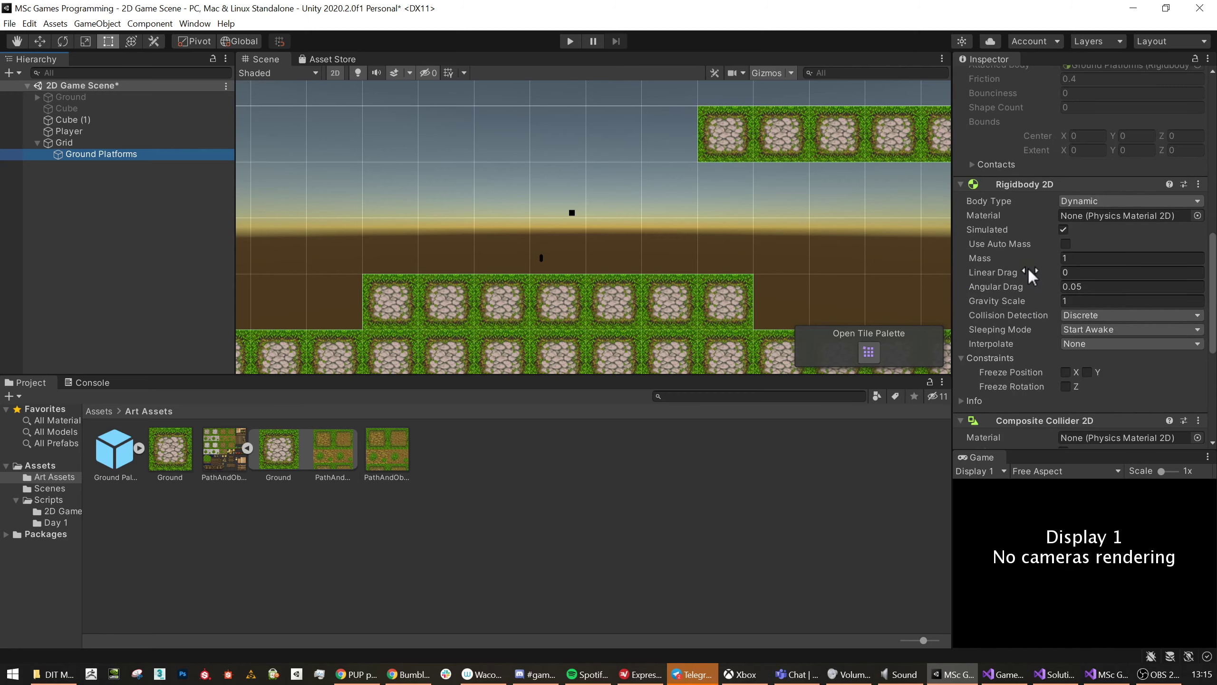
left_click(1082, 202)
left_click(1097, 231)
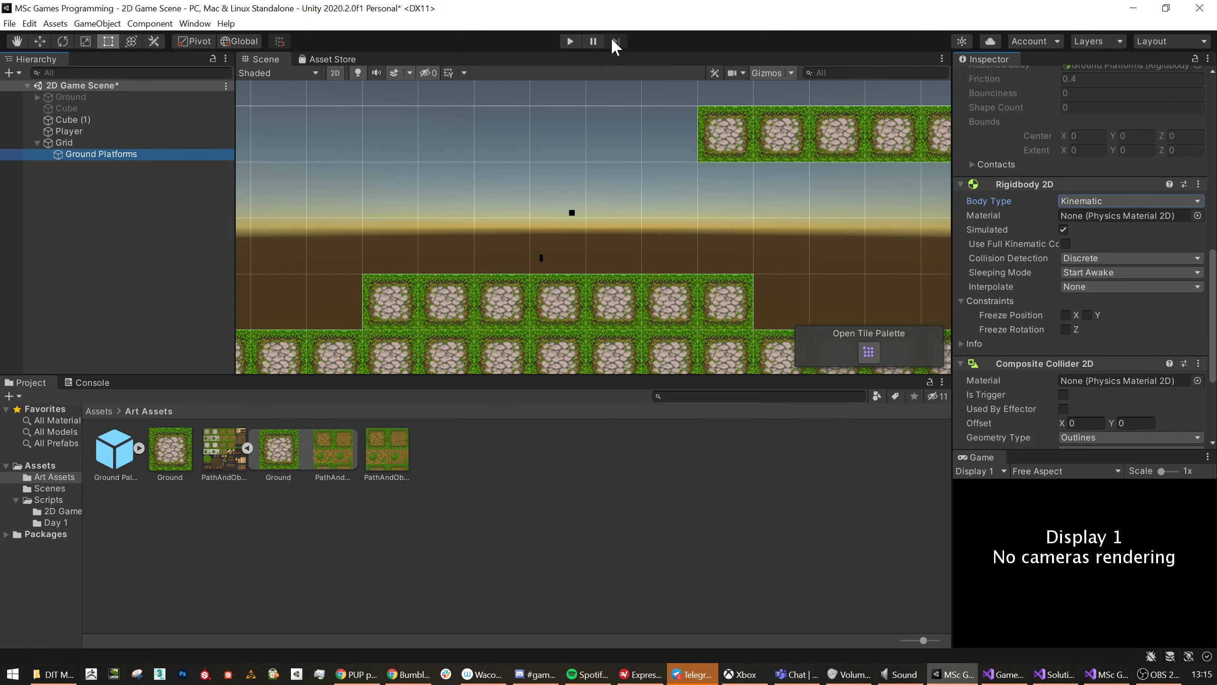
Play-test the scene, moving the Player left along the platform, and stop the test.
left_click(573, 43)
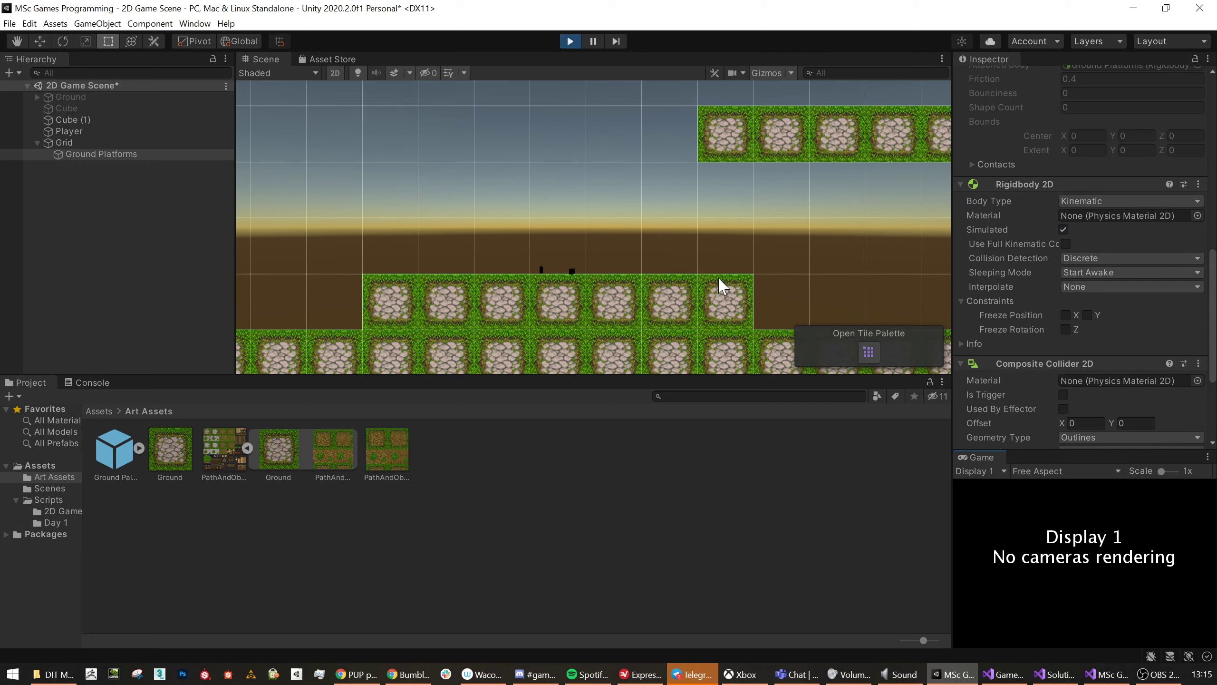
key("Left")
key("Left")
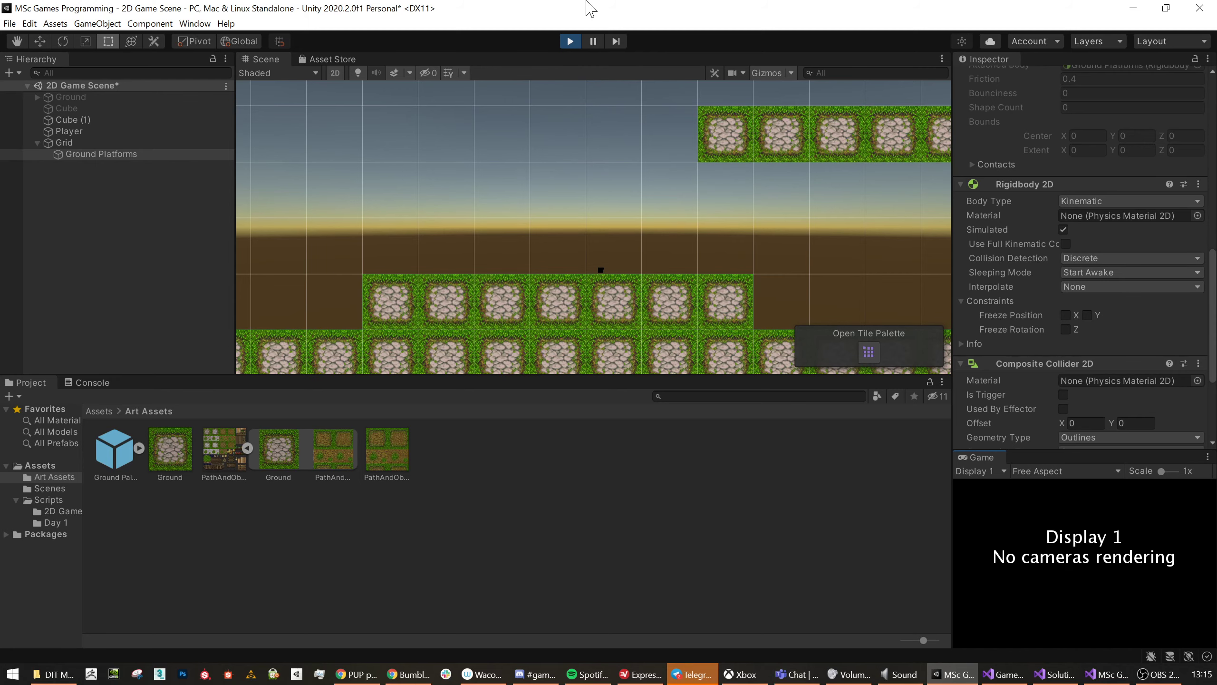
left_click(570, 41)
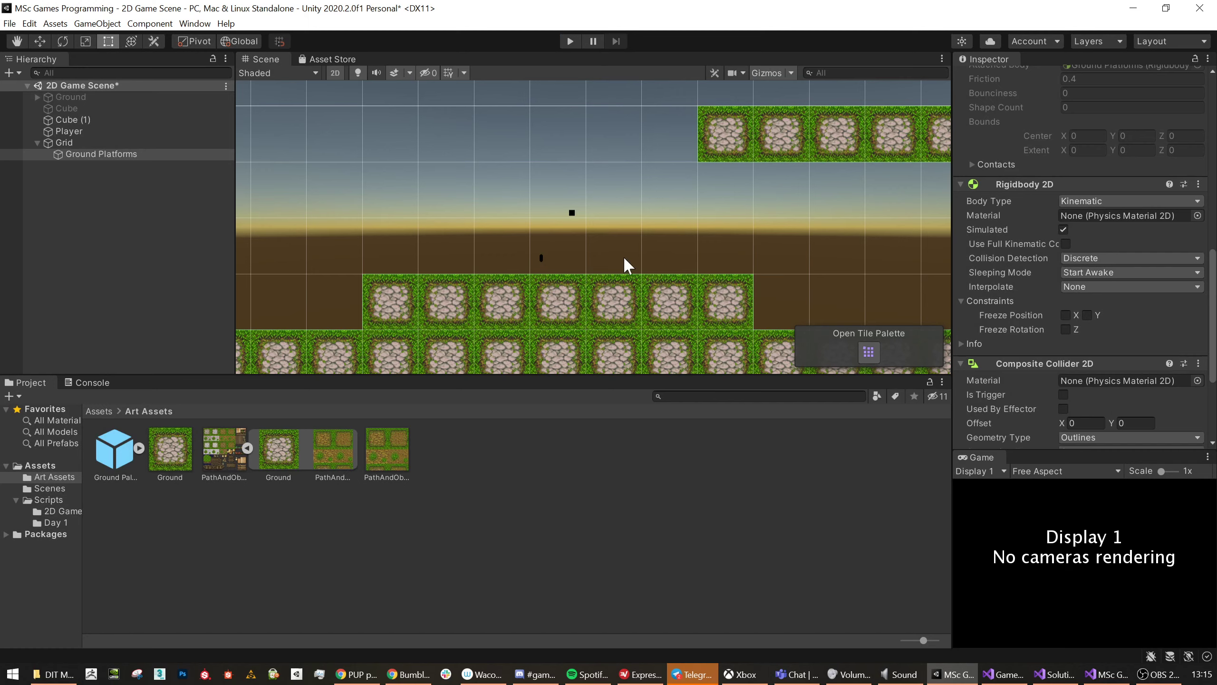
Scale the Player up uniformly to about 0.53 and raise it above the platform to about X 12.18, Y 33.81.
scroll(566, 257, "up", 8)
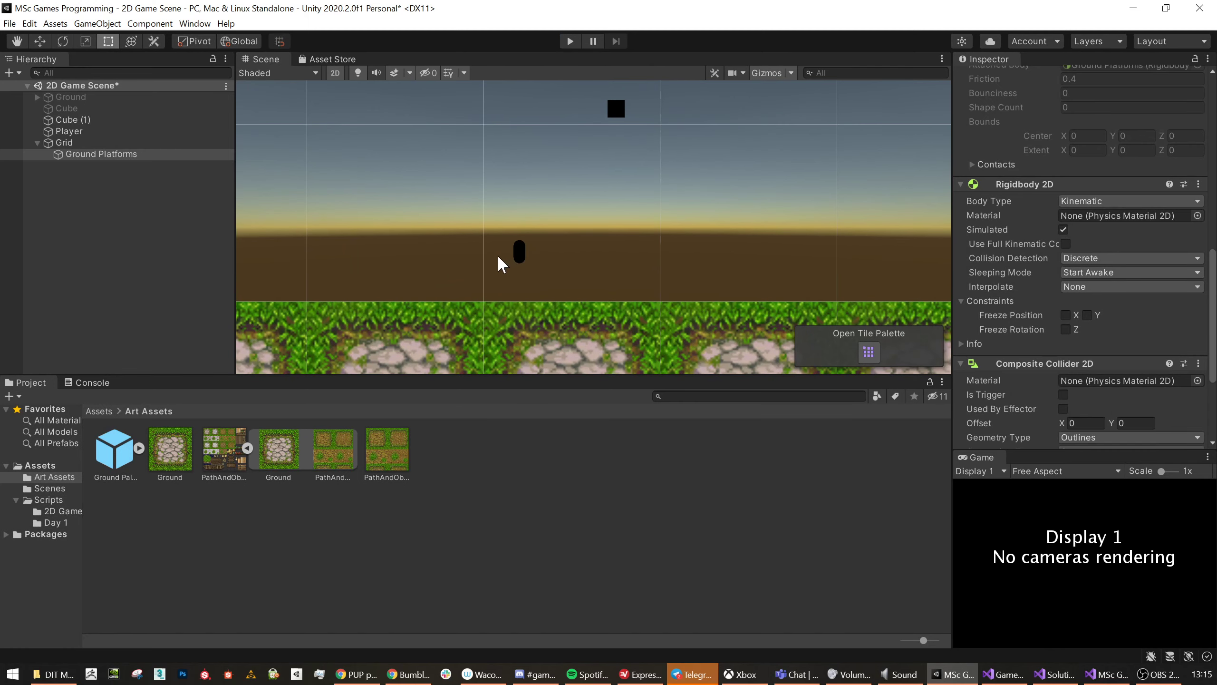
scroll(499, 259, "down", 4)
left_click(71, 131)
scroll(577, 269, "down", 1)
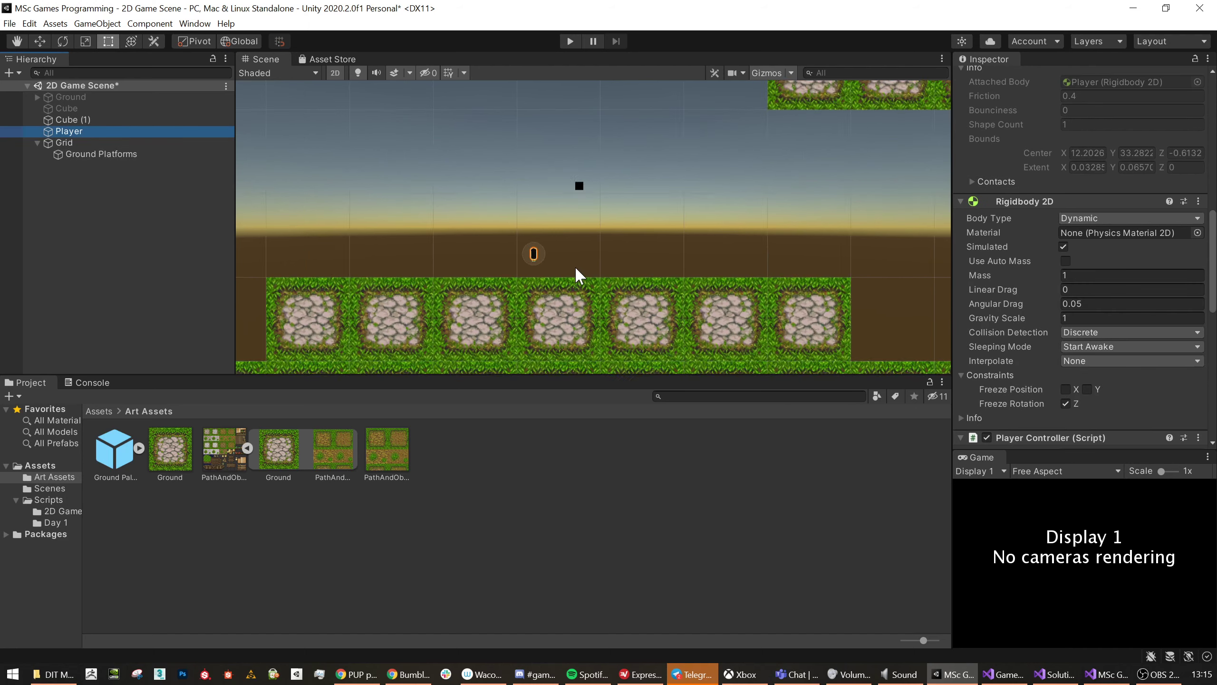
scroll(575, 268, "down", 2)
key("r")
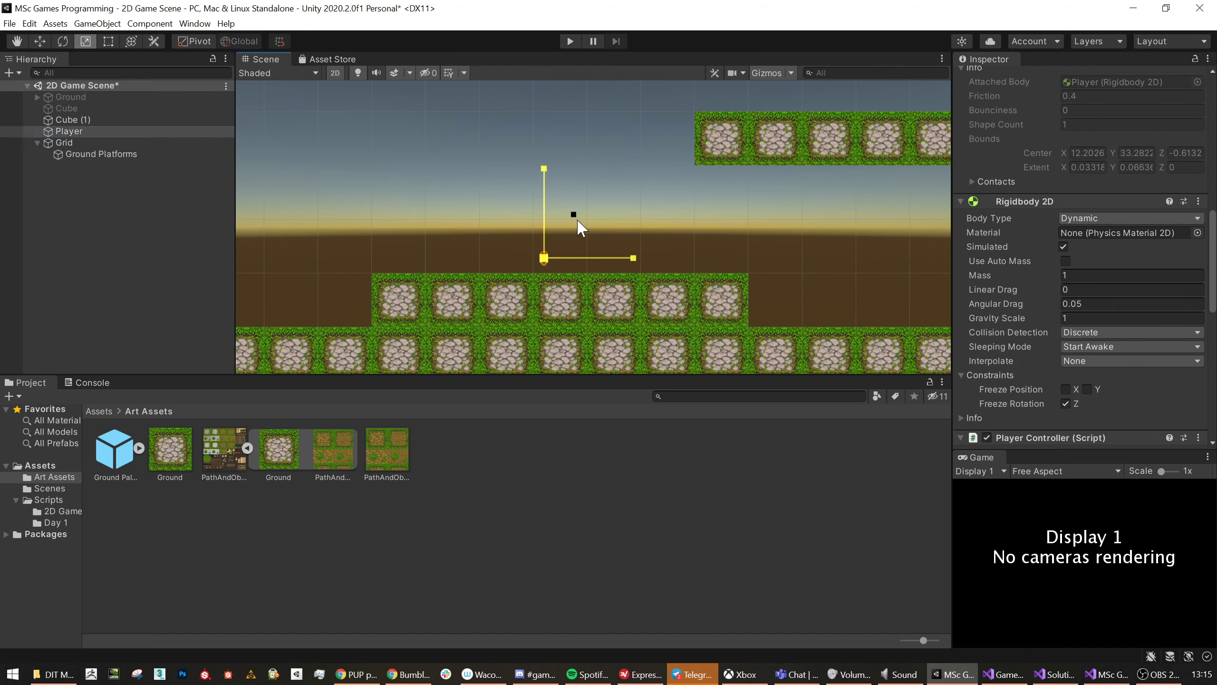
left_click_drag(574, 215, 949, 557)
key("w")
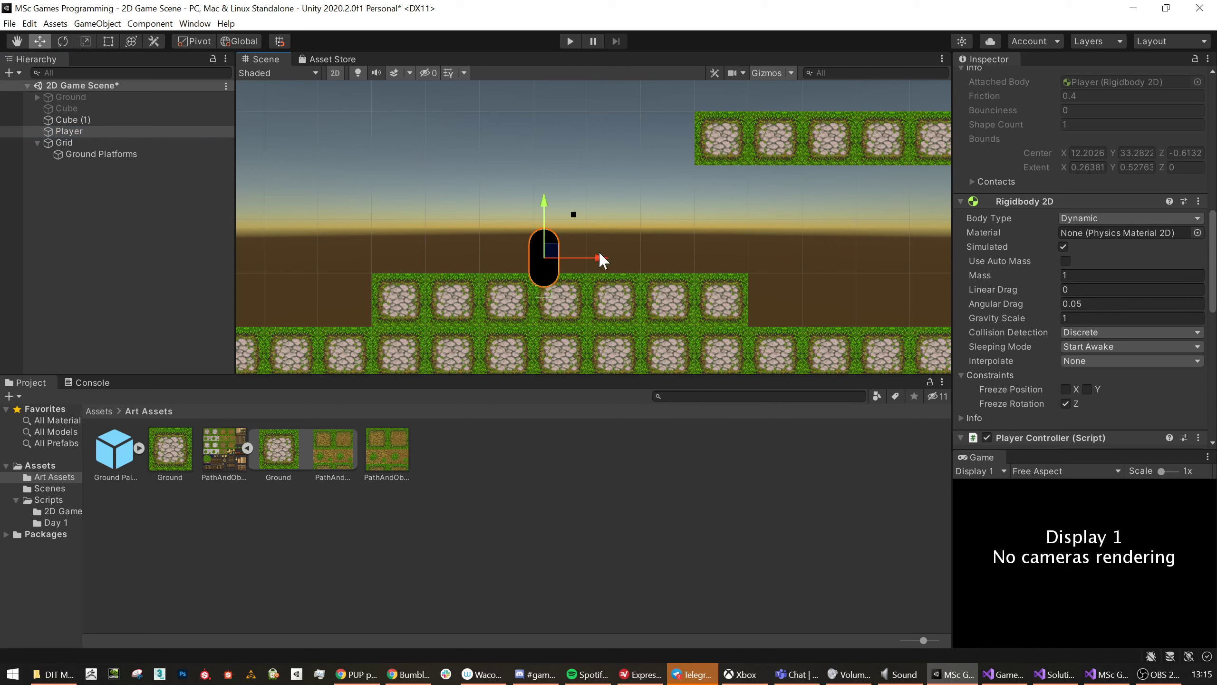
left_click_drag(573, 261, 571, 232)
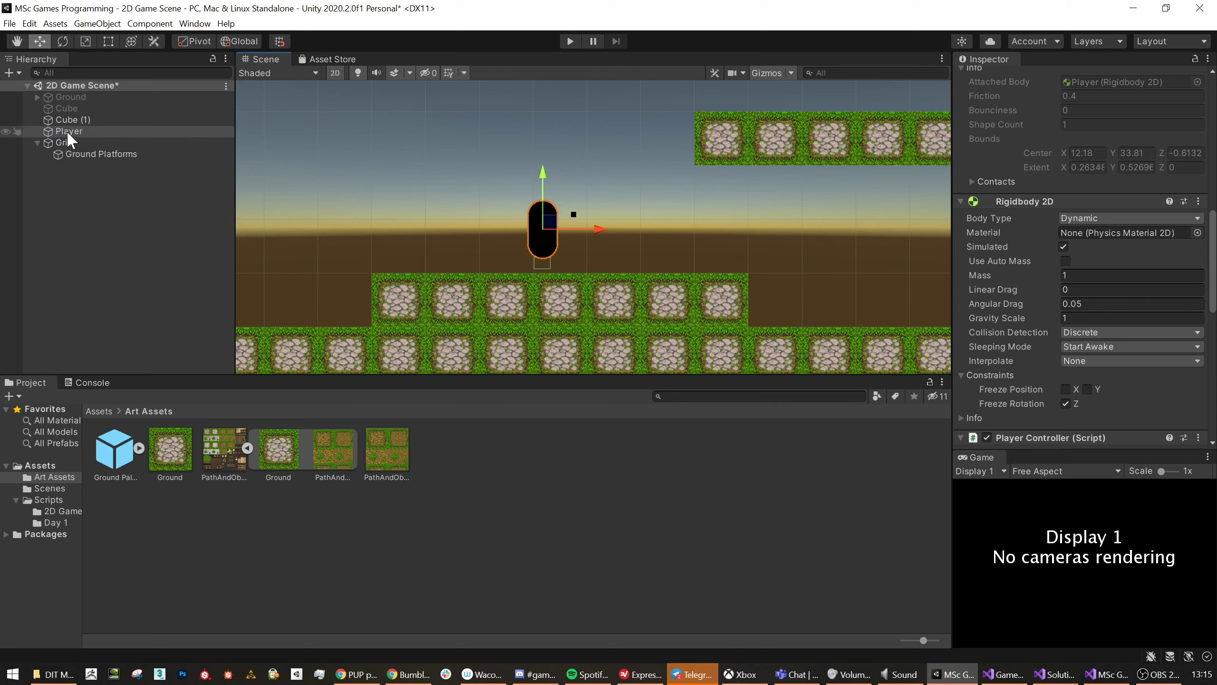
Examine the Player's components, including its Rigidbody 2D, Player Controller script and Box Collider 2D settings.
left_click(48, 134)
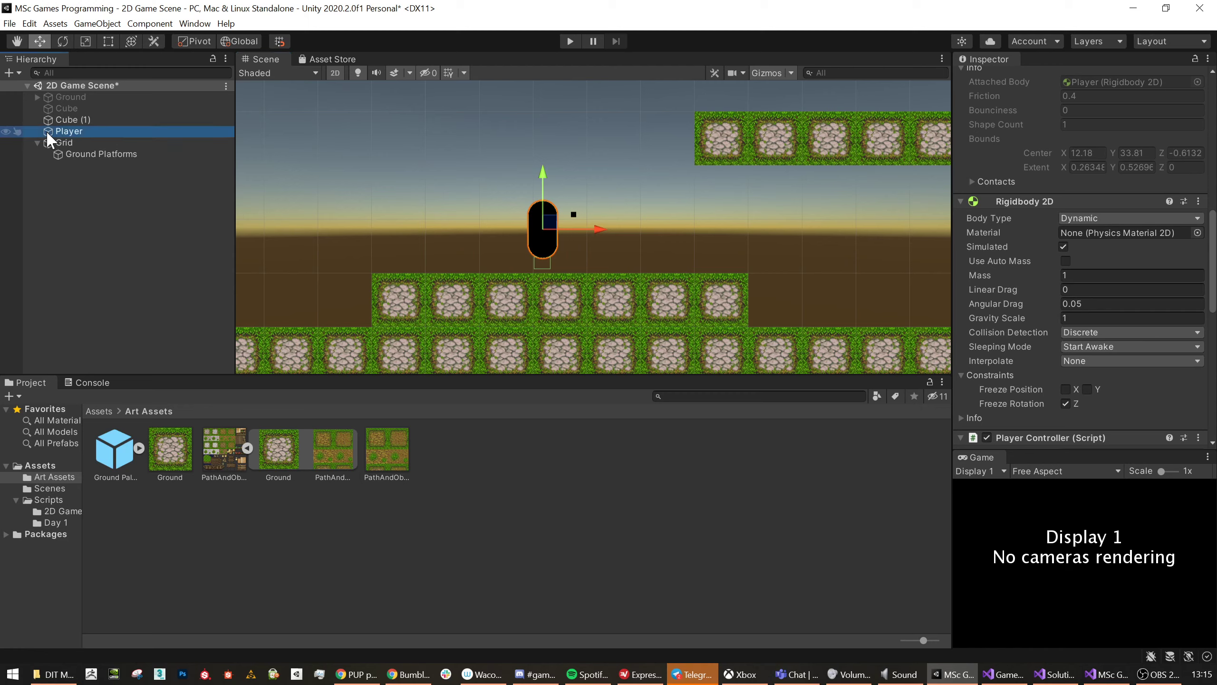
scroll(1018, 317, "down", 4)
scroll(1030, 317, "down", 2)
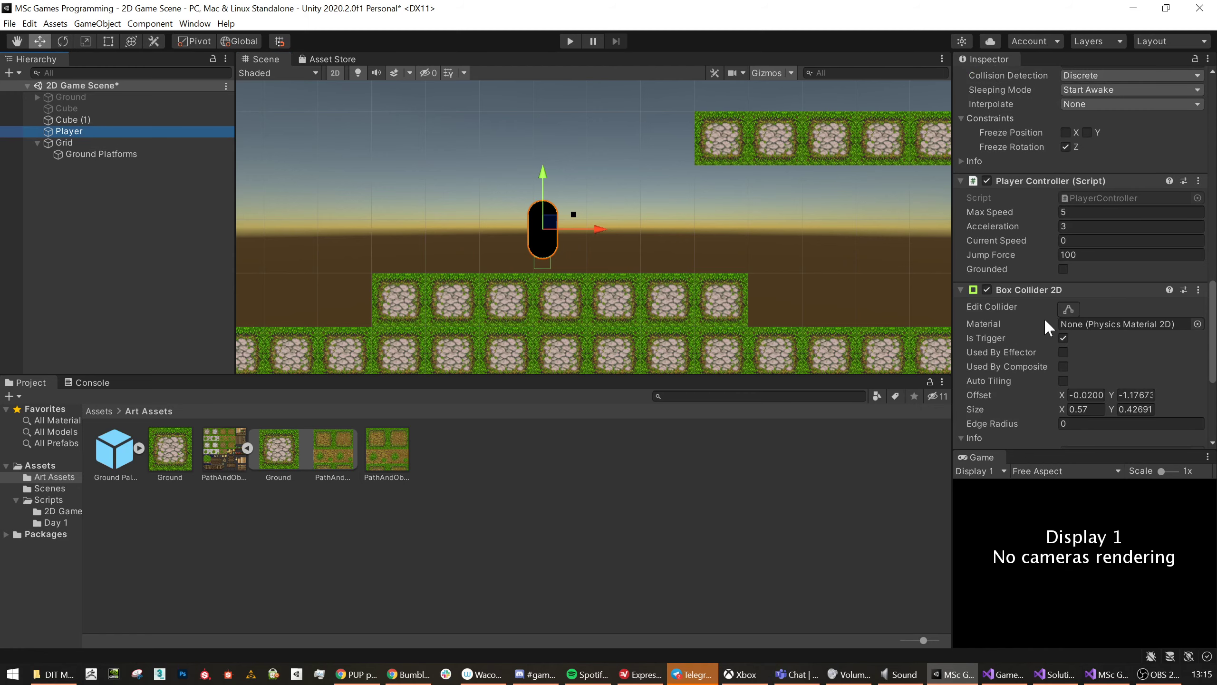
scroll(1046, 318, "up", 2)
scroll(1049, 322, "up", 2)
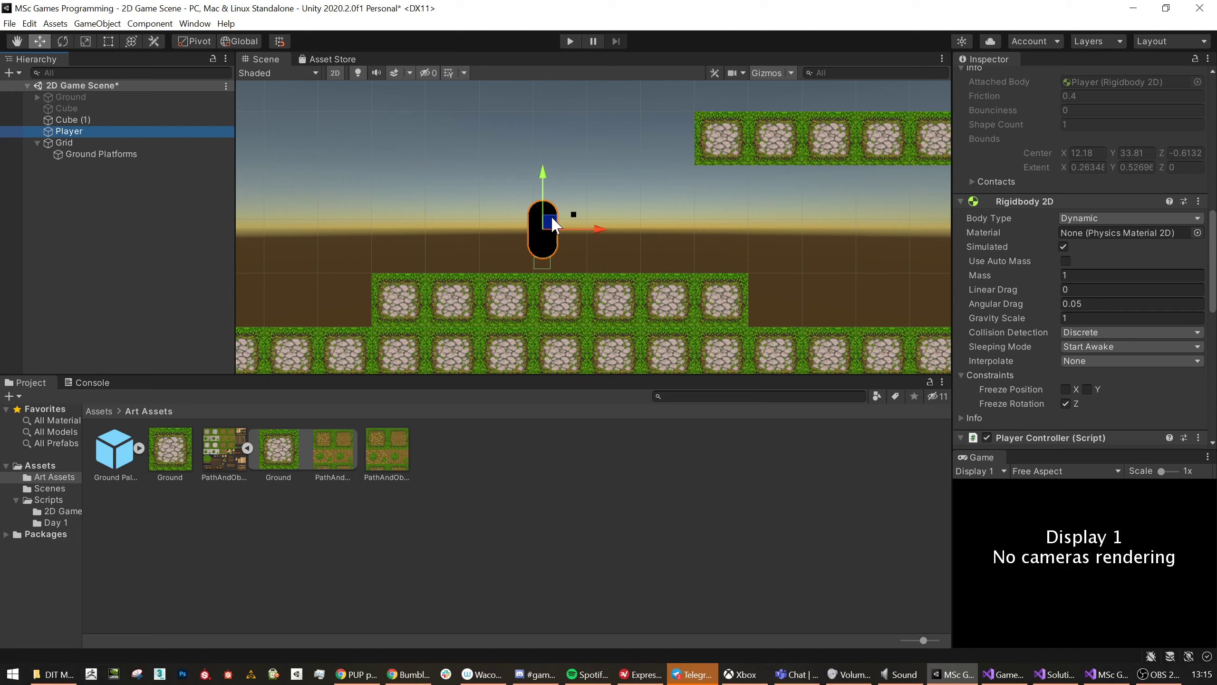
scroll(1025, 146, "up", 5)
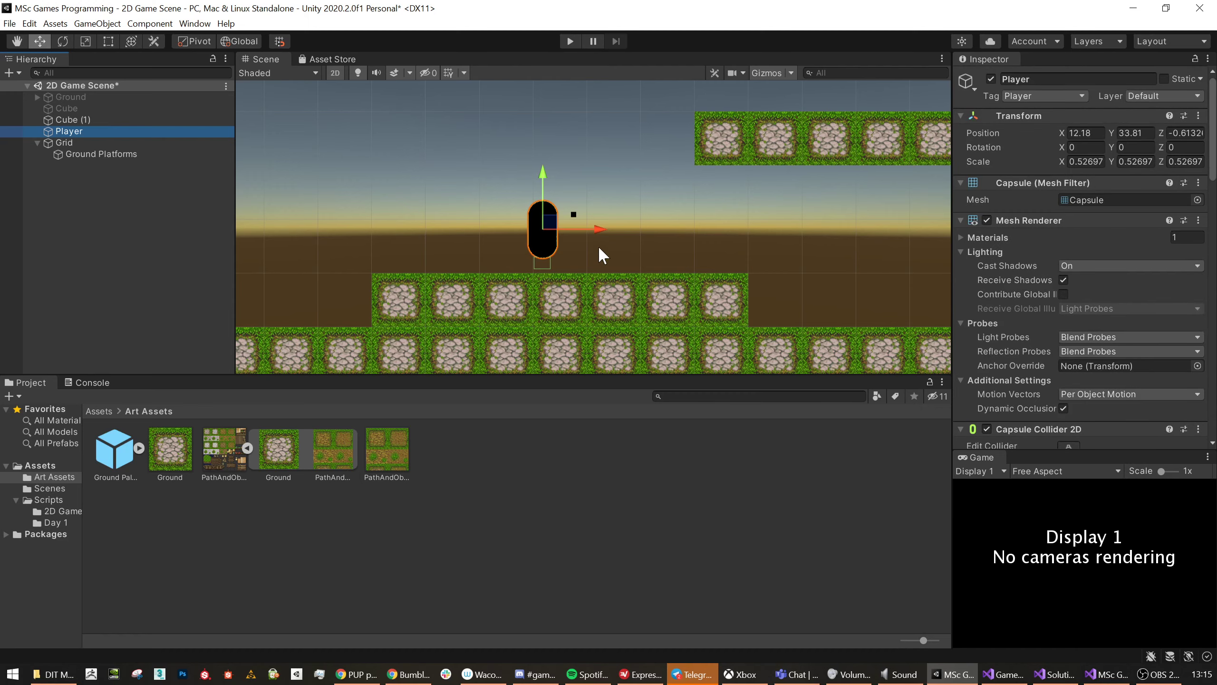
scroll(565, 223, "up", 2)
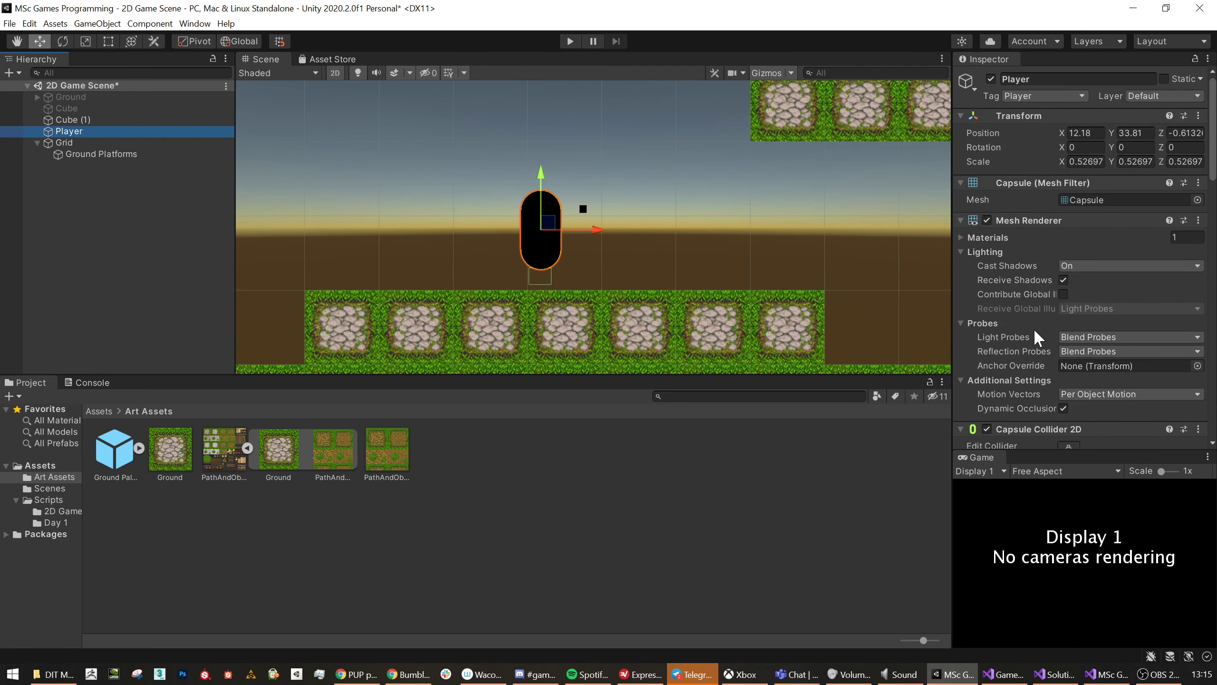
scroll(1071, 320, "down", 10)
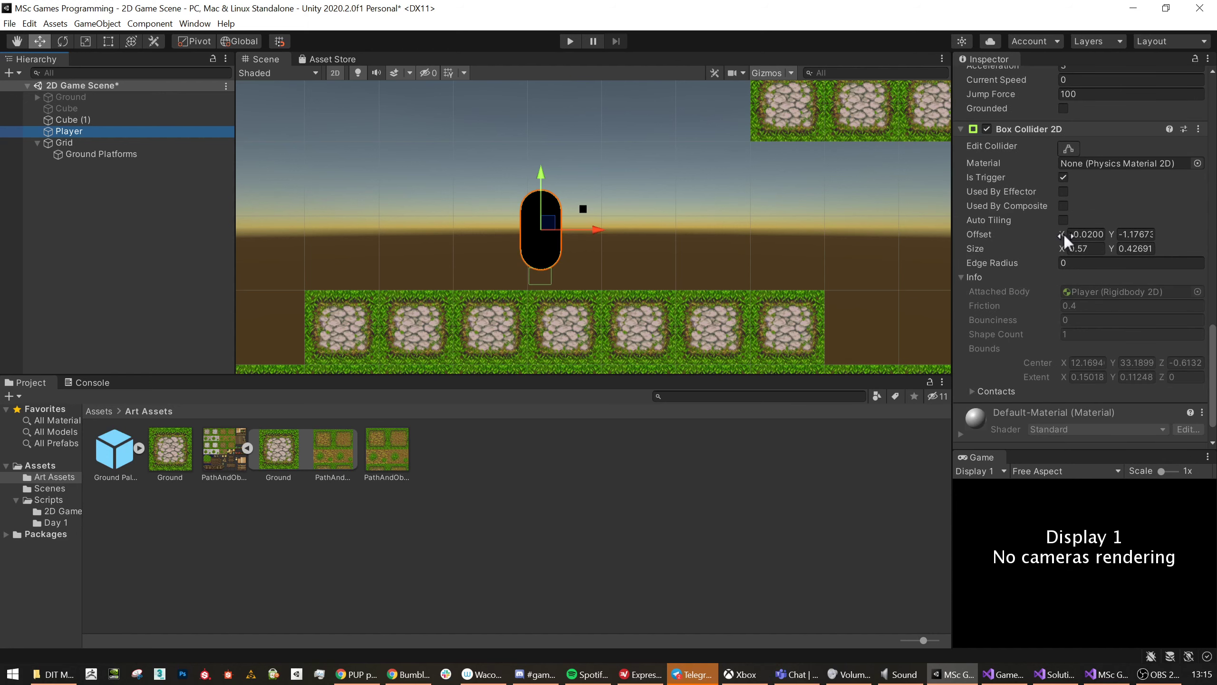
scroll(1059, 242, "down", 1)
scroll(1054, 249, "up", 8)
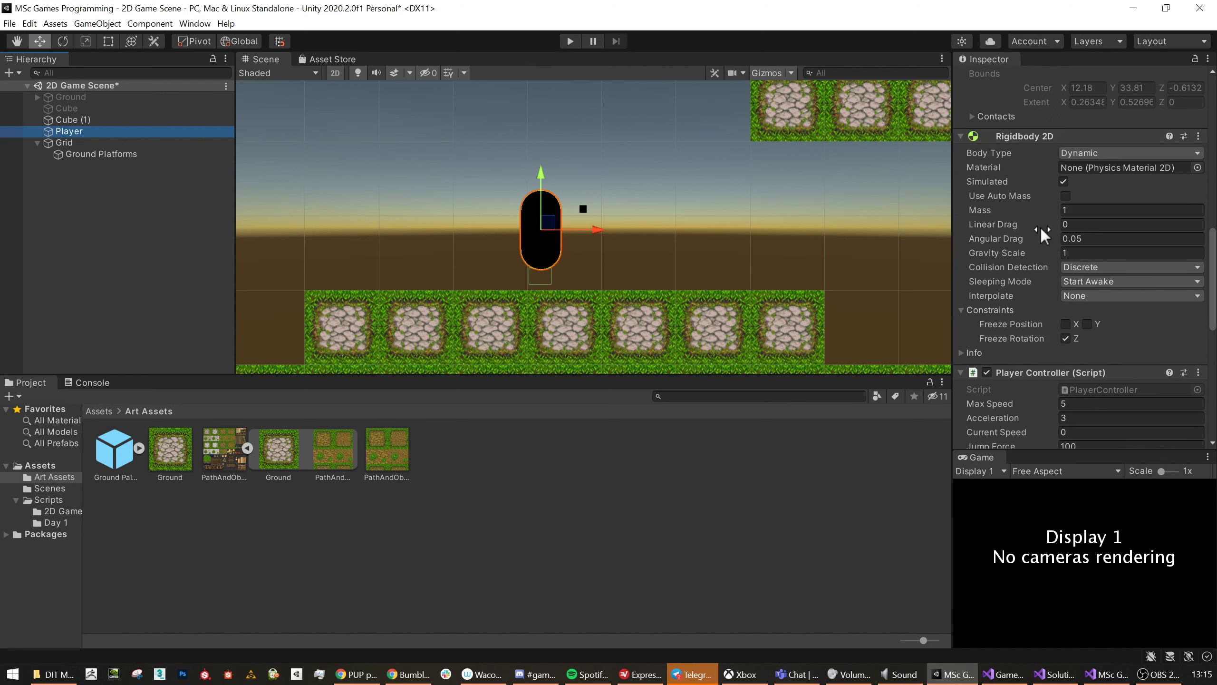
Disable the Player's Mesh Renderer and move the Player to about X 12.04, Y 33.66.
scroll(1040, 228, "up", 10)
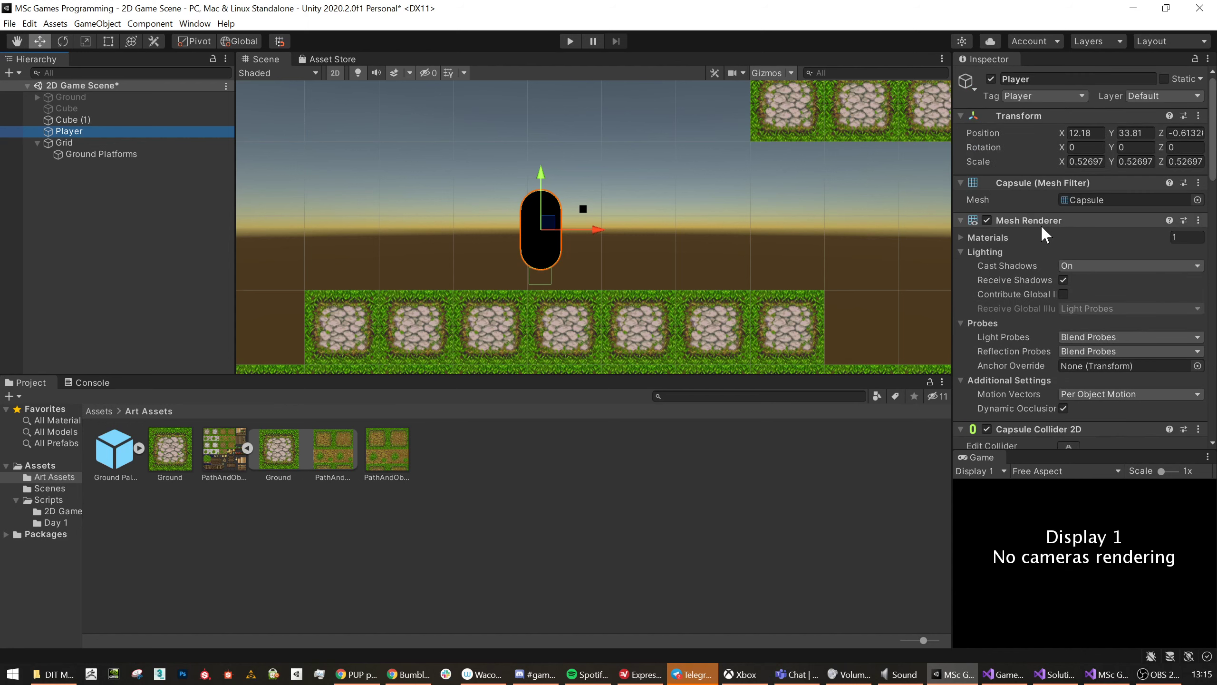
left_click(986, 220)
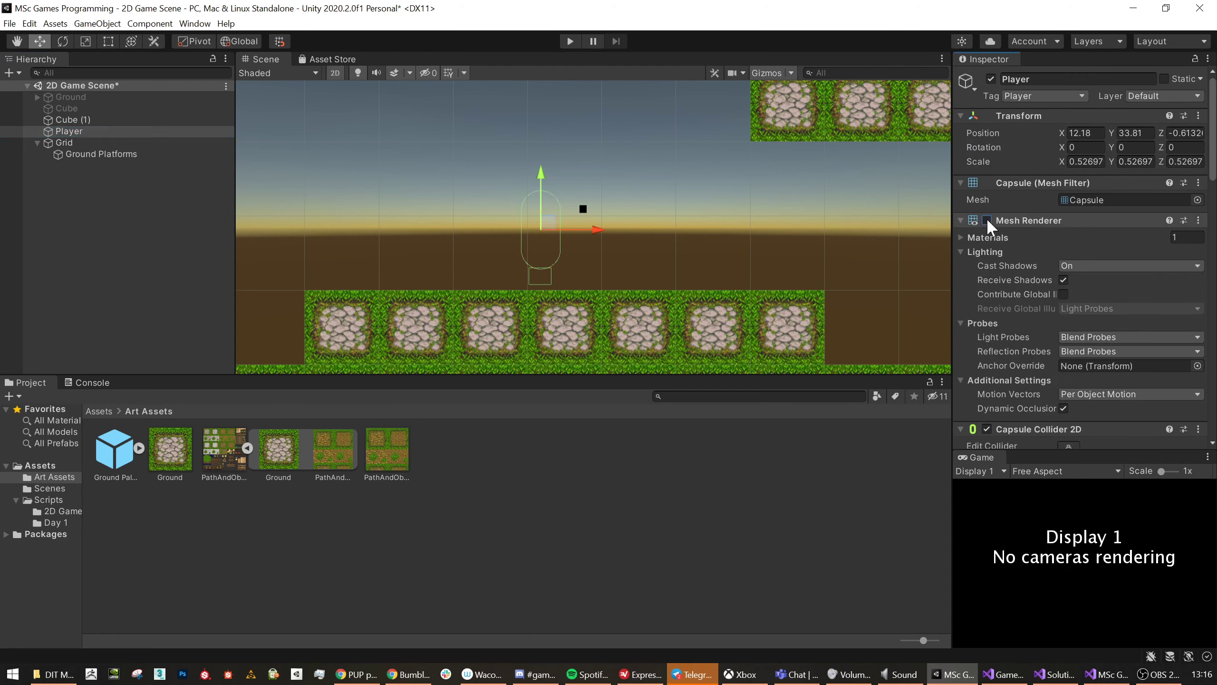
left_click_drag(553, 222, 542, 233)
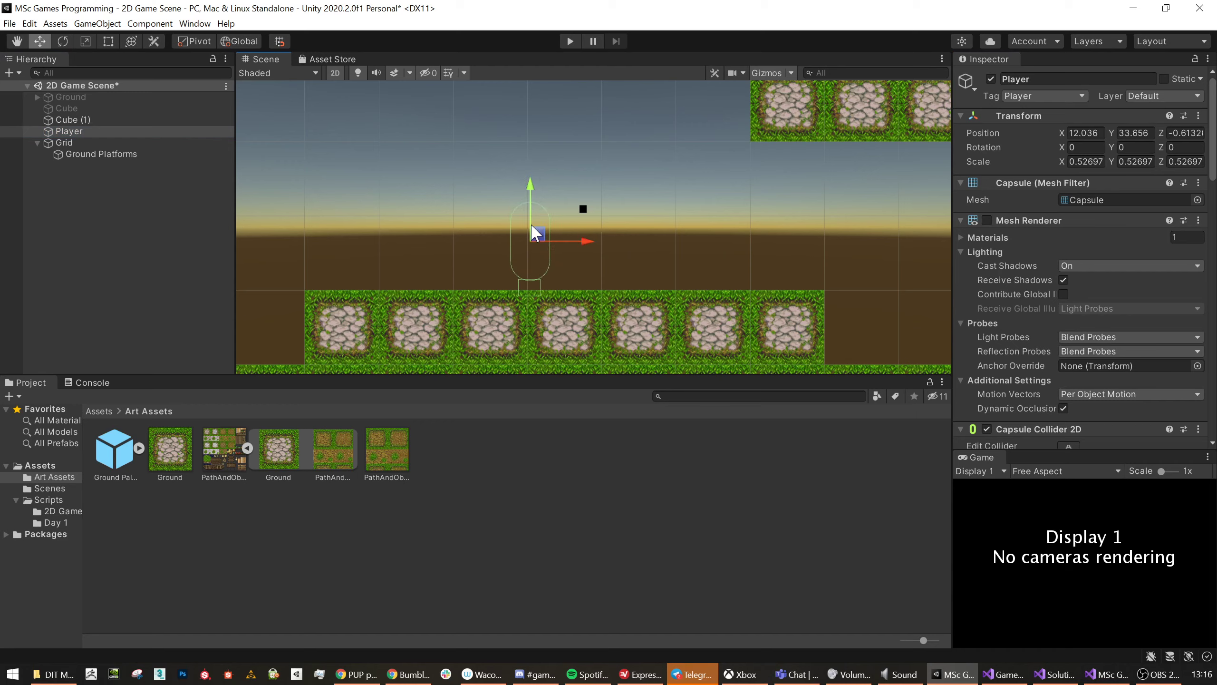
Add a Camera to the scene and position it over the Player at about X 11.93, Y 33.99.
right_click(88, 218)
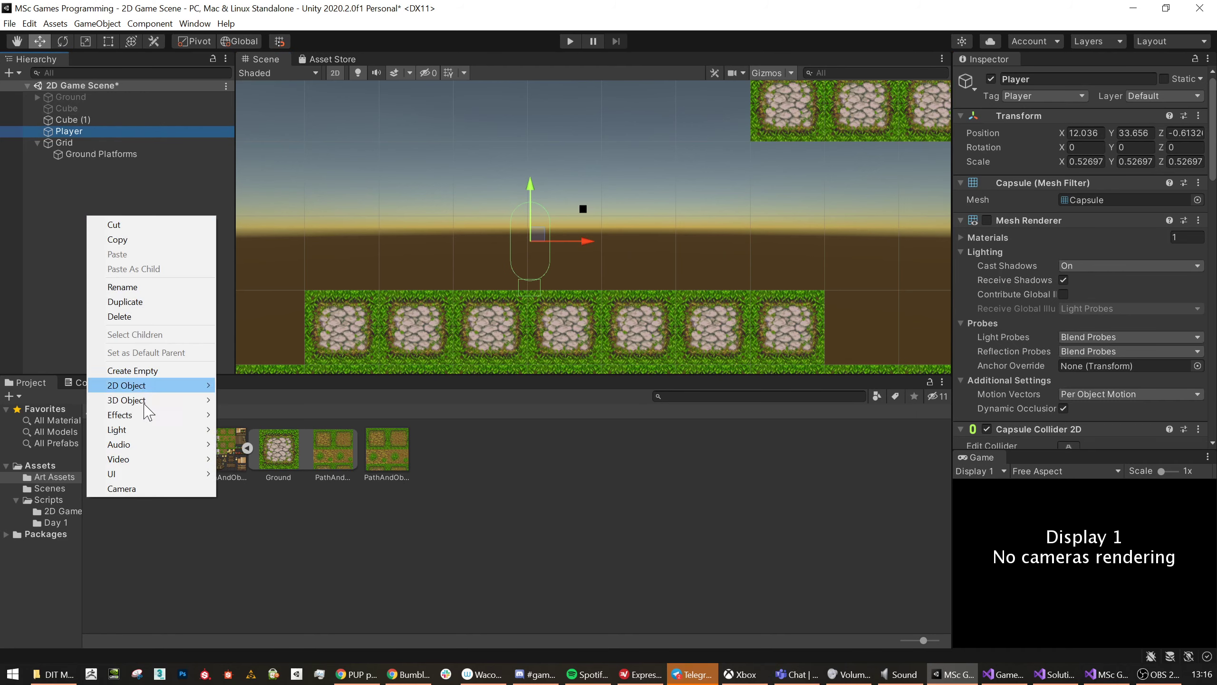
left_click(122, 489)
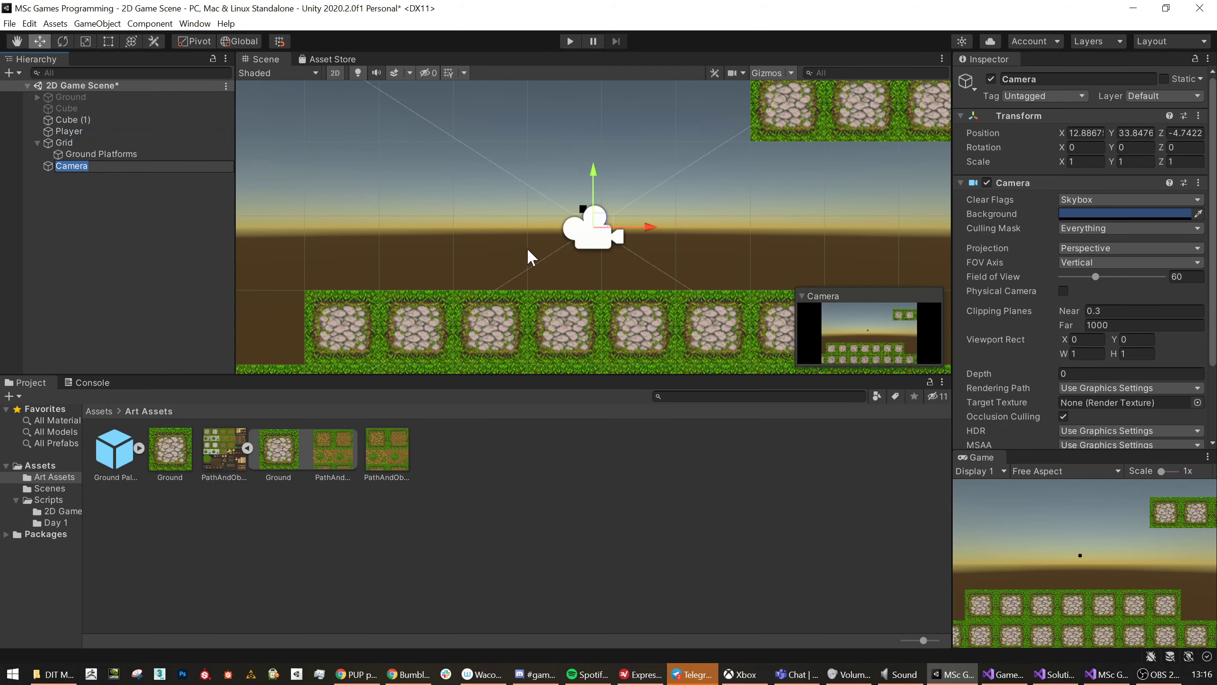
left_click(607, 214)
left_click_drag(607, 220, 536, 210)
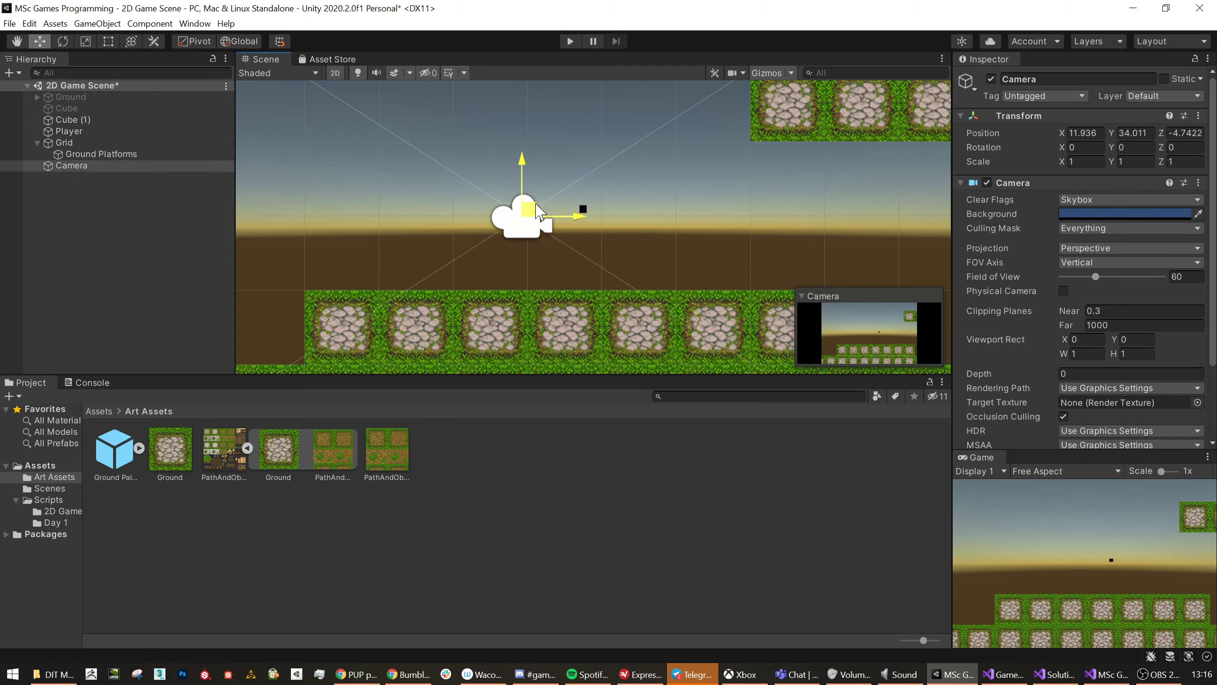
Switch the scene view out of 2D mode to view the new camera and the platforms in 3D.
key("q")
key("w")
left_click(335, 72)
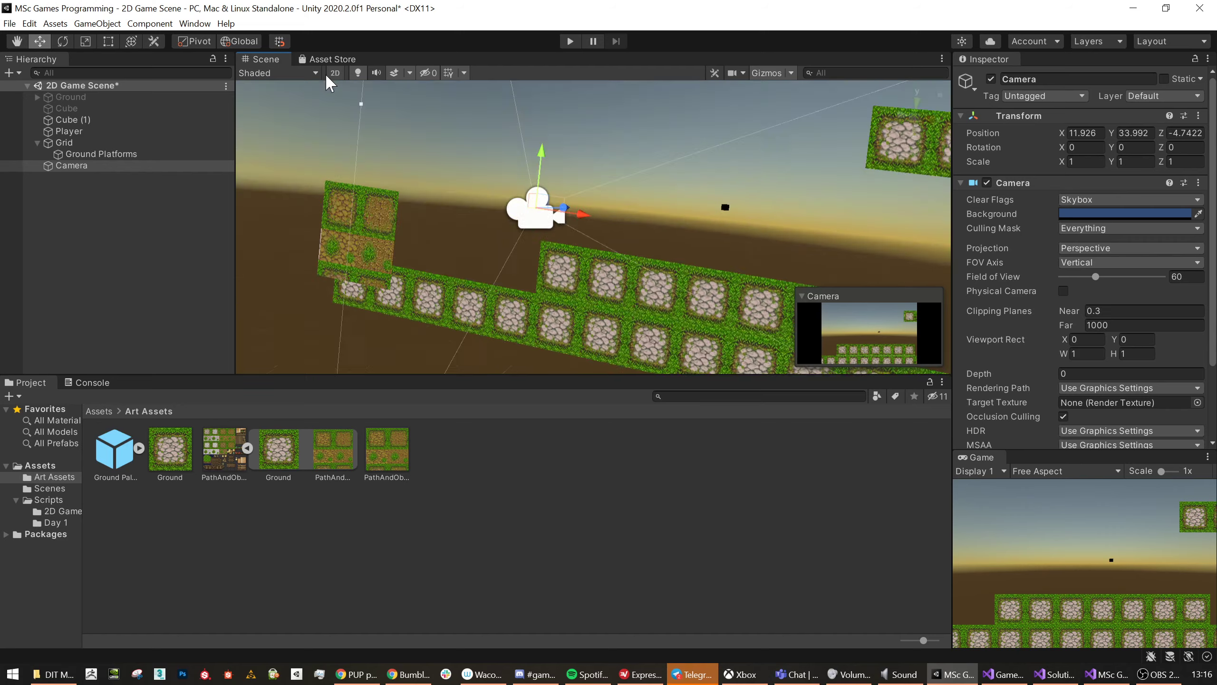
Move the Camera back along its depth axis to about Z -5.34.
left_click_drag(668, 220, 643, 206)
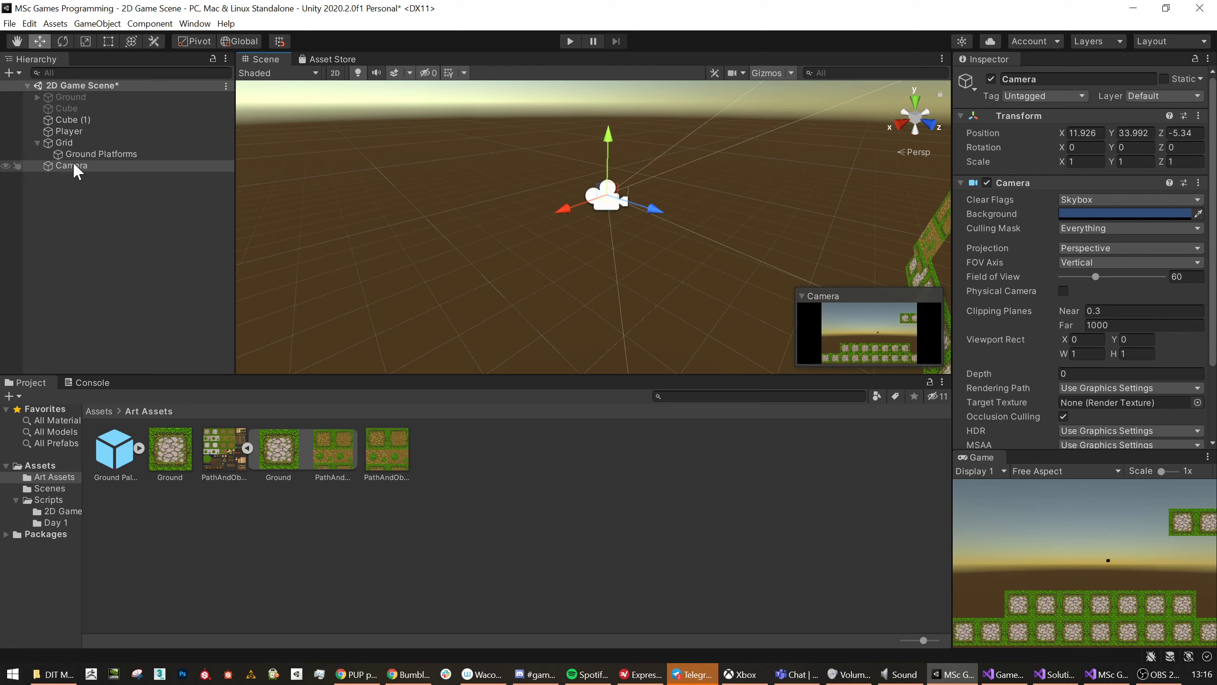
Enable the Player's Mesh Renderer and look over its materials and Capsule Collider 2D settings.
left_click(66, 131)
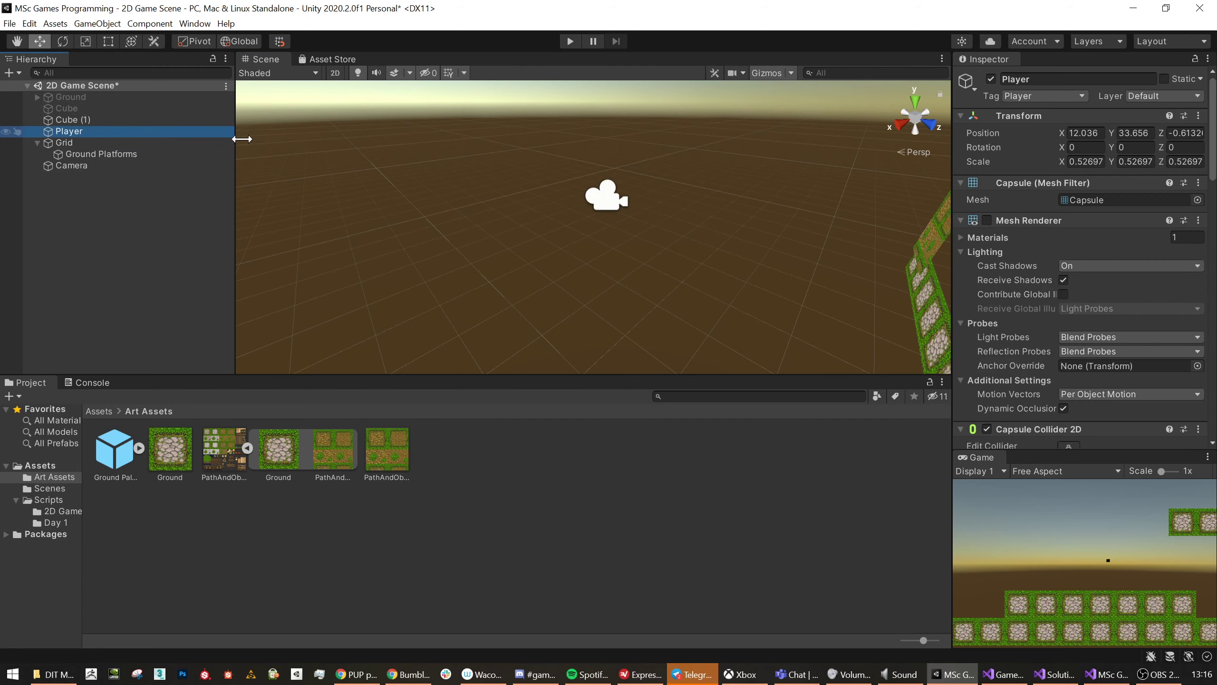
left_click(987, 220)
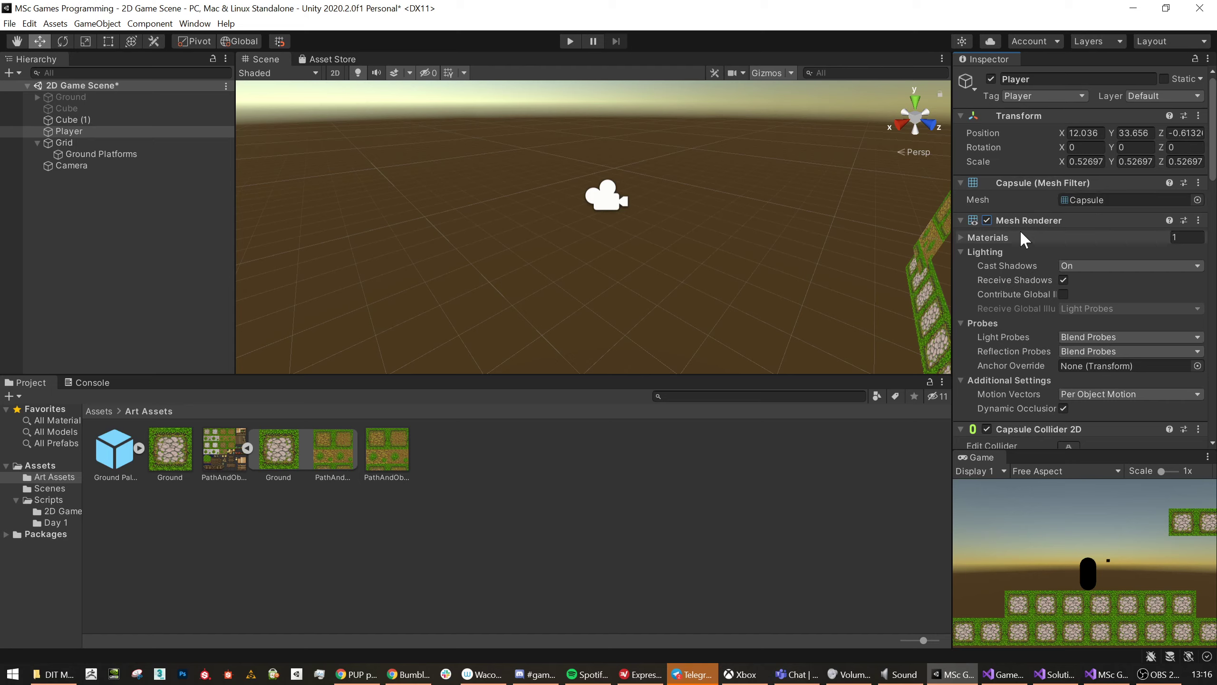
left_click(962, 237)
left_click(961, 236)
scroll(1023, 319, "down", 6)
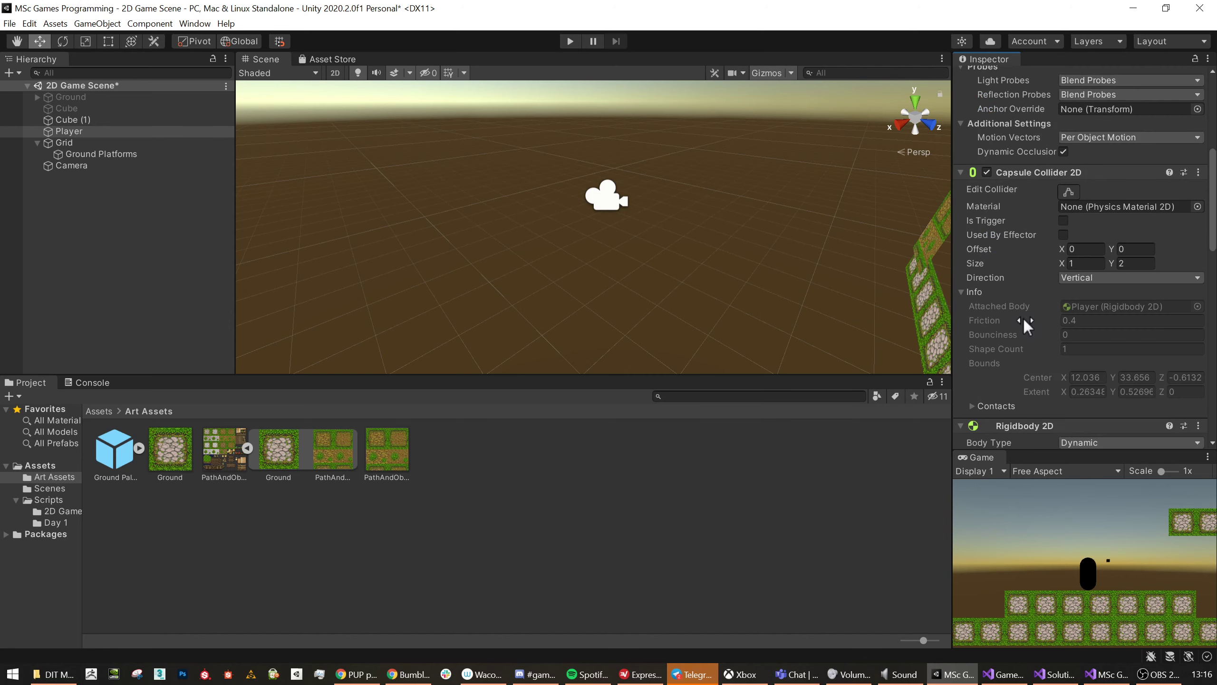
scroll(1002, 153, "up", 3)
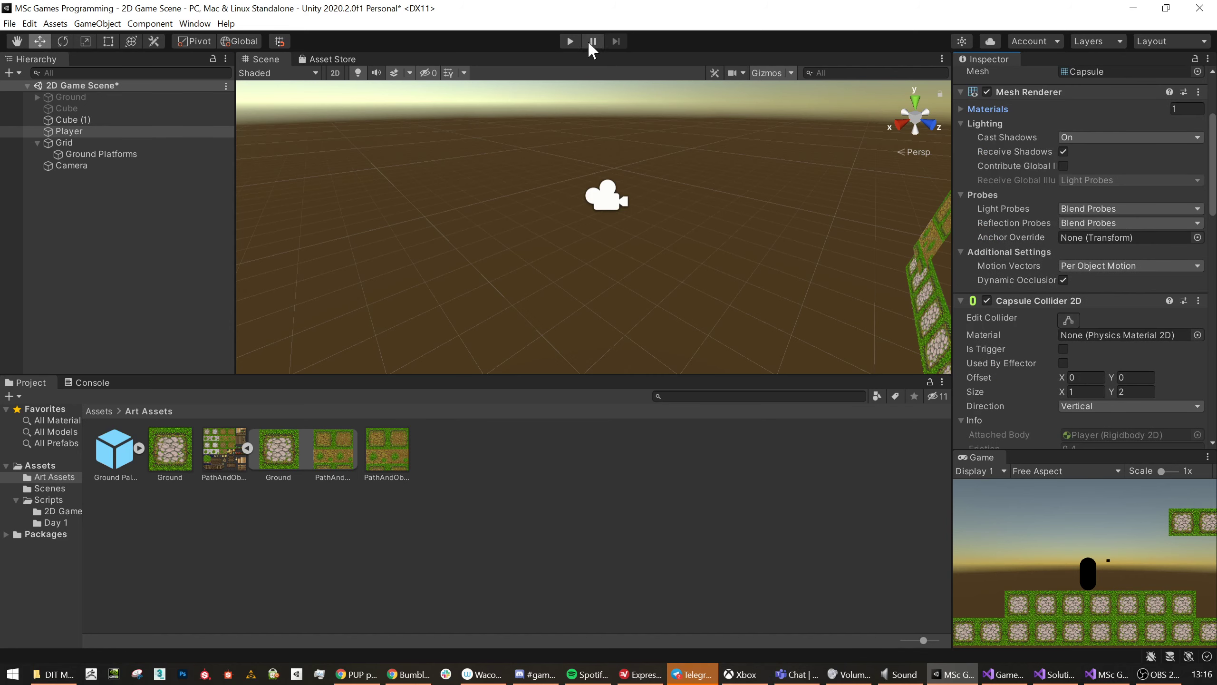
Return the scene view to 2D mode and disable the Player's Mesh Renderer.
left_click(335, 72)
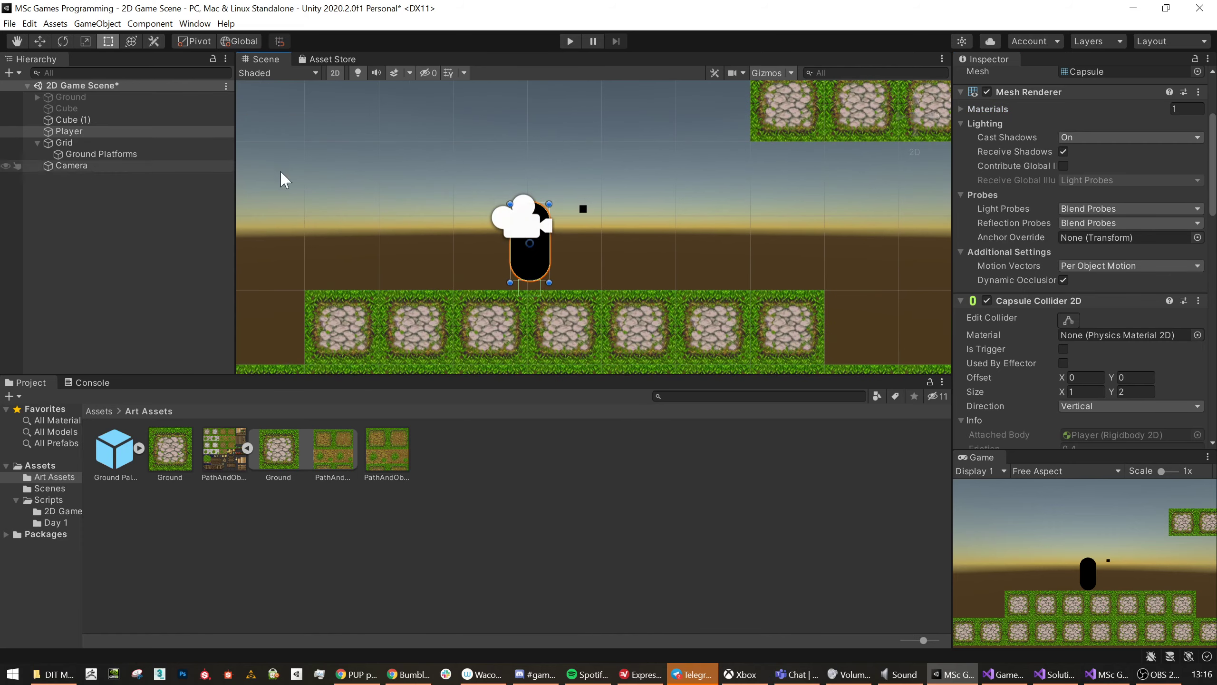
left_click(61, 166)
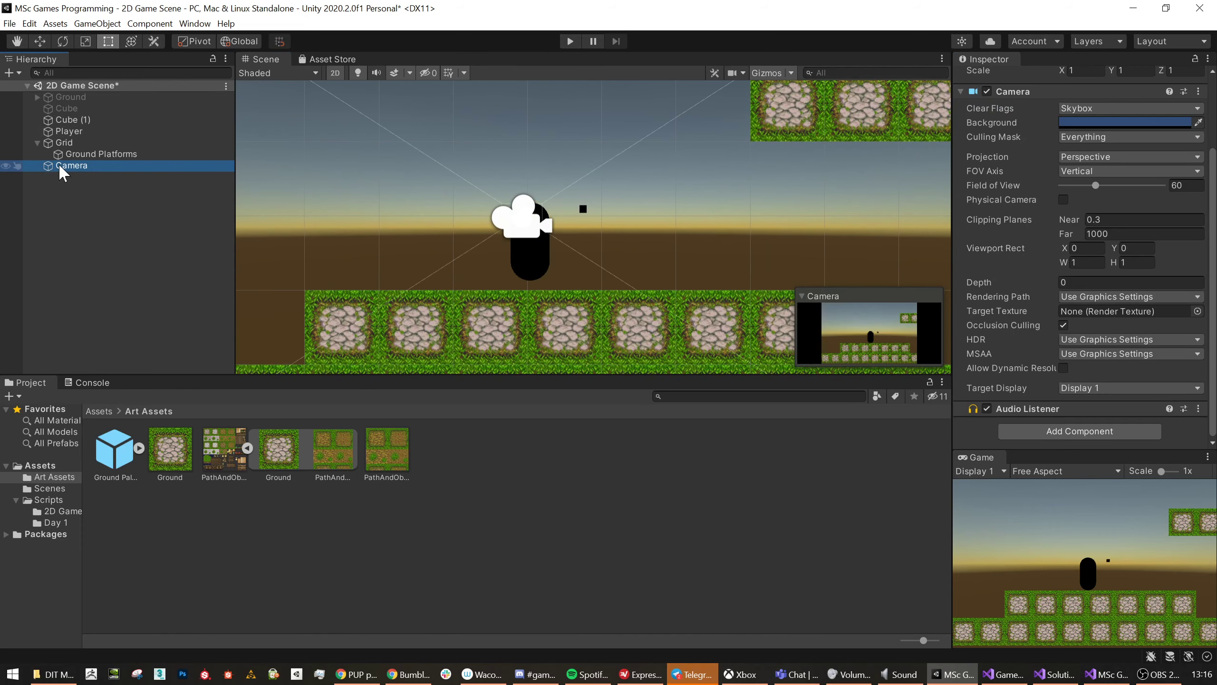
left_click(71, 120)
left_click(68, 131)
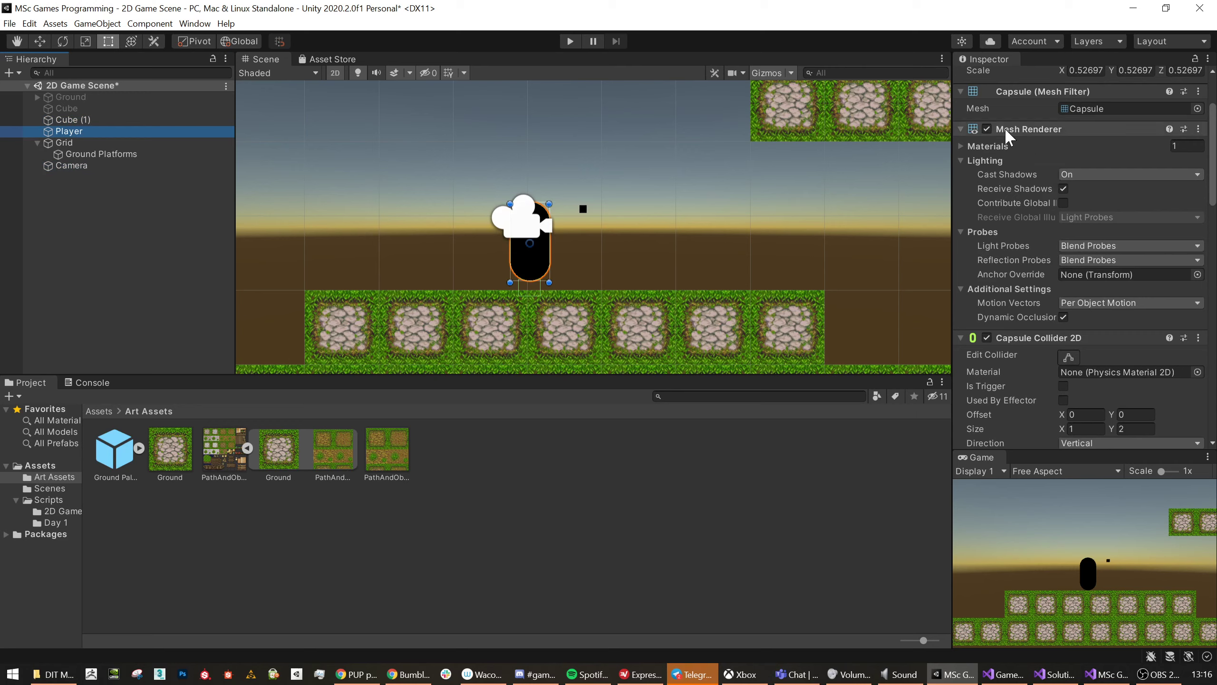
left_click(987, 129)
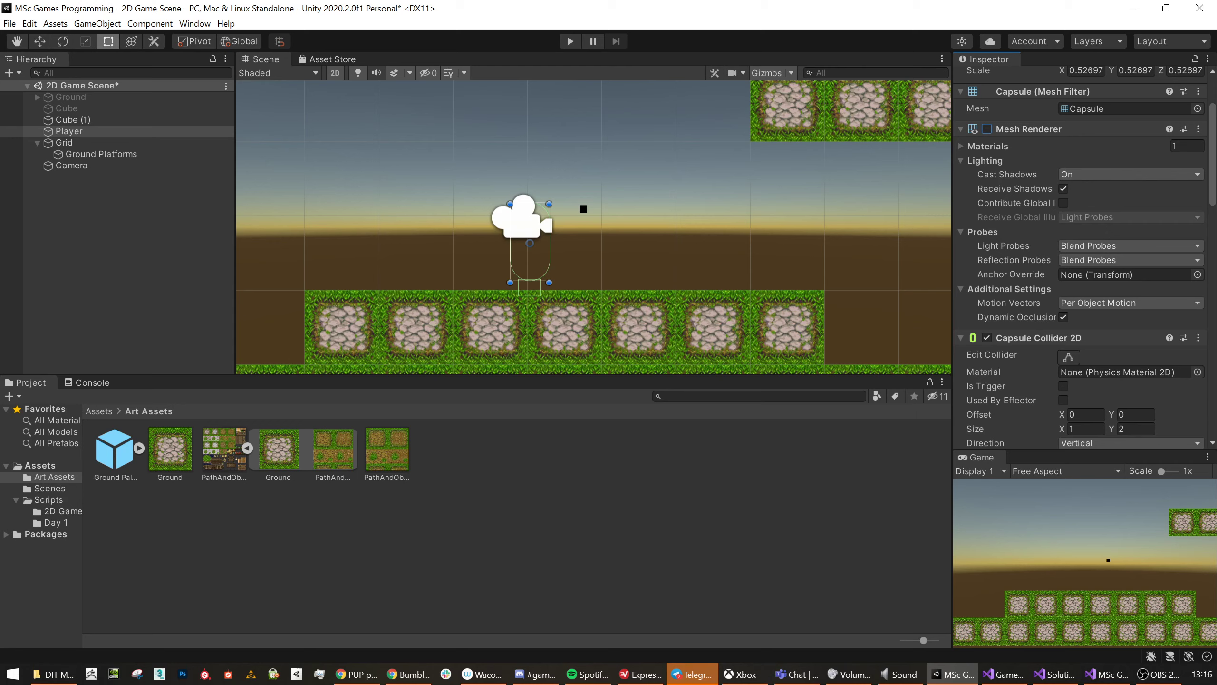
Import the character sprite sheet image qs2lc1kz5g251.png into the Art Assets folder.
left_click(536, 674)
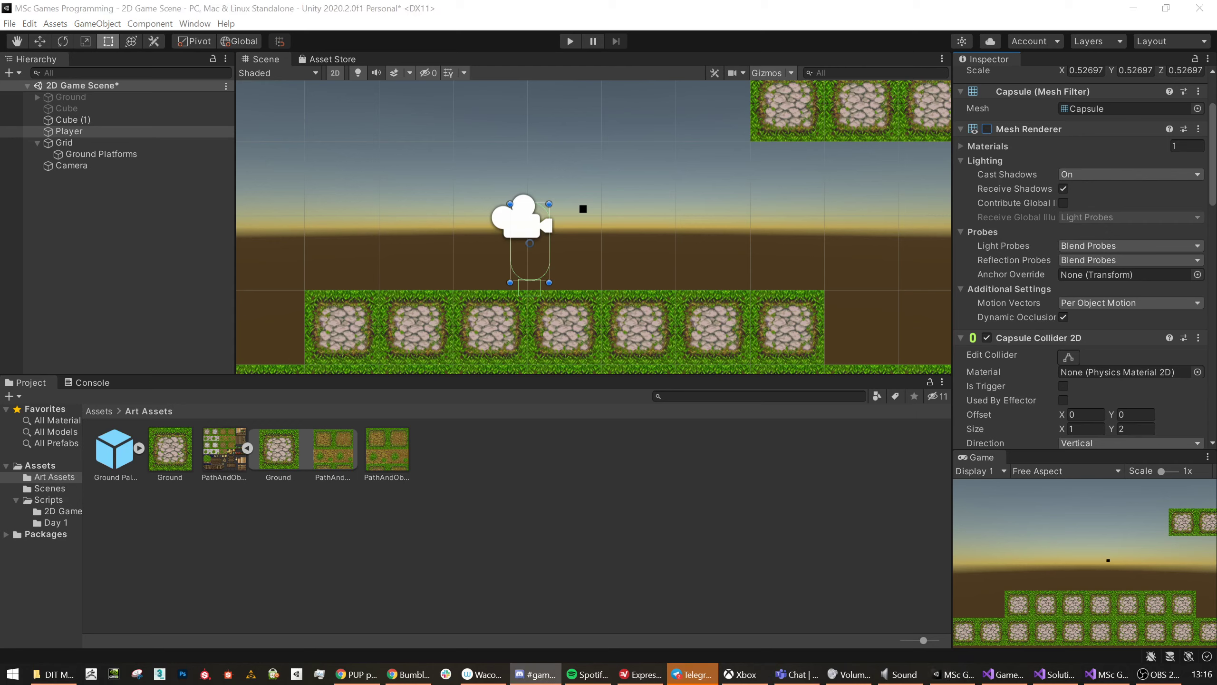
left_click(55, 674)
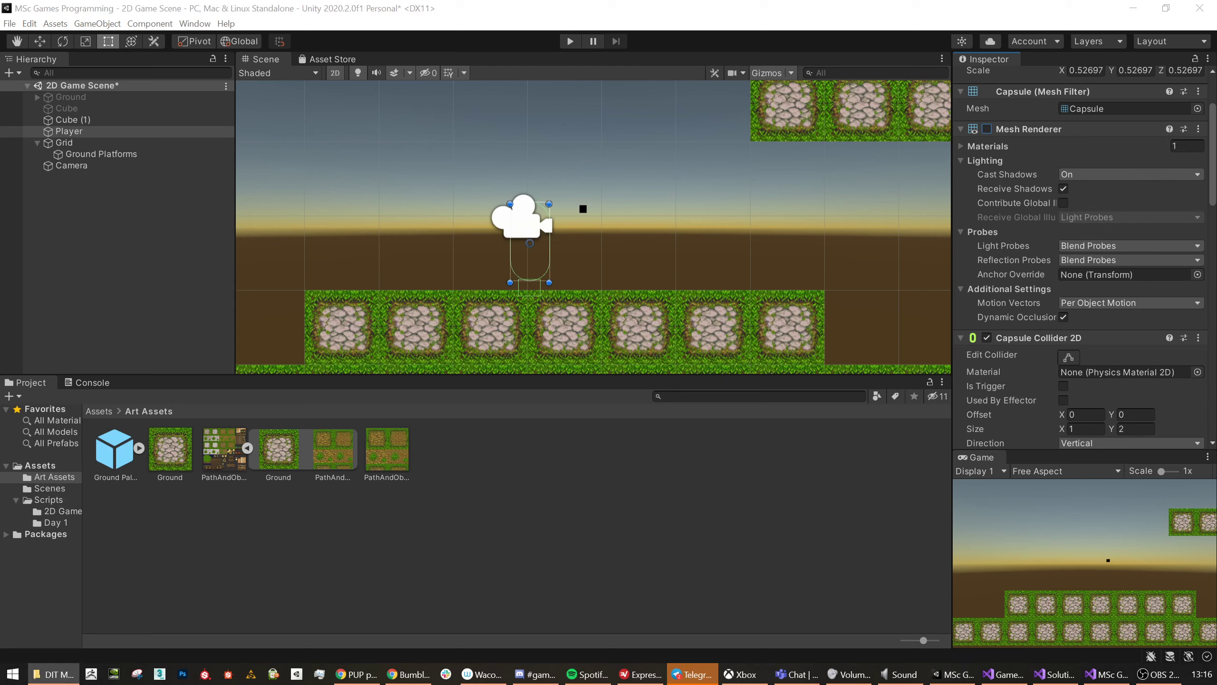
key("alt+Tab")
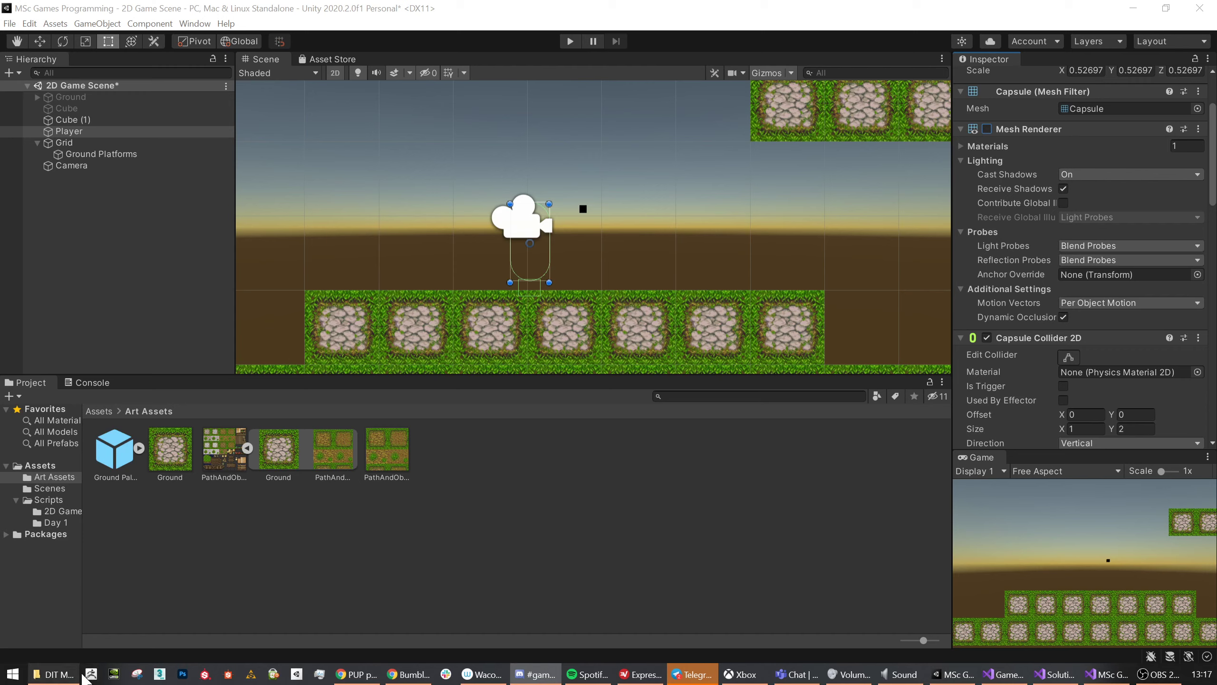
right_click(463, 511)
left_click(582, 303)
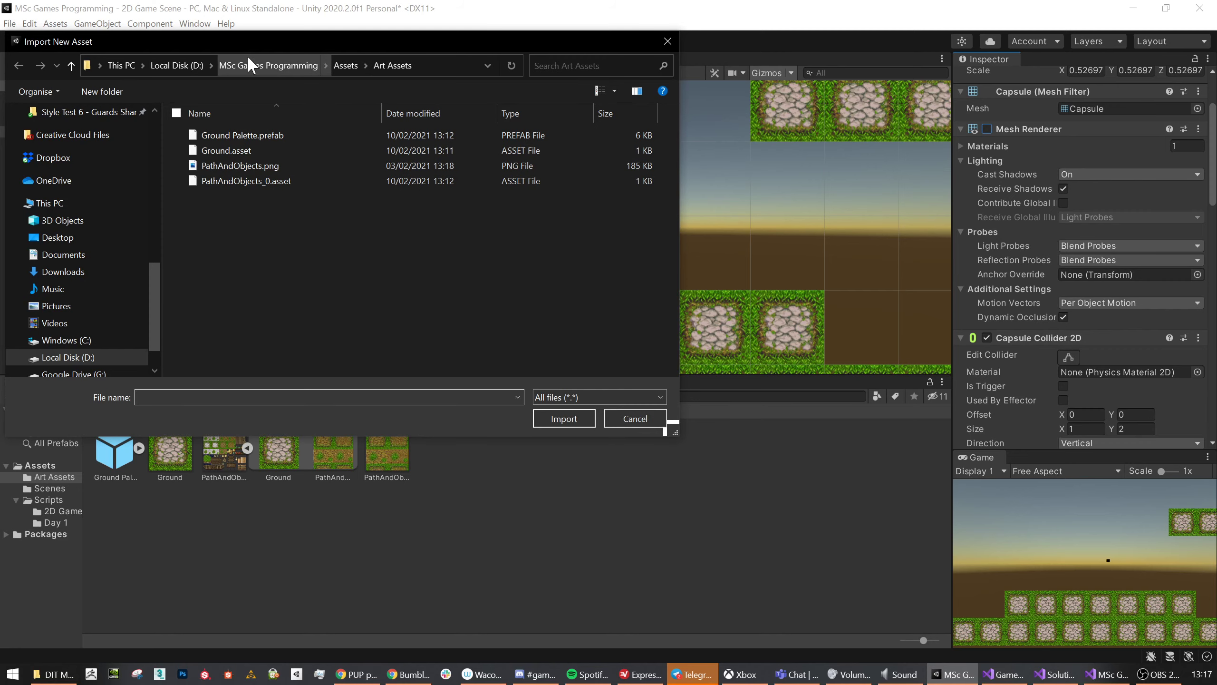
left_click_drag(312, 34, 59, 292)
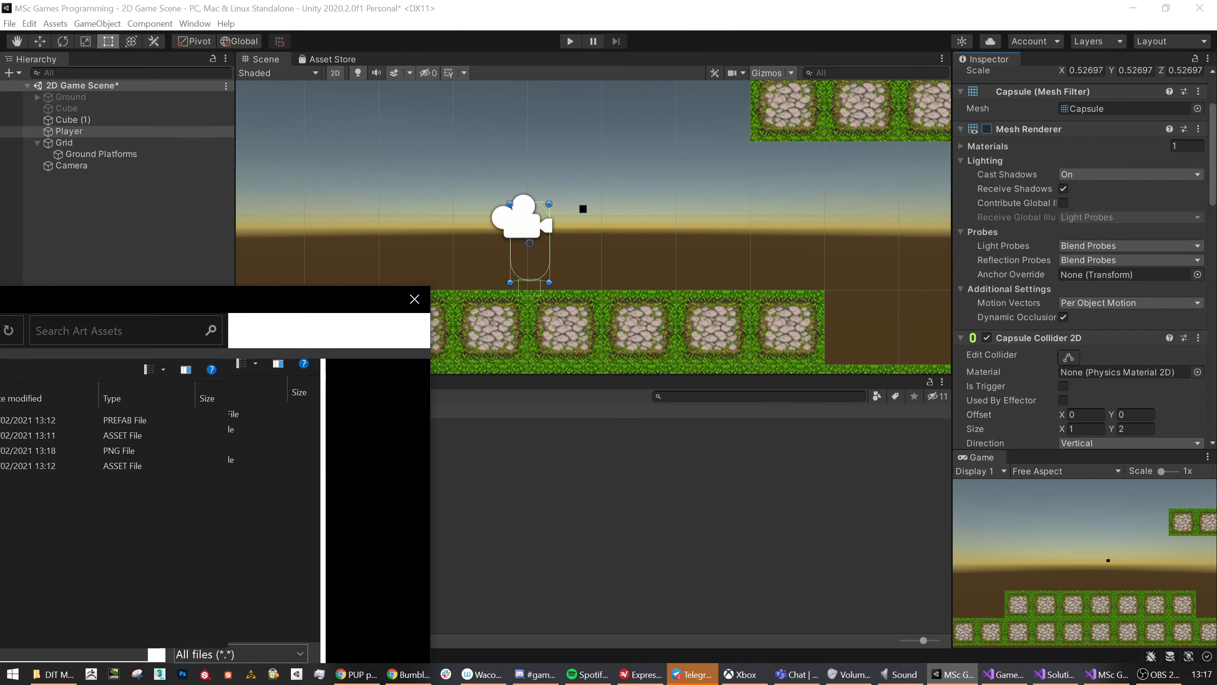
key("Escape")
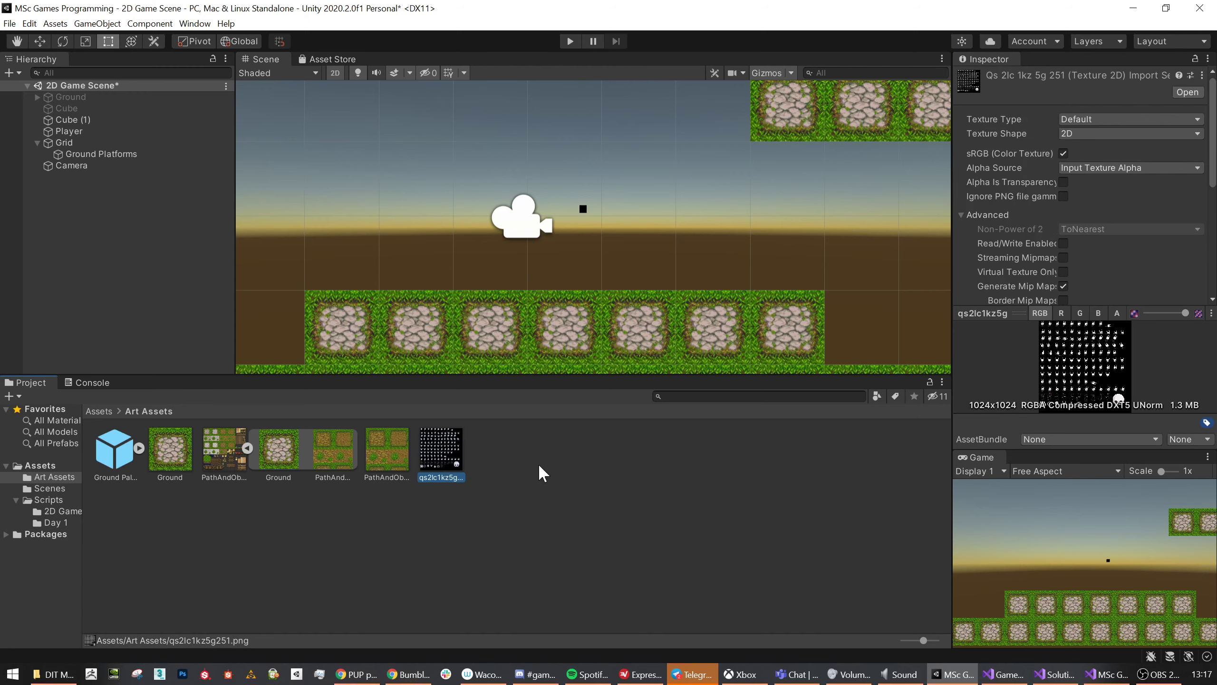
Rename the imported sprite sheet asset to Player Spritesheet.
key("F2")
type("Spritesheet")
key("Home")
type("Player")
key("Return")
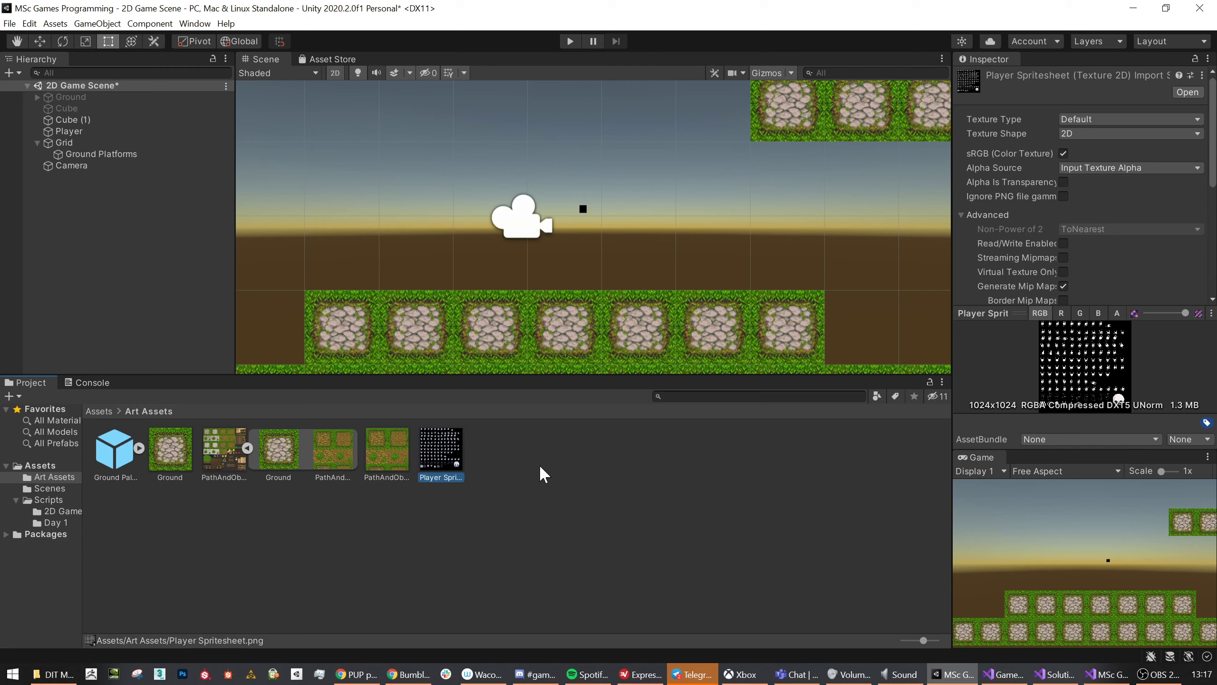
Set the Player Spritesheet's texture type to Sprite (2D and UI) with sprite mode Multiple, and apply the import settings.
left_click(1102, 120)
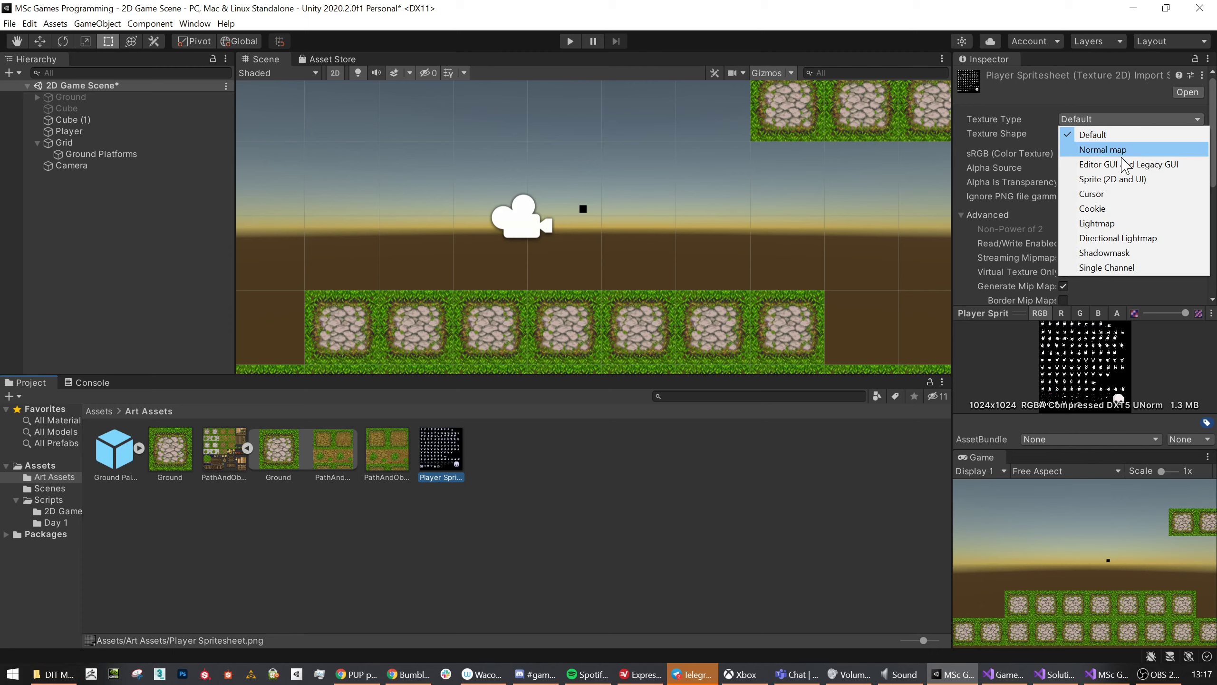
left_click(1120, 180)
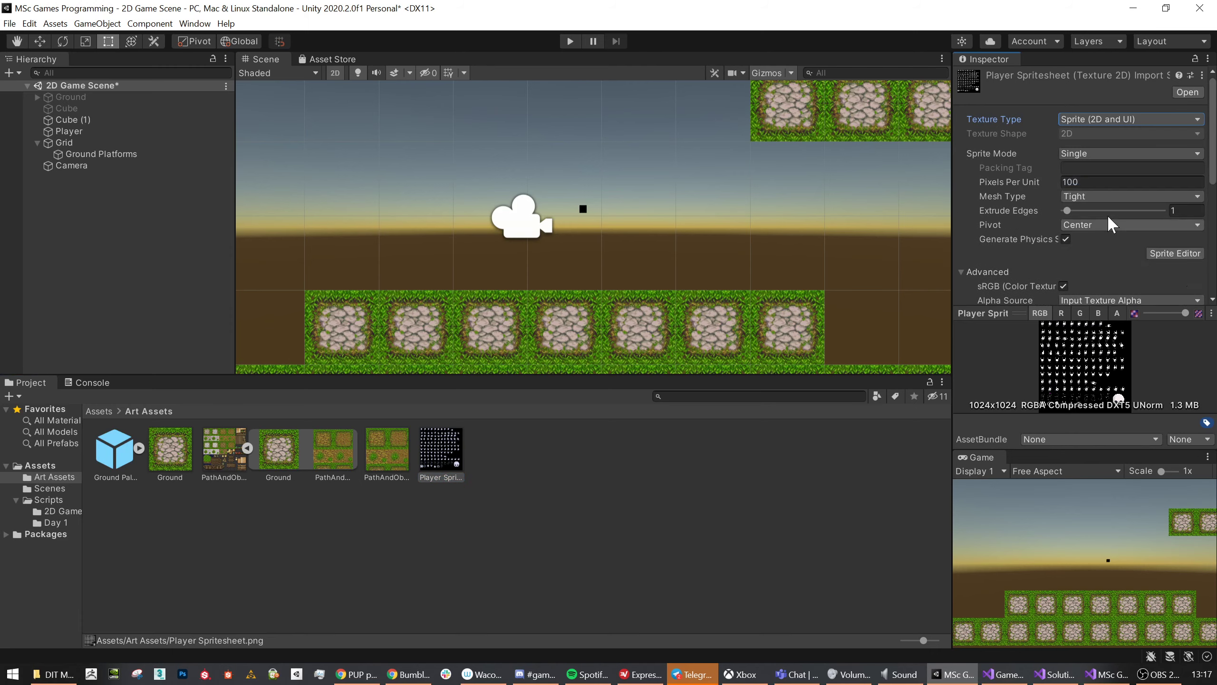
left_click(1116, 155)
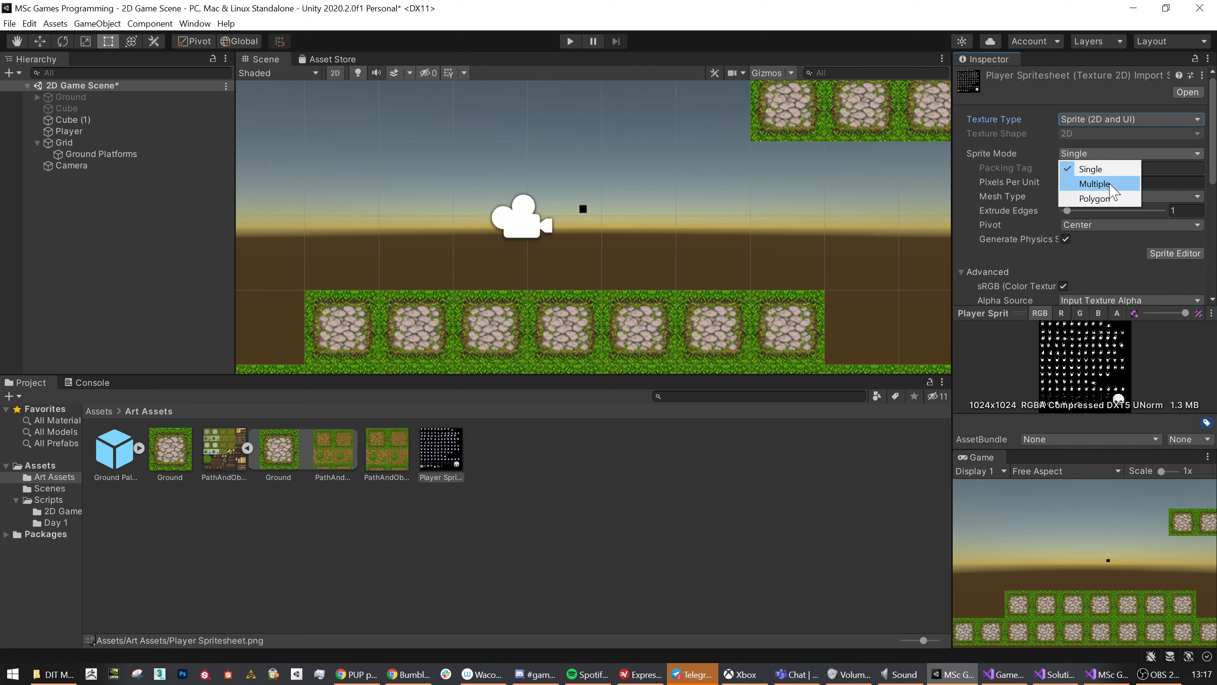
left_click(1097, 184)
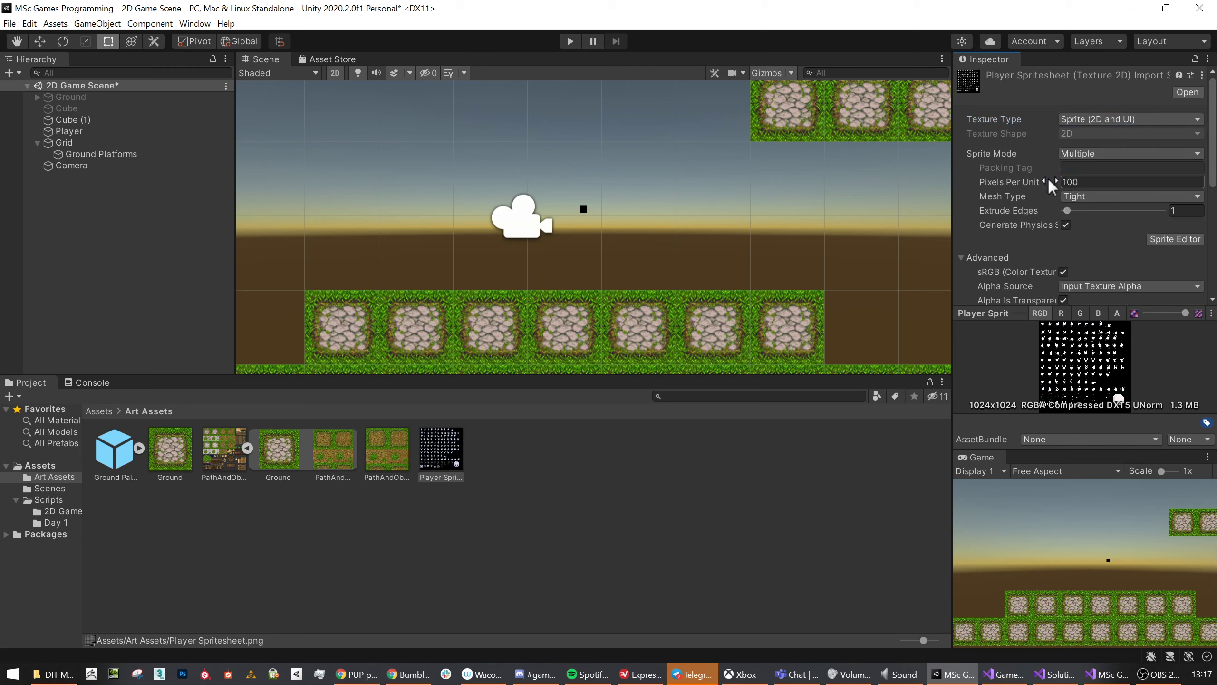
scroll(1122, 247, "down", 5)
left_click(1186, 290)
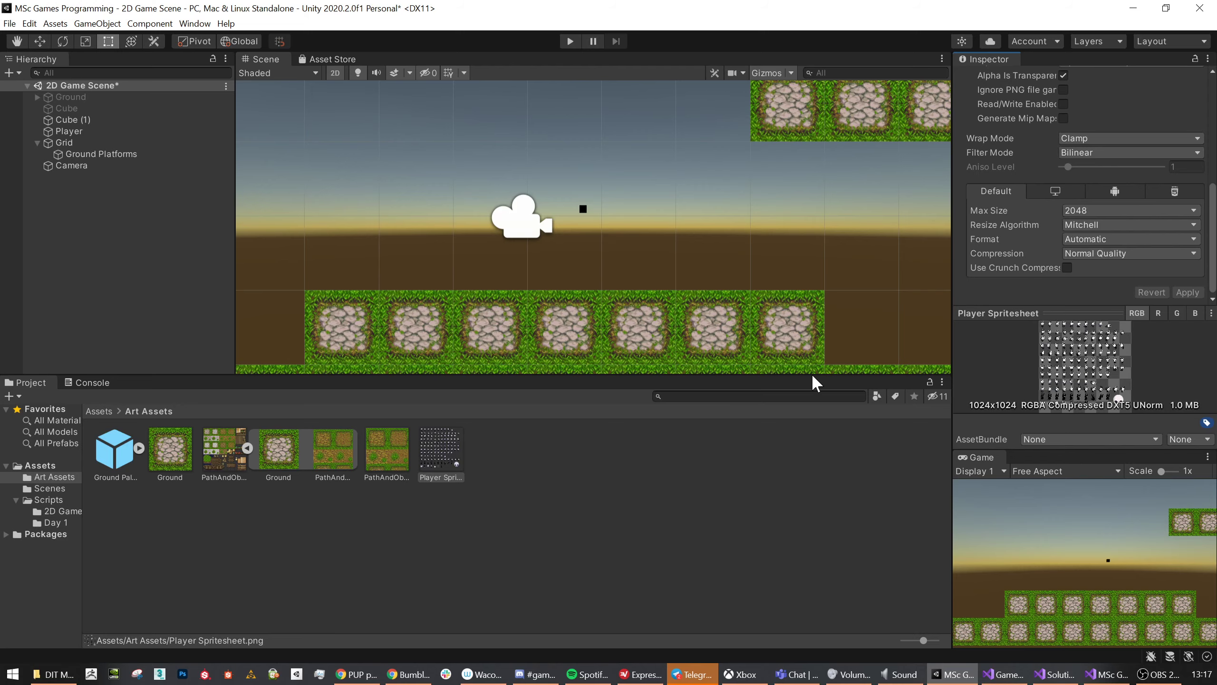
Open Player Spritesheet.png in the Photos viewer and examine the rows of character animation frames.
double_click(432, 449)
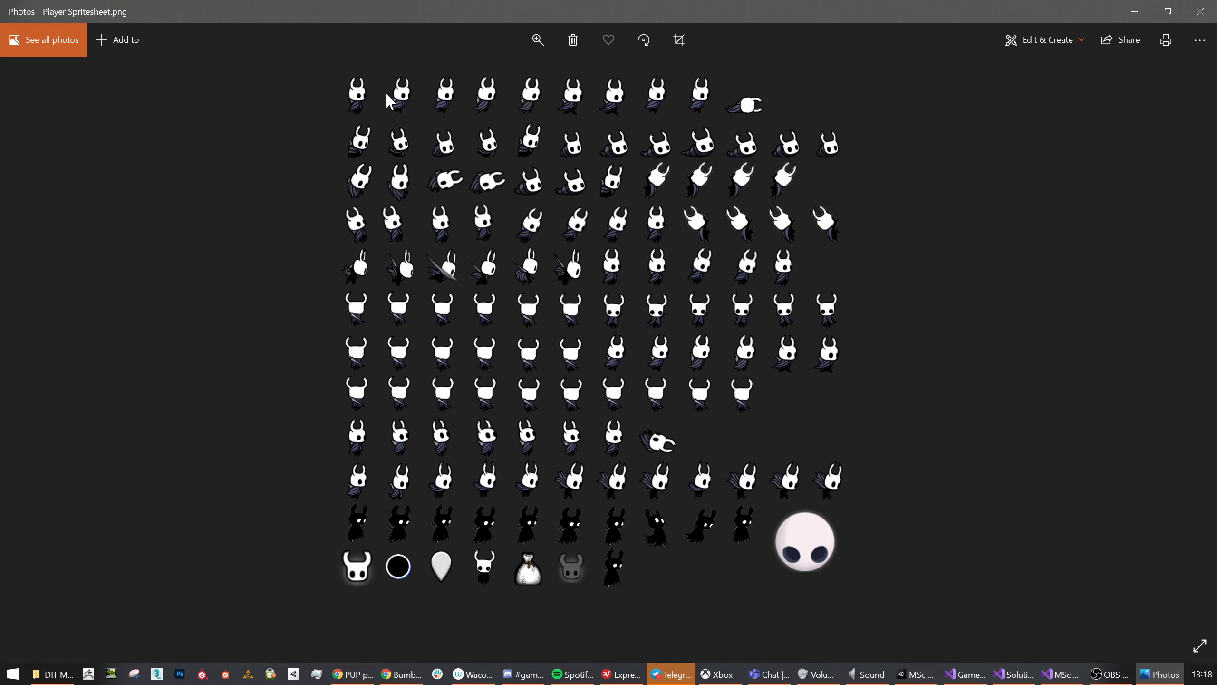
scroll(411, 95, "up", 5)
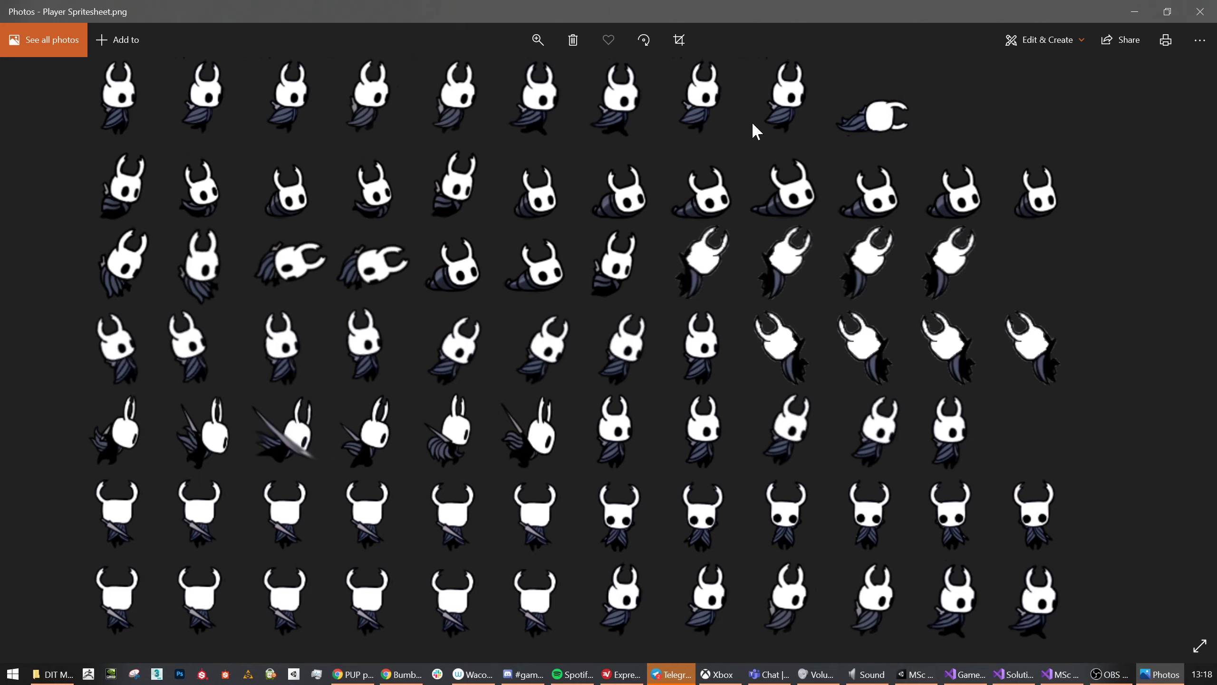
scroll(537, 136, "down", 3)
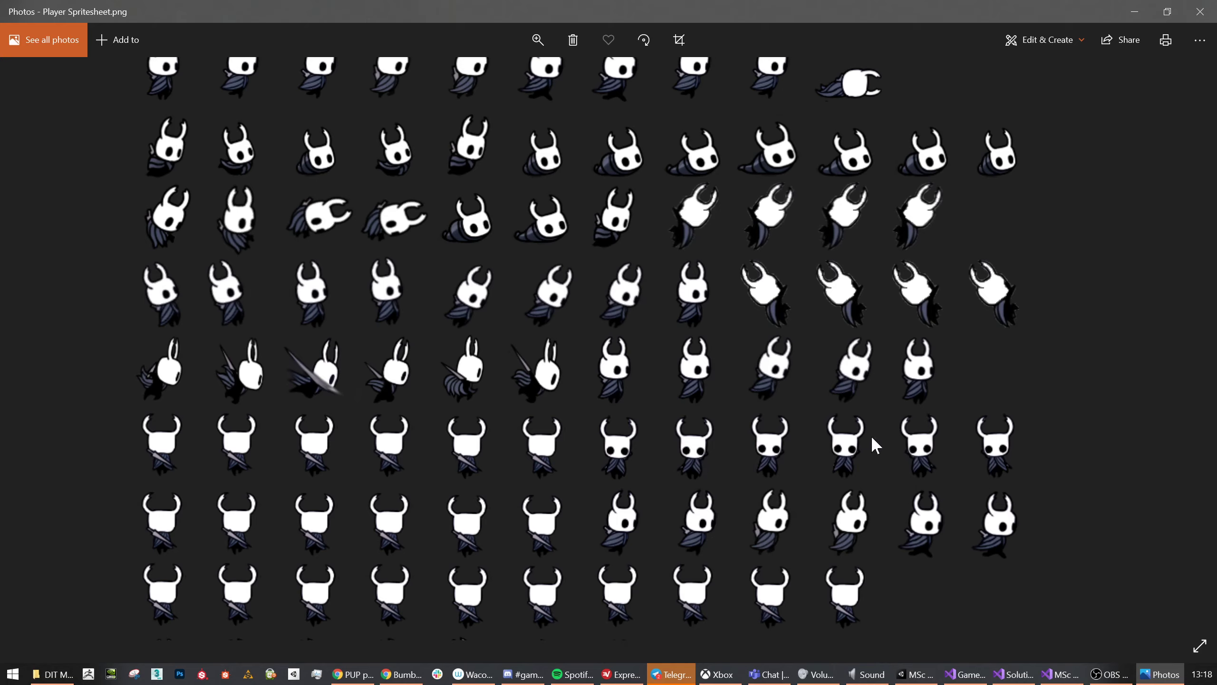
scroll(761, 419, "down", 1)
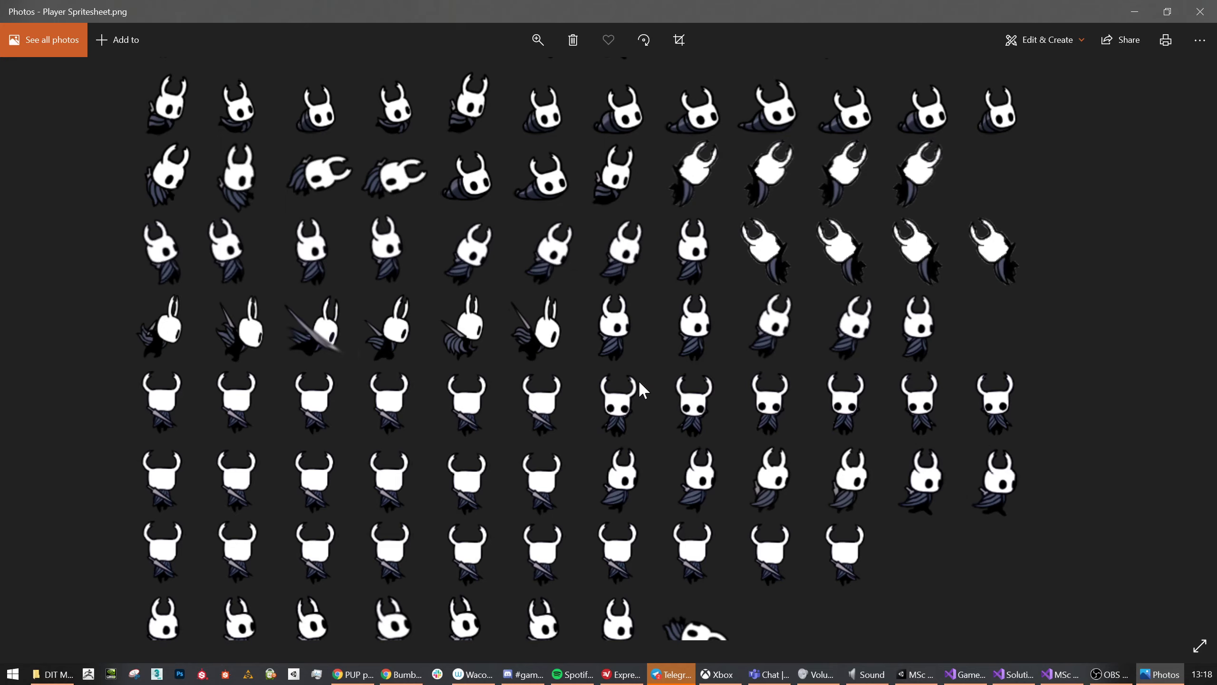
left_click_drag(626, 353, 624, 325)
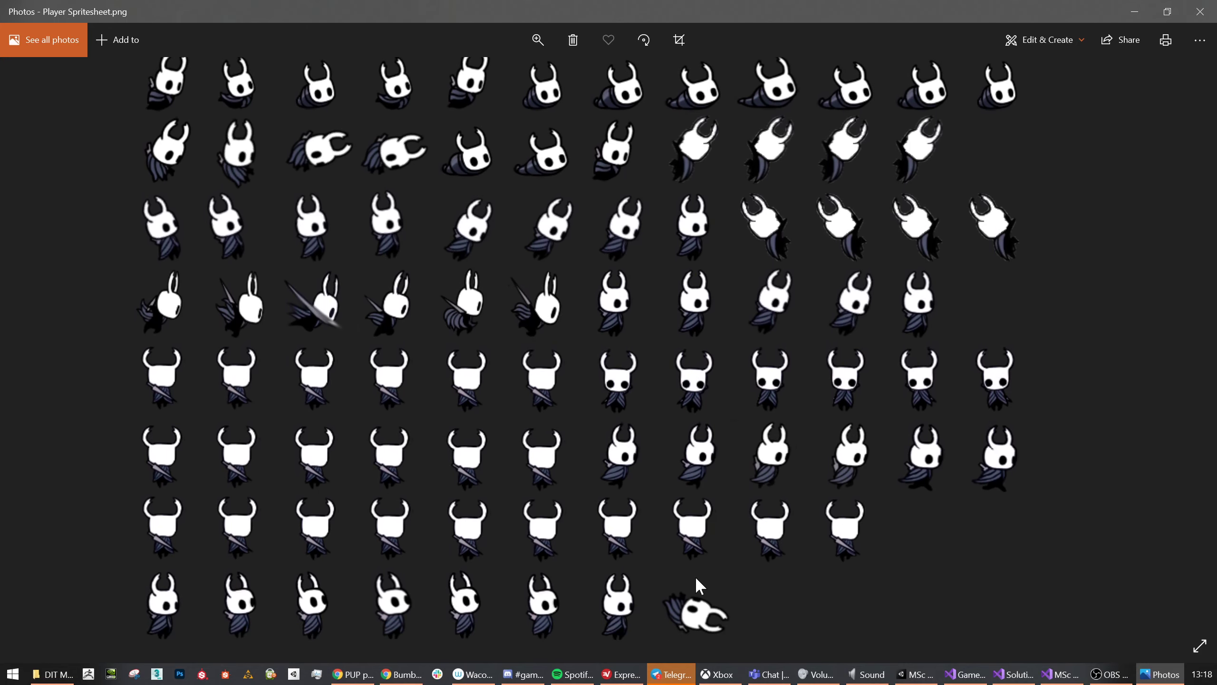
scroll(700, 582, "up", 1)
scroll(831, 337, "up", 1)
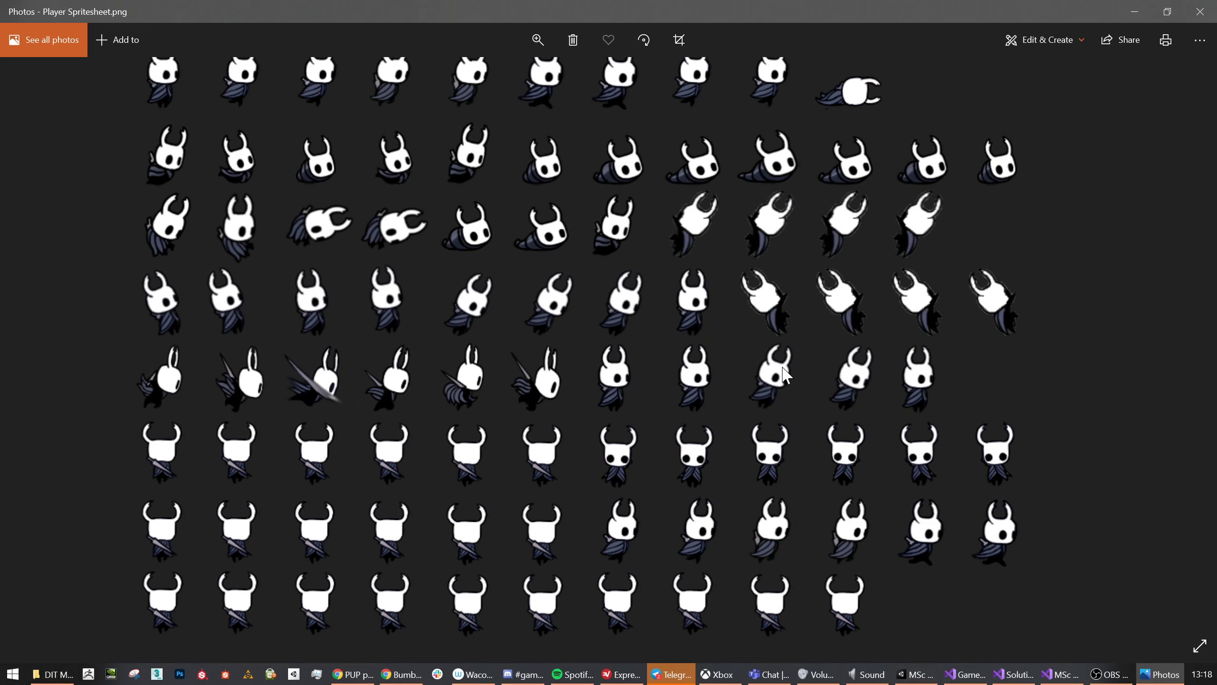
scroll(810, 335, "up", 1)
scroll(817, 397, "down", 1)
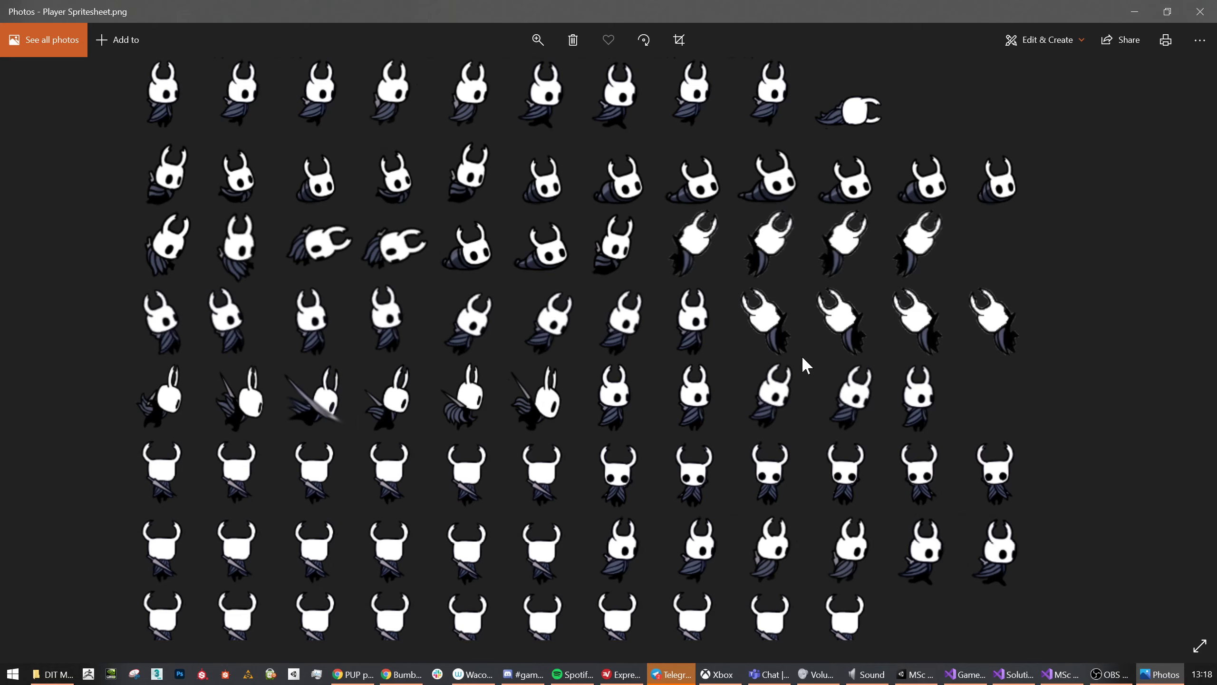
scroll(801, 335, "down", 2)
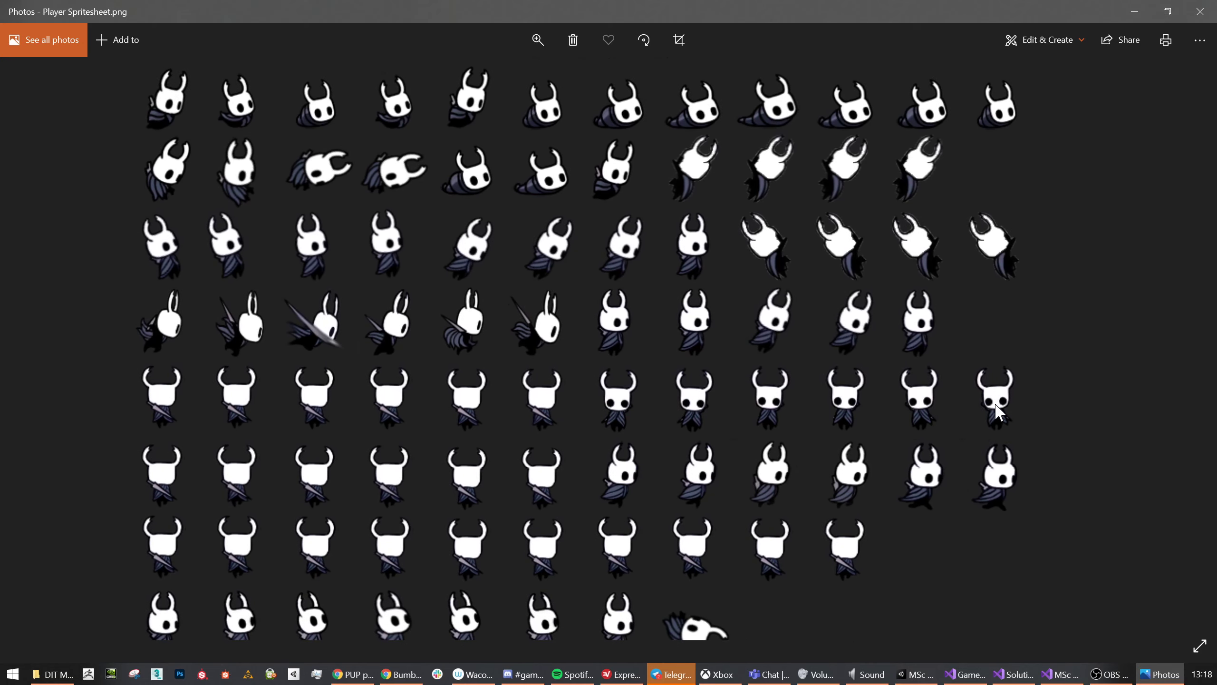
scroll(953, 407, "down", 2)
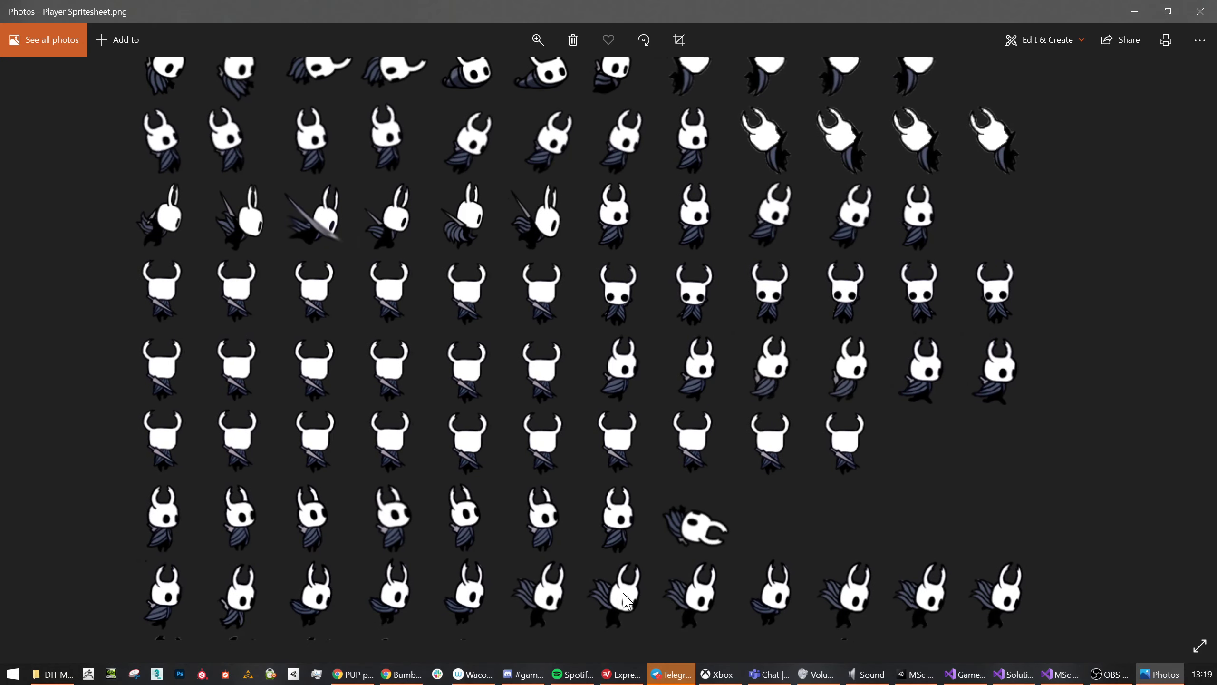
scroll(521, 581, "down", 1)
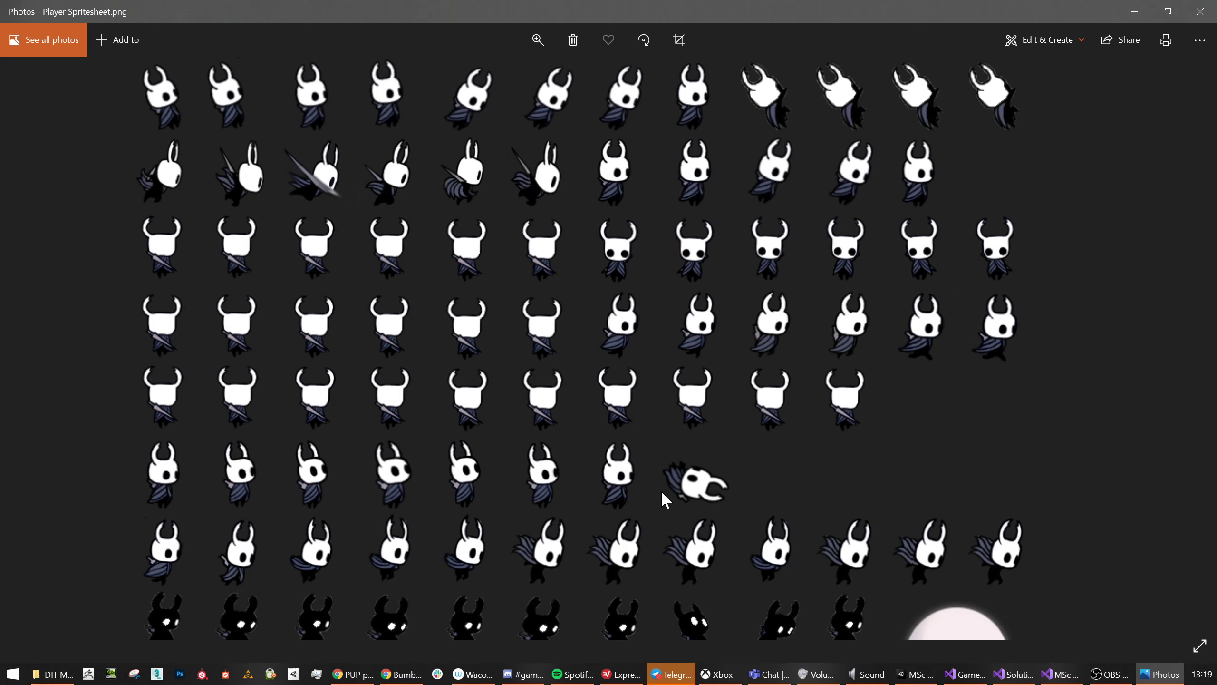
scroll(714, 489, "down", 3)
scroll(712, 416, "up", 3)
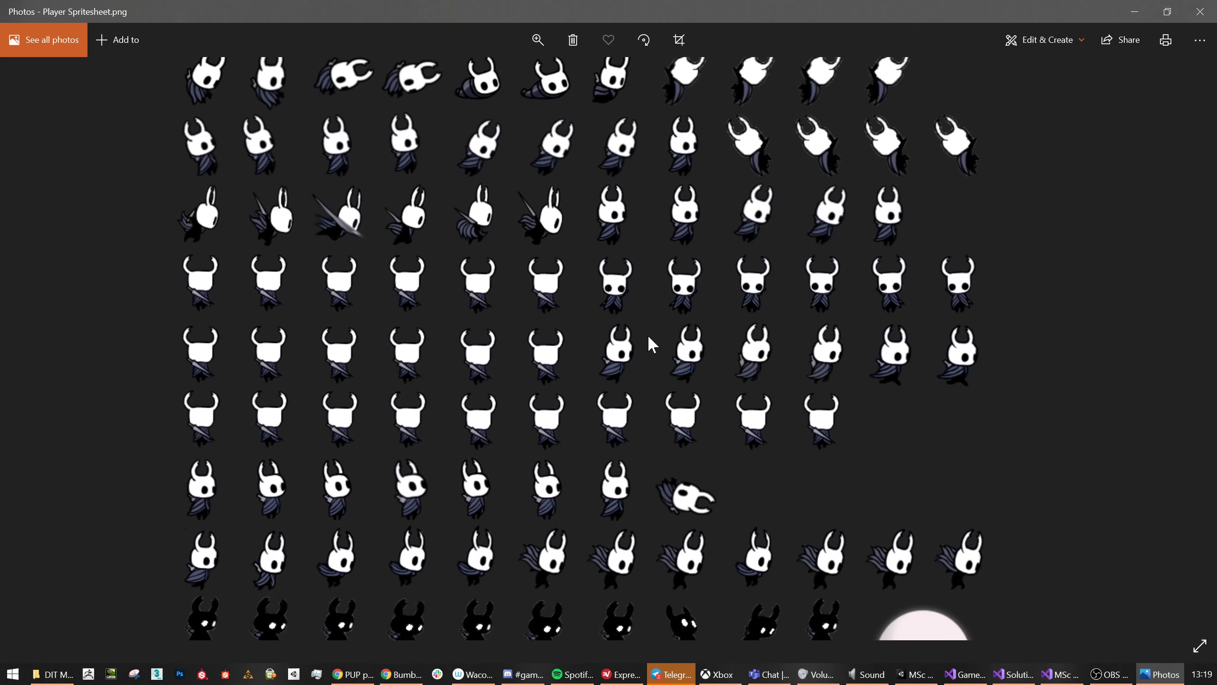
scroll(562, 288, "up", 2)
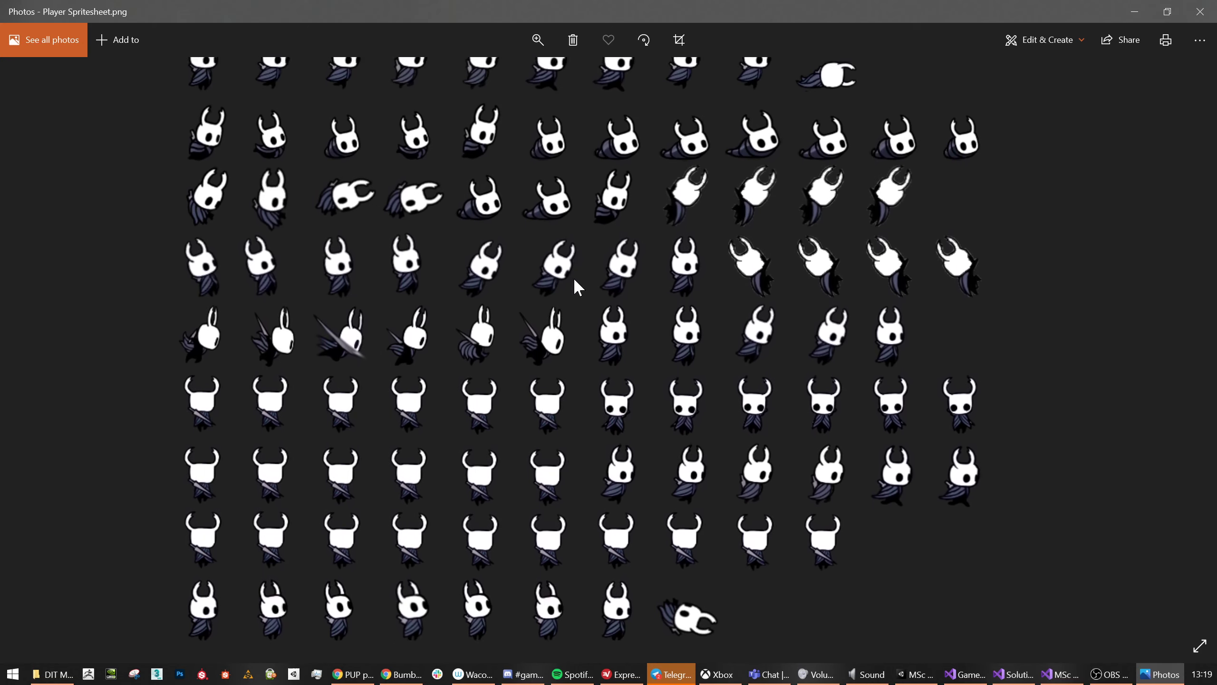
scroll(574, 280, "up", 1)
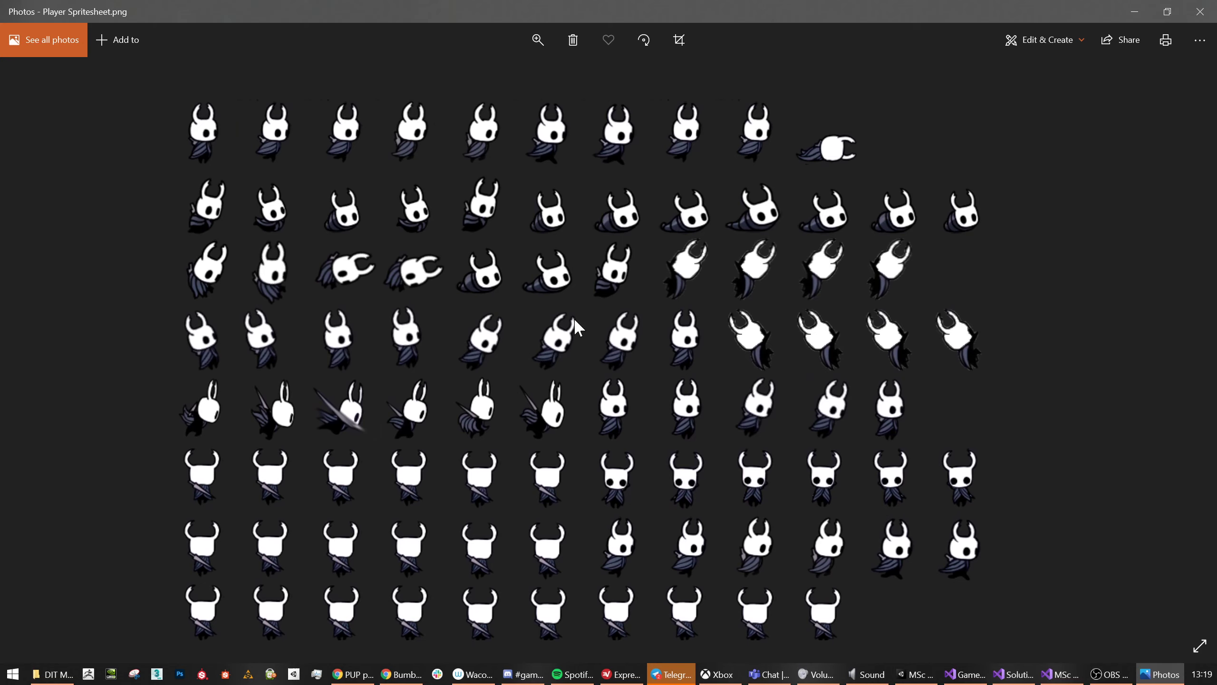
scroll(577, 285, "down", 2)
scroll(618, 462, "down", 2)
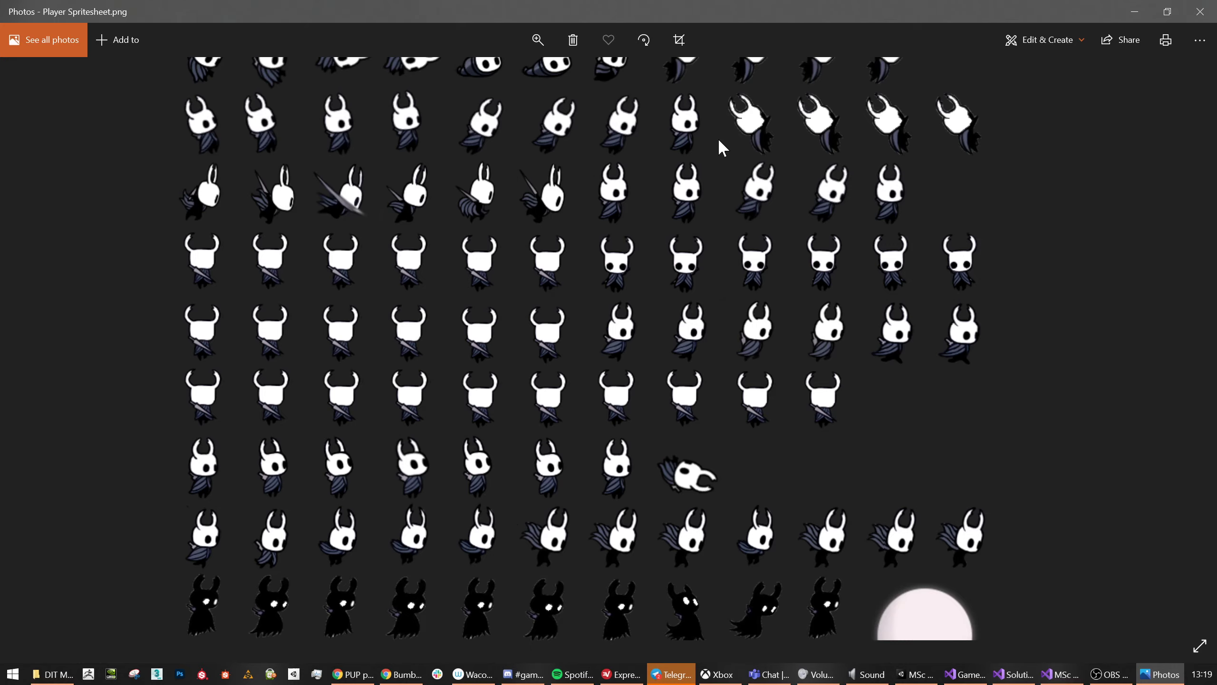
Examine the remaining rows of the sprite sheet in the Photos viewer, then close it to return to Unity.
left_click_drag(717, 137, 702, 210)
scroll(704, 206, "down", 5)
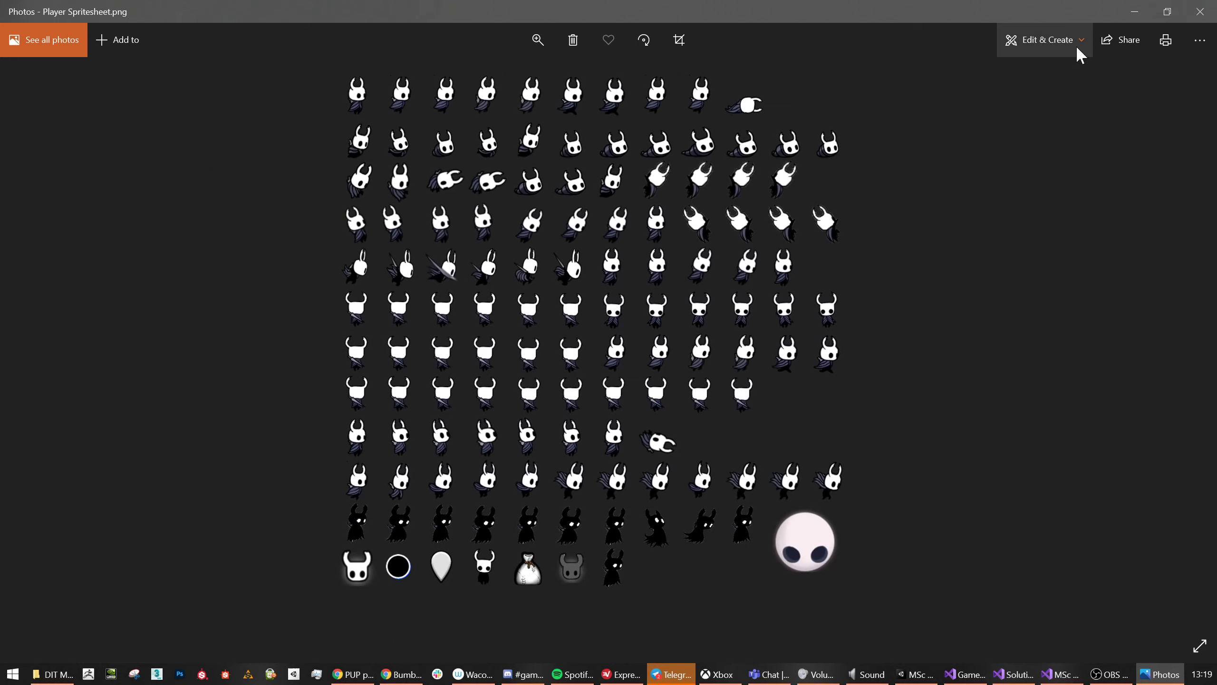
left_click(1202, 13)
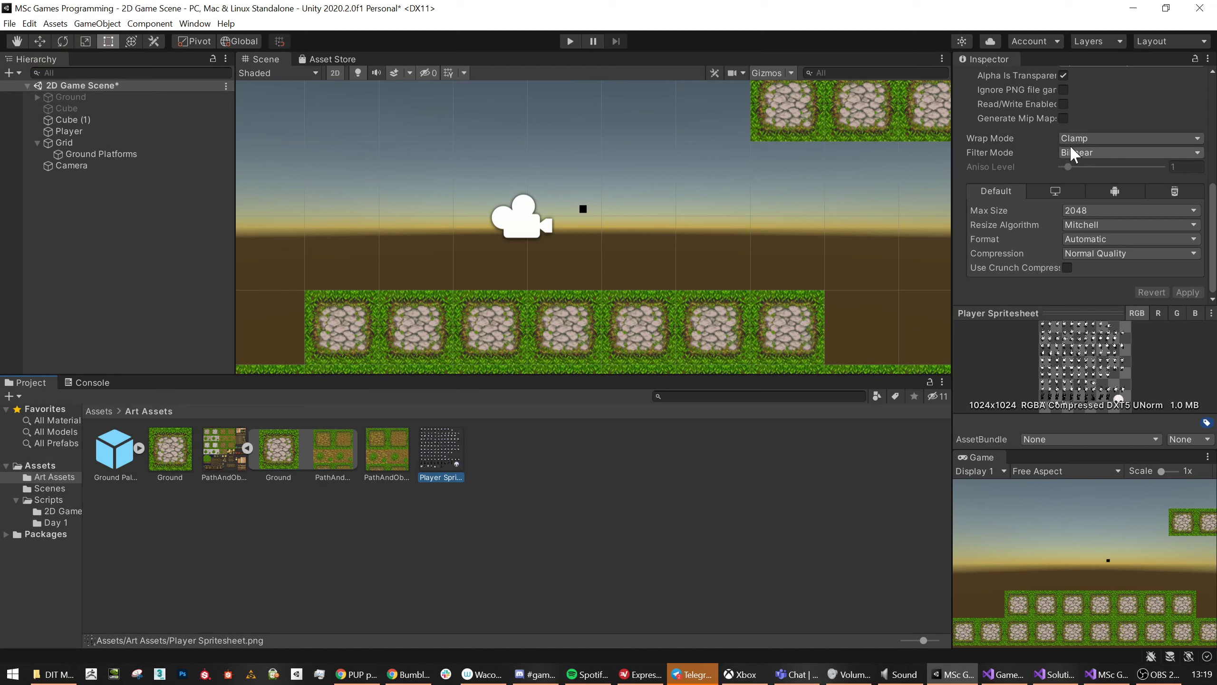
Open the Player Spritesheet in the Sprite Editor, examine the available slice types, and close the editor.
scroll(1078, 146, "up", 5)
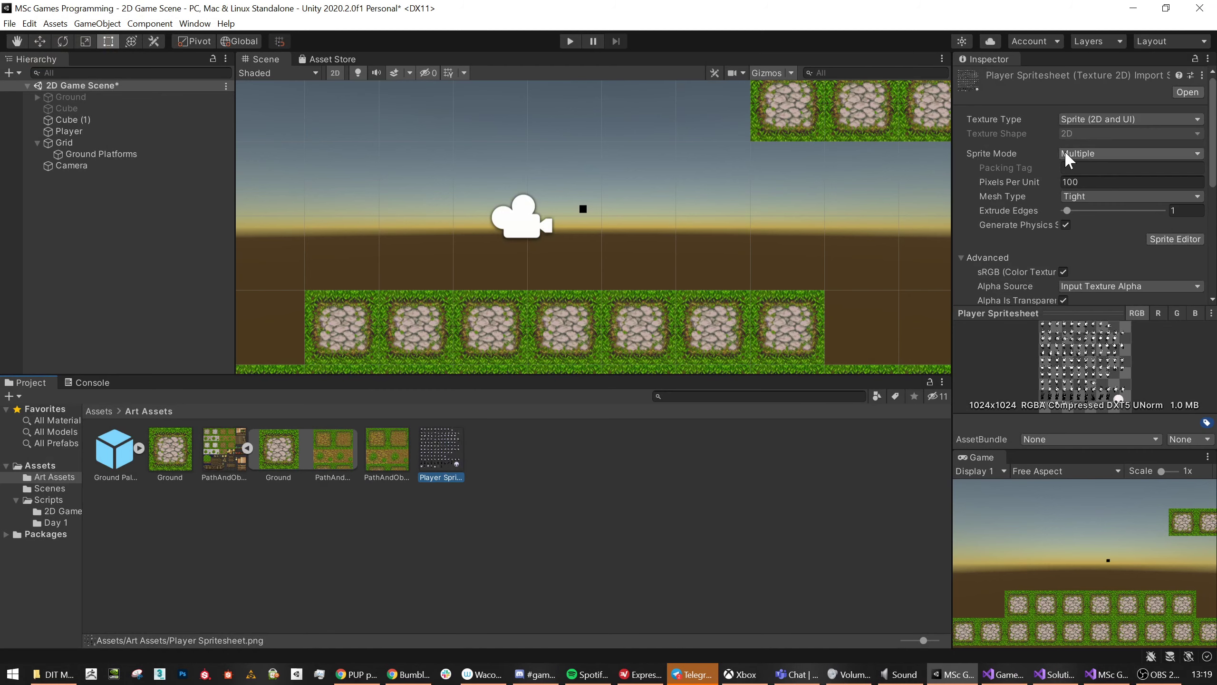
scroll(1109, 260, "down", 3)
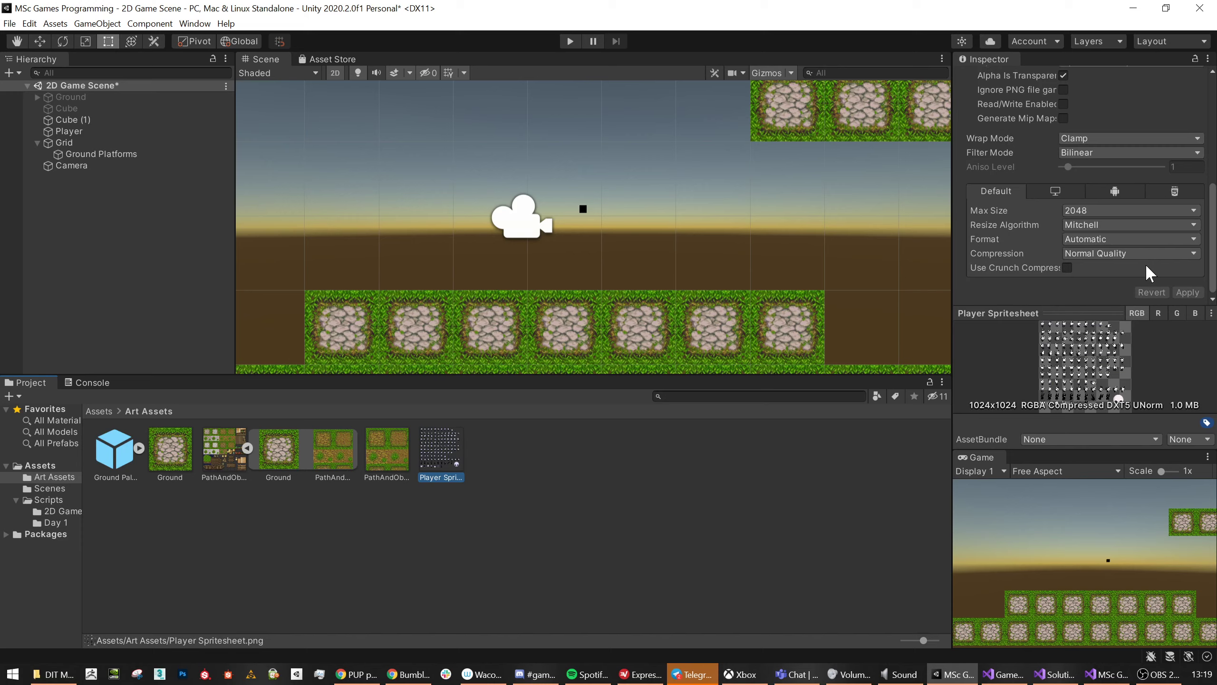
scroll(1150, 266, "up", 3)
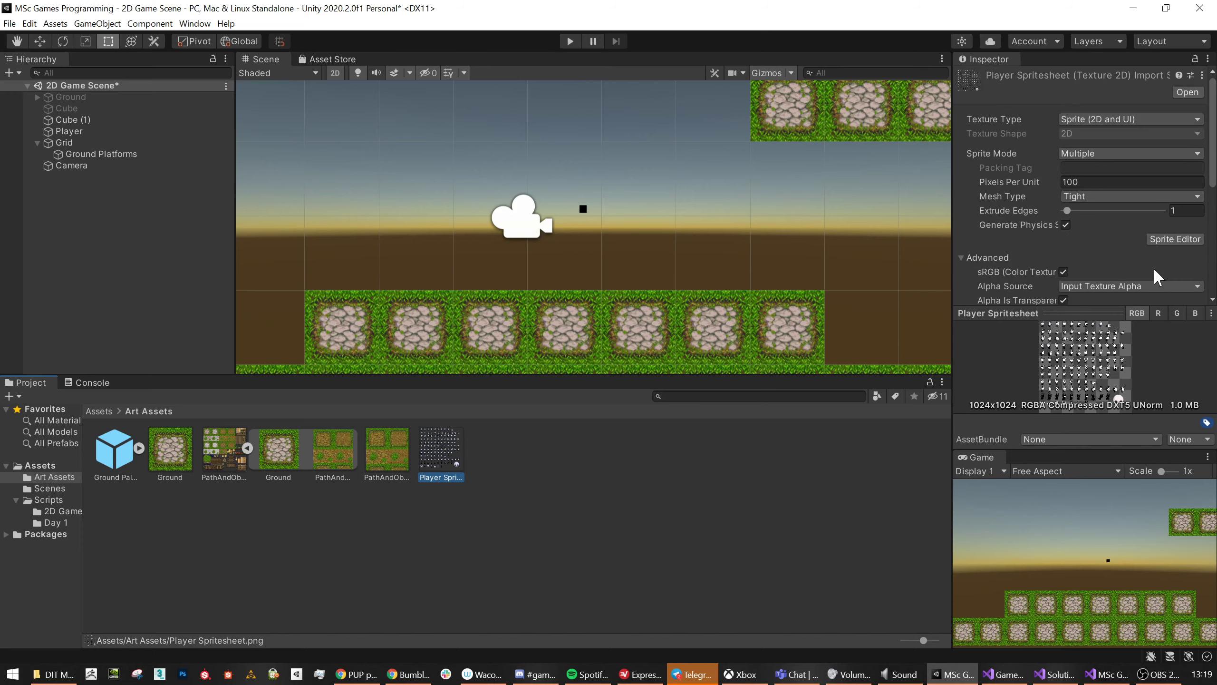
left_click(1171, 240)
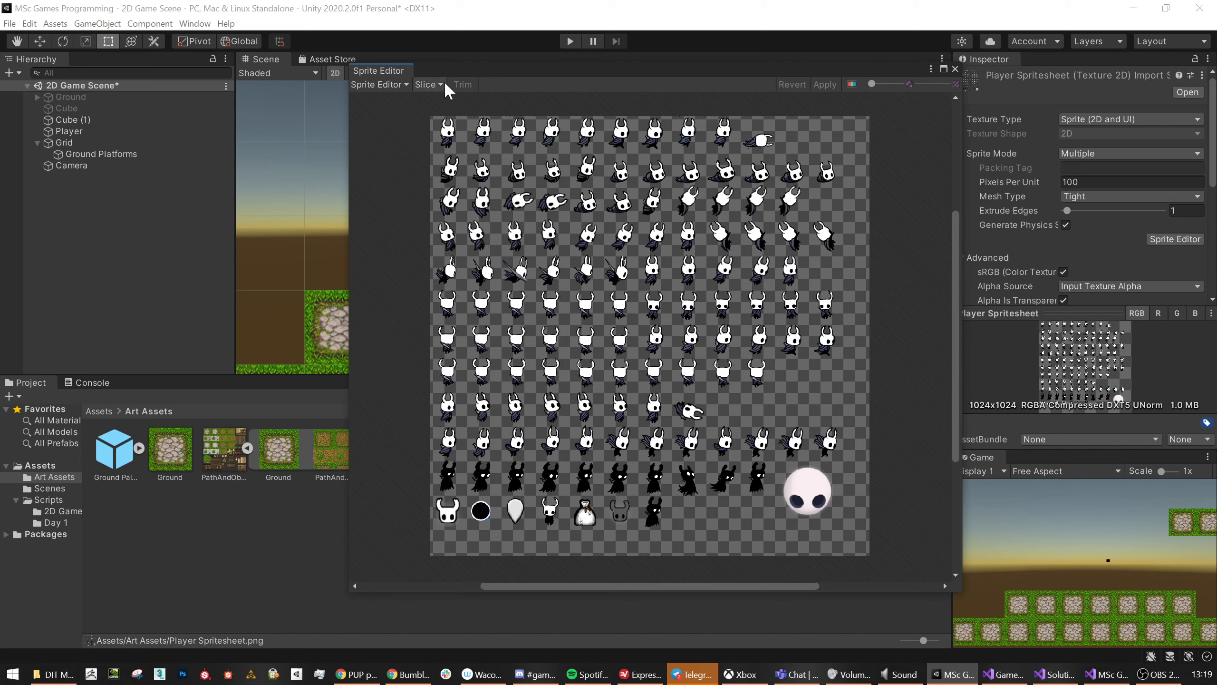
left_click(431, 84)
left_click(549, 99)
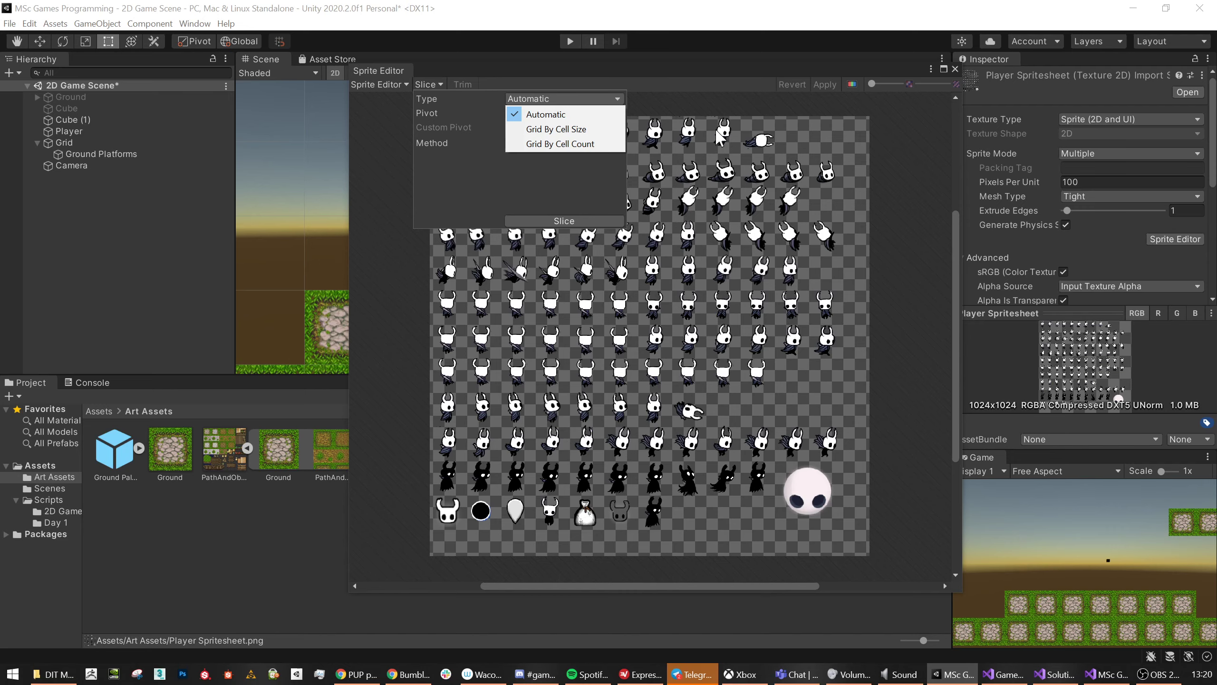
left_click(891, 146)
left_click(956, 69)
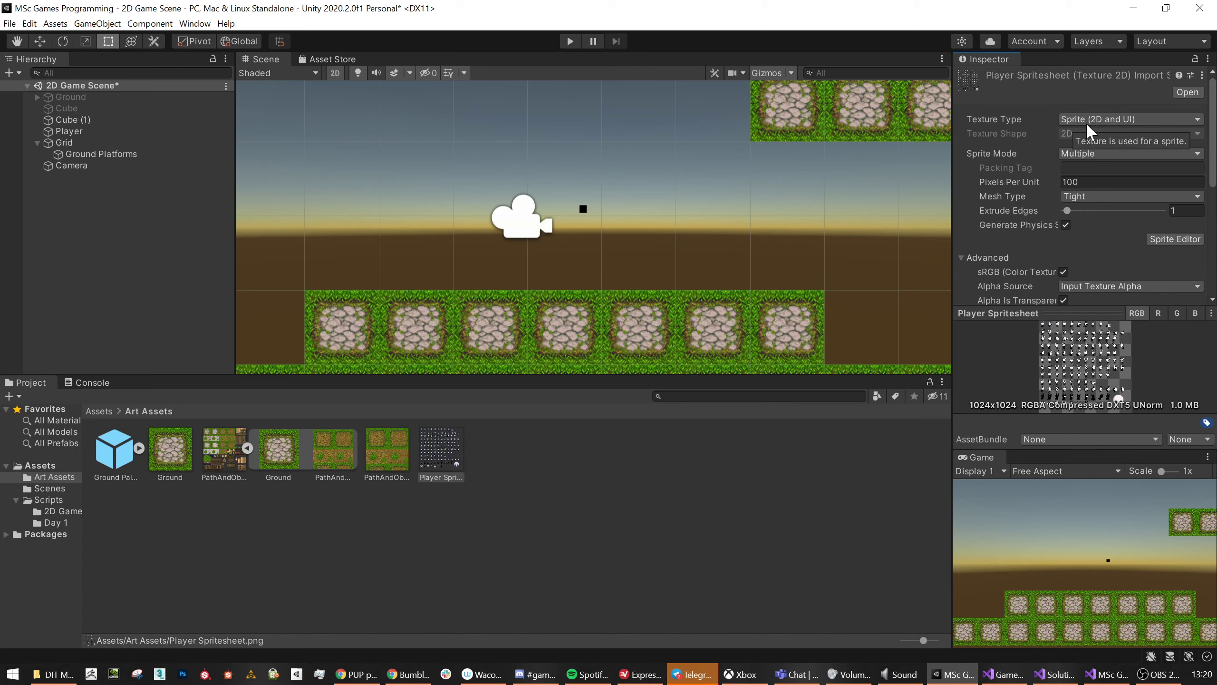
Review the texture type and sprite mode options in the Player Spritesheet's import settings.
left_click(1109, 119)
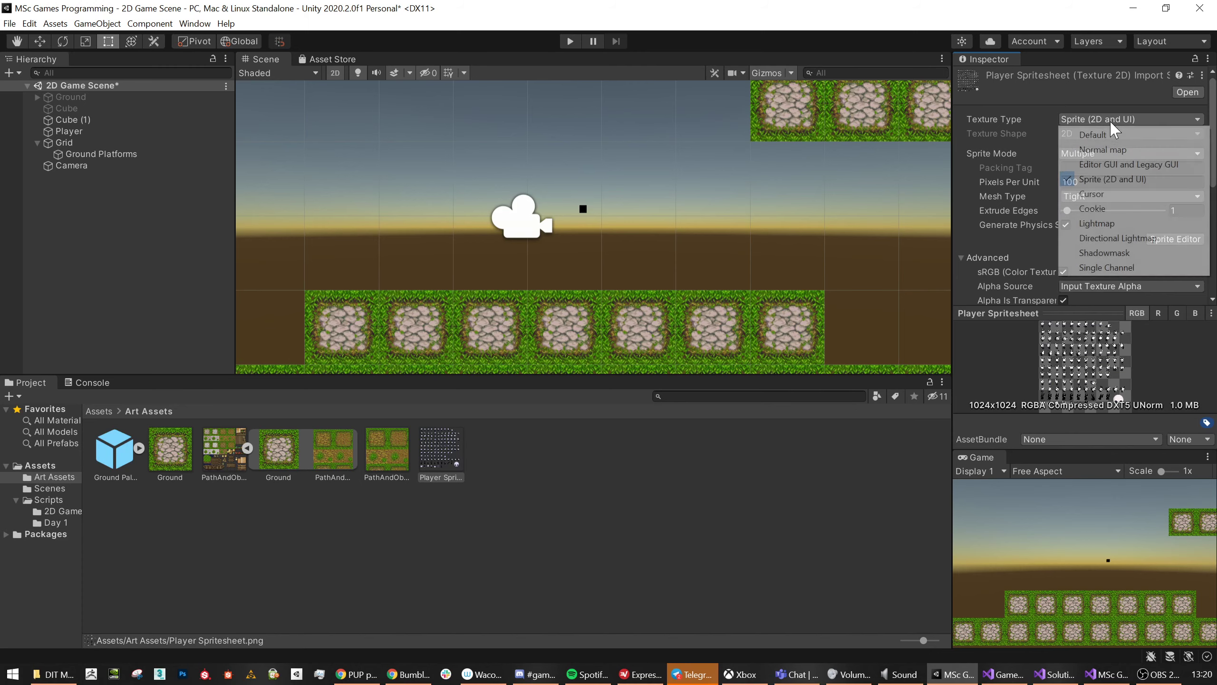
left_click(1101, 102)
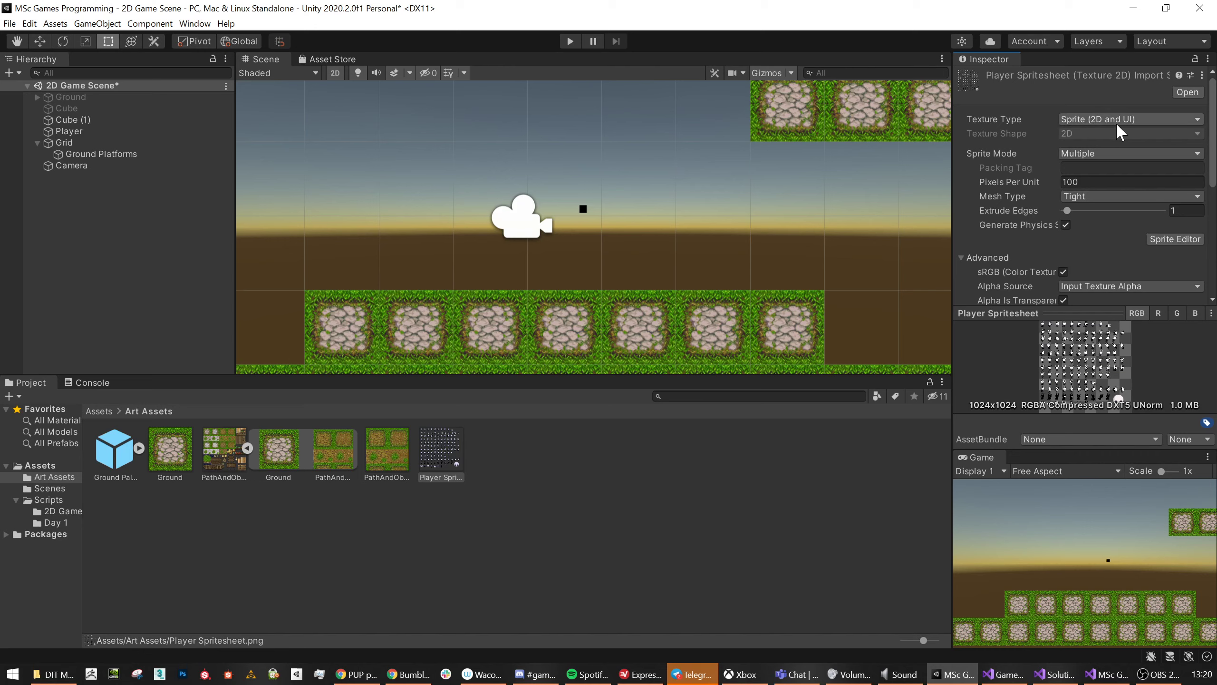
left_click(1100, 153)
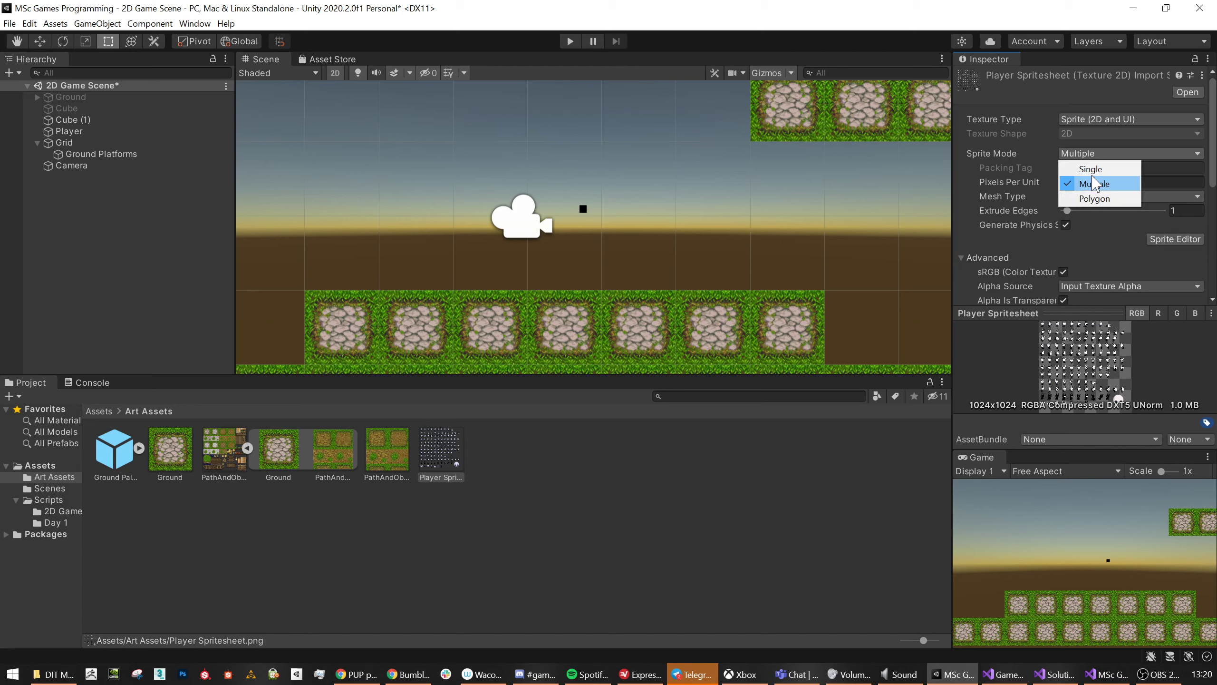
double_click(1100, 156)
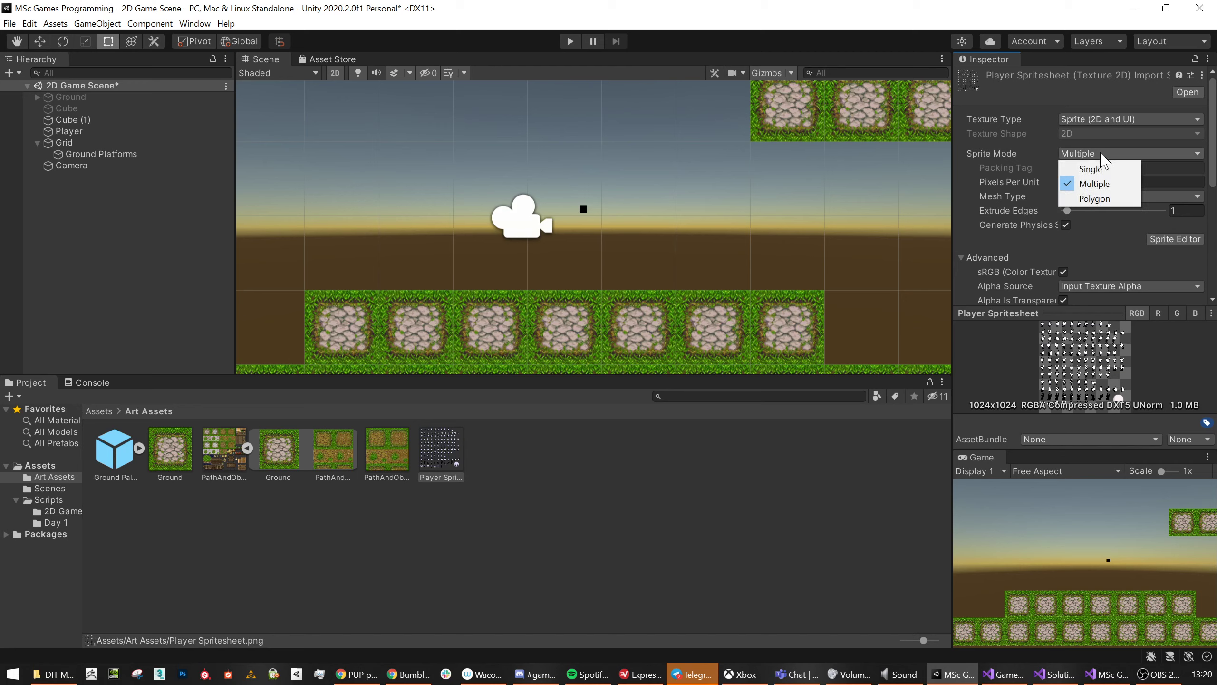
left_click(1117, 266)
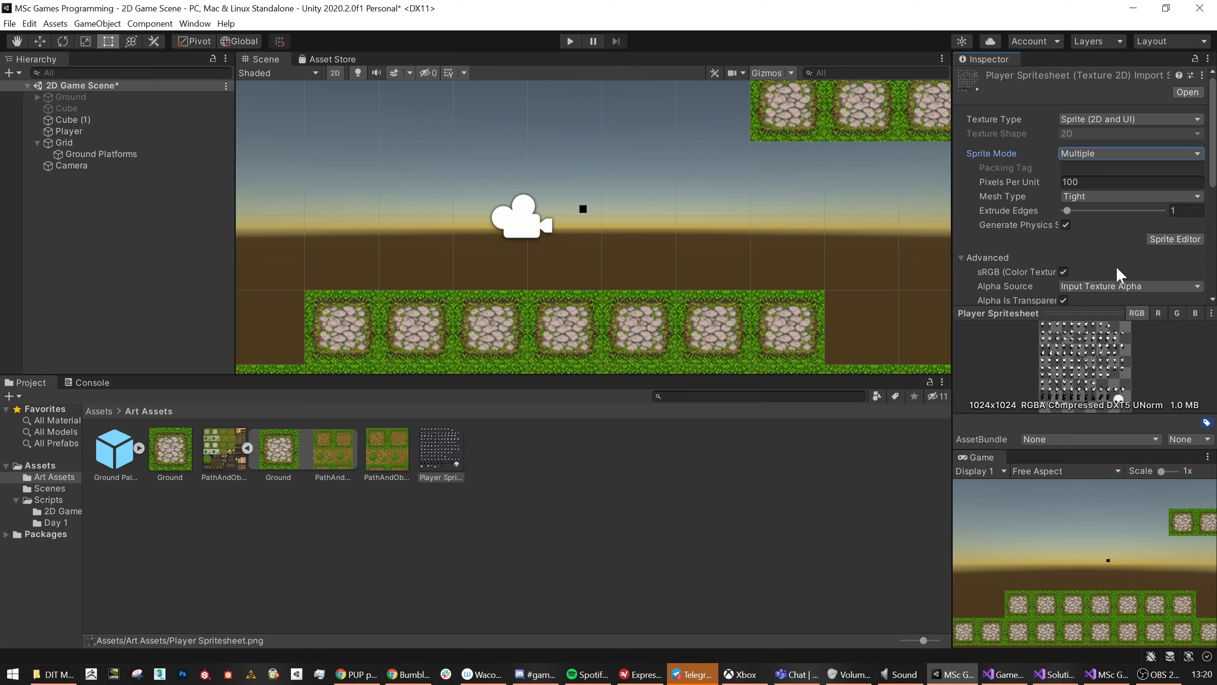
Reopen the Player Spritesheet in the Sprite Editor and examine its frame layout alongside the slicing options.
left_click(1175, 238)
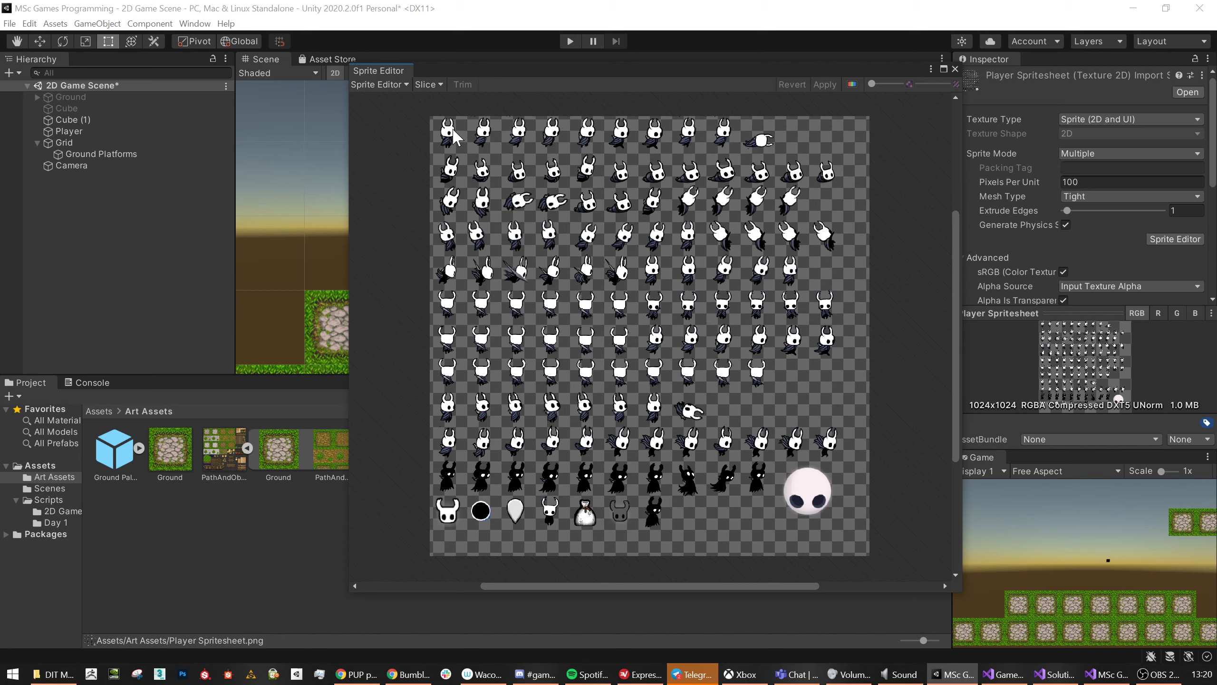
left_click(429, 85)
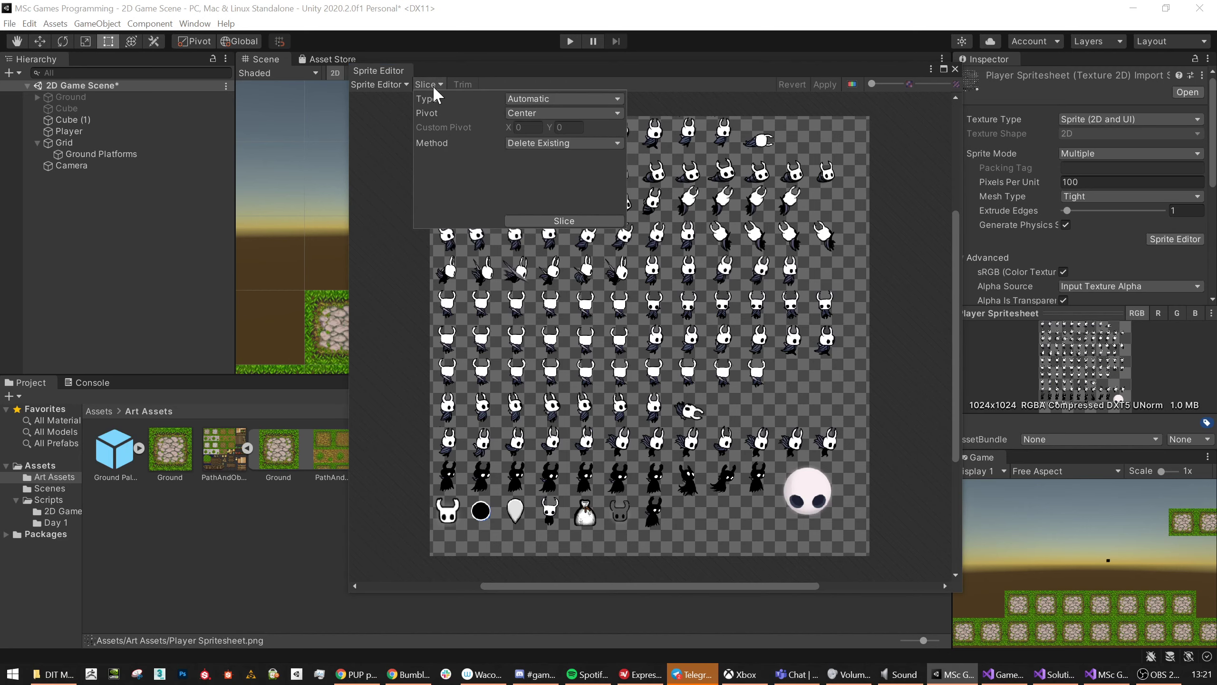
left_click(685, 88)
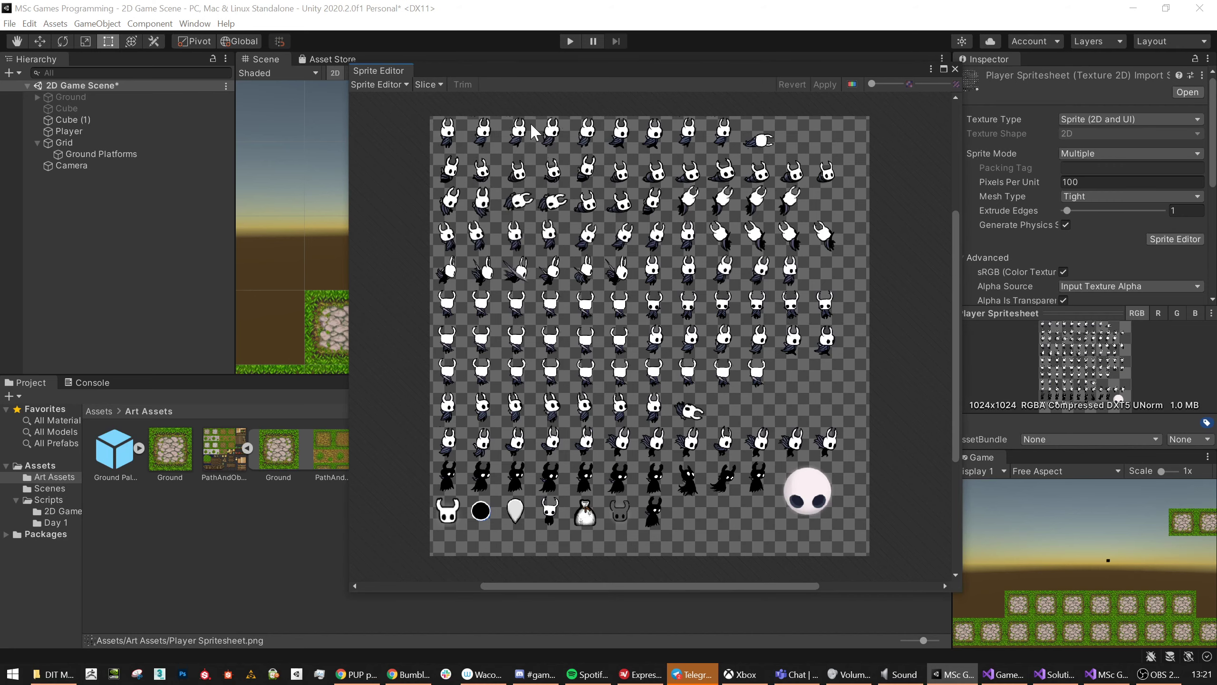
left_click(439, 83)
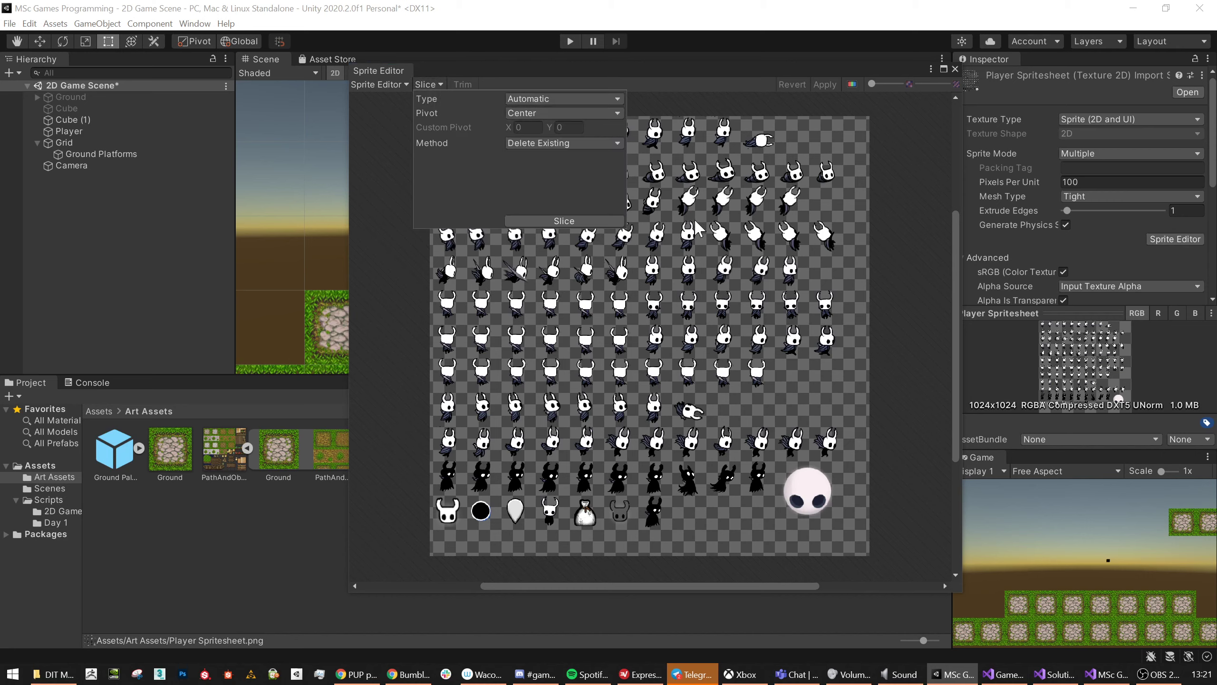
left_click(922, 243)
scroll(440, 234, "up", 5)
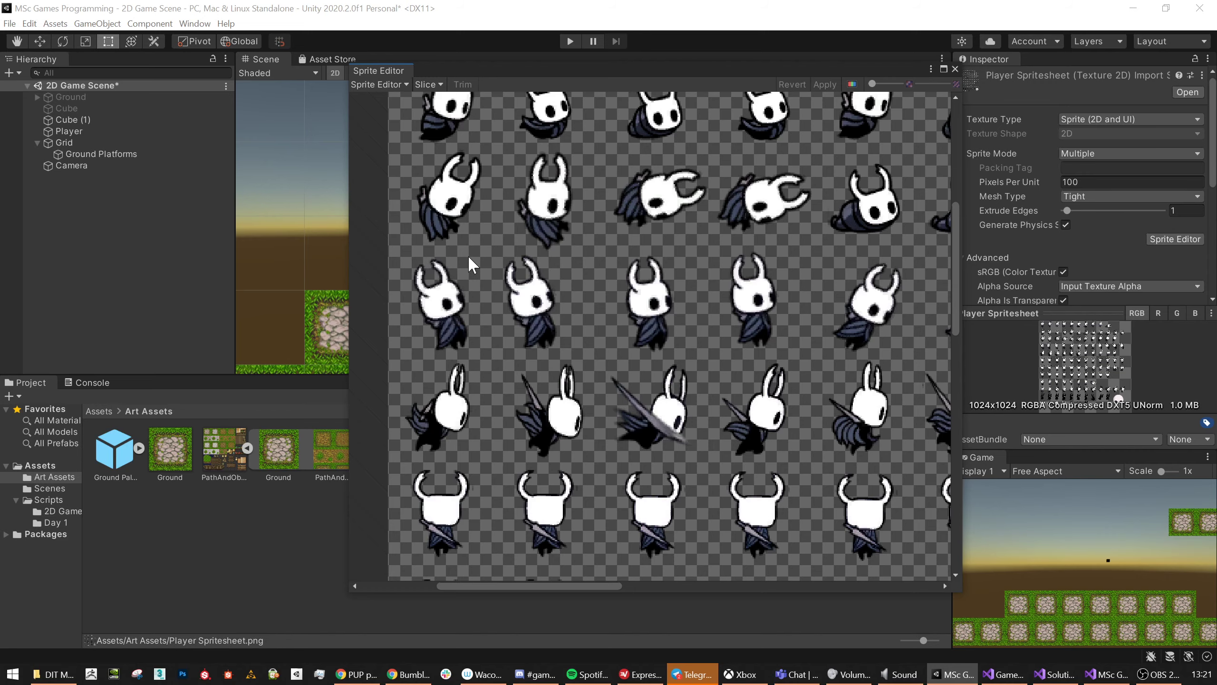
scroll(555, 269, "down", 5)
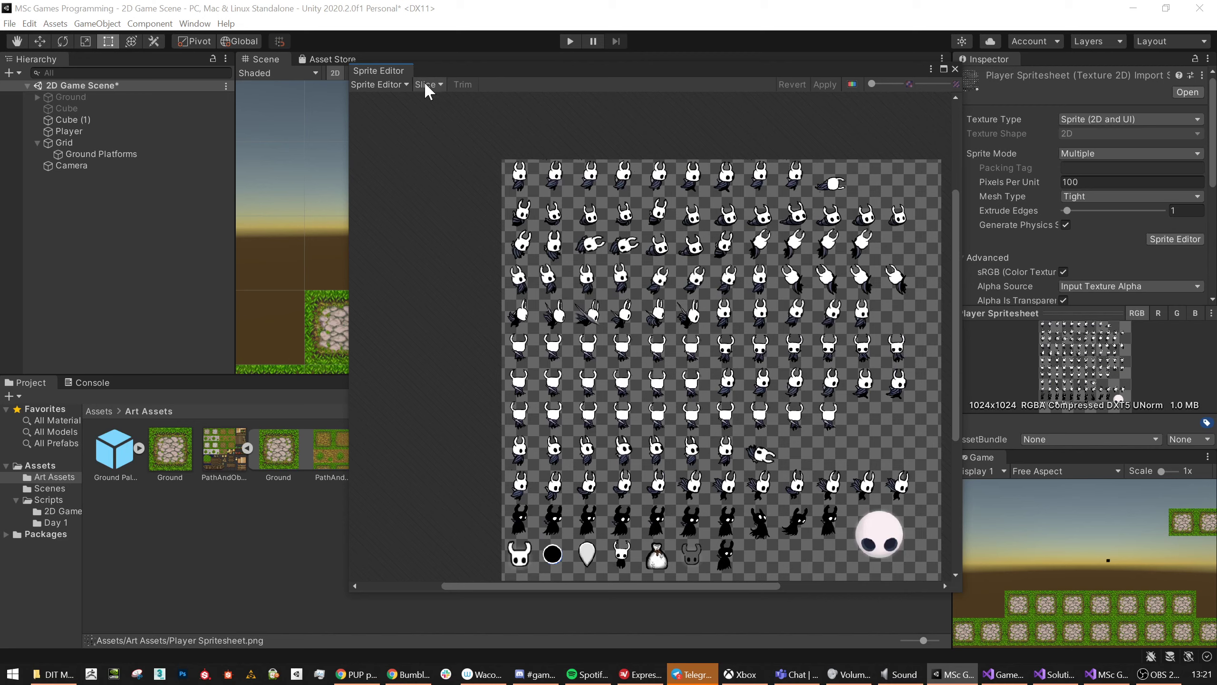
left_click(428, 85)
left_click(534, 99)
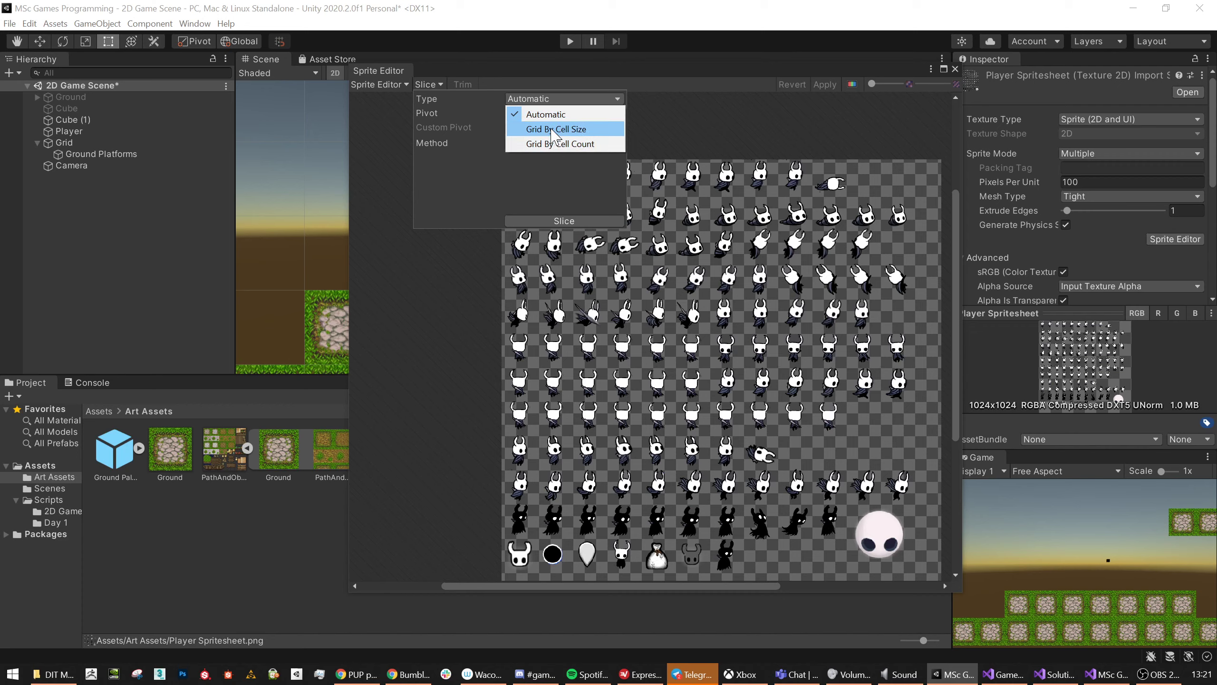
left_click(597, 140)
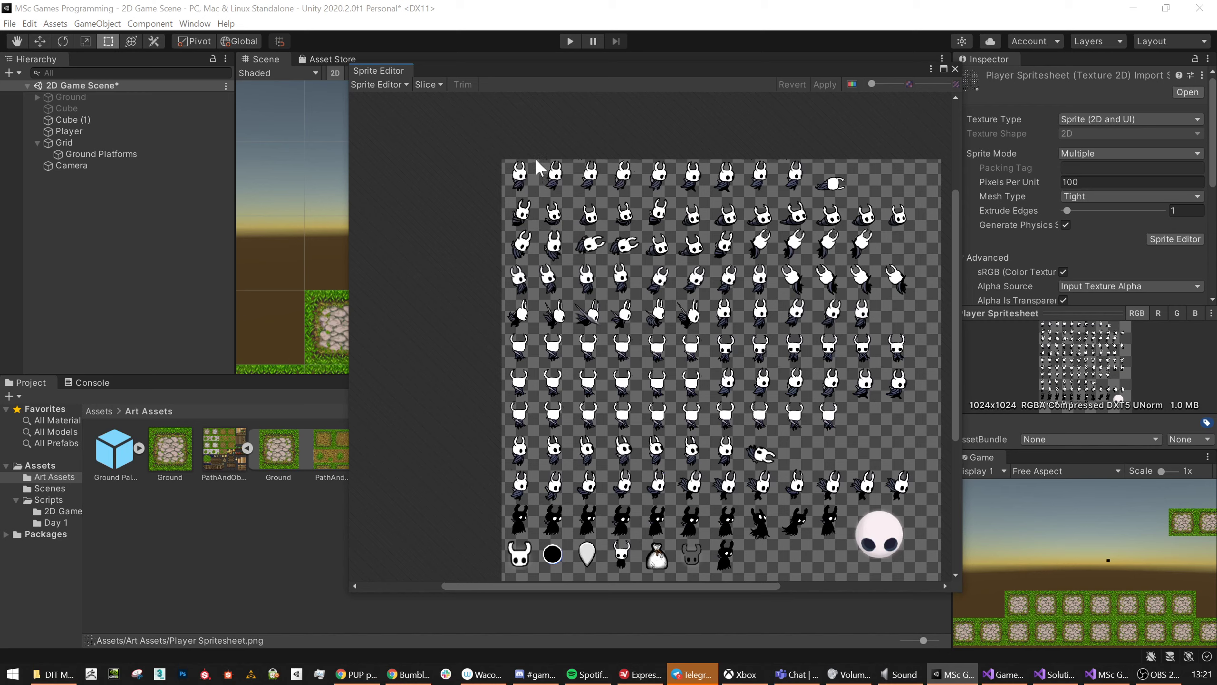
left_click(437, 82)
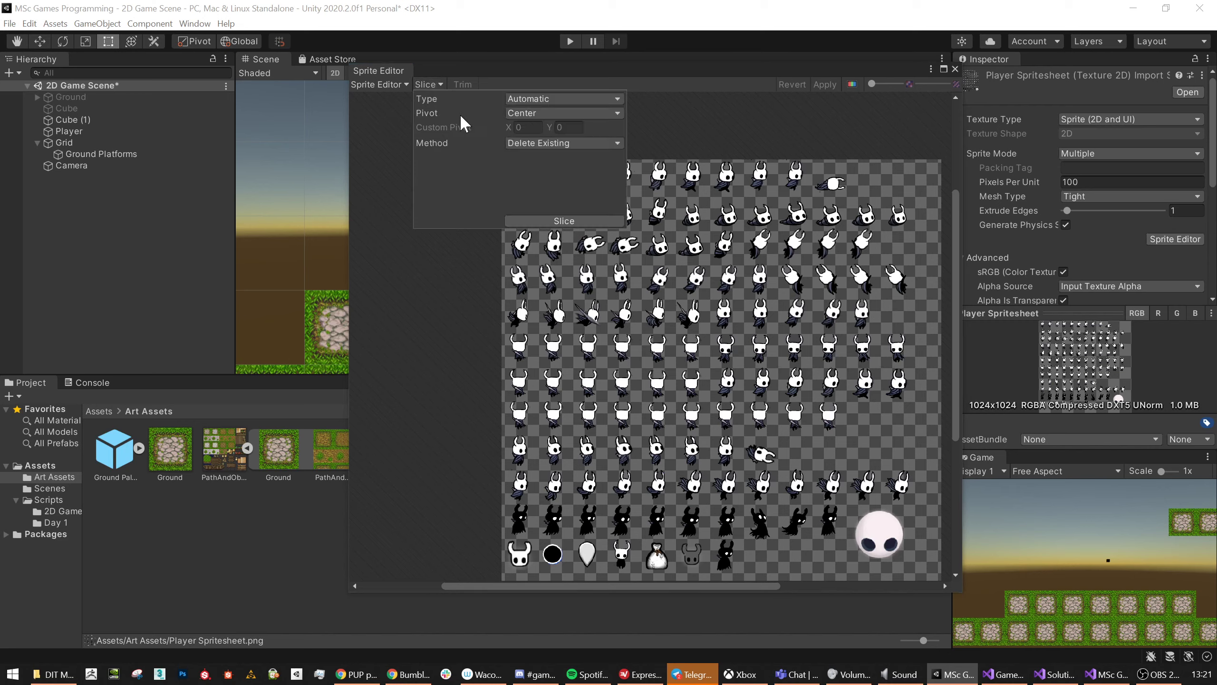
left_click(543, 101)
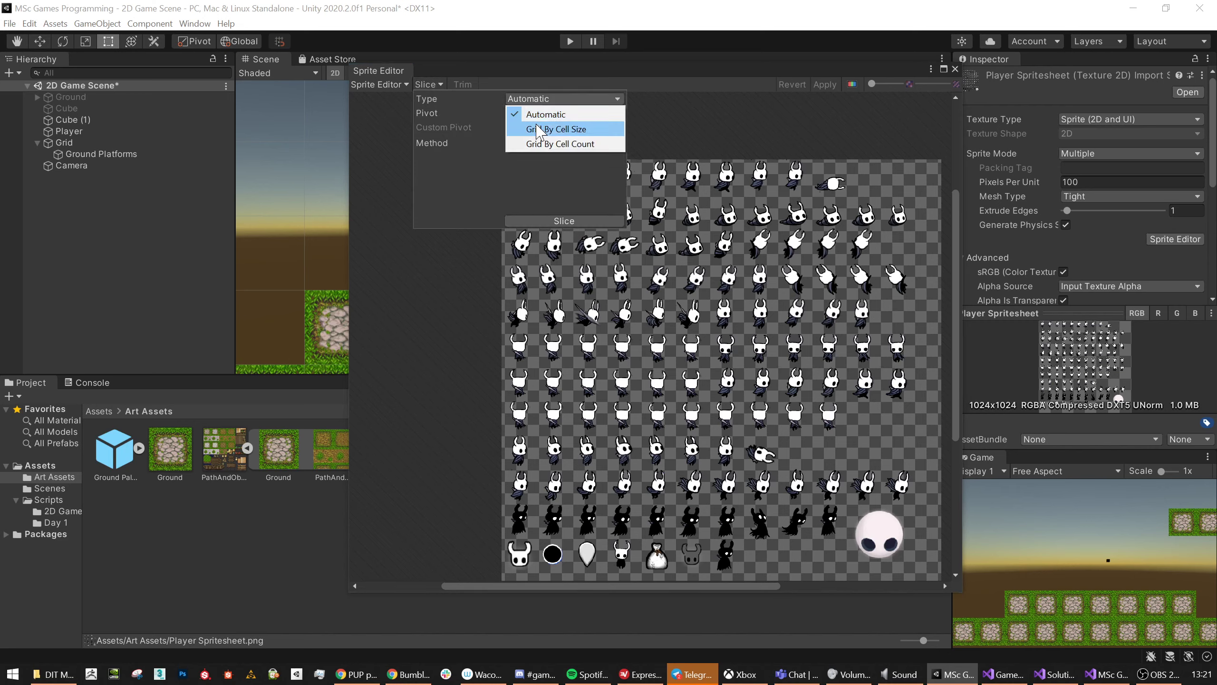
left_click(594, 129)
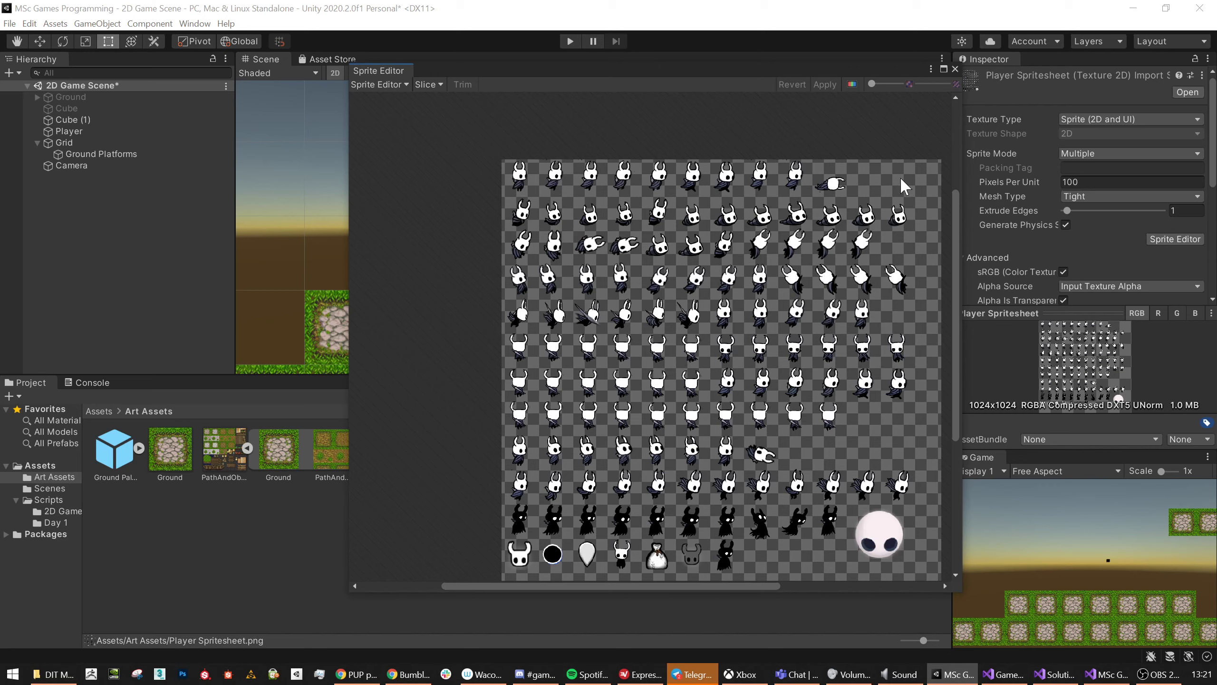
Slice the sprite sheet with Grid By Cell Count, using 13 columns and 13 rows.
left_click(435, 84)
left_click(529, 98)
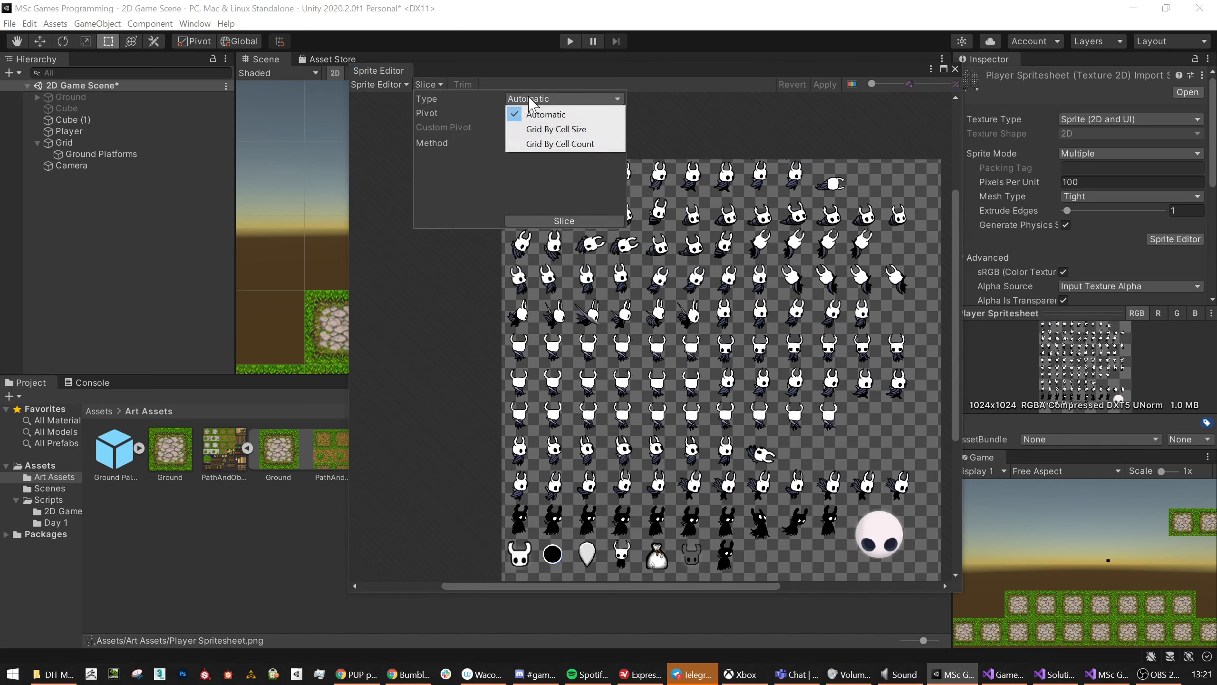
left_click(558, 143)
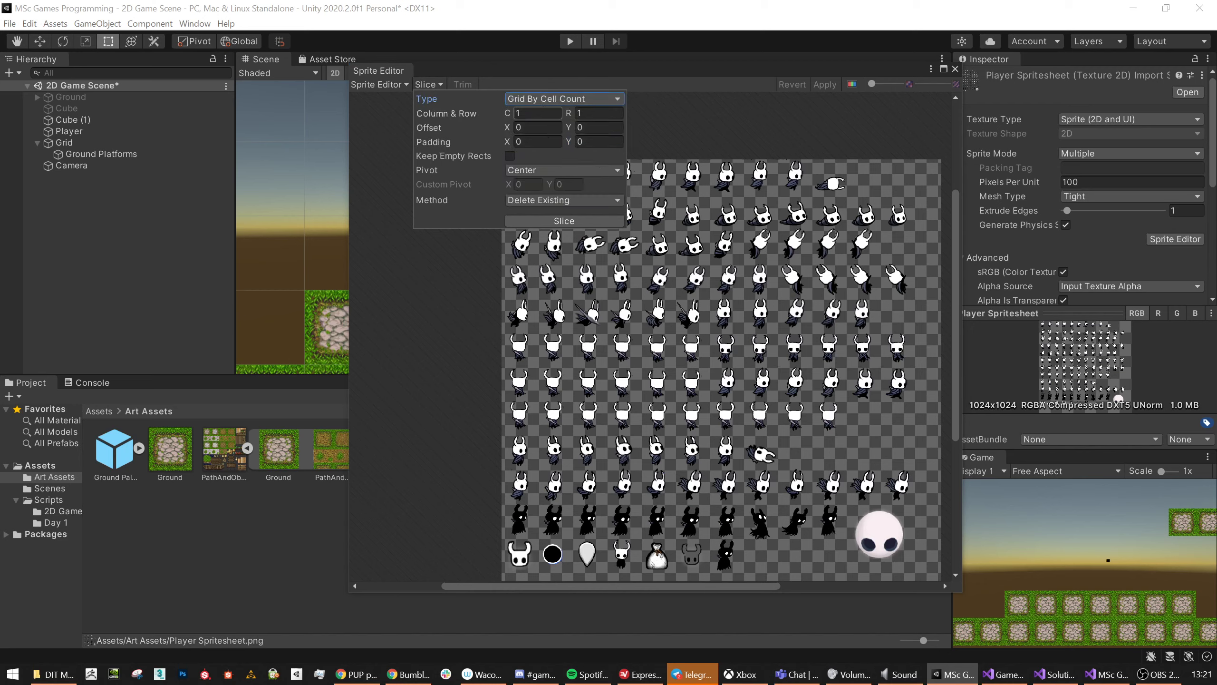
left_click(532, 113)
left_click(807, 132)
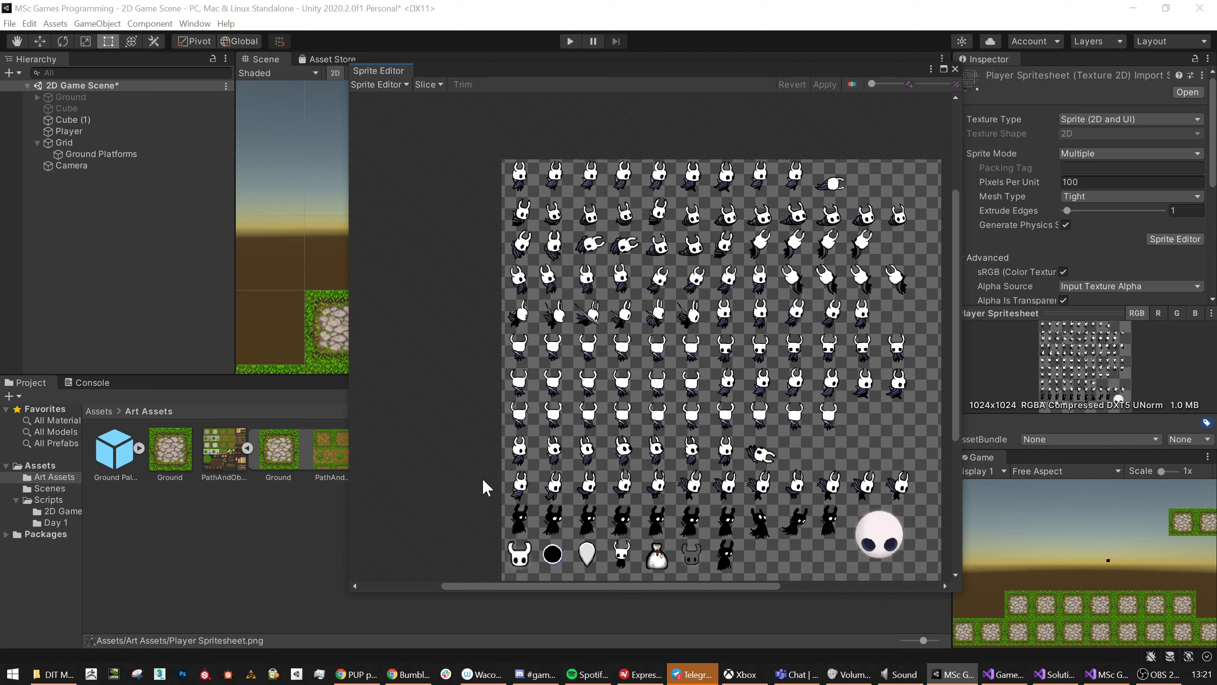
left_click_drag(956, 370, 958, 426)
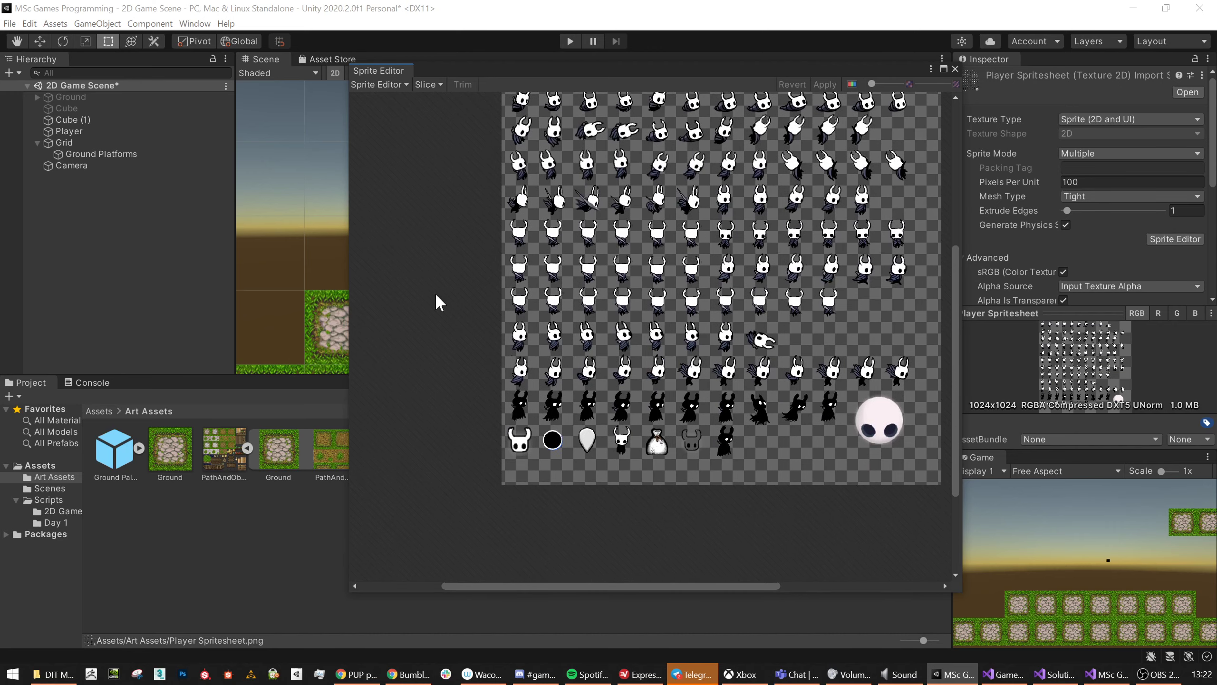
left_click(429, 85)
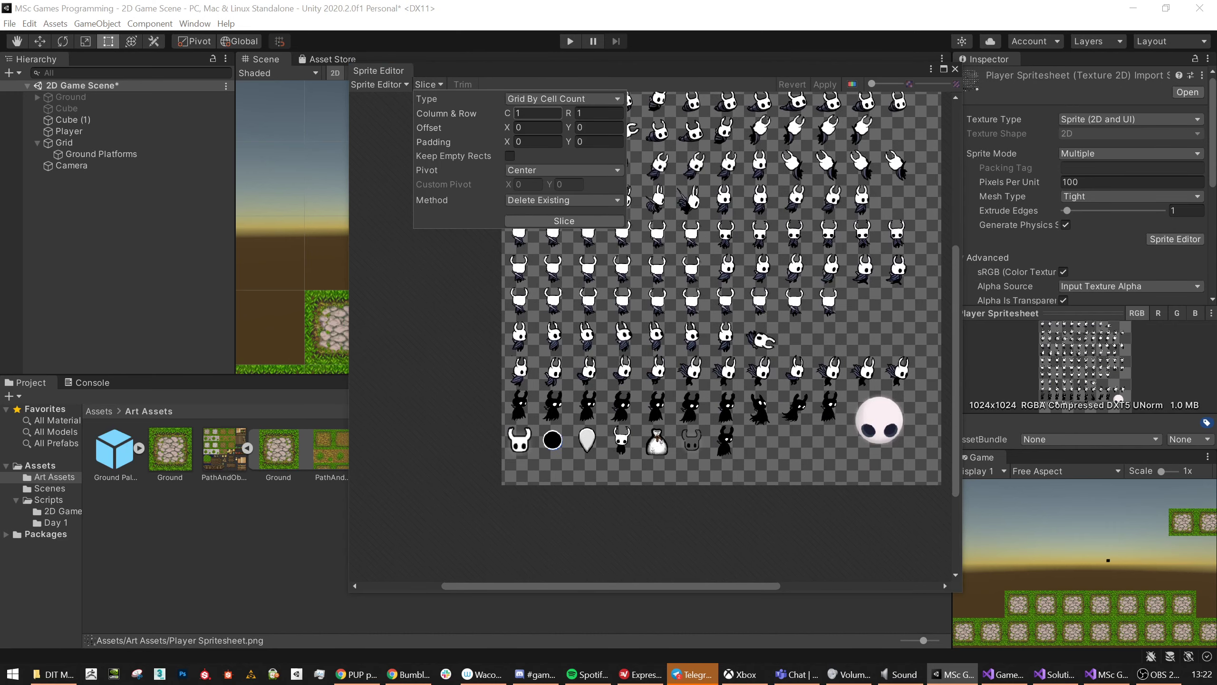
type("13")
key("Tab")
type("13")
left_click(552, 224)
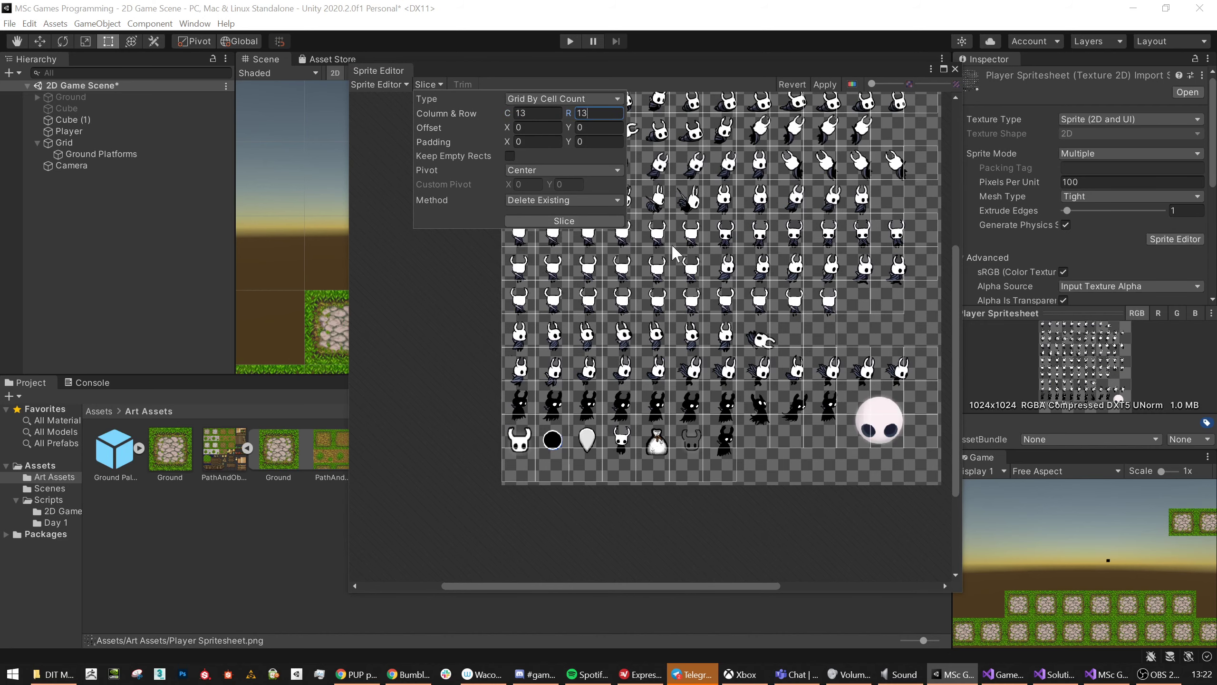
Re-slice the sprite sheet with the Automatic type, Center pivot and Delete Existing method.
left_click(957, 287)
left_click_drag(956, 287, 949, 221)
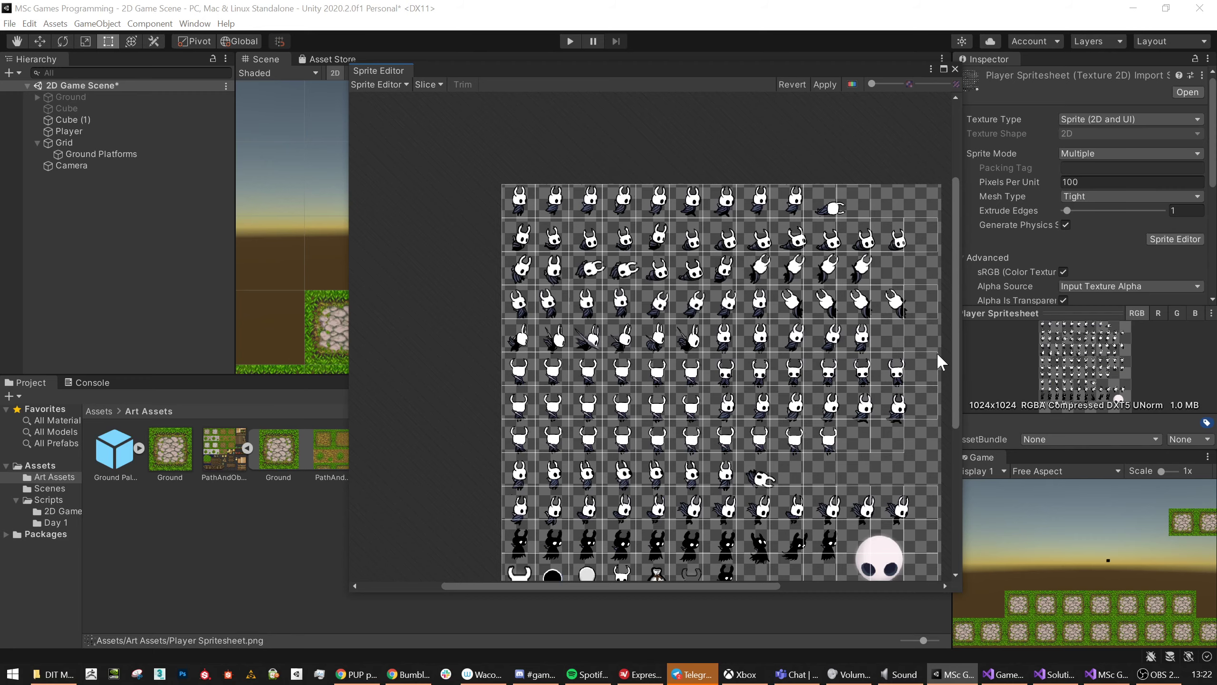
left_click_drag(958, 279, 955, 331)
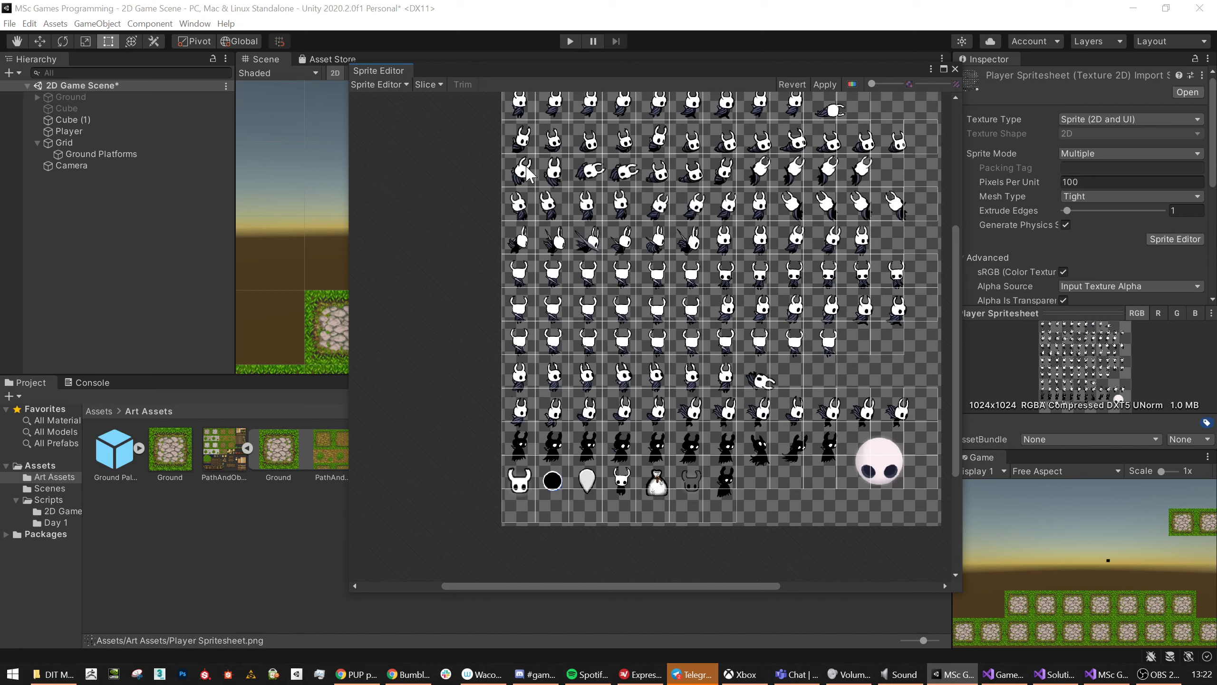
left_click(426, 85)
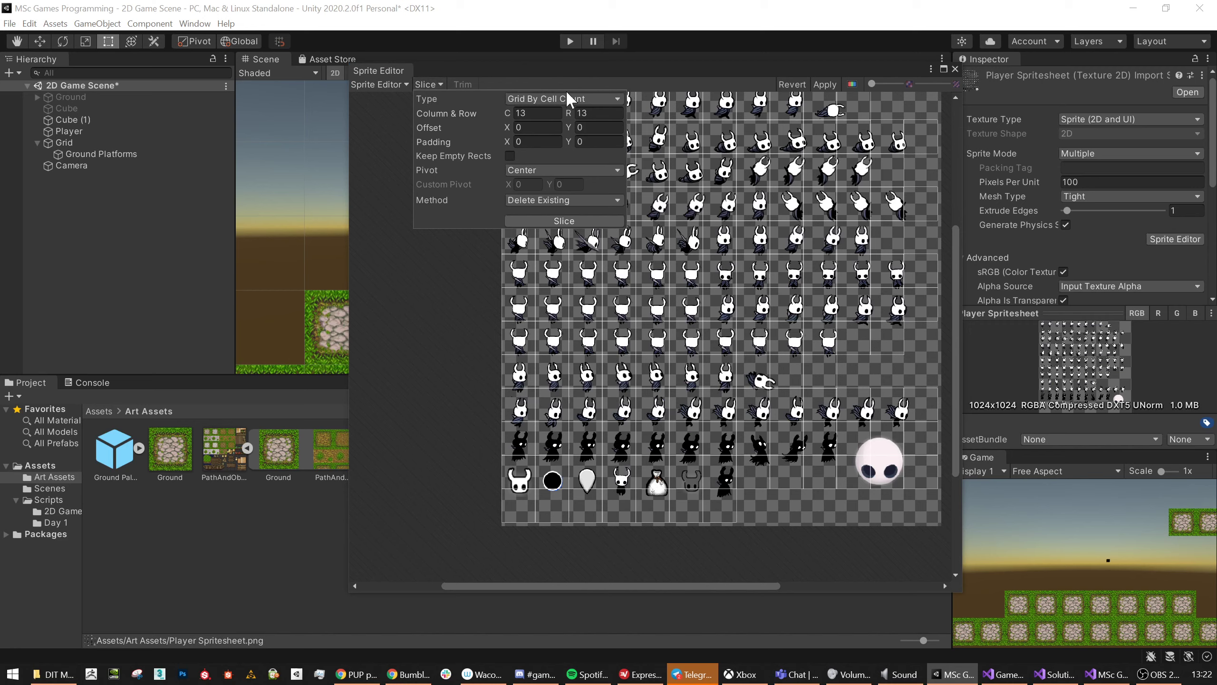
left_click(545, 98)
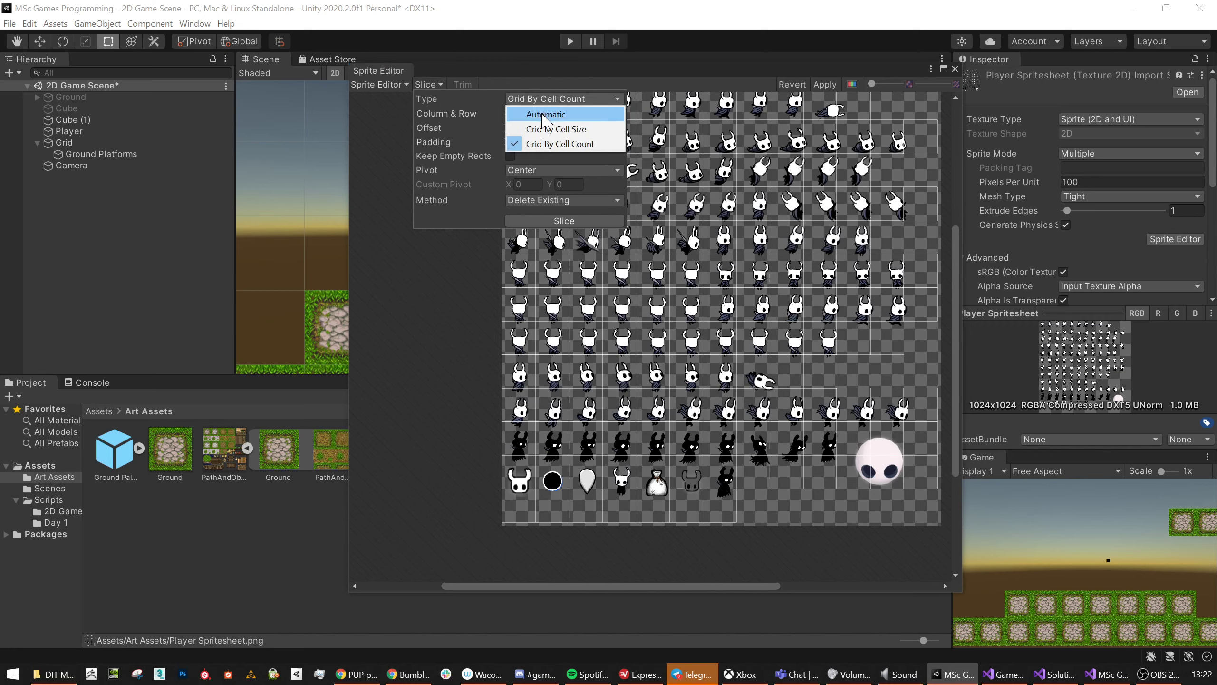
left_click(542, 112)
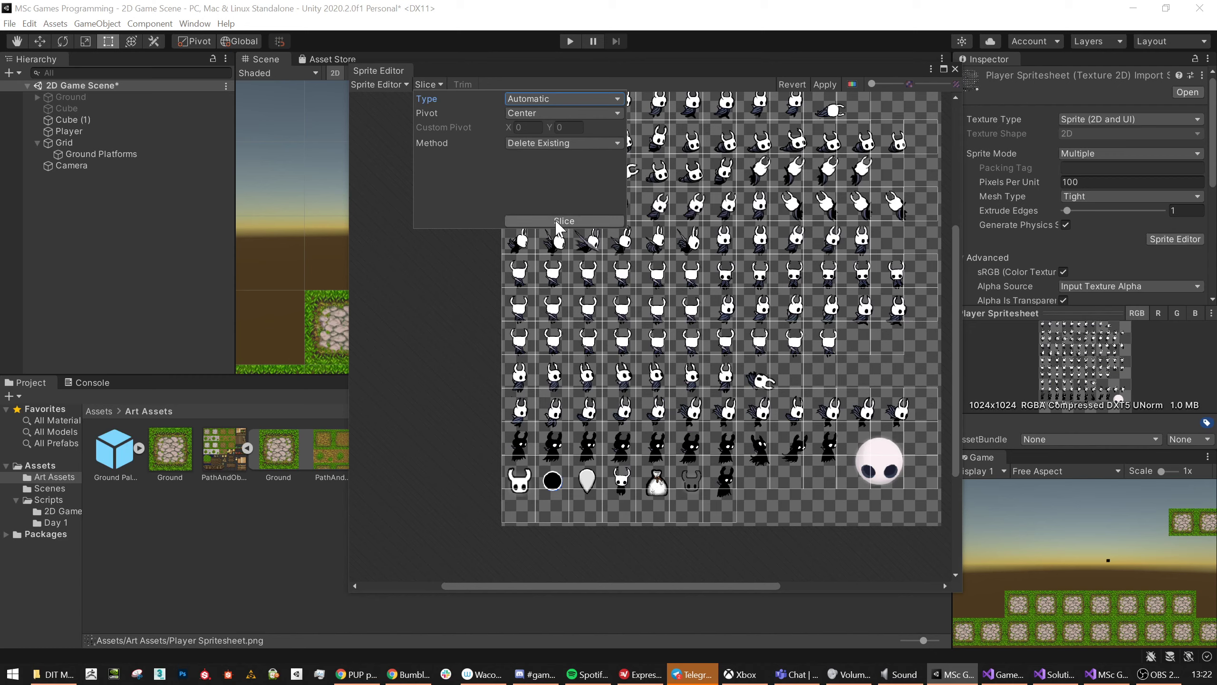
left_click(564, 222)
left_click(473, 309)
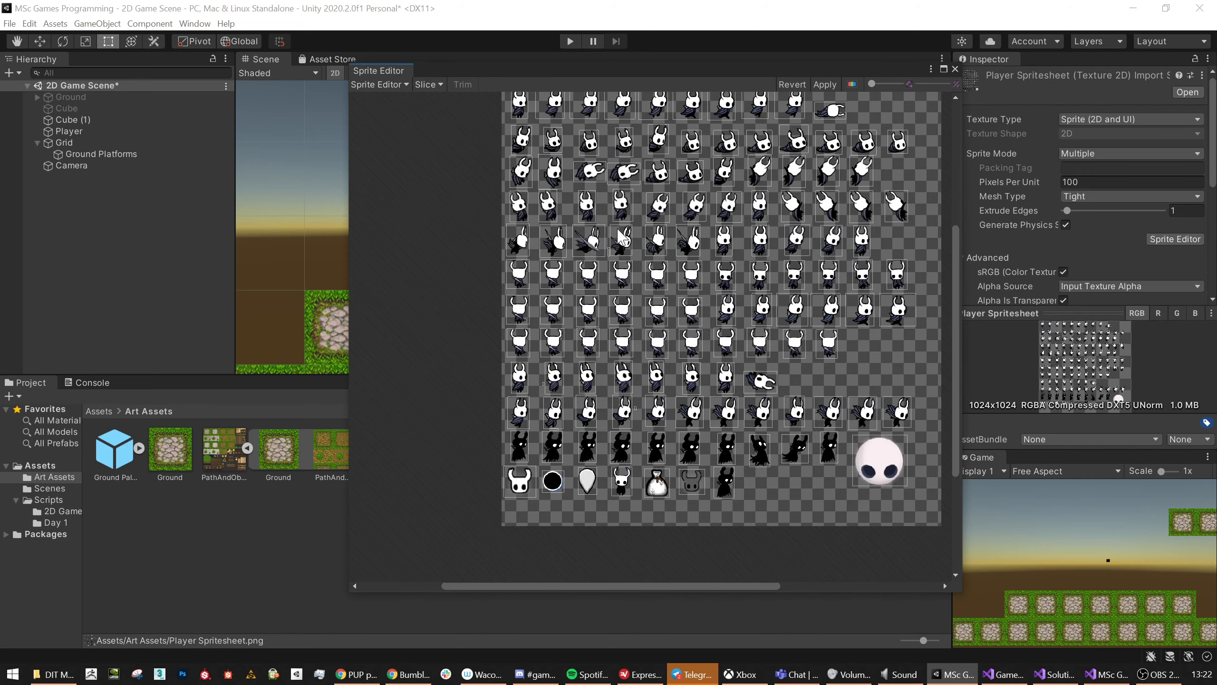
Tighten the slice rectangle of the top row's fifth frame, Player Spritesheet_4, to about 47 by 76 pixels.
scroll(666, 201, "up", 3)
scroll(656, 194, "down", 5)
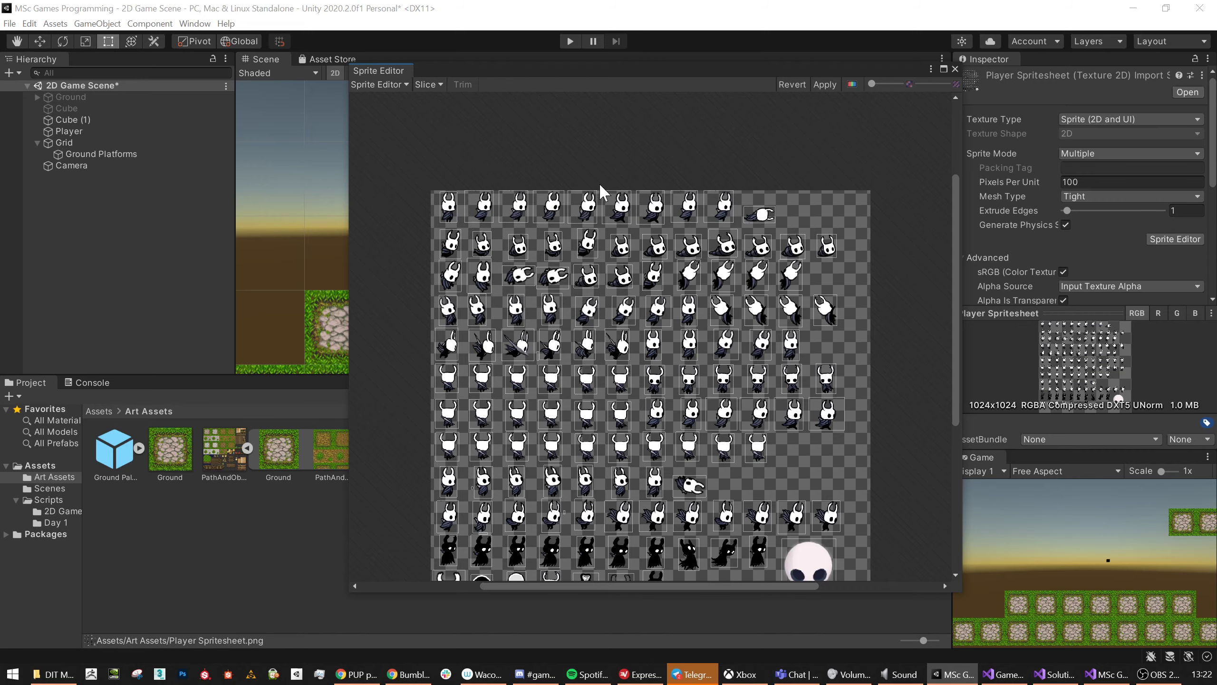
scroll(600, 196, "up", 6)
left_click(500, 219)
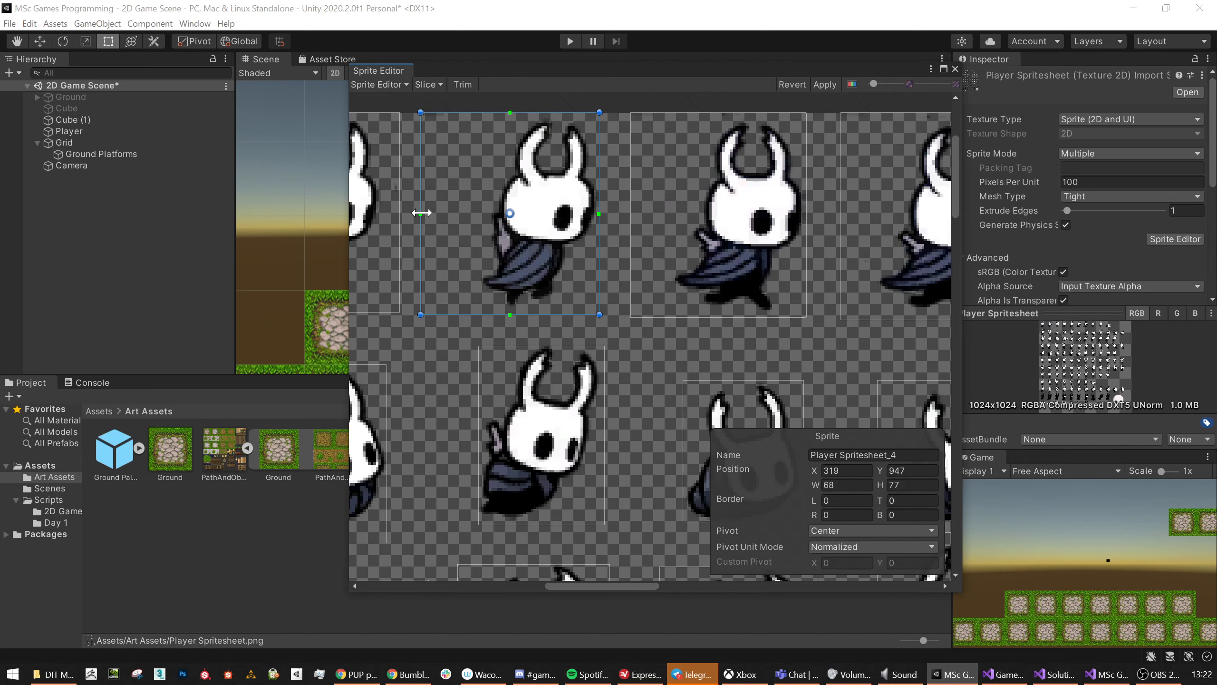
mouse_move(421, 214)
left_mouse_down()
mouse_move(476, 210)
mouse_move(422, 210)
left_mouse_up()
left_click_drag(420, 315, 475, 312)
scroll(560, 285, "down", 5)
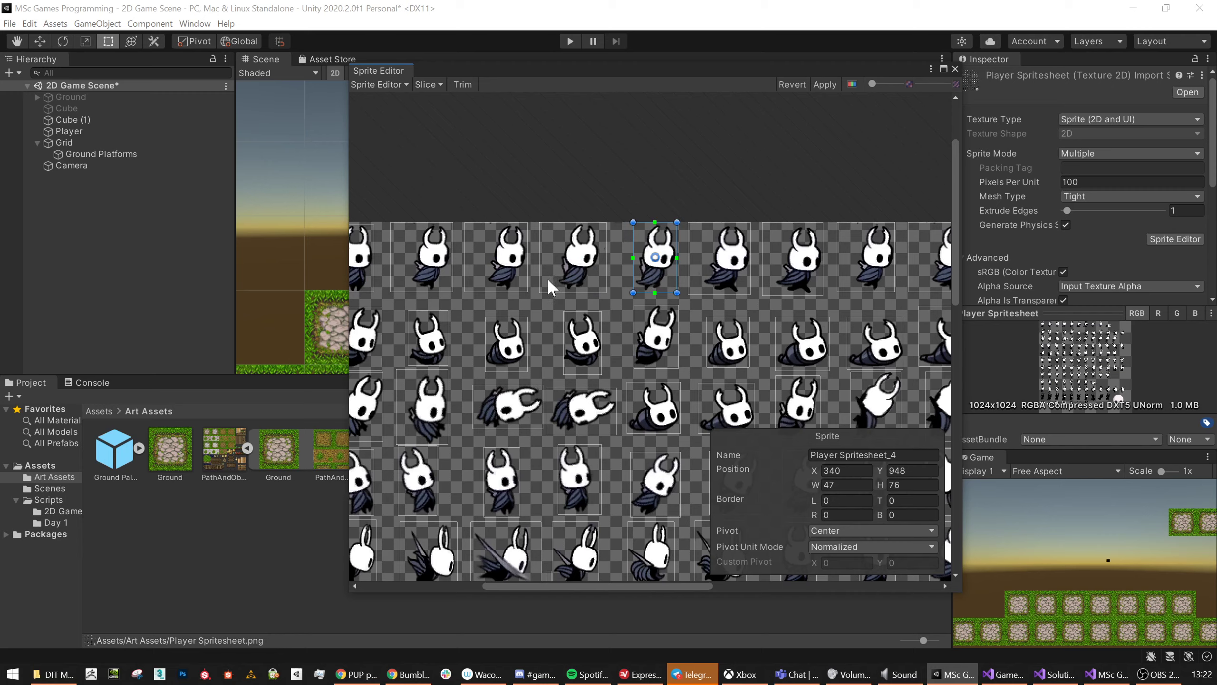
Resize the slice rectangles of Player Spritesheet_3 to about 58 by 76 pixels and Player Spritesheet_2 to about 46 by 75 pixels.
left_click(549, 279)
scroll(547, 289, "up", 3)
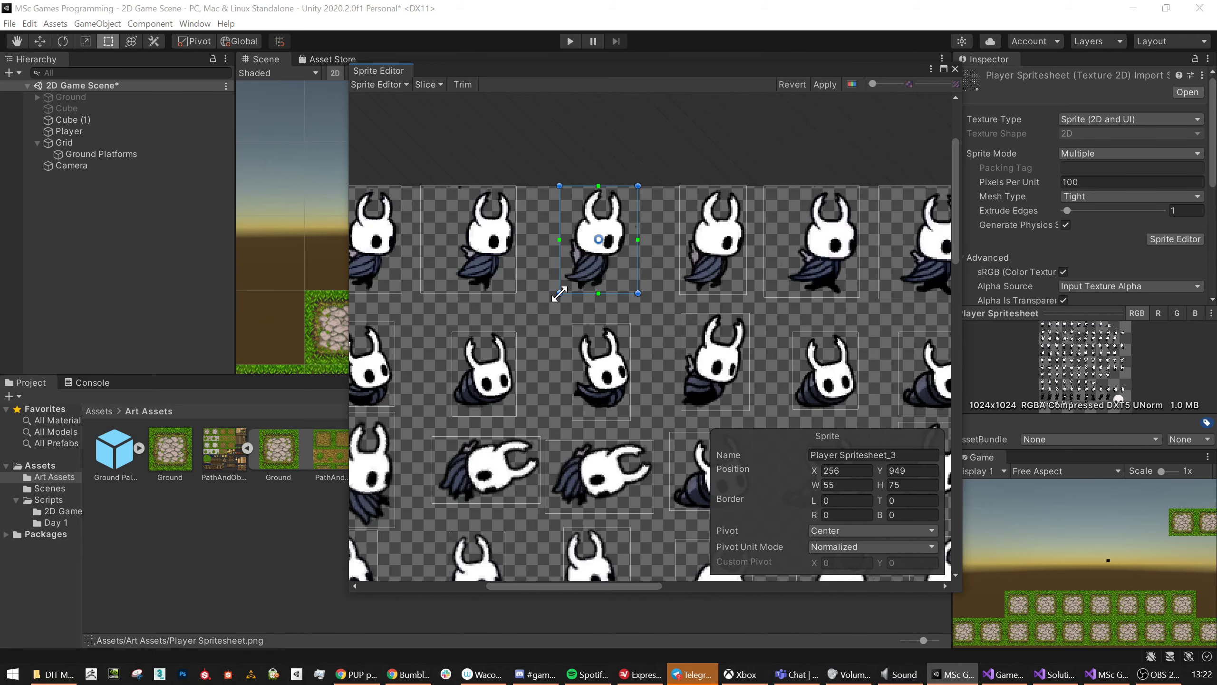
left_click_drag(559, 293, 555, 295)
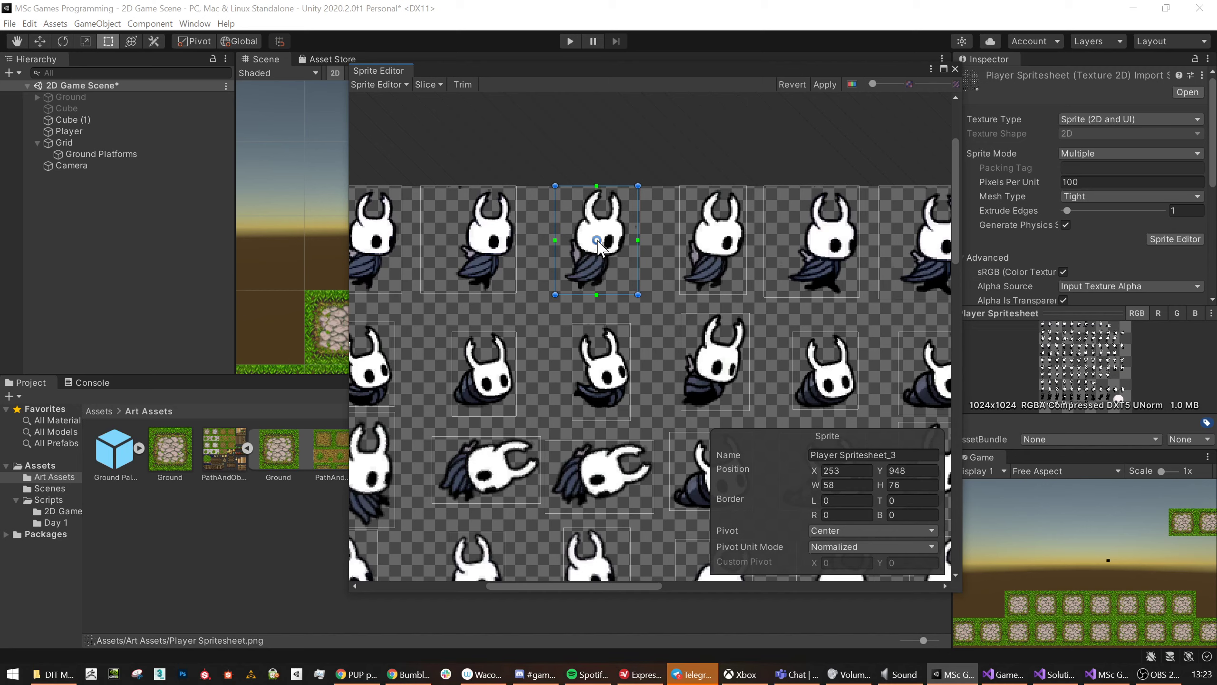
left_click(447, 260)
left_click_drag(422, 292, 451, 294)
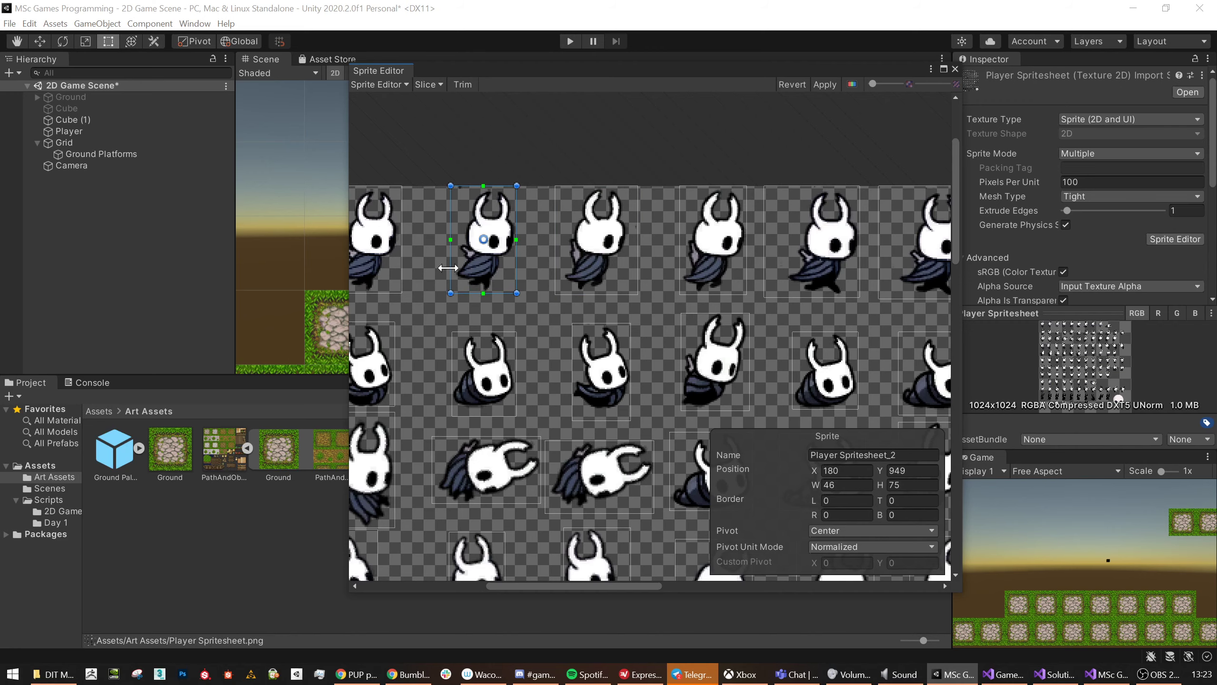
Narrow Player Spritesheet_1's slice rectangle to about 47 by 75 pixels and place its custom pivot near the centre, about X 0.48, Y 0.48.
middle_click_drag(448, 263, 593, 280)
left_click(476, 283)
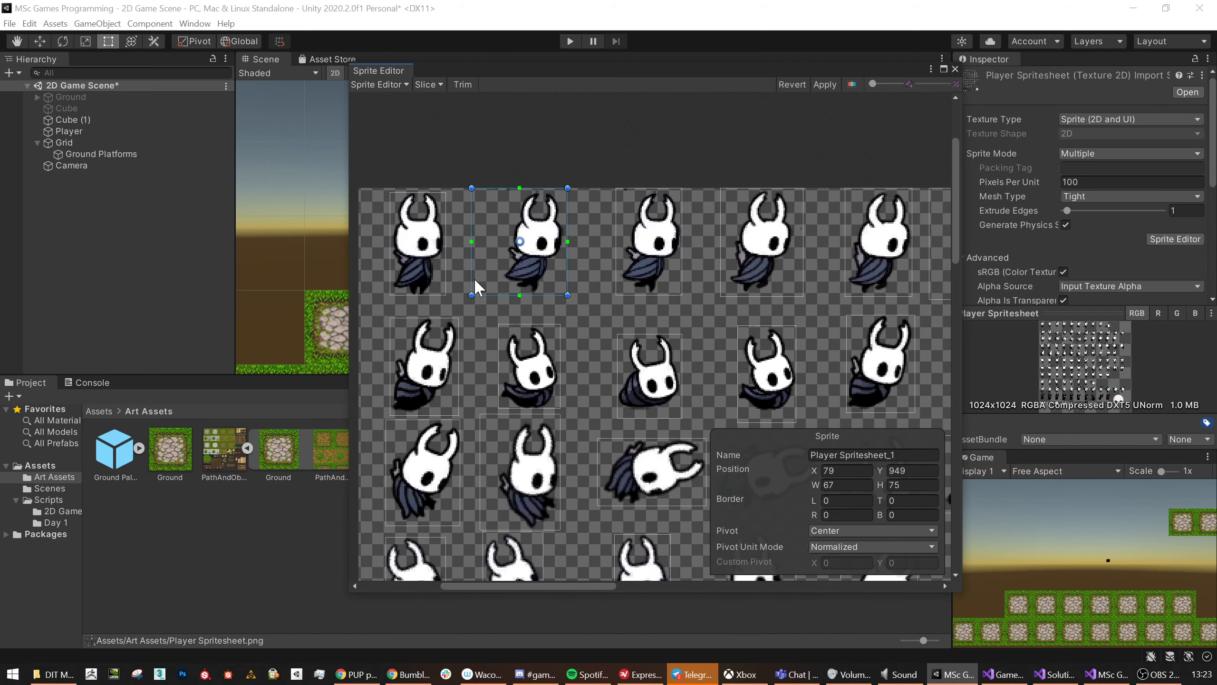
left_click_drag(471, 295, 500, 294)
left_click_drag(534, 243, 531, 289)
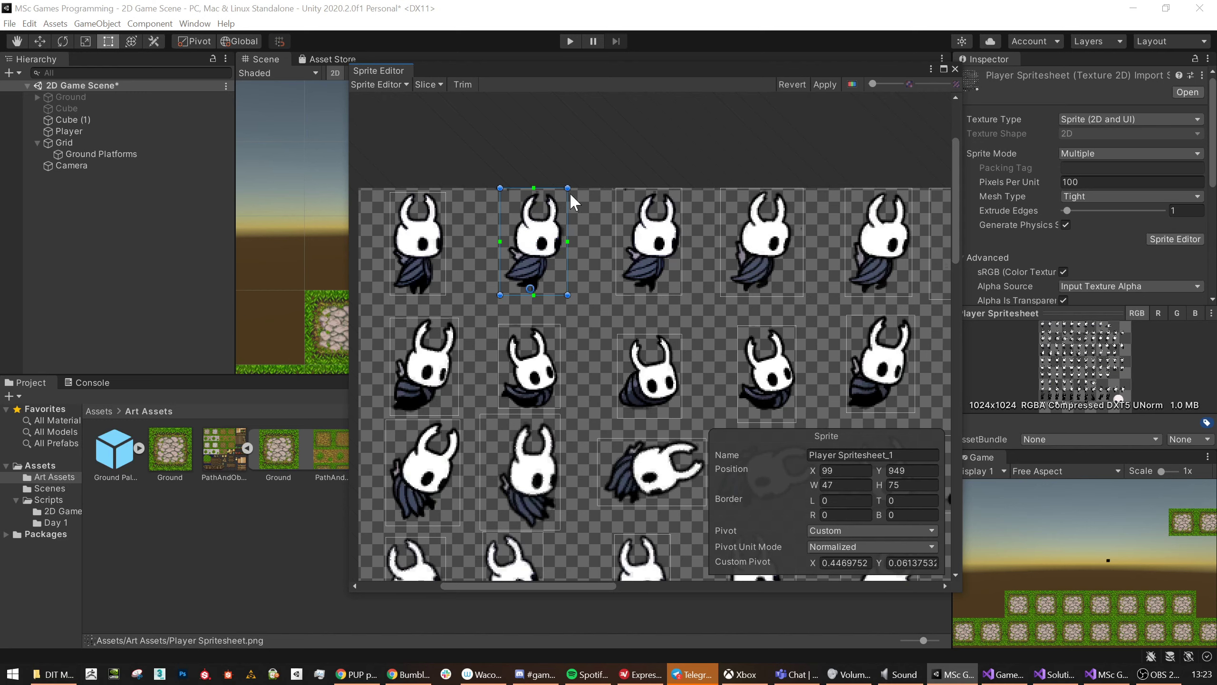
left_click_drag(531, 289, 532, 243)
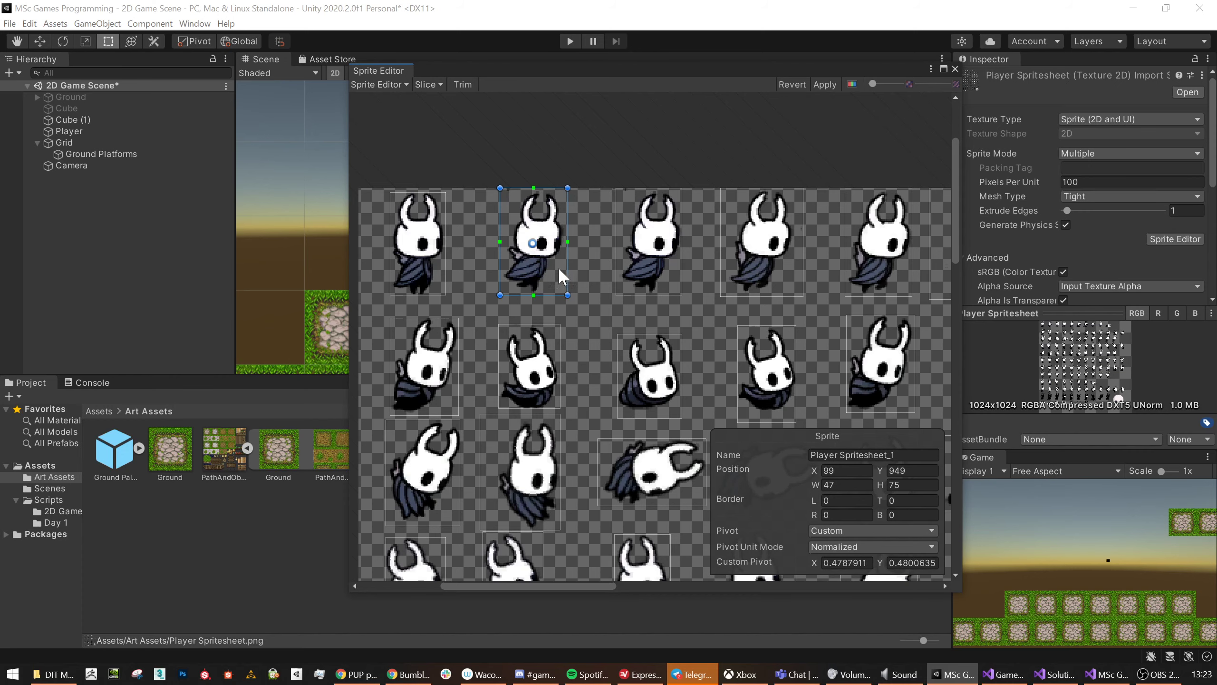
Tighten the slice rectangles of the top row's remaining upright frames, Player Spritesheet_5 to 8, making the last about 50 by 74 pixels.
scroll(558, 285, "down", 3)
left_click(487, 267)
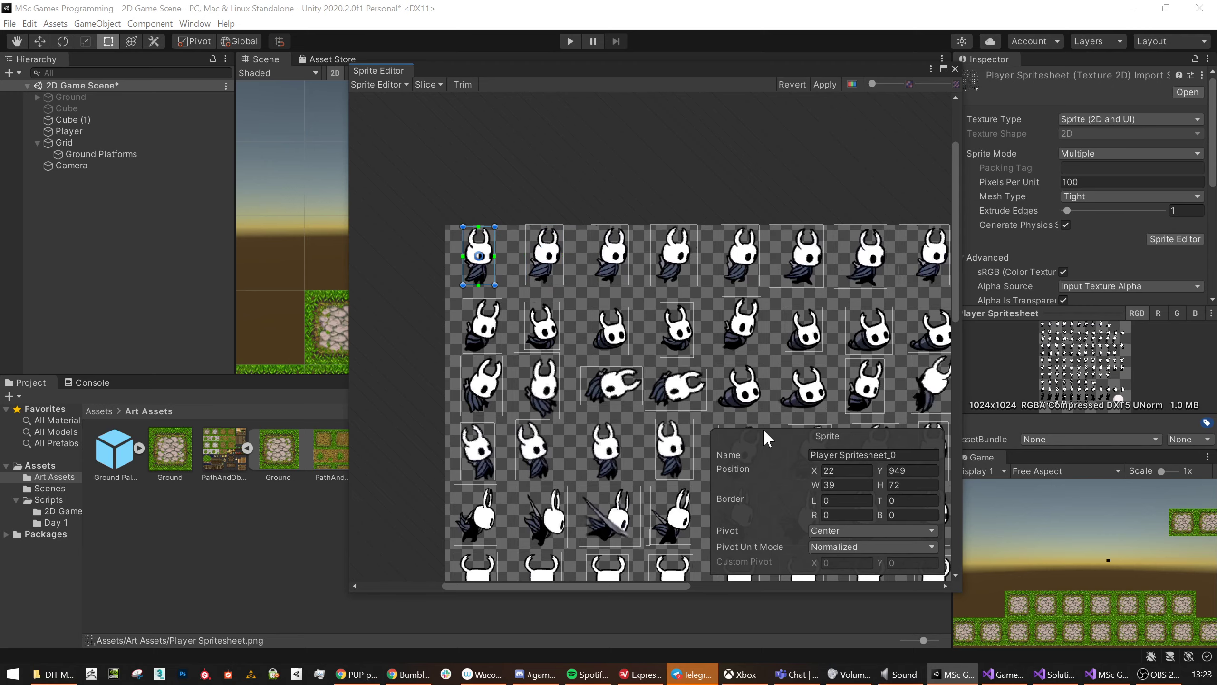
left_click(603, 260)
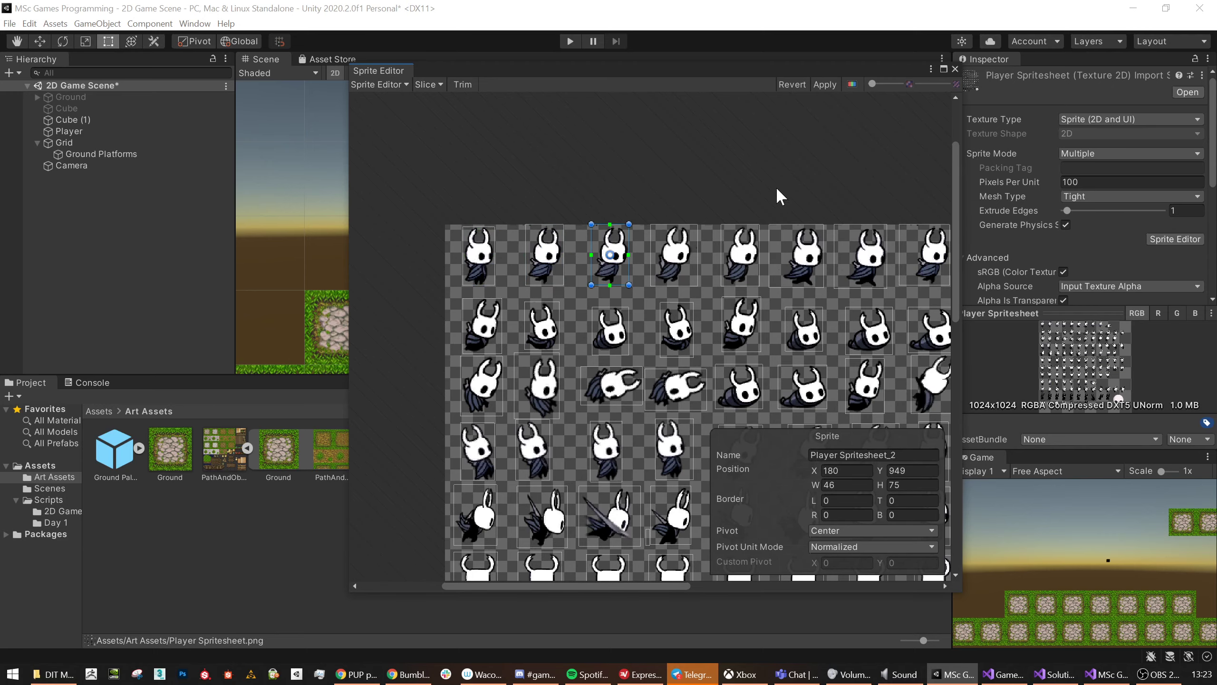
middle_click_drag(776, 187, 702, 192)
left_click(637, 268)
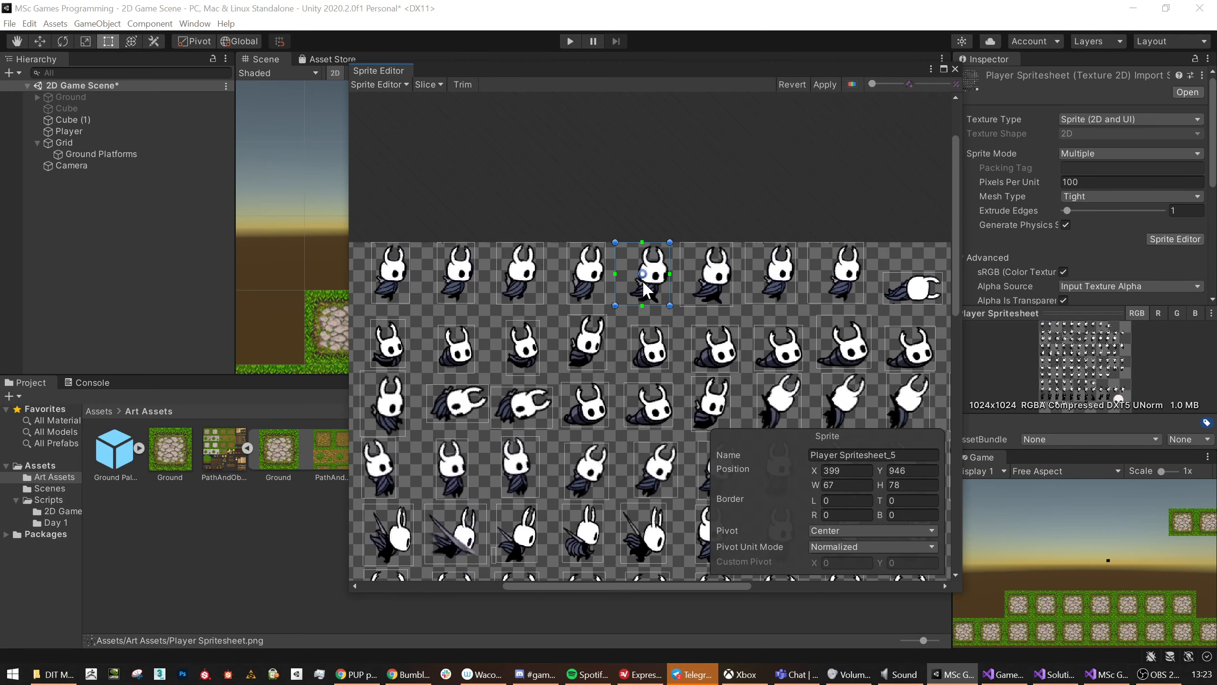
scroll(637, 271, "up", 2)
left_click_drag(607, 316, 806, 302)
left_click(755, 282)
scroll(796, 264, "right", 3)
left_click(748, 273)
left_click(809, 276)
Apply the sprite sheet's slice changes and close the Sprite Editor.
scroll(713, 230, "down", 5)
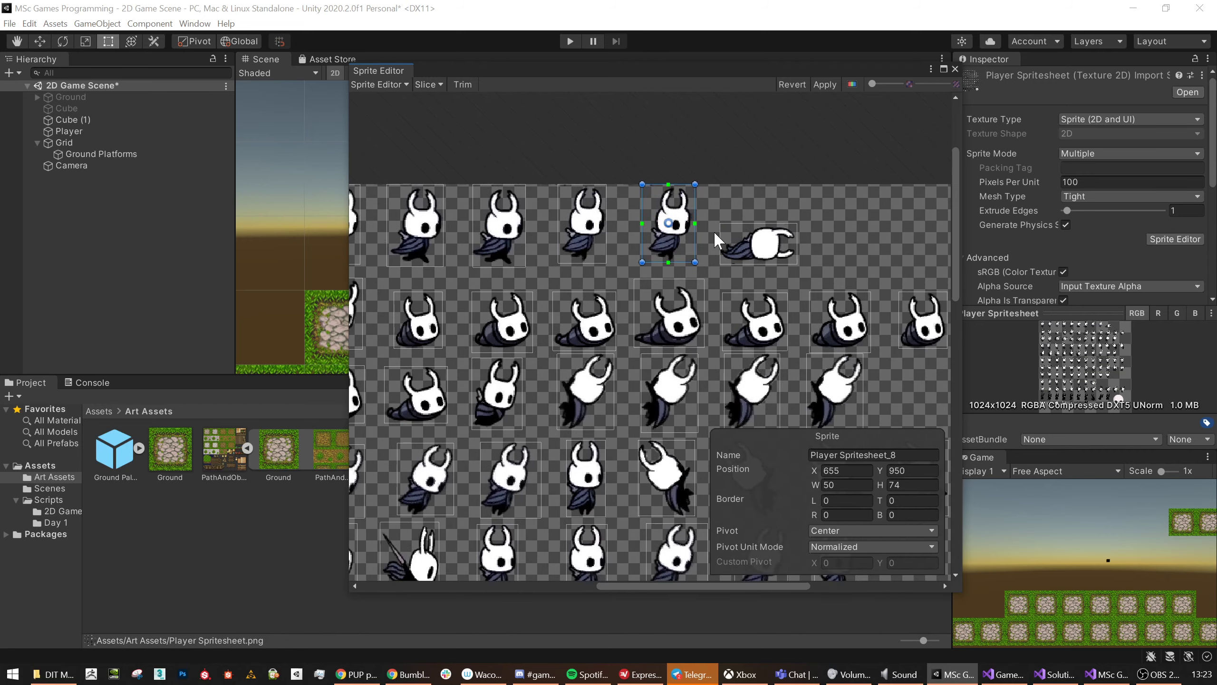
middle_click_drag(671, 321, 736, 275)
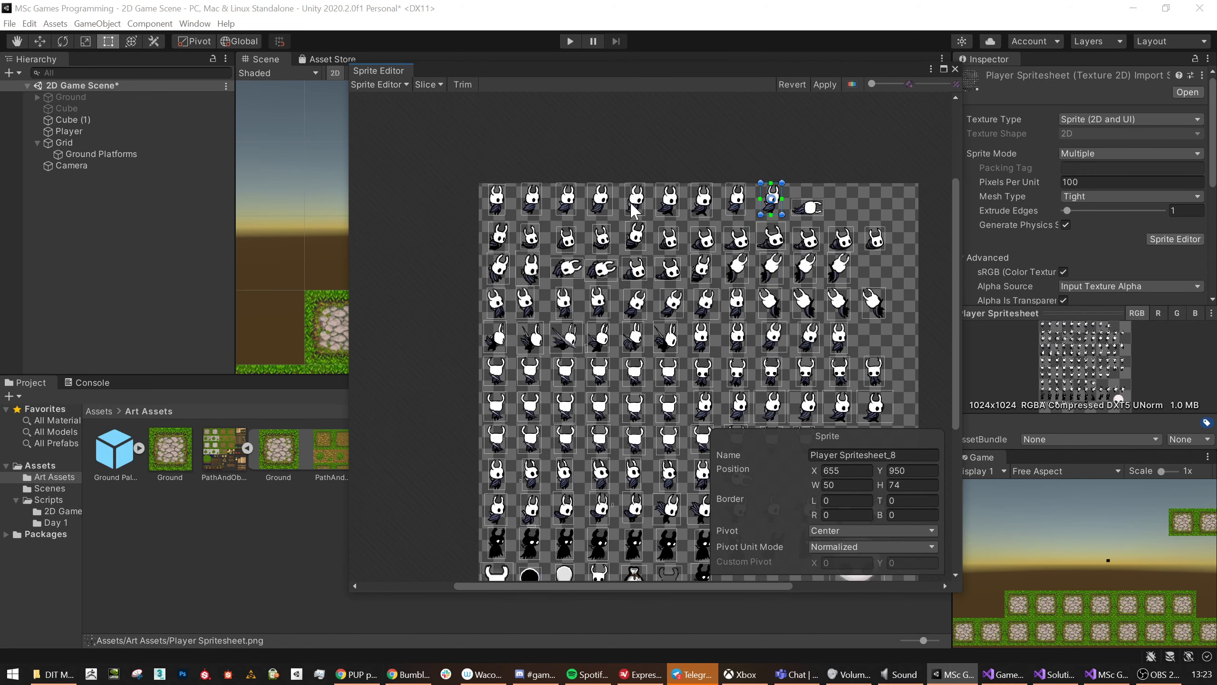
left_click(825, 84)
left_click(955, 68)
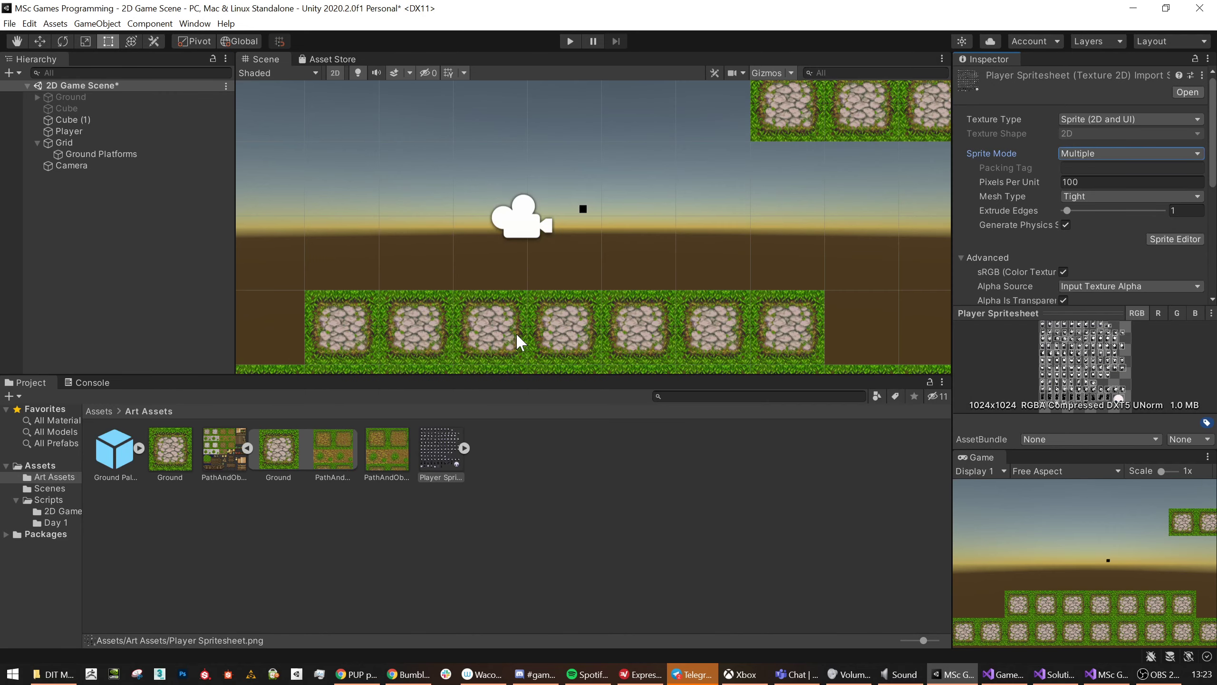
Create an empty child object under Player and name it Animator.
left_click(67, 143)
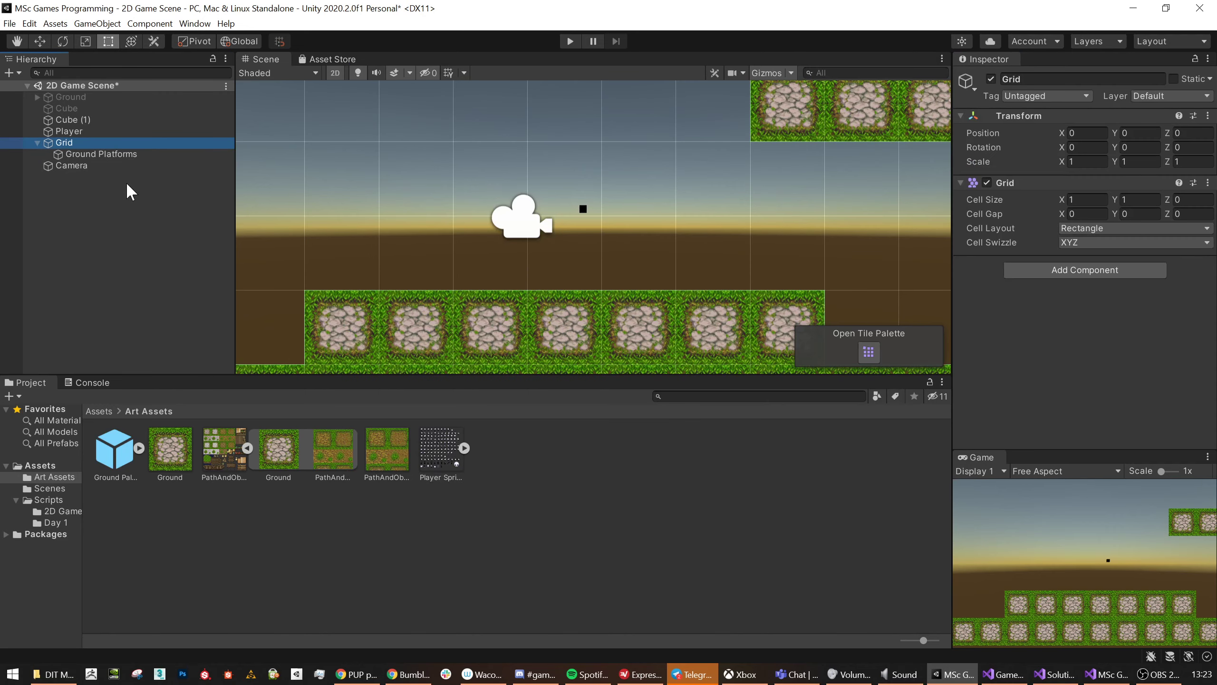
left_click(71, 132)
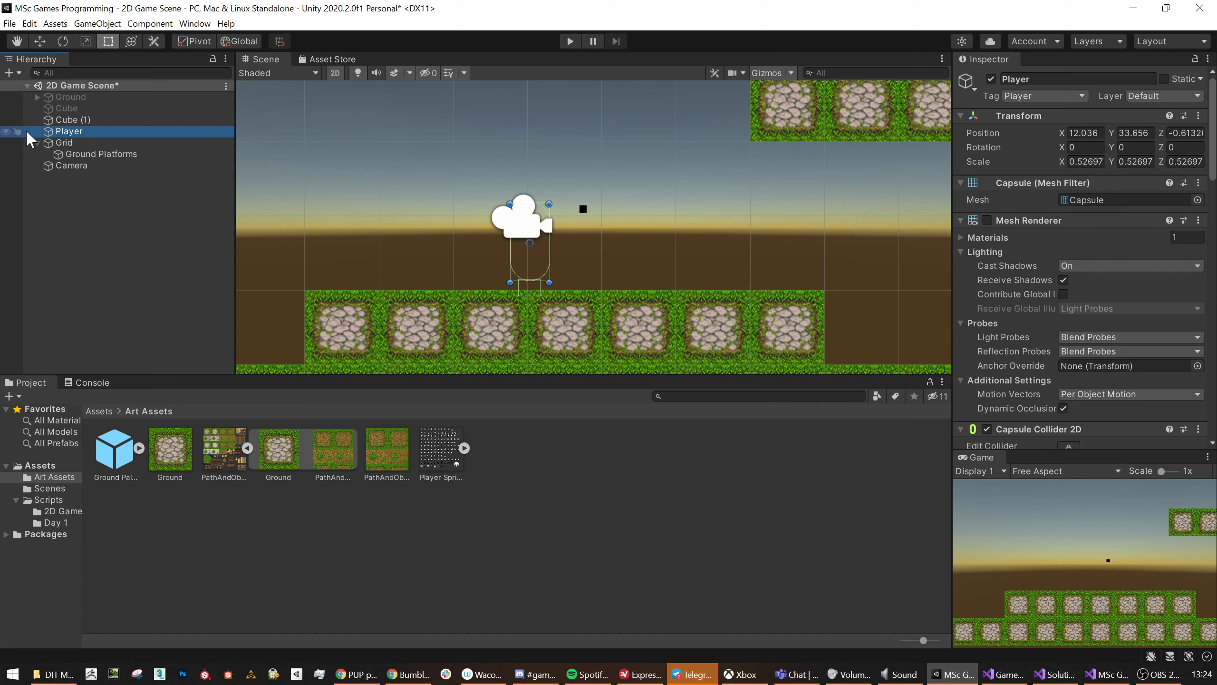
right_click(74, 133)
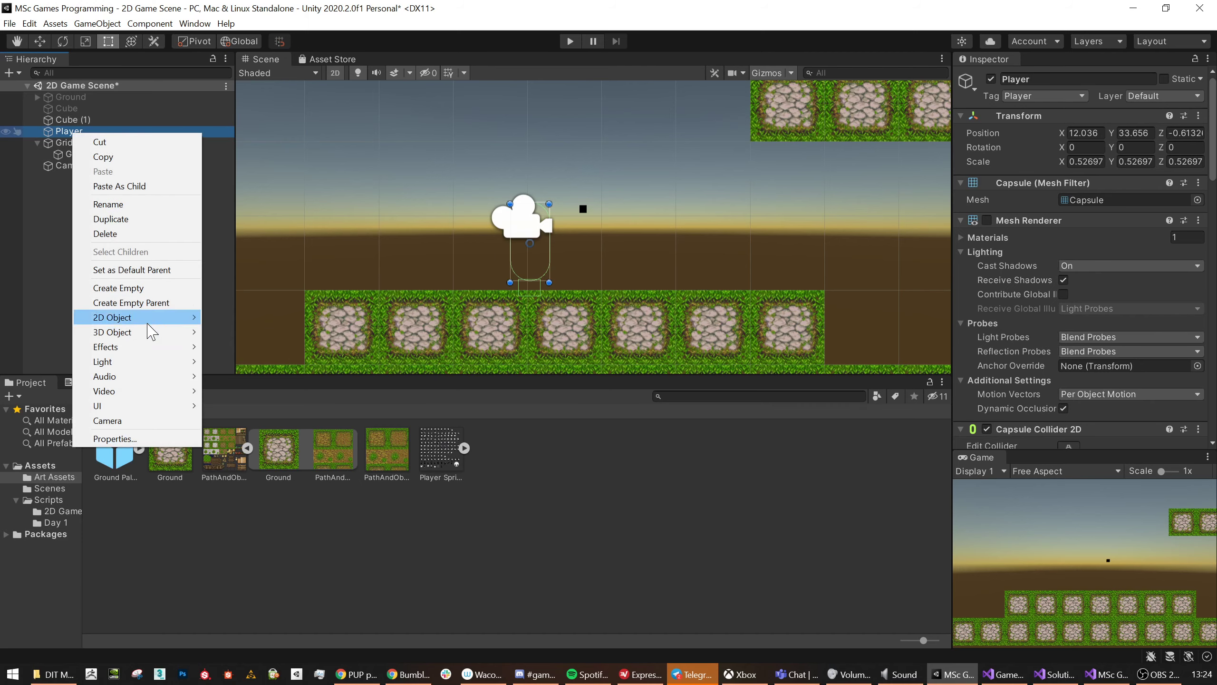
mouse_move(141, 331)
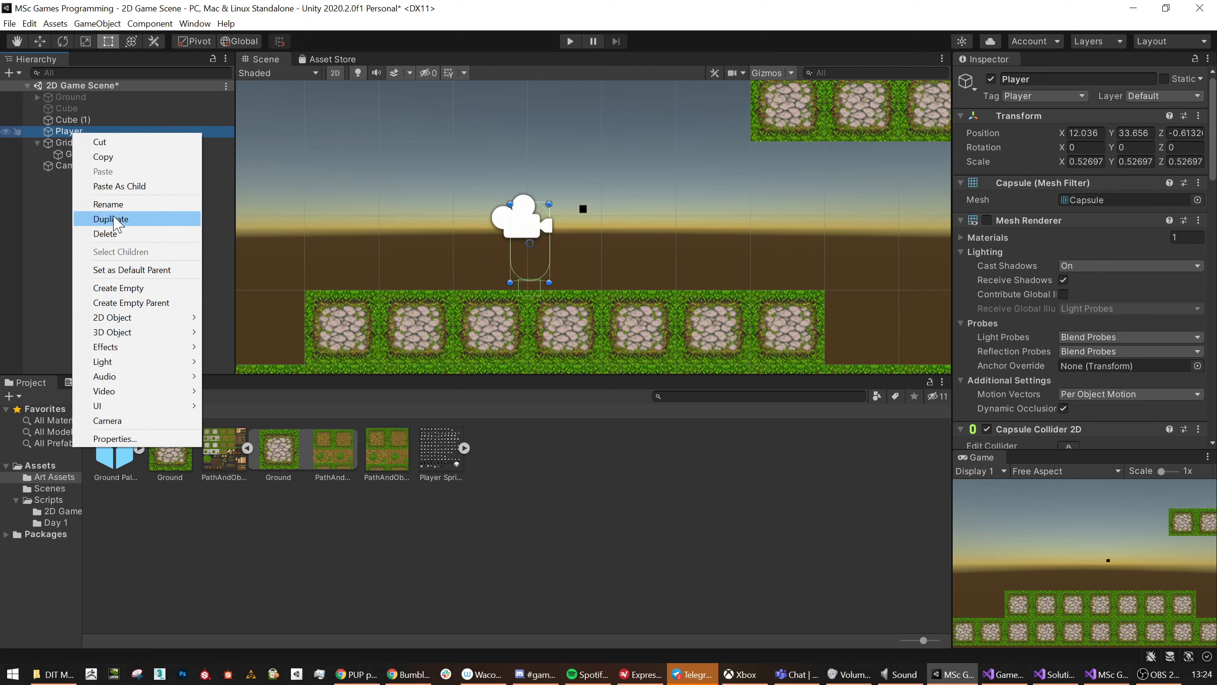
left_click(120, 289)
left_click(1071, 79)
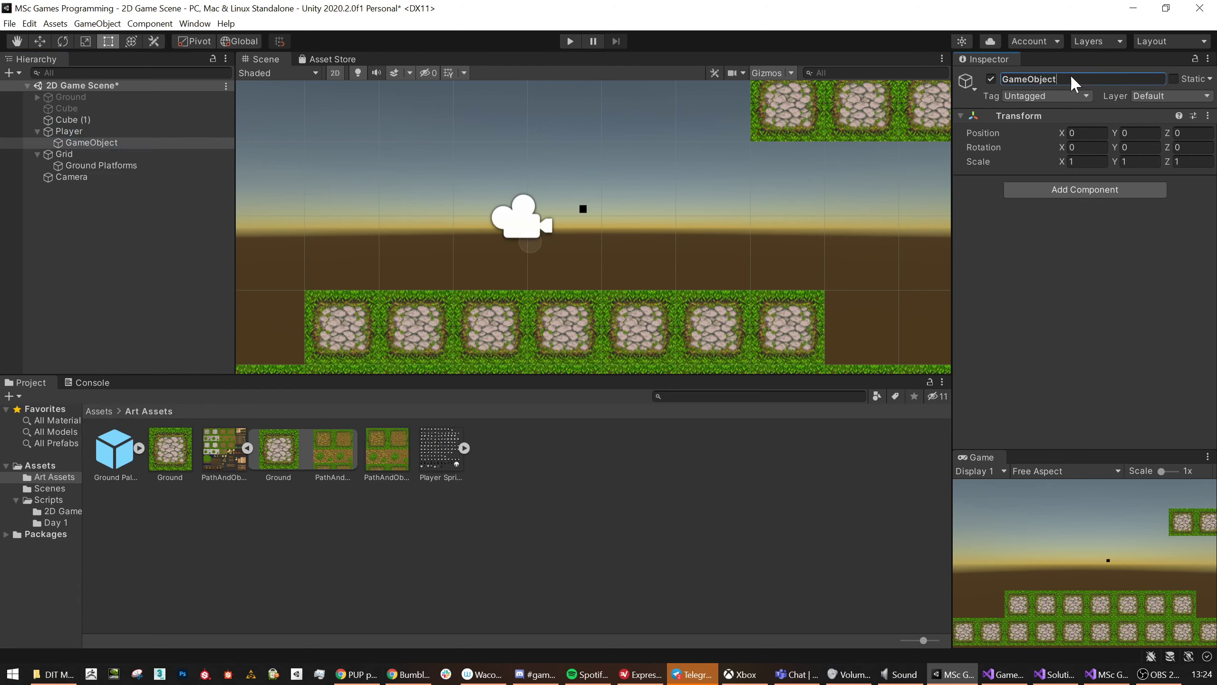
type("Animator")
key("Return")
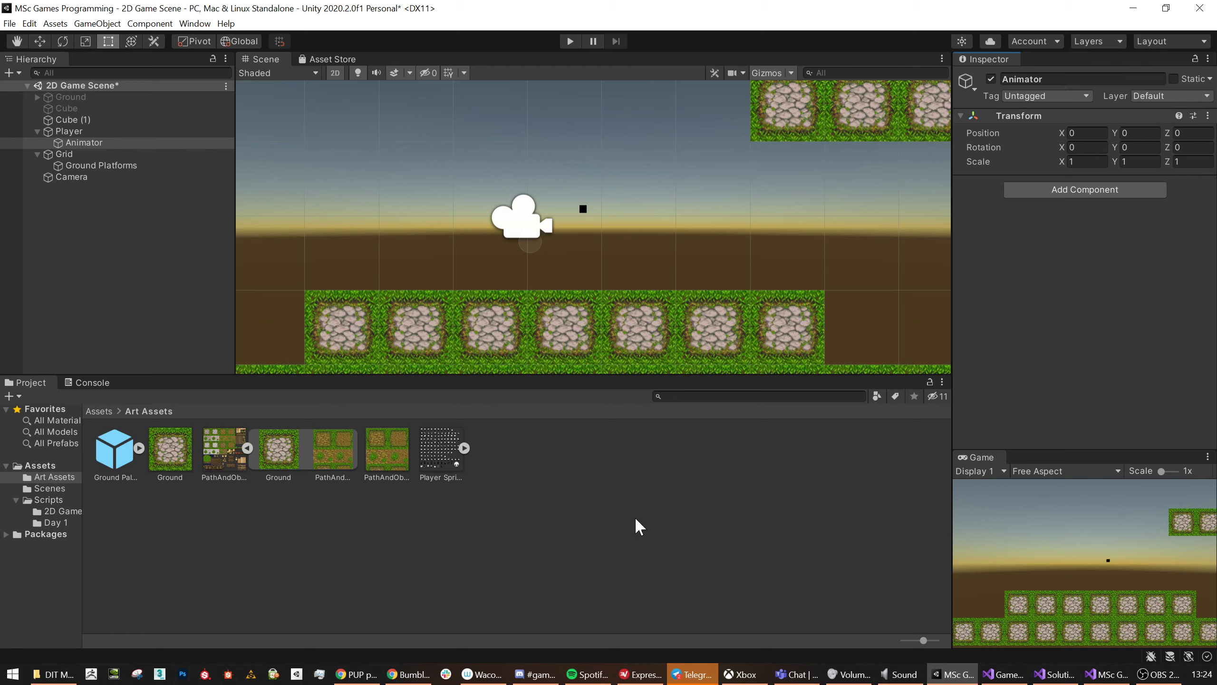
Expand the sliced Player Spritesheet and add its first frame, Player Spritesheet_0, to the scene as a child of Animator.
left_click(465, 449)
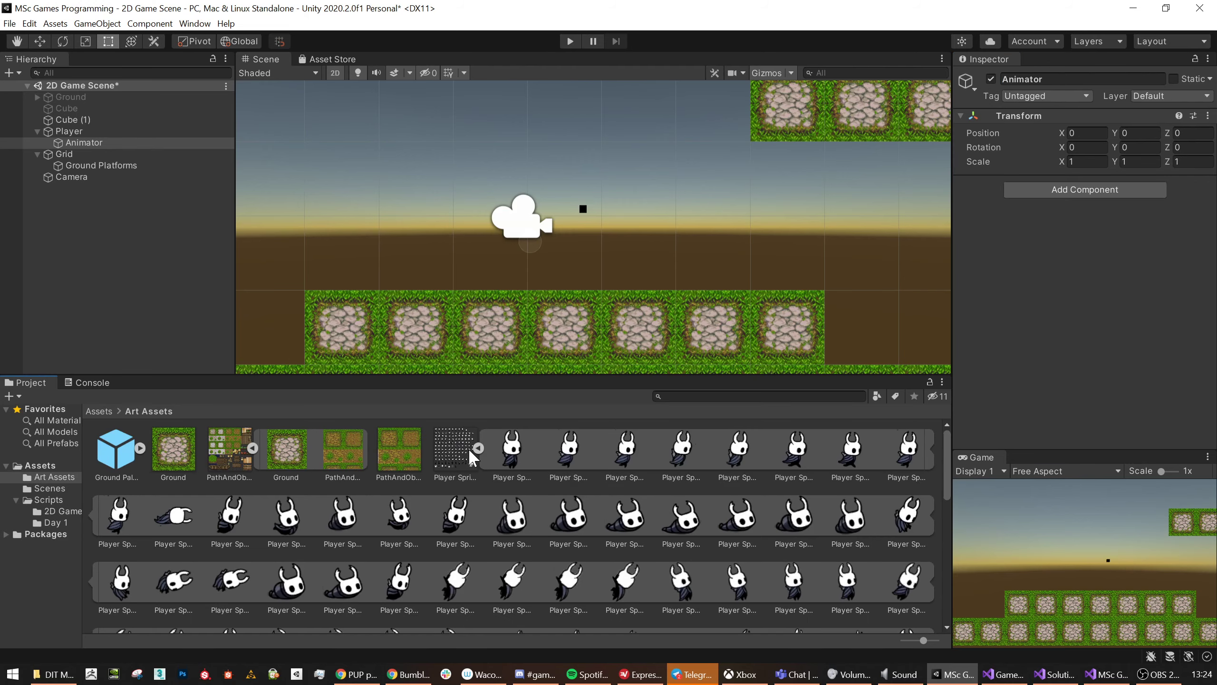
left_click_drag(515, 455, 91, 147)
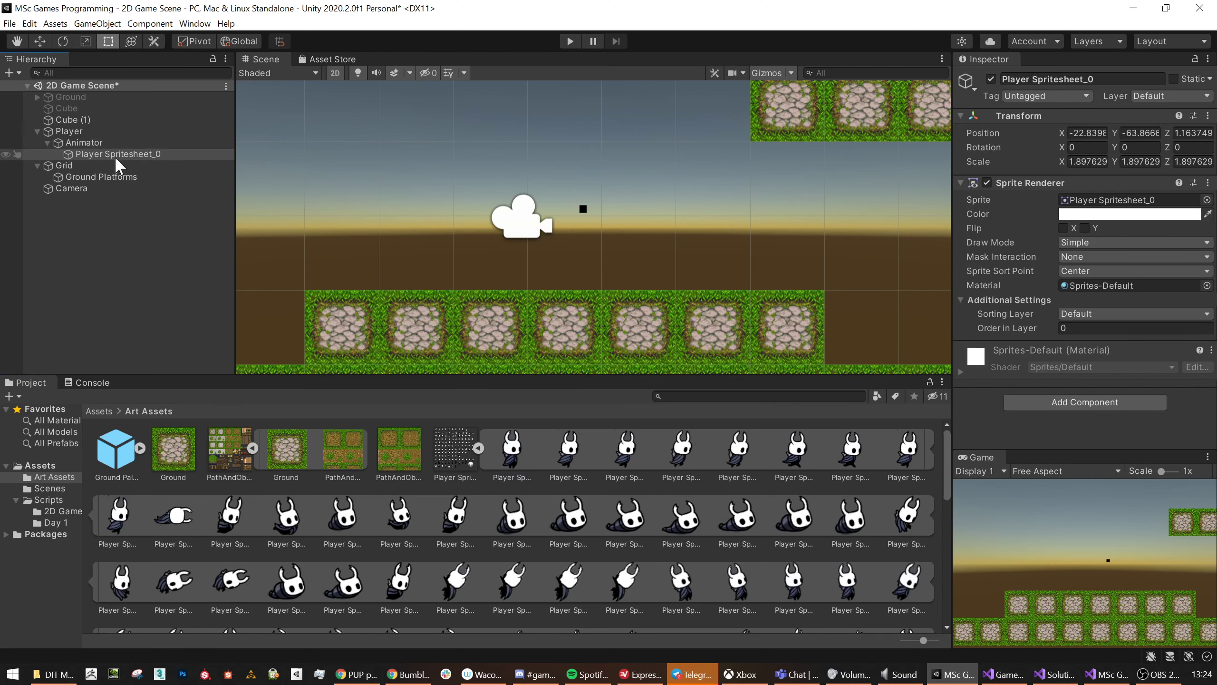
left_click(117, 155)
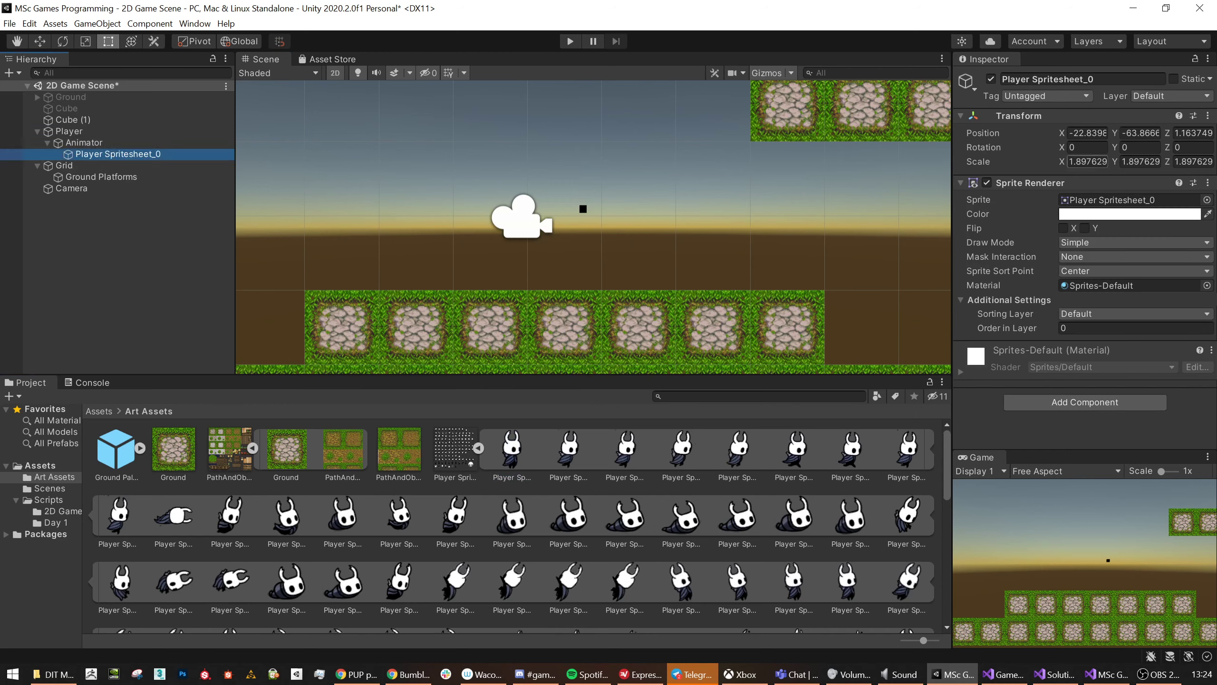
Set the Player Spritesheet_0 object's position to X 0, Y 0, Z 0.
left_click(1086, 133)
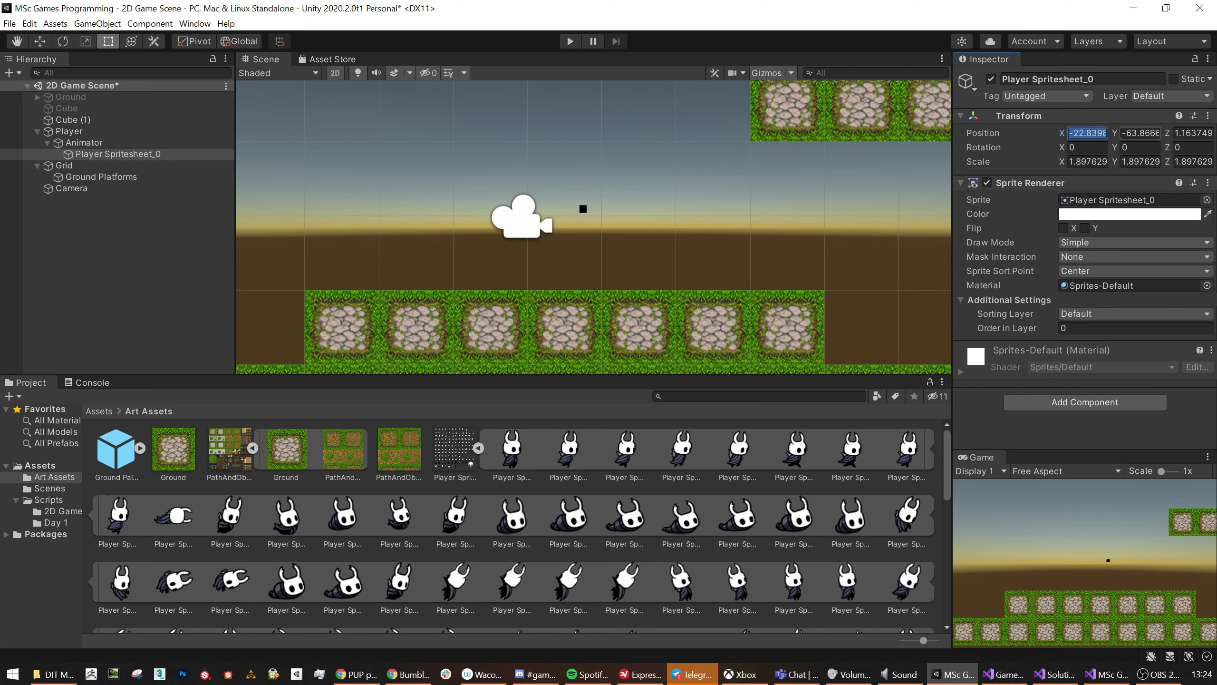
type("0")
key("Tab")
type("0")
key("Tab")
type("0")
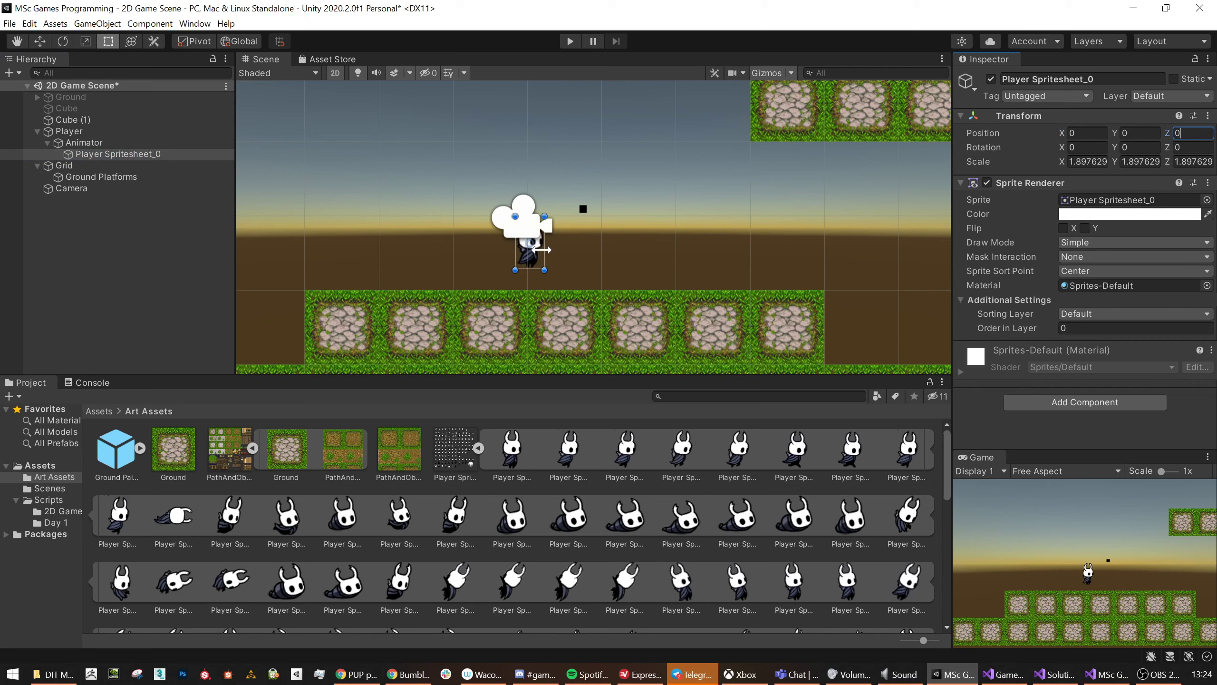
Select the Player and compare its capsule collider with the size and position of the new sprite.
scroll(671, 242, "up", 5)
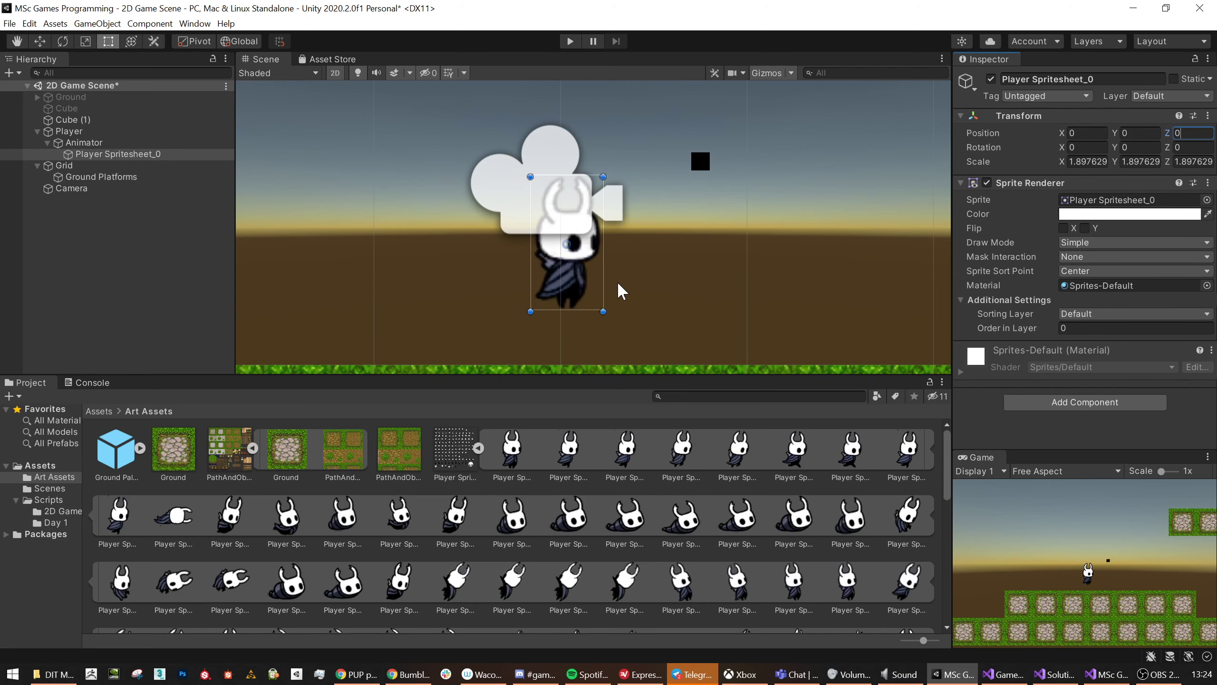
middle_click_drag(636, 277, 576, 269)
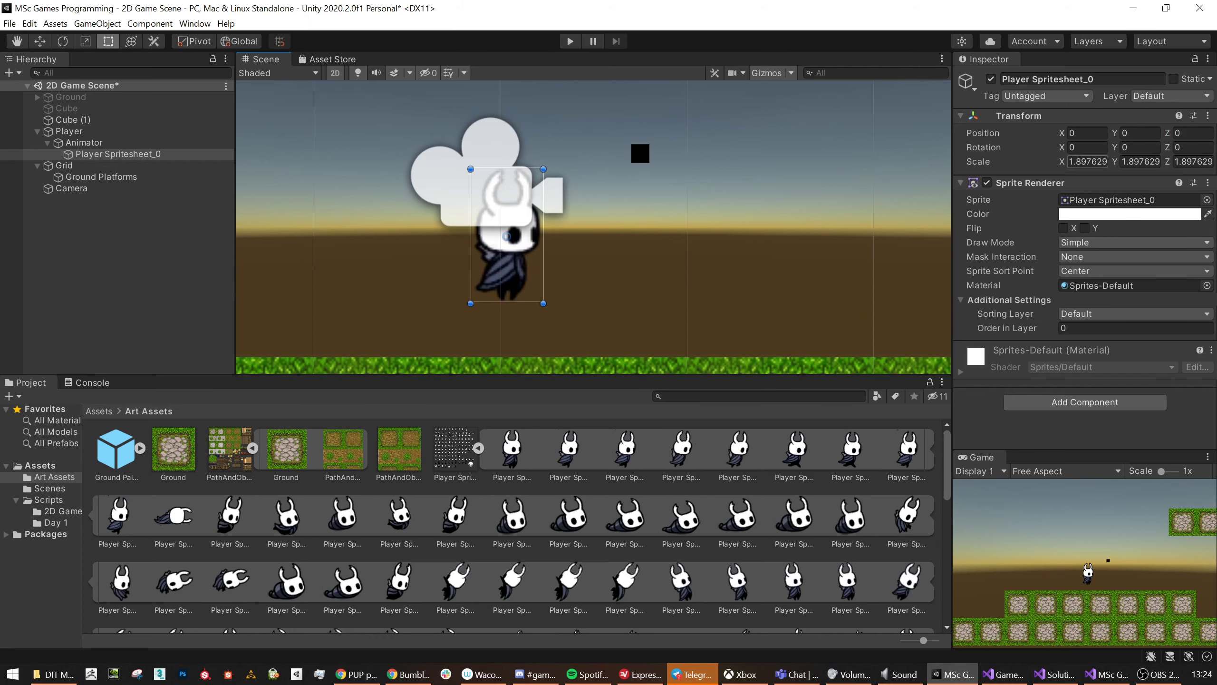
left_click(85, 131)
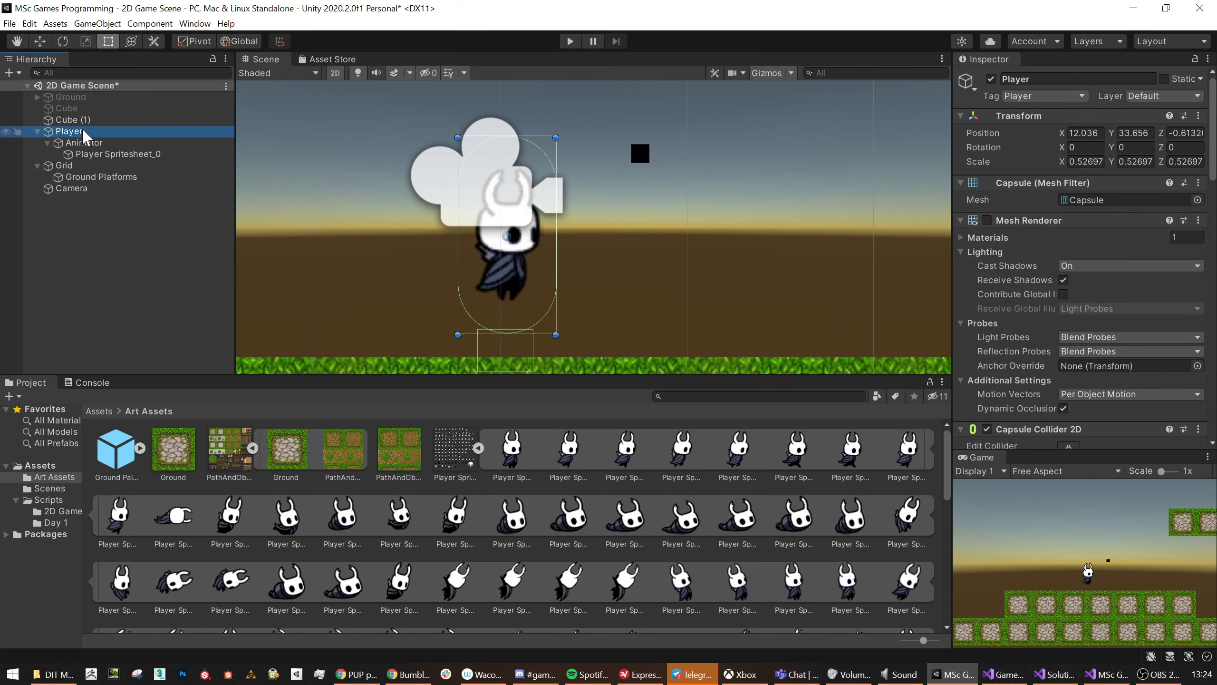
Scale the Animator object uniformly to about 1.29 to enlarge the player sprite.
left_click(88, 154)
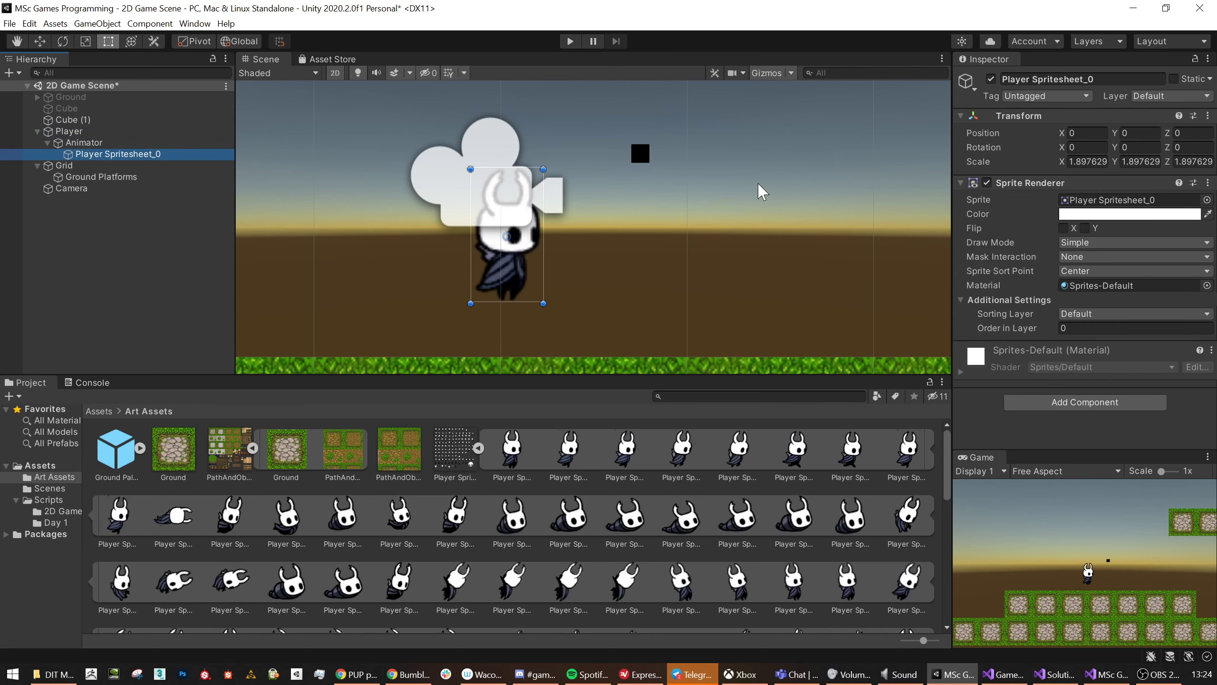
left_click(94, 143)
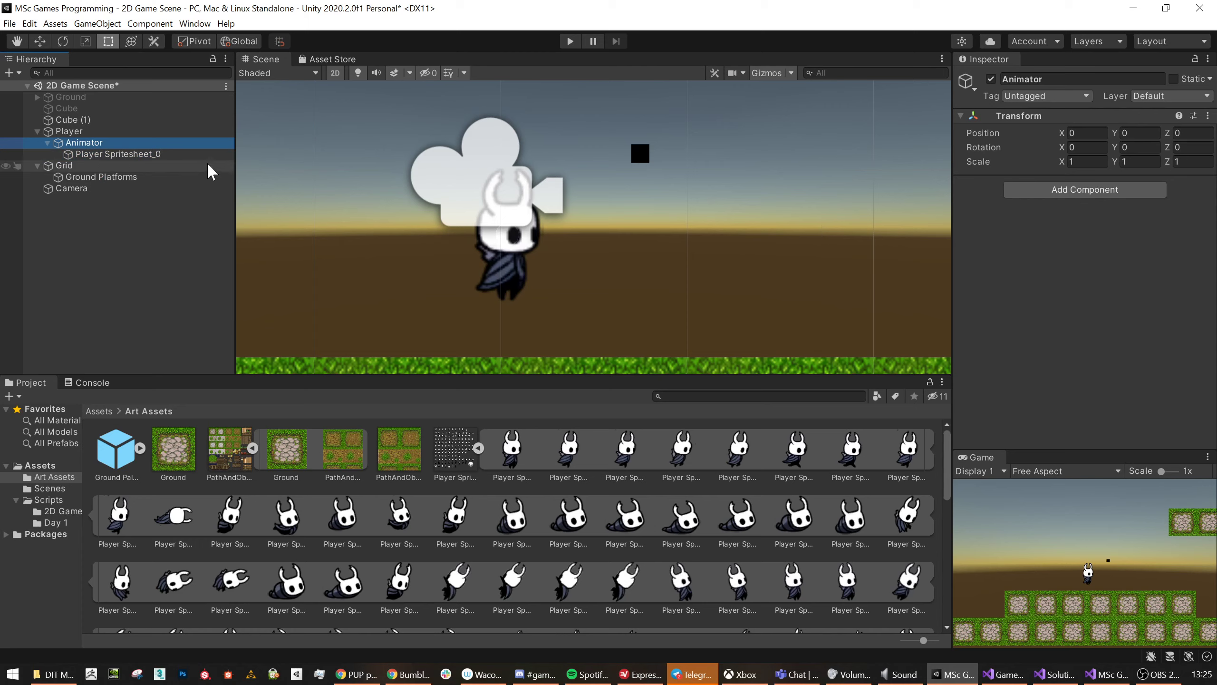
left_click(130, 42)
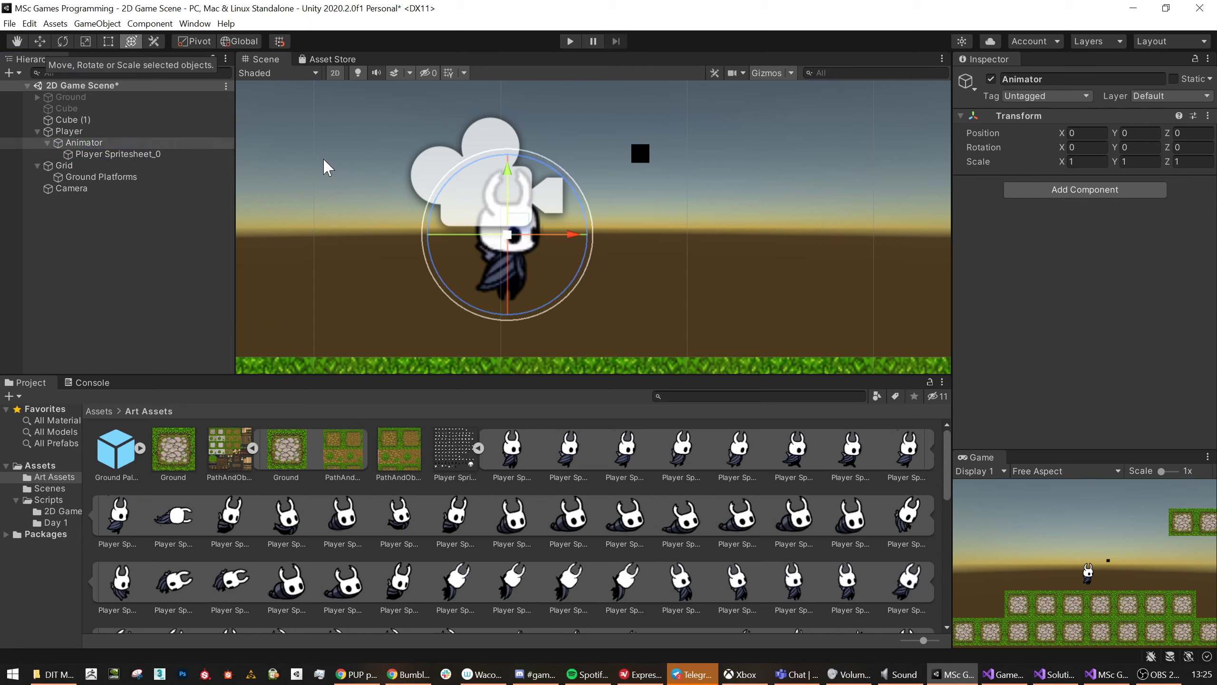
key("r")
left_click_drag(510, 233, 525, 222)
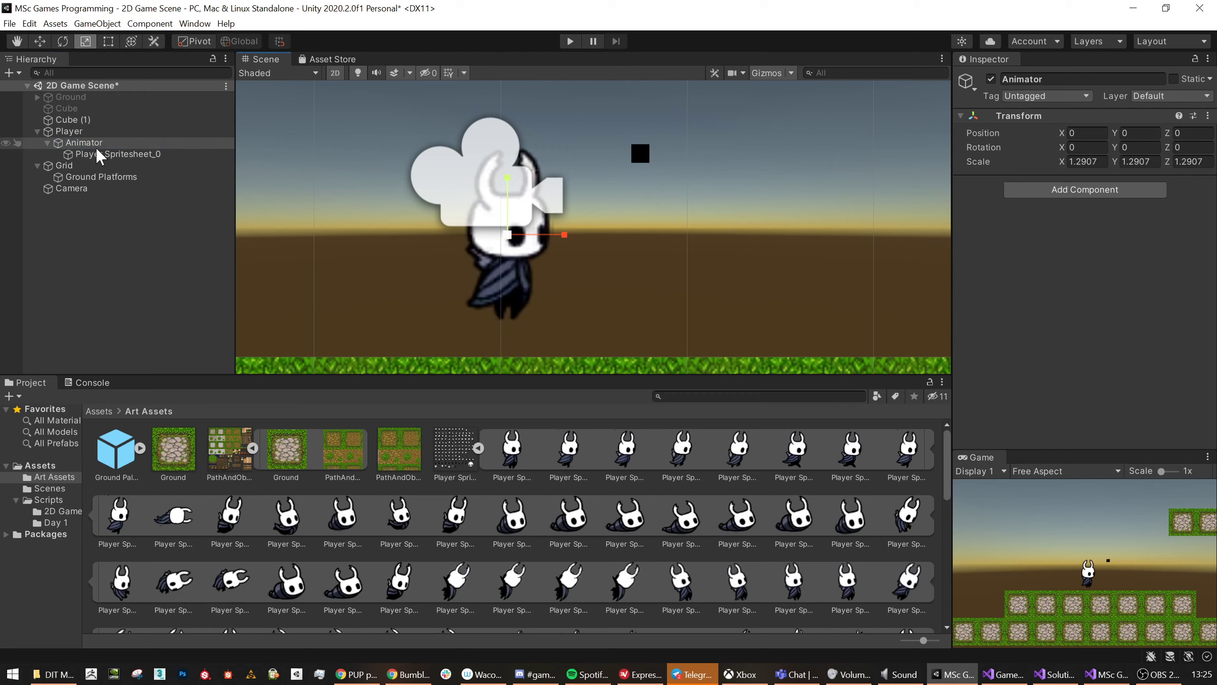
Move the Animator down to Y -0.102 so the sprite's feet meet the base of the Player's capsule collider.
left_click(79, 133)
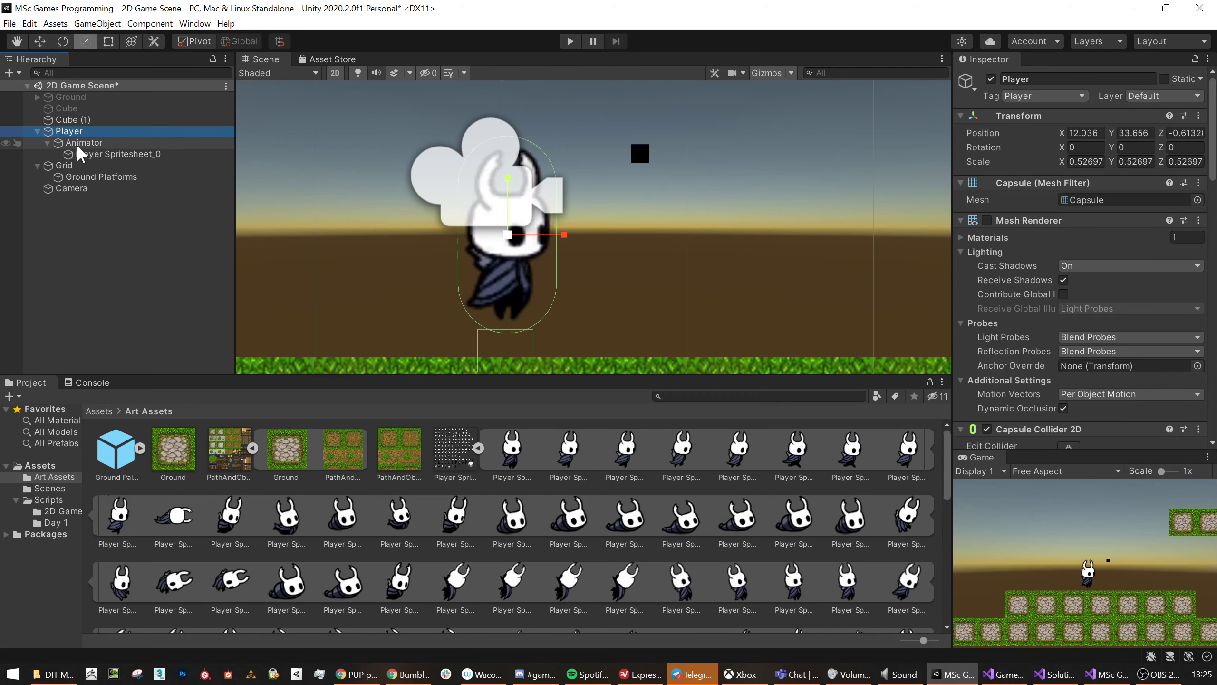
left_click(76, 143)
key("w")
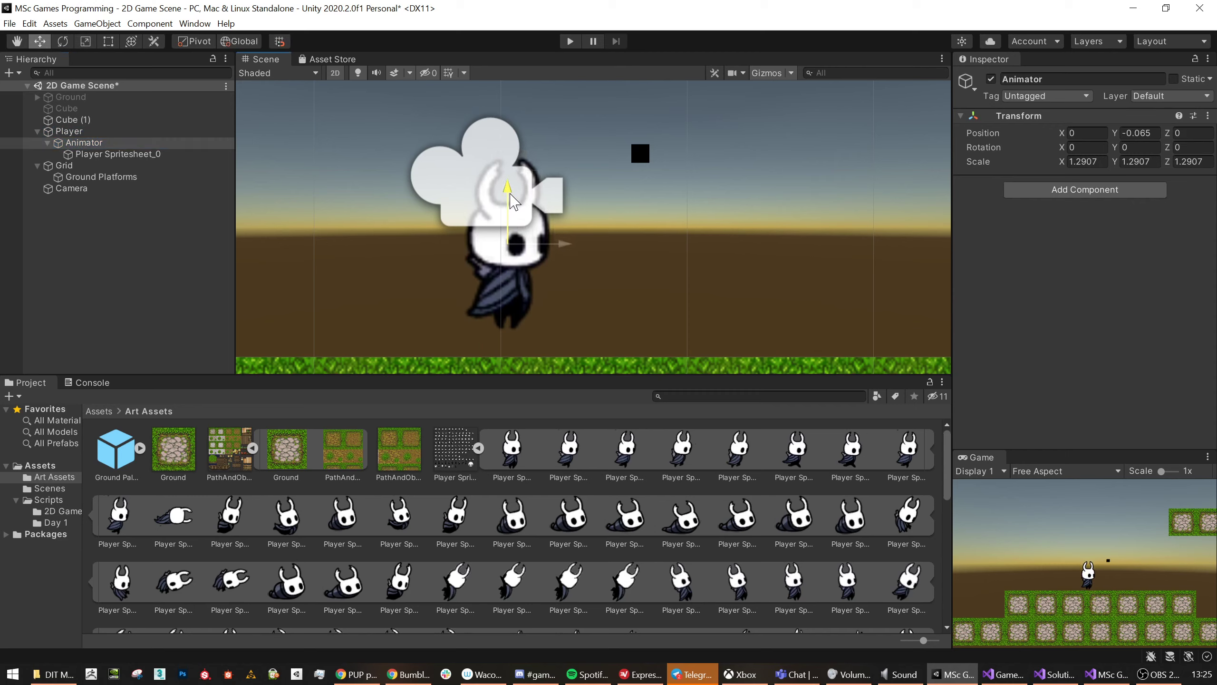
left_click(83, 130)
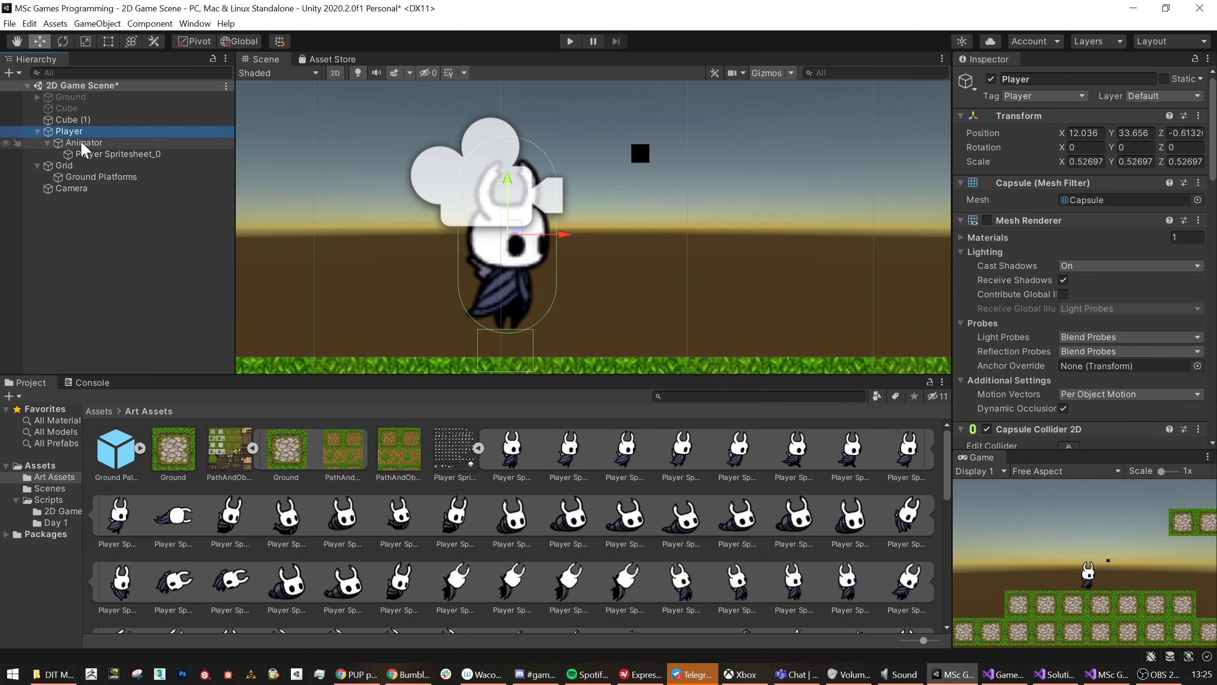
Scale the Animator uniformly to about 1.327 and check the sprite against the Player's capsule collider.
left_click(82, 143)
key("r")
left_click_drag(512, 241, 510, 246)
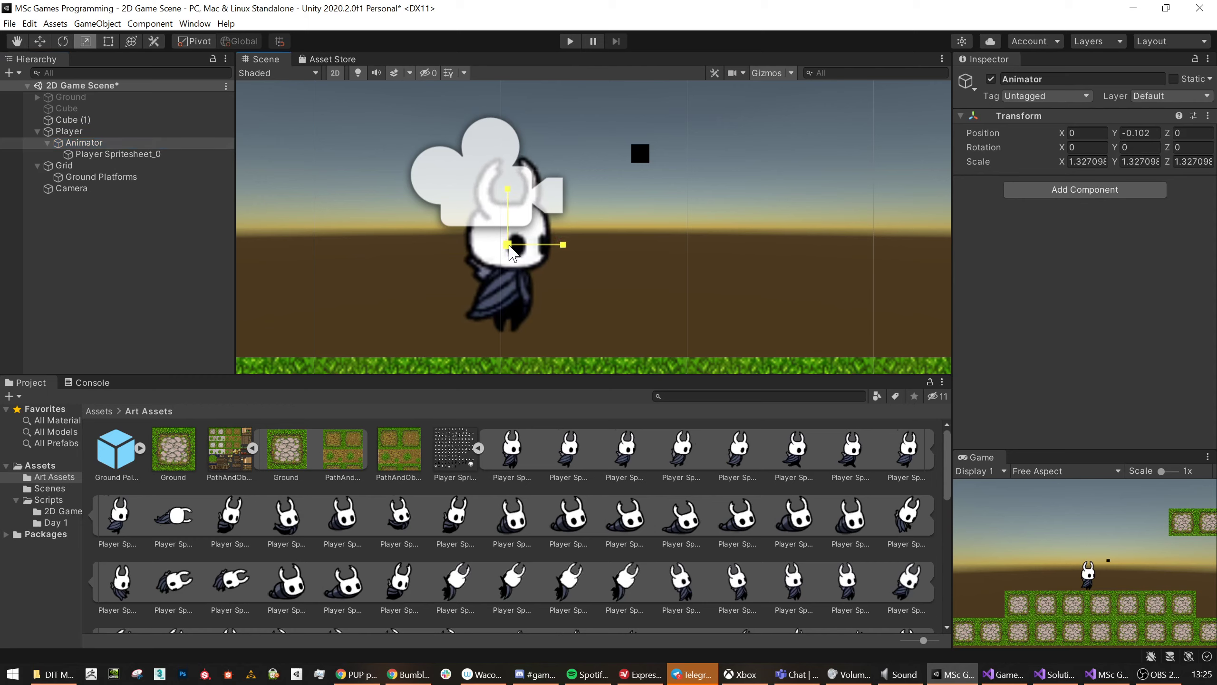
left_click(448, 242)
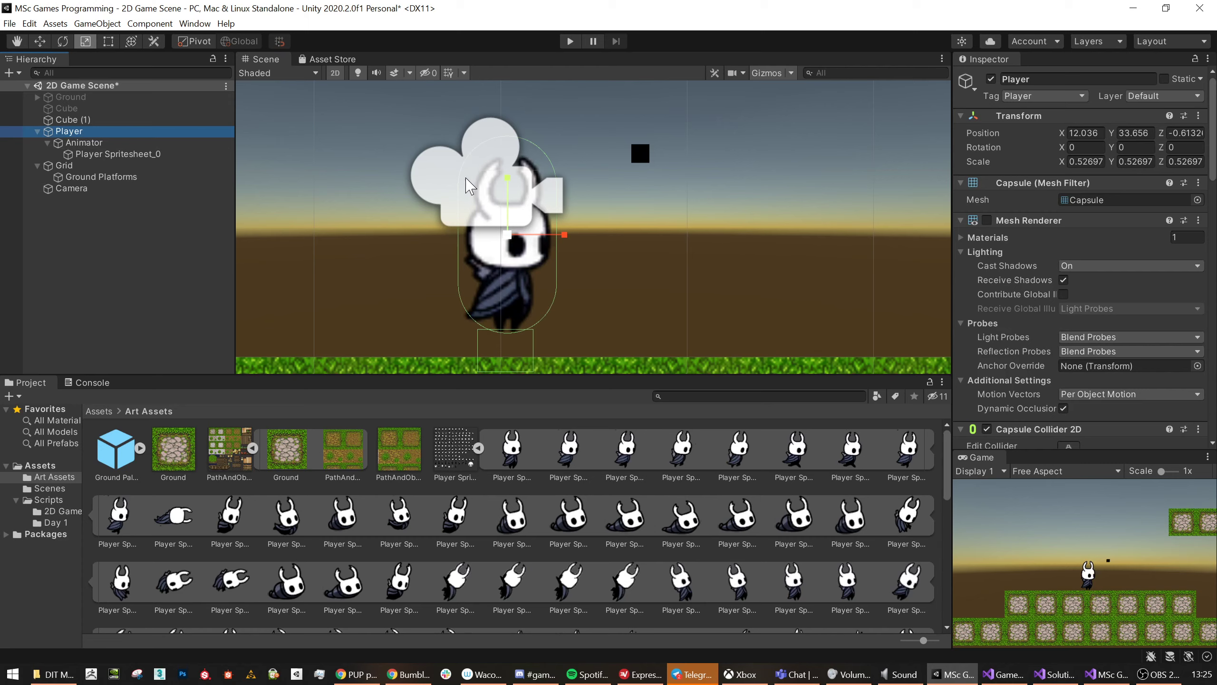
scroll(556, 271, "down", 1)
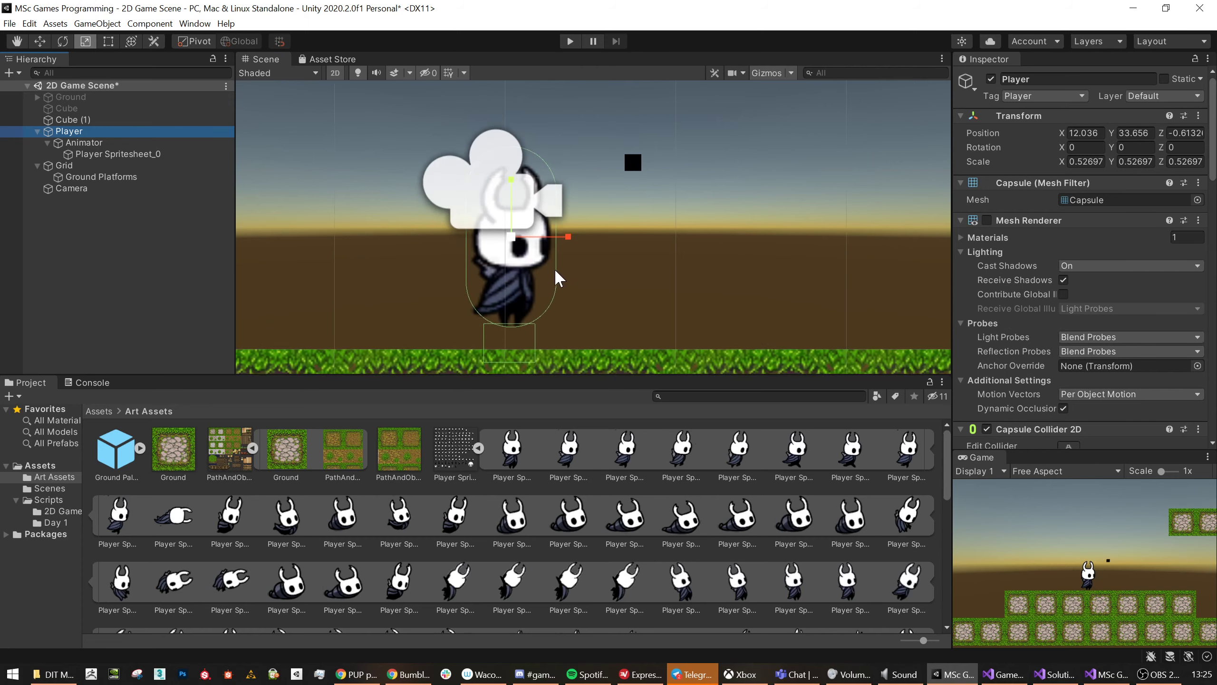
scroll(556, 272, "down", 1)
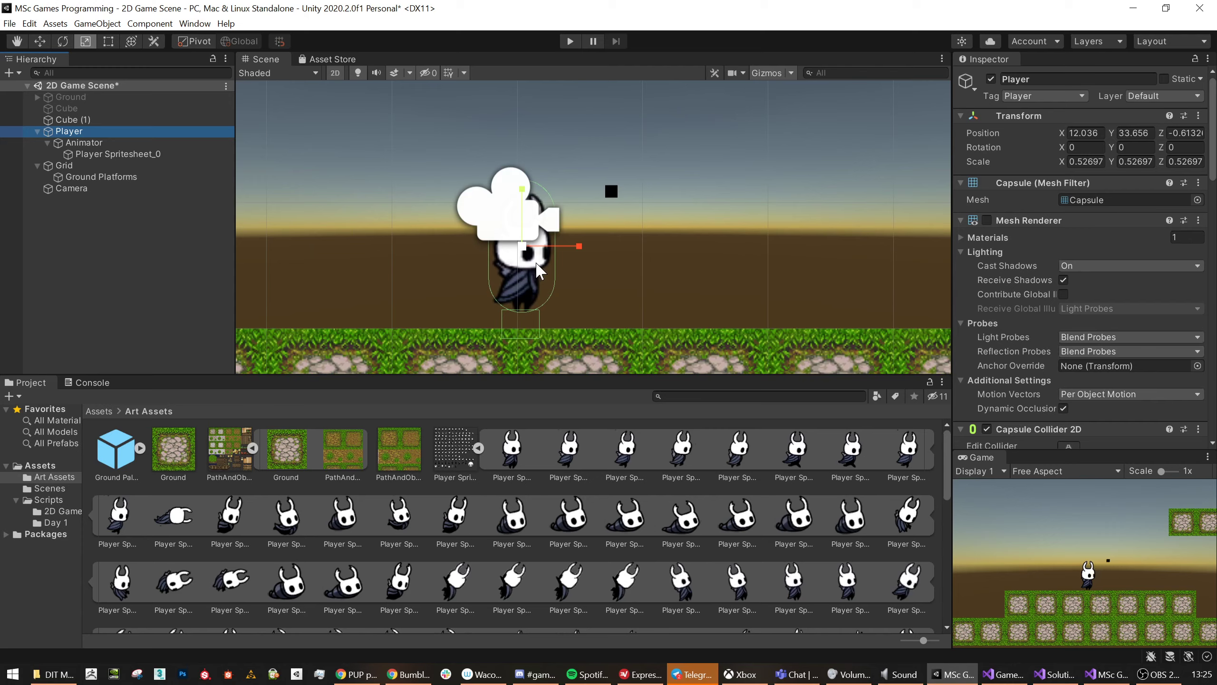
Play the scene and test moving the character left and right along the platform.
left_click(569, 41)
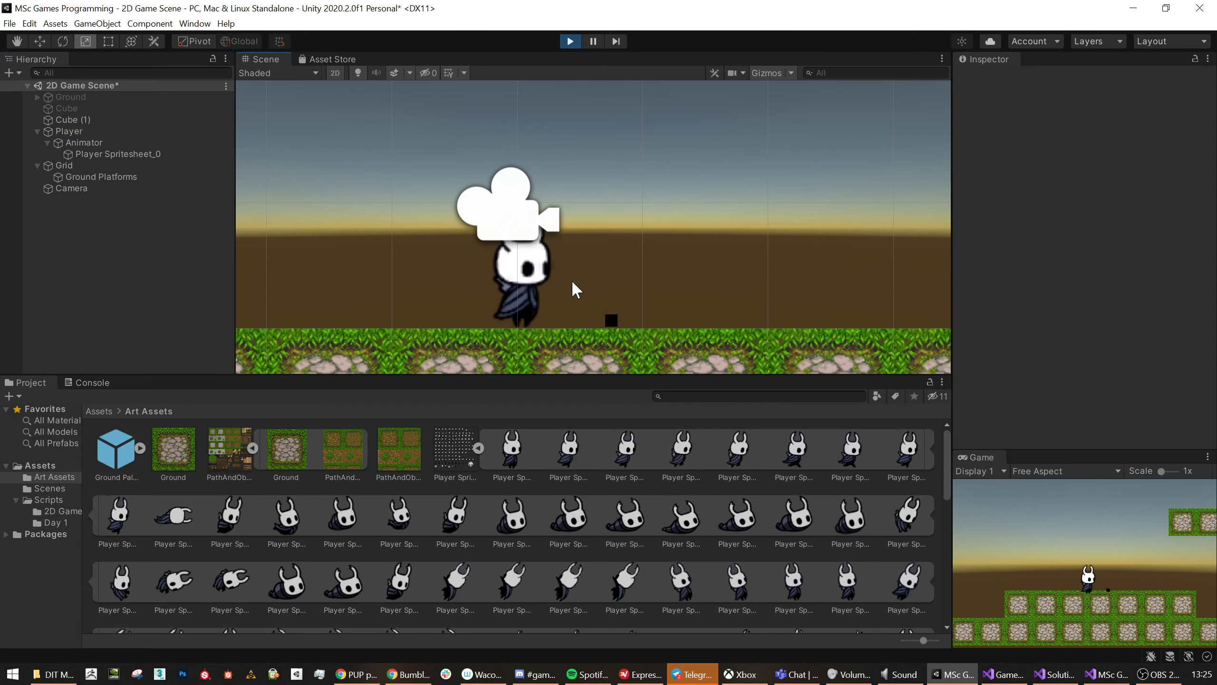
left_click(1081, 541)
key("d")
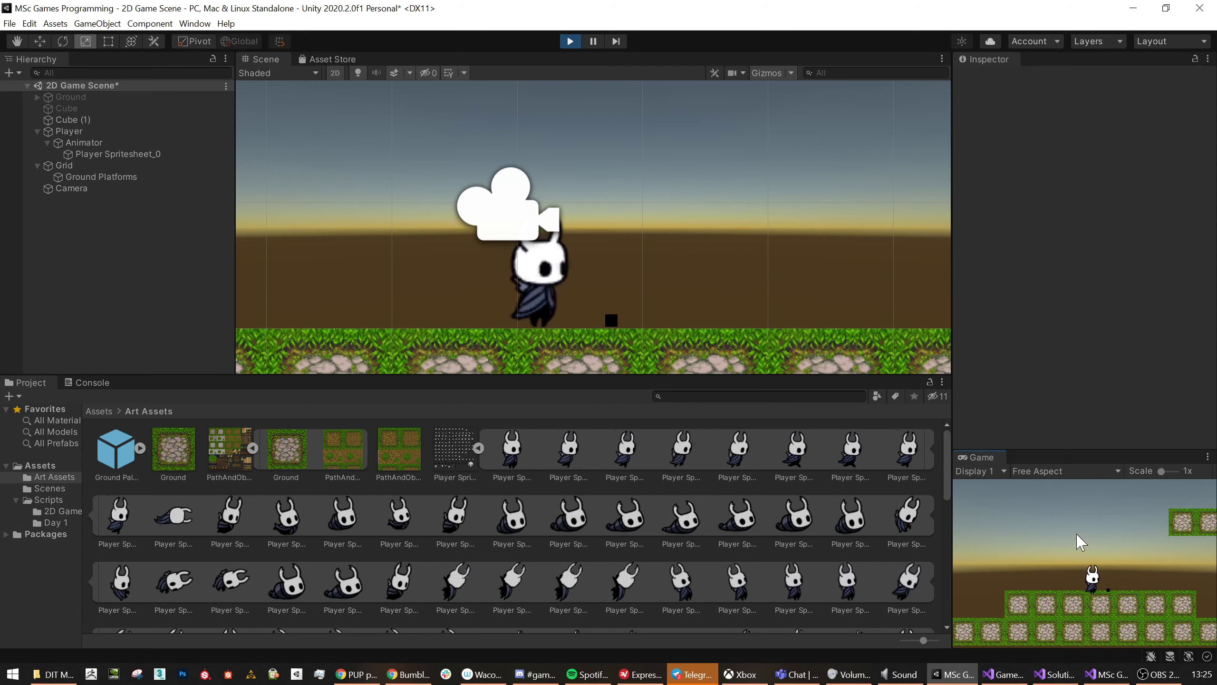
key("a")
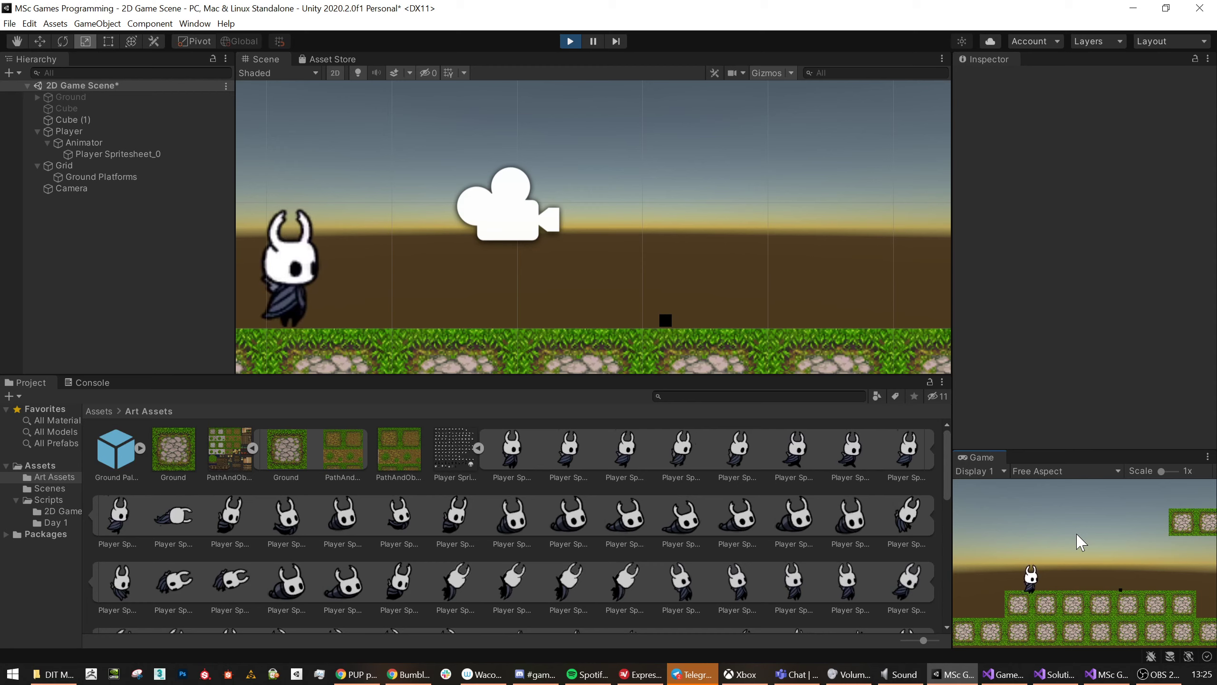
key("d")
key("a")
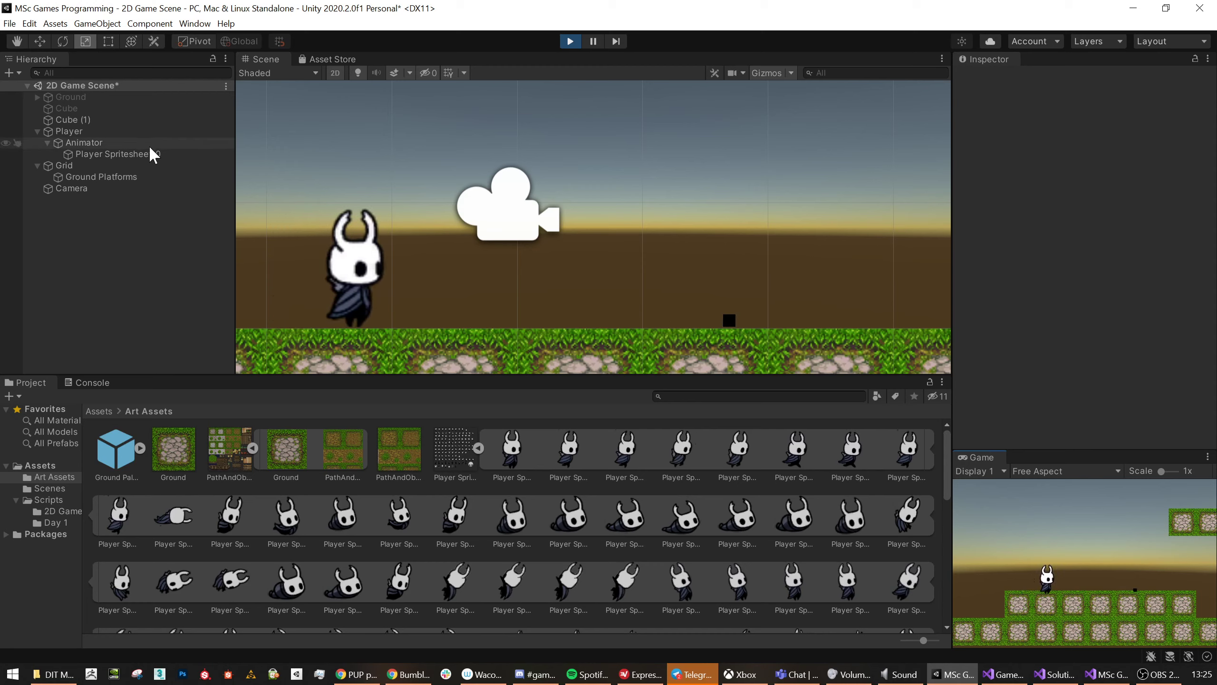
Test flipping the character by making the Animator's X scale negative, and restore it to the positive value.
left_click(77, 142)
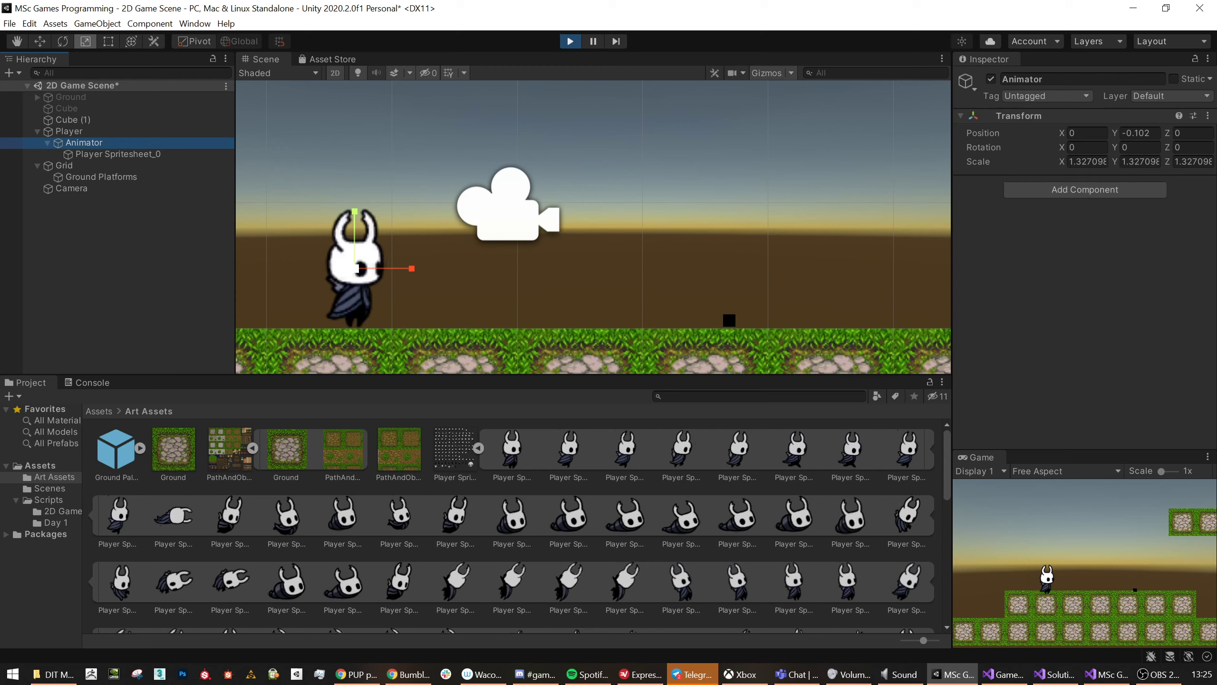
left_click(1073, 162)
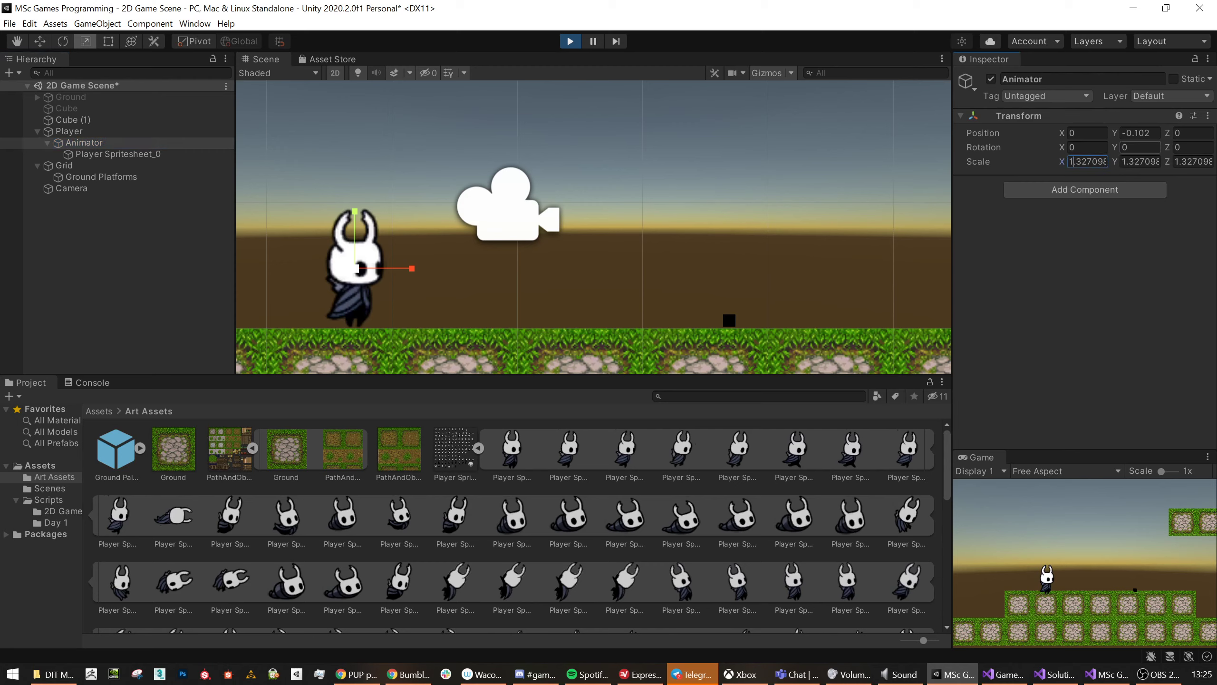
type("-")
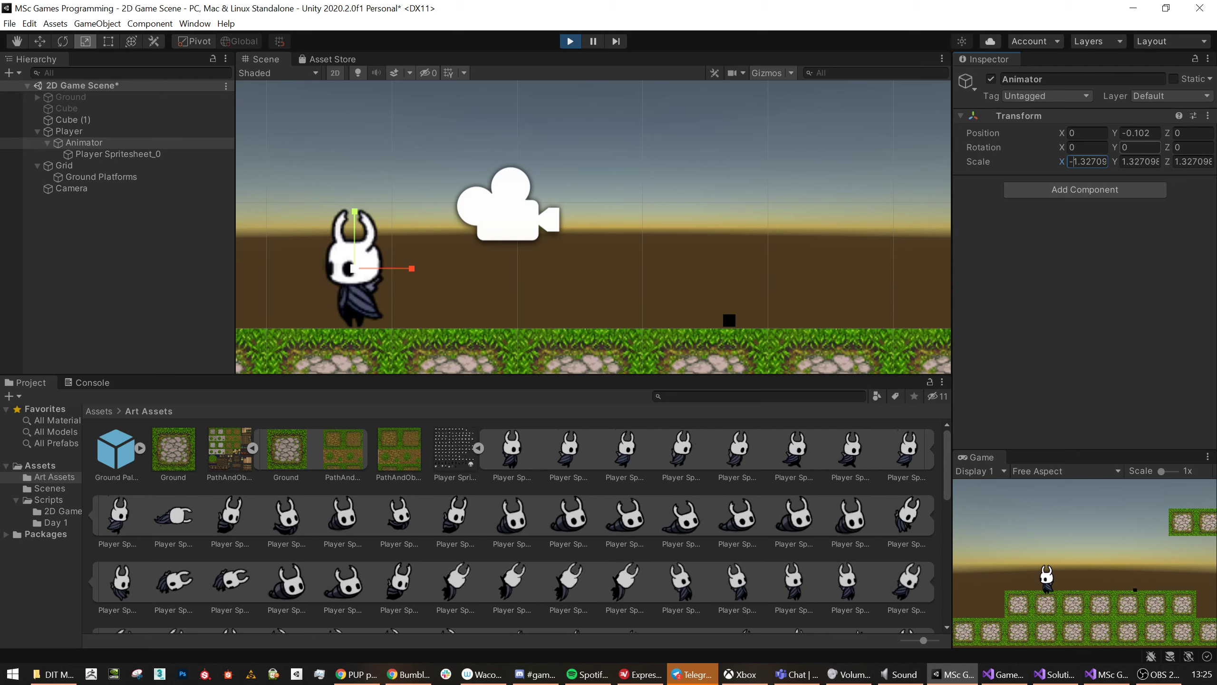
key("BackSpace")
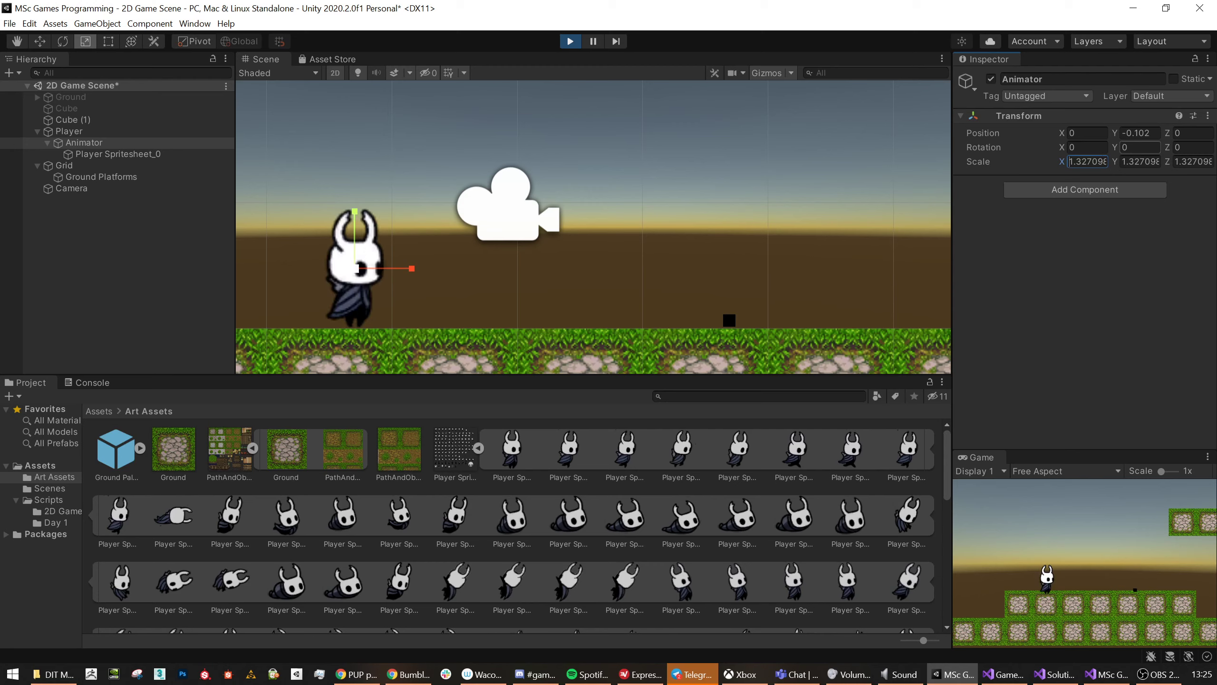
type("-")
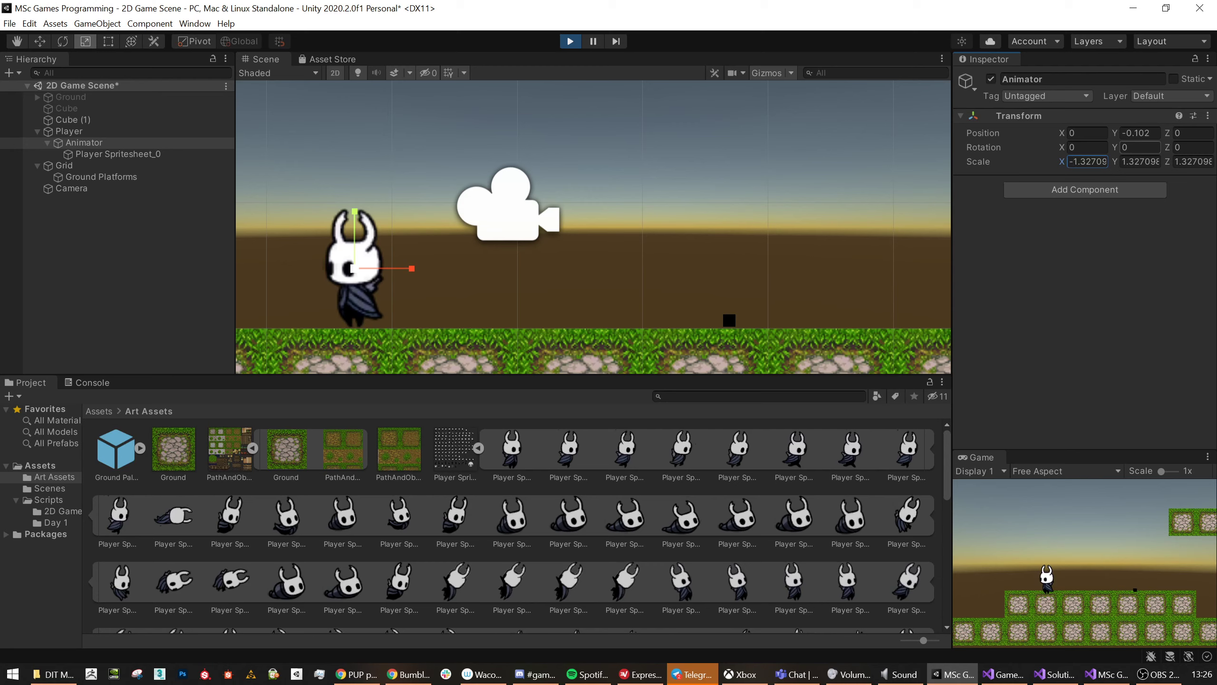
left_click(1084, 162)
key("Home")
key("Delete")
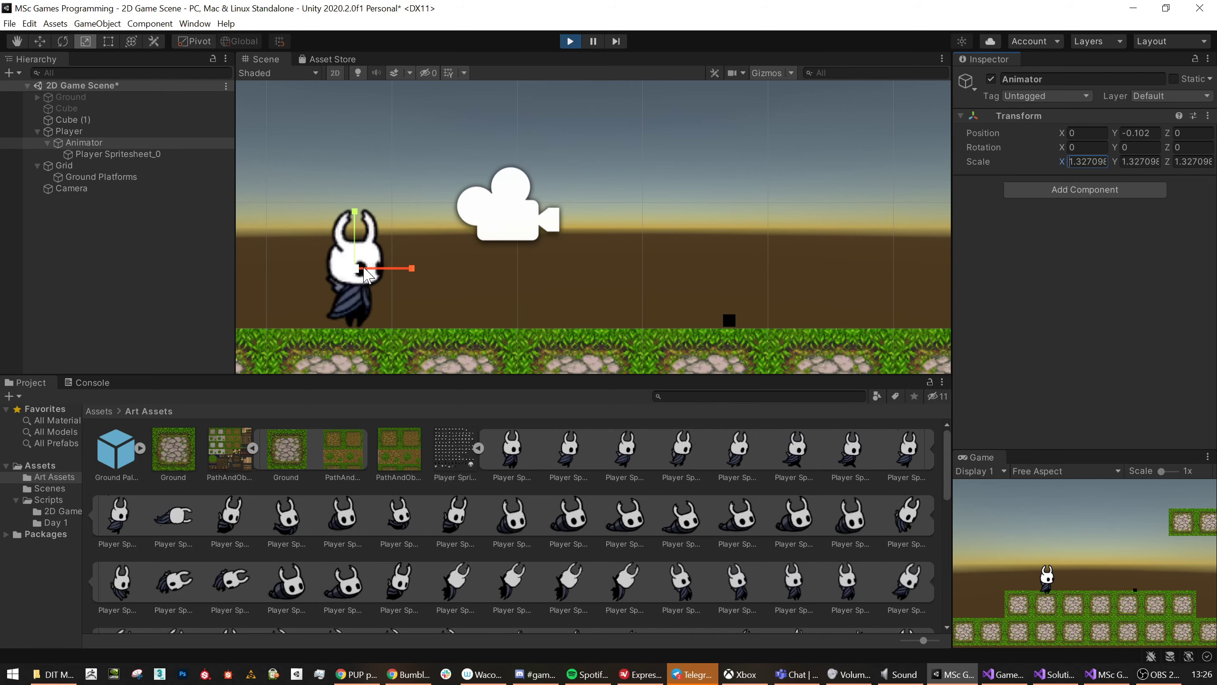
Collapse the Player Spritesheet's sliced frames and select the sheet to show its import settings.
left_click(478, 448)
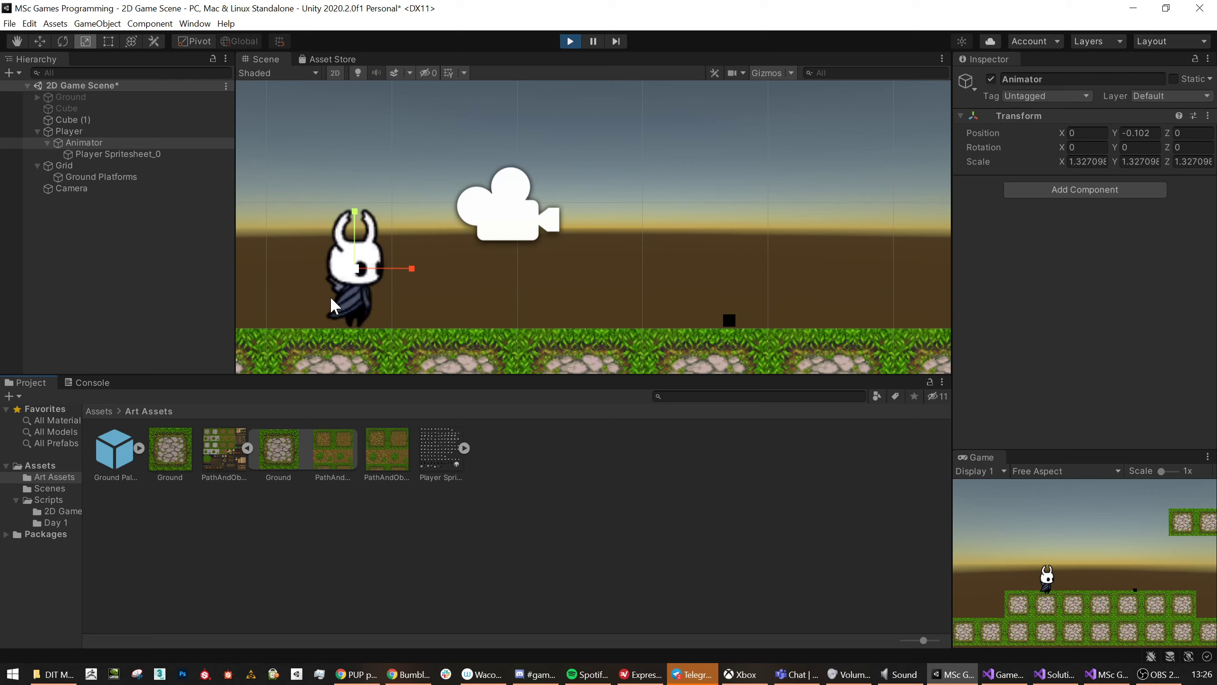
scroll(388, 282, "down", 2)
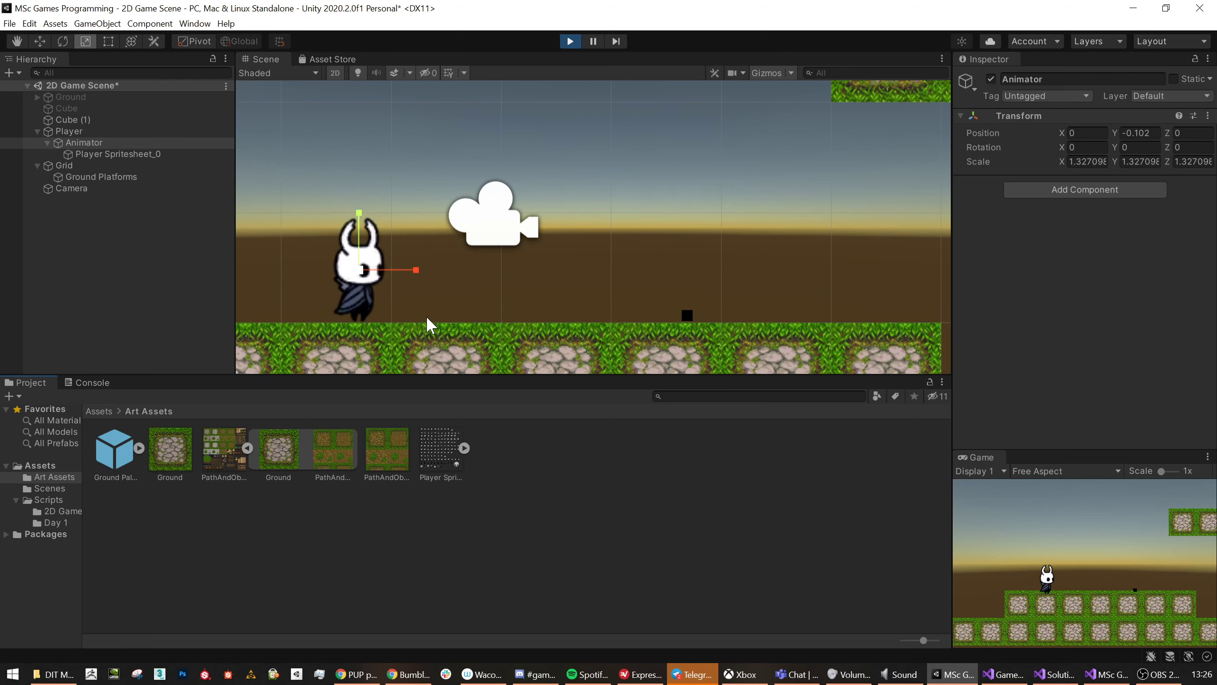
scroll(386, 268, "up", 3)
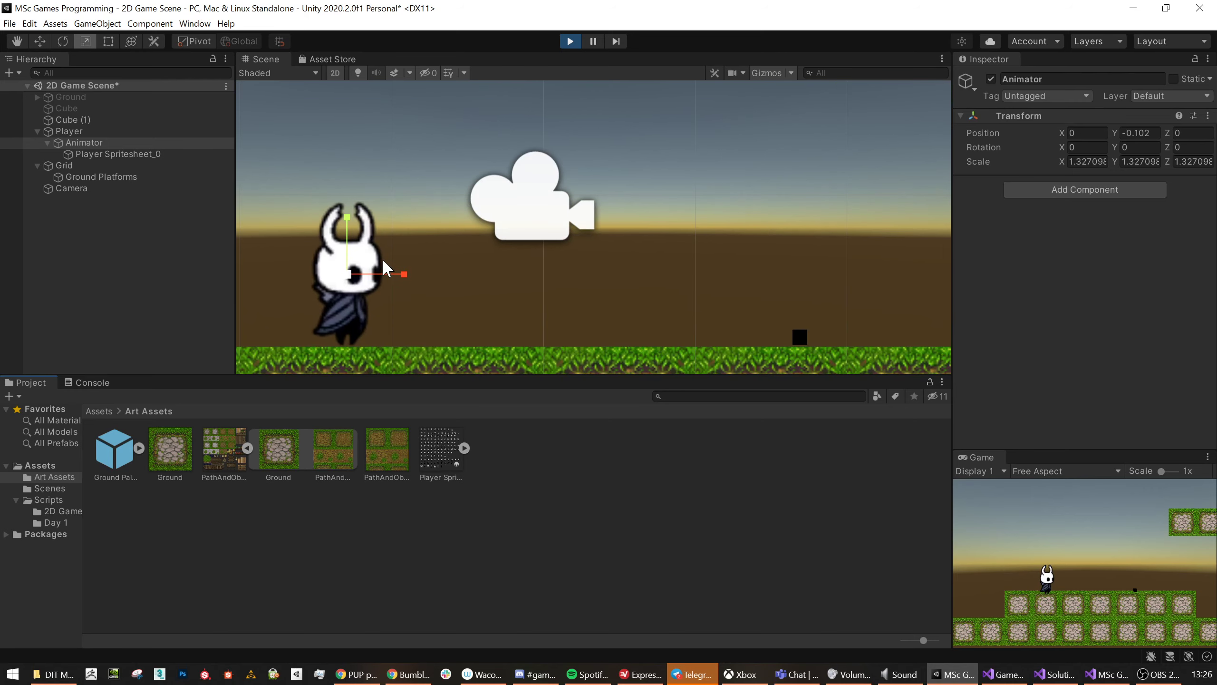
left_click(441, 453)
scroll(381, 276, "up", 2)
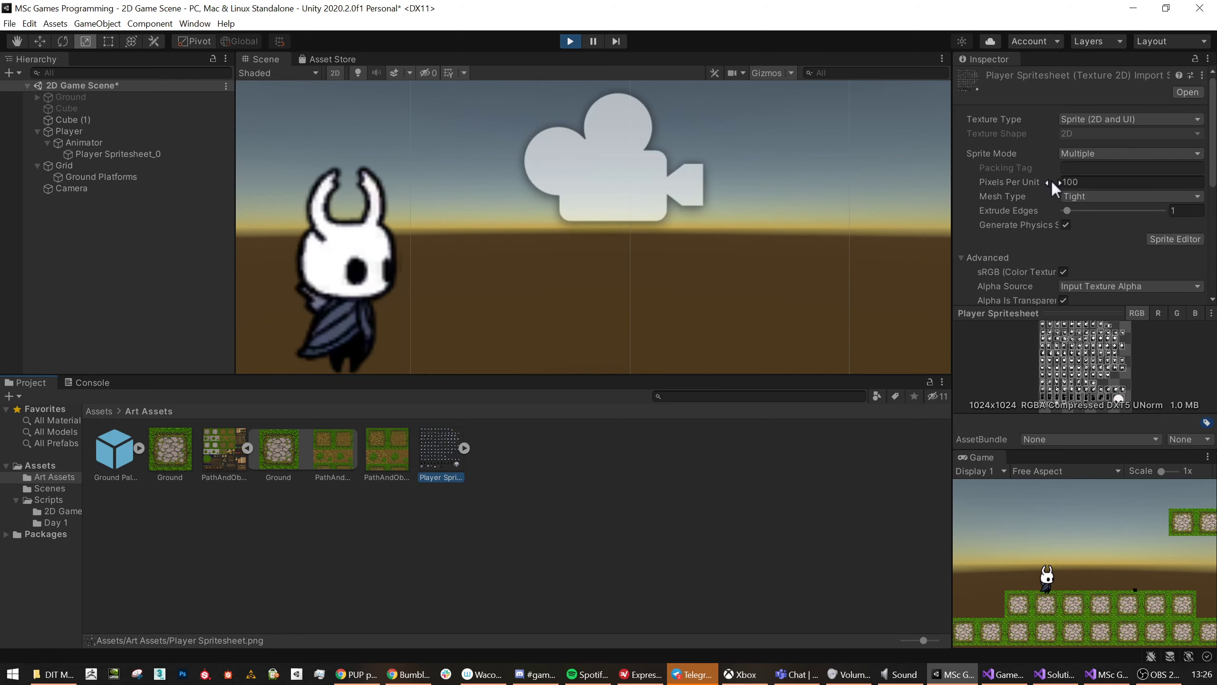
Try a Pixels Per Unit value of 10 in the Player Spritesheet's import settings.
scroll(1030, 163, "down", 5)
scroll(1079, 191, "up", 5)
left_click(1102, 182)
type("10")
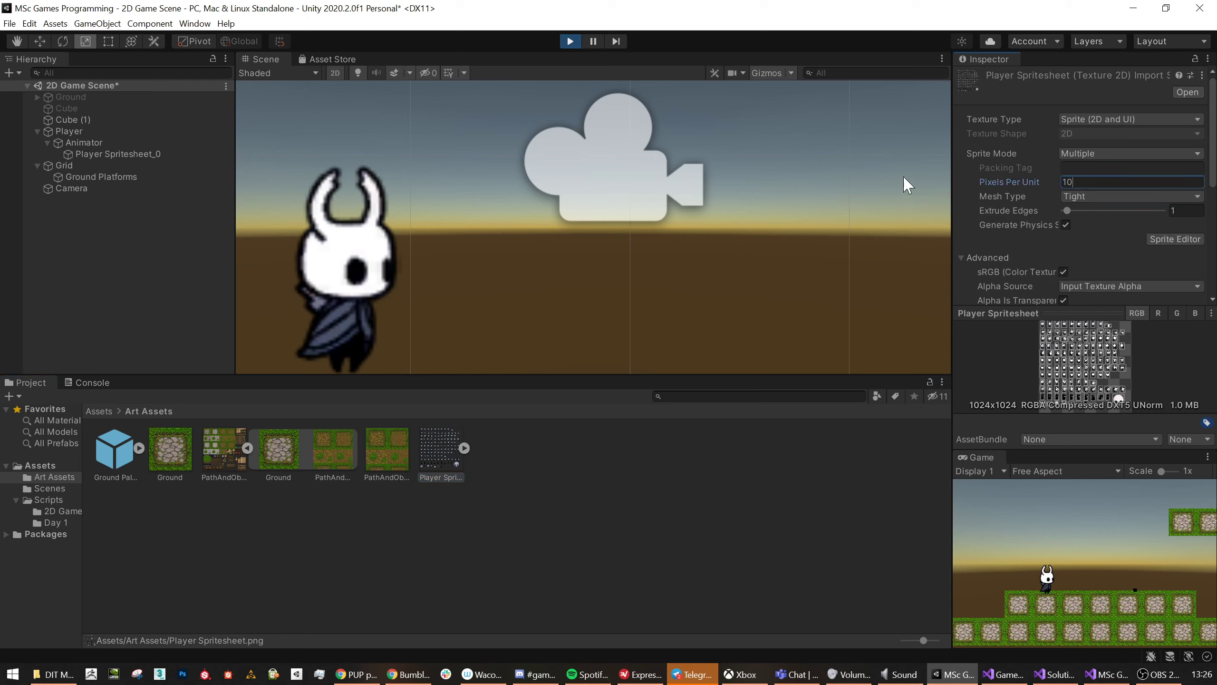
Set the Player Spritesheet's Filter Mode to Point (no filter), apply it, and check the sprite in the scene.
scroll(1121, 252, "down", 5)
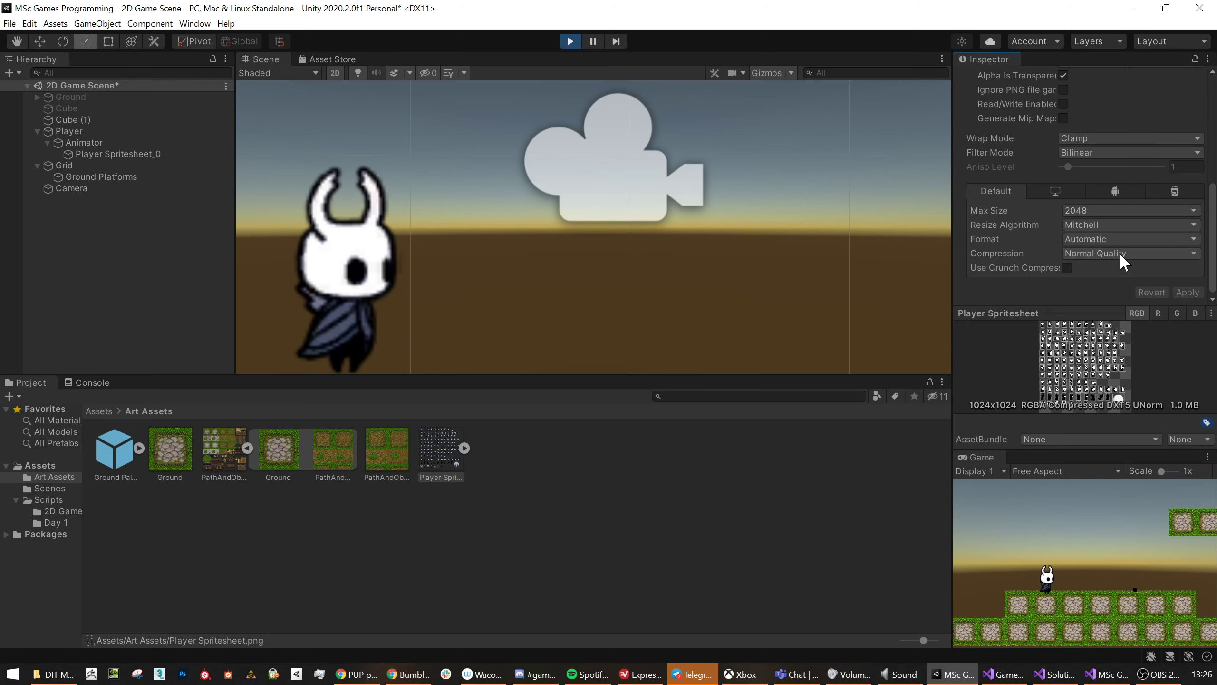
left_click(1091, 251)
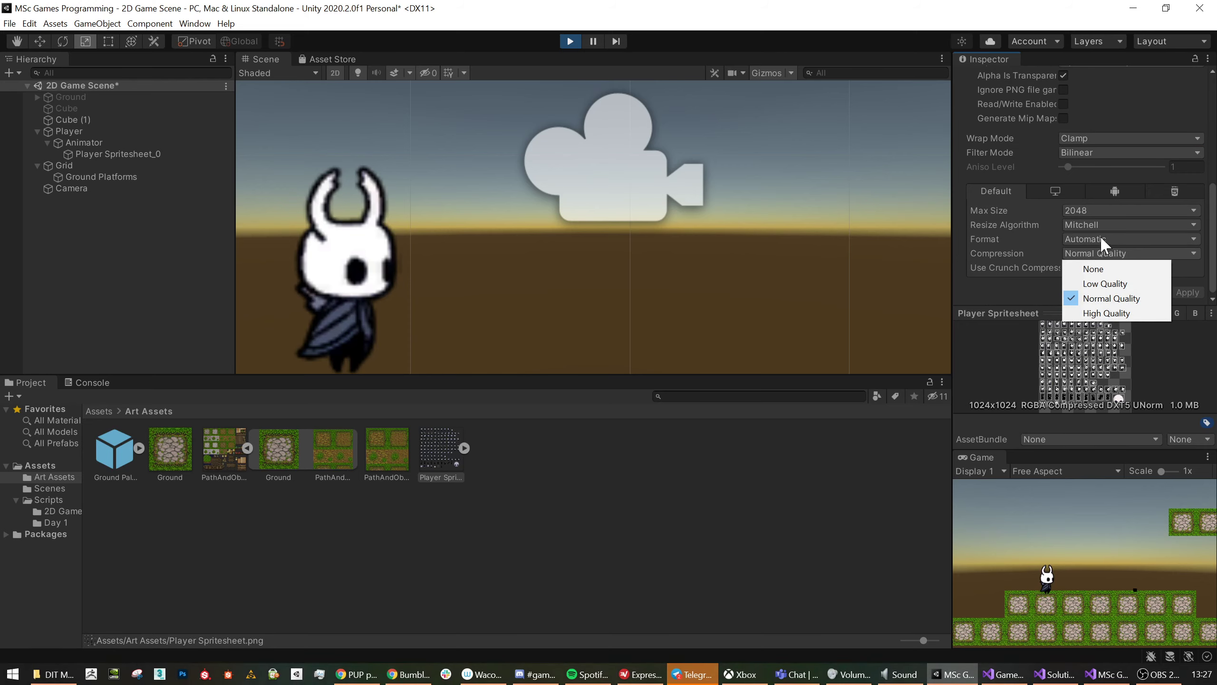
left_click(1101, 238)
left_click(1105, 227)
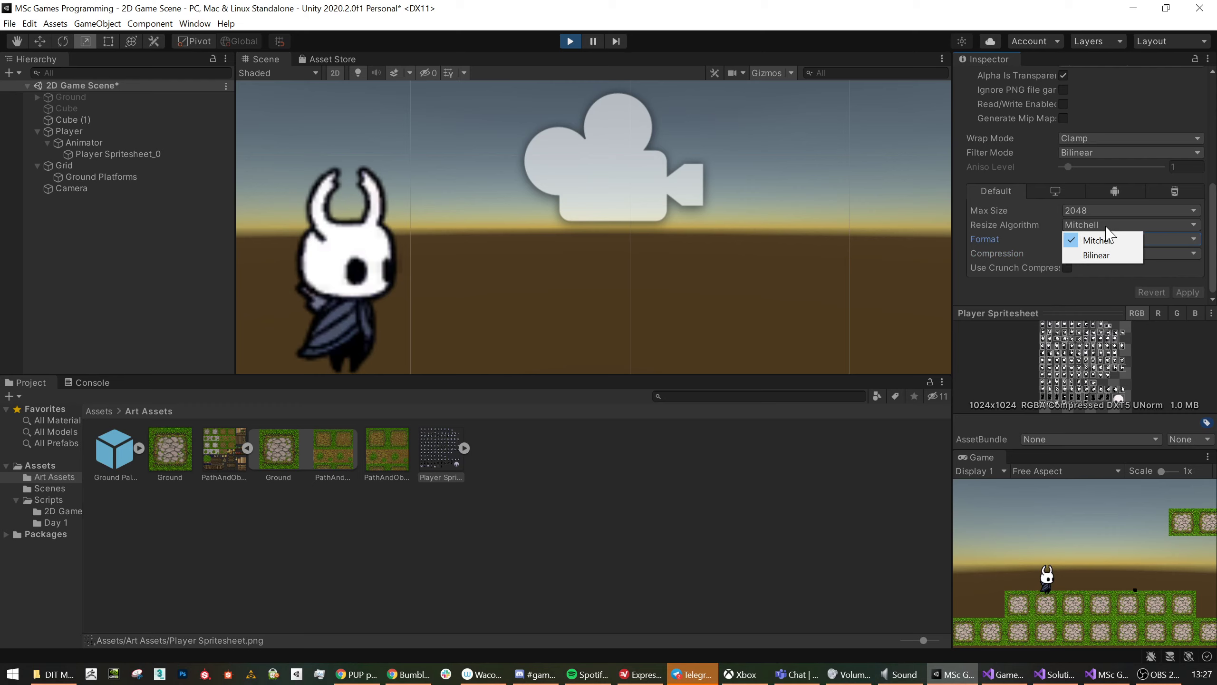
left_click(1110, 149)
left_click(1112, 169)
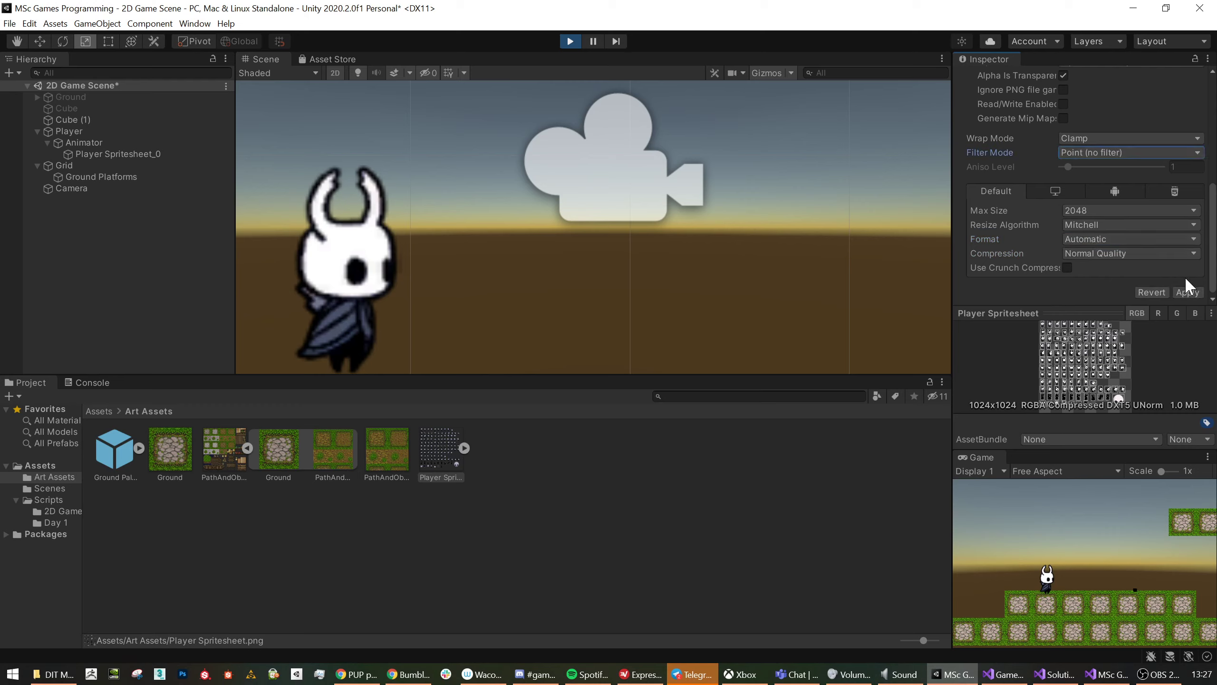
left_click(1184, 290)
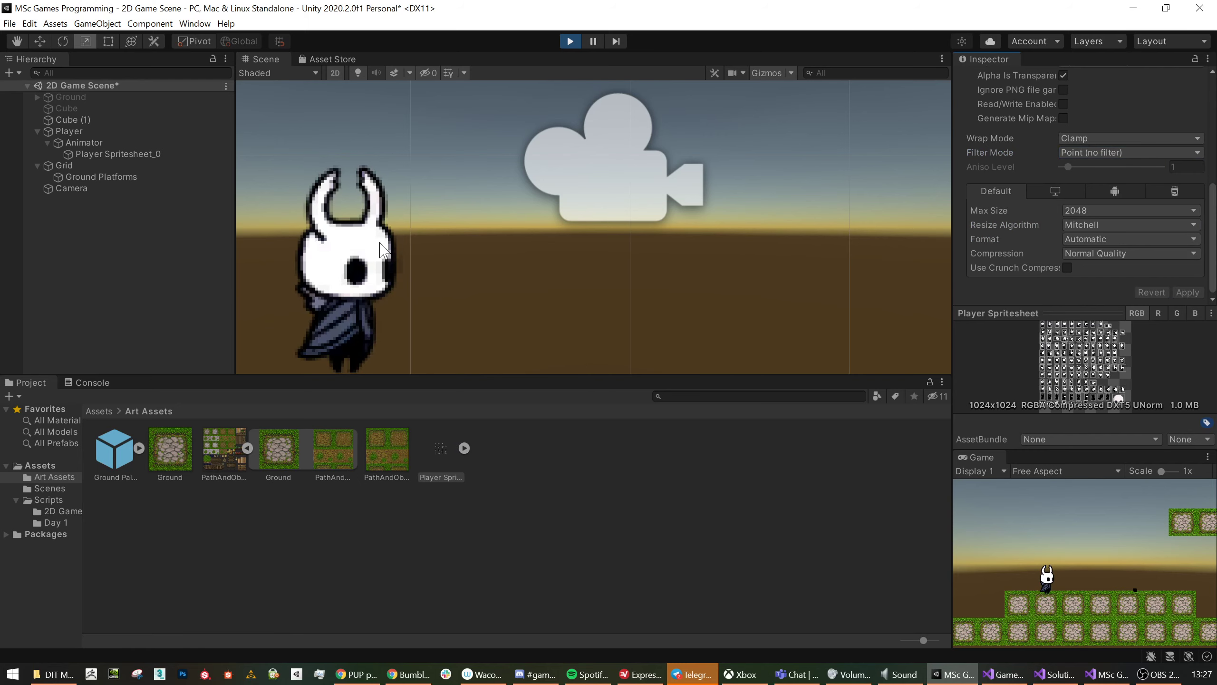
scroll(380, 249, "down", 2)
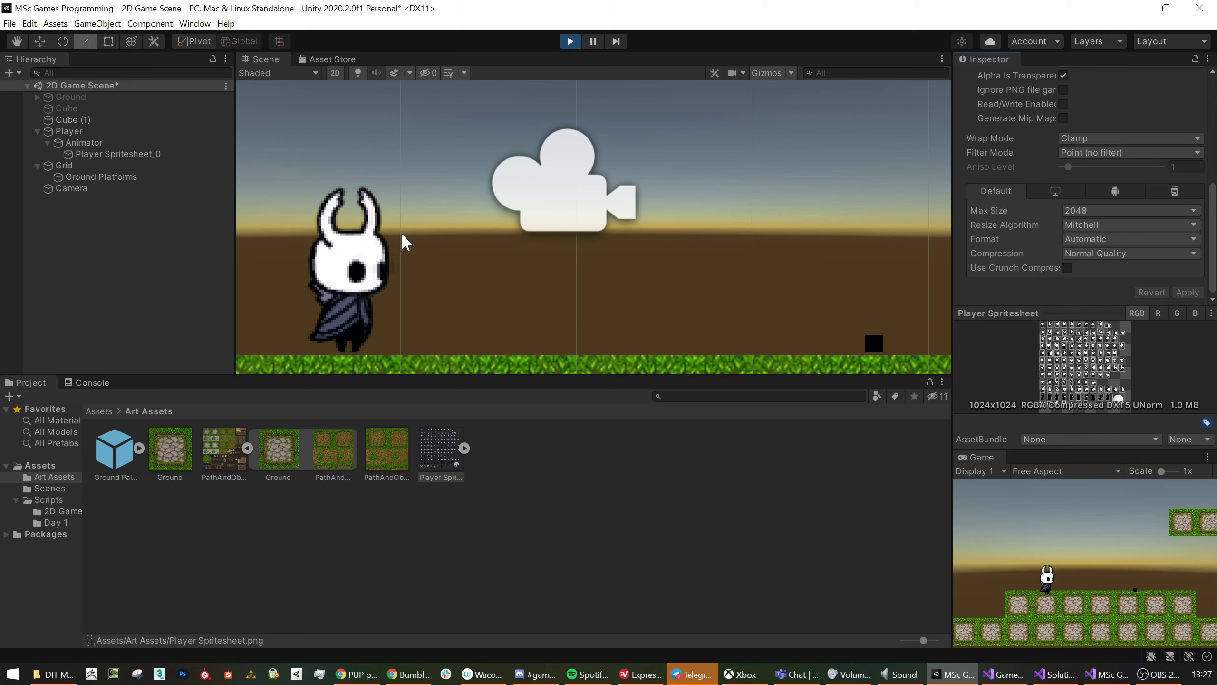
scroll(412, 288, "down", 4)
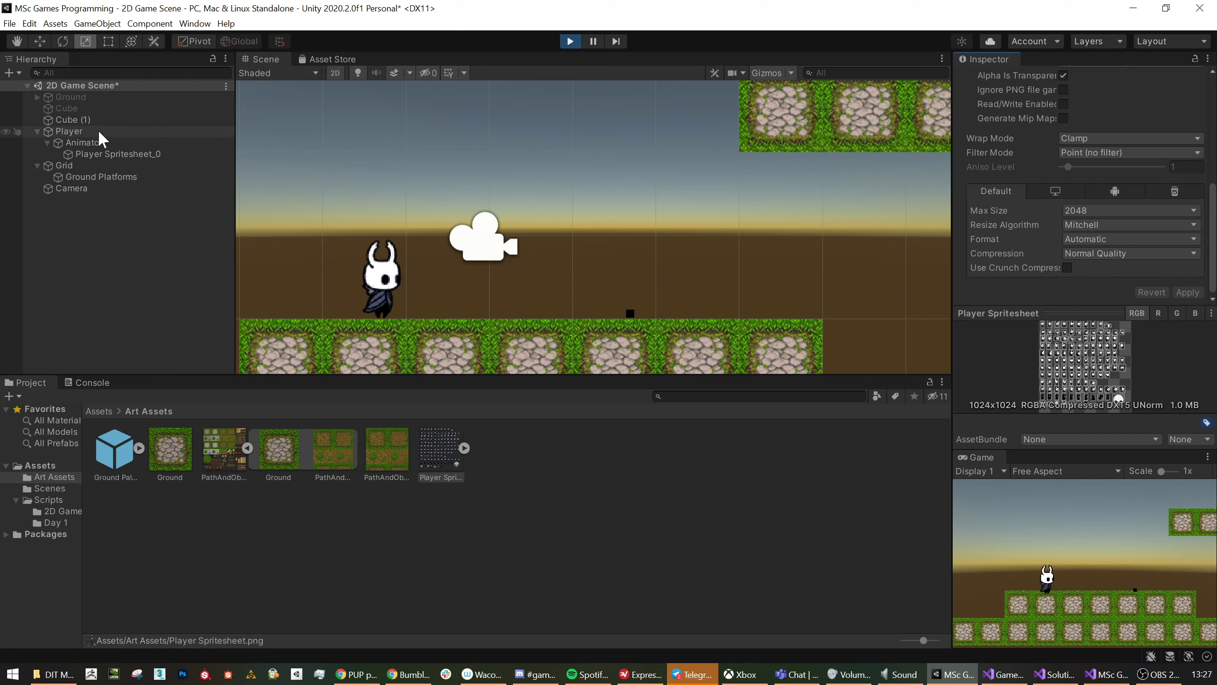
Switch to PlayerController.cs in Visual Studio, go to the end of the grounded declaration, and save the script.
left_click(1107, 673)
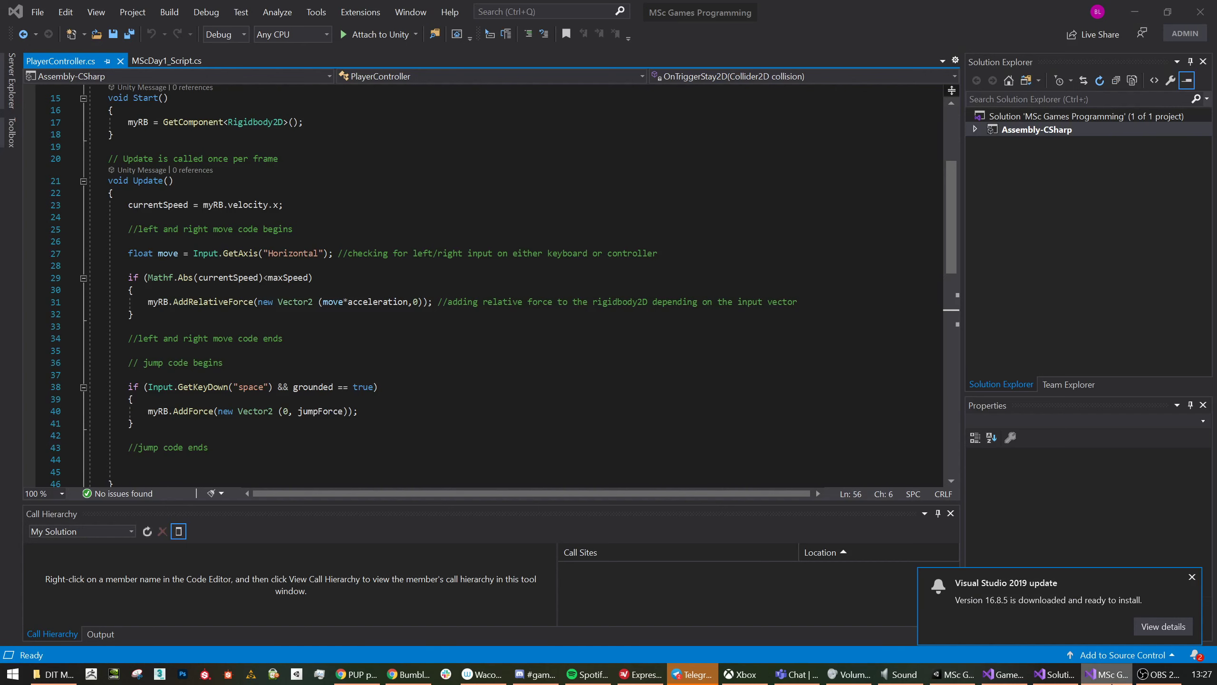
left_click(1023, 677)
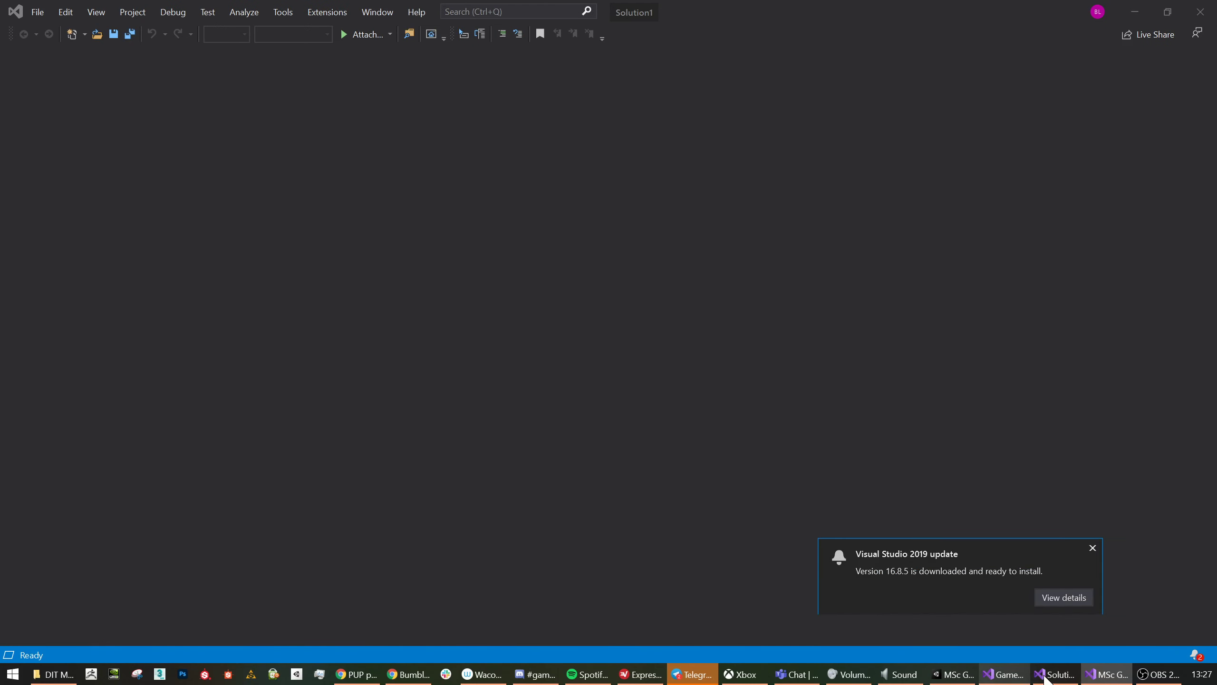
left_click(1107, 673)
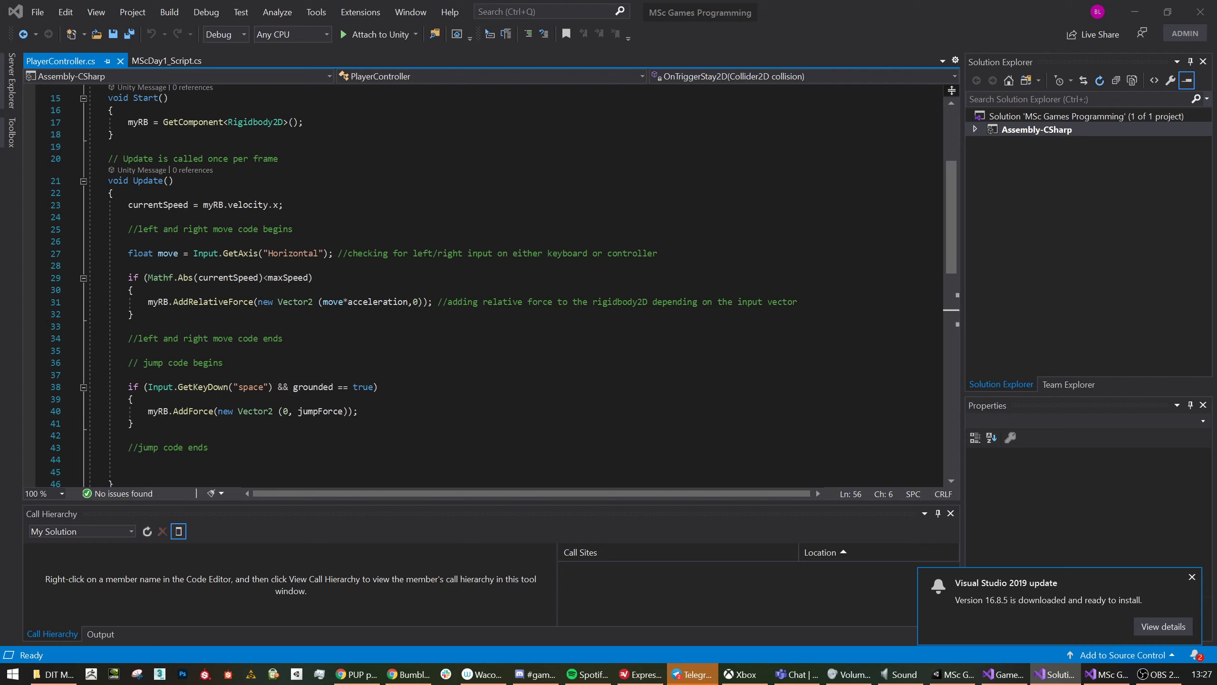
scroll(479, 288, "up", 5)
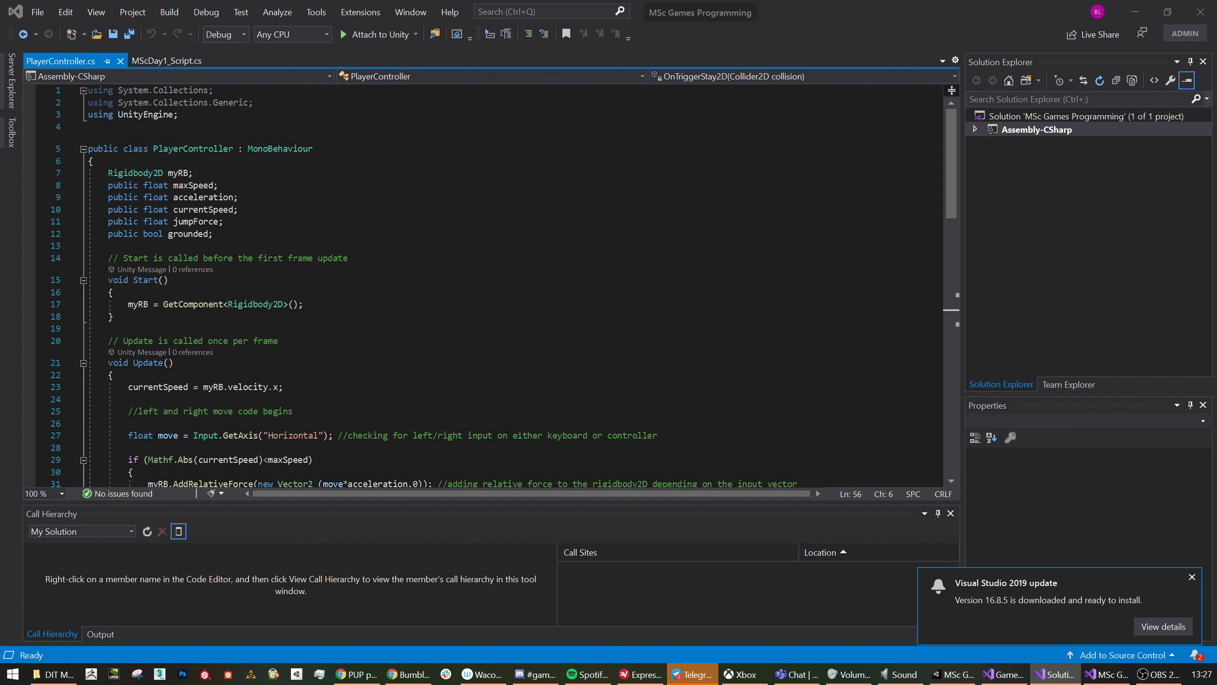
left_click(213, 234)
key("ctrl+s")
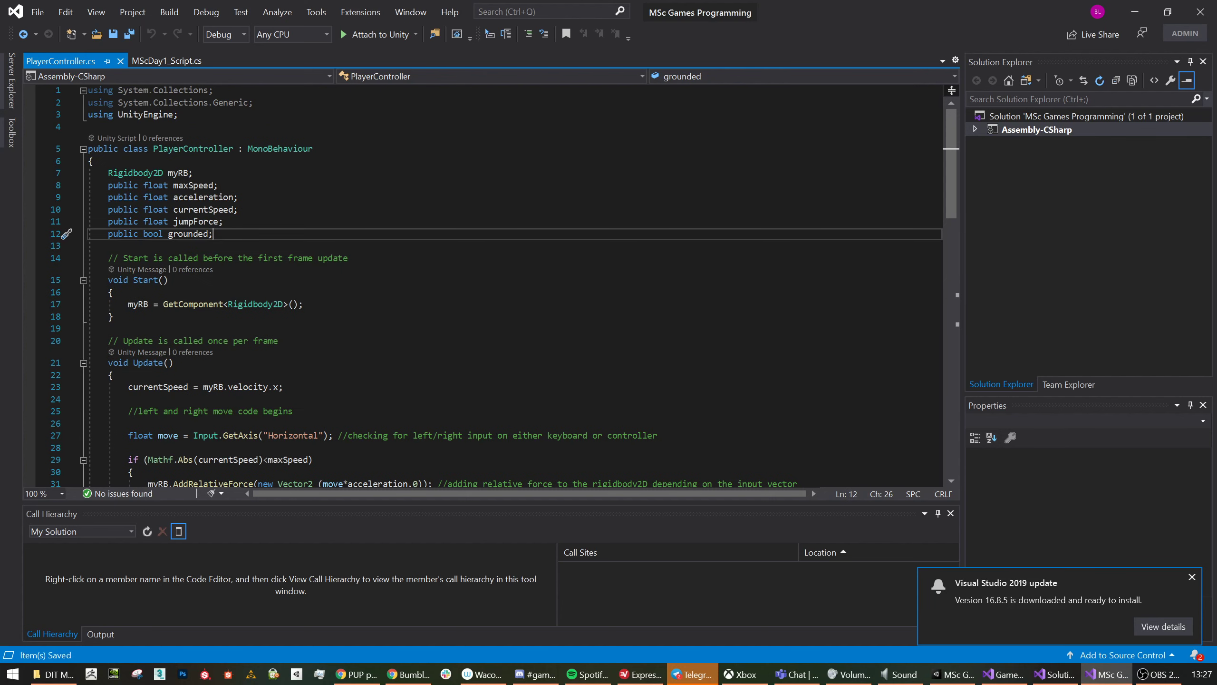
Add a public variable named animatorGO on a new line below the grounded declaration.
key("Return")
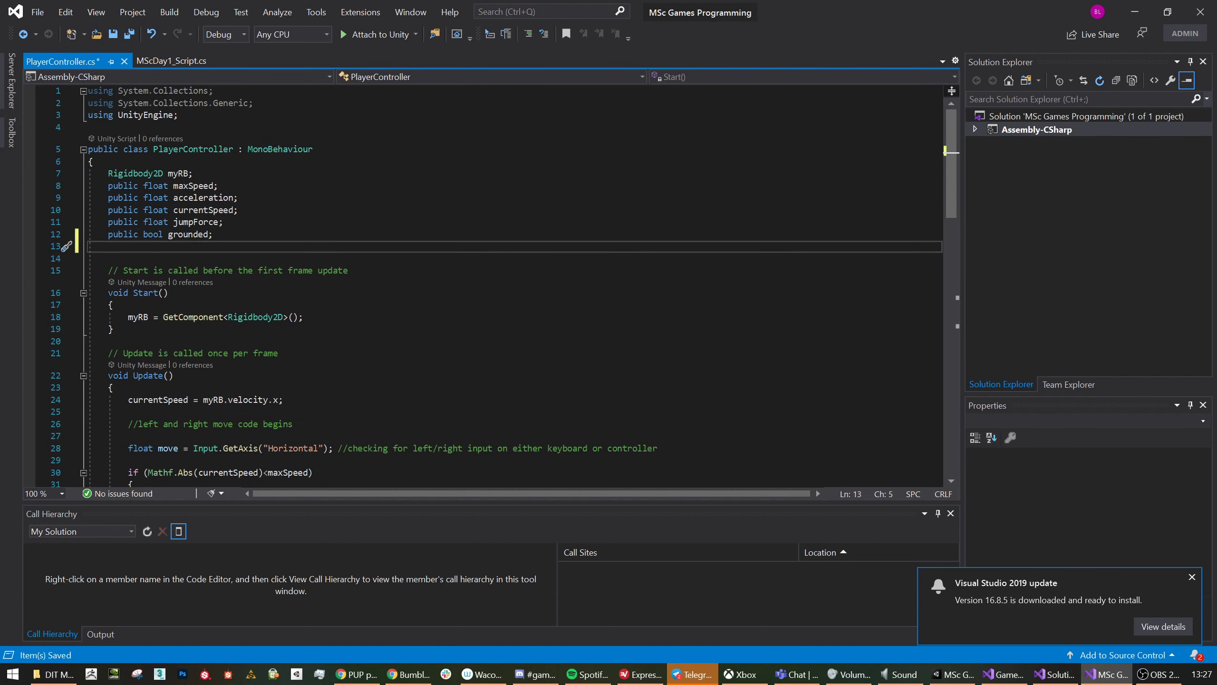
type("public animator")
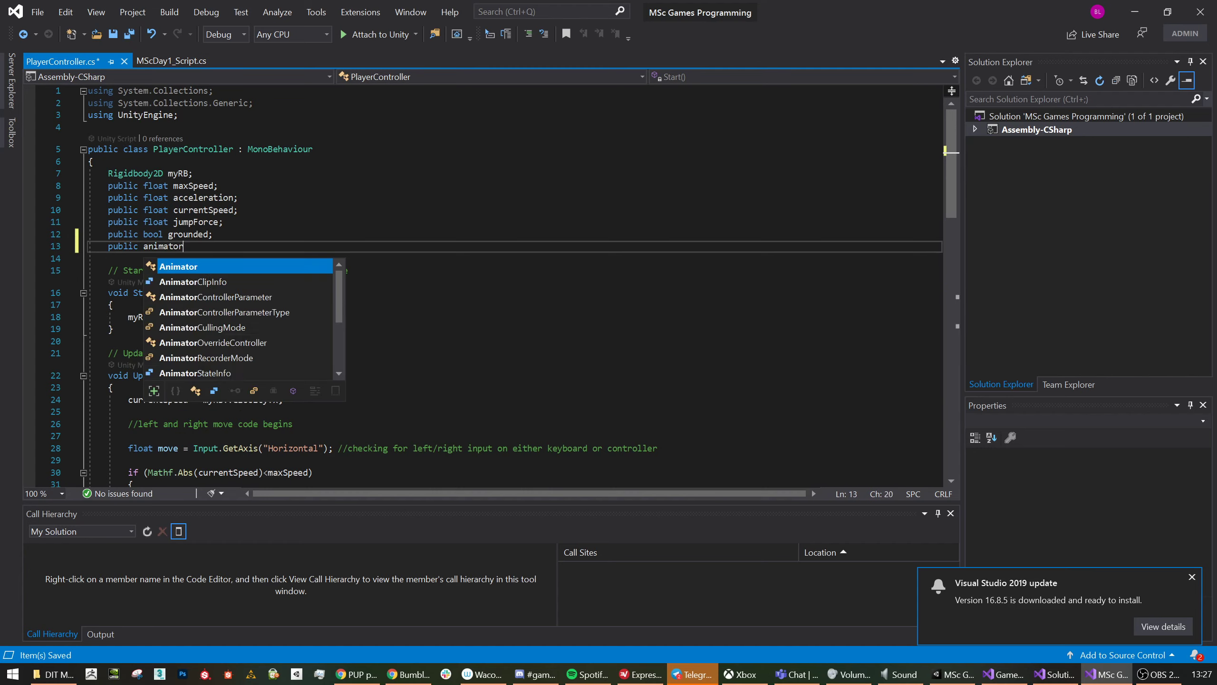
key("BackSpace")
key("BackSpace")
key("BackSpace")
key("BackSpace")
key("BackSpace")
key("BackSpace")
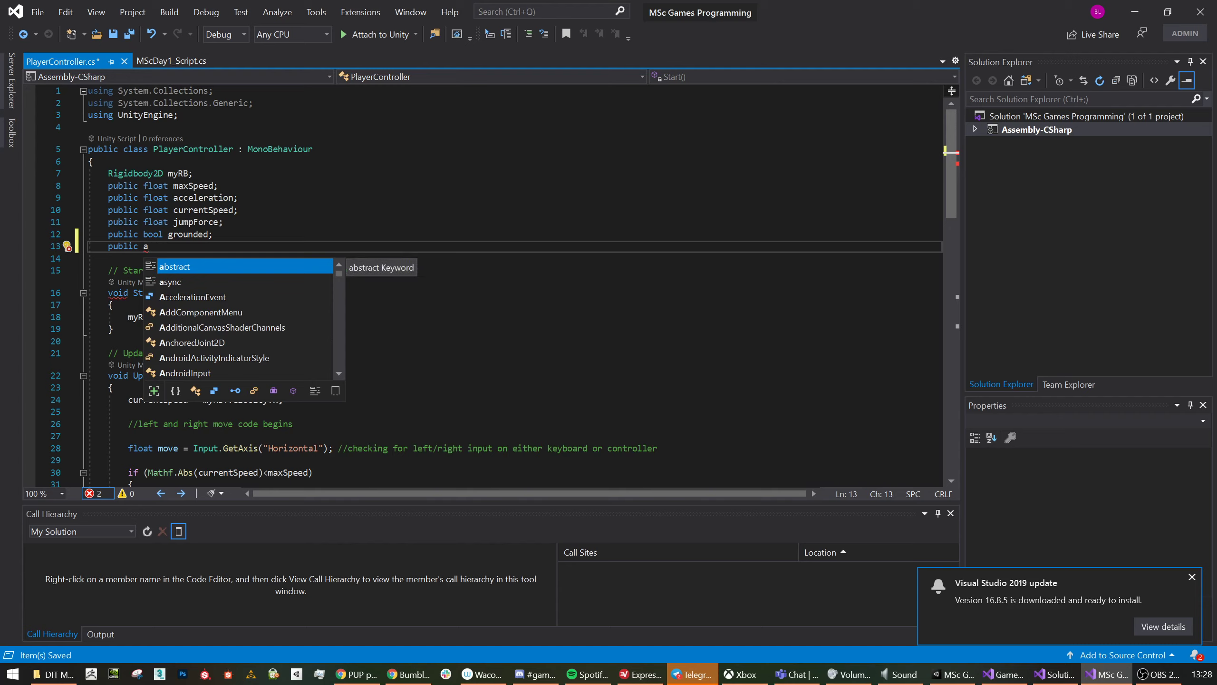
type("nimato")
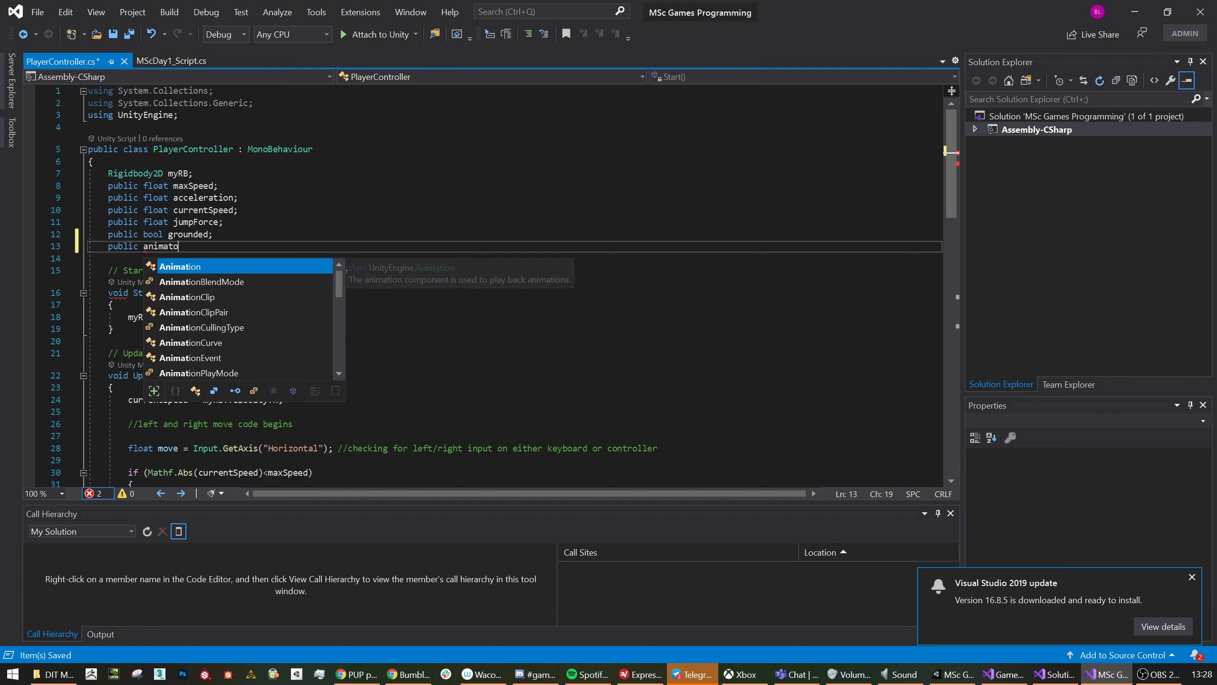
type("r")
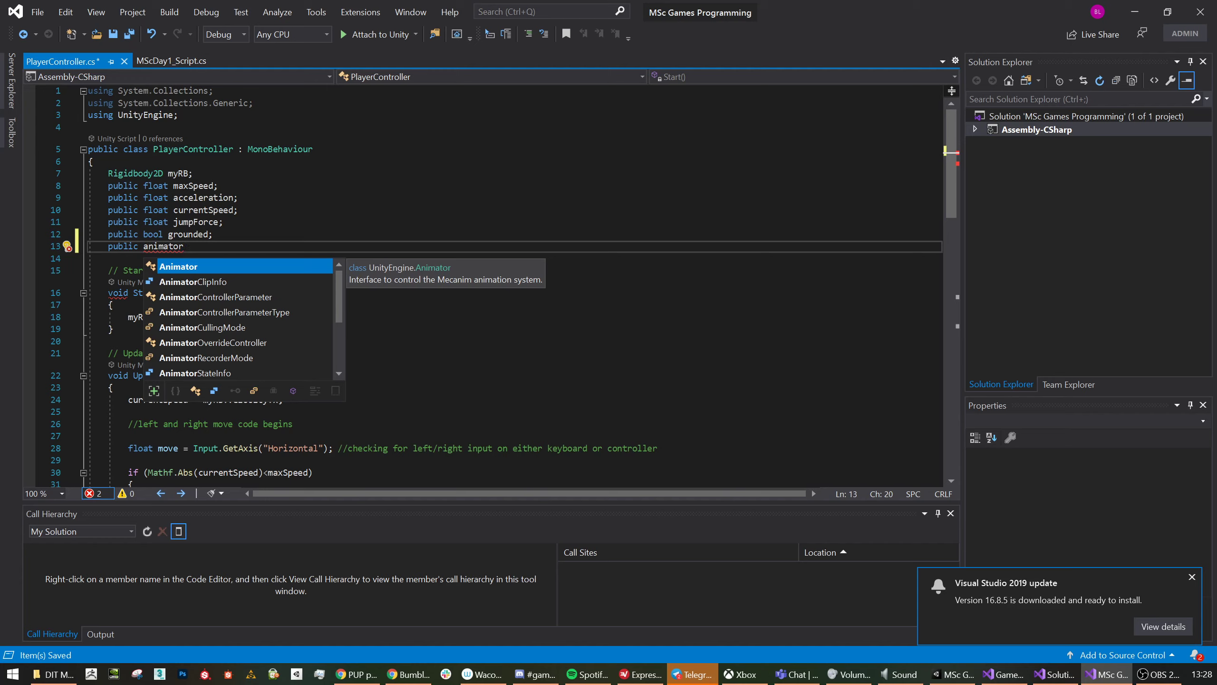
type("GO")
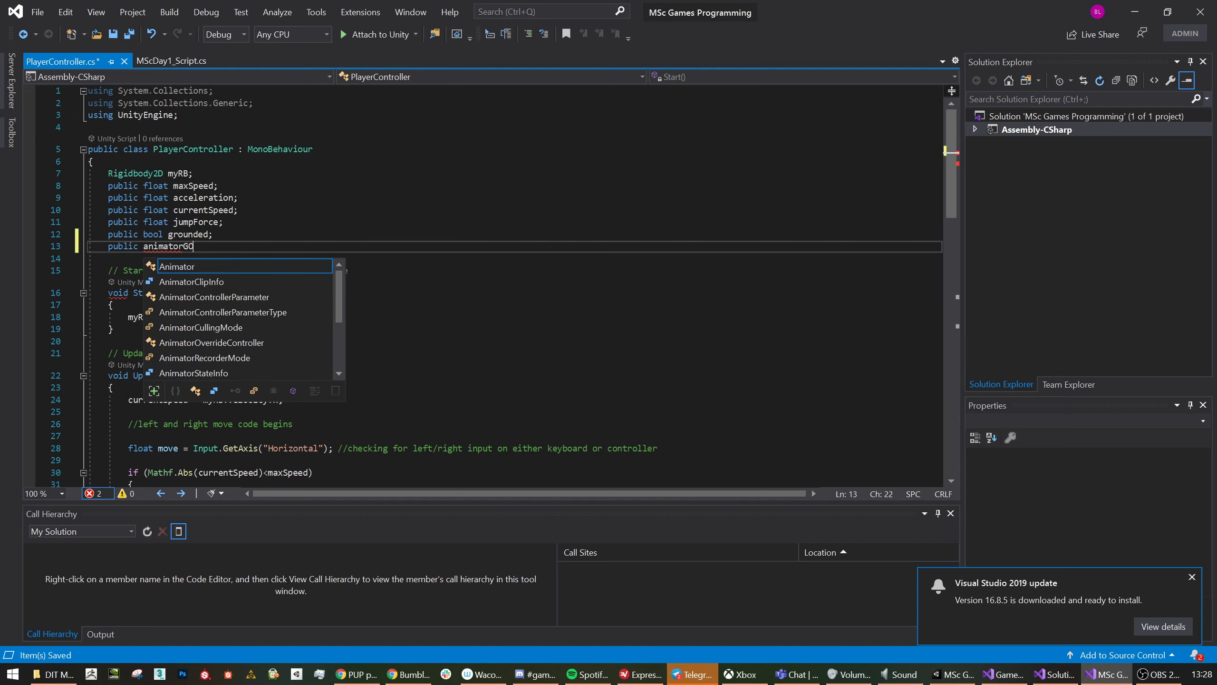
type(";")
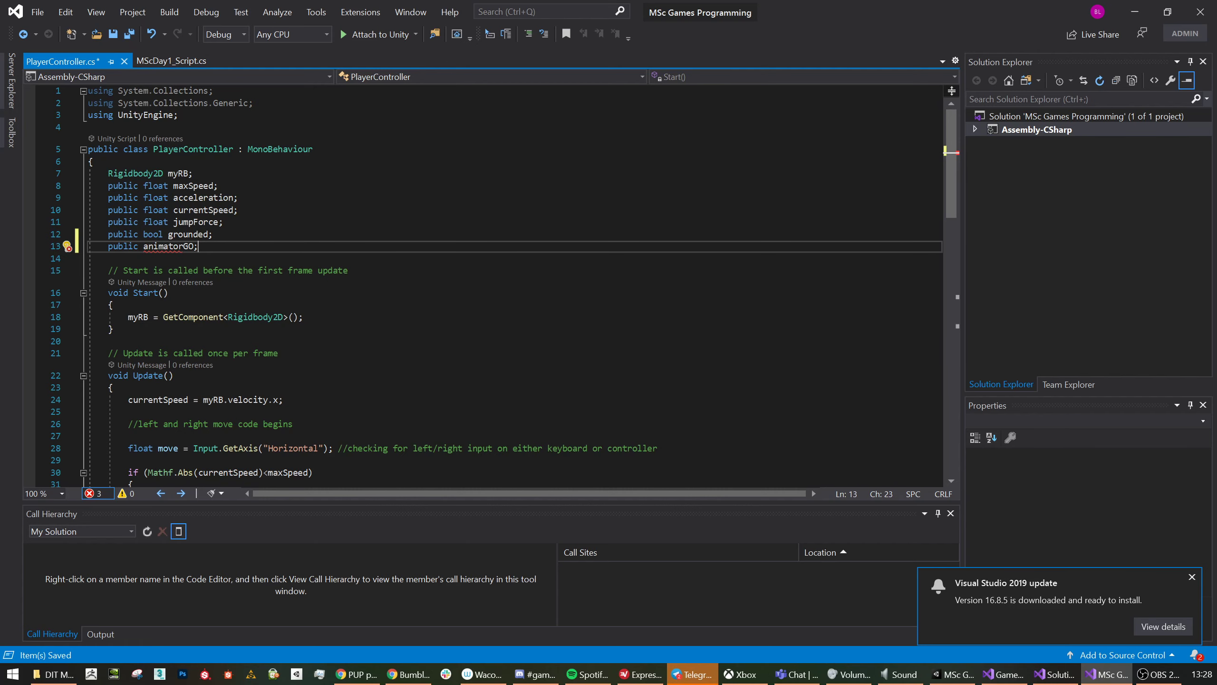
Give the animatorGO variable the type GameObject and save PlayerController.cs.
scroll(479, 287, "down", 2)
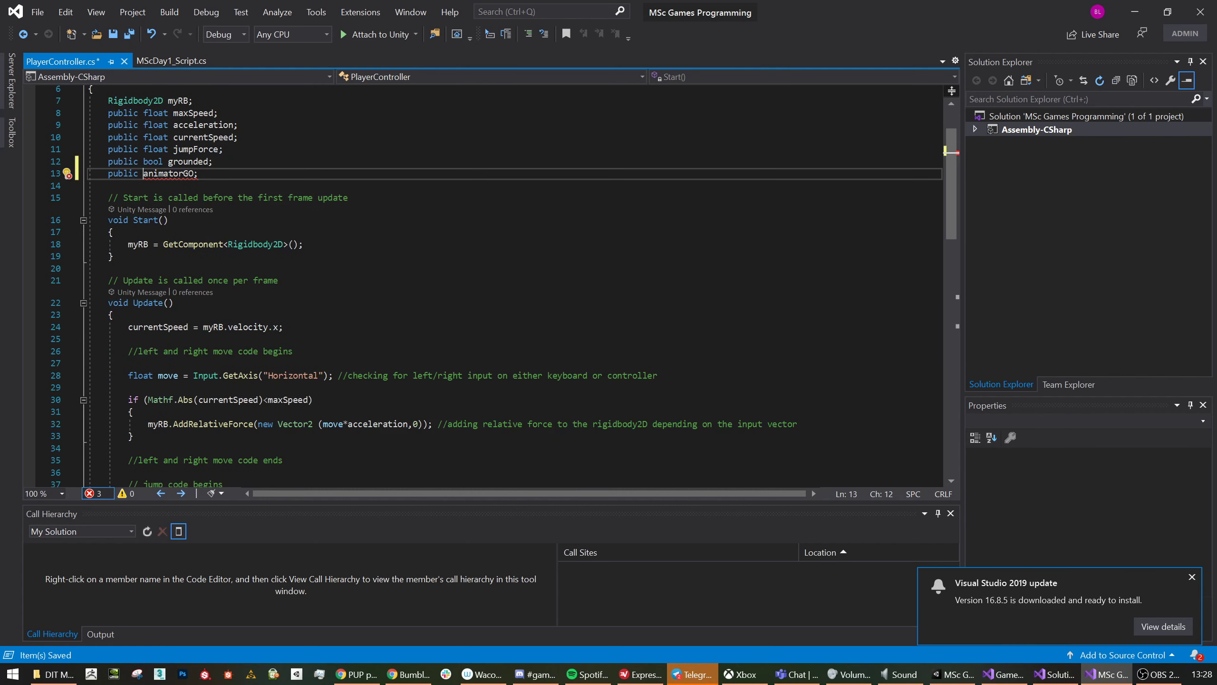
type("gameobj")
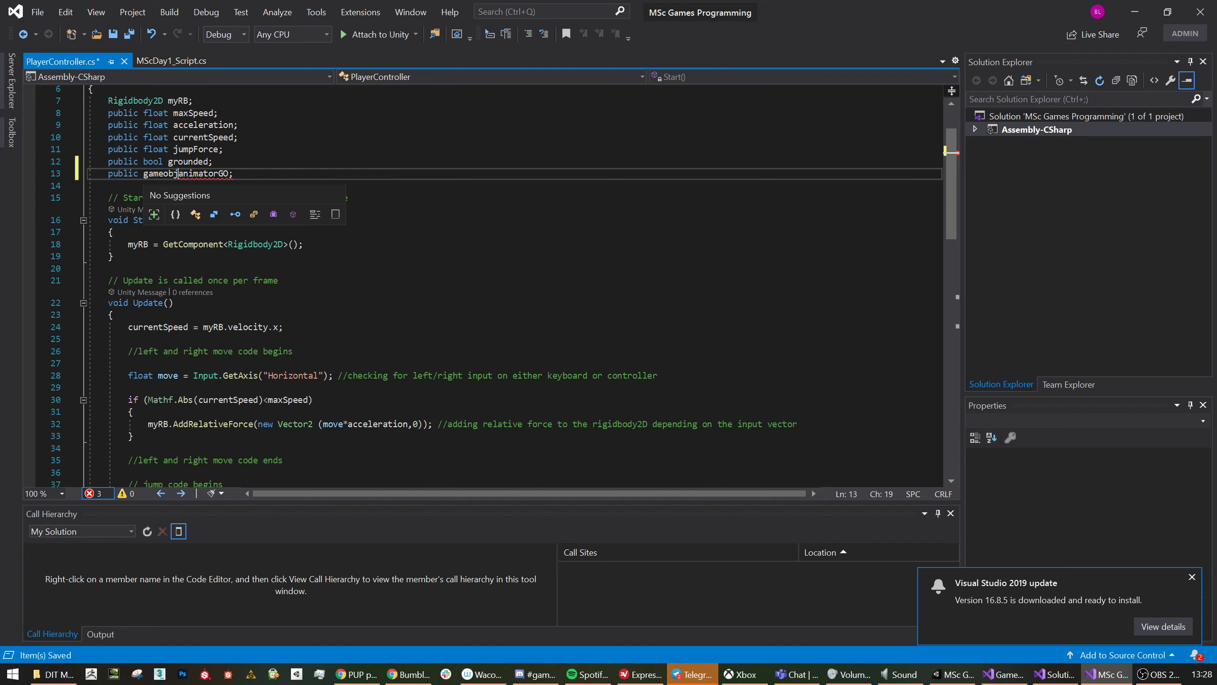
type("ect")
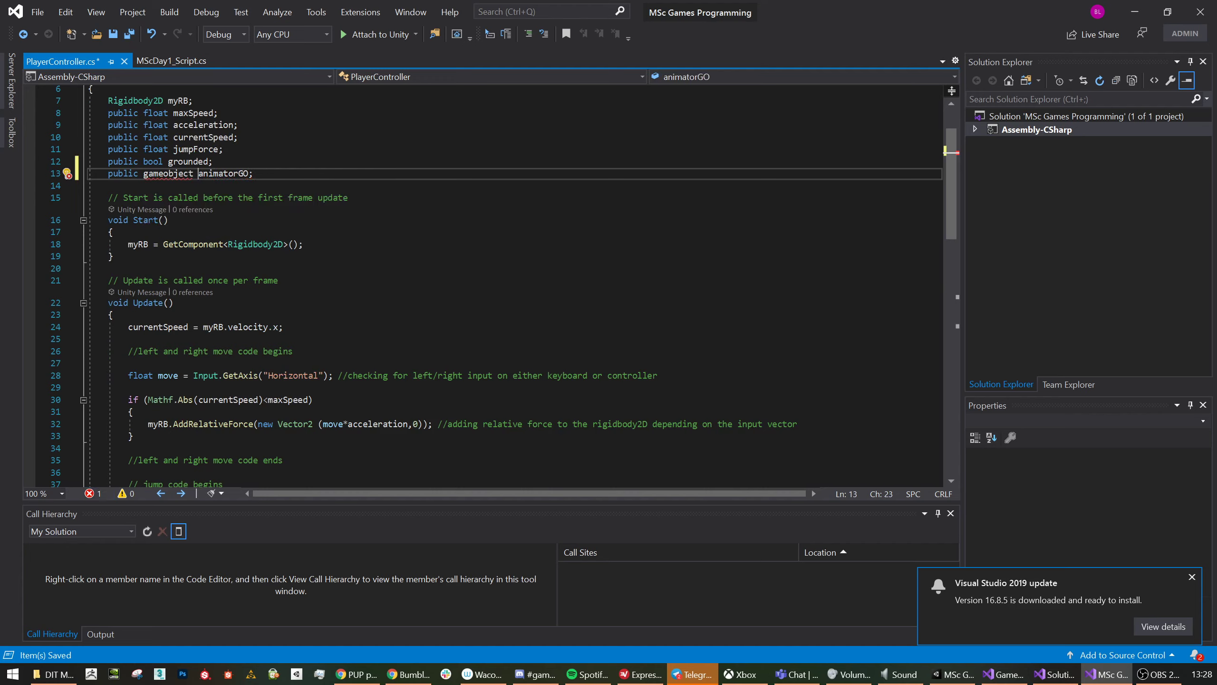
key("Left")
key("BackSpace")
key("BackSpace")
key("BackSpace")
key("BackSpace")
key("BackSpace")
key("BackSpace")
key("BackSpace")
key("BackSpace")
key("BackSpace")
key("BackSpace")
type("g")
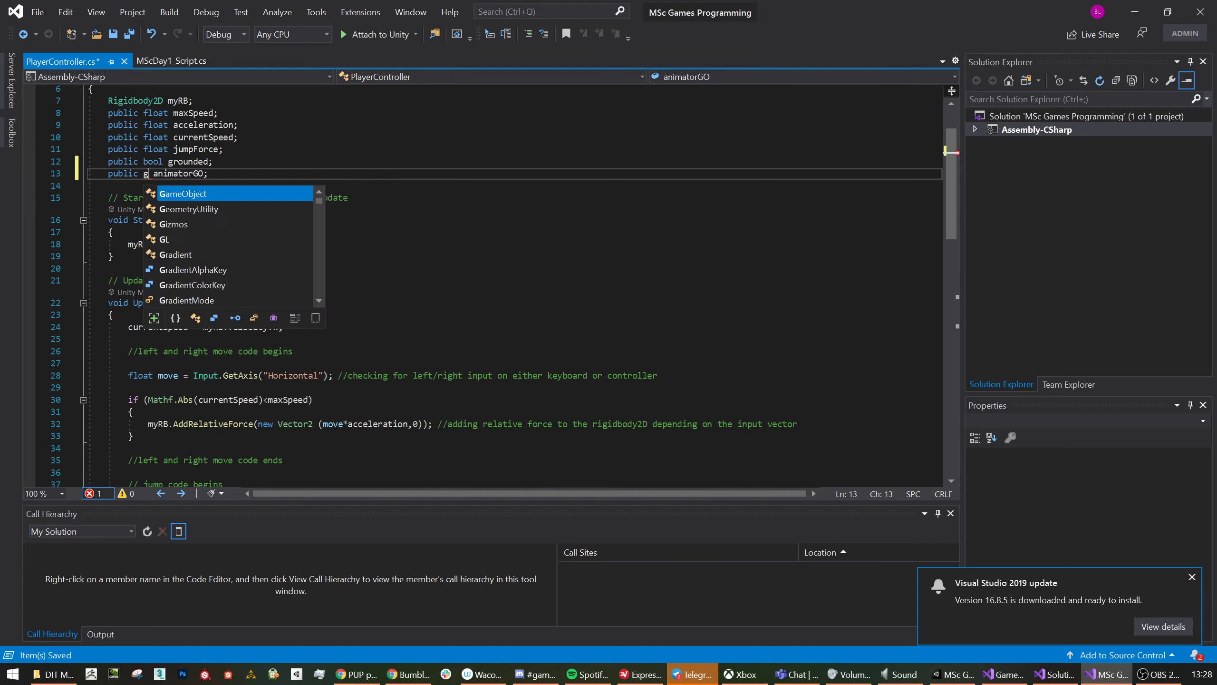
type("ameobj")
key("Tab")
left_click(608, 361)
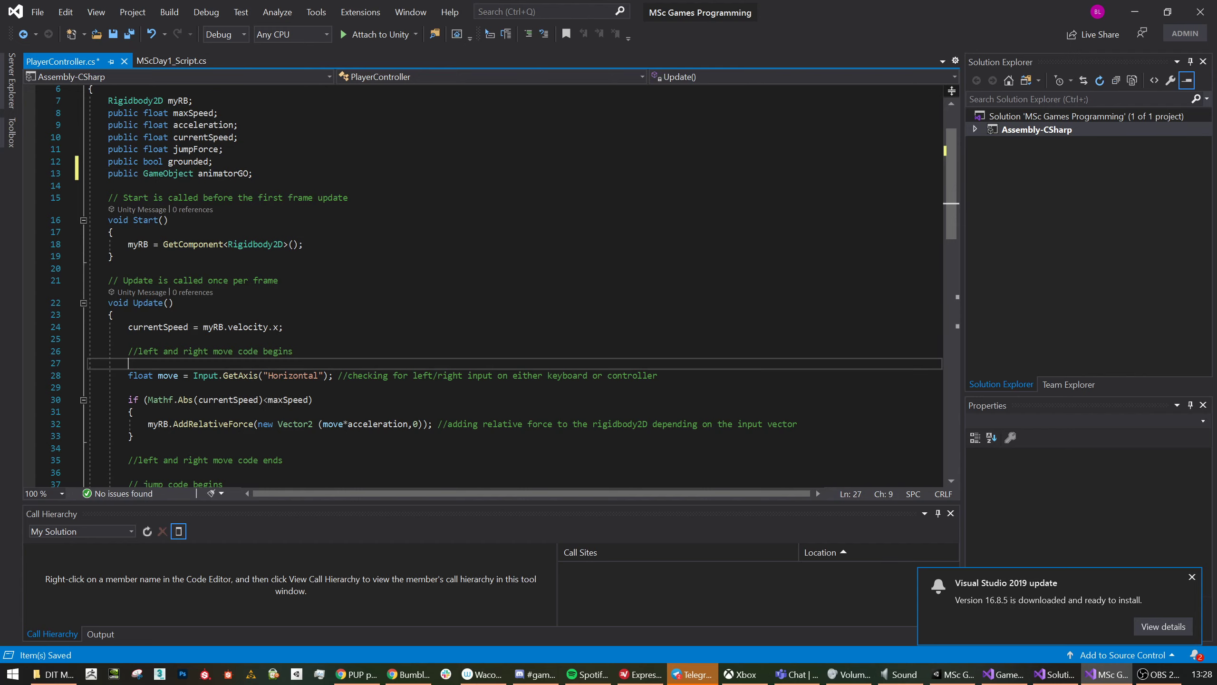
key("ctrl+s")
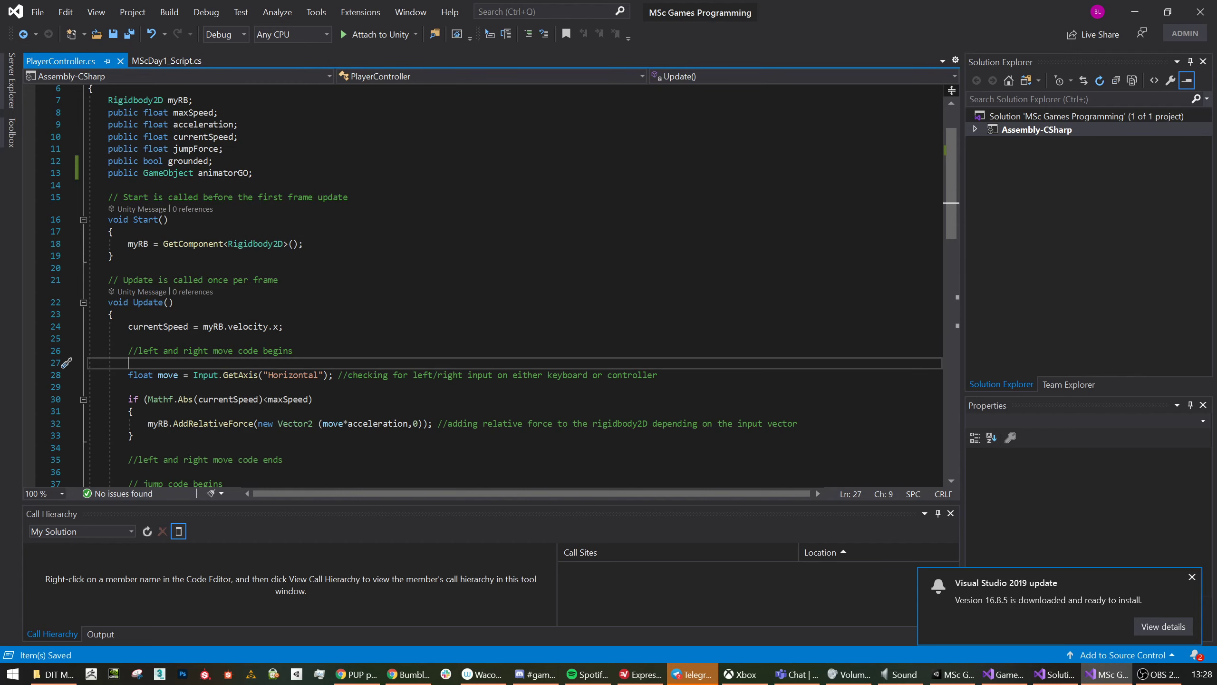
Switch back to Unity and assign the Animator child object to Animator GO in the Player's Player Controller script.
left_click(1142, 13)
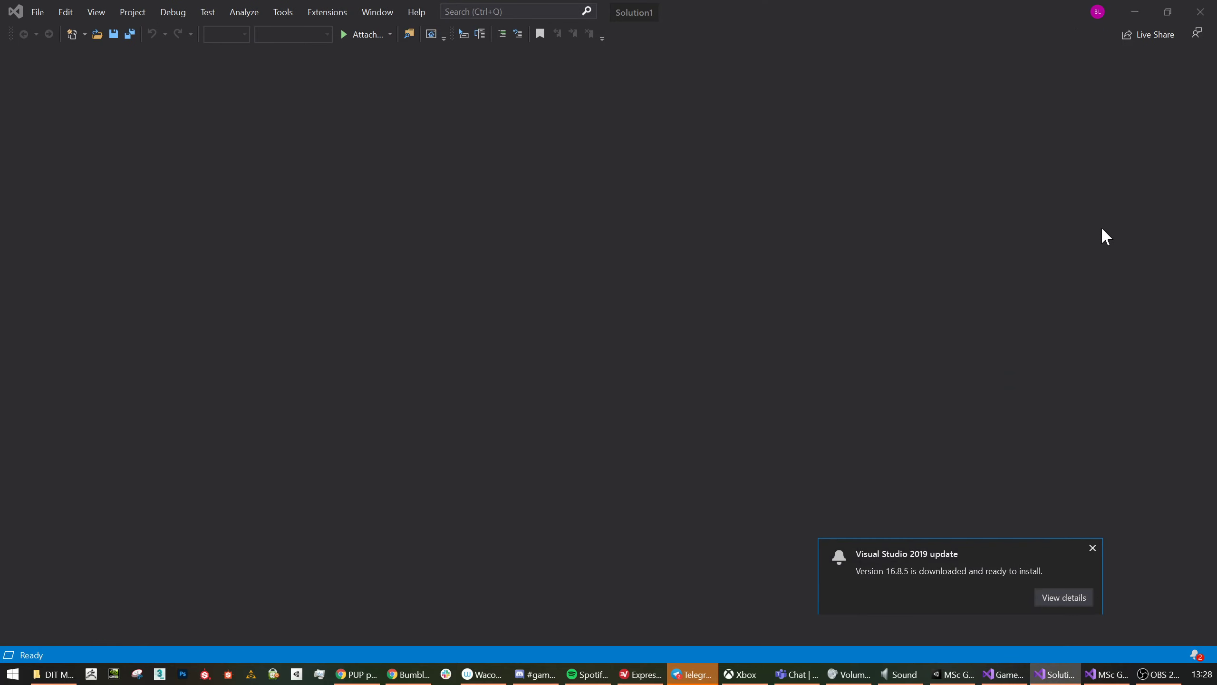
left_click(1135, 12)
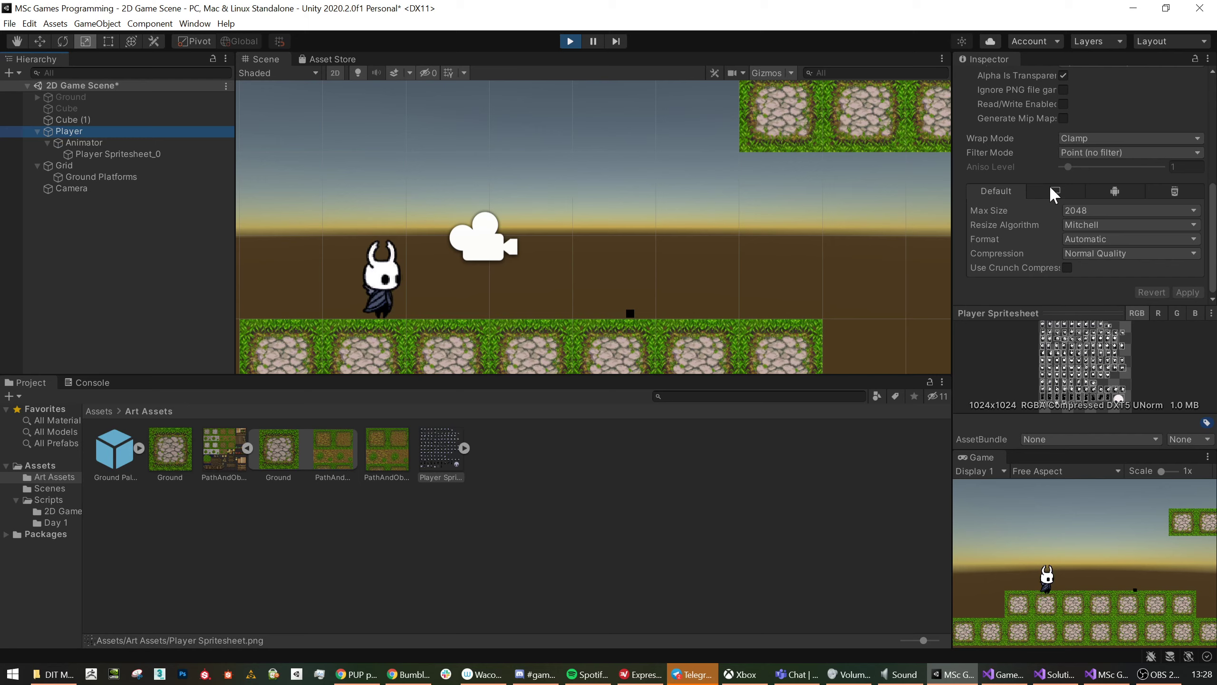
left_click(73, 128)
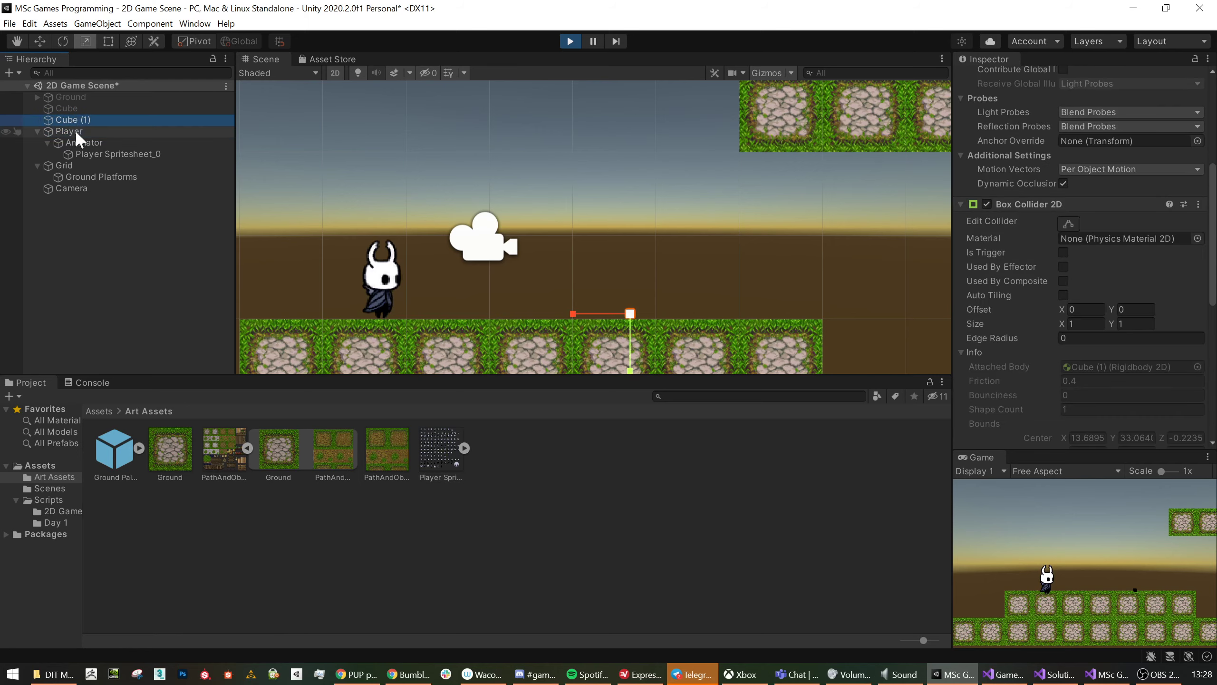
scroll(1078, 215, "down", 2)
scroll(1037, 282, "up", 3)
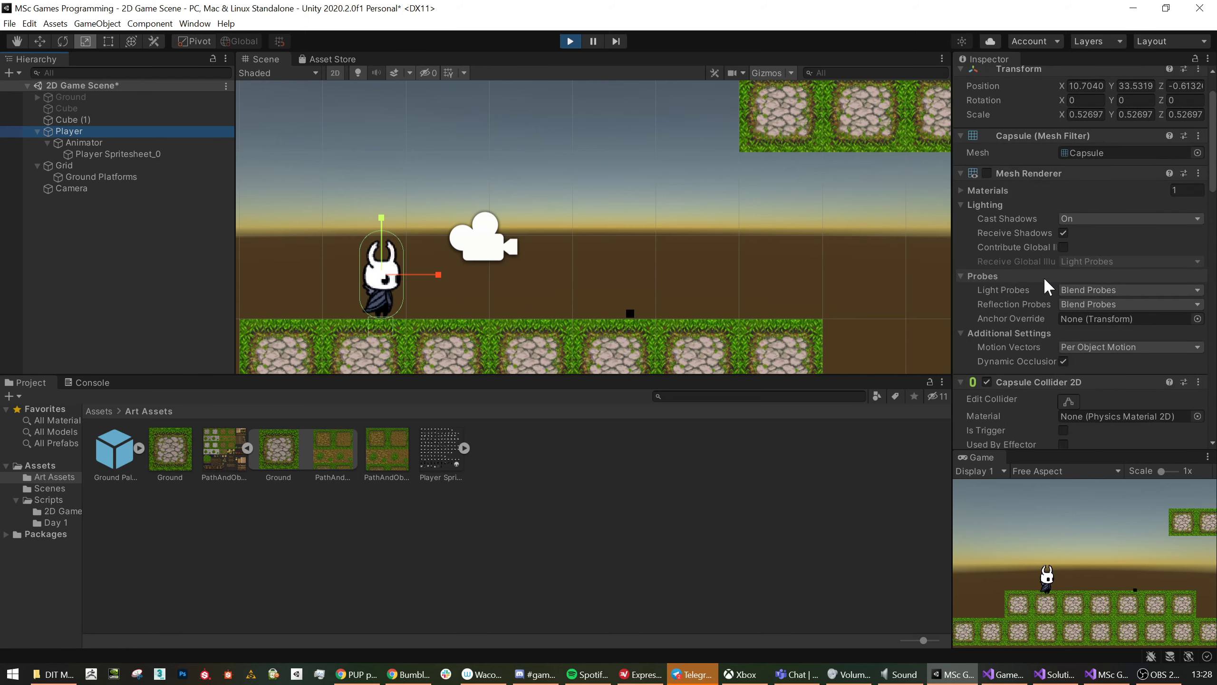
scroll(1040, 306, "down", 3)
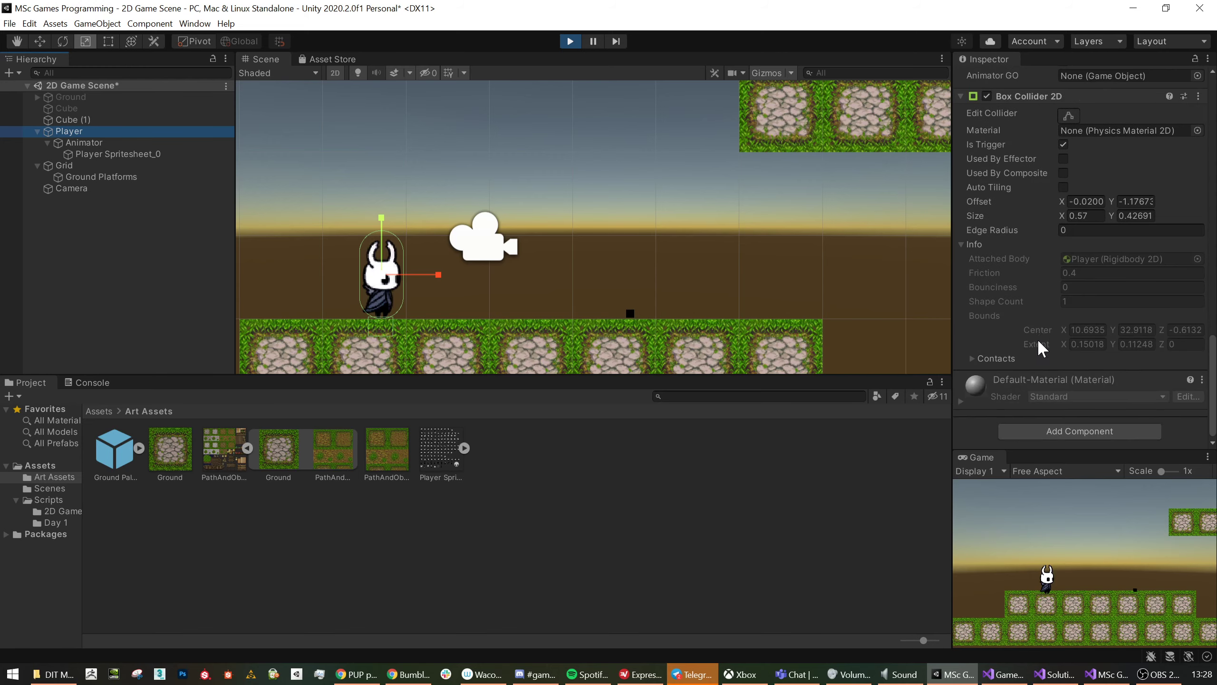
scroll(1035, 336, "up", 5)
scroll(1035, 326, "down", 2)
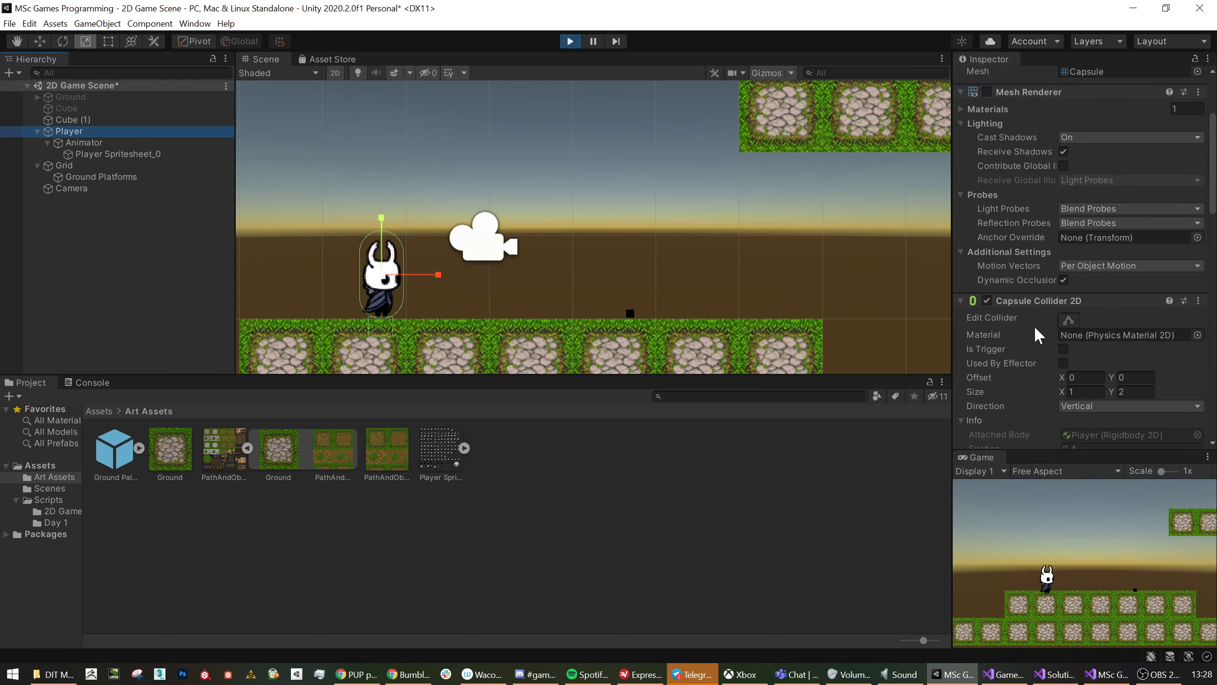
left_click(95, 154)
left_click(77, 131)
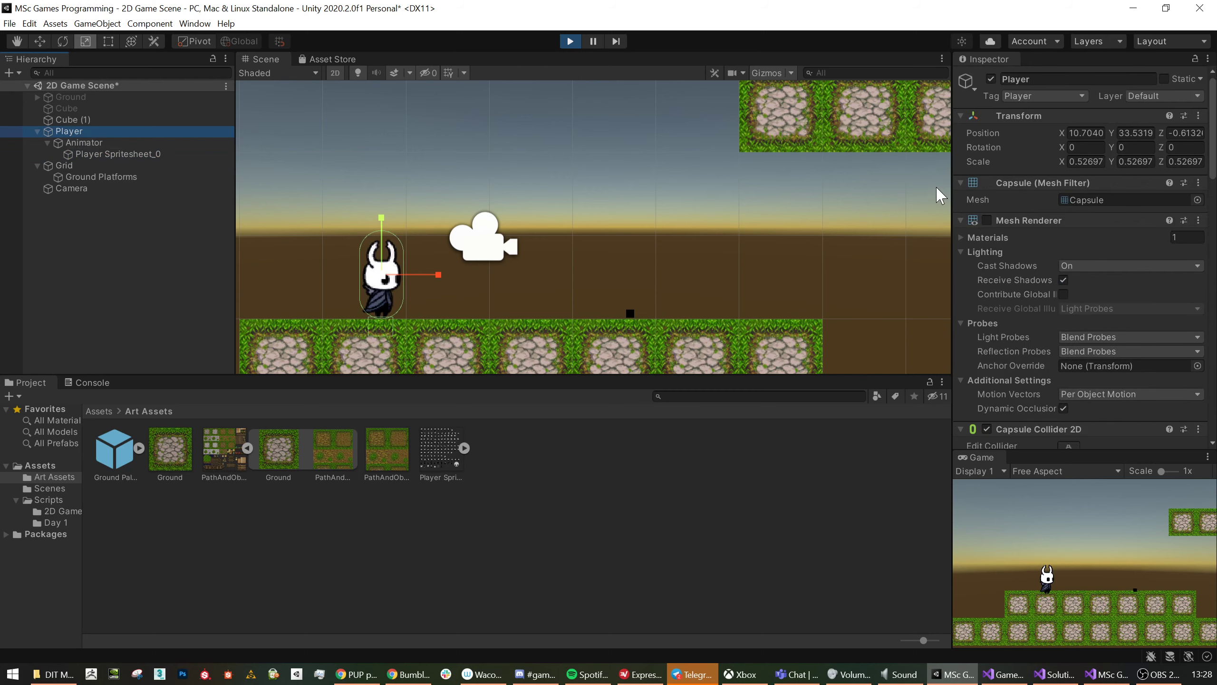
scroll(993, 182, "down", 5)
scroll(993, 207, "down", 8)
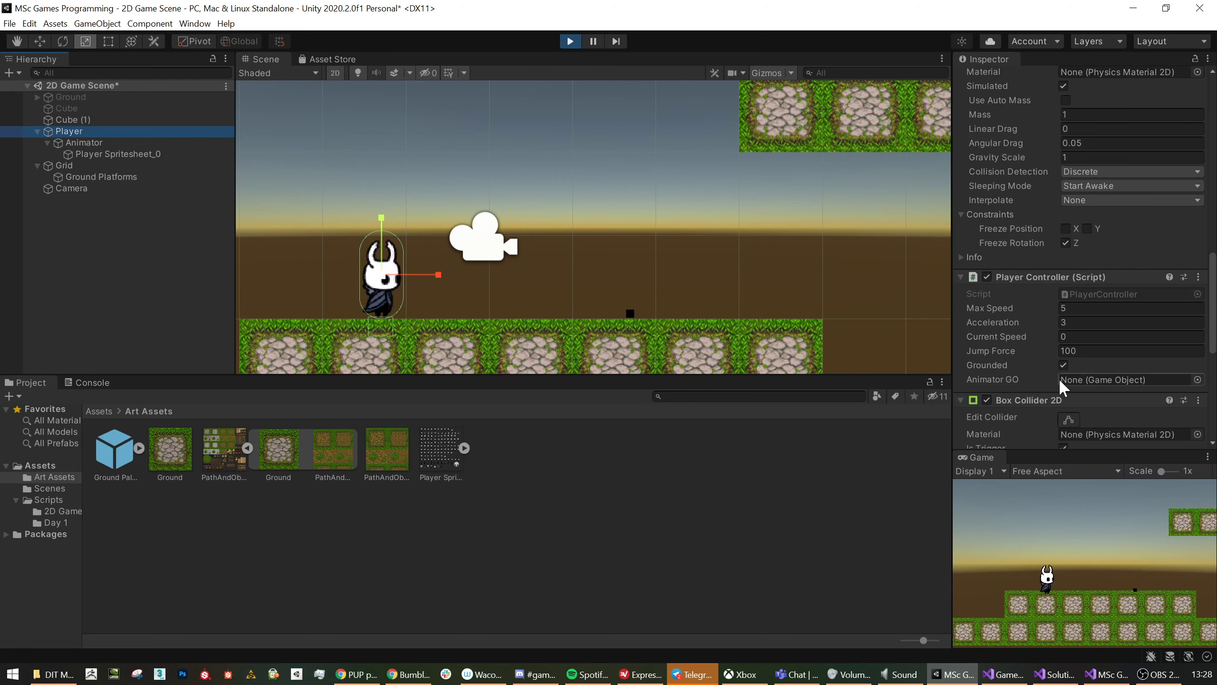
left_click_drag(77, 144, 1129, 381)
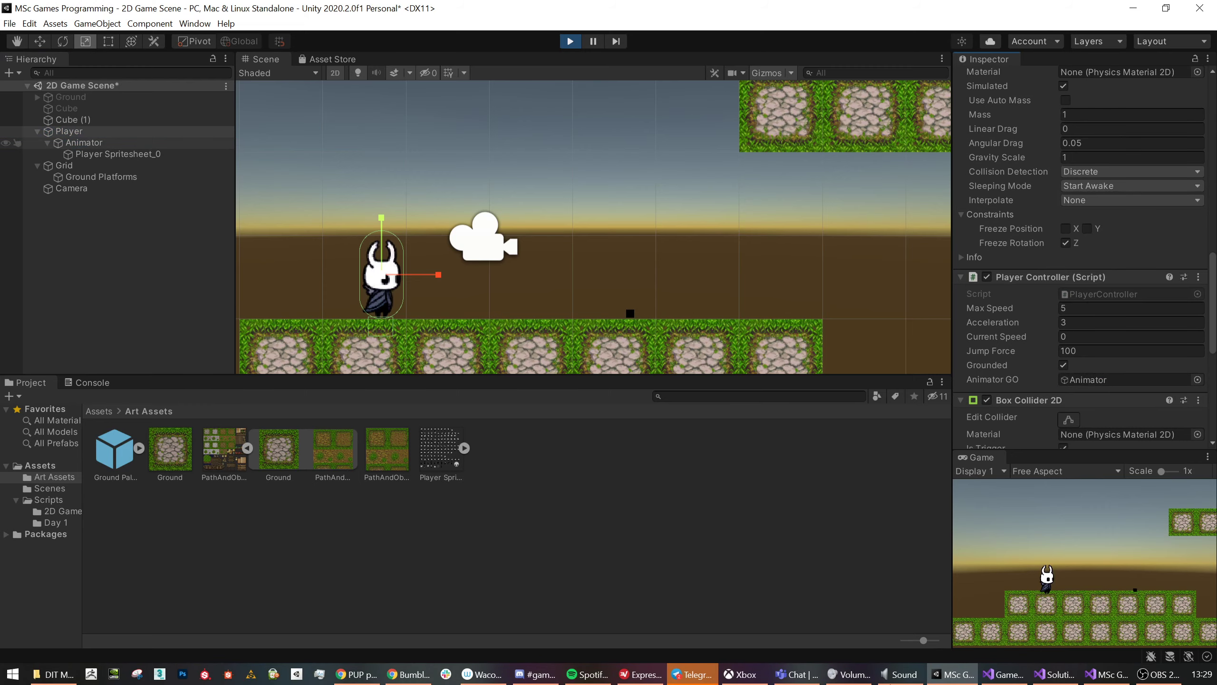
Switch to PlayerController.cs in Visual Studio and go to the Update method.
left_click(1107, 674)
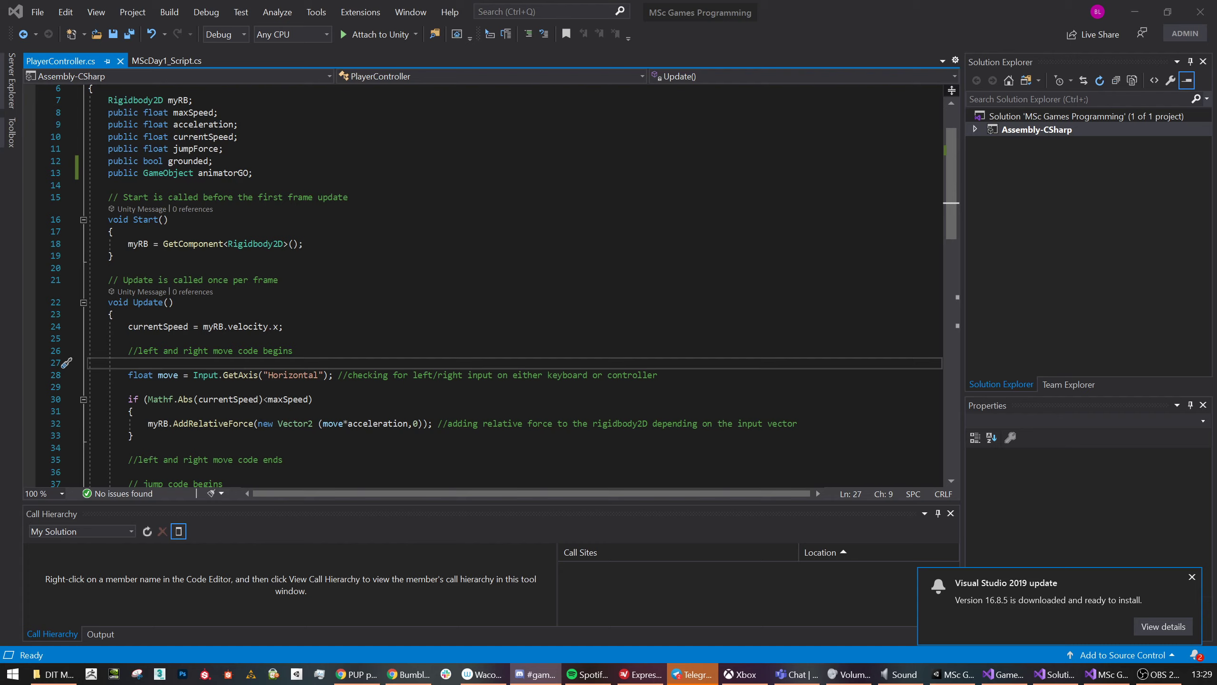
scroll(479, 283, "down", 3)
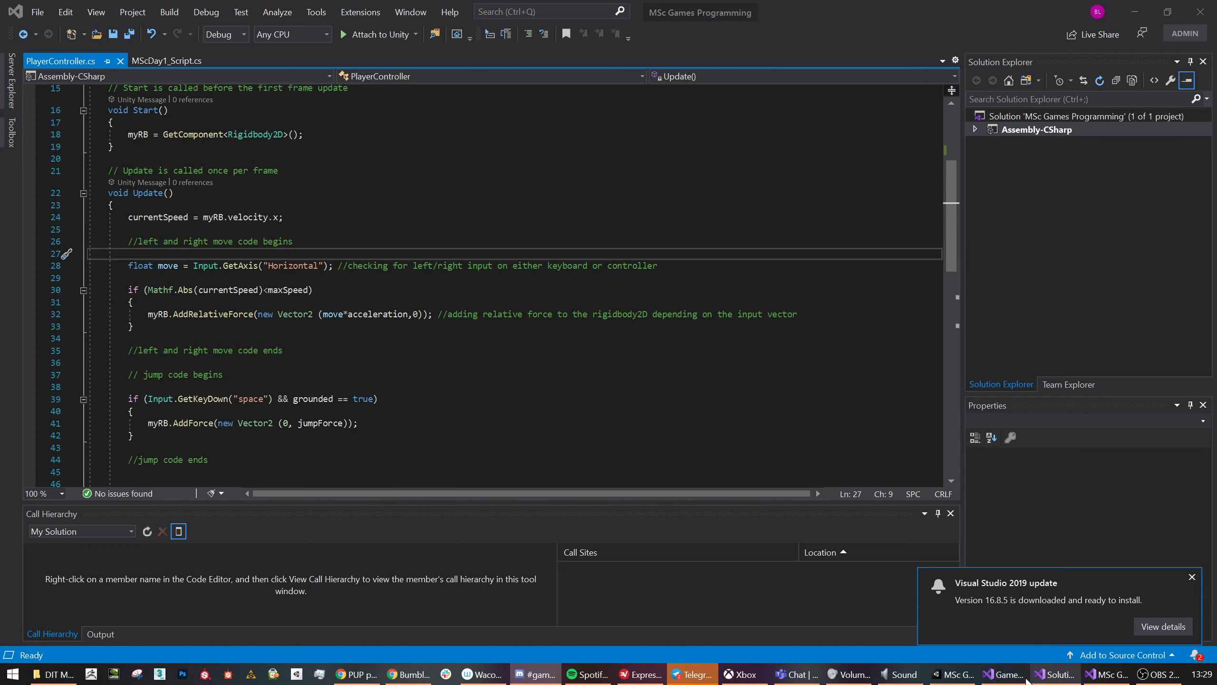
left_click(1004, 674)
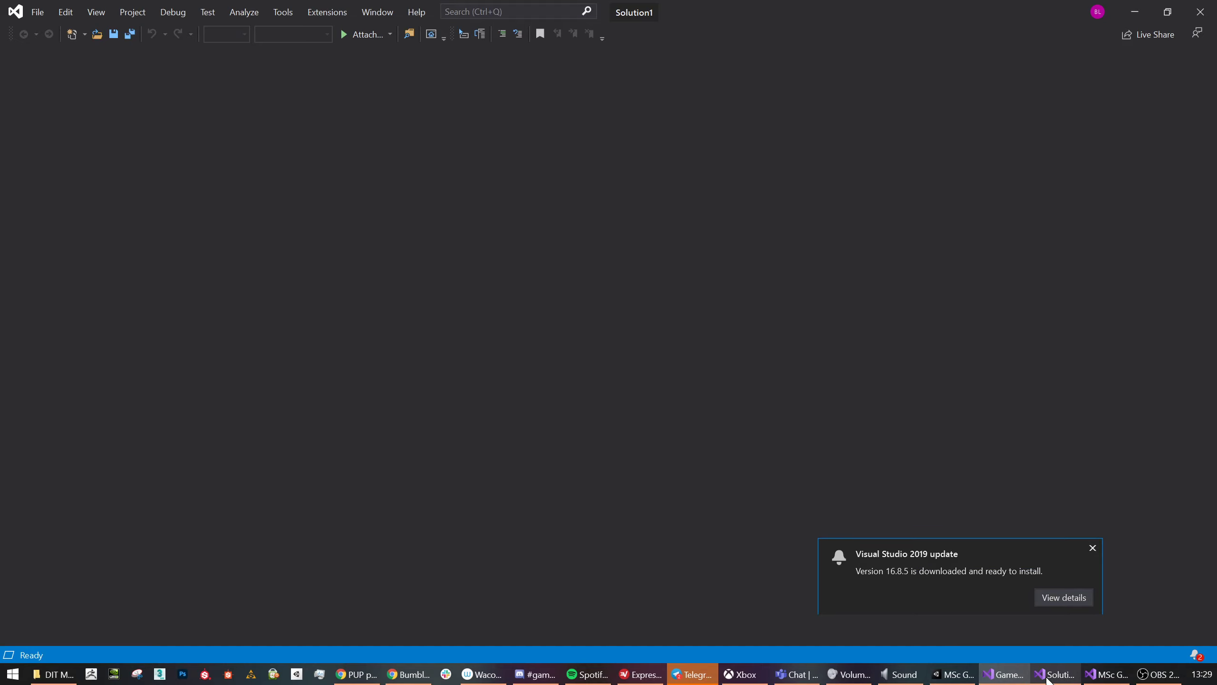
left_click(1104, 674)
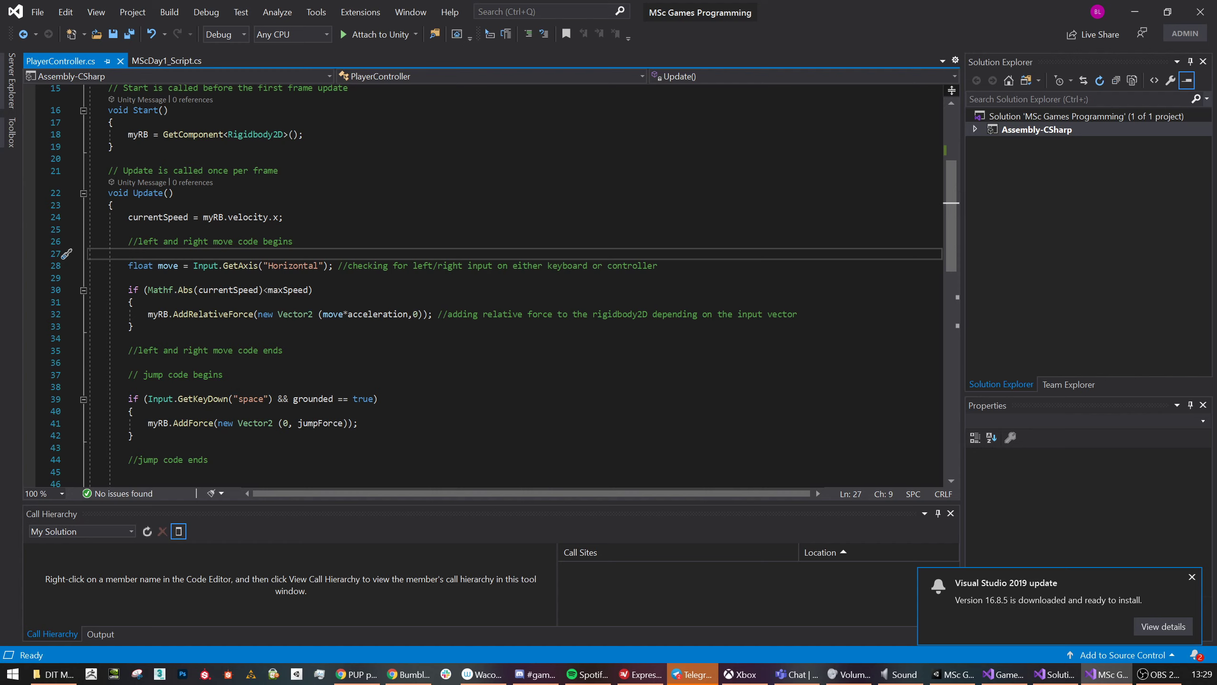
scroll(479, 283, "down", 2)
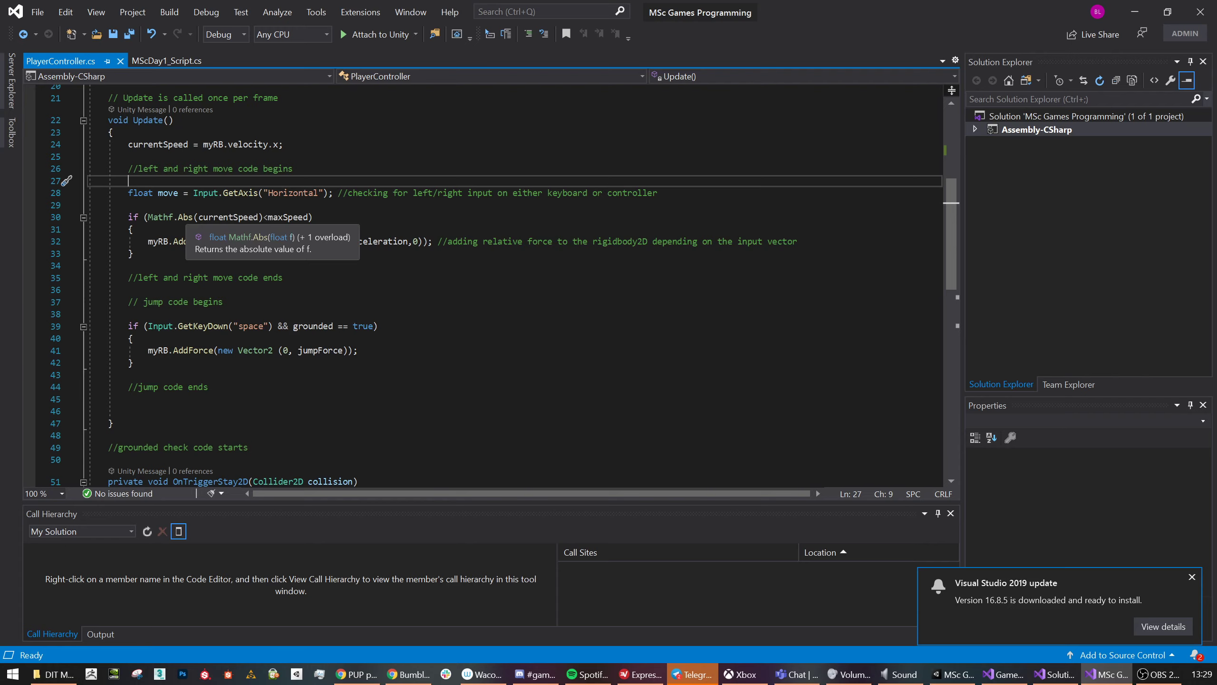
Add the comments "//flip Animator gameobject based on input" and "//end flipping Animator gameobject" below the currentSpeed assignment in Update.
left_click(129, 157)
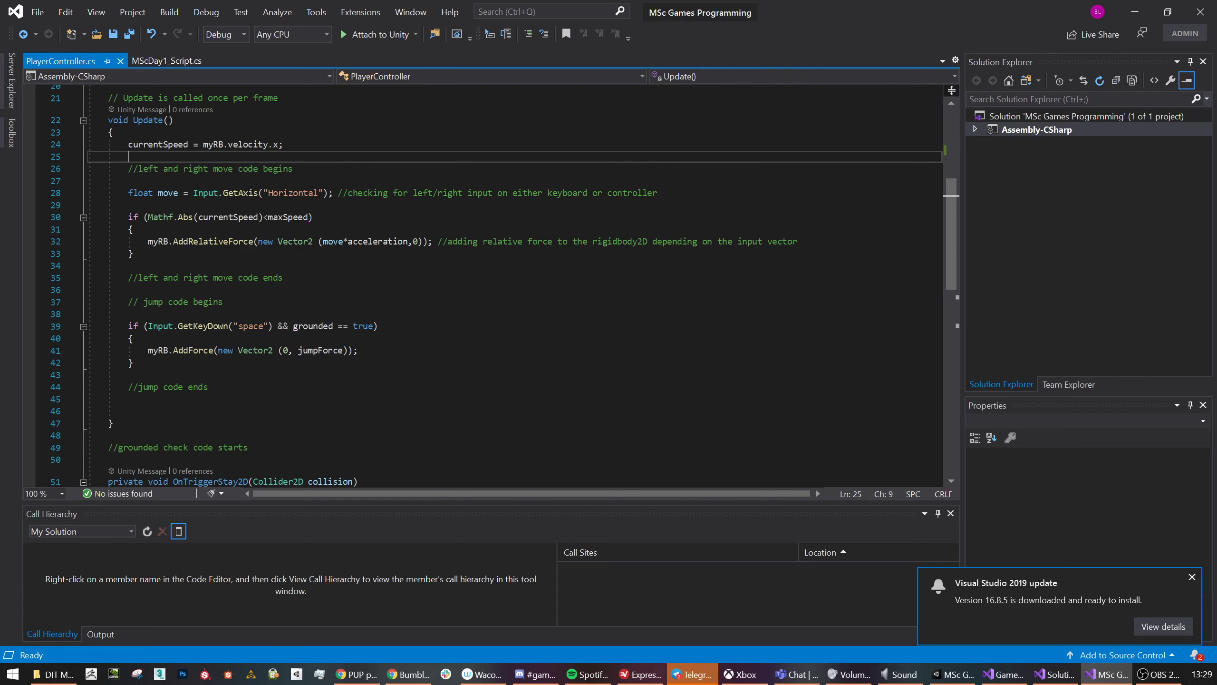
key("ctrl+Return")
key("ctrl+Return")
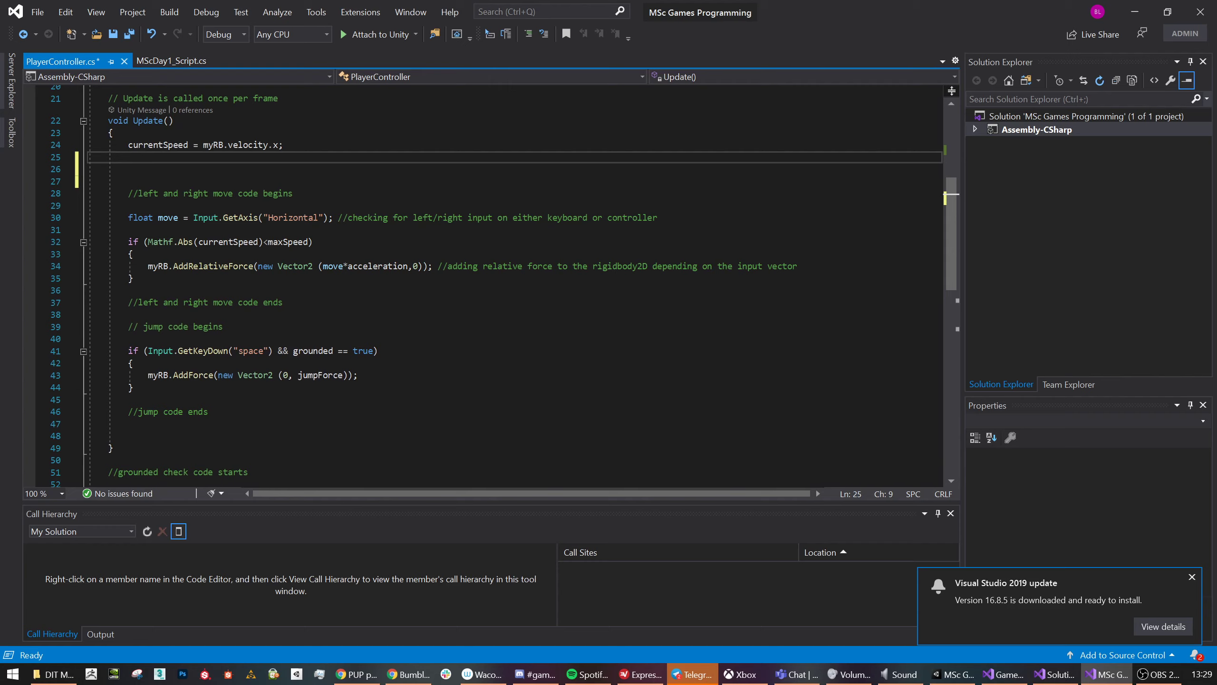
key("Return")
type("//")
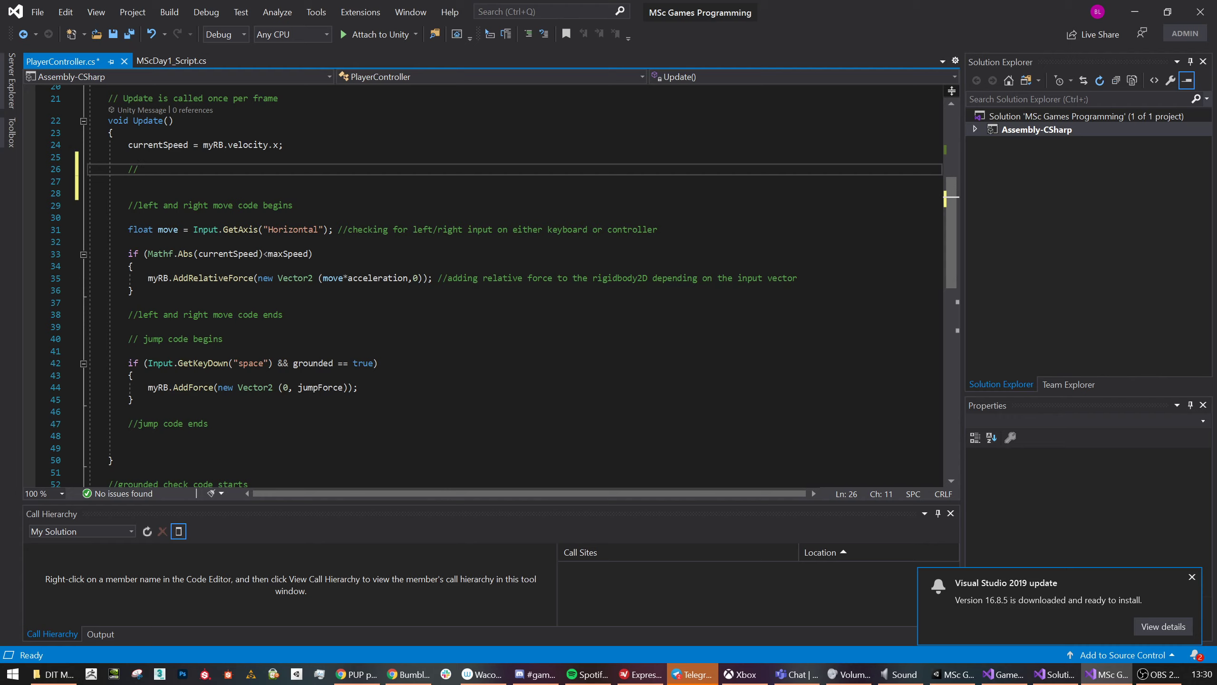
type("flip Animator gameobject based on input")
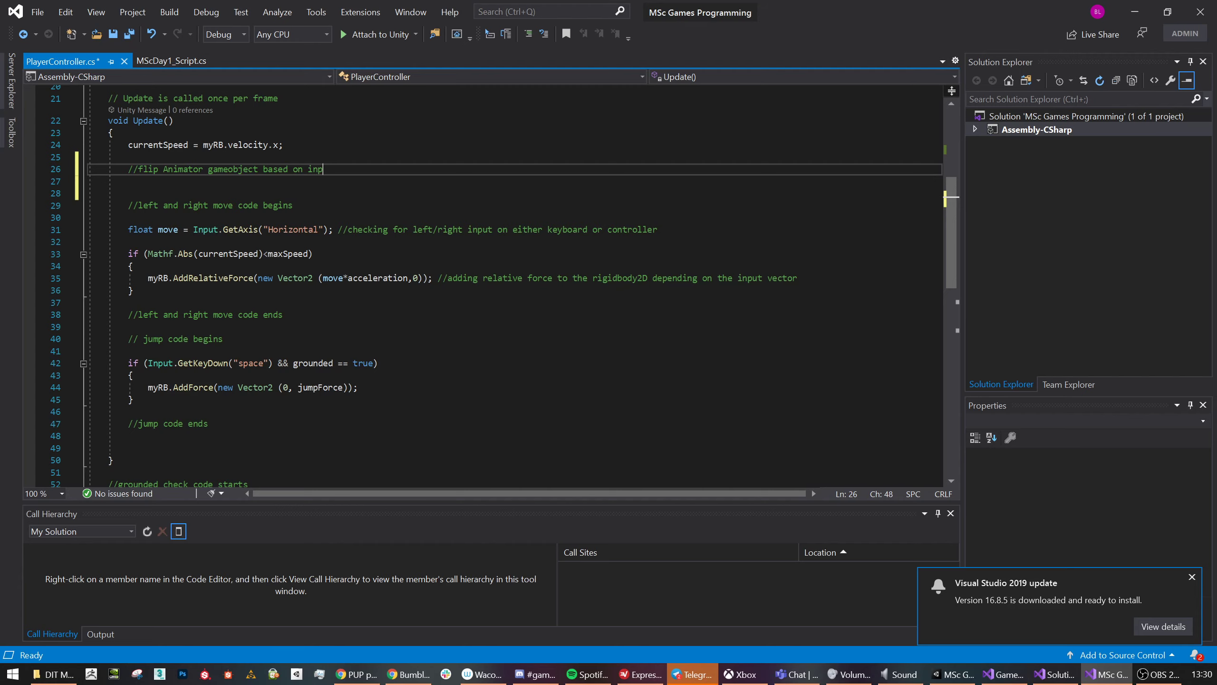
key("Return")
key("Return")
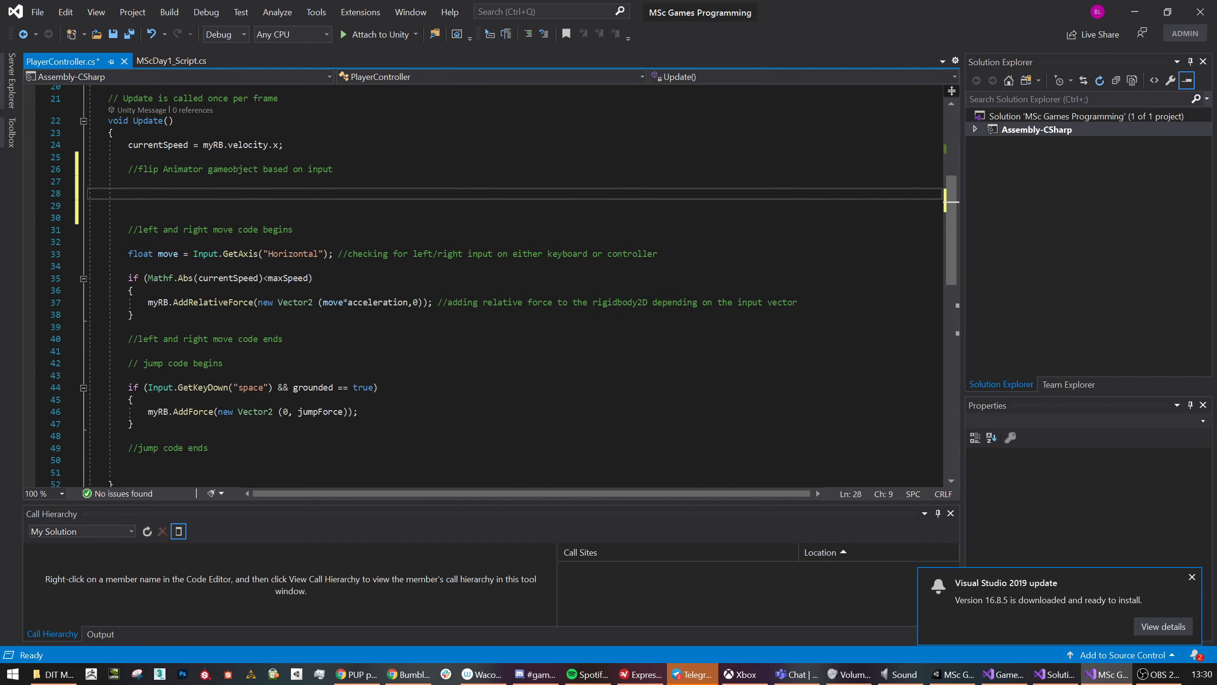
type("//end flipping Animator game")
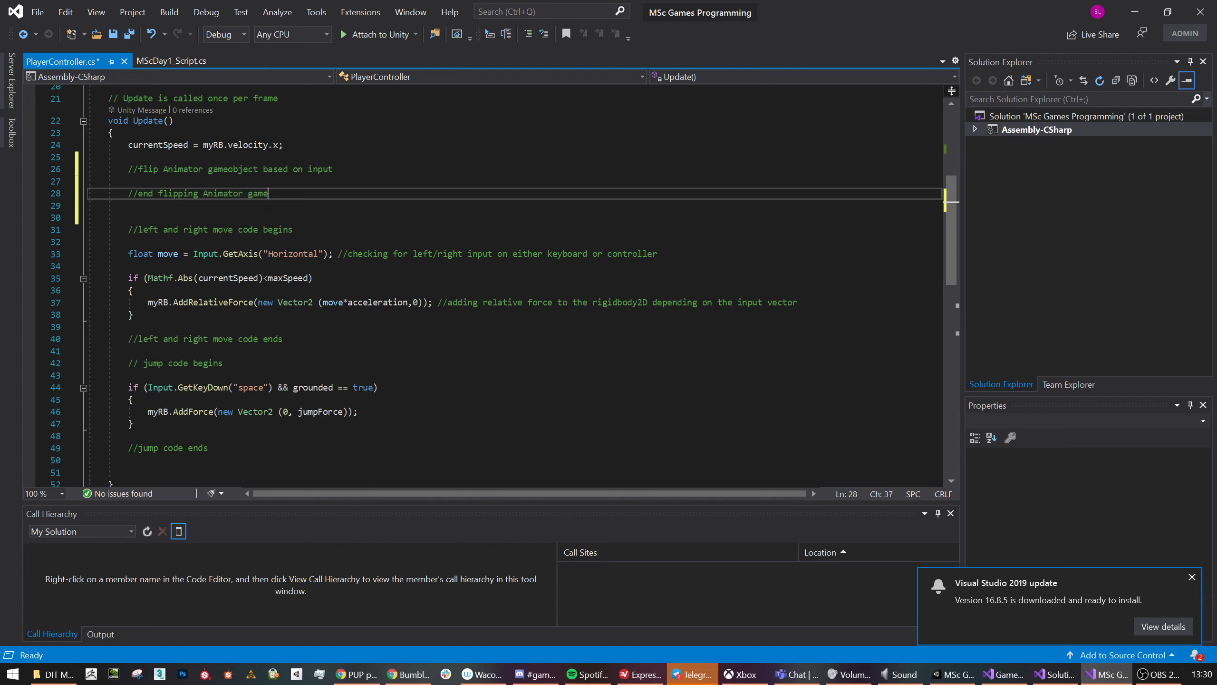
type("object")
Delete both Animator flip comments below the currentSpeed assignment.
left_click(129, 180)
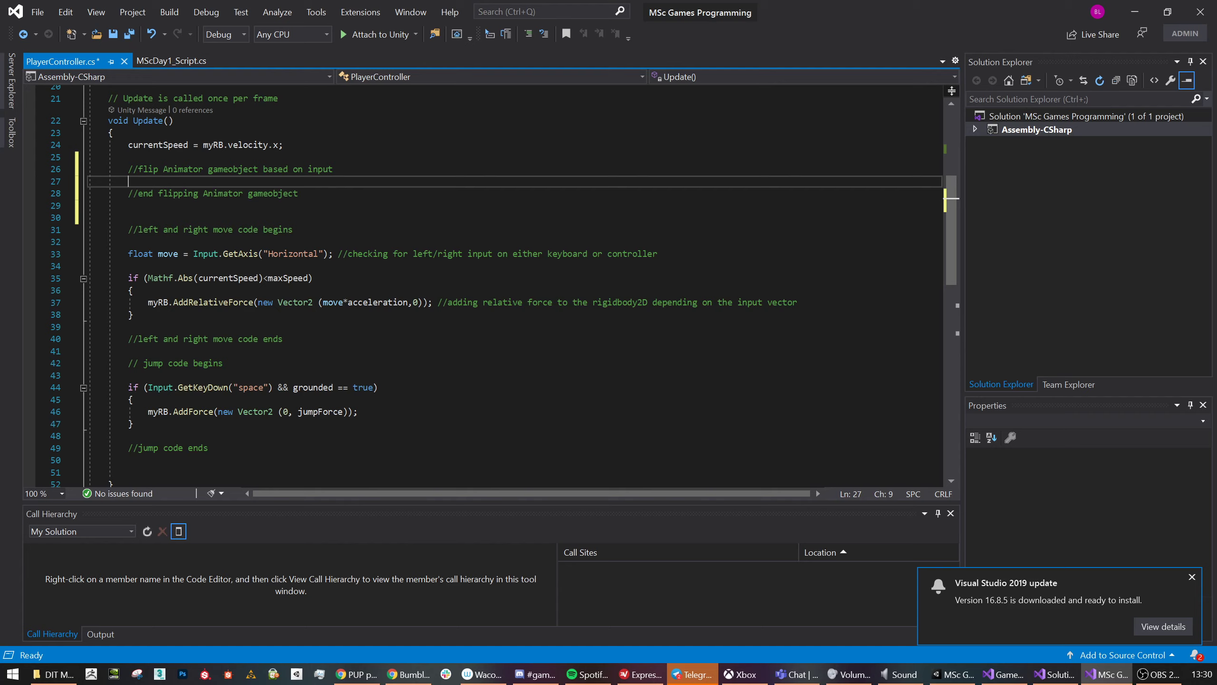
left_click_drag(298, 193, 90, 169)
key("Delete")
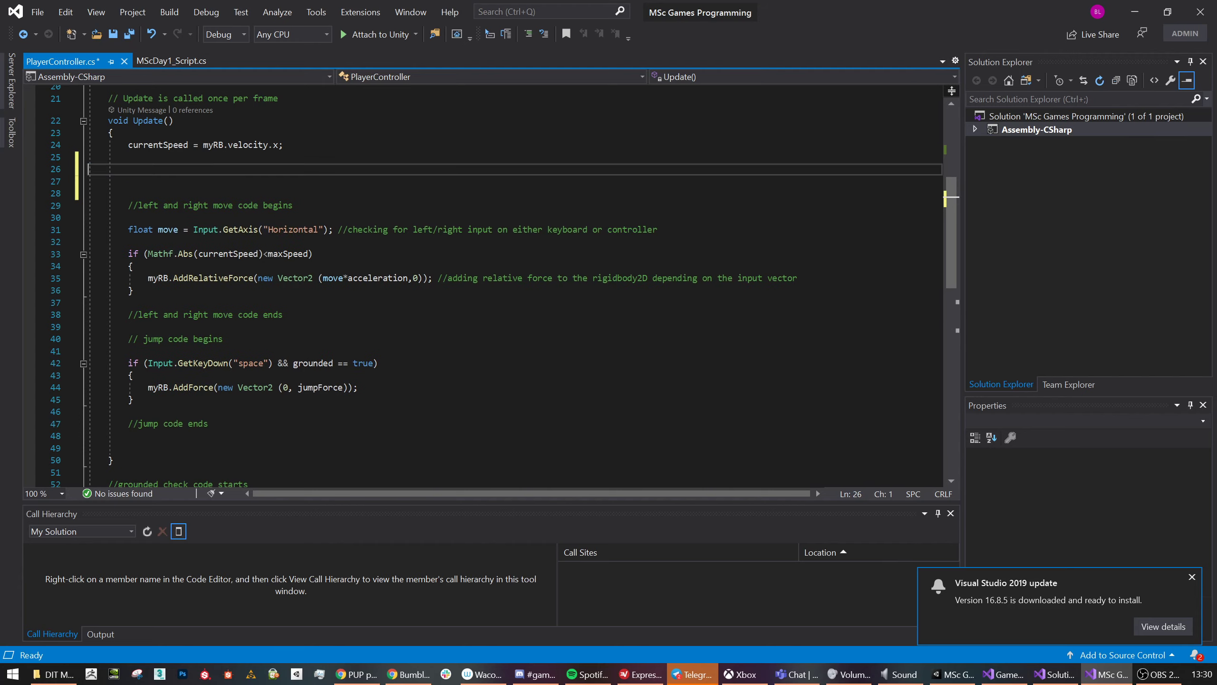
Insert three blank lines between the float move declaration and the maxSpeed if statement.
left_click(187, 229)
key("End")
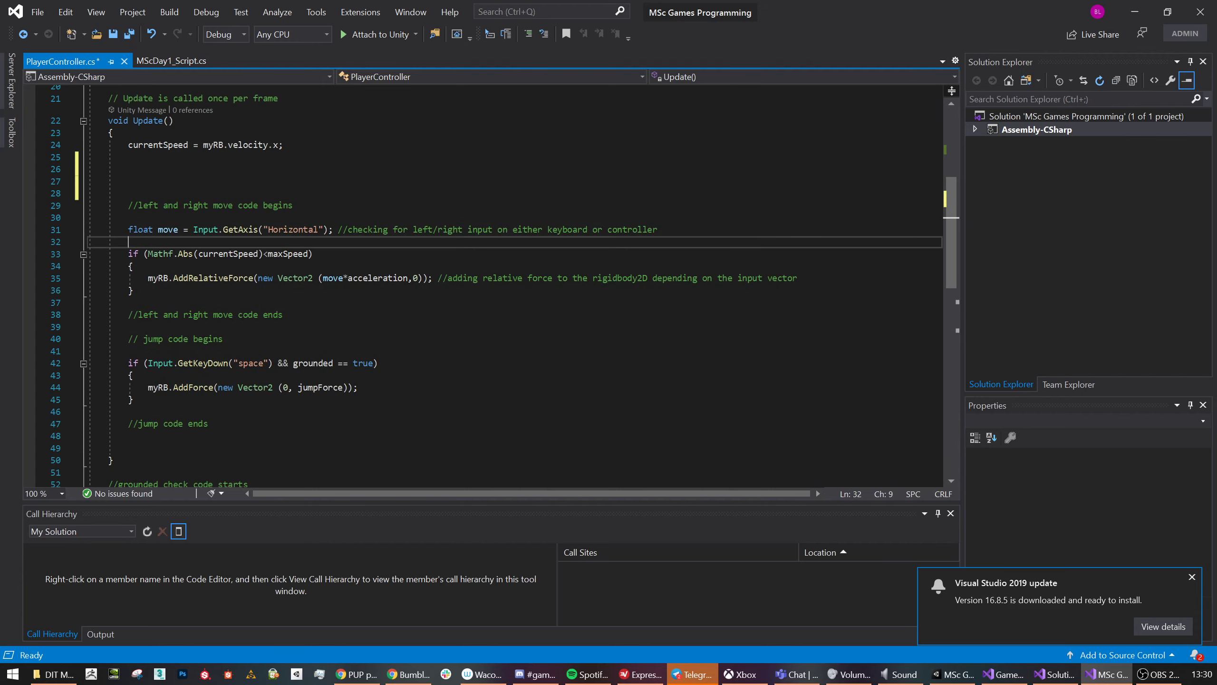
key("Return")
key("Return")
key("Return")
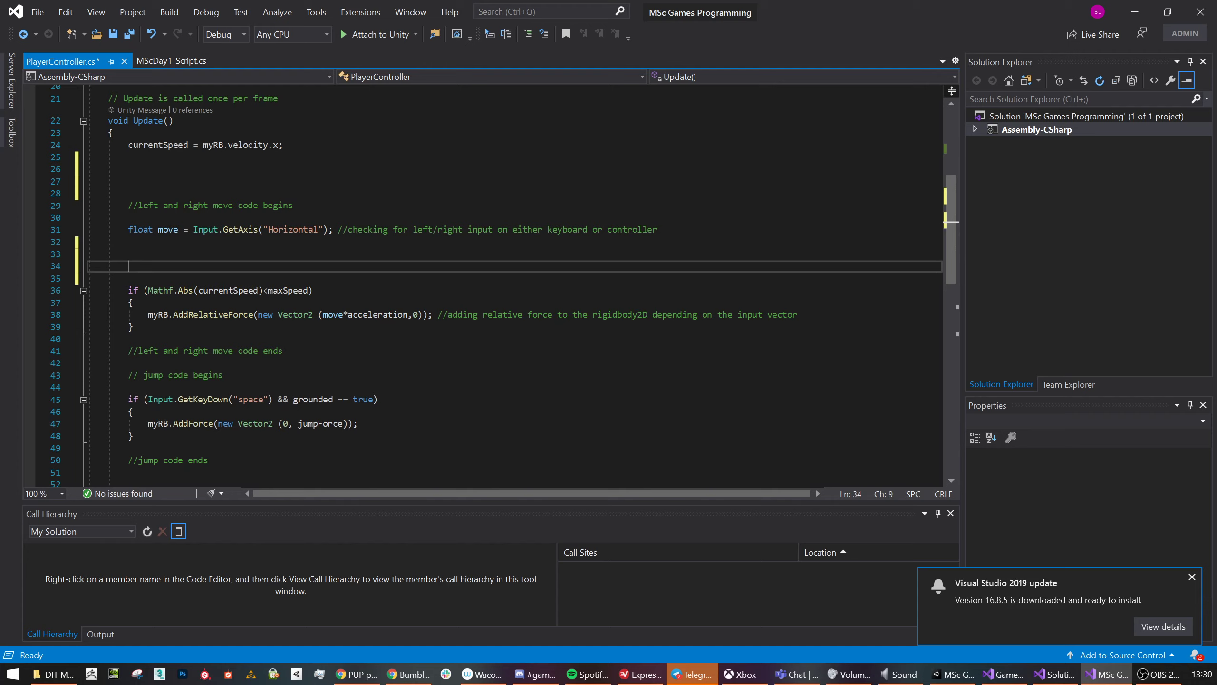
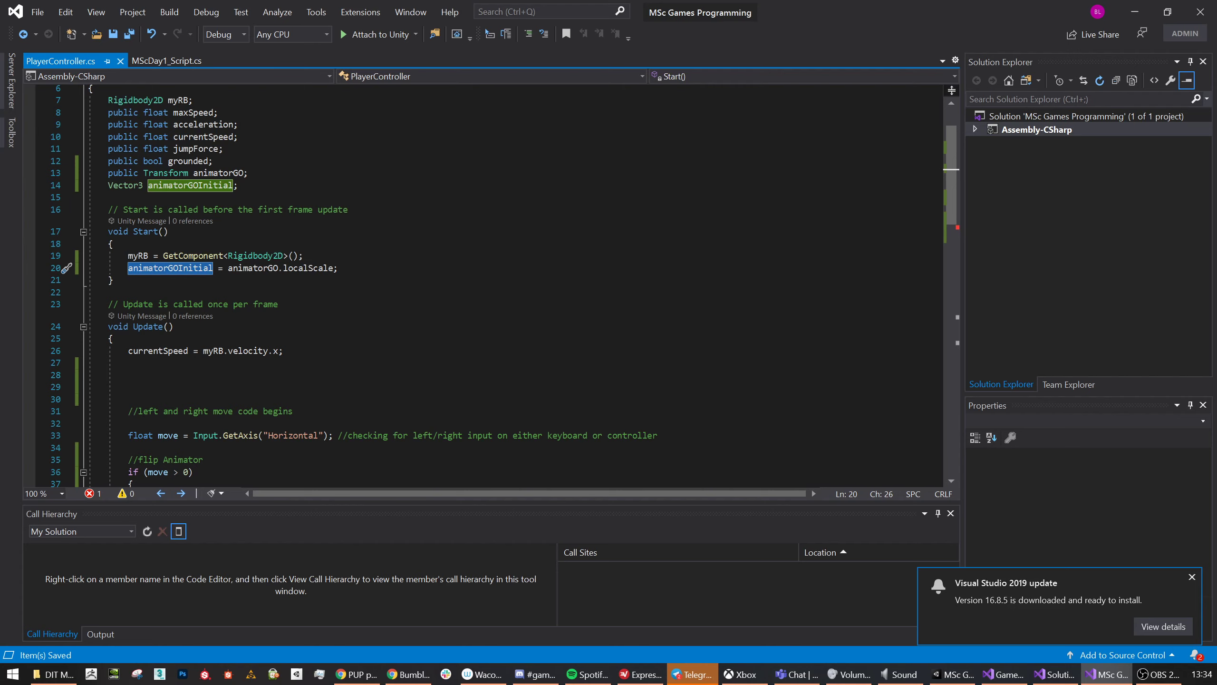
Insert two separating commas inside the empty parentheses of the animatorGO.localScale assignment in the move > 0 block.
scroll(236, 181, "down", 8)
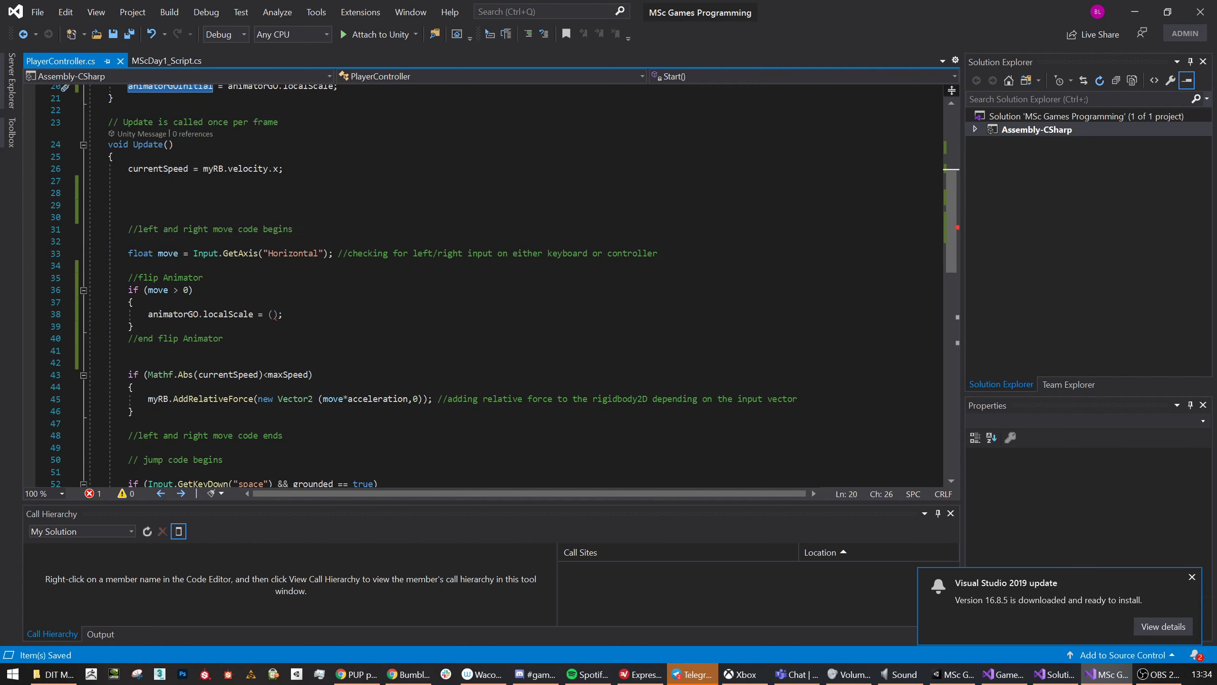
left_click(273, 205)
scroll(273, 206, "up", 2)
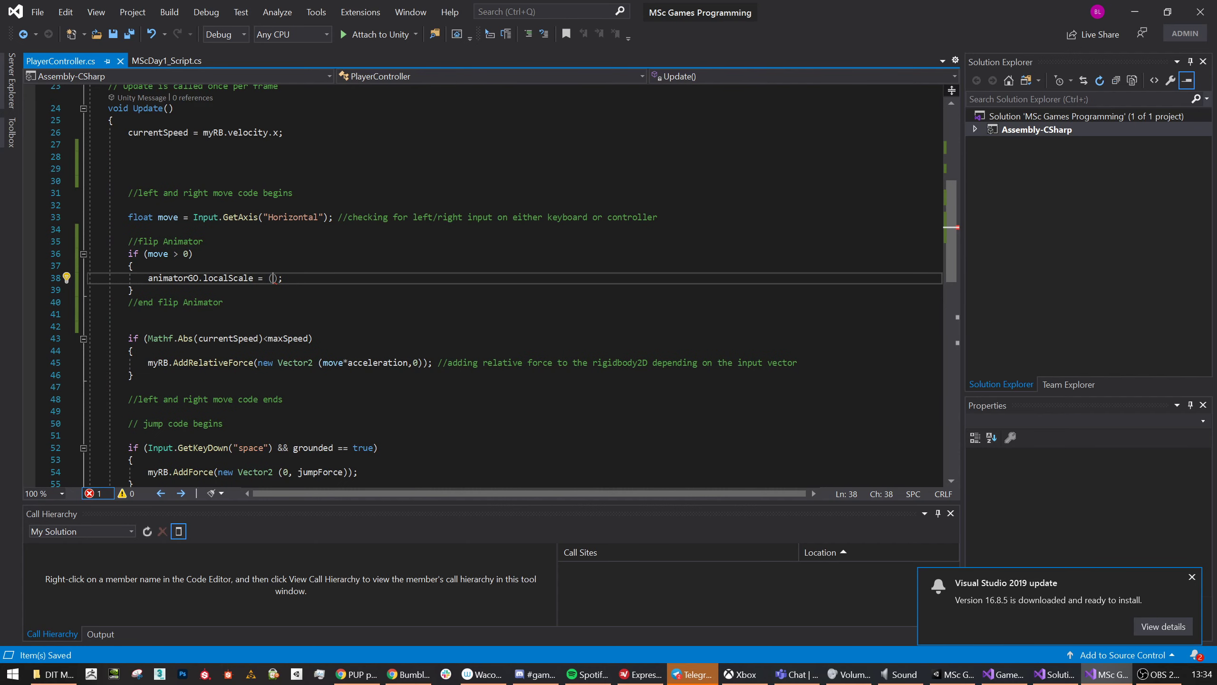
type(",,")
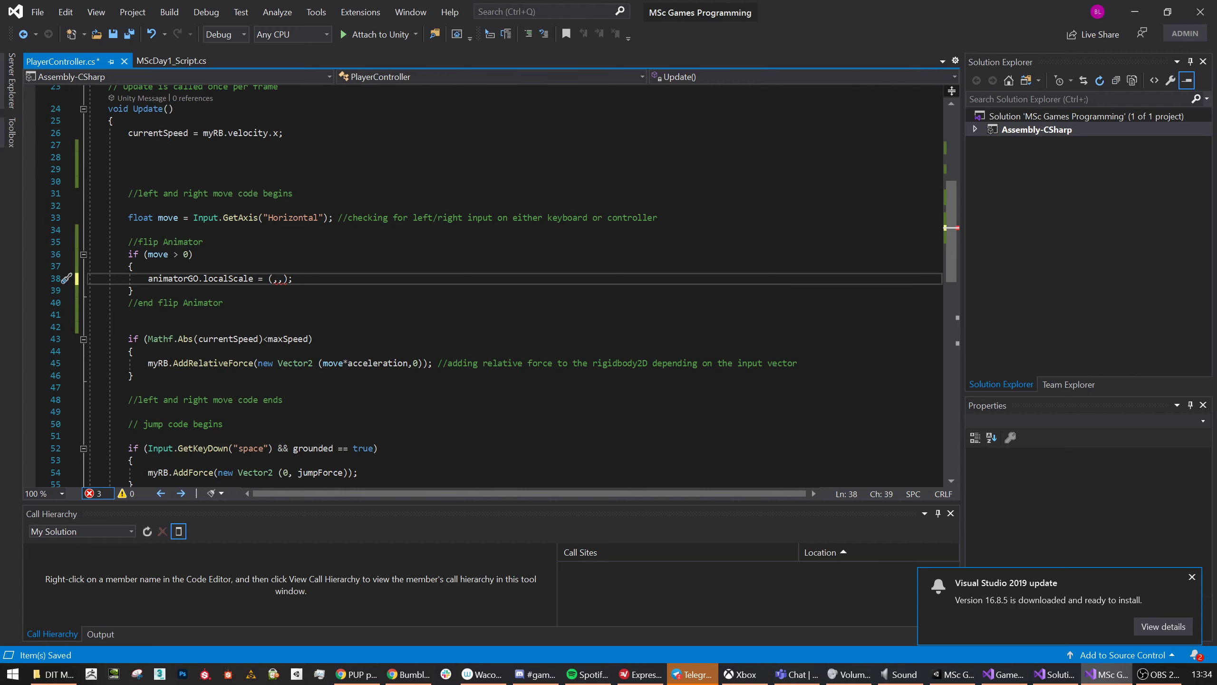
scroll(502, 285, "up", 2)
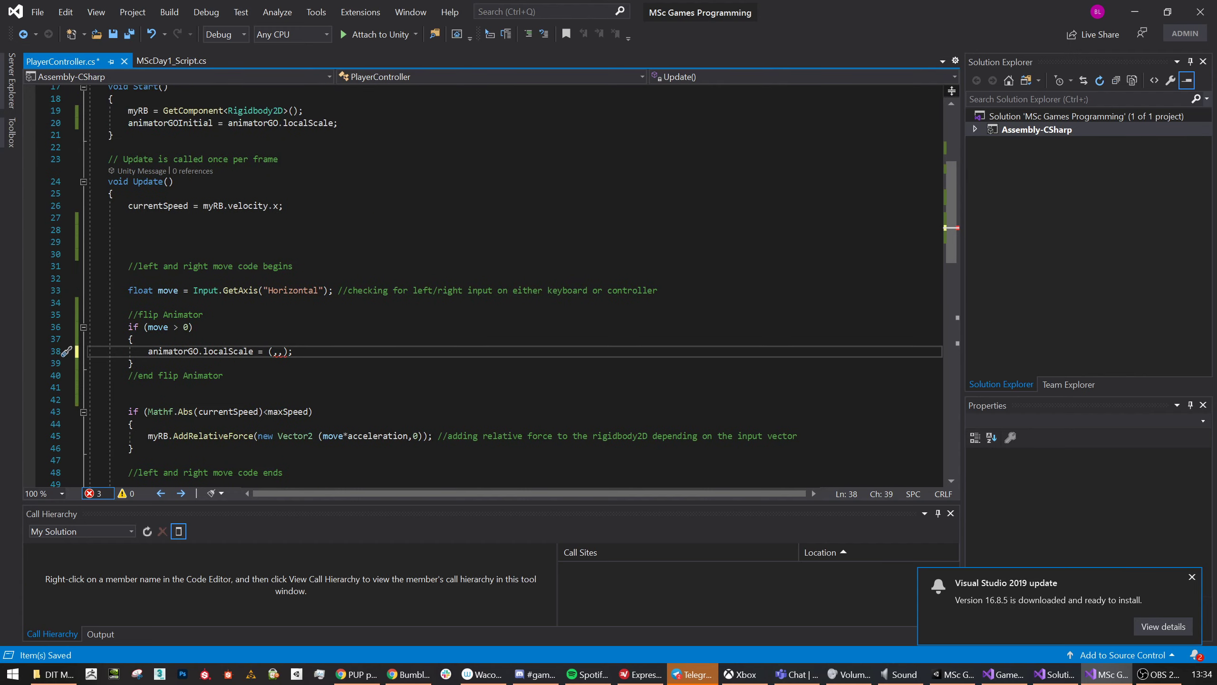
type("AnimatorOverrideControlle")
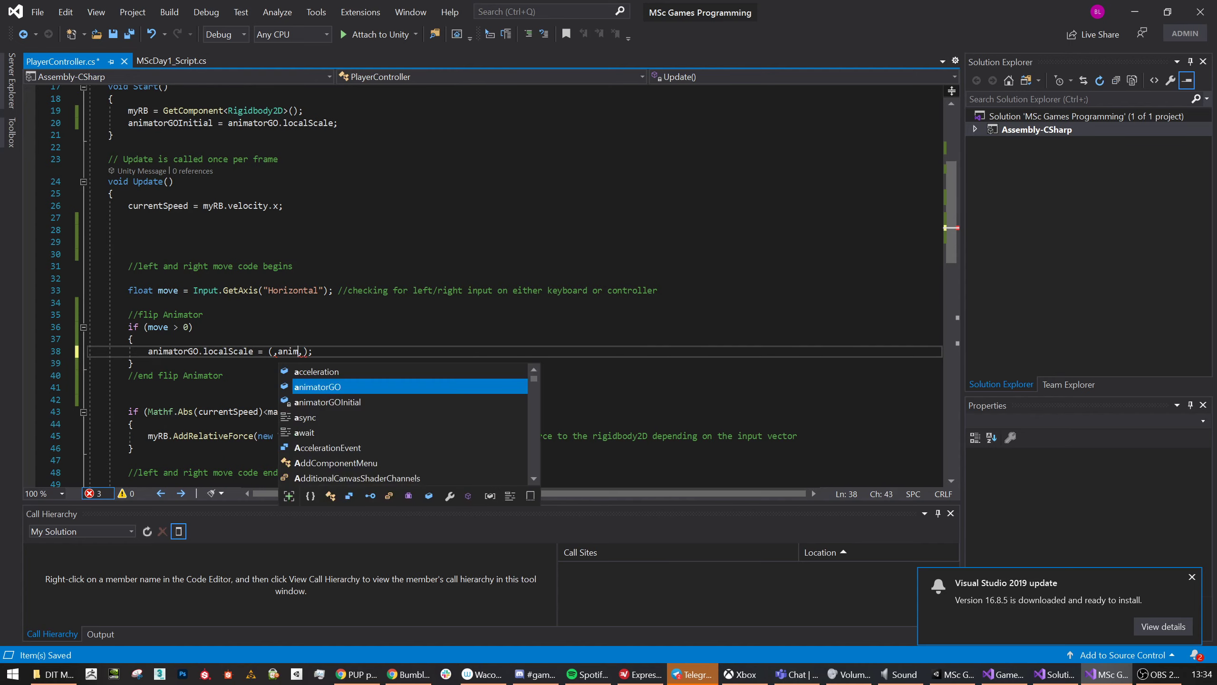
key("BackSpace")
key("BackSpace")
key("BackSpace")
key("BackSpace")
key("BackSpace")
key("BackSpace")
key("BackSpace")
key("BackSpace")
key("BackSpace")
key("BackSpace")
key("BackSpace")
key("BackSpace")
key("BackSpace")
key("BackSpace")
key("BackSpace")
key("BackSpace")
key("BackSpace")
key("BackSpace")
key("BackSpace")
key("BackSpace")
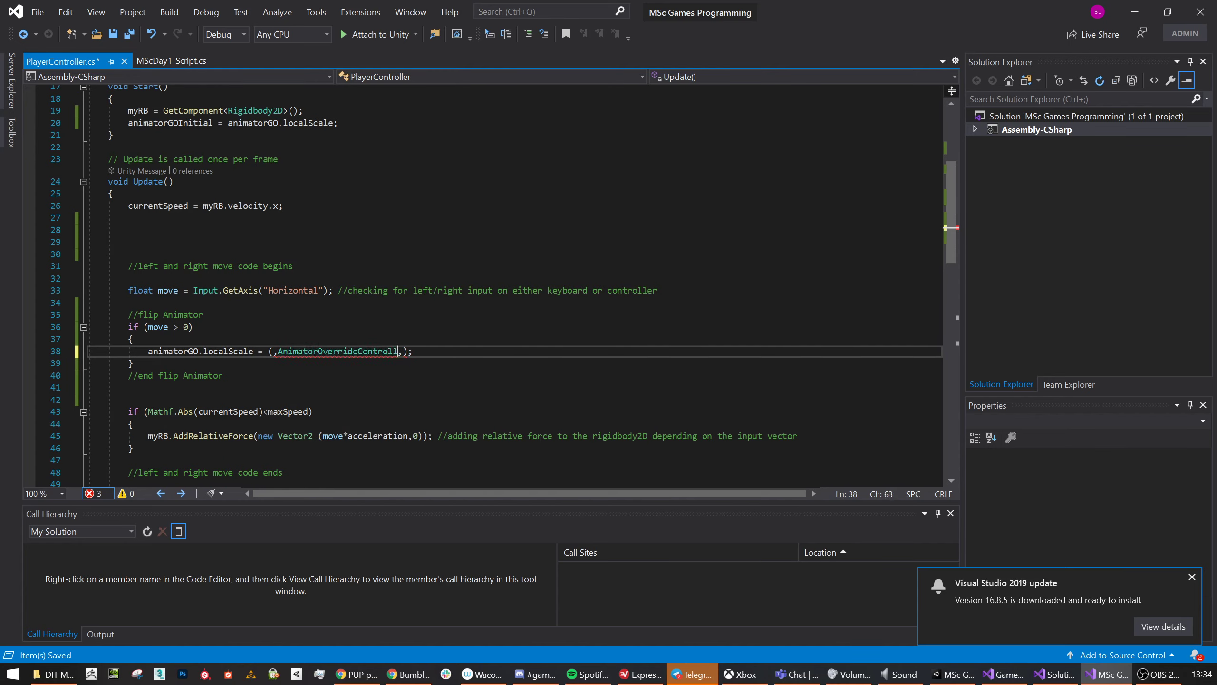
Enter animatorGO.localScale.y between the two commas as the y component of the localScale assignment.
type("animatorGO")
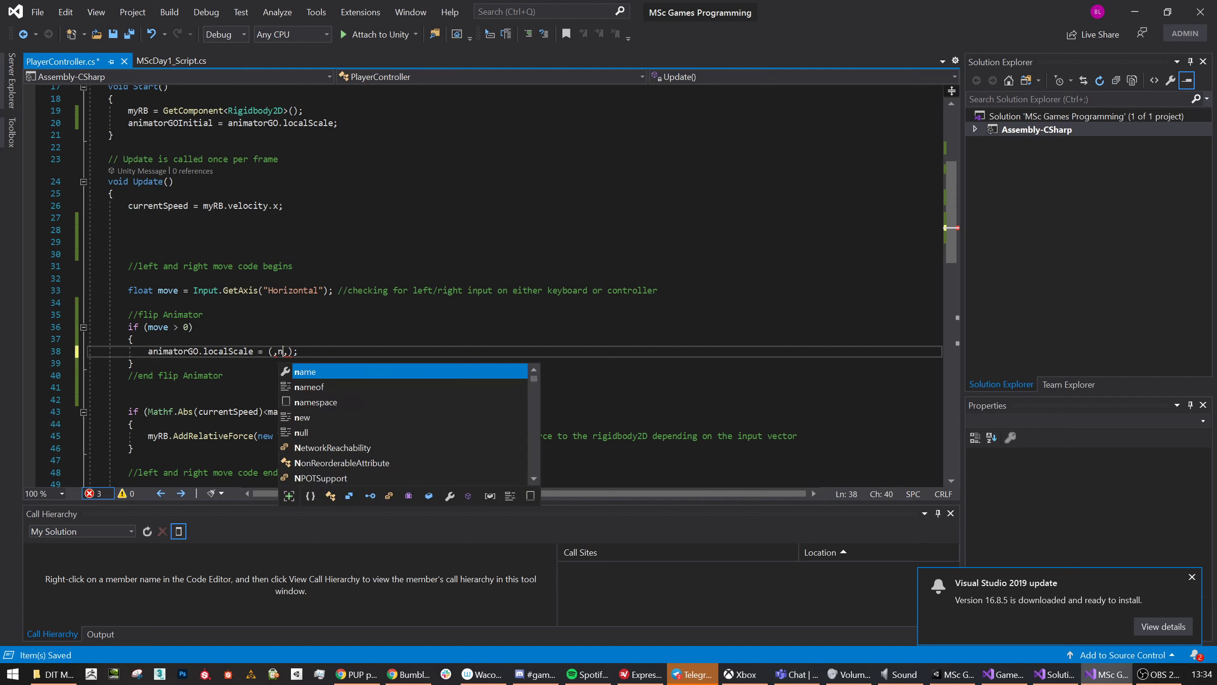
type(".localScale")
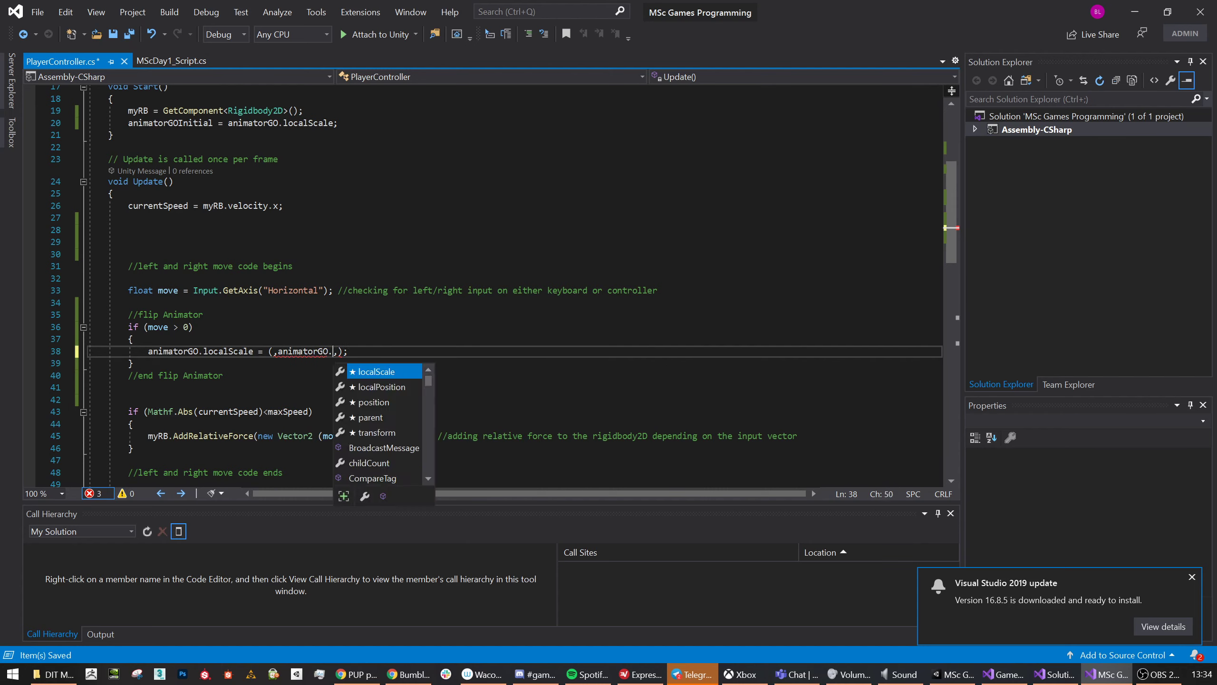
type(".y")
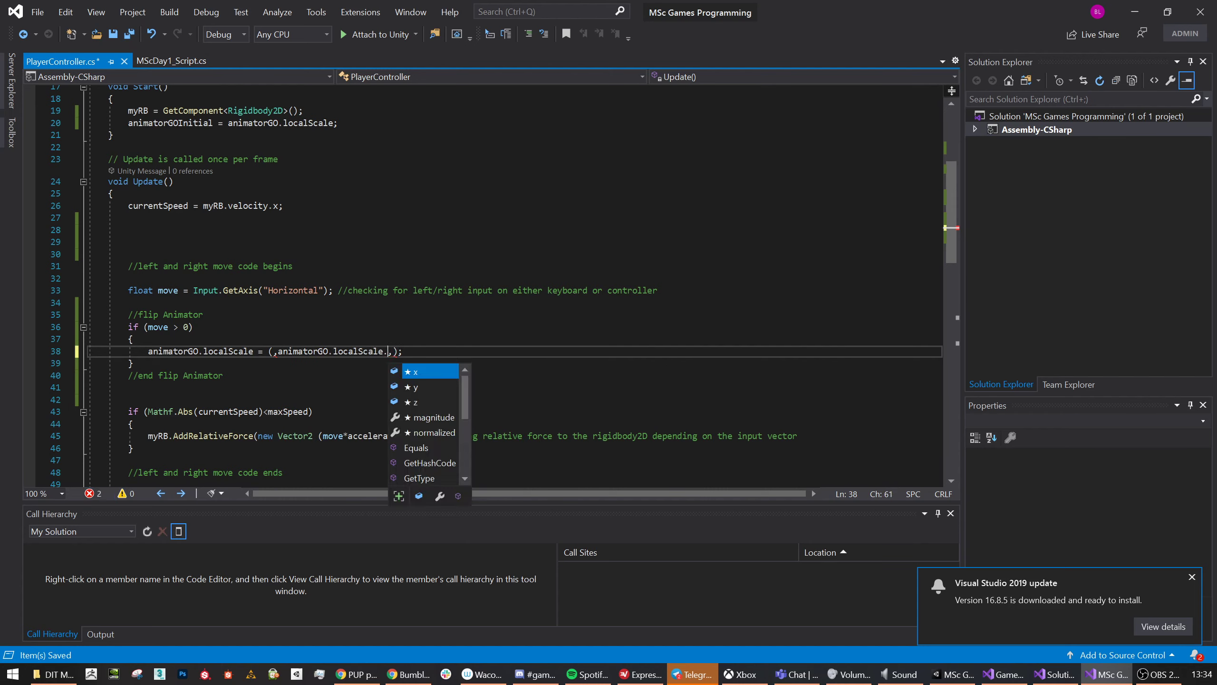
key("Right")
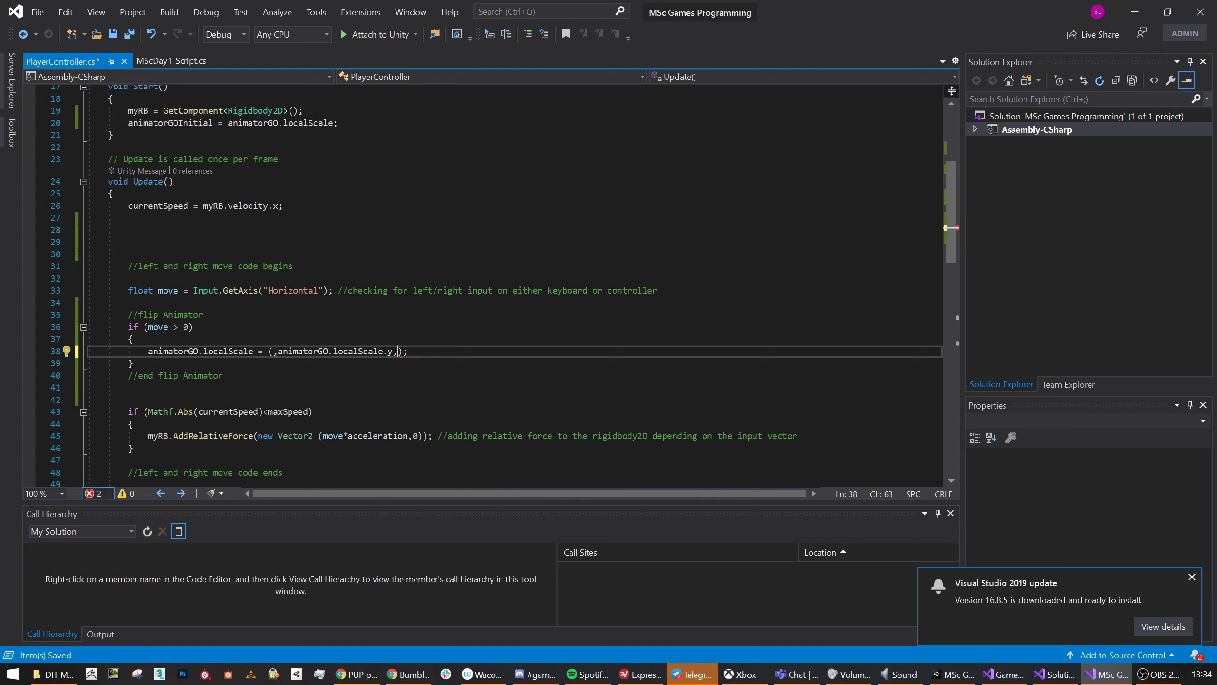
Enter animatorGO.localScale.z after the second comma as the z component of the localScale assignment.
type("animator")
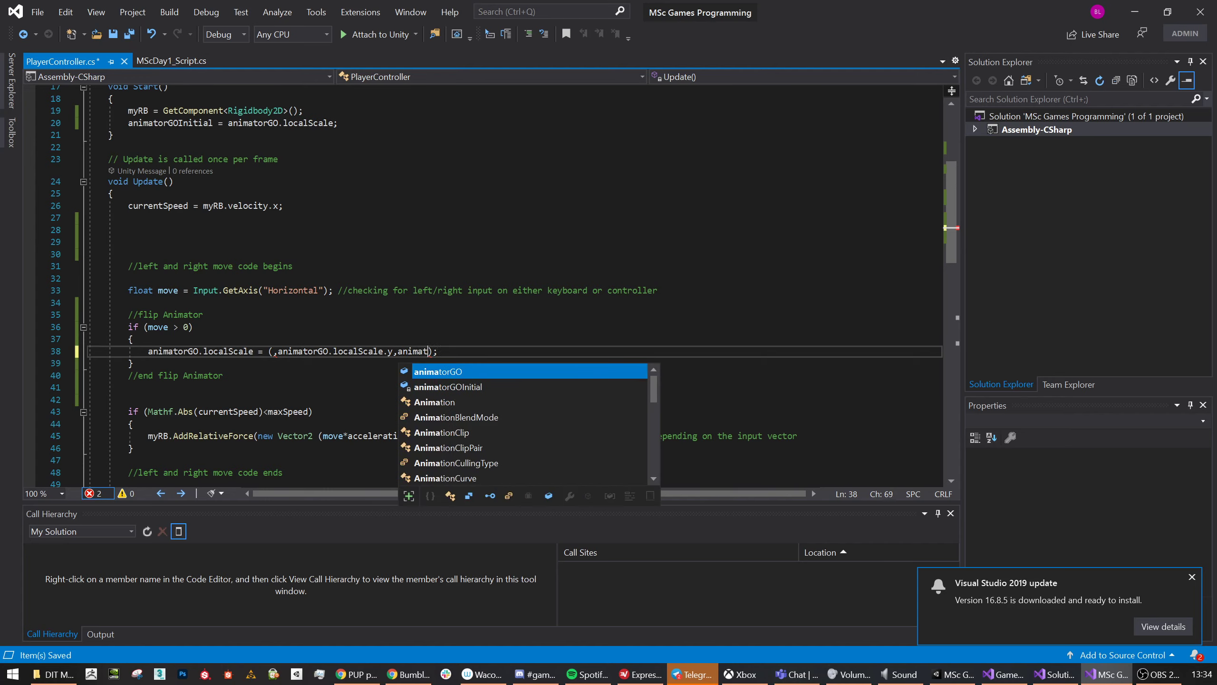
key("Down")
key("Tab")
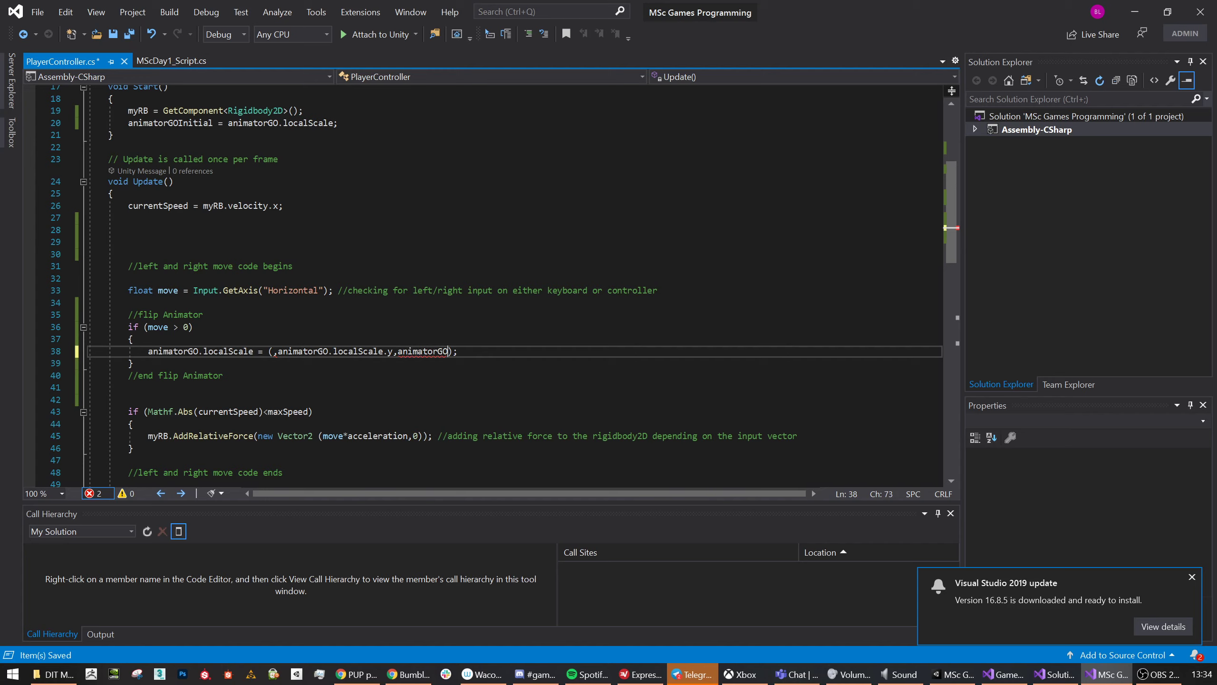
type(".local")
key("Tab")
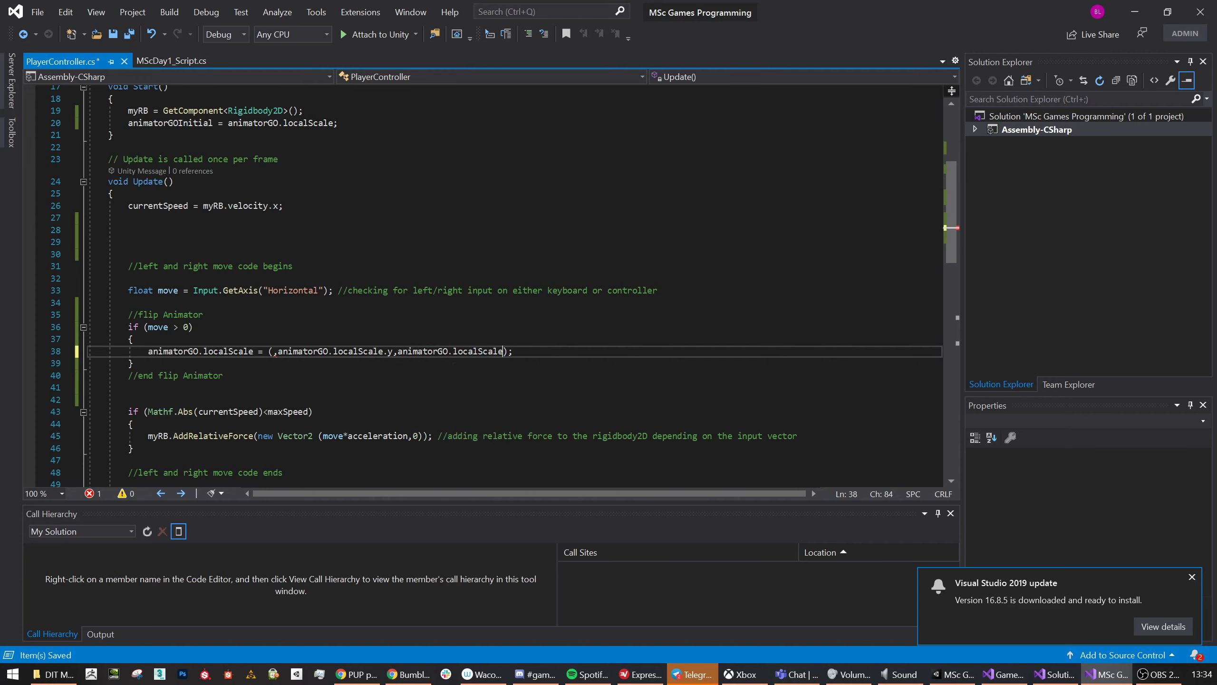
type(".z")
key("Escape")
left_click(128, 279)
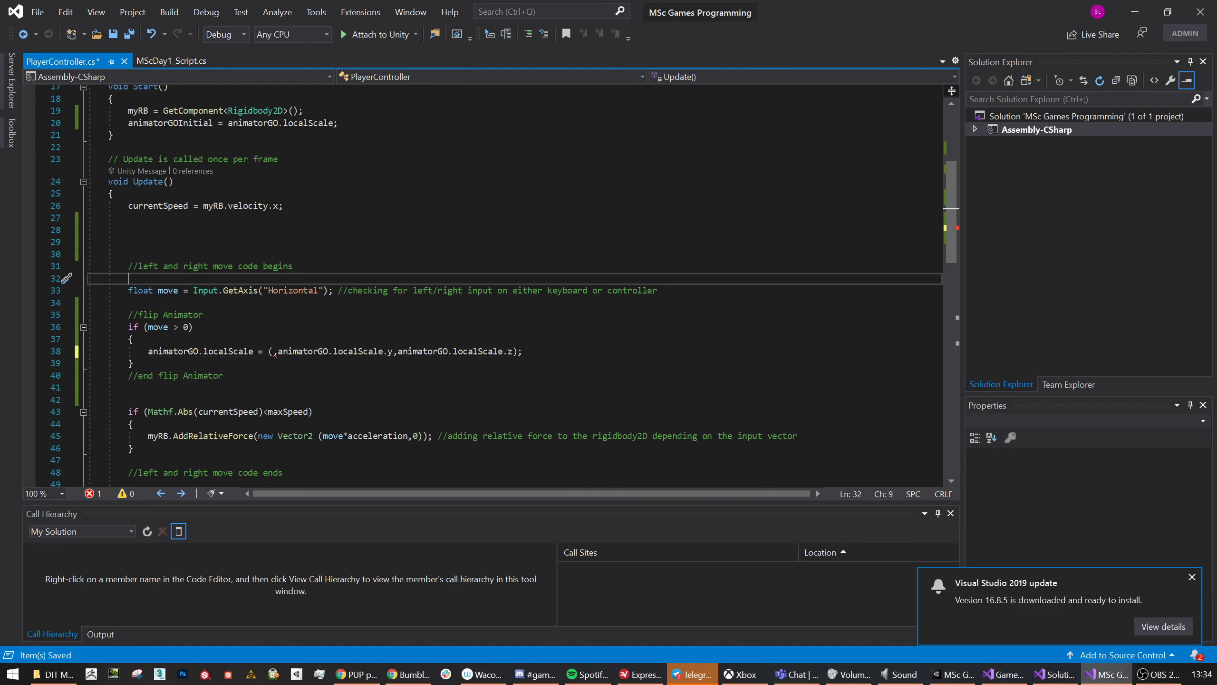
Enter animatorGOInitial.x before the first comma as the x component of the localScale assignment in the move > 0 block.
left_click(275, 351)
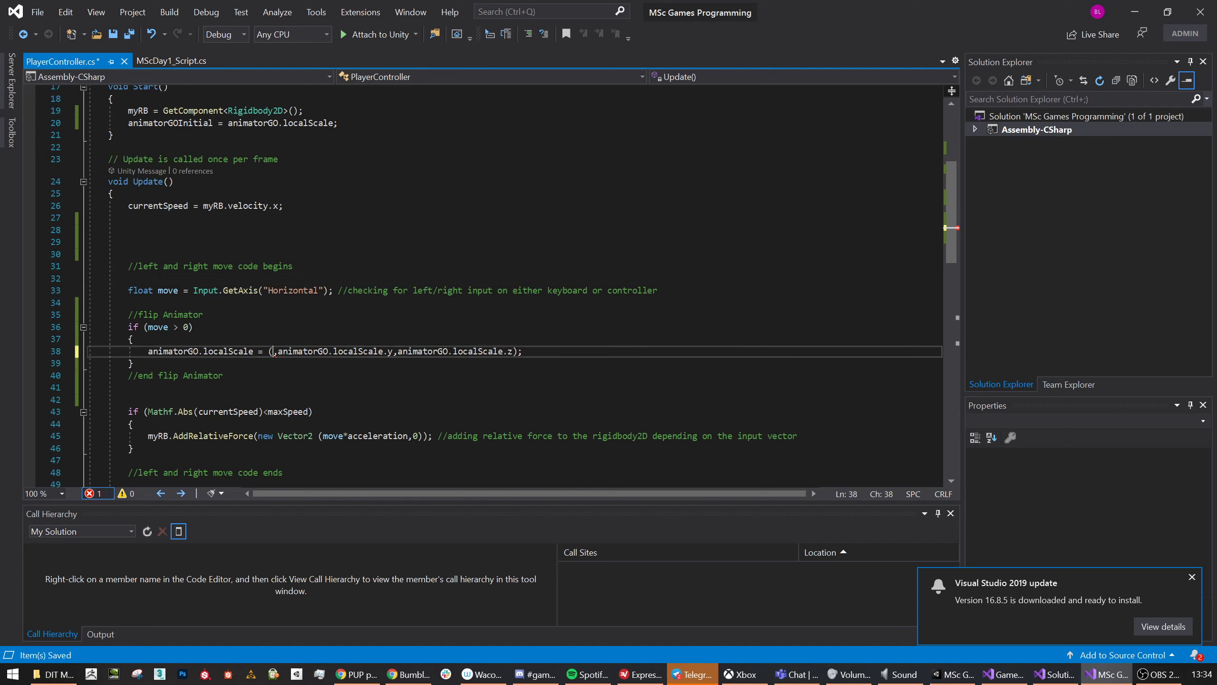
scroll(274, 350, "up", 1)
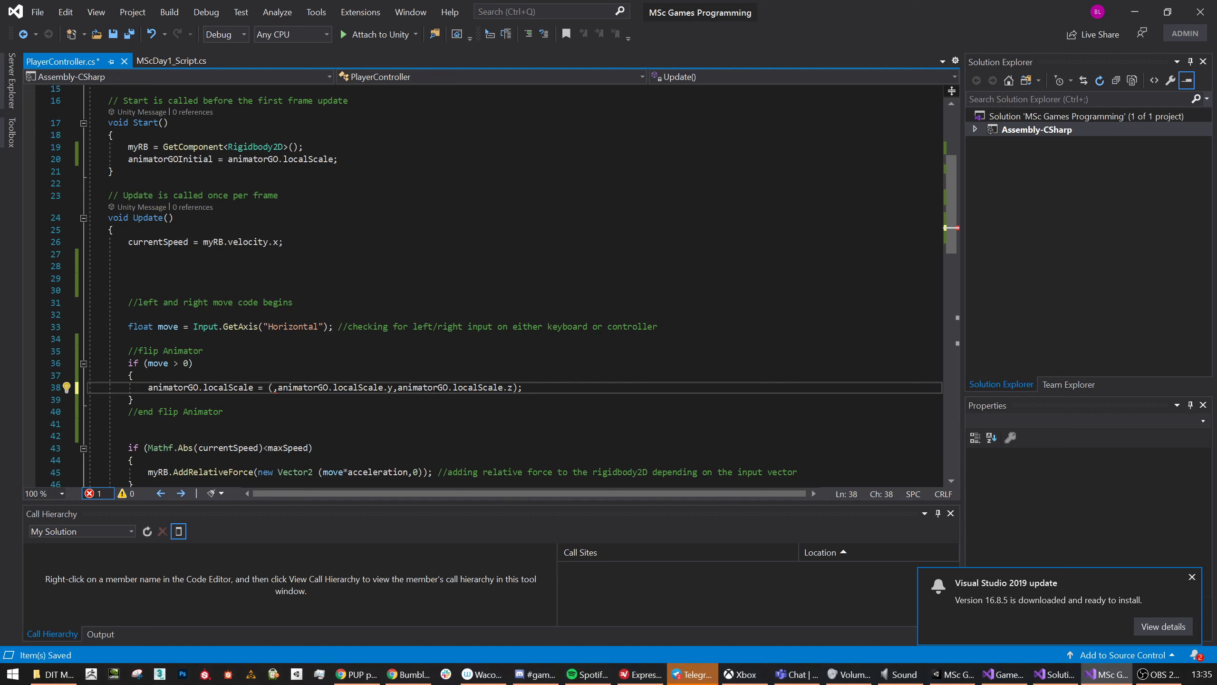
type("anim")
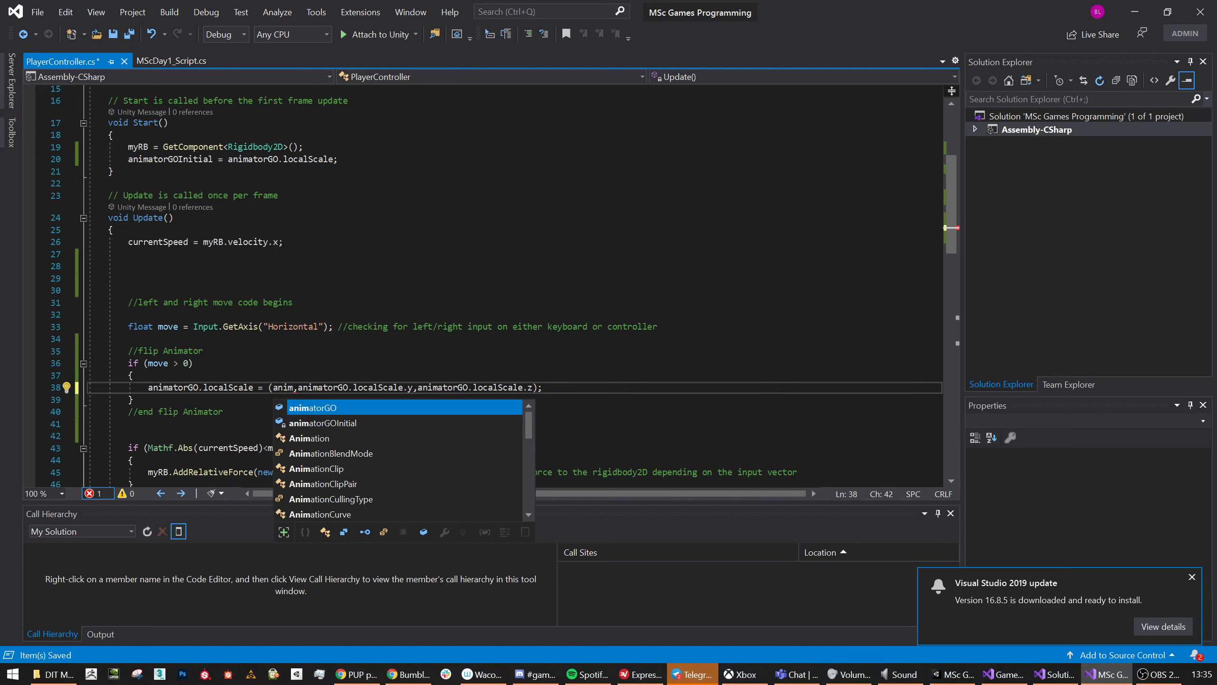
key("Tab")
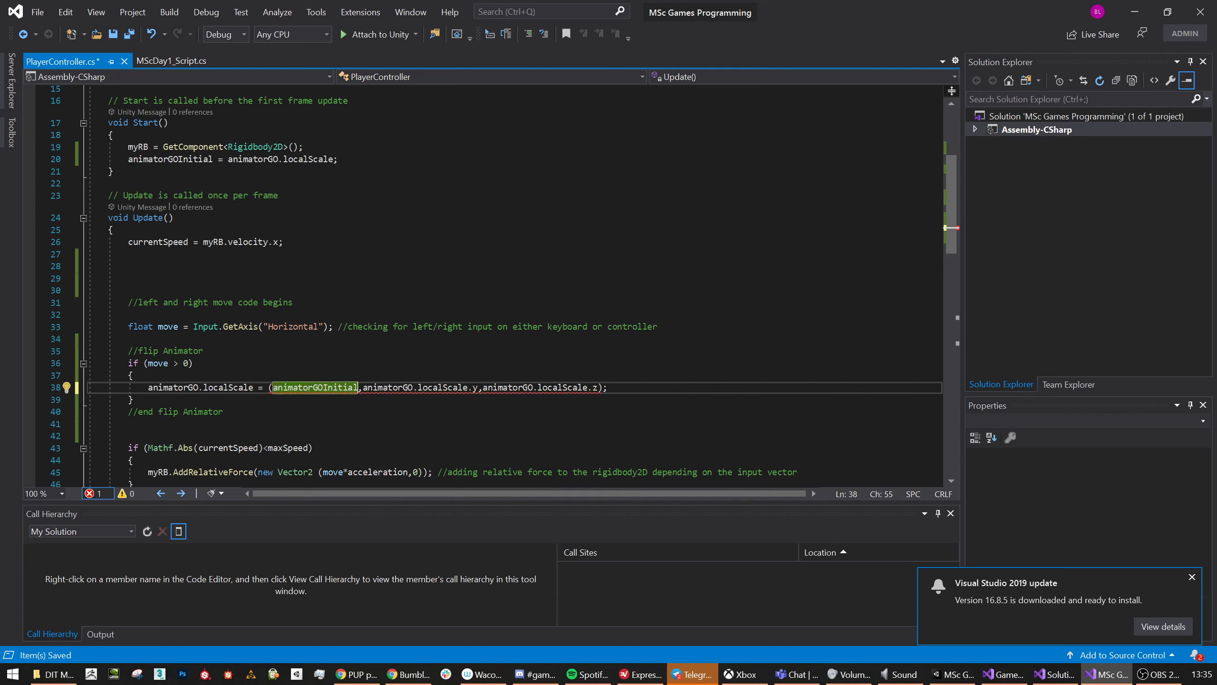
type(".locl")
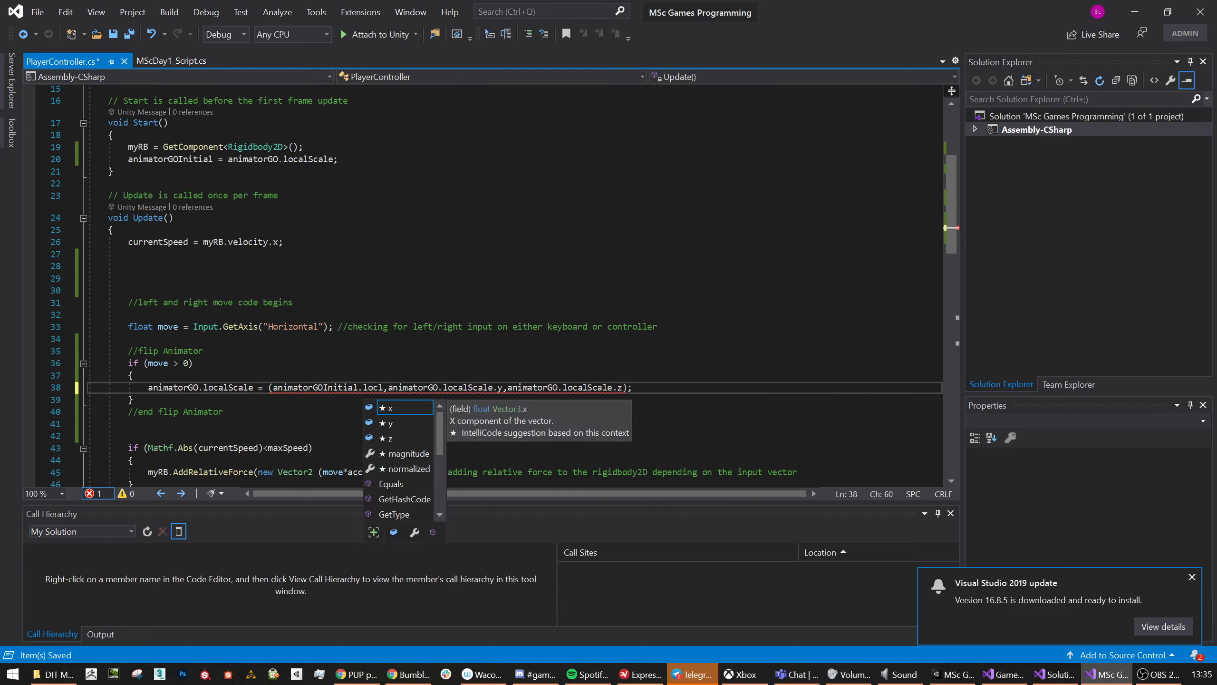
key("BackSpace")
type("als")
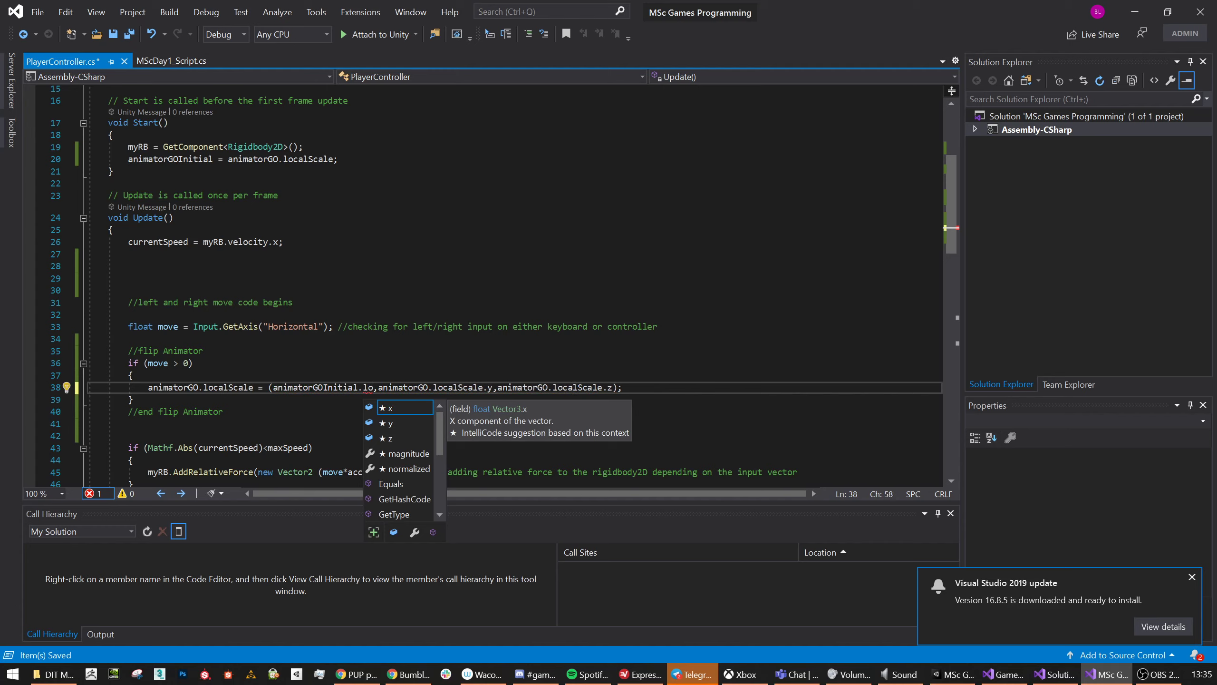
key("BackSpace")
key("BackSpace")
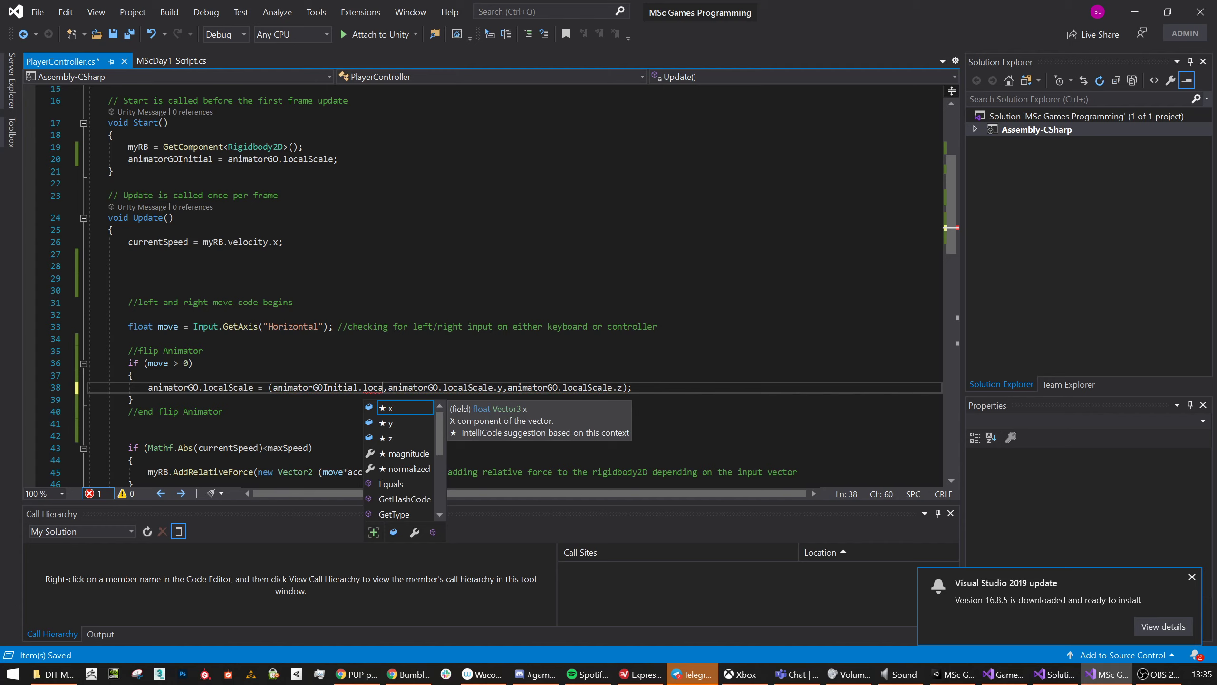
key("BackSpace")
key("BackSpace")
key("BackSpace")
key("BackSpace")
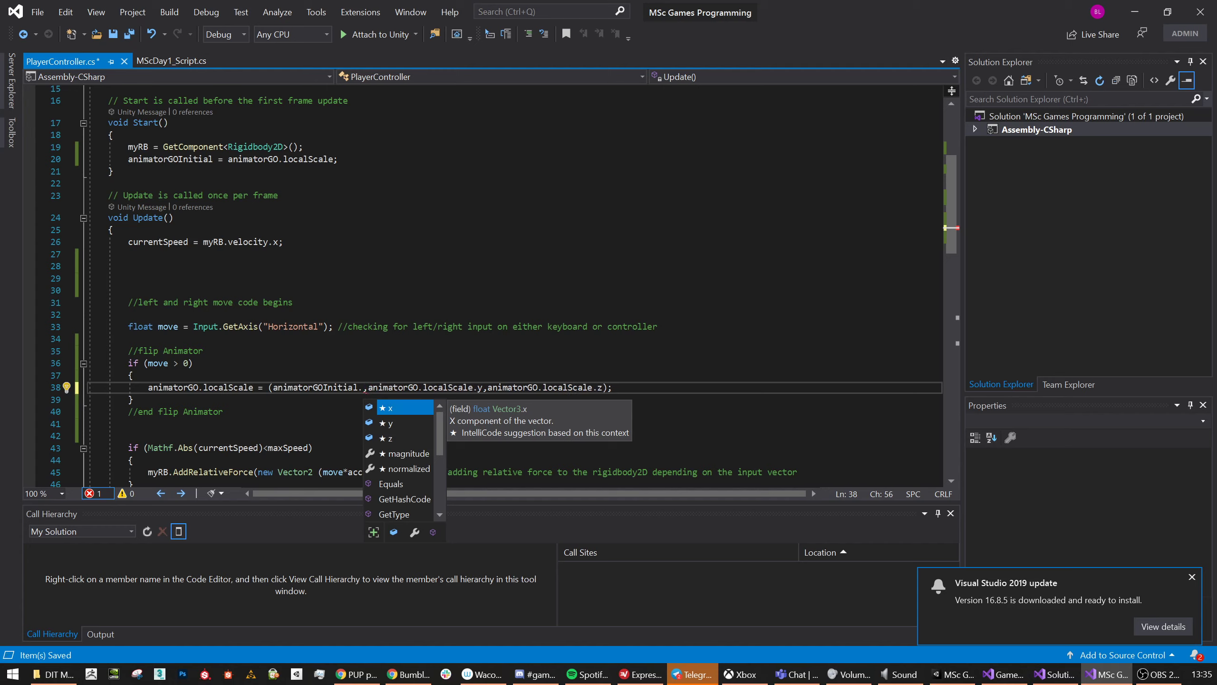
type("x")
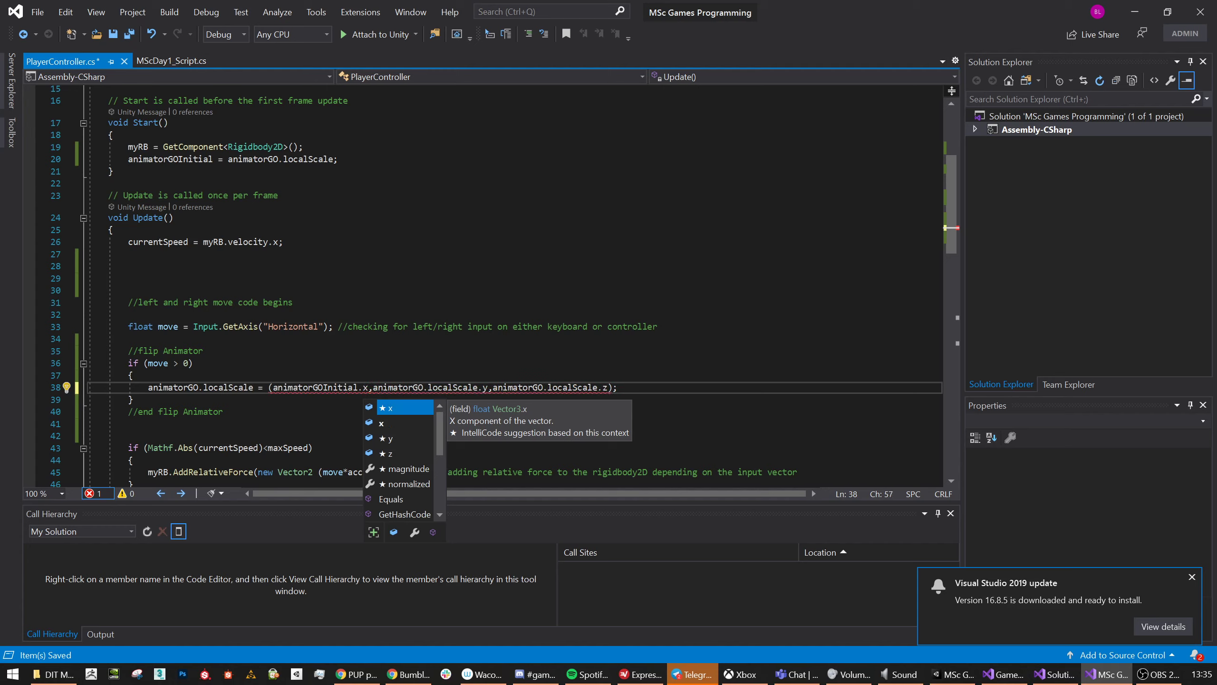
key("Escape")
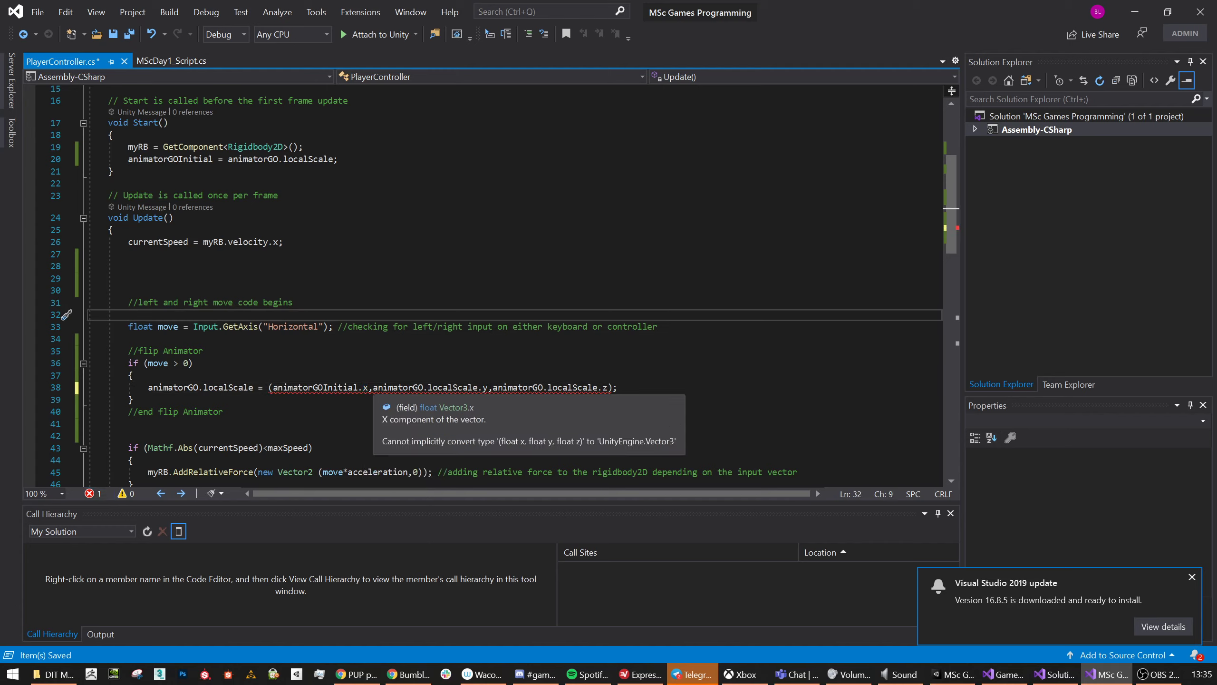
key("Left")
key("Left")
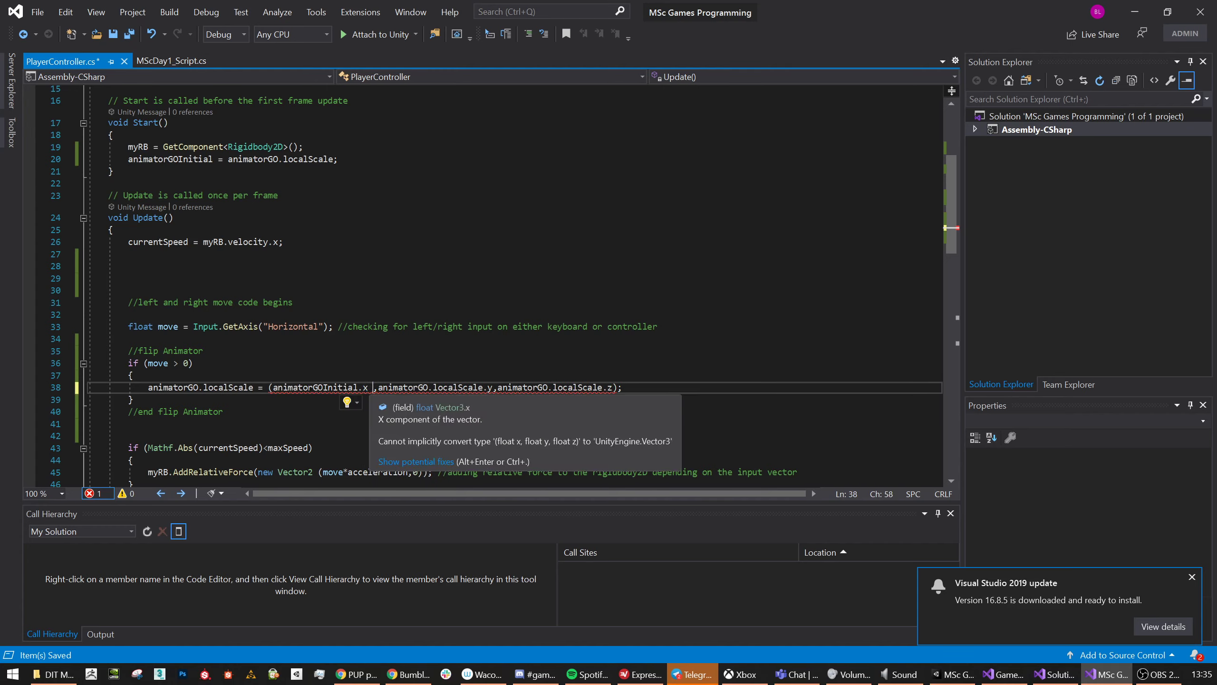
Change the type of the animatorGOInitial field declaration to float.
scroll(479, 287, "up", 2)
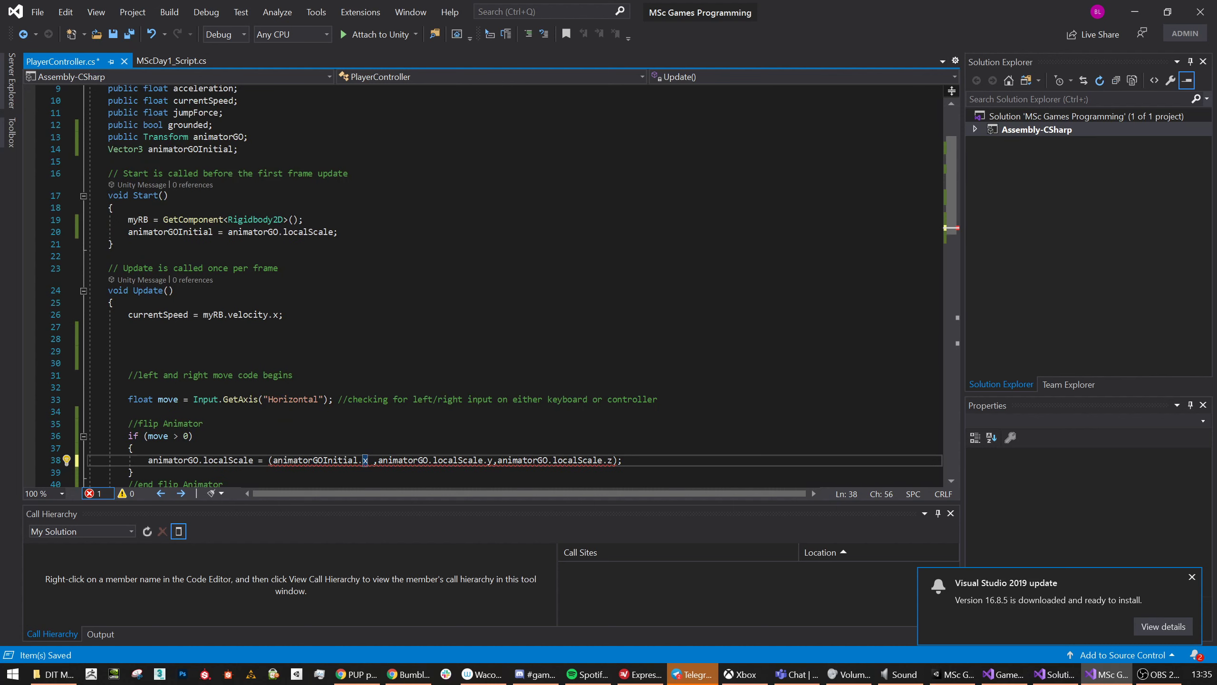
double_click(120, 148)
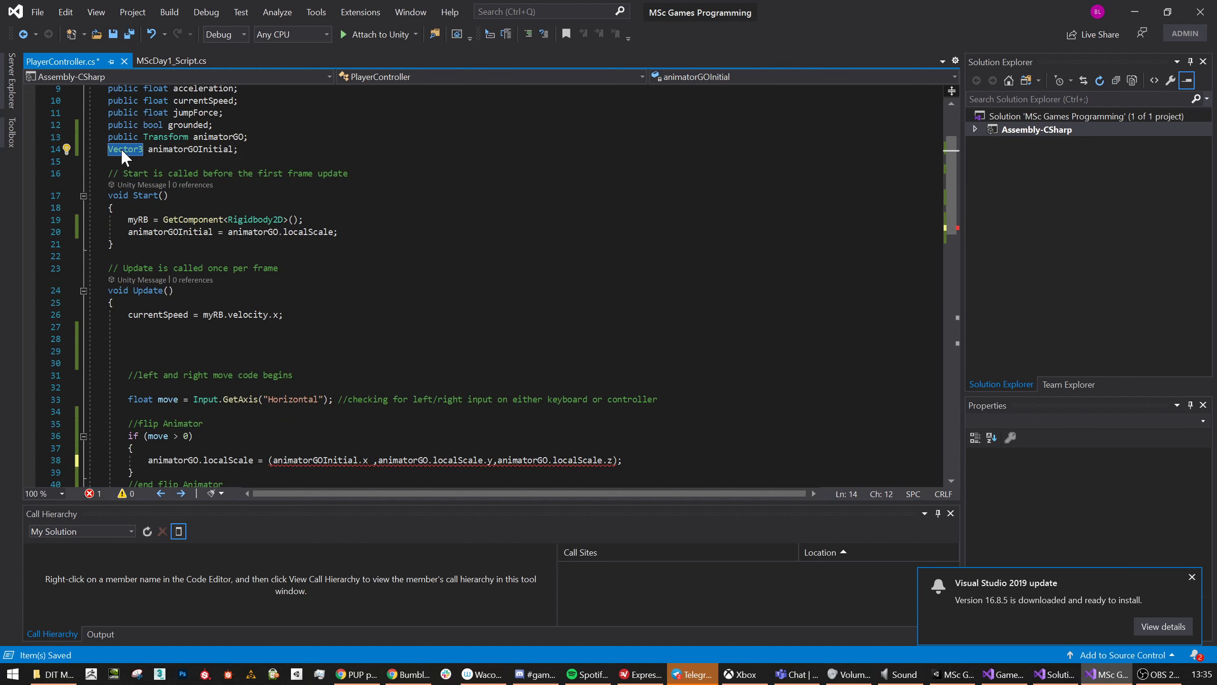
type("float")
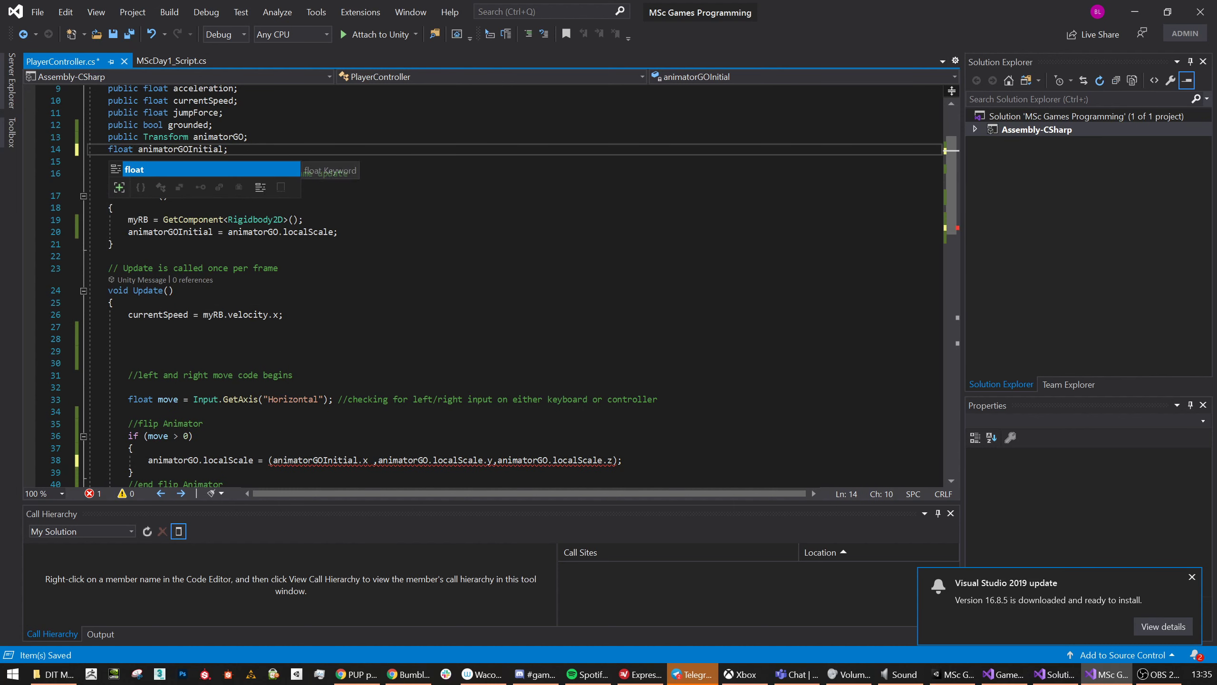
left_click(183, 124)
Append .x to animatorGO.localScale in the animatorGOInitial assignment inside Start and save the script.
left_click(334, 232)
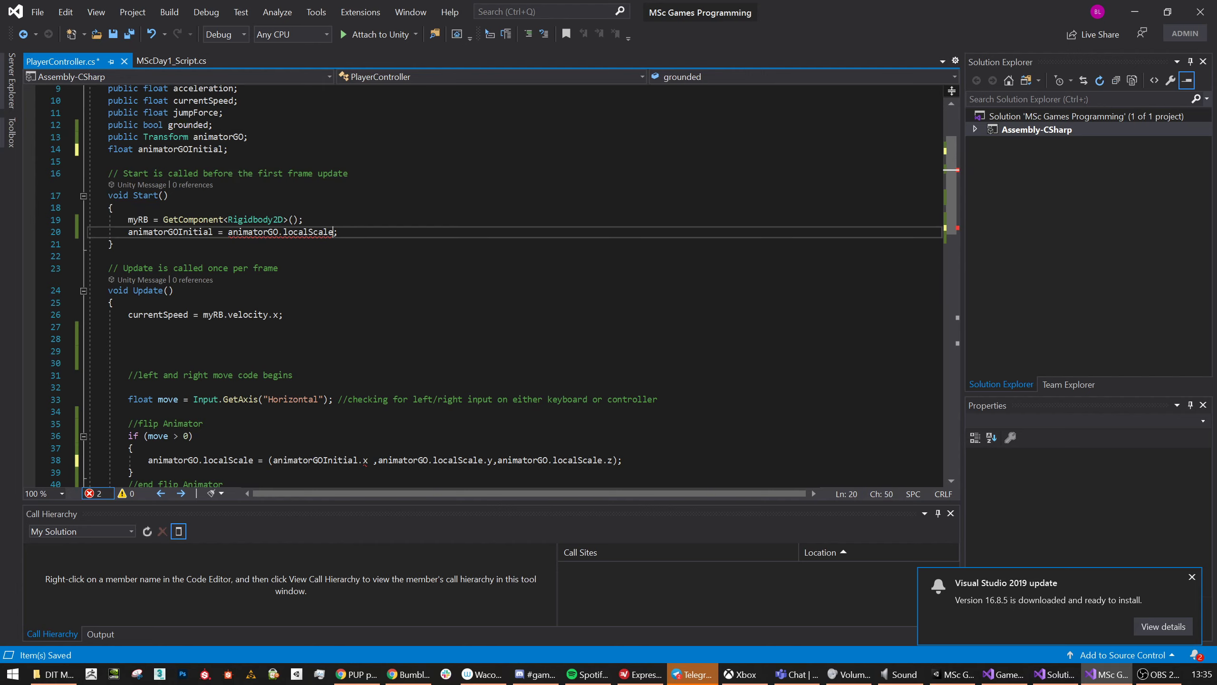
type(".x")
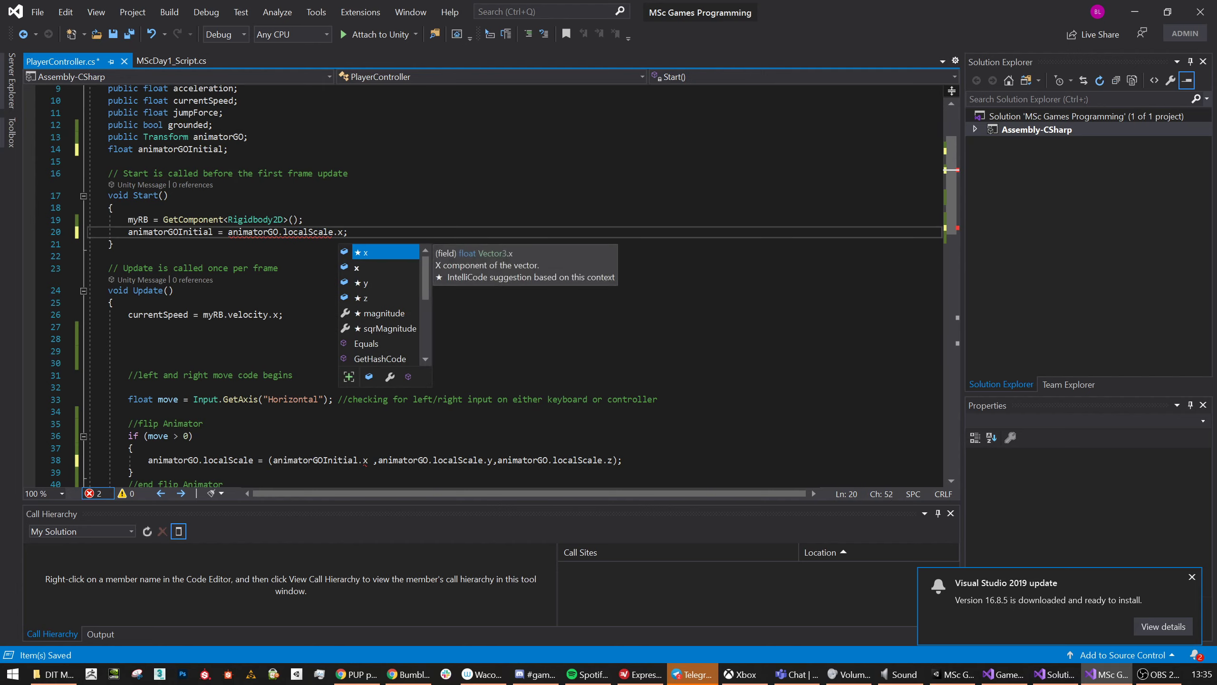
left_click(168, 195)
key("ctrl+s")
Remove the .x and the trailing space after animatorGOInitial in the move > 0 block's localScale assignment, and save the script.
scroll(367, 350, "down", 3)
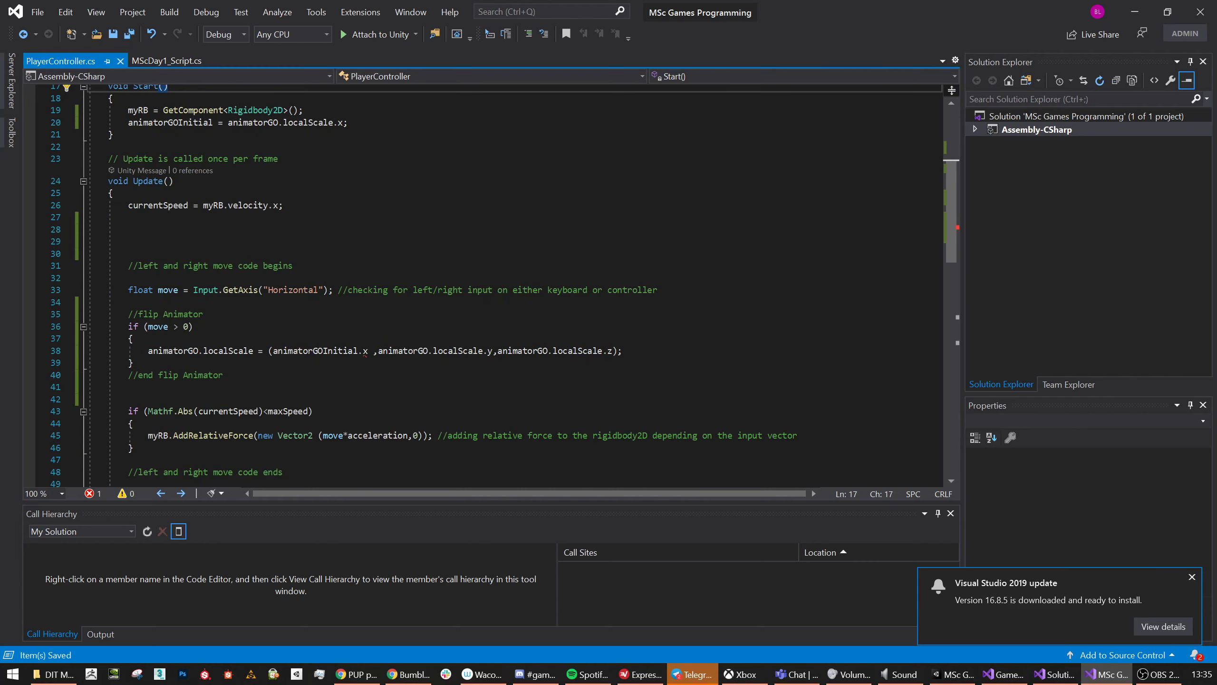
left_click(367, 351)
key("BackSpace")
key("BackSpace")
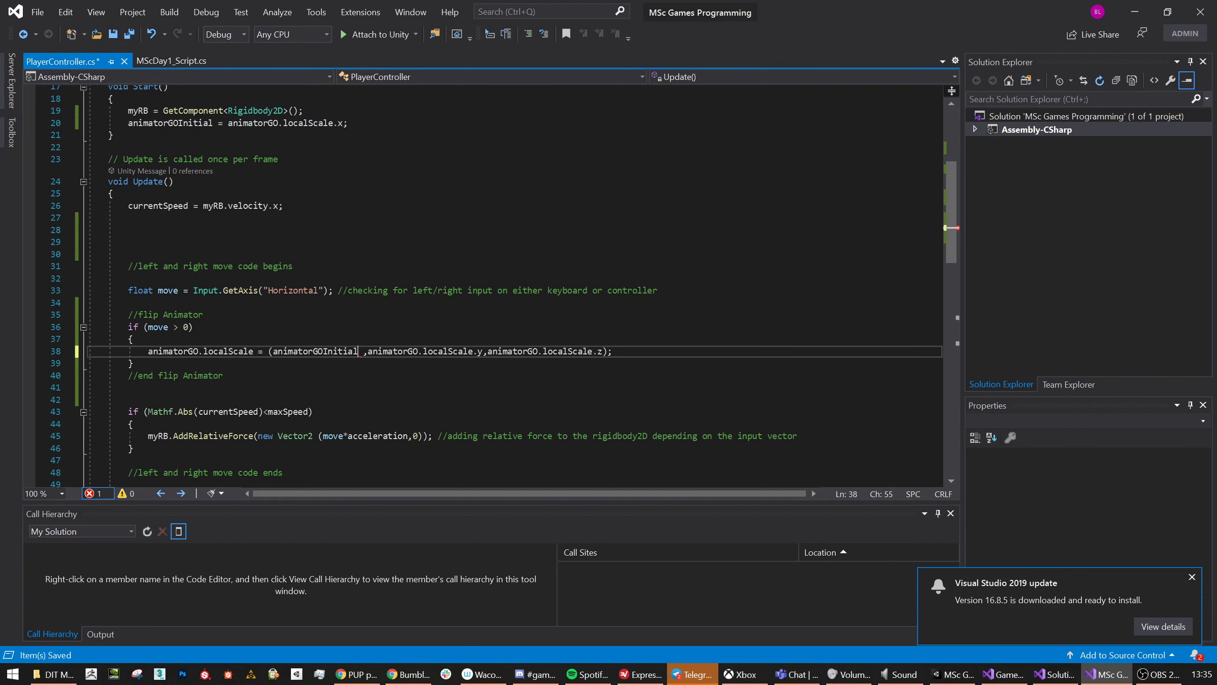
key("Delete")
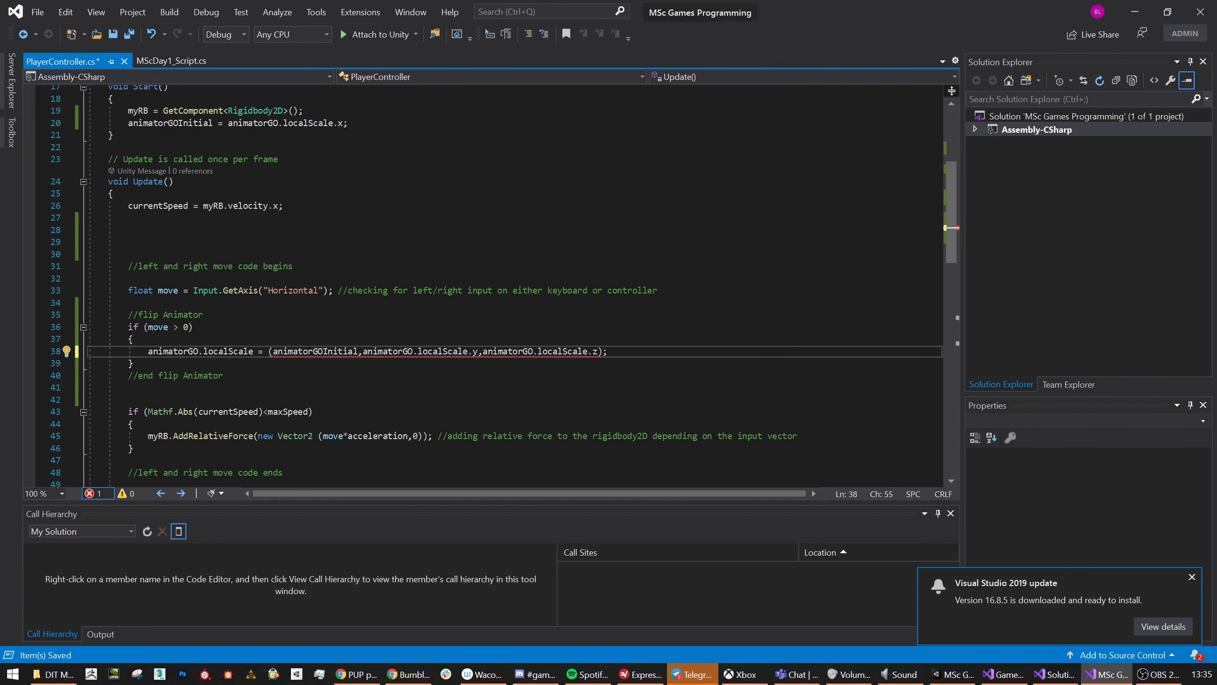
scroll(480, 288, "up", 1)
key("ctrl+s")
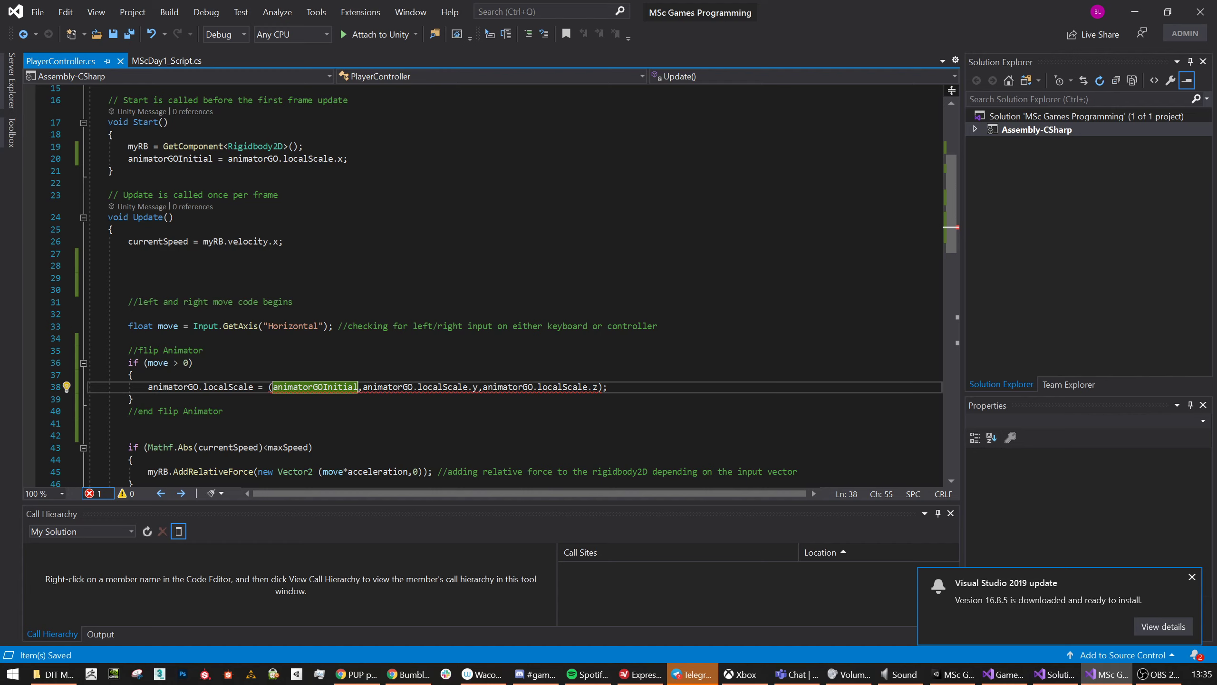
Insert new Vector3 before the parenthesised components of the localScale assignment and save the script.
left_click(128, 435)
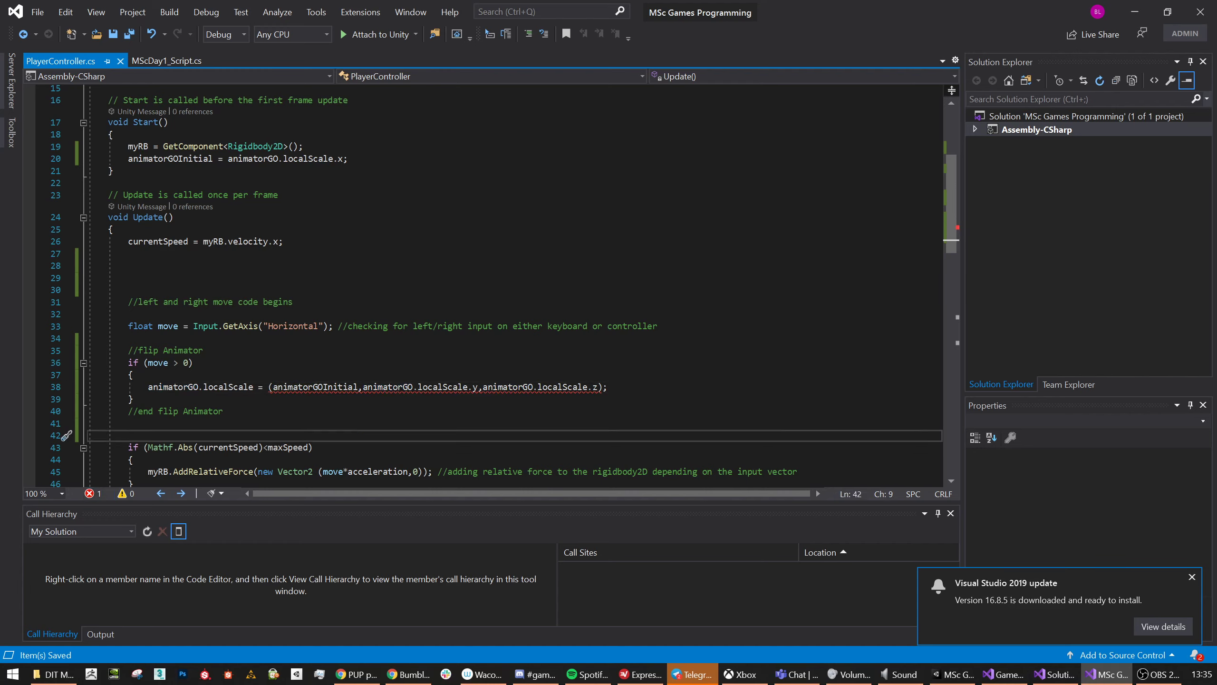
mouse_move(475, 387)
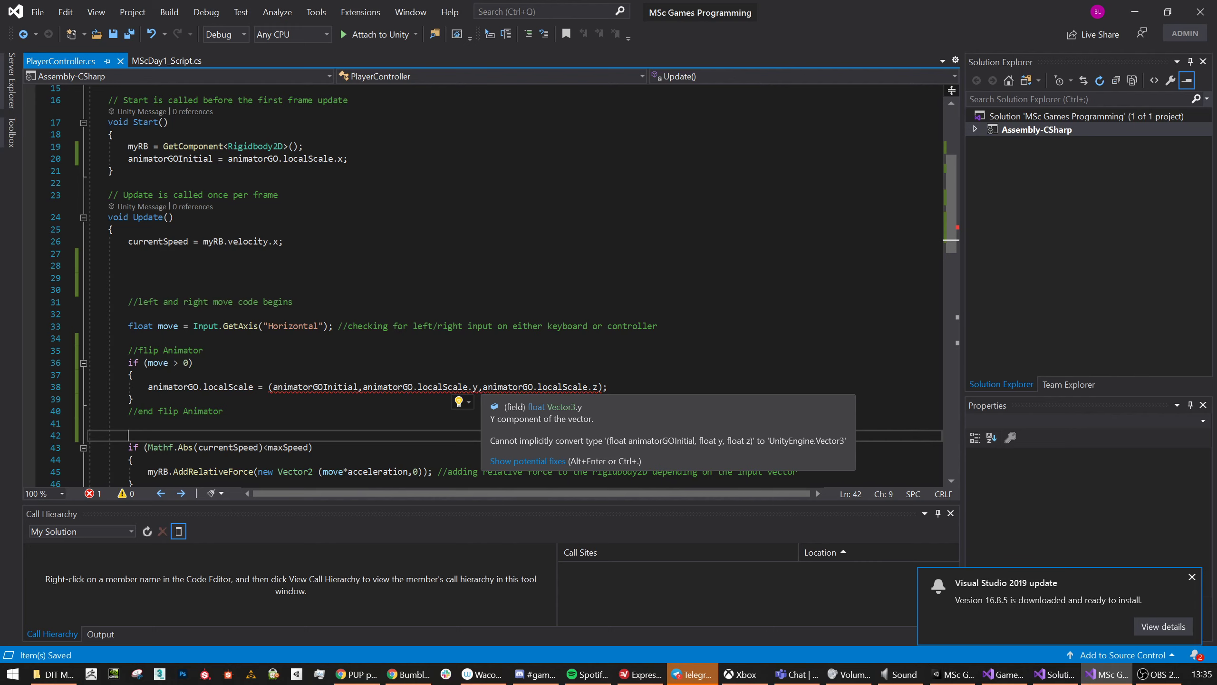
left_click(268, 387)
type("new V3")
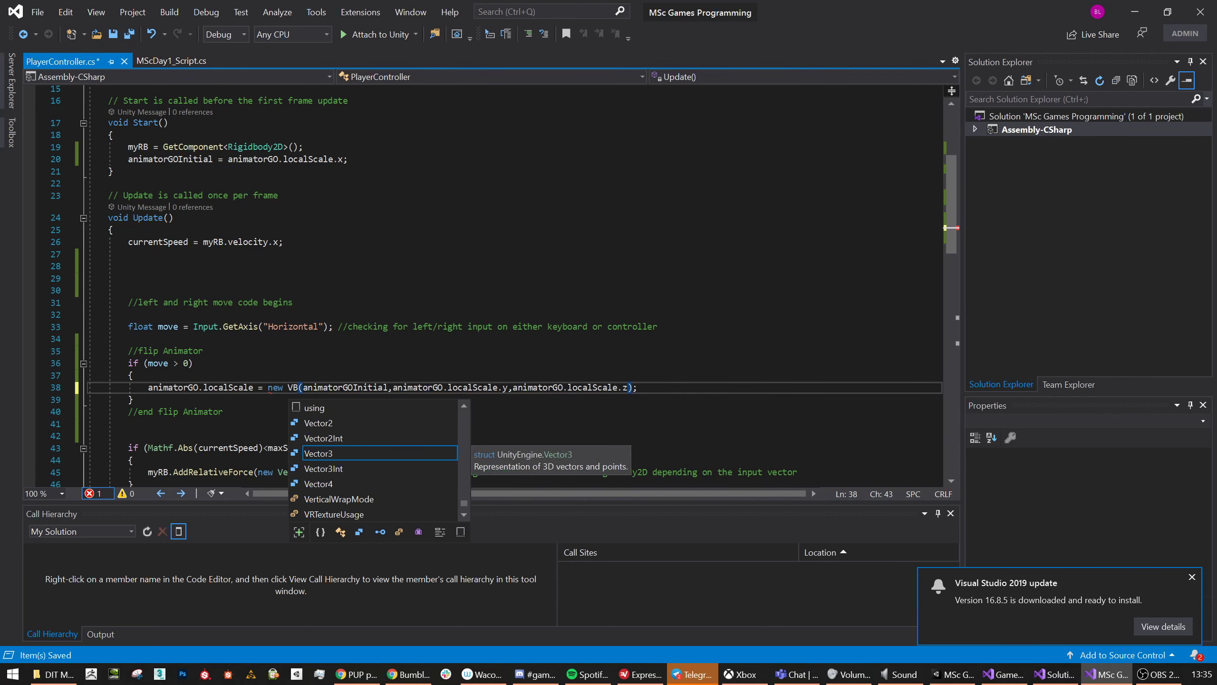
key("Tab")
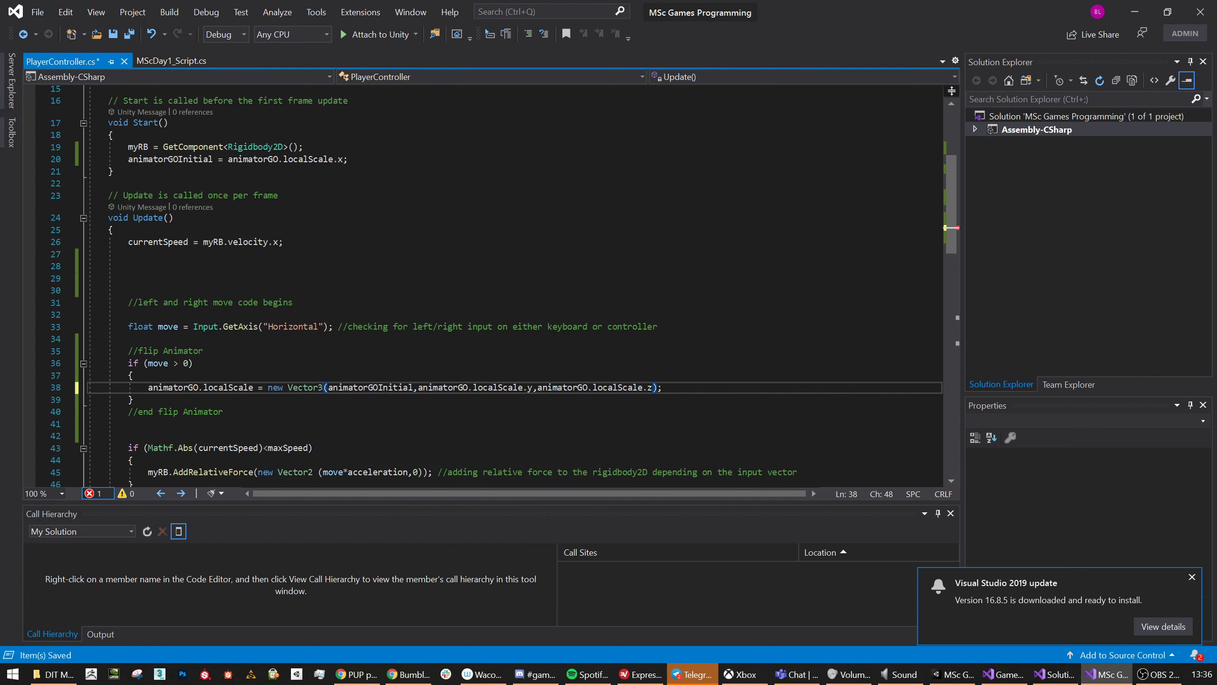
left_click(127, 314)
key("ctrl+s")
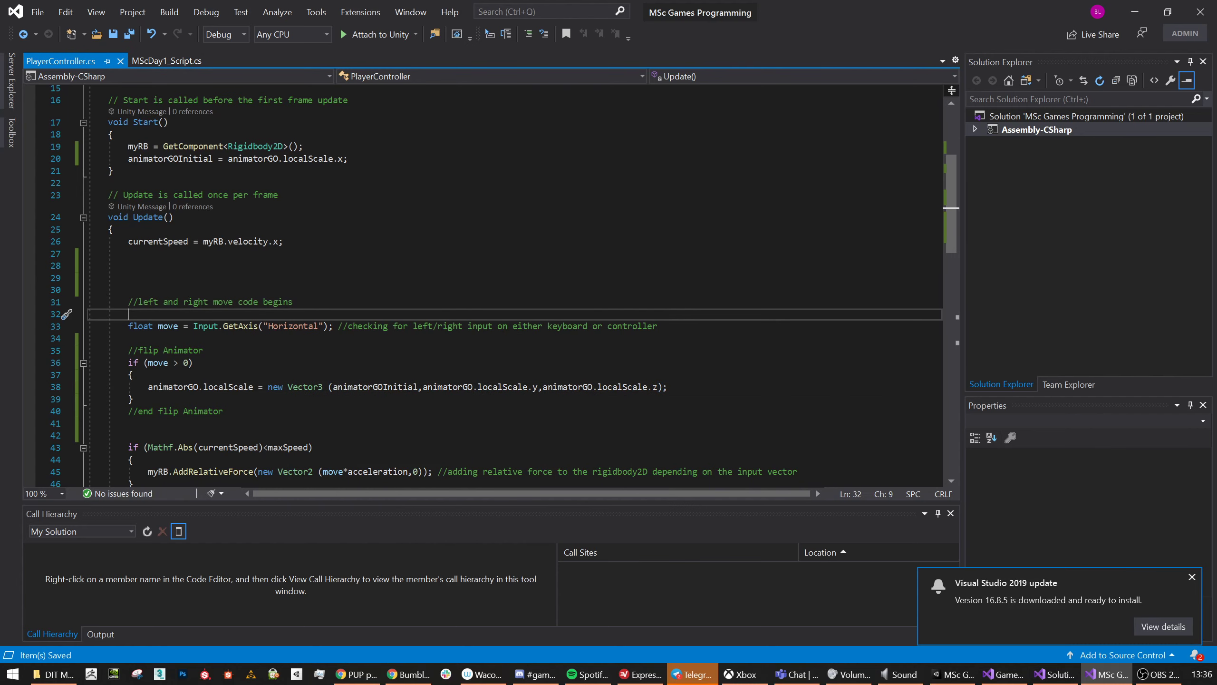
Negate animatorGOInitial in the move > 0 block's Vector3, save the script and switch to Unity.
scroll(480, 288, "down", 1)
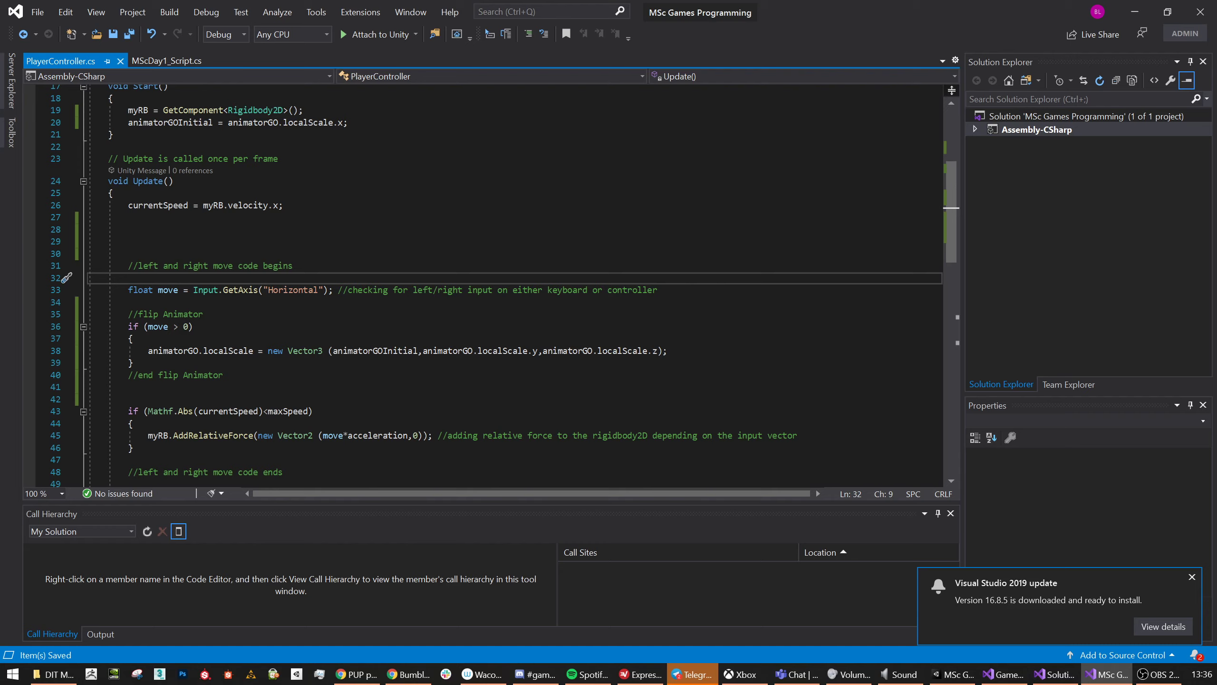
left_click(333, 350)
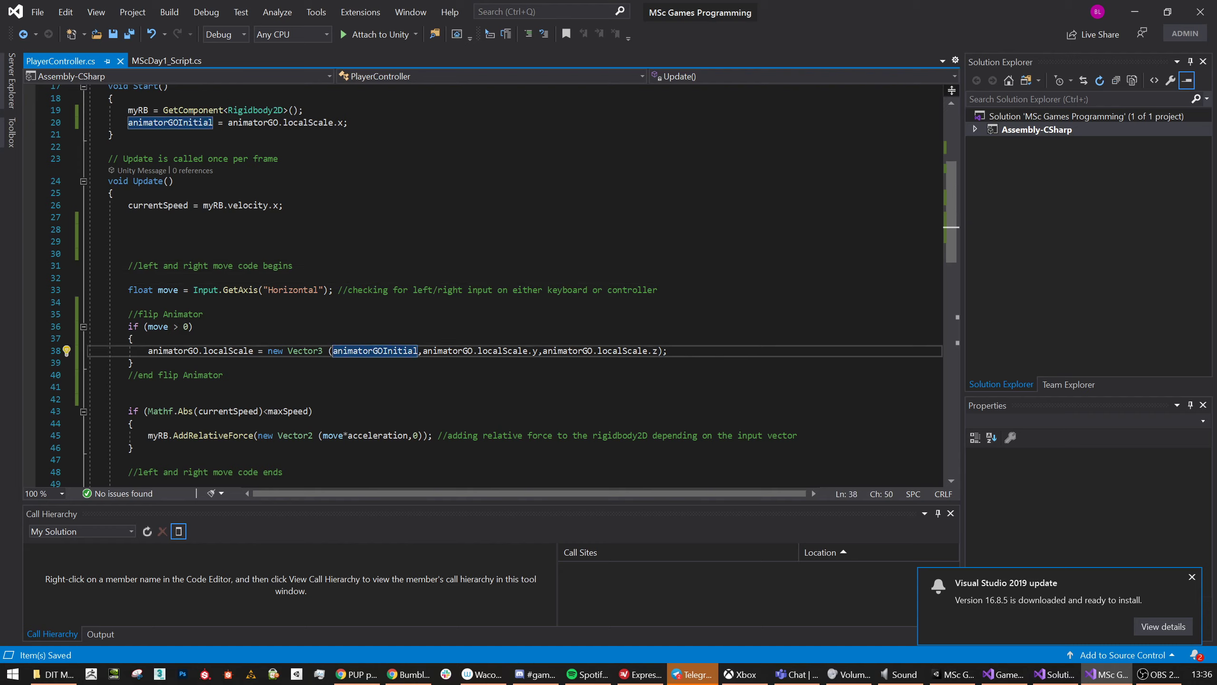
type("-")
left_click(292, 266)
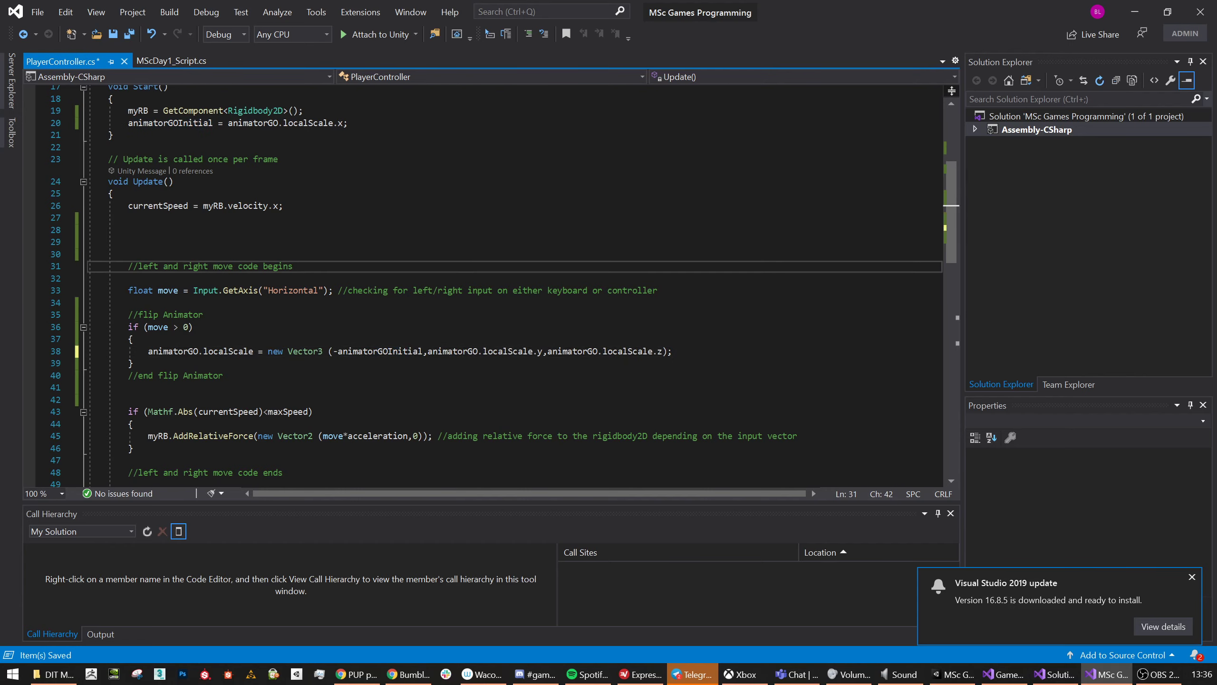
key("ctrl+s")
key("alt+Tab")
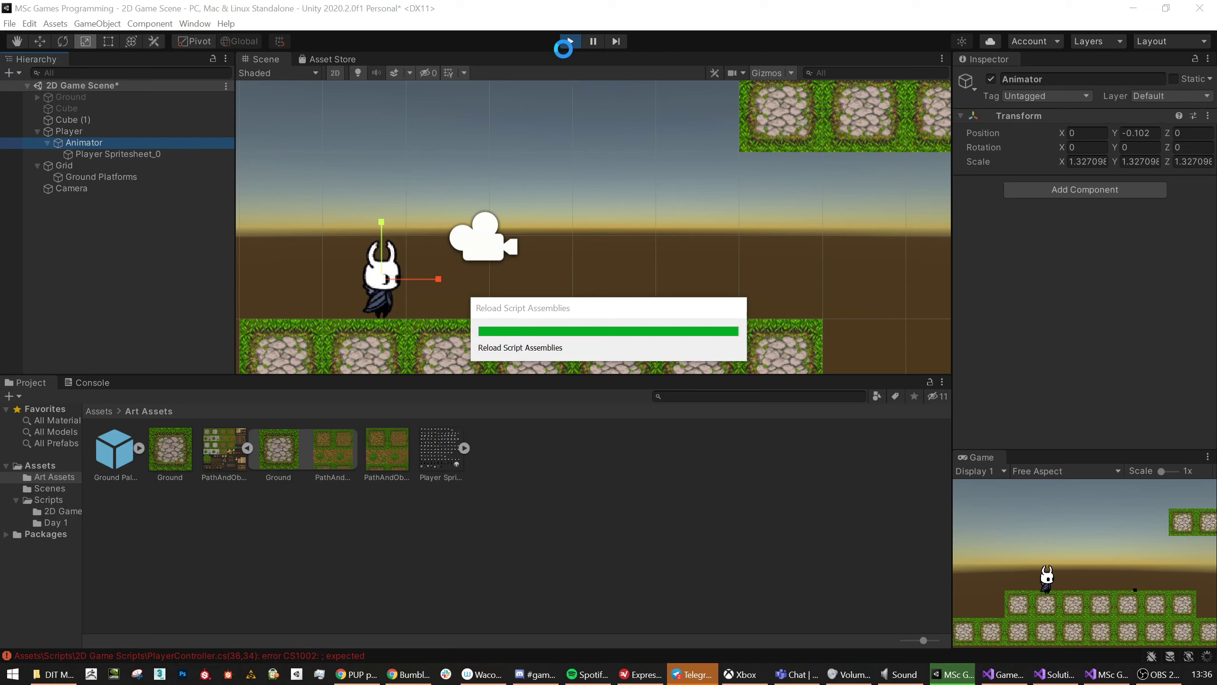
Return to Visual Studio, remove the minus sign before animatorGOInitial in the Vector3 and save the script.
key("alt+Tab")
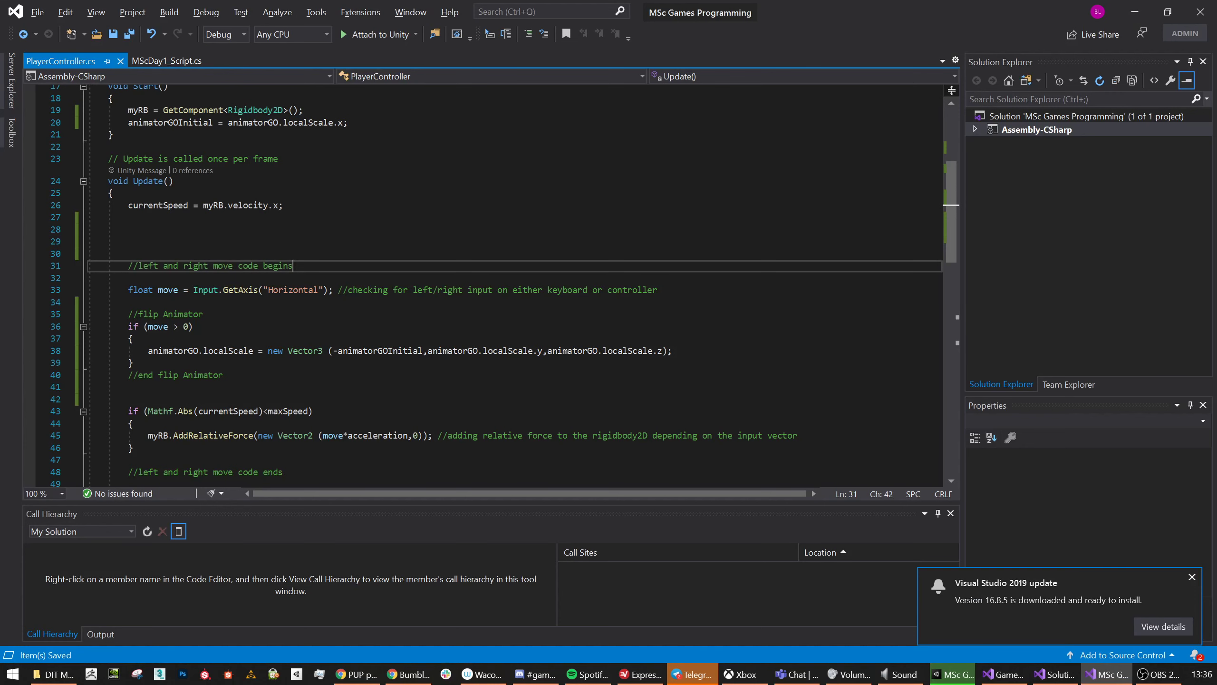
left_click(337, 350)
key("BackSpace")
key("ctrl+s")
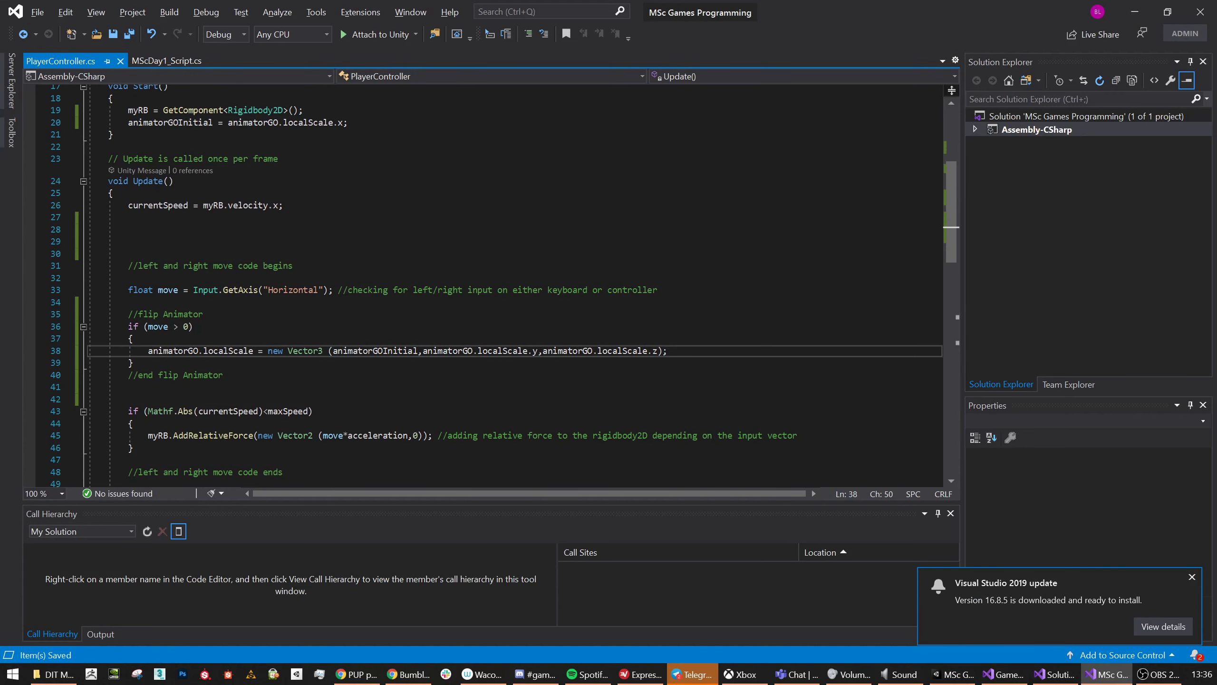
Duplicate the if (move > 0) block directly below itself and put else before the copy's if.
left_click_drag(126, 363, 91, 327)
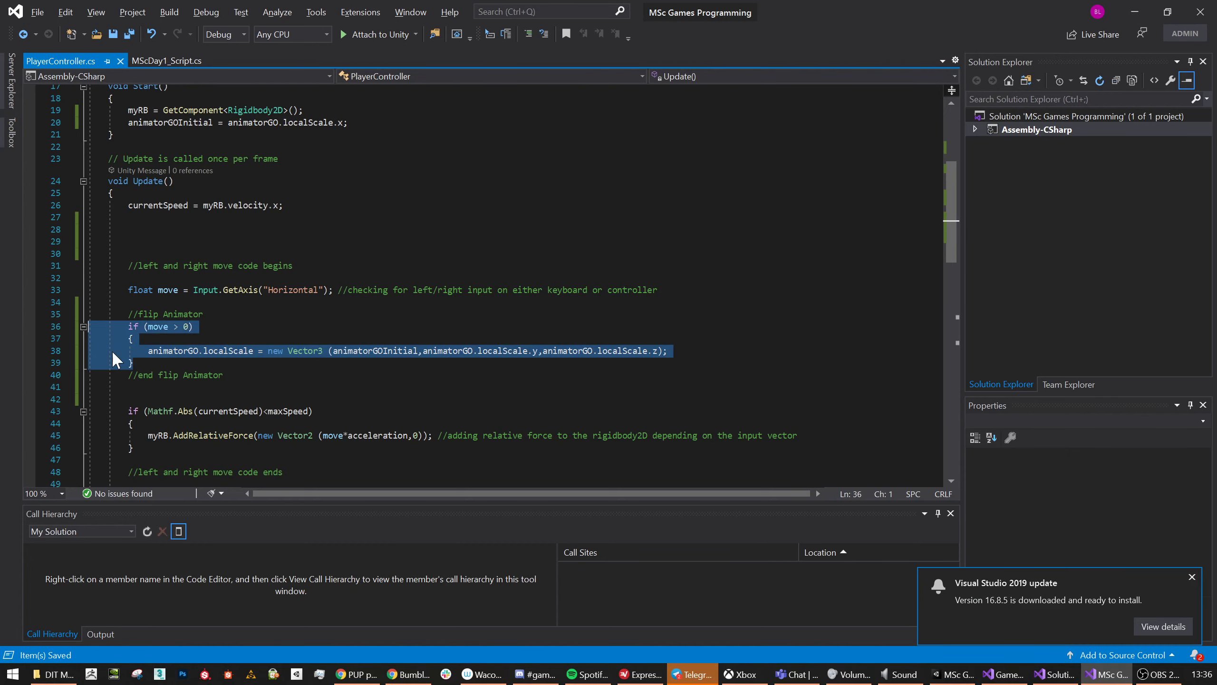
left_click(134, 362)
type("if (move > 0) { animatorGO.localScale = new Vector3(animatorGOInitial, animatorGO.localScale.y, animatorGO.localScale.z); }")
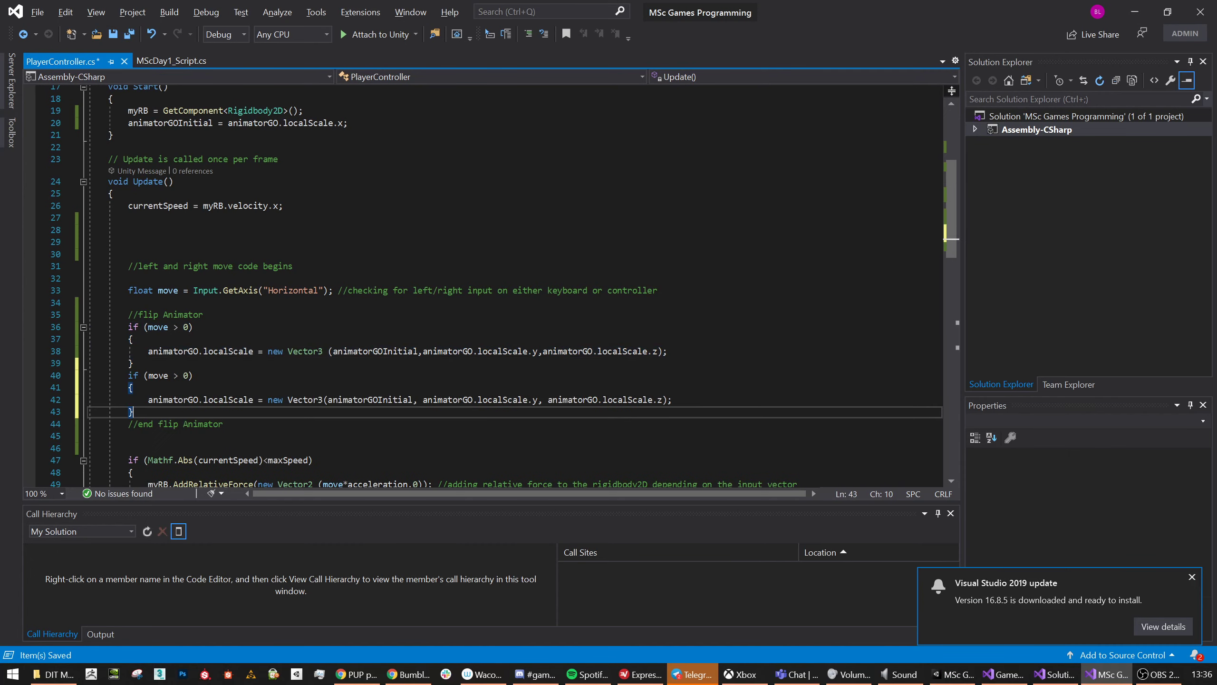
left_click(128, 375)
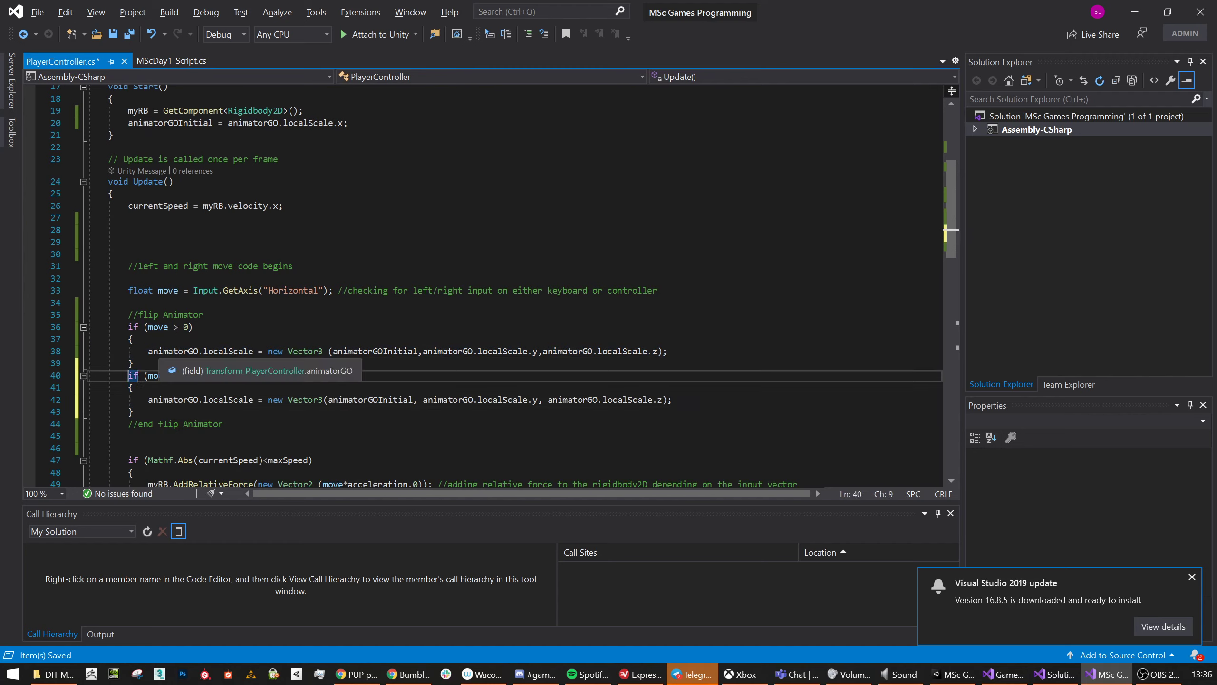
type("else")
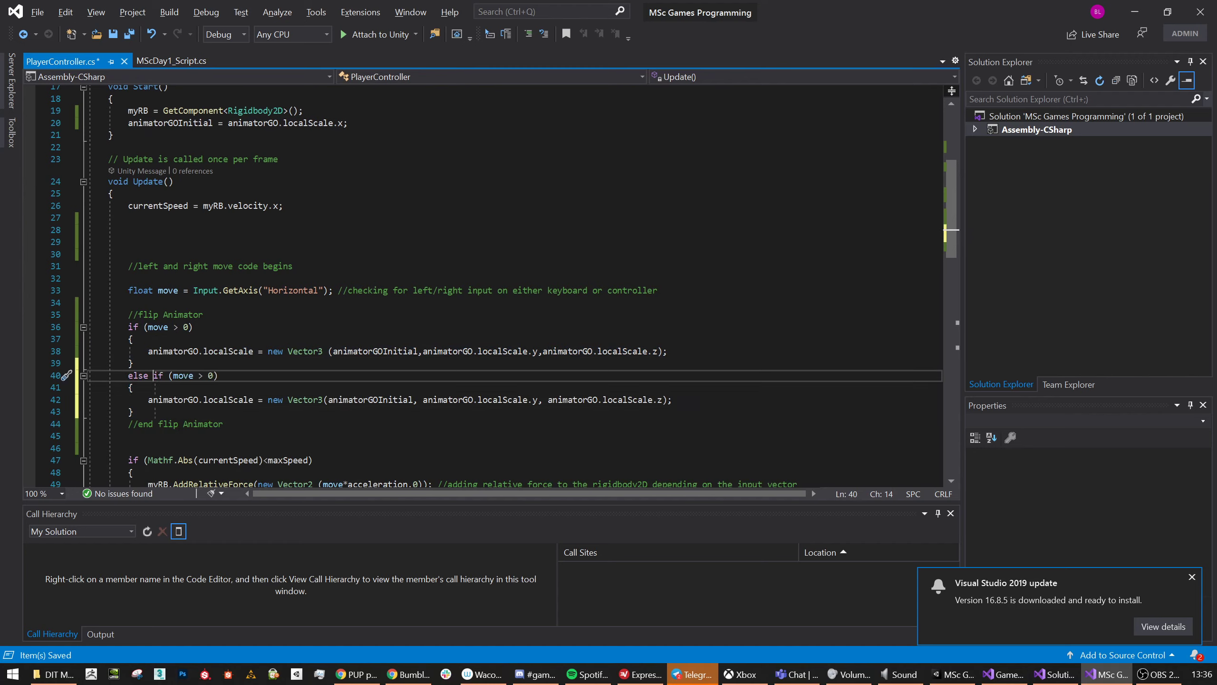
Change the else if condition to move < 0, negate animatorGOInitial in that block's Vector3 and save the script.
left_click(204, 375)
key("BackSpace")
type("<")
left_click(333, 400)
type("-")
left_click(128, 302)
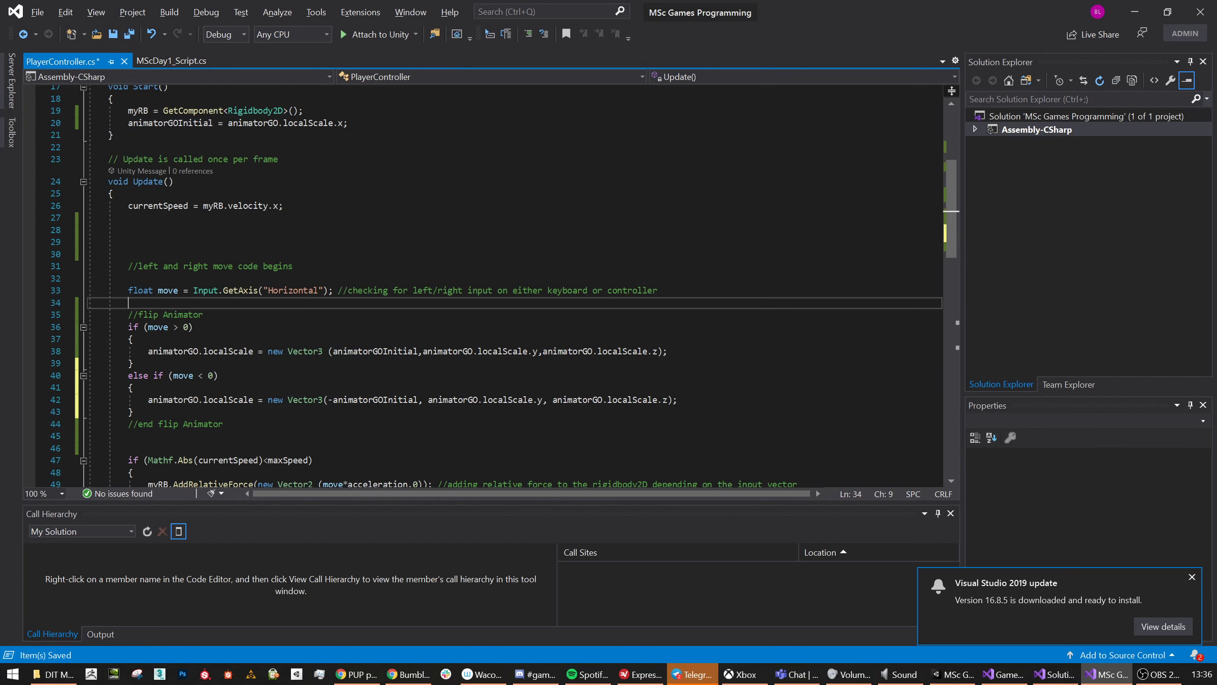
key("ctrl+s")
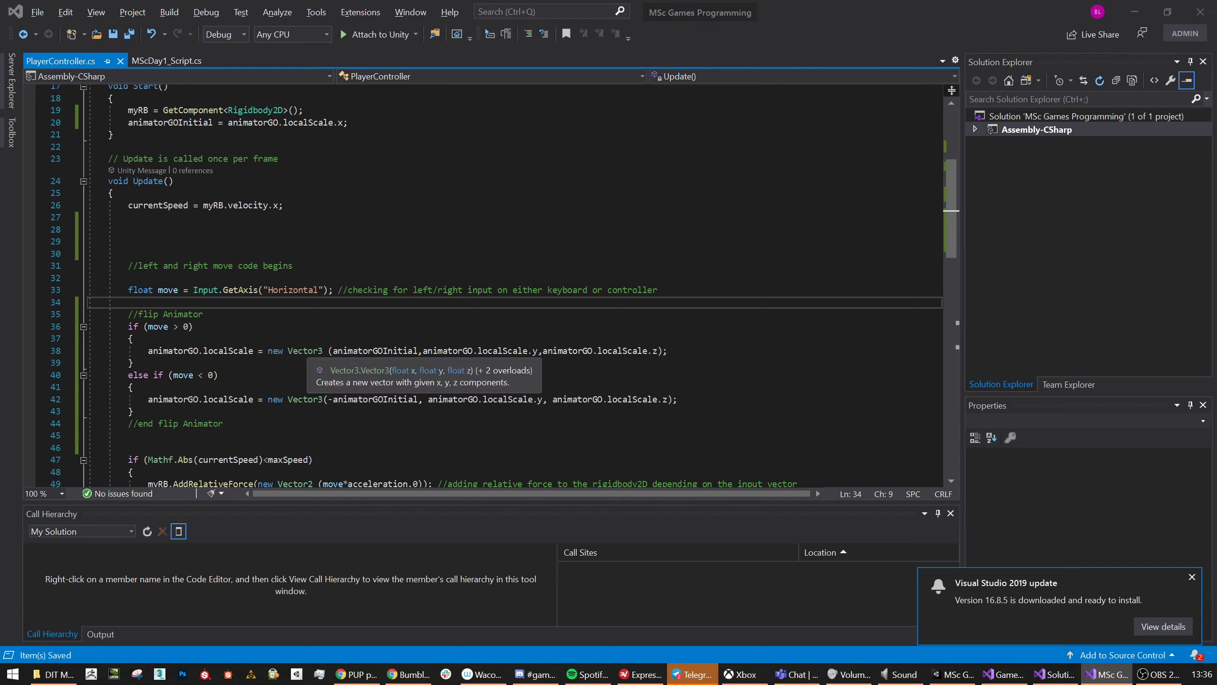
Switch to Unity and stop the running game to return to edit mode.
key("alt+Tab")
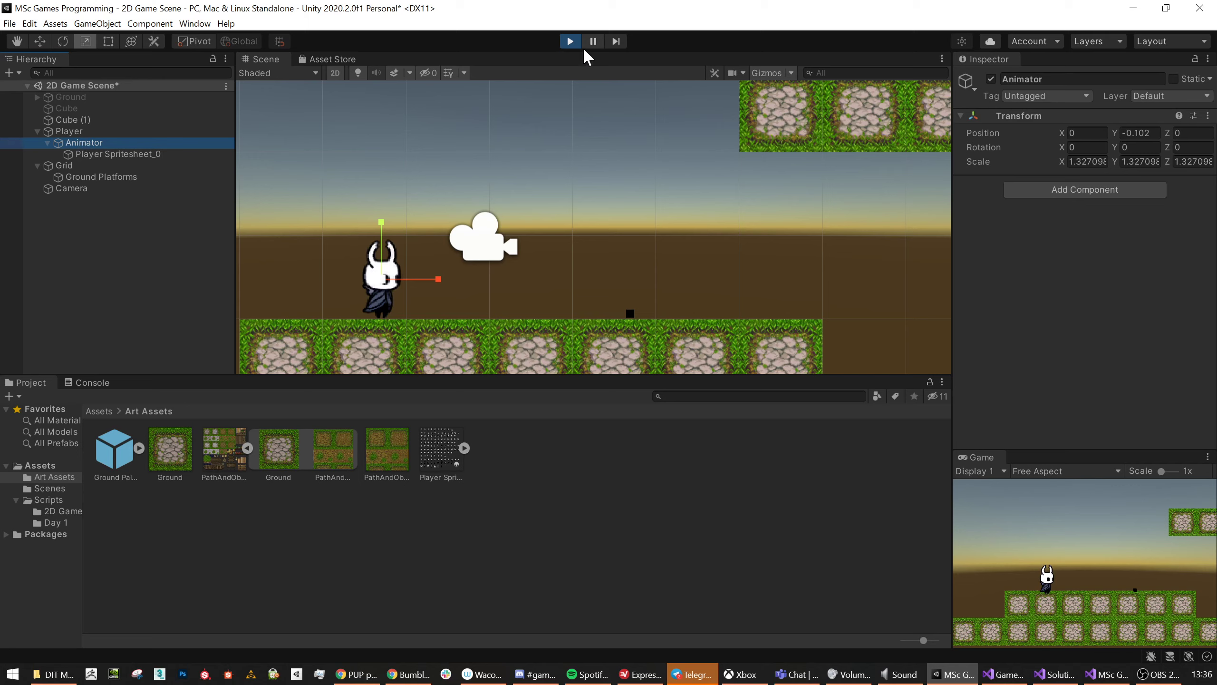
left_click(442, 285)
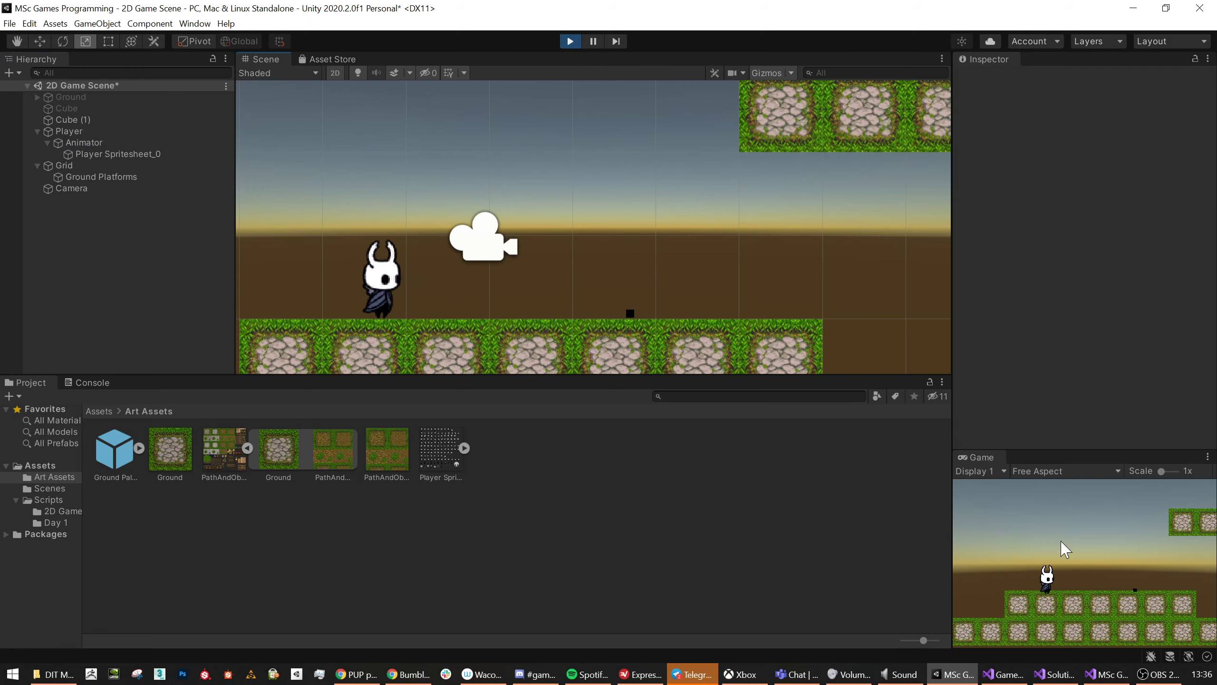
left_click(571, 40)
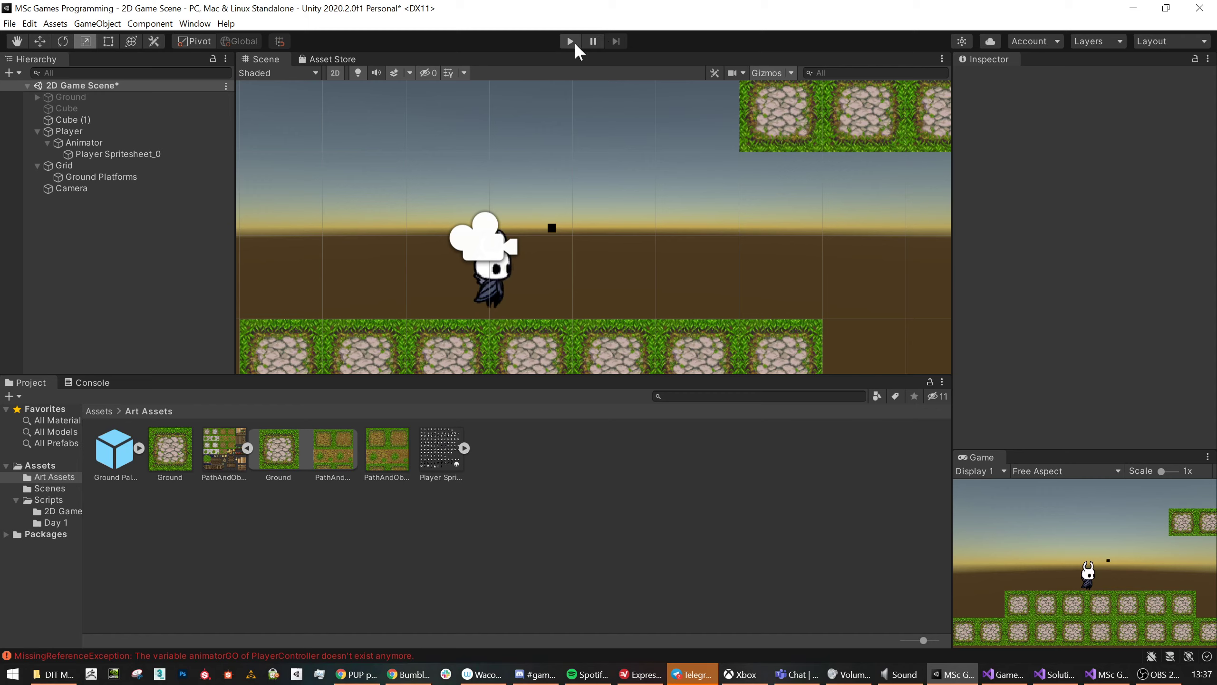
Assign the Animator object to the Animator GO reference of the Player's Player Controller script.
left_click(91, 142)
left_click(75, 132)
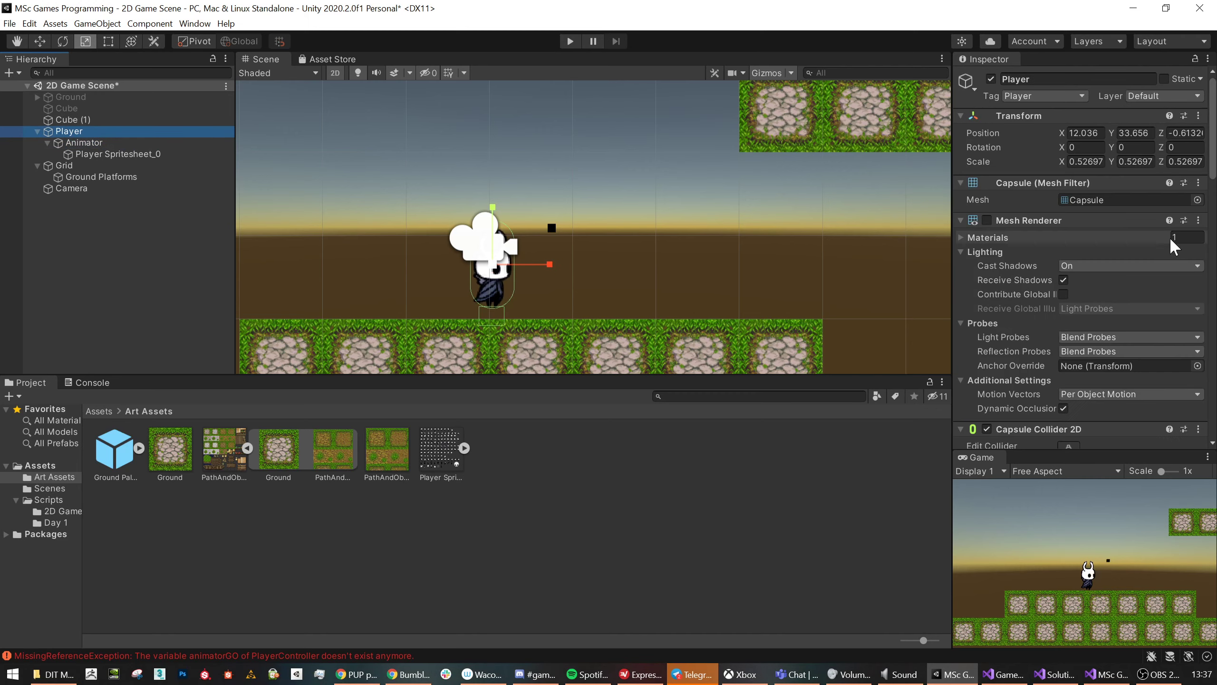
scroll(1111, 253, "down", 10)
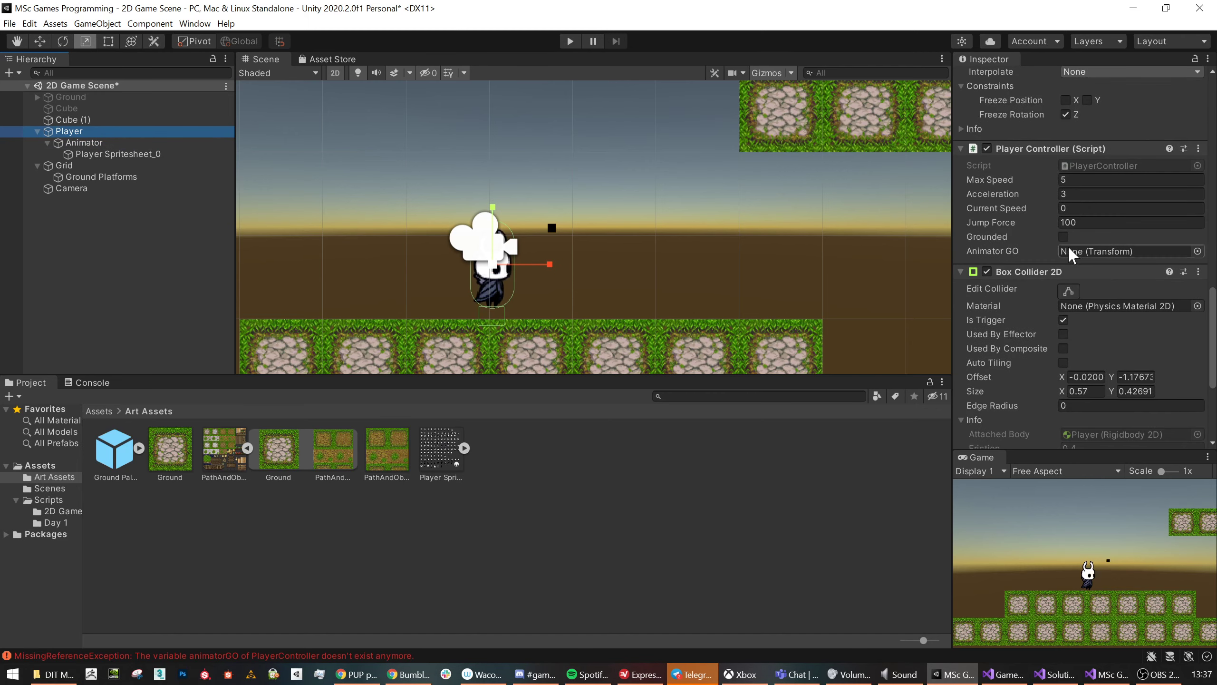
scroll(1066, 254, "down", 5)
scroll(1064, 266, "up", 5)
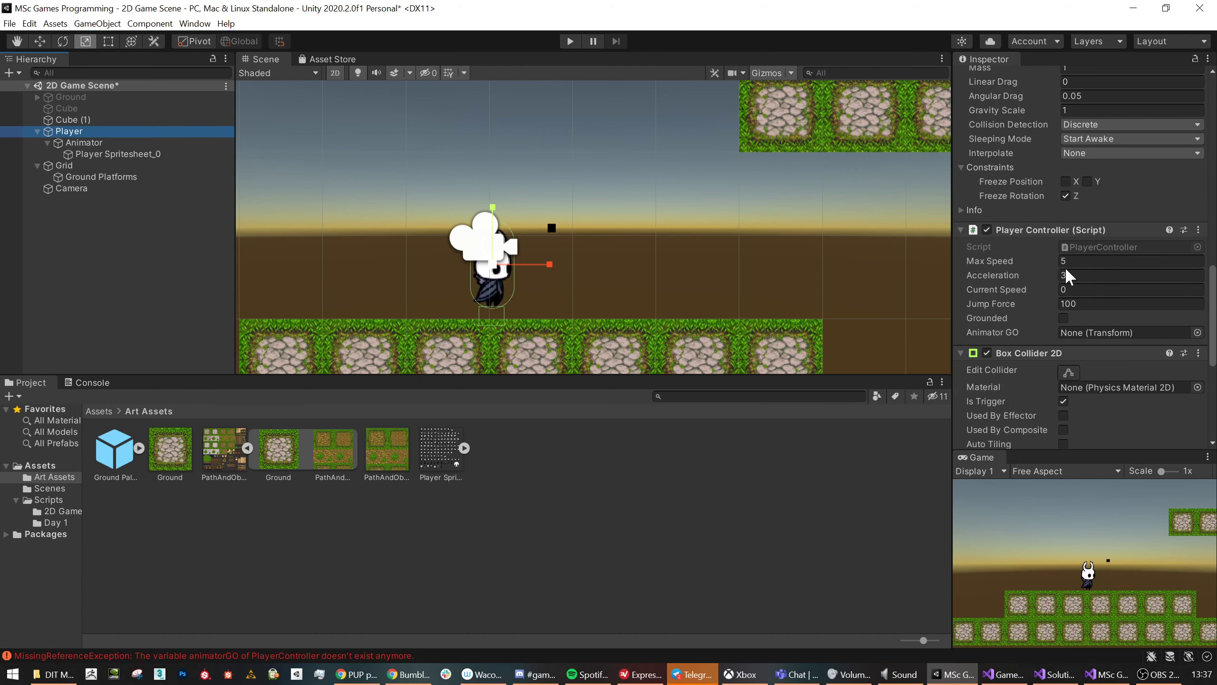
left_click_drag(76, 143, 1103, 338)
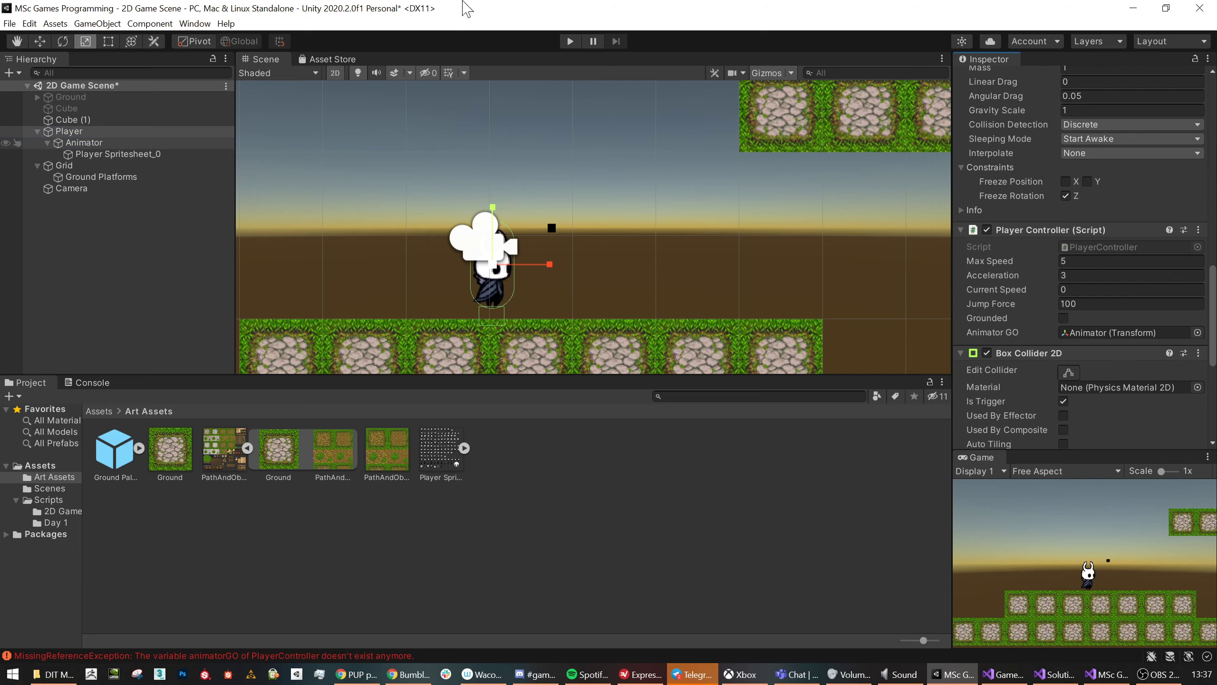
Run the game and move the player alternately right and left to test the sprite flipping.
left_click(569, 41)
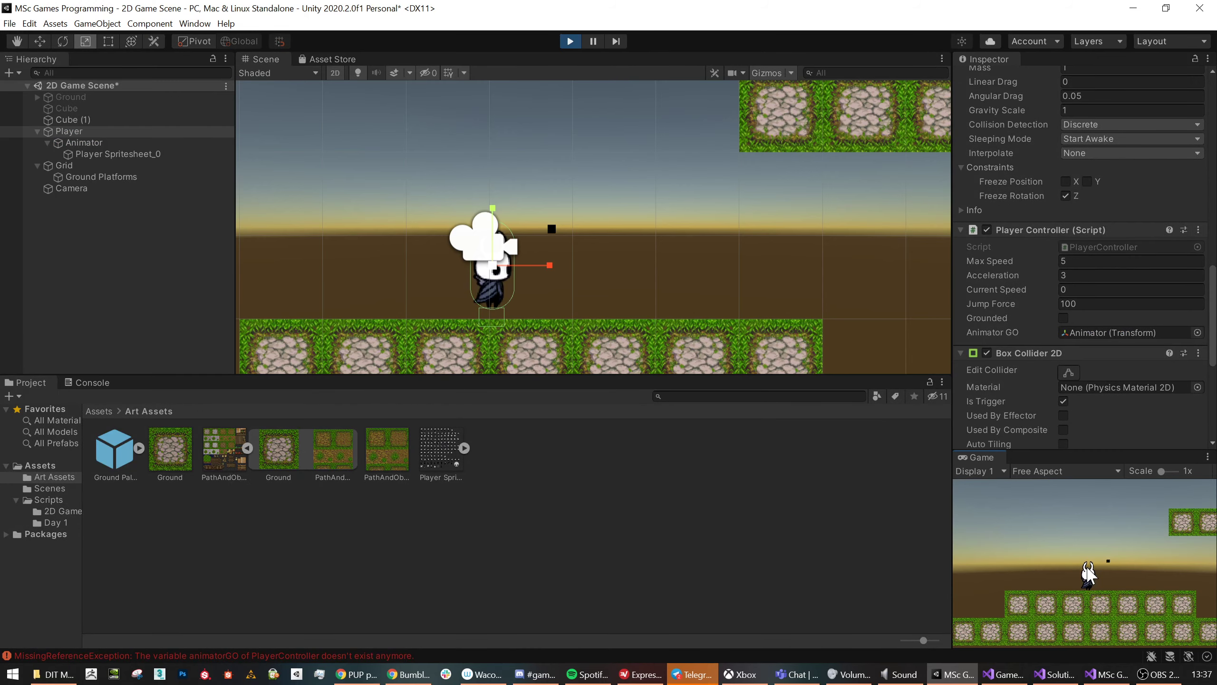
key("d")
key("a")
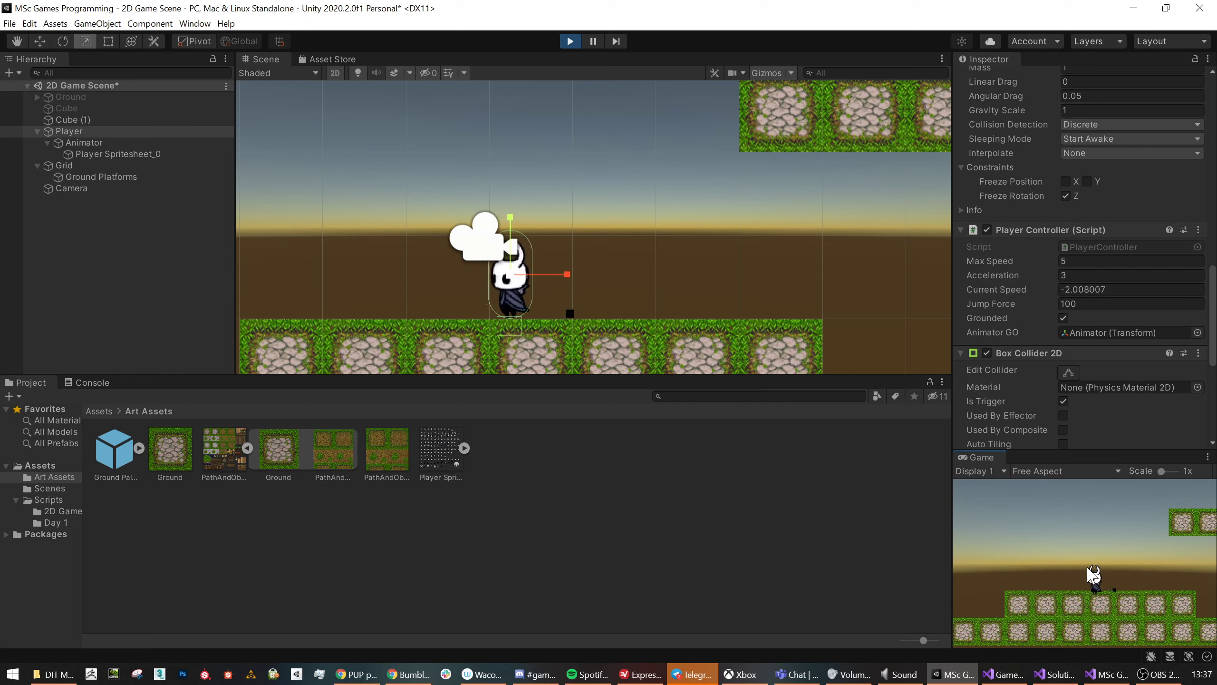
key("d")
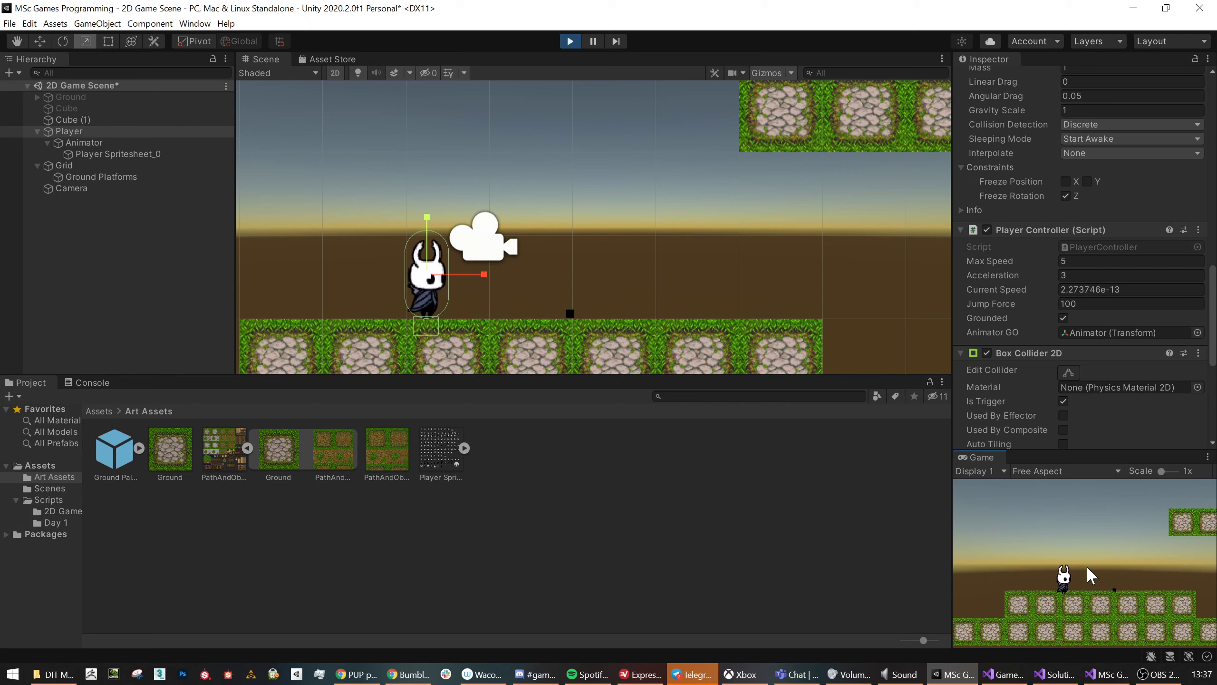
key("d")
key("a")
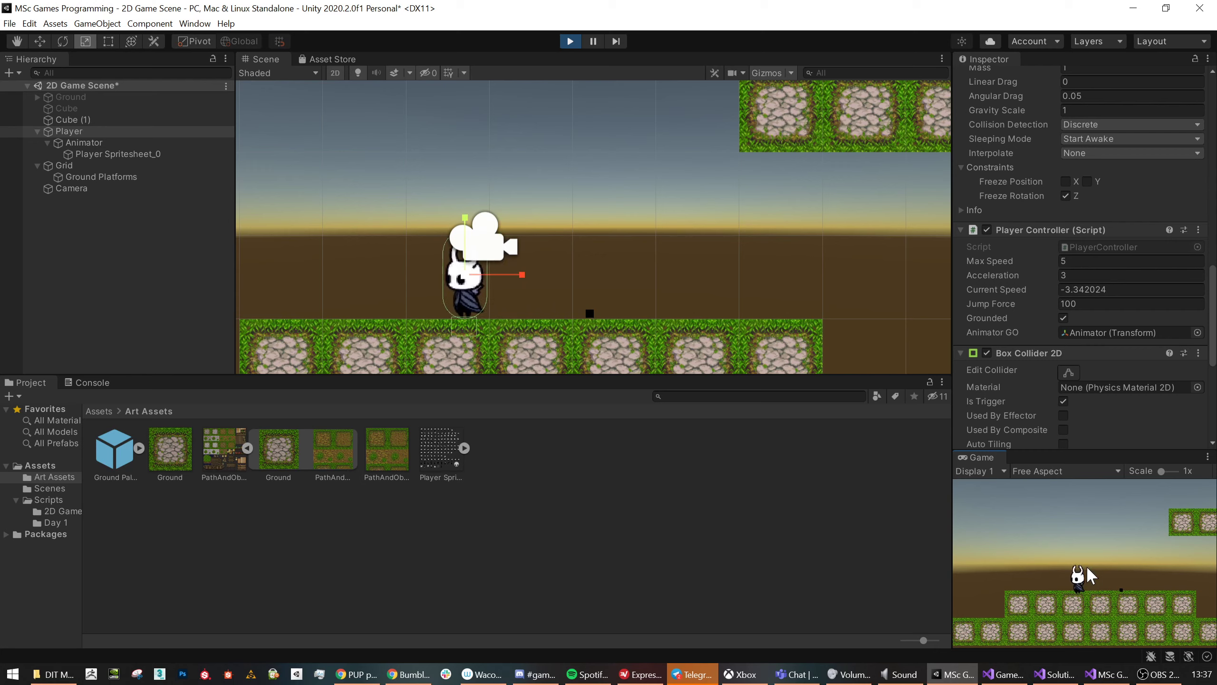
key("d")
key("a")
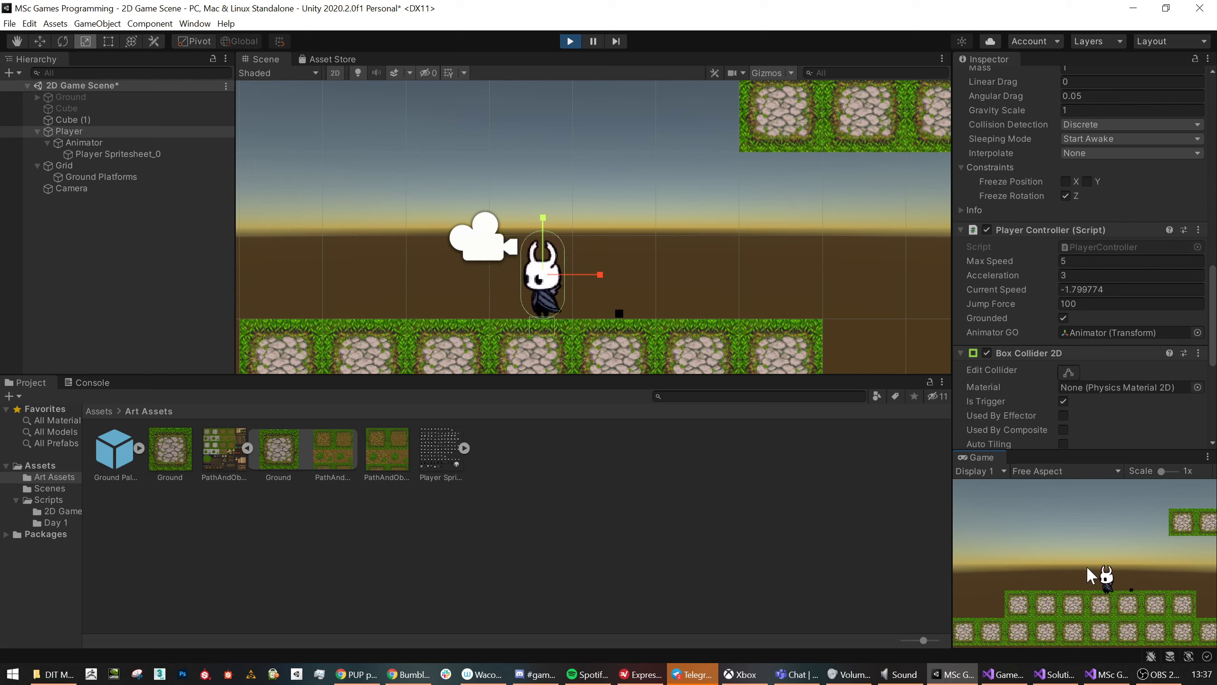
key("d")
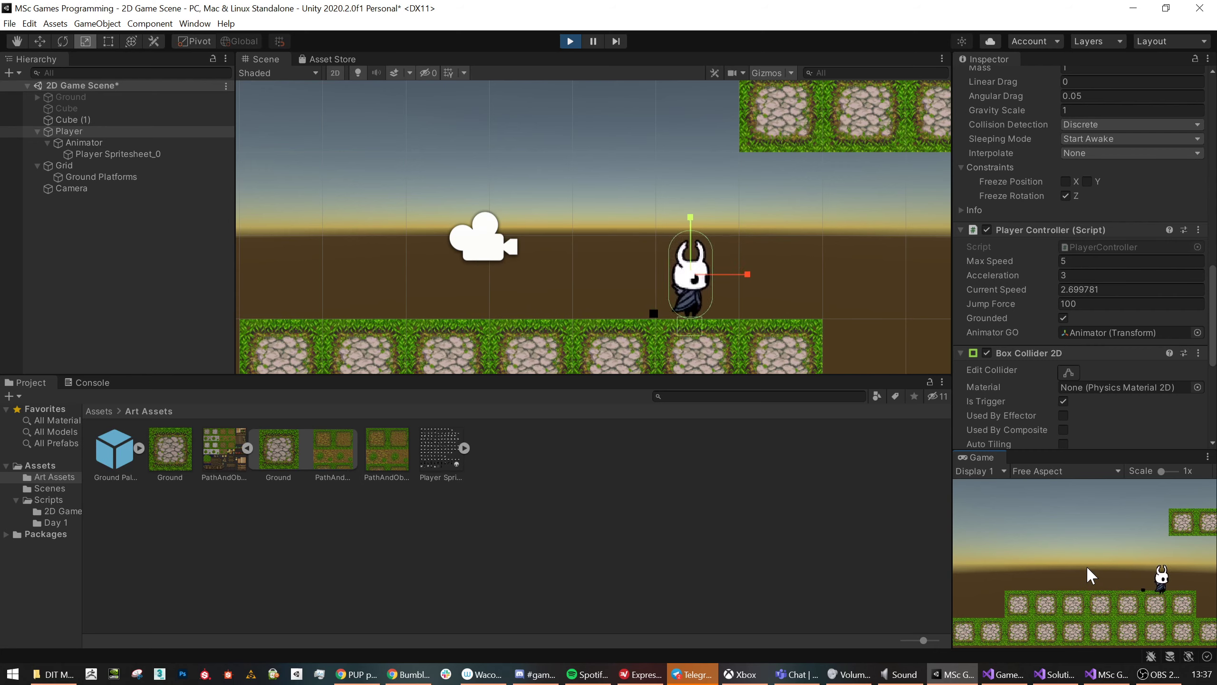
Test the player's horizontal movement in the running game by walking both ways along the ground platform and off its edge.
key("a")
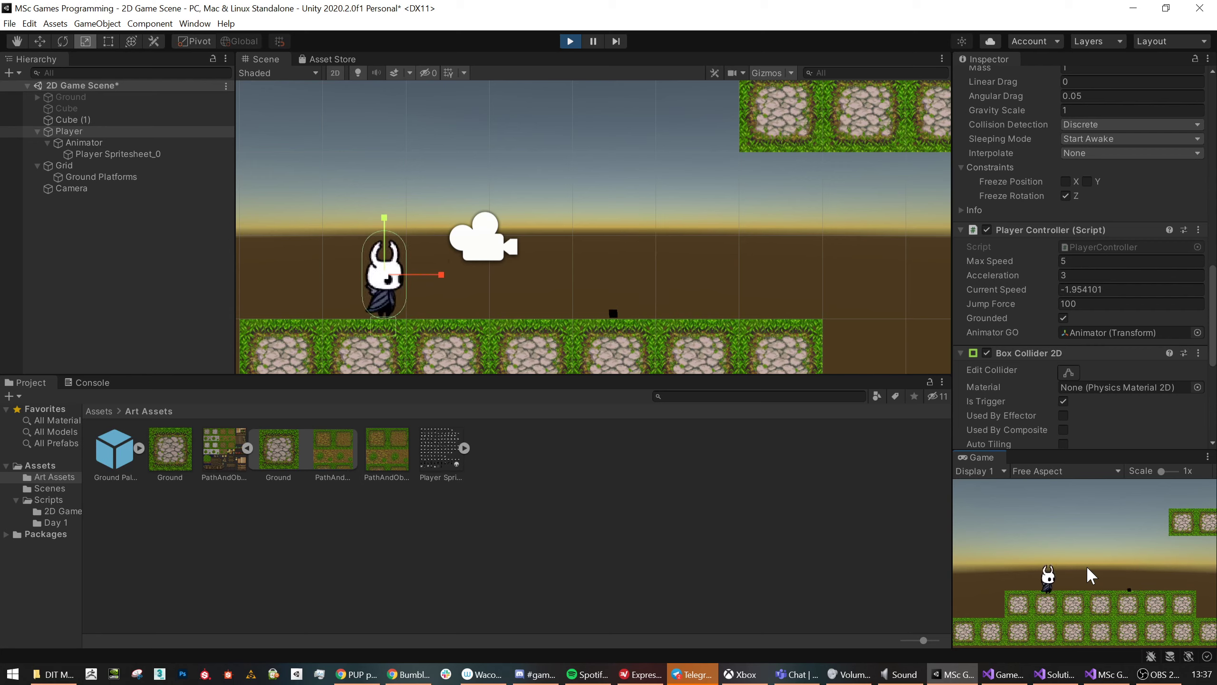
key("d")
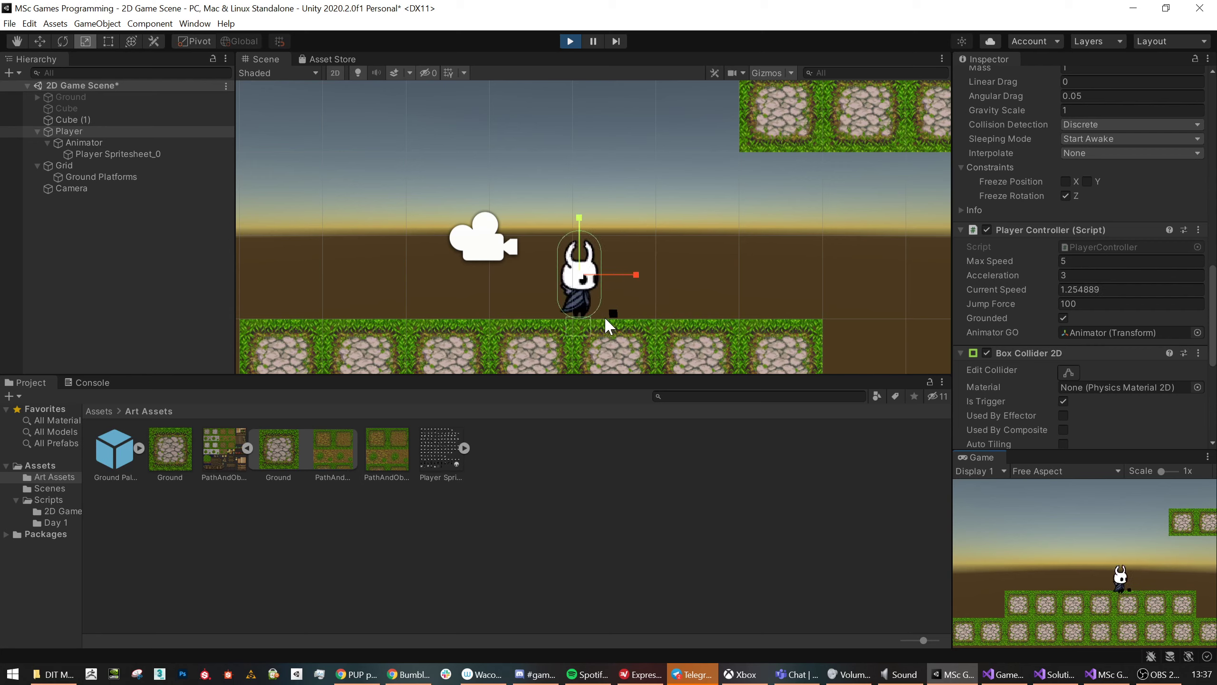
key("d")
key("d")
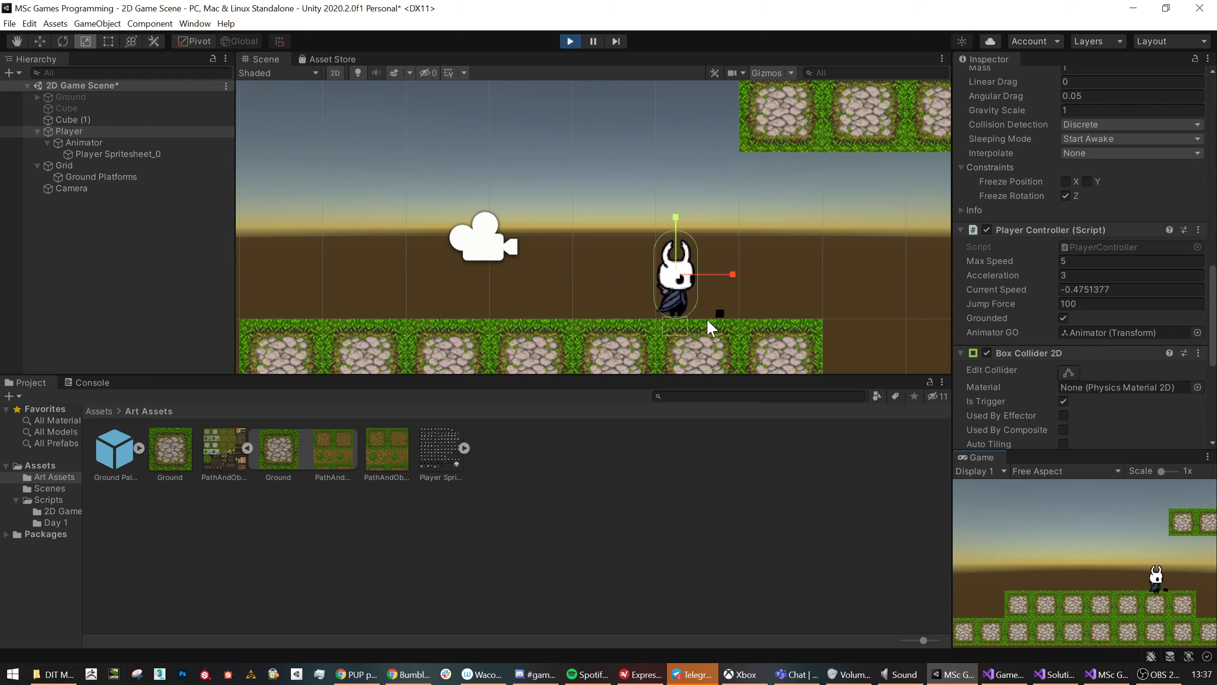
key("d")
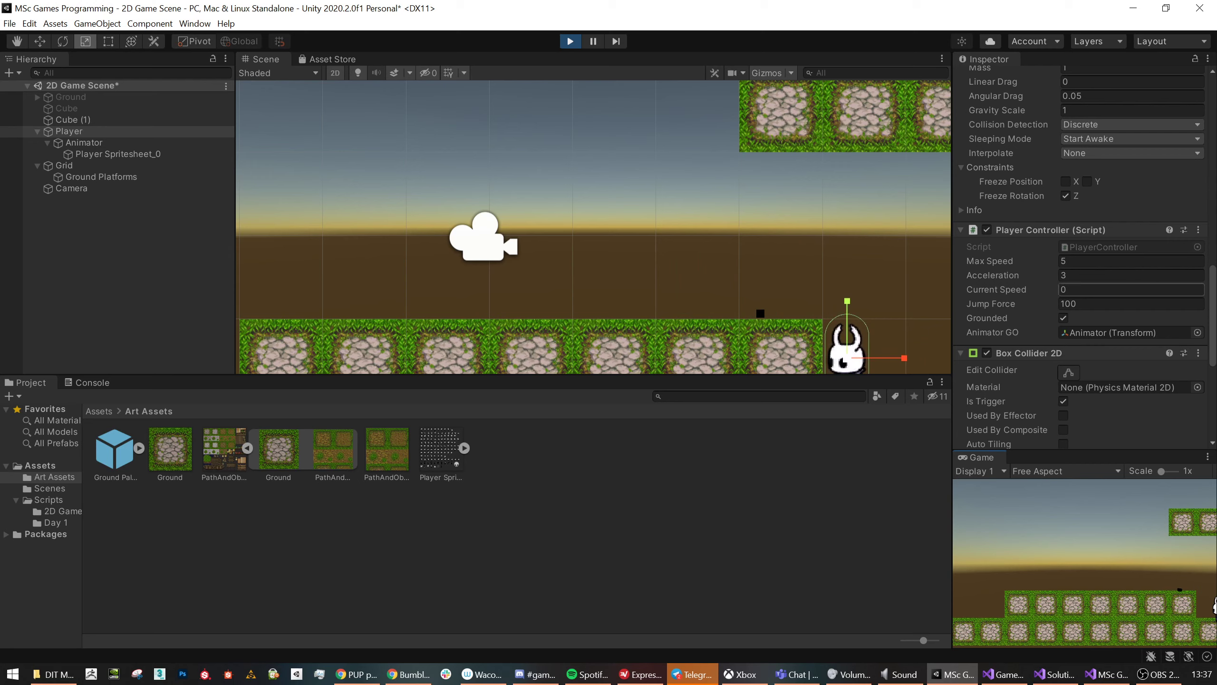
Set the Player Controller's Jump Force to 600 while the game is running and return focus to the game.
left_click(1054, 307)
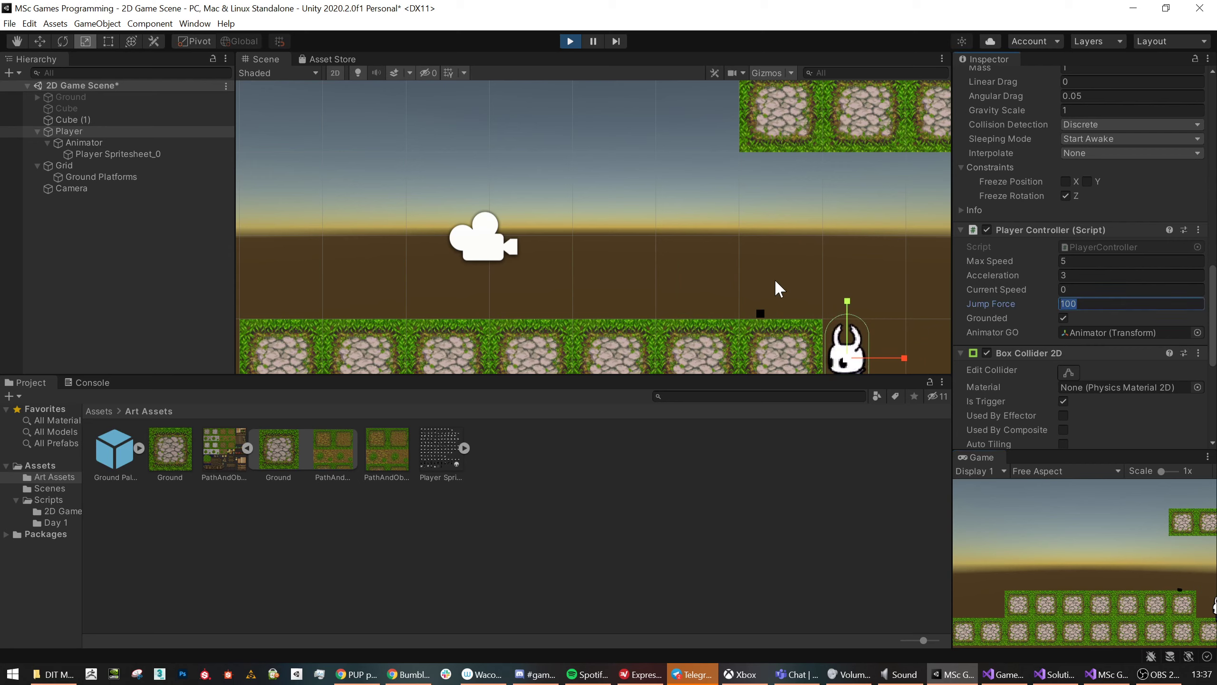
type("600")
left_click(1122, 566)
Test the player's jump by leaping back onto the ground platform and jumping again, and stop play mode.
key("w")
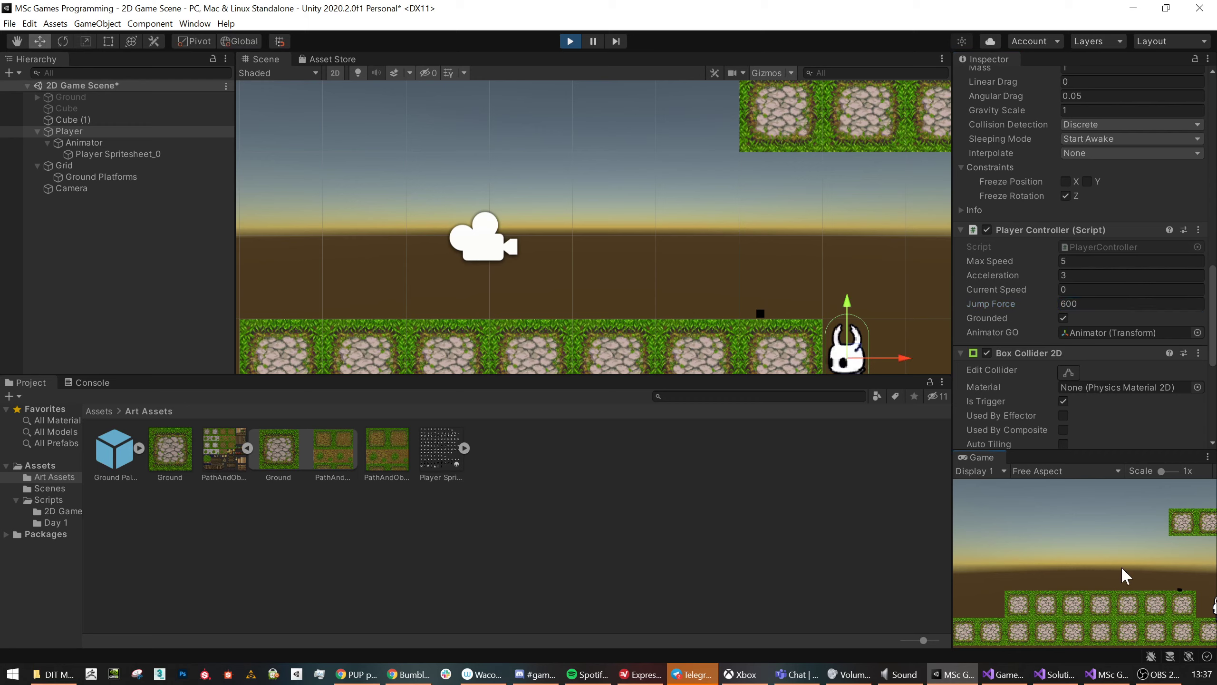
key("Right")
key("space")
key("Left")
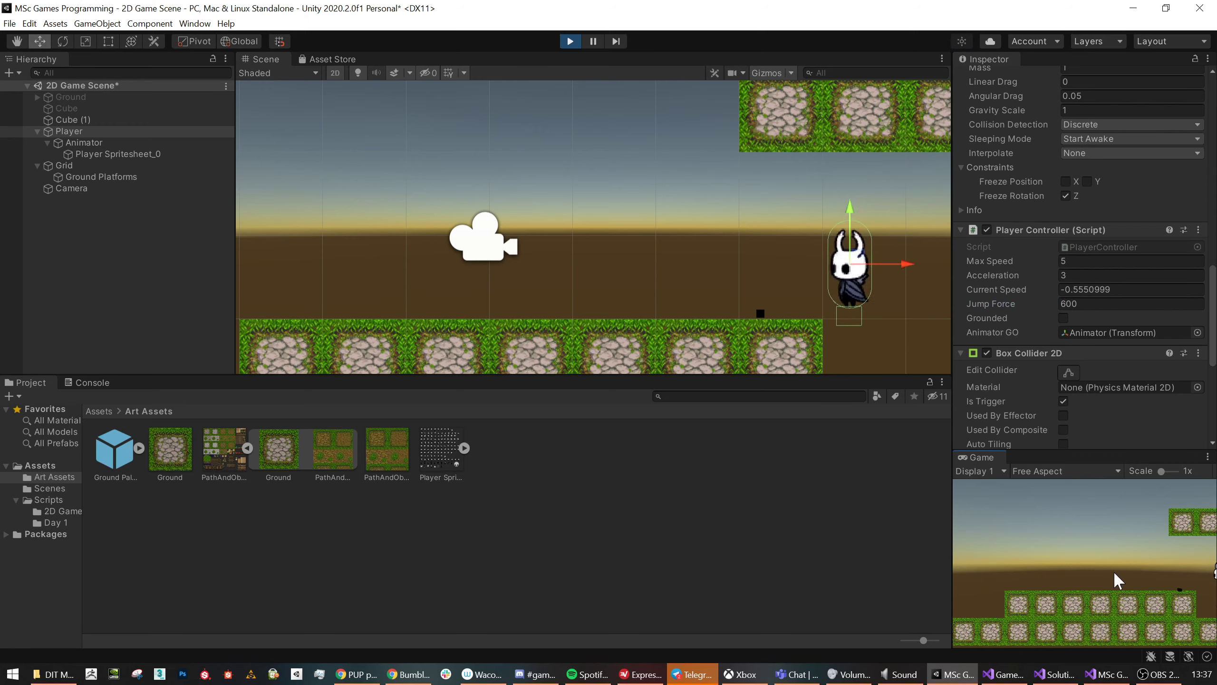
key("space")
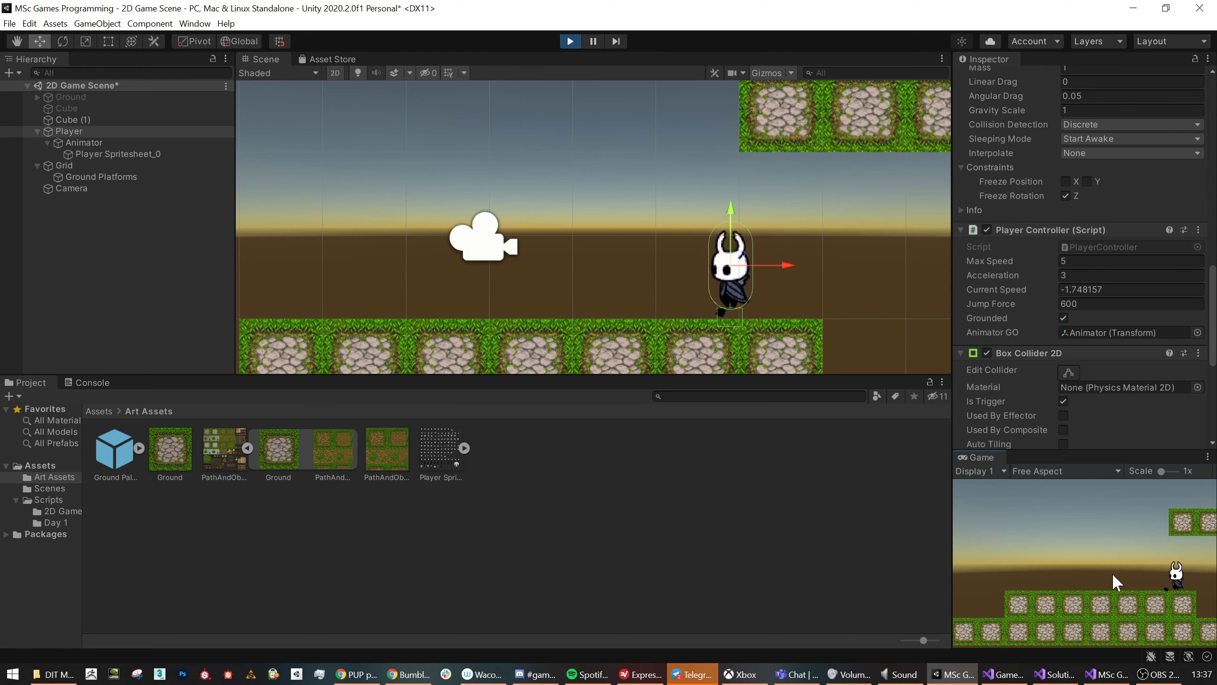
key("space")
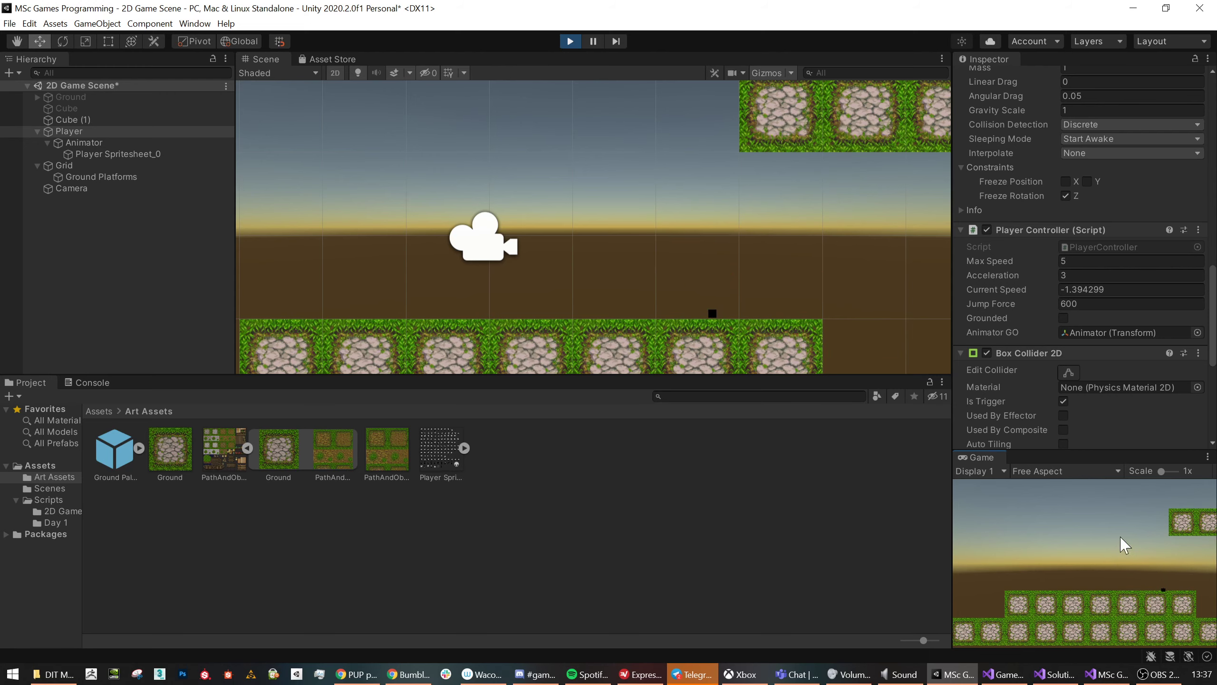
left_click(572, 42)
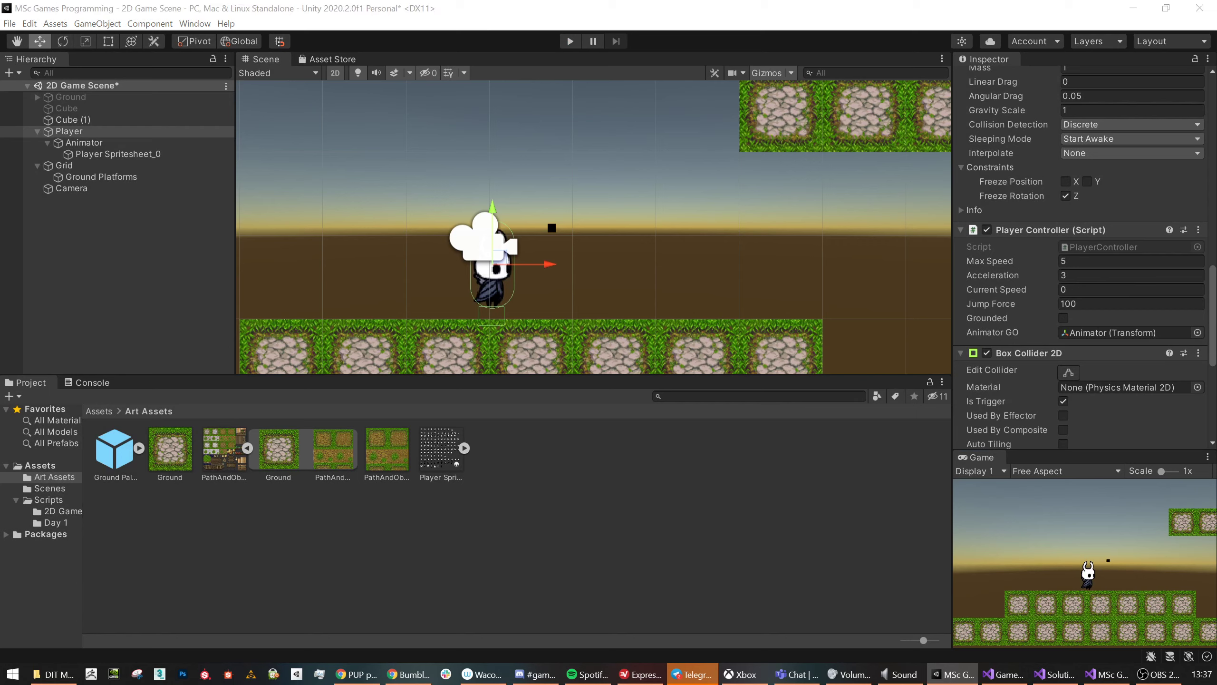
left_click(534, 674)
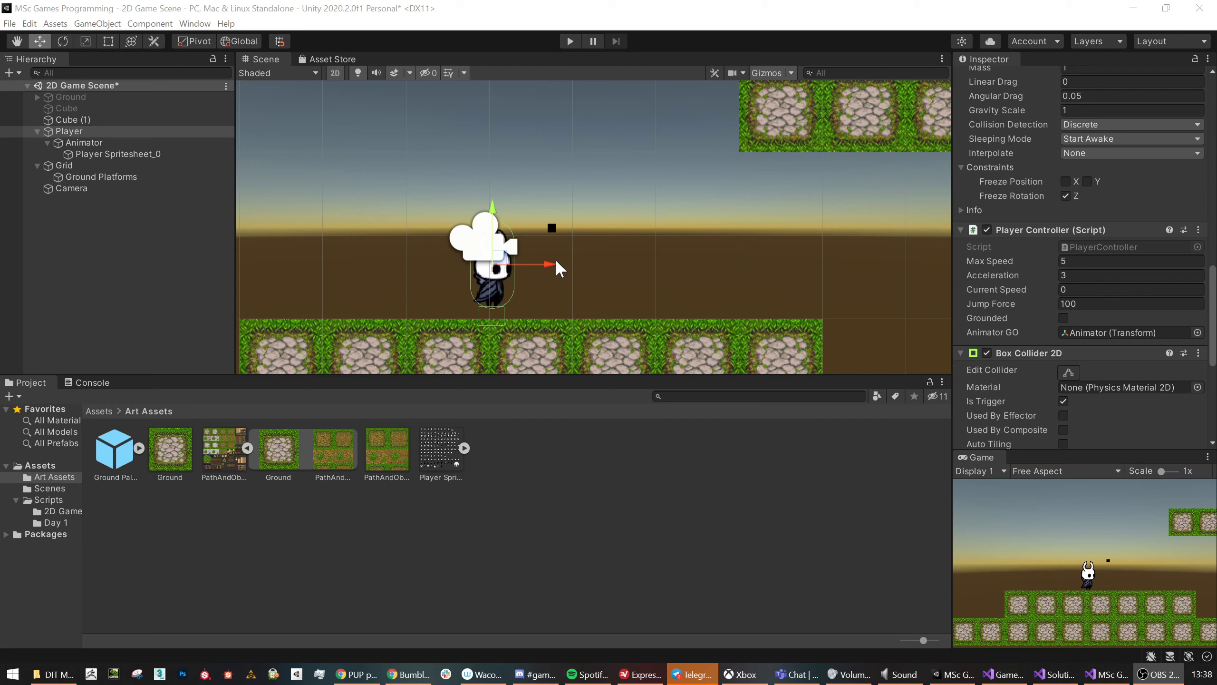
Add an Animator component to the Animator object under Player.
left_click(108, 142)
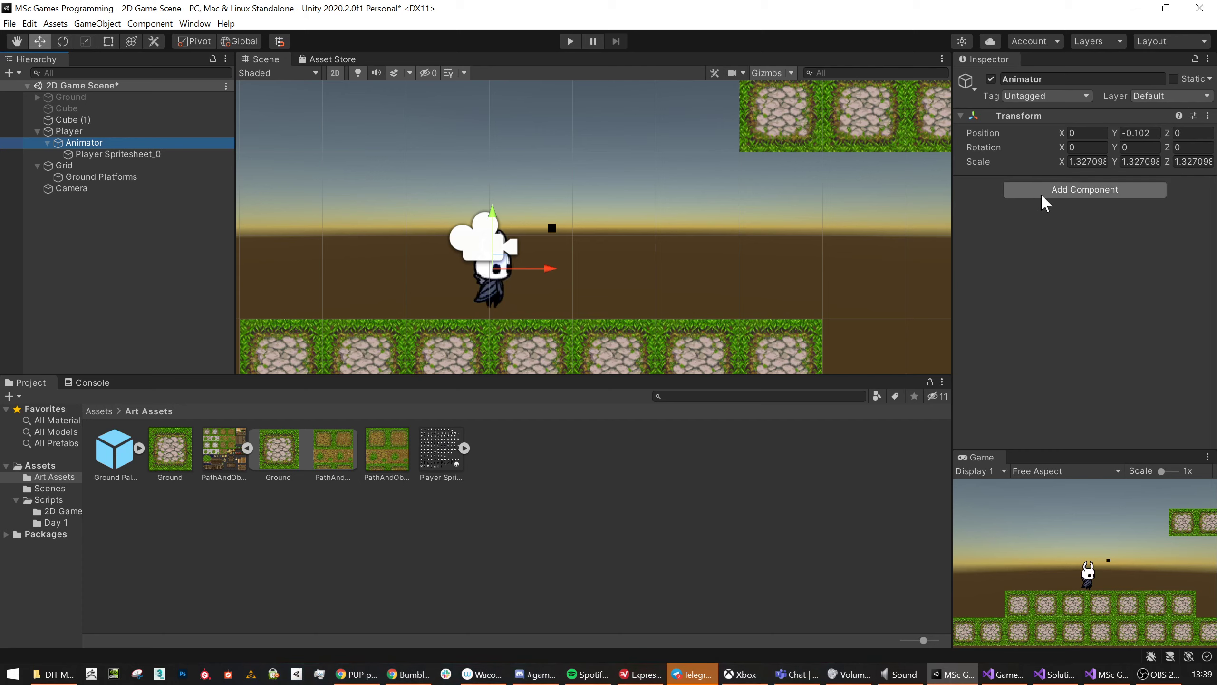
left_click(1058, 190)
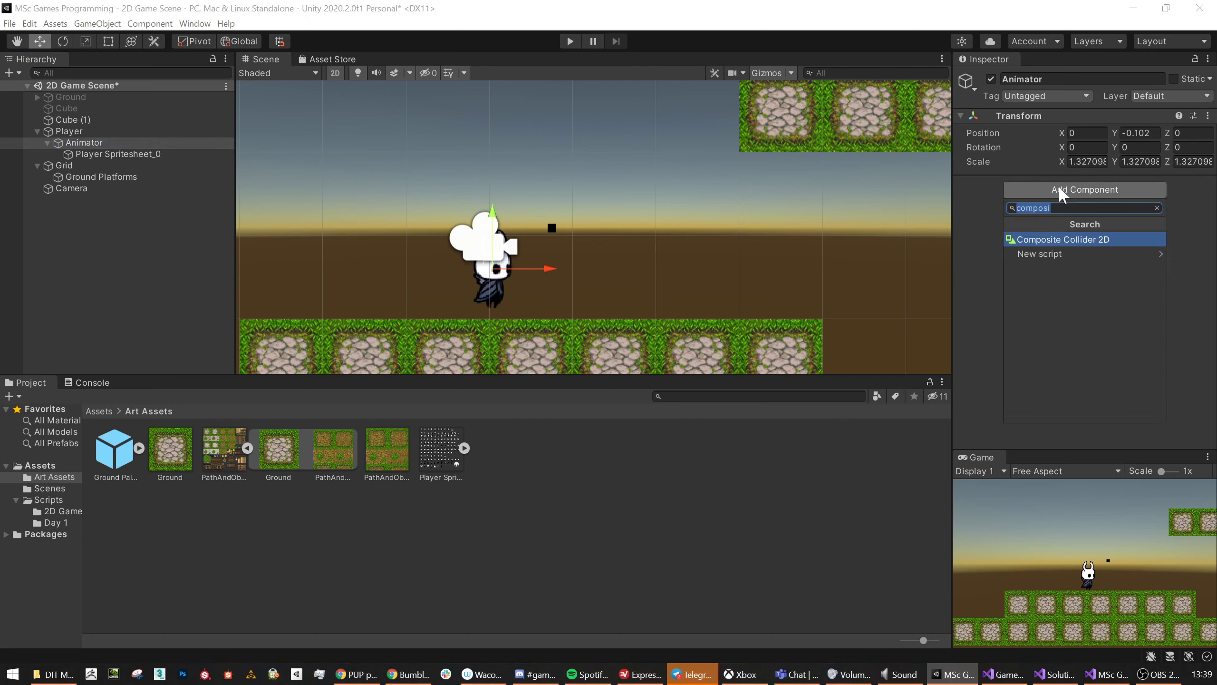
type("Animator")
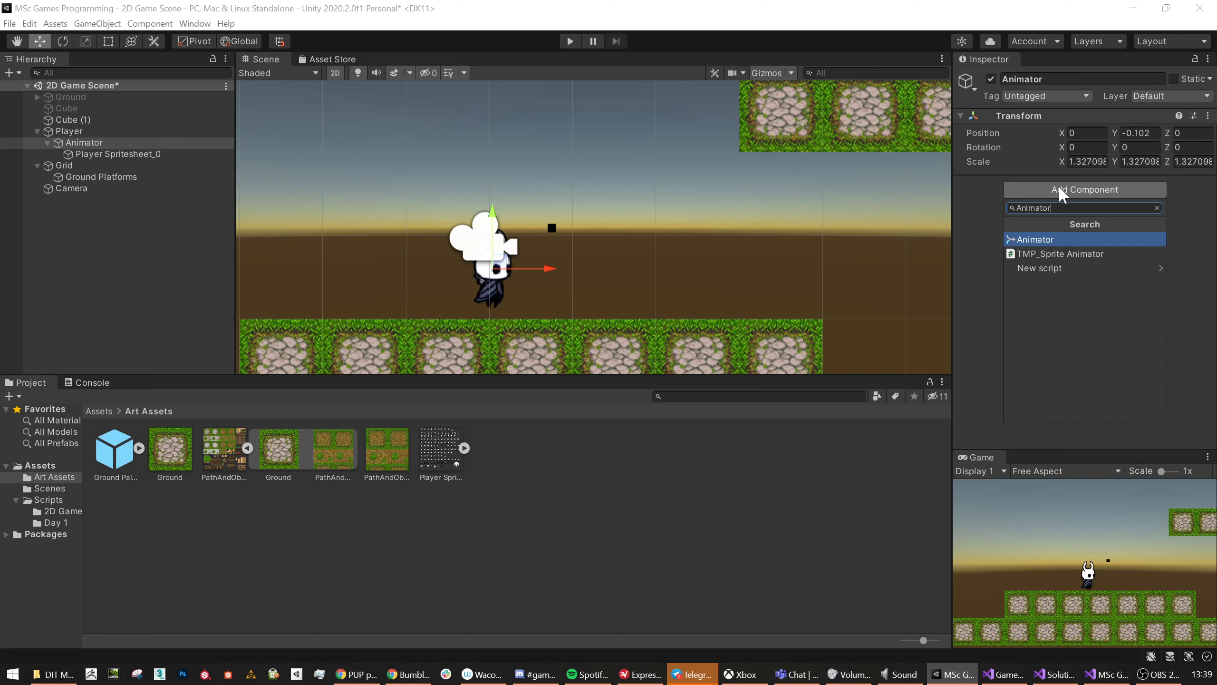
left_click(1032, 240)
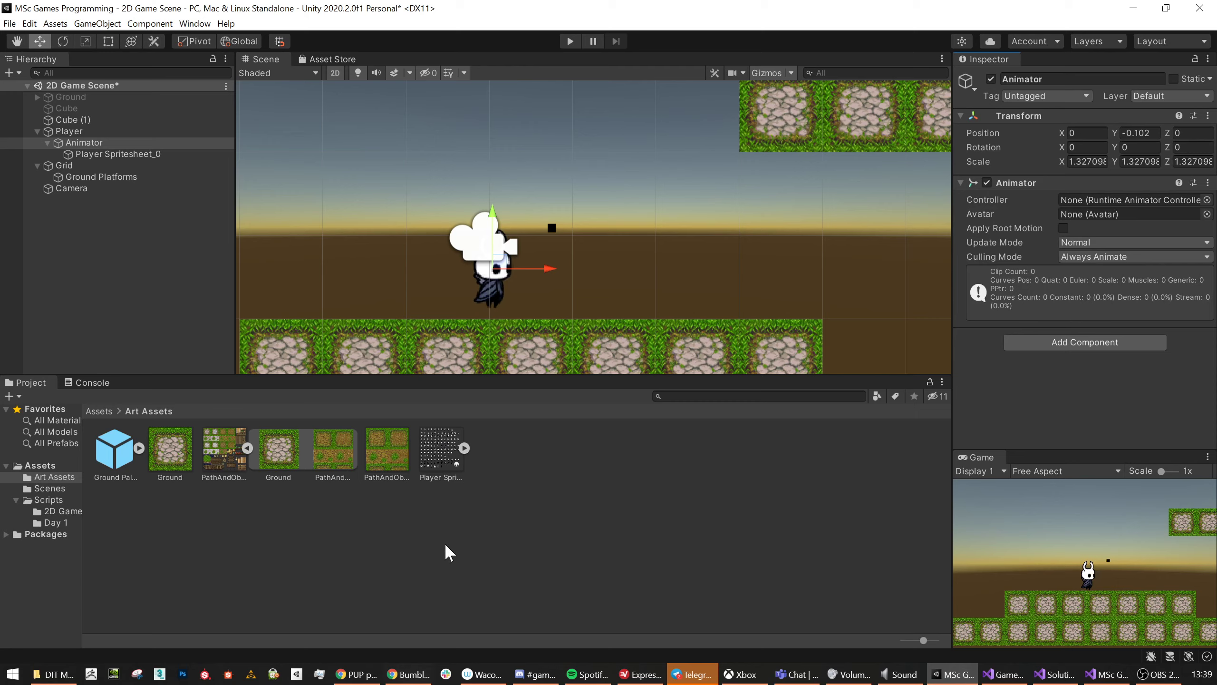
Create a folder named Animations inside Art Assets.
right_click(563, 461)
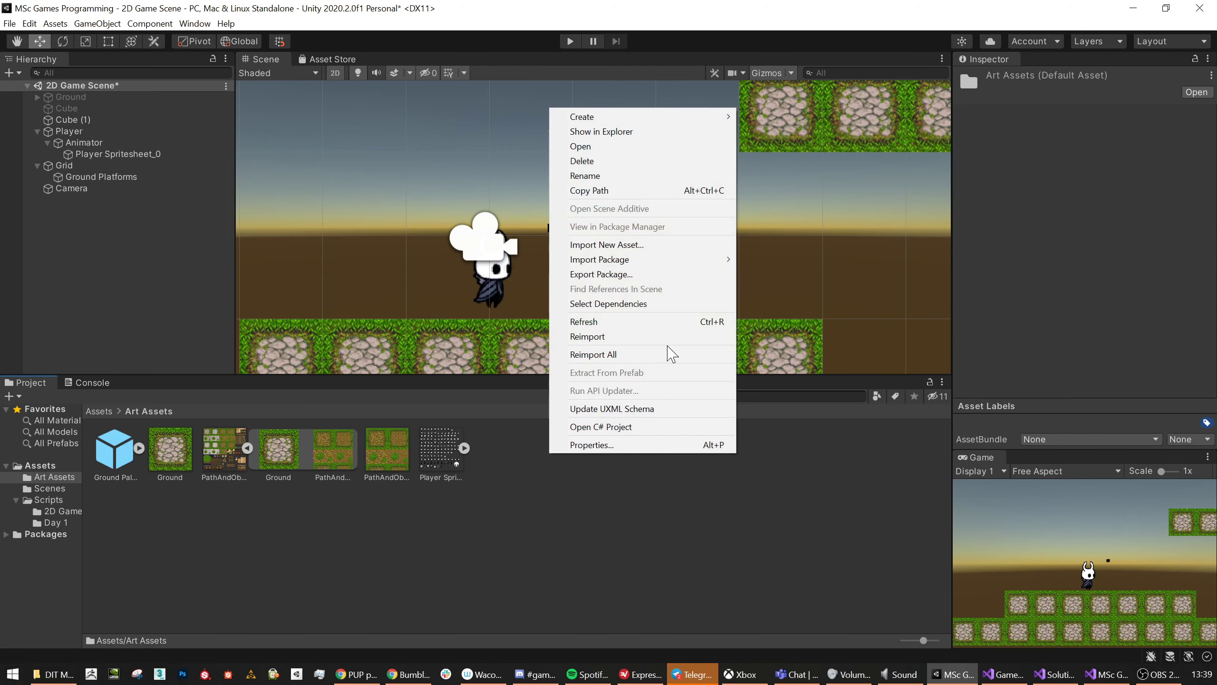
mouse_move(656, 118)
left_click(786, 117)
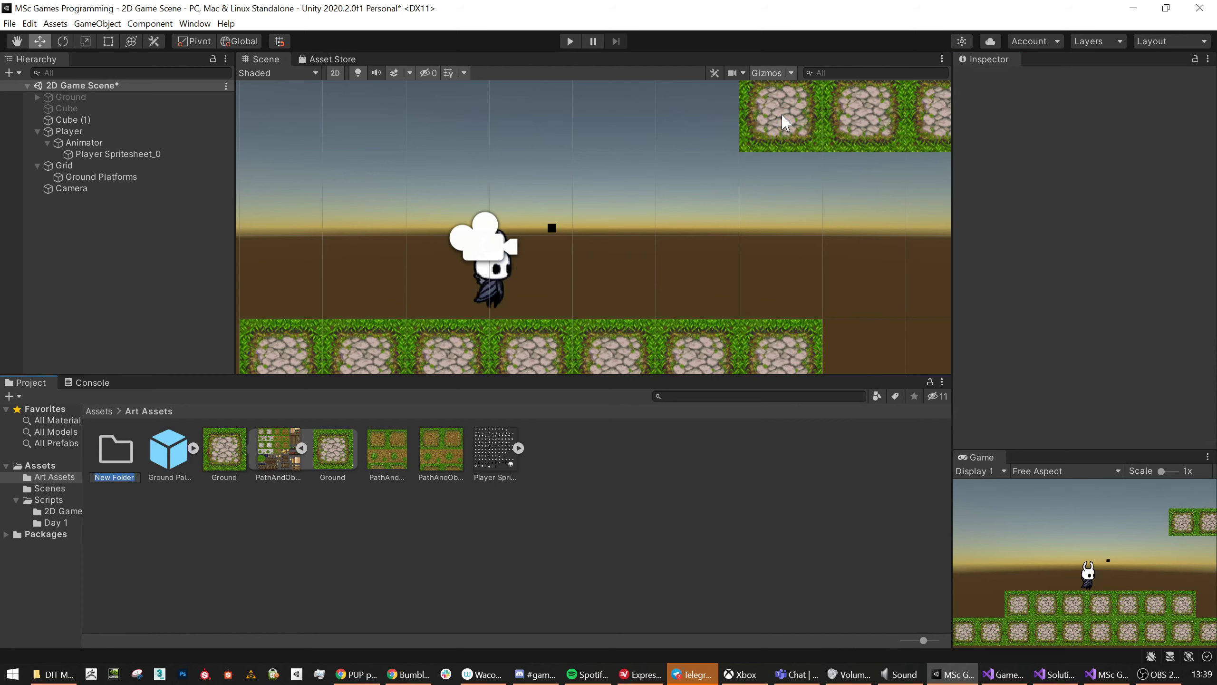
type("Animations")
key("Return")
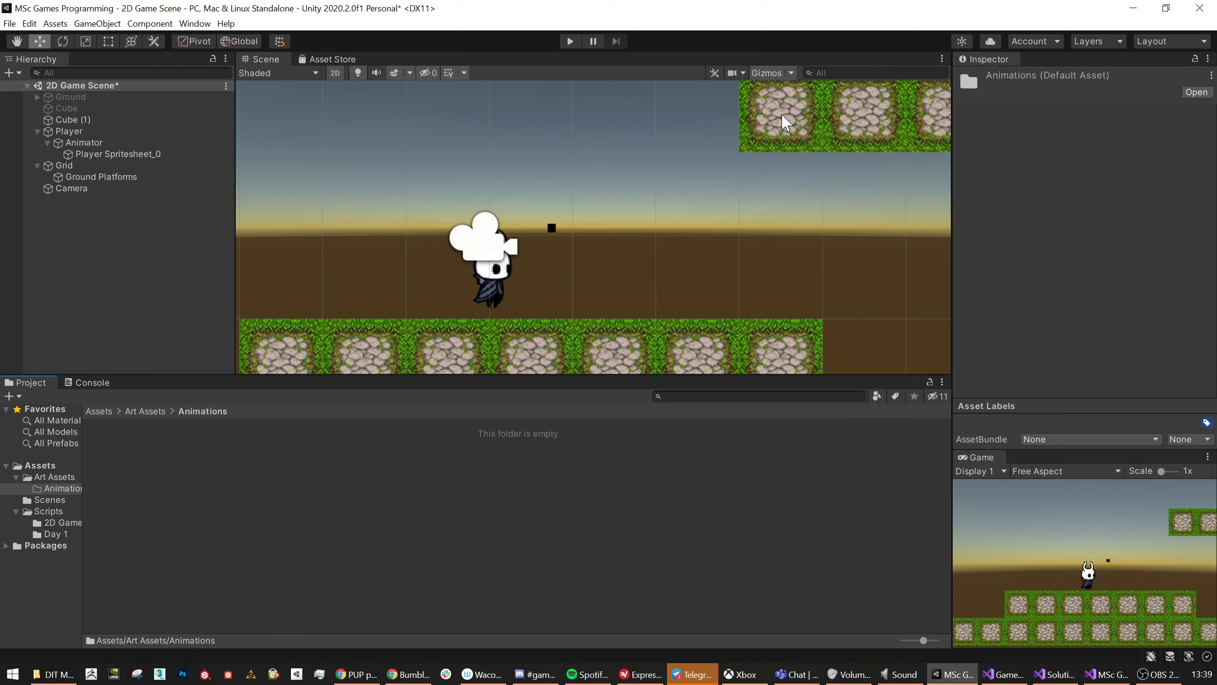
Create an Animator Controller named "Player Animator Controller" in the Animations folder.
right_click(321, 579)
mouse_move(428, 235)
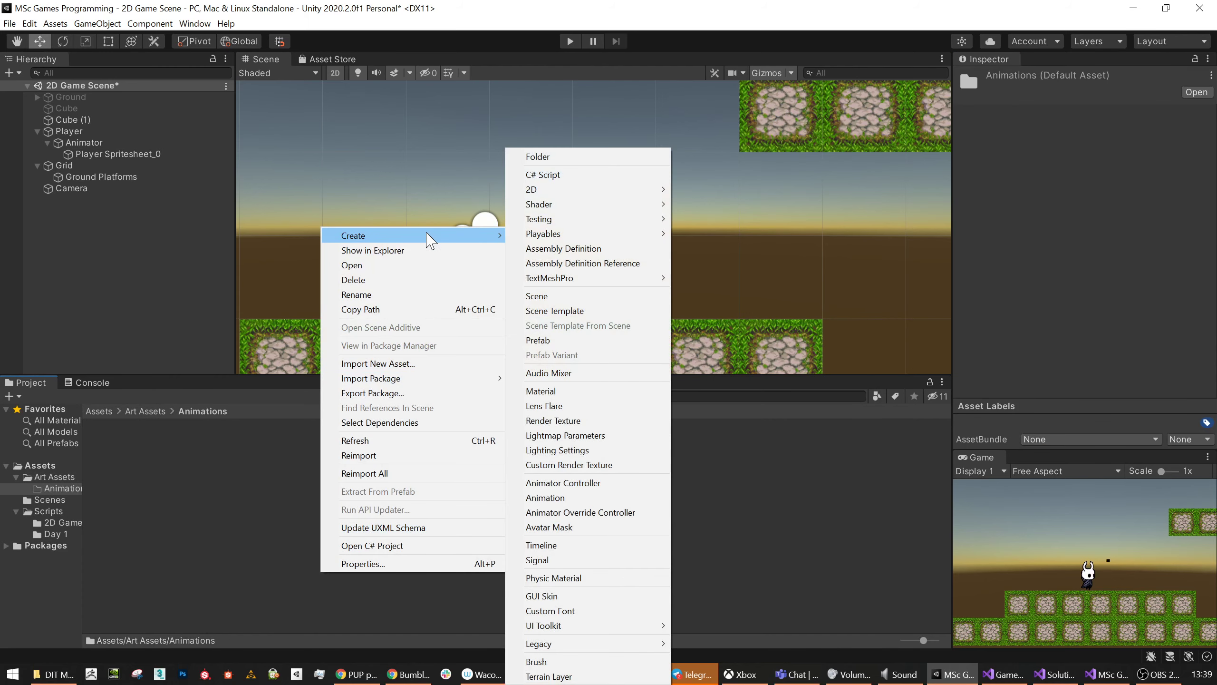
left_click(565, 483)
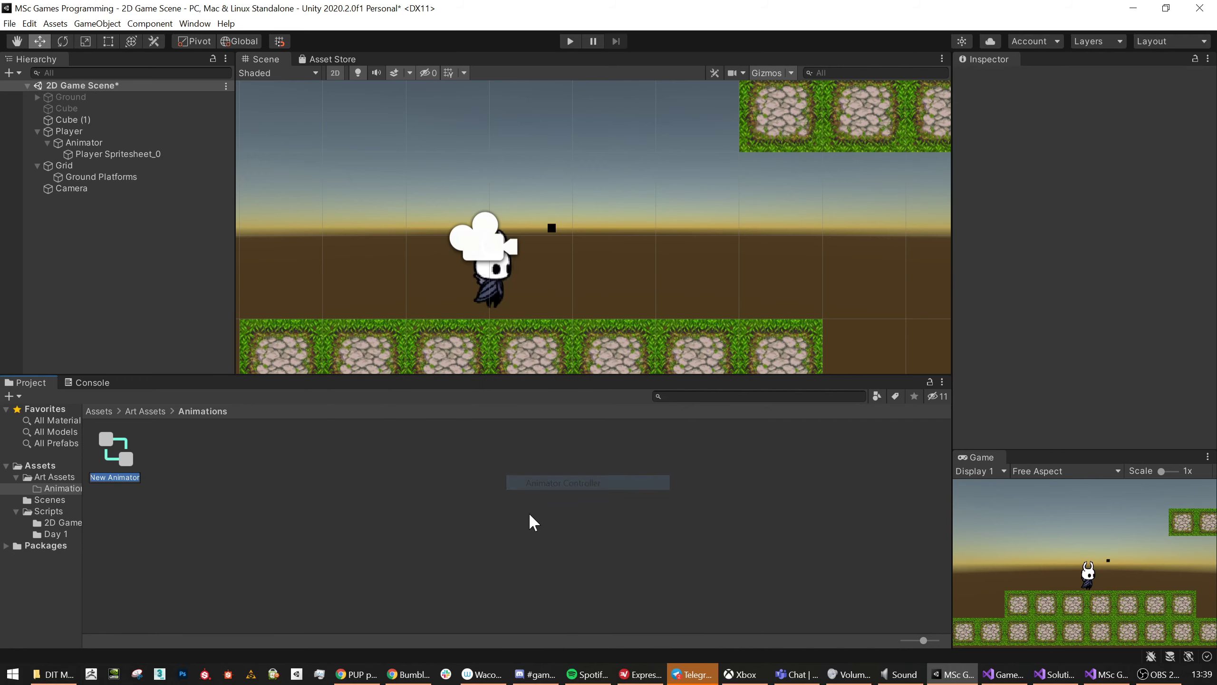
type("Play")
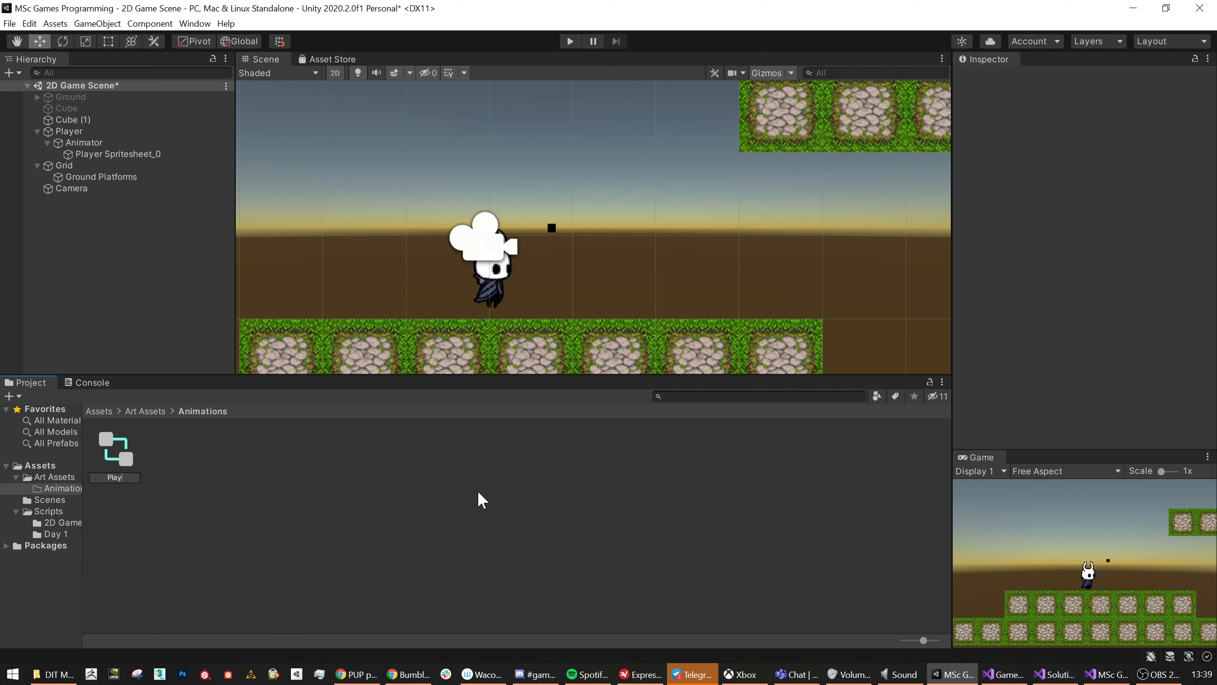
type("er Animator Controller")
key("Return")
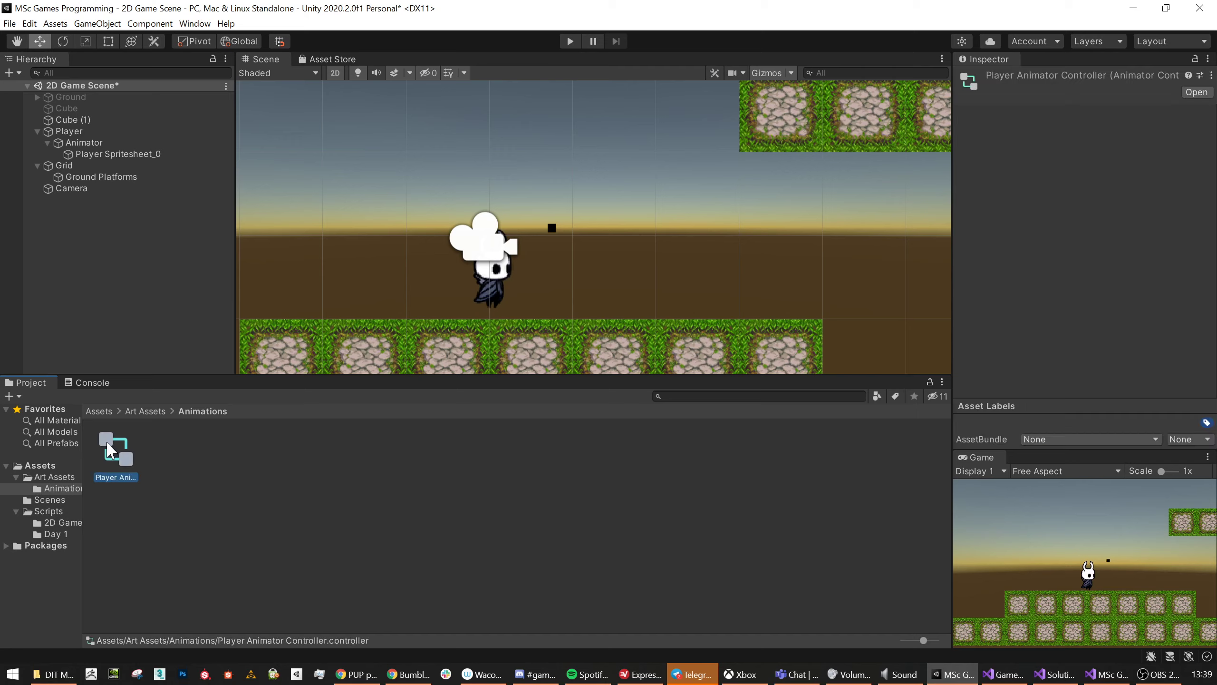
Assign the Player Animator Controller to the Animator object and check its child sprite's components.
left_click_drag(116, 467, 83, 142)
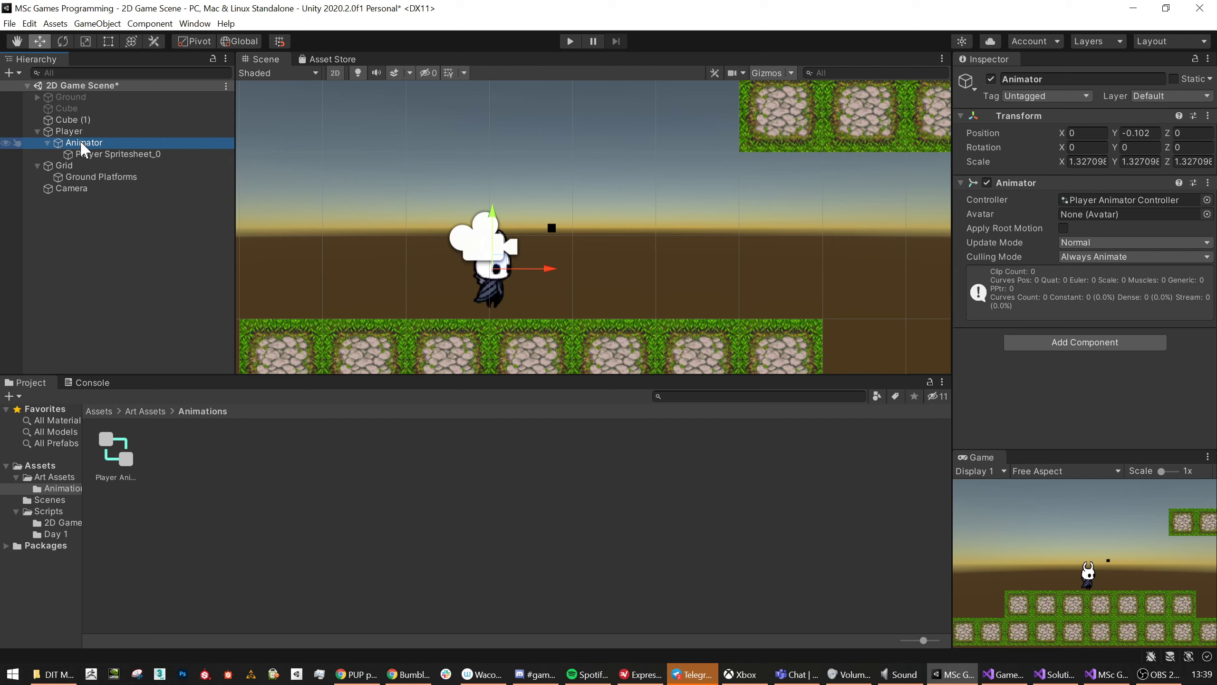
left_click(87, 156)
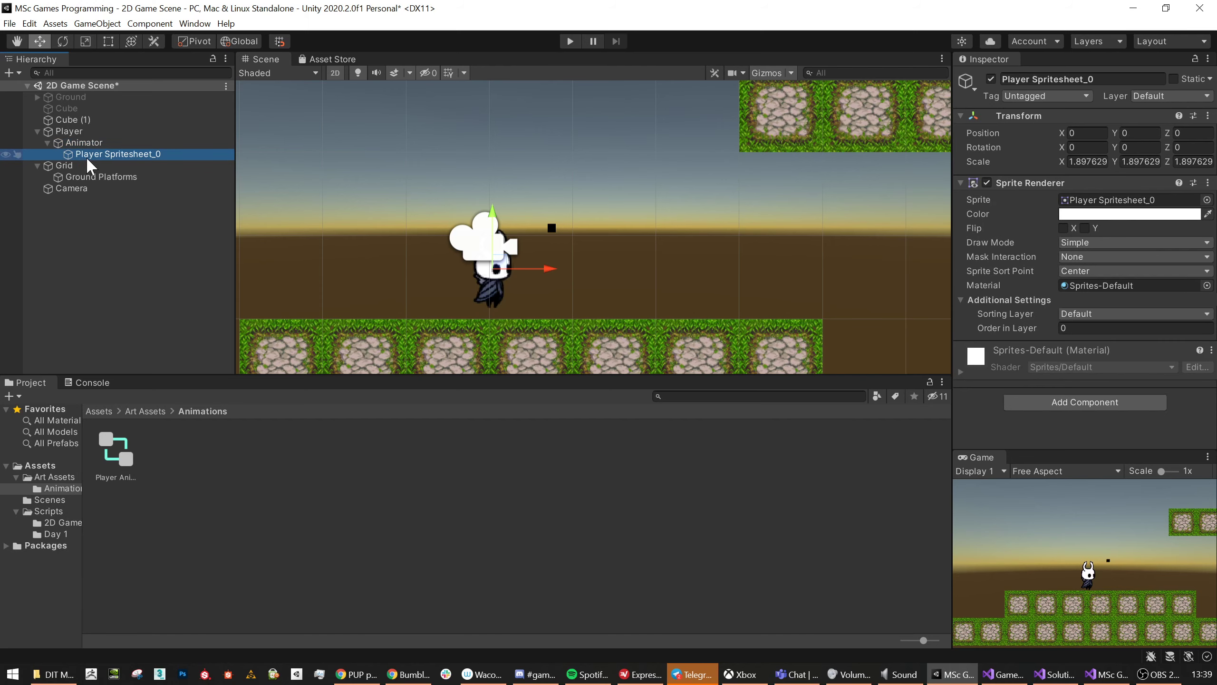
left_click(87, 145)
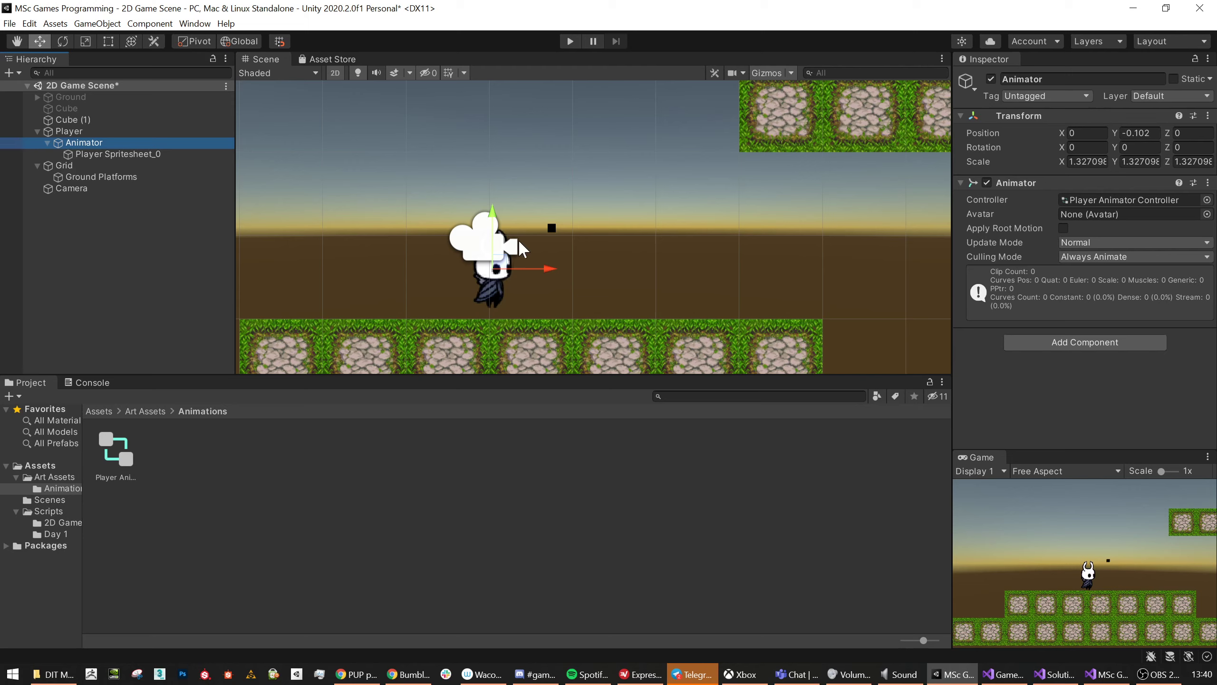
Open the Animation window for the Animator object and place it over the middle of the editor.
left_click(196, 26)
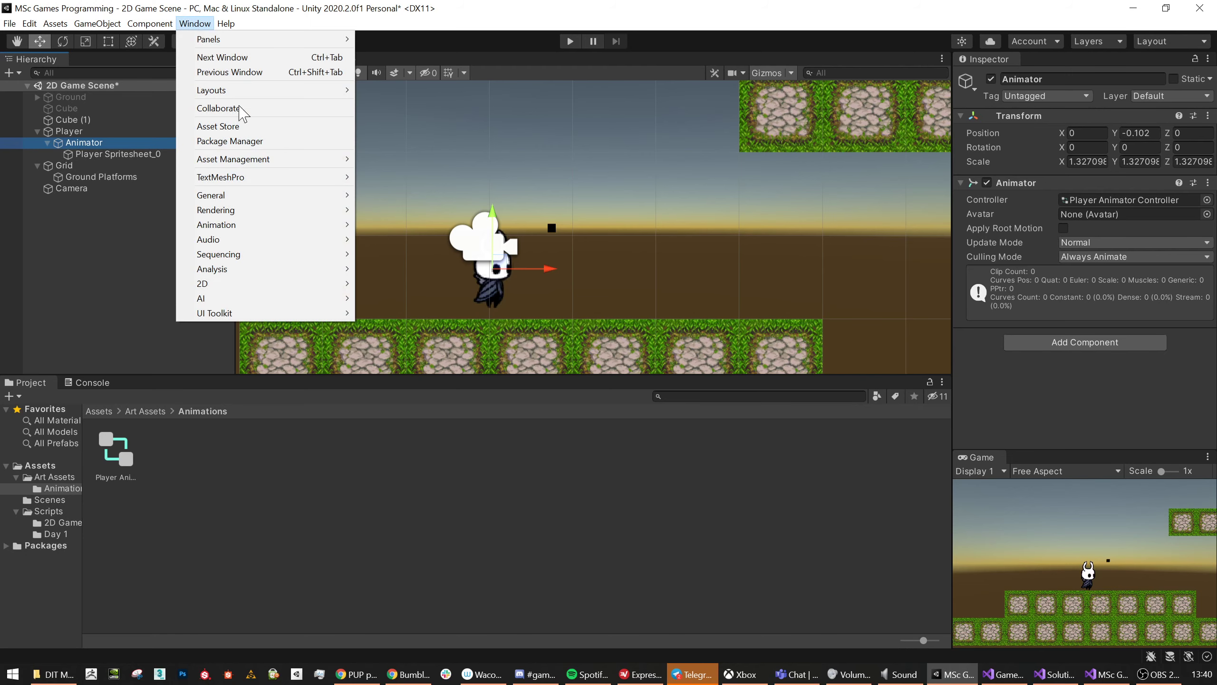
mouse_move(311, 225)
left_click(447, 225)
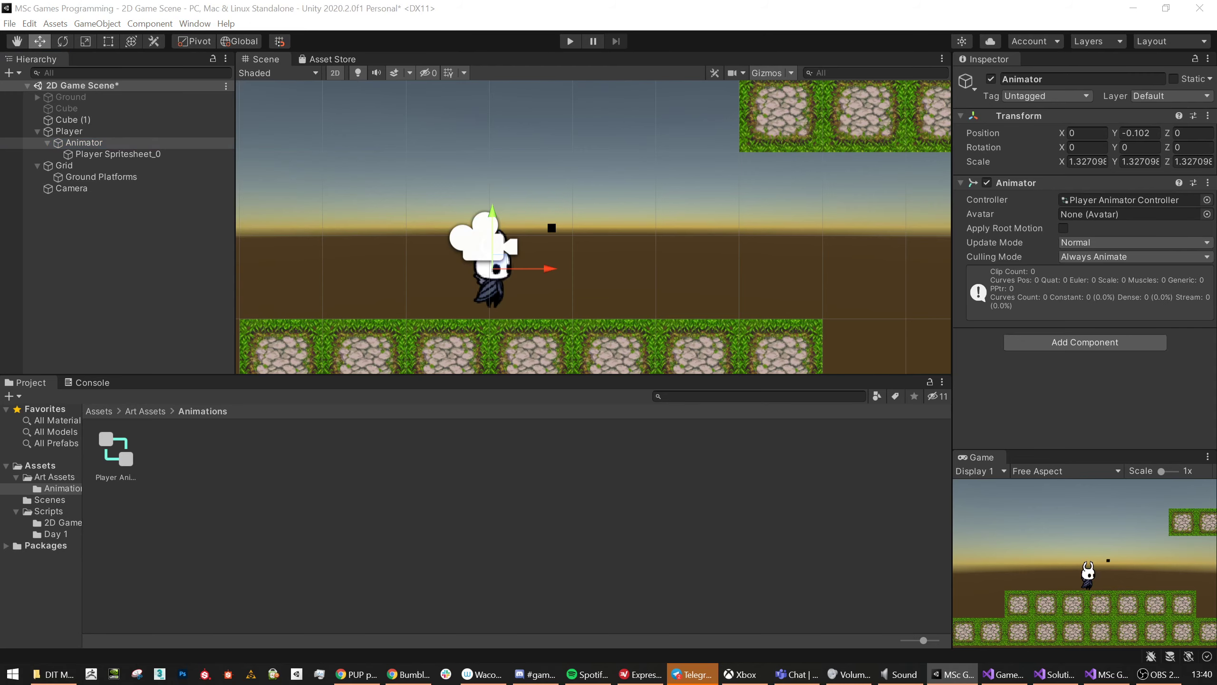
left_click_drag(715, 239, 679, 267)
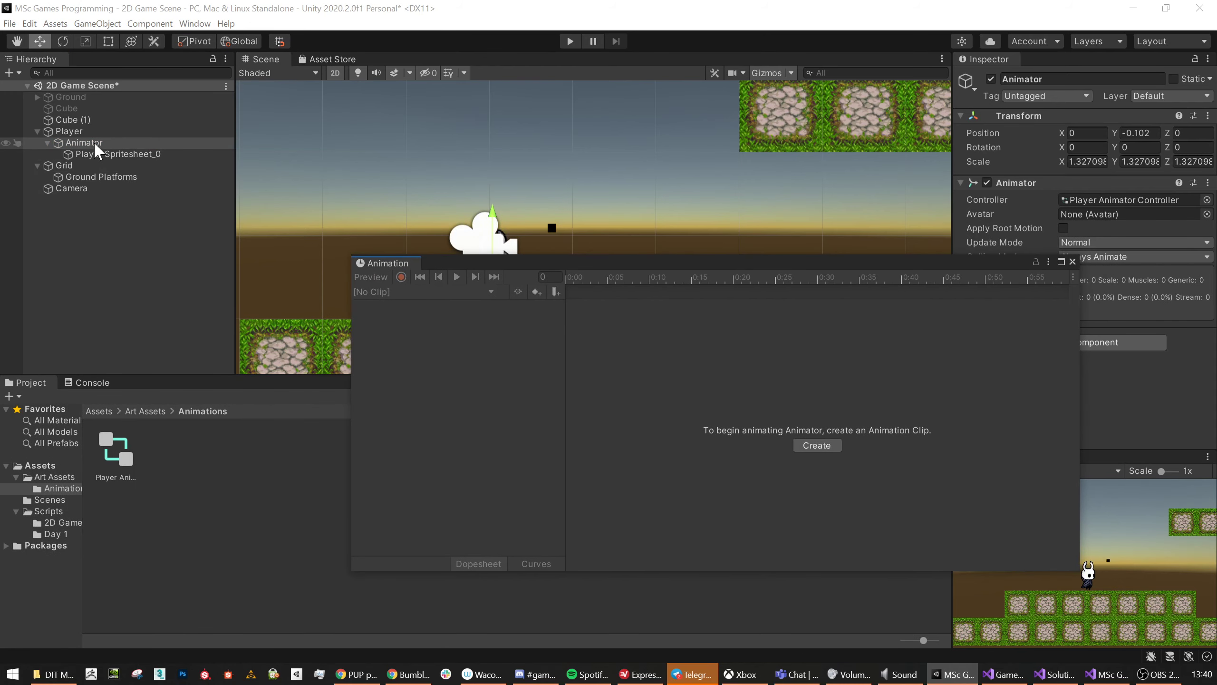
Create an animation clip named "idle" for the Animator object in the Animations folder.
left_click(828, 450)
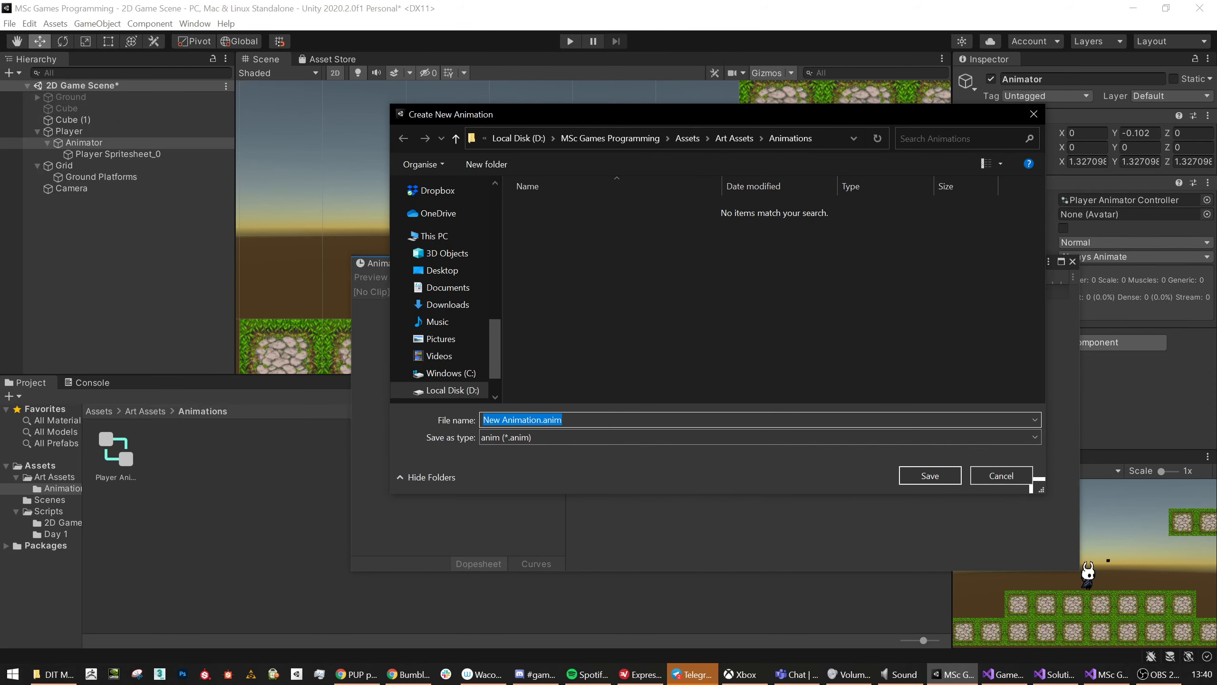
type("run")
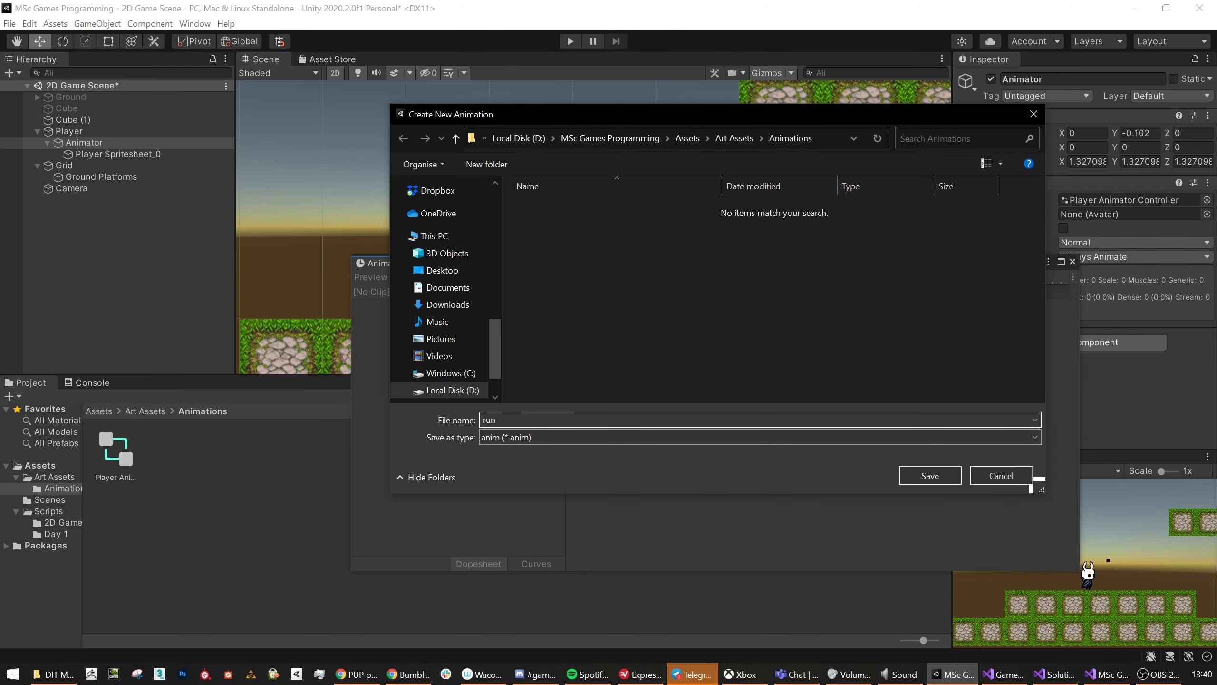
key("BackSpace")
key("BackSpace")
type("idle")
key("Return")
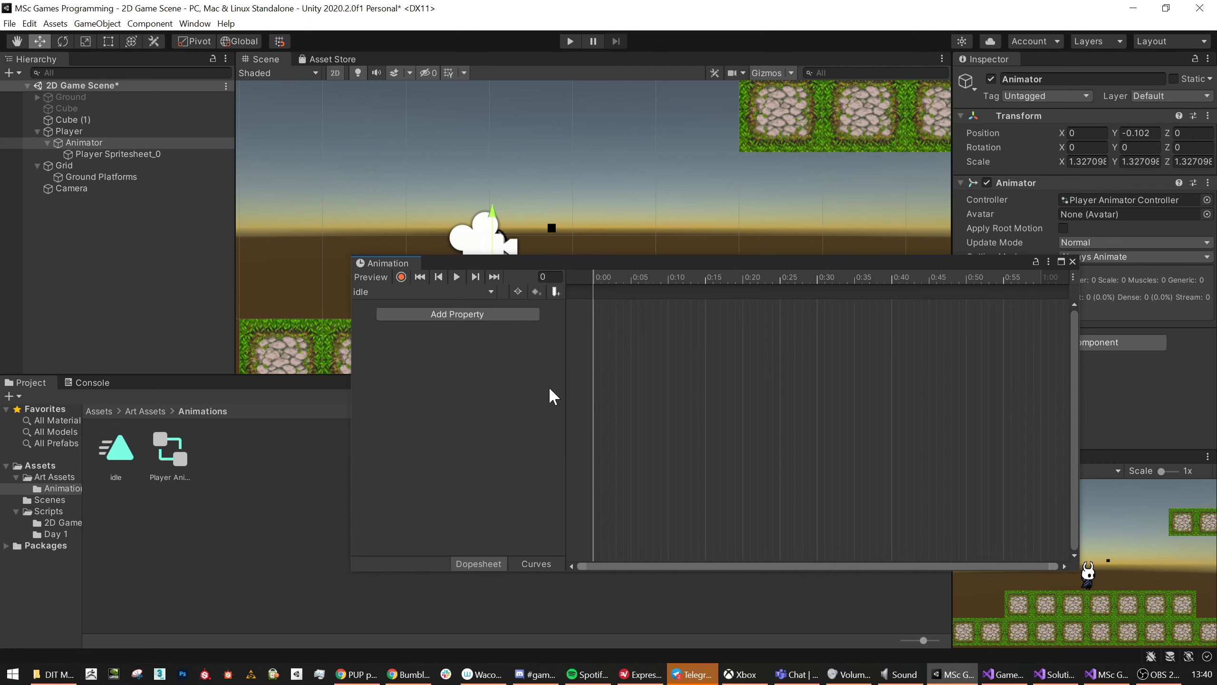
Move the Animation window clear of the Art Assets folder's contents and expand the Player Spritesheet to browse its individual sprites.
left_click_drag(588, 264, 402, 348)
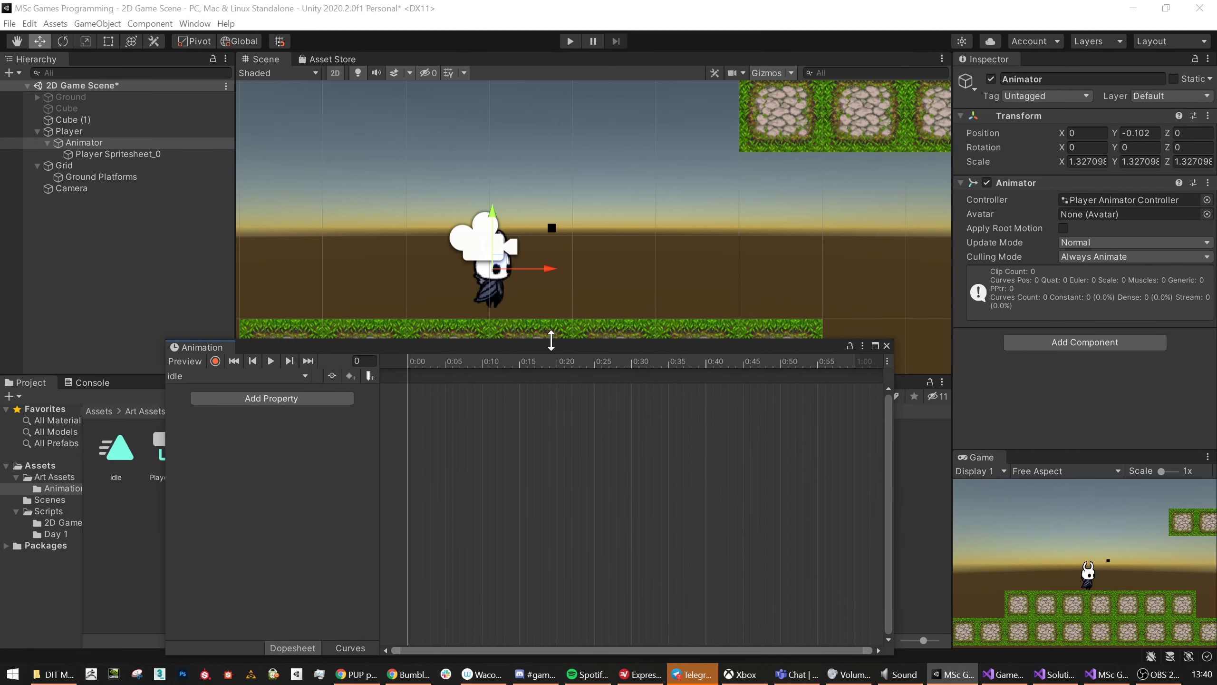
left_click_drag(552, 344, 743, 184)
left_click(145, 410)
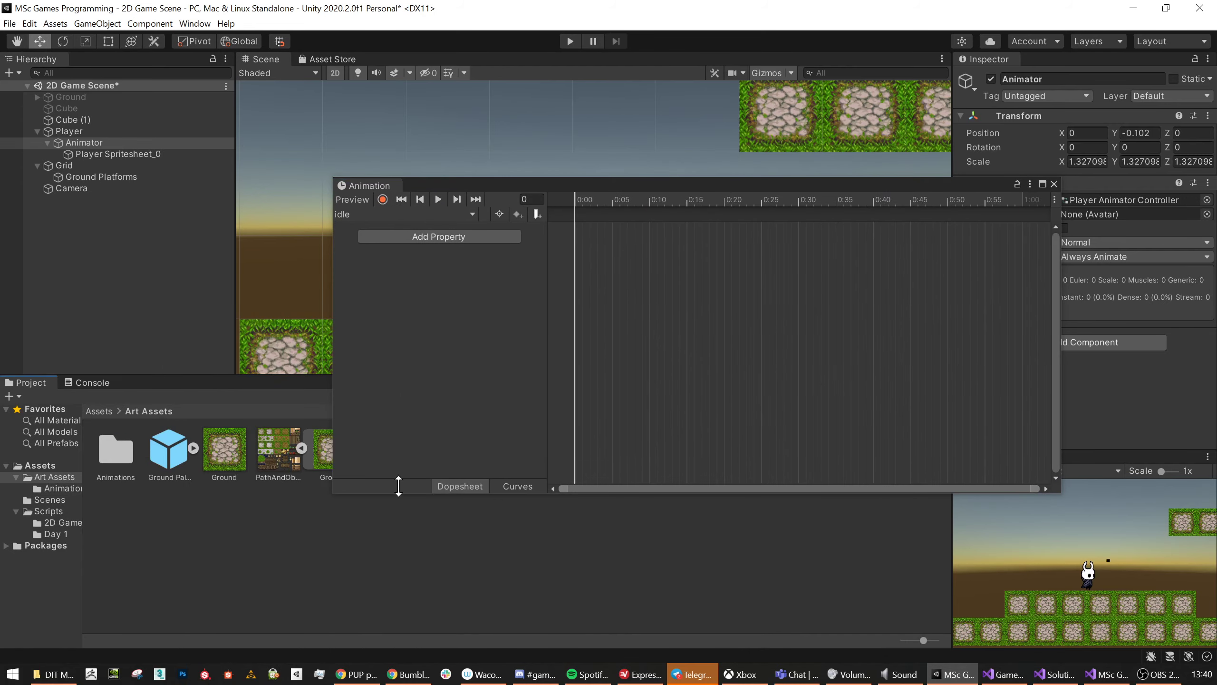
left_click_drag(566, 184, 628, 119)
left_click(534, 447)
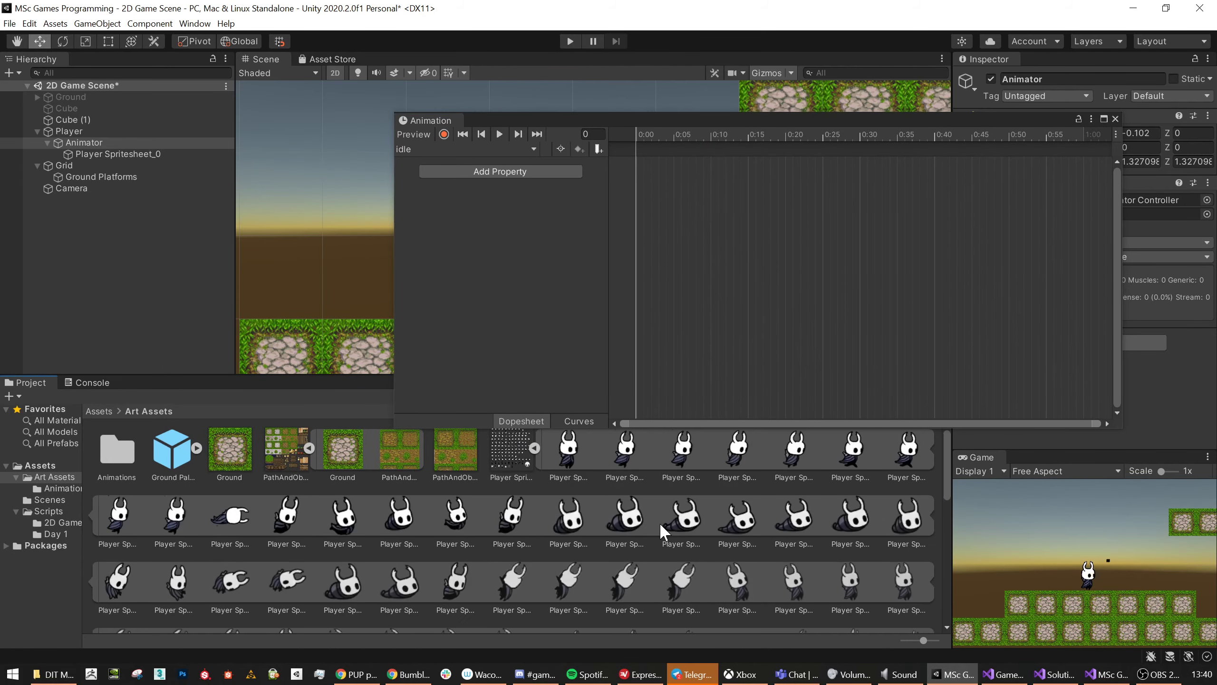
scroll(801, 493, "down", 3)
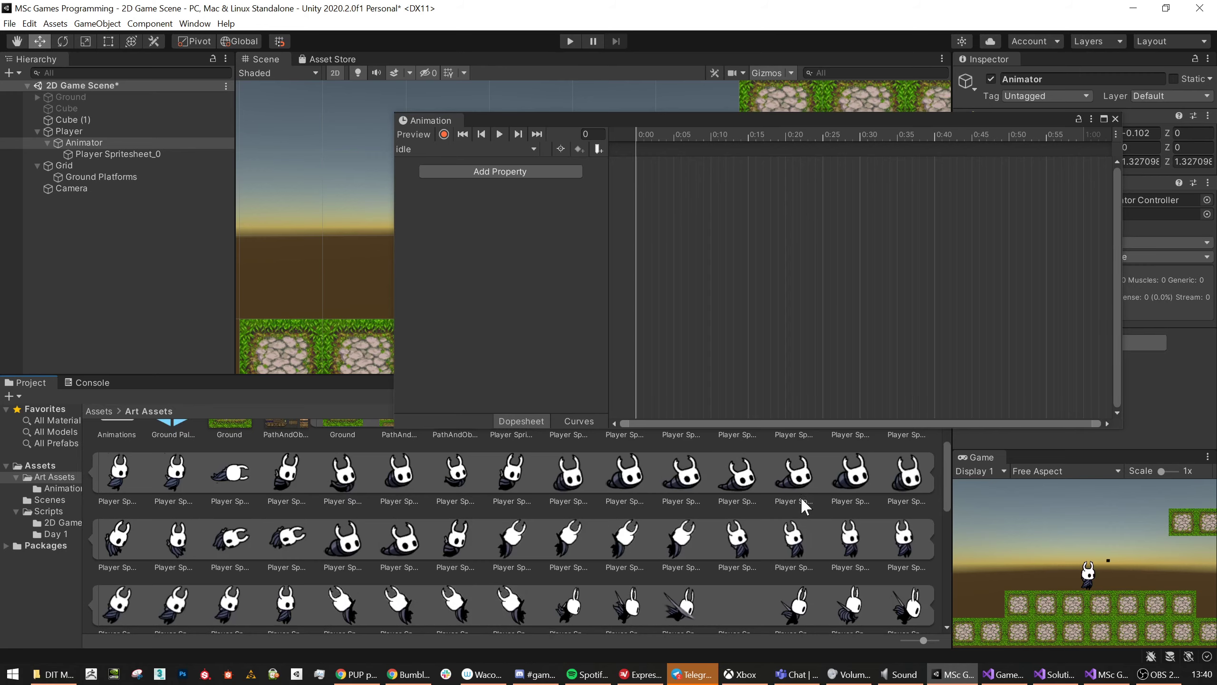
Try adding the six front-facing idle sprites from the Player Spritesheet to the idle clip as Animator sprite keyframes.
scroll(786, 518, "down", 10)
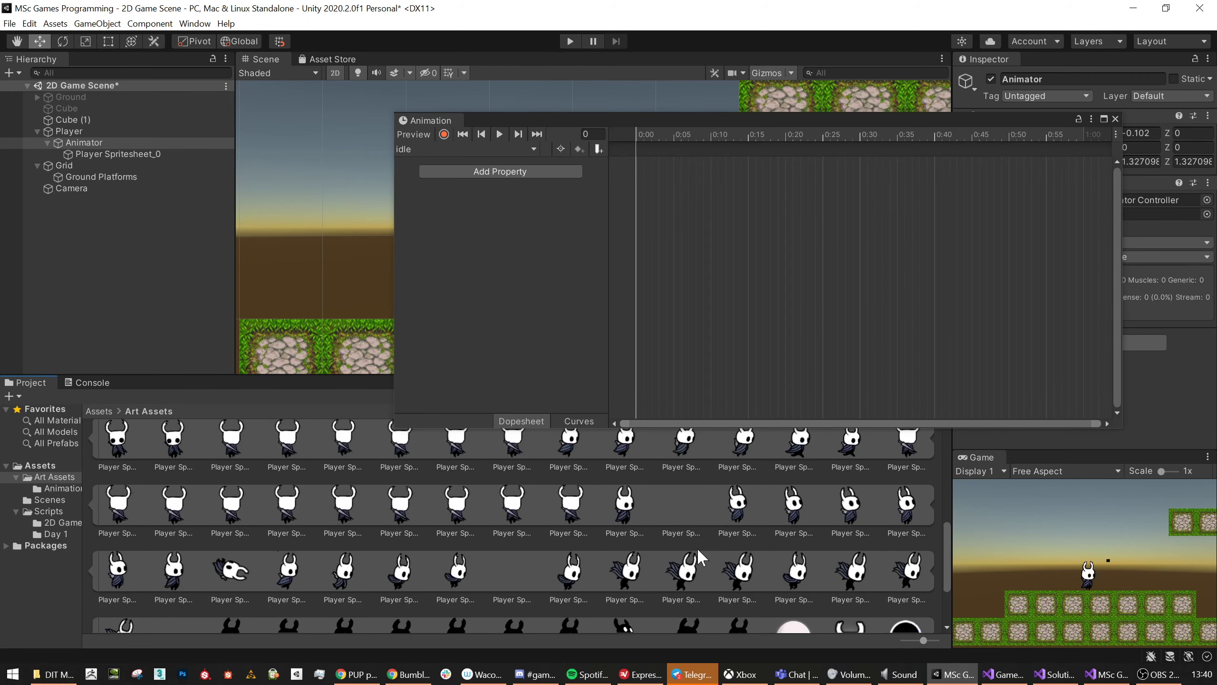
scroll(662, 532, "up", 3)
scroll(675, 530, "up", 3)
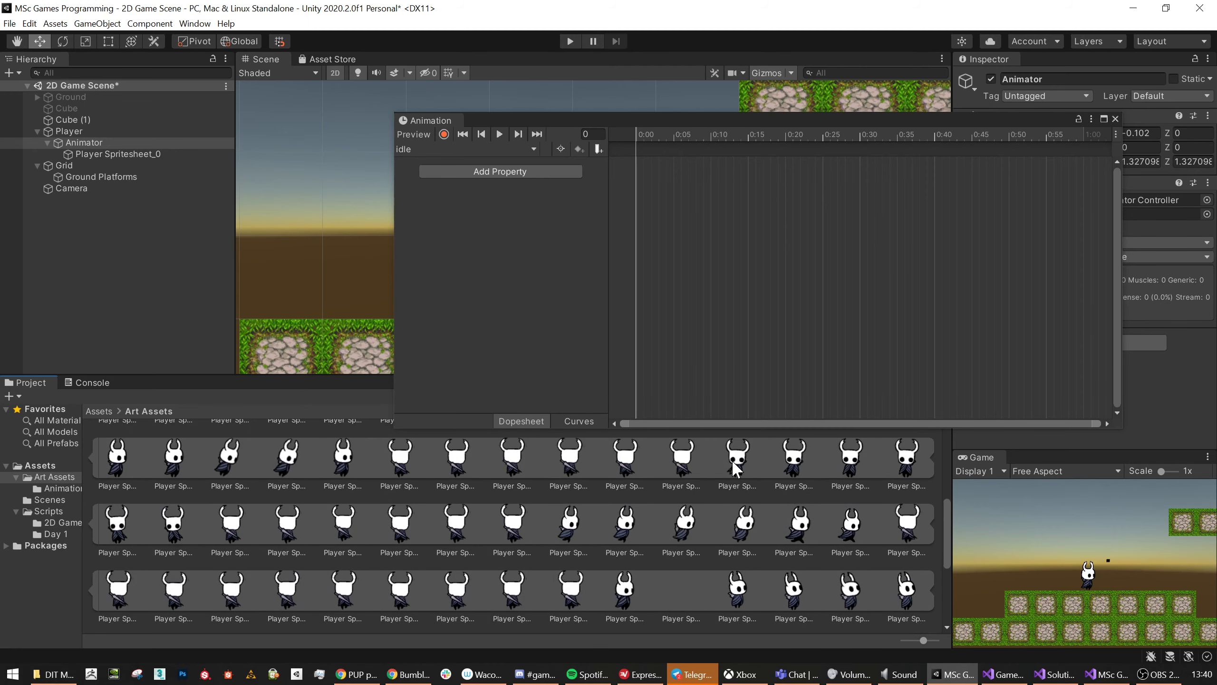
left_click(732, 459)
left_click(180, 525, "shift")
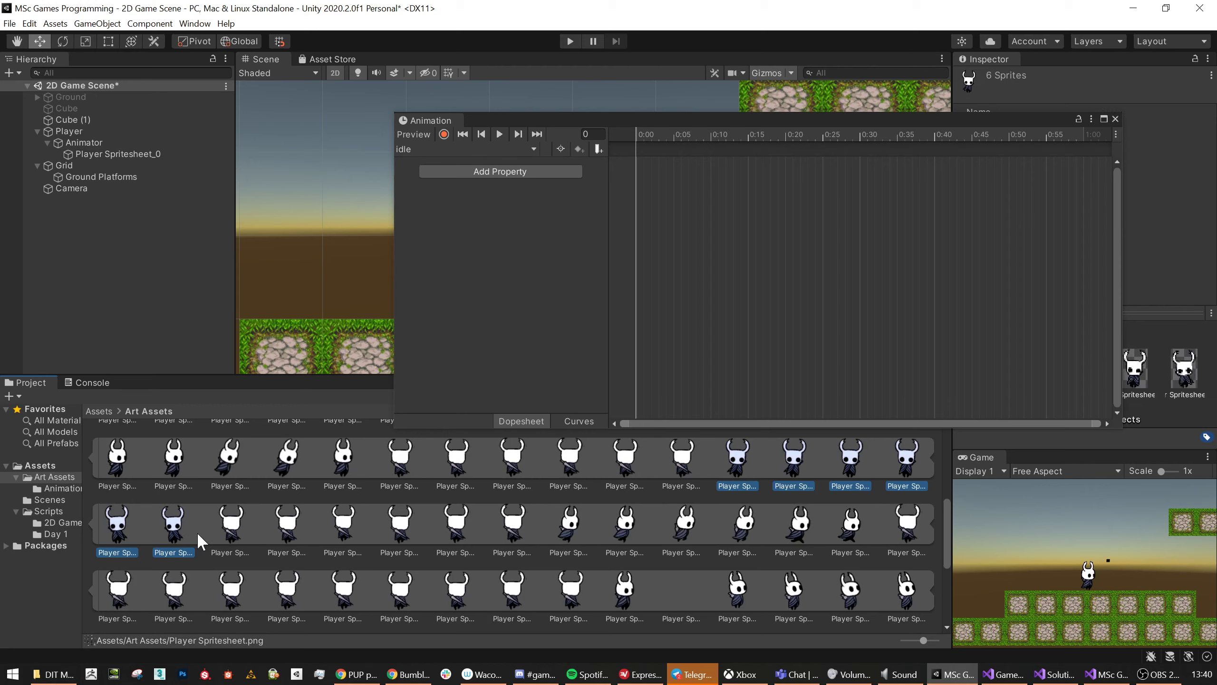
left_click_drag(744, 468, 631, 166)
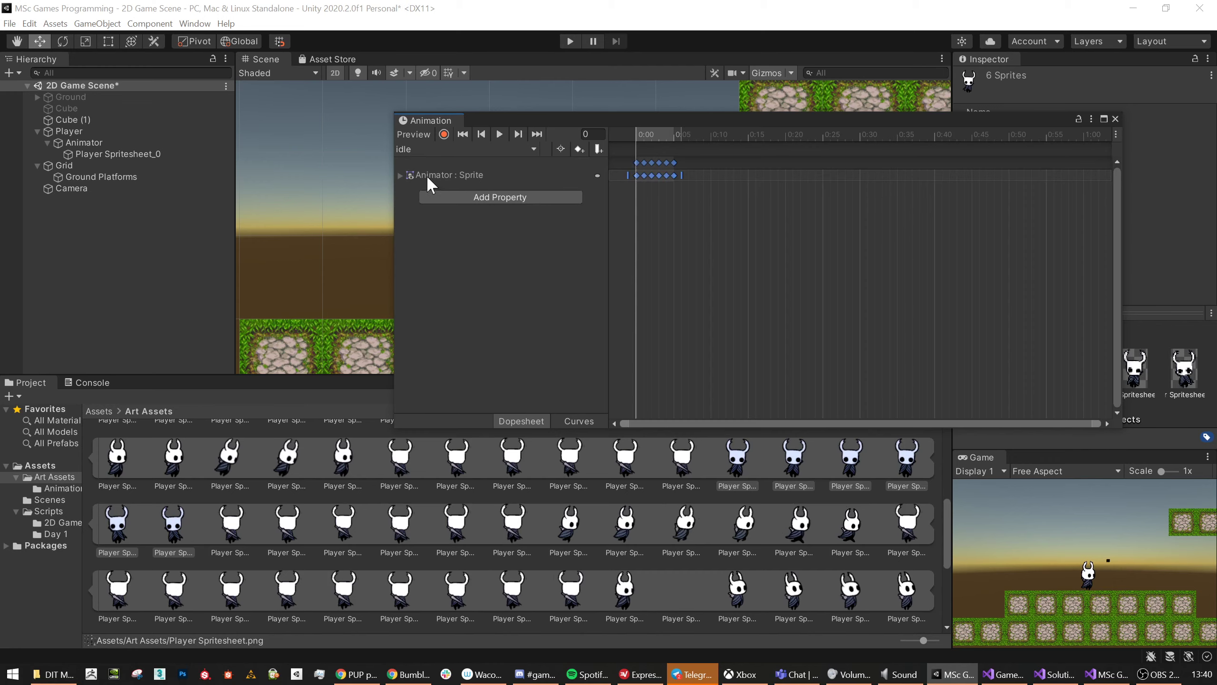
left_click(401, 175)
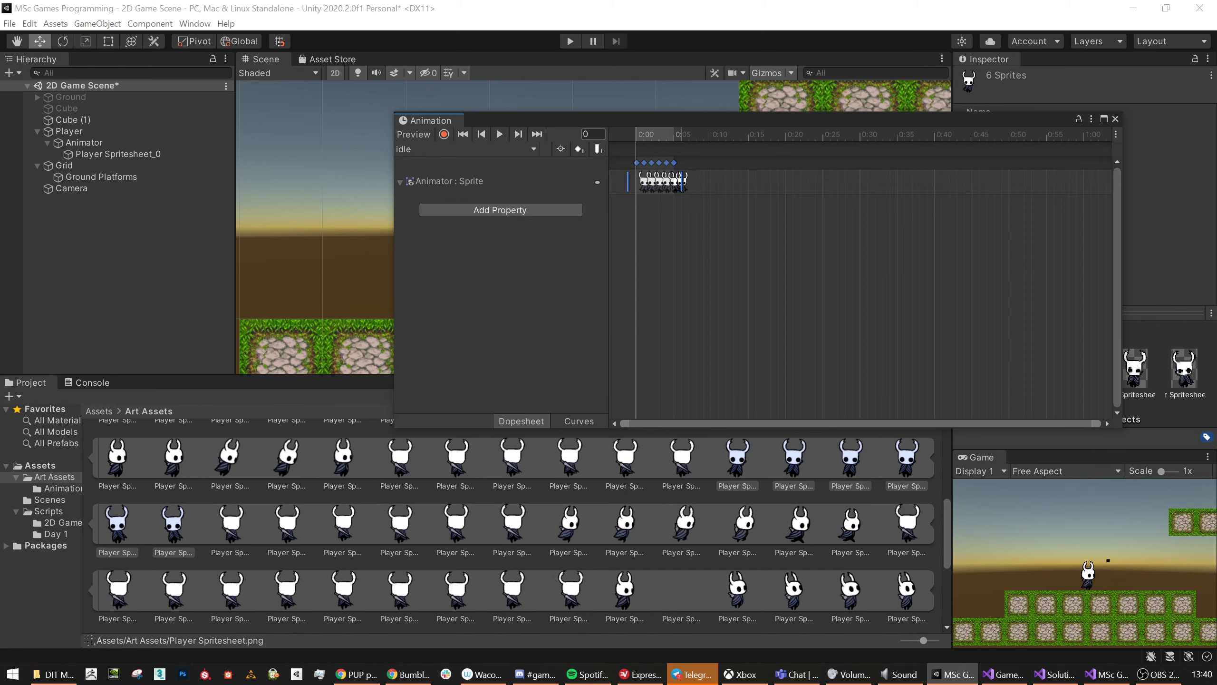
Place the Animation window below the player in the Scene view and preview the idle clip.
left_click_drag(613, 125, 486, 331)
middle_click_drag(525, 267, 579, 225)
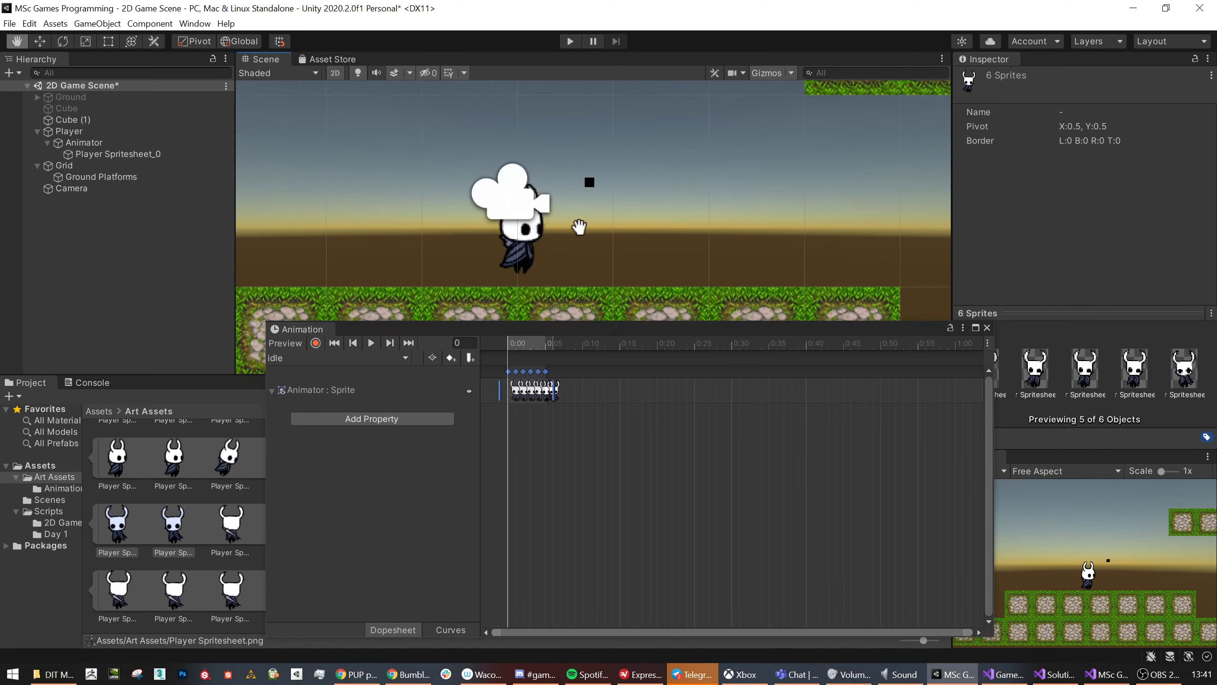
left_click(372, 348)
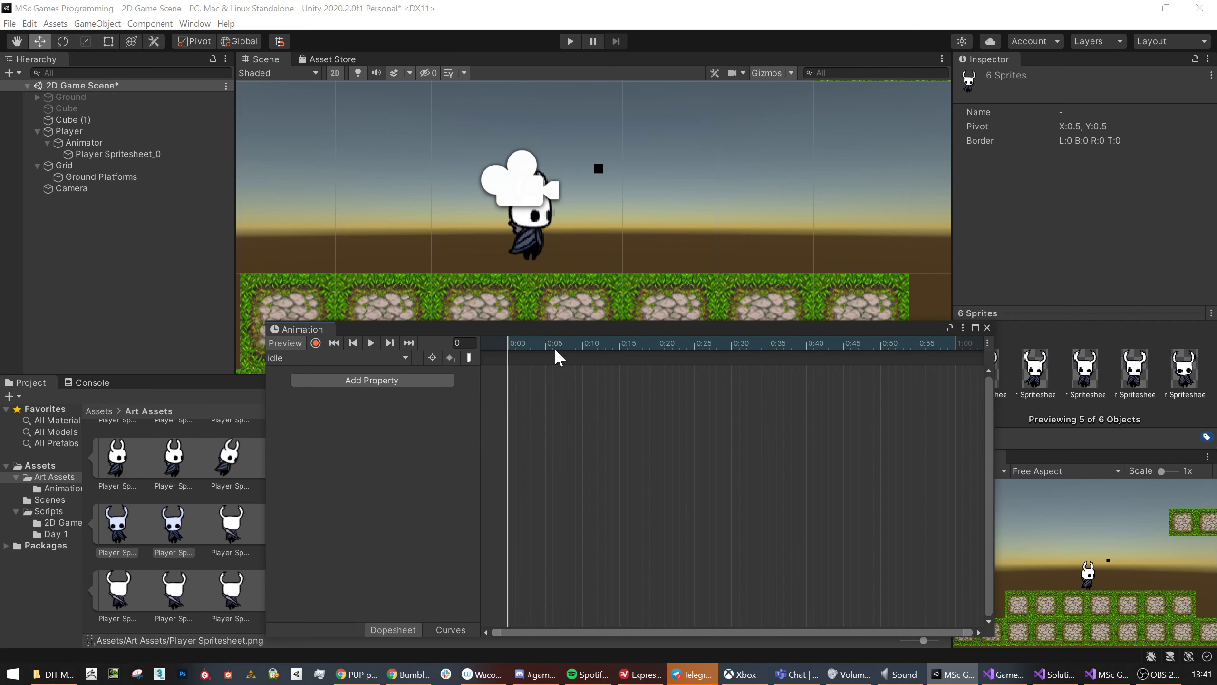
Select the Player Spritesheet_0 object and start keyframe recording for the idle clip, keeping the Animation window clear of the needed sprites.
left_click(106, 155)
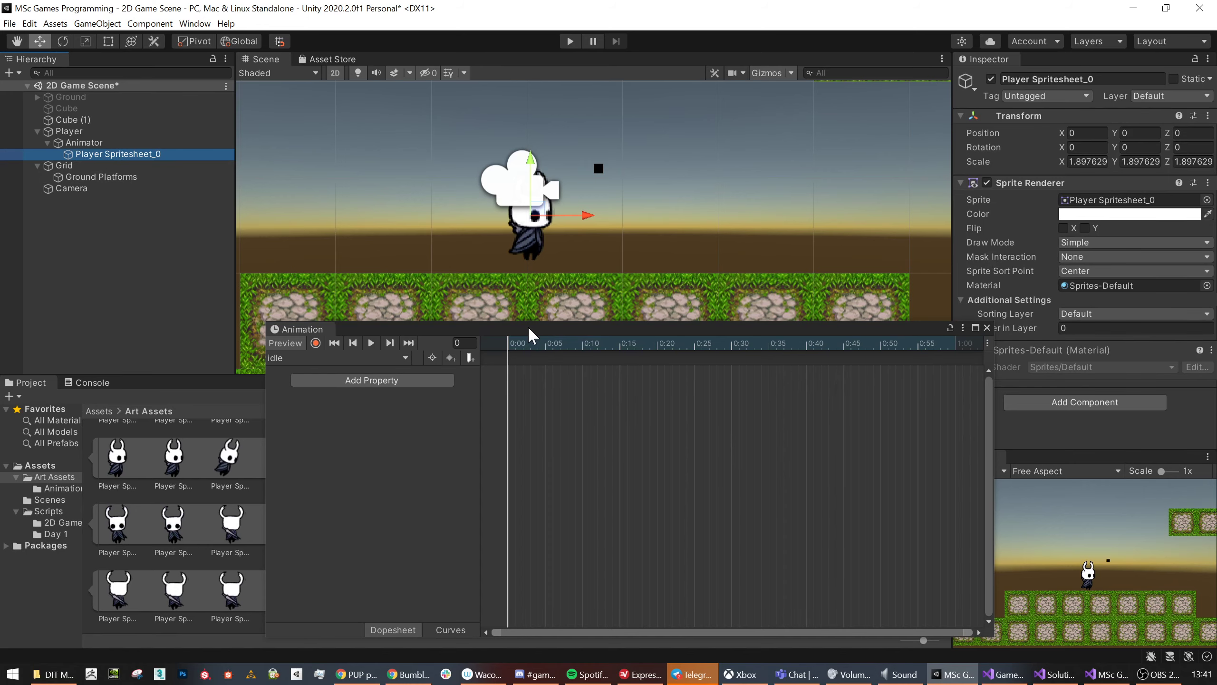
left_click_drag(528, 326, 340, 145)
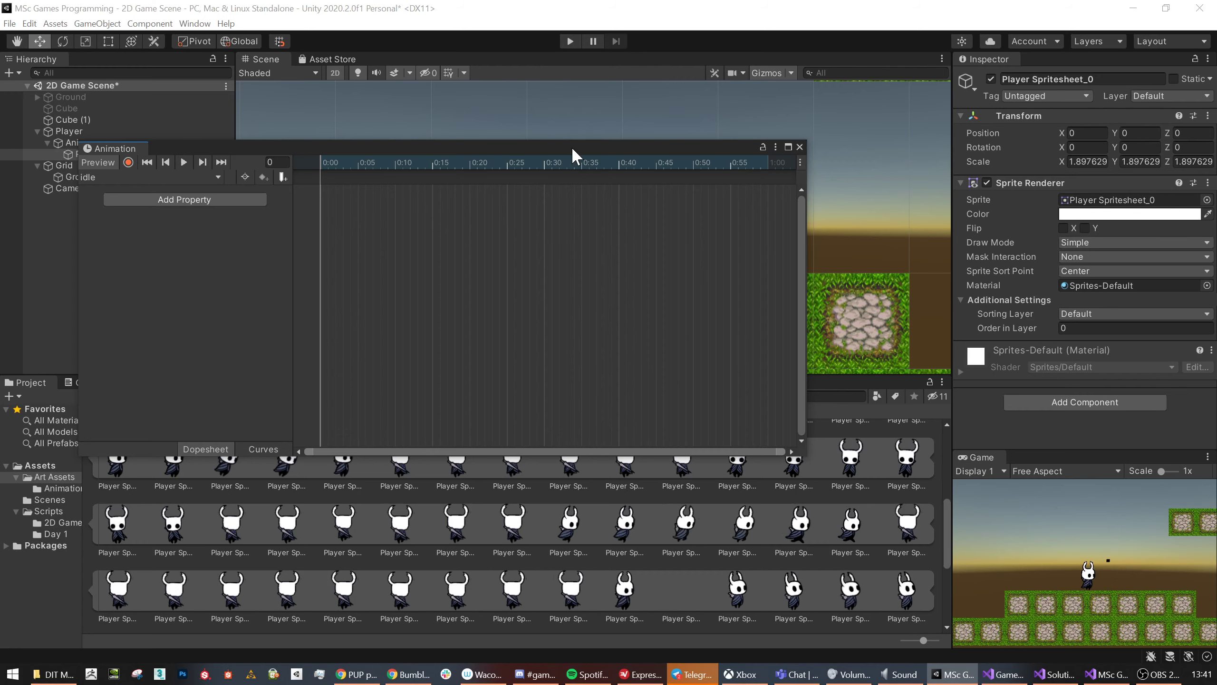
left_click_drag(571, 147, 559, 209)
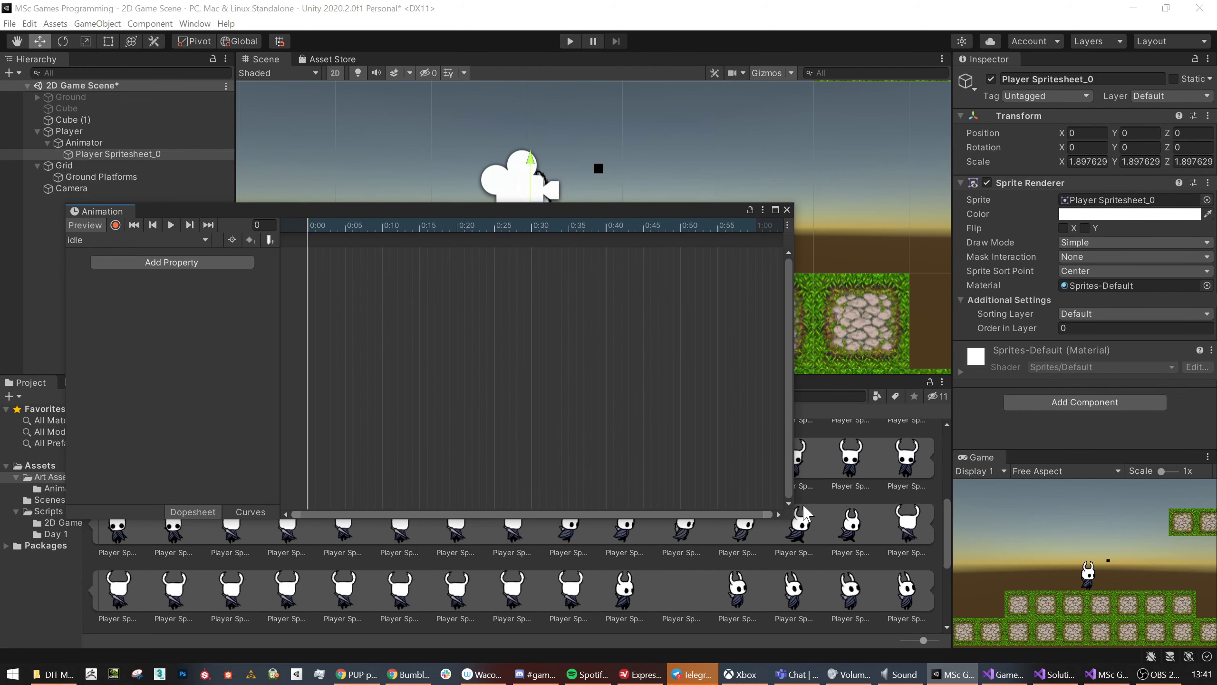
scroll(715, 581, "up", 2)
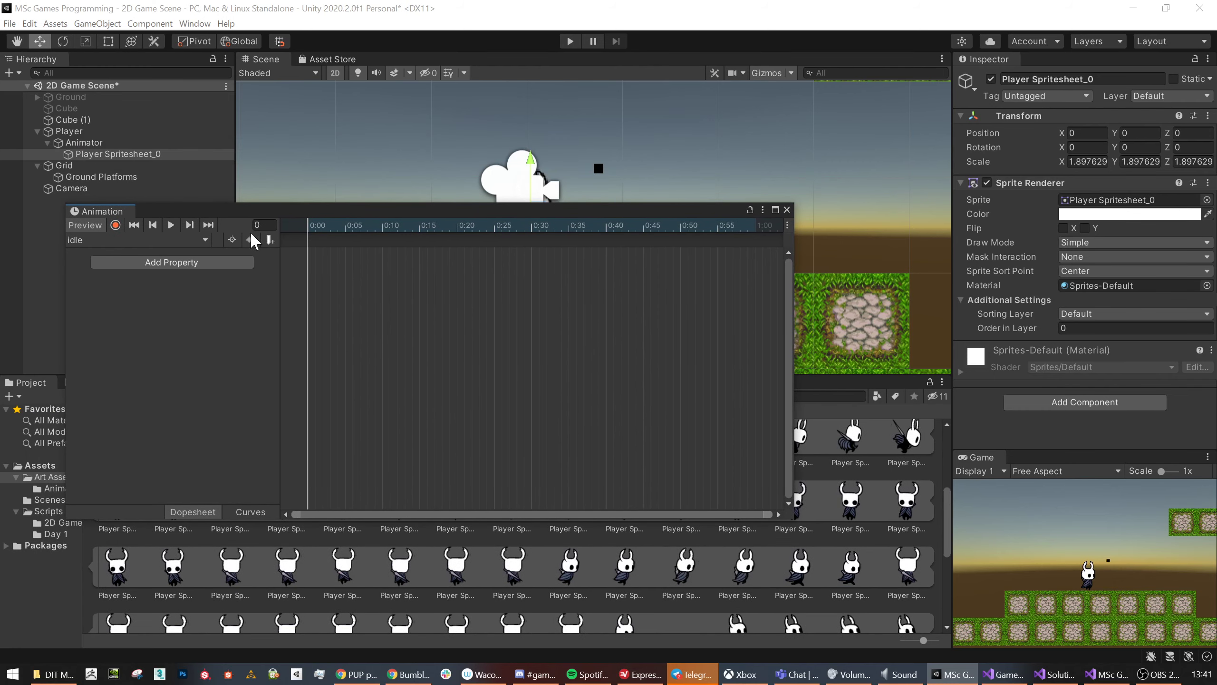
left_click(116, 226)
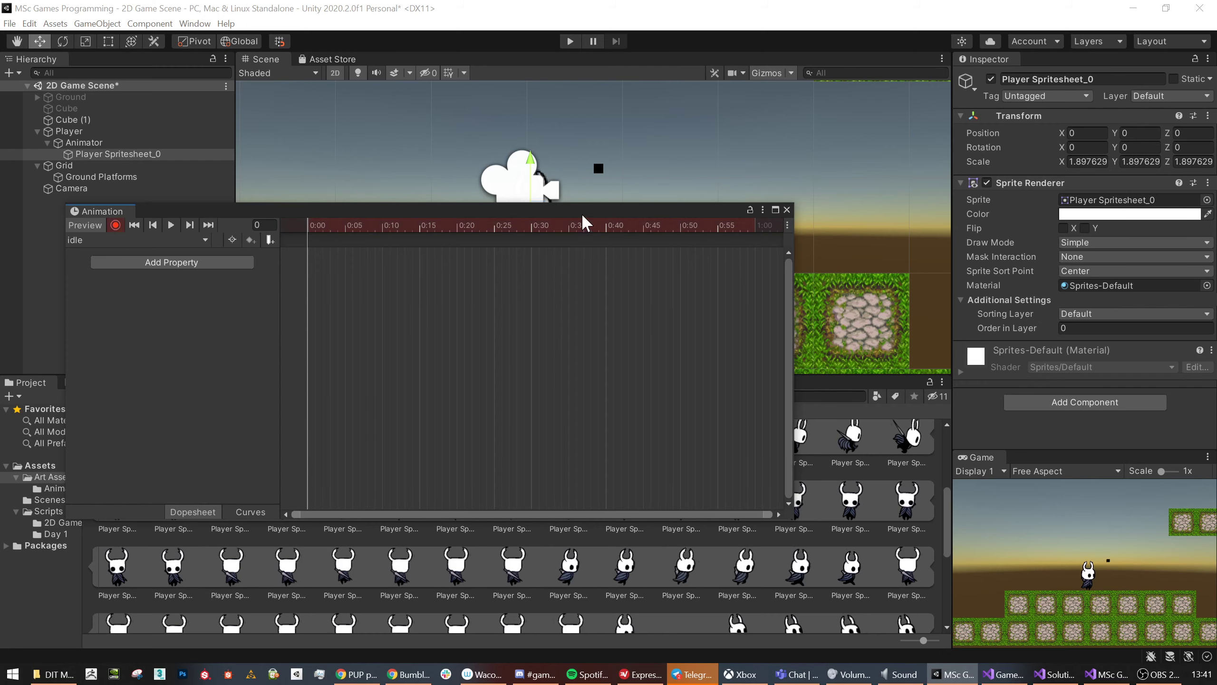
left_click_drag(582, 213, 542, 234)
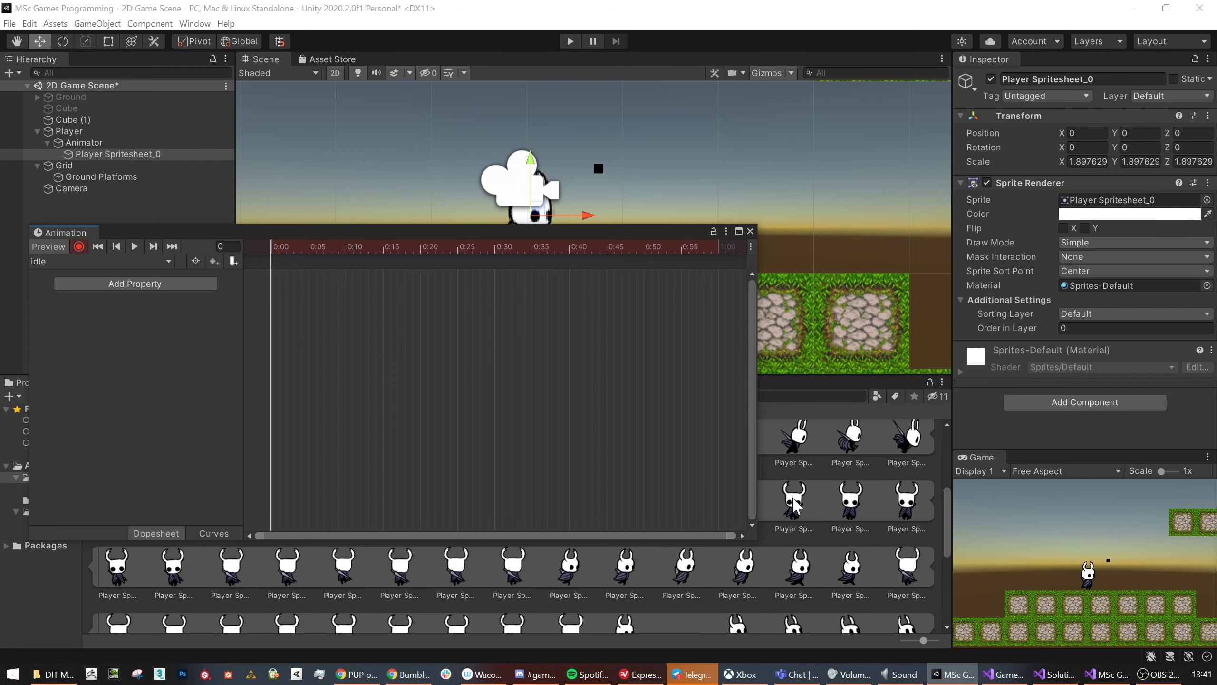
Record Player Spritesheet_64 as the sprite at frame 0 and try recording the same sprite at frame 1.
left_click_drag(793, 504, 1083, 202)
left_click_drag(275, 247, 280, 248)
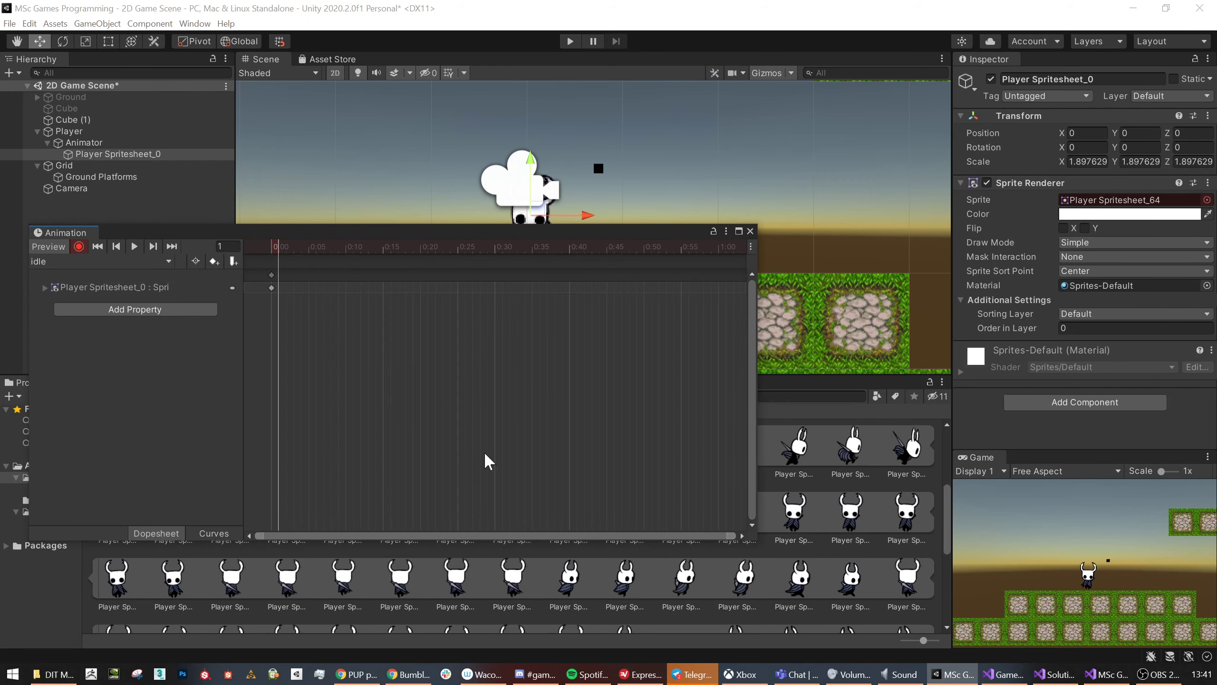
left_click_drag(610, 230, 592, 170)
left_click_drag(795, 518, 1079, 207)
left_click_drag(451, 169, 483, 253)
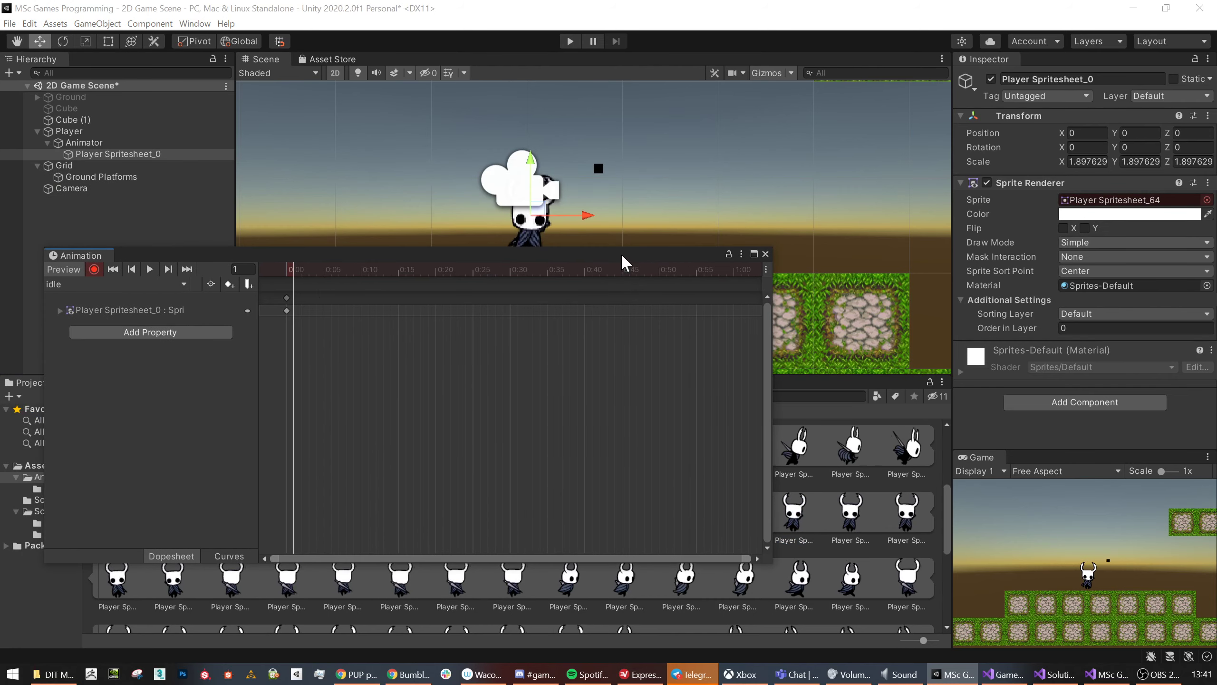
left_click_drag(621, 252, 553, 238)
left_click_drag(796, 512, 1092, 206)
Record Player Spritesheet_65 as the sprite at frame 2 and try recording Player Spritesheet_64 at frame 1.
left_click(234, 255)
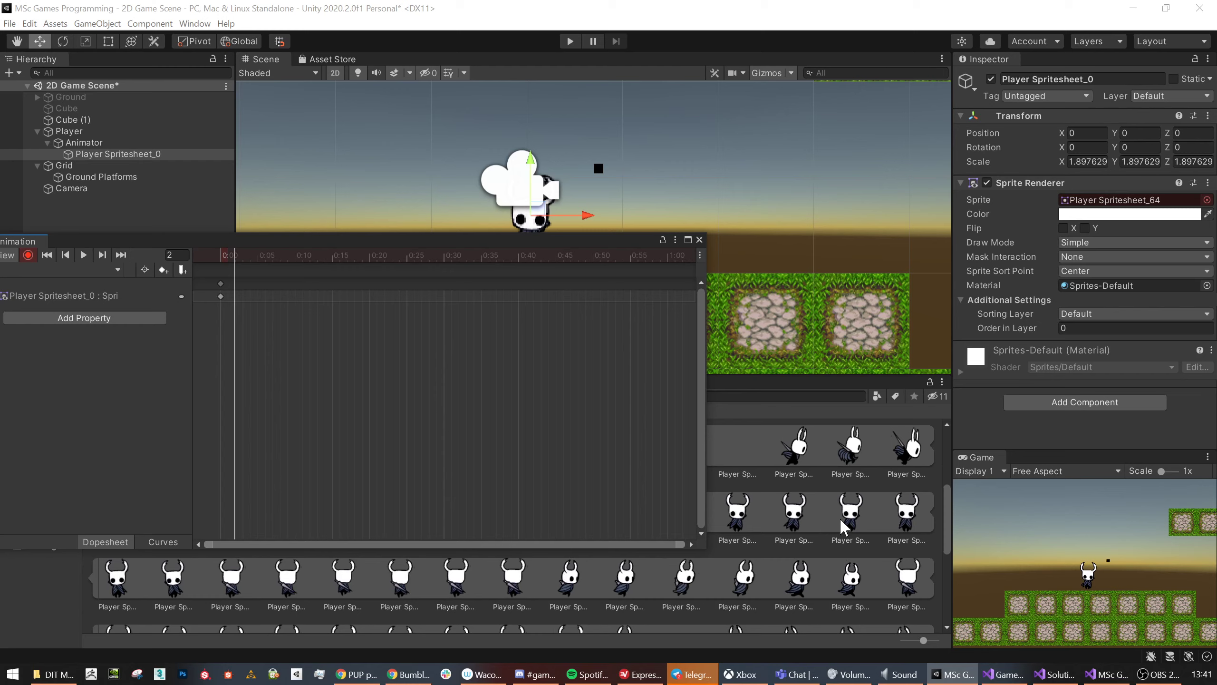
left_click_drag(848, 518, 1152, 212)
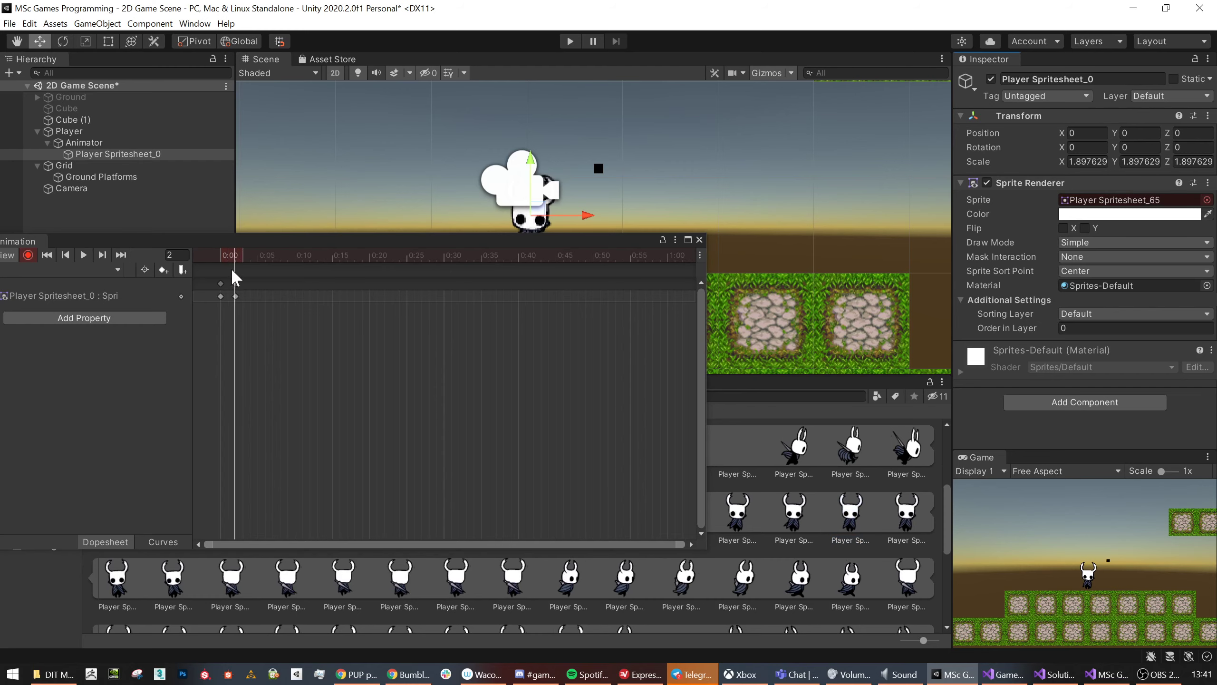
left_click_drag(234, 258, 228, 259)
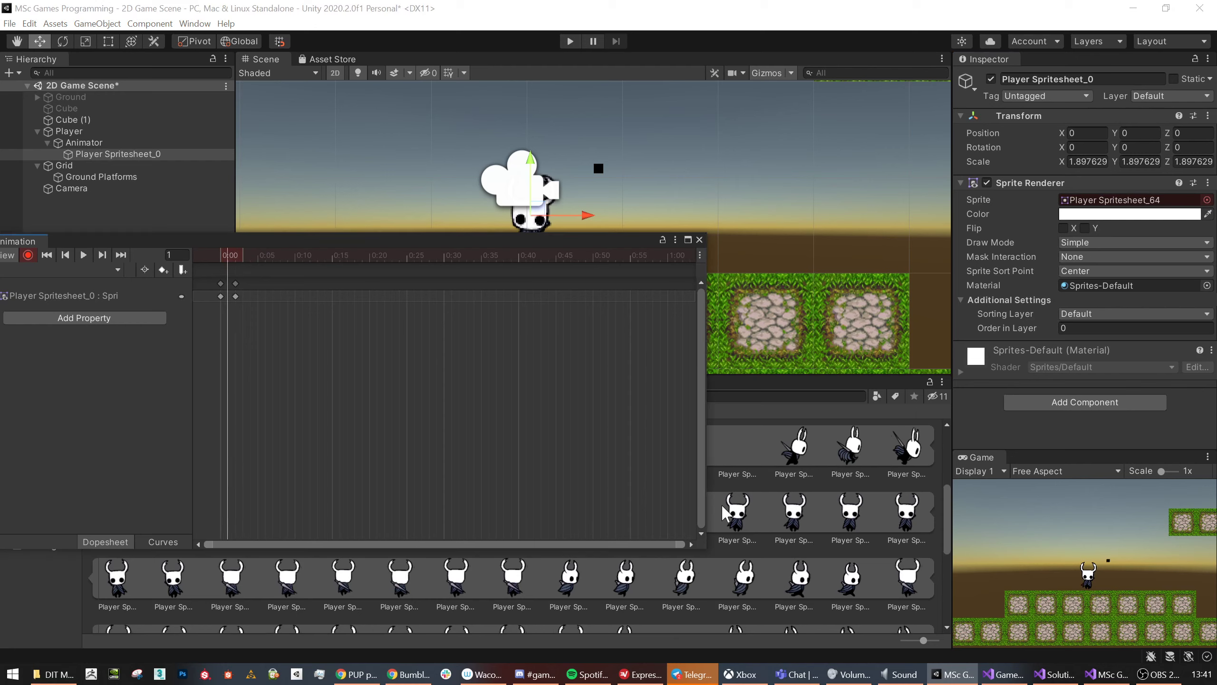
left_click_drag(786, 525, 1082, 210)
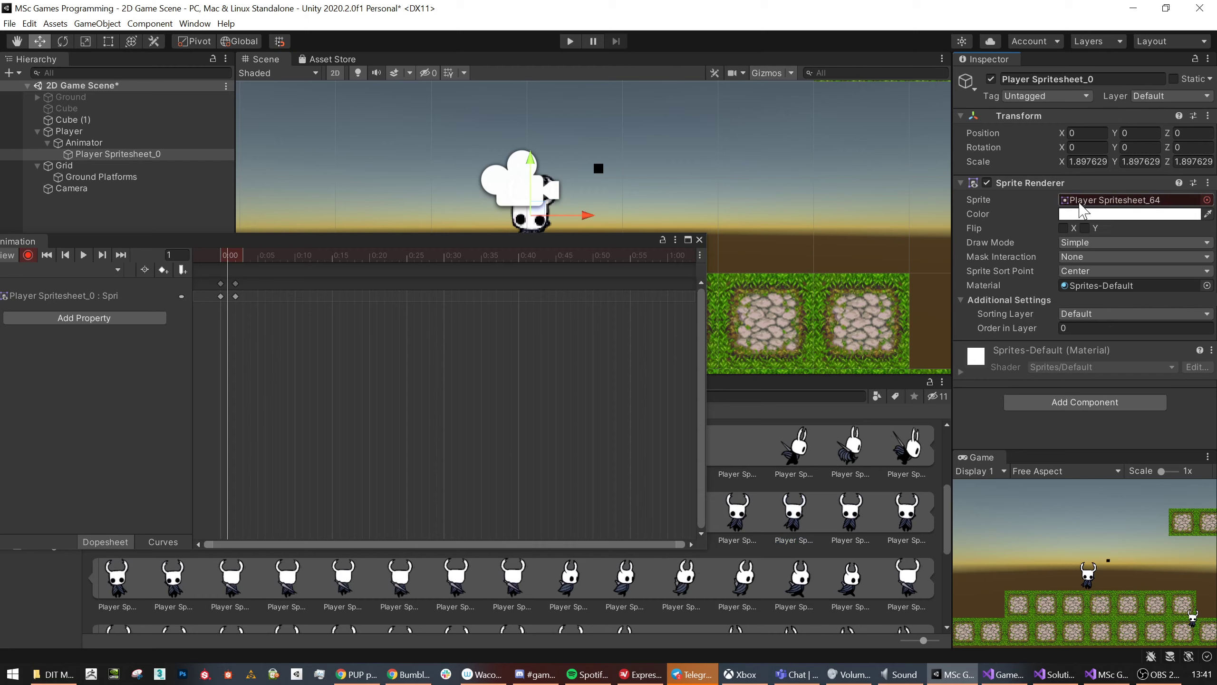
Set the Sprite Renderer's sprite to Player Spritesheet_63 at frame 0 and Player Spritesheet_64 at frame 1.
left_click(222, 257)
left_click_drag(740, 513, 1155, 210)
left_click(226, 254)
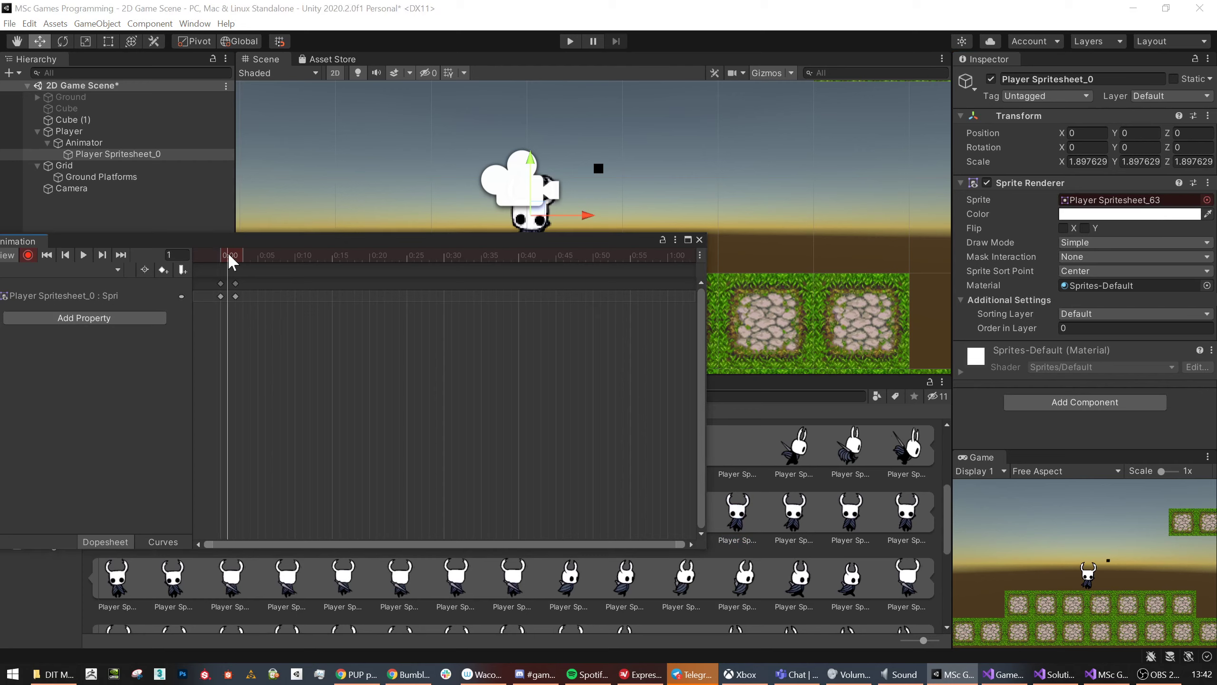
left_click_drag(794, 512, 1093, 204)
Record Player Spritesheet_66, Player Spritesheet_67 and Player Spritesheet_68 as the sprites at frames 3, 4 and 5.
left_click_drag(236, 257, 245, 254)
left_click_drag(904, 515, 1090, 210)
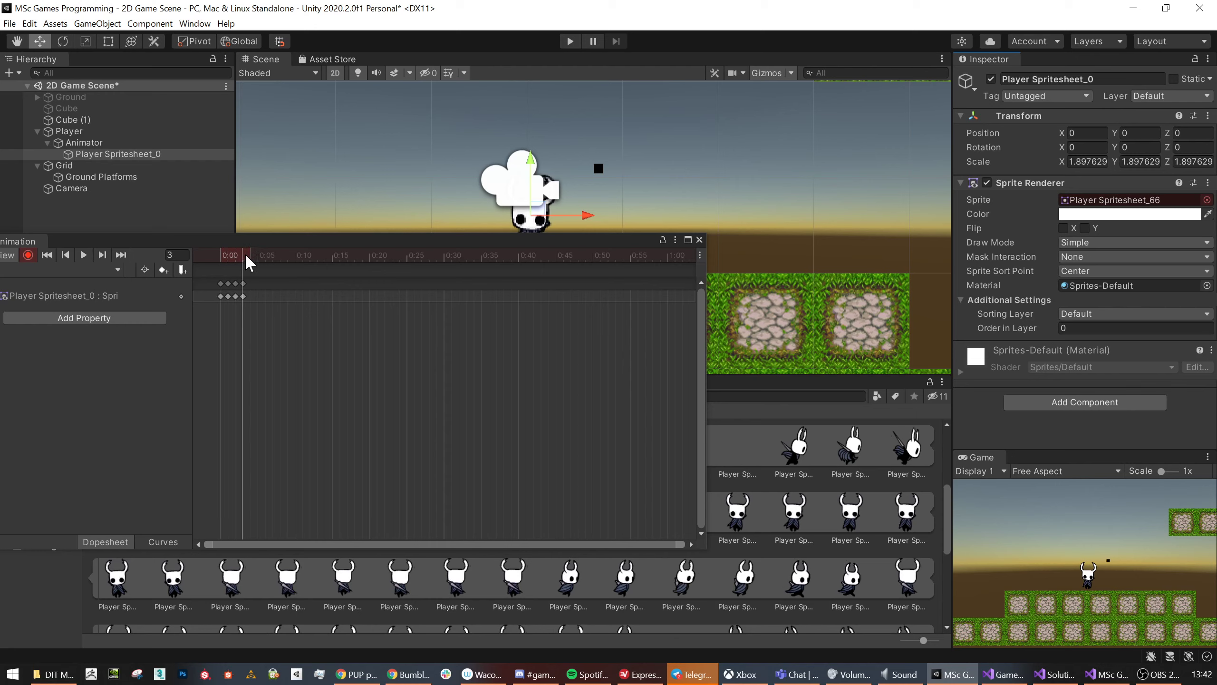
left_click_drag(245, 253, 249, 255)
left_click_drag(123, 579, 1095, 210)
left_click(258, 255)
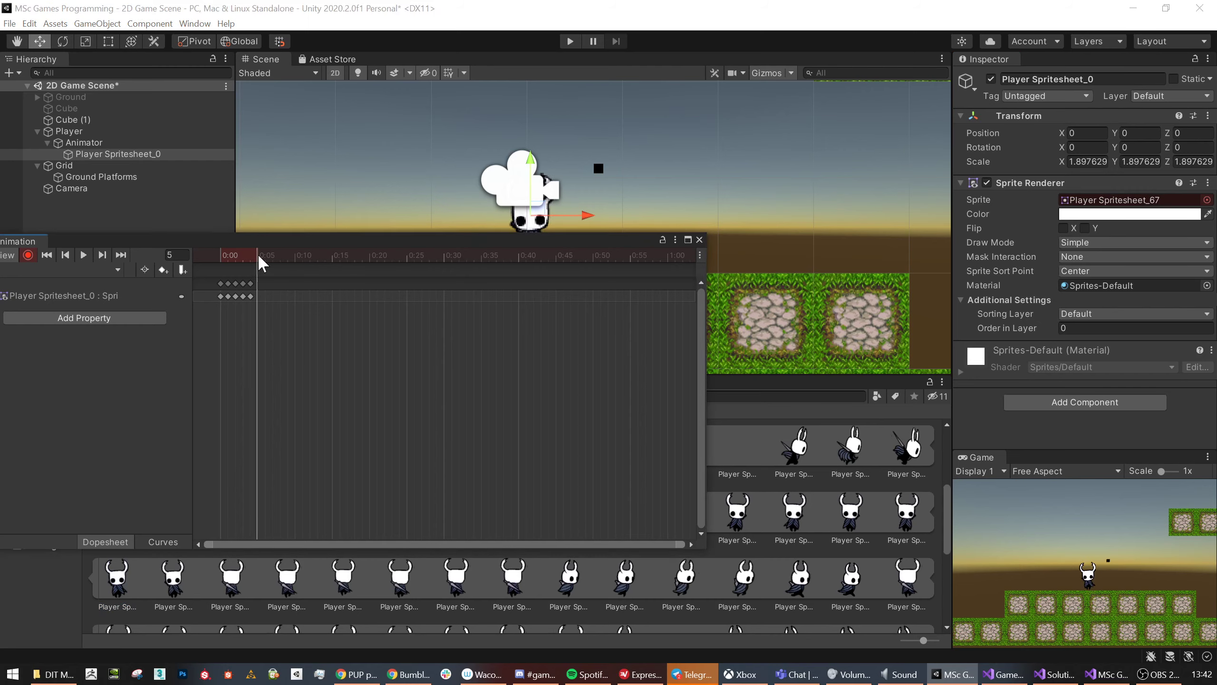
left_click_drag(176, 583, 1131, 201)
Uncover the player in the Scene view, preview the recorded idle clip, and check the list of available clips.
left_click_drag(547, 240, 775, 331)
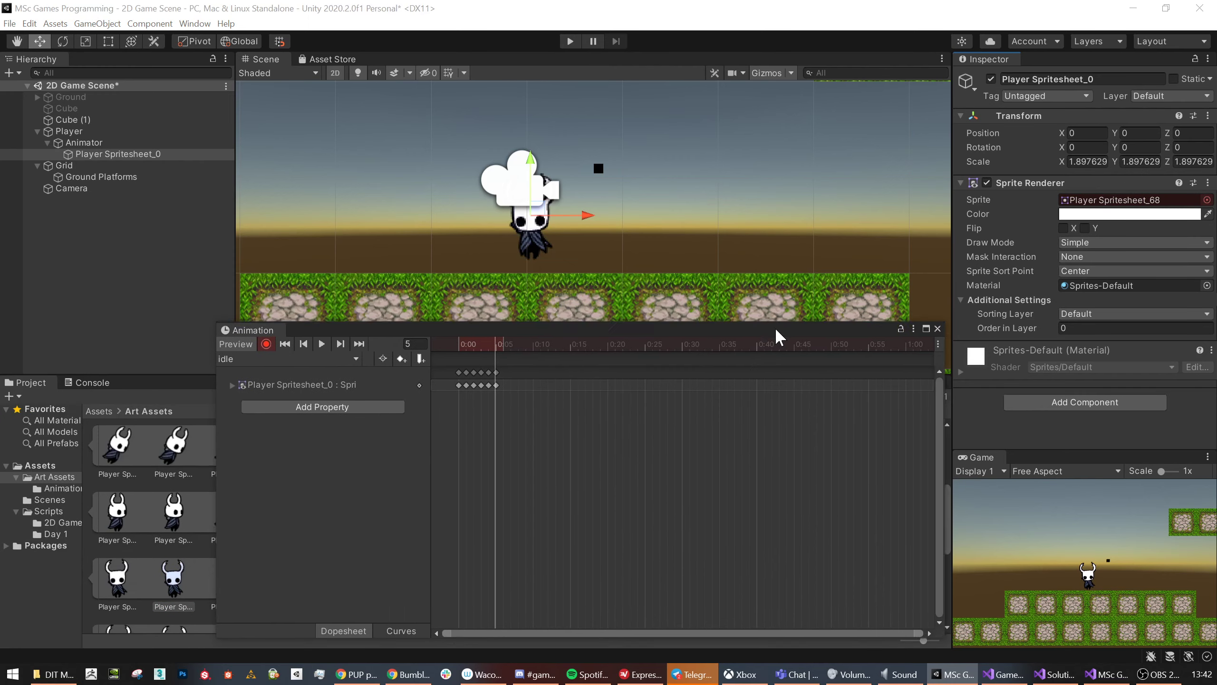
left_click(331, 347)
left_click(331, 346)
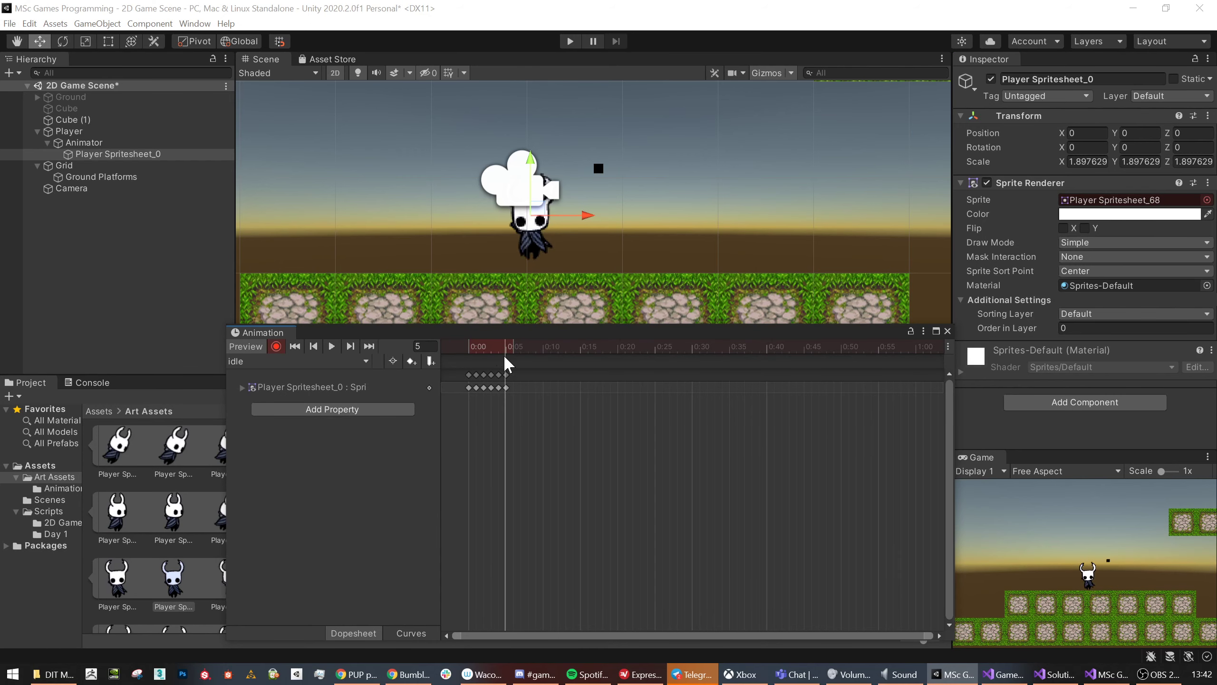
left_click_drag(504, 353, 381, 257)
left_click(326, 277)
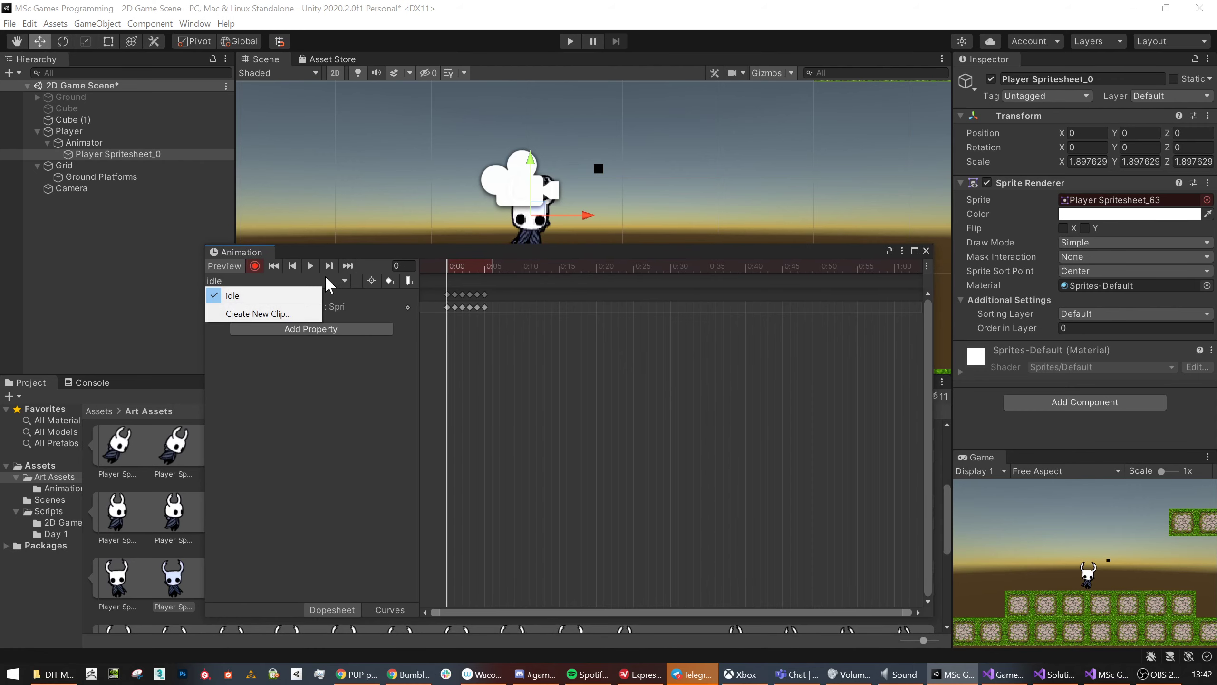
left_click(345, 374)
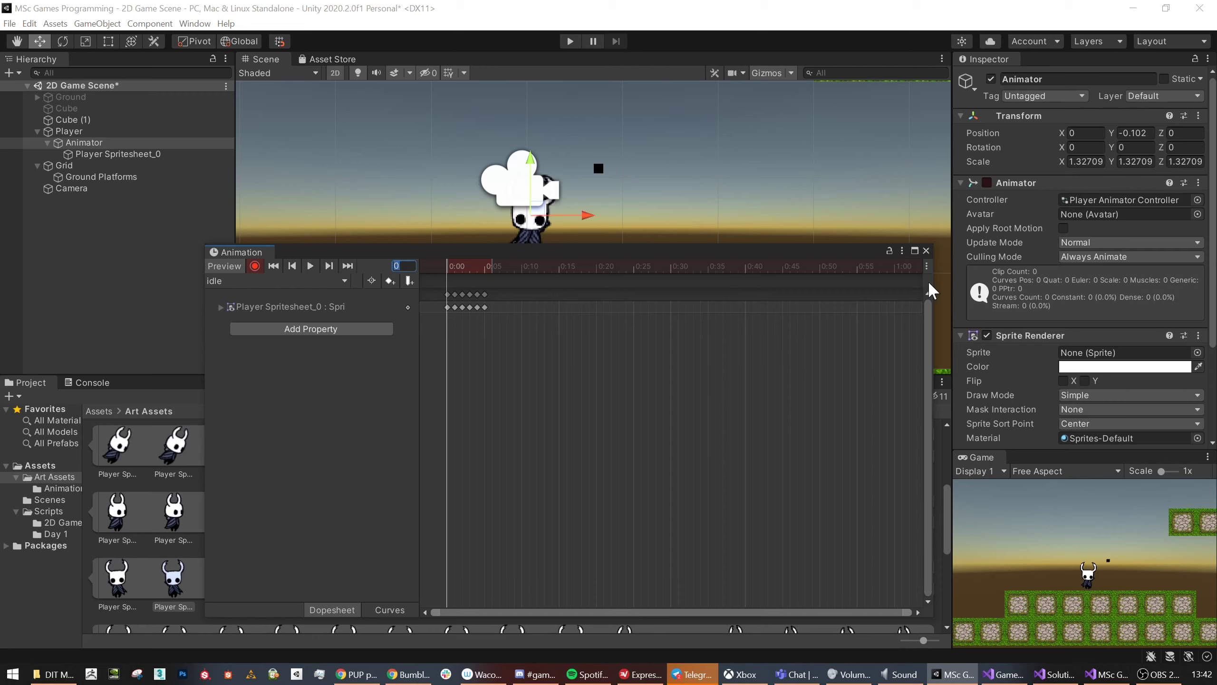
Switch the animation timeline's units to frames and back to seconds.
left_click(926, 266)
left_click(979, 292)
left_click(924, 263)
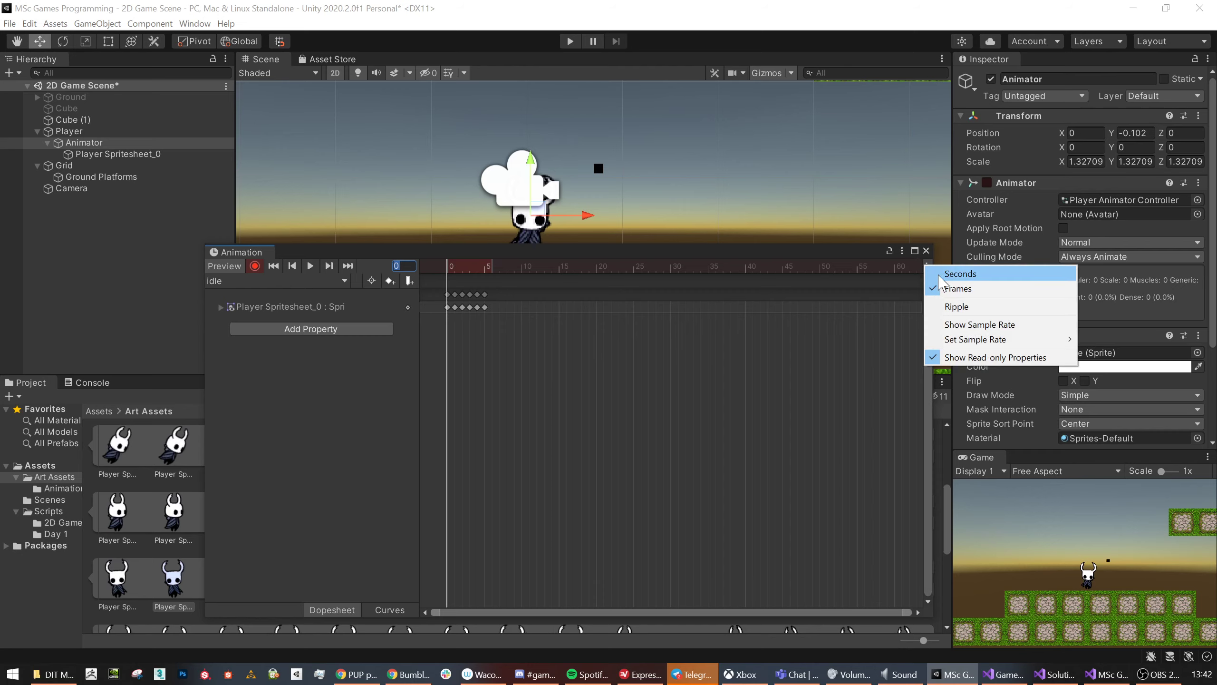
left_click(946, 273)
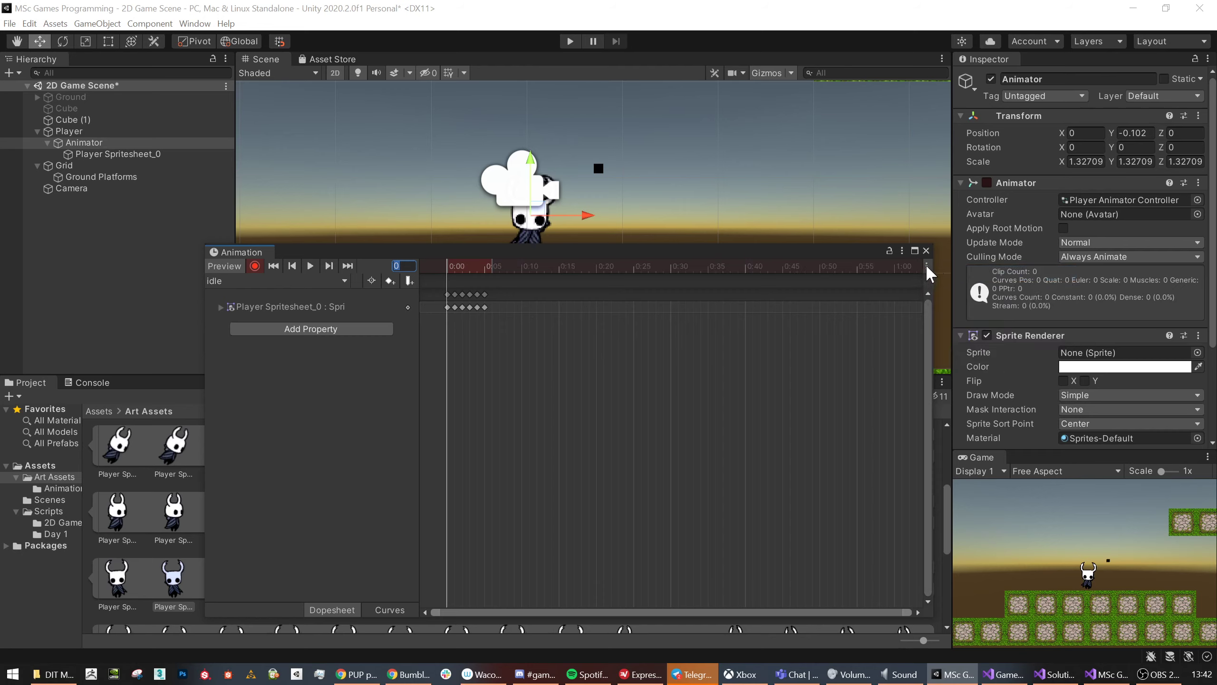
Display the animation timeline in frames, show the clip's sample rate, and move the Animation window below the player.
left_click(927, 265)
left_click(978, 290)
left_click(925, 264)
left_click(968, 324)
left_click_drag(364, 248, 367, 304)
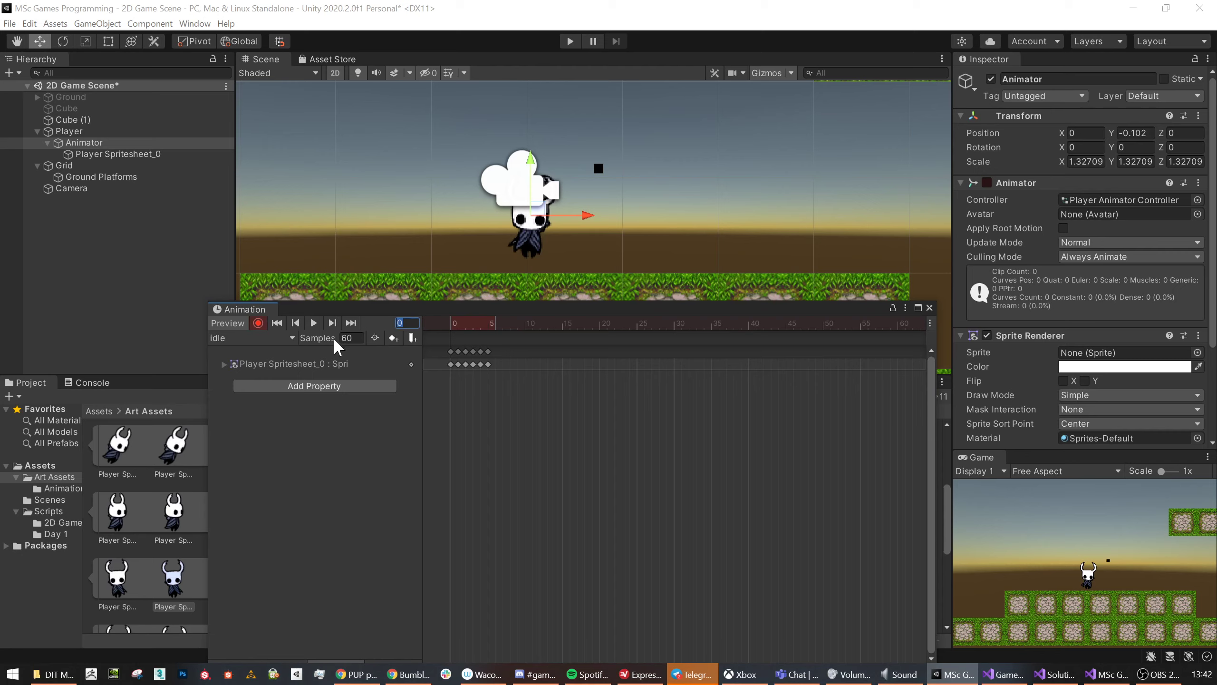
Preview the idle clip's playback and set its sample rate to 10.
left_click(313, 323)
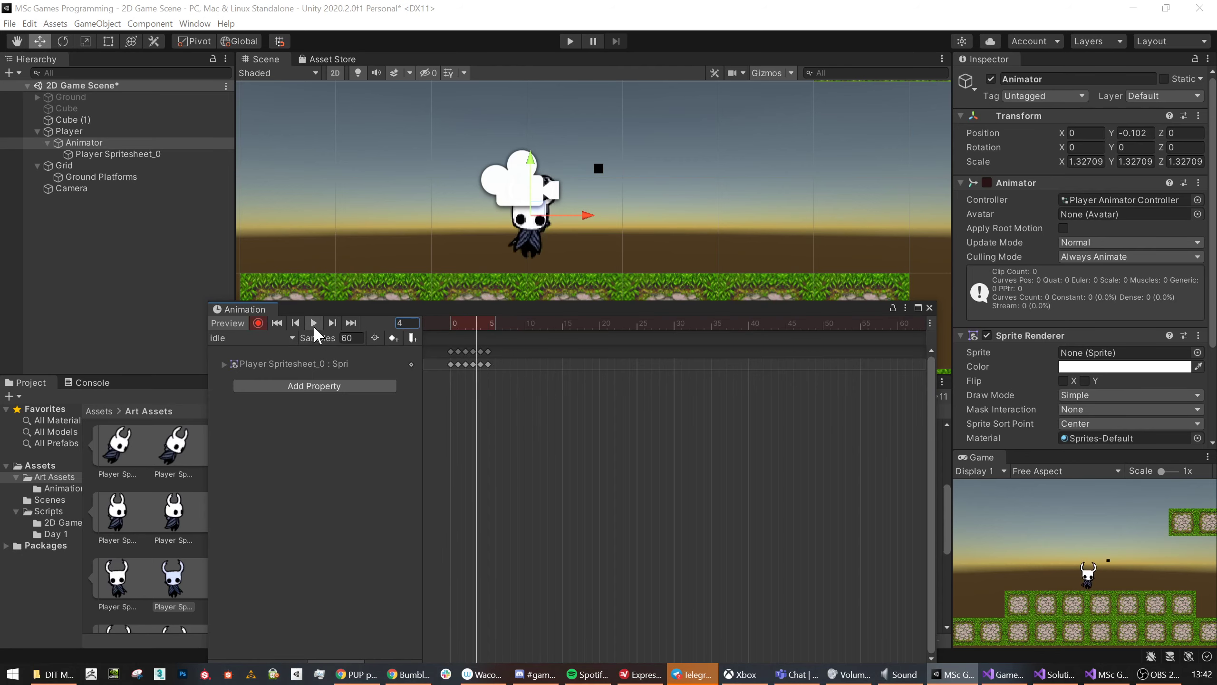
left_click(313, 326)
key("Tab")
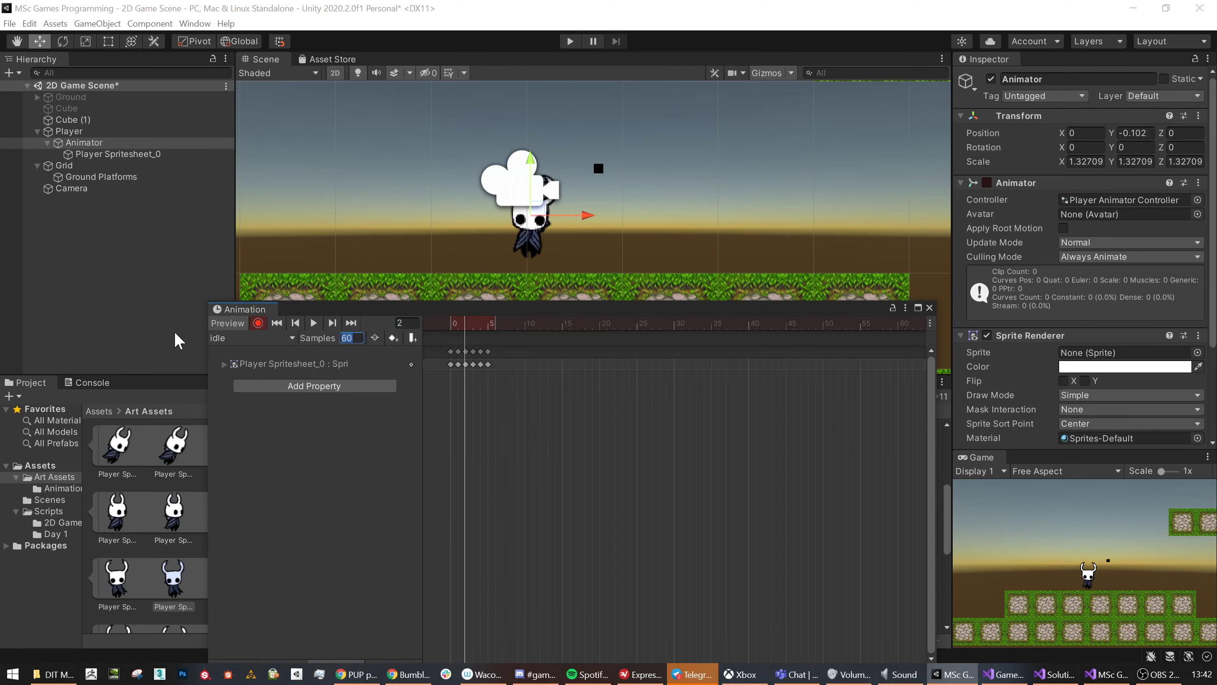
type("10")
key("Return")
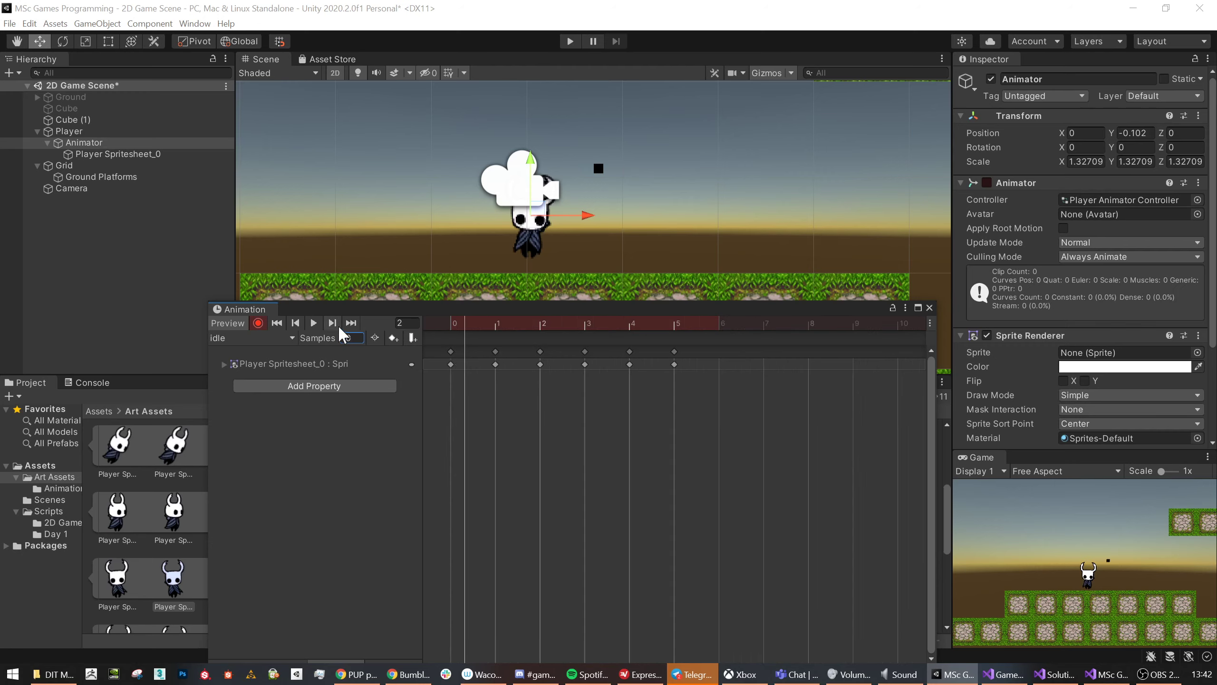
Check the idle clip's playback speed, set its sample rate to 12, and play it again.
left_click(314, 323)
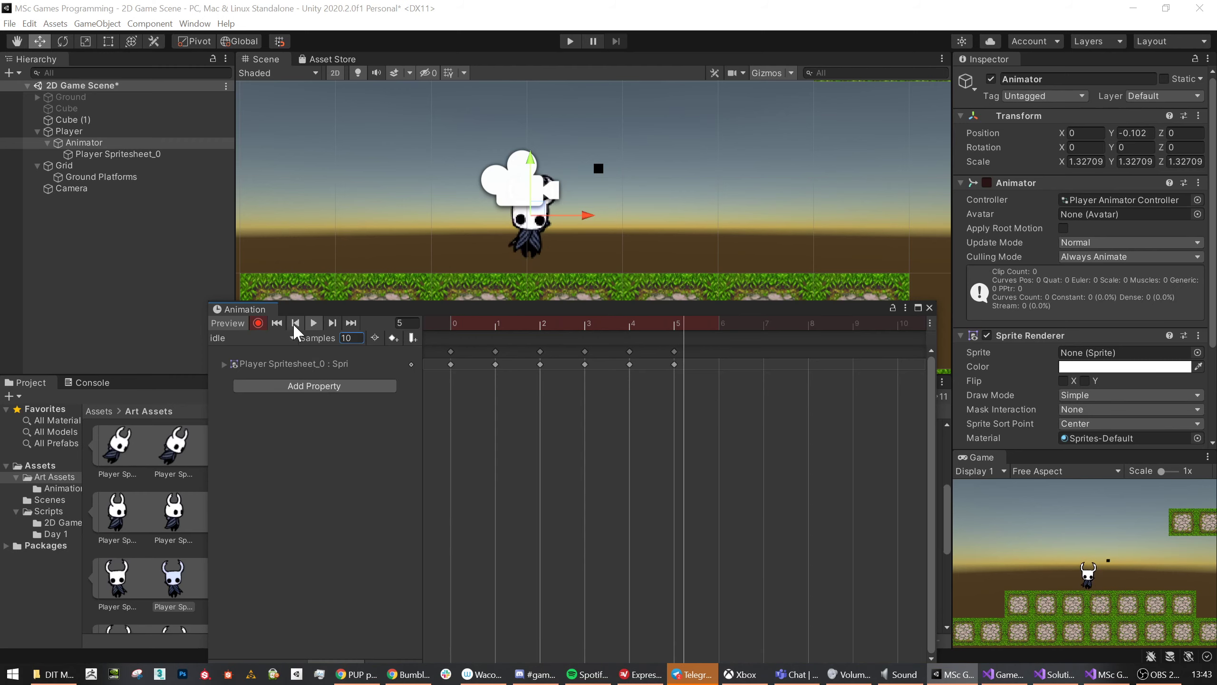
type("12")
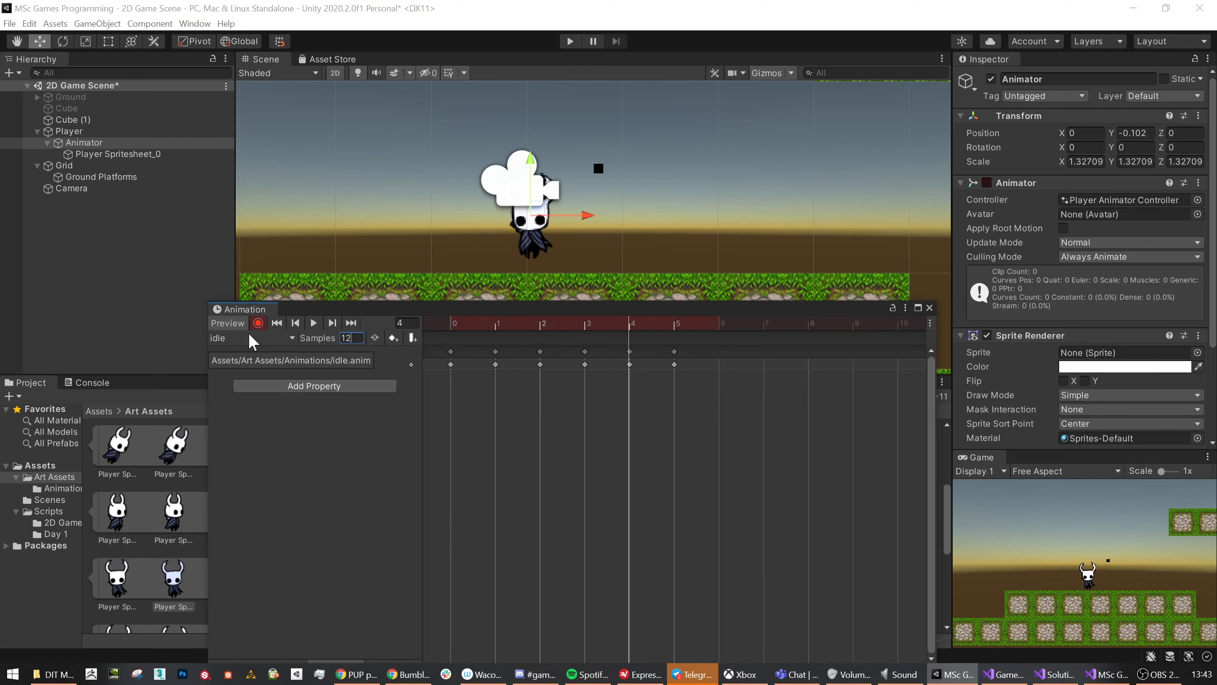
left_click(314, 323)
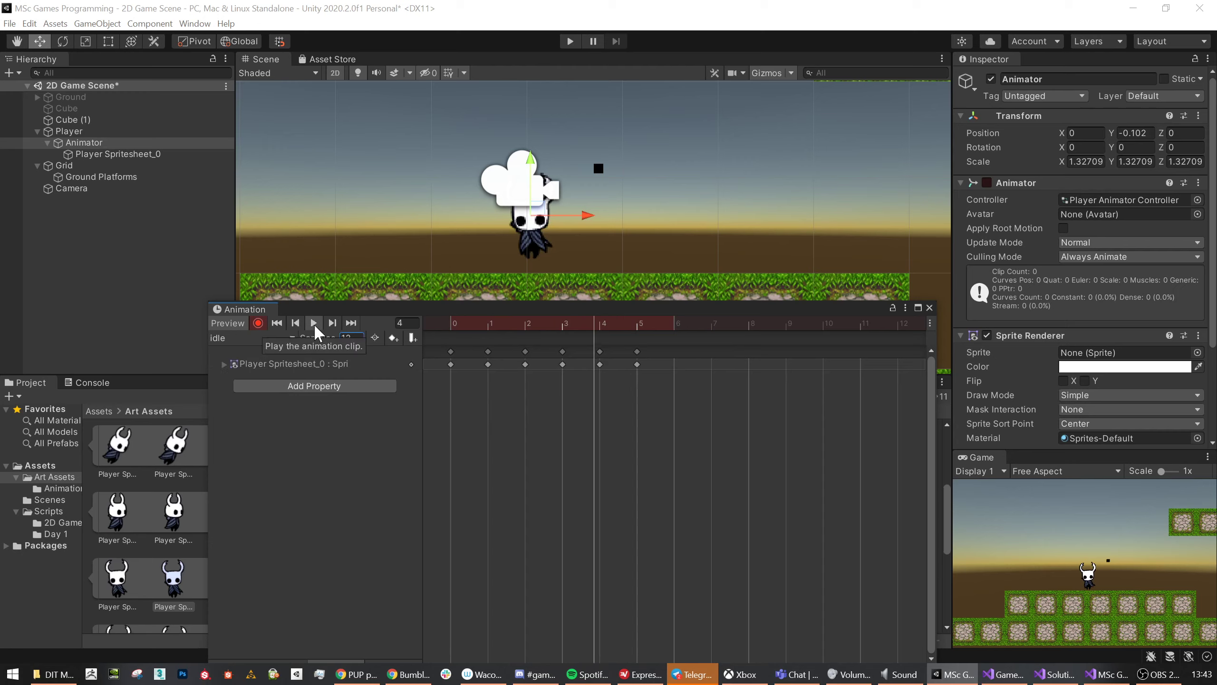
Stop the idle preview and create a new animation clip named run in the Animations folder.
left_click(314, 323)
left_click_drag(713, 310, 786, 254)
left_click(335, 281)
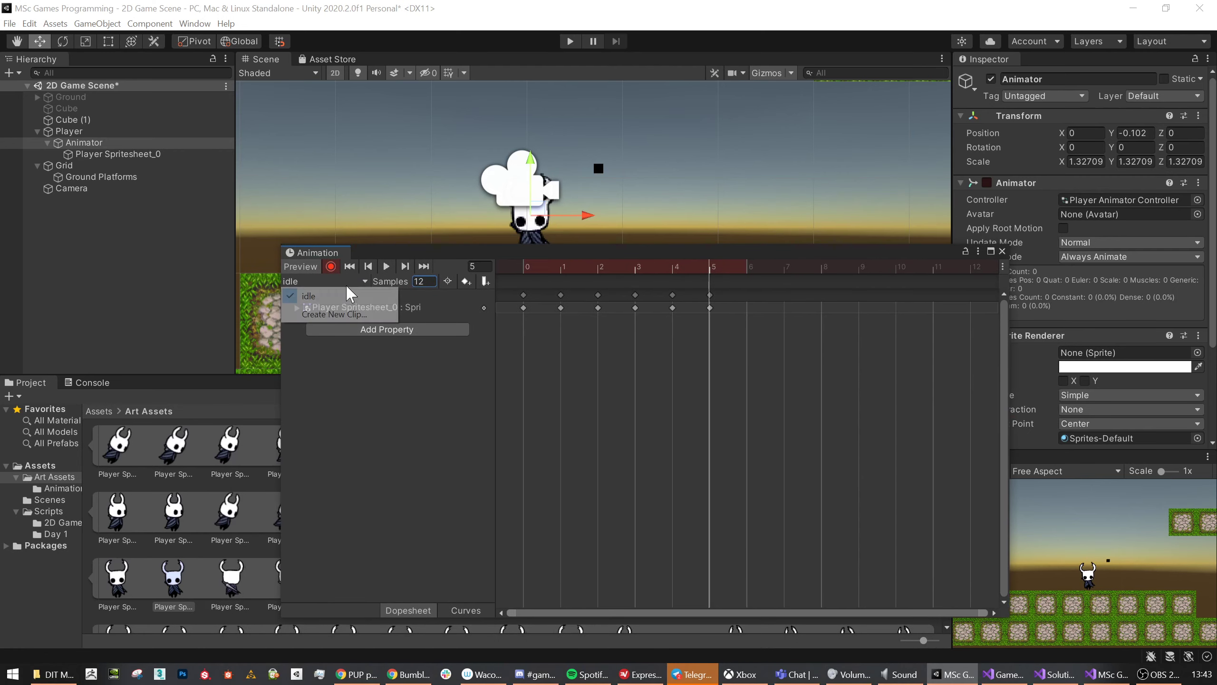
left_click(335, 315)
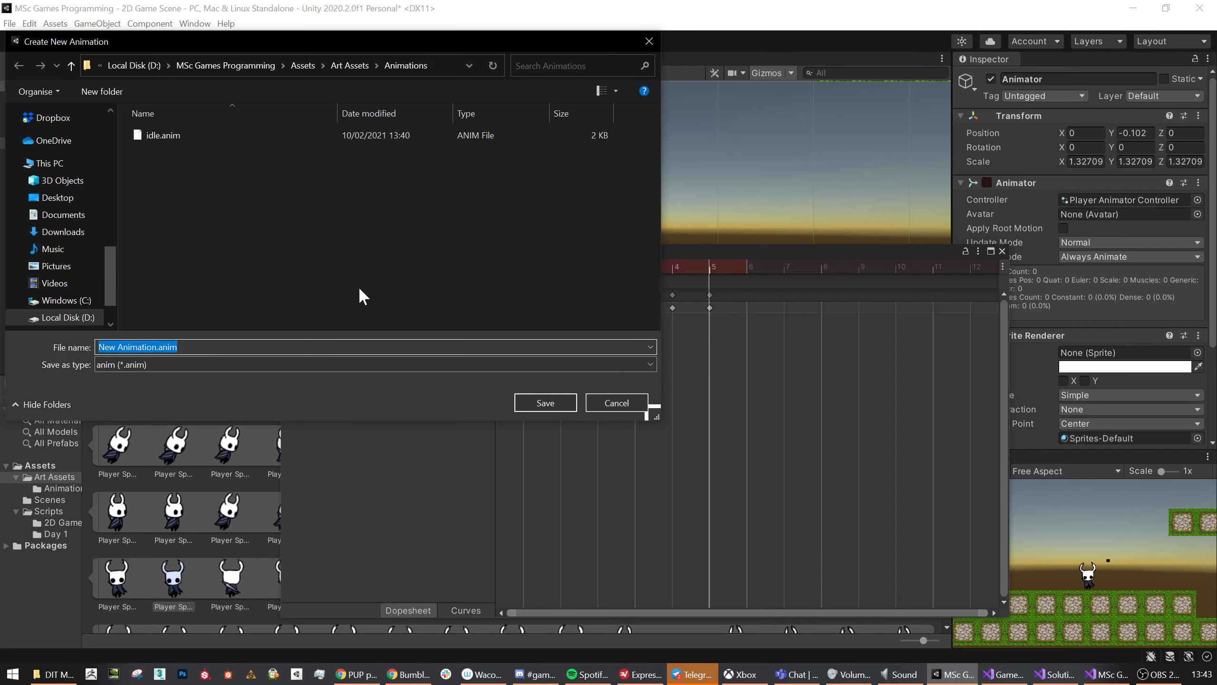
type("run")
key("Return")
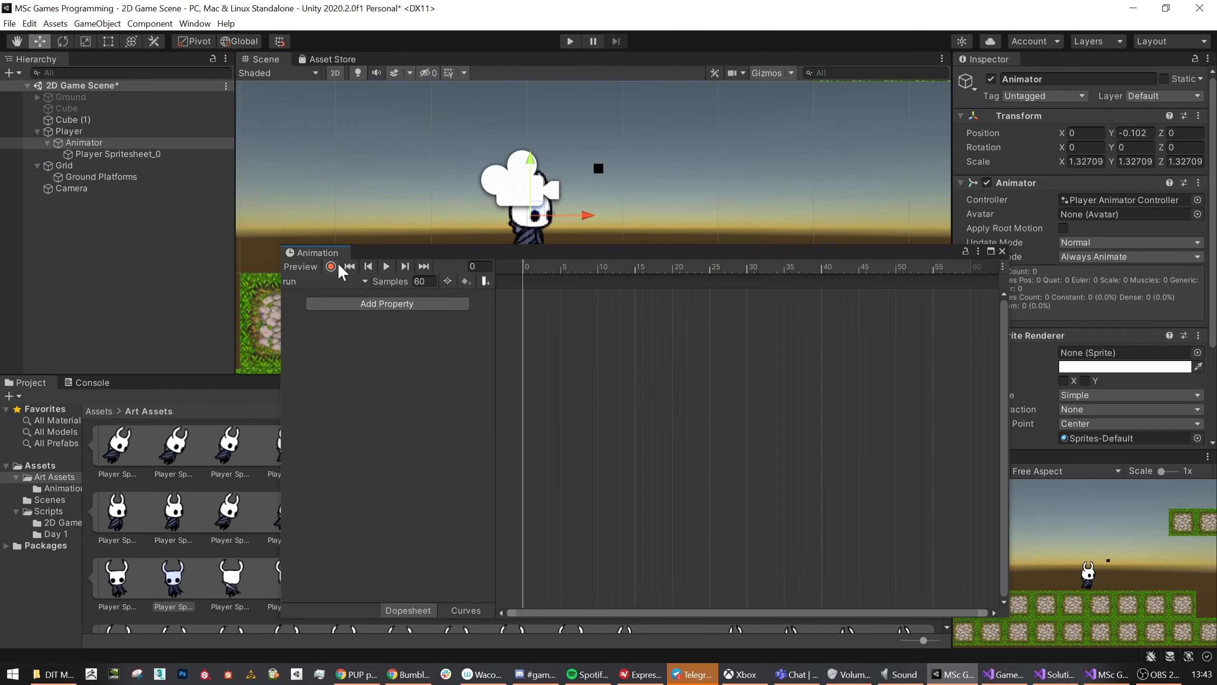
Move the Animation window clear of the player sprites and turn on keyframe recording for the run clip.
left_click_drag(444, 262, 290, 38)
scroll(640, 520, "up", 3)
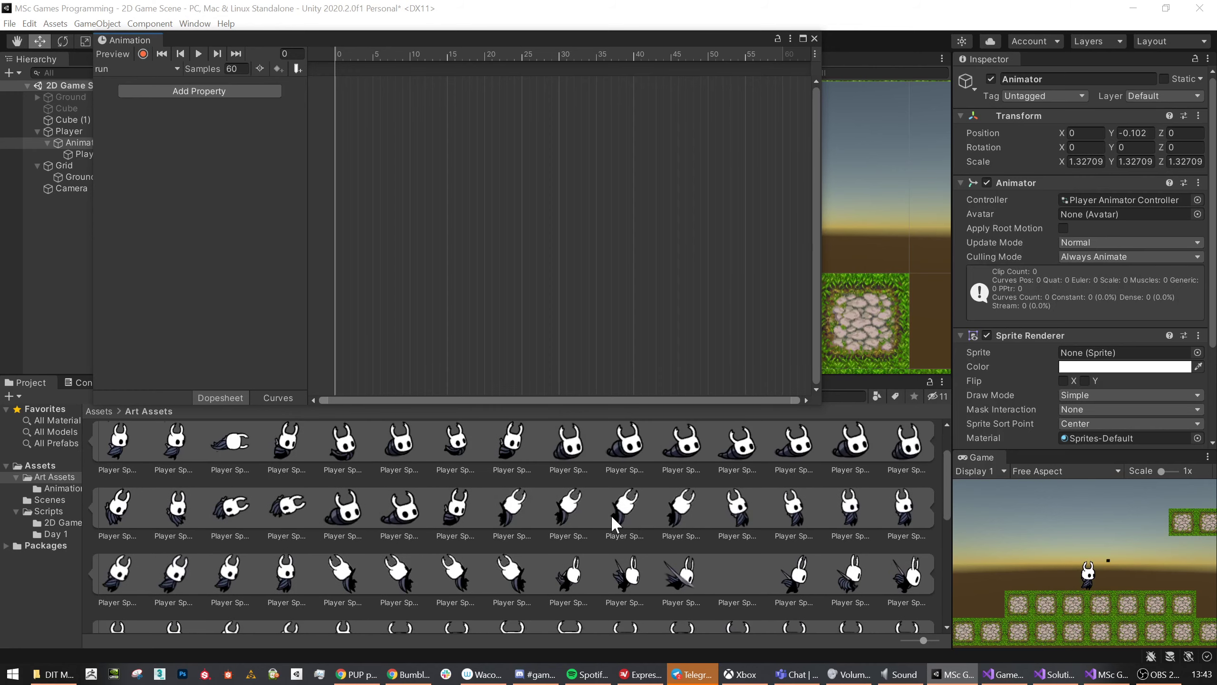
scroll(610, 514, "up", 2)
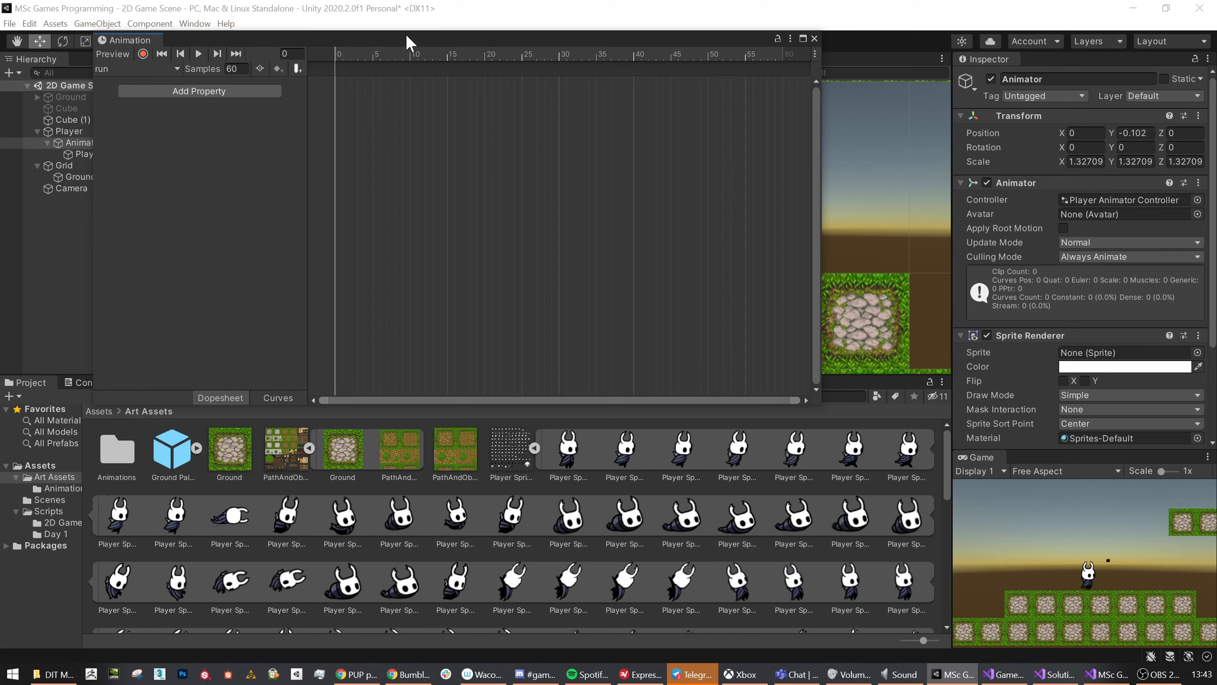
left_click(143, 54)
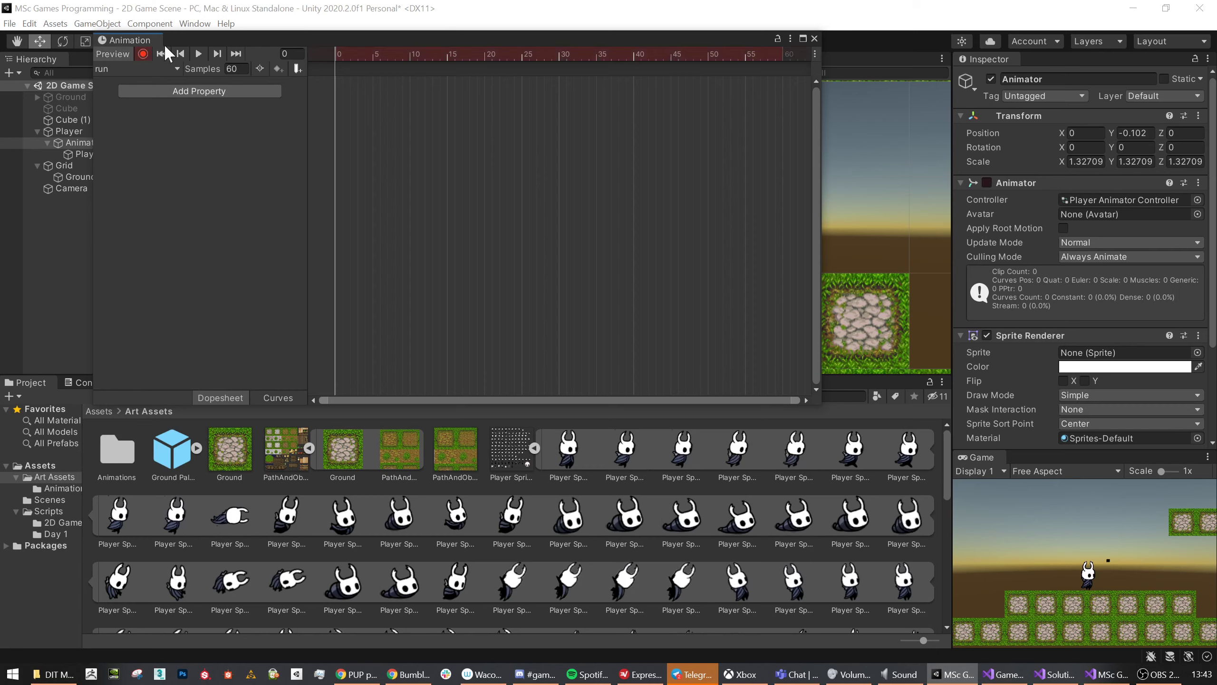
Key the Player Spritesheet_0 object's sprite as Player Spritesheet_1, _2 and _3 at frames 0, 1 and 2 of the run clip.
left_click(82, 153)
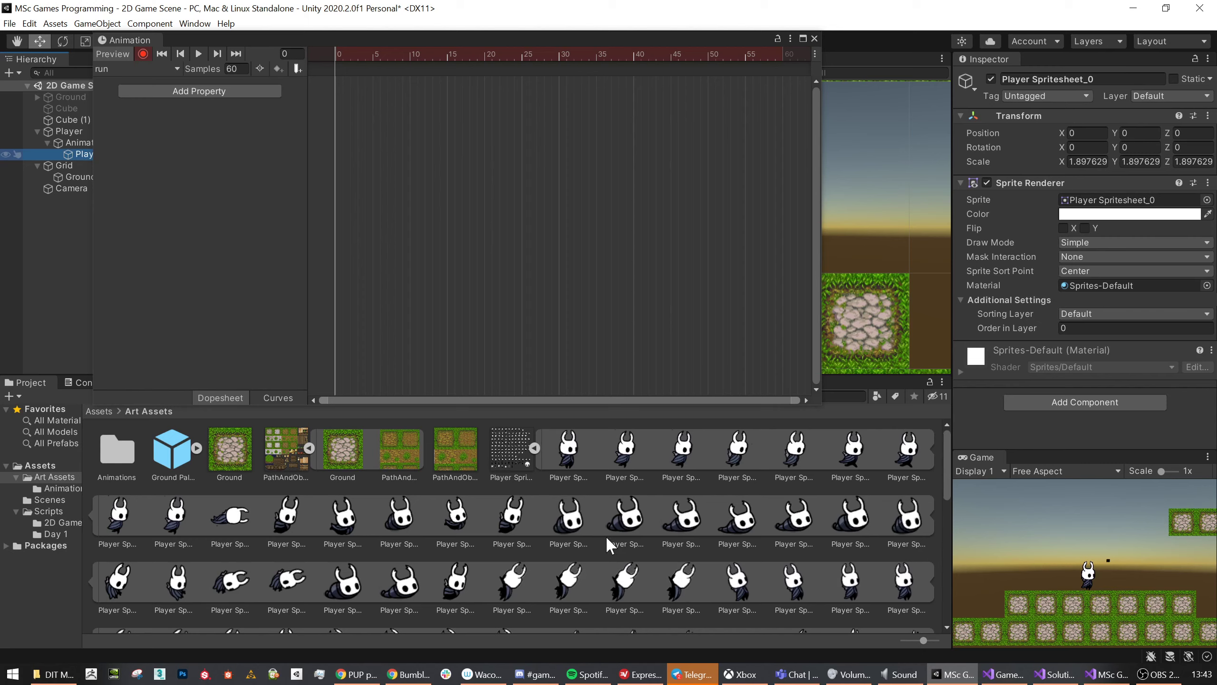
left_click(814, 55)
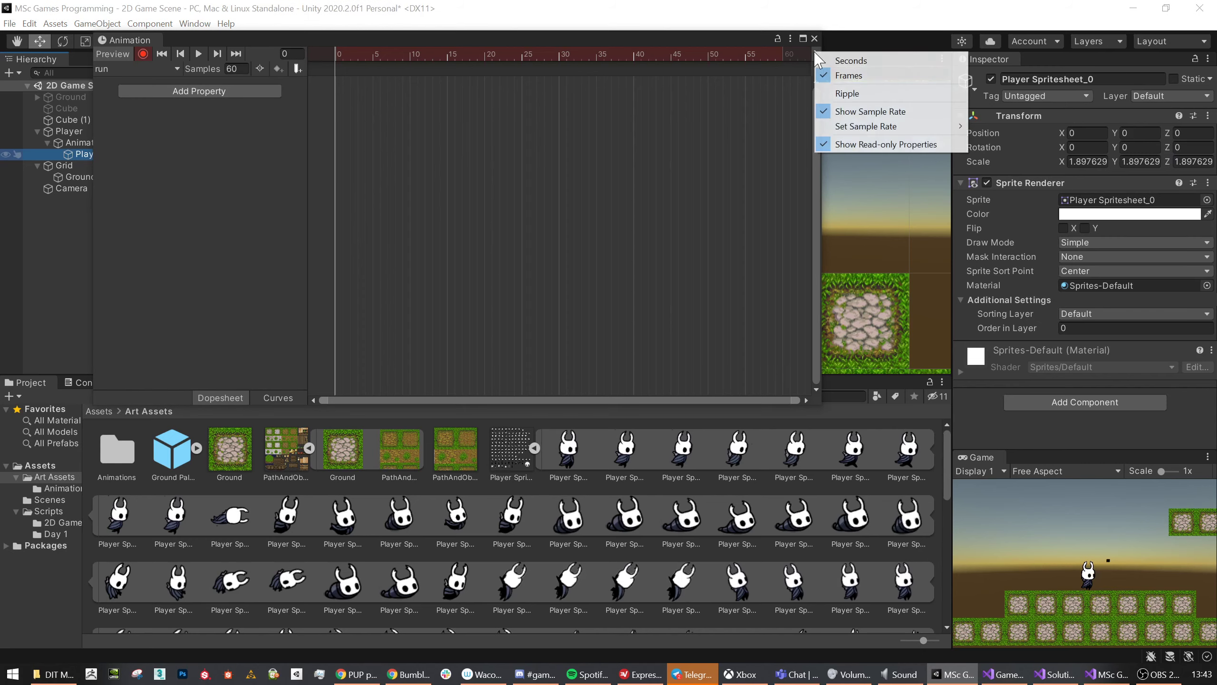
left_click(361, 108)
scroll(346, 80, "up", 3)
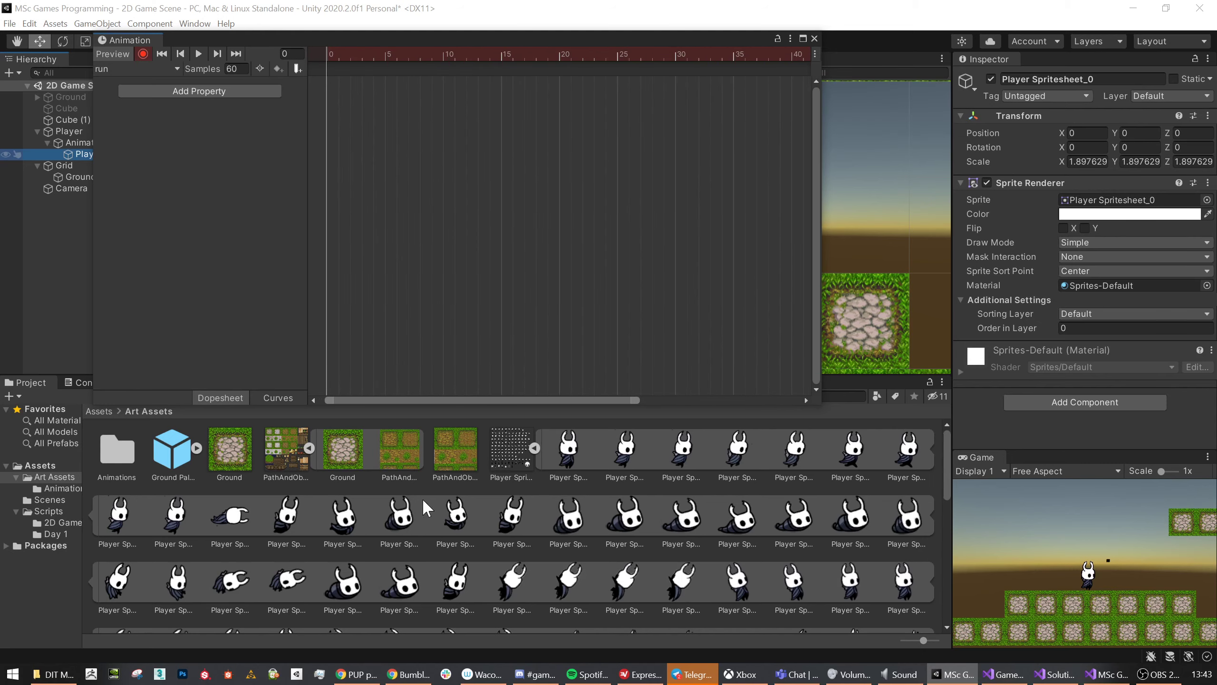
left_click_drag(638, 455, 1112, 207)
left_click(338, 52)
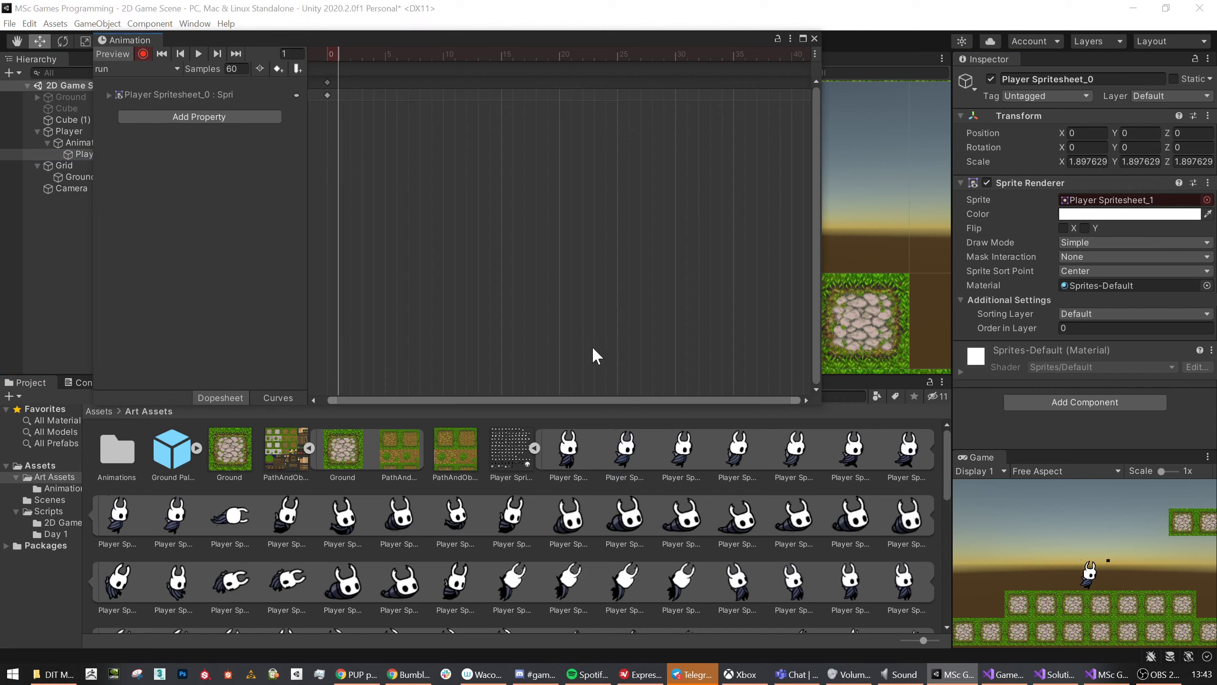
left_click_drag(697, 456, 1114, 202)
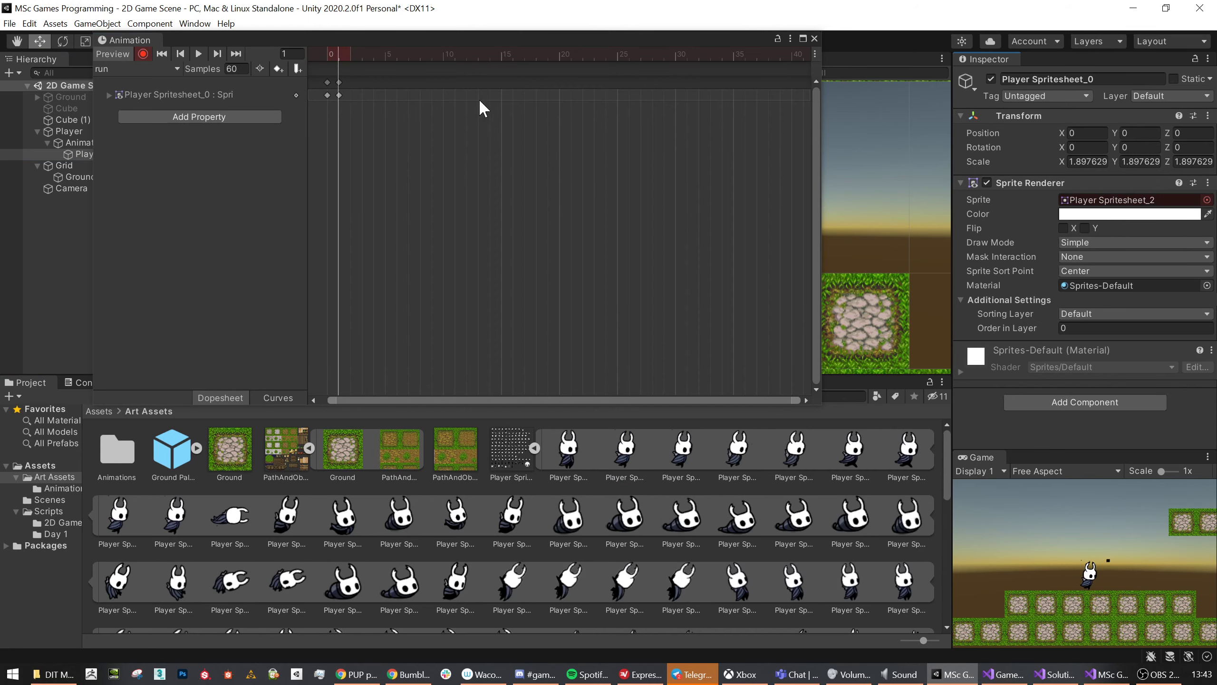
left_click(353, 53)
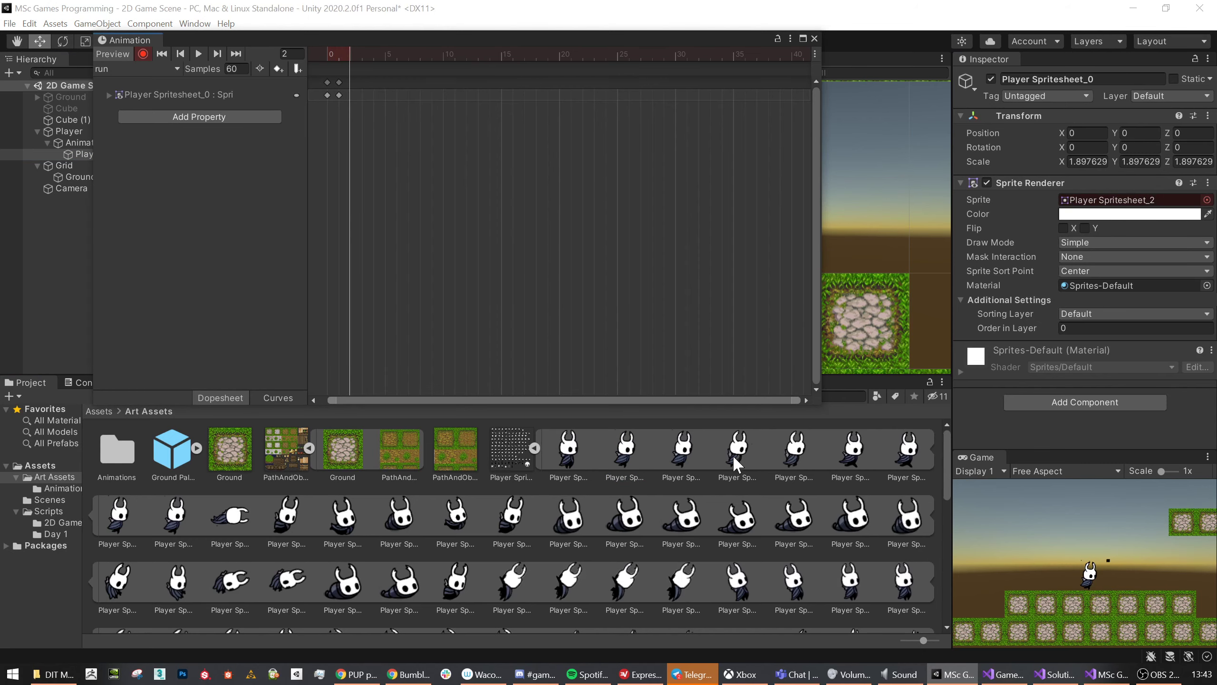
left_click_drag(732, 455, 1093, 204)
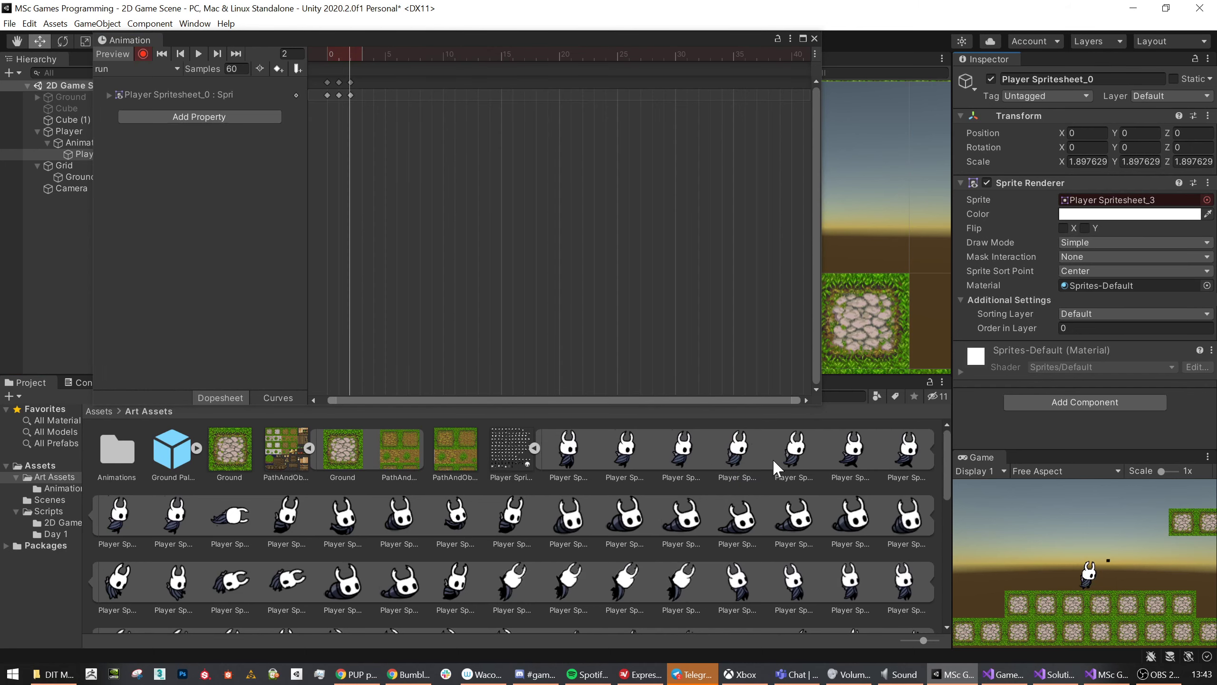
Key the sprites Player Spritesheet_4, _5 and _6 at frames 3, 4 and 5 of the run clip.
left_click(363, 54)
left_click_drag(806, 464, 1088, 201)
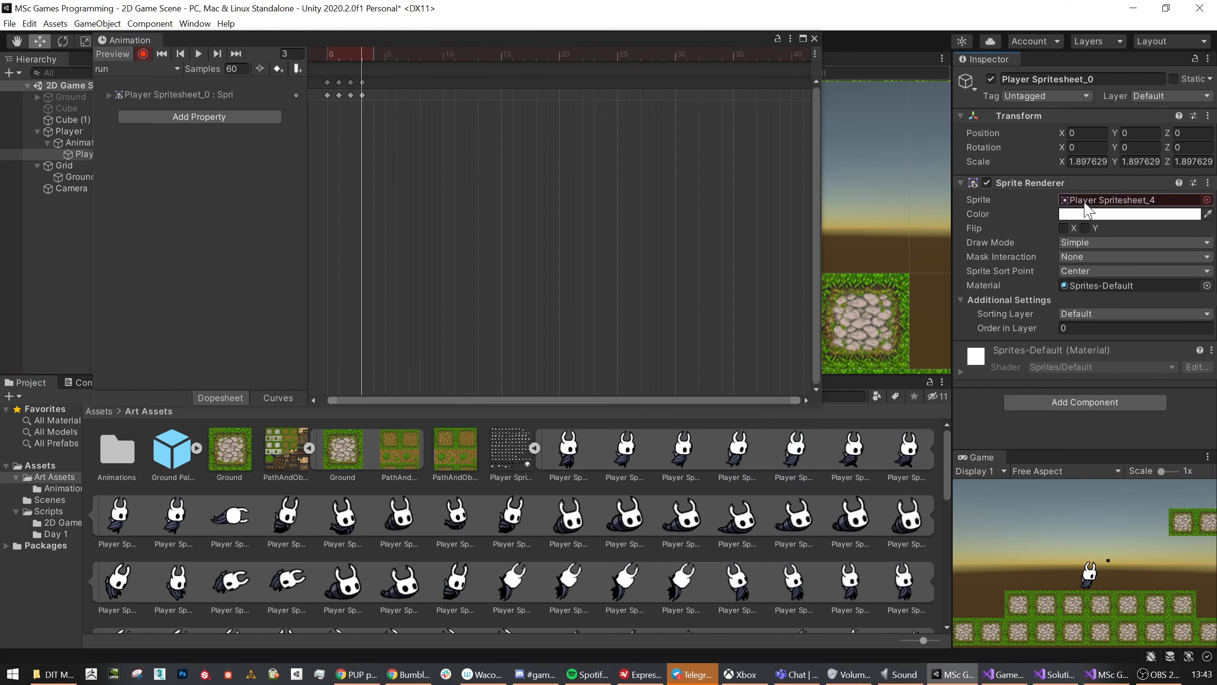
left_click(375, 55)
left_click_drag(836, 454, 1083, 201)
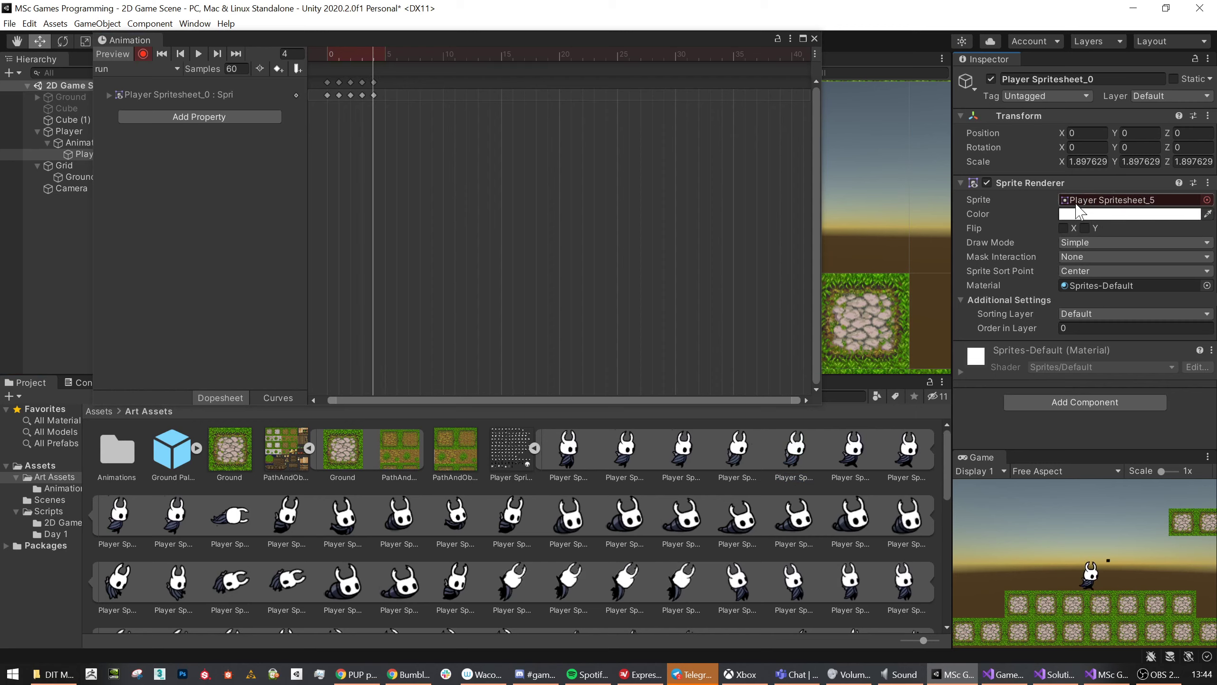
left_click(385, 54)
left_click_drag(908, 456, 1130, 207)
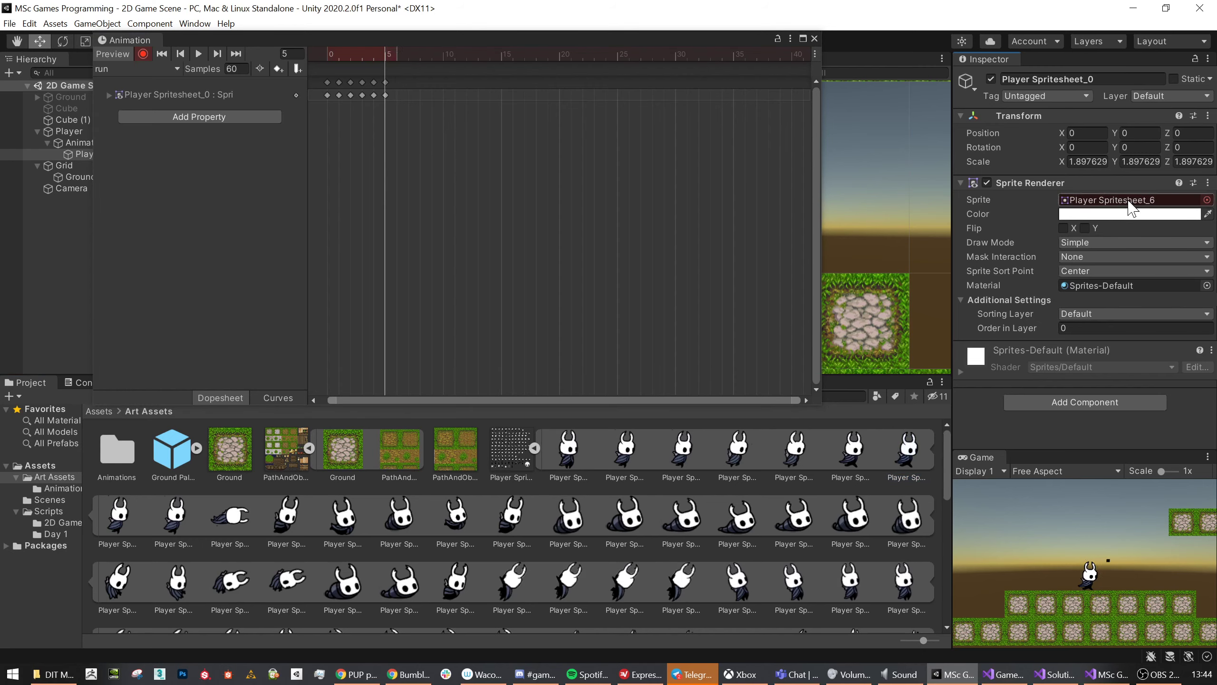
Key the sprites Player Spritesheet_7 and _8 at frames 6 and 7 of the run clip.
left_click(397, 55)
left_click_drag(120, 515, 1086, 211)
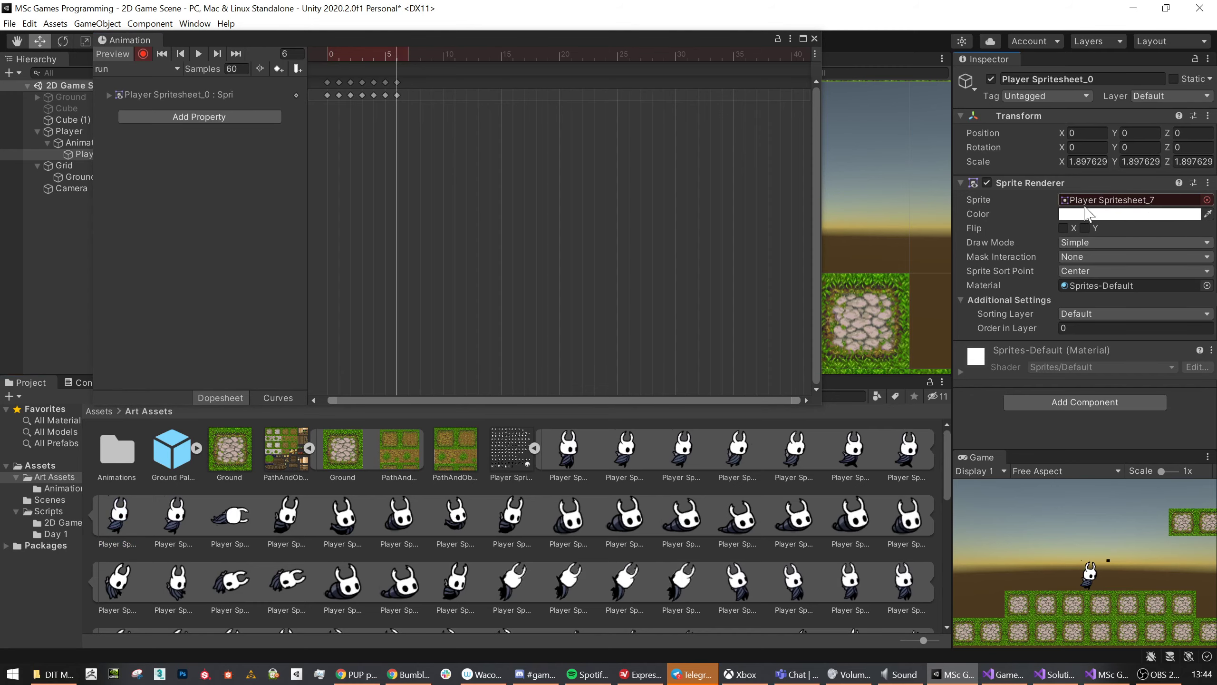
left_click(408, 54)
left_click_drag(175, 520, 1159, 202)
Move the Animation window below the player, set the run clip's sample rate to 12, and preview its playback.
left_click_drag(679, 41, 833, 276)
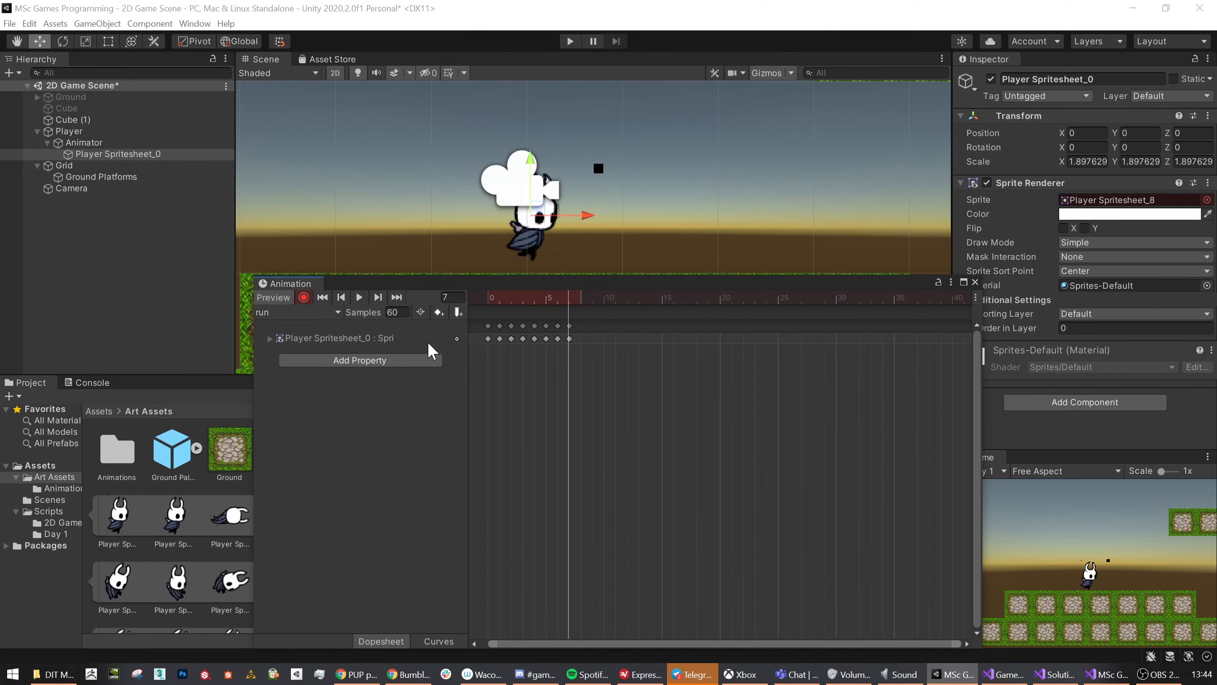
type("23")
left_click(356, 296)
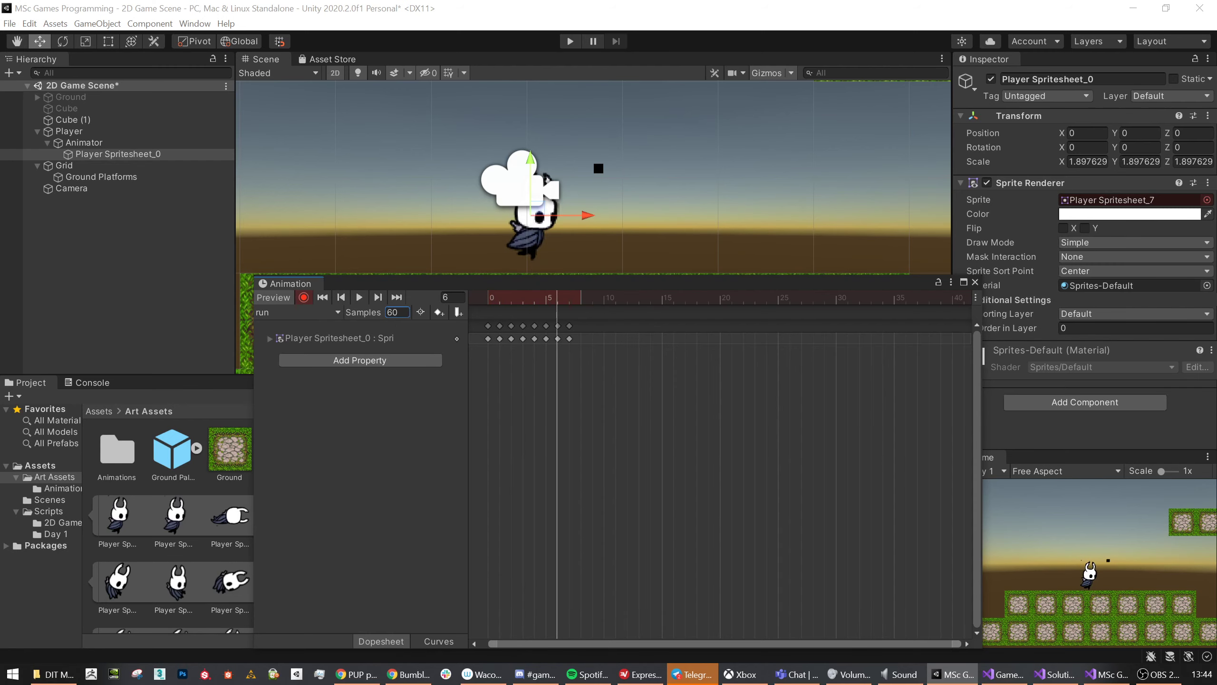
type("12")
key("Return")
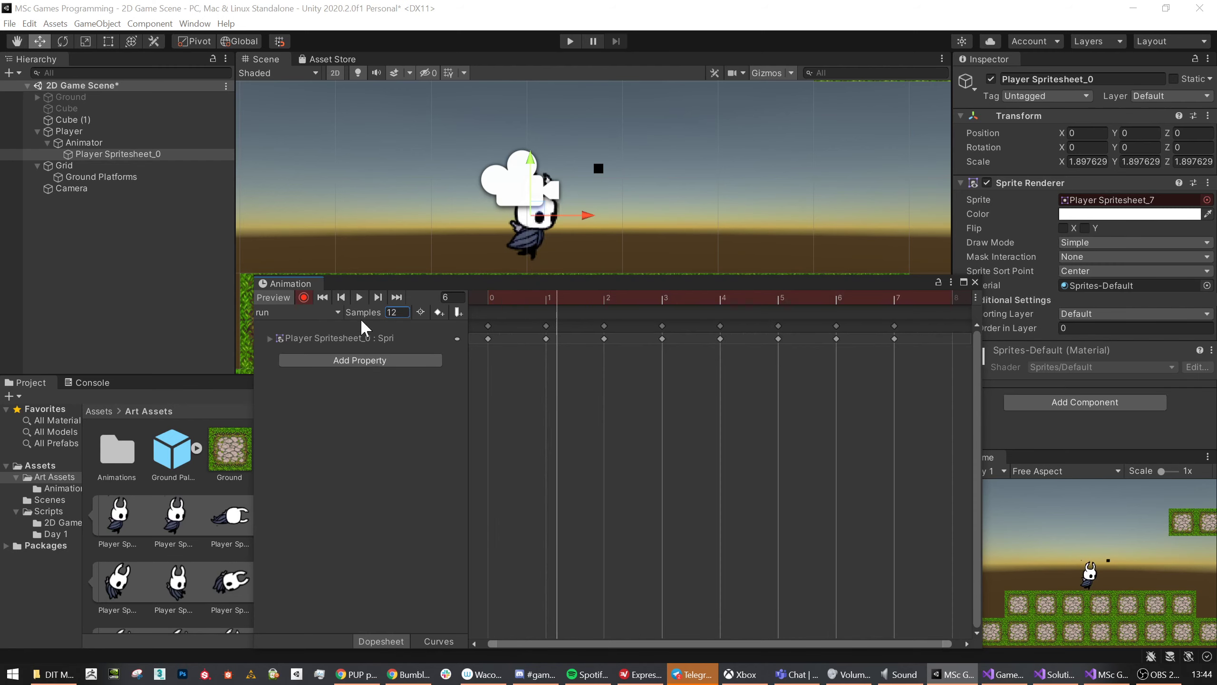
left_click(359, 297)
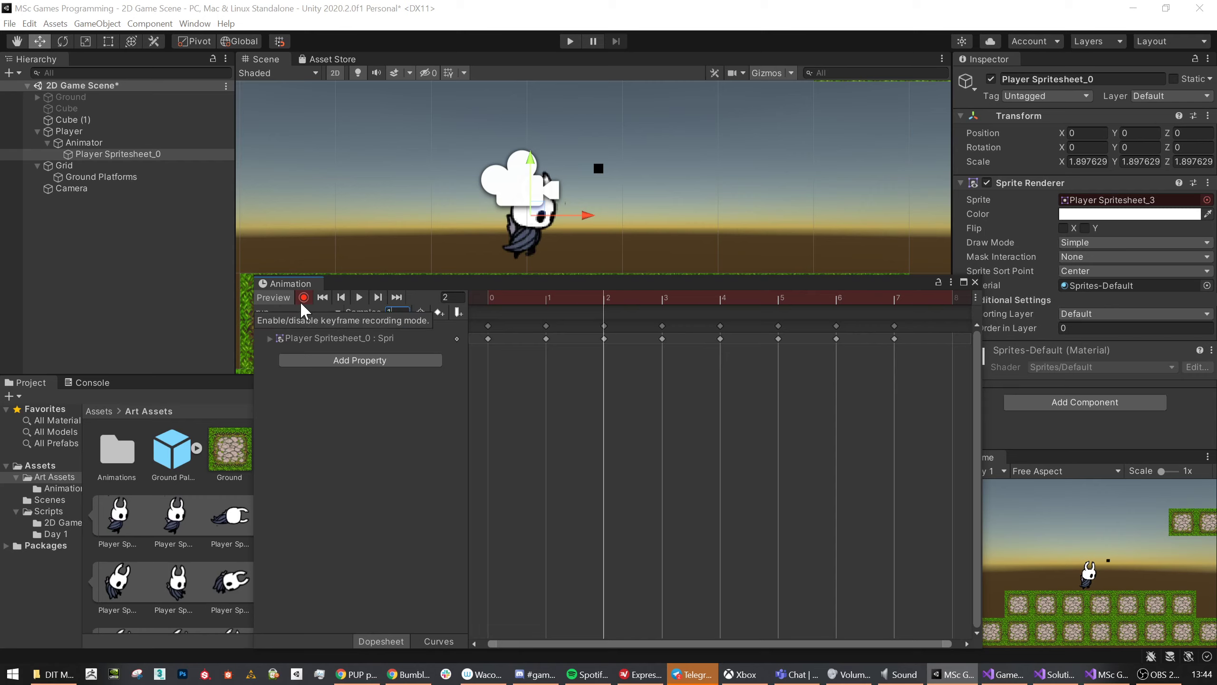
Set the run clip's sample rate to 15 and close the Animation window.
type("15")
key("Return")
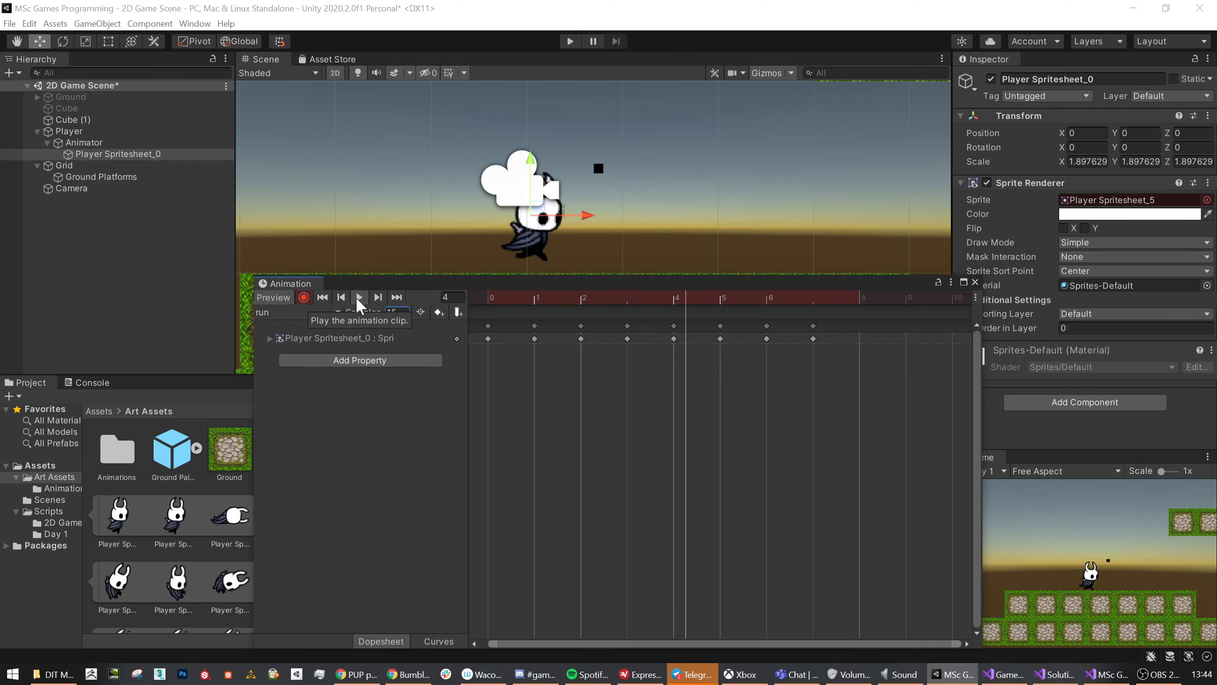
left_click(974, 282)
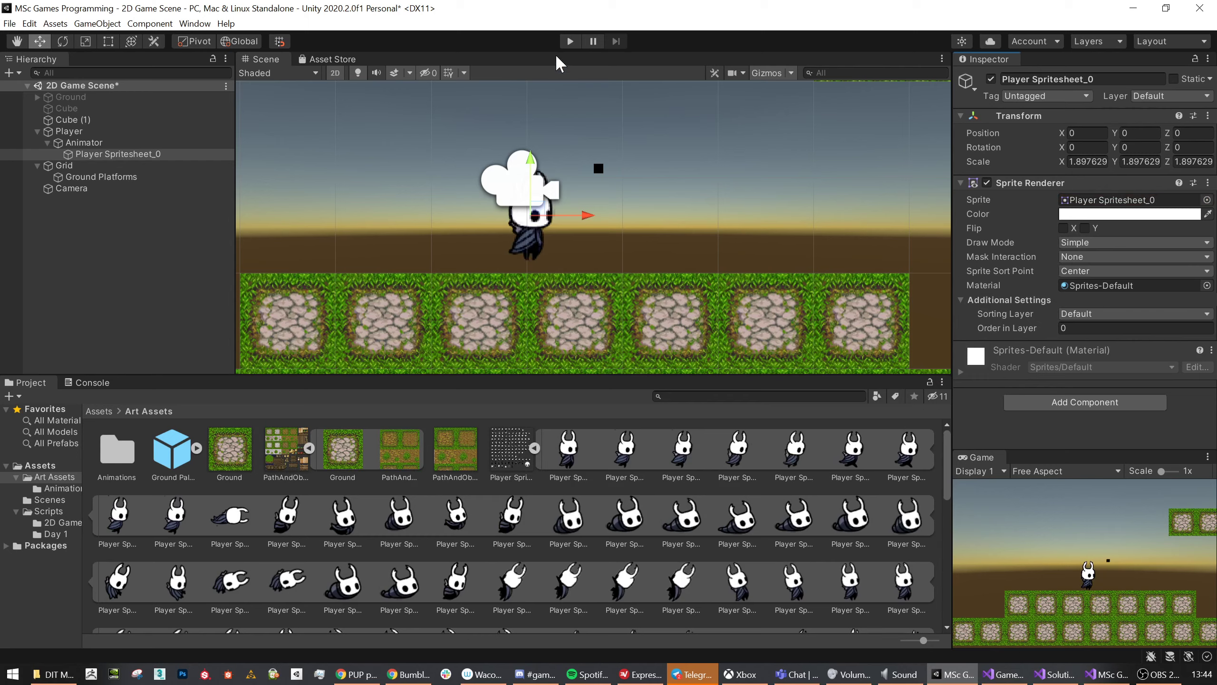
Open the Animator window and dock it beside the Console.
left_click(198, 24)
mouse_move(252, 225)
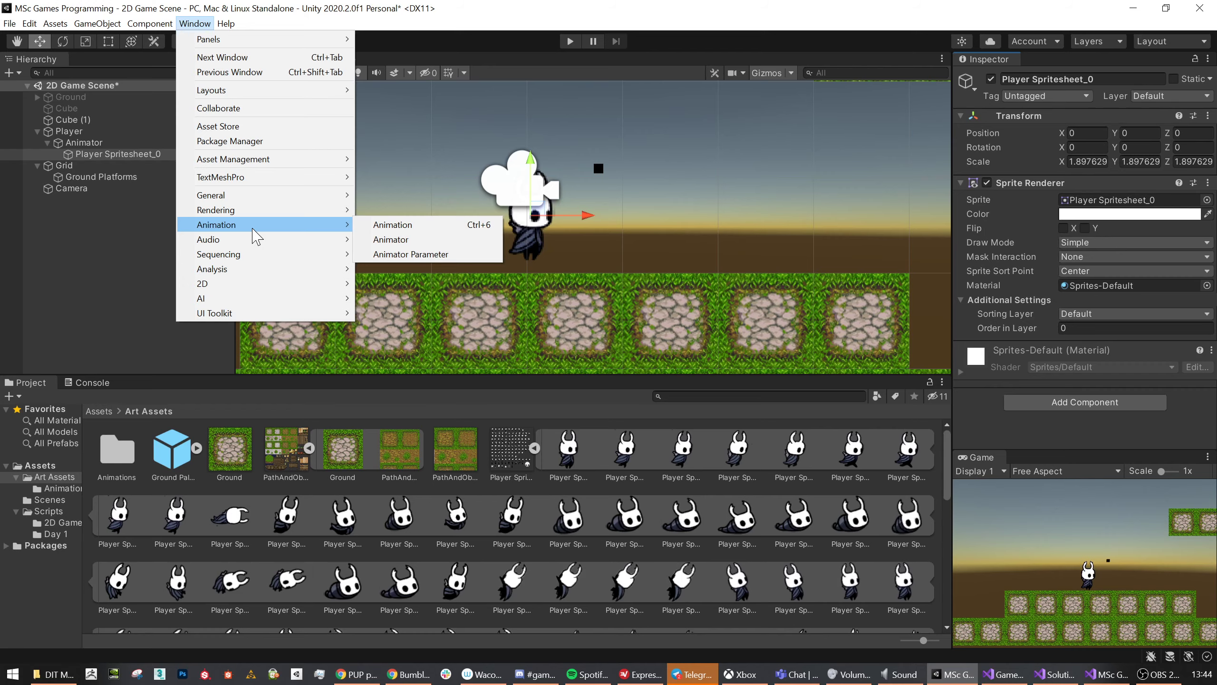
left_click(405, 242)
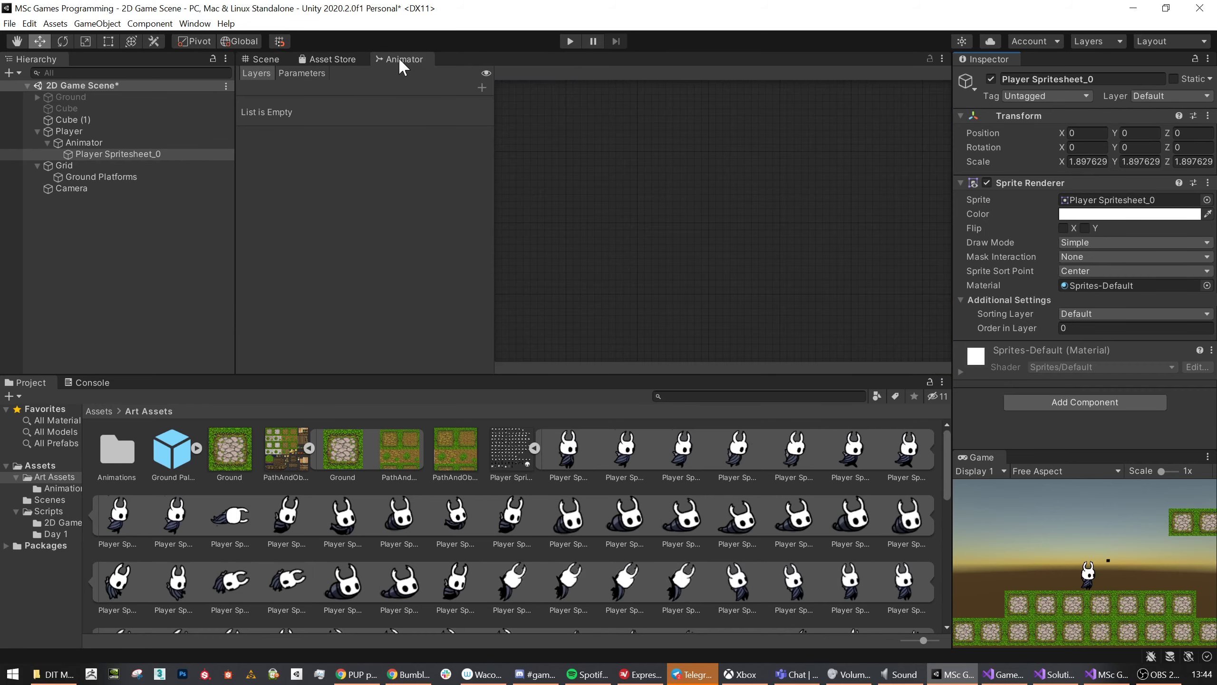
left_click_drag(398, 57, 151, 386)
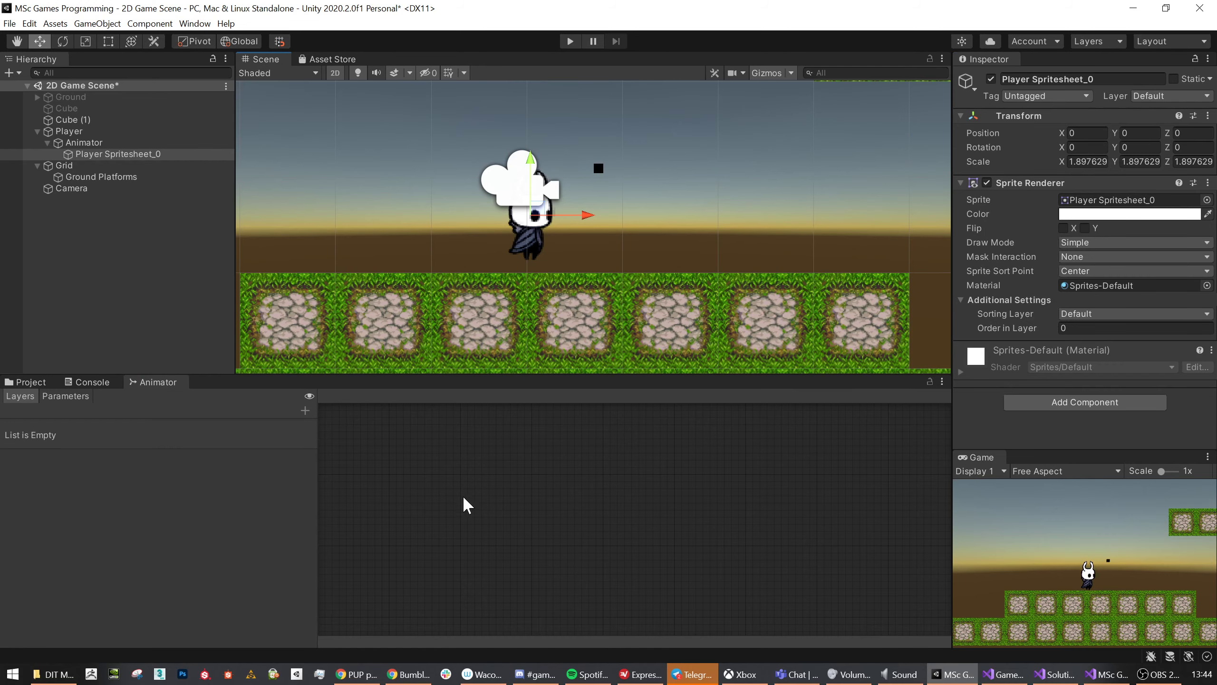
Show the Animator object's state graph and arrange the idle state directly above the run state.
left_click(84, 142)
left_click_drag(518, 474, 598, 460)
left_click_drag(553, 509, 613, 530)
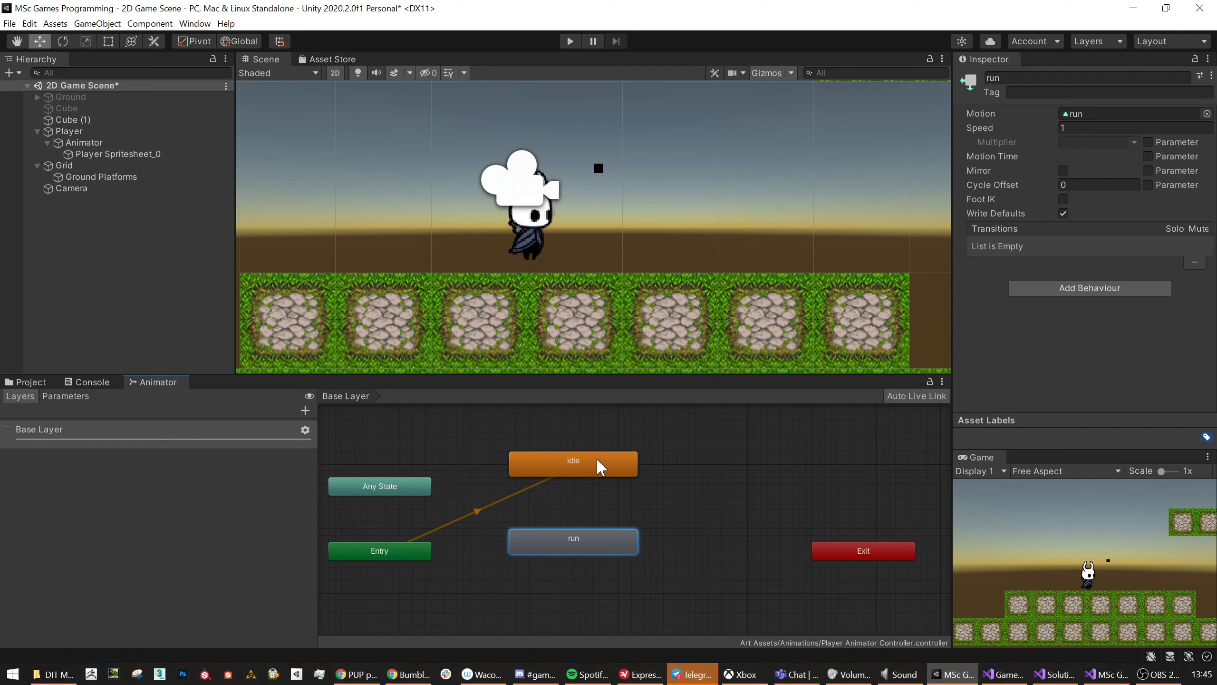
mouse_move(598, 461)
left_mouse_down()
mouse_move(616, 464)
mouse_move(593, 458)
left_mouse_up()
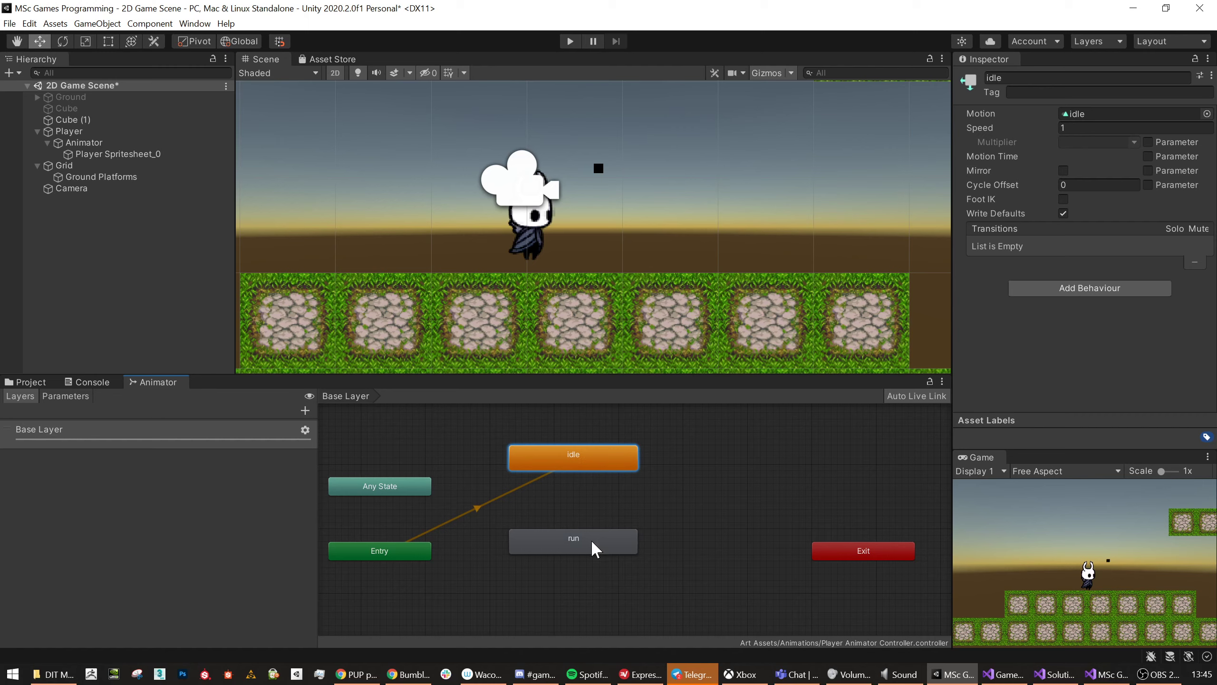
Make run the layer's default state and test it briefly in Play mode.
right_click(561, 540)
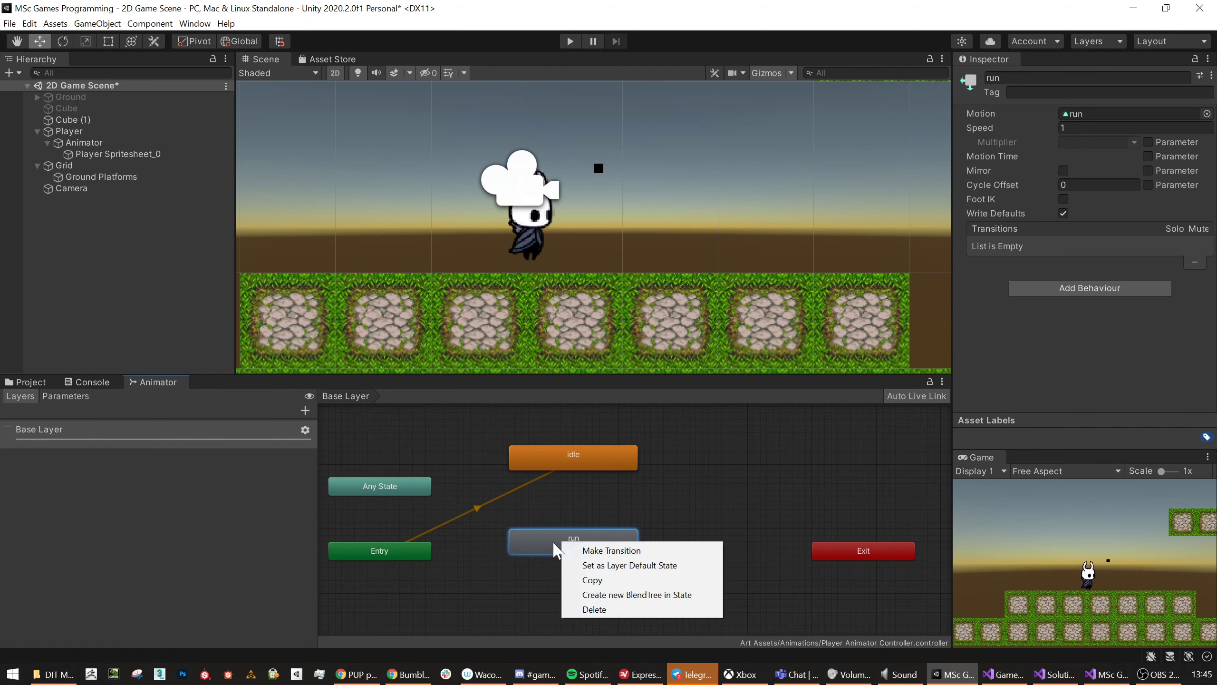
left_click(611, 566)
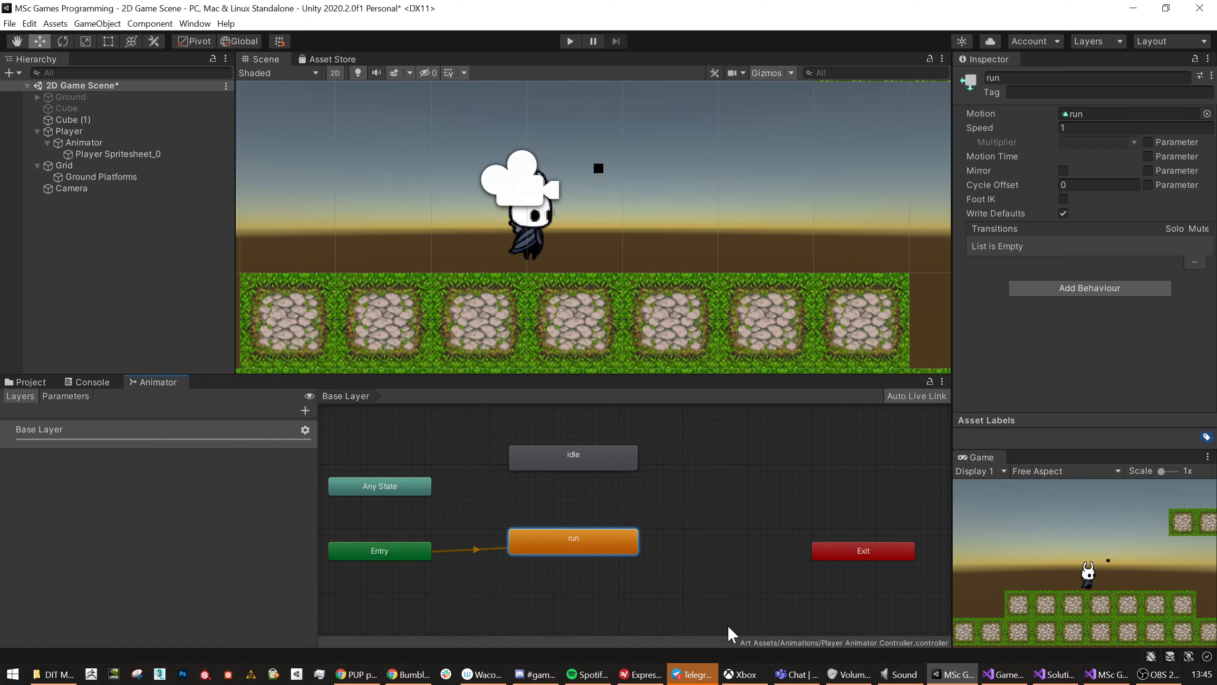
left_click(570, 40)
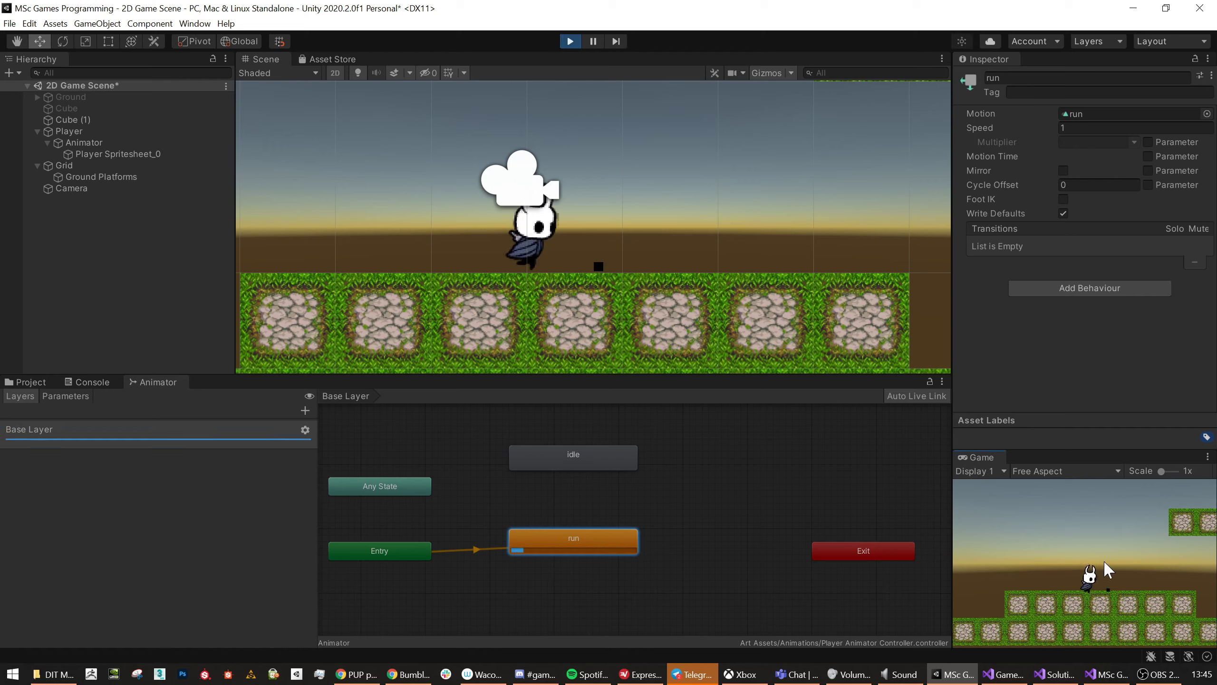
left_click(570, 41)
Make idle the layer's default state, test it in Play mode, and stop the game.
left_click(577, 463)
right_click(578, 463)
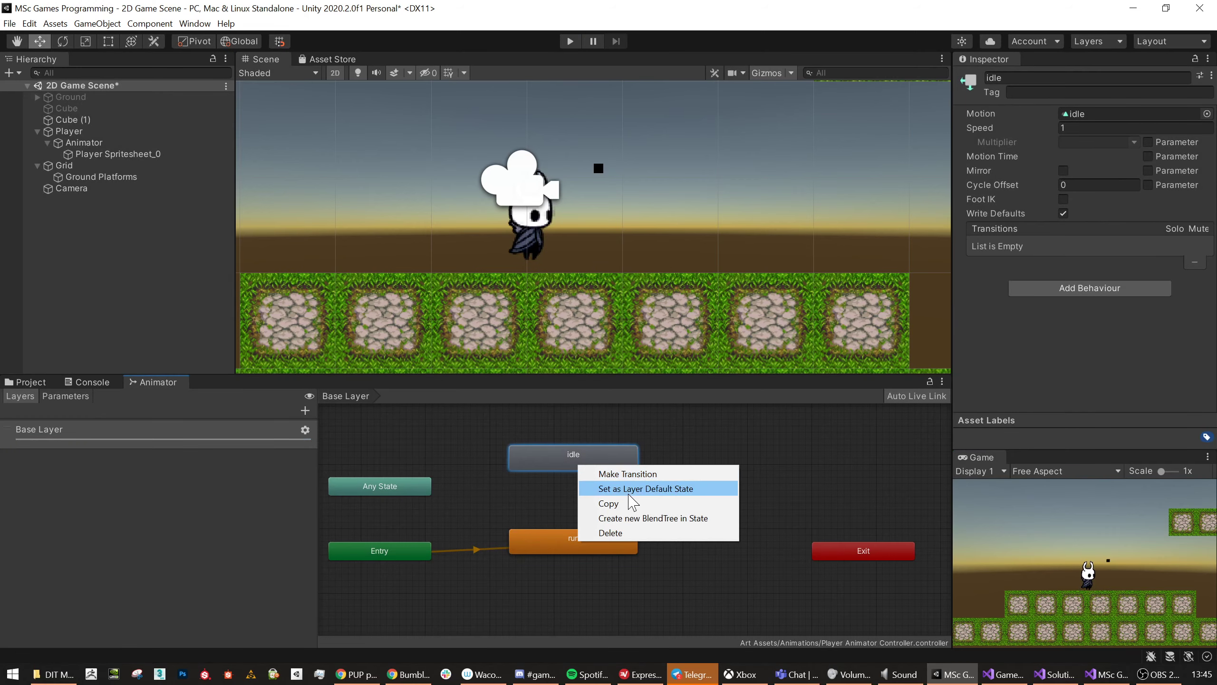
left_click(637, 489)
left_click(571, 42)
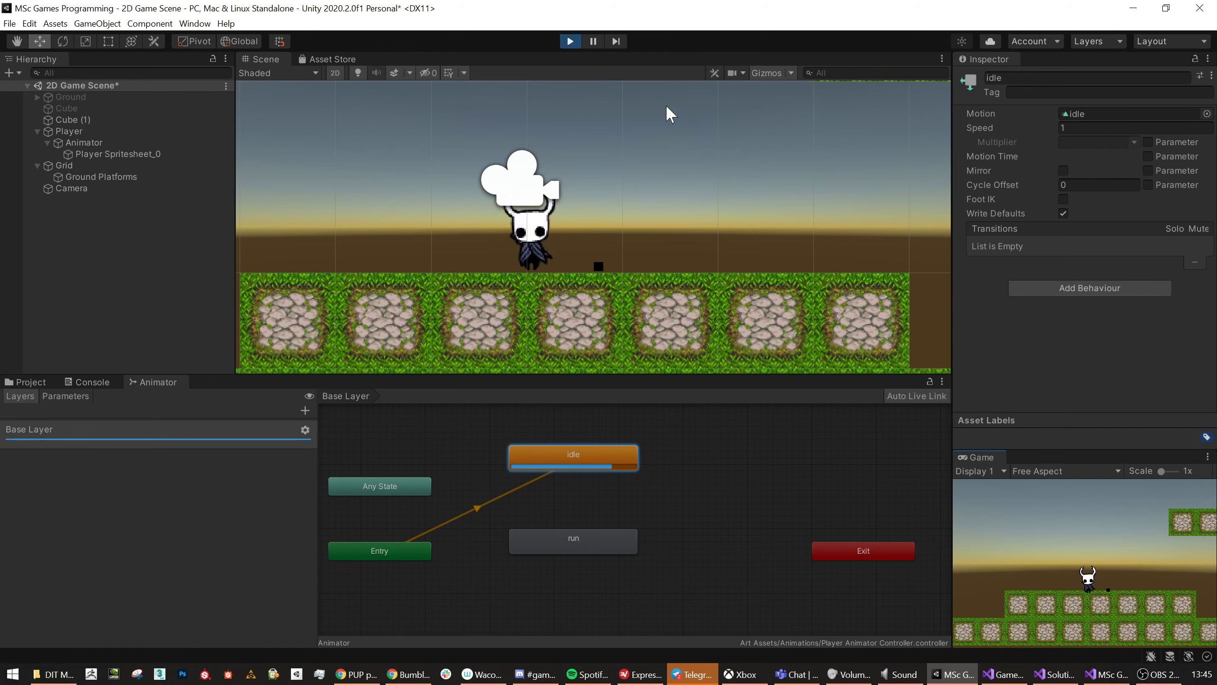
key("ctrl+p")
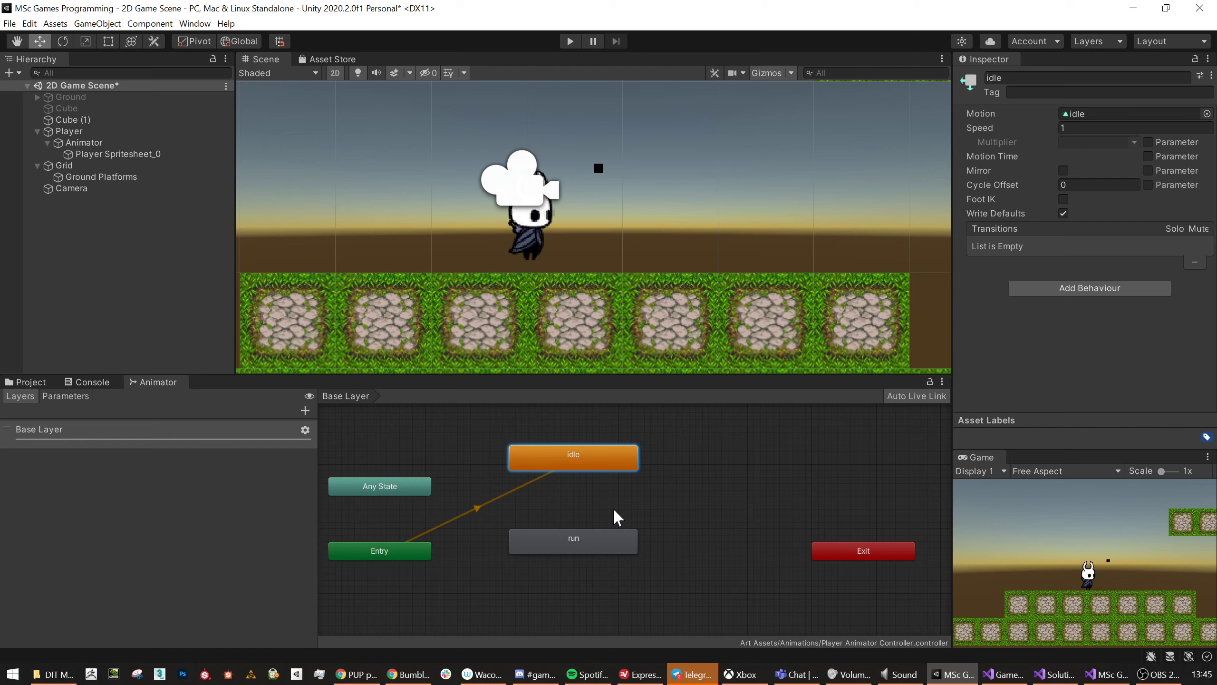
middle_click_drag(613, 510, 643, 488)
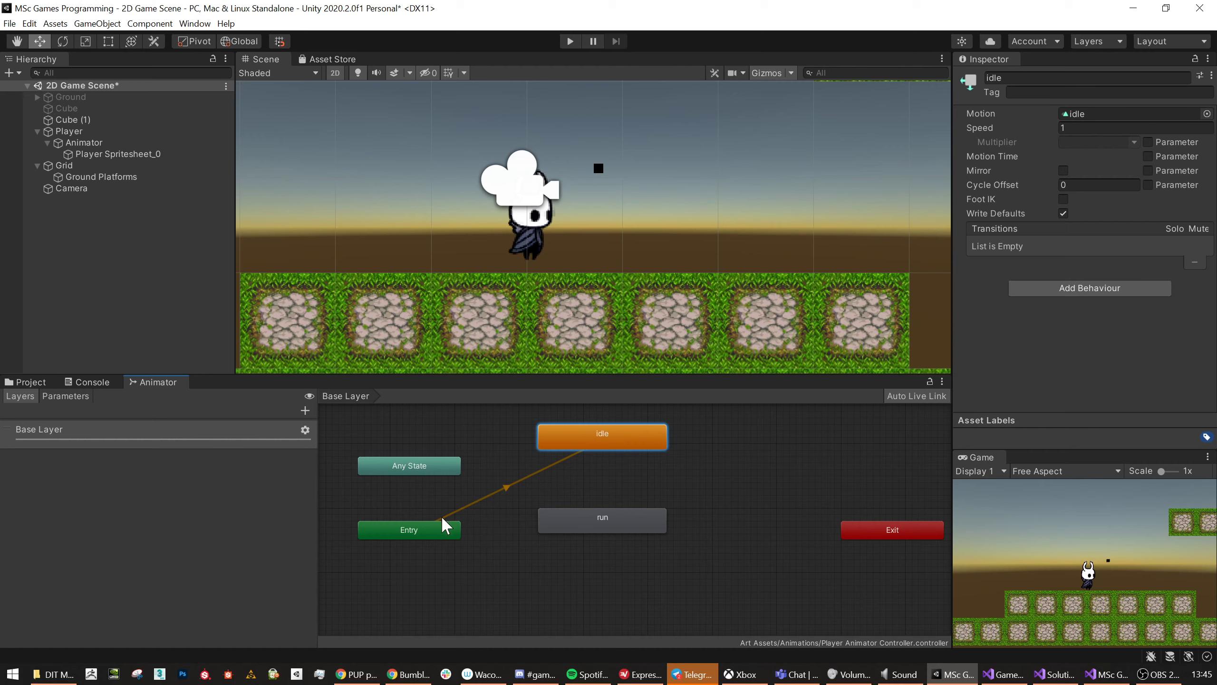
Shift the Entry node slightly in the Animator graph and inspect its default transition to idle.
left_click_drag(443, 519, 423, 507)
left_click(488, 483)
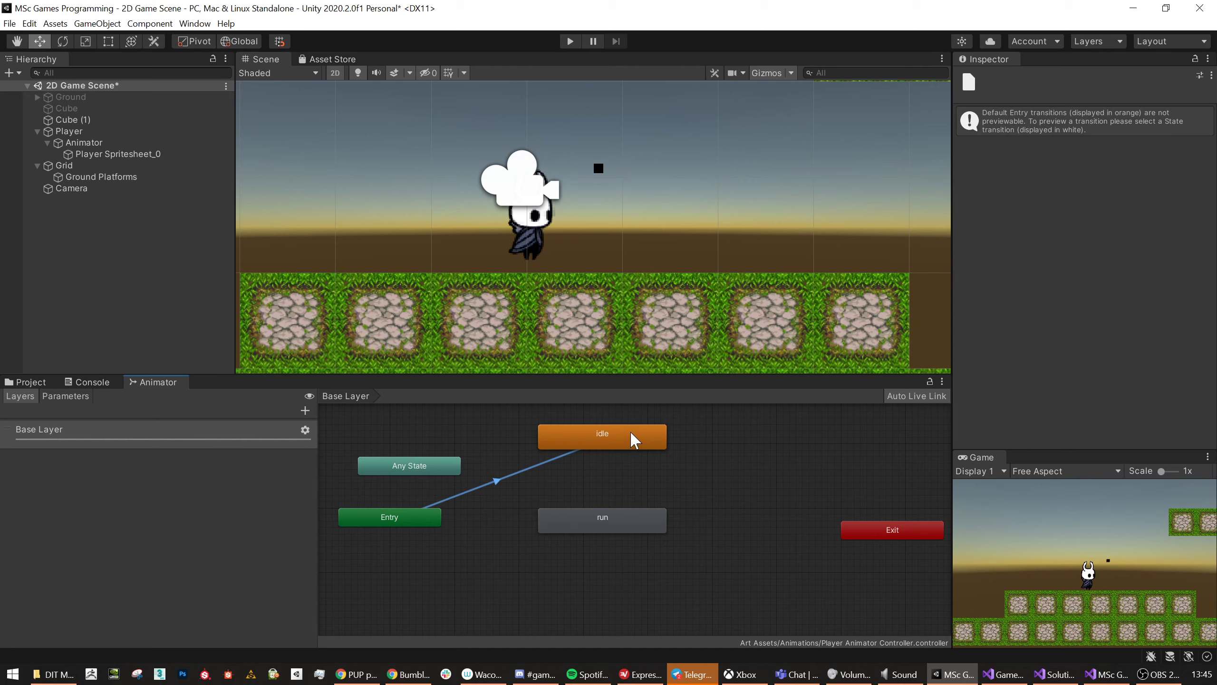
Open Player Spritesheet in the Sprite Editor and adjust the slice rectangle of Player Spritesheet_3 in the first row.
left_click(46, 384)
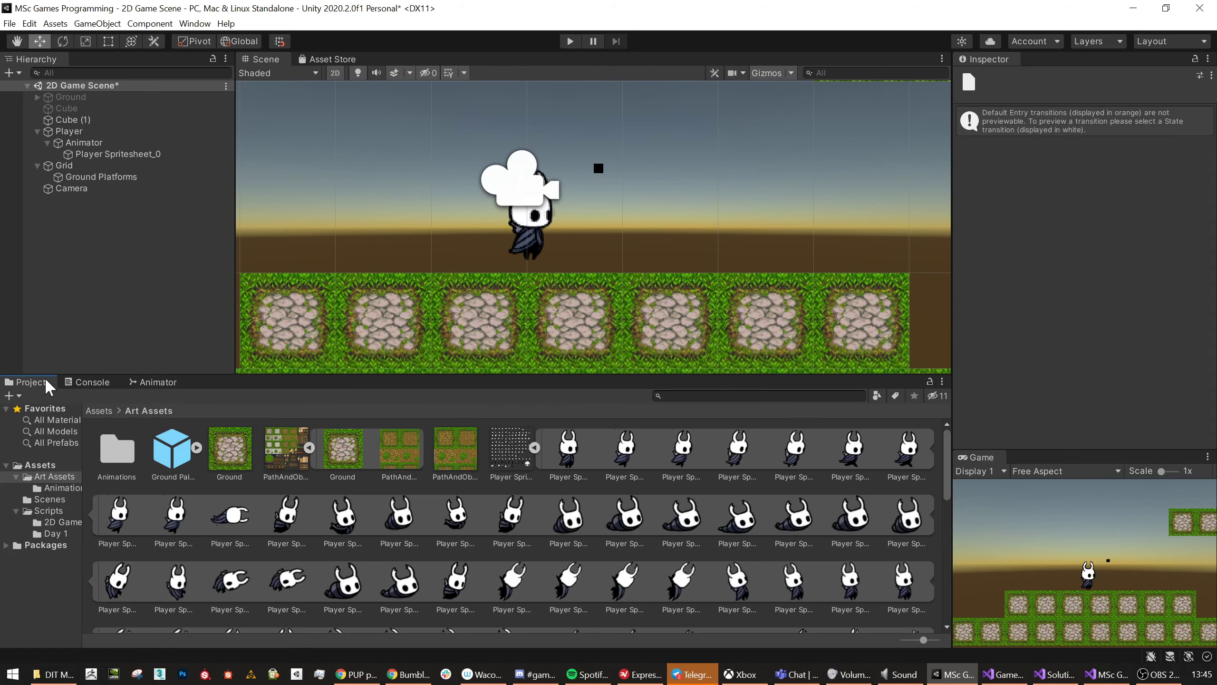
left_click(519, 451)
left_click(1167, 240)
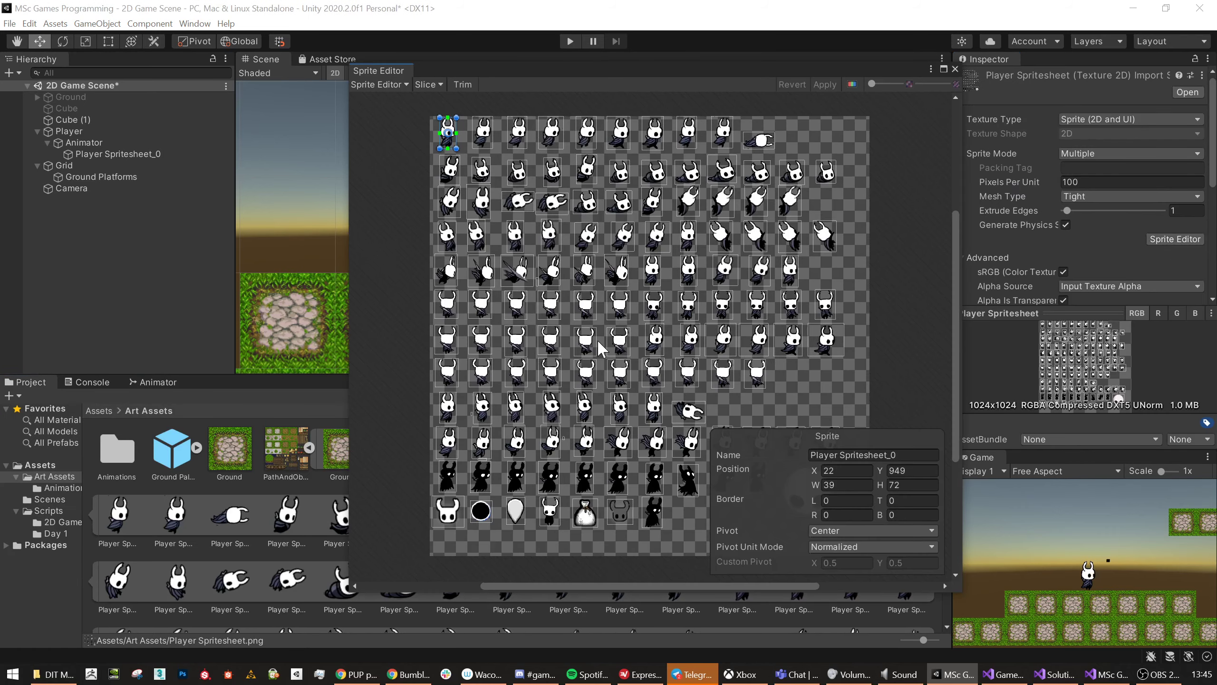
scroll(544, 139, "up", 3)
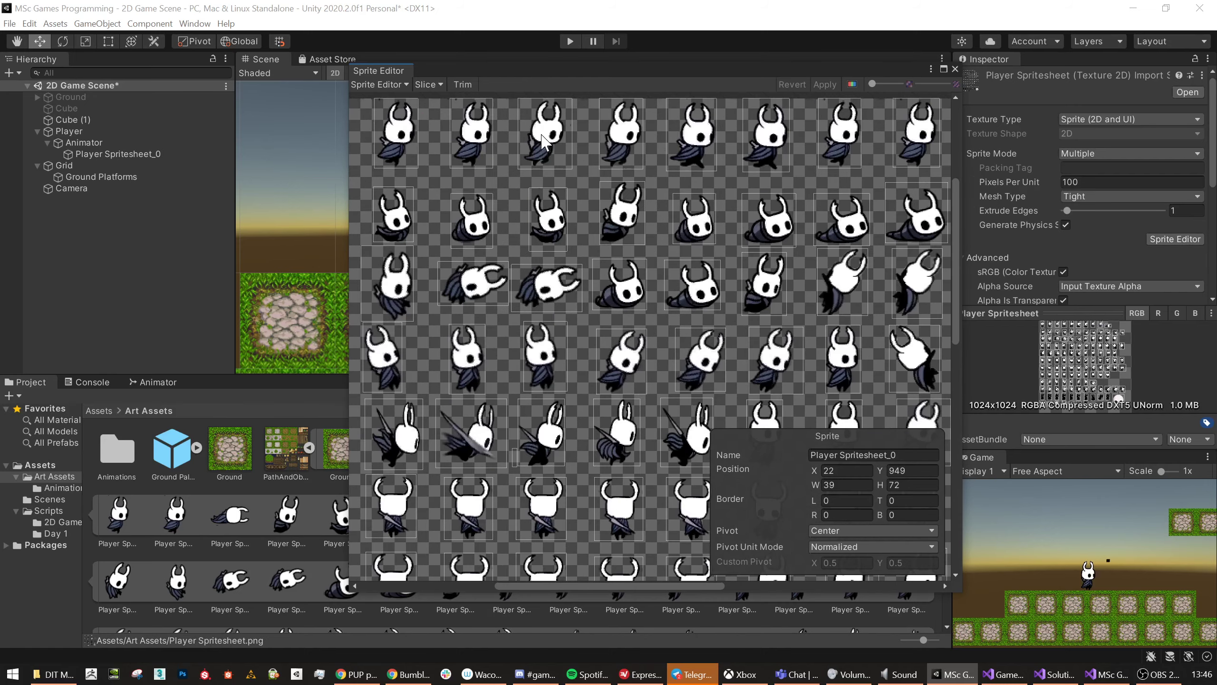
left_click(543, 141)
left_click_drag(570, 168, 524, 169)
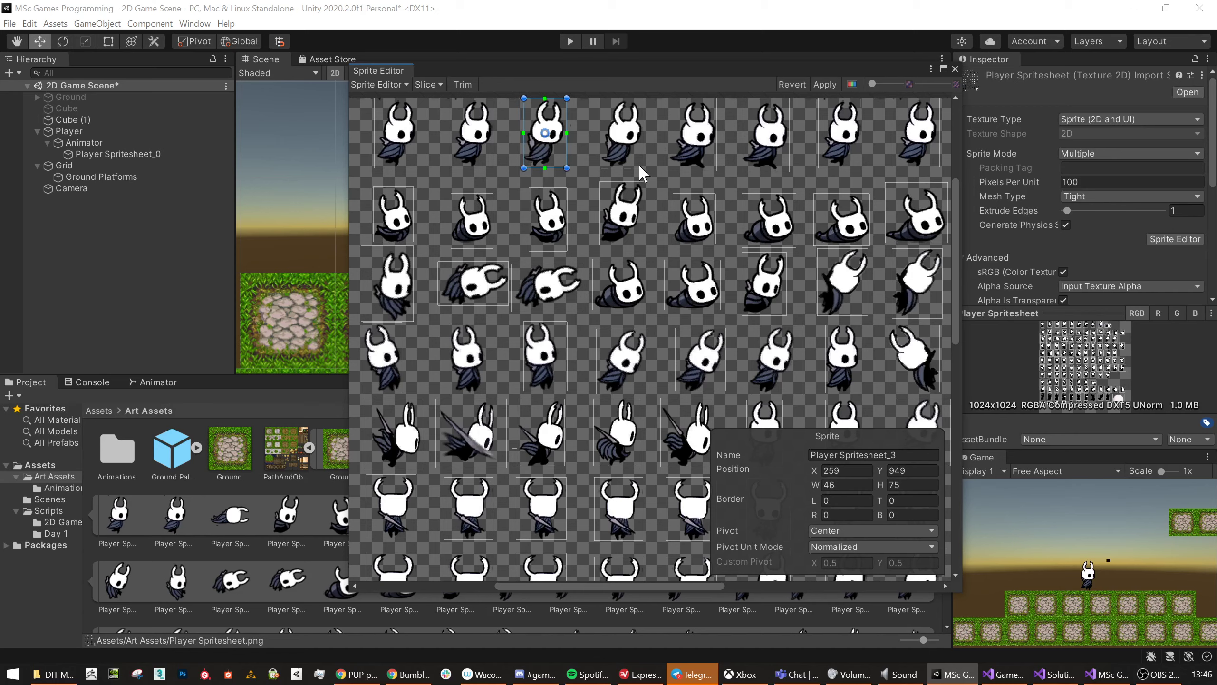
Shrink the Player Spritesheet_5 slice rectangle to 51 by 77, apply the slicing changes and close the Sprite Editor.
left_click(712, 136)
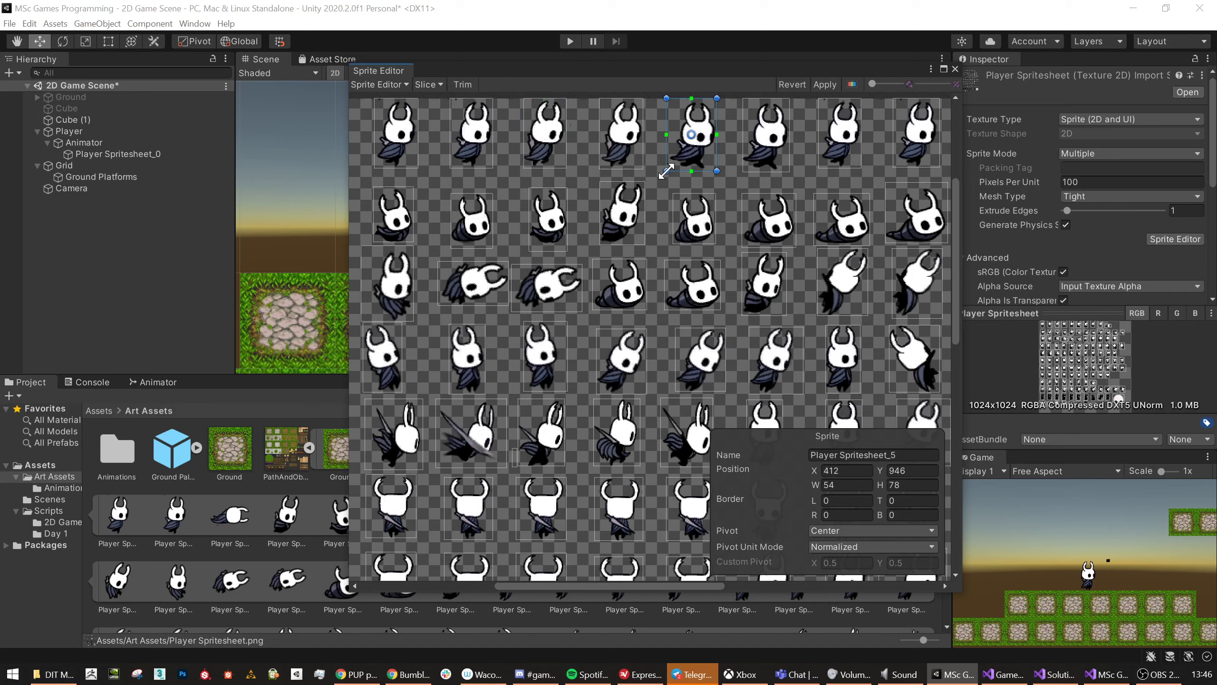
left_click_drag(666, 171, 669, 170)
scroll(862, 170, "down", 3)
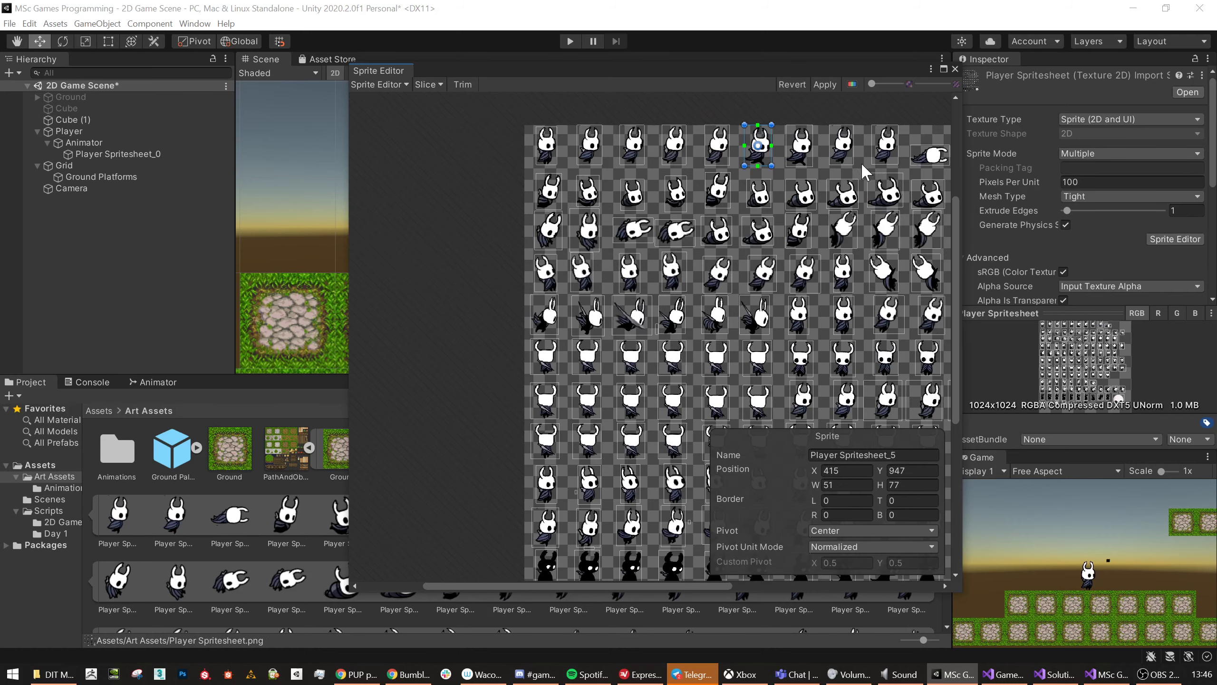
middle_click_drag(880, 164, 842, 162)
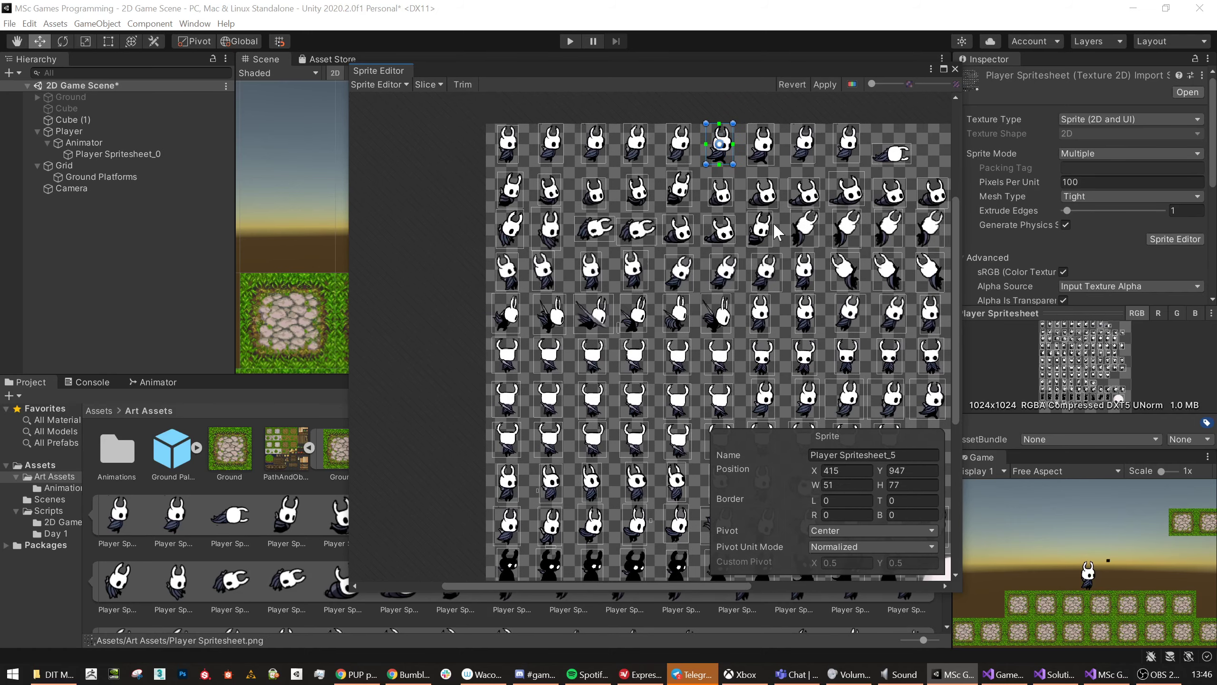
left_click(834, 84)
left_click(955, 69)
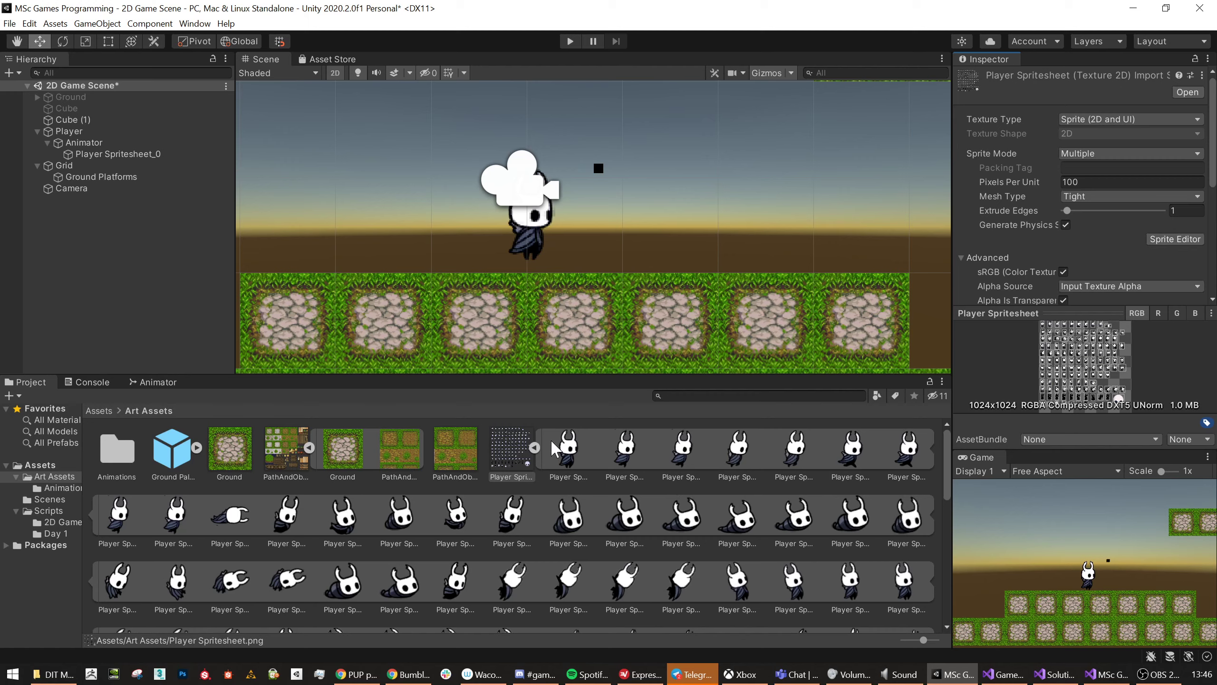
Collapse the sliced sprites of Player Spritesheet and of the path tileset in the Art Assets folder.
left_click(534, 447)
left_click(535, 446)
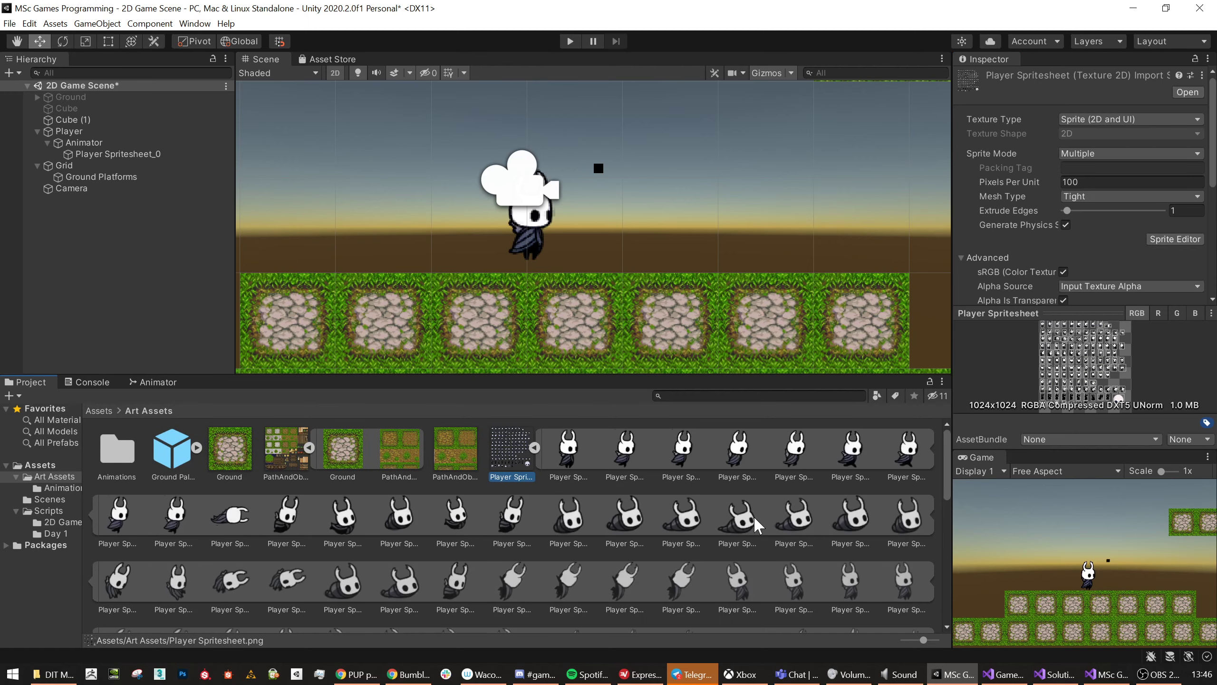
scroll(753, 516, "down", 3)
scroll(734, 525, "up", 3)
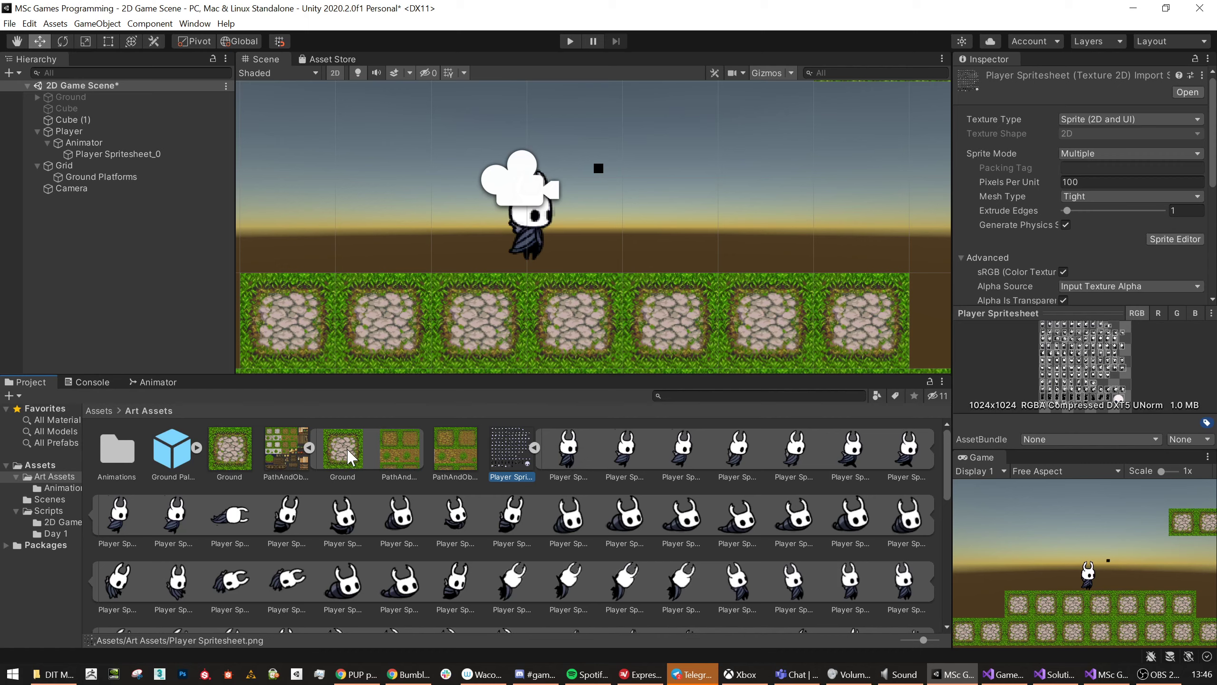
left_click(535, 447)
left_click(301, 448)
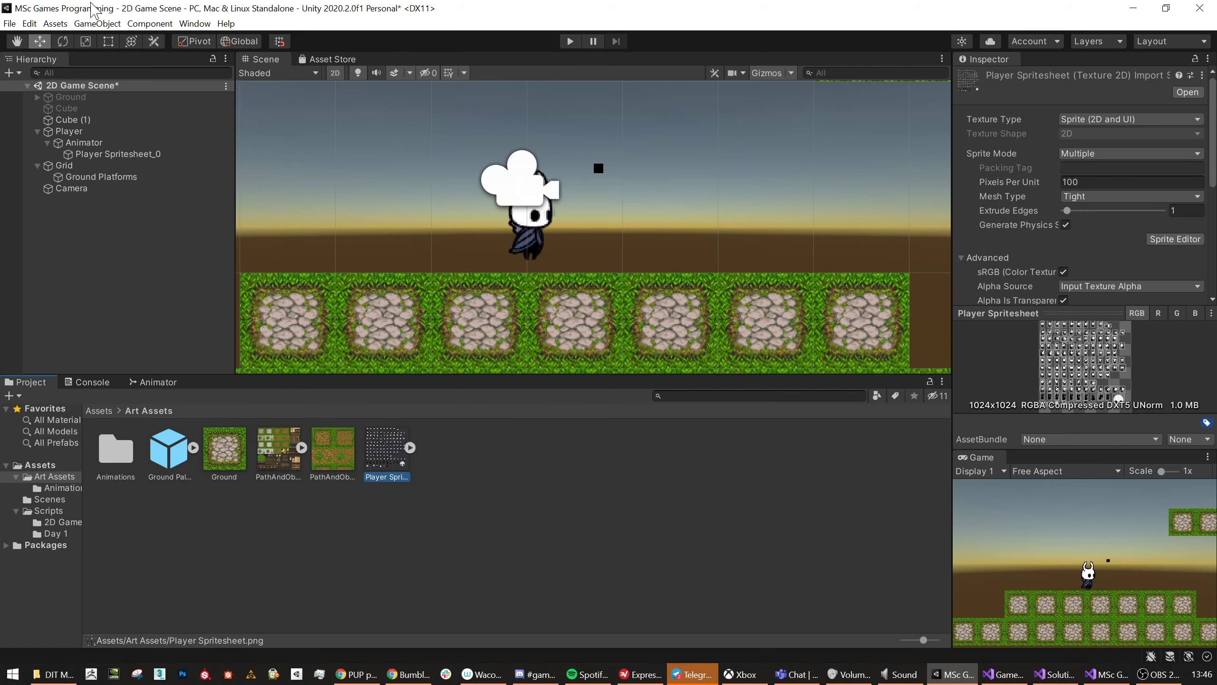
In the Animator graph, line up Entry and Exit on either side of idle and move Any State below Entry.
left_click(159, 381)
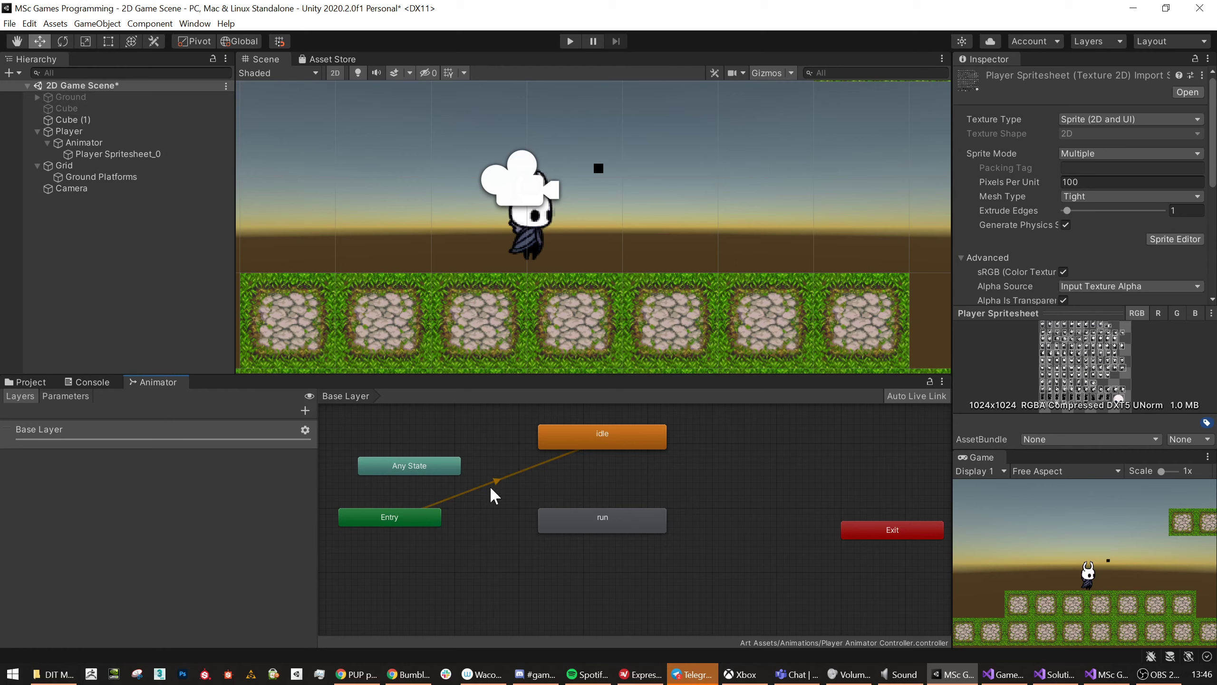
left_click_drag(411, 520, 450, 438)
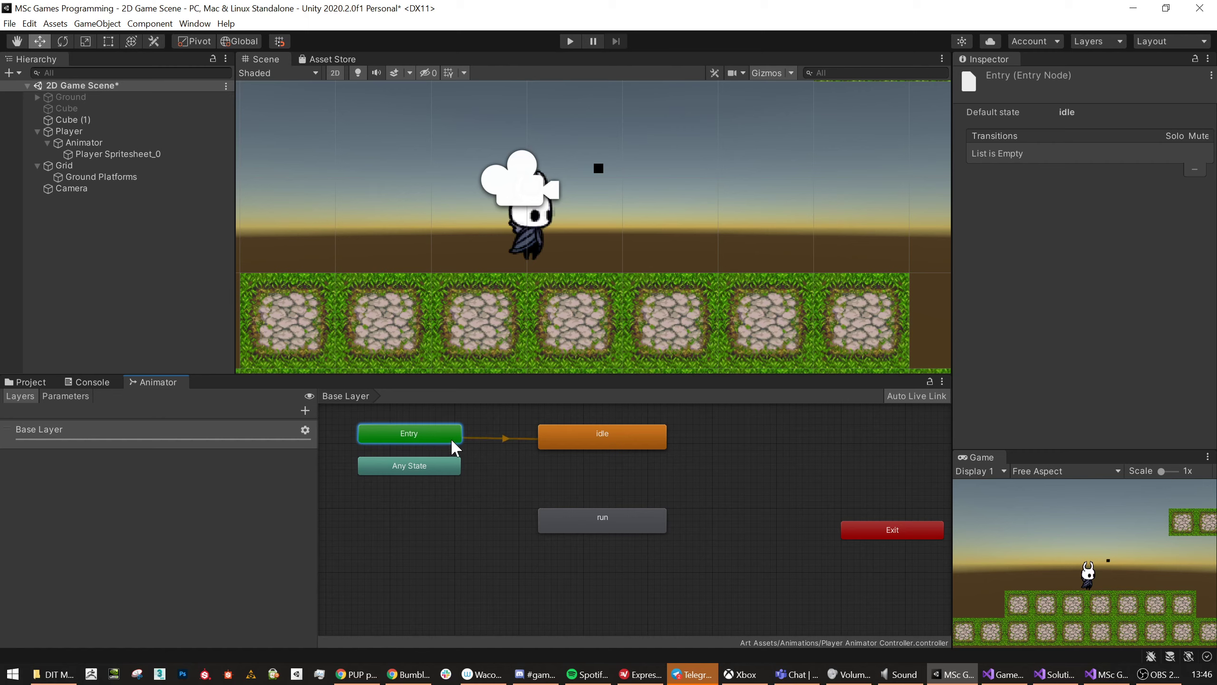
left_click_drag(607, 441, 608, 435)
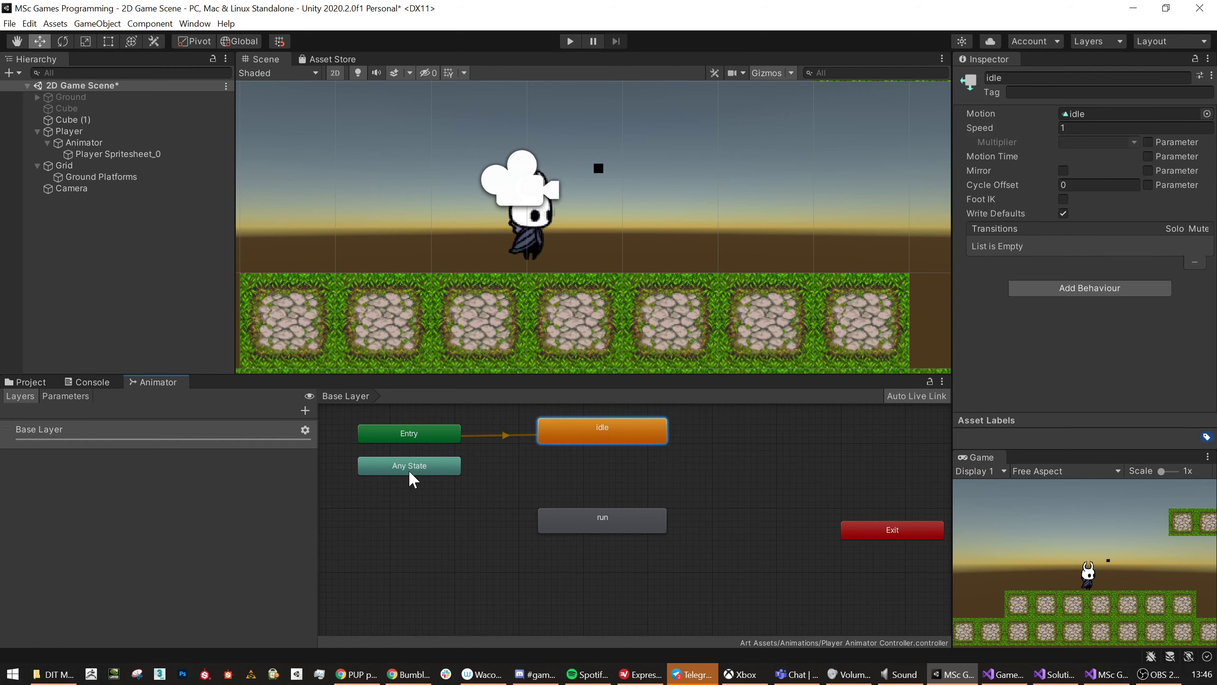
left_click_drag(430, 467, 447, 578)
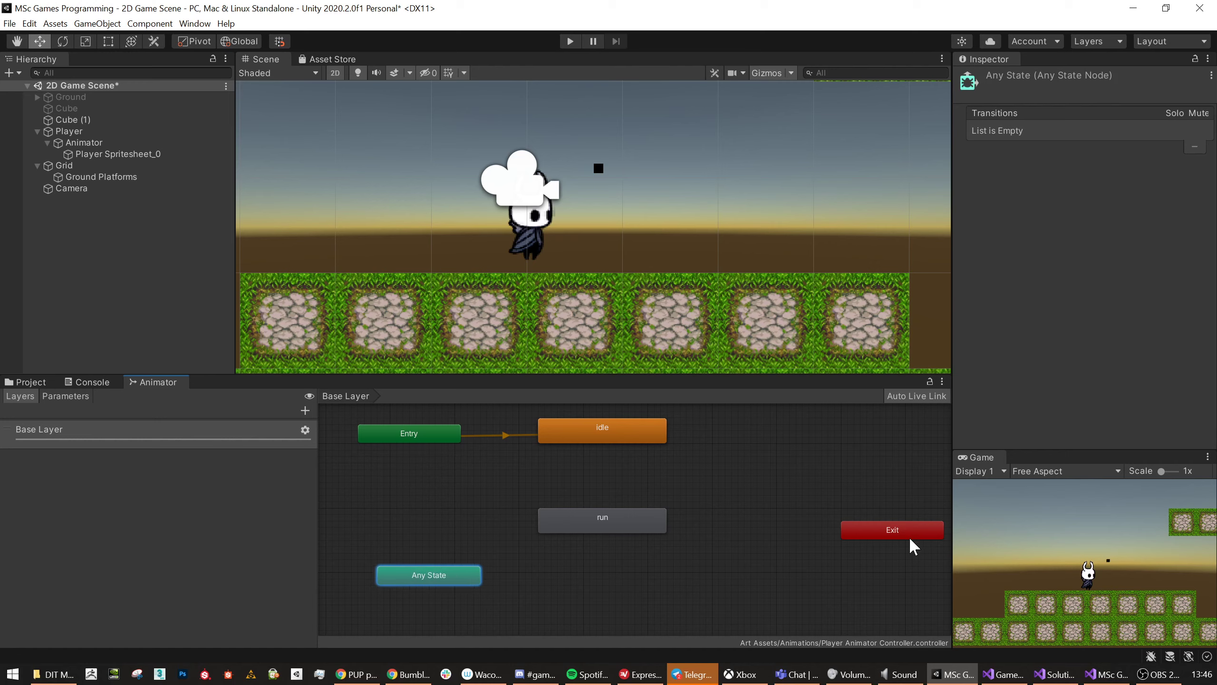
left_click_drag(909, 536, 895, 439)
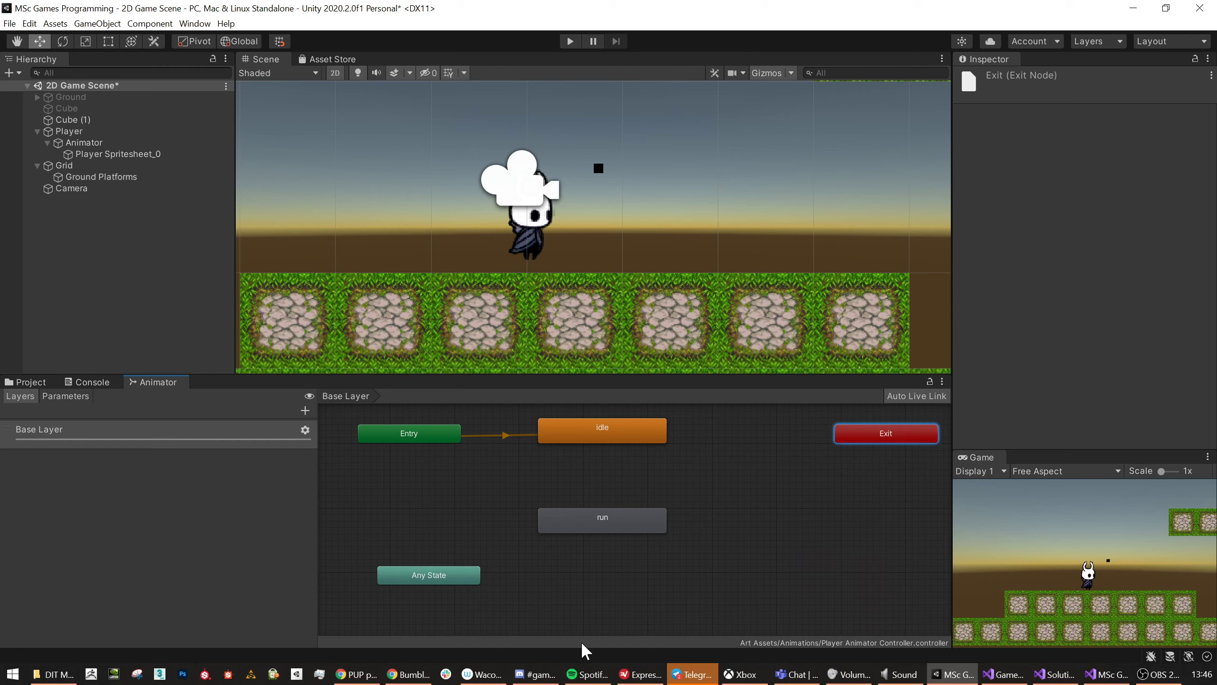
Align the Any State node directly beneath Entry, beside the run state.
left_click_drag(446, 573, 409, 534)
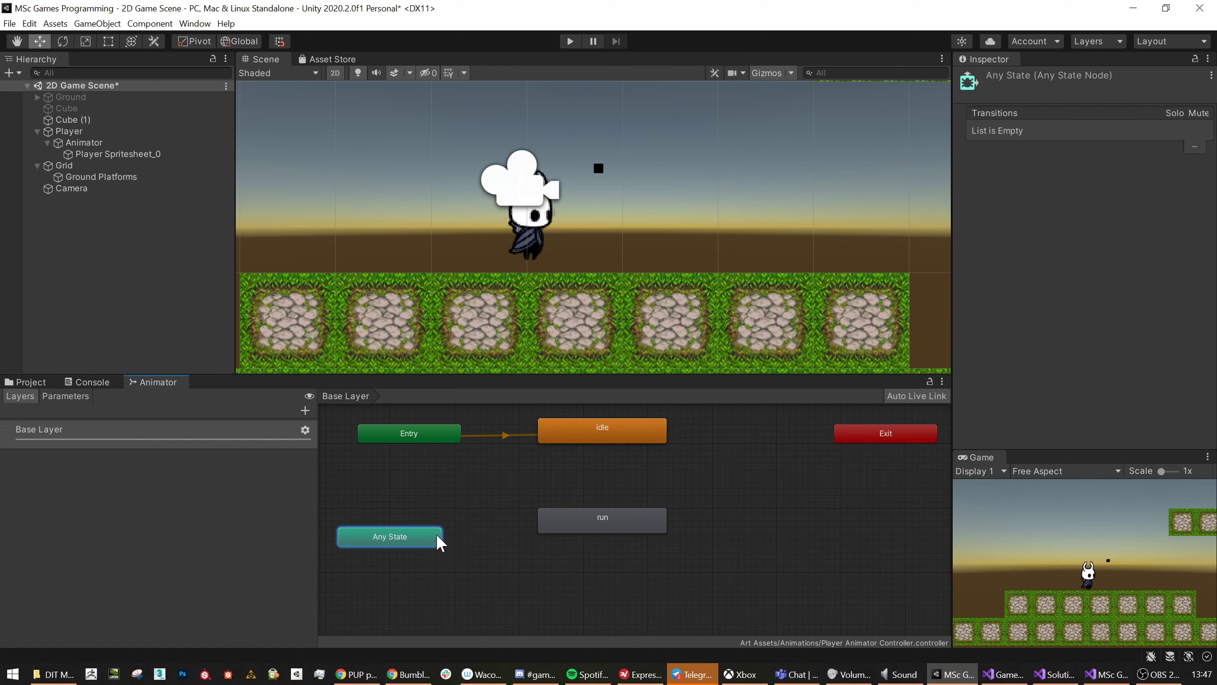
mouse_move(393, 538)
left_mouse_down()
mouse_move(400, 527)
mouse_move(417, 539)
left_mouse_up()
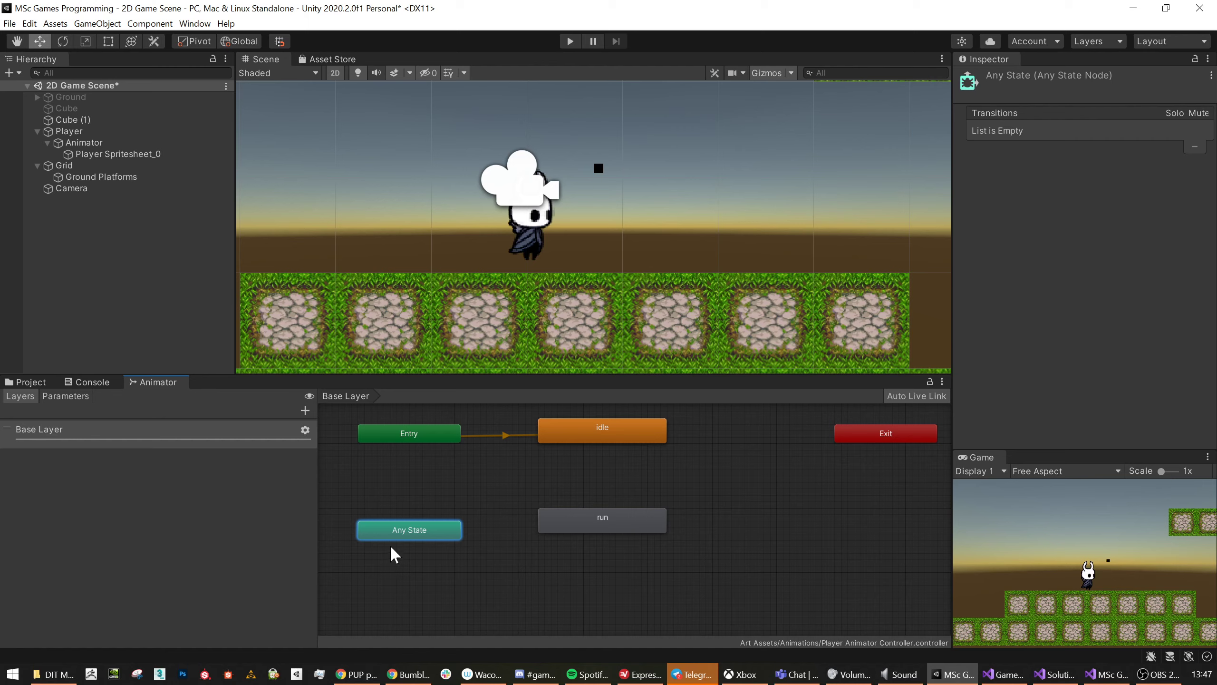
mouse_move(420, 531)
left_mouse_down()
mouse_move(420, 506)
mouse_move(422, 516)
left_mouse_up()
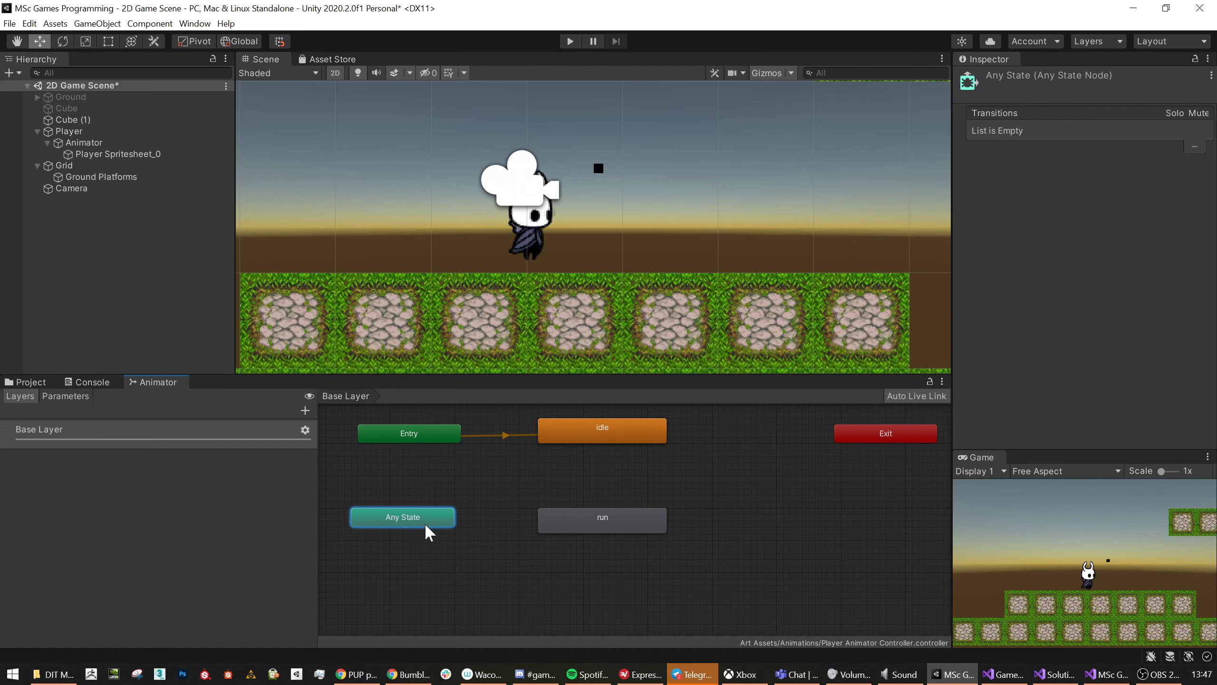
left_click_drag(424, 523, 429, 530)
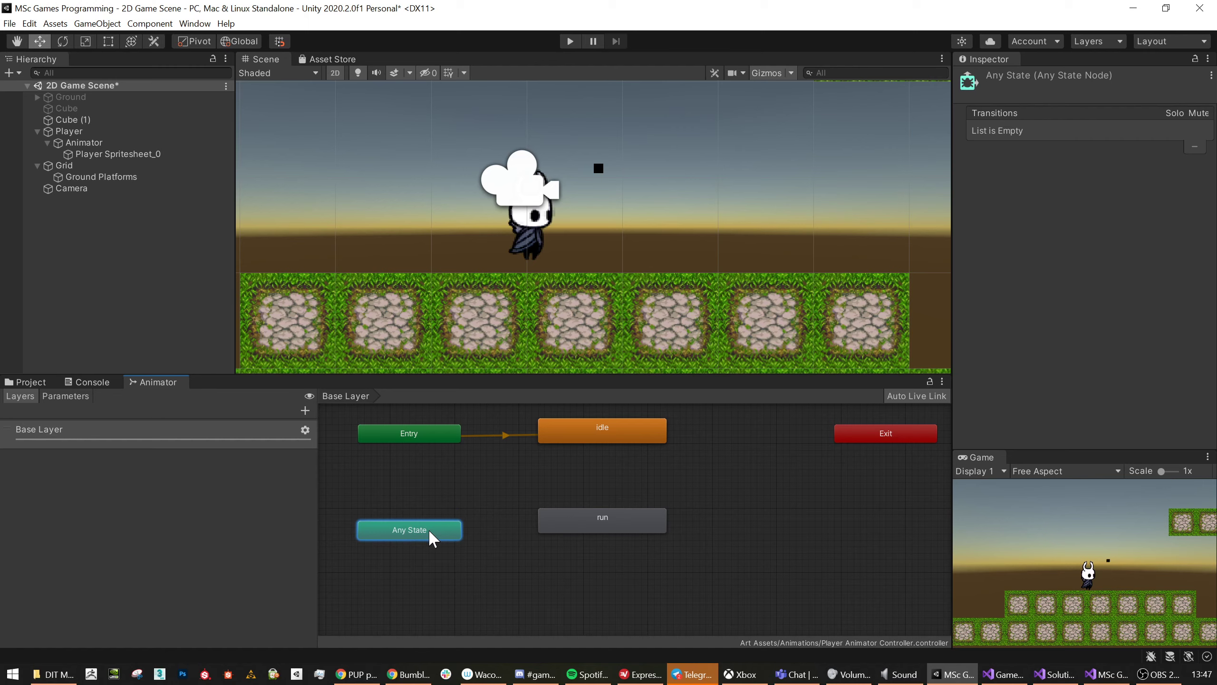
Create a transition from idle to run and select it to show its settings.
left_click(613, 431)
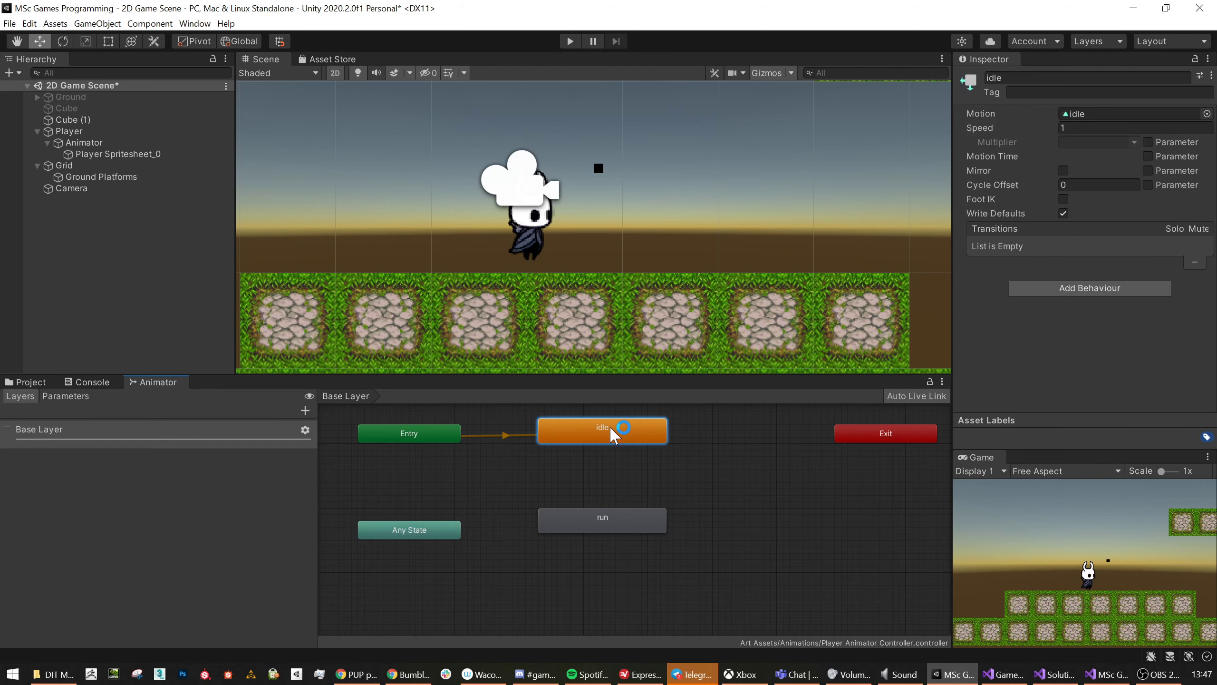
right_click(613, 432)
left_click(628, 433)
left_click(580, 518)
left_click(600, 479)
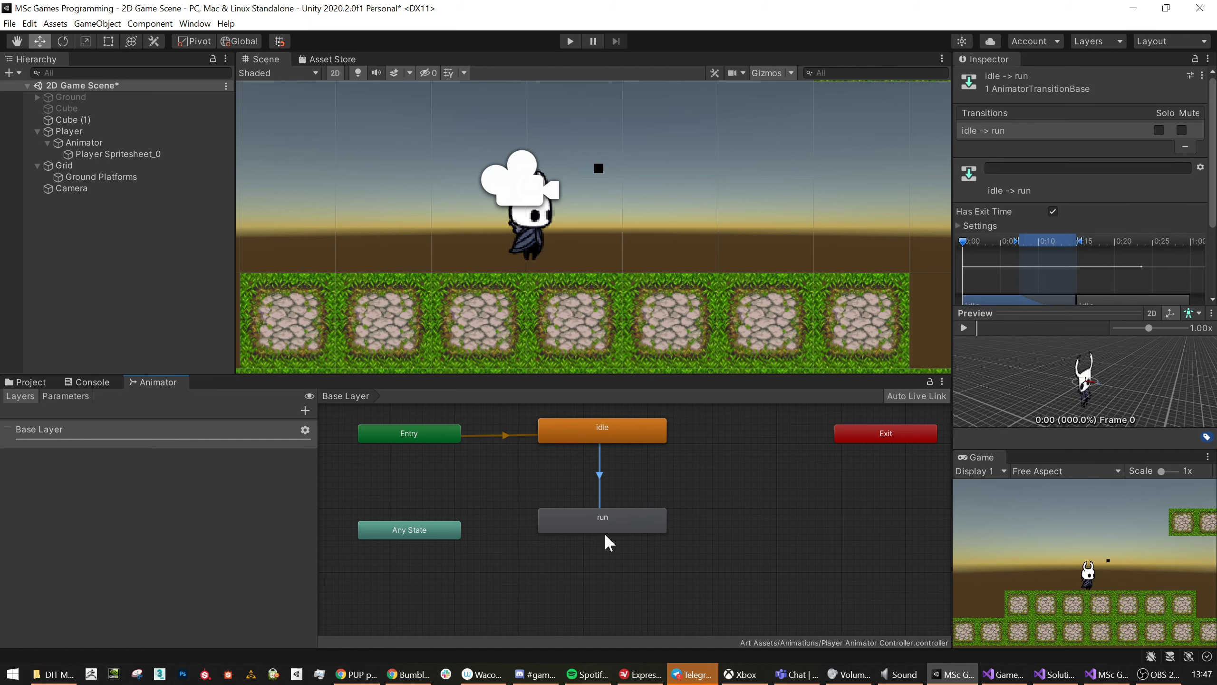
Create a return transition from run to idle and check both transitions between the two states.
left_click(608, 523)
right_click(620, 518)
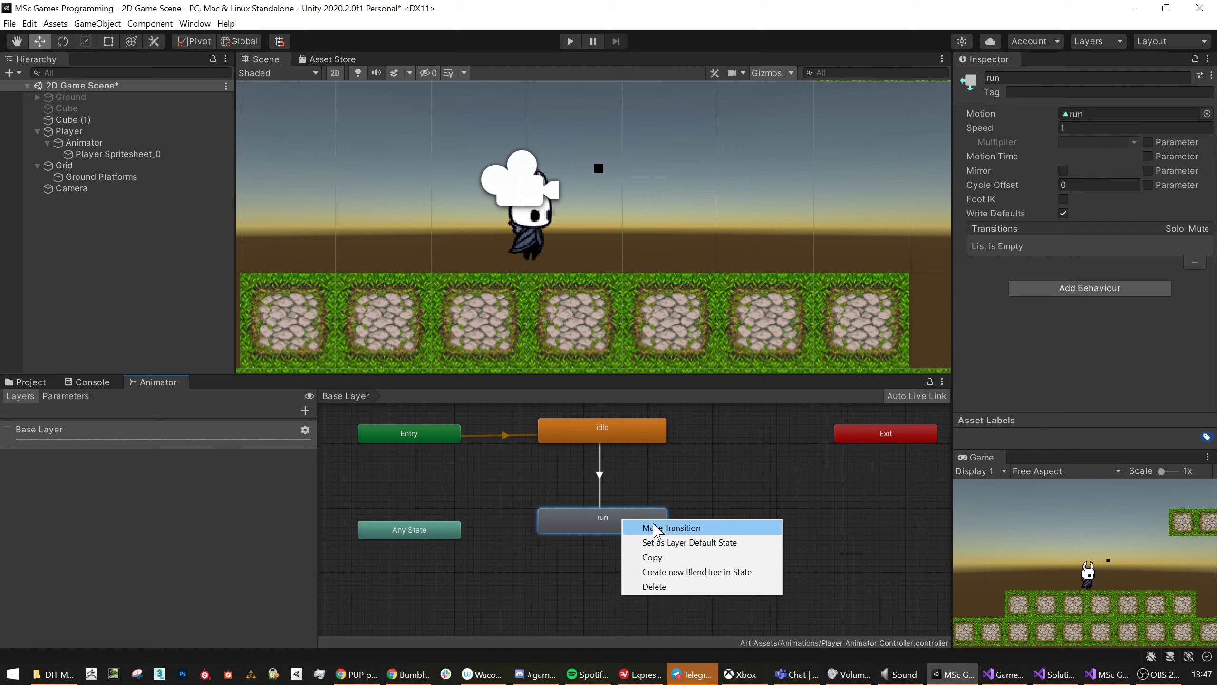
left_click(654, 524)
left_click(619, 422)
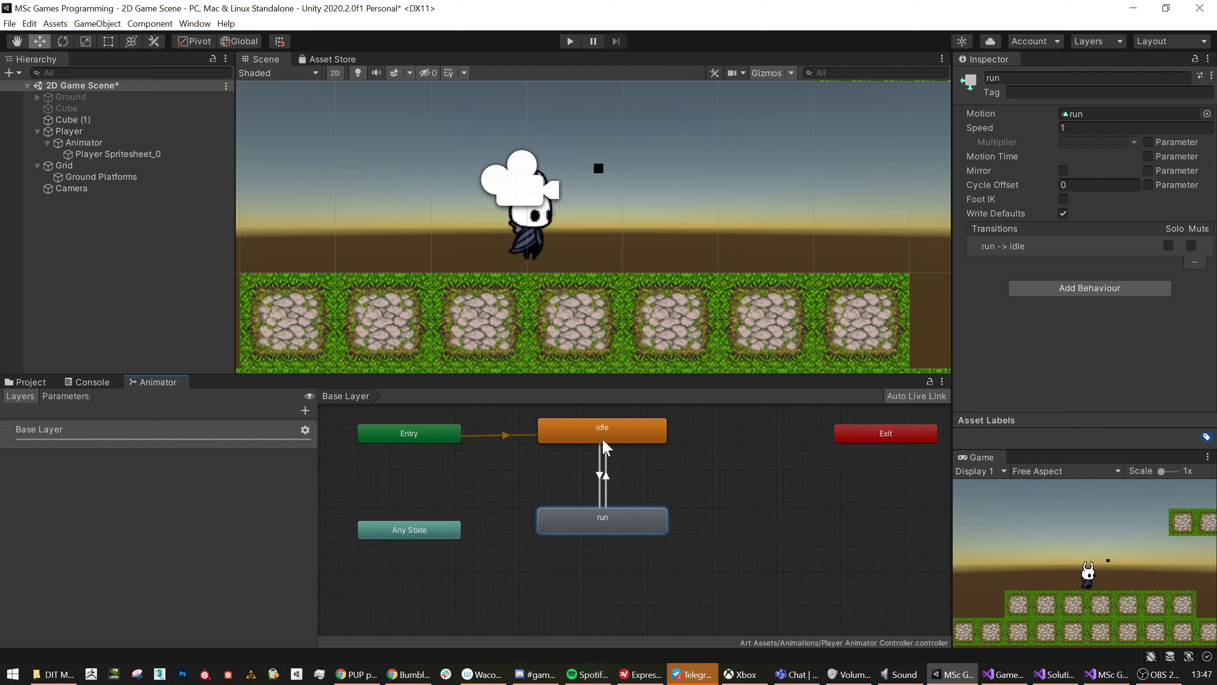
left_click(601, 476)
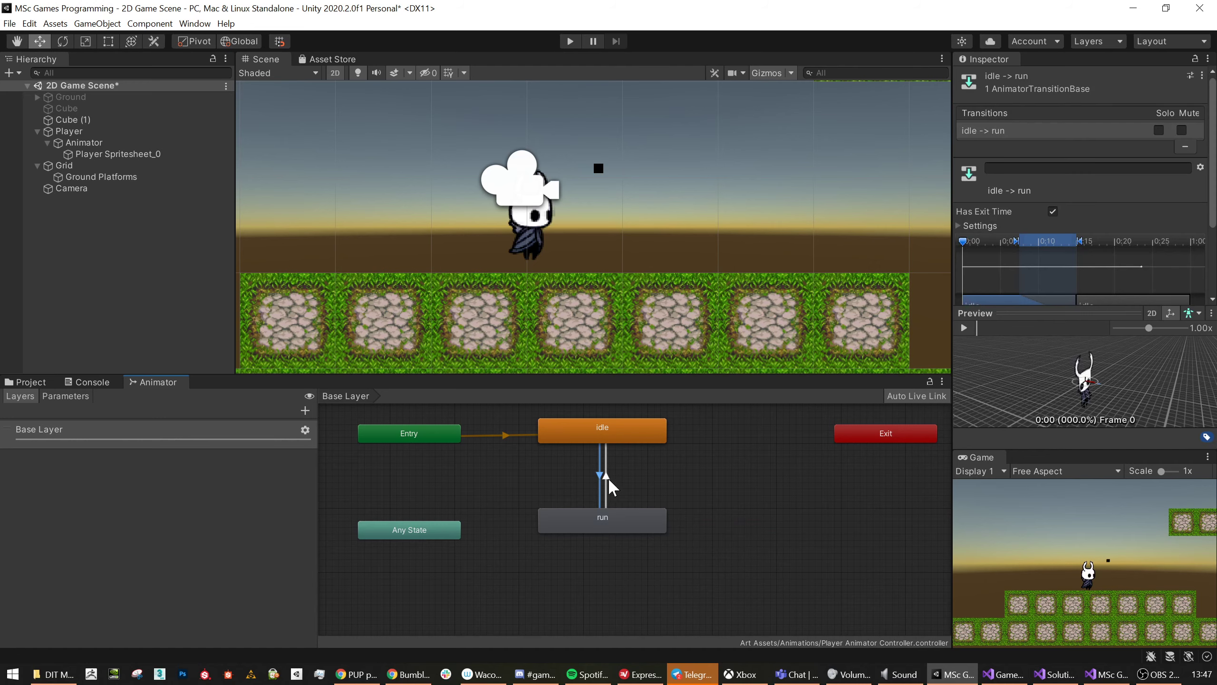
left_click(606, 475)
left_click(618, 434)
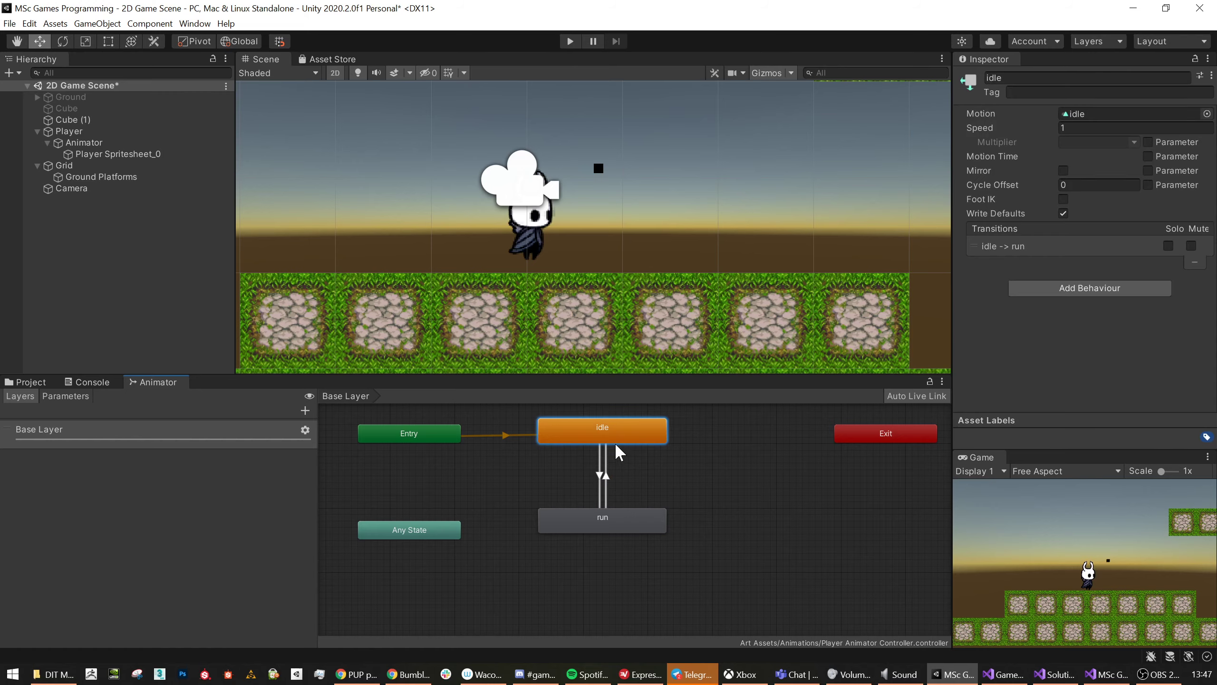
Run the game with the Animator object selected, watch the states alternate in the graph, and stop Play mode.
left_click(569, 41)
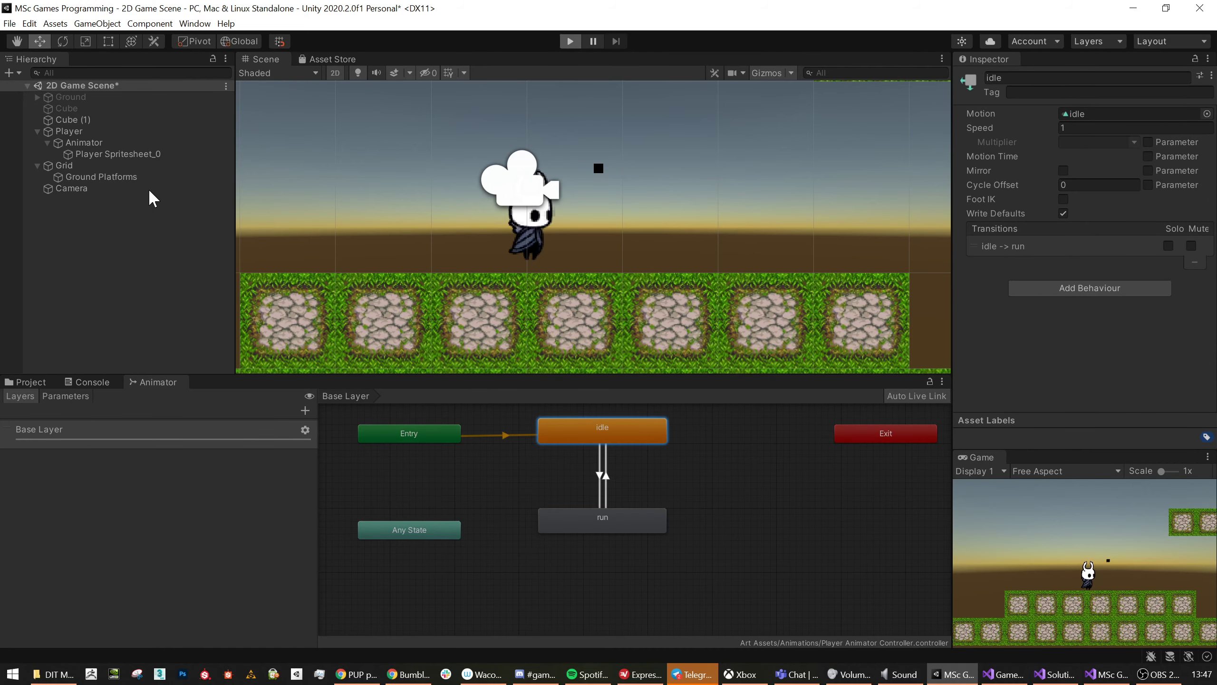
left_click(82, 142)
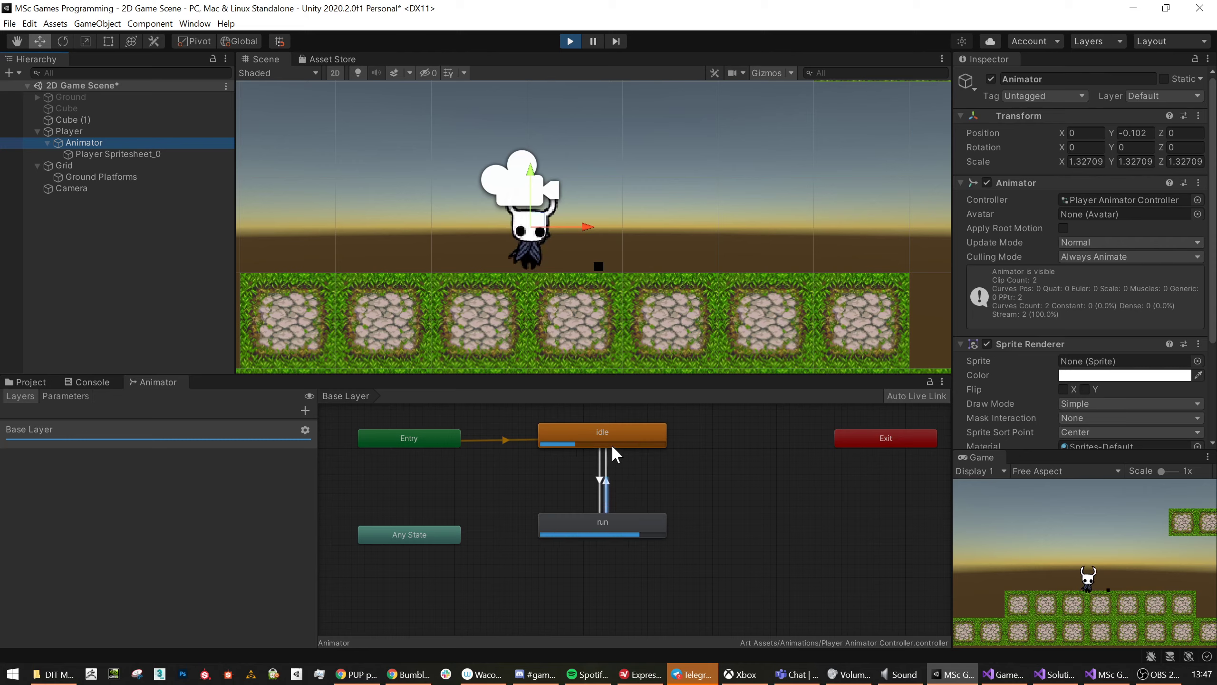
left_click(570, 42)
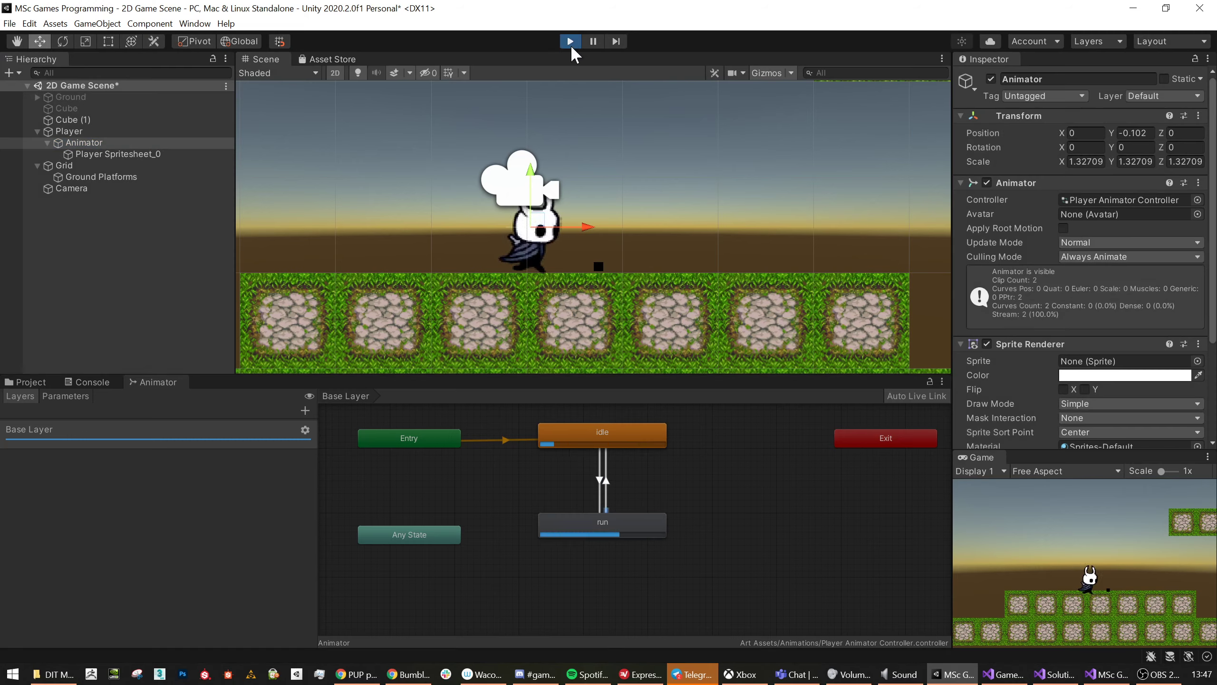
Select the idle-to-run transition and add a float Animator parameter named speed.
left_click(599, 480)
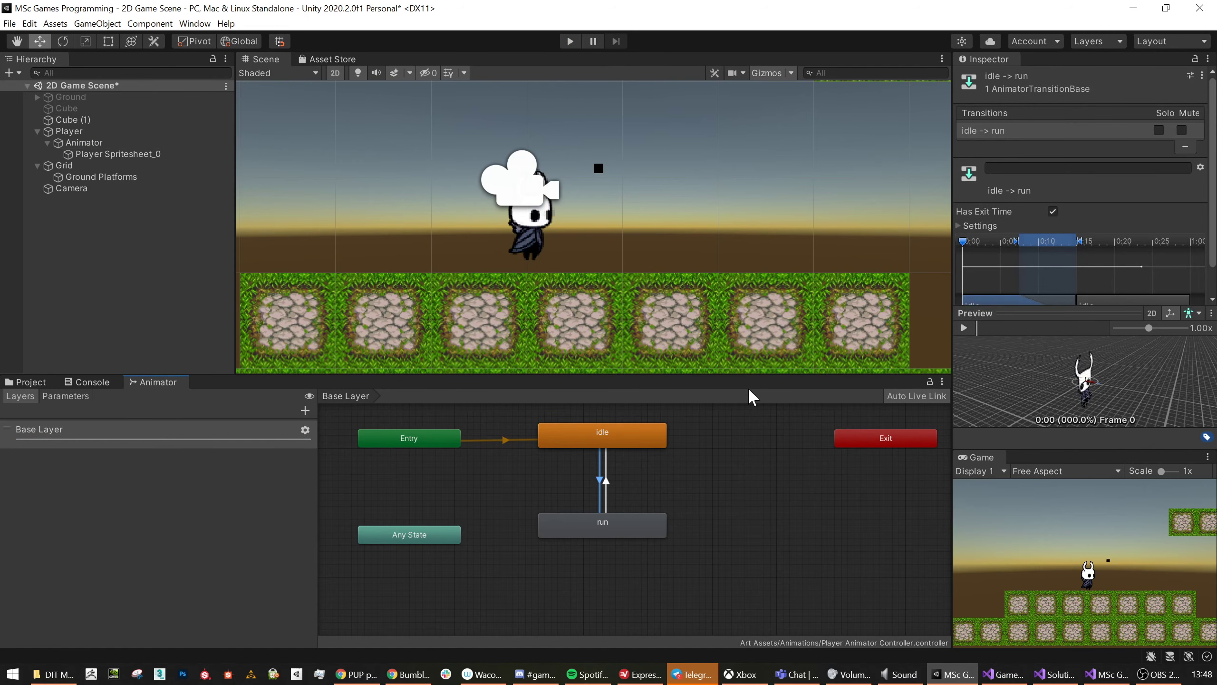
scroll(1082, 187, "down", 3)
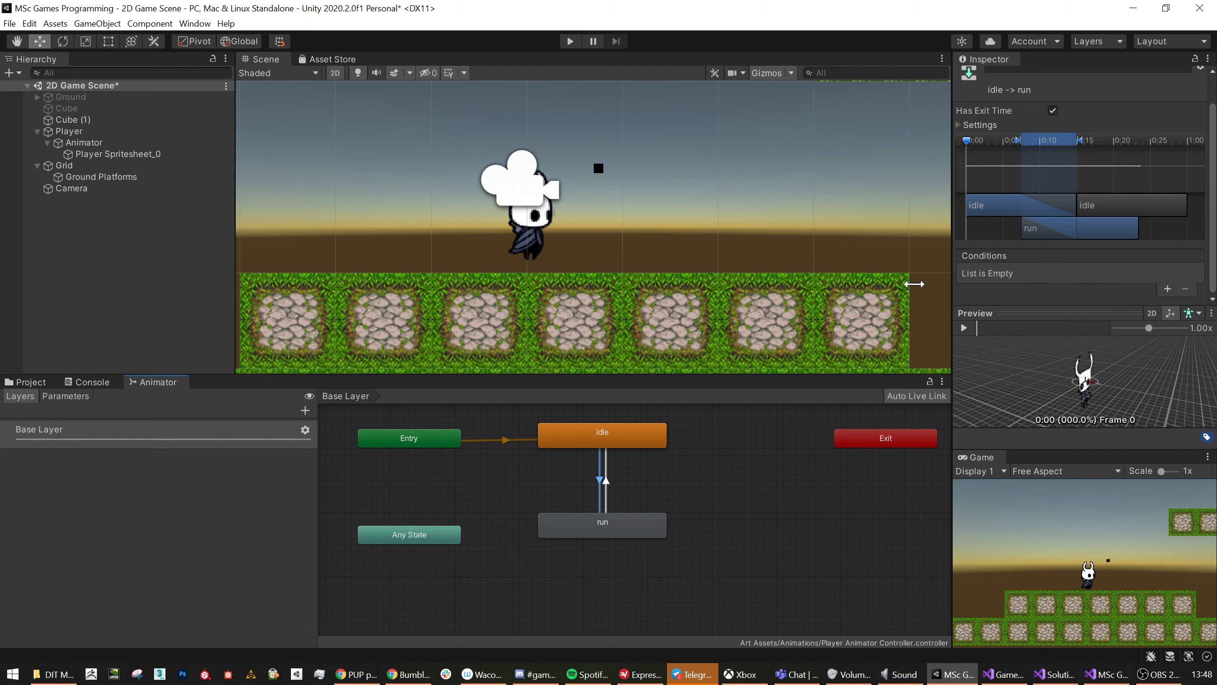
left_click(80, 396)
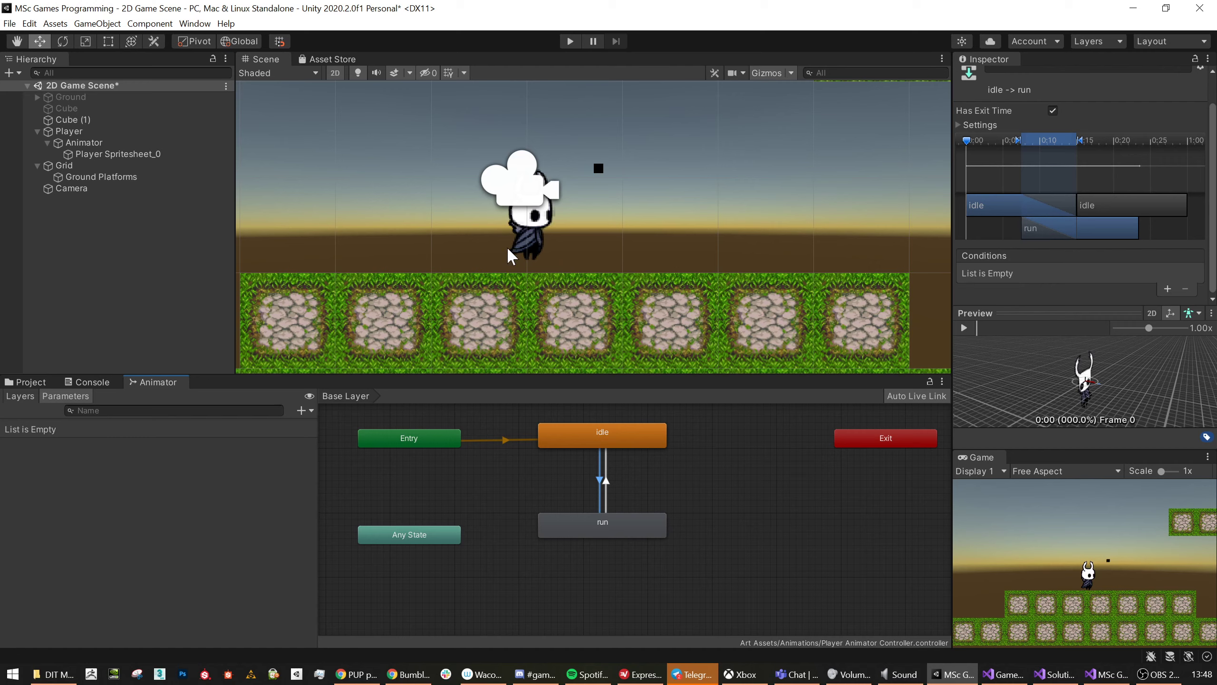
left_click(304, 412)
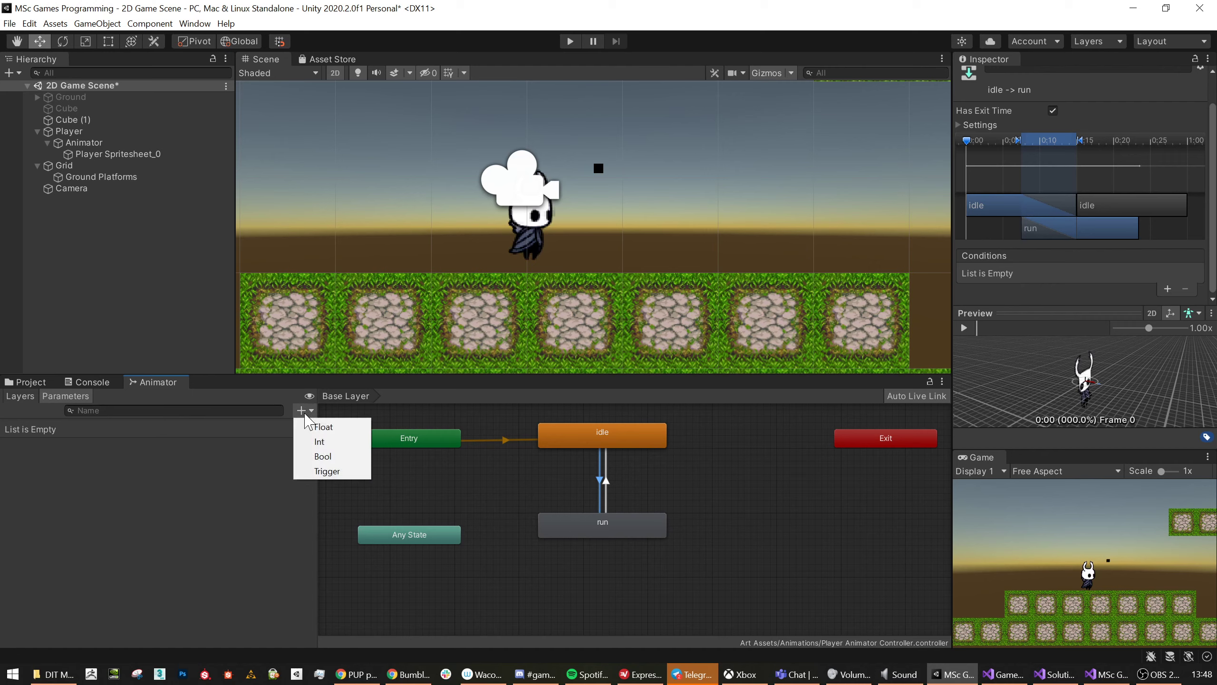
left_click(330, 430)
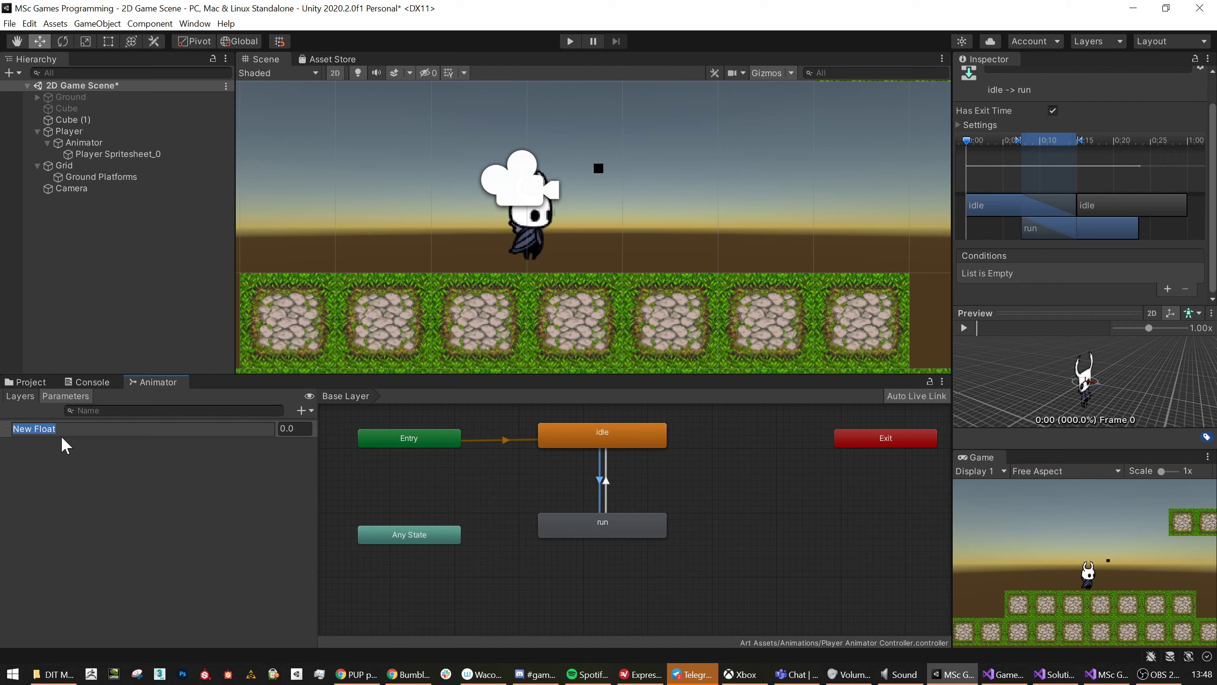
type("speed")
key("Return")
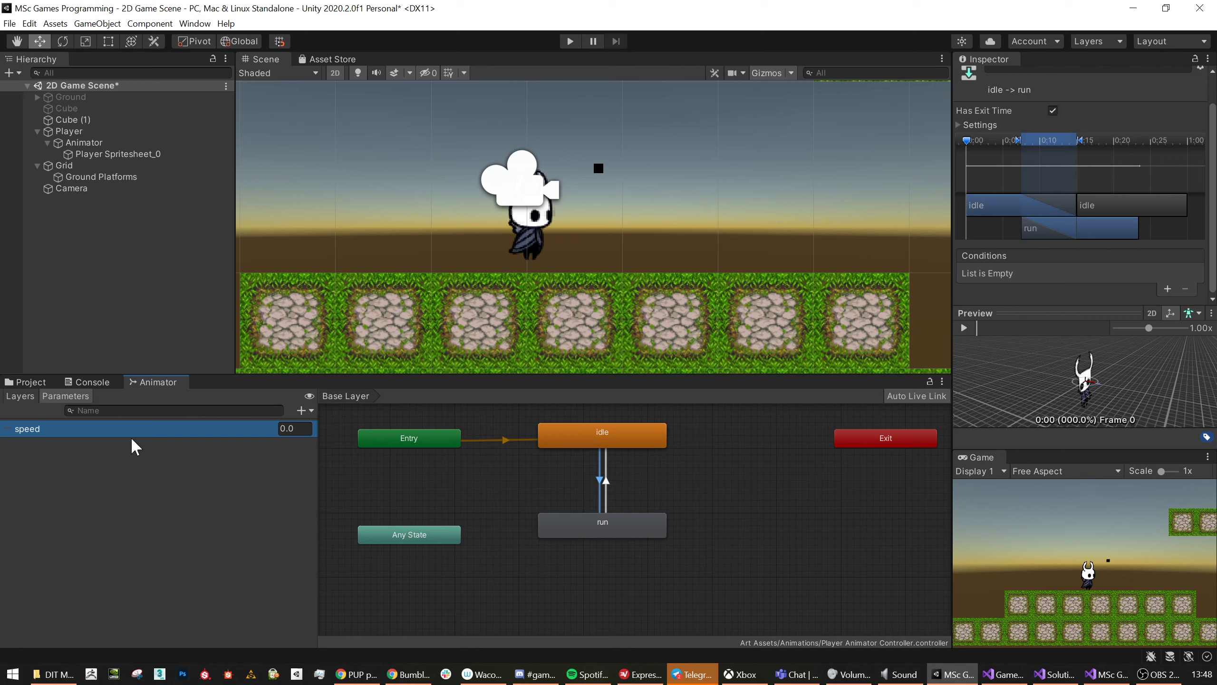
Add a condition to the idle-to-run transition requiring speed Greater than 0.1.
left_click(1168, 288)
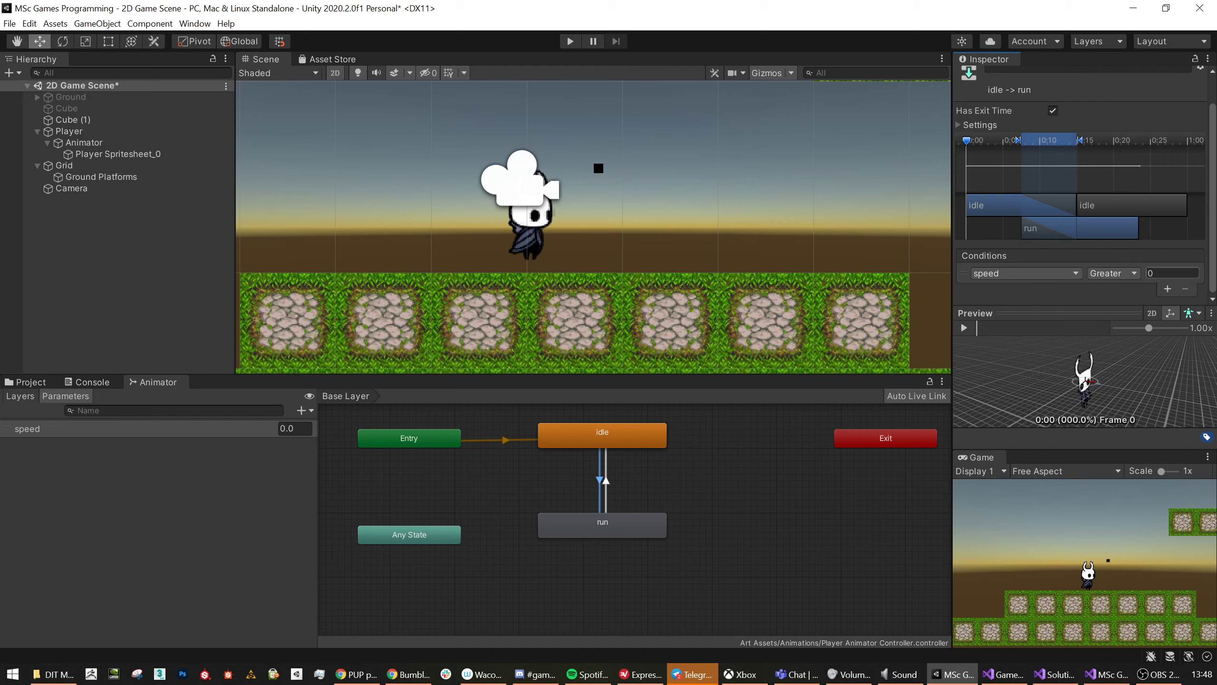
left_click(1172, 273)
type(".1")
Run the game with Player selected, move the character both ways while watching Current Speed in the Player Controller script, and stop Play mode.
left_click(568, 42)
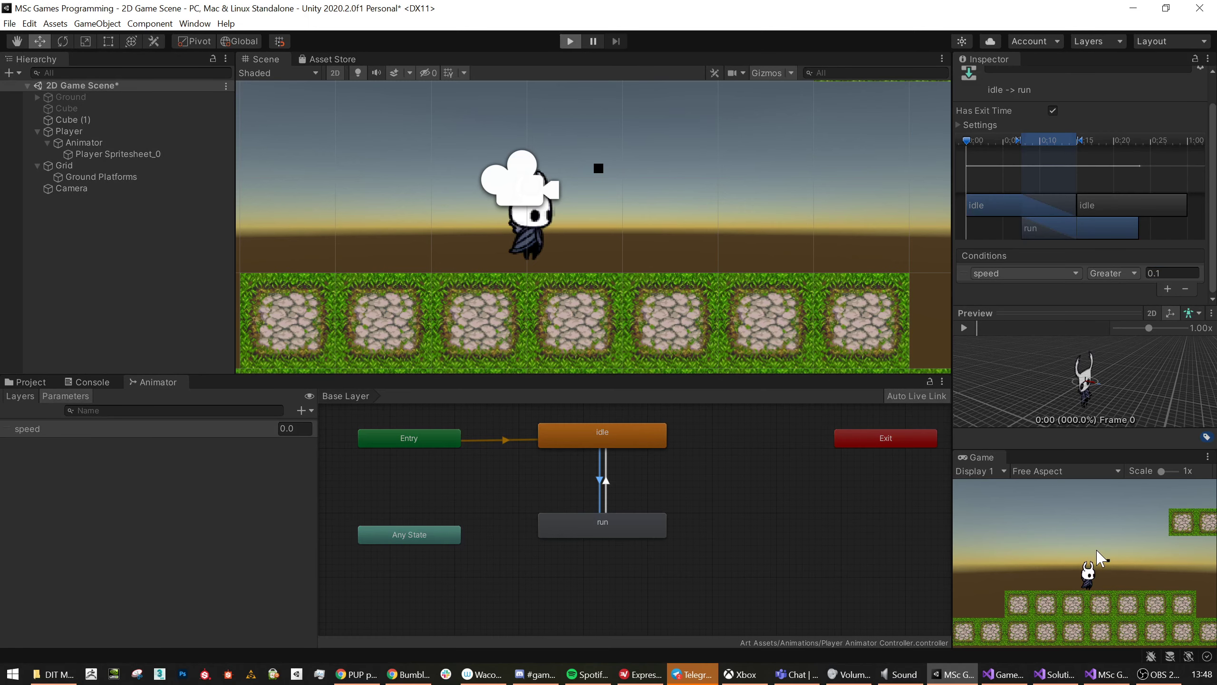
left_click(85, 134)
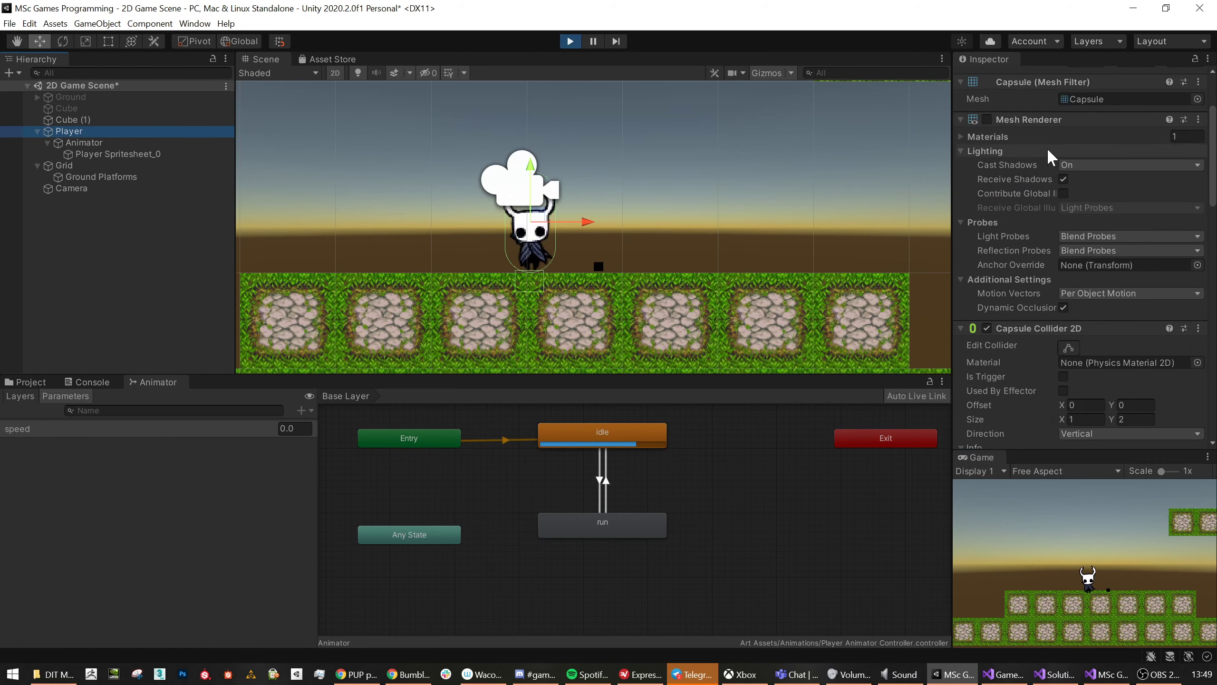
scroll(1047, 159, "down", 8)
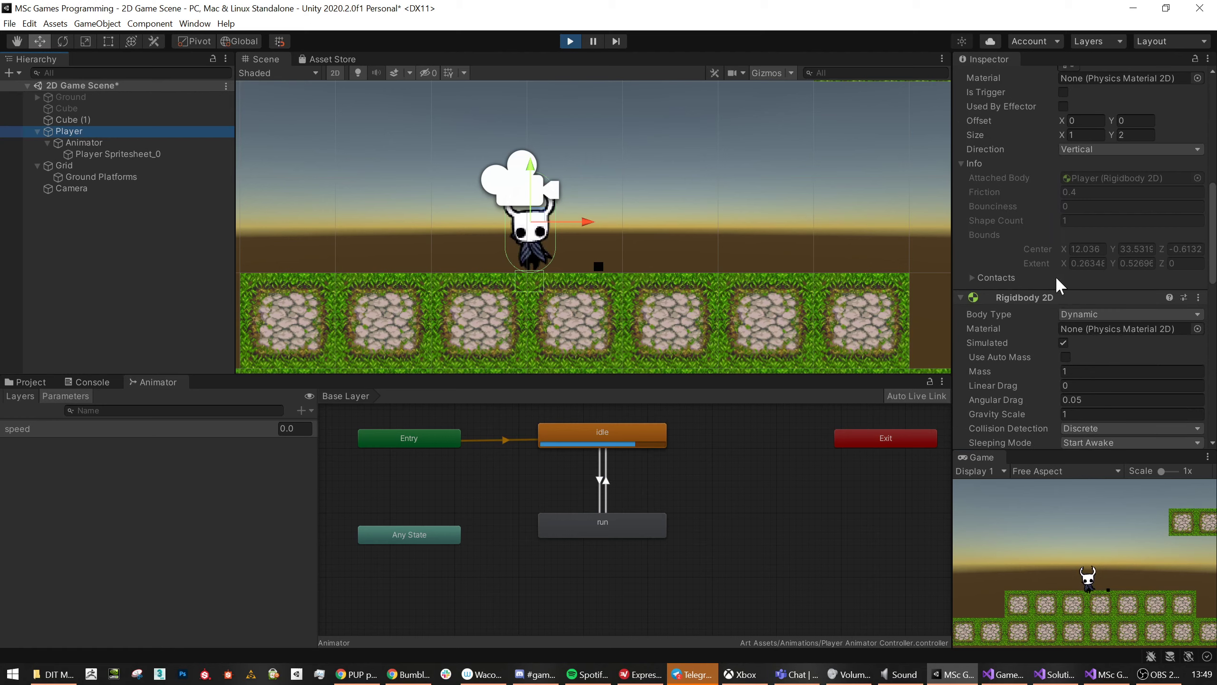
scroll(1059, 285, "down", 3)
scroll(1059, 285, "down", 5)
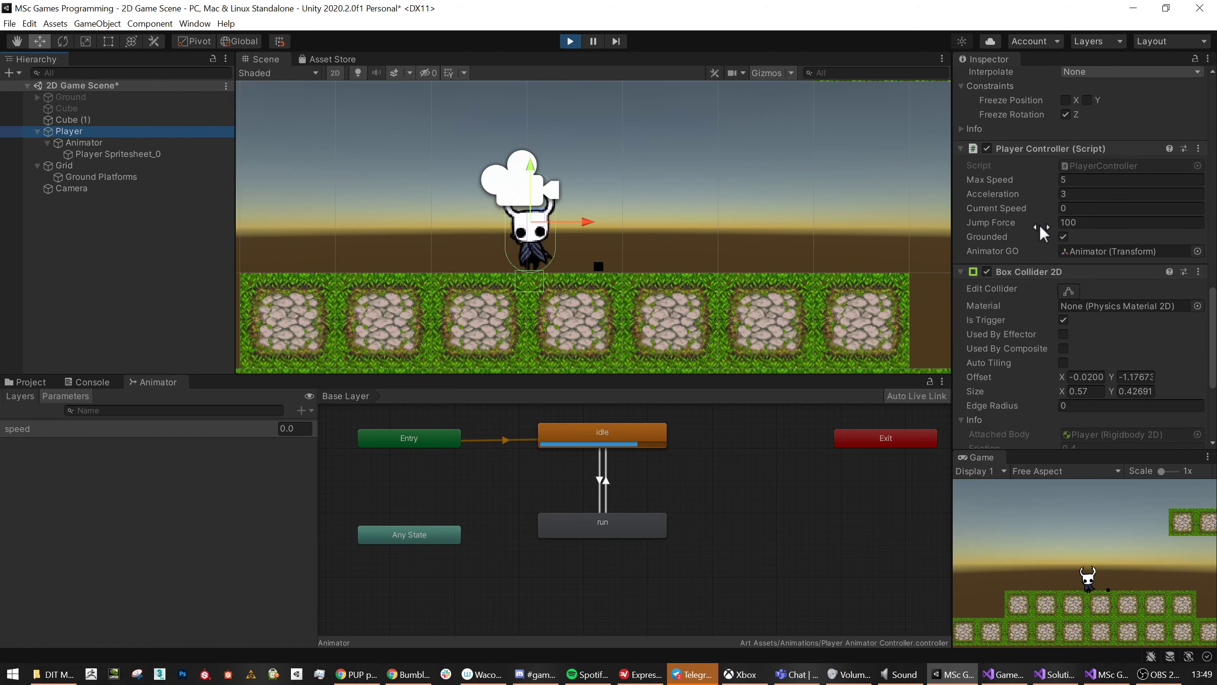
left_click(1124, 580)
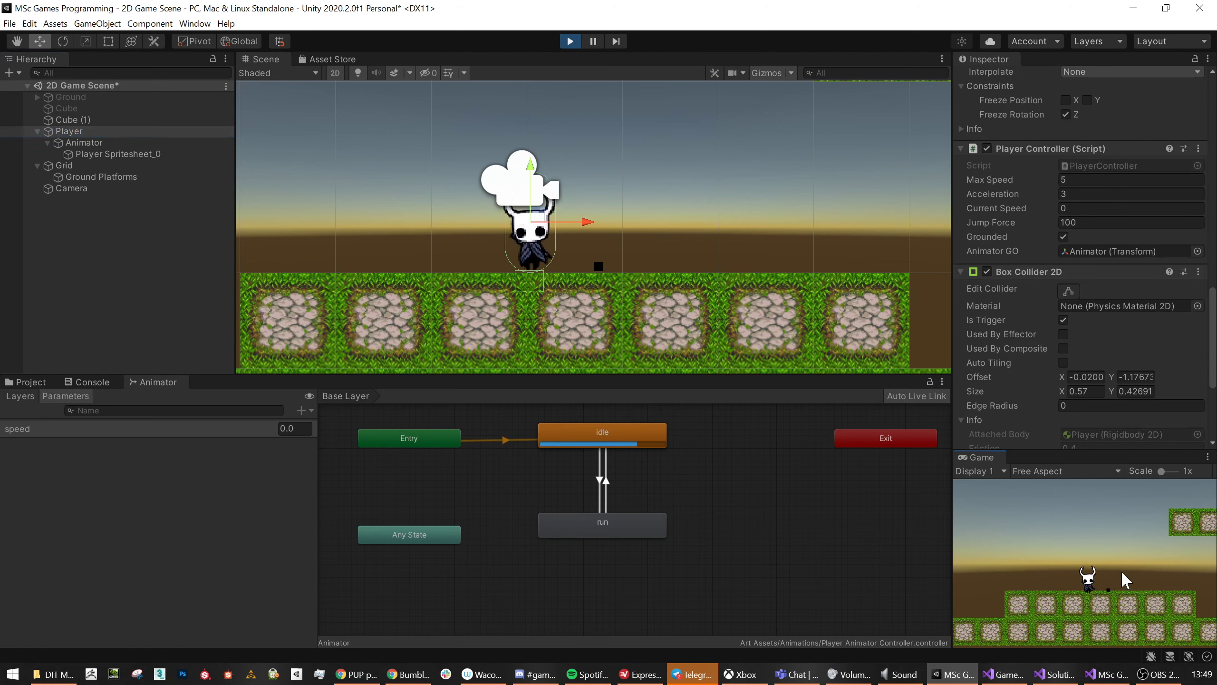
key("Left")
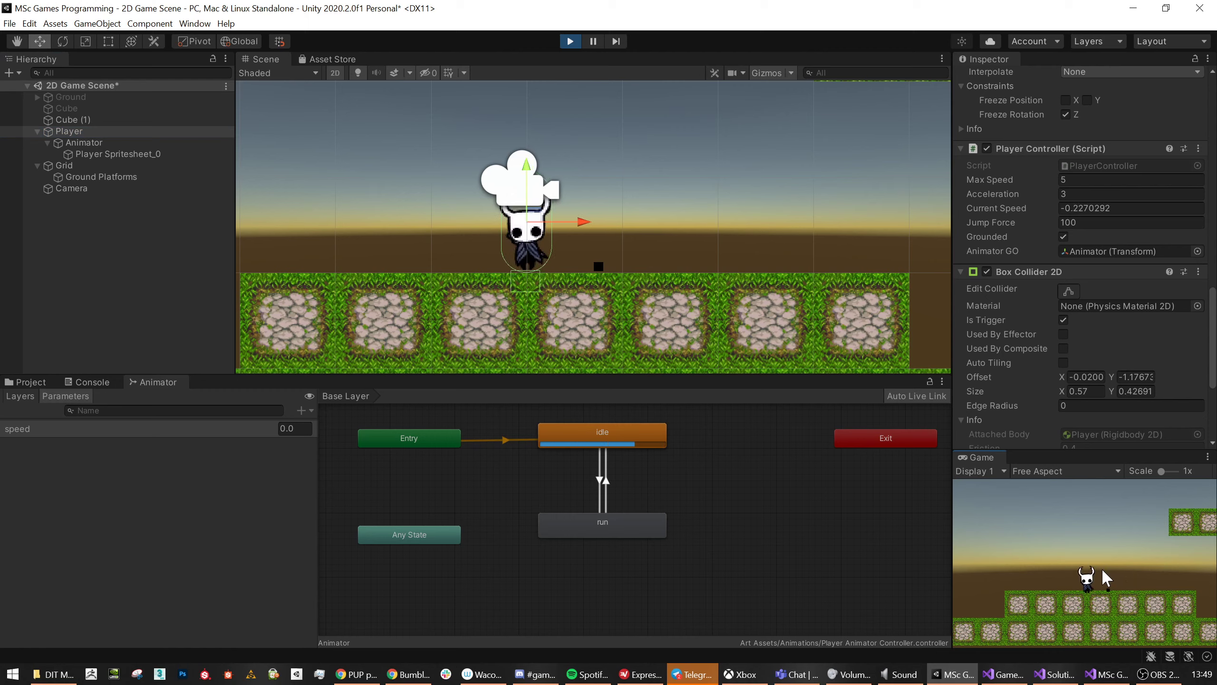
key("Right")
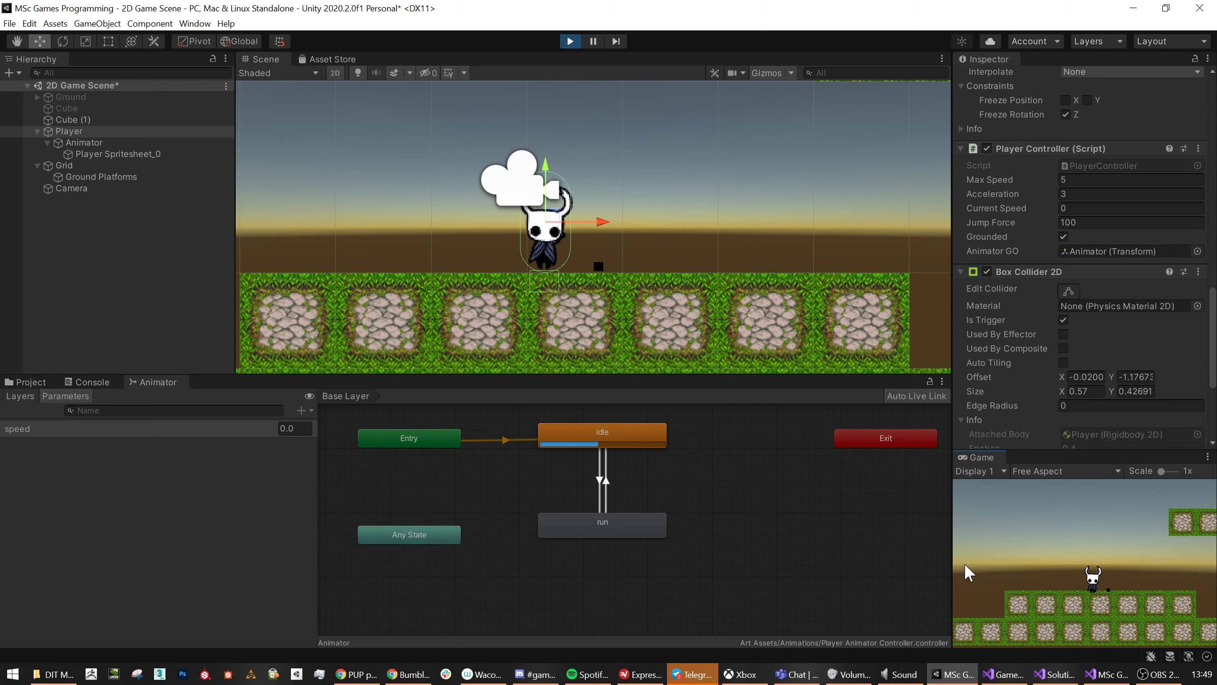
left_click(570, 41)
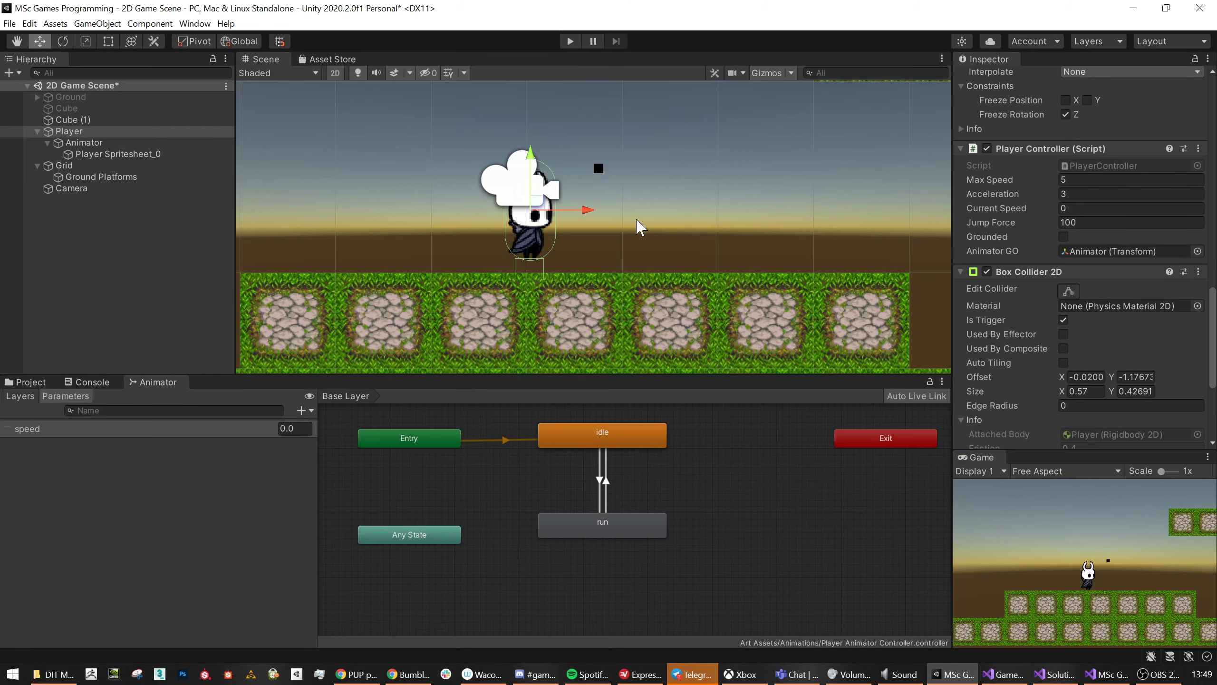
Add a condition to the run-to-idle transition requiring speed Less than 0.1.
left_click(600, 472)
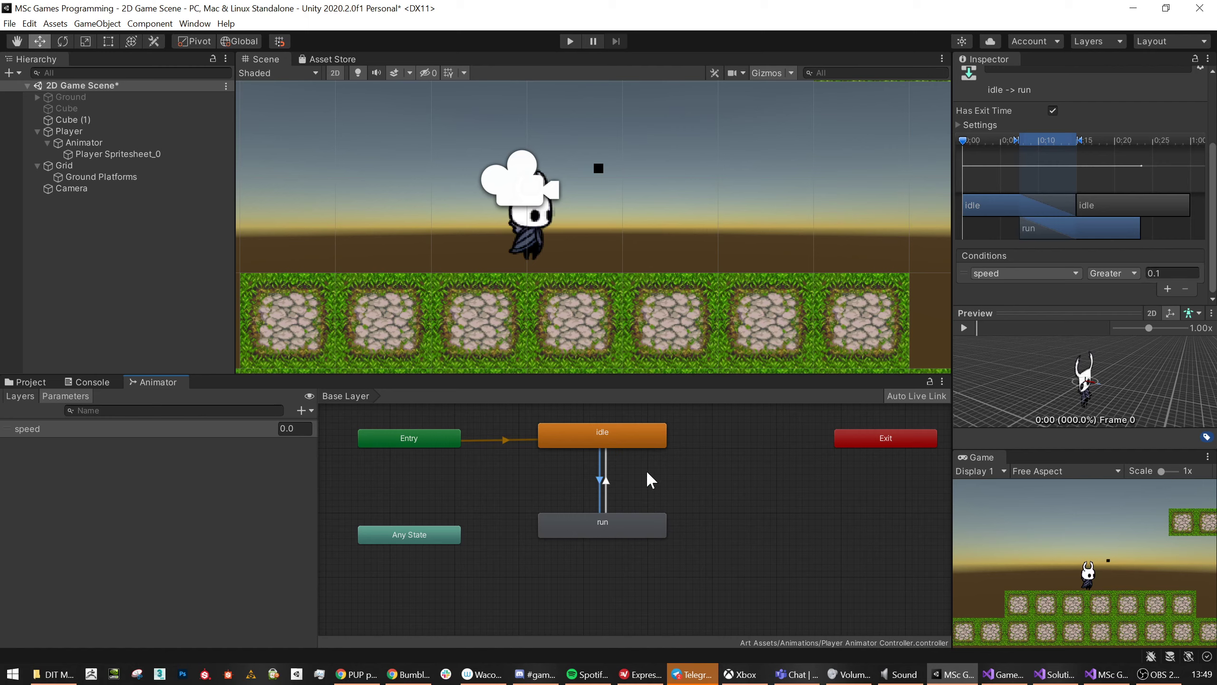
left_click(607, 481)
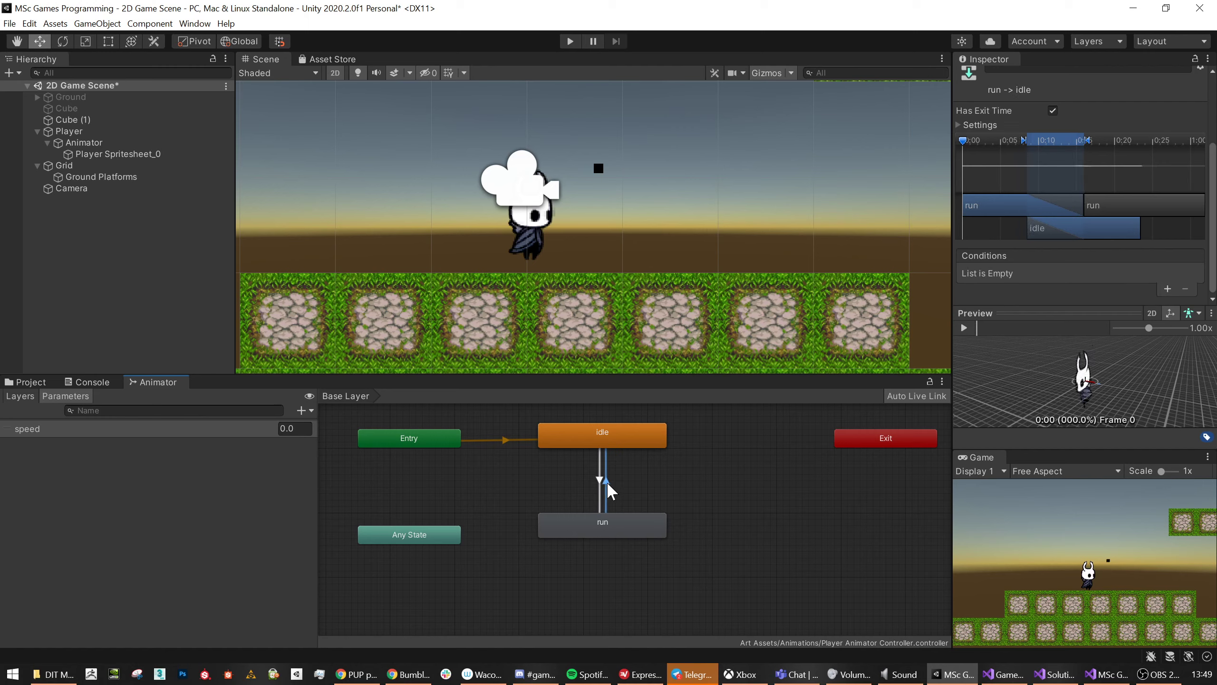
left_click(1167, 288)
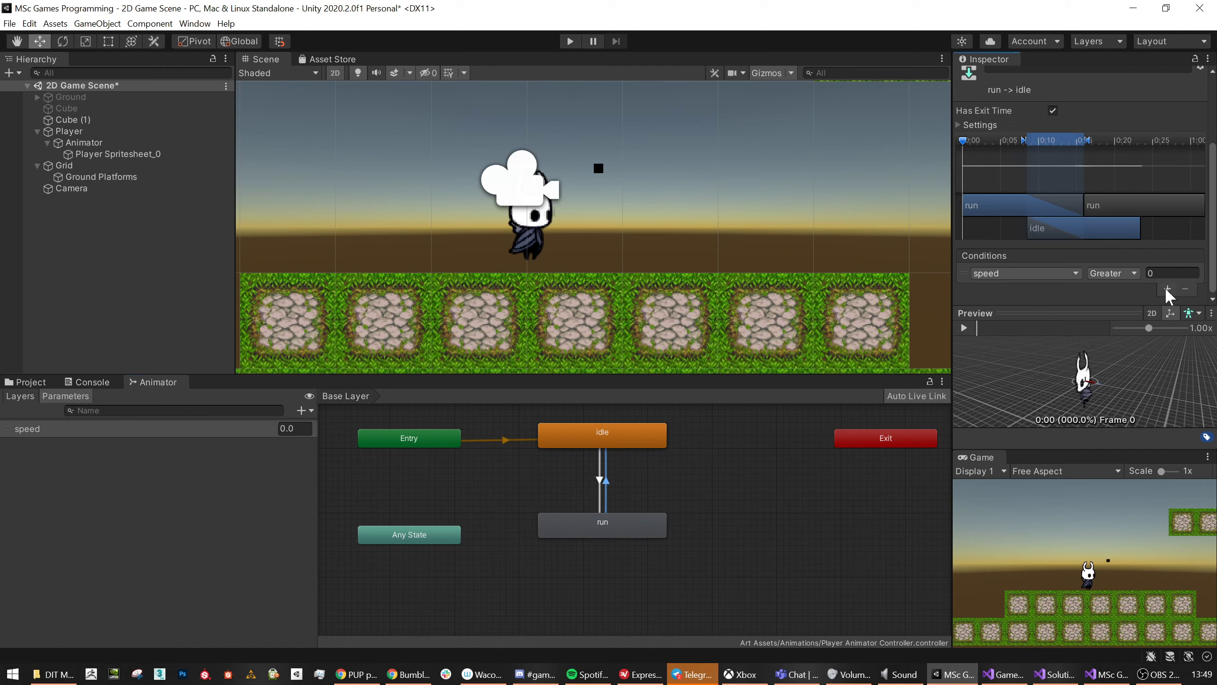
left_click(1110, 273)
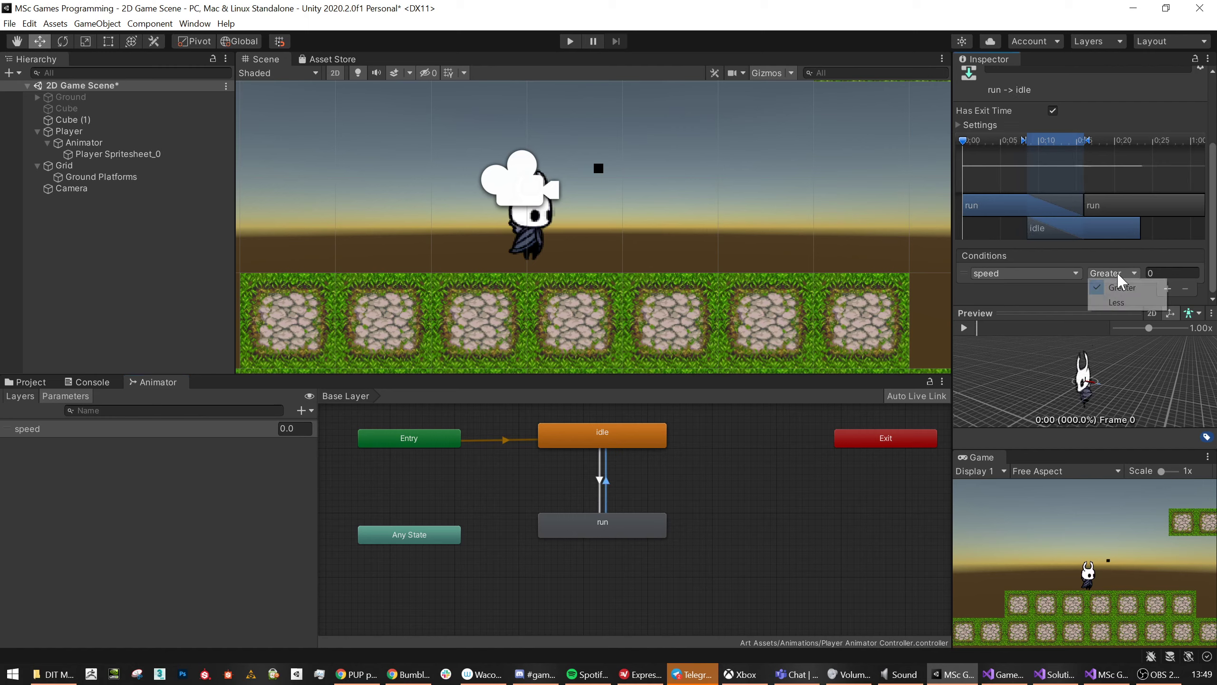
left_click(1127, 299)
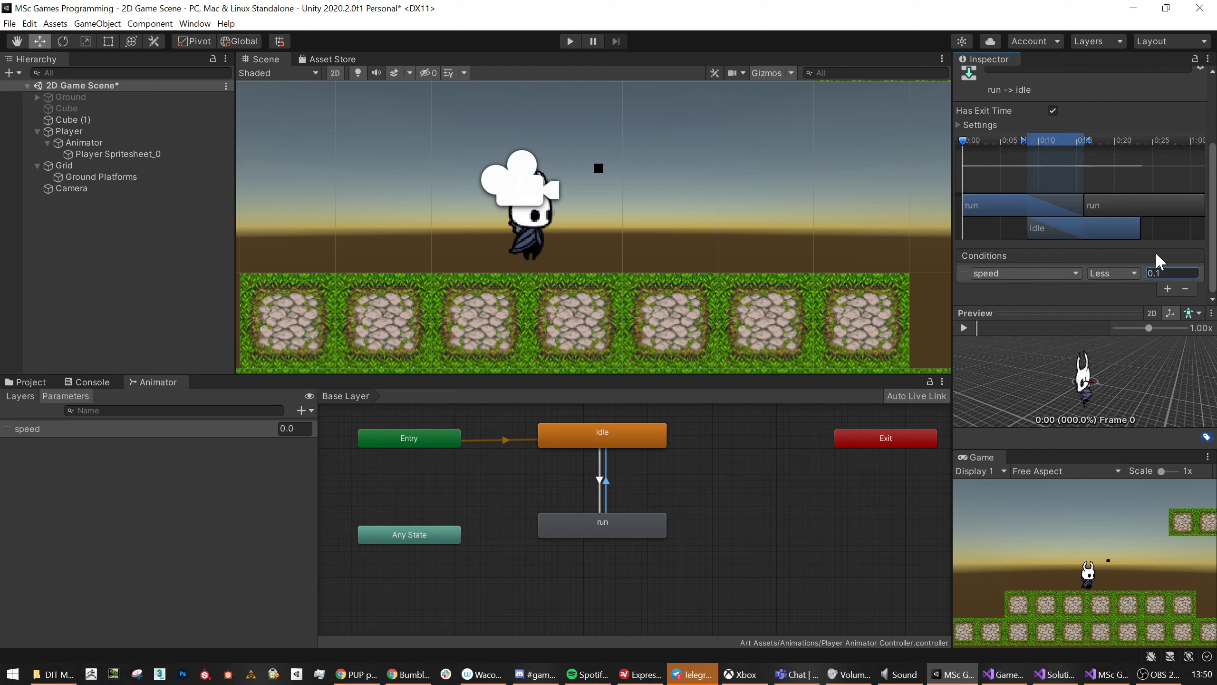
Switch to PlayerController.cs in Visual Studio and insert a new line below the animatorGOInitial declaration.
left_click(1105, 673)
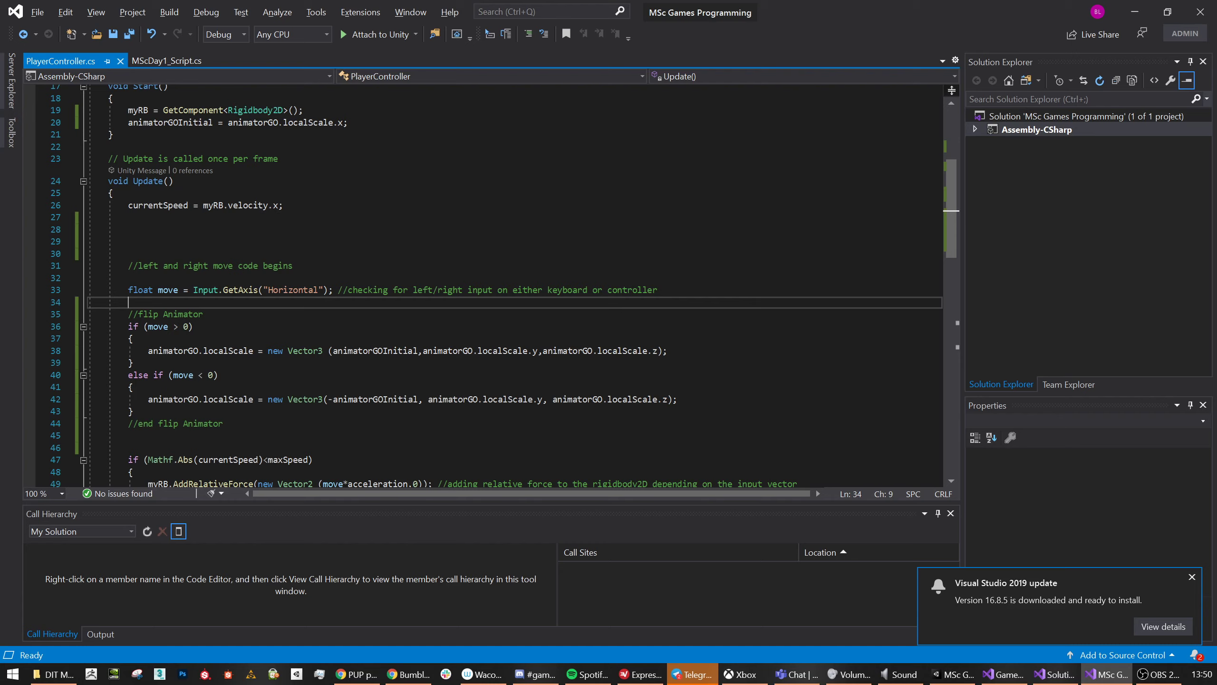
scroll(479, 283, "down", 1)
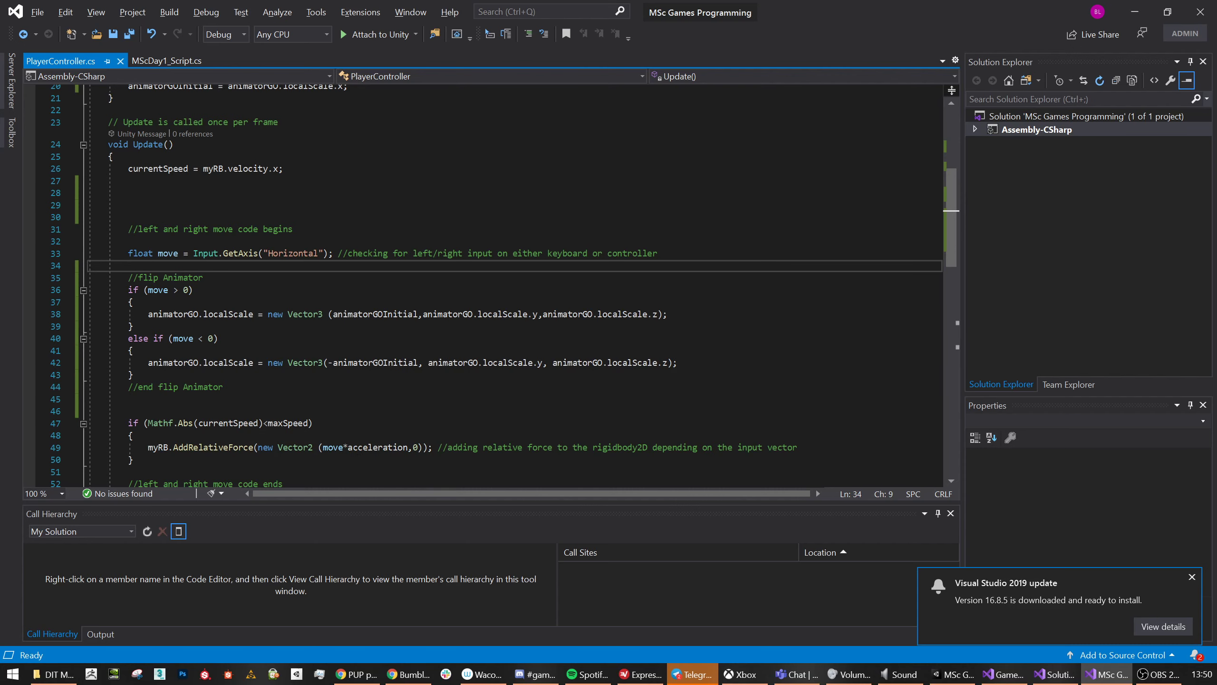
scroll(479, 283, "up", 7)
left_click(229, 258)
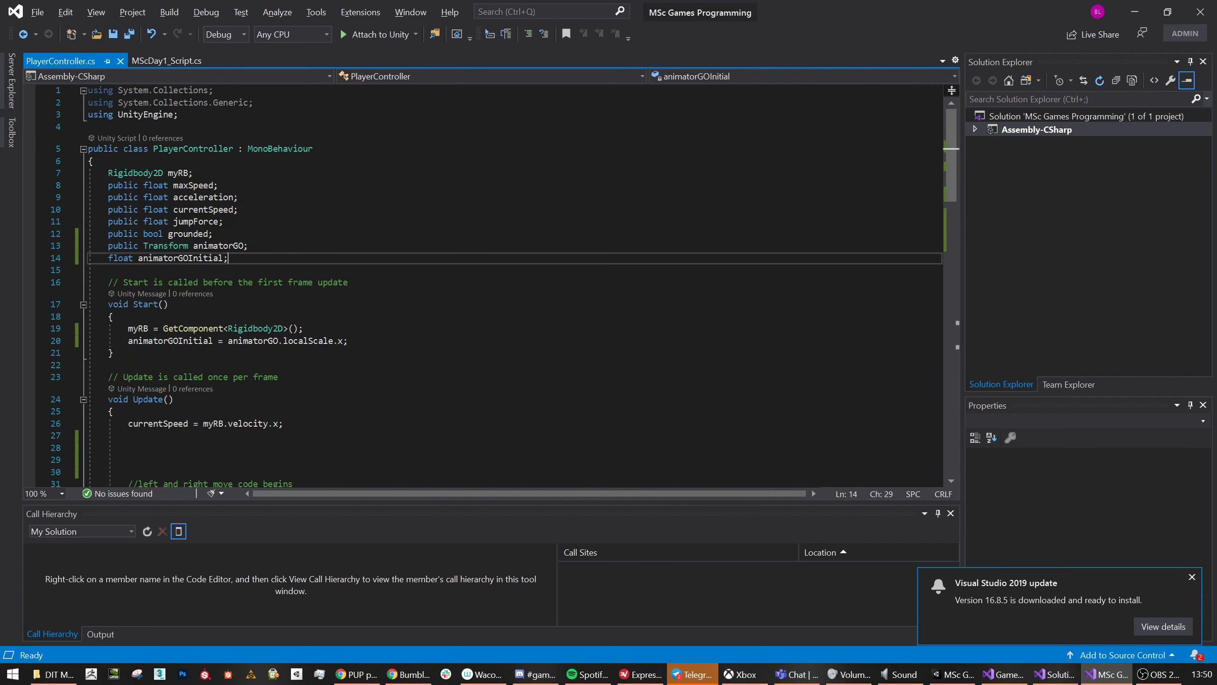
key("Return")
type("public A")
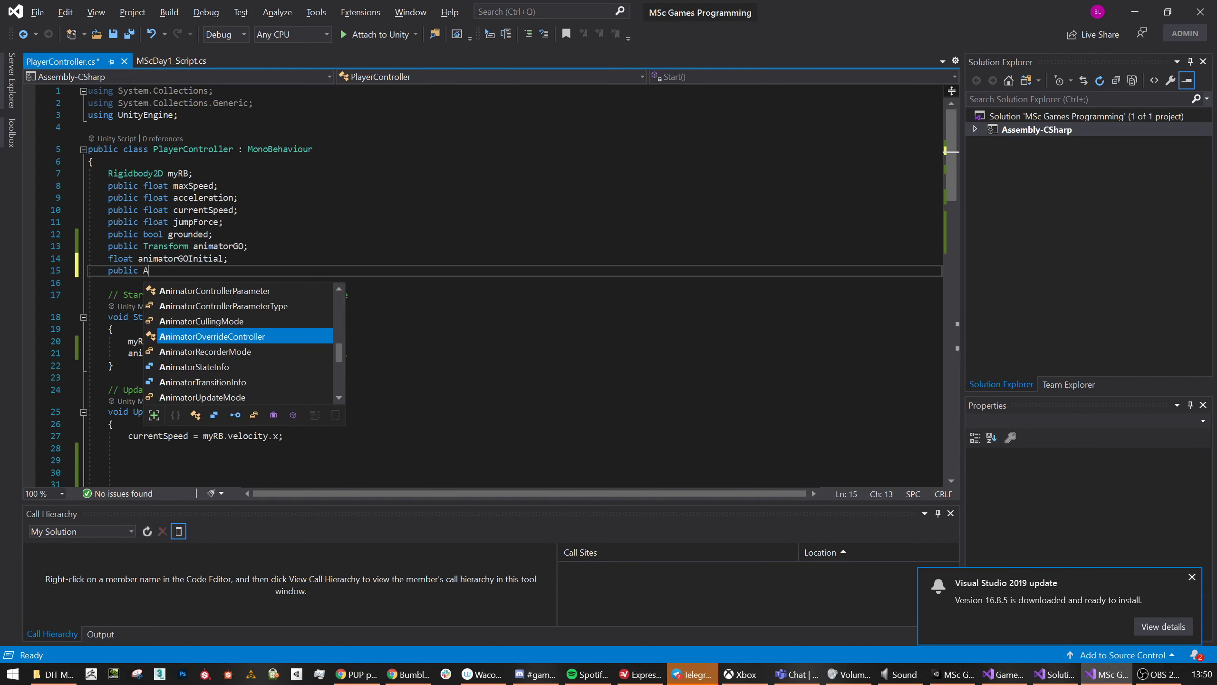
key("BackSpace")
key("BackSpace")
key("BackSpace")
key("BackSpace")
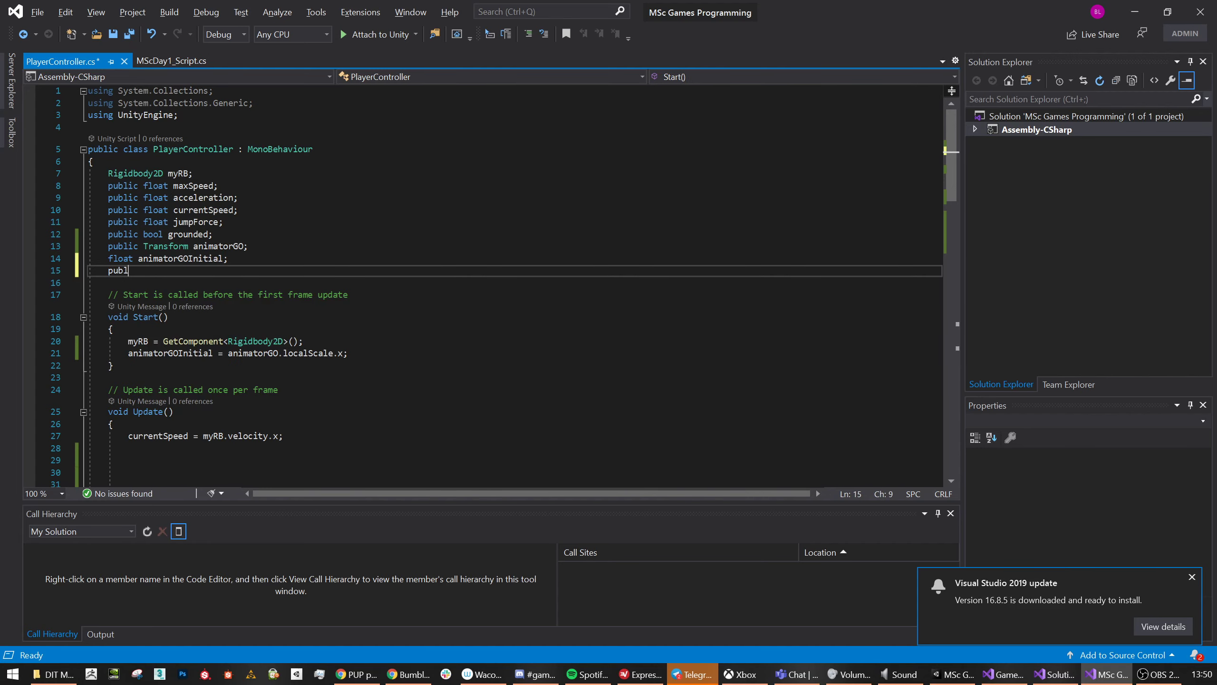
key("BackSpace")
Declare the variable "Animator anim;" on the new line below animatorGOInitial and save the script.
type("animator")
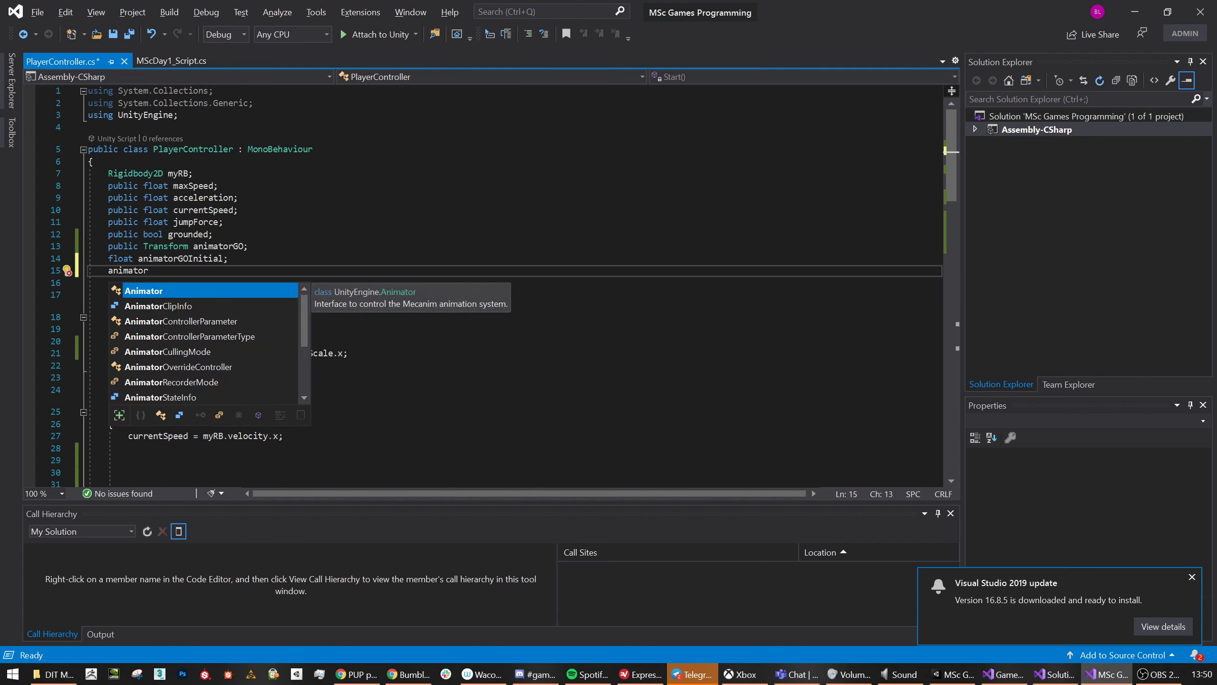
key("Return")
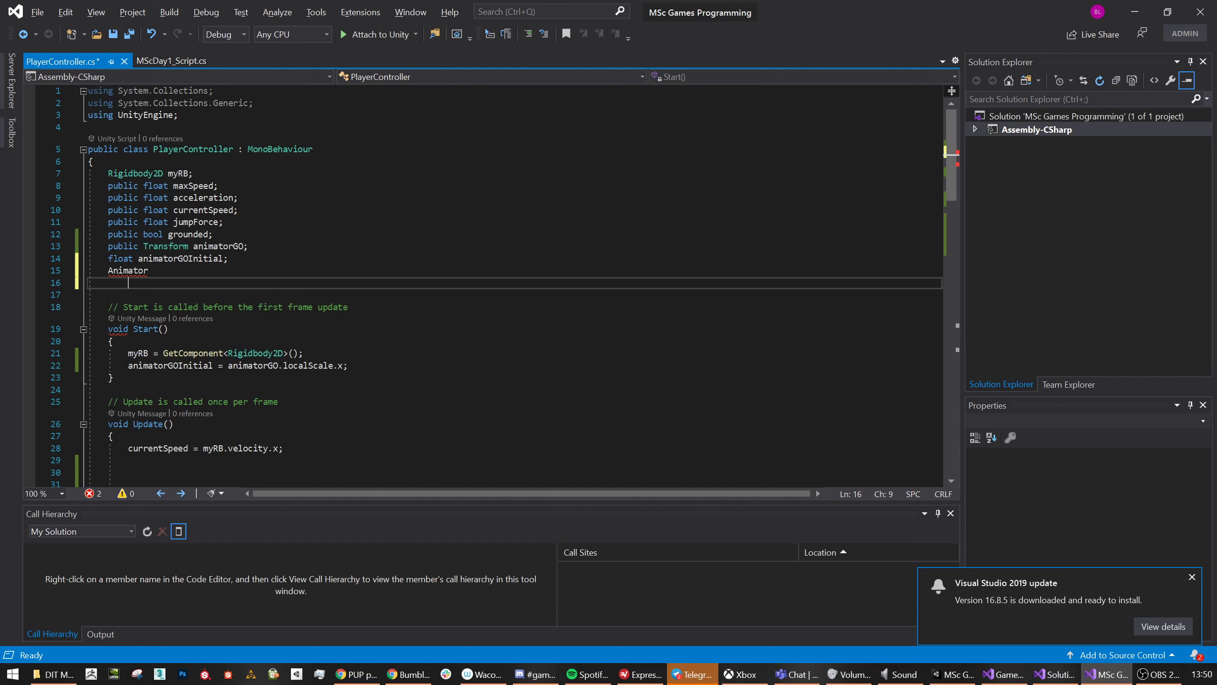
key("BackSpace")
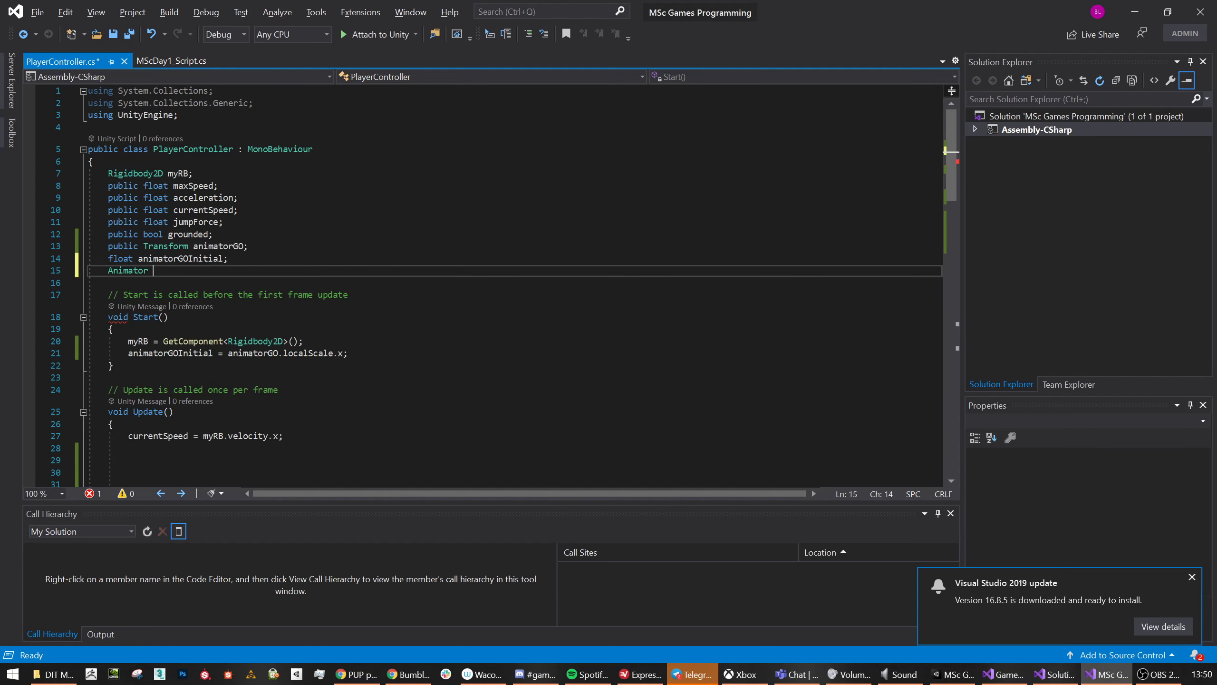
type("anim;")
key("ctrl+s")
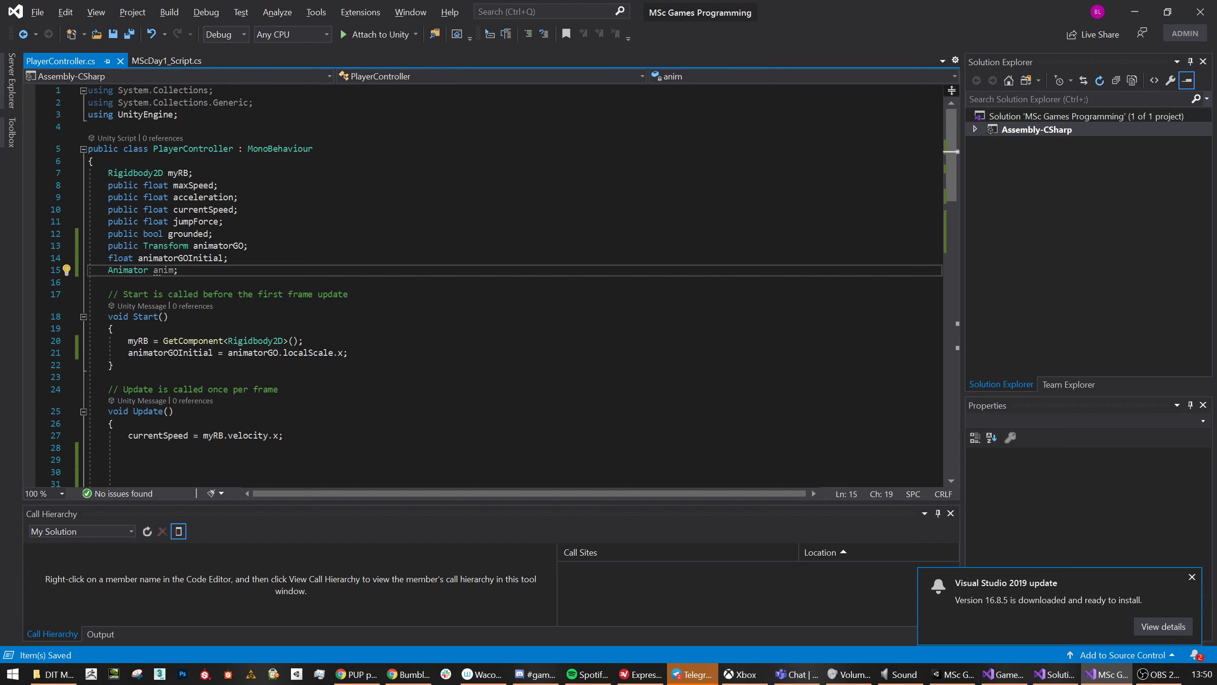
Add the line "anim = GetComponentInChildren<Animator>();" at the end of Start() and save the script.
left_click(348, 353)
key("Return")
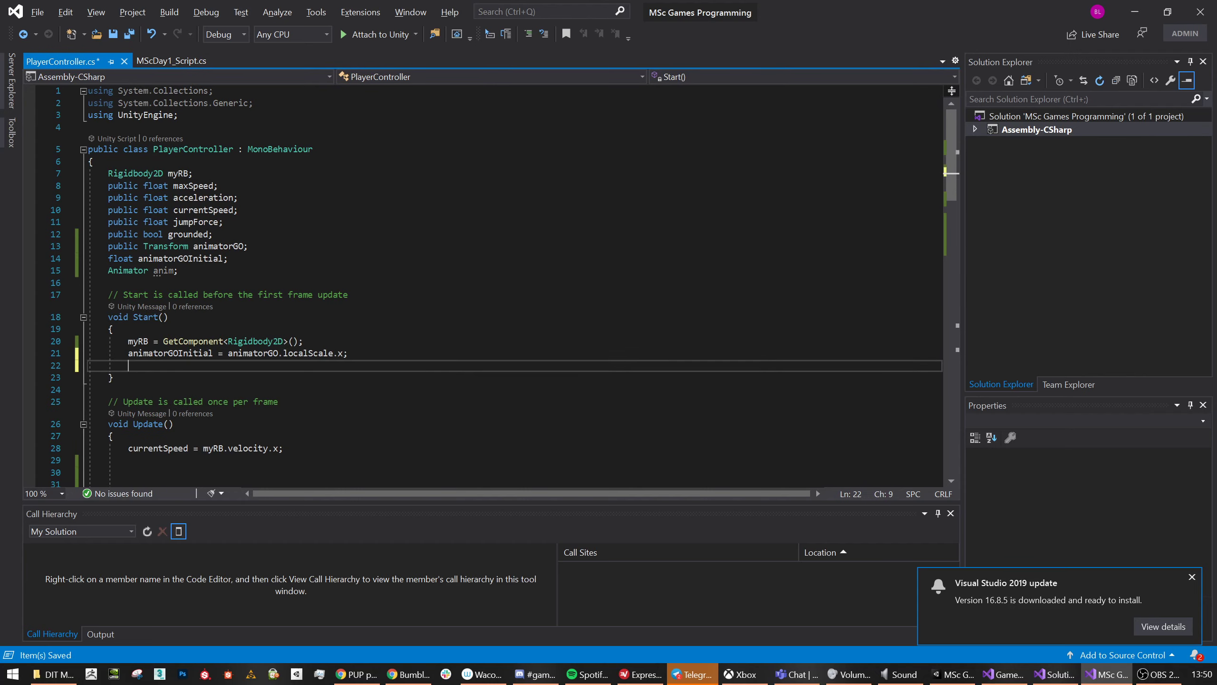
type("anim =")
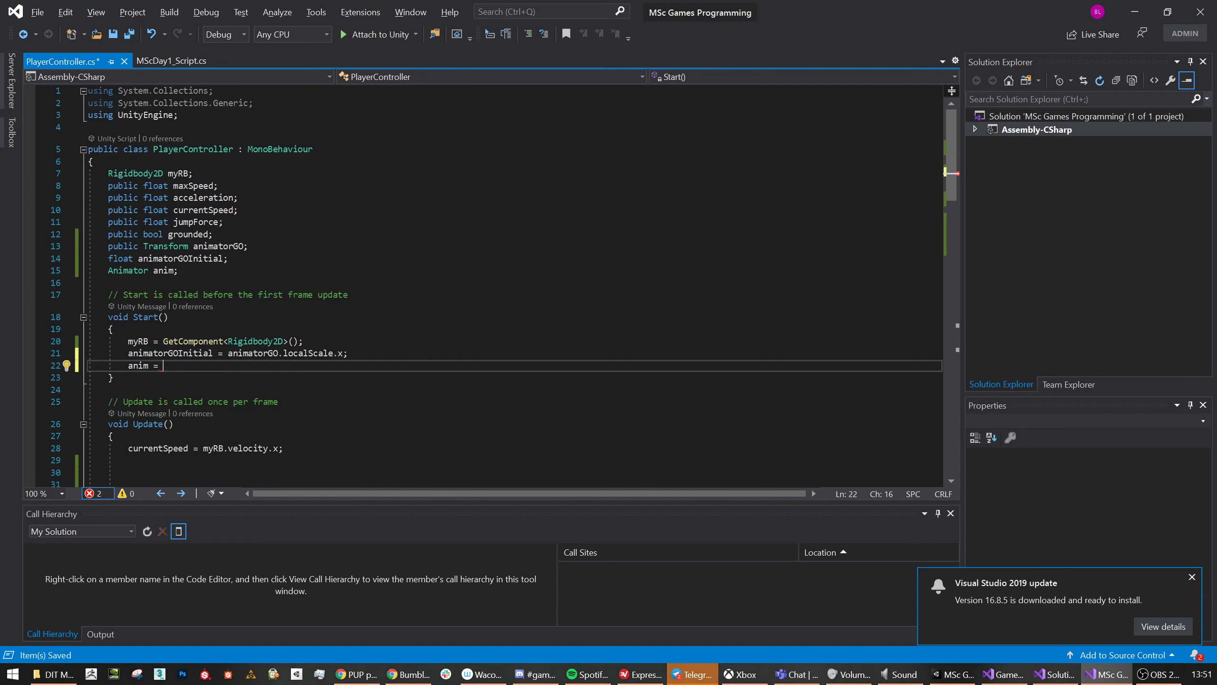
type("Get")
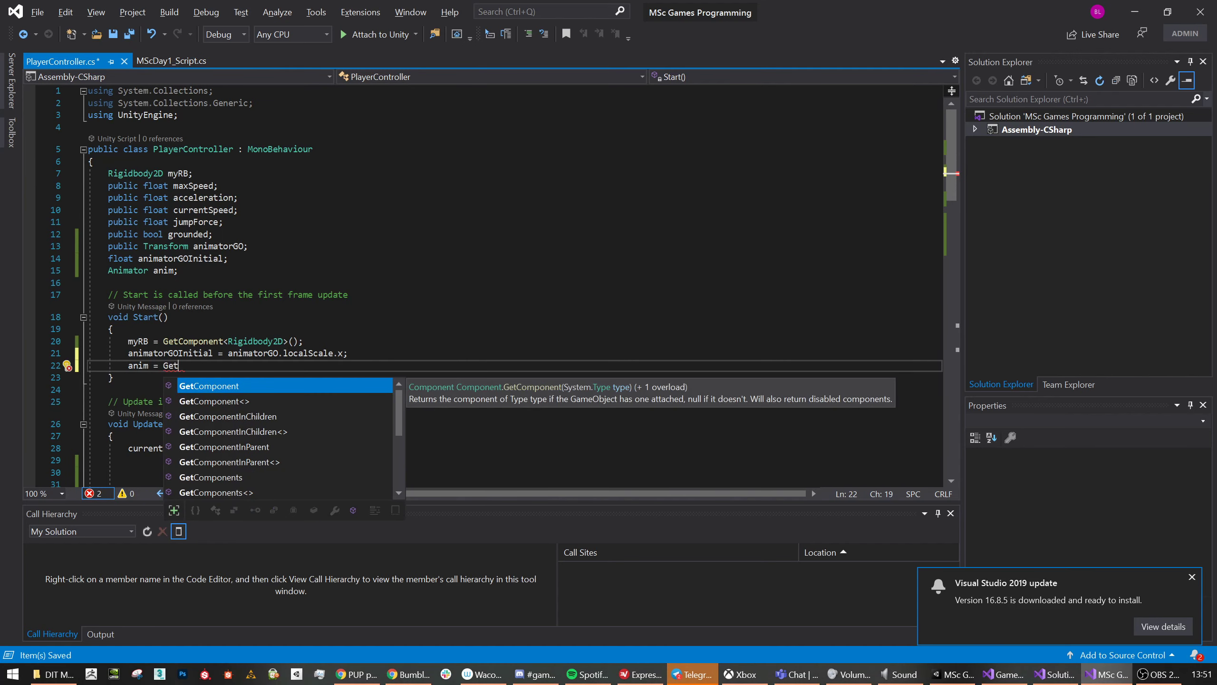
key("Down")
key("Down")
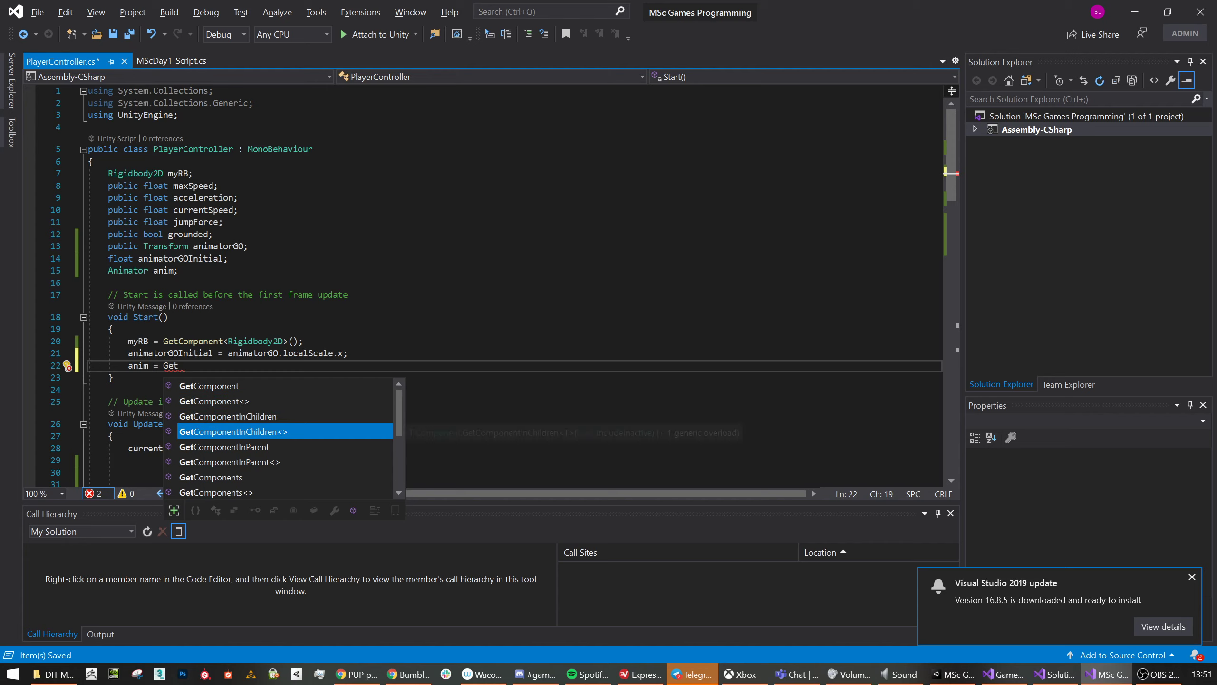
key("Tab")
key("Tab")
key("BackSpace")
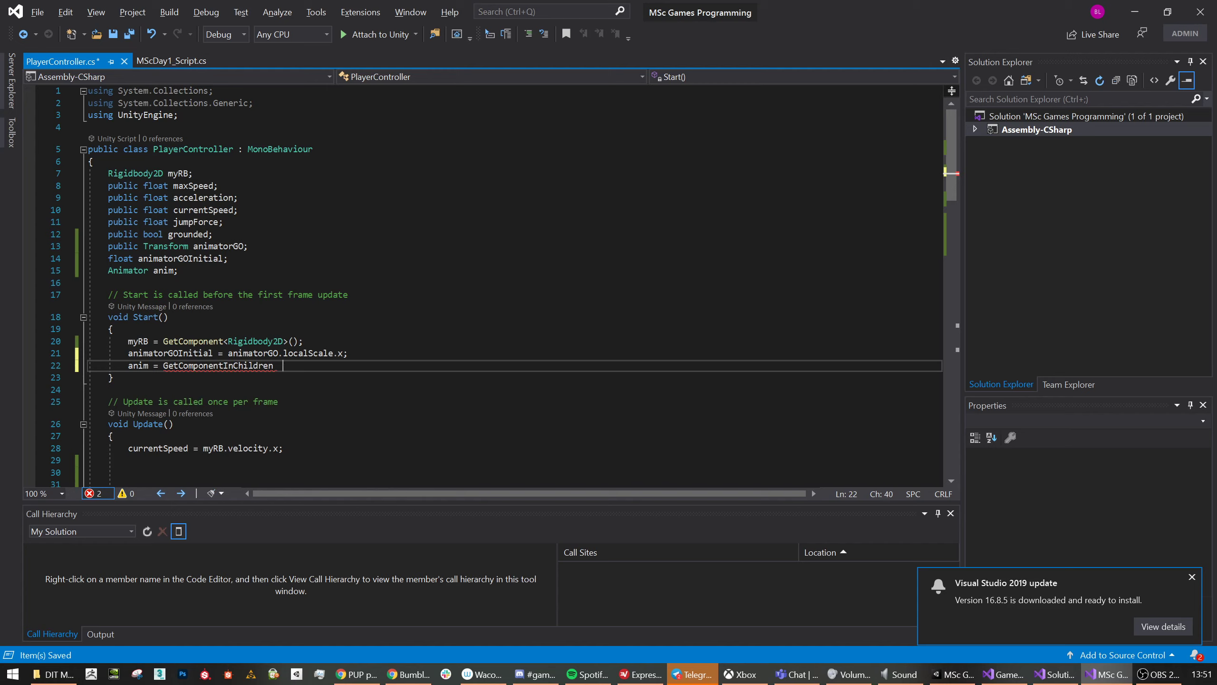
type("<Animato")
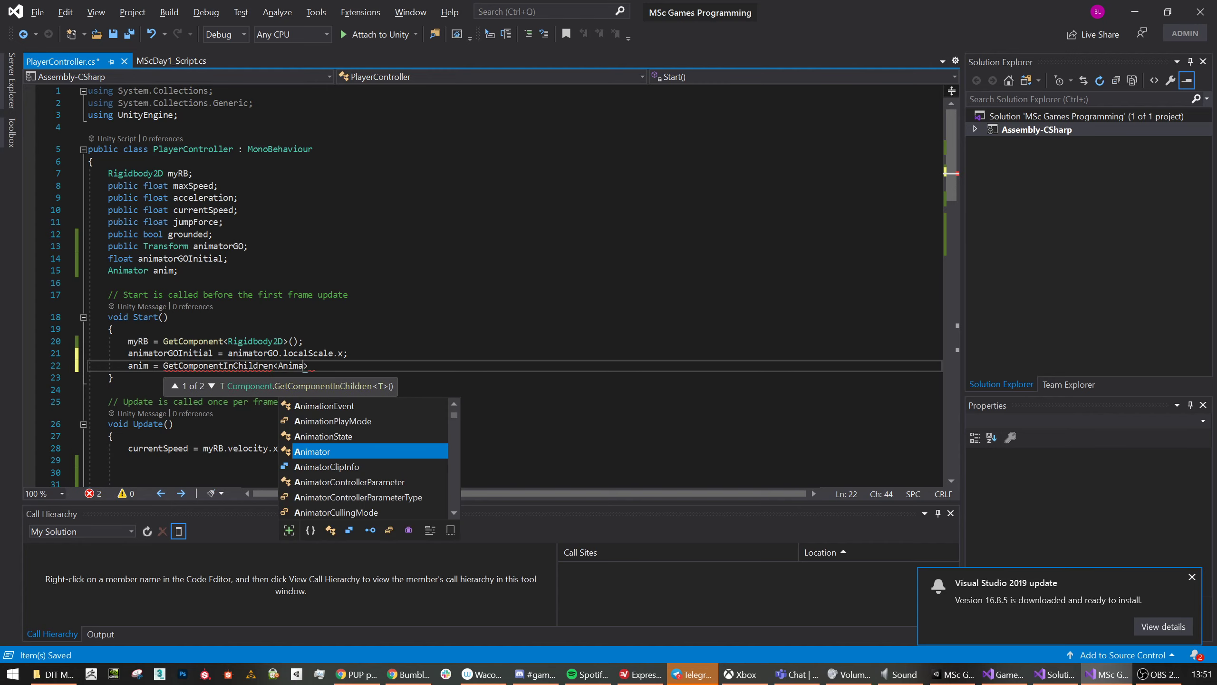
type("r>")
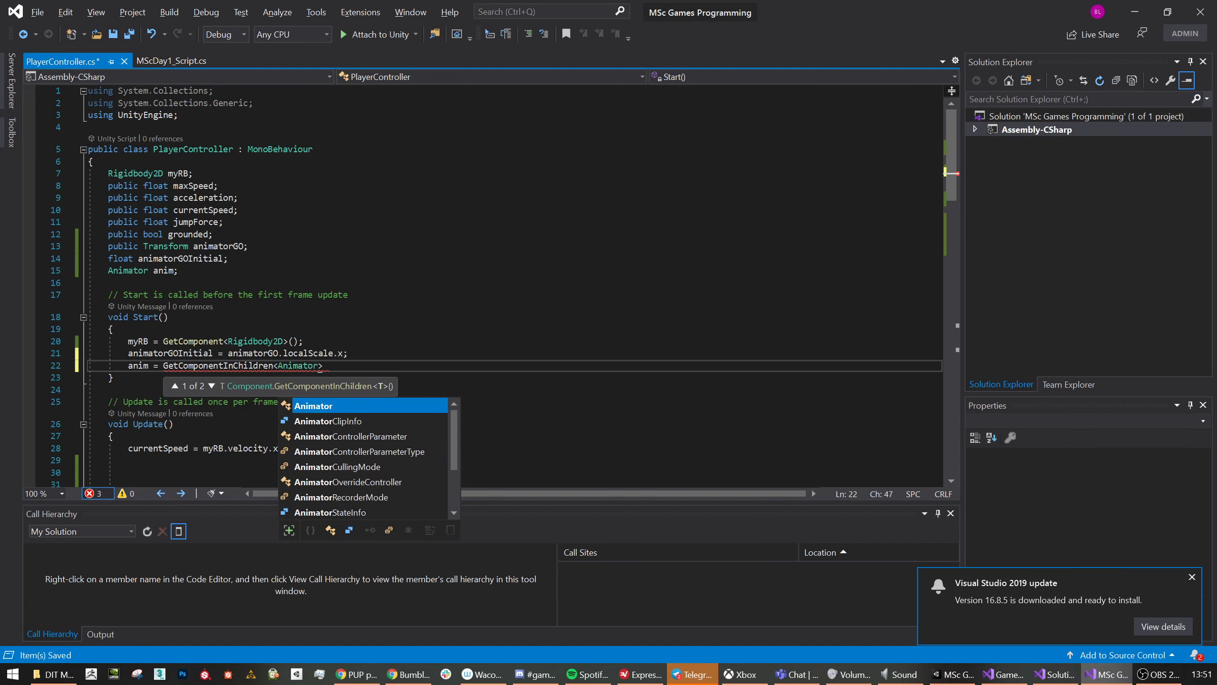
type("()")
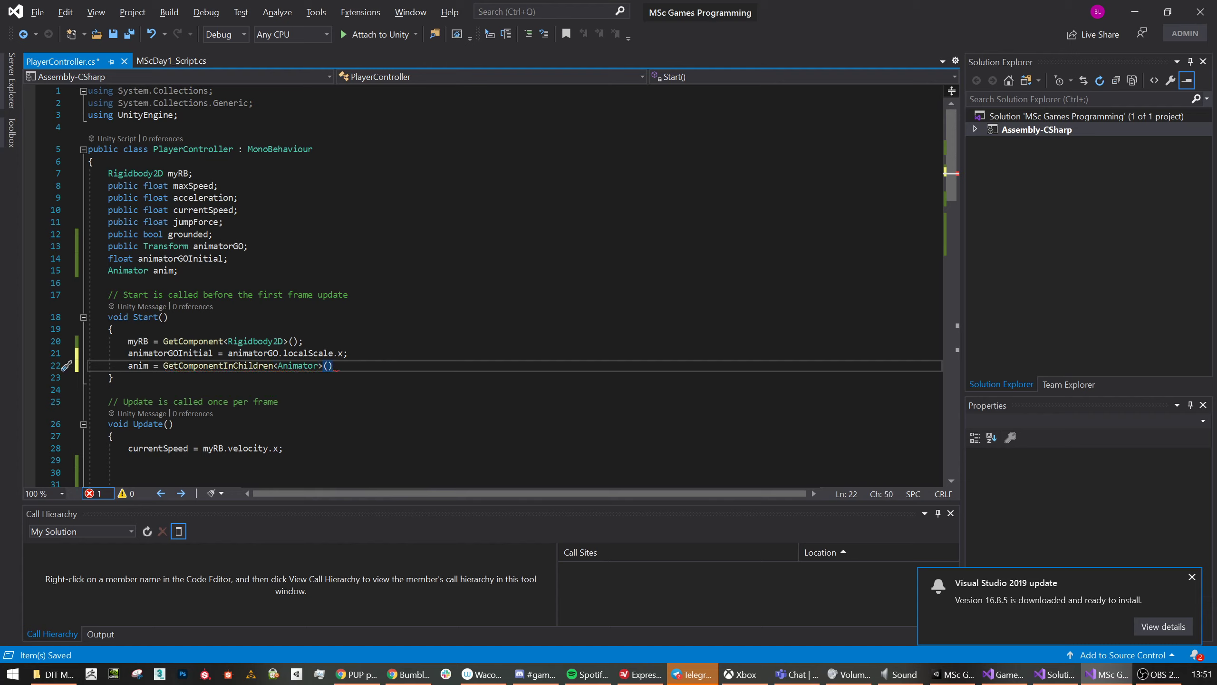
type(";")
key("ctrl+s")
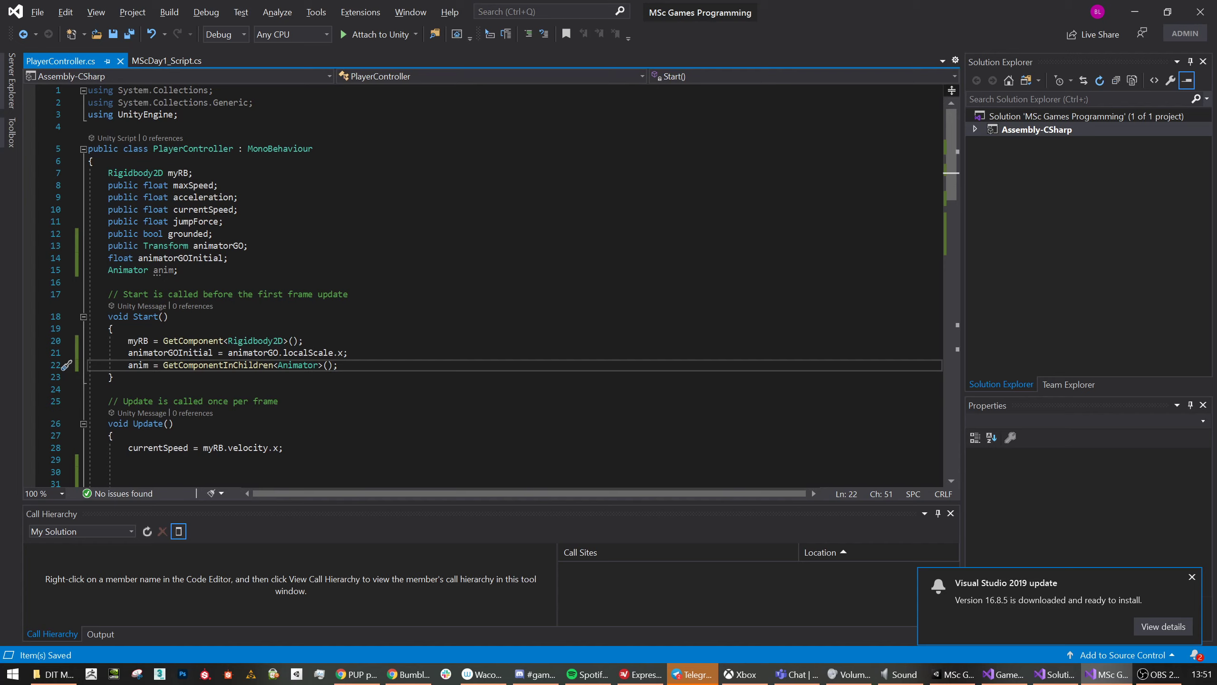
Insert three blank lines in Update() between the "left and right move code ends" and "jump code begins" comments.
left_click(169, 316)
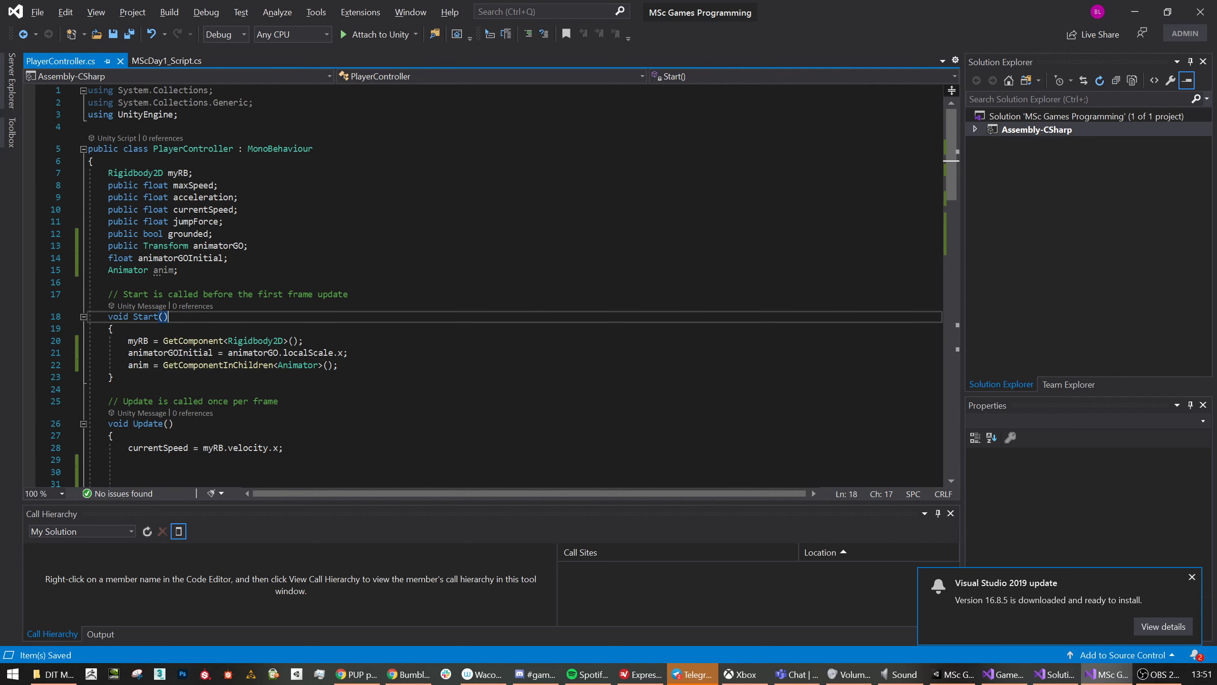
scroll(375, 426, "down", 2)
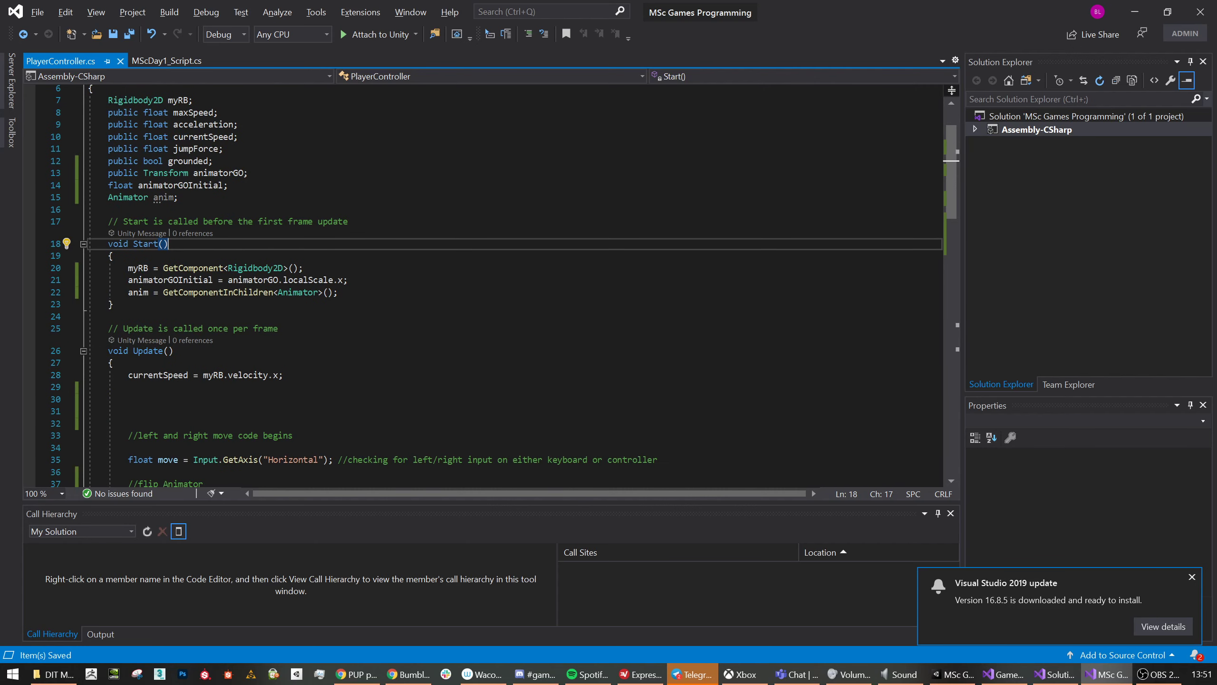
mouse_move(163, 197)
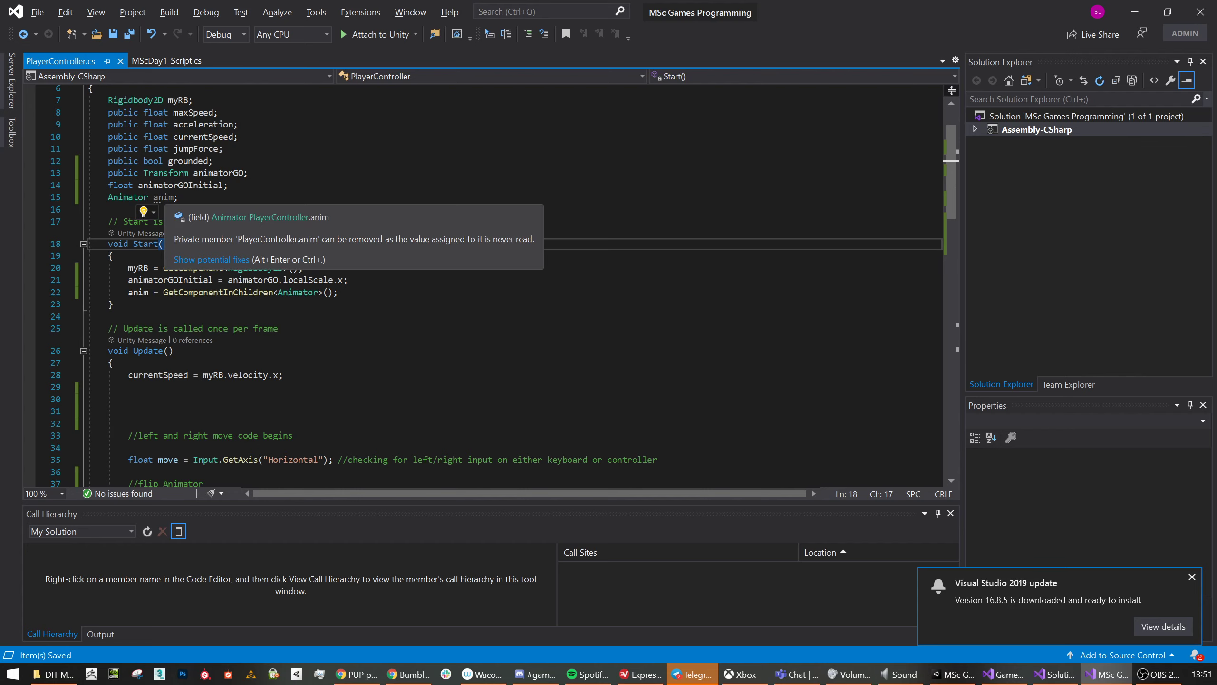
scroll(163, 197, "down", 5)
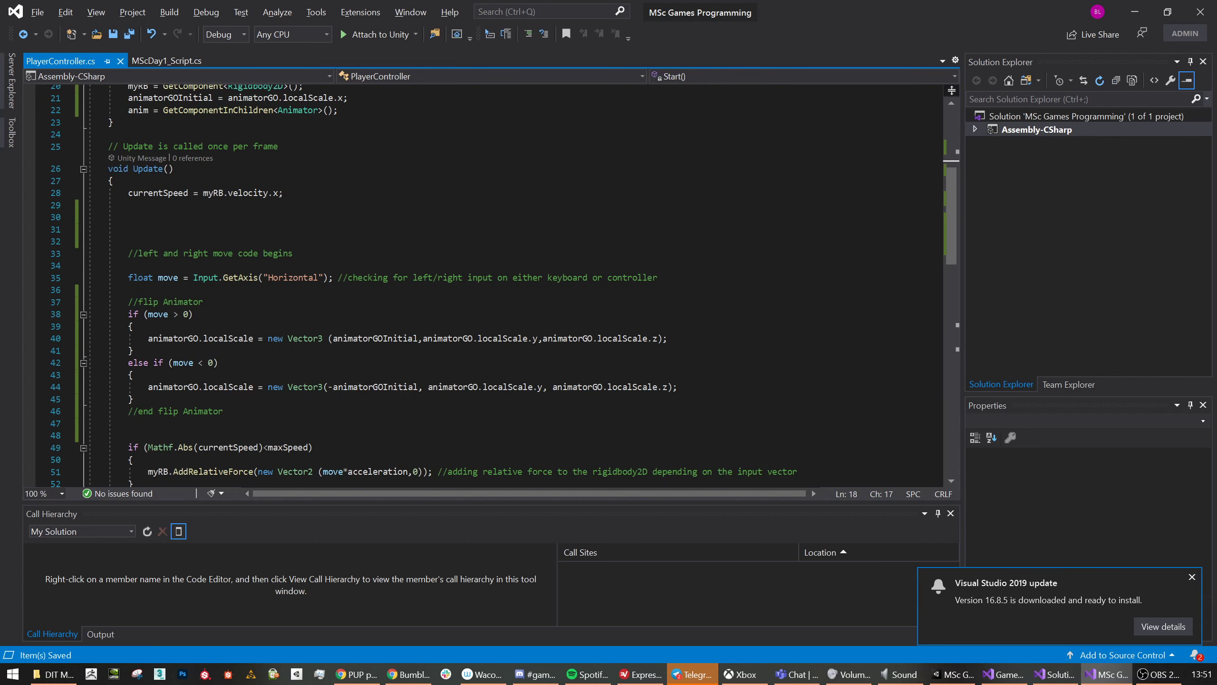
scroll(479, 283, "down", 5)
scroll(479, 283, "up", 2)
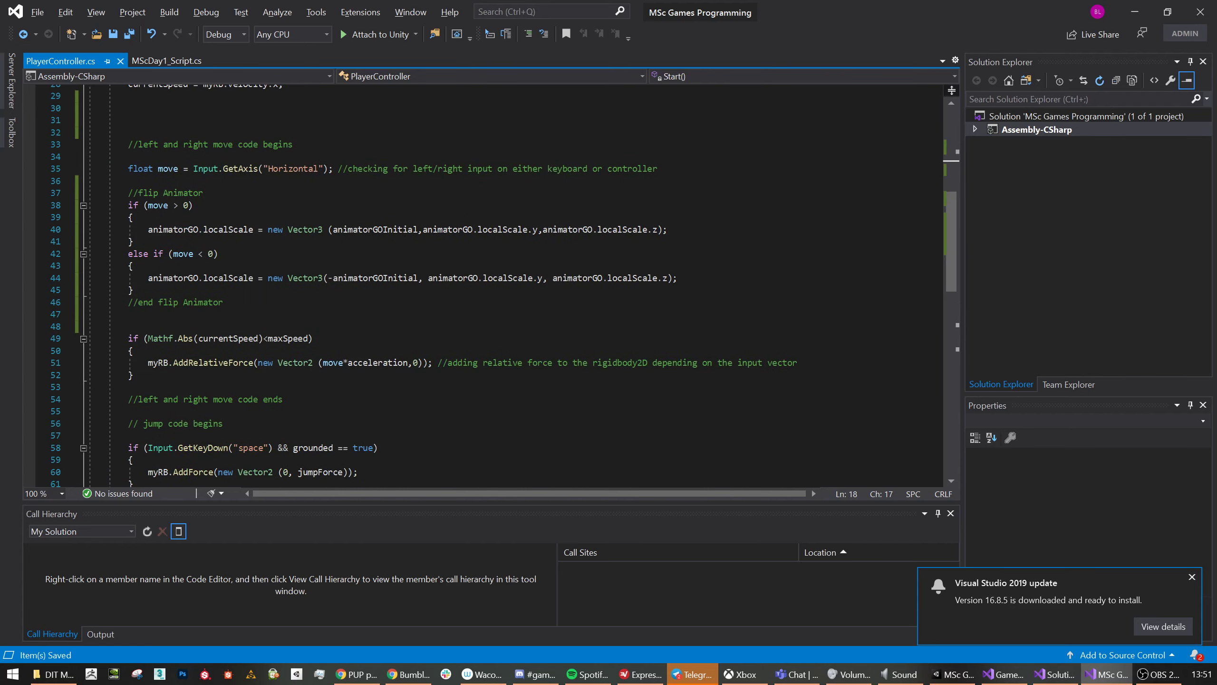
scroll(479, 283, "up", 2)
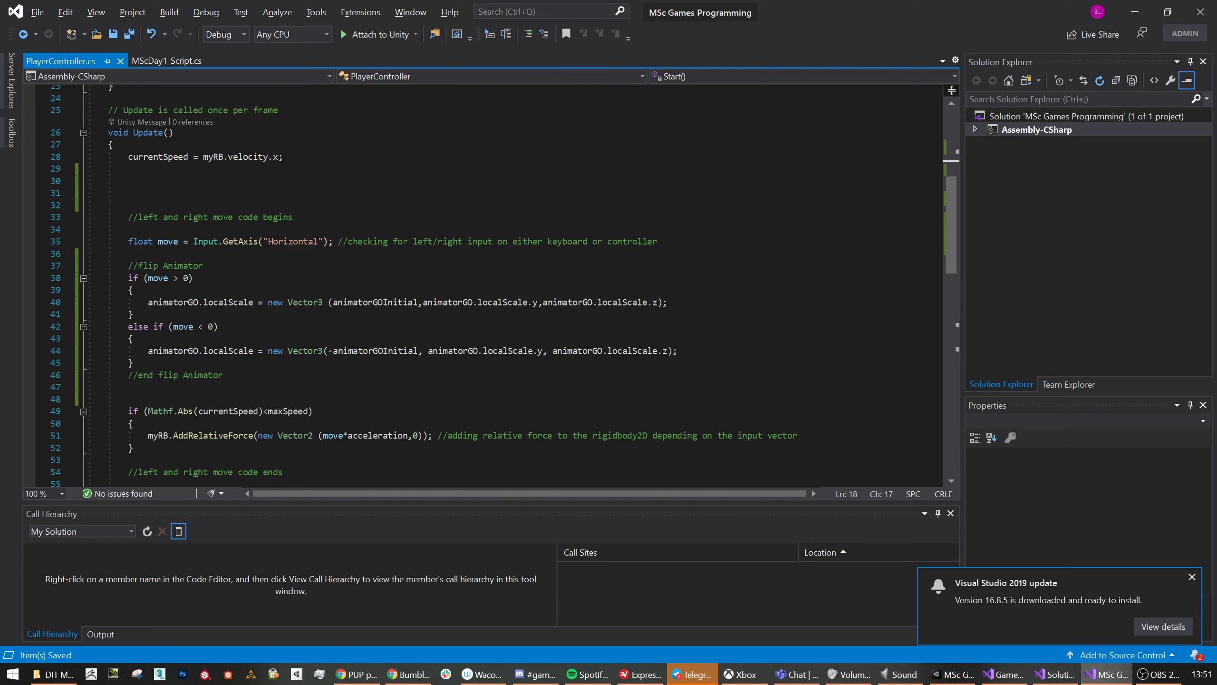
left_click(1054, 673)
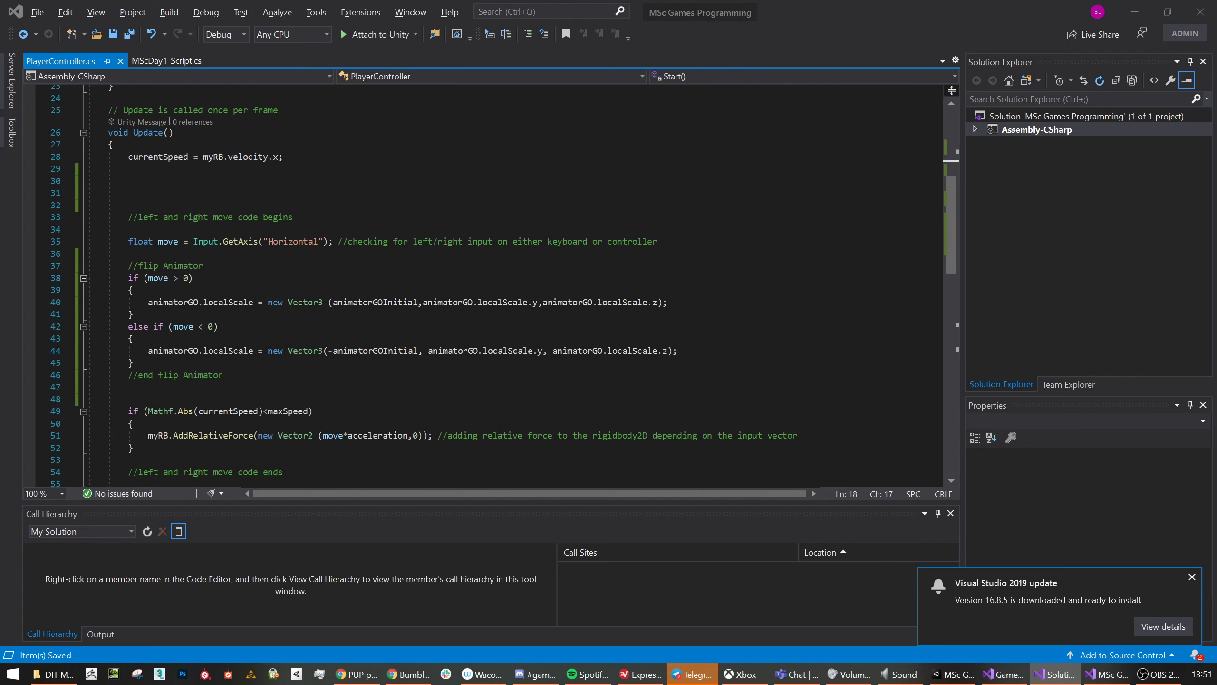
scroll(479, 285, "down", 3)
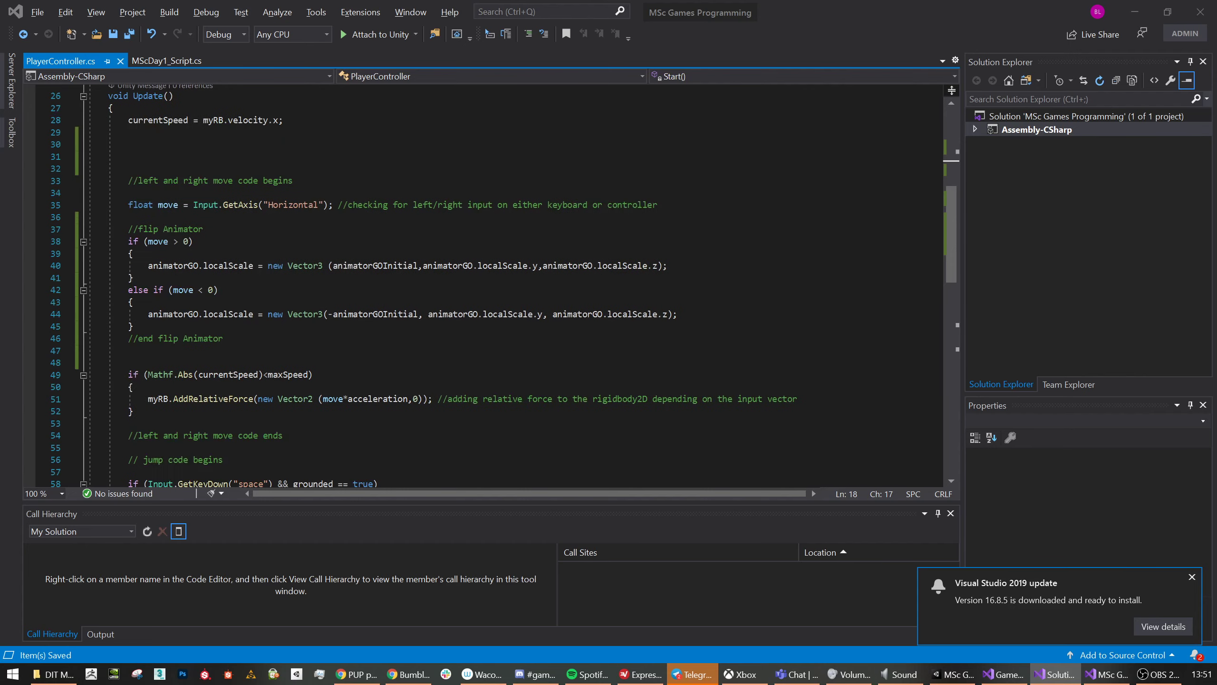
left_click(128, 374)
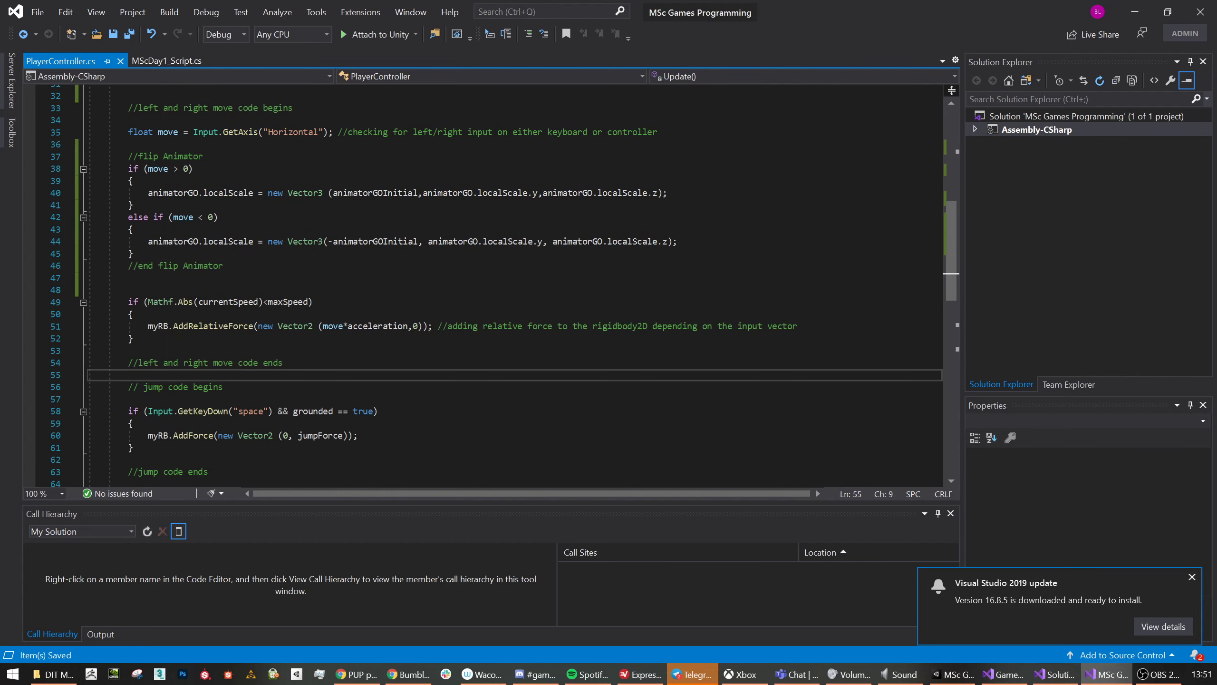
key("Return")
key("Return")
key("Return")
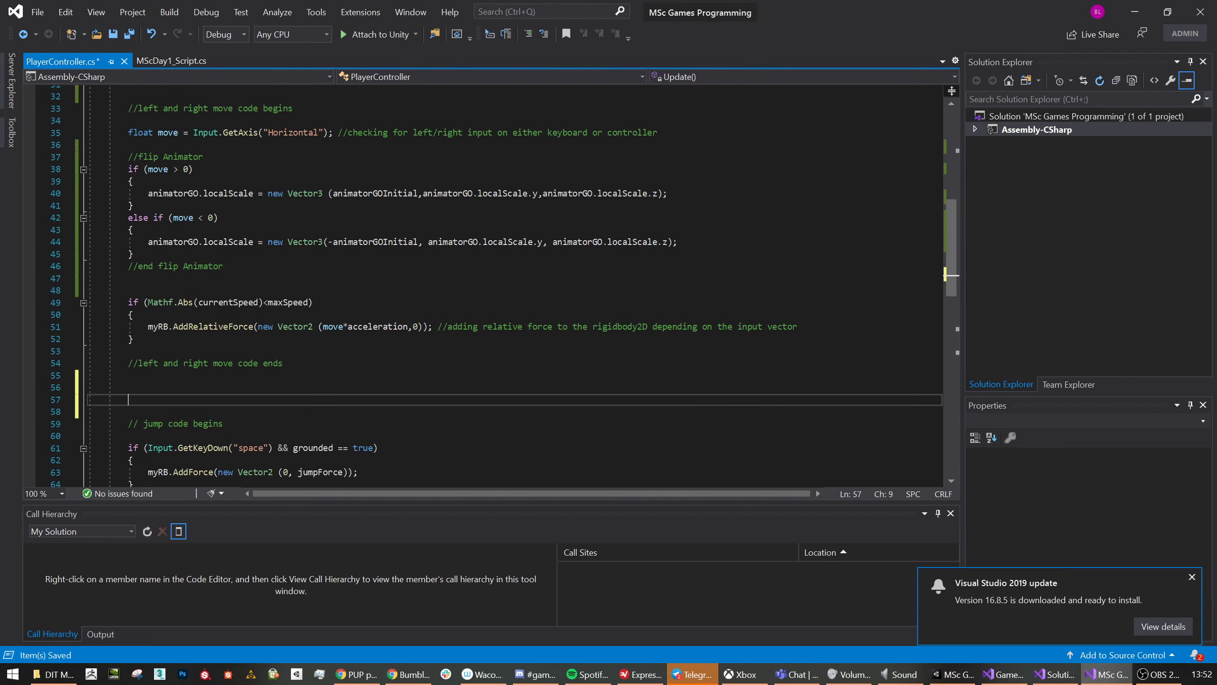
Write the comment "//animator speed code" in the gap before the jump code.
key("Up")
key("Up")
key("Return")
type("//animator ")
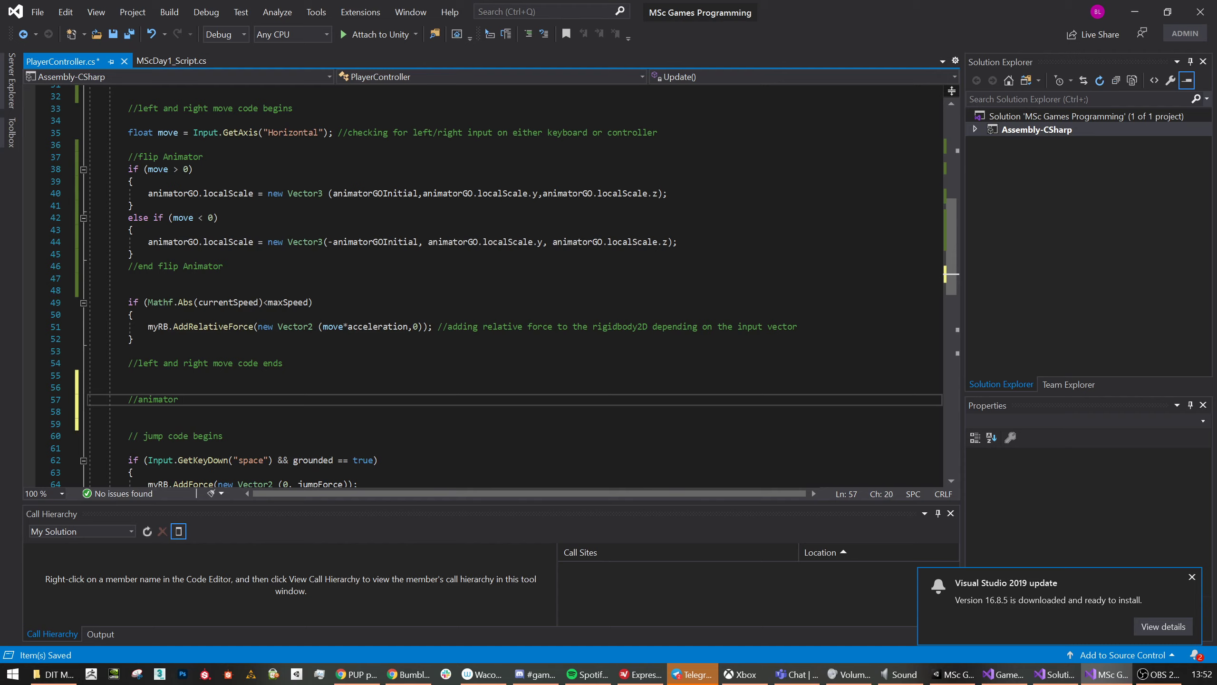
type("speed code")
key("BackSpace")
key("BackSpace")
key("BackSpace")
key("BackSpace")
type("cide")
key("BackSpace")
key("BackSpace")
key("BackSpace")
type("ode")
Add the closing comment "//end animator speed code" two lines below the opening comment.
key("Return")
key("Return")
type("//end ")
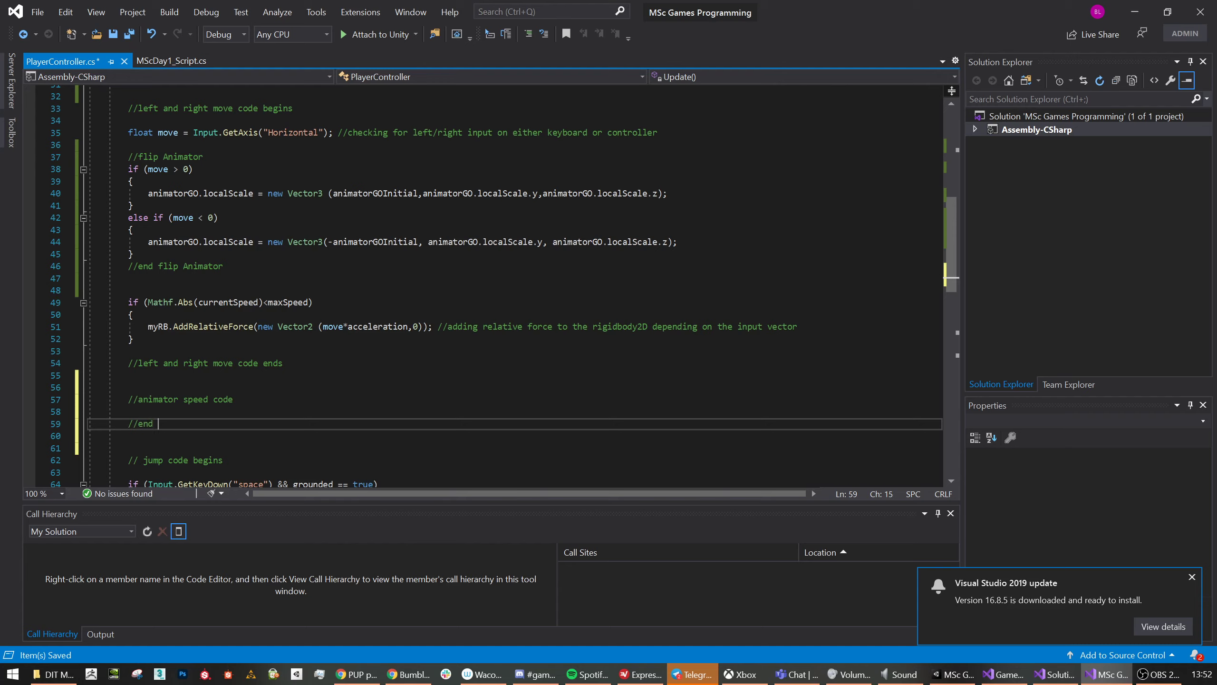
type("animator speed code")
Write the call "anim.SetFloat()" with empty arguments between the two animator speed comments.
left_click(128, 411)
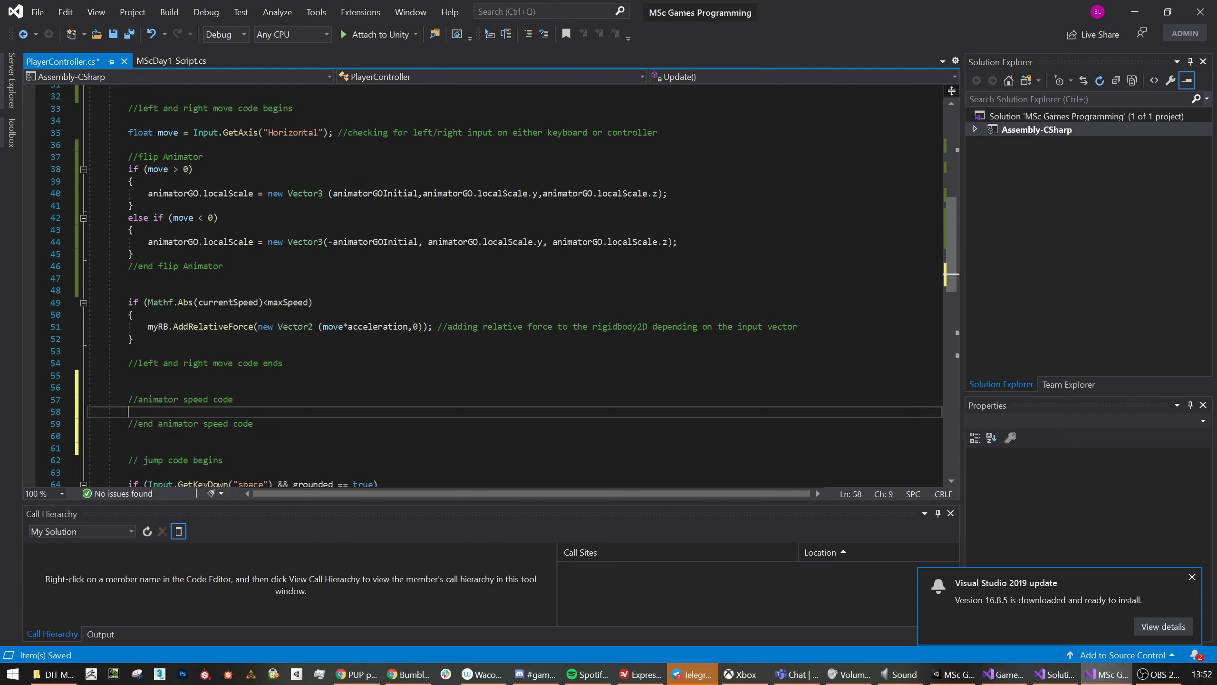
type("anim.Set")
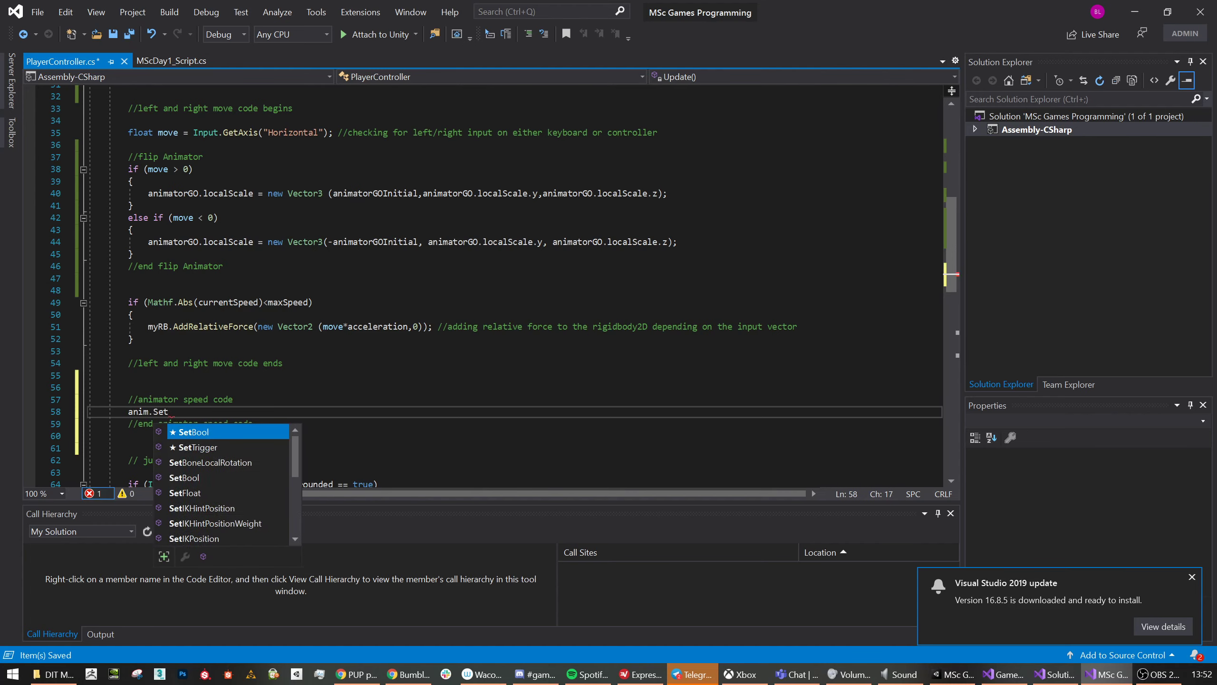
key("Down")
key("Down")
key("Down")
key("Down")
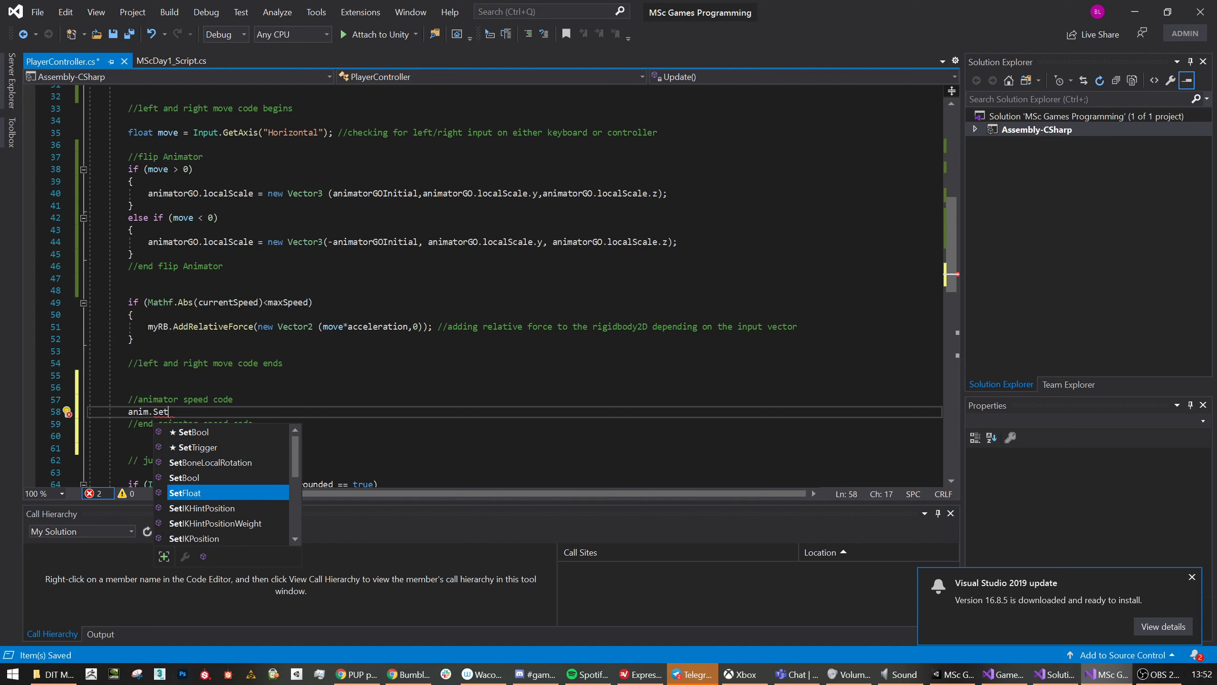
key("Tab")
left_click(149, 411)
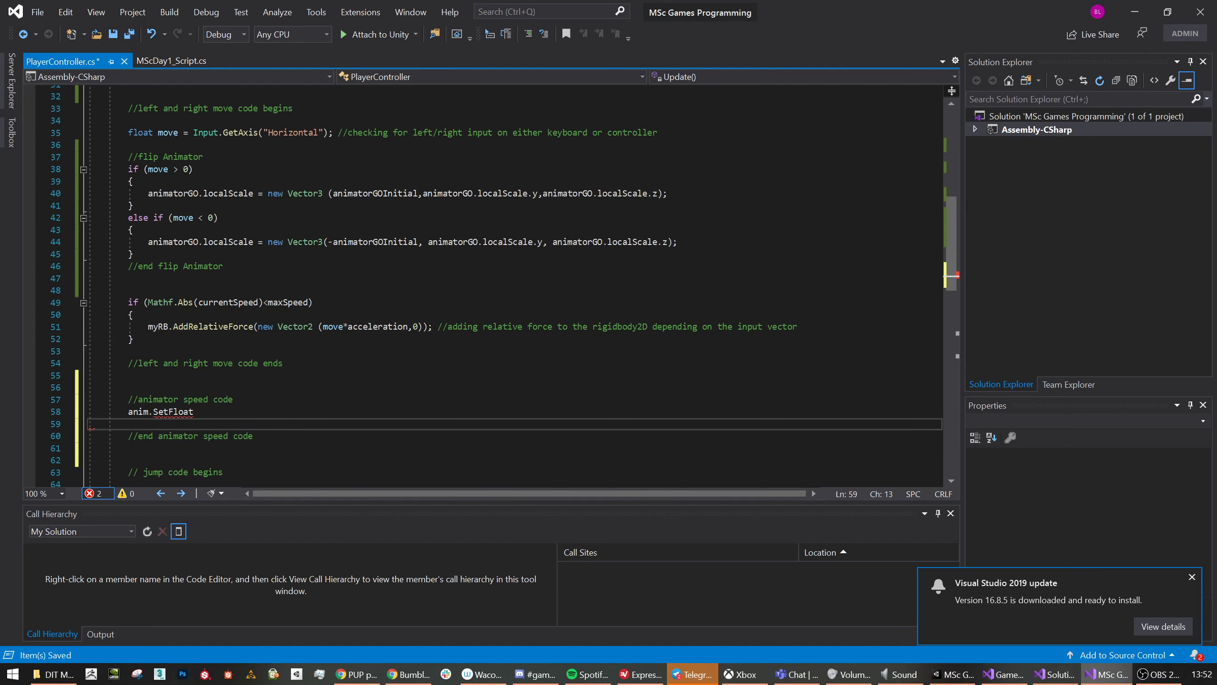
double_click(173, 412)
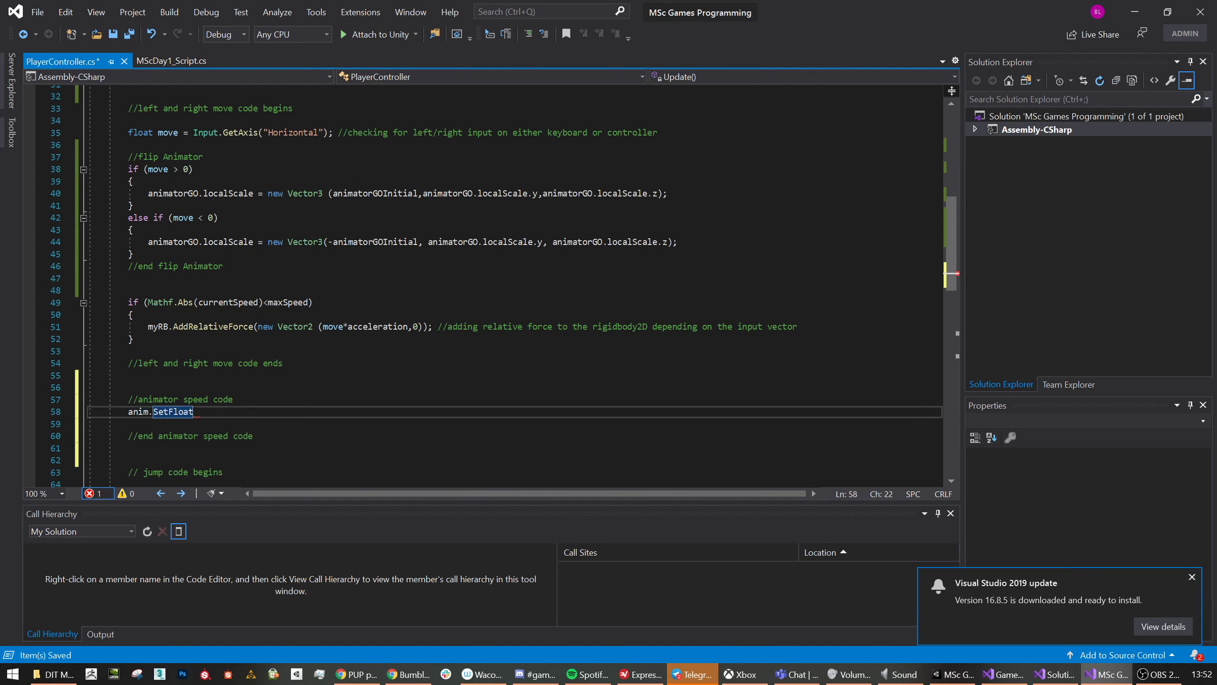
type("(")
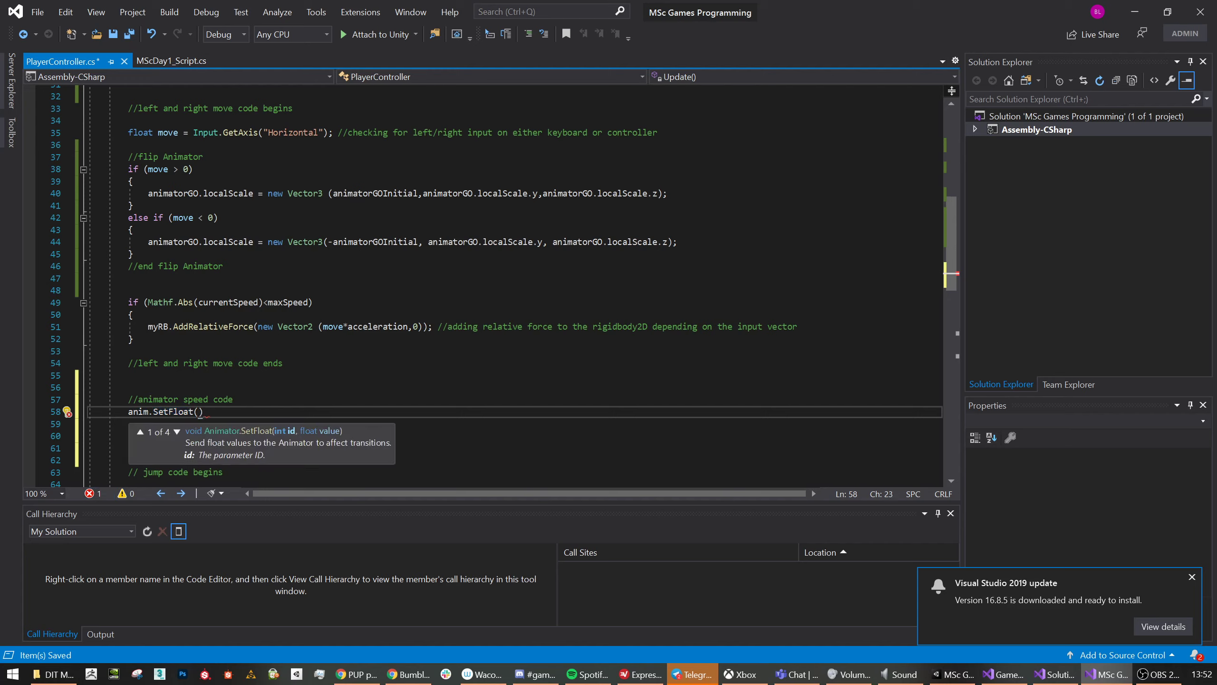
Check the Animator parameter name in Unity, return to Visual Studio and enter "speed" as the first SetFloat argument.
key("alt+Tab")
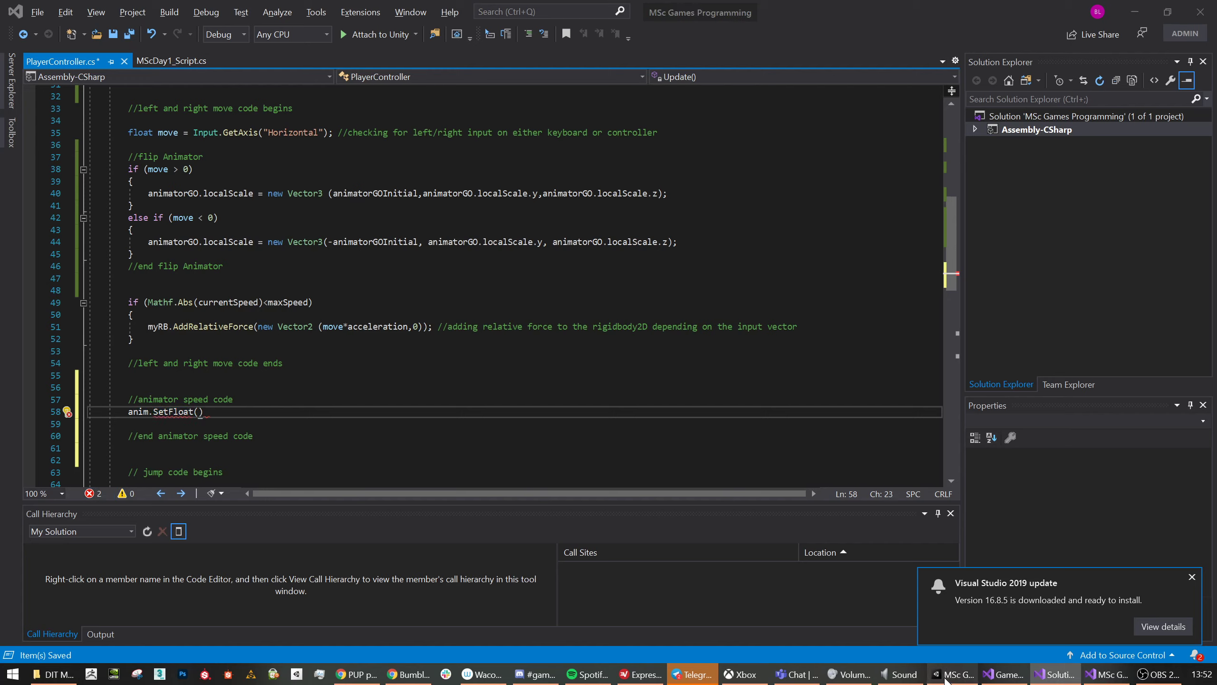
left_click(954, 674)
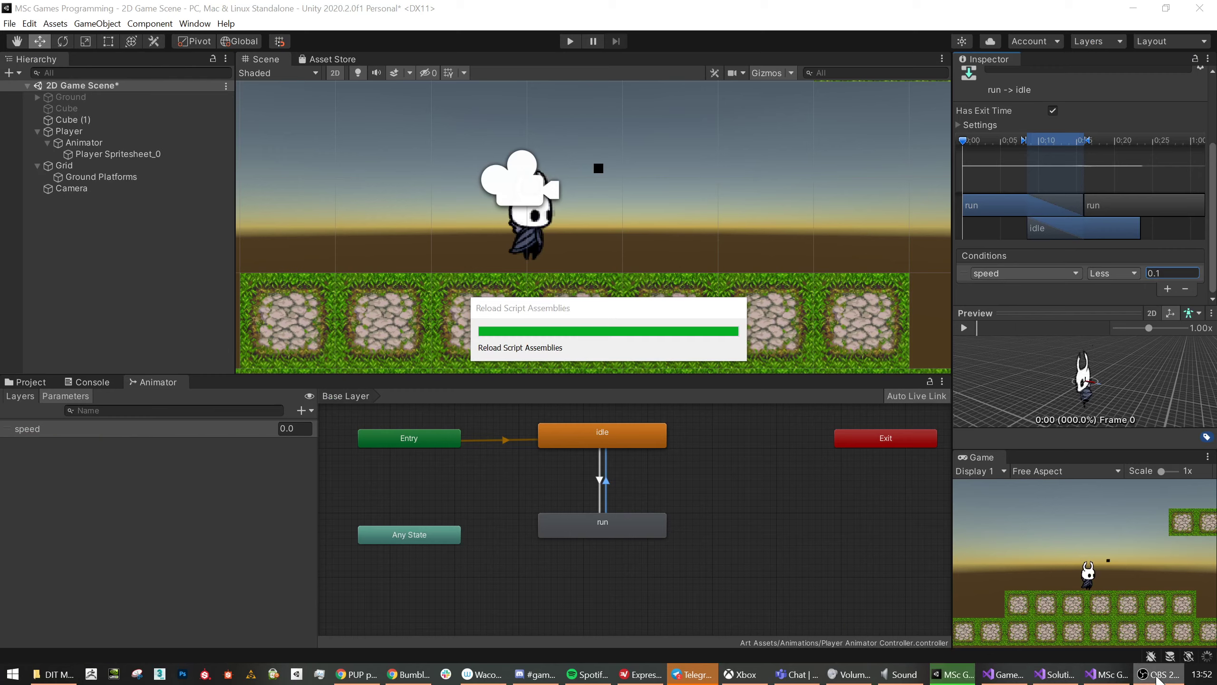
left_click(1105, 674)
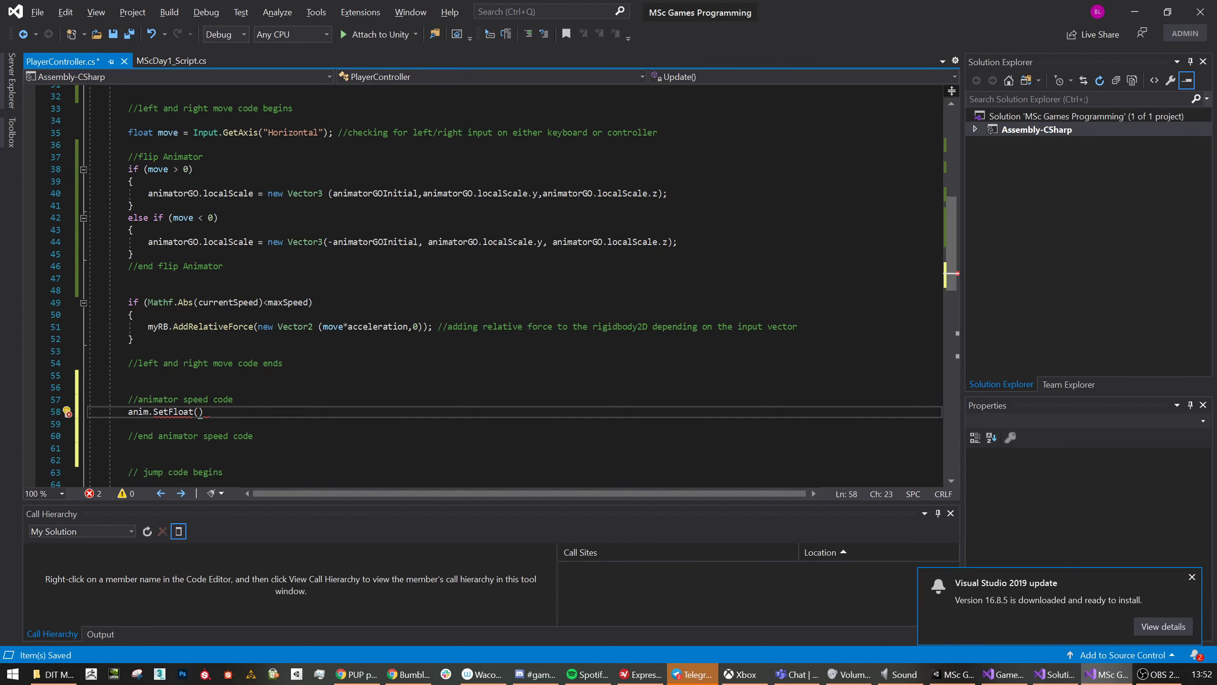
type("\"\"")
key("Left")
type("speed")
key("Right")
type(",")
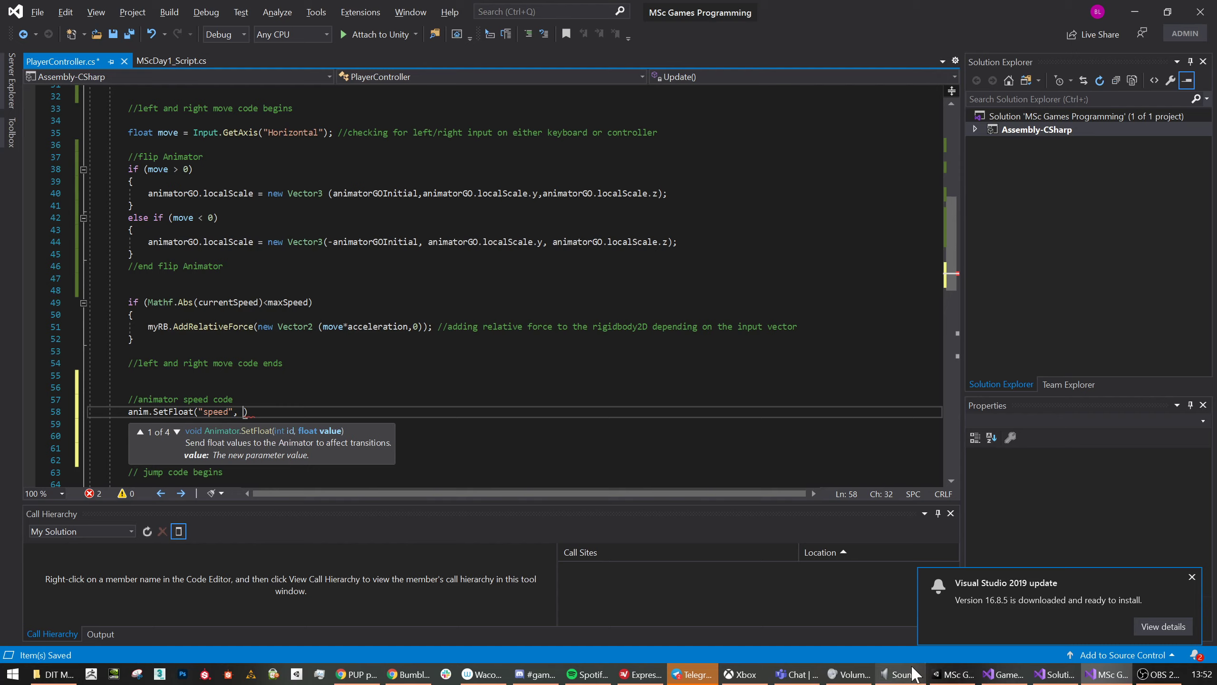
Check the Animator in Unity, return to Visual Studio, enter Mathf.Abs(currentSpeed + move) as the second SetFloat argument, and save the script.
left_click(952, 674)
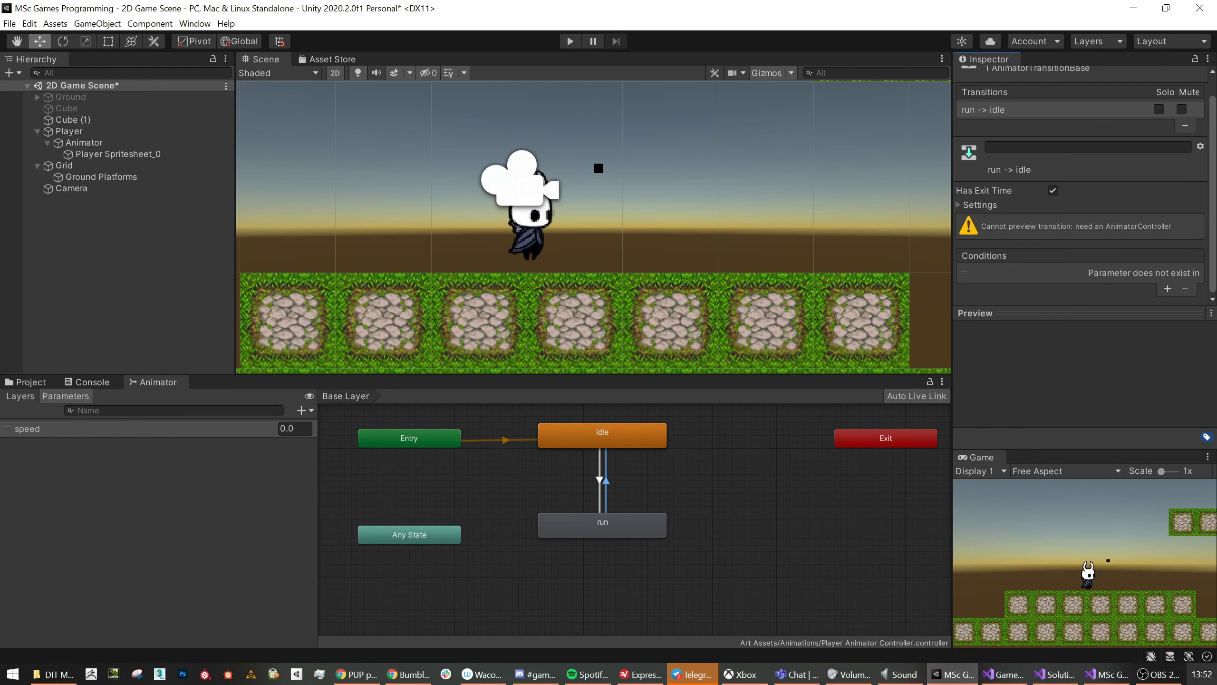
left_click(1122, 678)
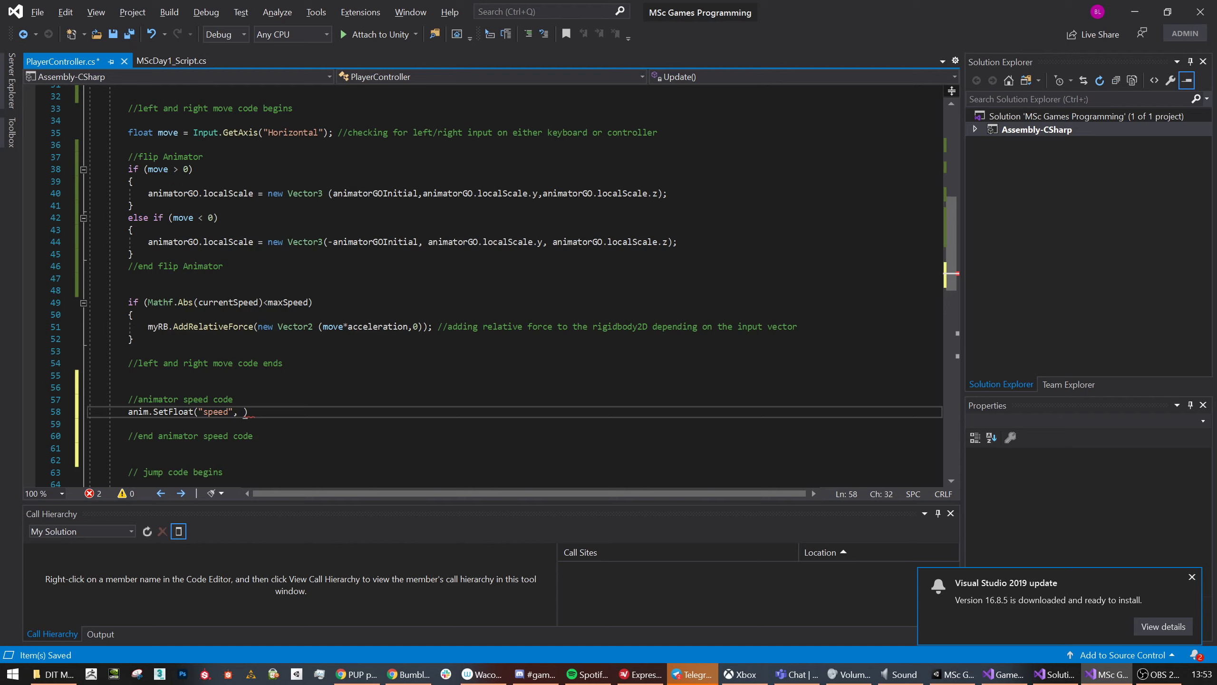
type("Math")
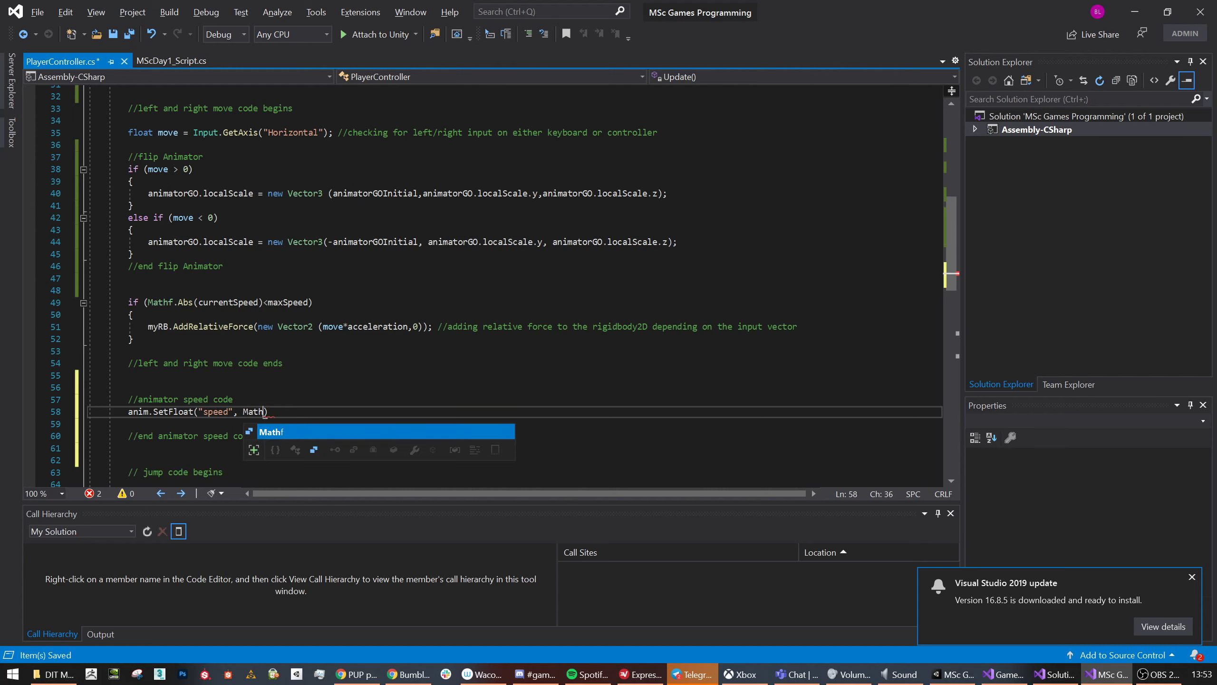
type("f.Abs")
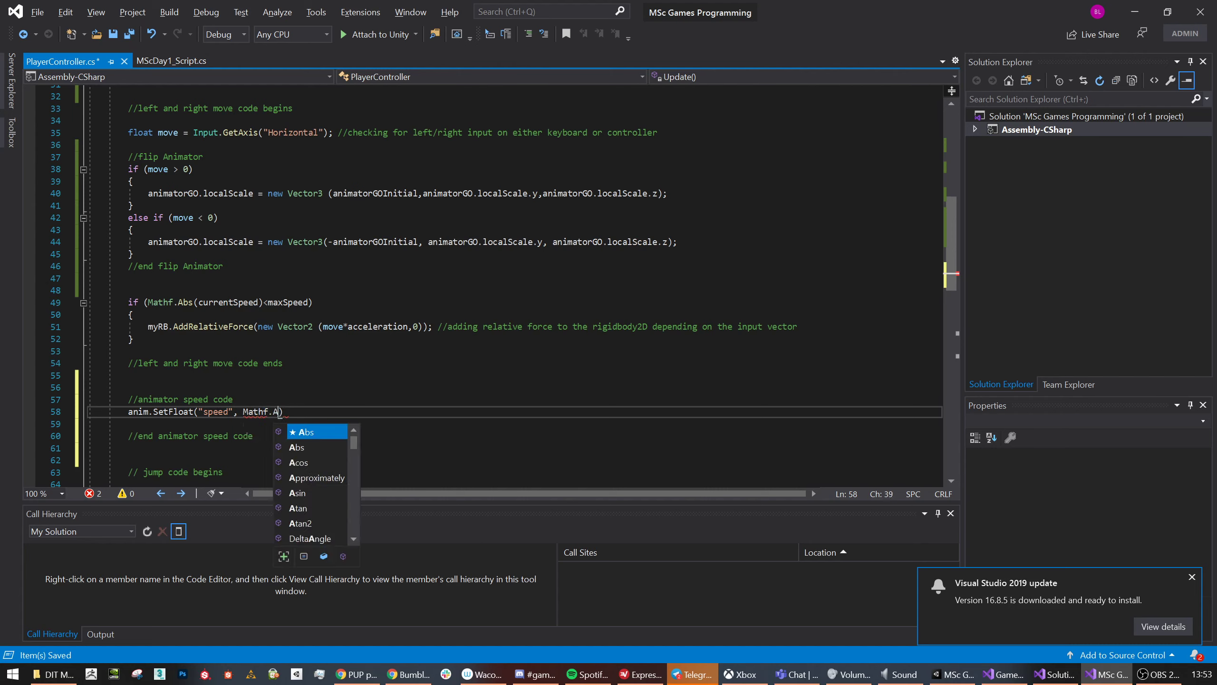
type("(")
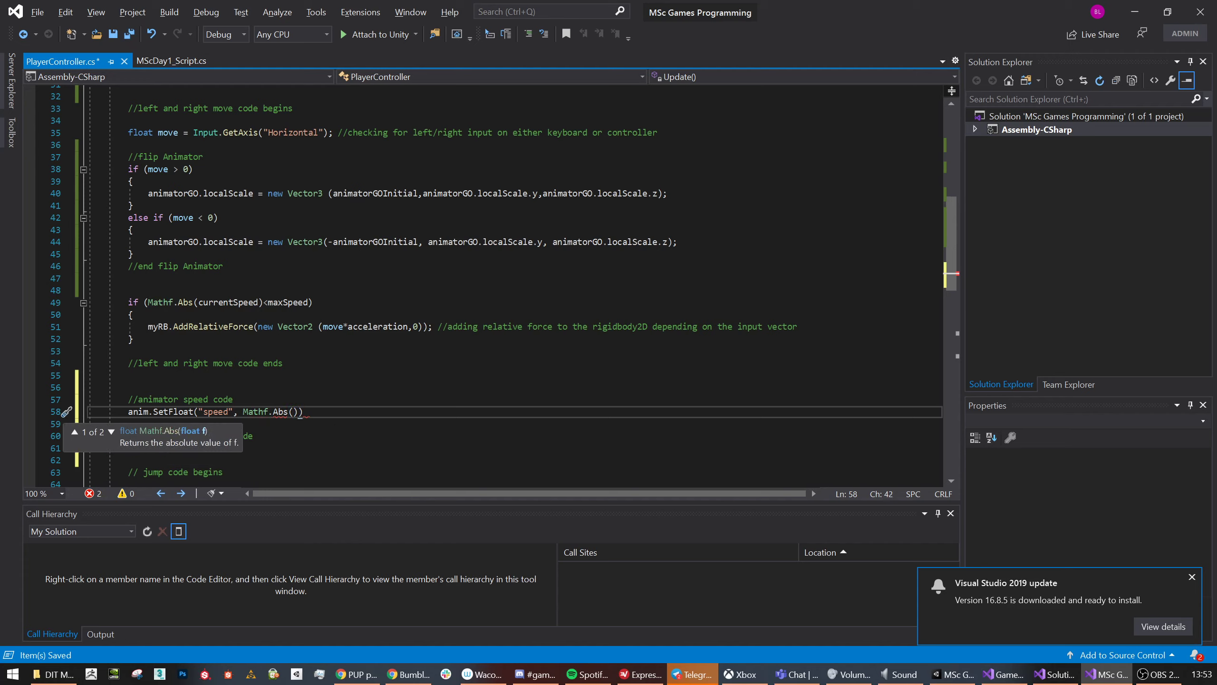
type("cur")
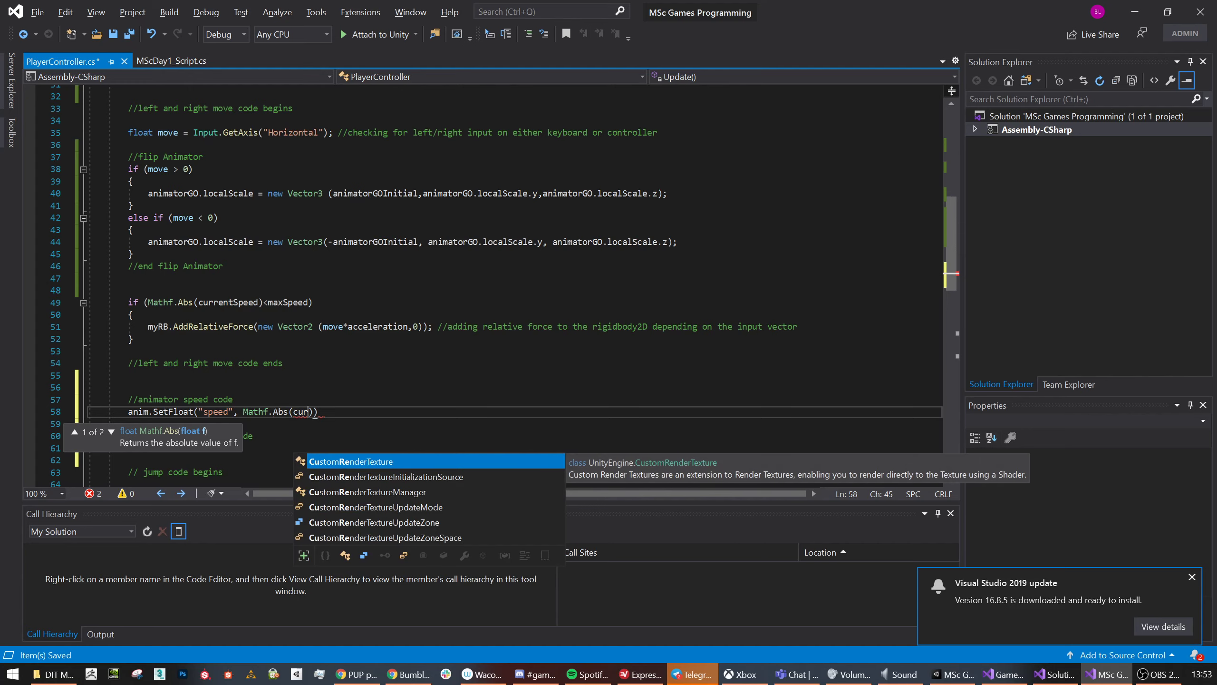
type("rentSpeed ")
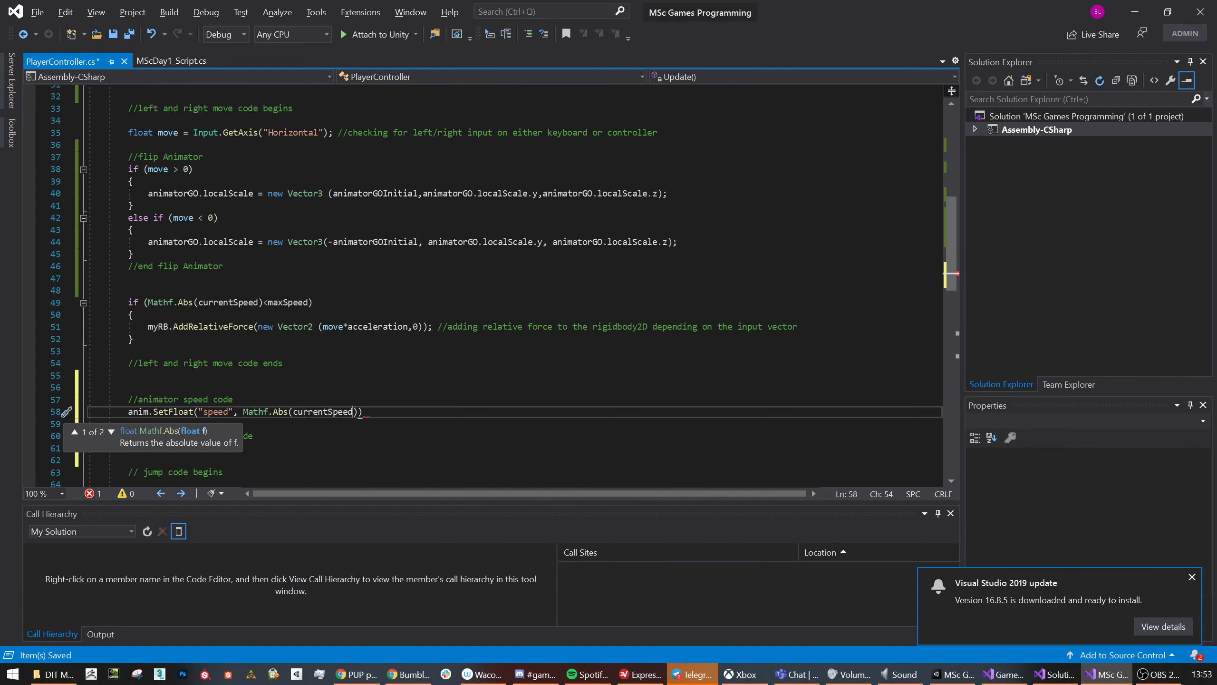
type("+ move")
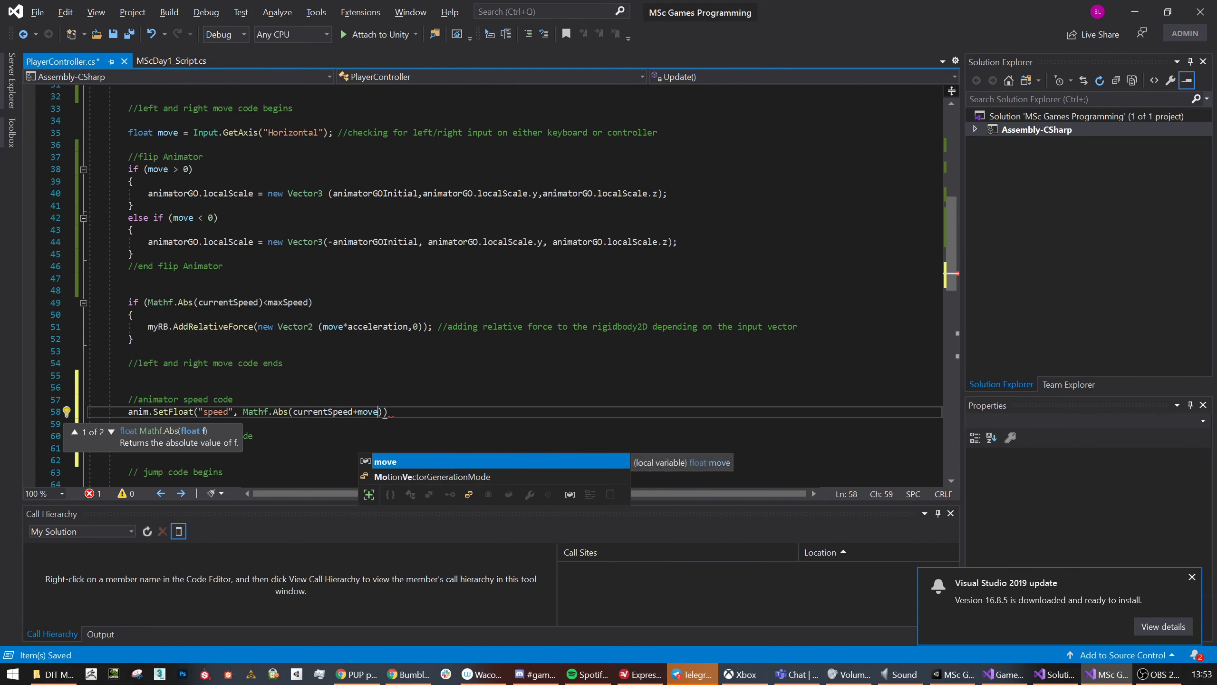
type("));")
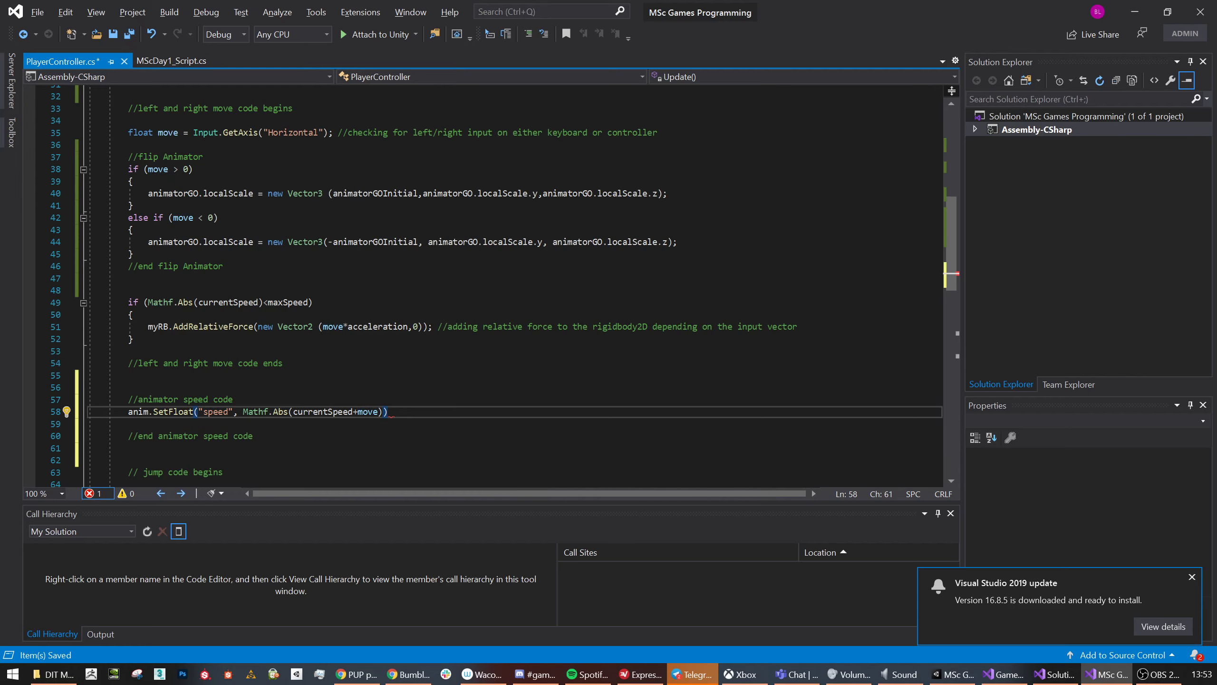
key("ctrl+s")
Remove "+ move" from the Mathf.Abs argument in the anim.SetFloat line and save the script.
left_click(502, 326)
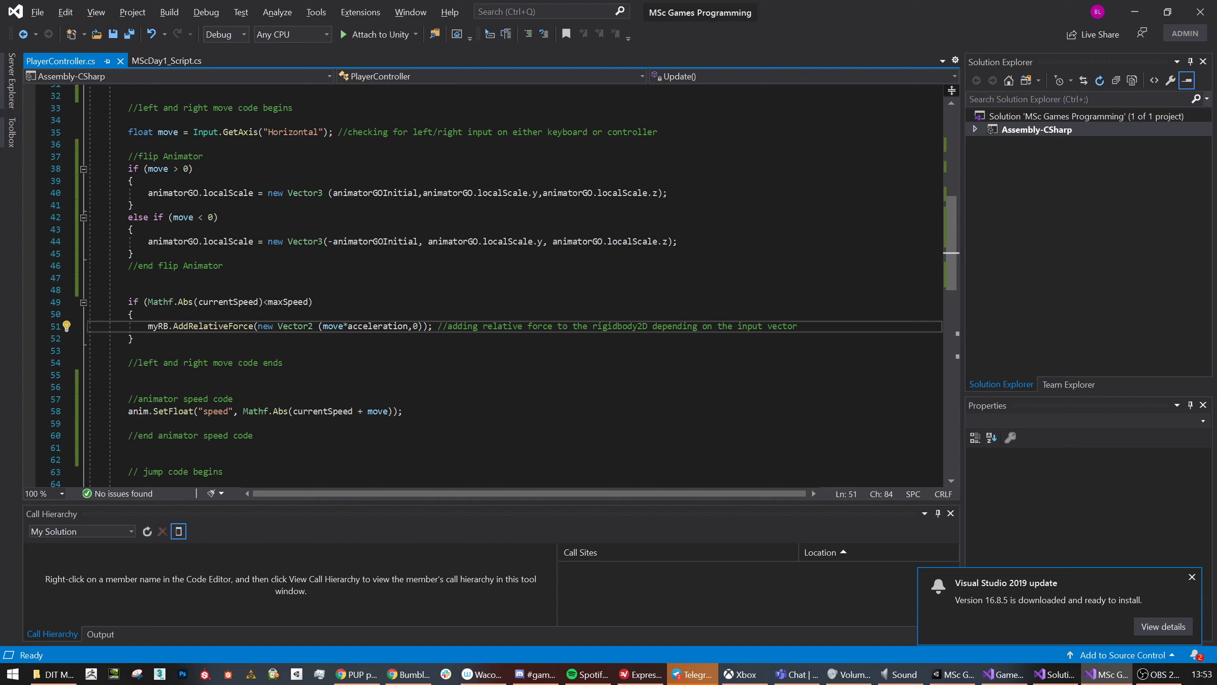
mouse_move(377, 411)
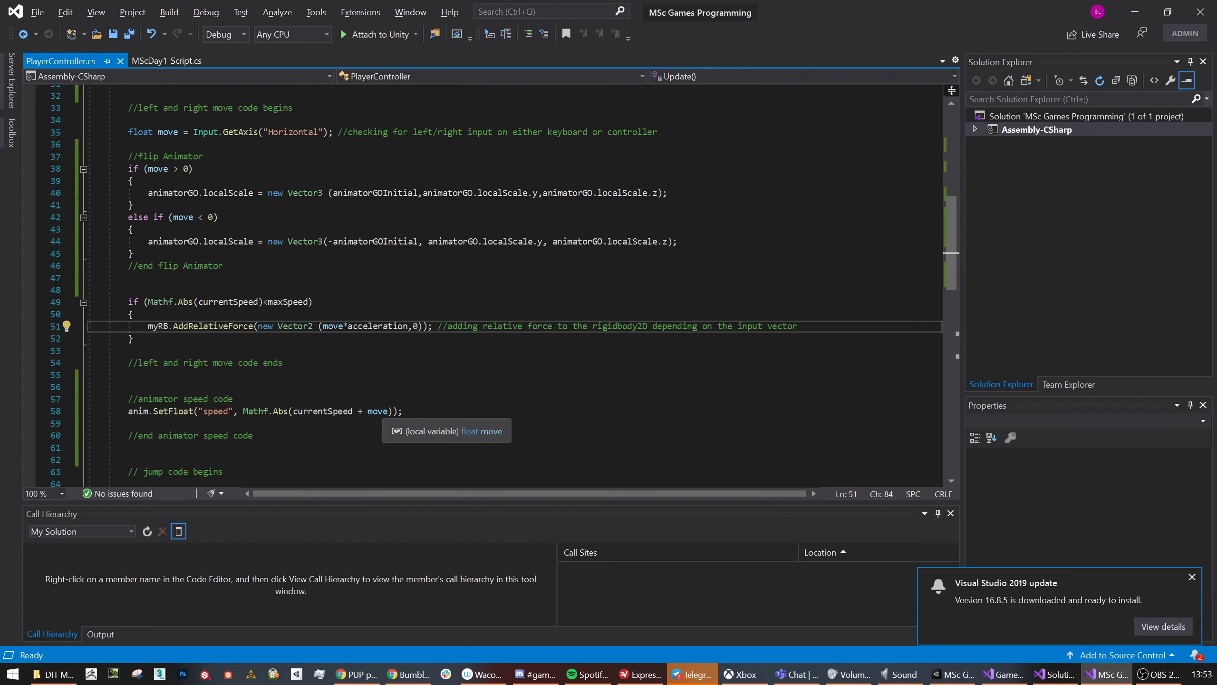
left_click_drag(387, 410, 293, 411)
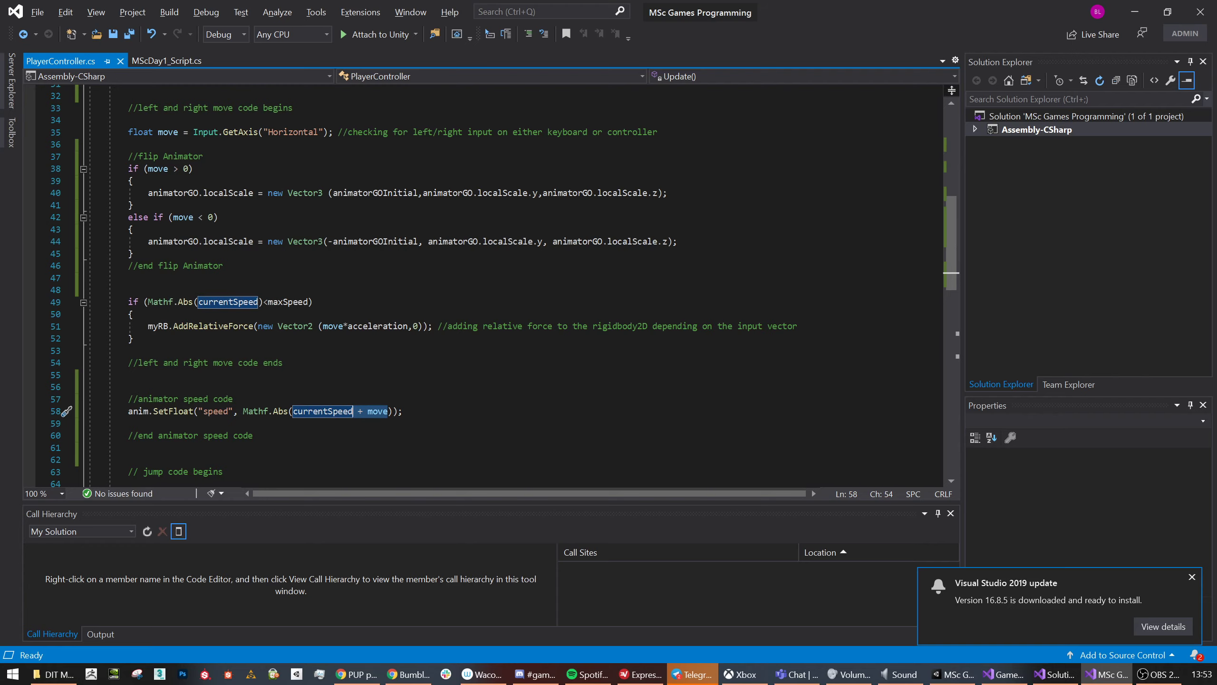
key("BackSpace")
key("ctrl+s")
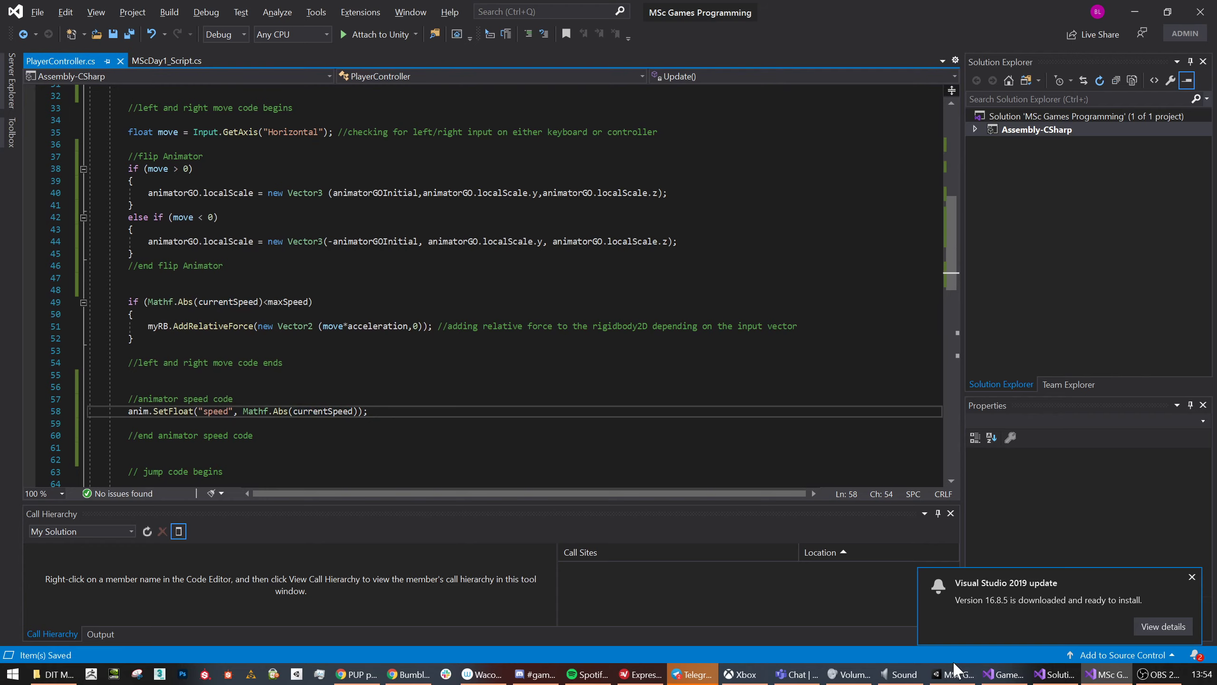
Switch to Unity and play-test moving the player right and left with only currentSpeed driving the animation, ending with play mode stopped.
mouse_move(1108, 680)
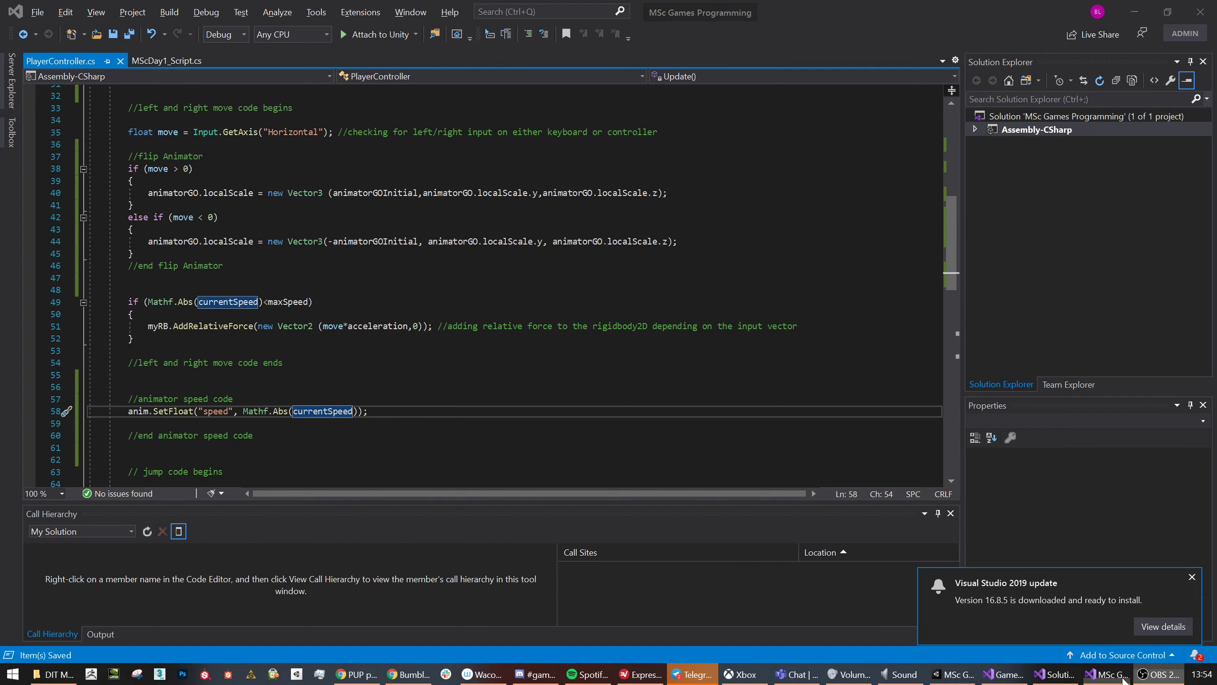
left_click(954, 673)
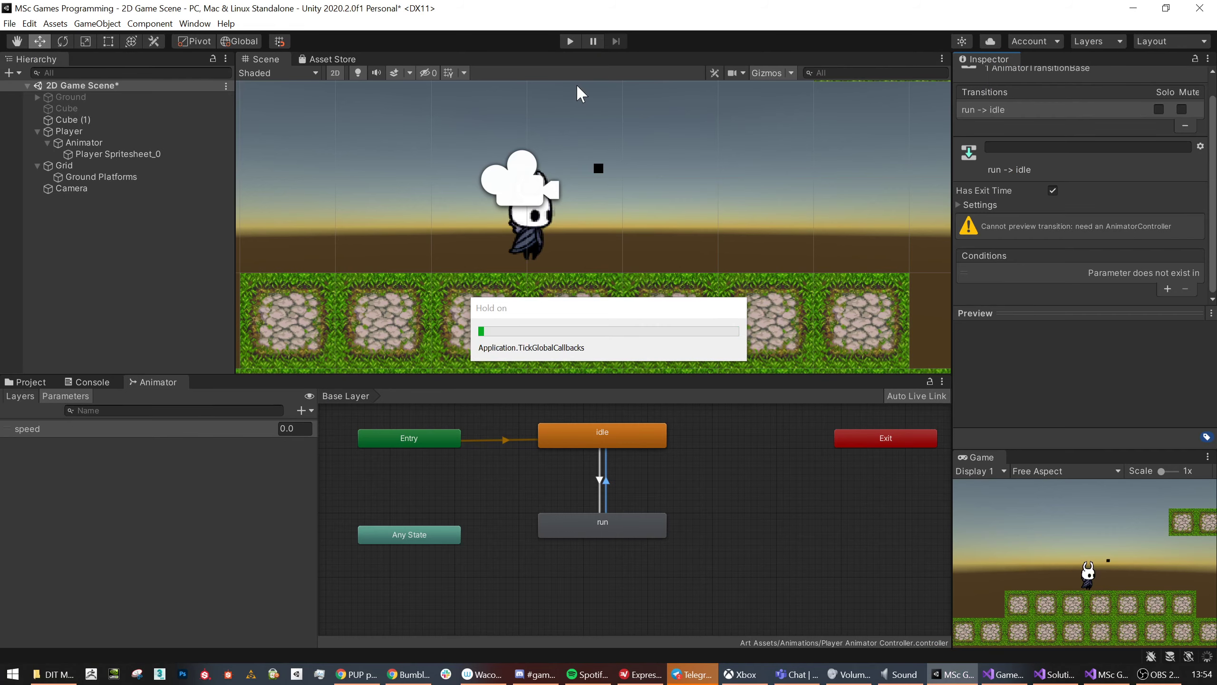
left_click(570, 41)
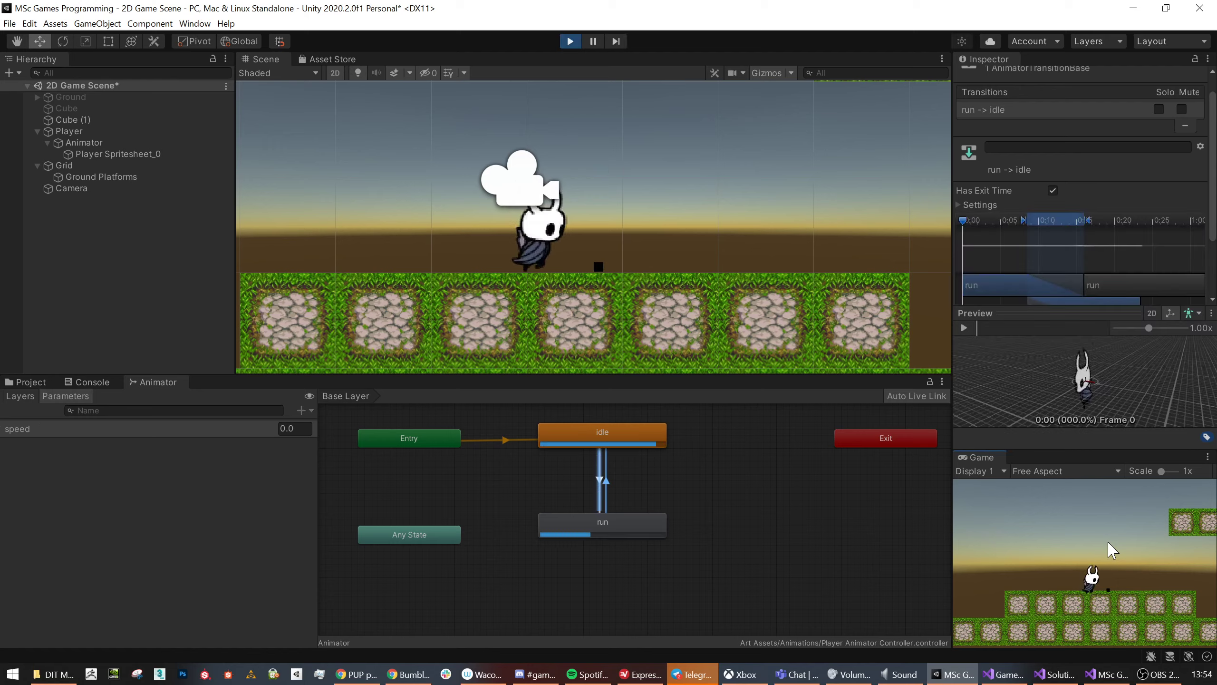
key("Right")
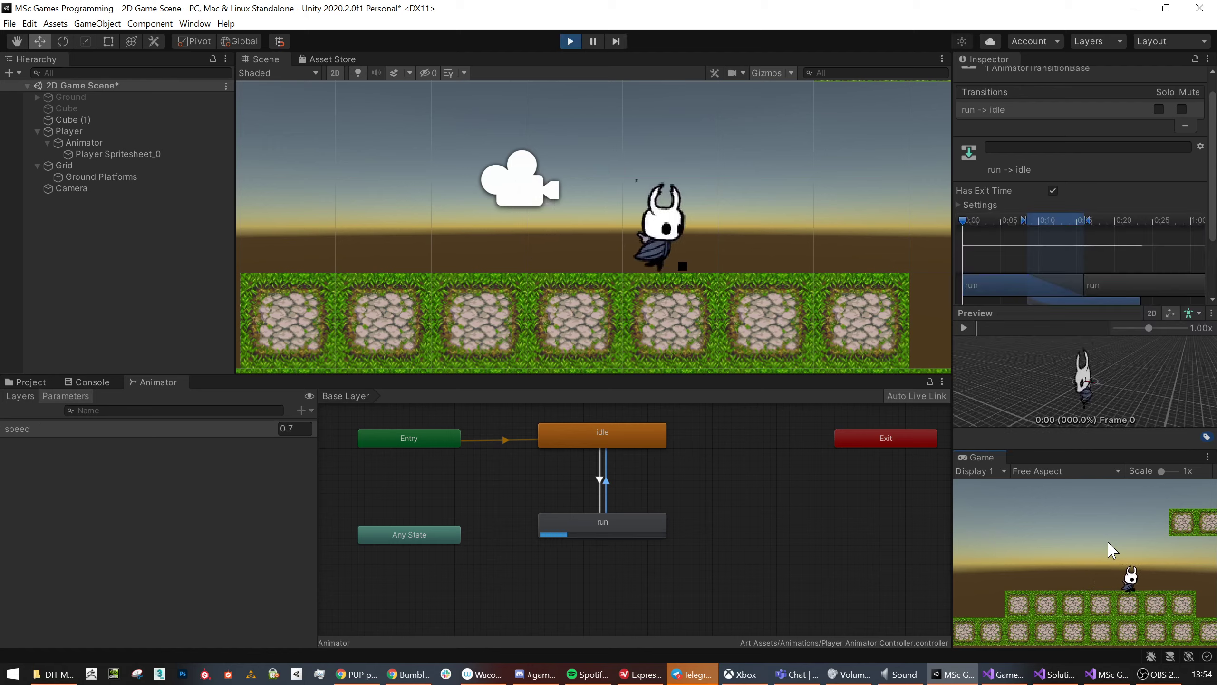
key("Right")
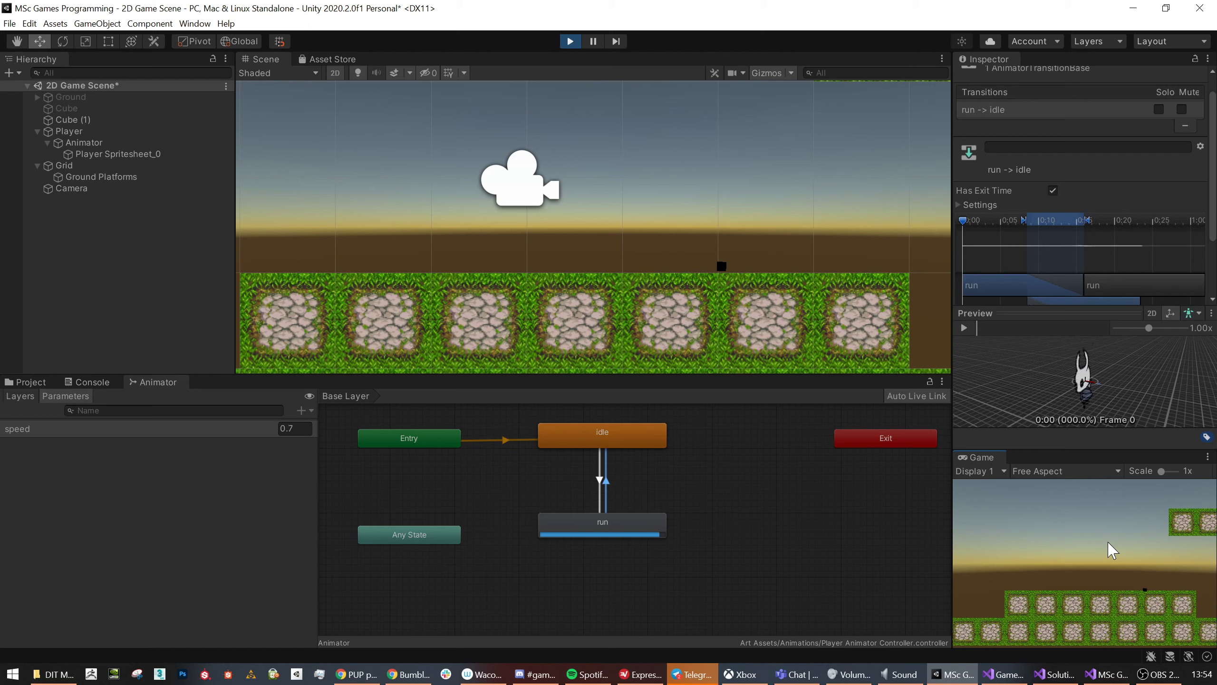
key("Left")
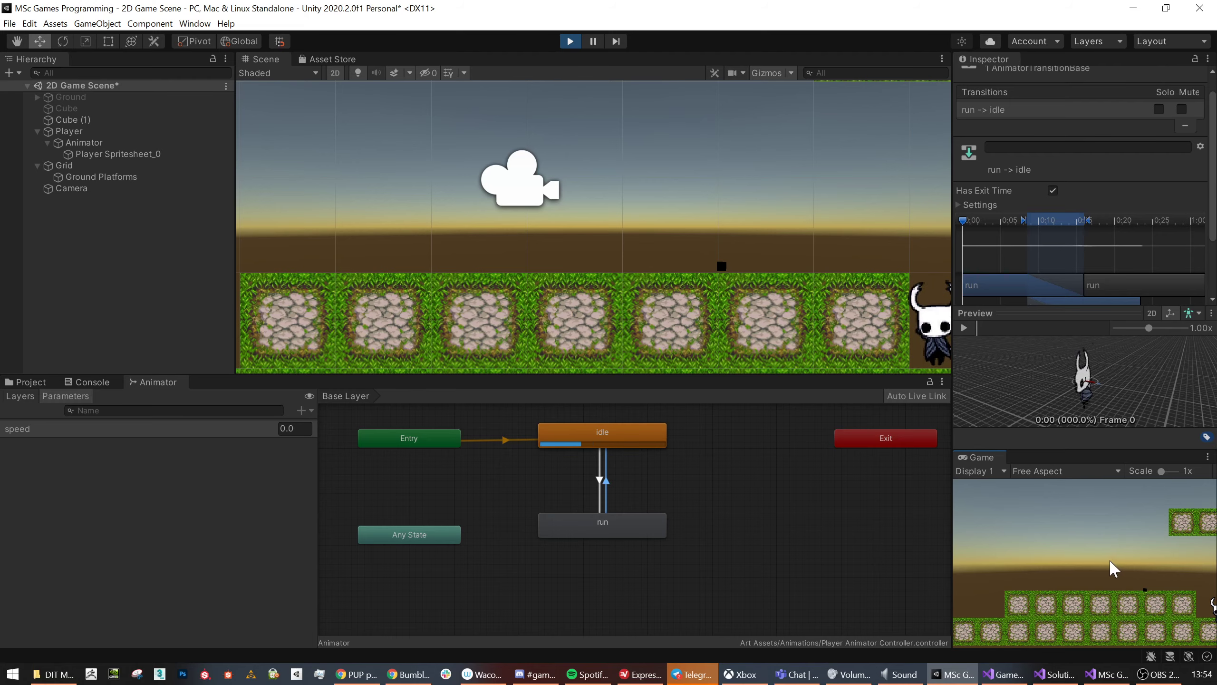
left_click(569, 42)
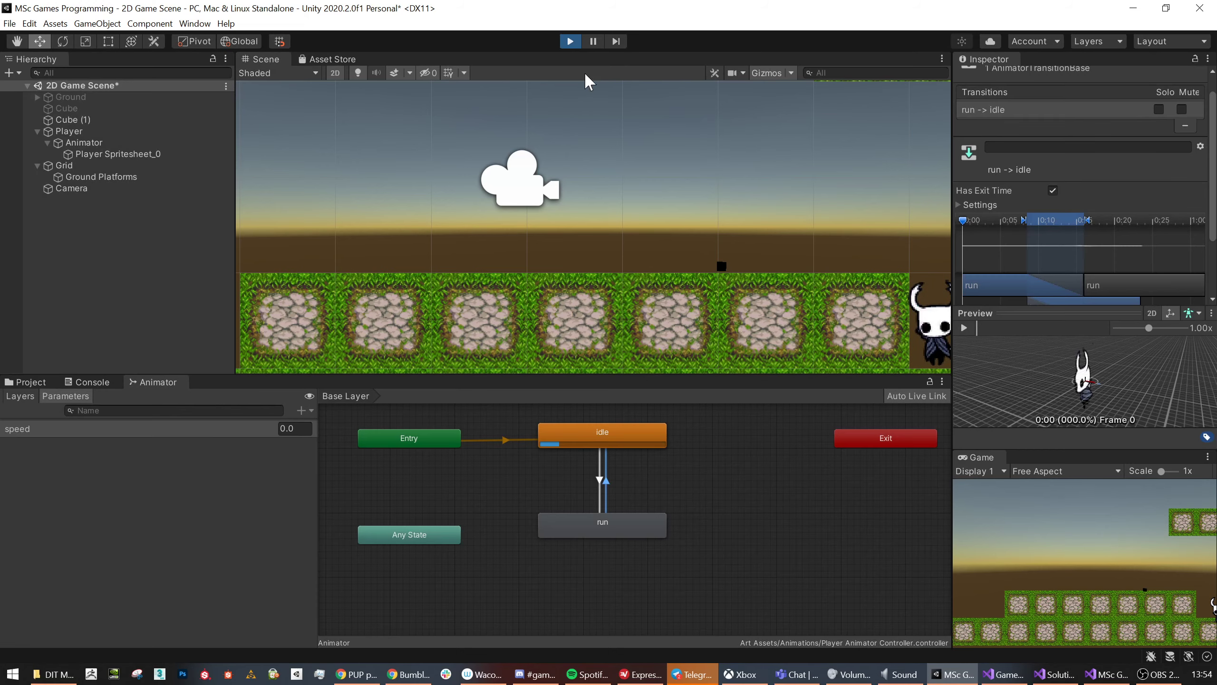
Restore "+ move" after currentSpeed in the anim.SetFloat line in Visual Studio and save the script.
left_click(1106, 674)
type("+ move));")
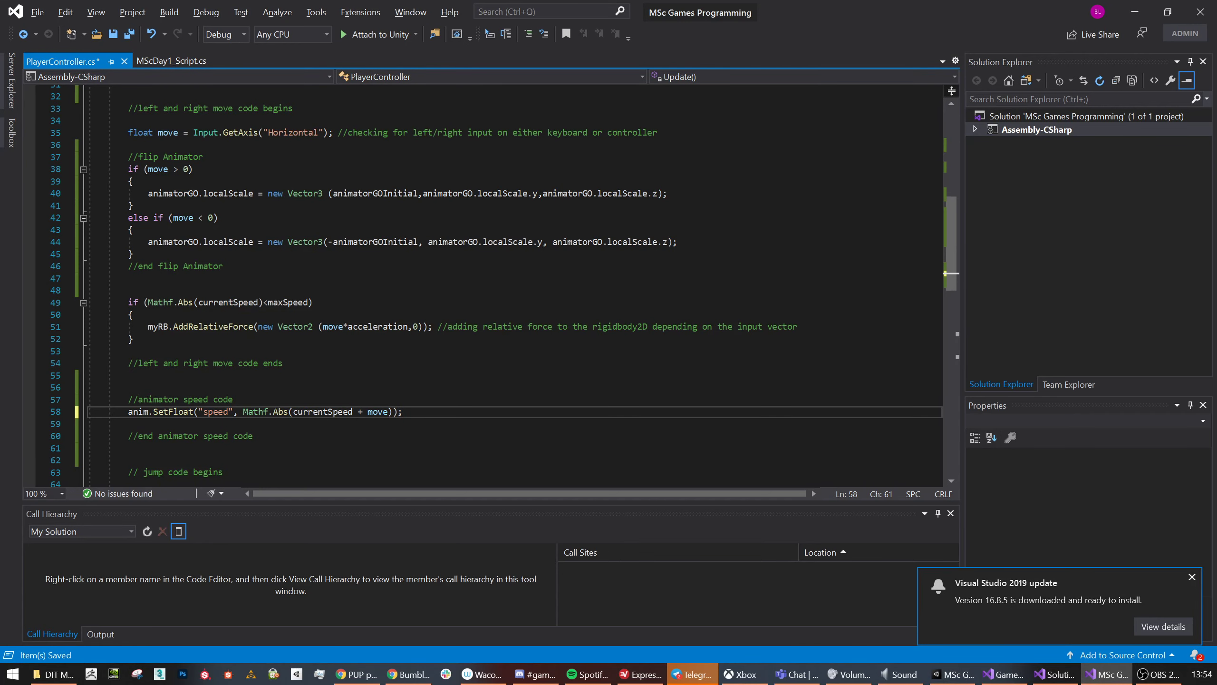
key("ctrl+s")
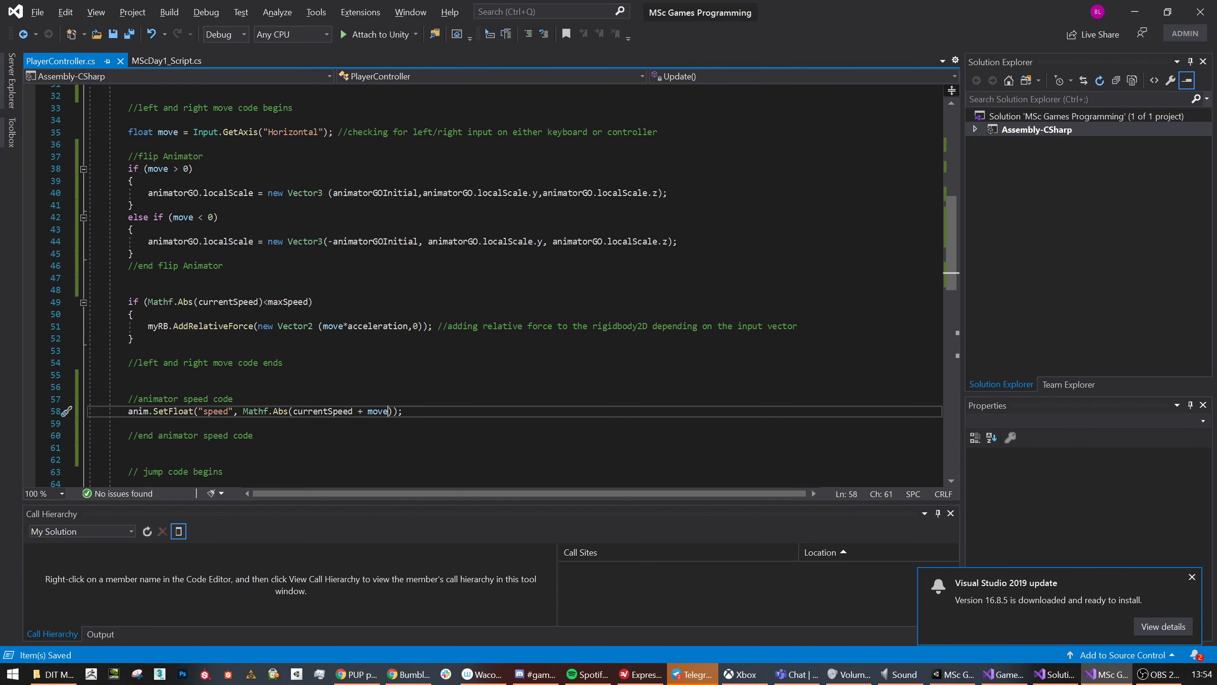
Return to Unity and play-test the idle and run switching by moving the player both ways, ending with play mode stopped.
key("alt+Tab")
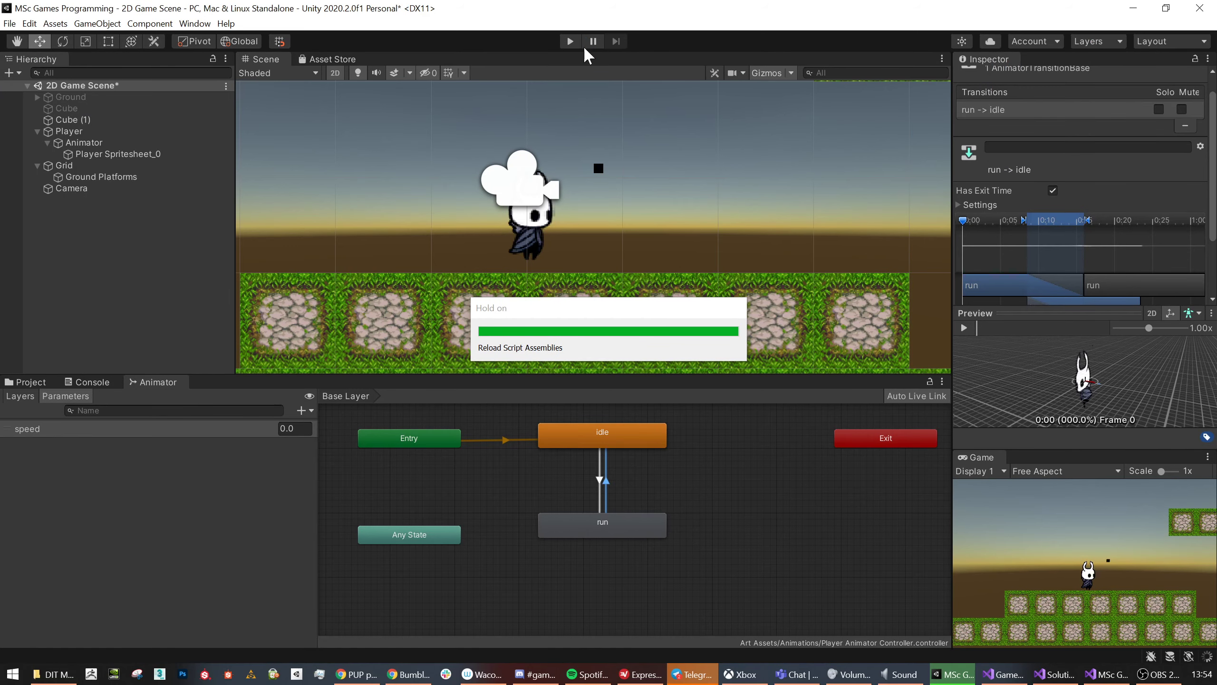
left_click(575, 41)
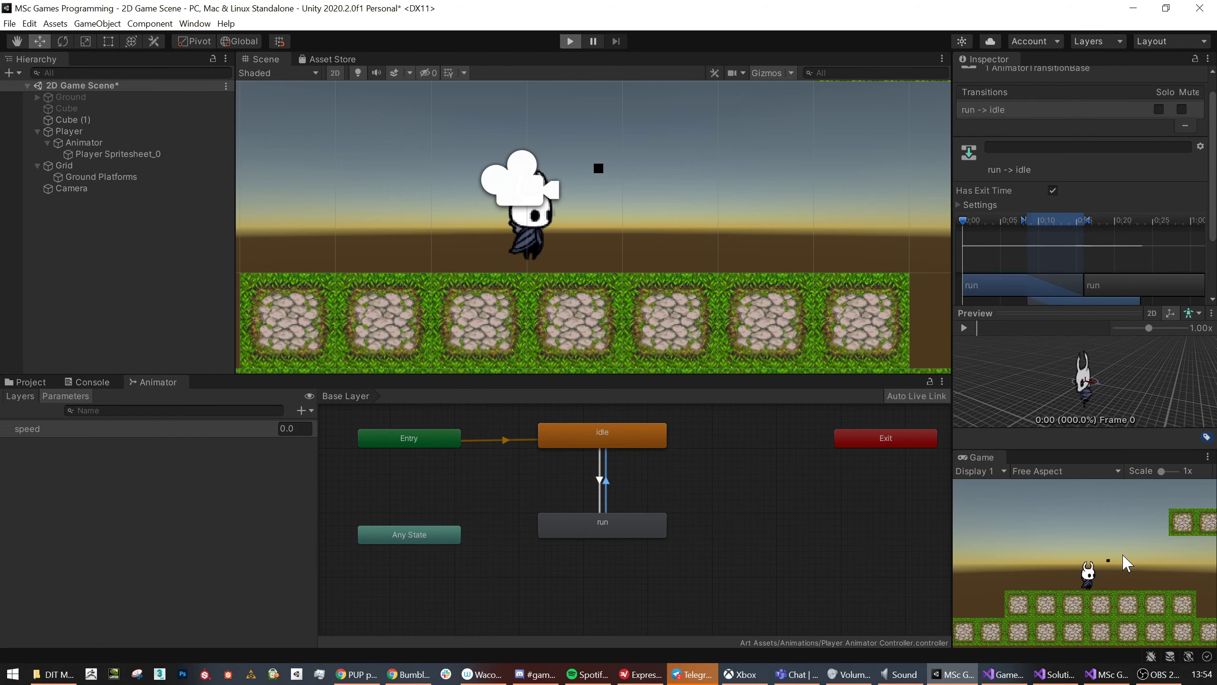
key("Right")
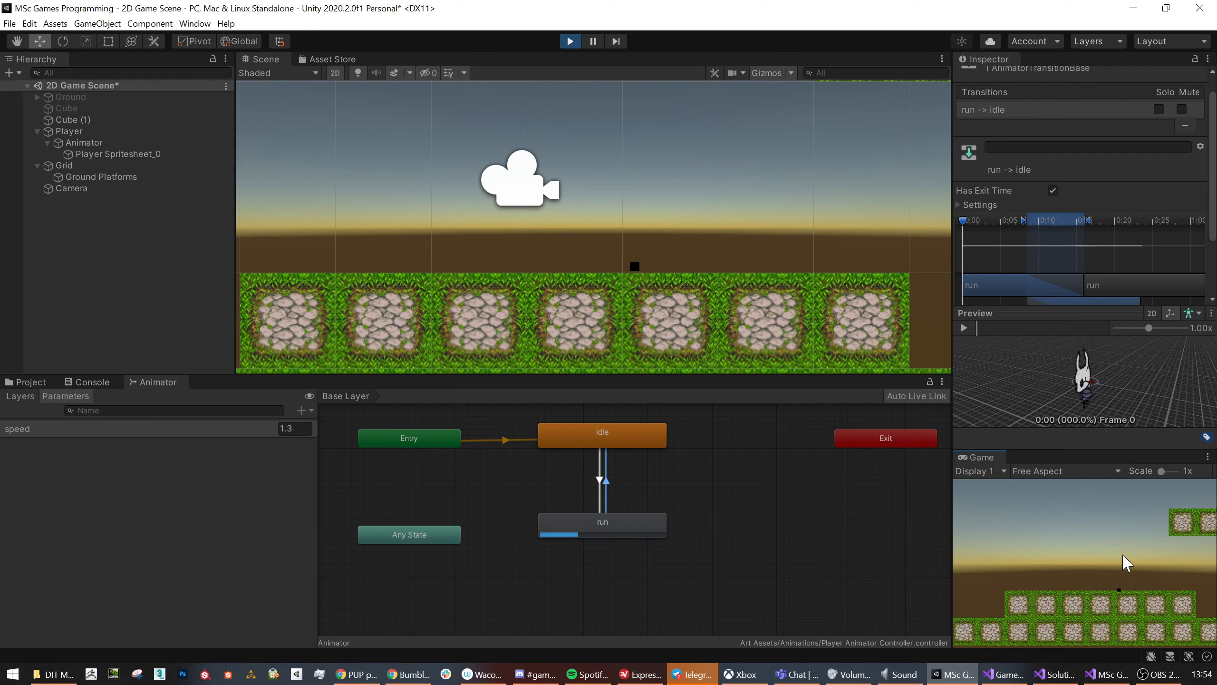
key("Left")
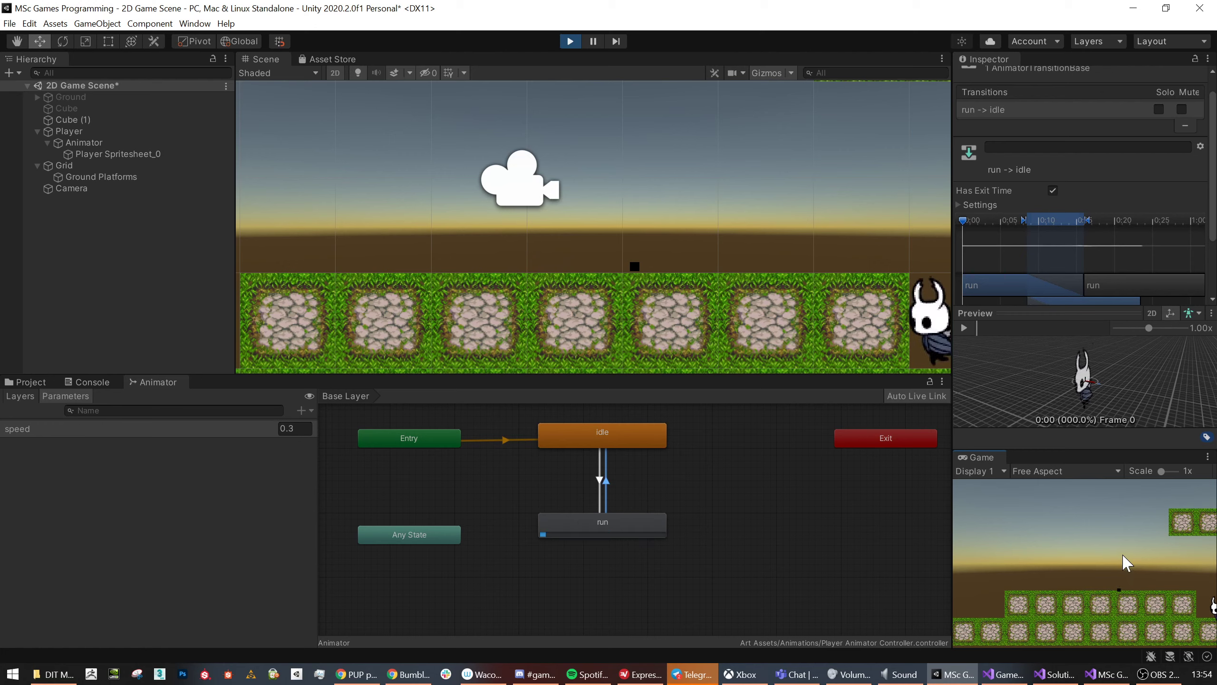
key("Left")
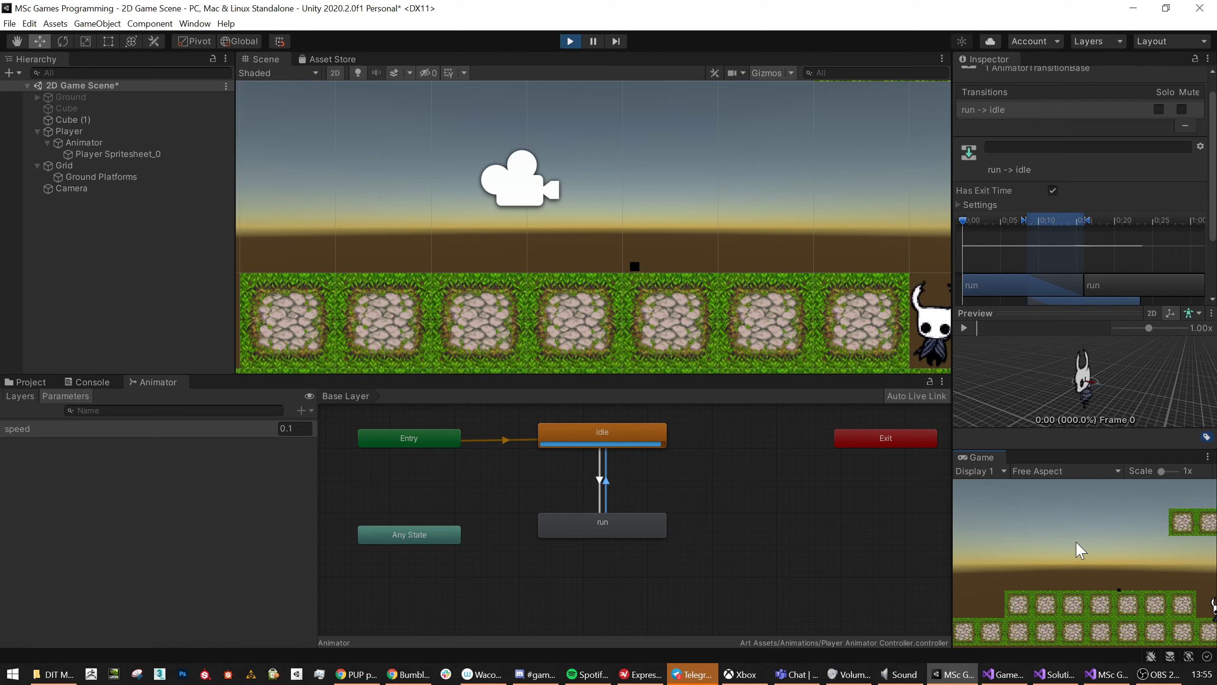
key("Right")
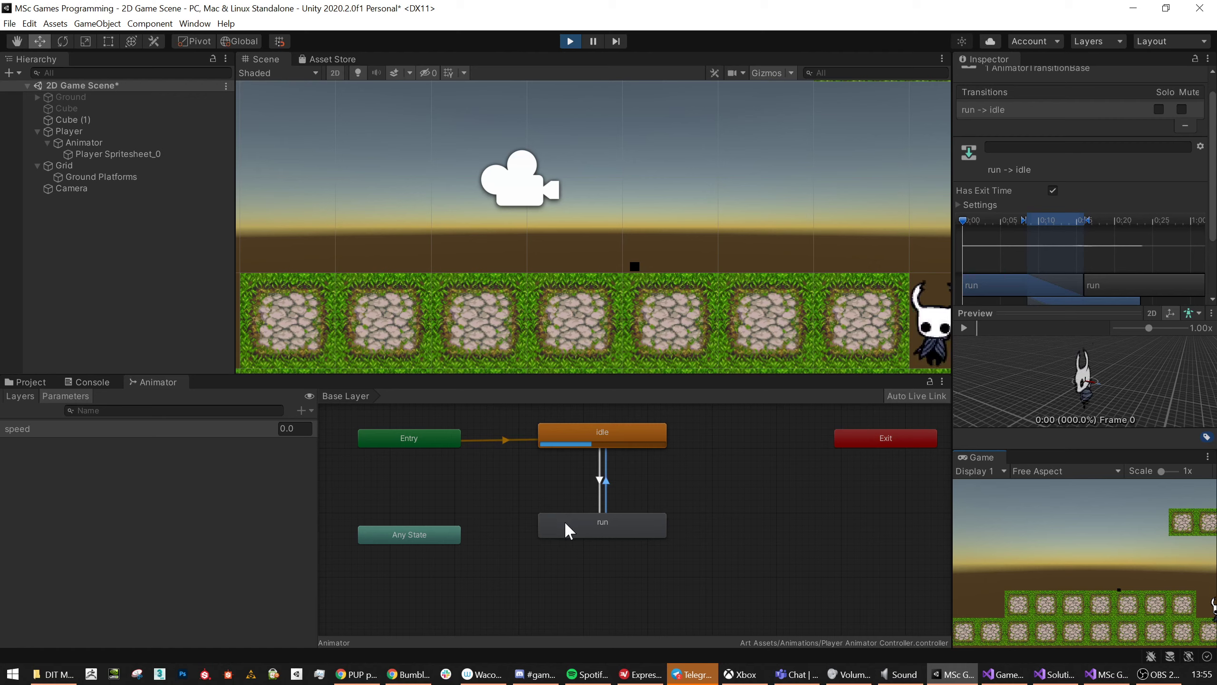
left_click(570, 41)
Disable Has Exit Time on both the idle -> run and run -> idle transitions.
left_click(600, 481)
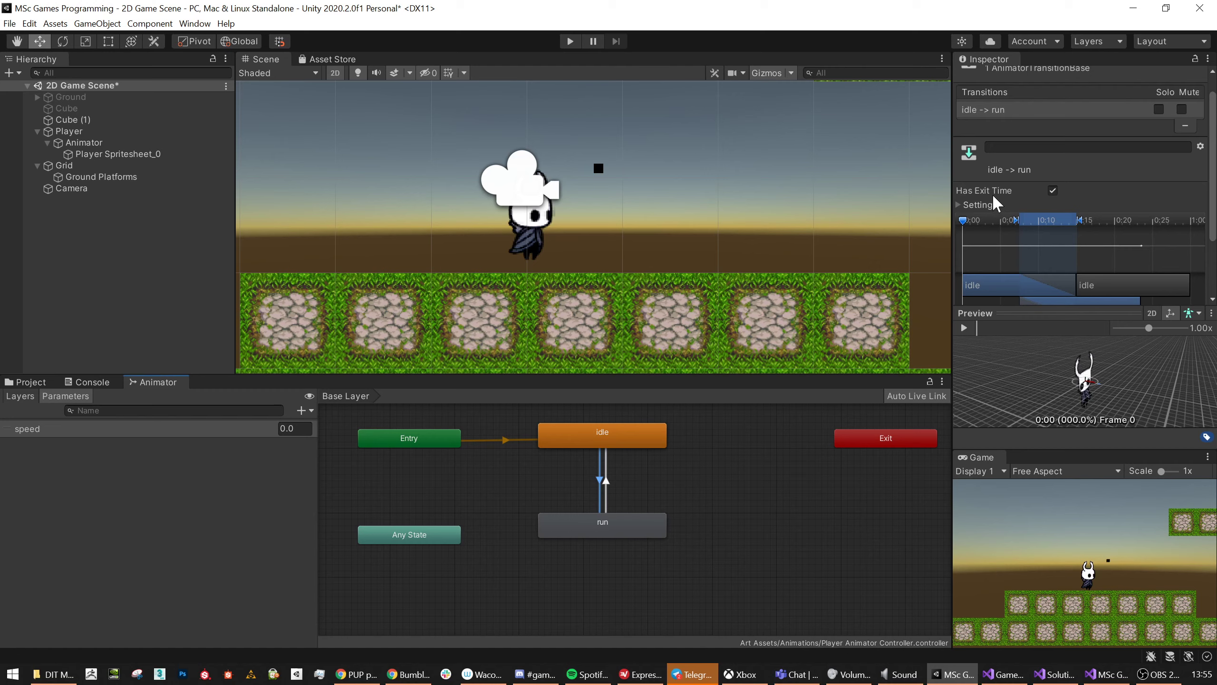
left_click(1052, 191)
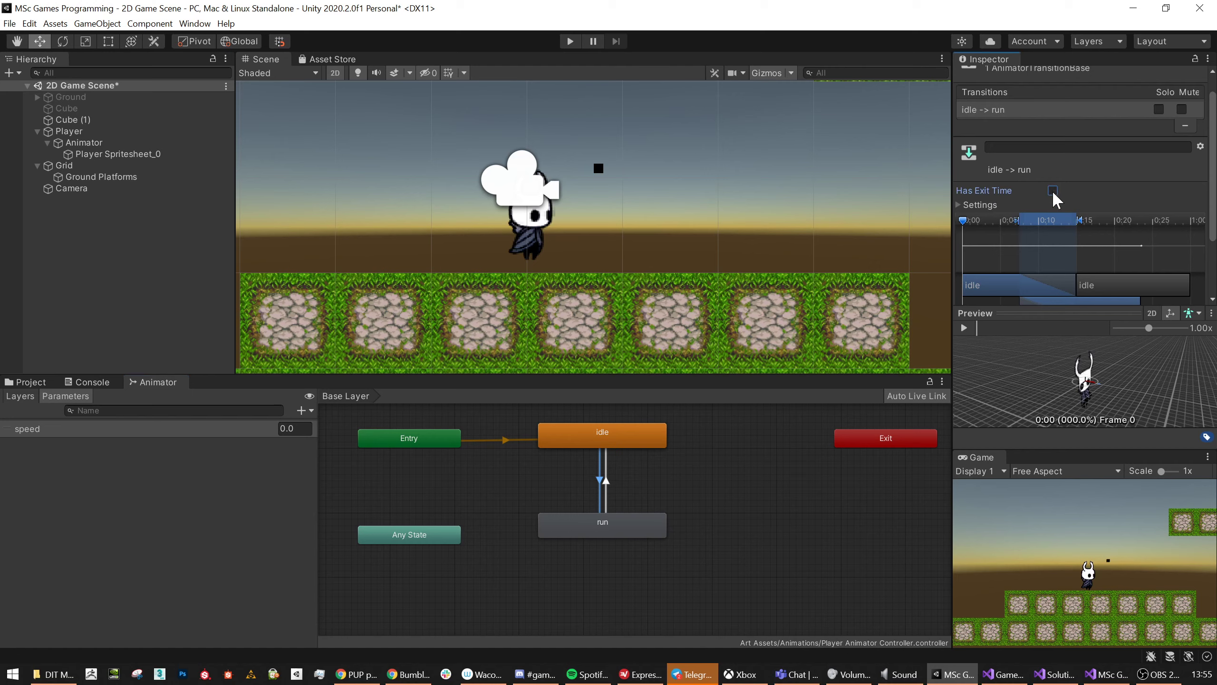
left_click(606, 482)
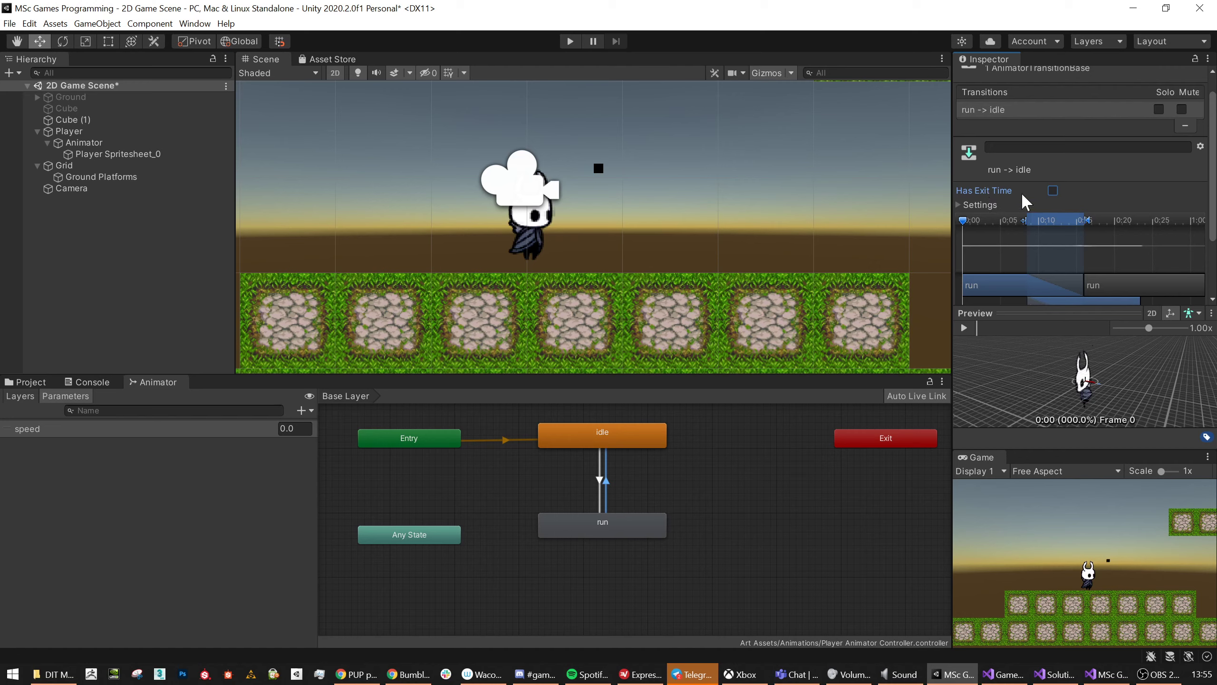
Expand the run -> idle transition's settings and shorten its blend on the timeline to a Transition Duration of 0.
scroll(1093, 185, "down", 3)
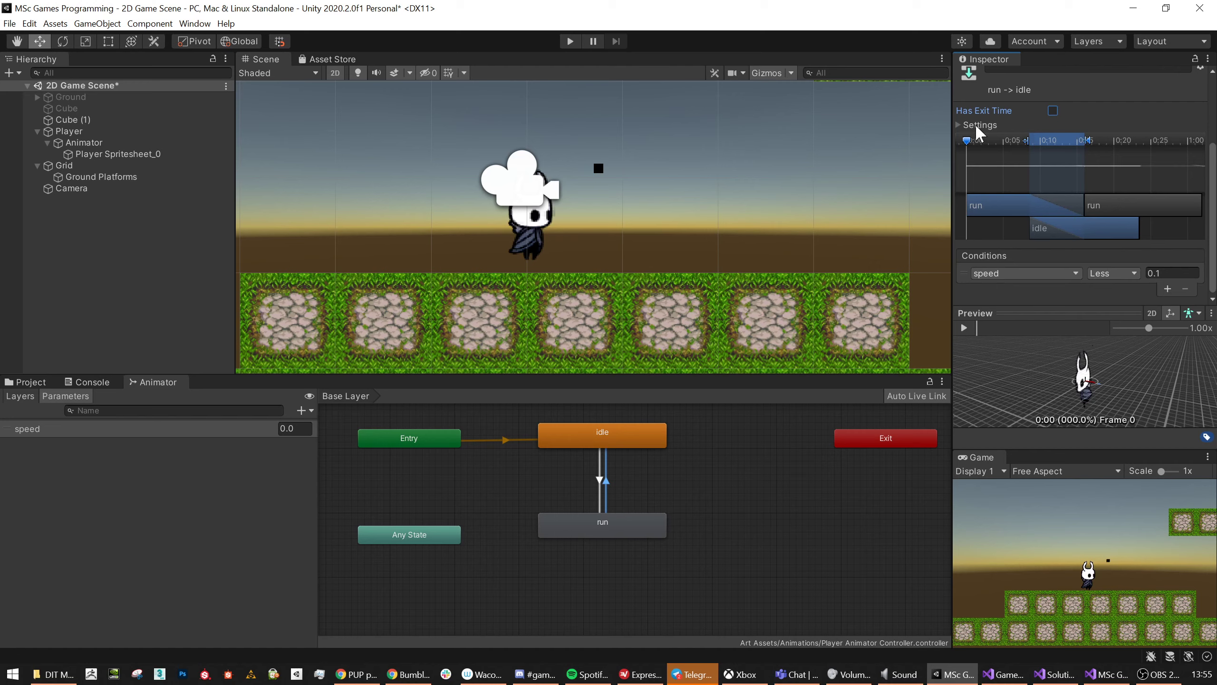
left_click(959, 125)
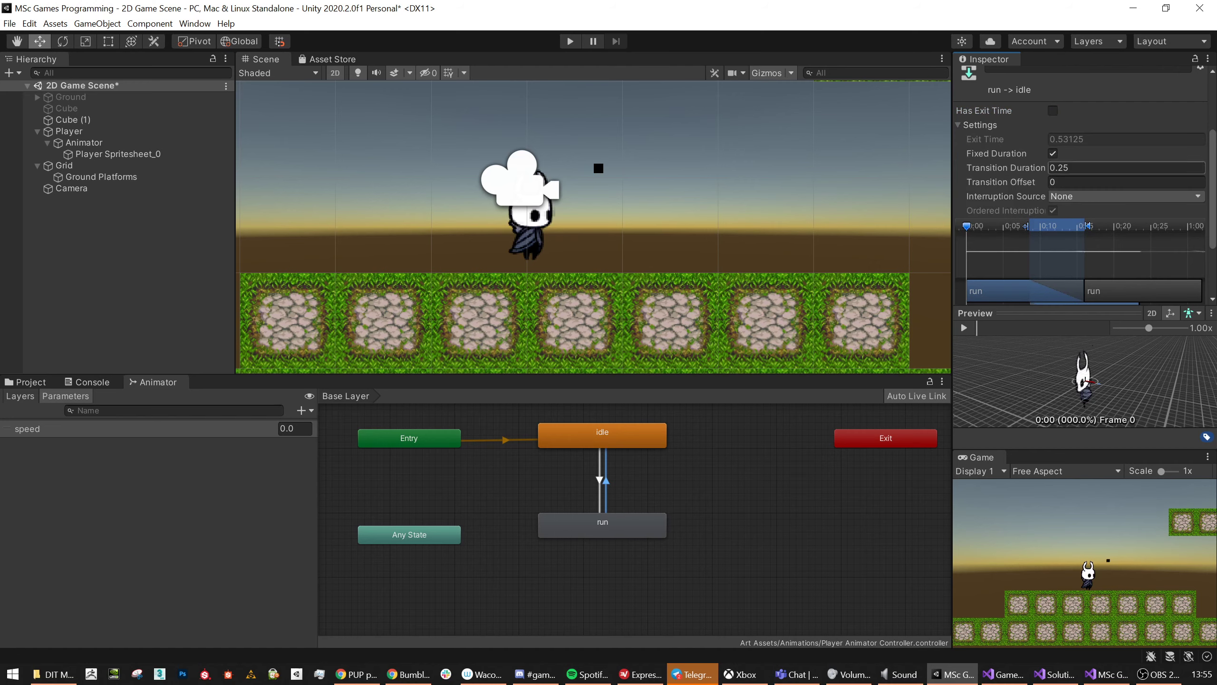
scroll(1046, 202, "down", 3)
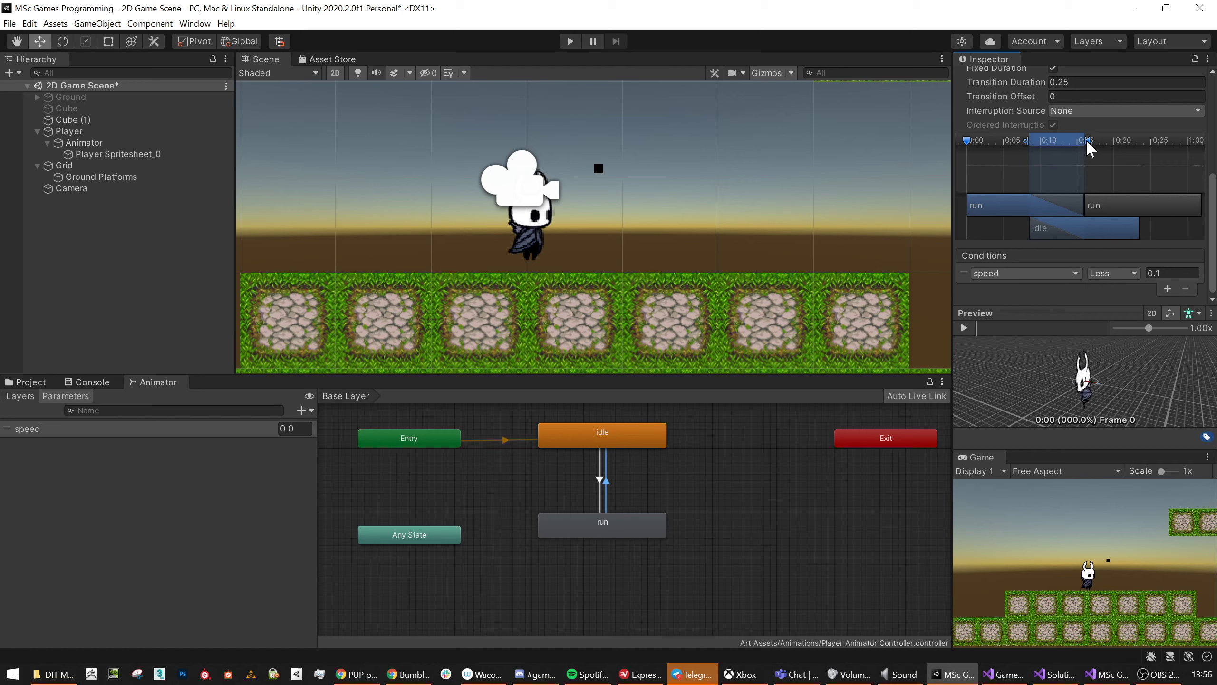
left_click_drag(1089, 140, 1025, 140)
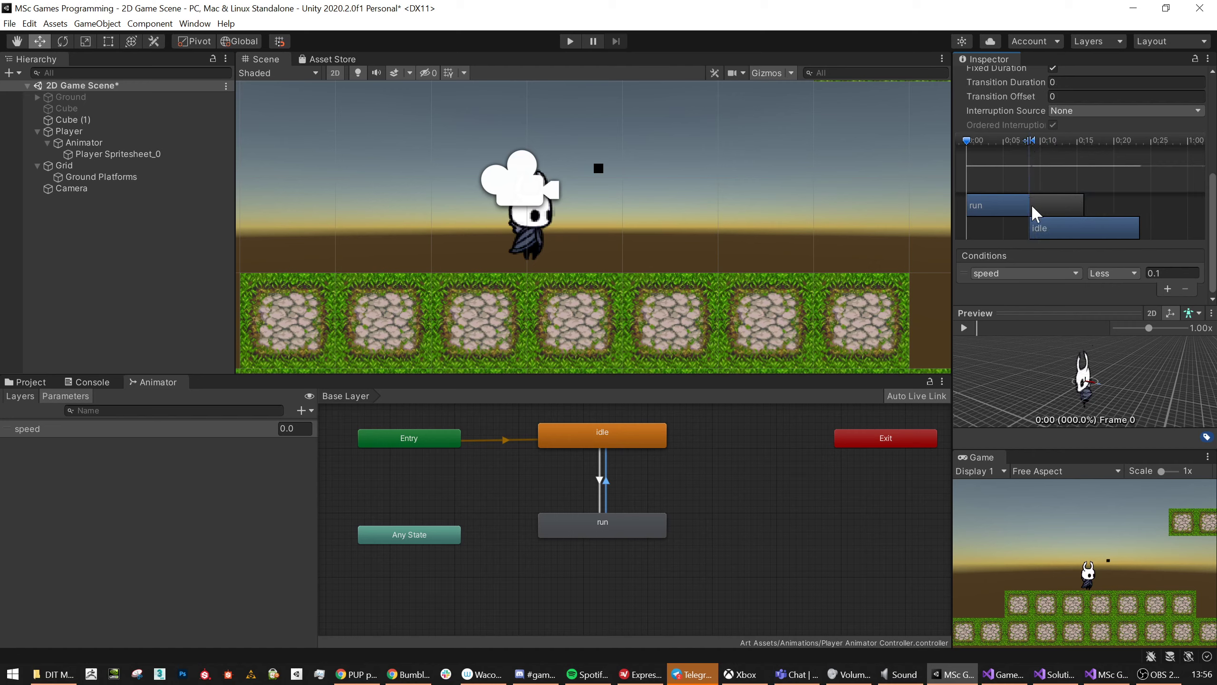
Lengthen the run -> idle blend to a Transition Duration of 0.25 and select the idle -> run transition.
left_click_drag(988, 209, 1093, 208)
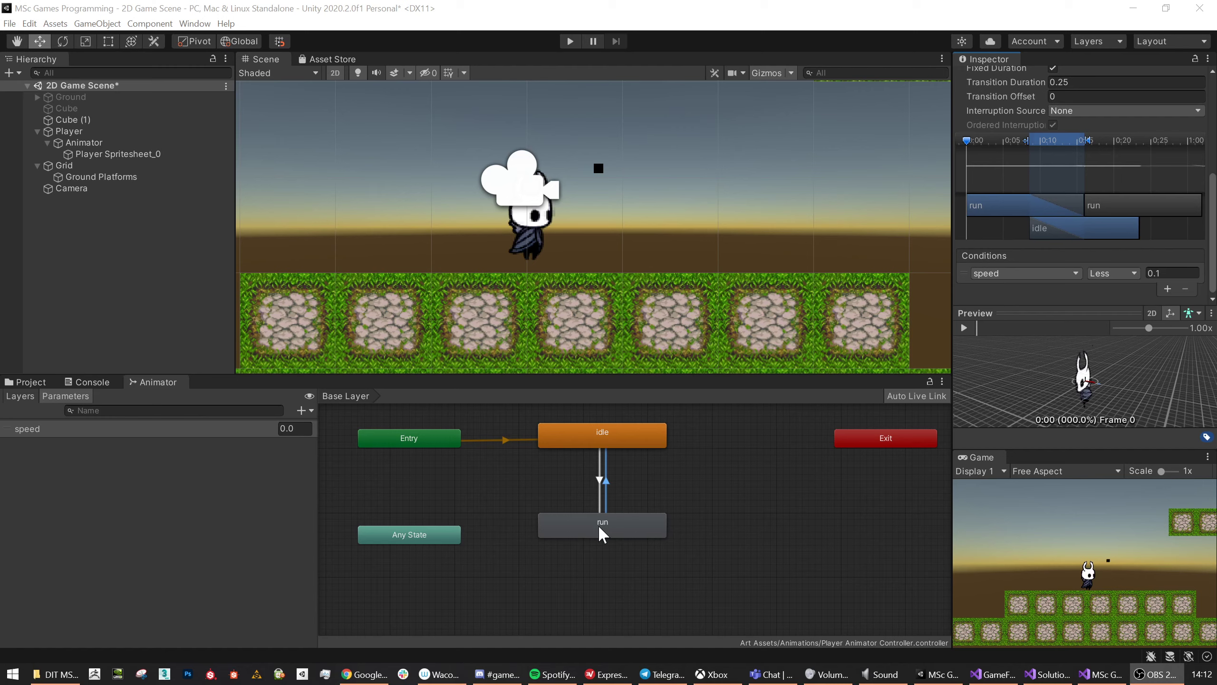
left_click(600, 480)
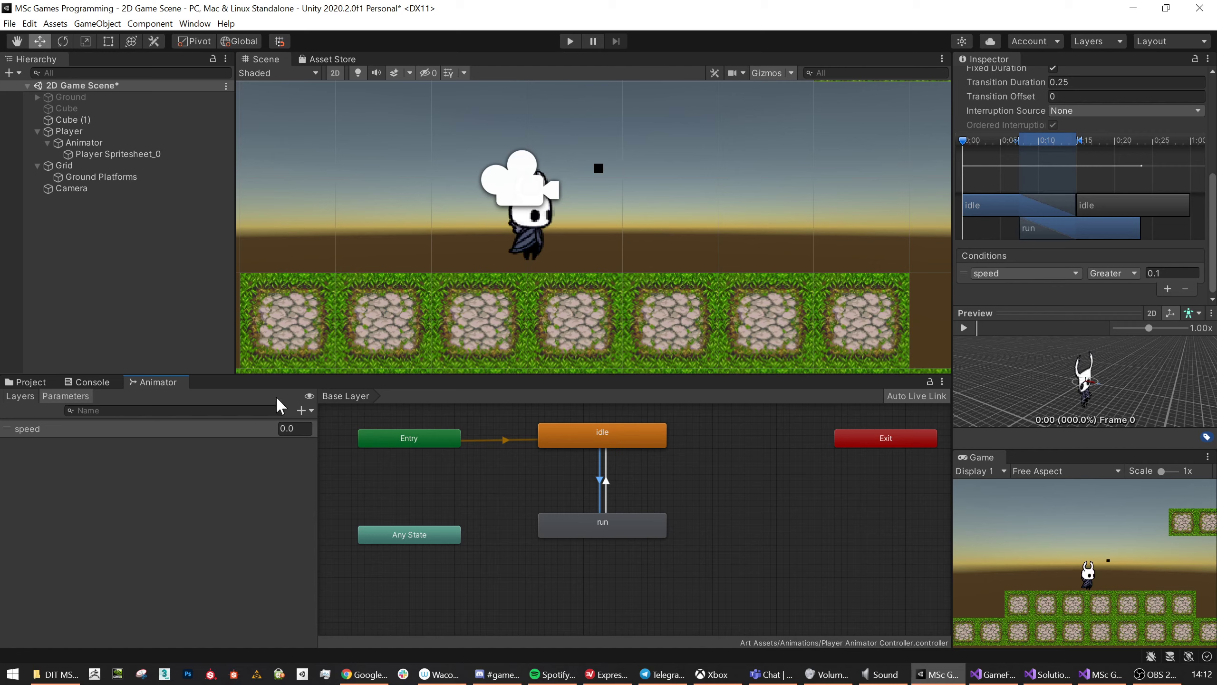
Add a Bool parameter named grounded to the Animator.
left_click(304, 411)
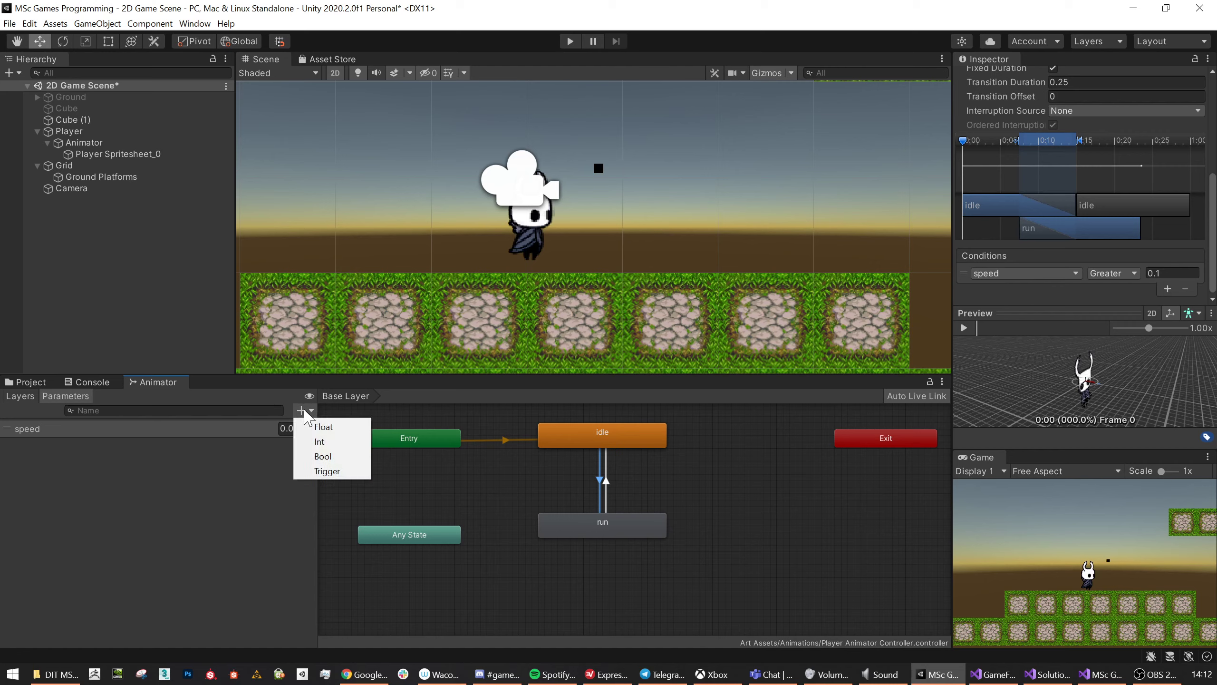
key("alt+Tab")
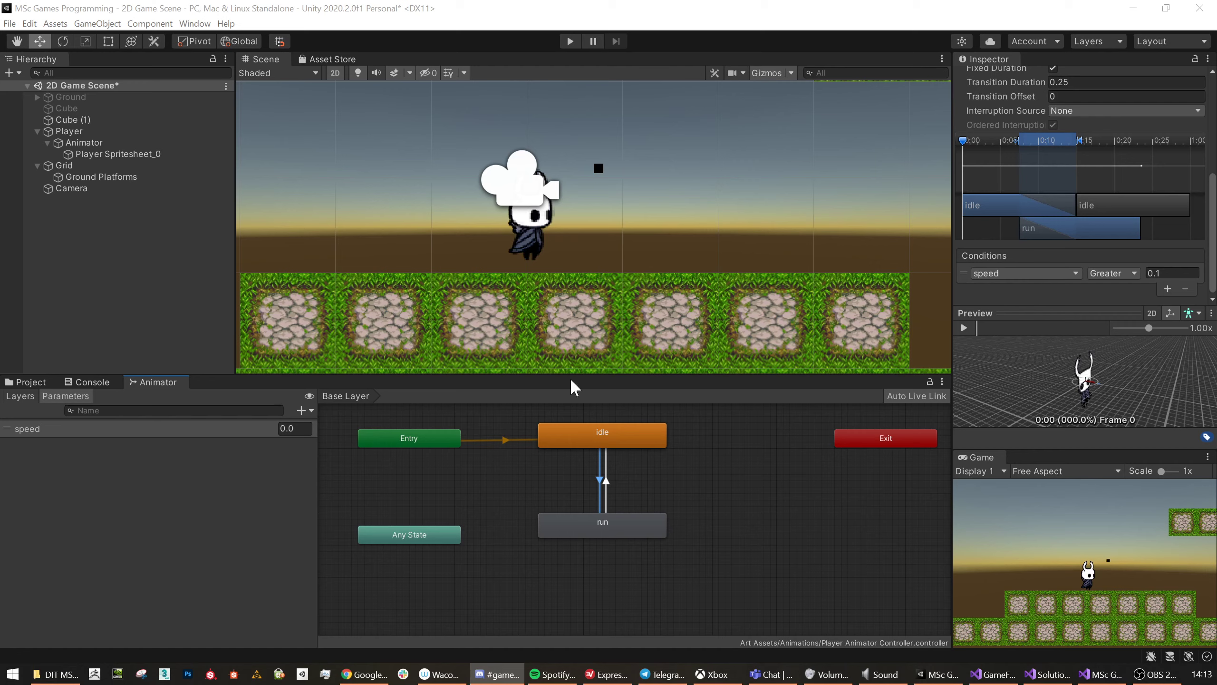
left_click(302, 410)
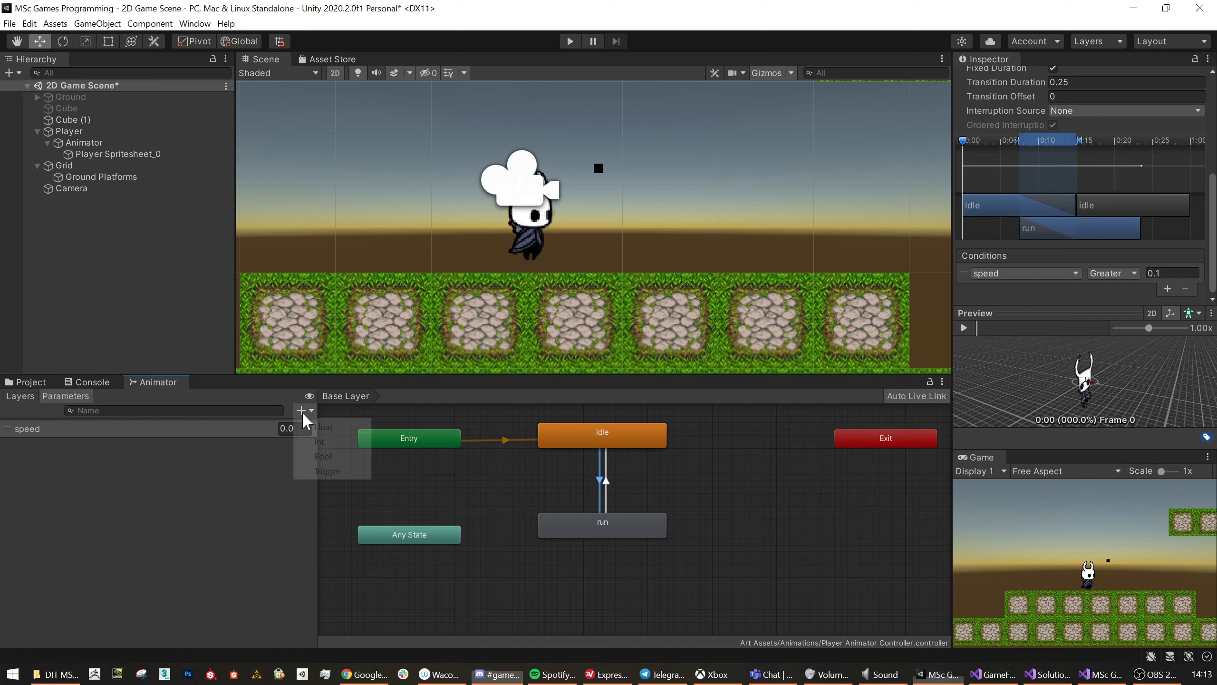
left_click(318, 456)
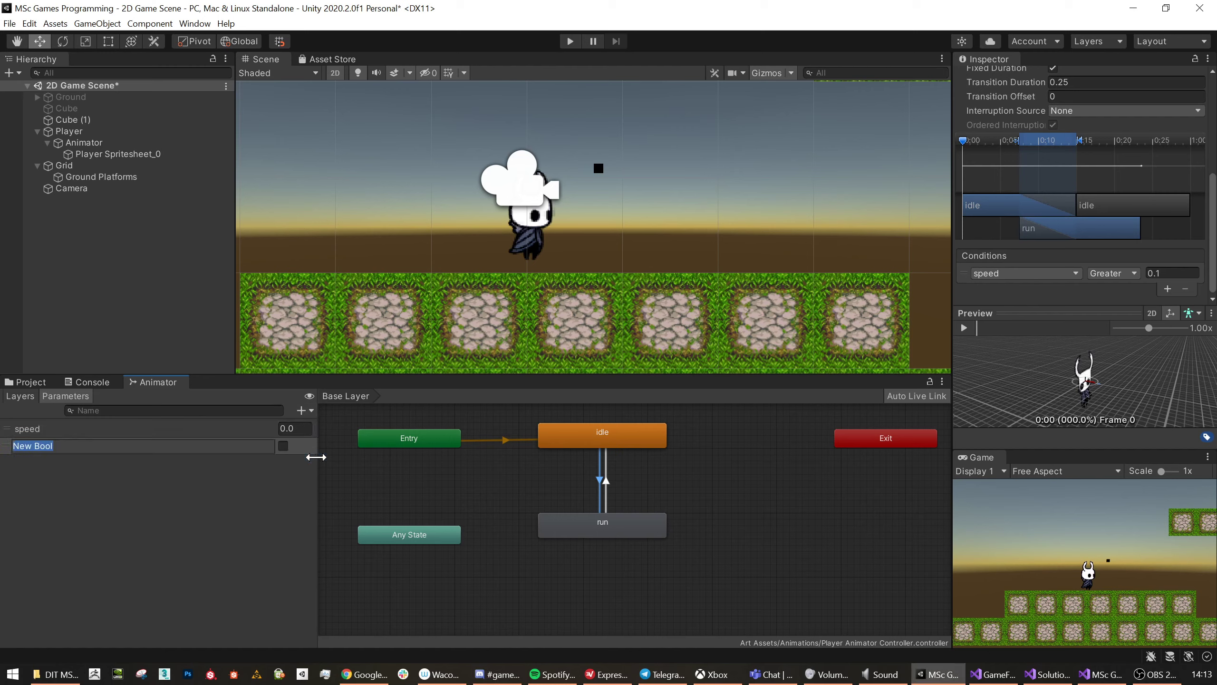
type("grounded")
key("Return")
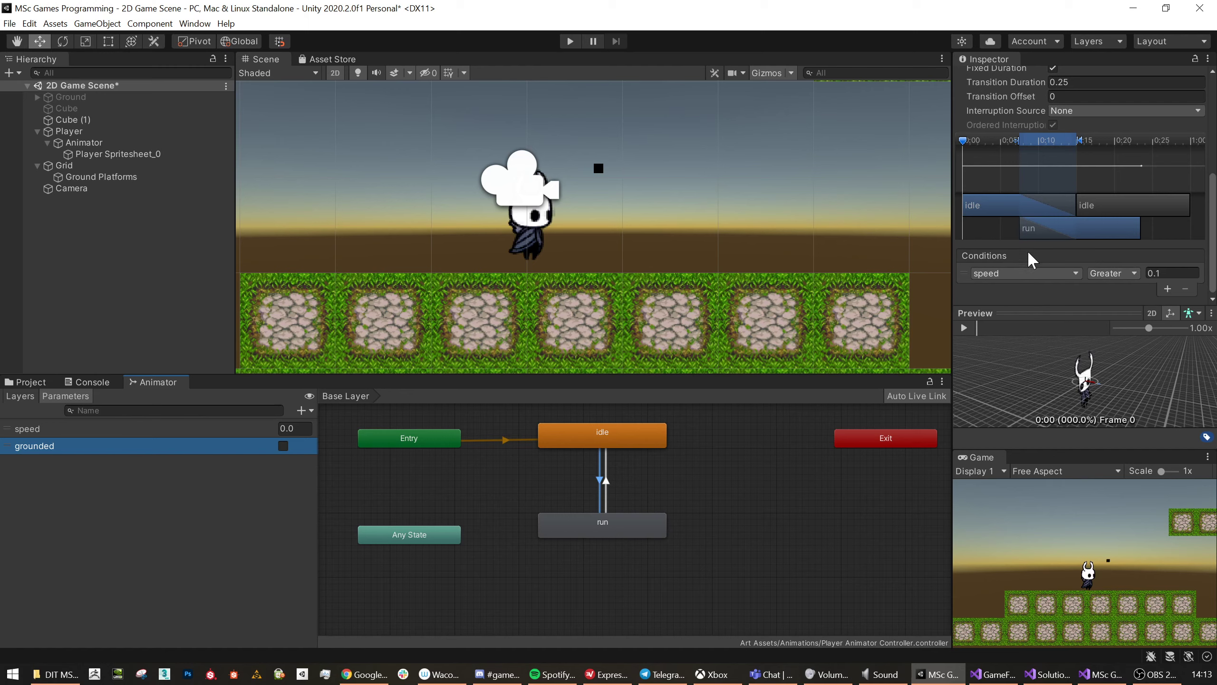
Add a second condition to the idle -> run transition requiring grounded to be true.
left_click(1172, 273)
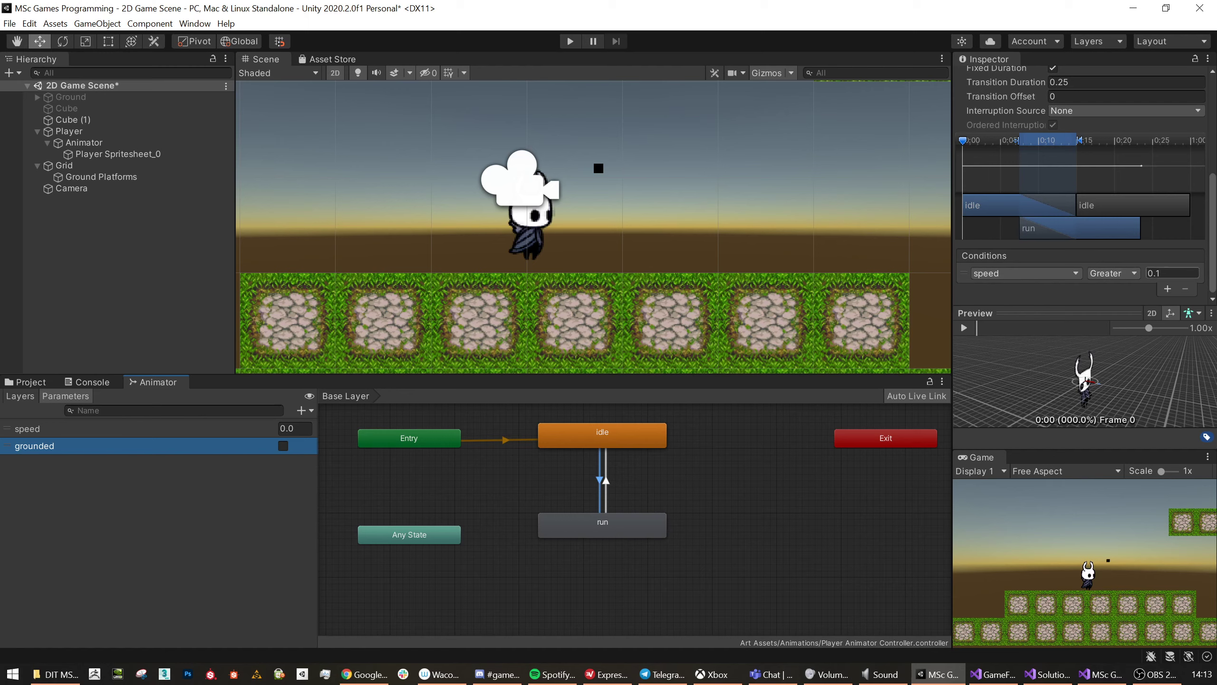
left_click(1167, 288)
left_click(1033, 288)
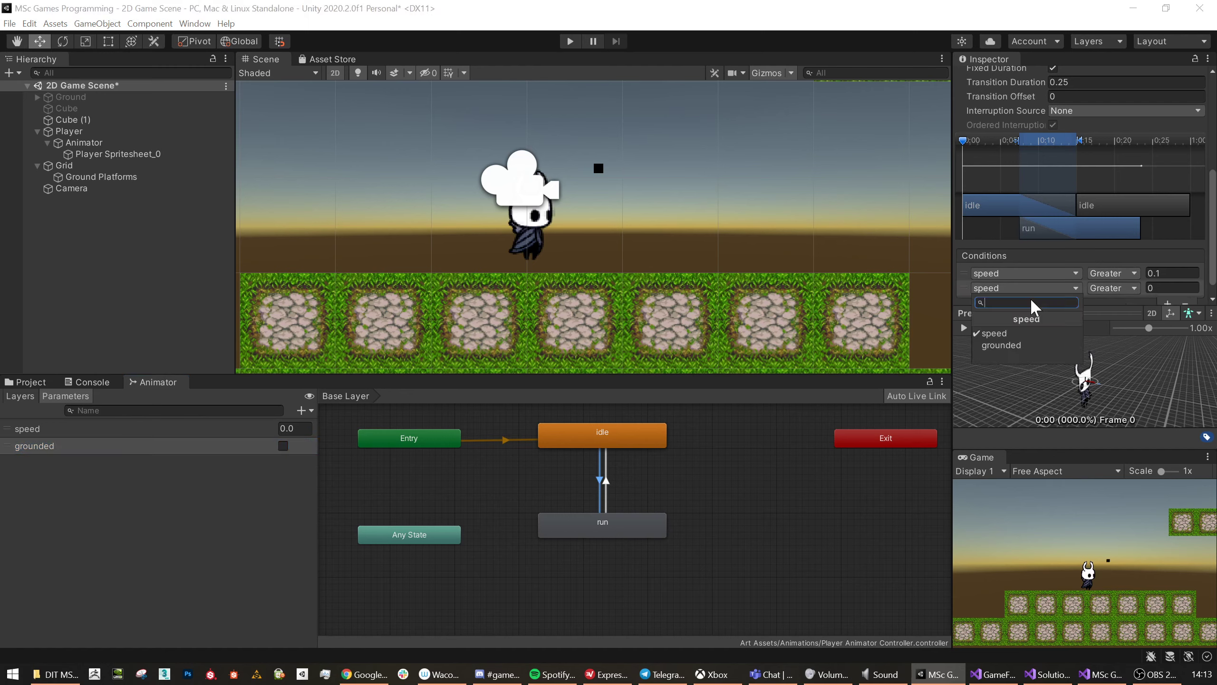
left_click(1032, 345)
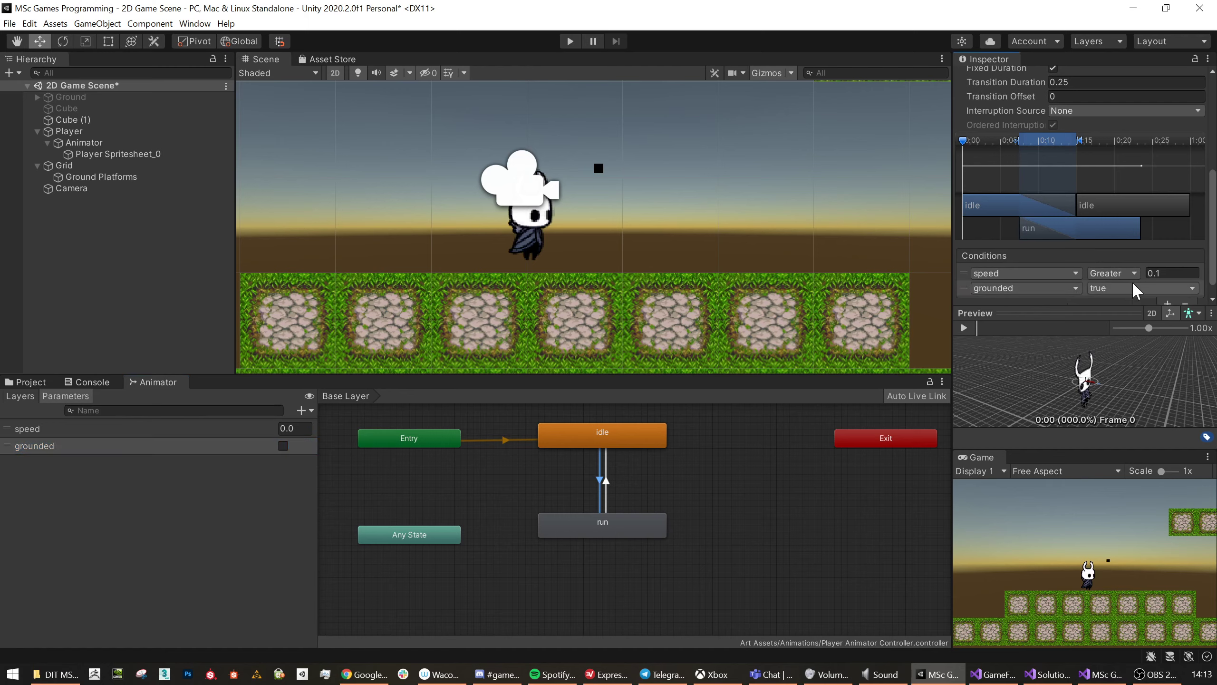
Select the run -> idle transition and give it an additional condition of grounded being true.
left_click(606, 479)
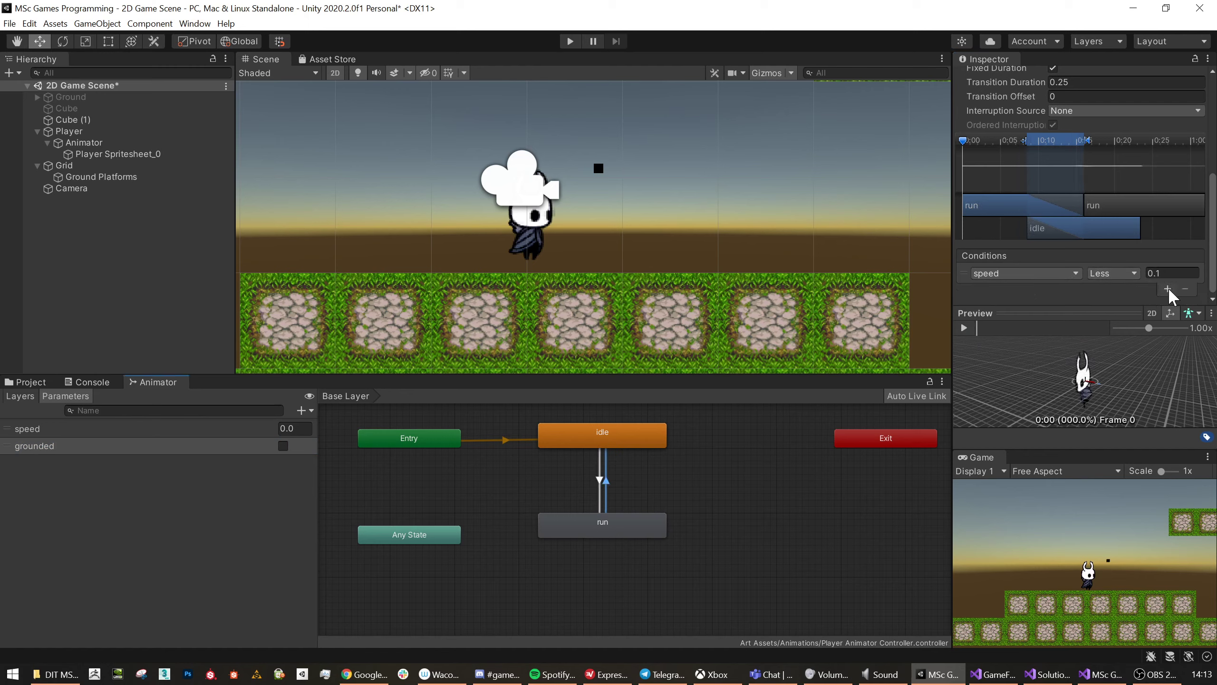
left_click(1168, 288)
left_click(1033, 288)
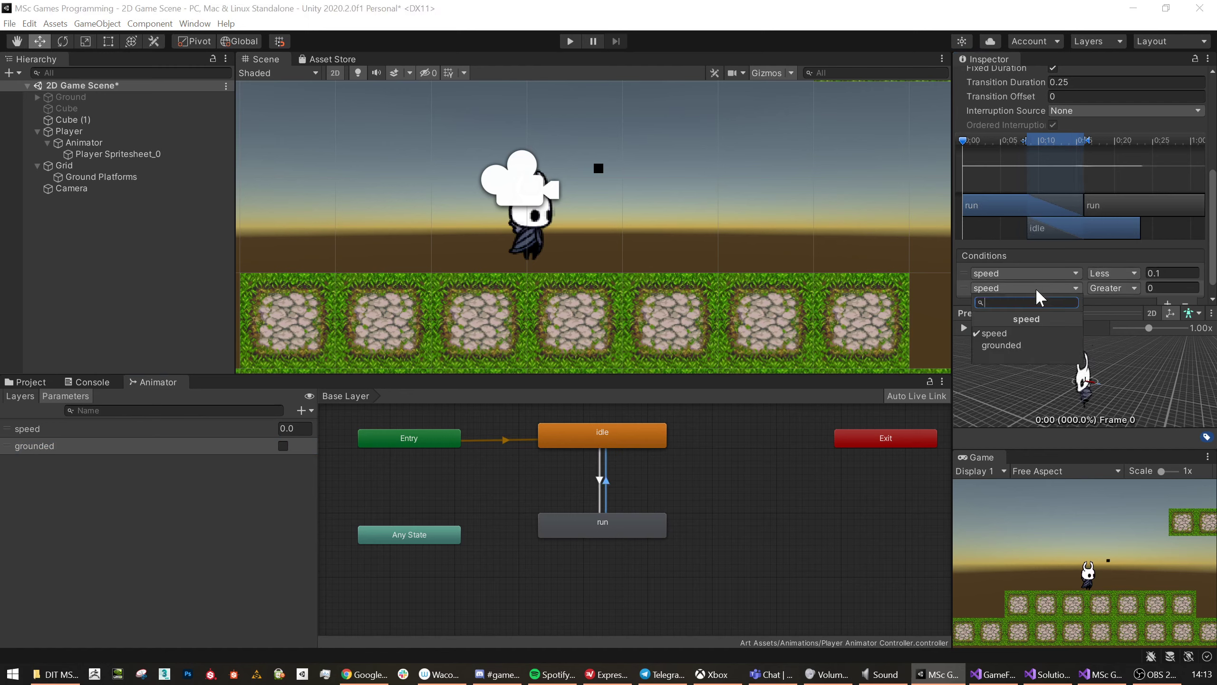
left_click(1032, 345)
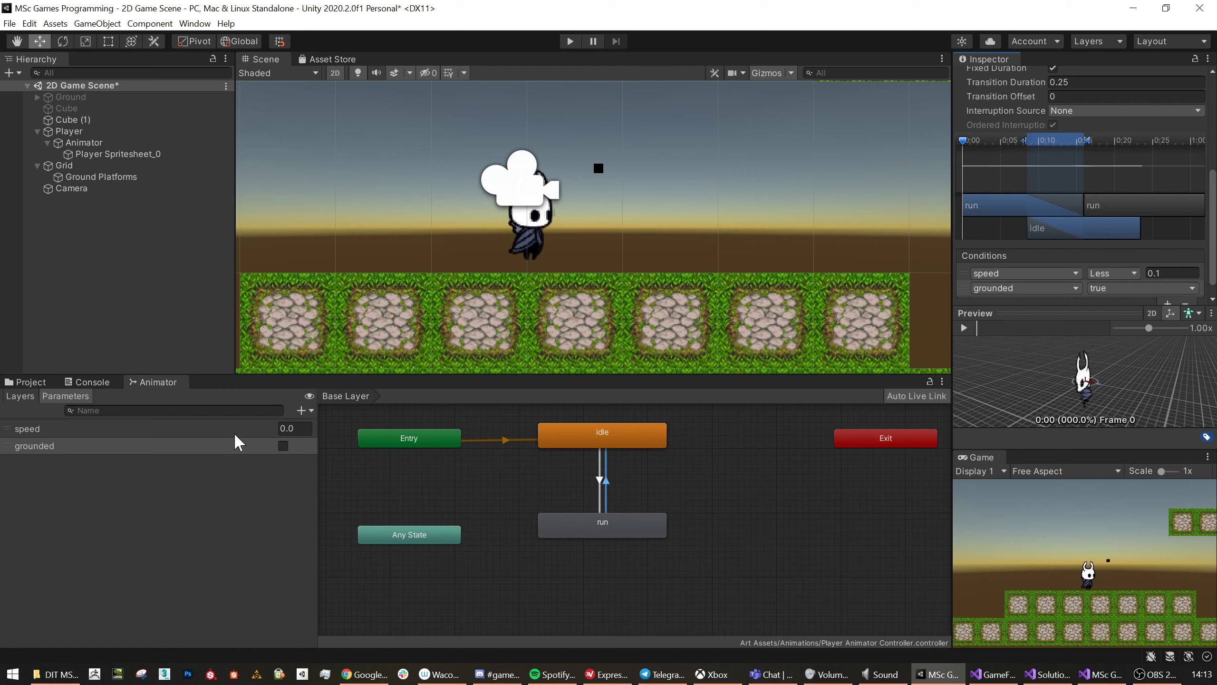
Add a Float parameter named vSpeed to the Animator.
left_click(302, 410)
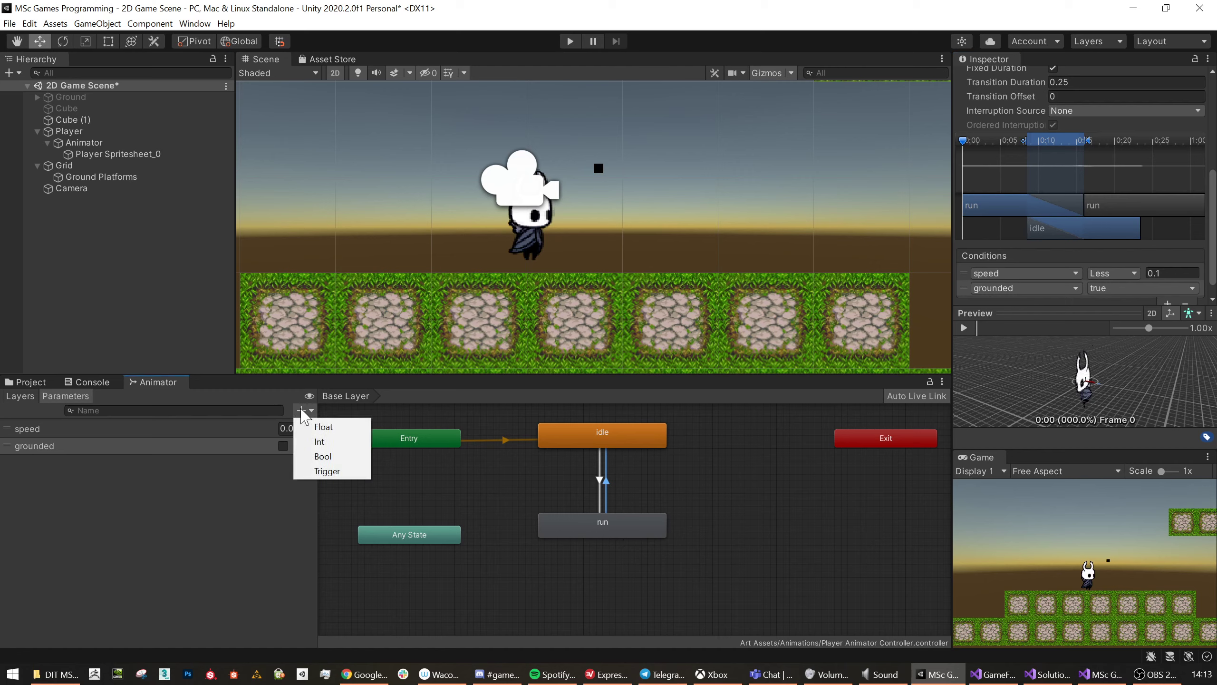
left_click(331, 431)
type("vSpeed")
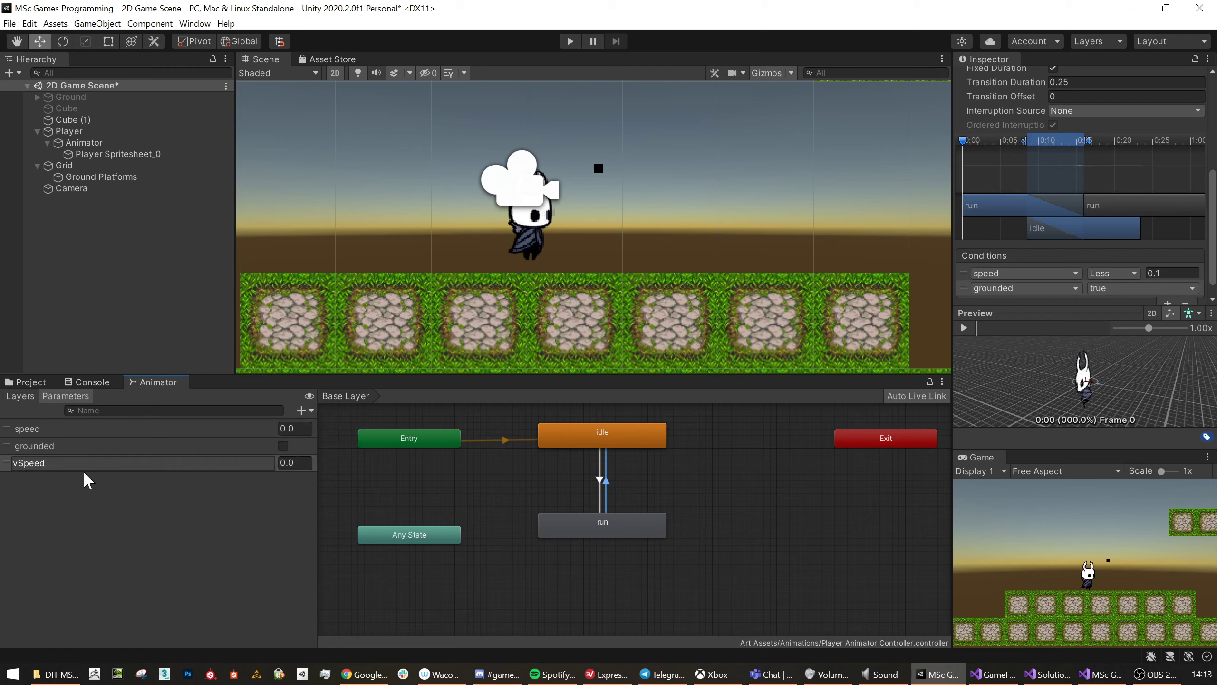
key("Return")
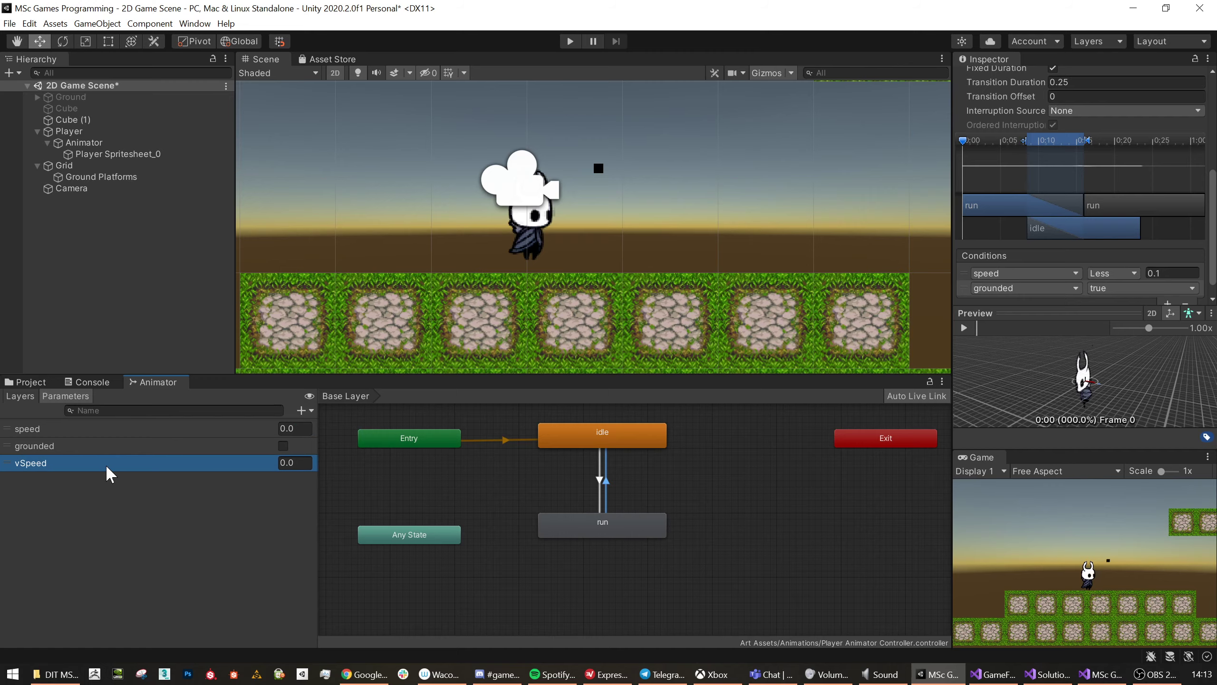
Switch to Visual Studio and review the anim.SetFloat line, jump code and grounded checks in PlayerController.cs.
left_click(1101, 673)
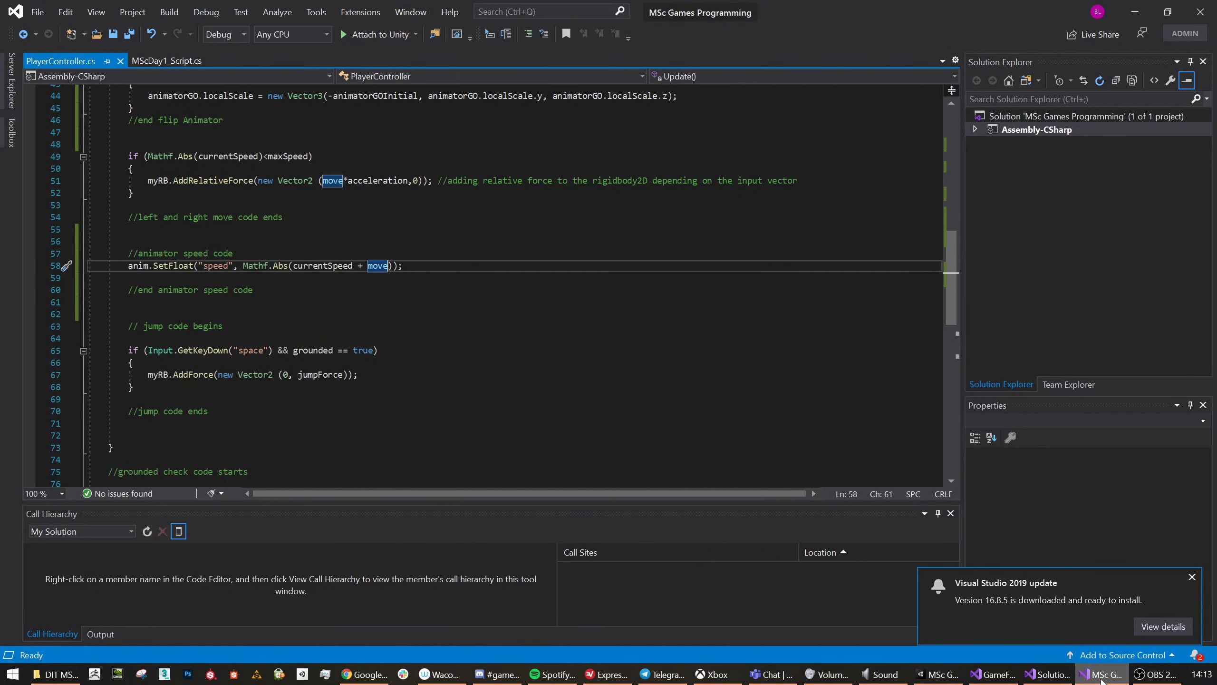
scroll(479, 282, "up", 2)
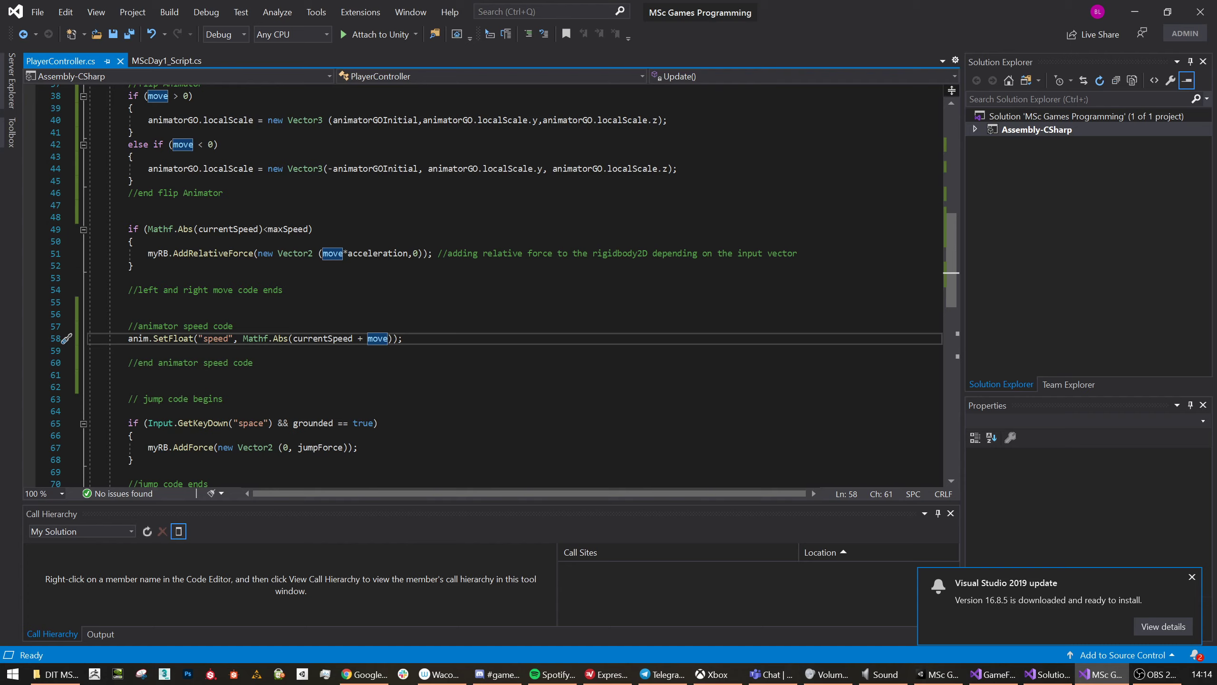
left_click_drag(403, 338, 128, 338)
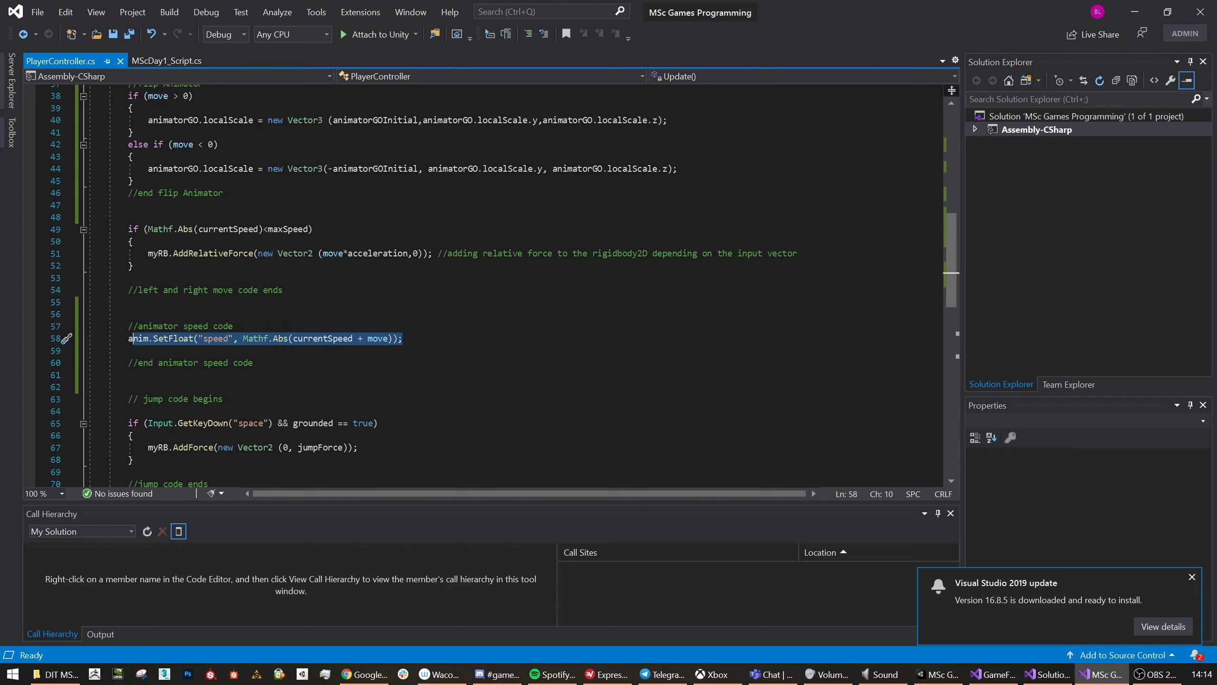
left_click(163, 338)
left_click_drag(403, 338, 128, 338)
scroll(388, 340, "up", 8)
scroll(388, 340, "down", 13)
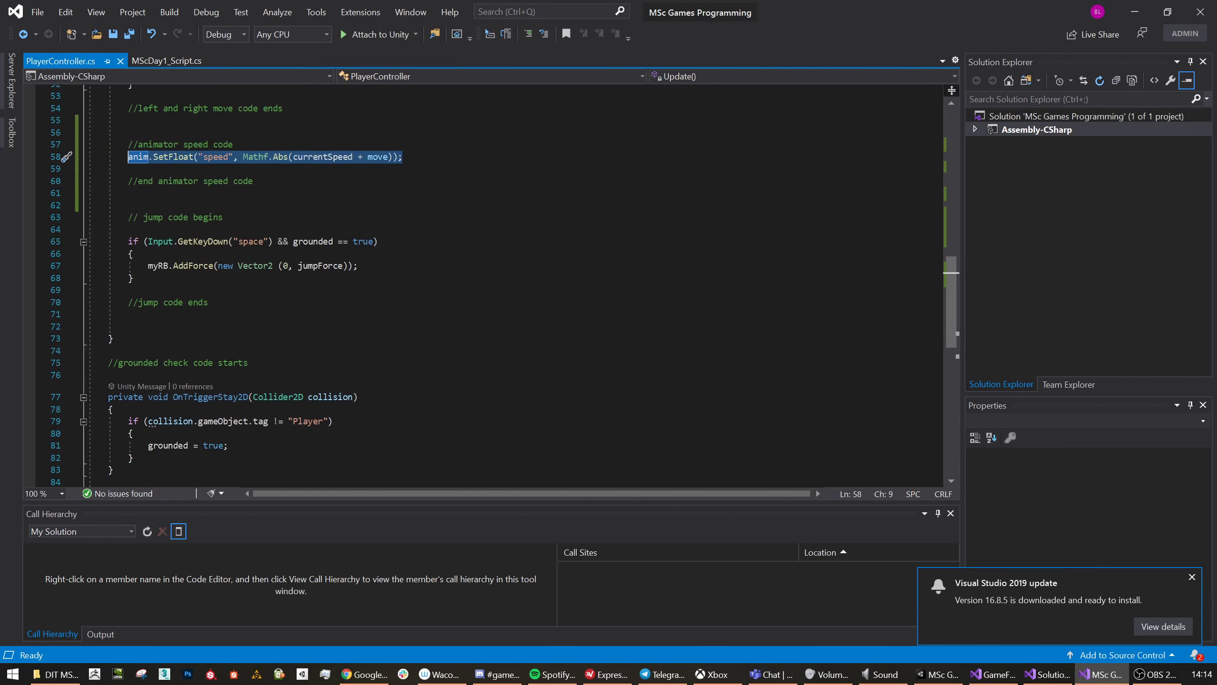
scroll(503, 284, "down", 1)
scroll(503, 284, "down", 6)
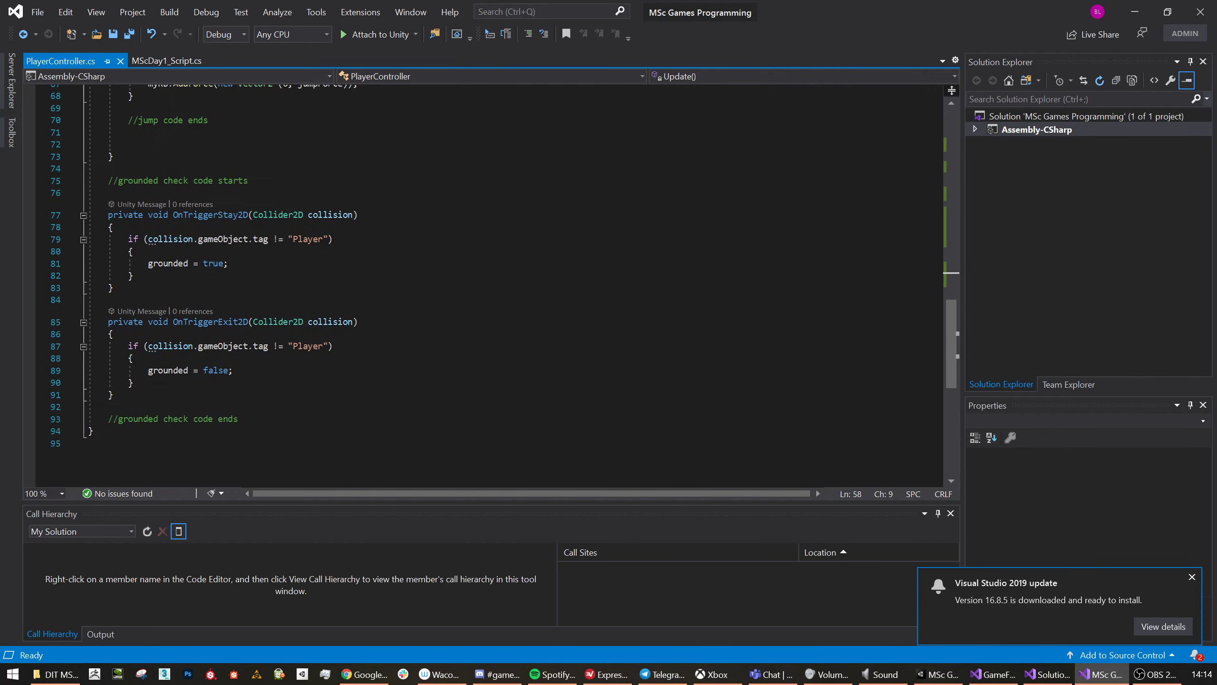
scroll(502, 285, "up", 8)
scroll(502, 284, "up", 3)
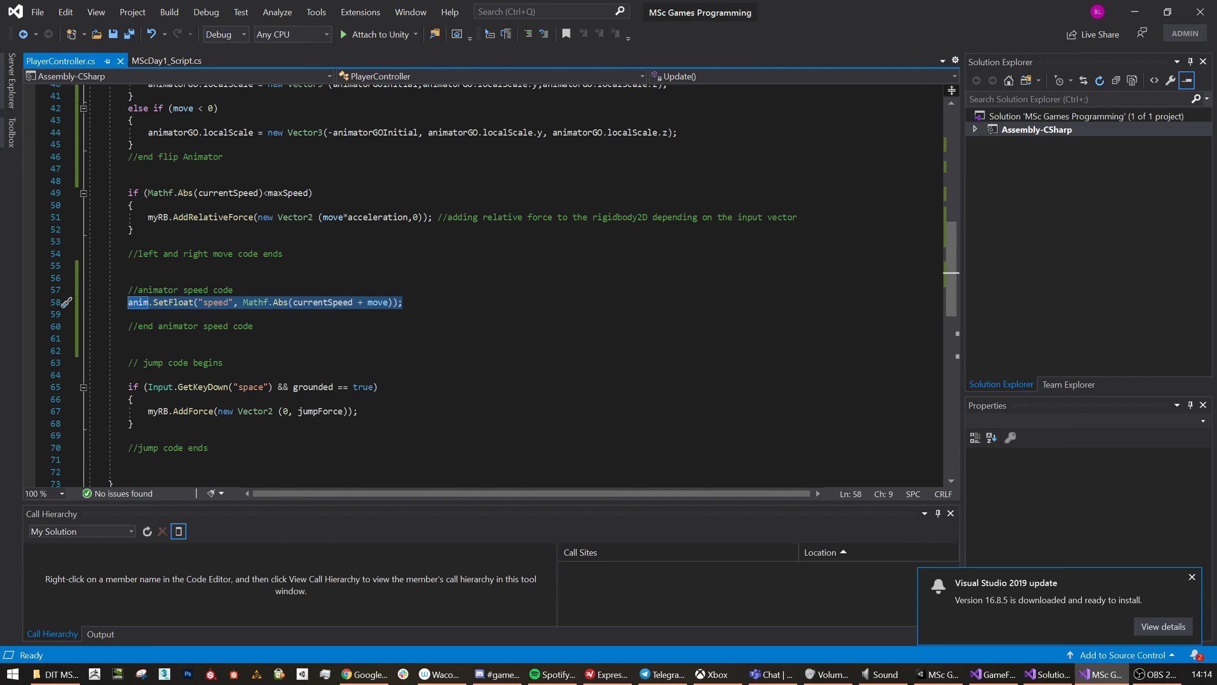
scroll(503, 285, "down", 1)
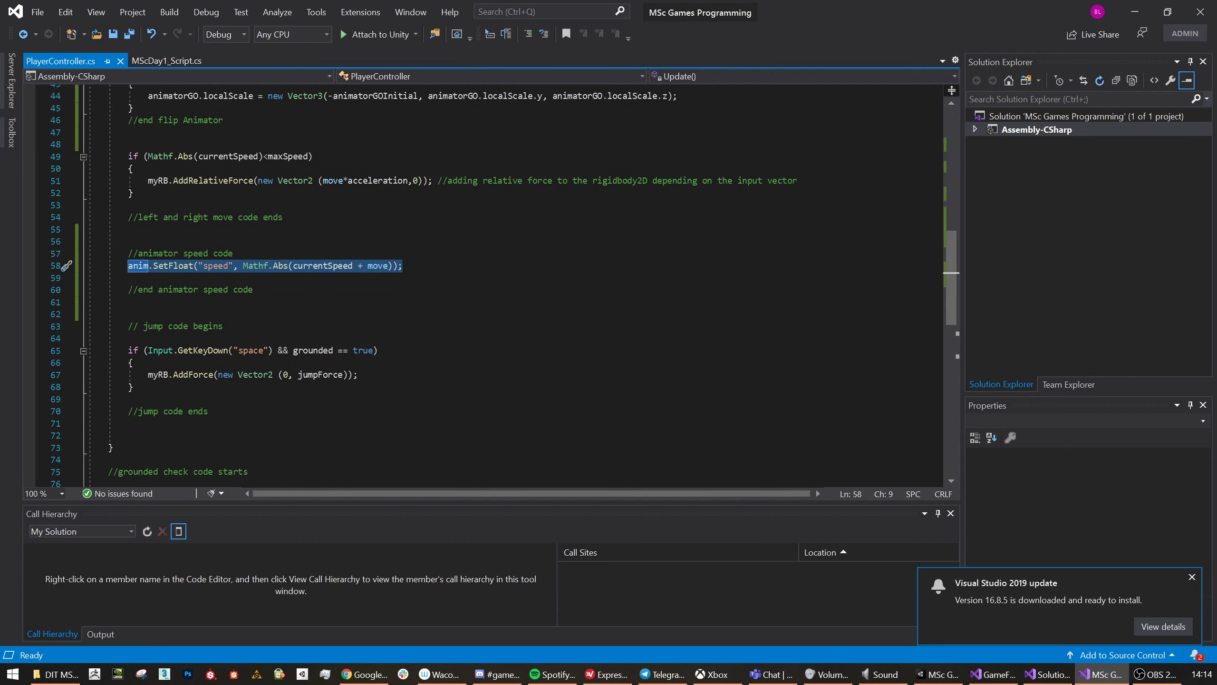
scroll(503, 285, "up", 8)
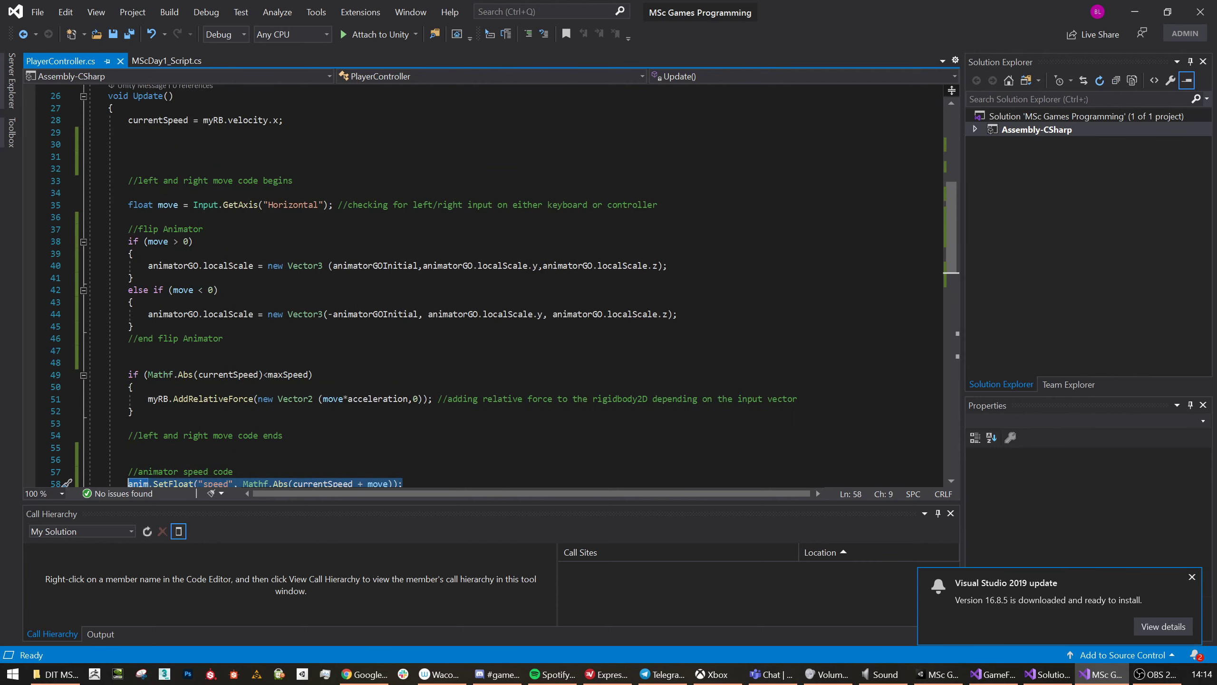
Declare "public float verticalSpeed;" directly below the currentSpeed variable in PlayerController.cs.
left_click(128, 205)
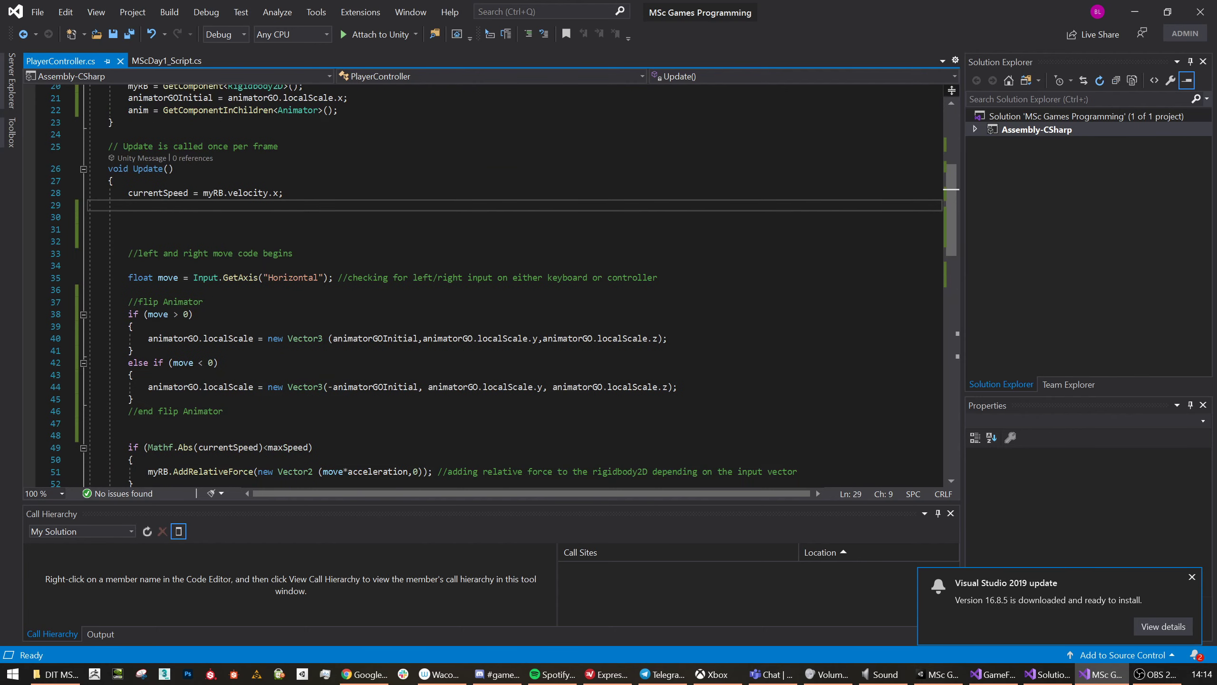
scroll(144, 192, "up", 4)
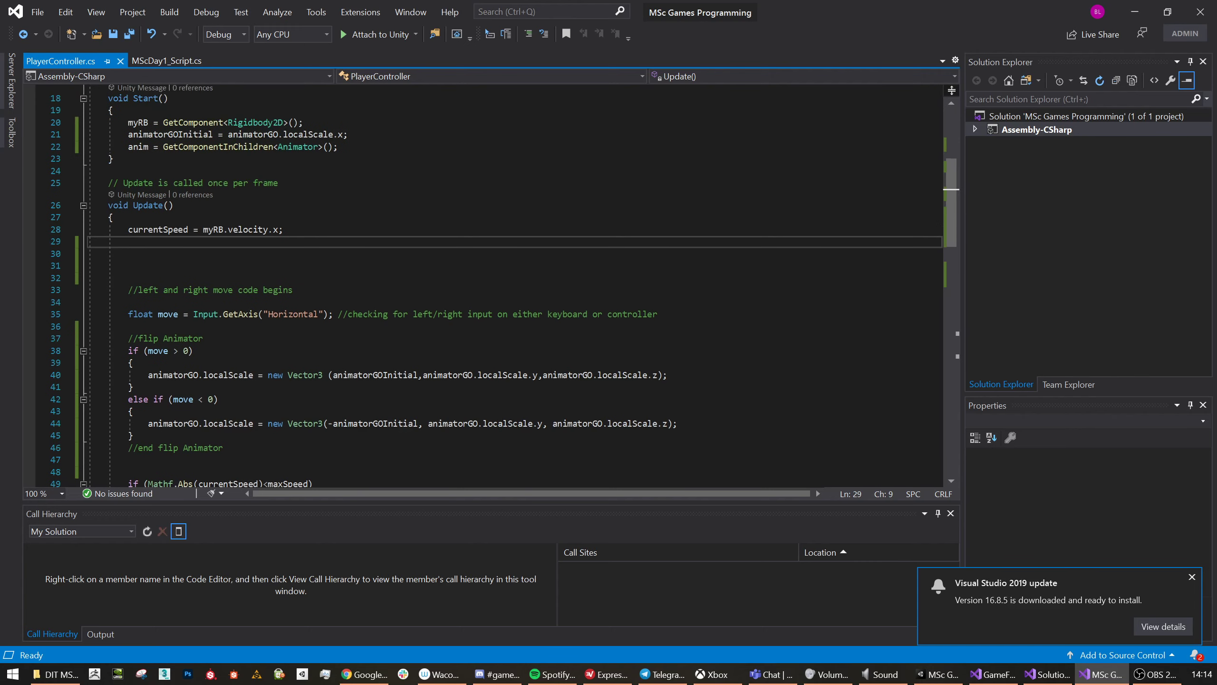
scroll(158, 197, "up", 1)
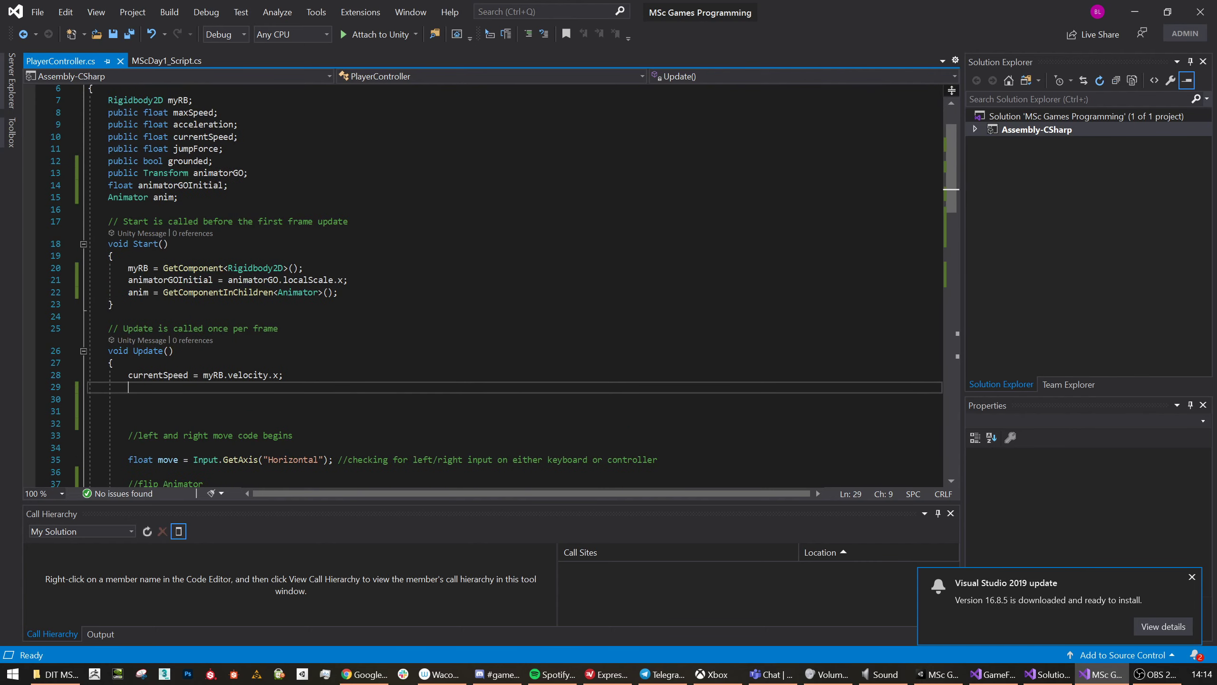
left_click(239, 136)
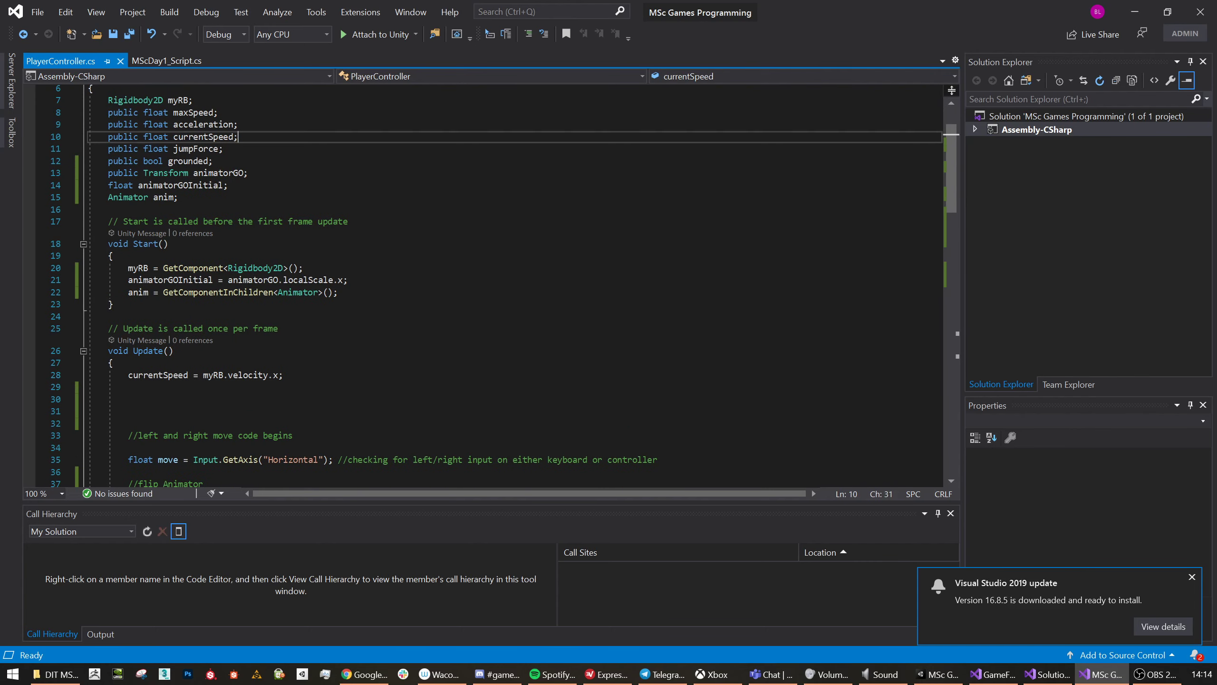
key("Return")
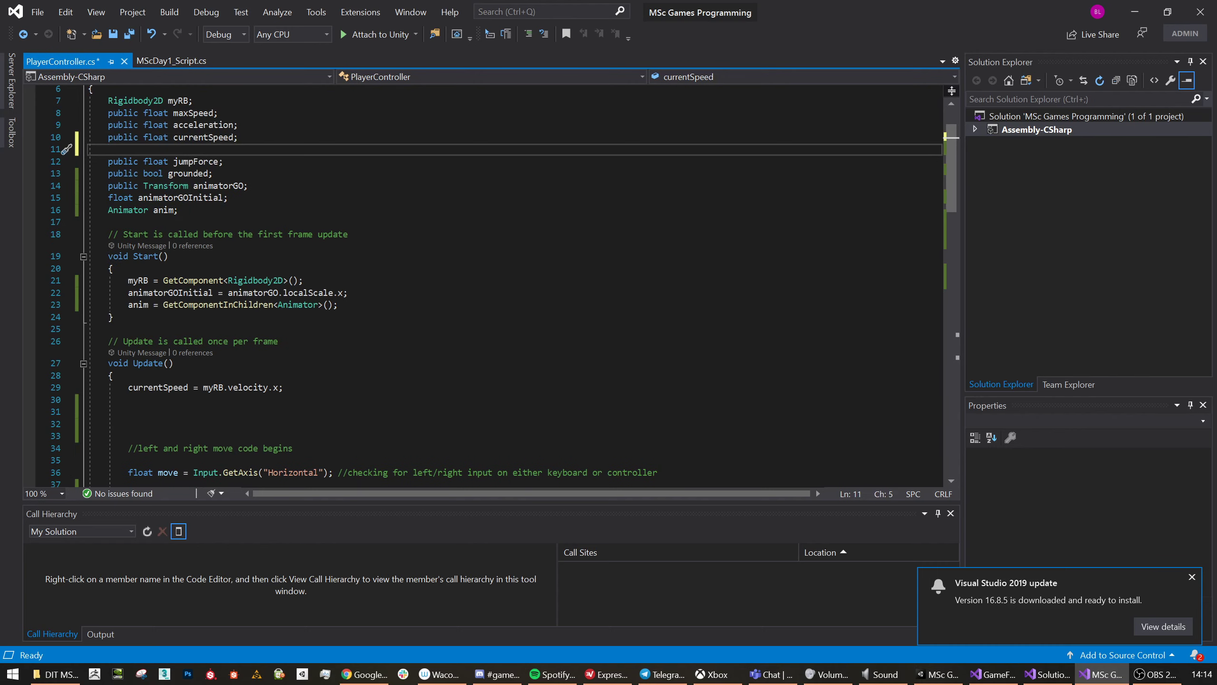
type("public floa")
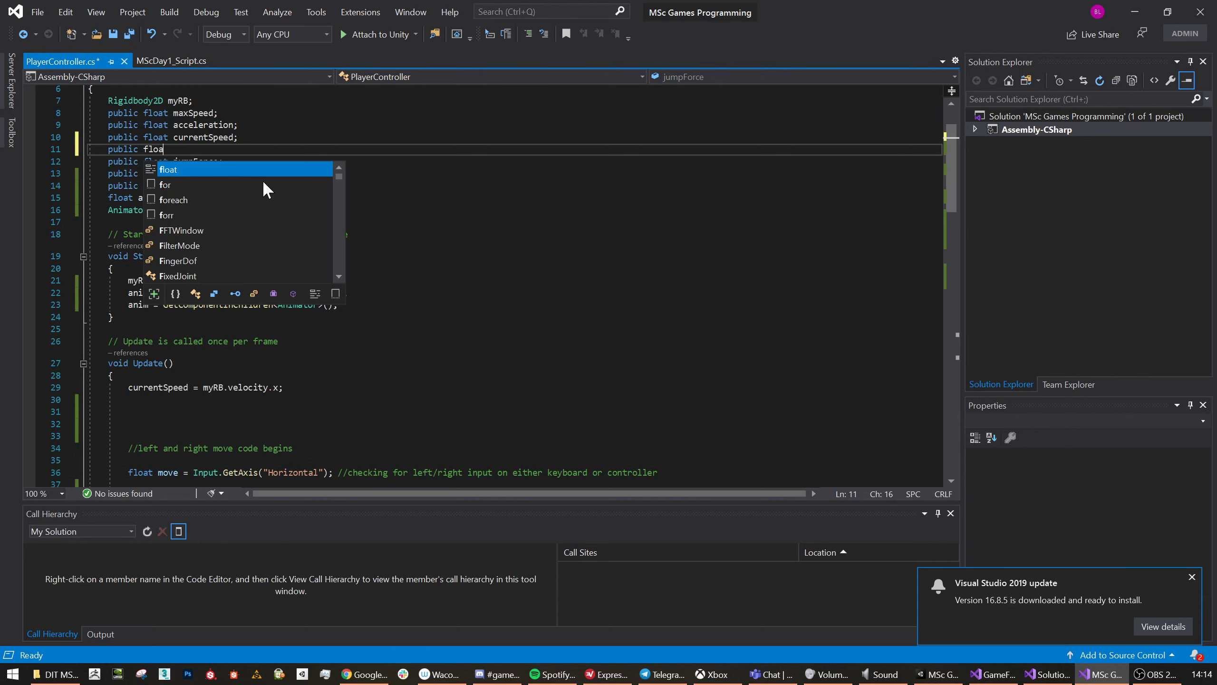
type("t ")
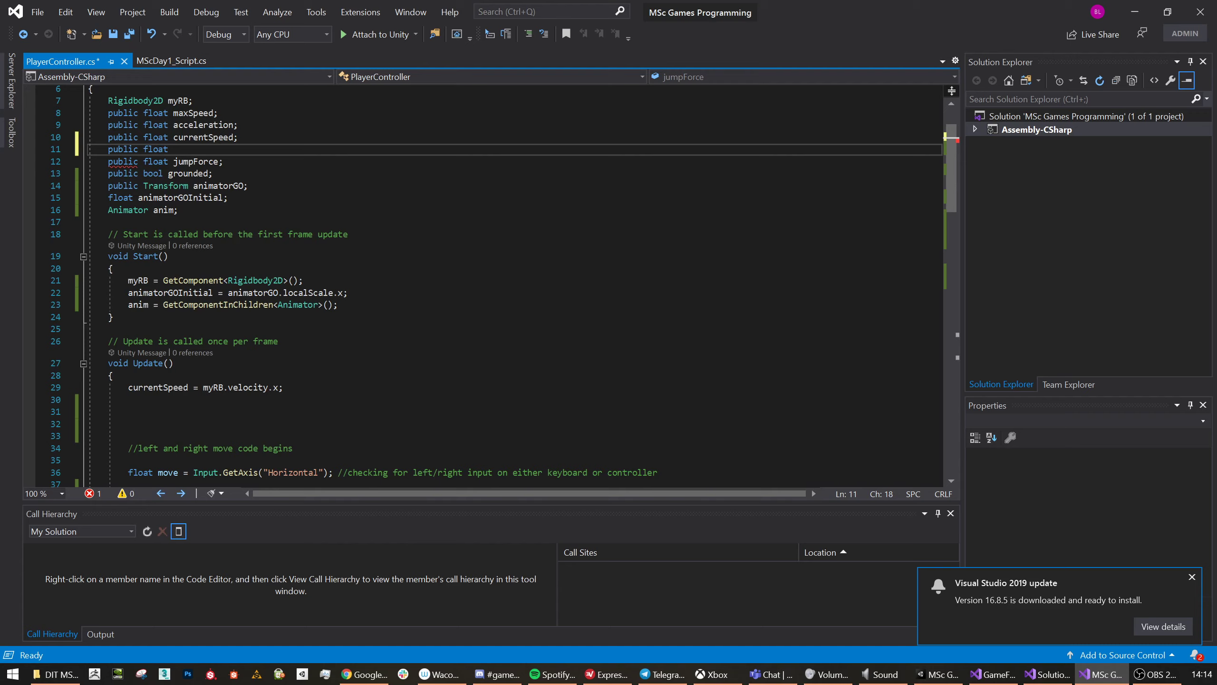
type("verticalSpeed;")
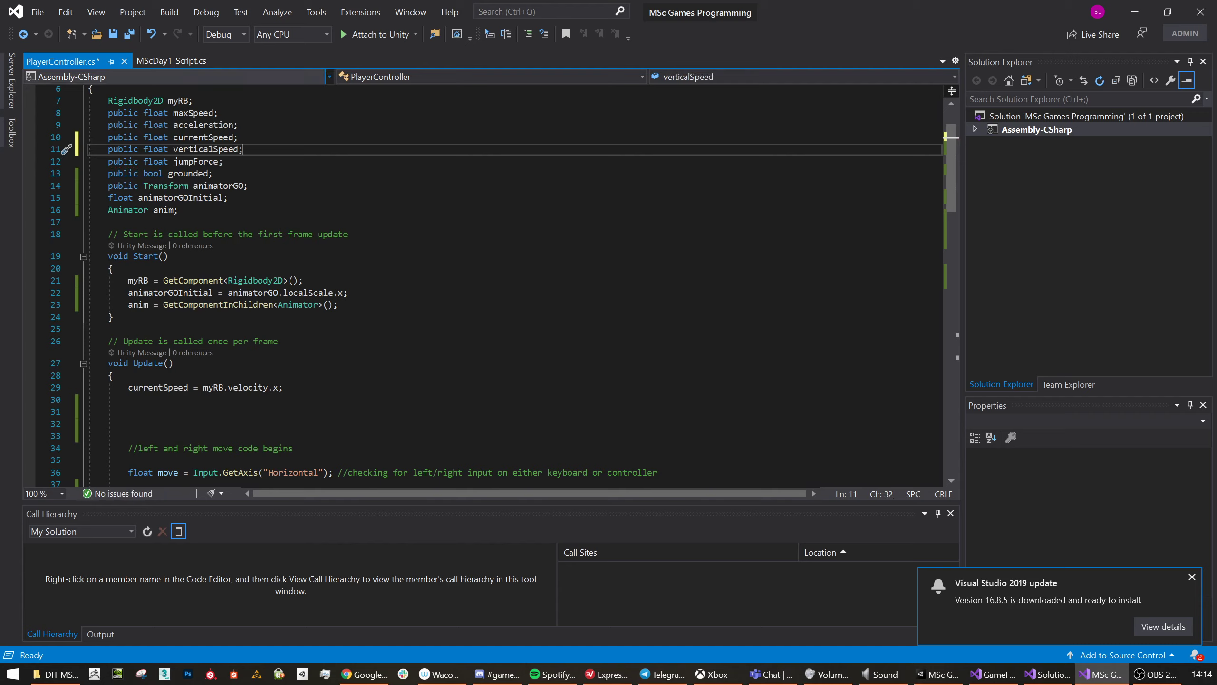
Add "verticalSpeed = myRB.velocity.y;" below the currentSpeed assignment in Update() and save PlayerController.cs.
left_click(109, 221)
scroll(479, 287, "down", 3)
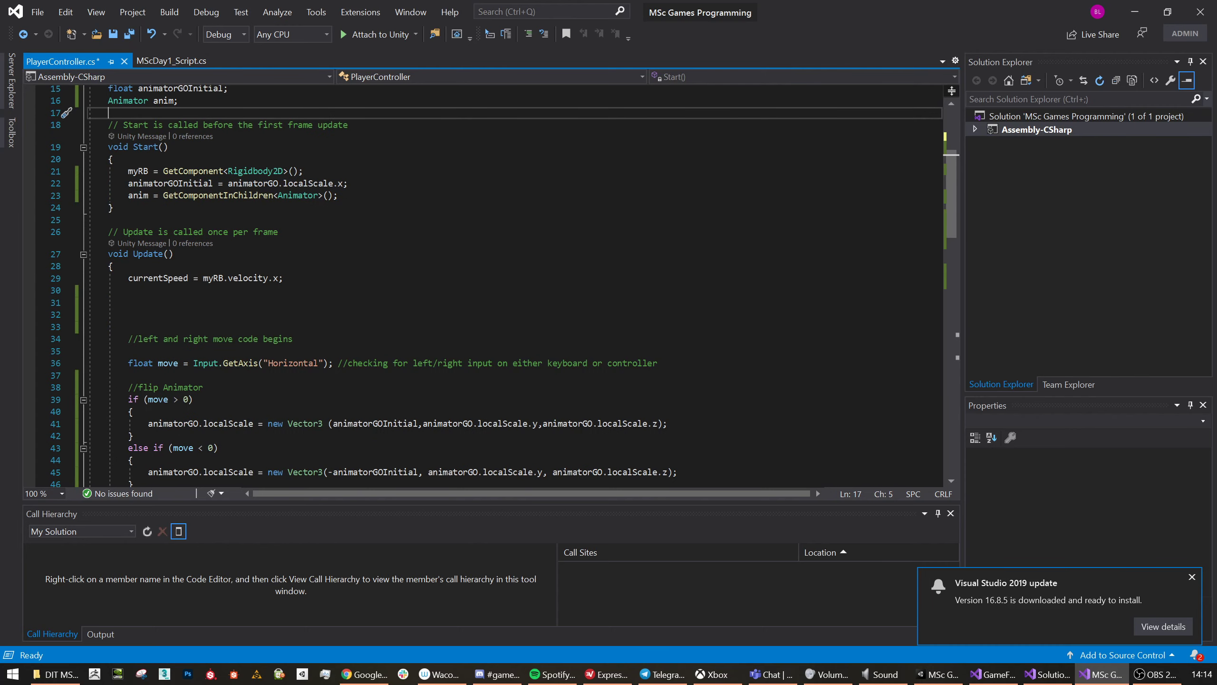
left_click(128, 303)
left_click(128, 290)
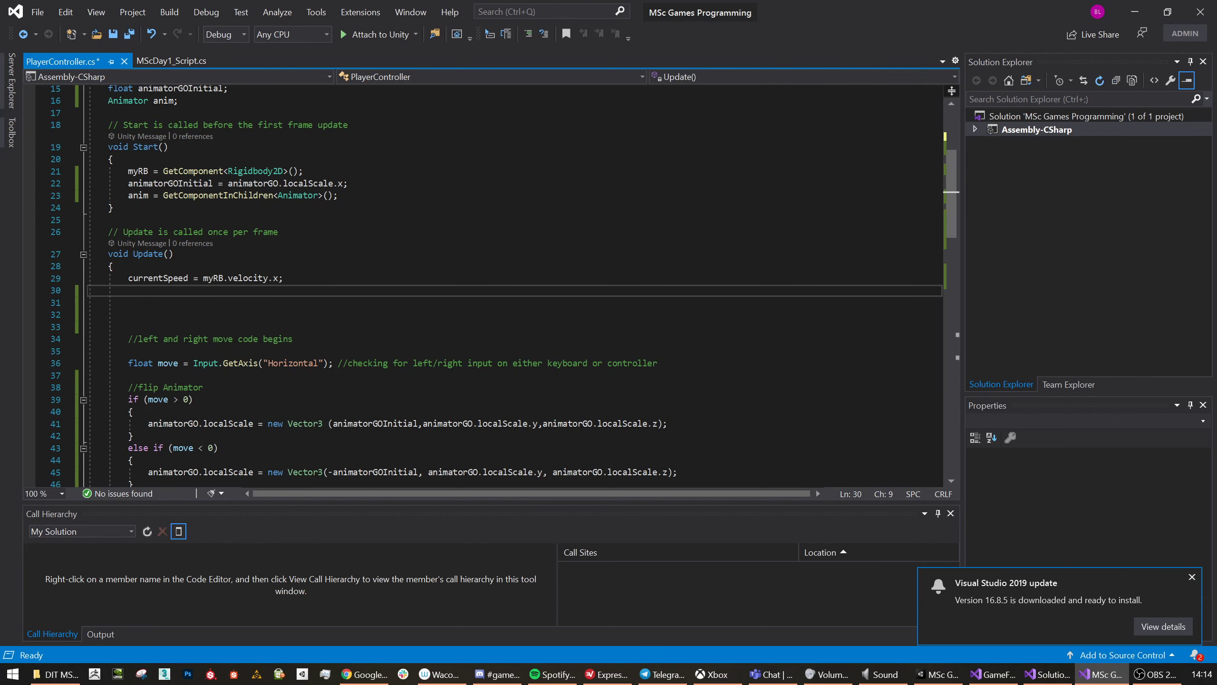
type("verticalSpeed = m")
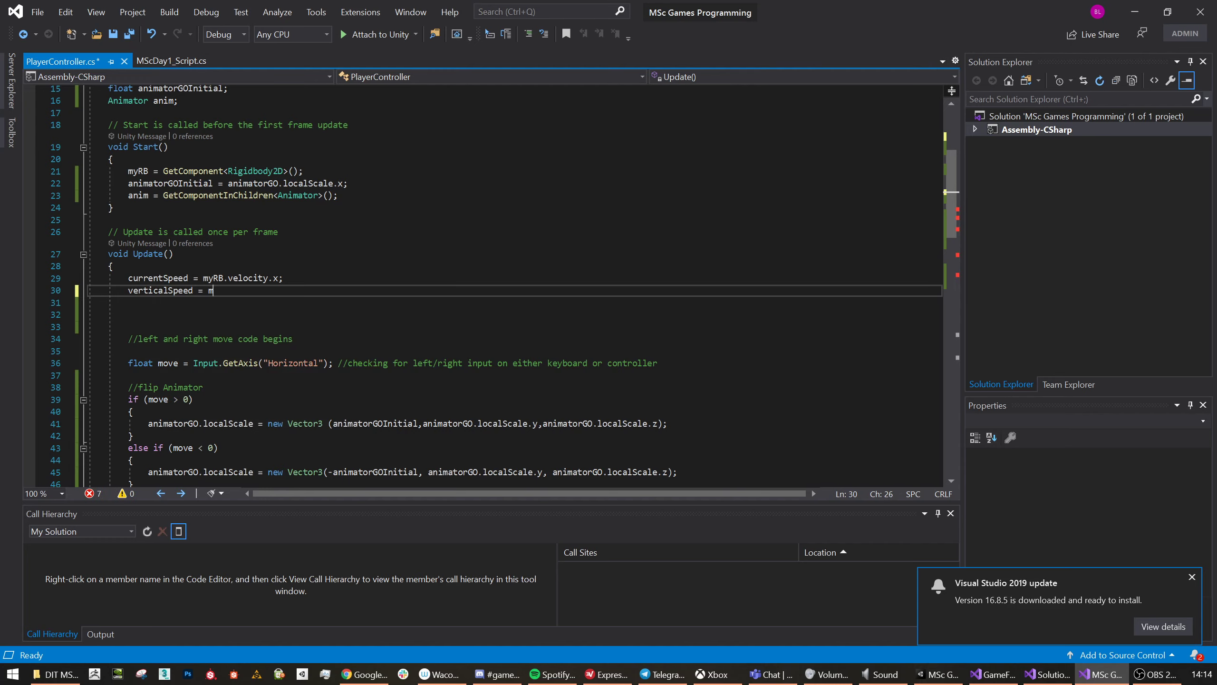
type("yRB.velo")
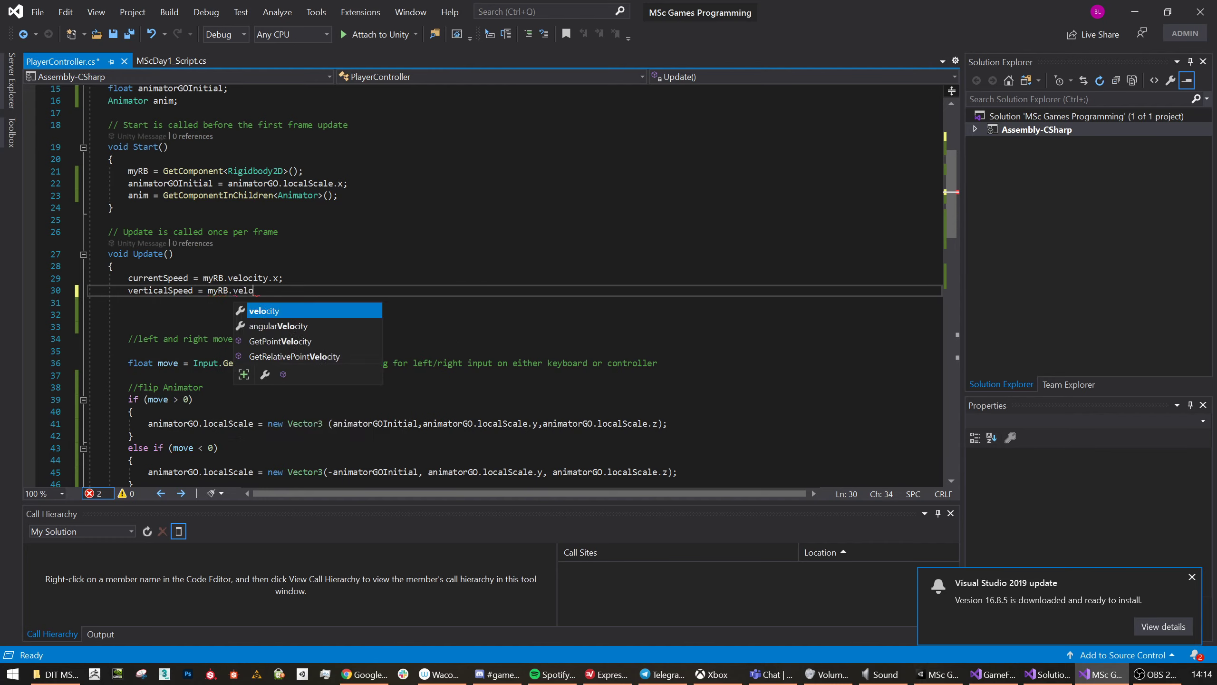
type("city.y;")
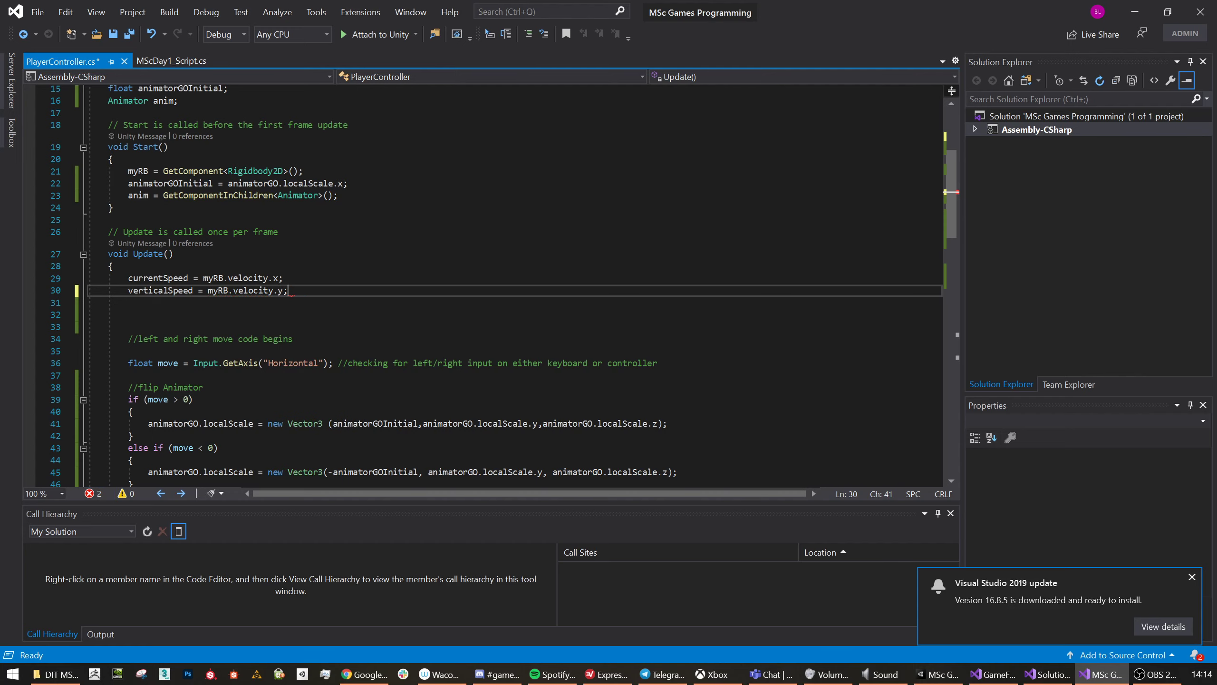
key("ctrl+s")
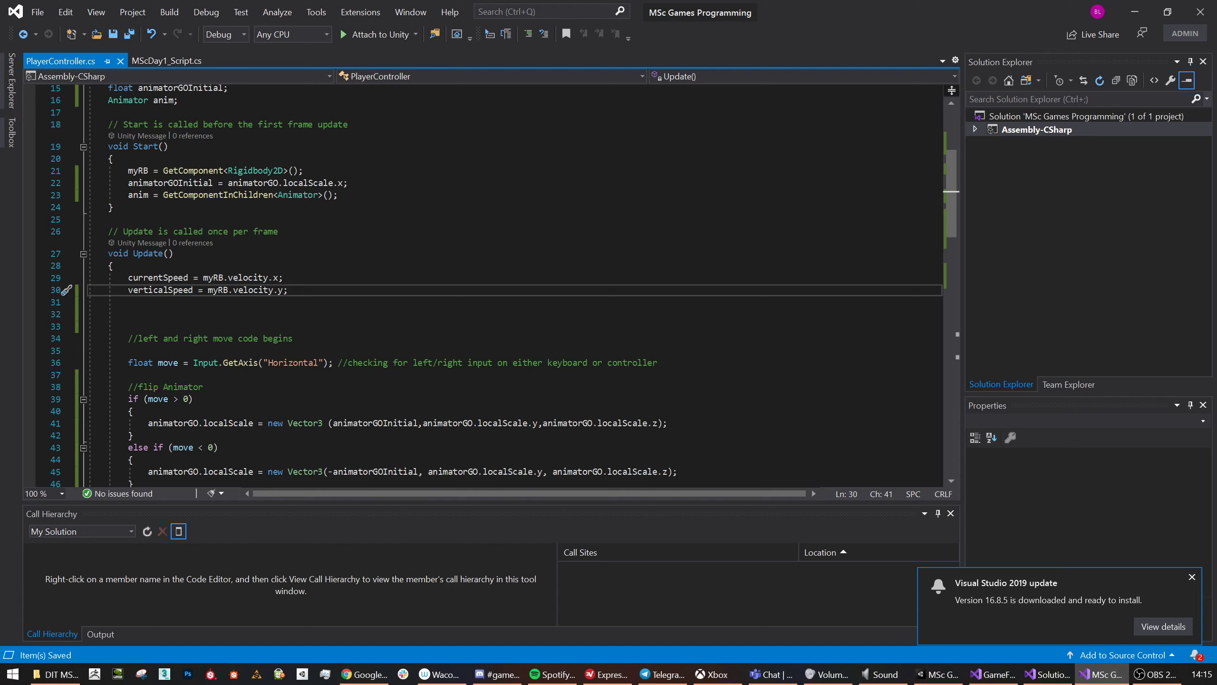
Duplicate the anim.SetFloat("speed", ...) line directly below itself in the animator speed code block.
scroll(480, 287, "down", 6)
scroll(479, 287, "down", 2)
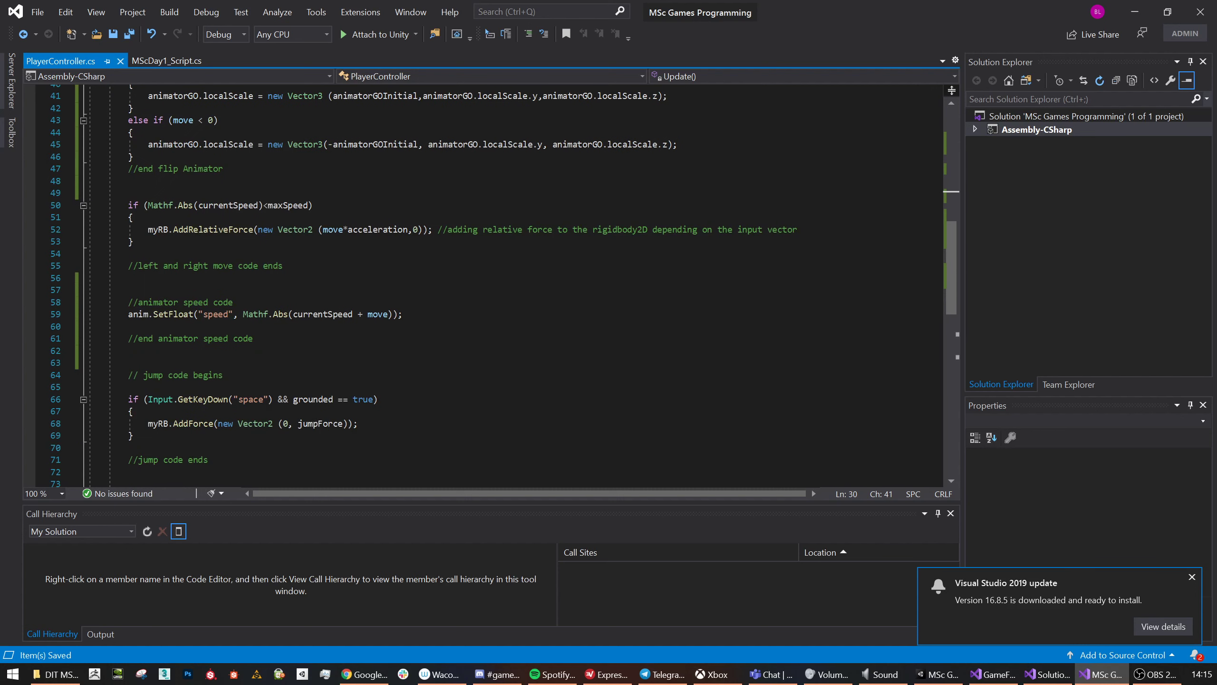
left_click(128, 327)
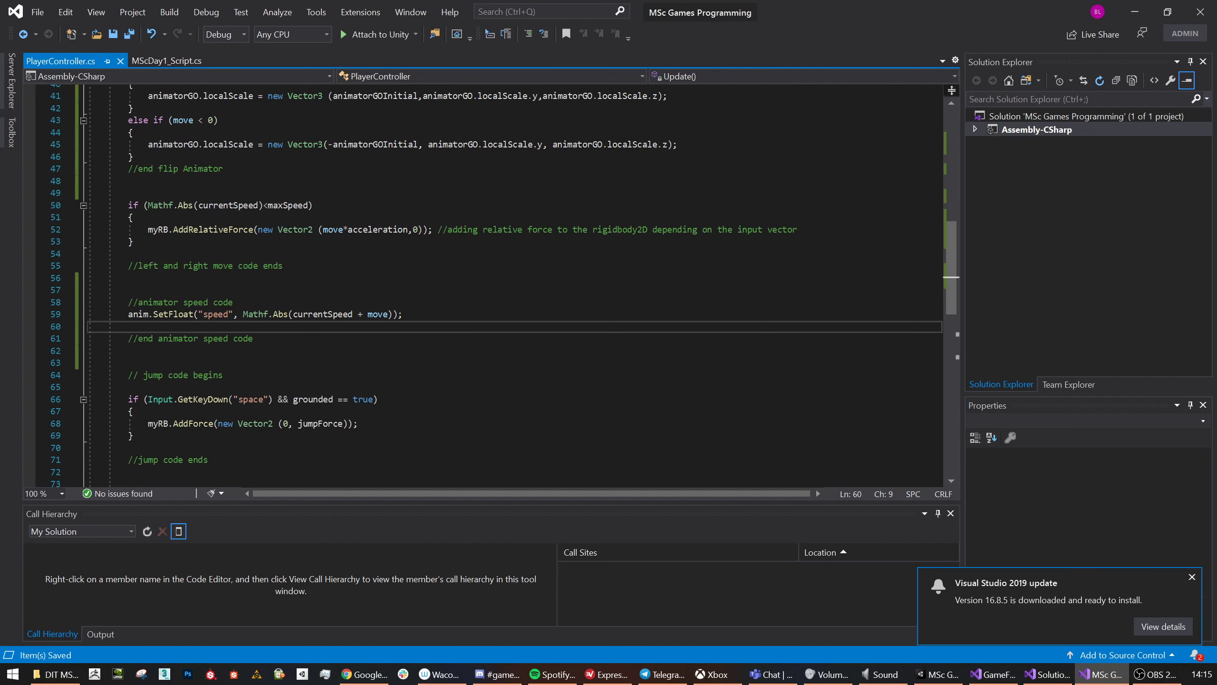
key("shift+Up")
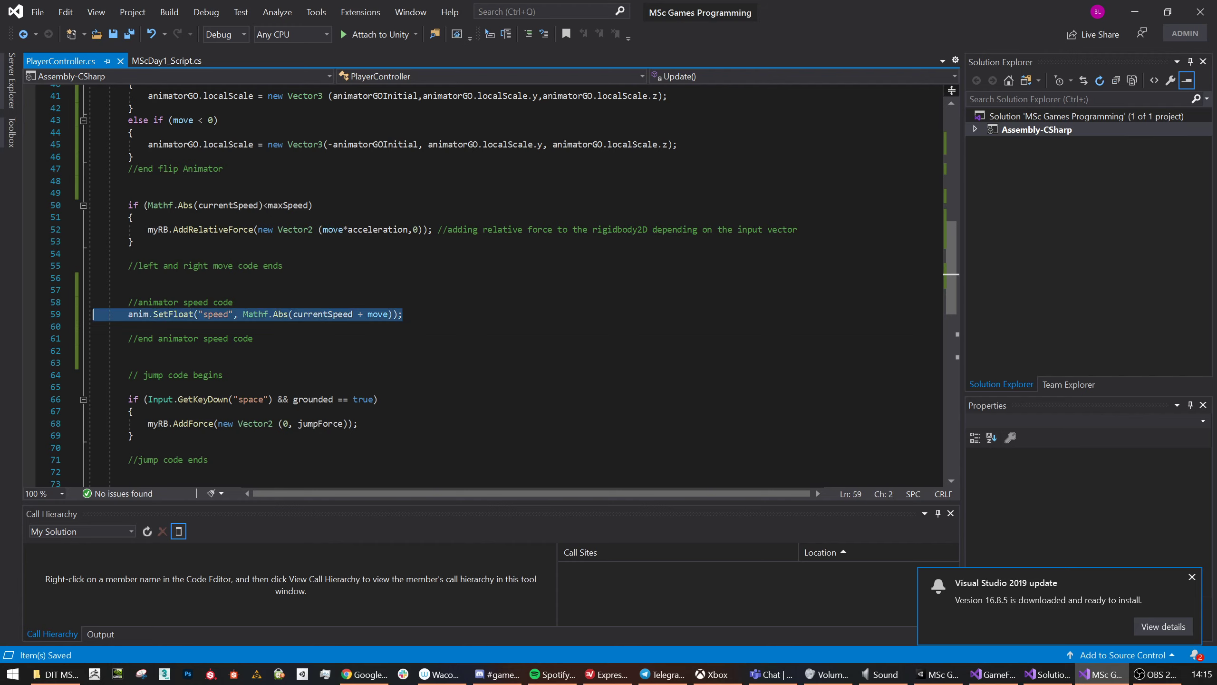
key("ctrl+c")
key("Down")
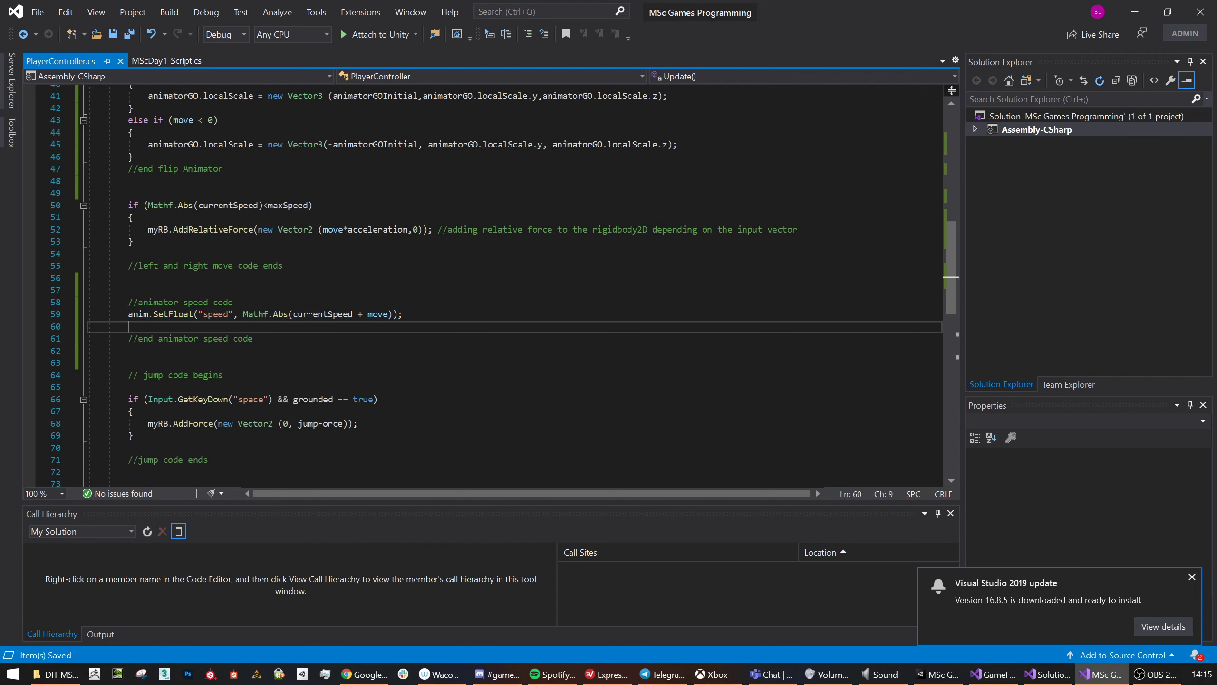
key("ctrl+v")
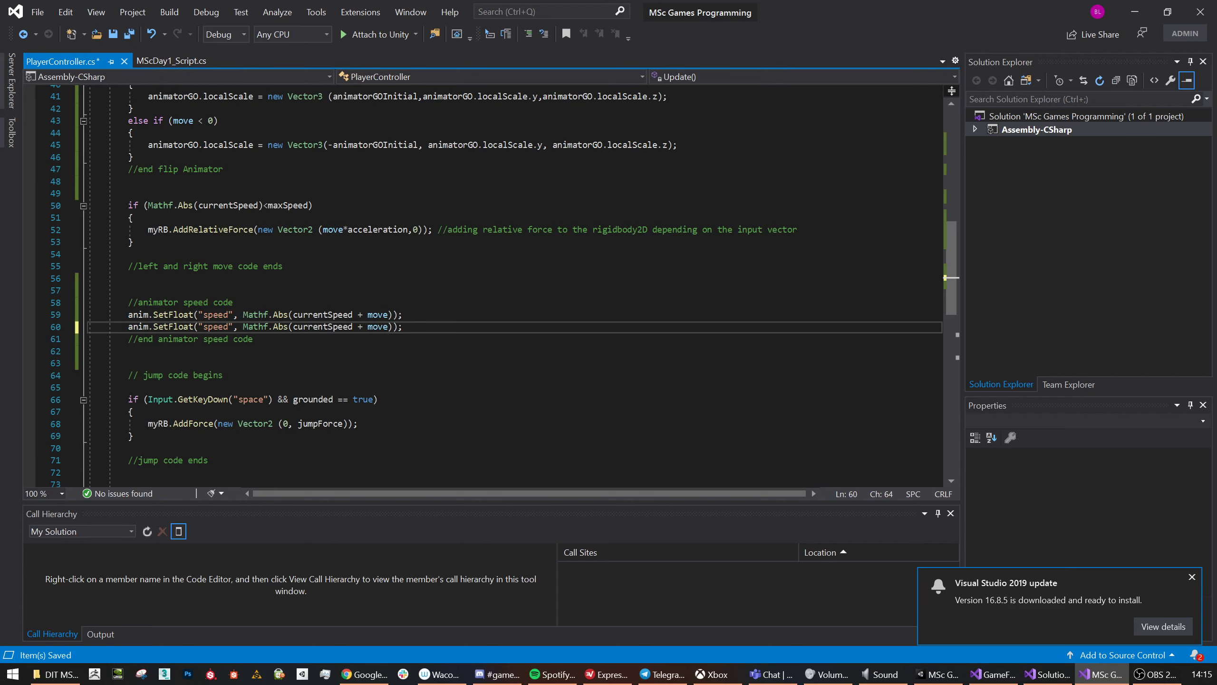
Change the duplicated line to anim.SetFloat("vSpeed", verticalSpeed); and save the script.
left_click(203, 327)
key("BackSpace")
type("VS")
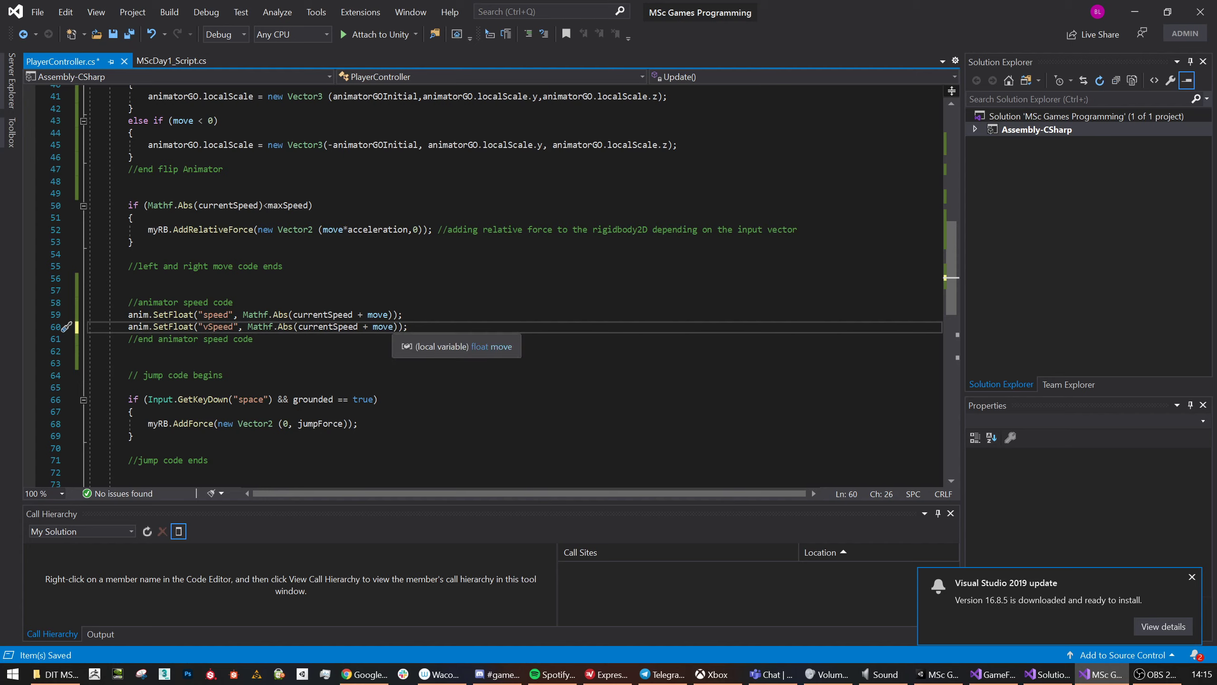
left_click_drag(398, 327, 248, 327)
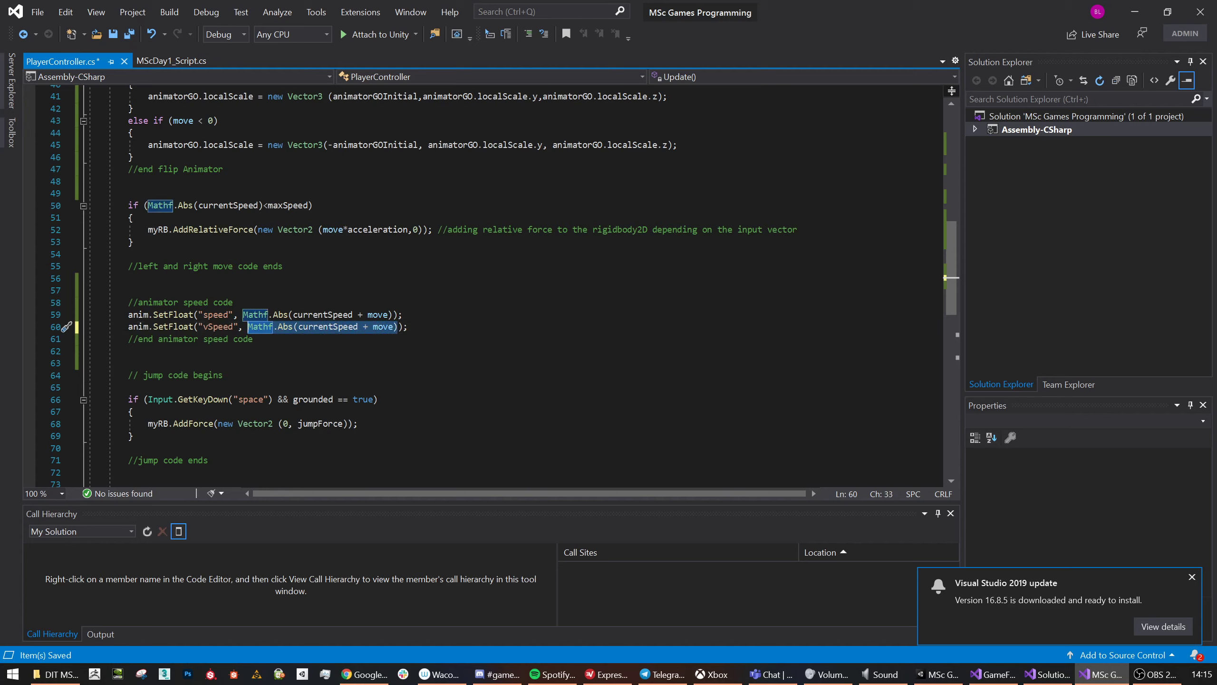
type("verticalSpeed")
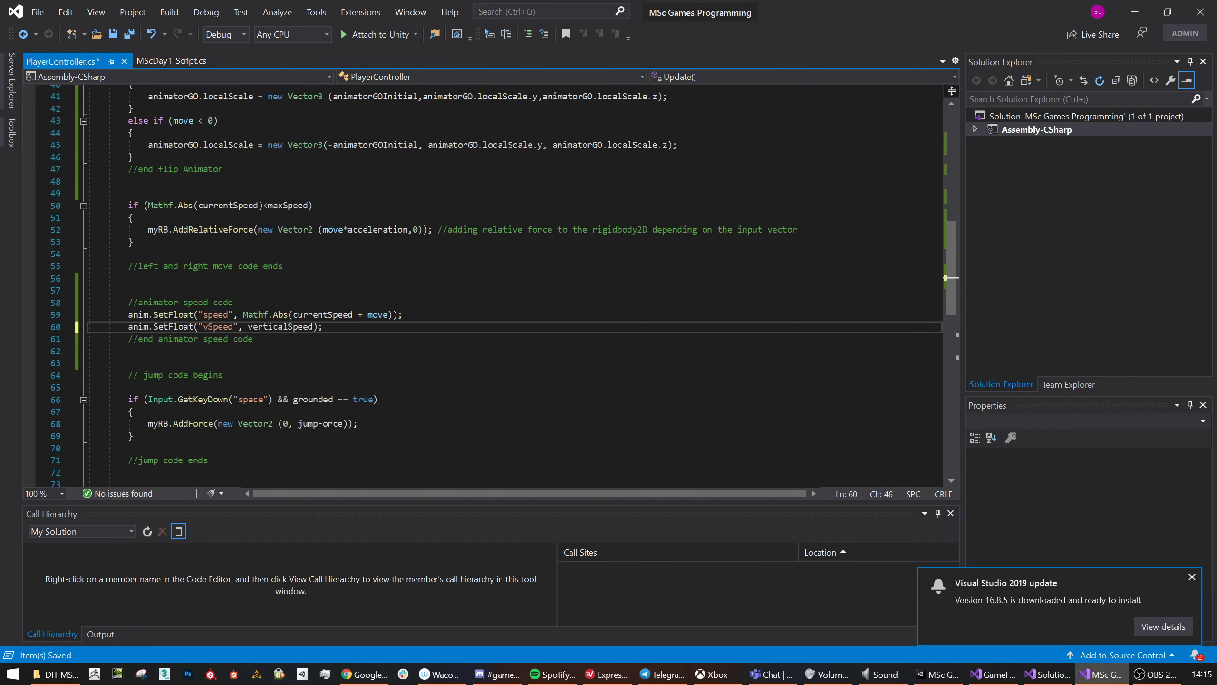
left_click(128, 278)
key("ctrl+s")
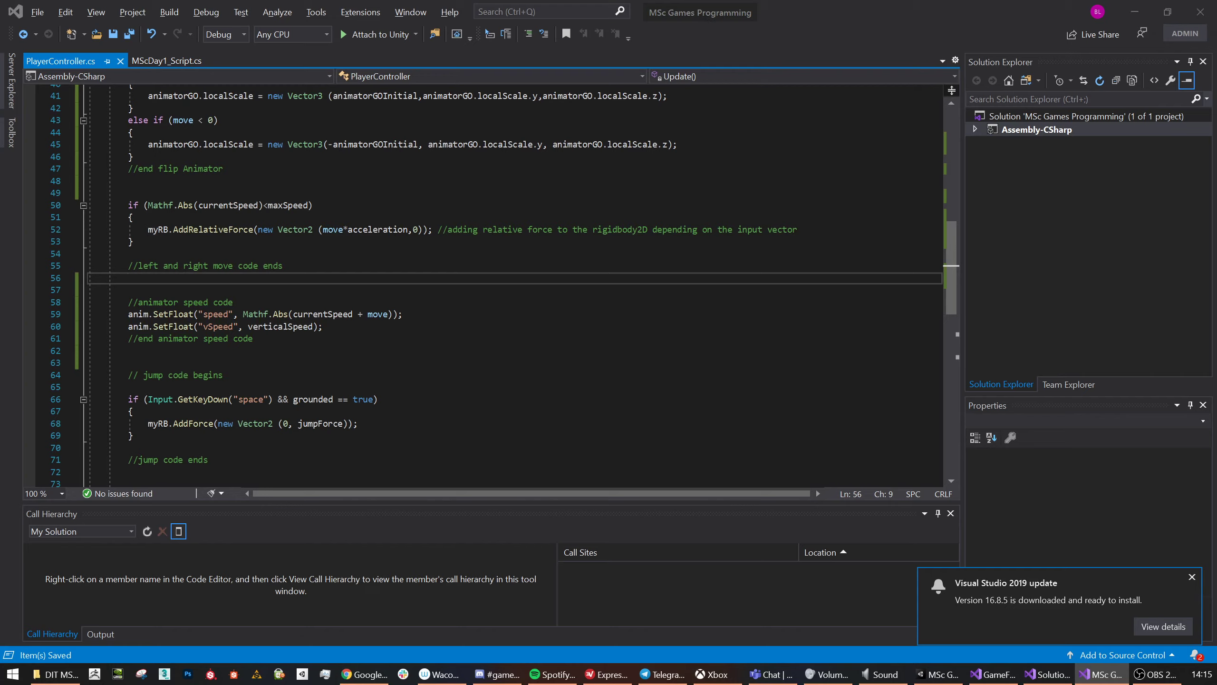
Switch to Unity, select the Animator object, and play the scene, moving the player both ways while watching the Animator parameters.
key("alt+Tab")
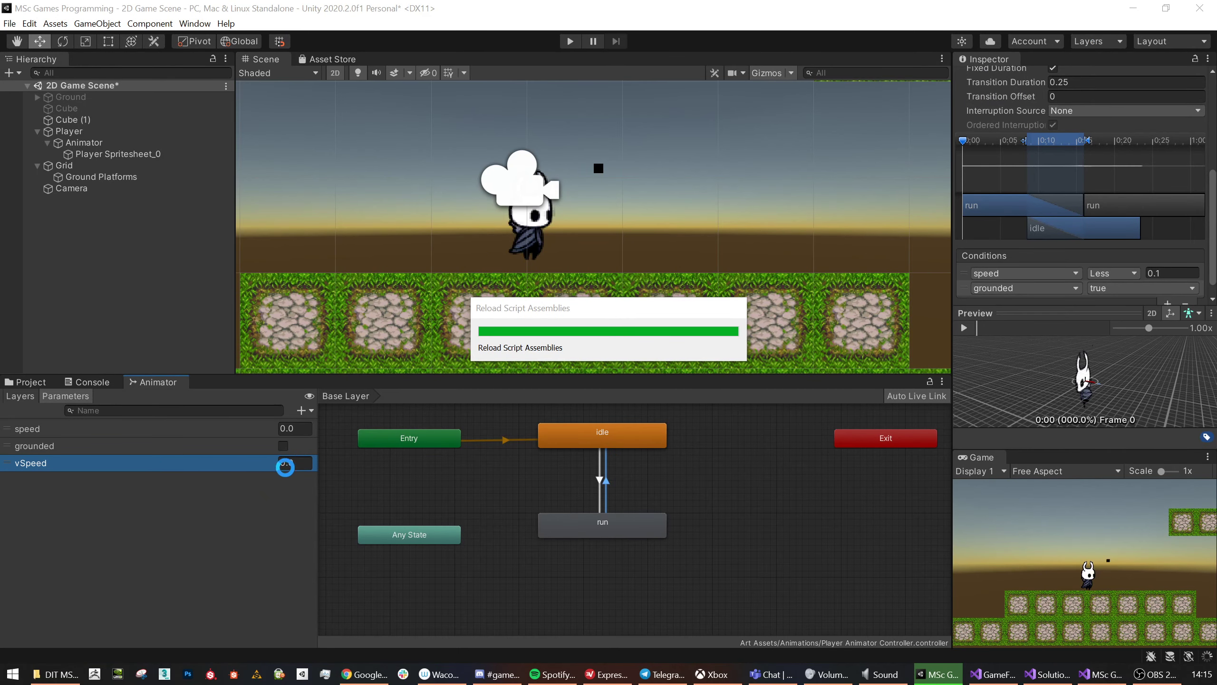
left_click(75, 140)
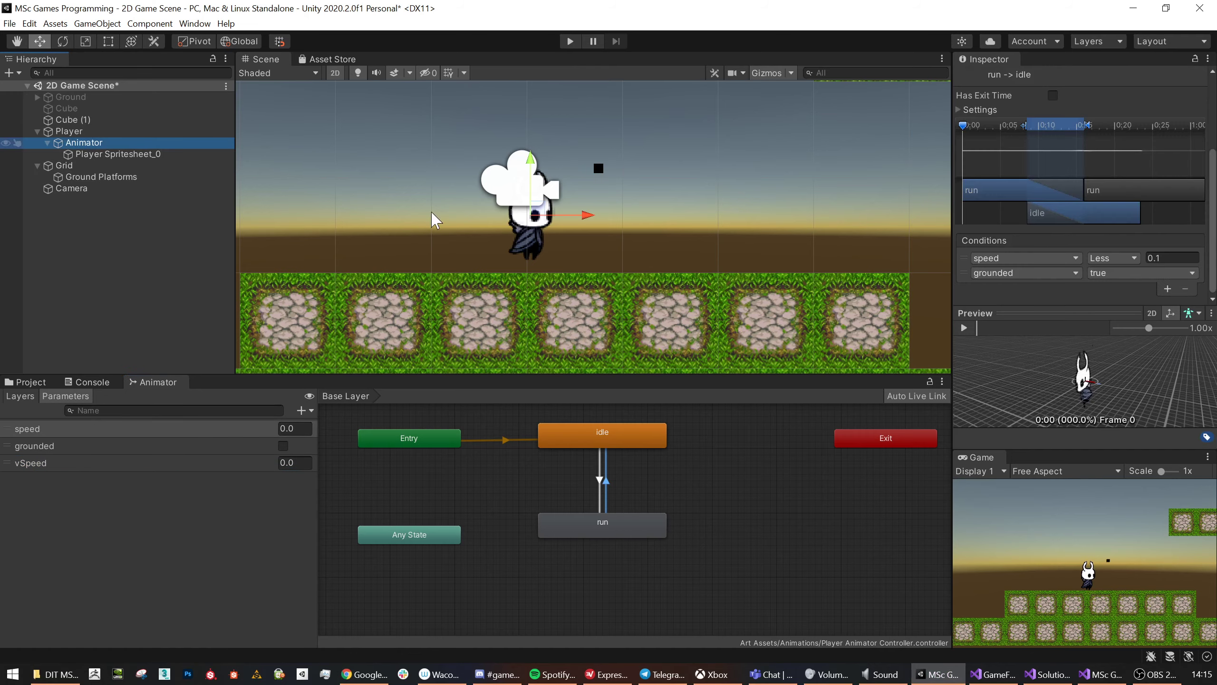
left_click(570, 42)
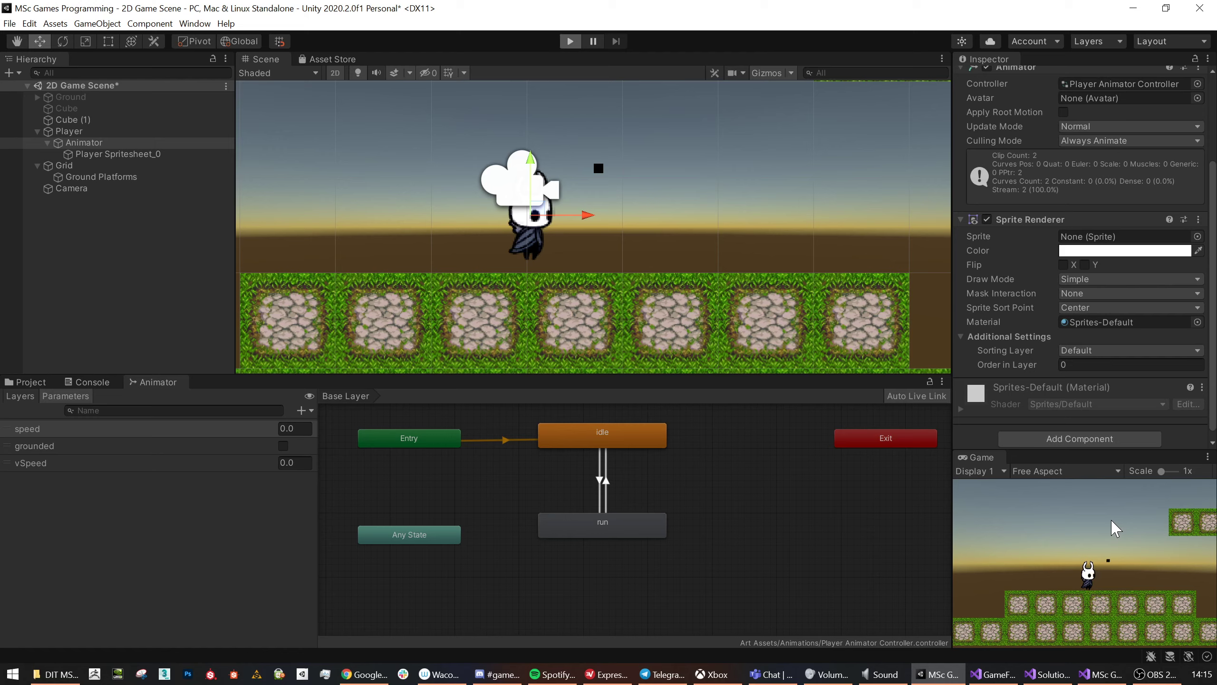
key("Left")
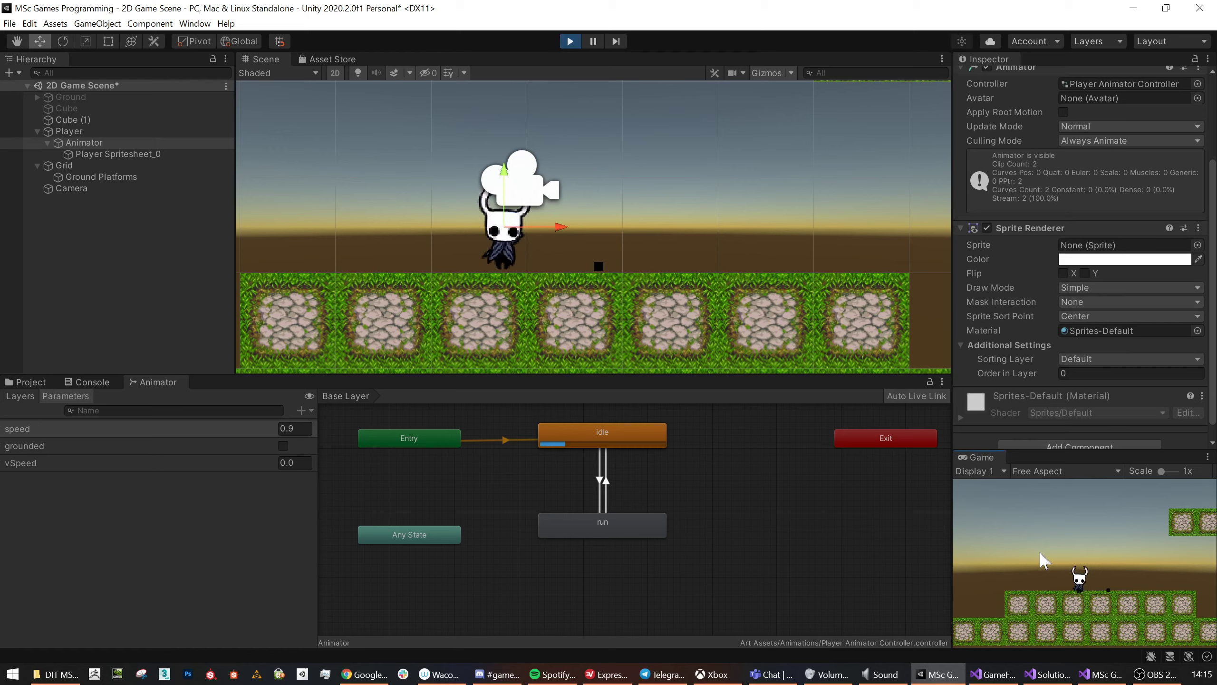
key("Right")
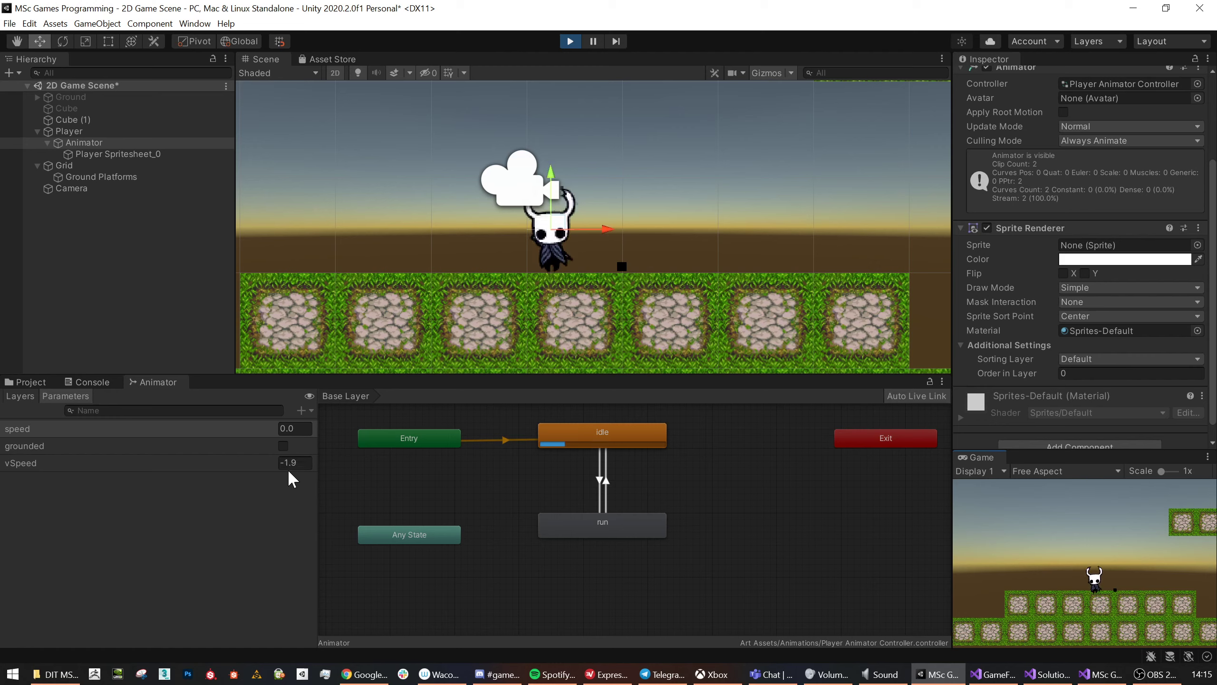
Select the Player object and set its Player Controller Jump Force to 400 while the game is running.
scroll(1130, 158, "up", 3)
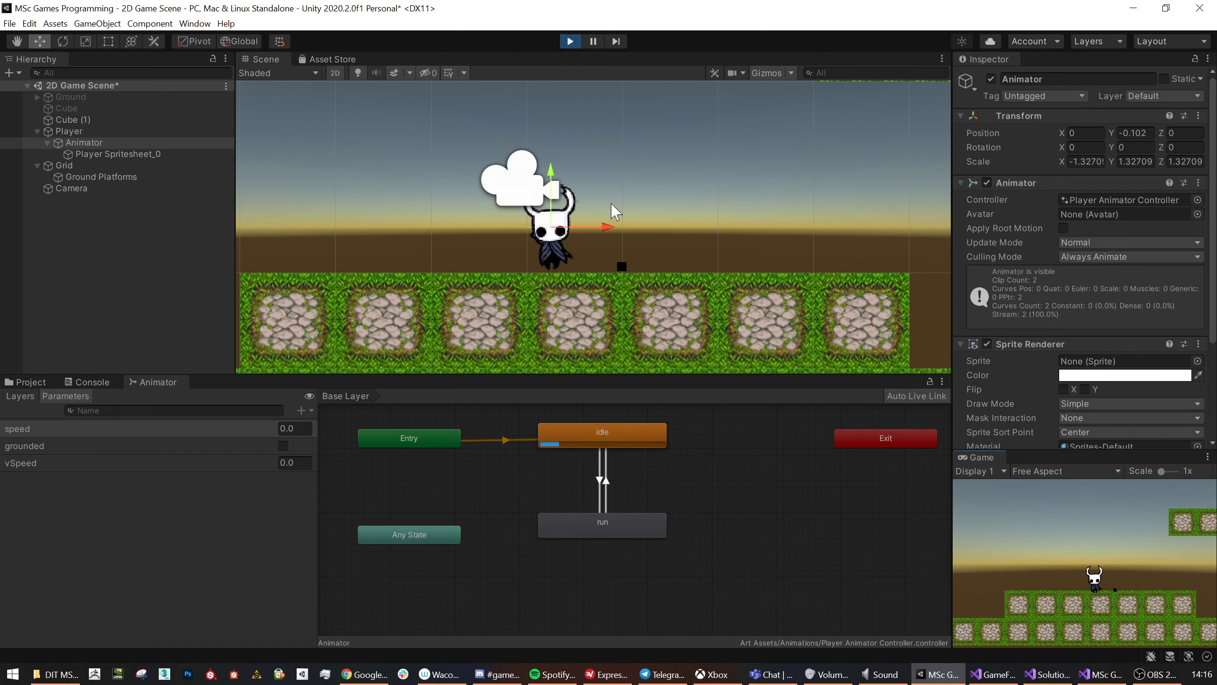
left_click(72, 131)
scroll(1069, 347, "down", 5)
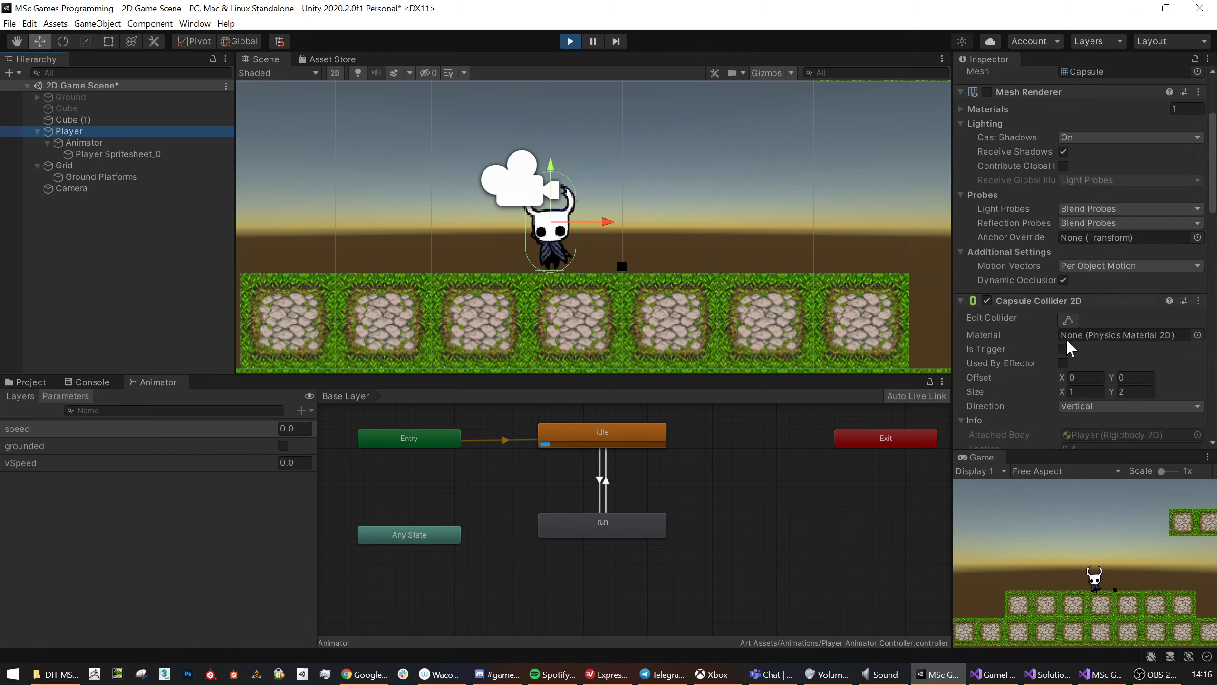
scroll(1069, 348, "down", 6)
scroll(1078, 324, "up", 4)
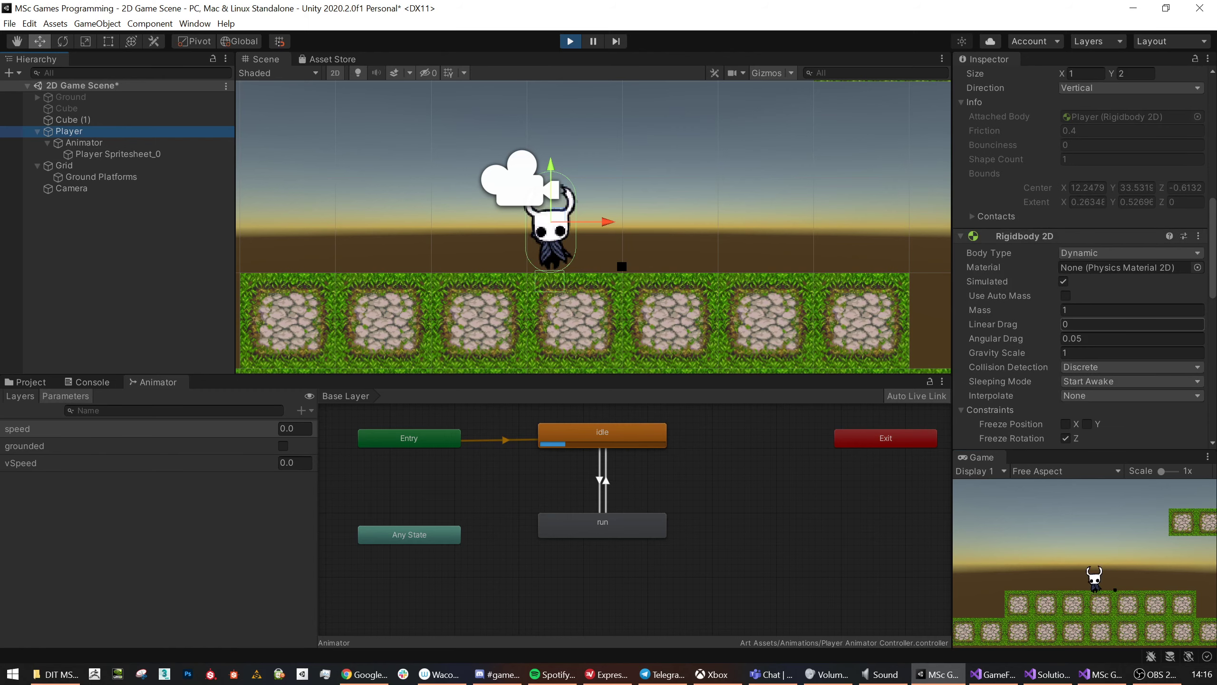
scroll(1074, 321, "up", 10)
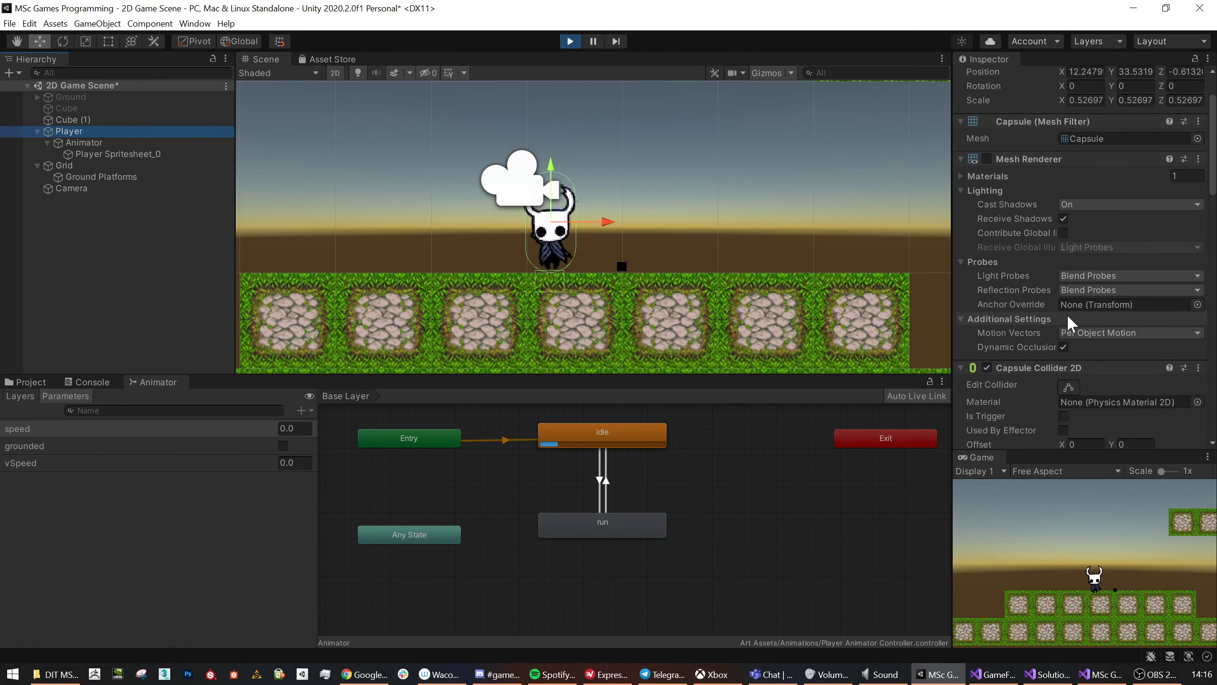
scroll(1117, 305, "down", 9)
scroll(1117, 309, "down", 8)
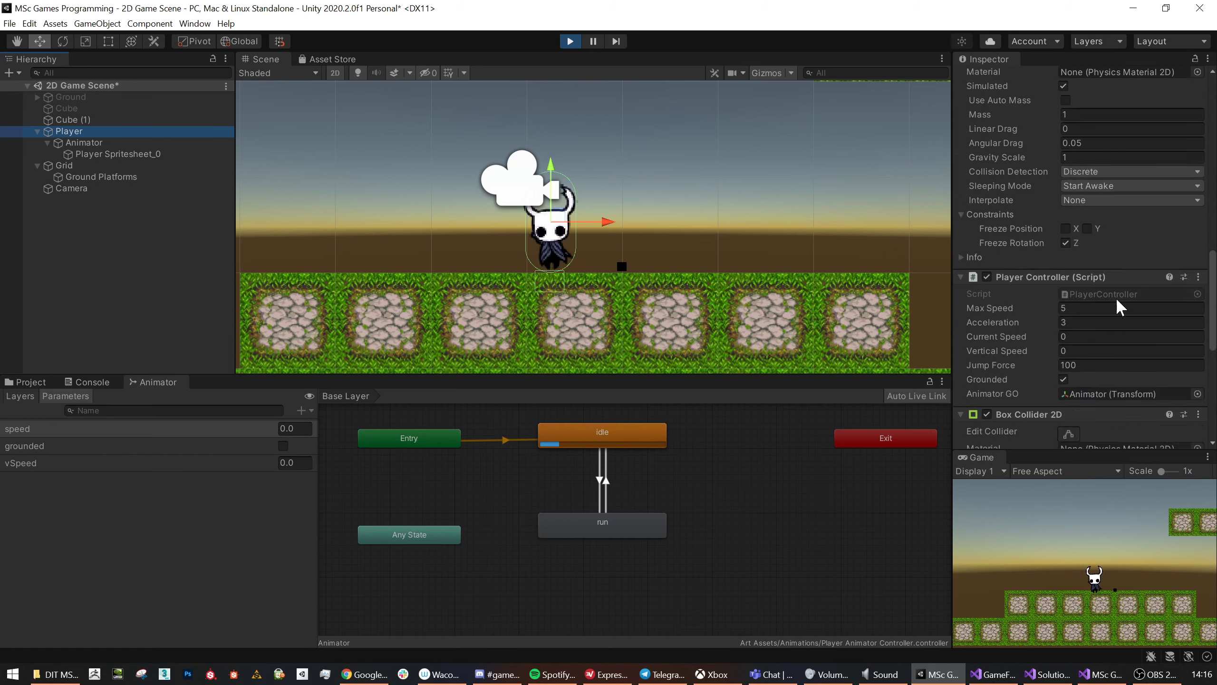
left_click(973, 236)
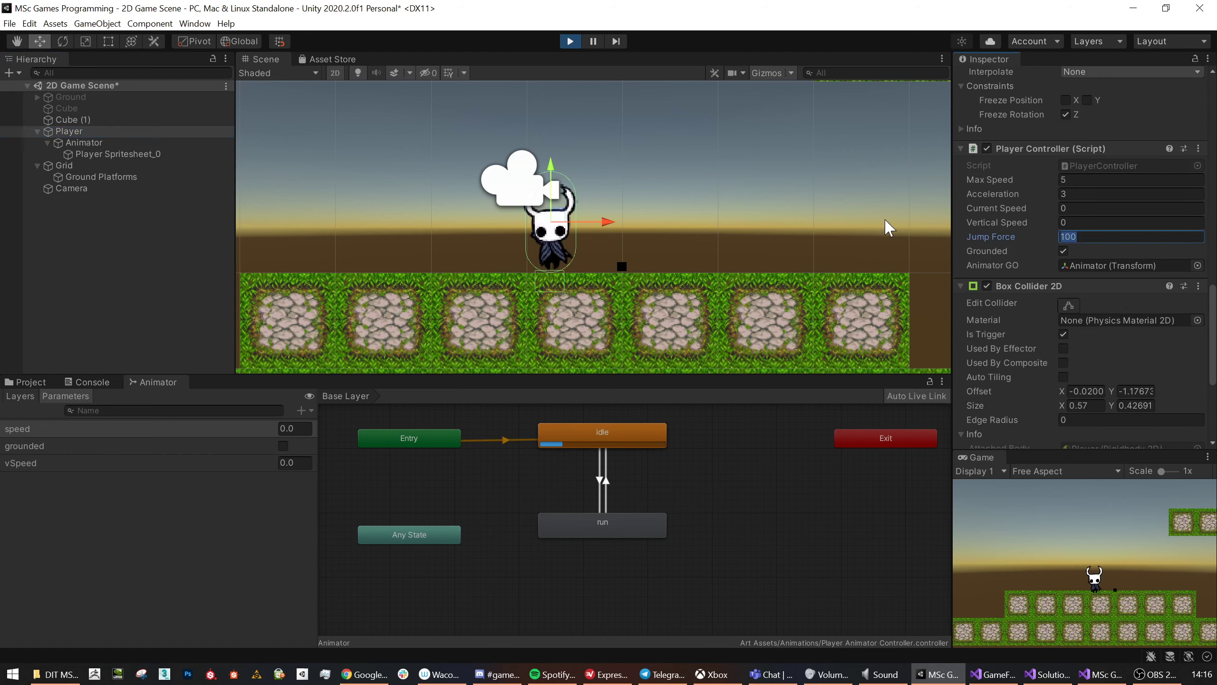
type("400")
left_click(1114, 527)
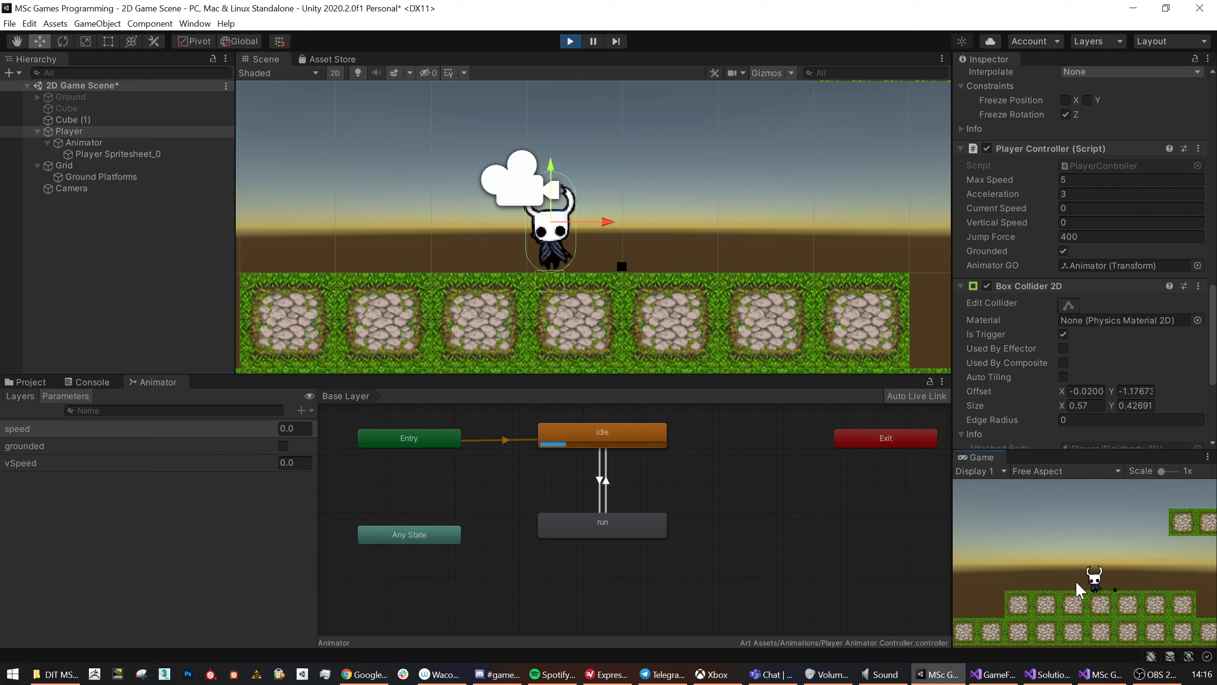
Make the player jump repeatedly to observe the vSpeed parameter, and stop Play mode.
key("space")
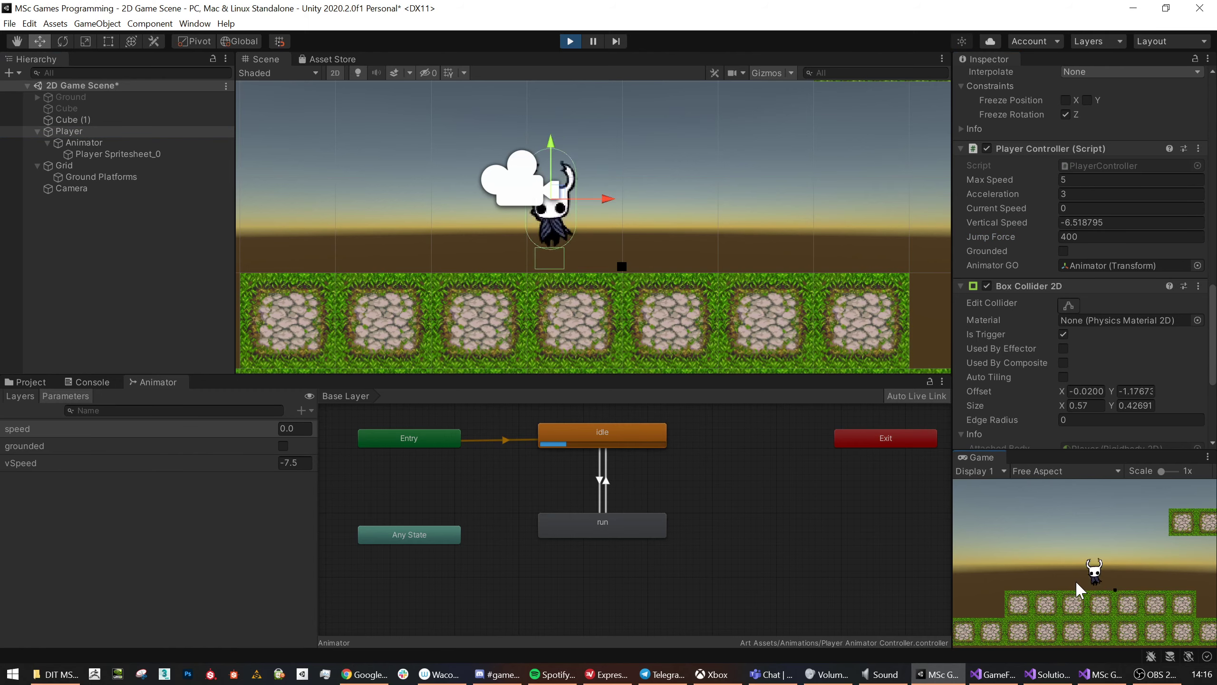
key("space")
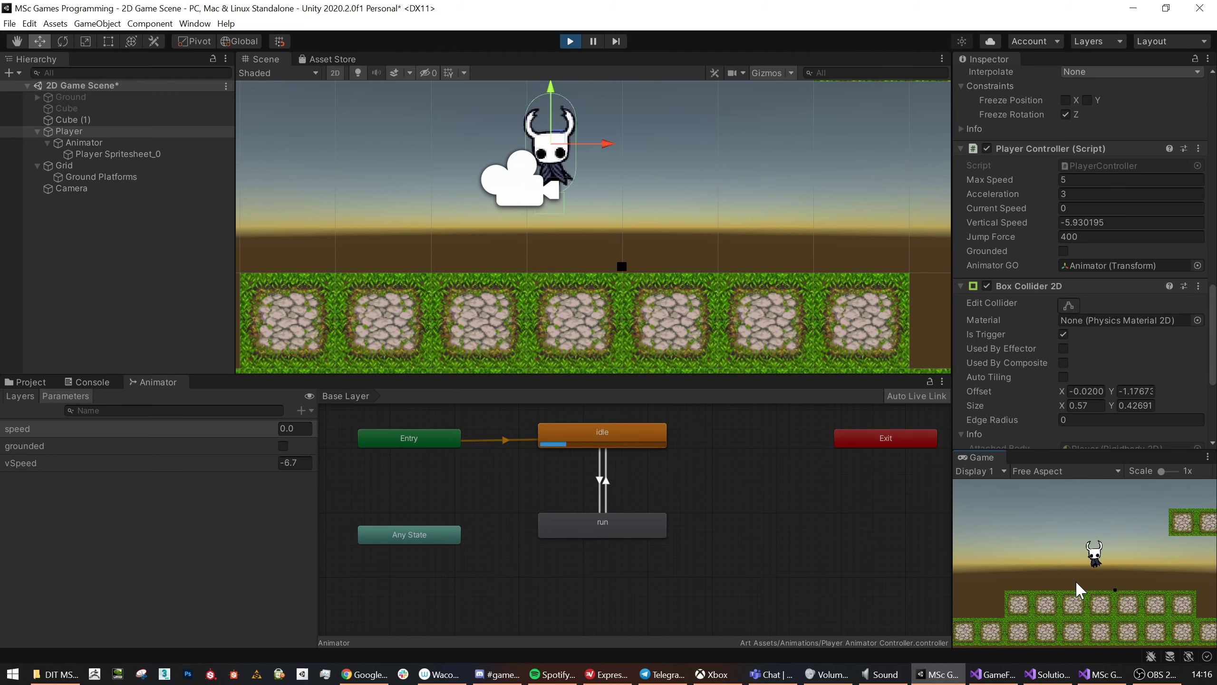
left_click(569, 42)
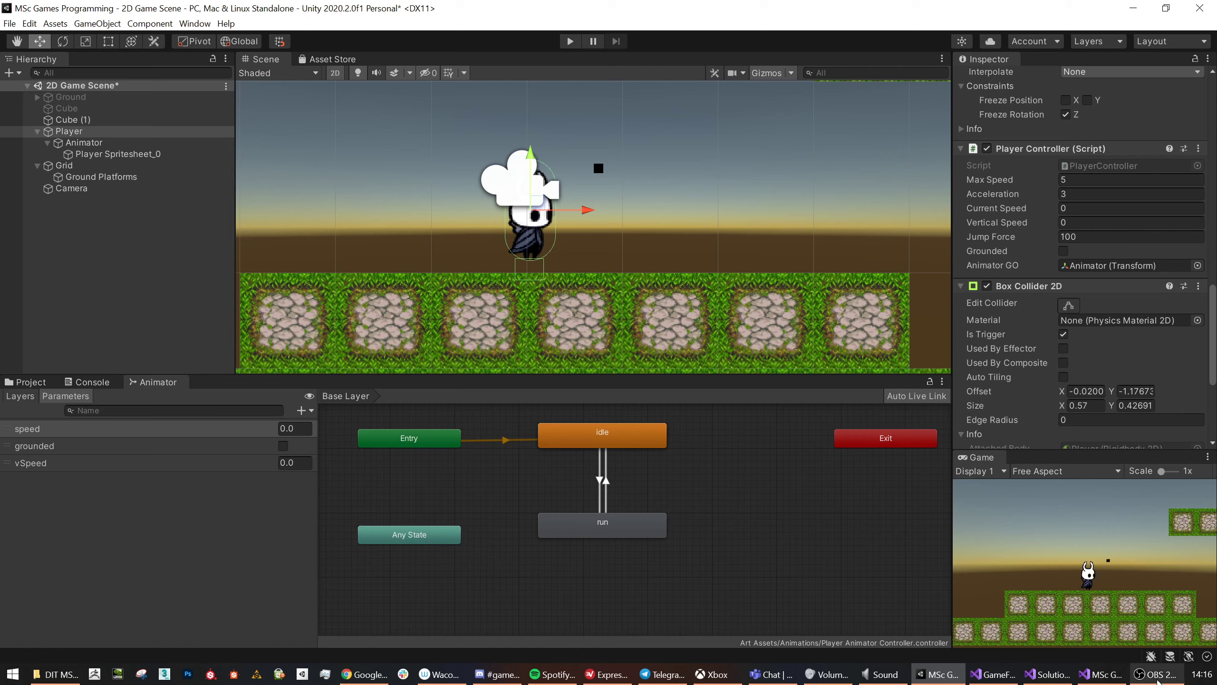
Switch to Visual Studio and add anim.SetBool("grounded", true); below grounded = true; in OnTriggerStay2D of PlayerController.cs.
mouse_move(1156, 680)
left_click(1101, 674)
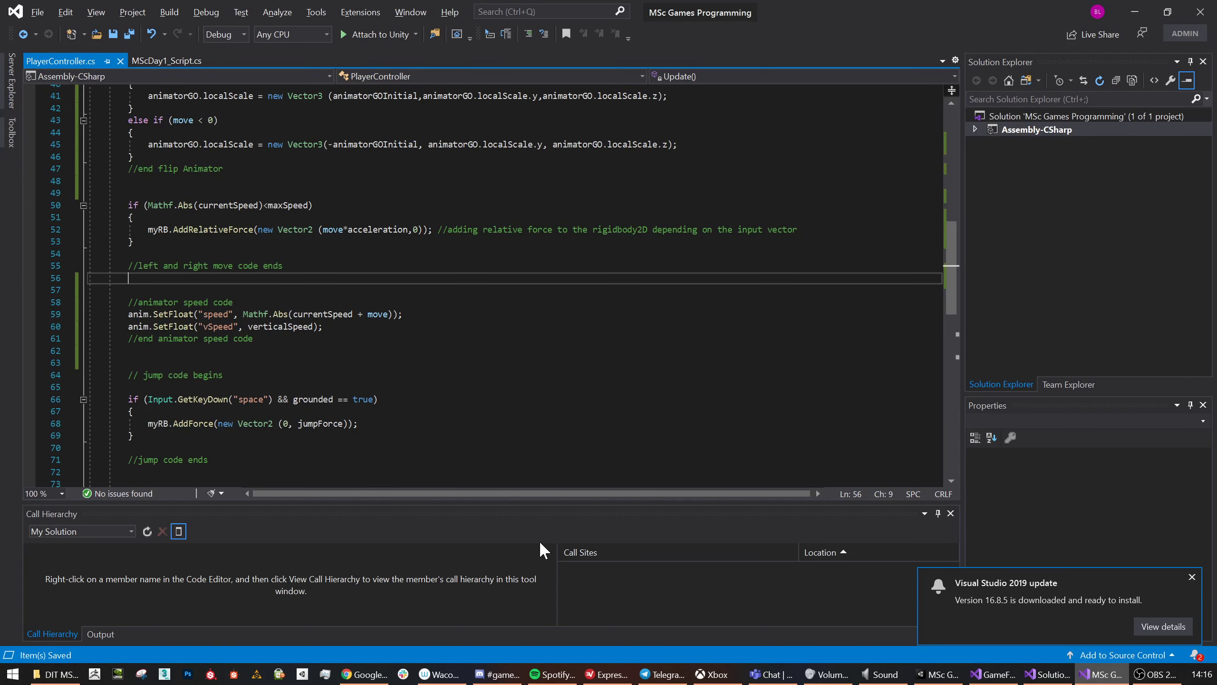
scroll(479, 287, "down", 7)
scroll(480, 288, "down", 4)
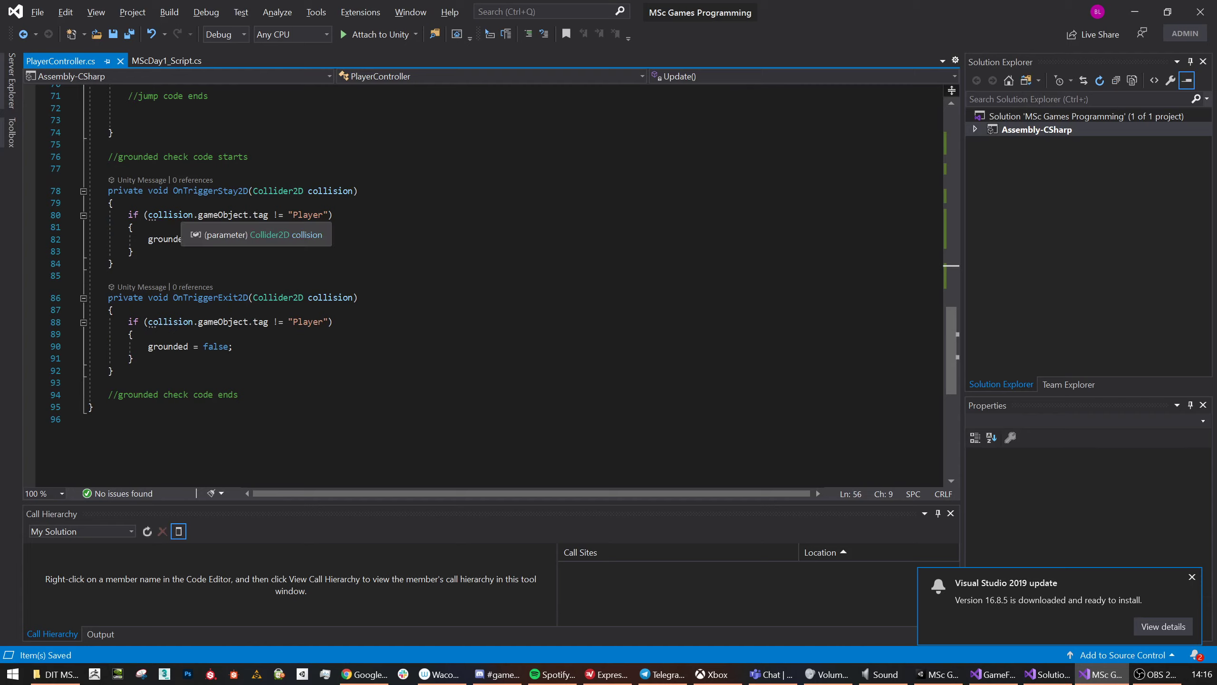
left_click(230, 239)
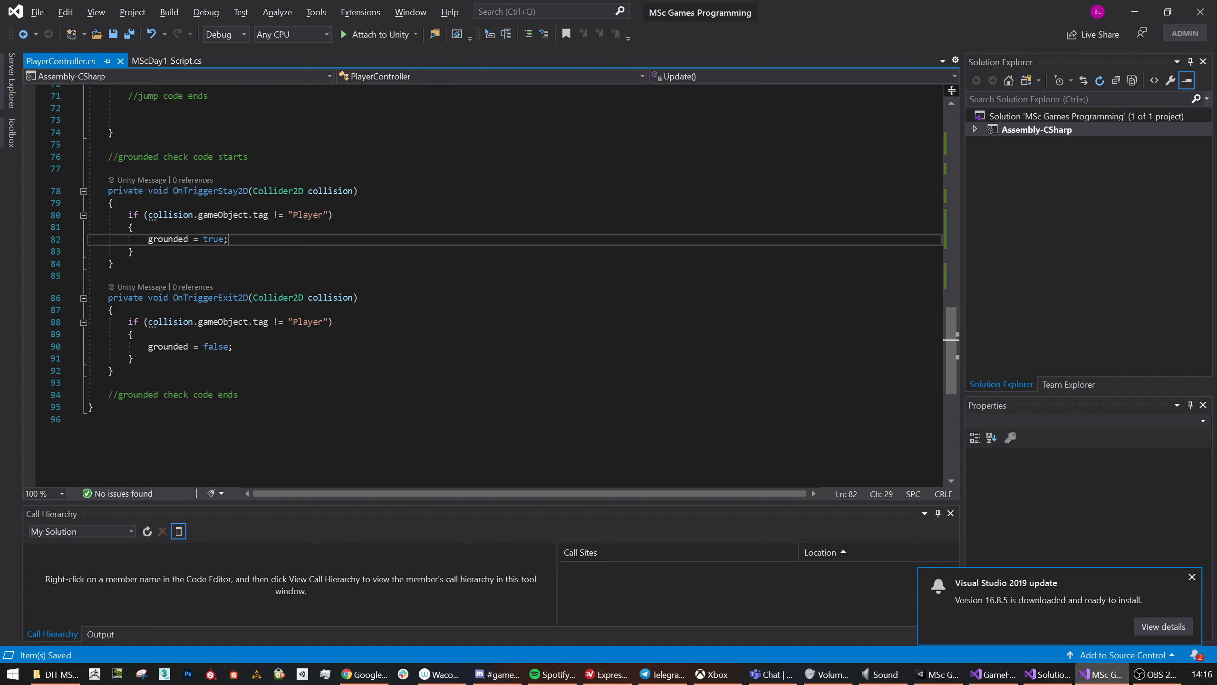
key("Return")
type("anim.Set")
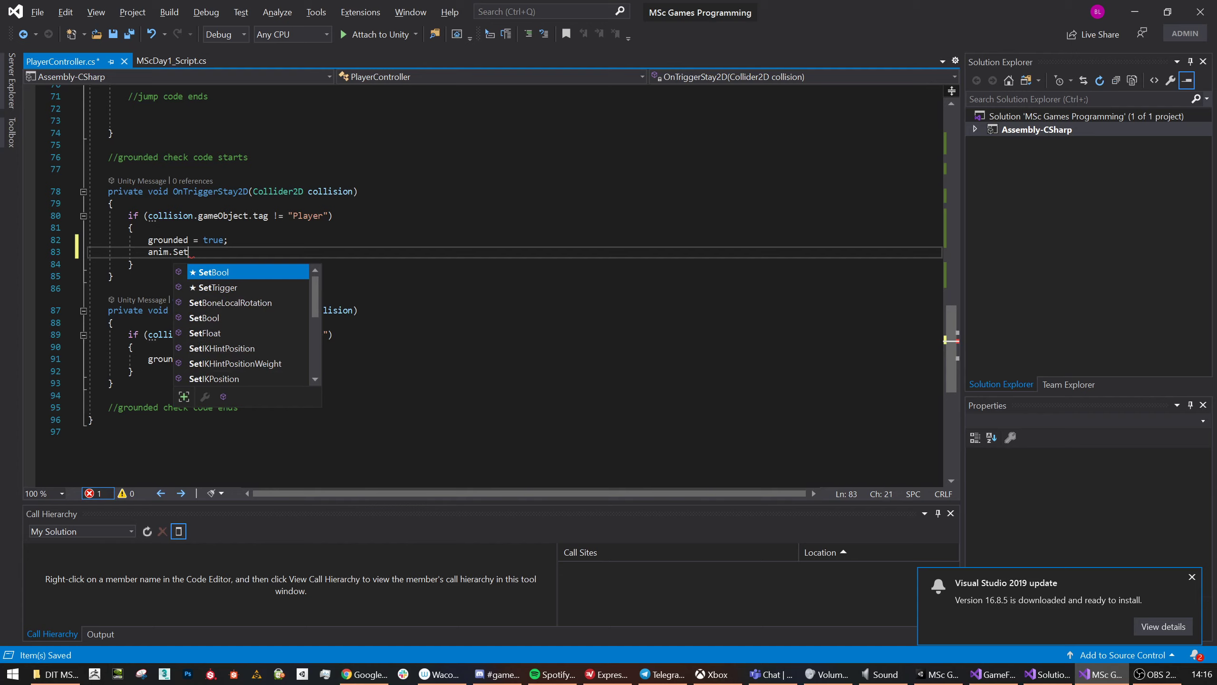
key("Tab")
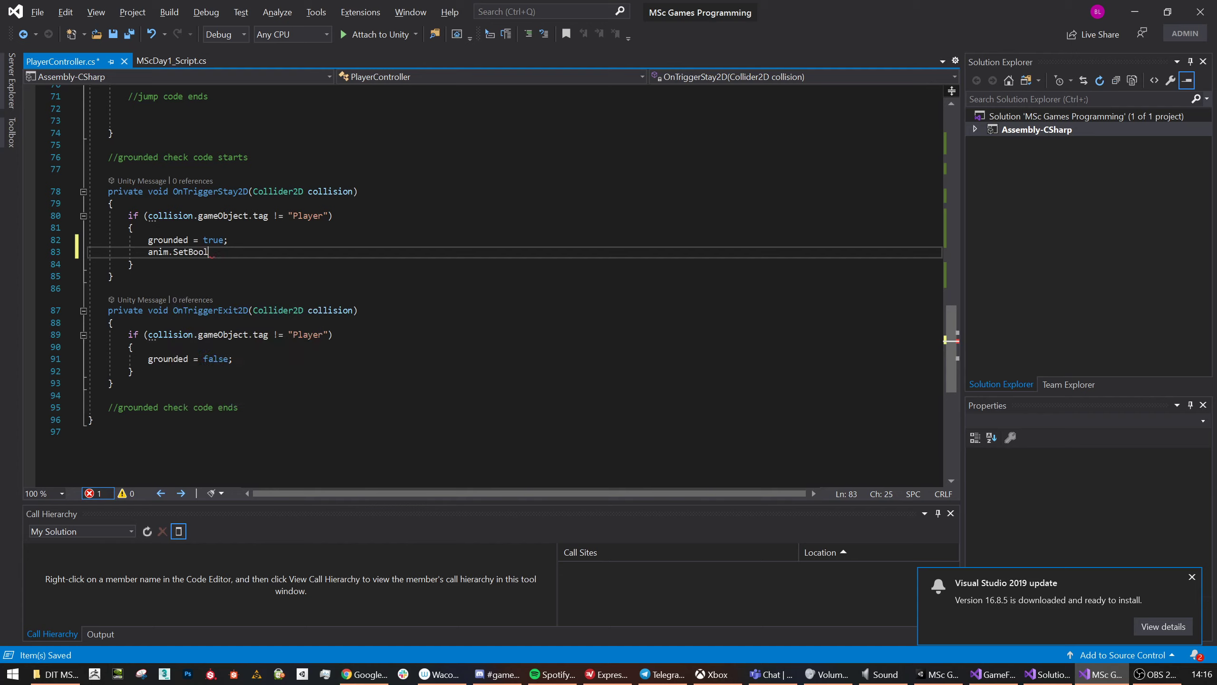
type("()")
type(";")
type(", ")
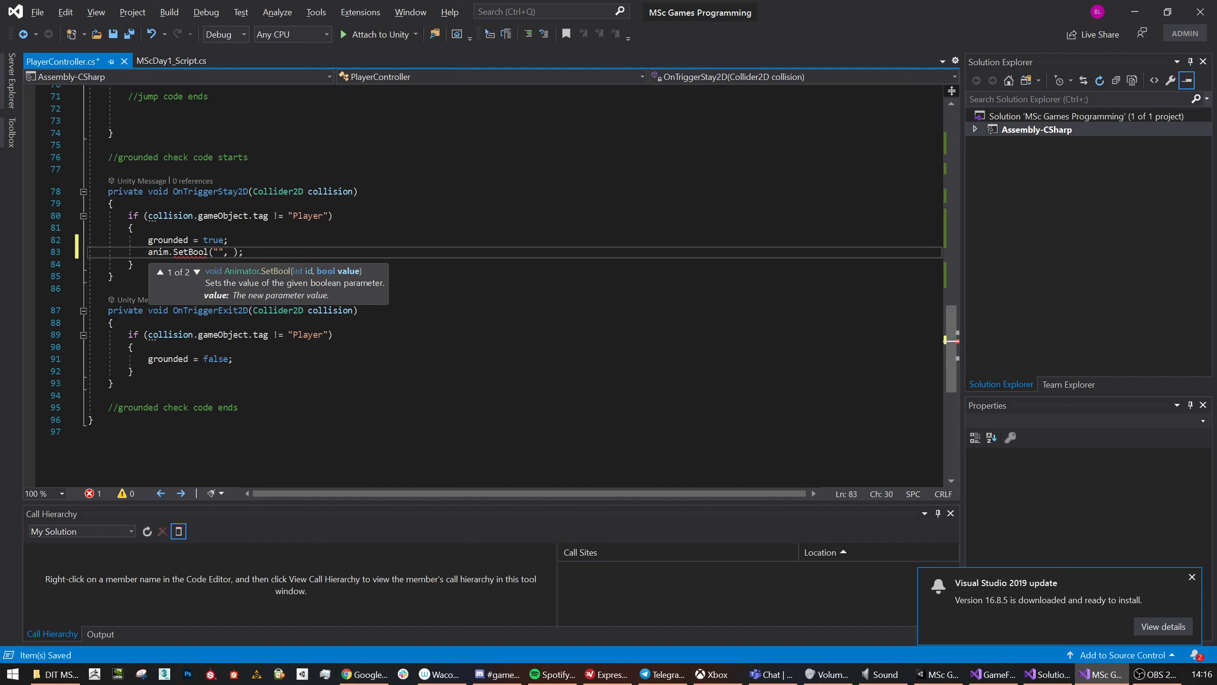
type("true")
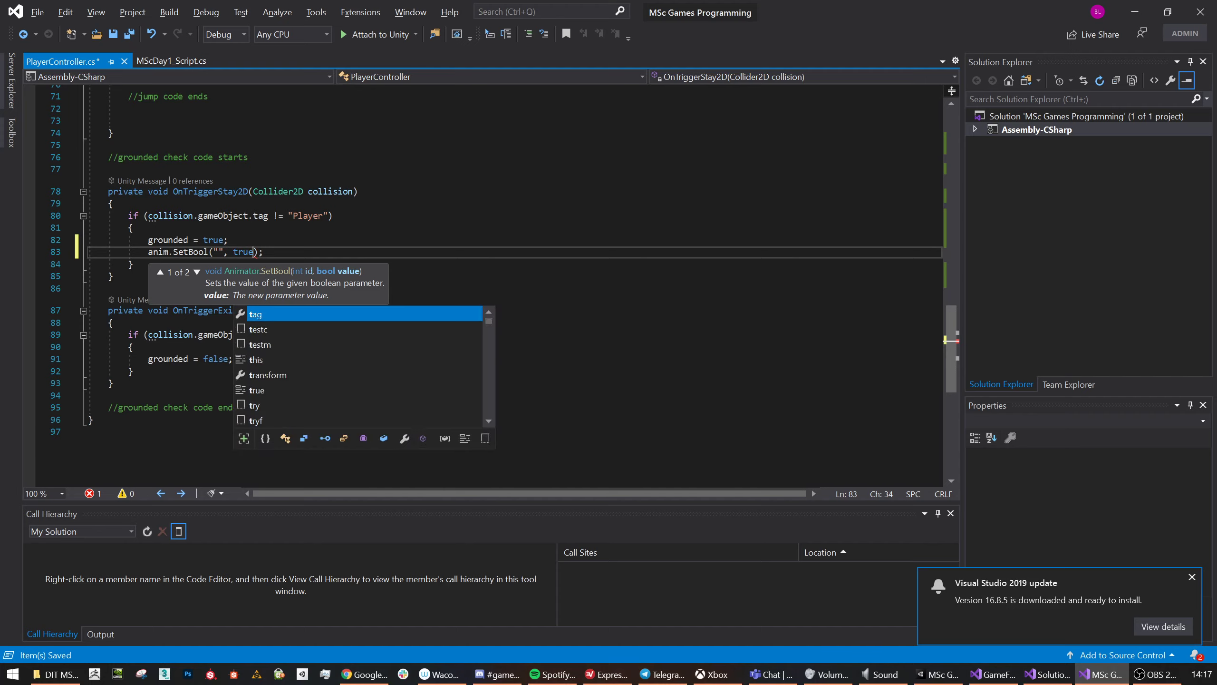
left_click(217, 251)
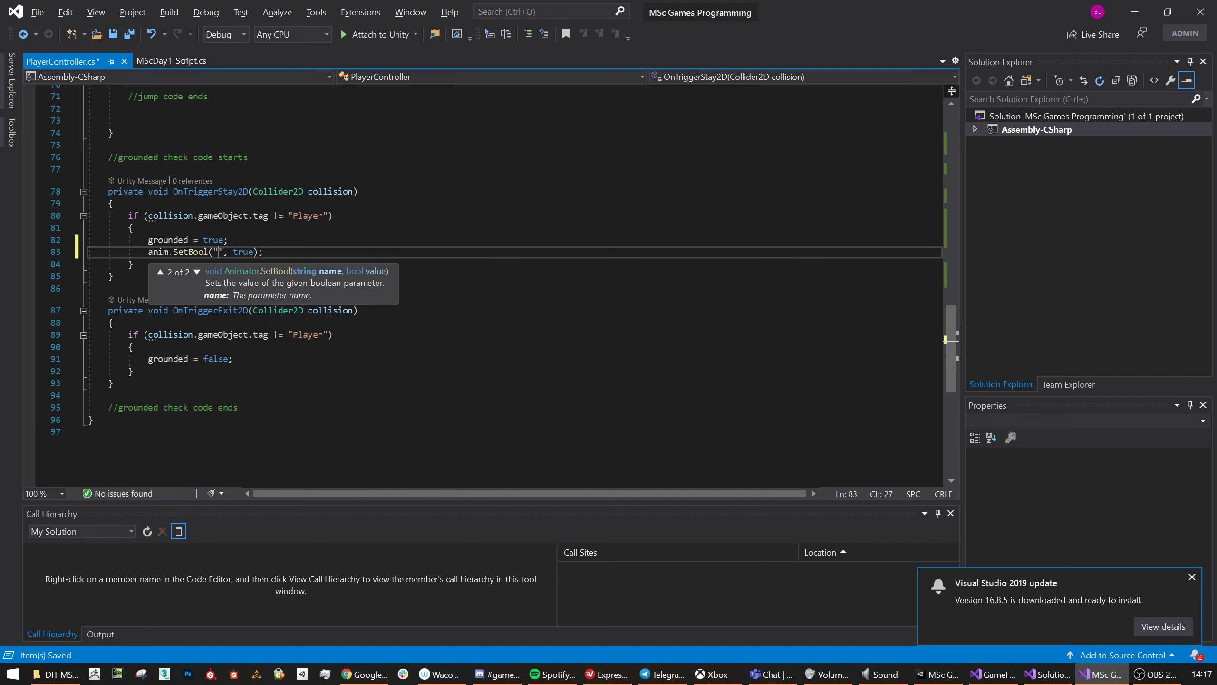
type("grounded")
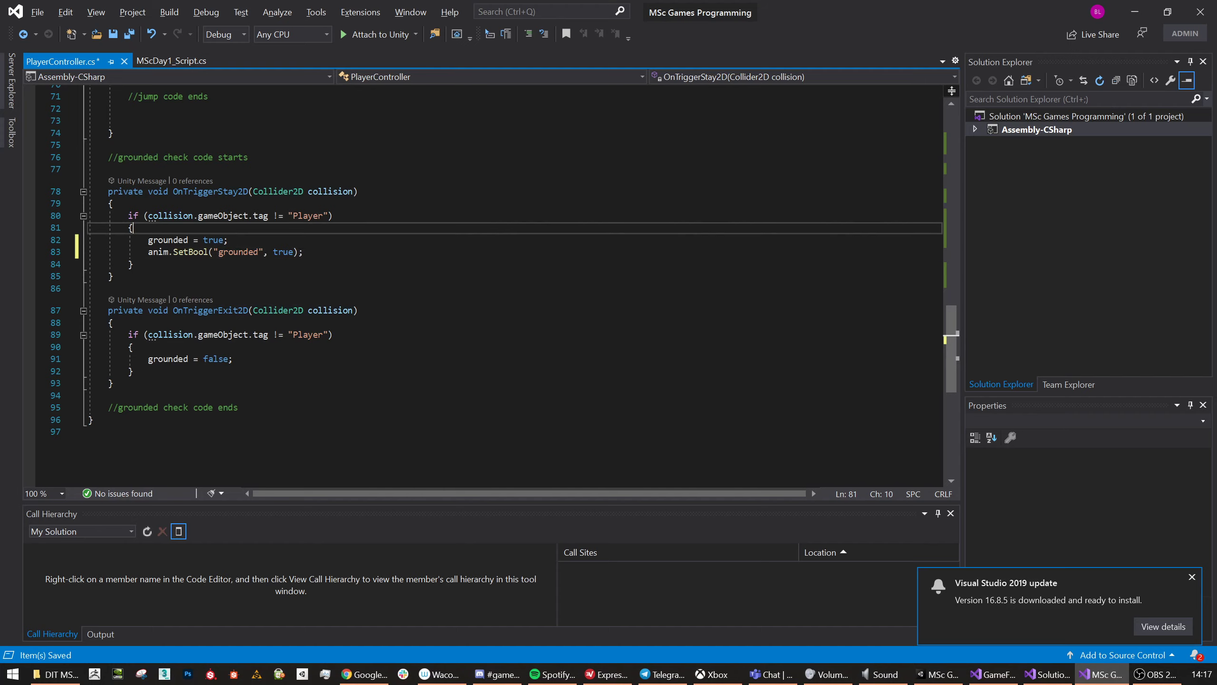
Copy the anim.SetBool line below grounded = false; in OnTriggerExit2D and save the script.
left_click_drag(304, 251, 148, 251)
key("ctrl+c")
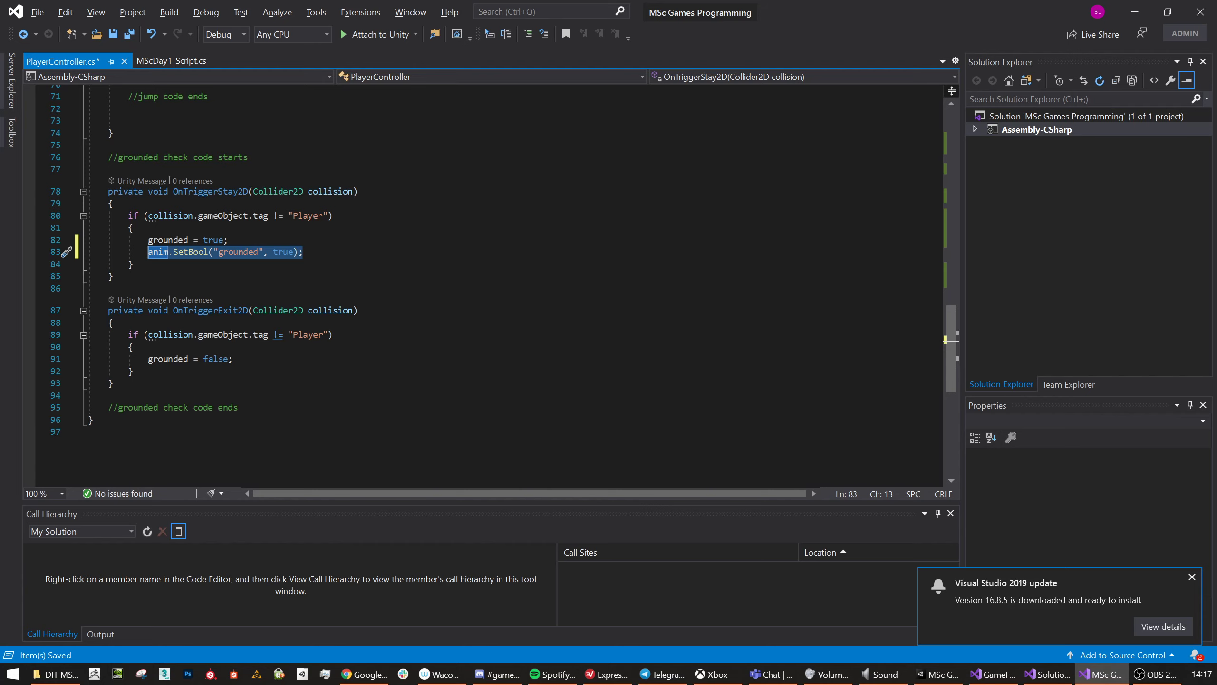
left_click(233, 358)
key("Return")
key("ctrl+v")
key("ctrl+s")
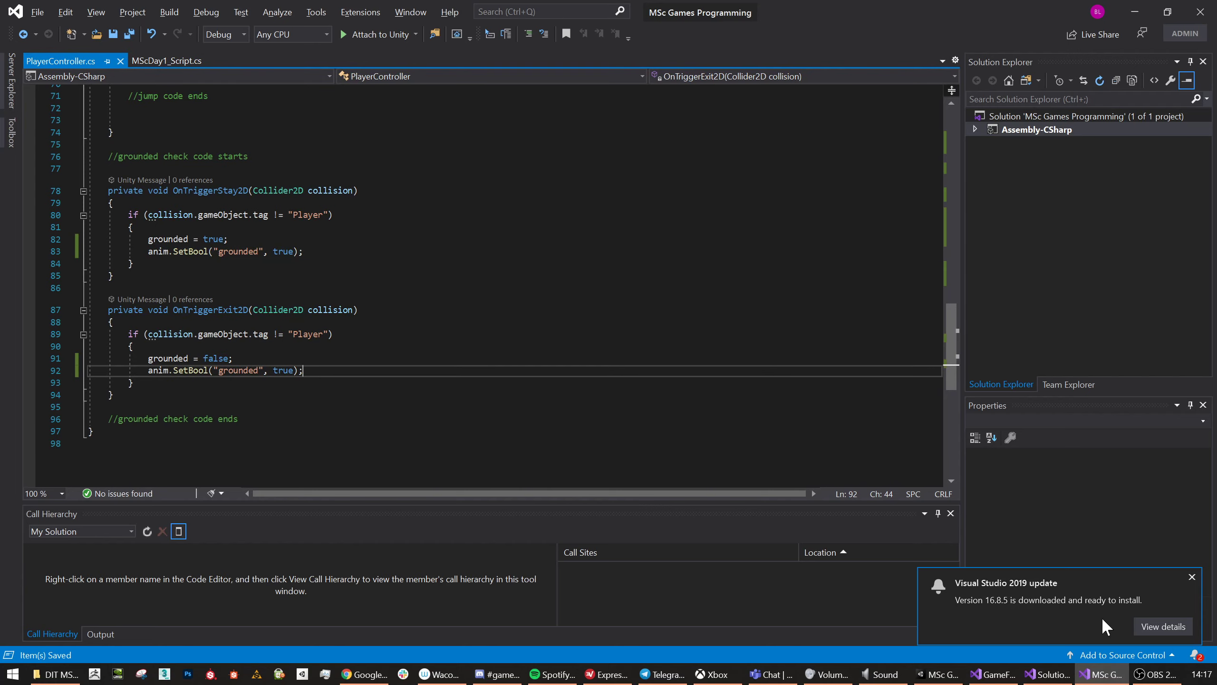
Change the SetBool value in OnTriggerExit2D to false and save the script.
mouse_move(954, 677)
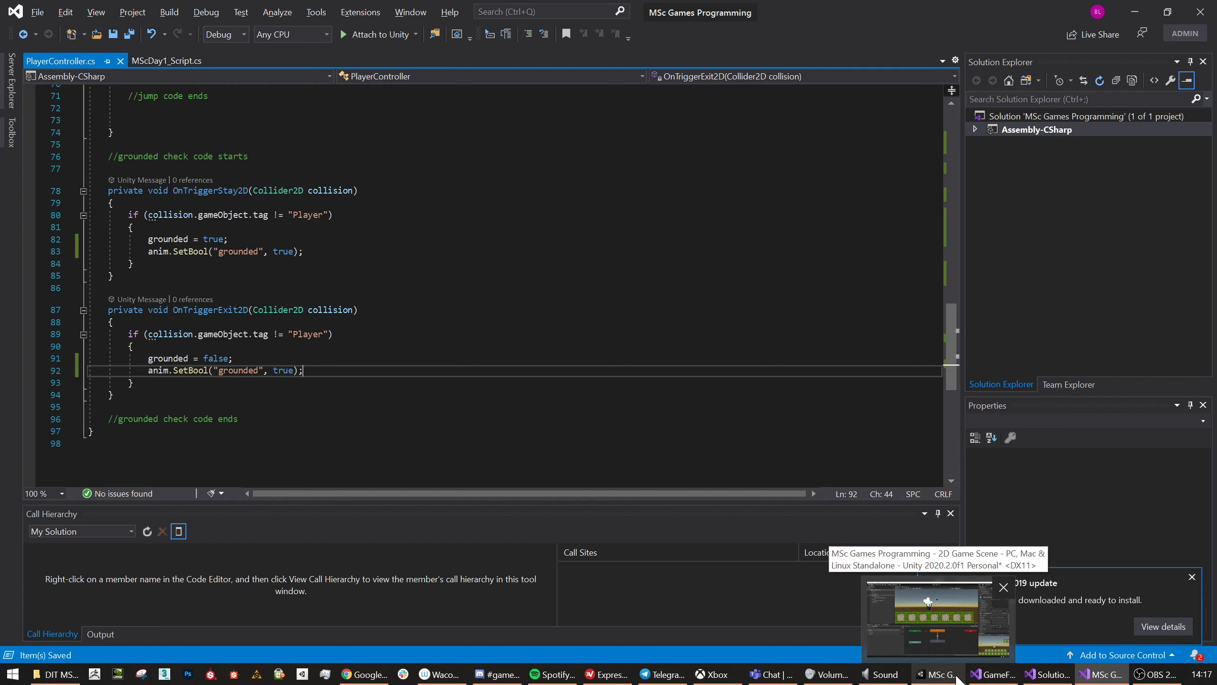
double_click(283, 370)
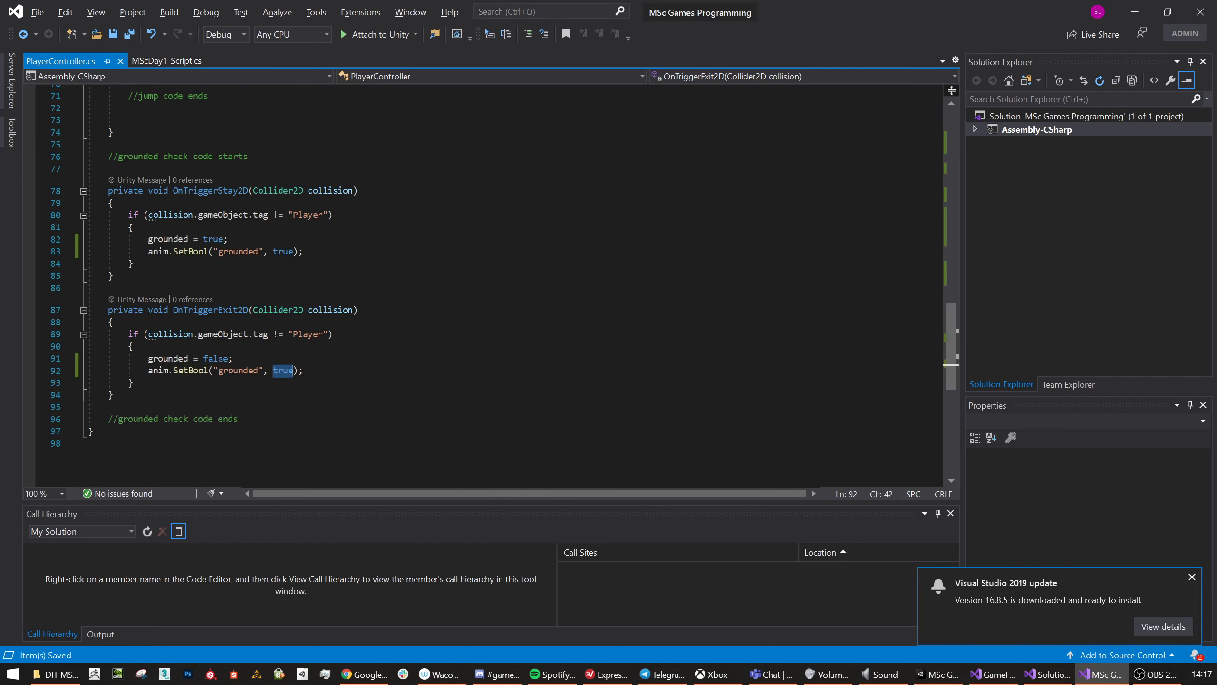
type("fals")
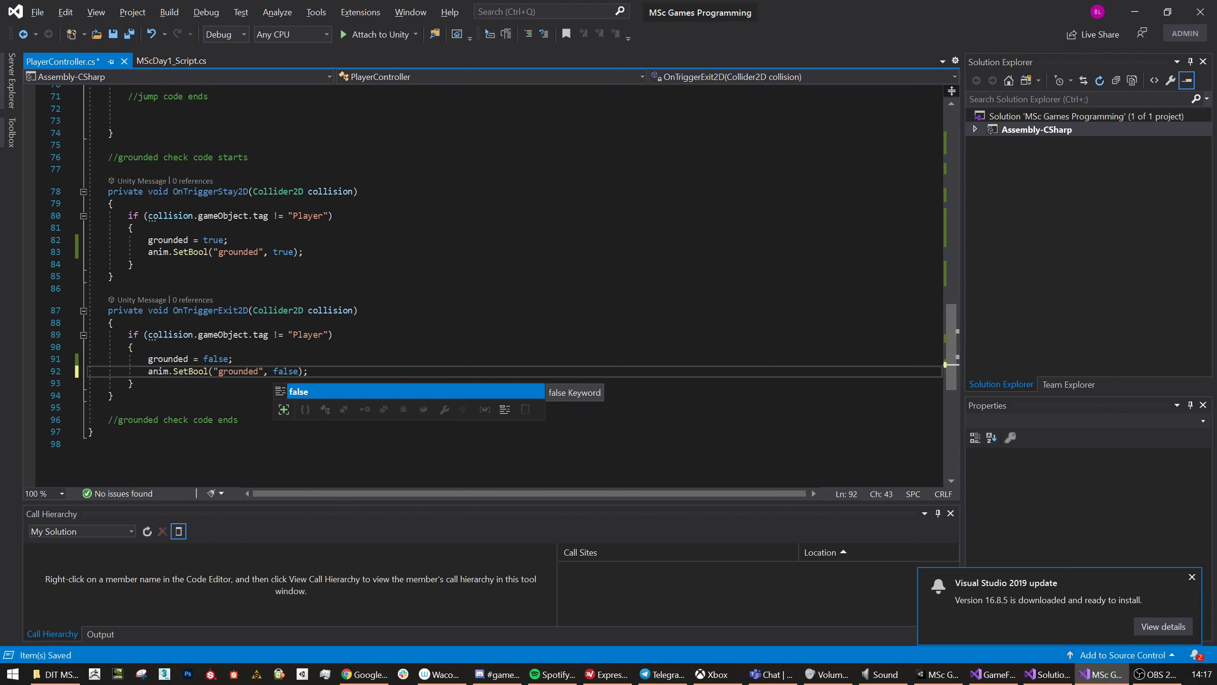
left_click(109, 288)
key("ctrl+s")
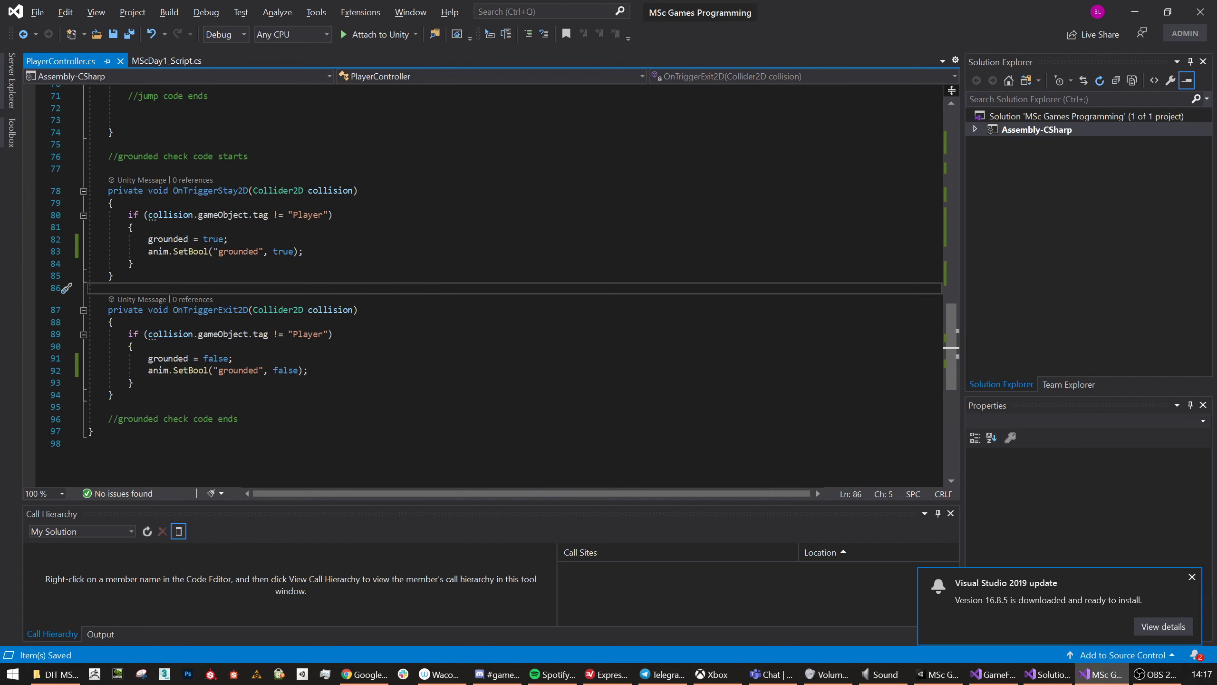
Switch to Unity, open the Animation window, and select the Animator object.
scroll(479, 287, "up", 2)
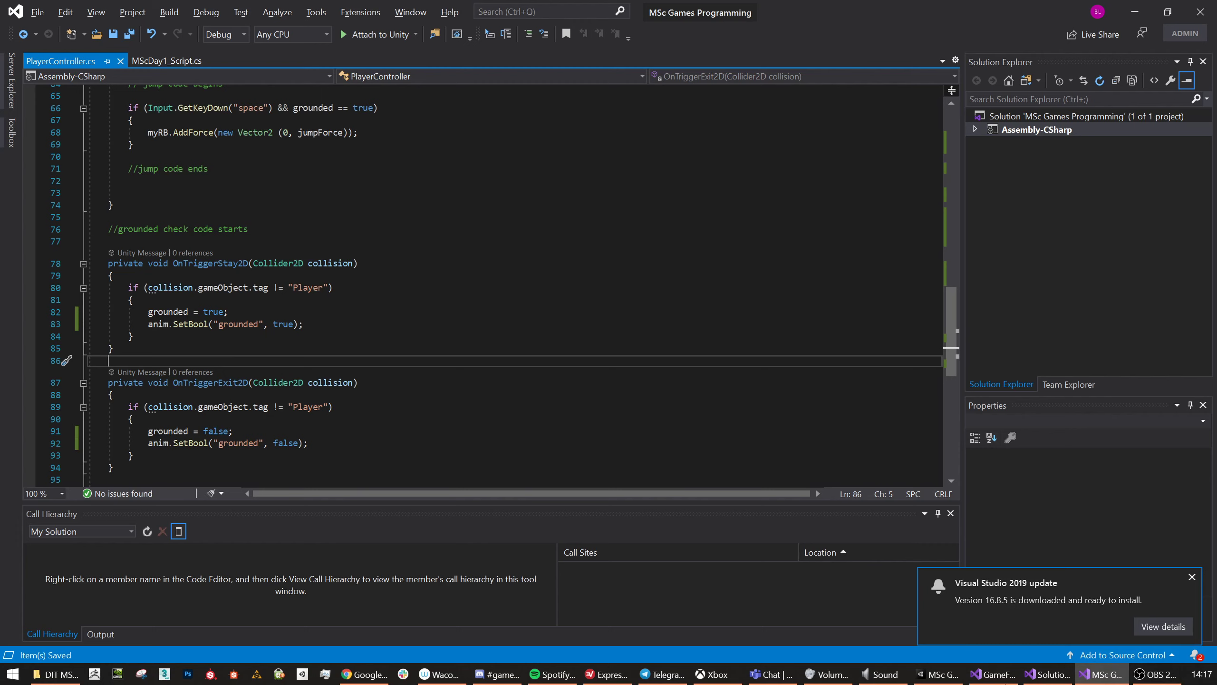
scroll(479, 288, "up", 11)
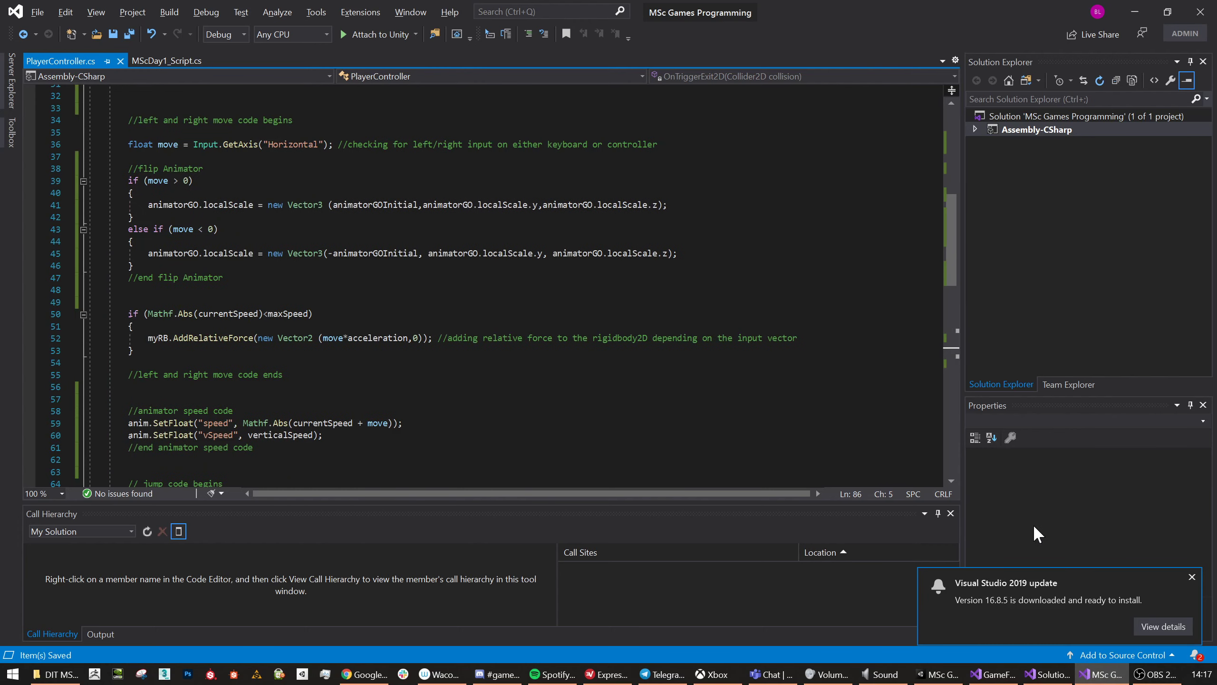
scroll(480, 288, "down", 4)
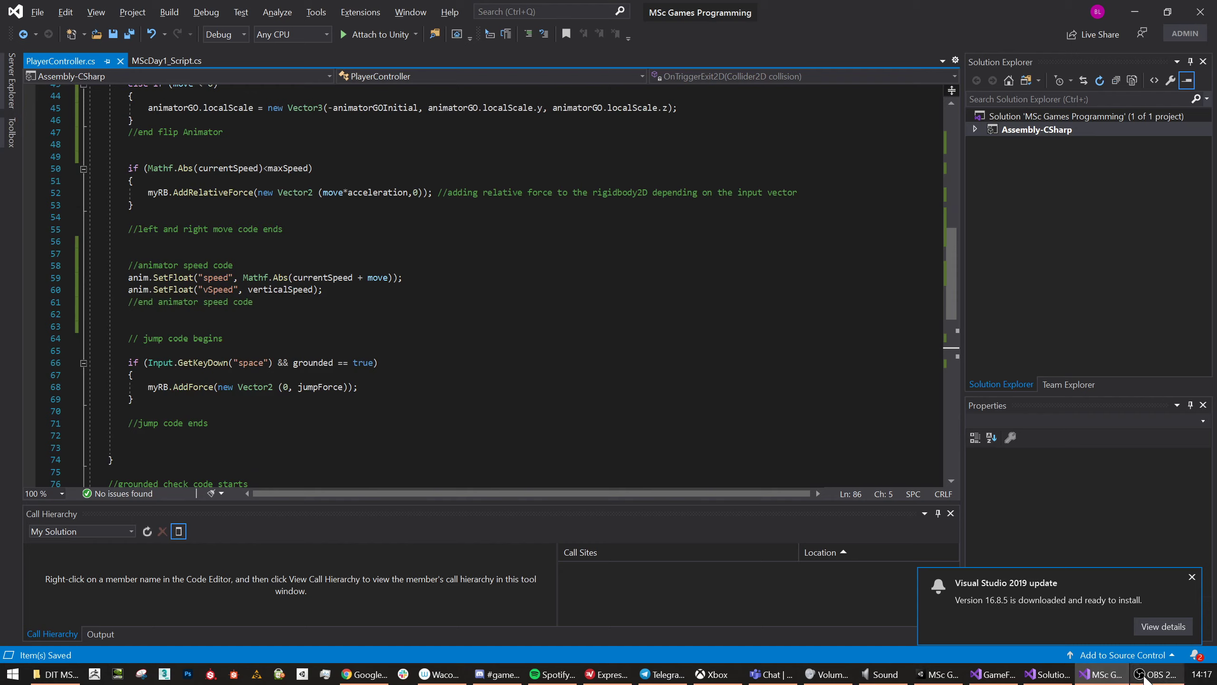
mouse_move(1123, 680)
left_click(937, 674)
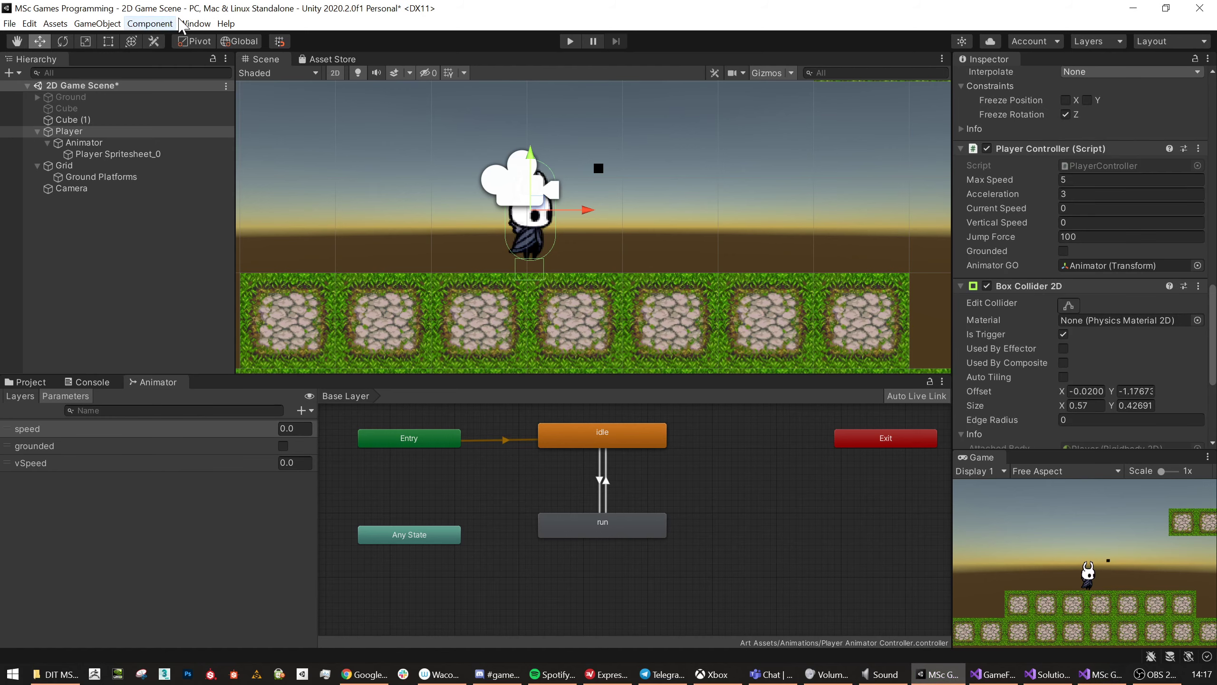
left_click(194, 23)
mouse_move(259, 225)
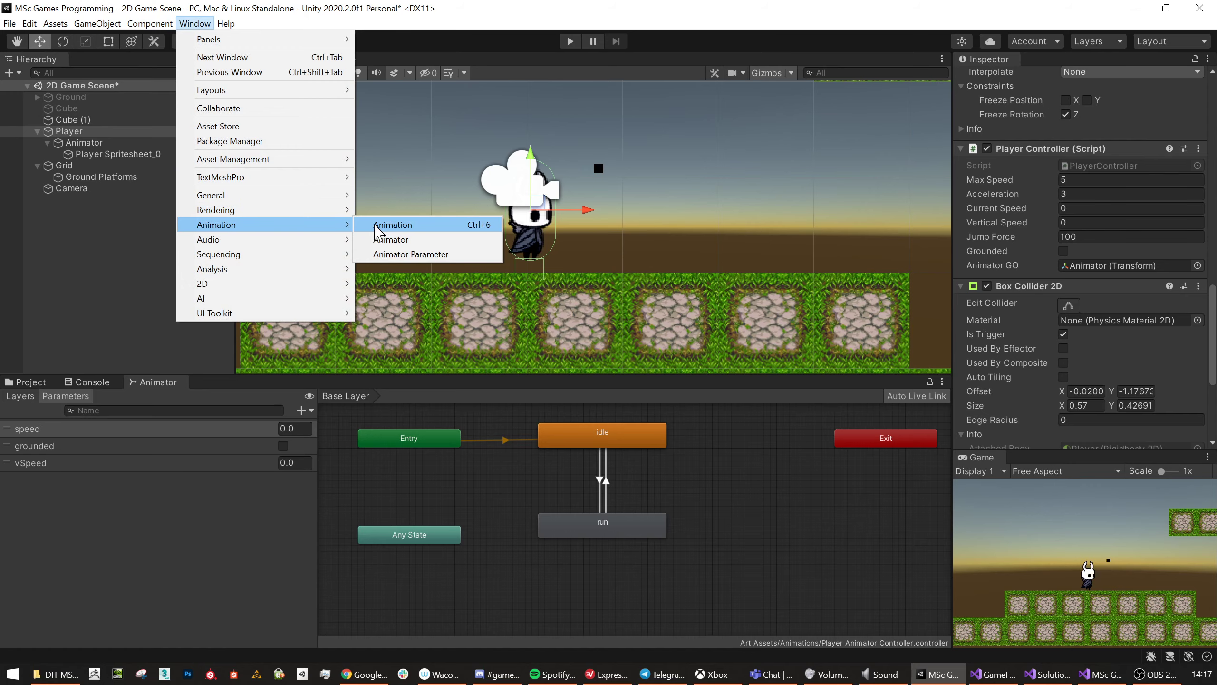
left_click(377, 226)
left_click(84, 143)
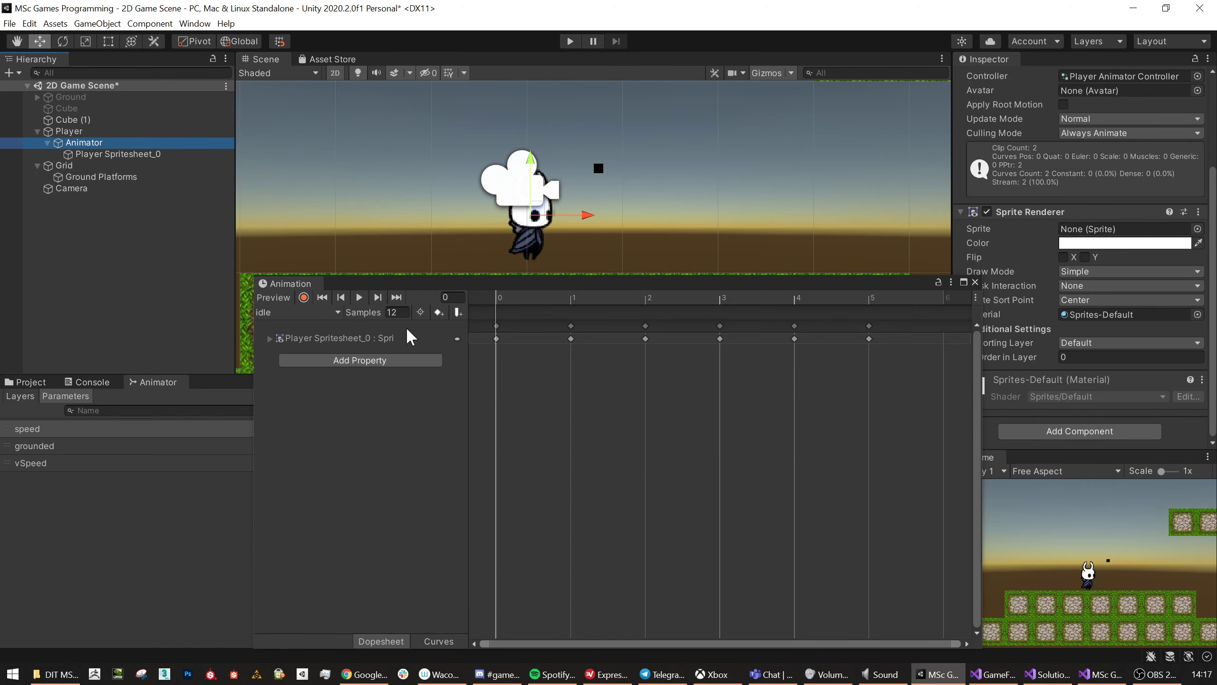
Create a new animation clip named jump in the Art Assets Animations folder.
left_click(304, 297)
left_click(302, 312)
left_click(300, 358)
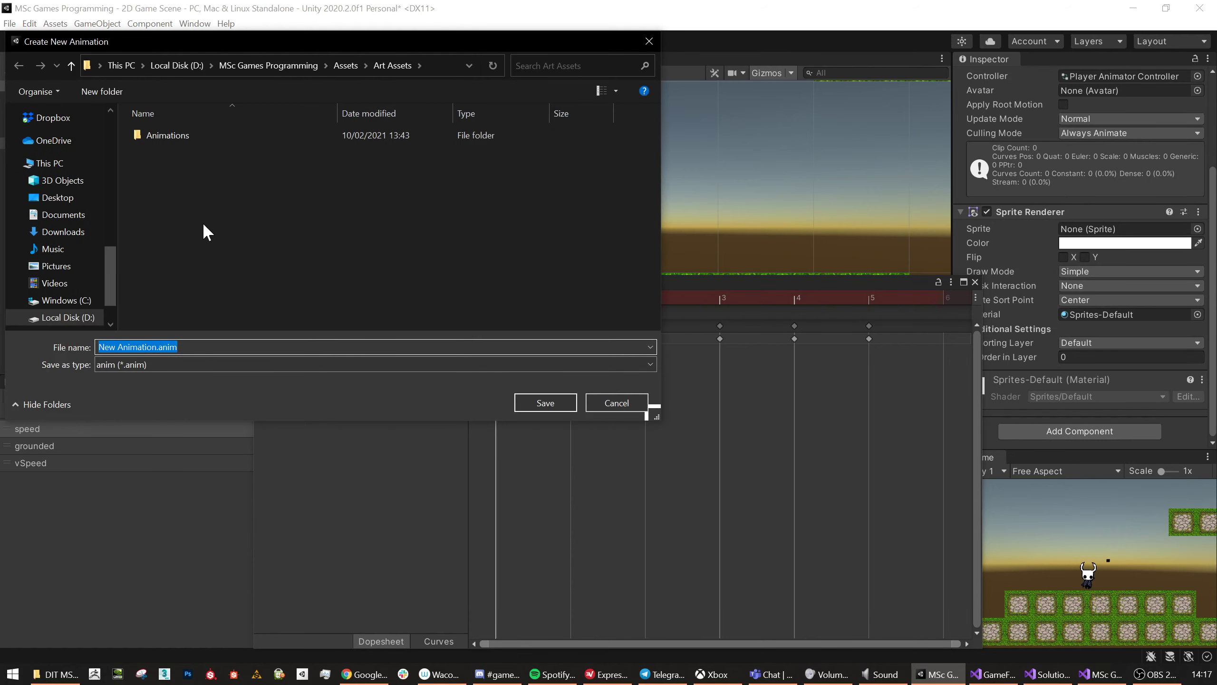
double_click(159, 135)
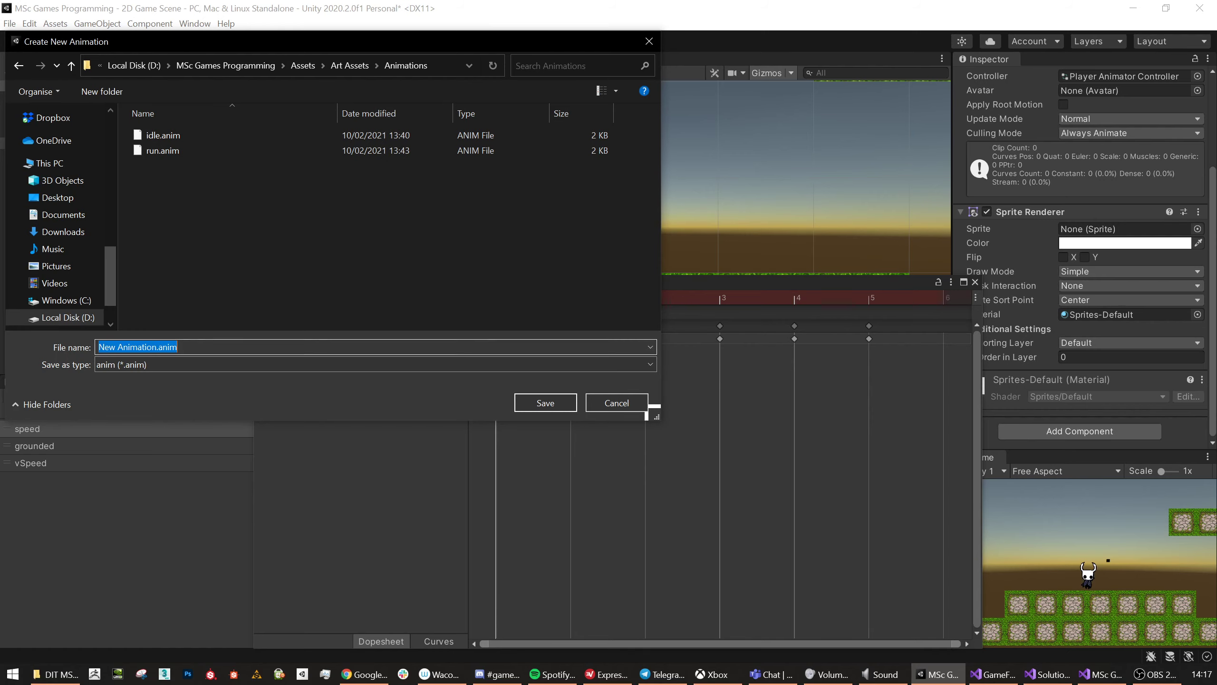
type("jump")
key("Return")
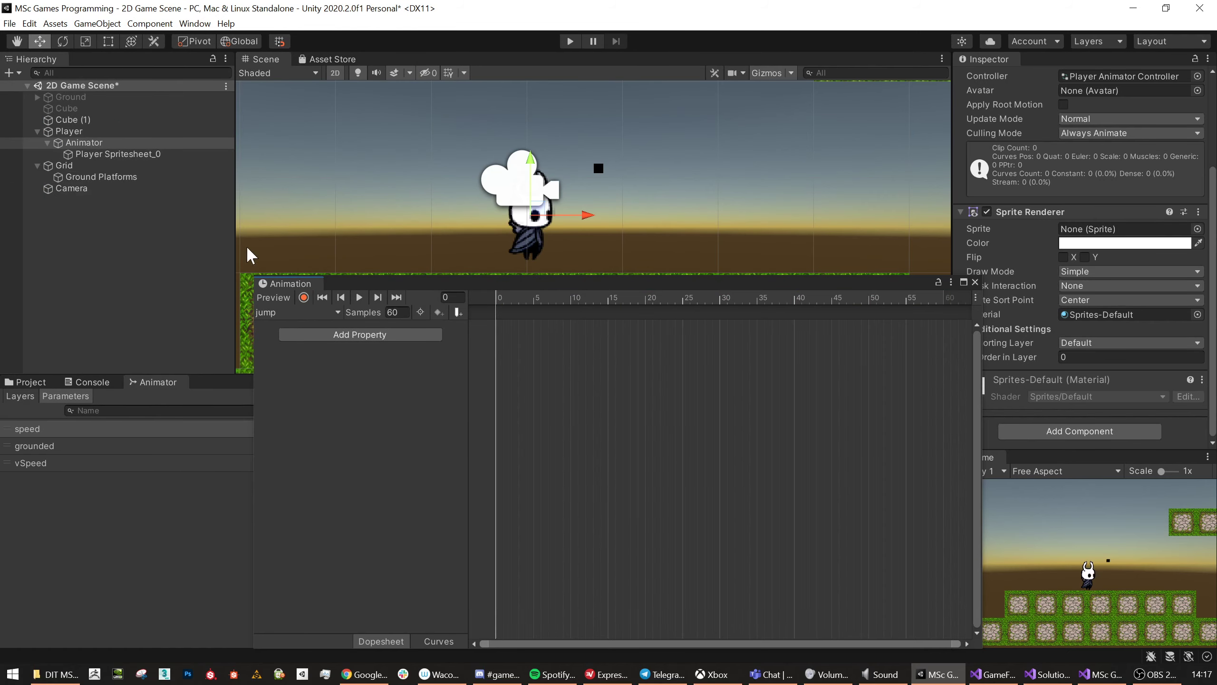
Start recording the jump clip with Player Spritesheet_0 selected, and arrange the Animation window so the expanded player spritesheet's sprites in Art Assets are accessible.
left_click(304, 297)
left_click(93, 154)
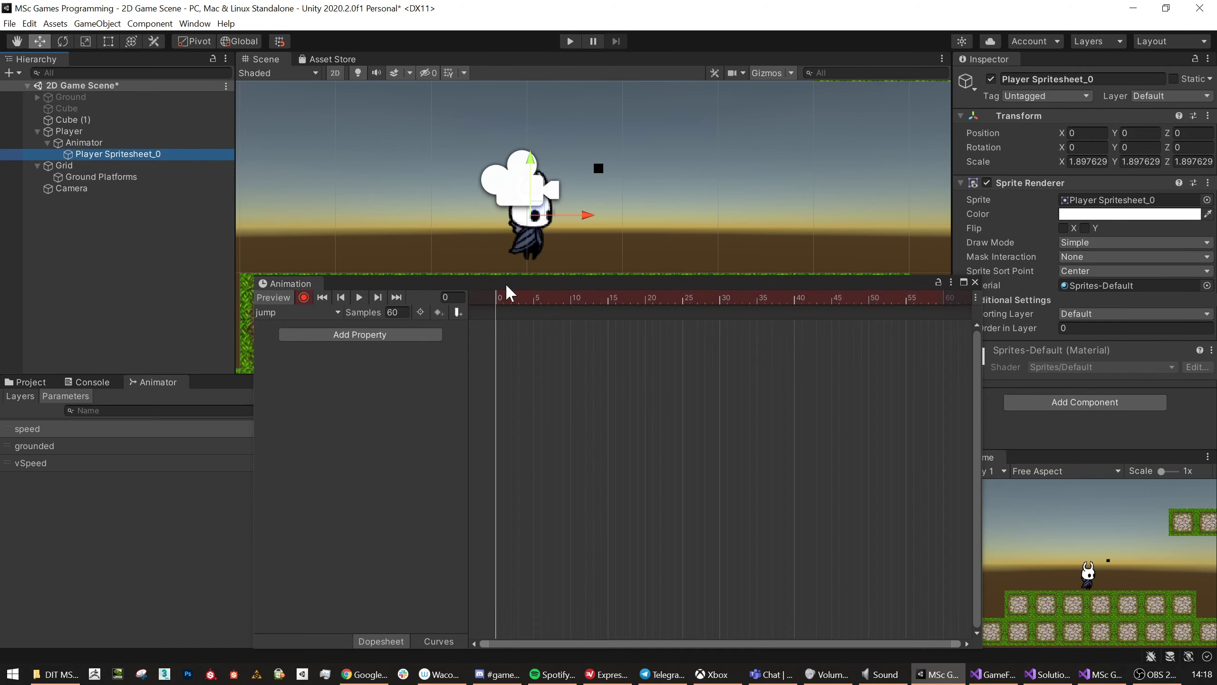
left_click_drag(506, 284, 481, 58)
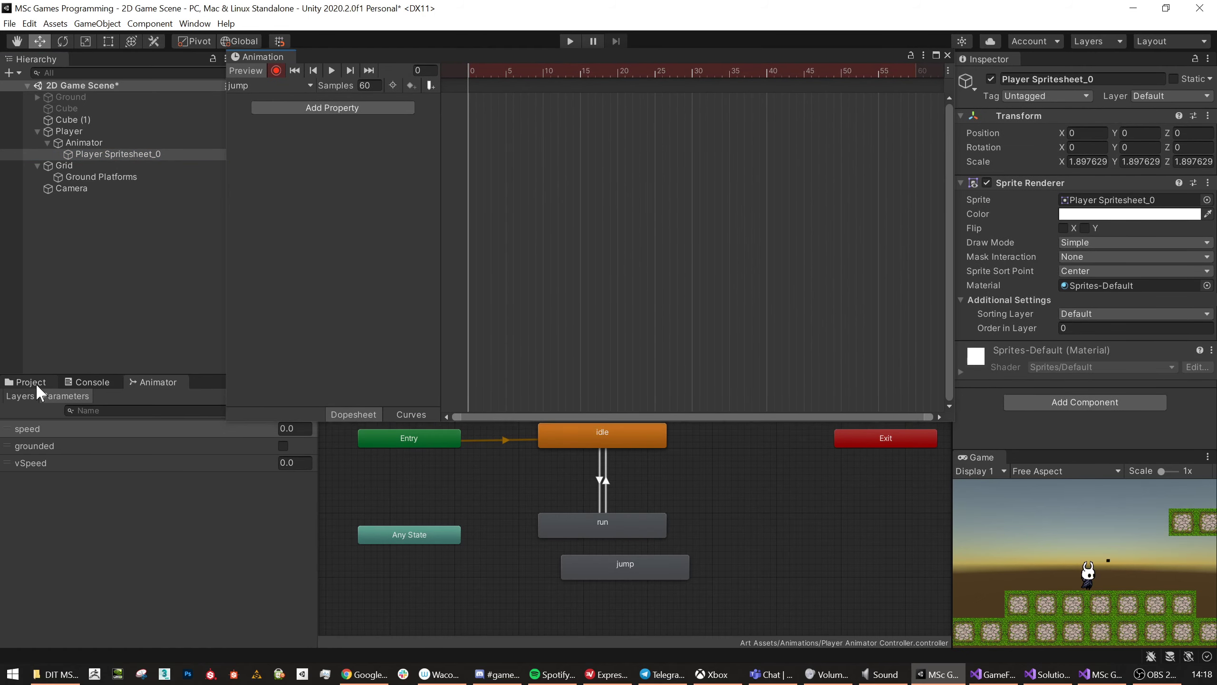
left_click(28, 382)
left_click(410, 448)
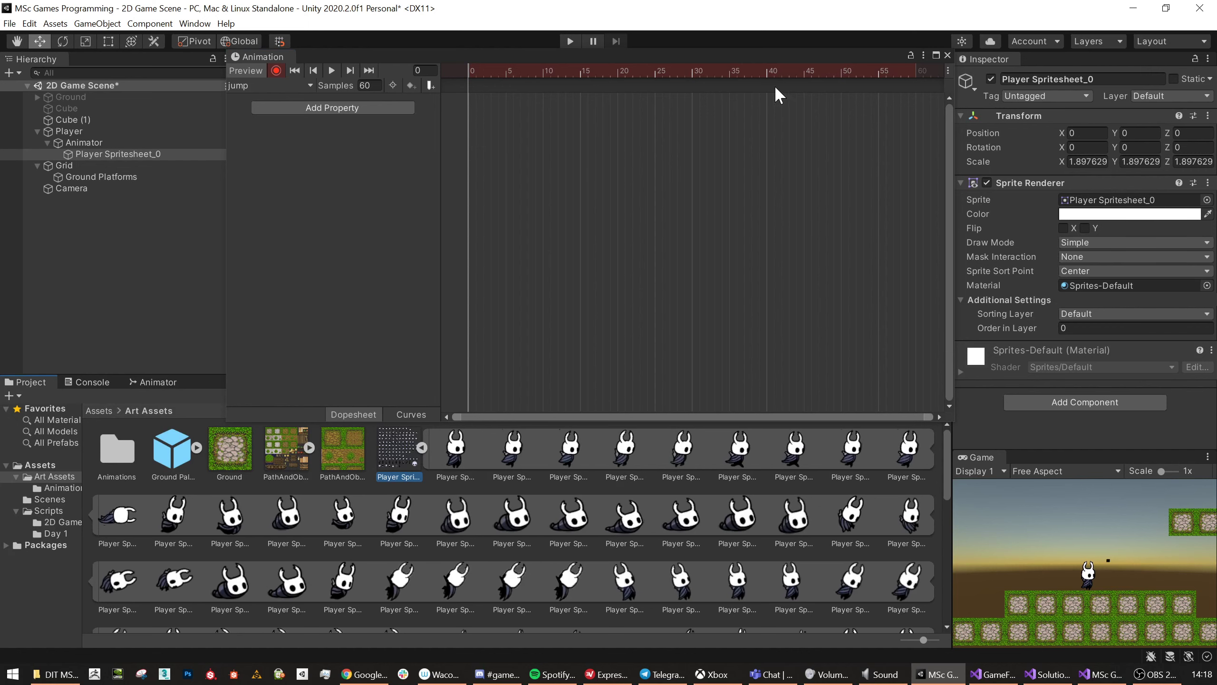
left_click_drag(784, 59, 569, 134)
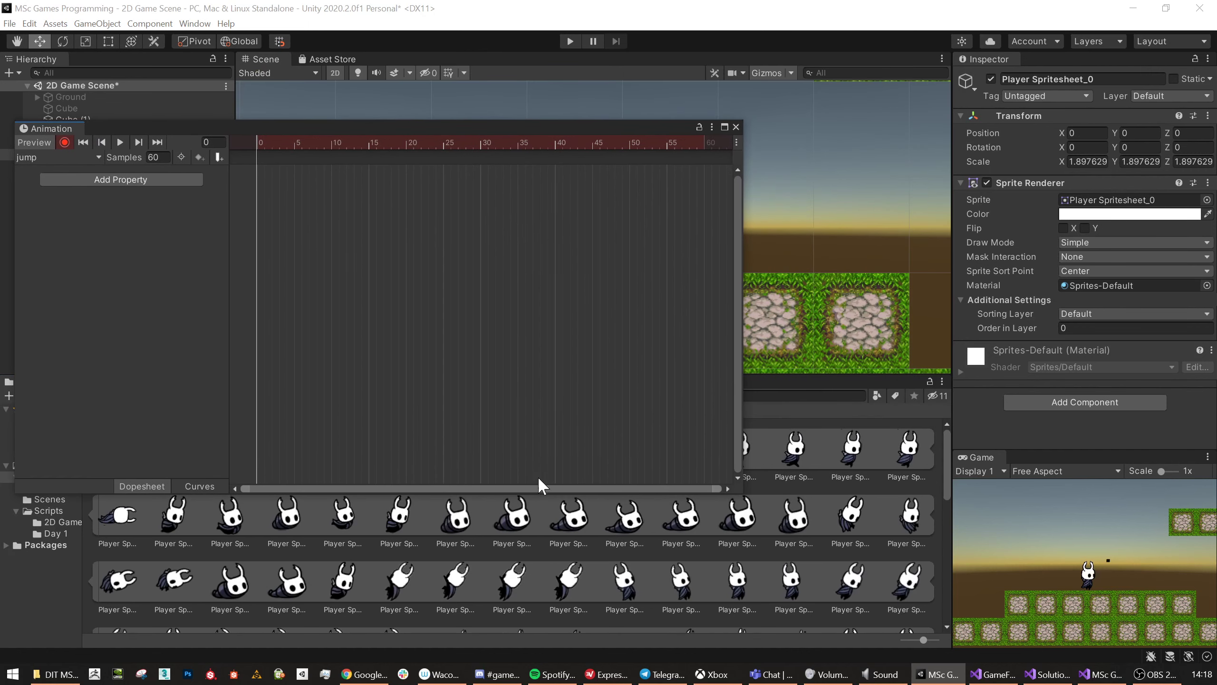
left_click_drag(544, 490, 527, 331)
Set the jump clip's sample rate to 15.
left_click(155, 157)
type("15")
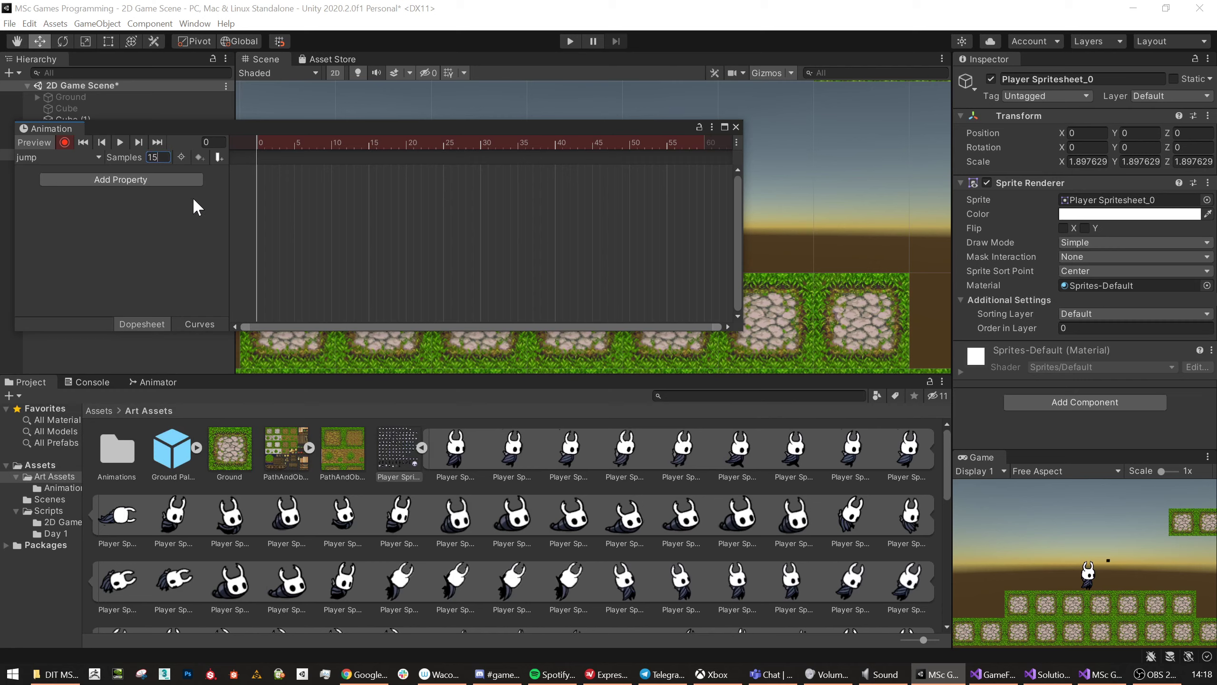
left_click(276, 189)
Keyframe the jump clip's sprite as Player Spritesheet_102, Player Spritesheet_103 and Player Spritesheet_105 at frames 0, 1 and 2.
scroll(671, 544, "down", 5)
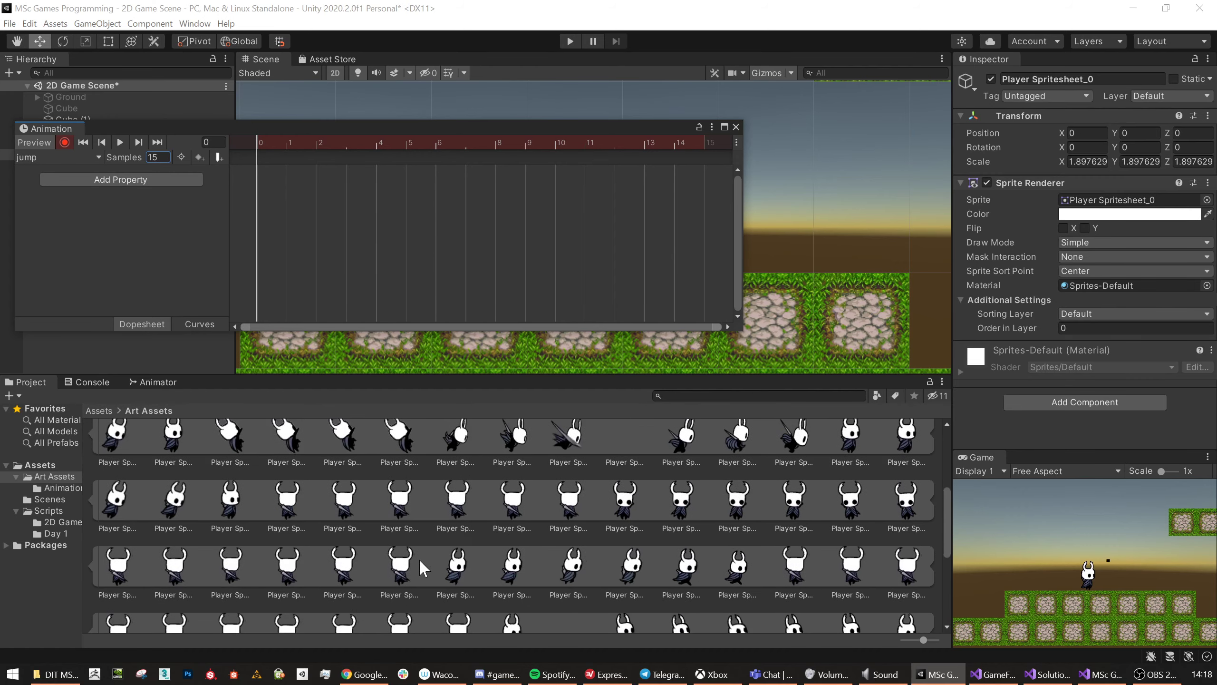
scroll(418, 559, "down", 3)
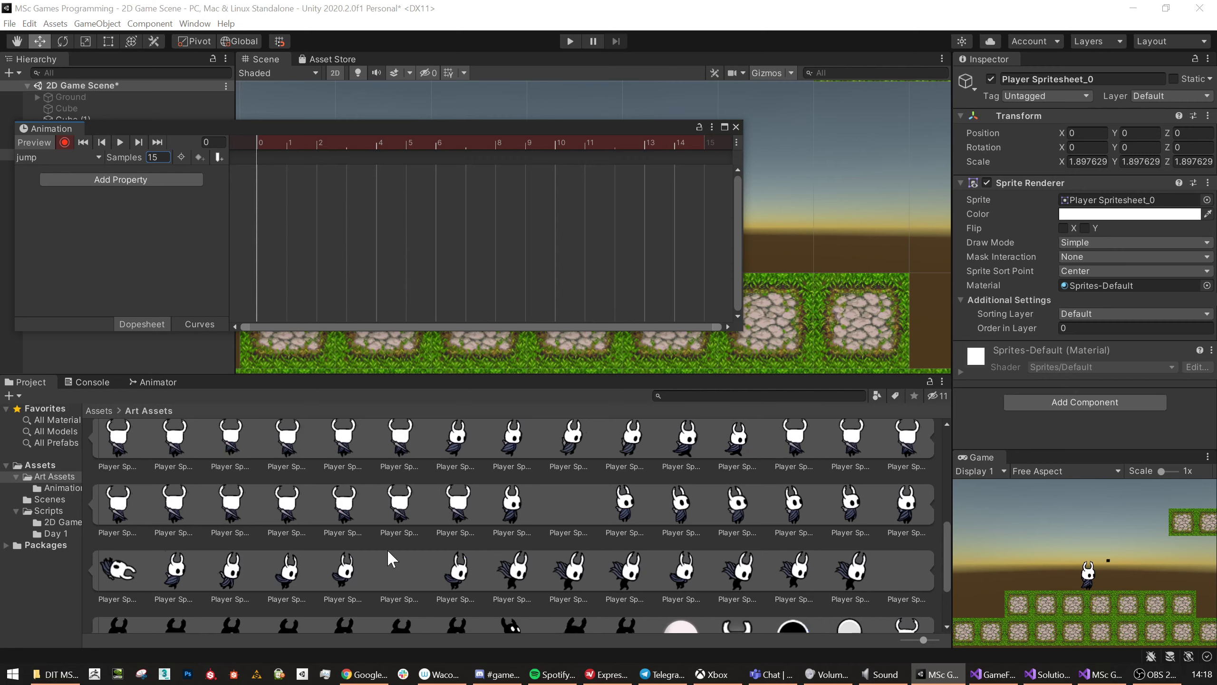
left_click_drag(293, 584, 1129, 210)
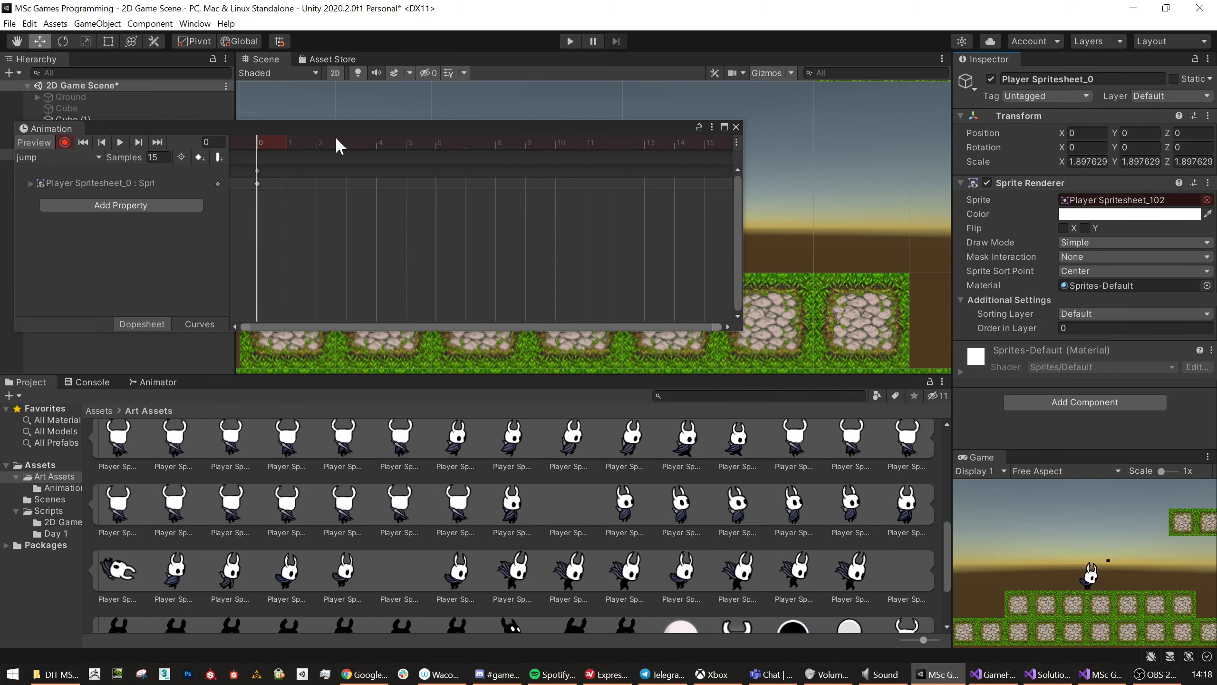
left_click(288, 143)
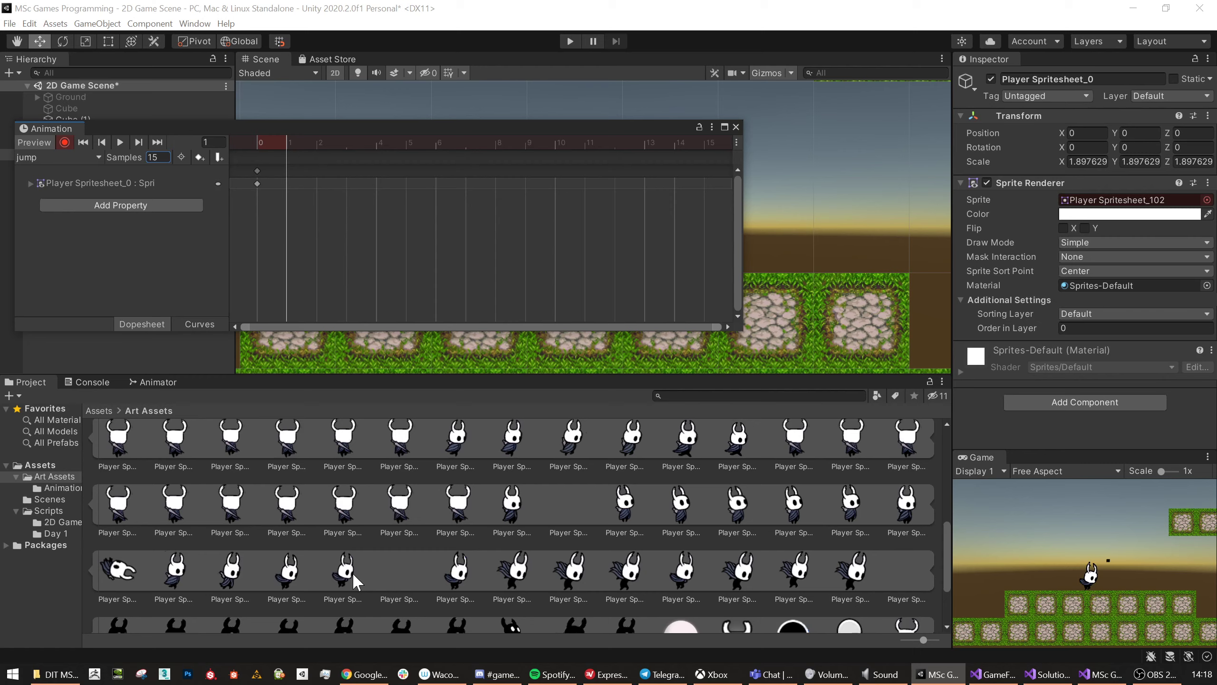
left_click_drag(345, 575, 1104, 210)
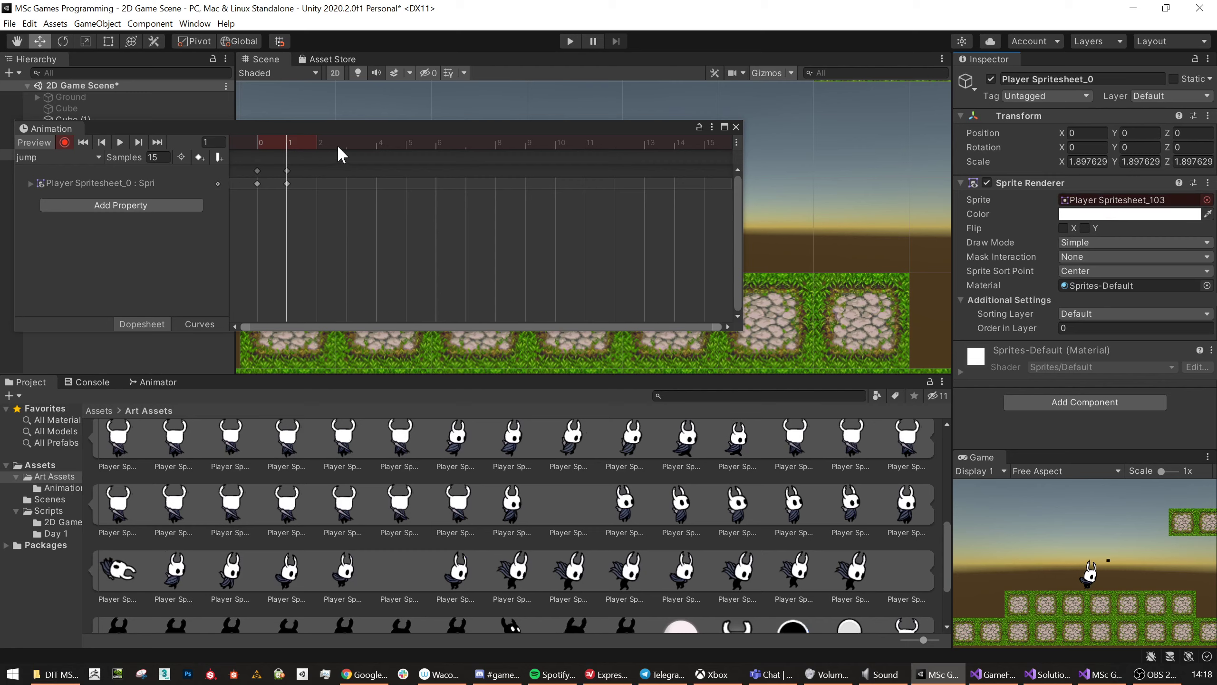
left_click(319, 141)
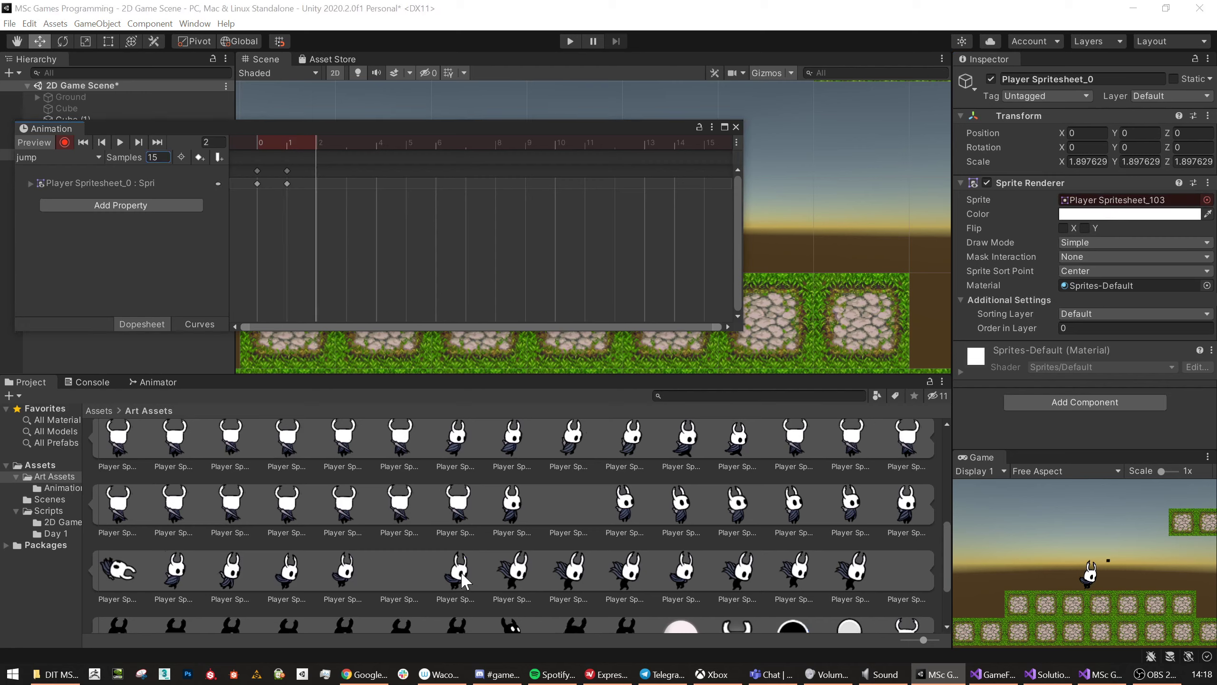
left_click_drag(462, 580, 1095, 201)
Preview the jump clip with the player uncovered in the Scene view, and set its sample rate to 12.
left_click_drag(388, 130, 652, 414)
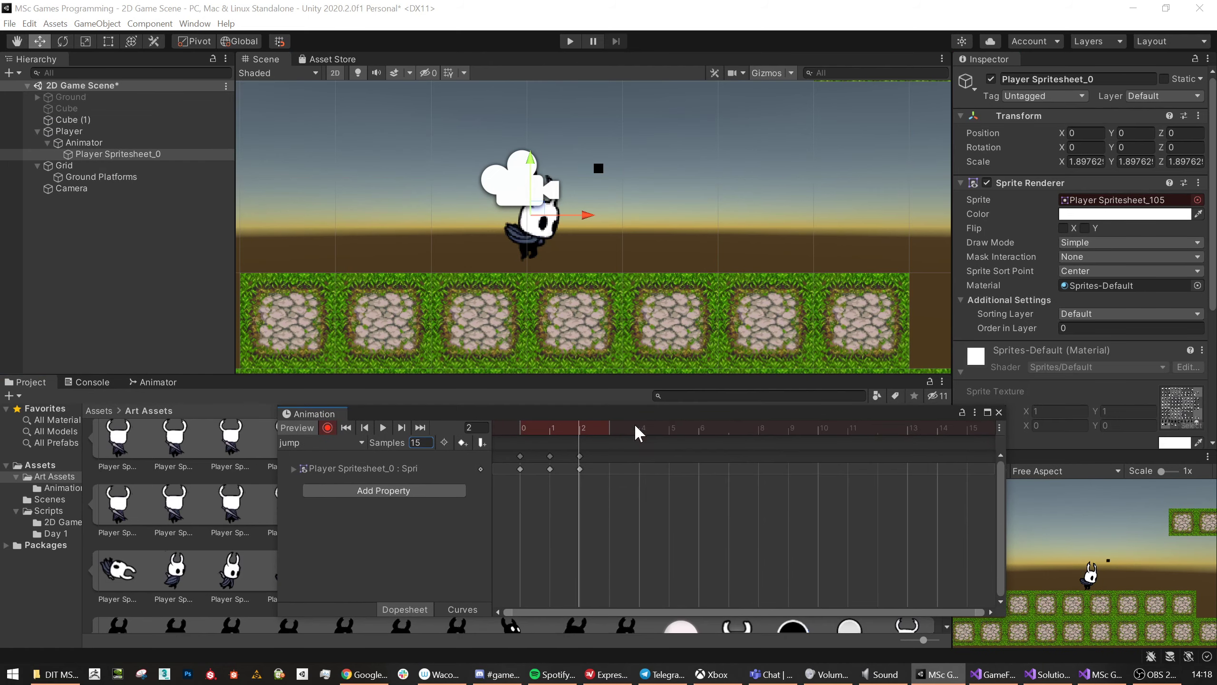
left_click(382, 427)
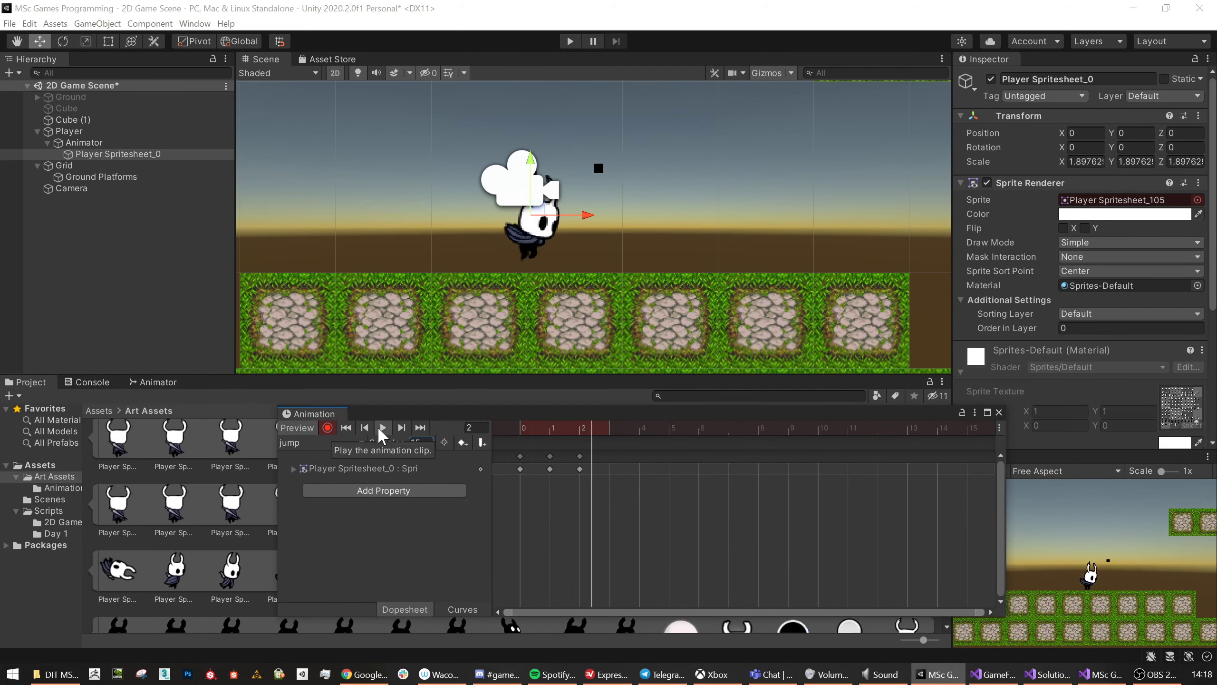
left_click(382, 426)
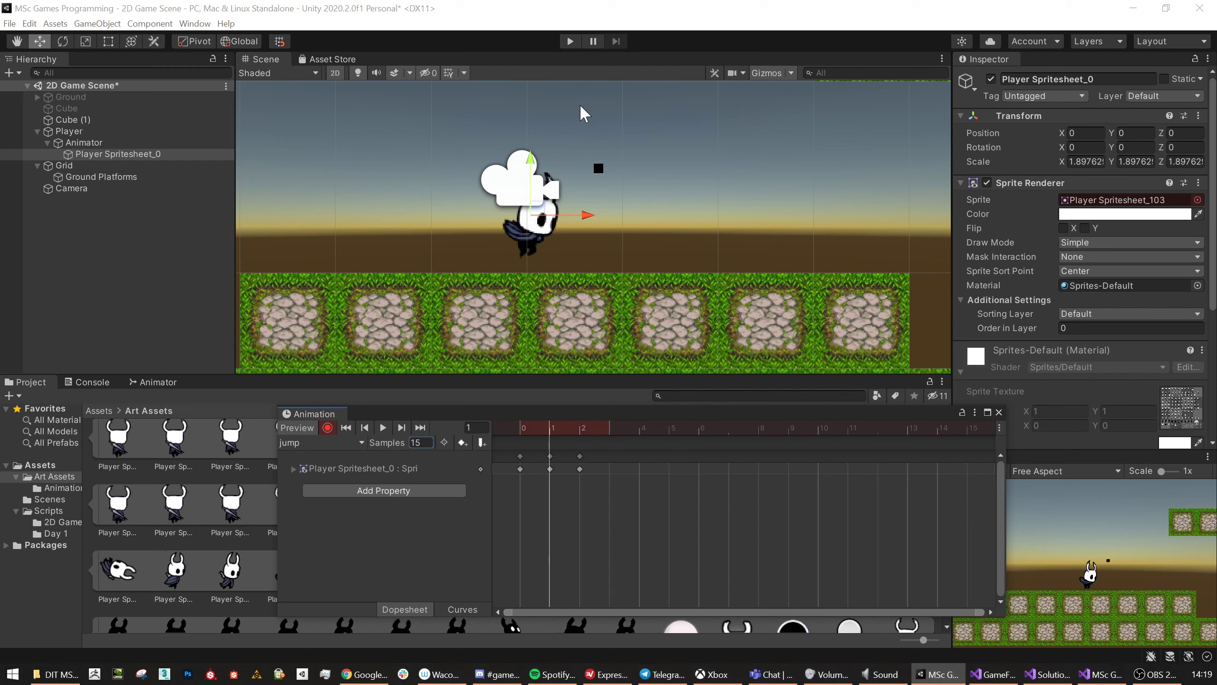
left_click(419, 443)
key("Return")
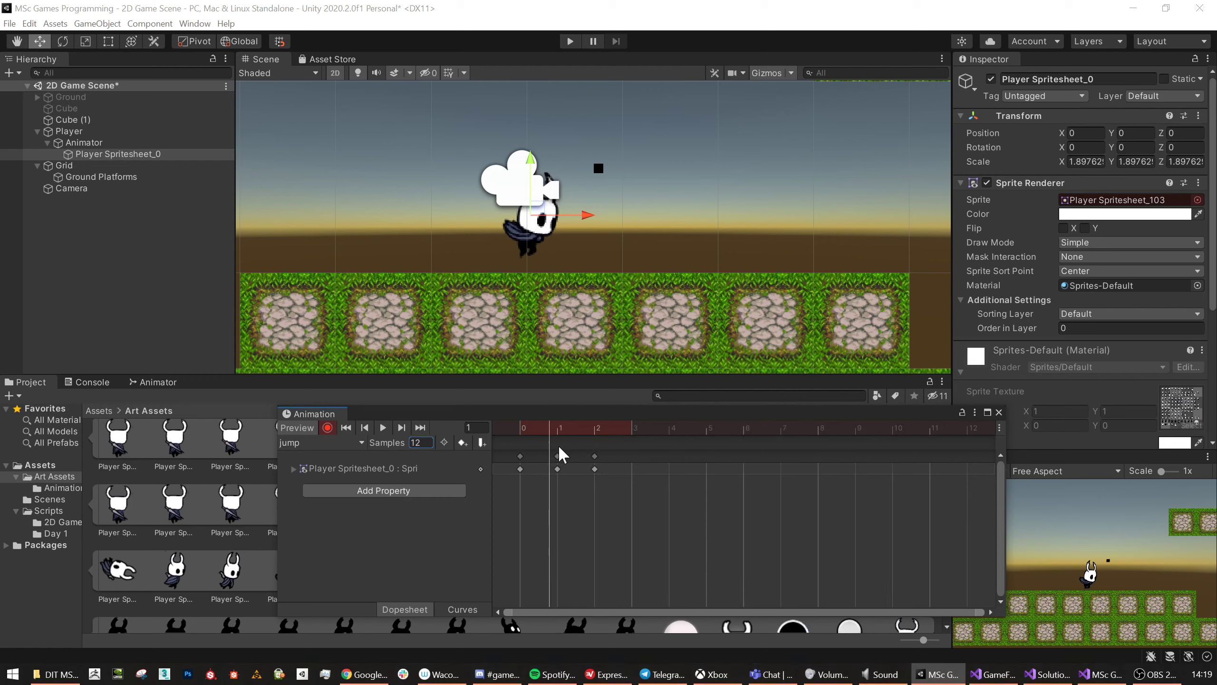
Try the jump clip with only its first keyframe by deleting the keyframes at frames 1 and 2, and undo the deletion.
left_click_drag(665, 514, 556, 406)
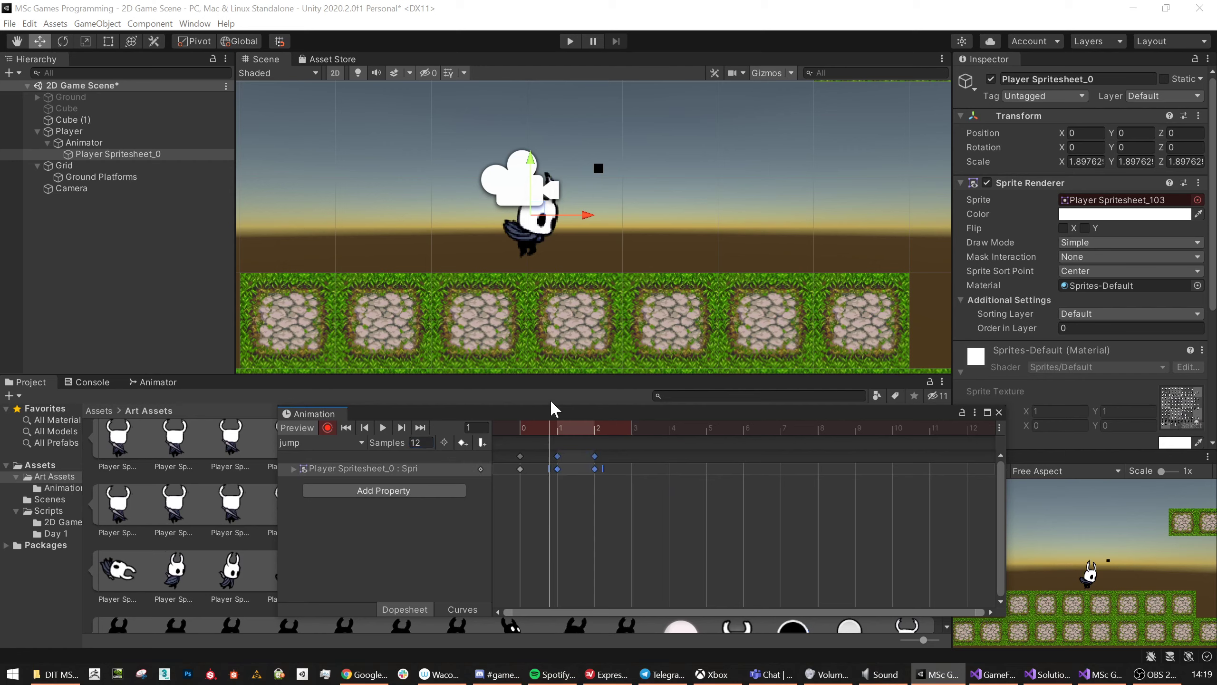
key("Delete")
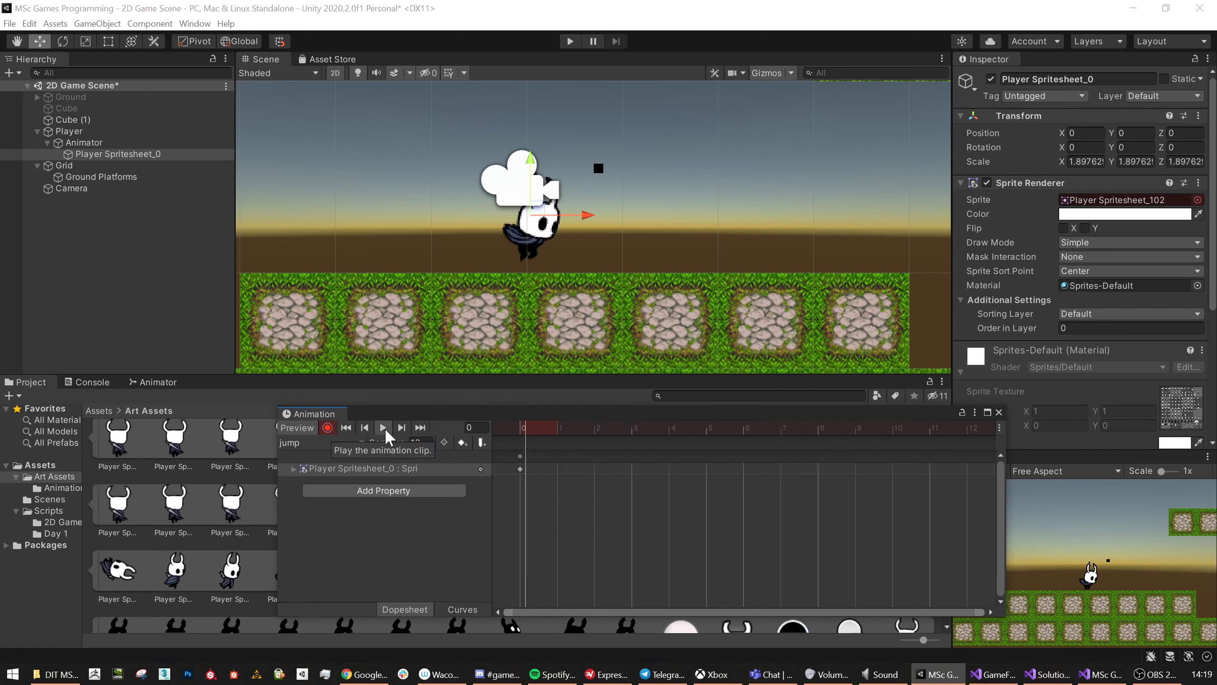
left_click(384, 428)
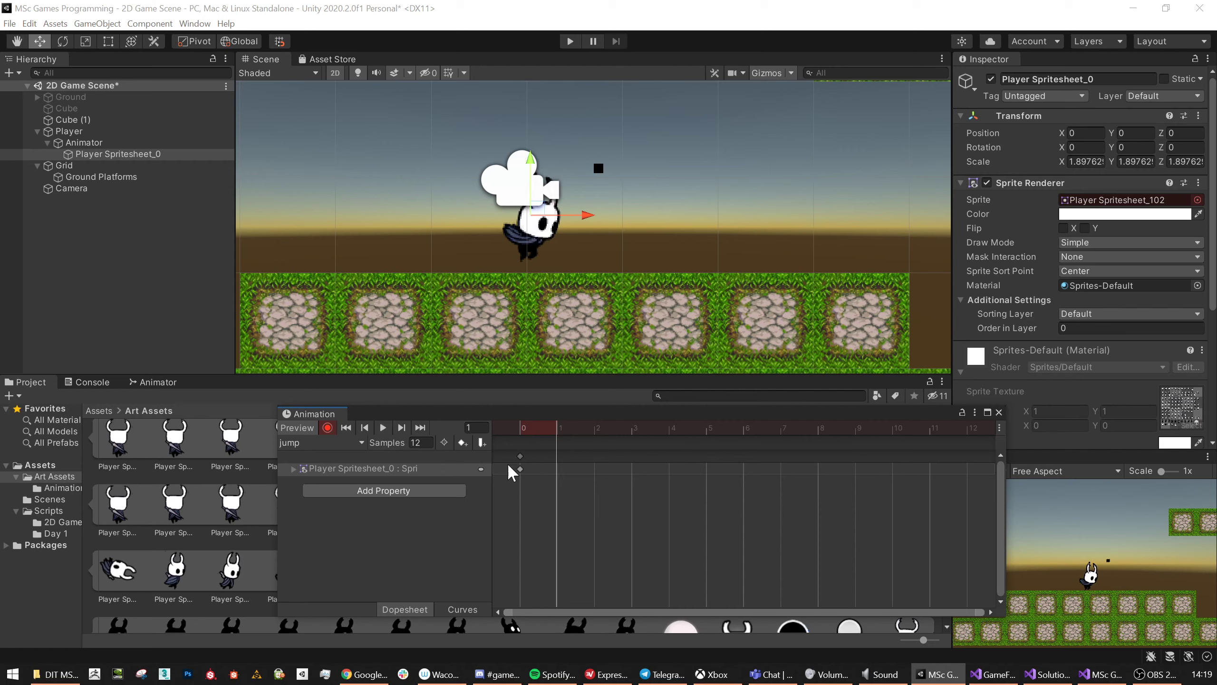
key("ctrl+z")
left_click(383, 428)
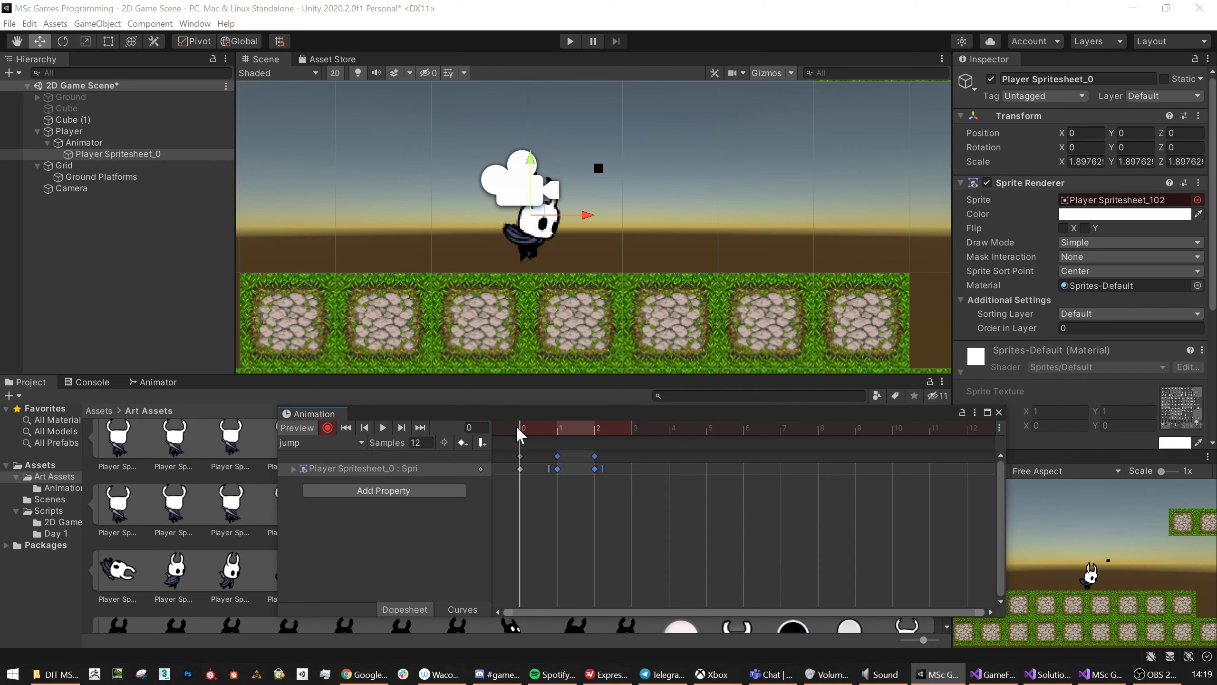
Scrub the jump clip to frame 1, uncover the Art Assets sprites, and select the Player Spritesheet_103 sprite.
left_click_drag(522, 428, 568, 434)
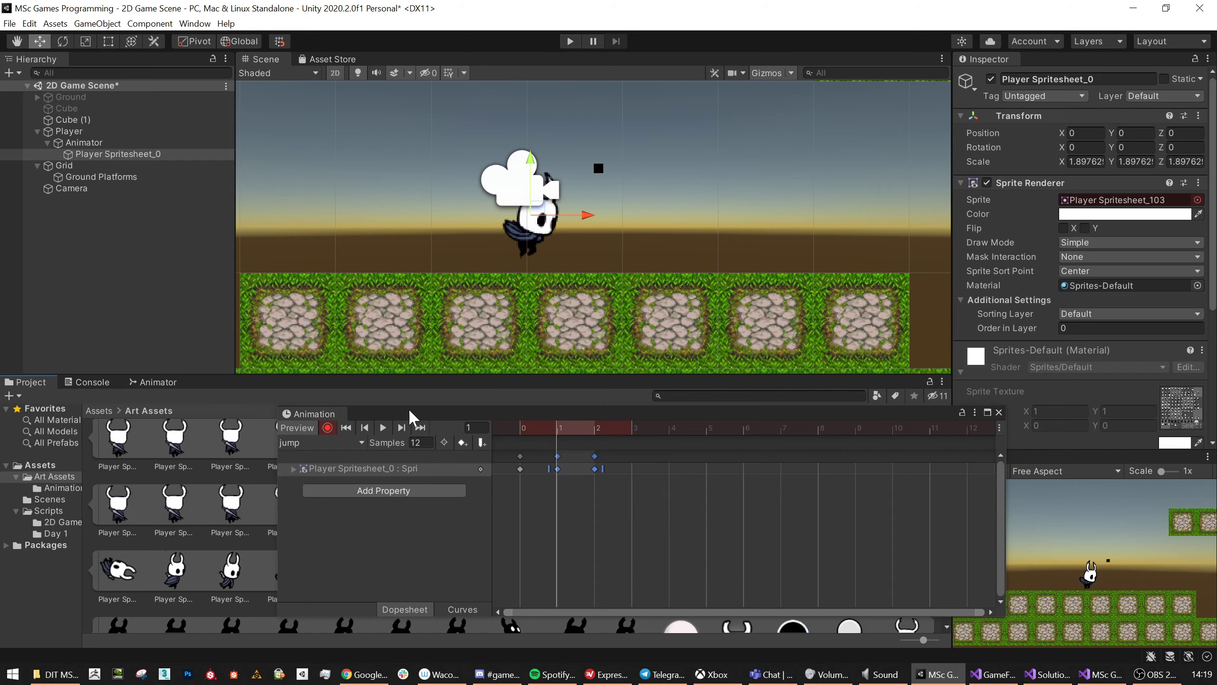
left_click_drag(411, 416, 637, 227)
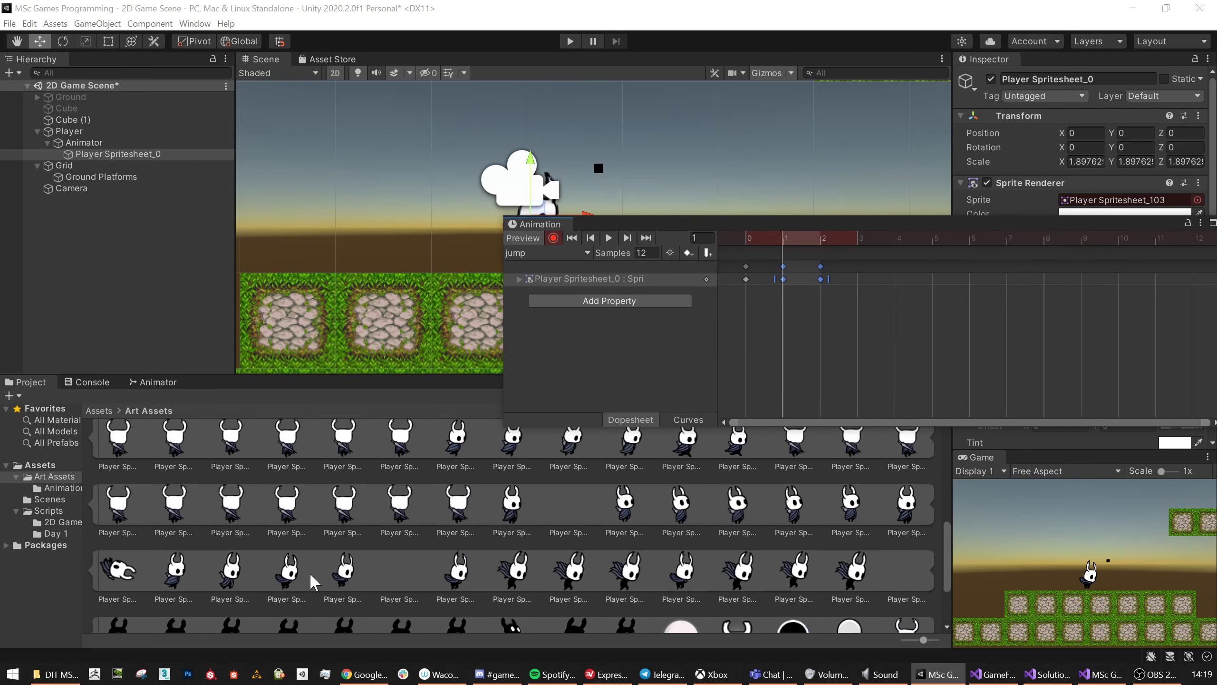
left_click(346, 582)
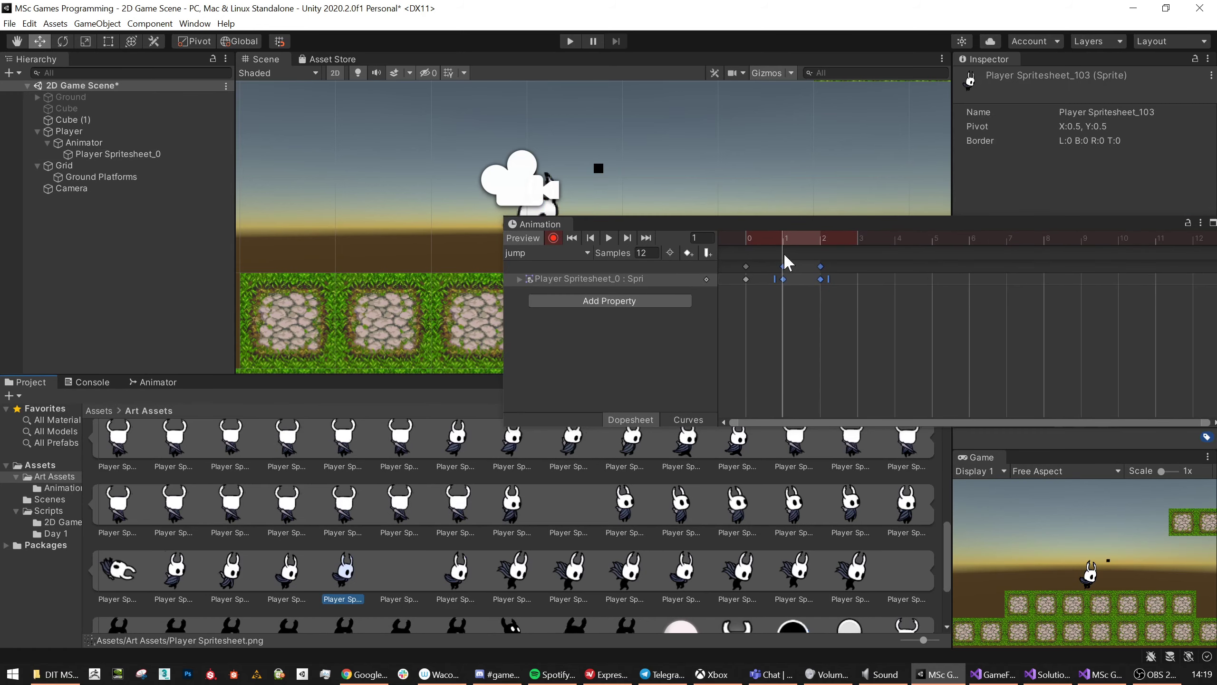
Open the Player Spritesheet texture in the Sprite Editor and enlarge the view of its sprites.
scroll(607, 540, "up", 5)
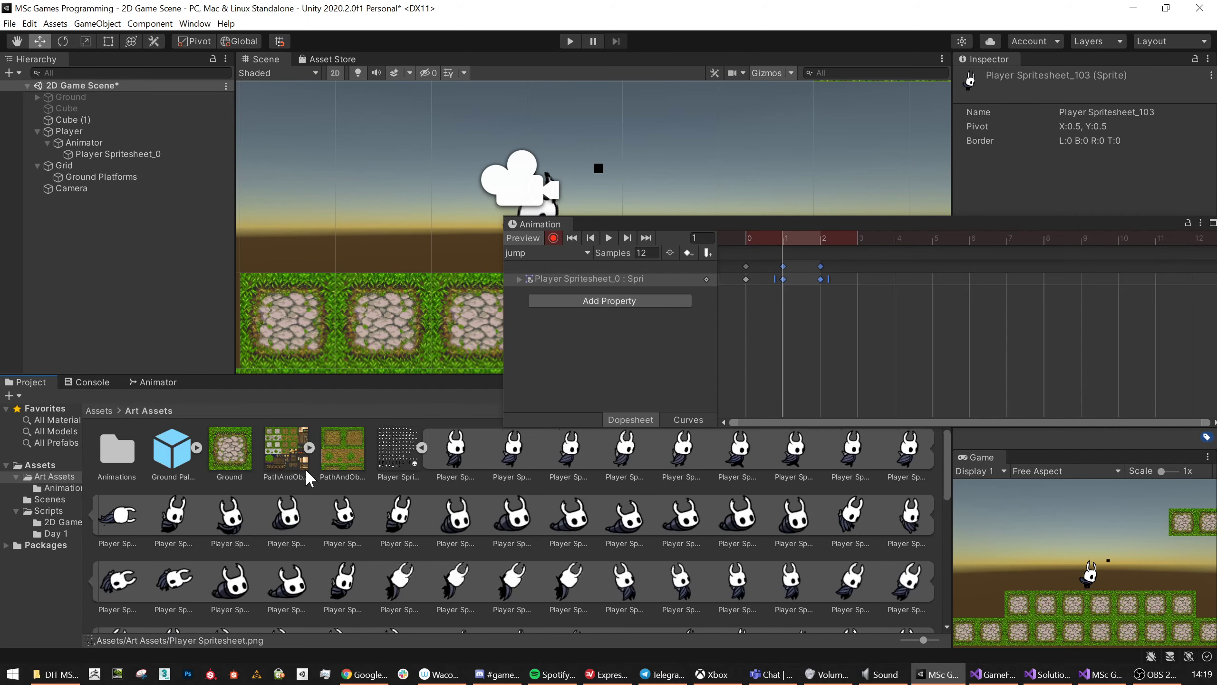
left_click(392, 449)
left_click_drag(1077, 232, 963, 358)
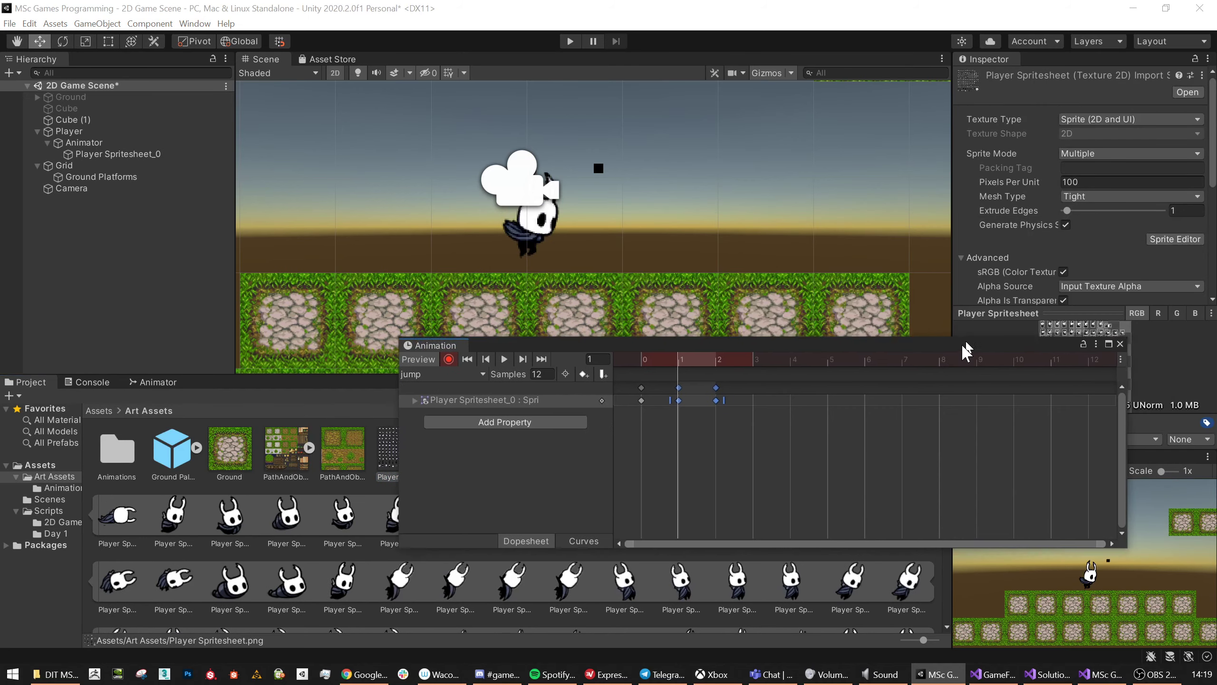
left_click(1175, 238)
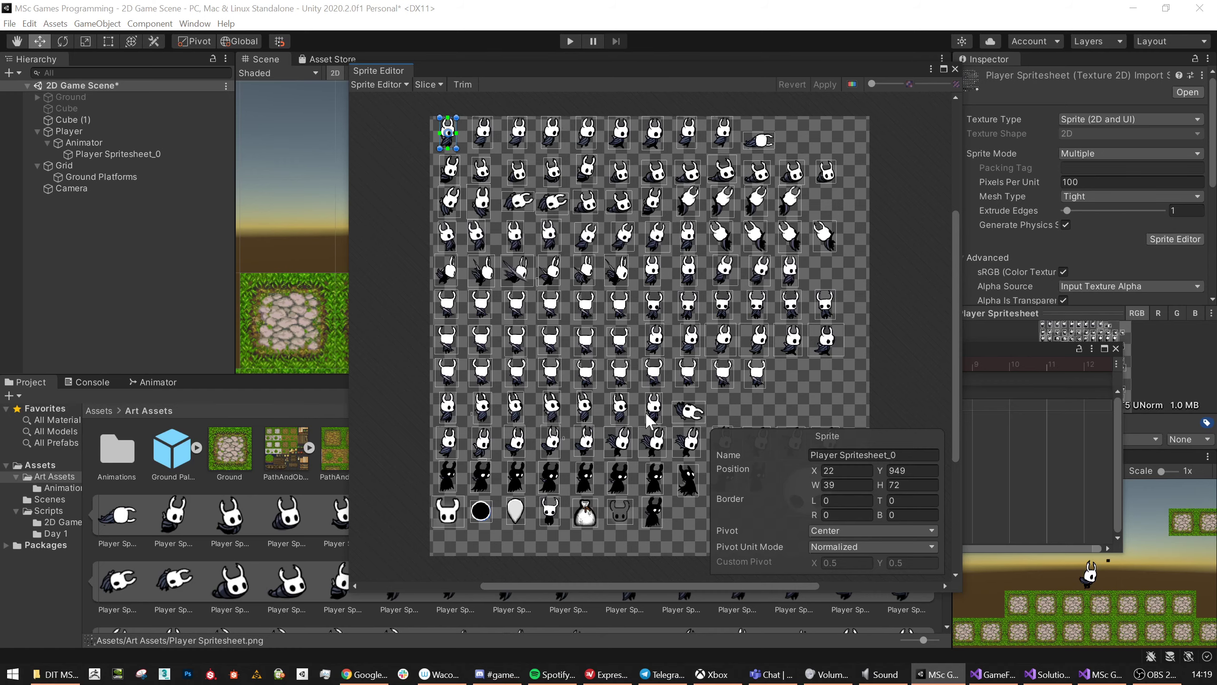
scroll(684, 370, "up", 2)
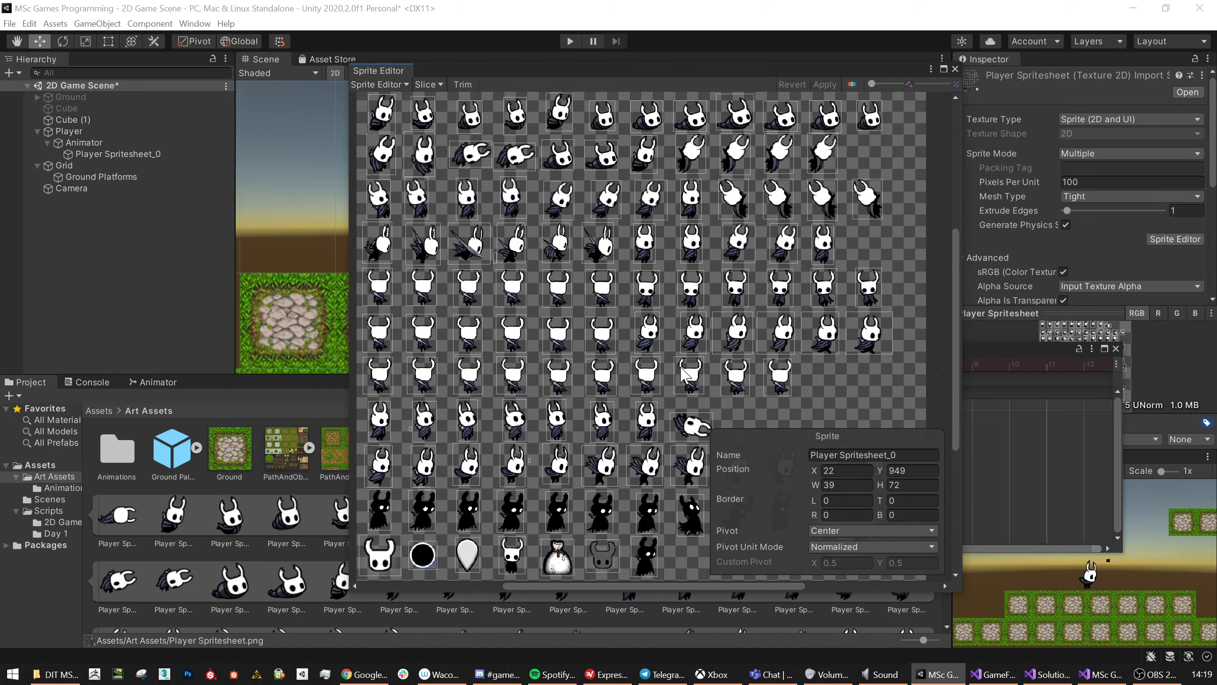
Give Player Spritesheet_103 a custom pivot at X 0.5, Y about 0.545, apply it, and play back the jump clip.
left_click(512, 467)
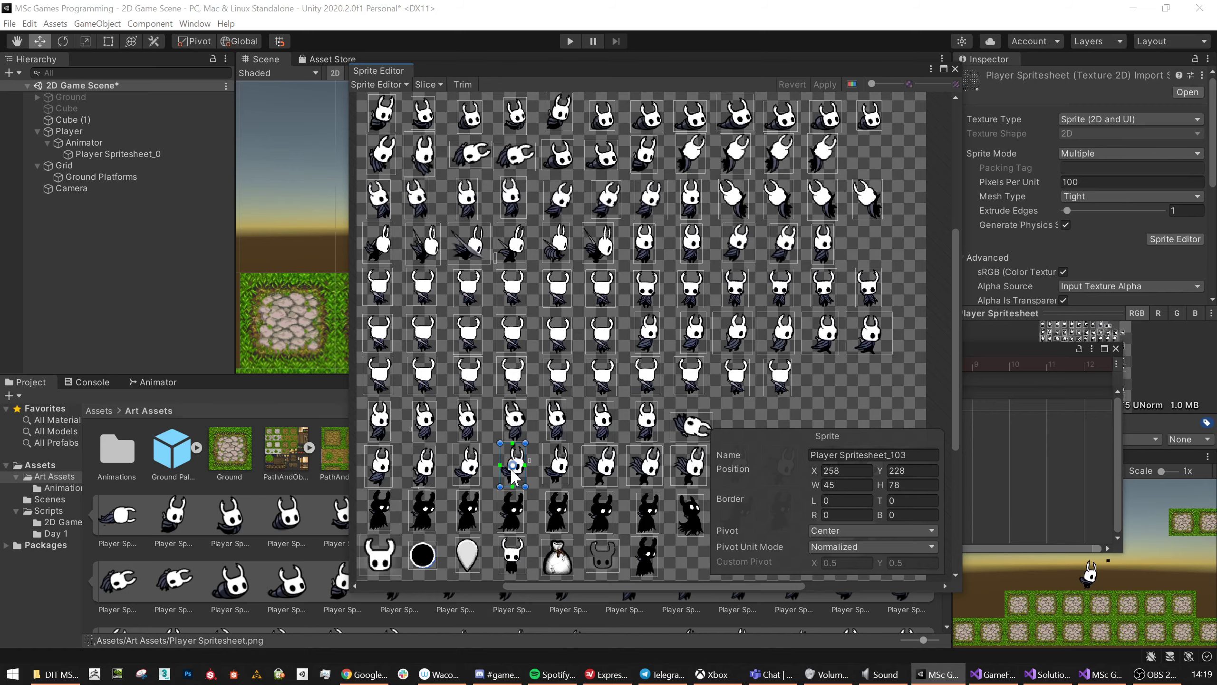
scroll(519, 476, "up", 2)
left_click(440, 473)
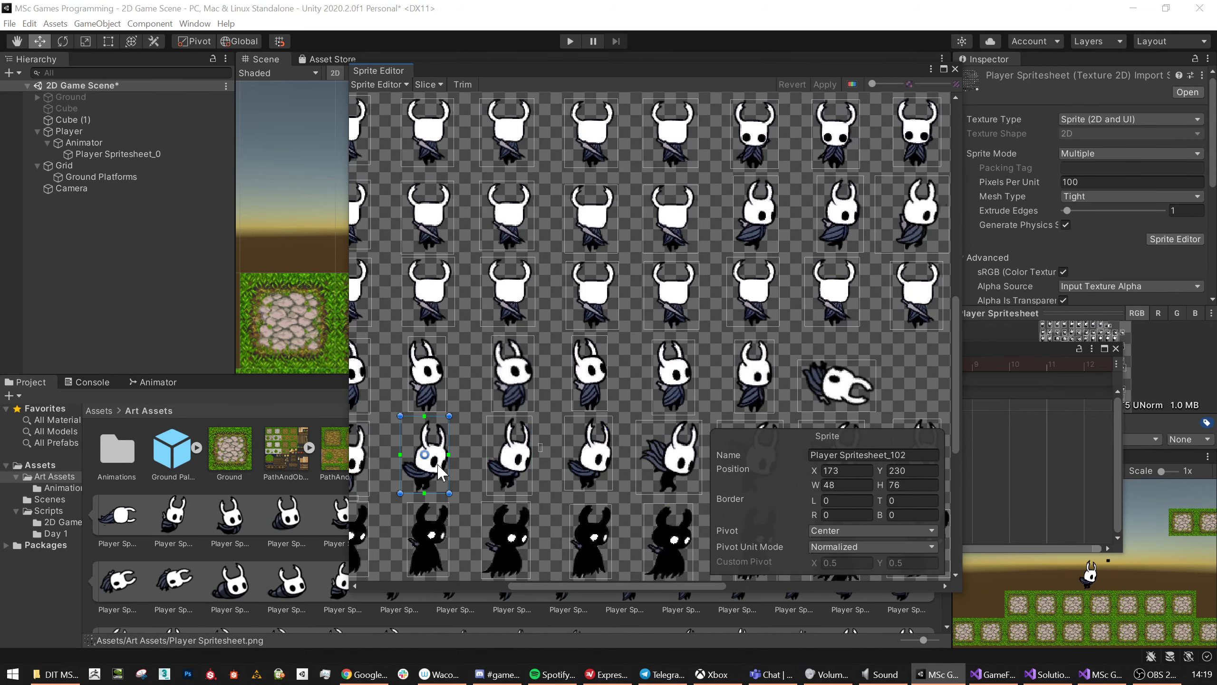
left_click(520, 468)
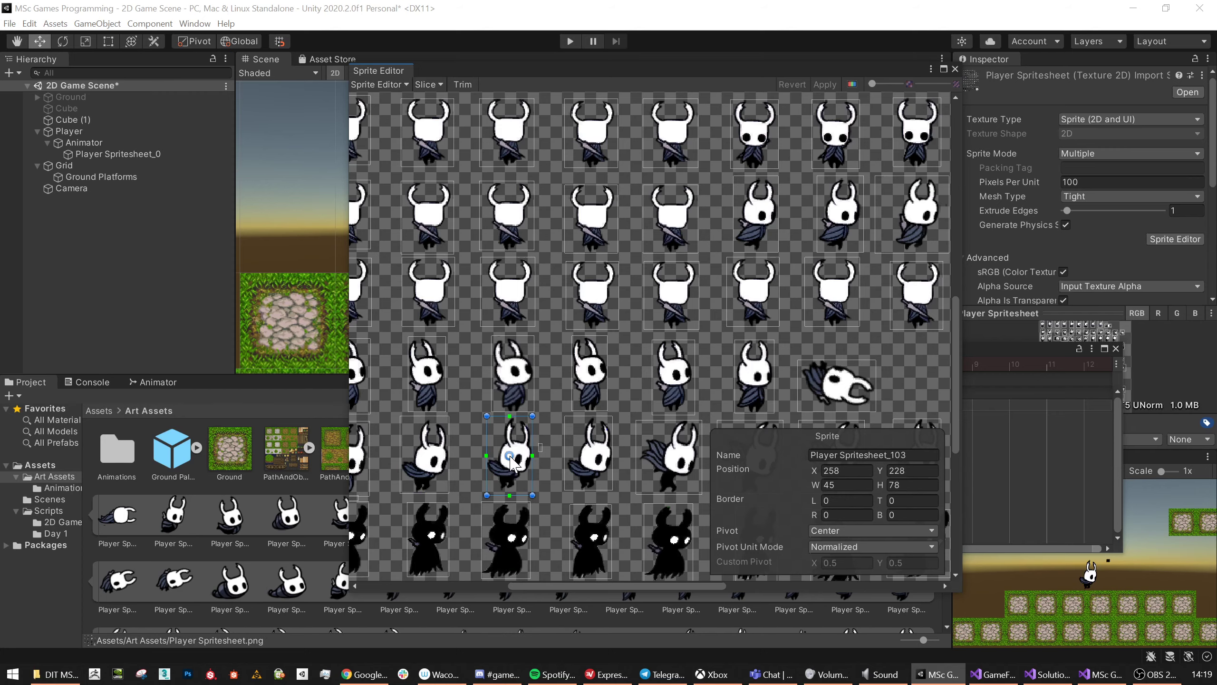
left_click_drag(510, 458, 511, 455)
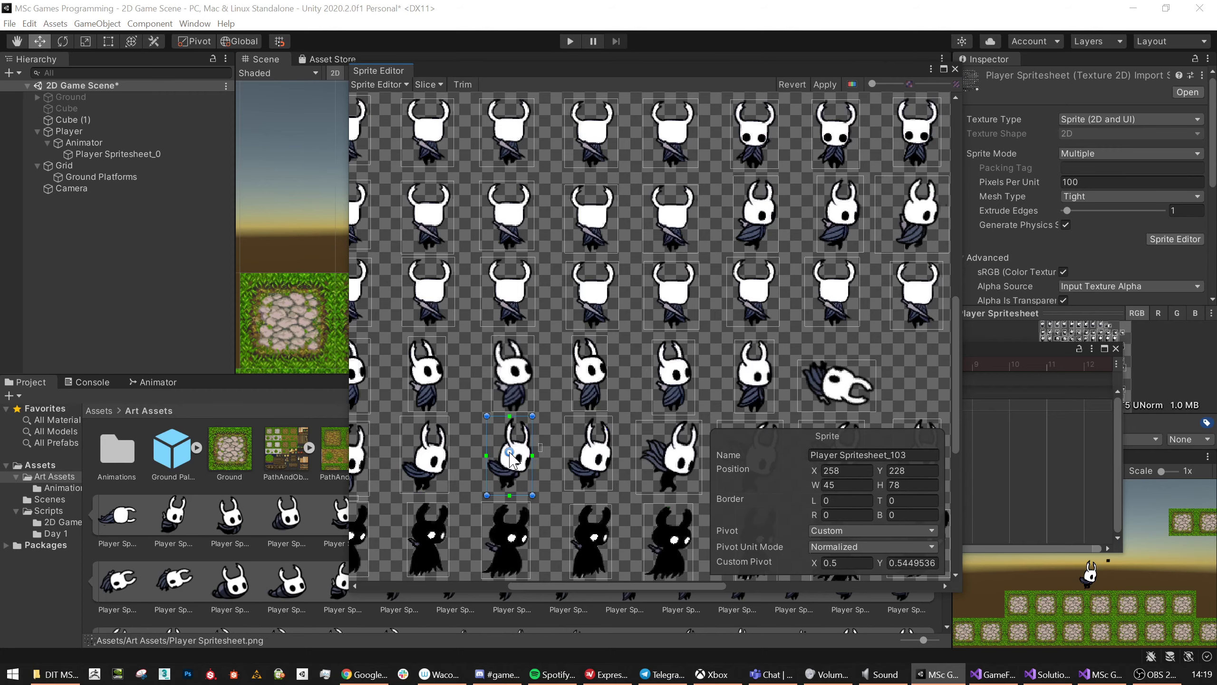
left_click(825, 84)
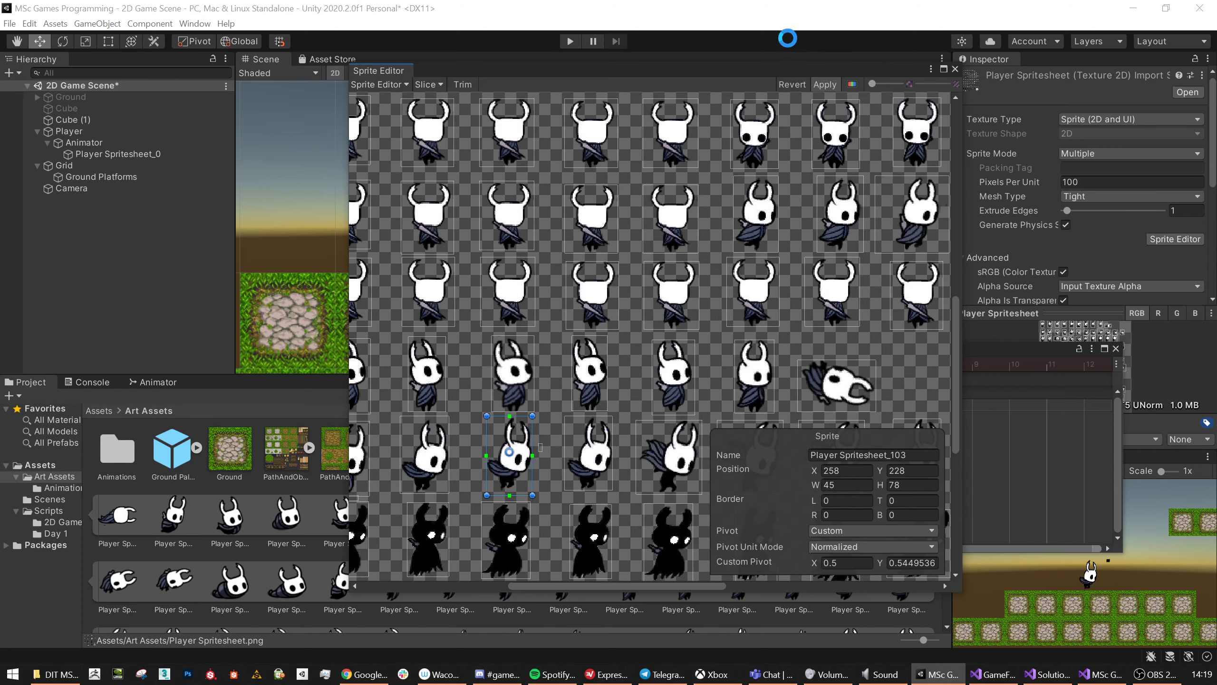
left_click(952, 68)
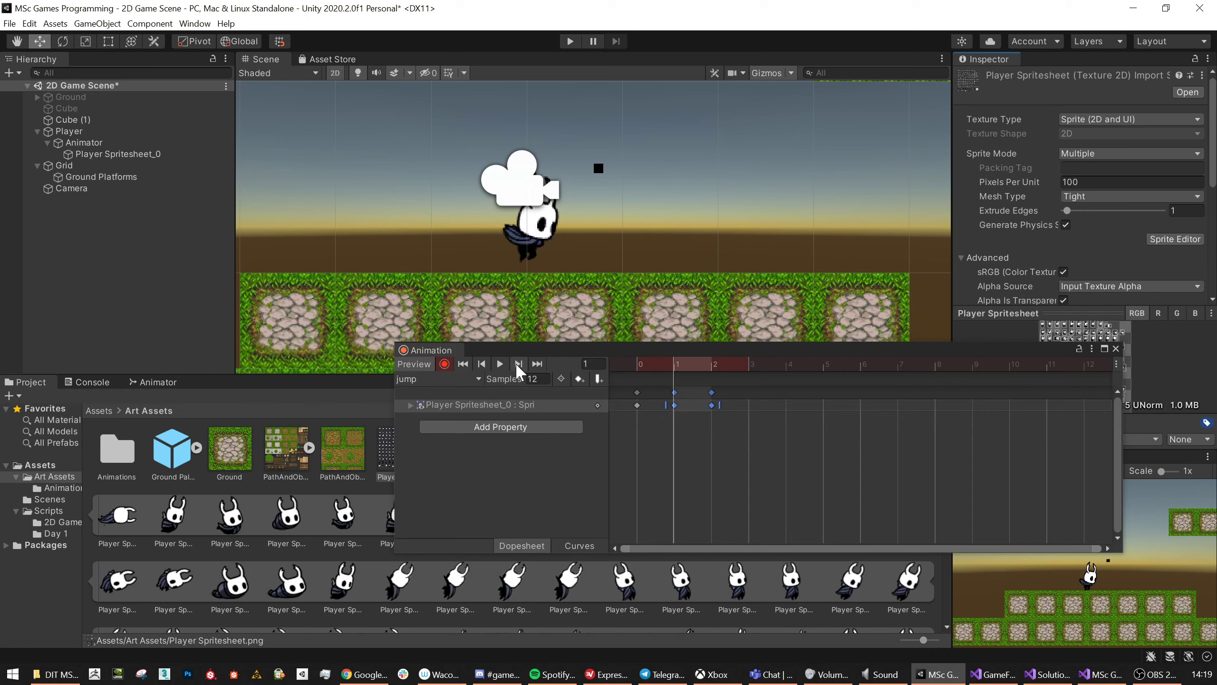
left_click(503, 369)
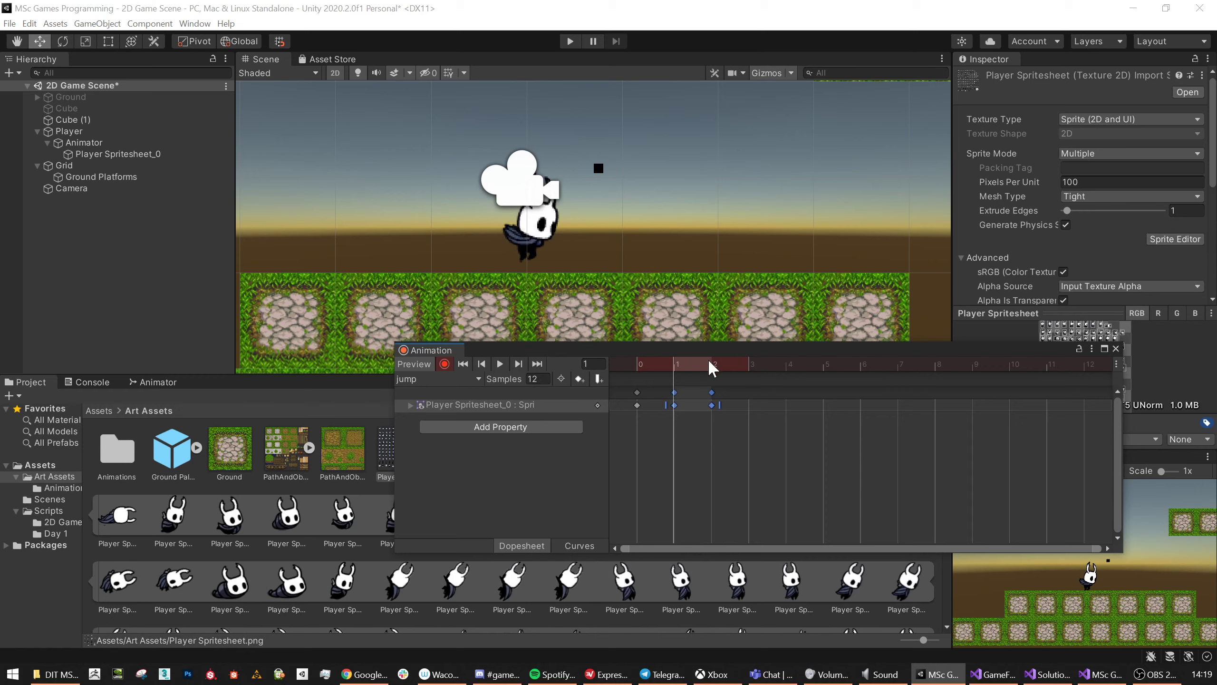
left_click(499, 364)
Create a new animation clip named fall and turn on keyframe recording for it.
left_click(477, 379)
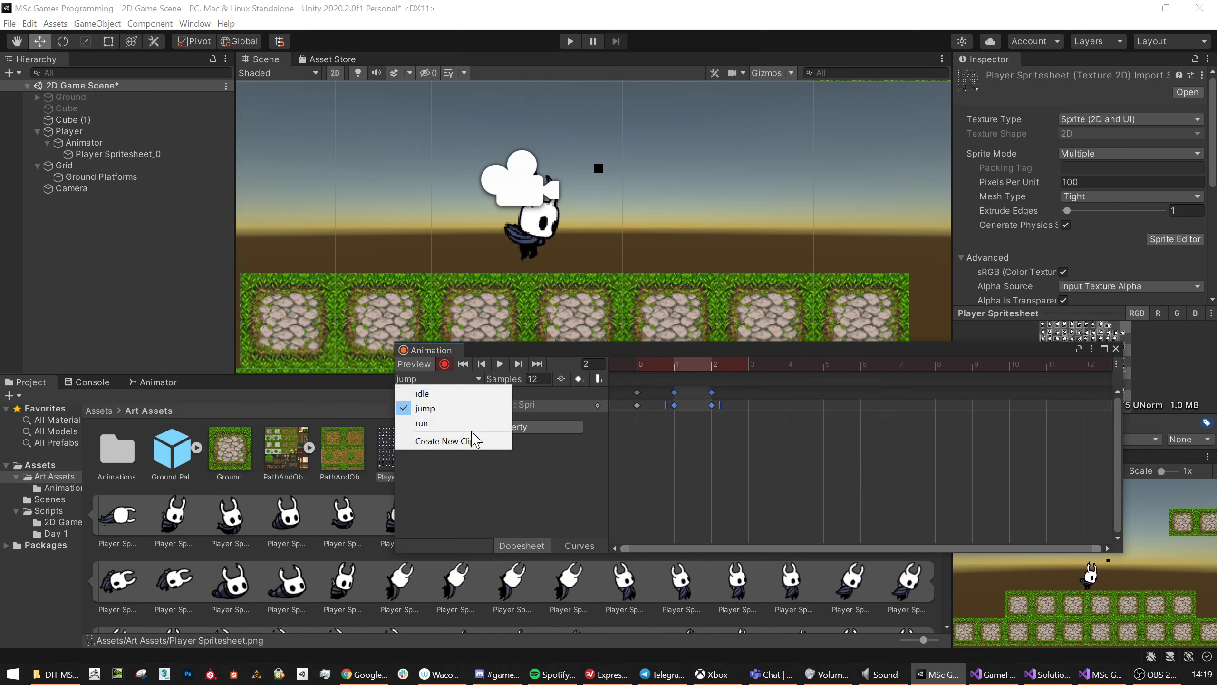
left_click(448, 441)
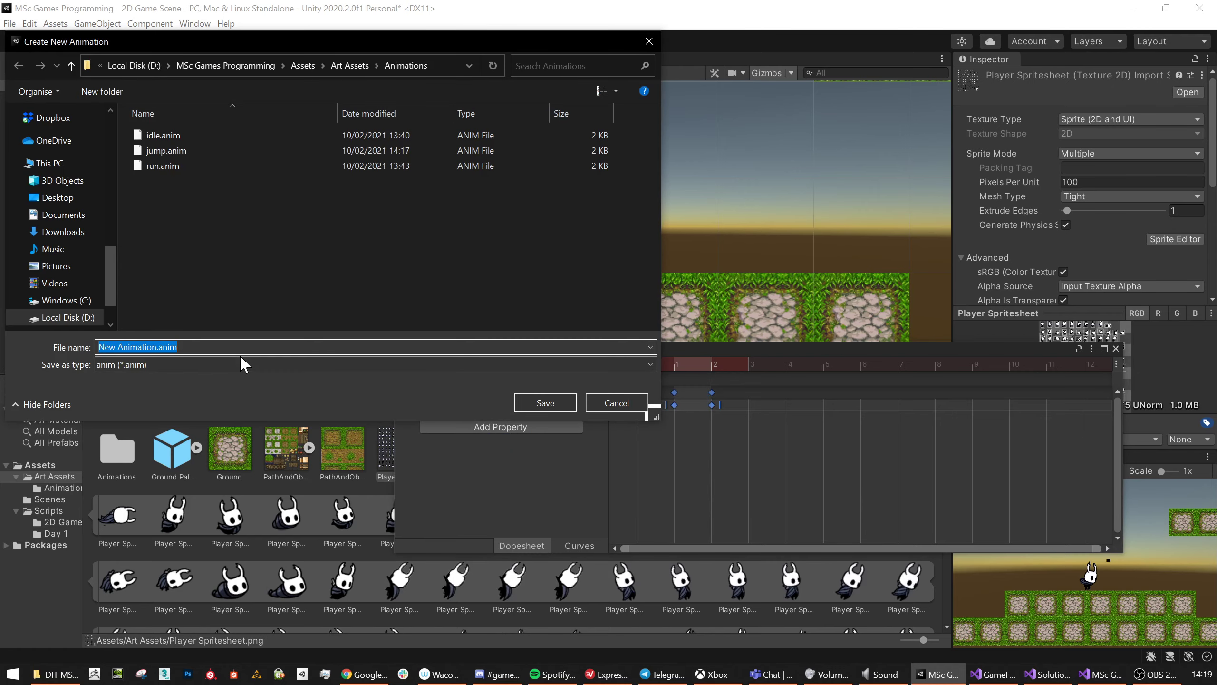
type("fall")
key("Return")
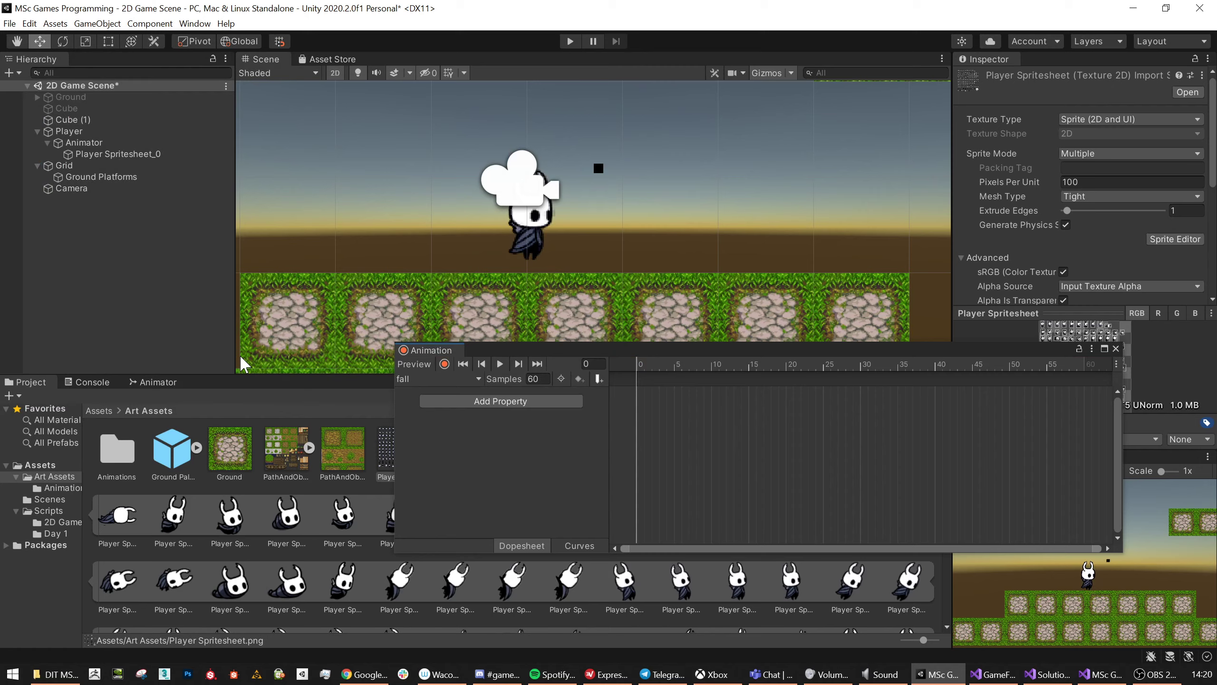
left_click(444, 363)
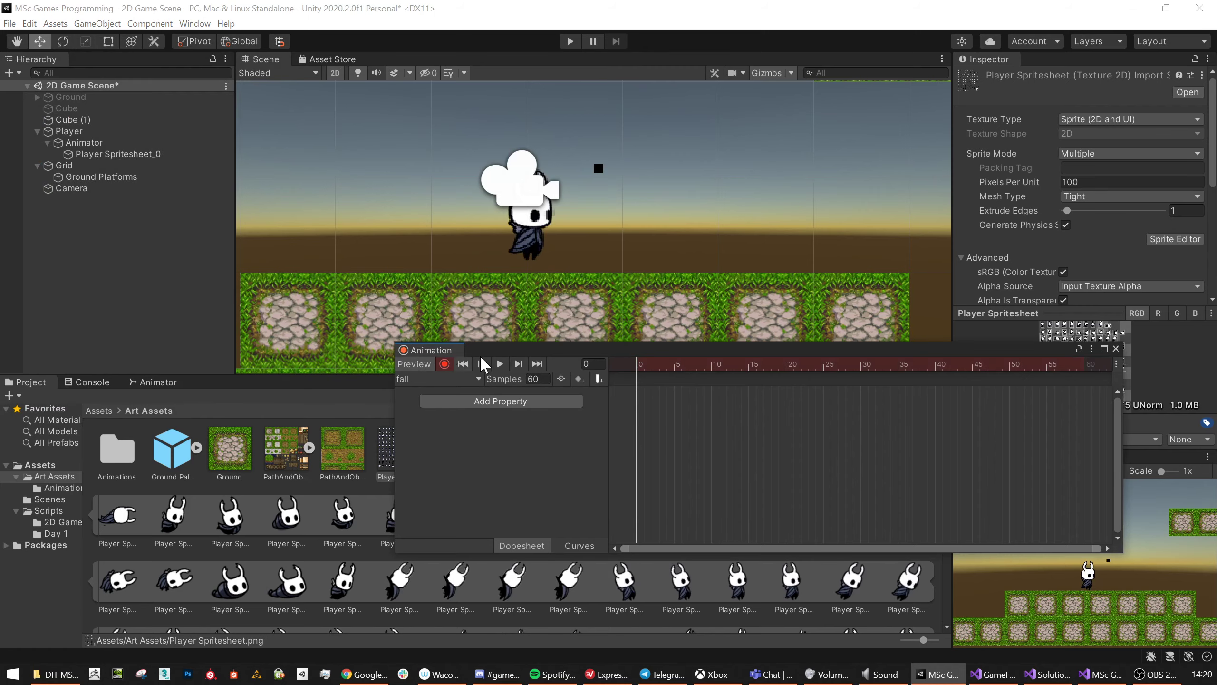
Select the Player Spritesheet_0 object under Animator and set the fall clip's sample rate to 12.
left_click_drag(556, 350, 286, 269)
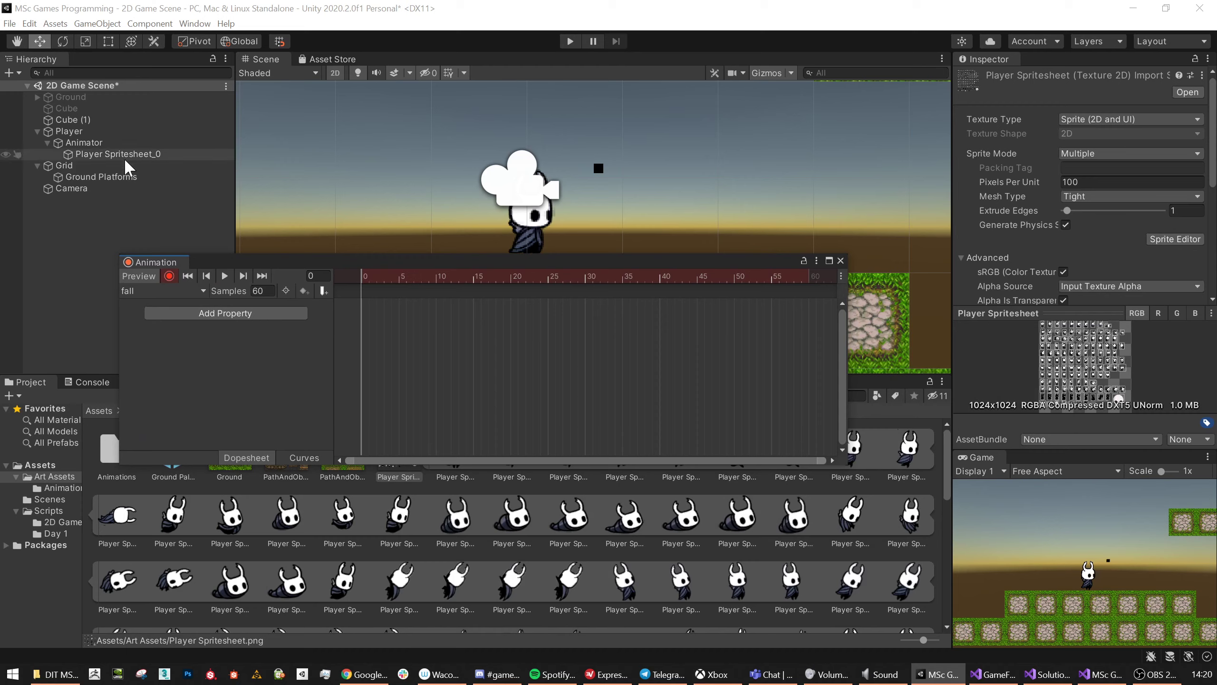
left_click(100, 143)
left_click(101, 153)
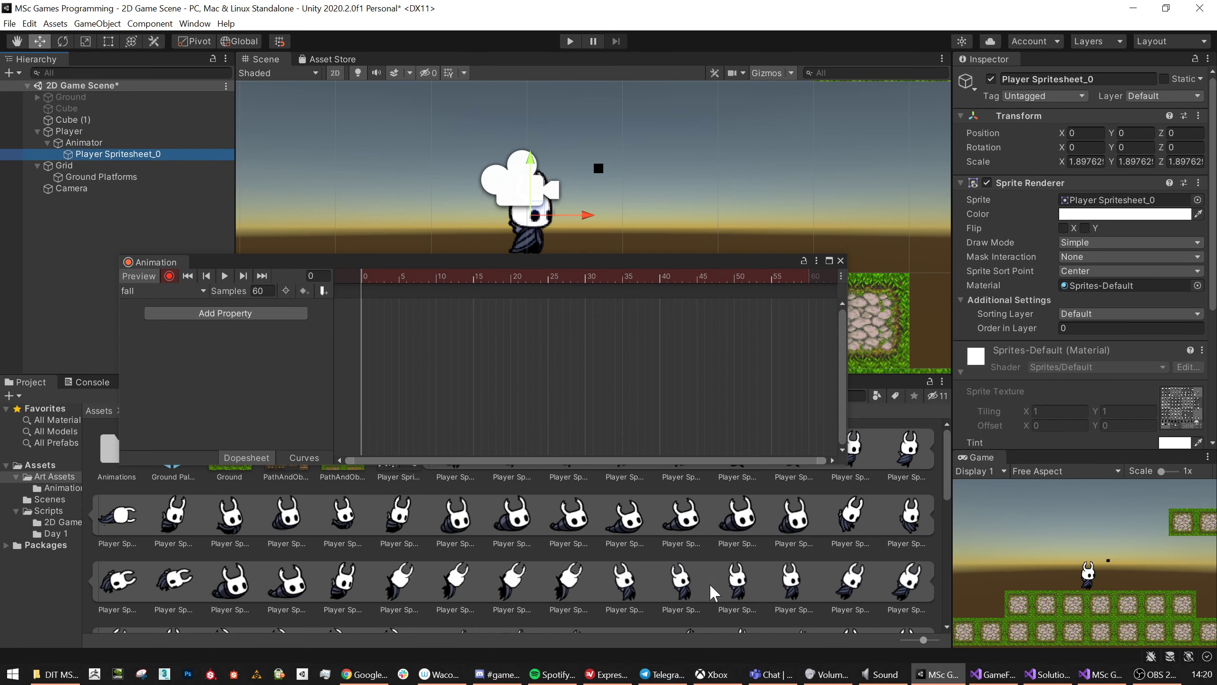
scroll(728, 585, "down", 10)
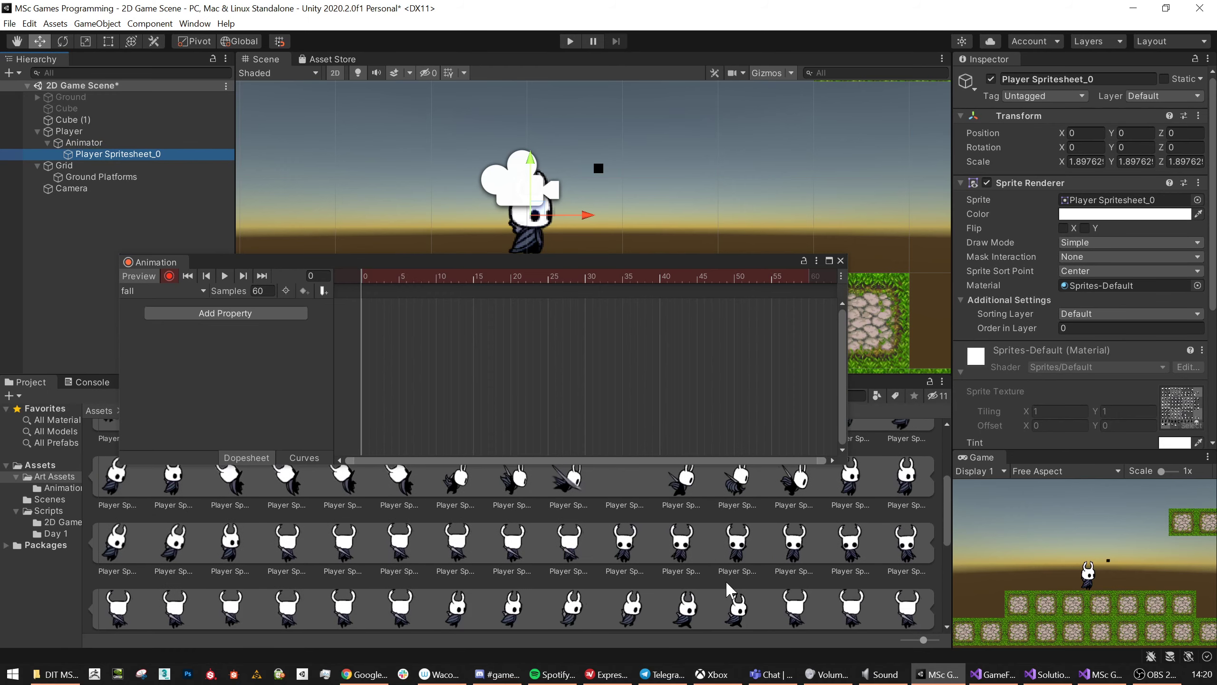
scroll(732, 588, "down", 2)
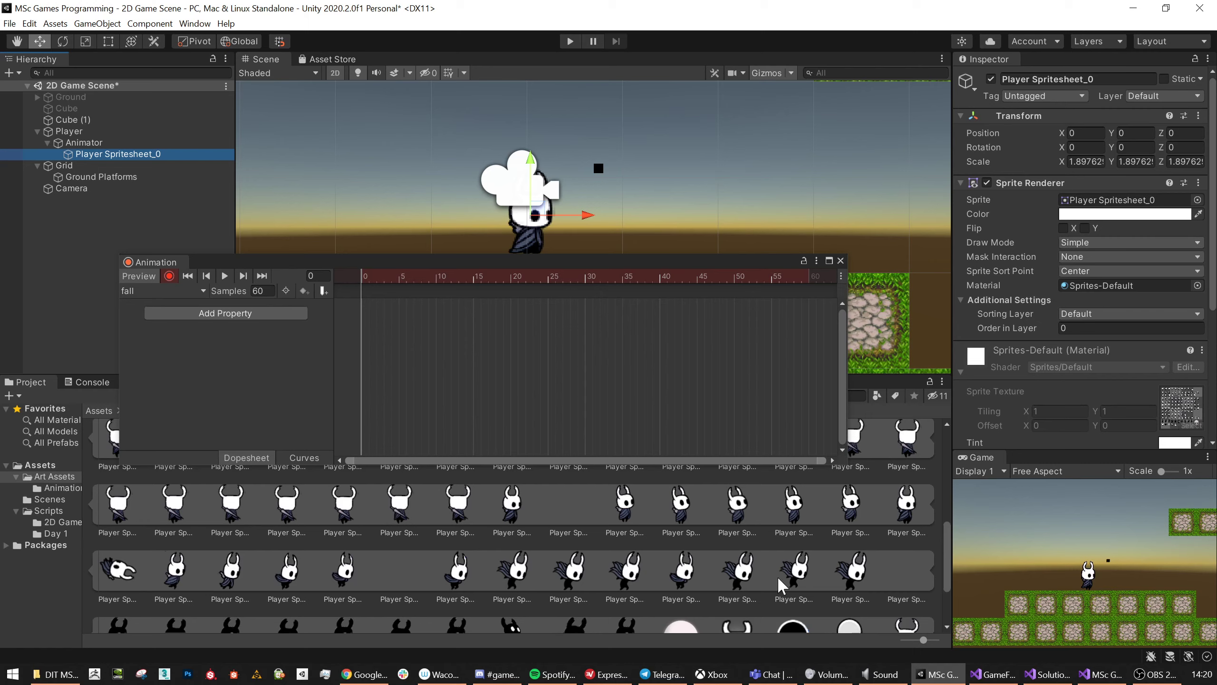
left_click(261, 291)
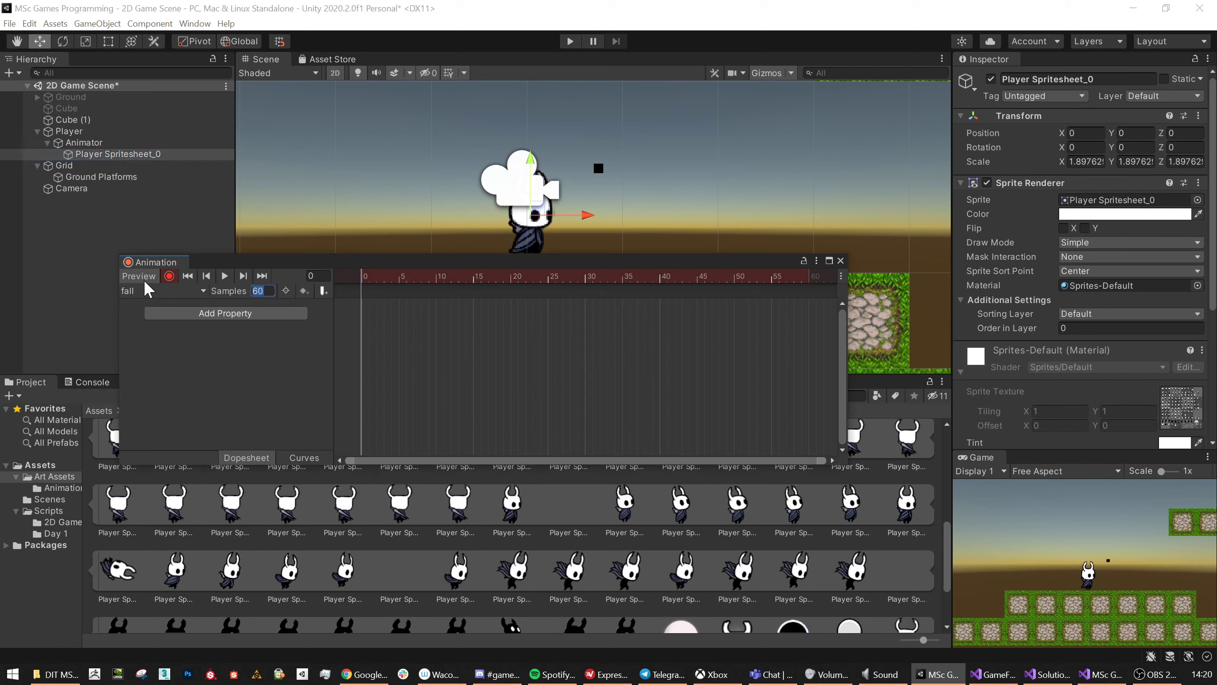
type("12")
key("Return")
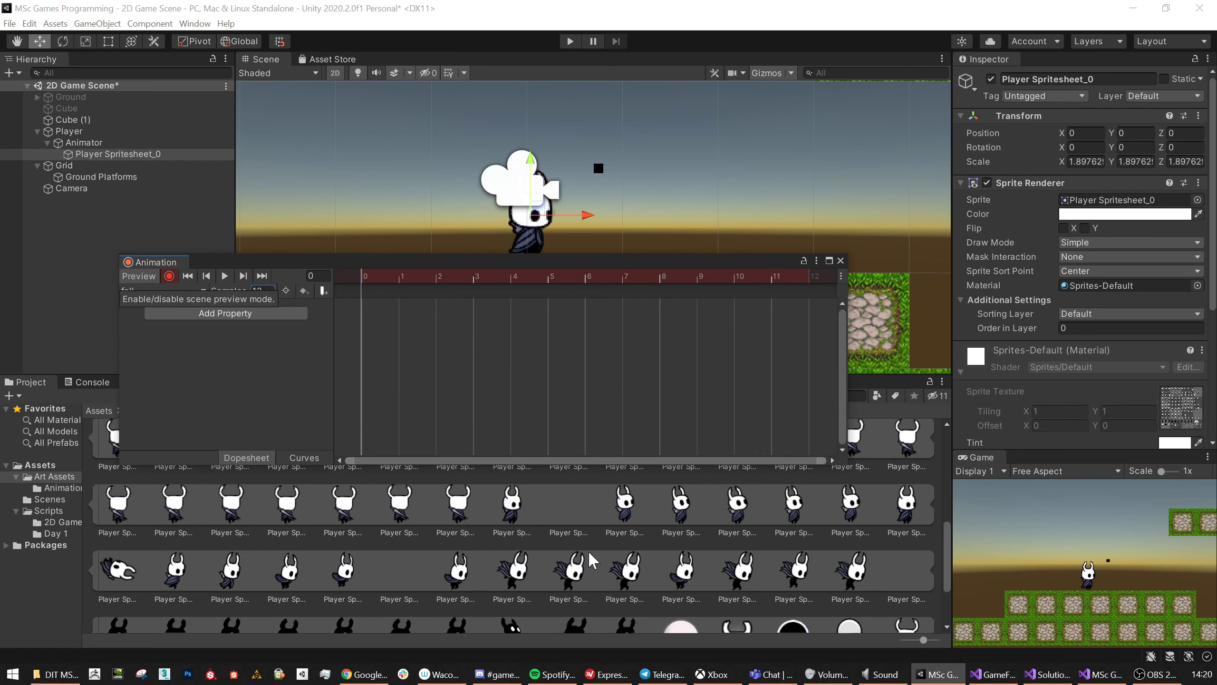
Record sprites Player Spritesheet_106, 107 and 108 as keyframes at frames 0, 1 and 2 of the fall clip.
left_click_drag(536, 576, 1102, 211)
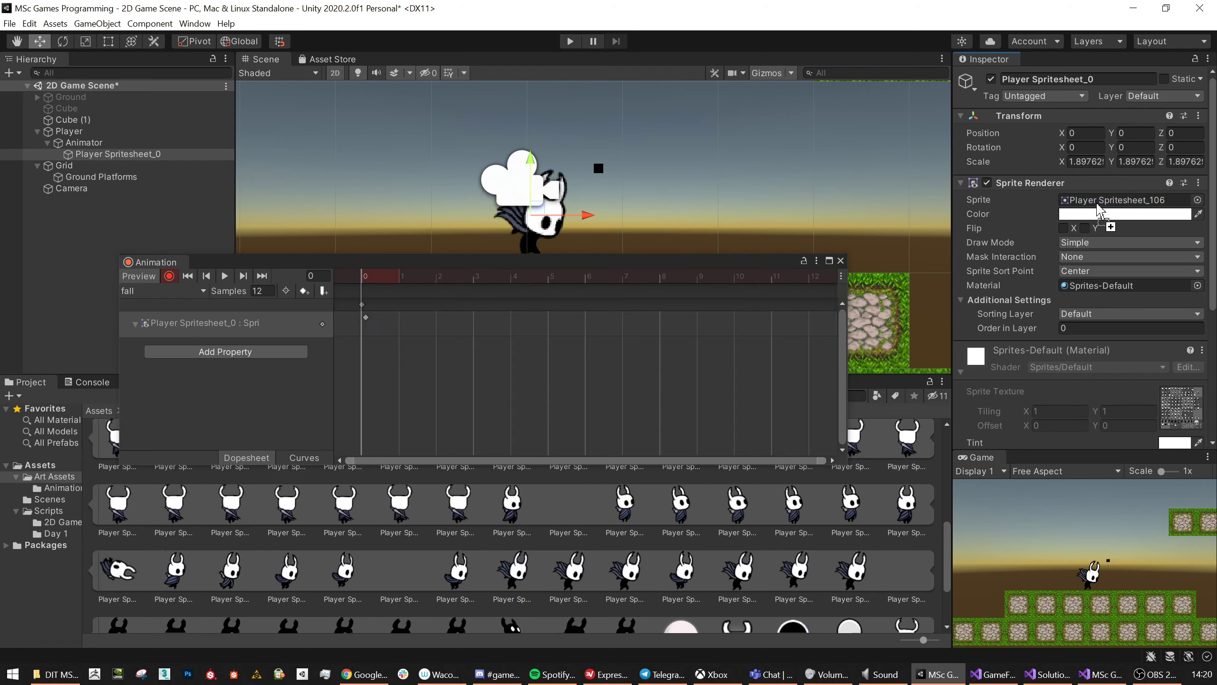
left_click(398, 278)
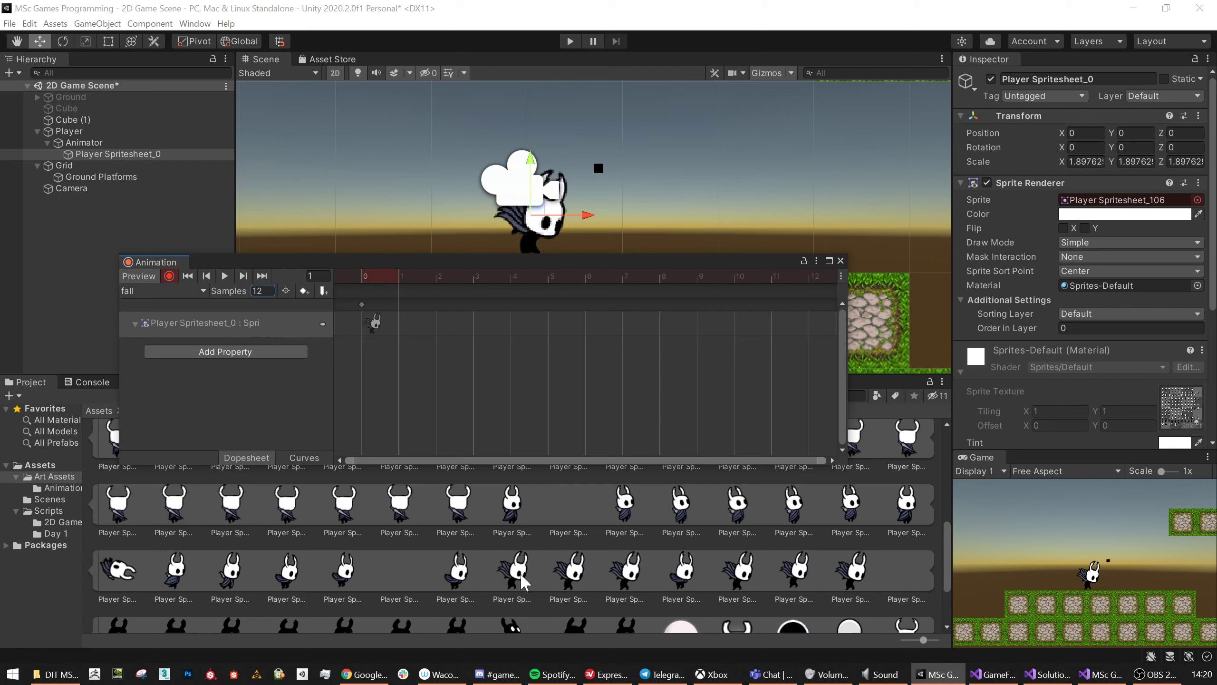
left_click_drag(524, 582, 1076, 211)
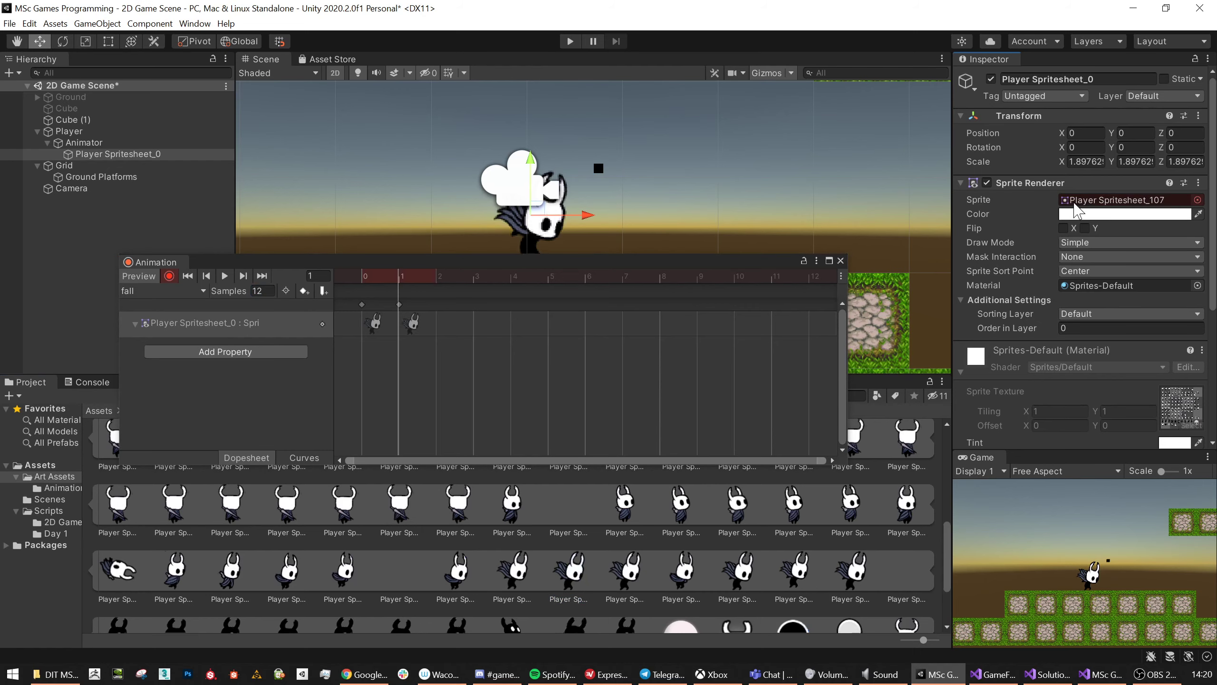
left_click(436, 278)
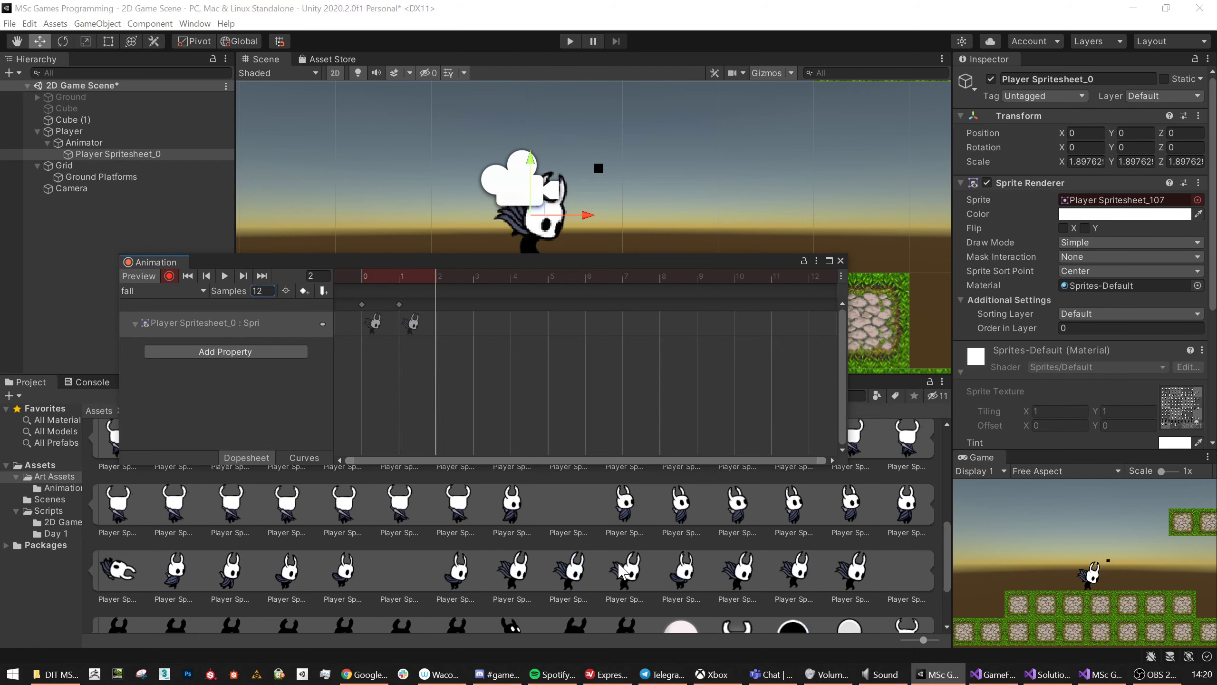
left_click_drag(625, 578, 1069, 200)
Record Player Spritesheet_109 at frame 3 and Player Spritesheet_110 at frame 4 of the fall clip.
mouse_move(417, 271)
left_mouse_down()
mouse_move(396, 273)
mouse_move(491, 274)
mouse_move(422, 274)
left_mouse_up()
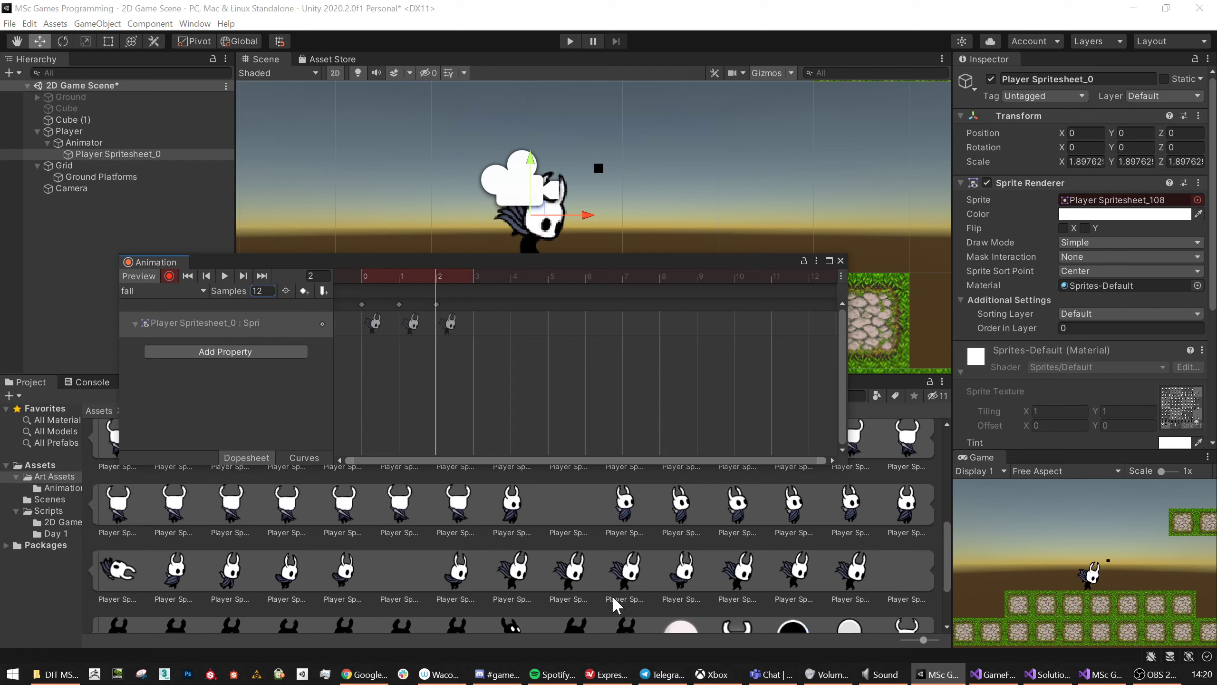
left_click_drag(690, 583, 1143, 209)
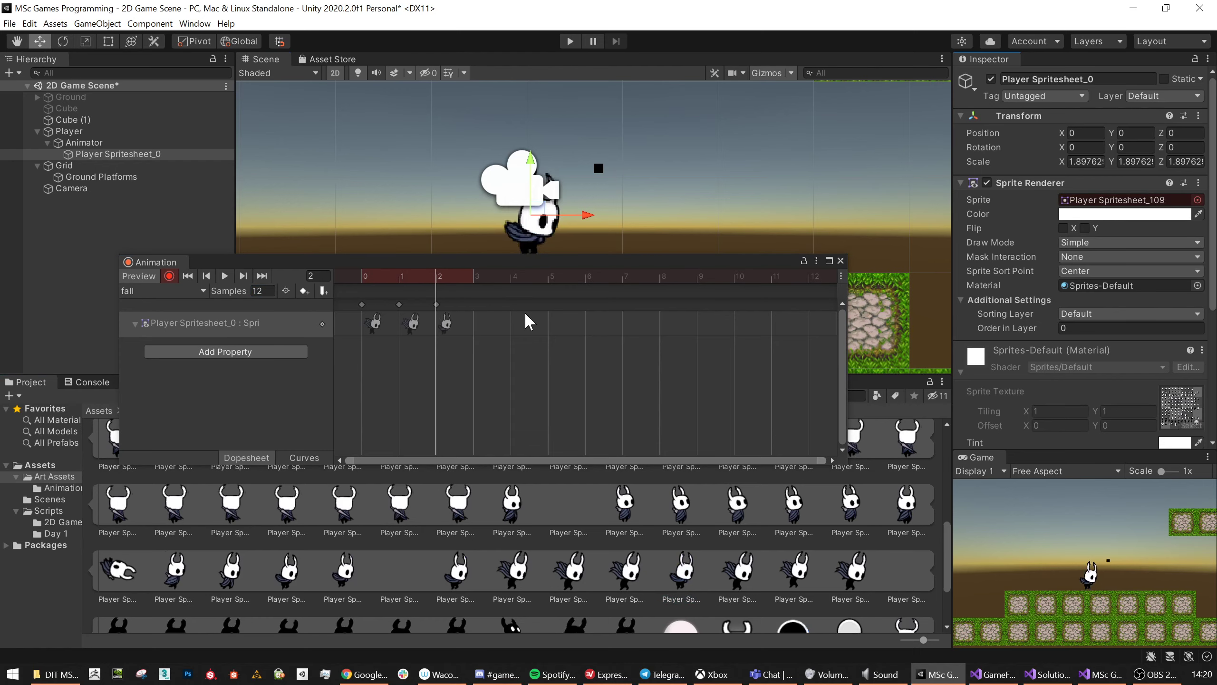
left_click(474, 277)
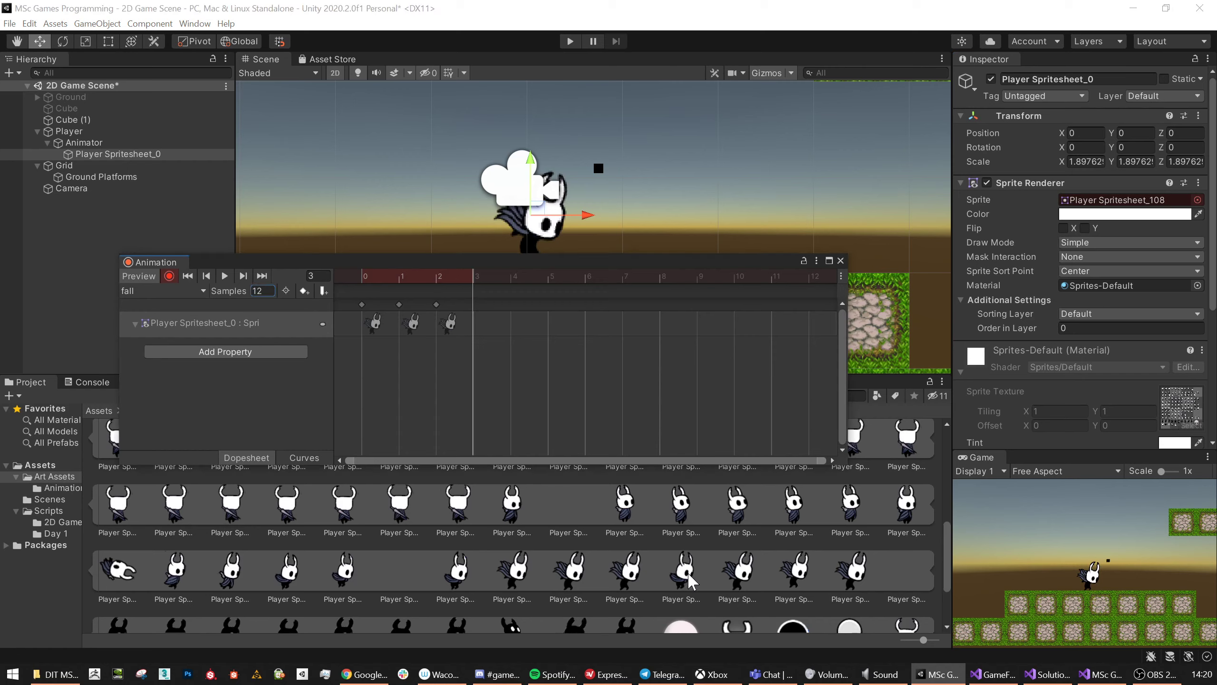
left_click_drag(684, 580, 1088, 201)
left_click_drag(458, 273, 515, 283)
left_click_drag(738, 583, 1054, 209)
Delete the sprite keyframe at frame 4 of the fall clip.
mouse_move(505, 274)
left_mouse_down()
mouse_move(419, 273)
mouse_move(533, 276)
mouse_move(354, 279)
mouse_move(515, 283)
mouse_move(357, 282)
mouse_move(503, 297)
left_mouse_up()
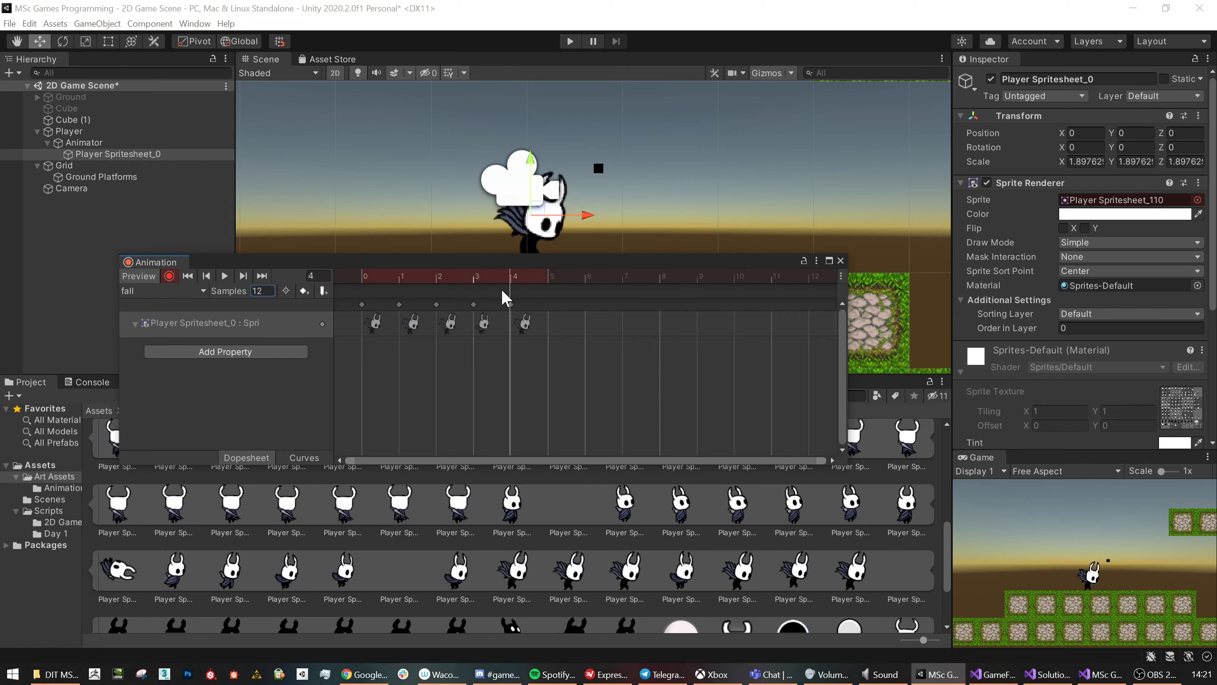
left_click(510, 305)
key("Delete")
Play back the fall clip to check the character's motion, then stop it.
left_click(228, 278)
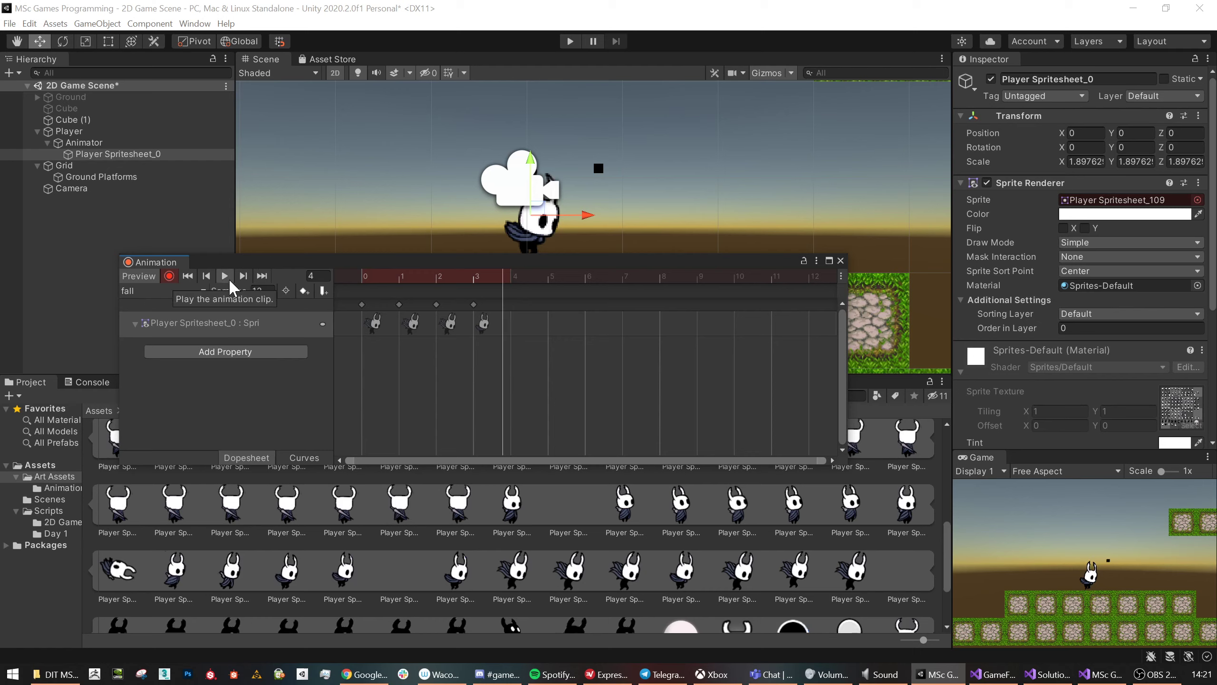
left_click(228, 277)
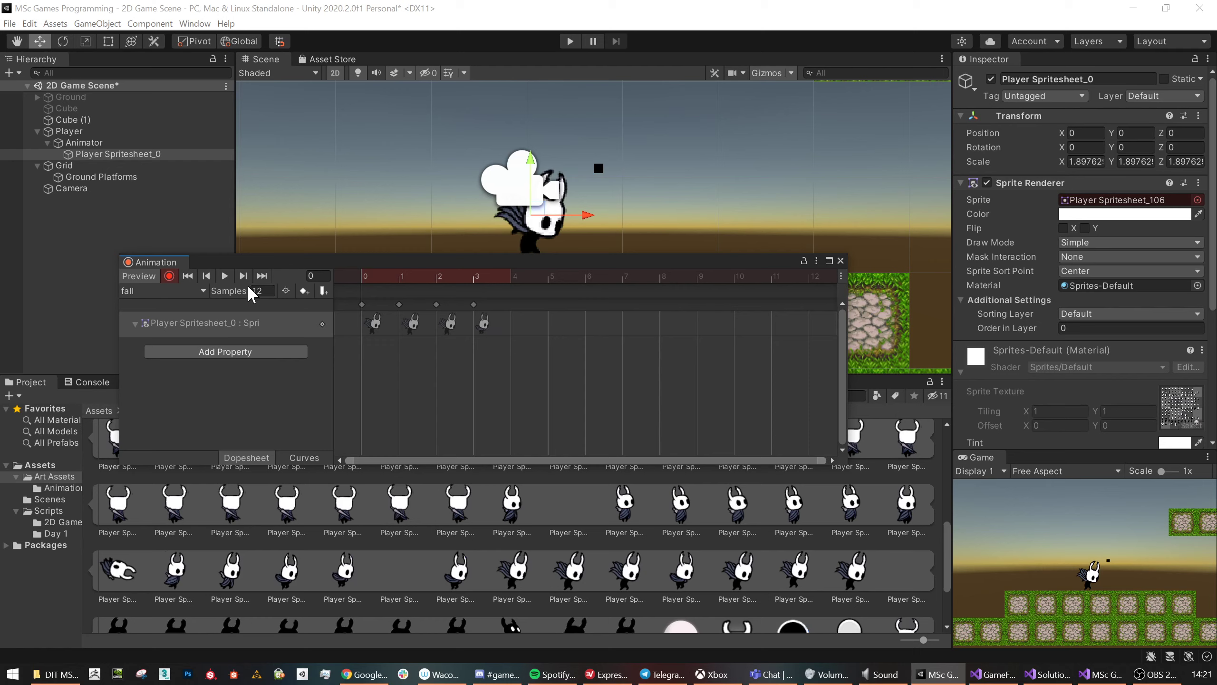
left_click(219, 277)
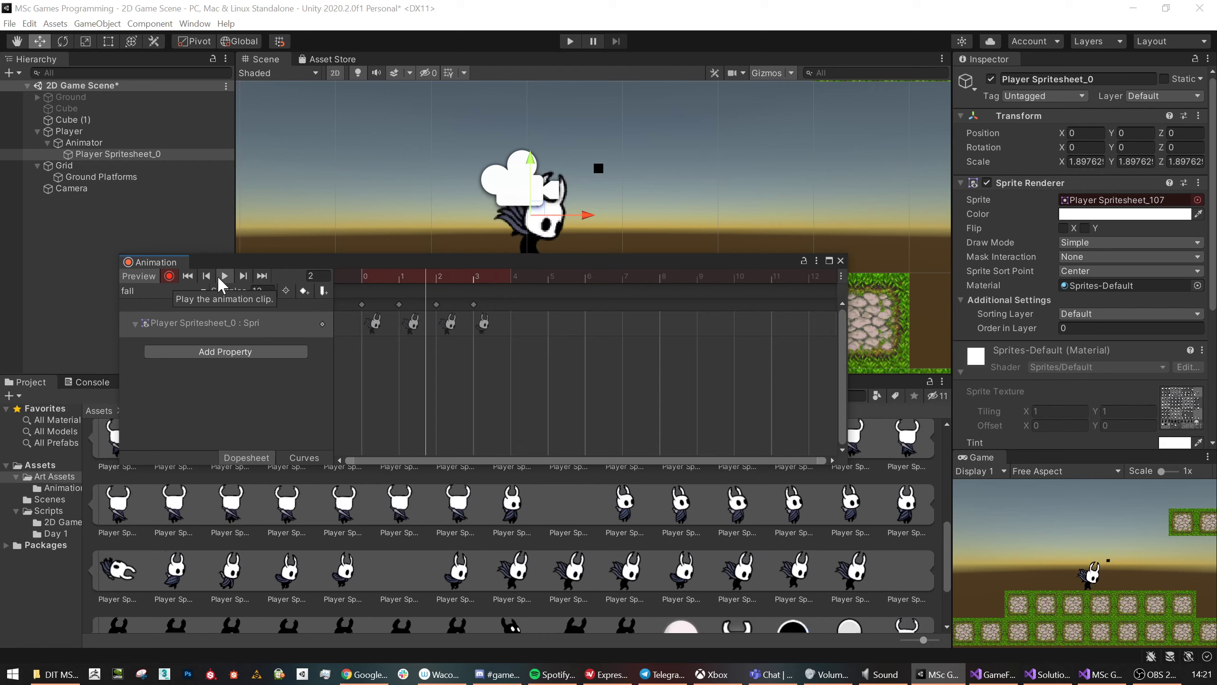
Remove the keyframe at frame 3 of the fall clip and replay the shortened animation.
left_click_drag(386, 274, 449, 276)
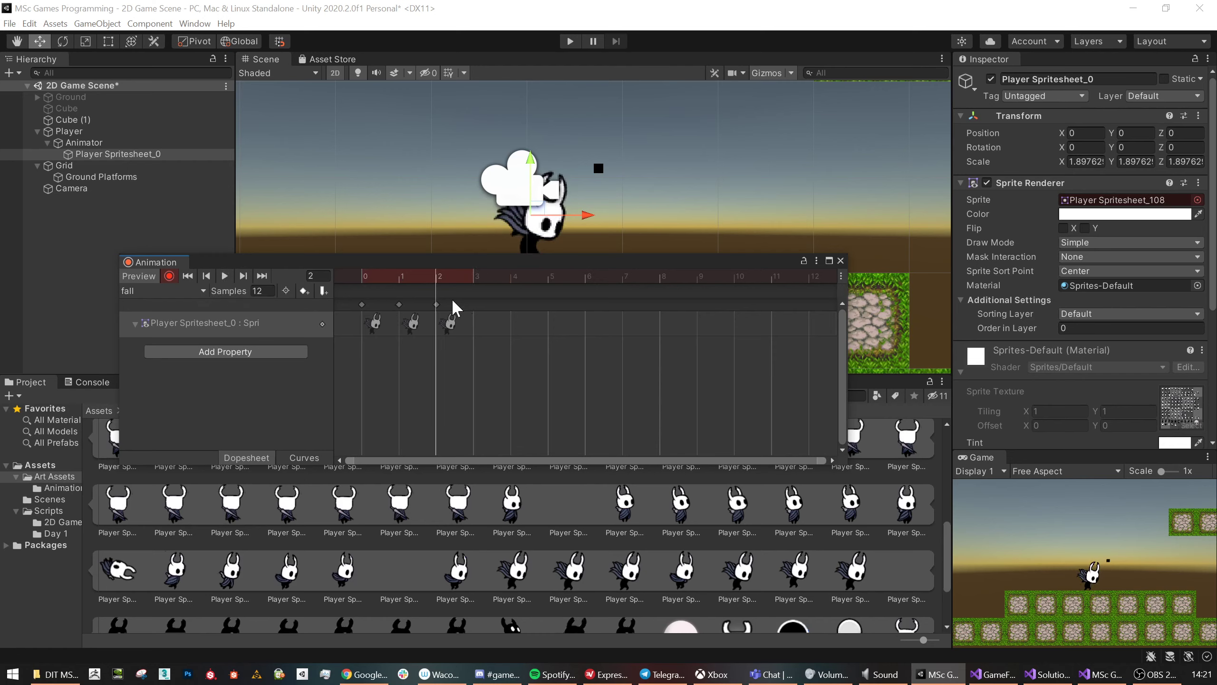
left_click(227, 273)
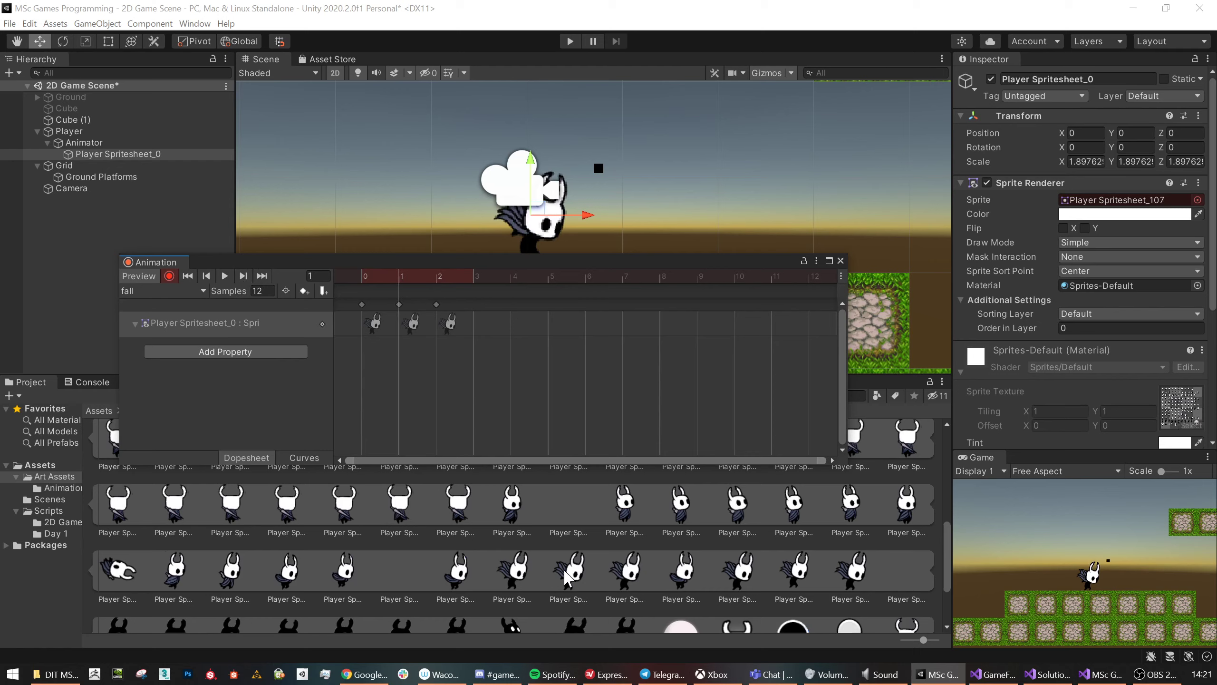
left_click_drag(370, 277, 472, 278)
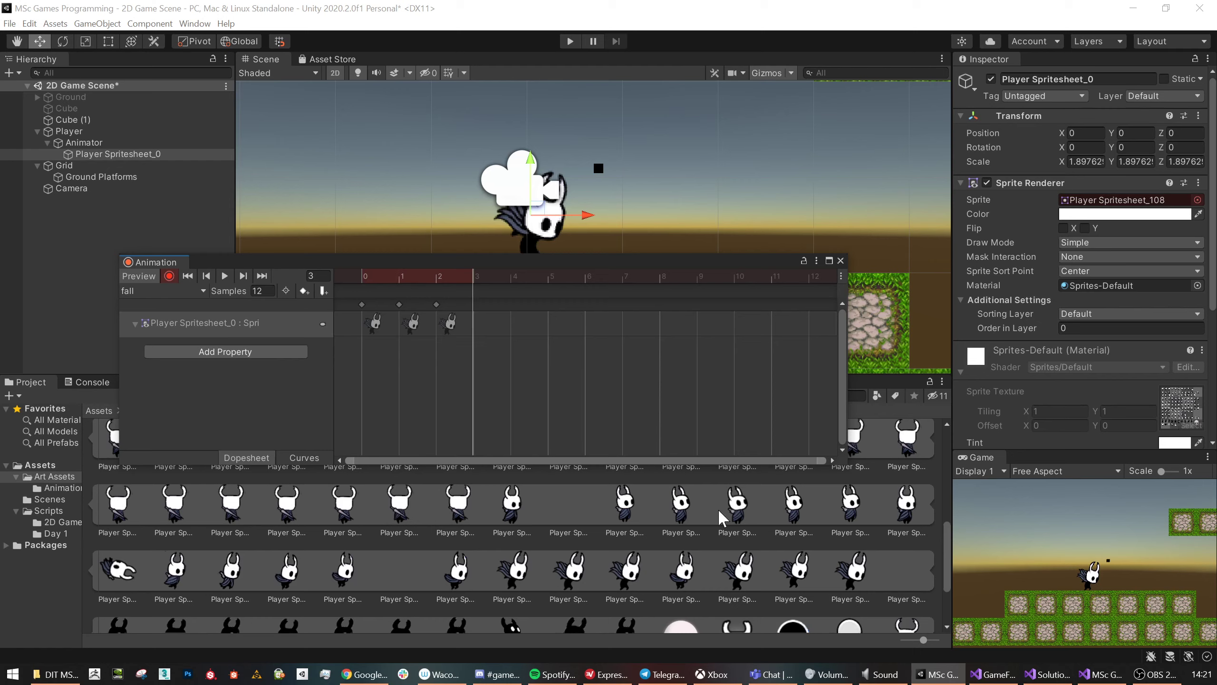
Record Player Spritesheet_110, Player Spritesheet_111 and the following sprite at frames 3, 4 and 5 of the fall clip.
left_click_drag(738, 581, 1108, 207)
left_click(515, 279)
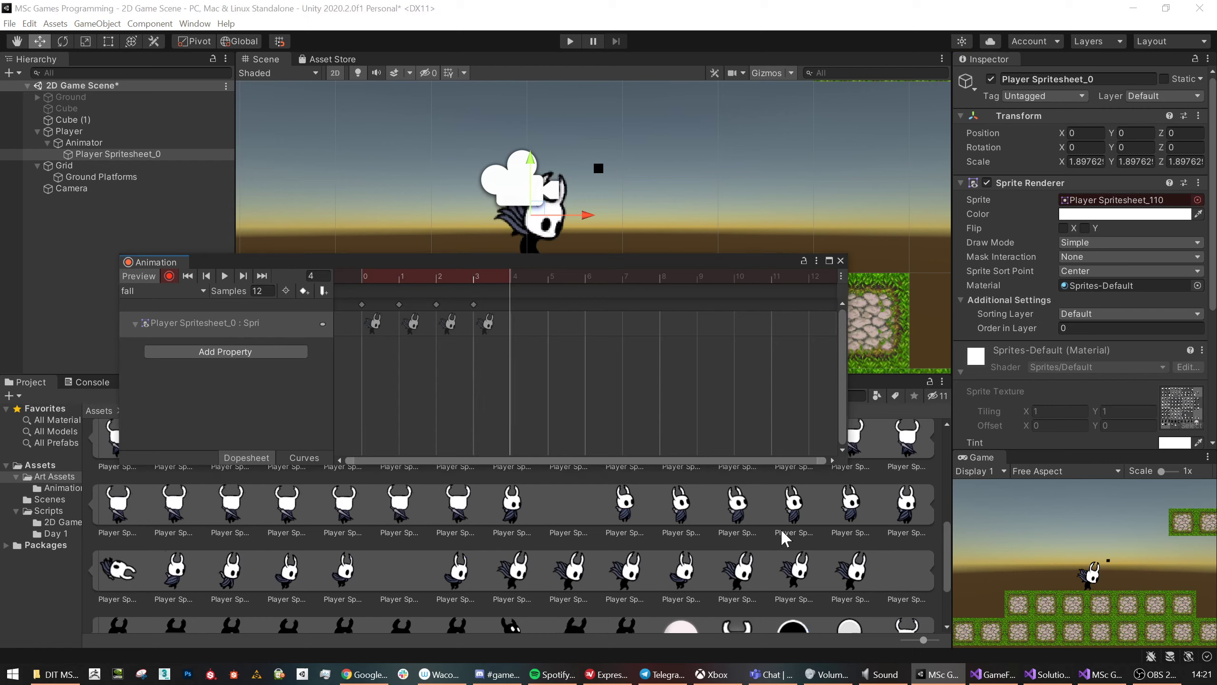
left_click_drag(796, 566, 1095, 204)
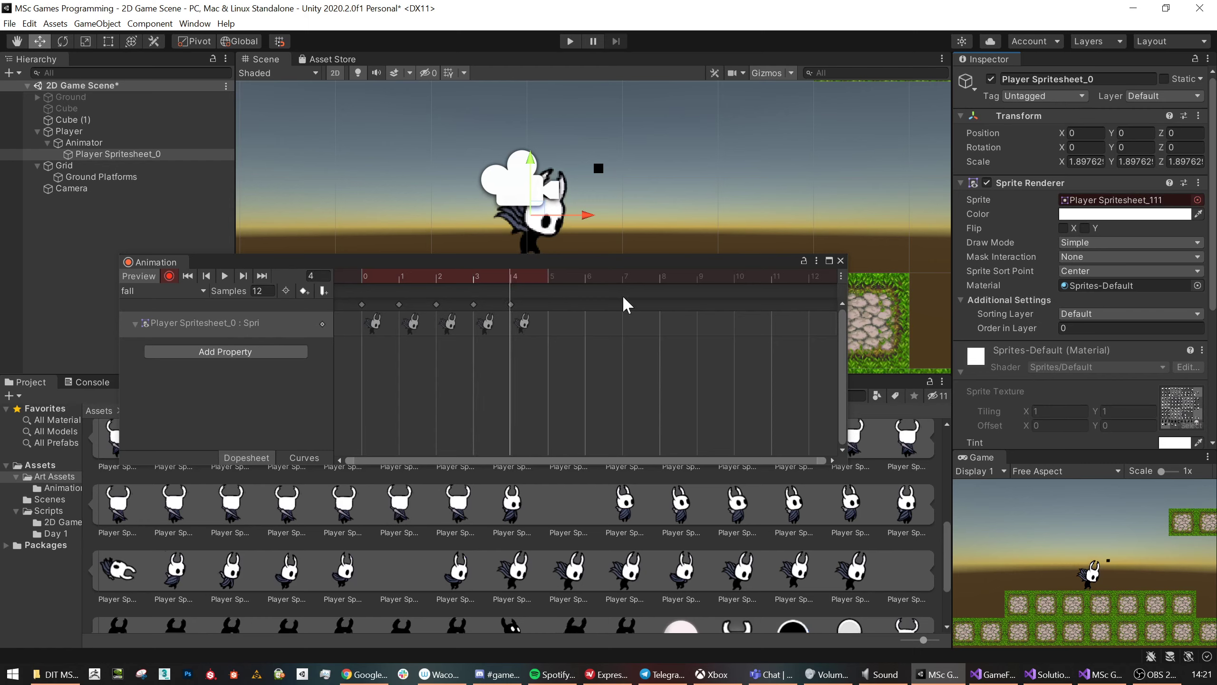
left_click(548, 275)
left_click_drag(851, 577, 1102, 201)
Play back the six-frame fall clip and watch the character's motion in the scene.
left_click(224, 276)
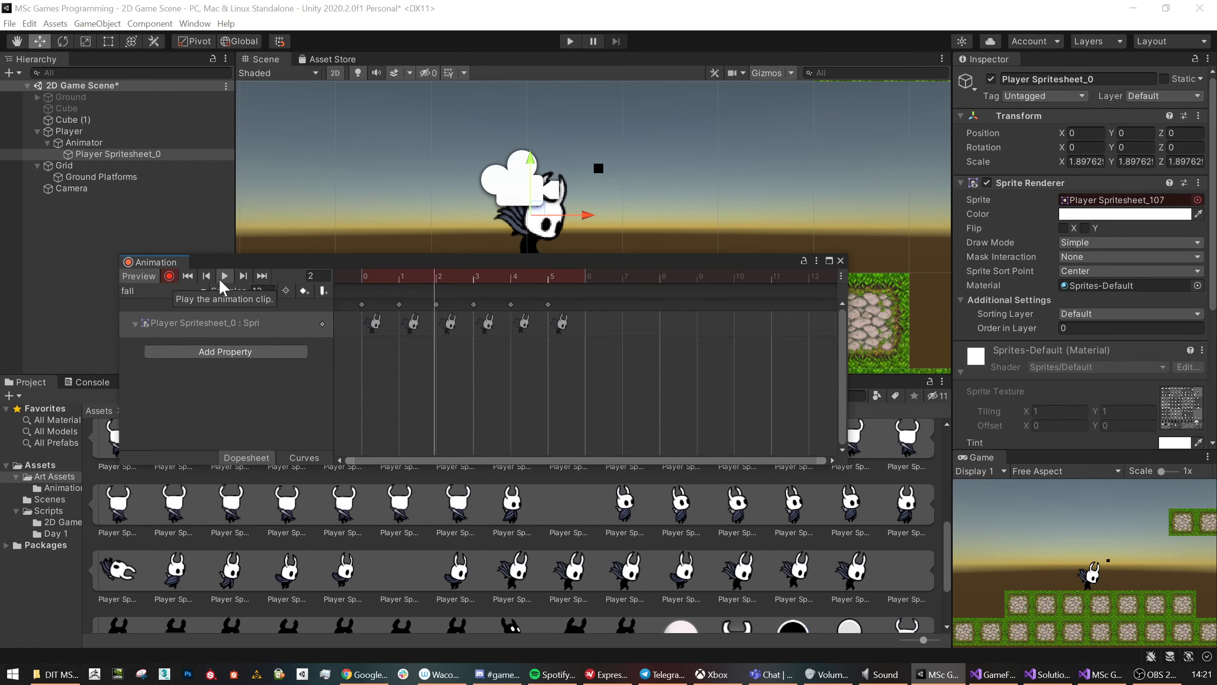
left_click_drag(479, 266, 575, 440)
scroll(543, 280, "down", 2)
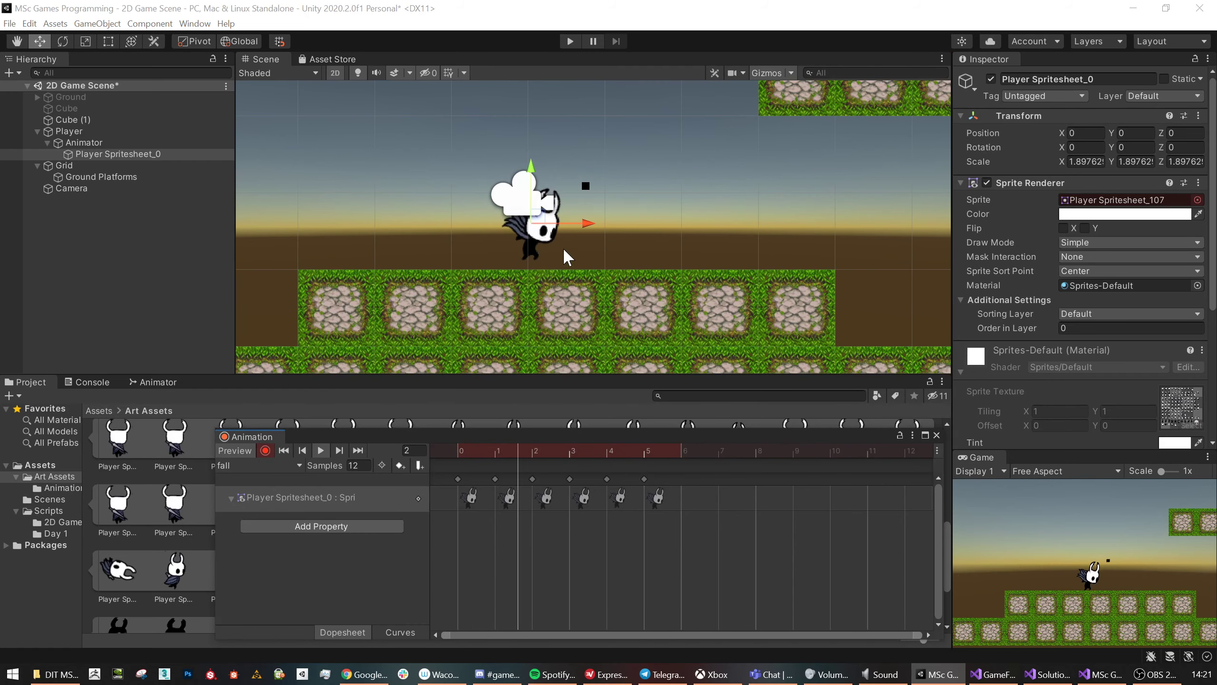
left_click(97, 145)
left_click(94, 158)
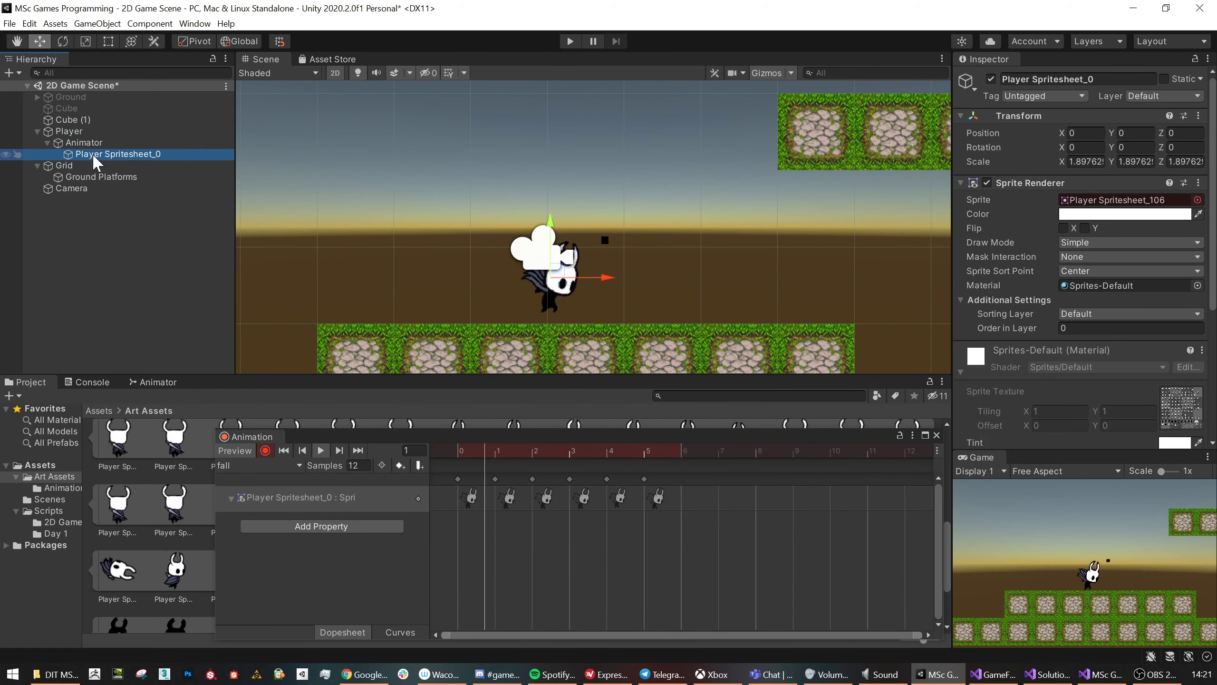
scroll(592, 317, "down", 1)
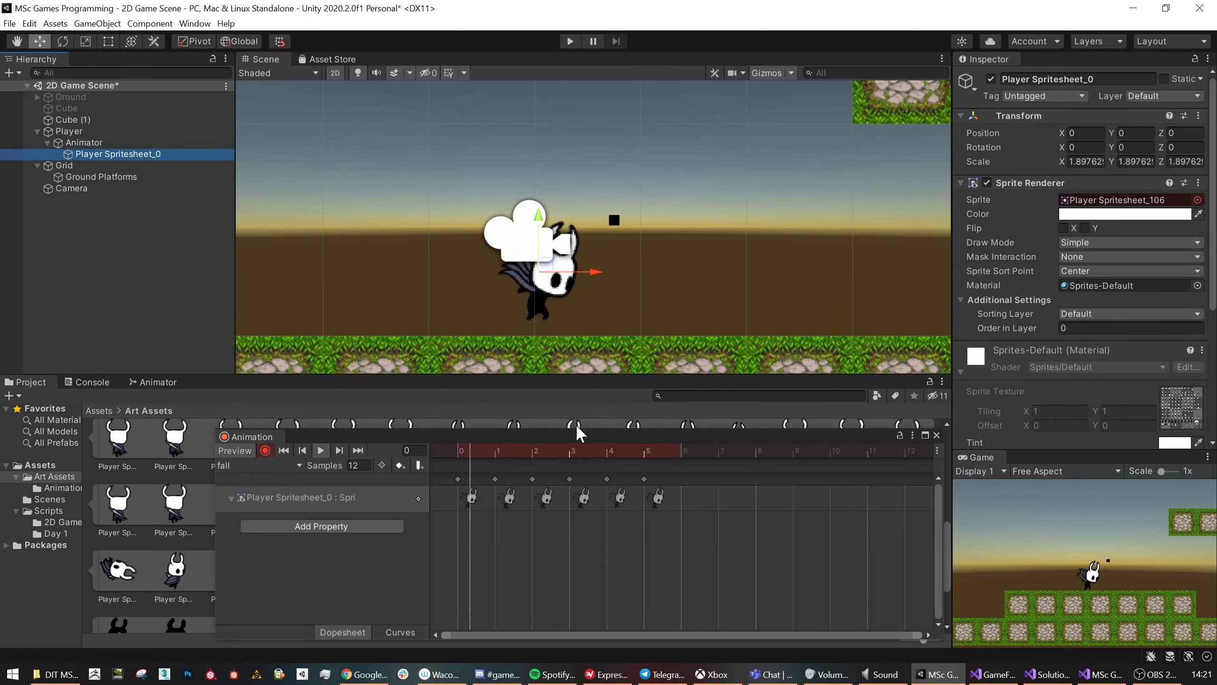
Delete the sprite keyframes at frames 1 to 5 of the fall clip, keeping only frame 0.
left_click_drag(565, 436, 477, 129)
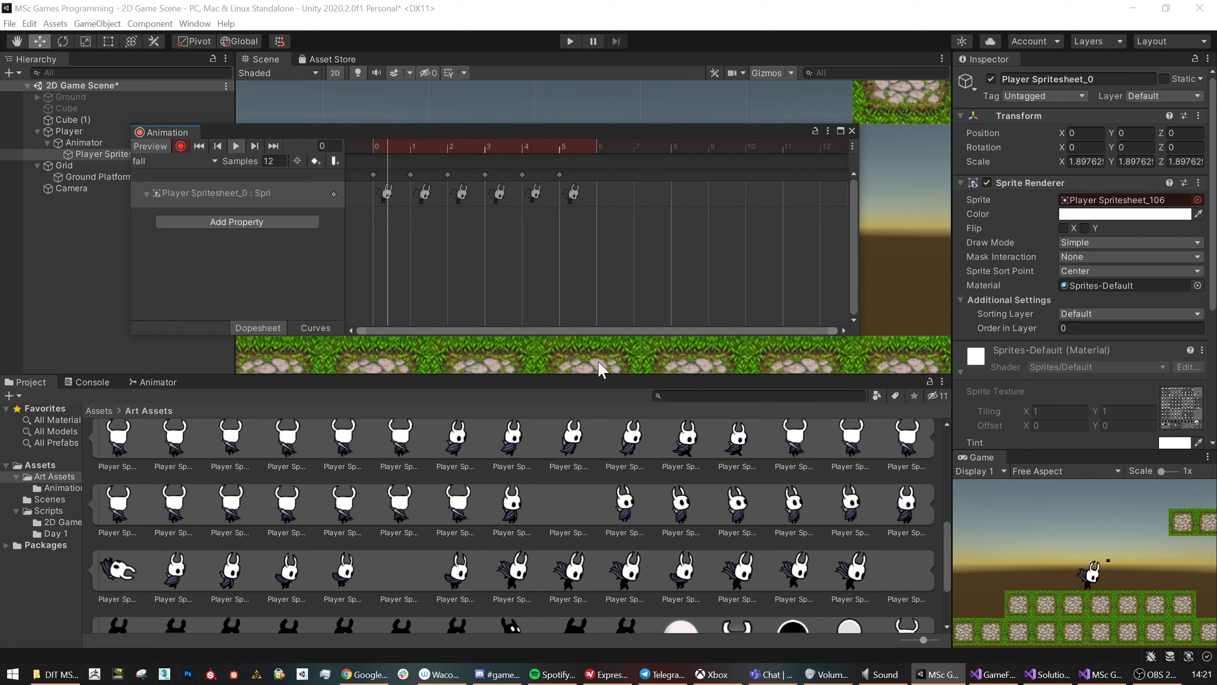
left_click_drag(635, 244, 399, 157)
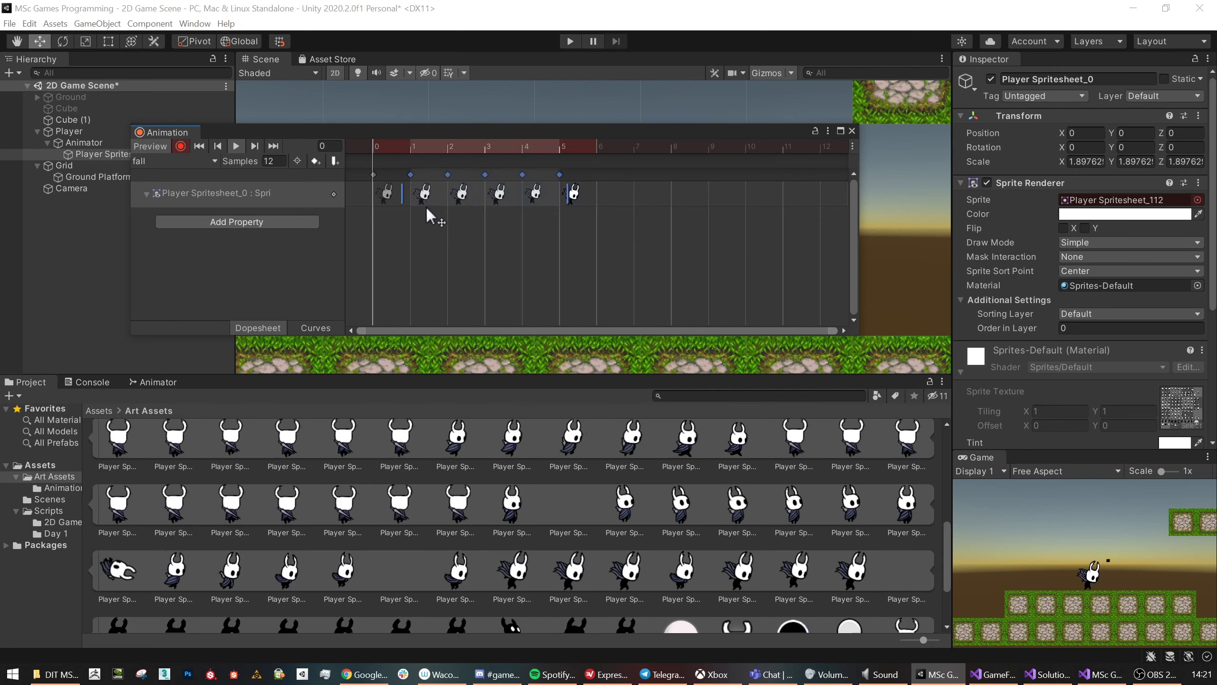
key("Delete")
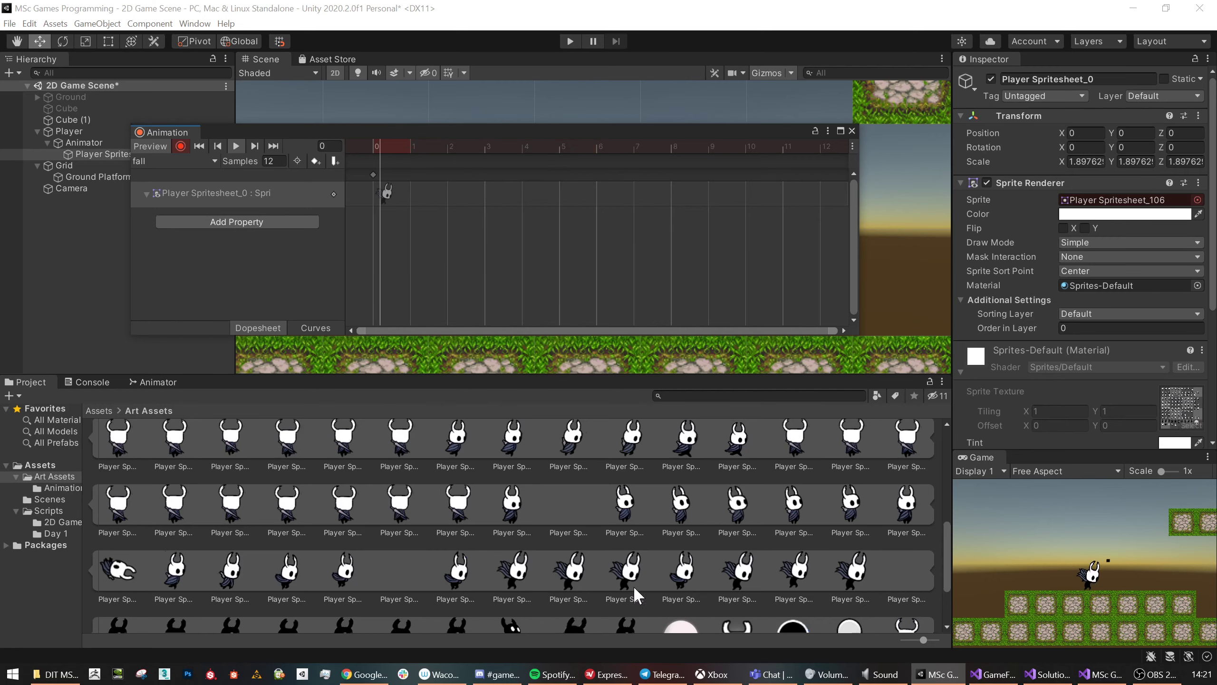
Record Player Spritesheet_109 at frame 0 and Player Spritesheet_106 at frame 1 of the fall clip.
left_click_drag(681, 573, 1146, 206)
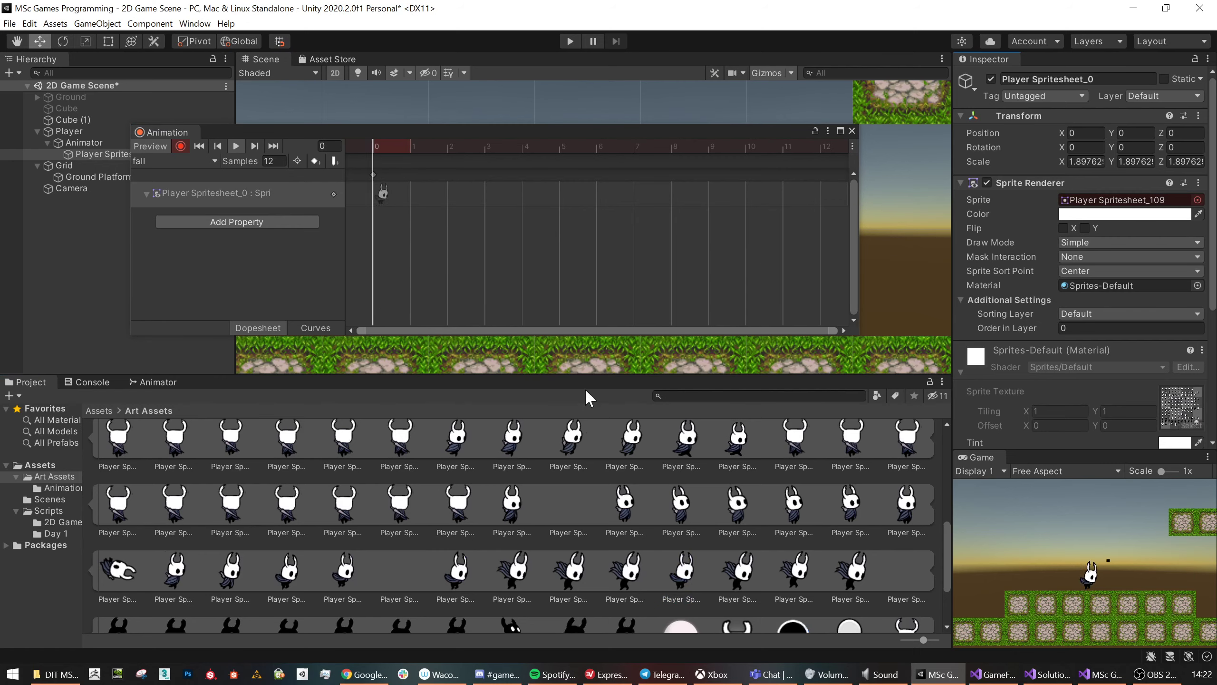
left_click(409, 146)
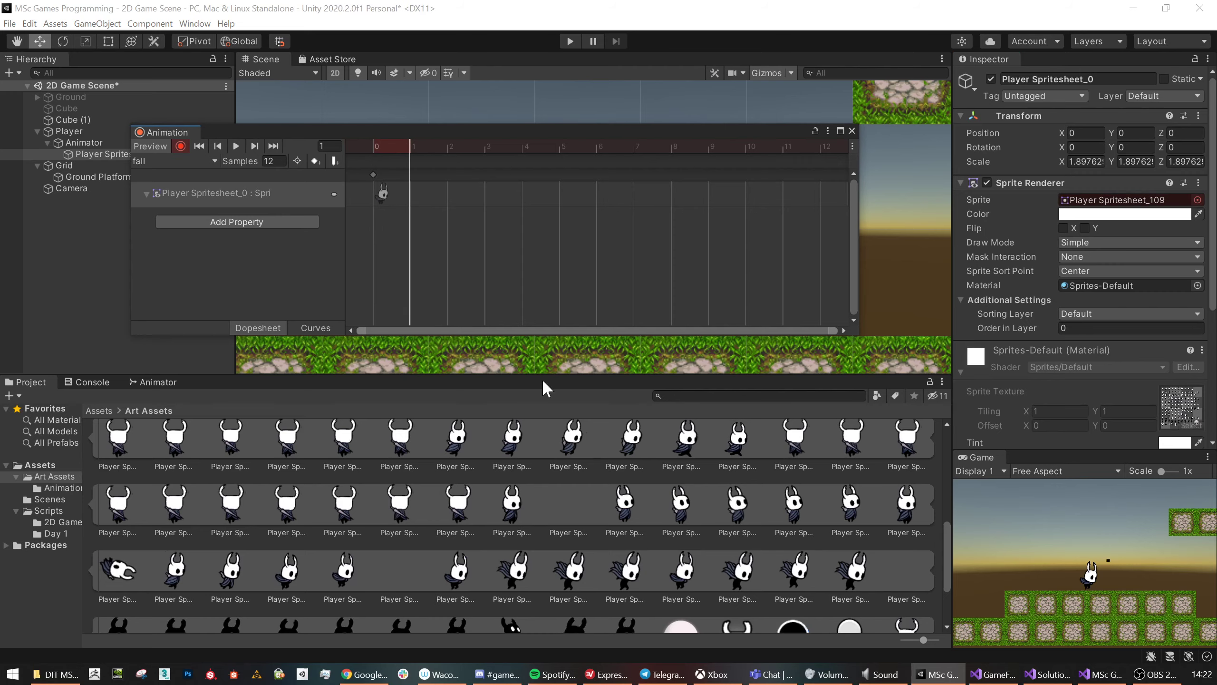
left_click_drag(563, 580, 1145, 200)
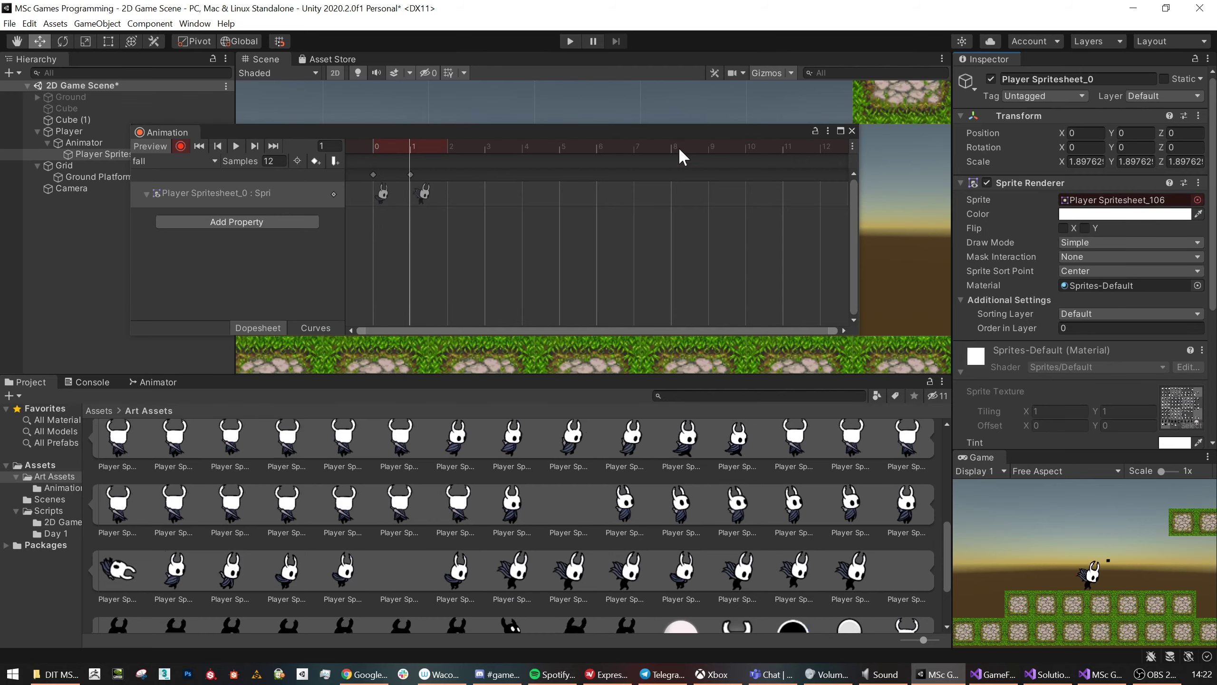
Set the fall clip's sample rate to 6 and play it back before closing the animation editor.
left_click_drag(532, 136, 575, 377)
left_click(277, 387)
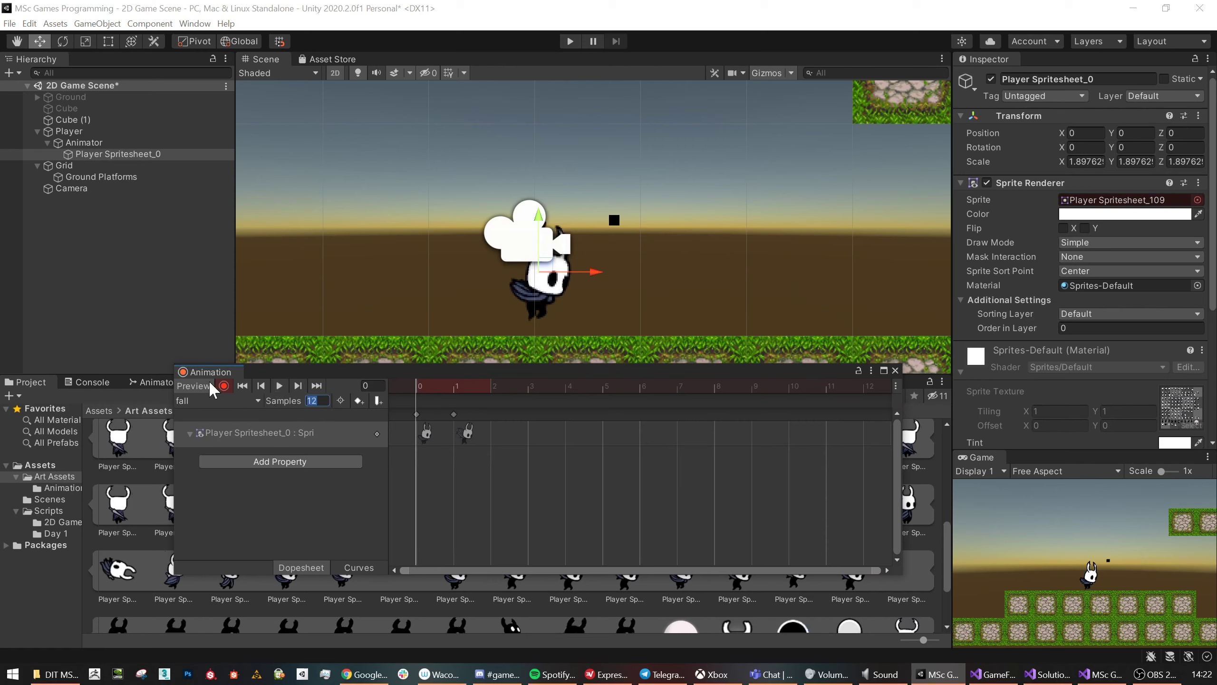
type("6")
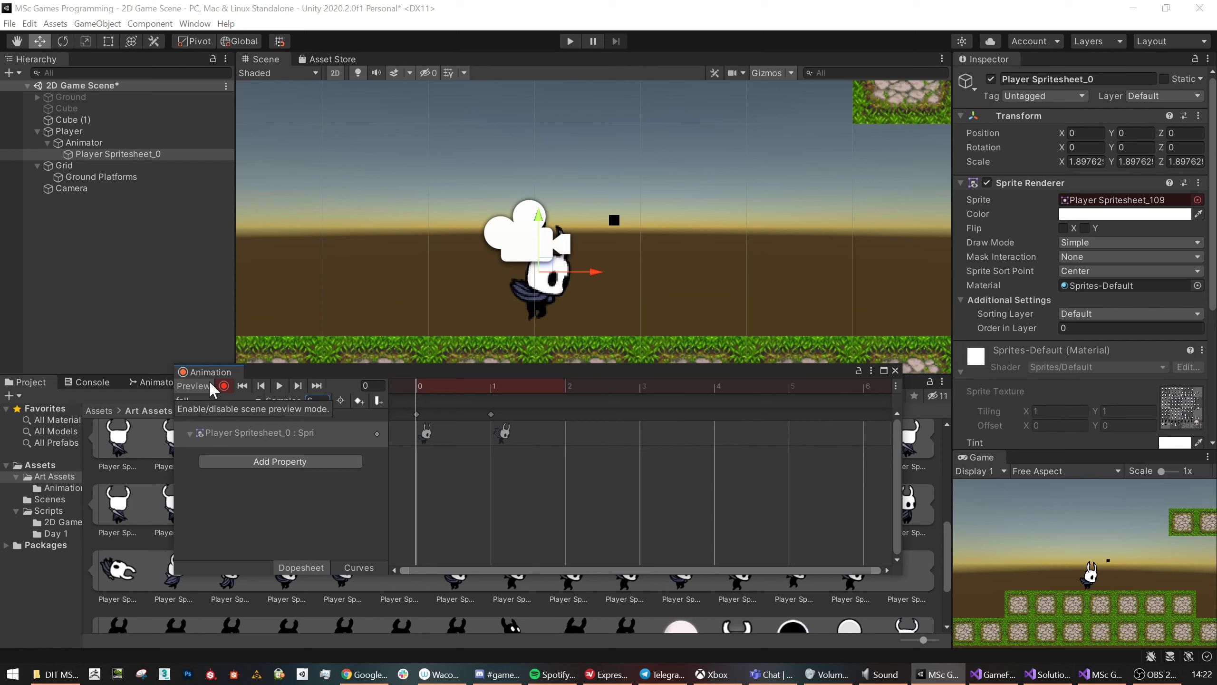
left_click(278, 386)
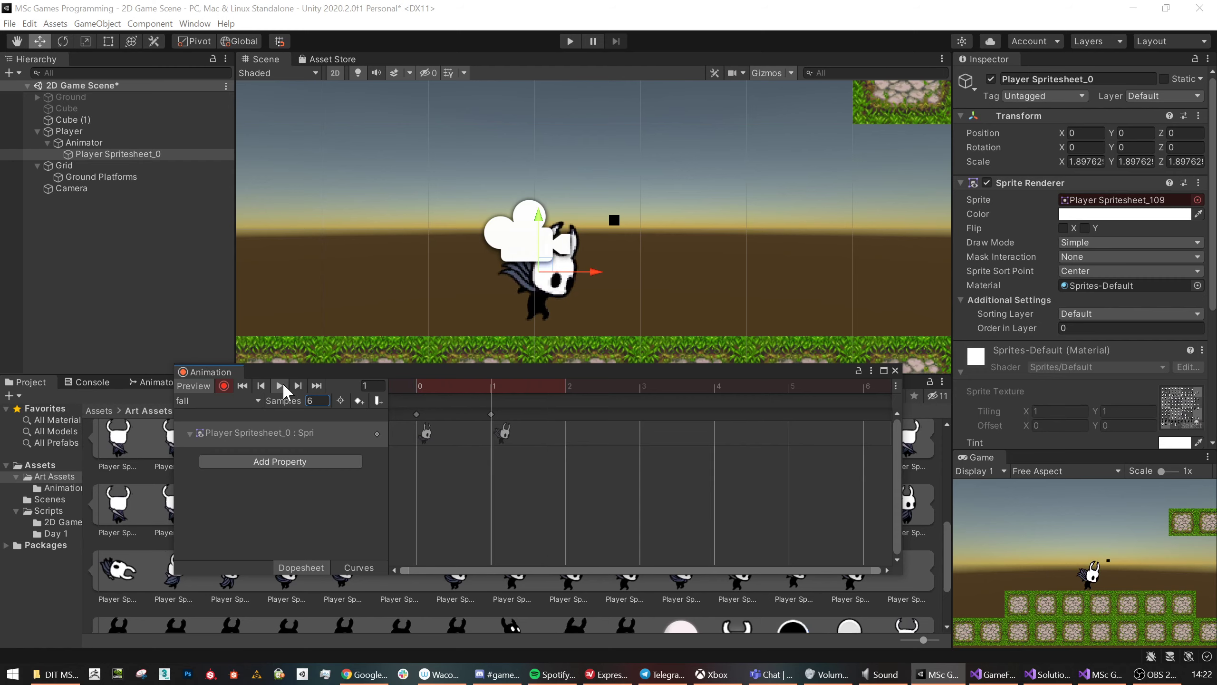
left_click(281, 385)
left_click(895, 370)
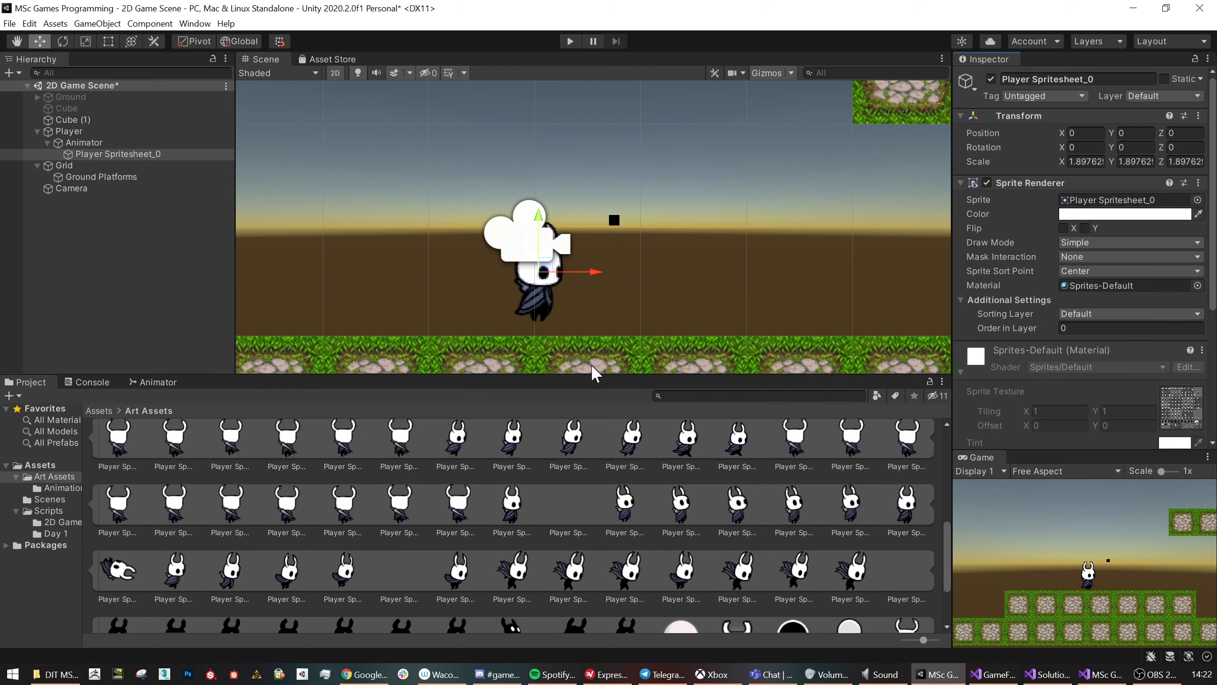
Create a transition from Any State to jump in the player's Animator graph and line up the two states.
left_click(144, 383)
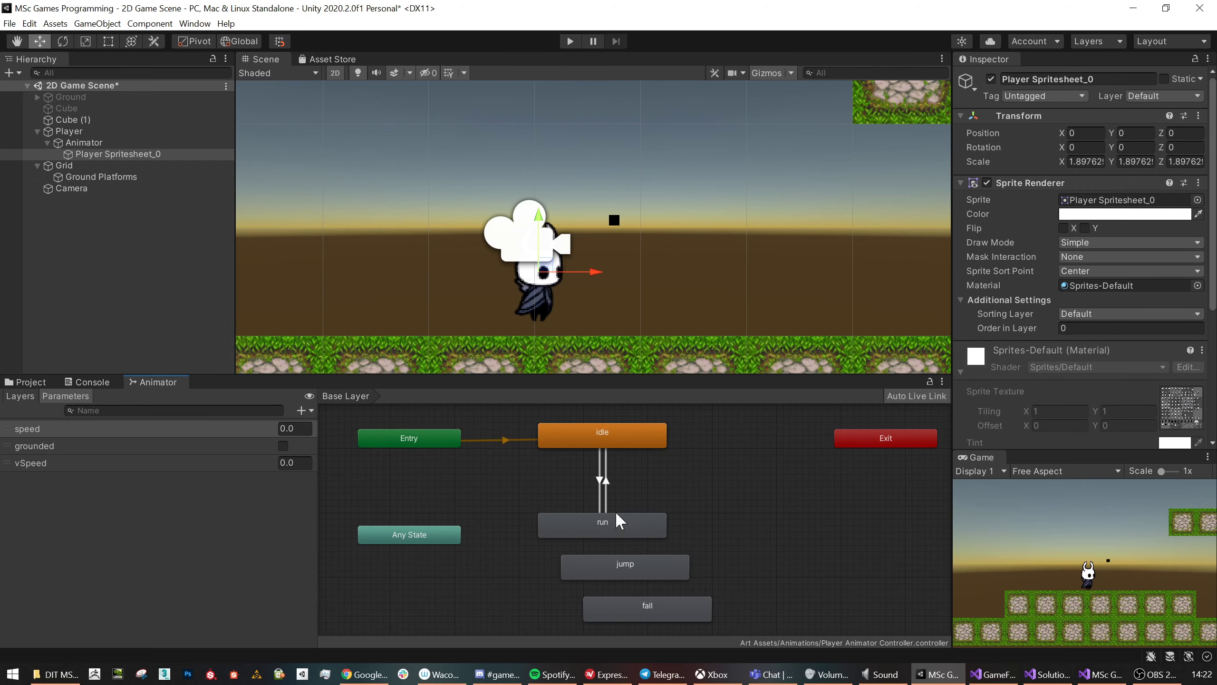
left_click_drag(415, 537, 426, 561)
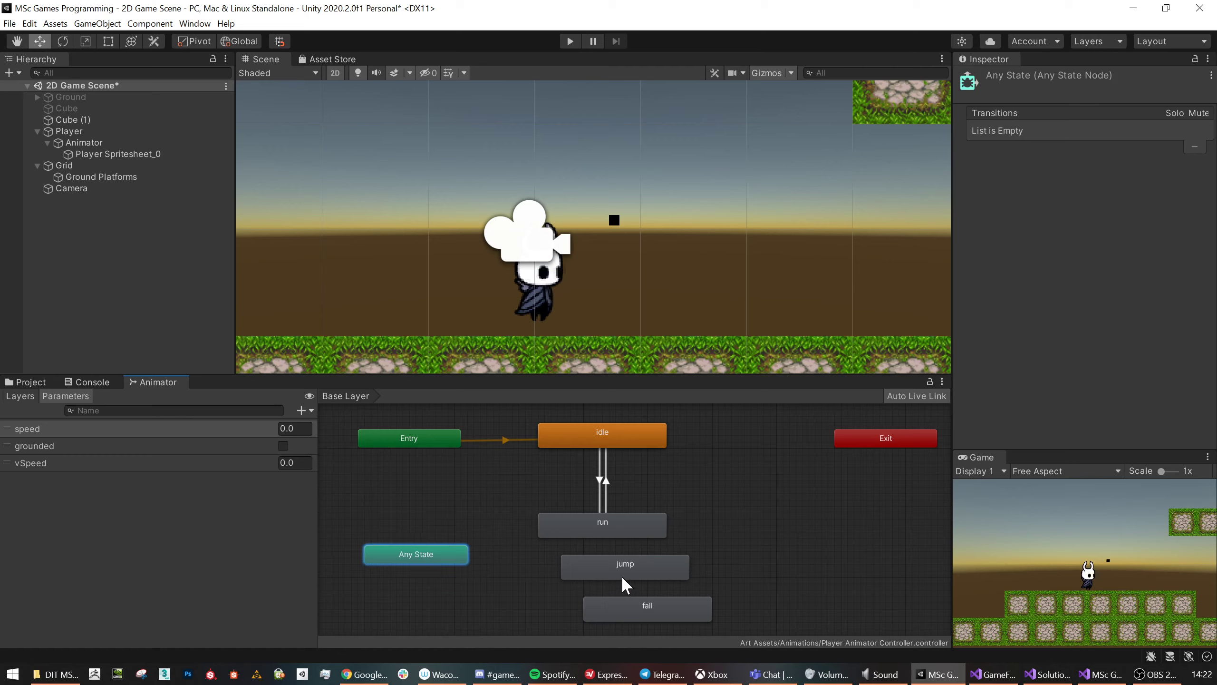
right_click(436, 556)
left_click(494, 566)
left_click(603, 573)
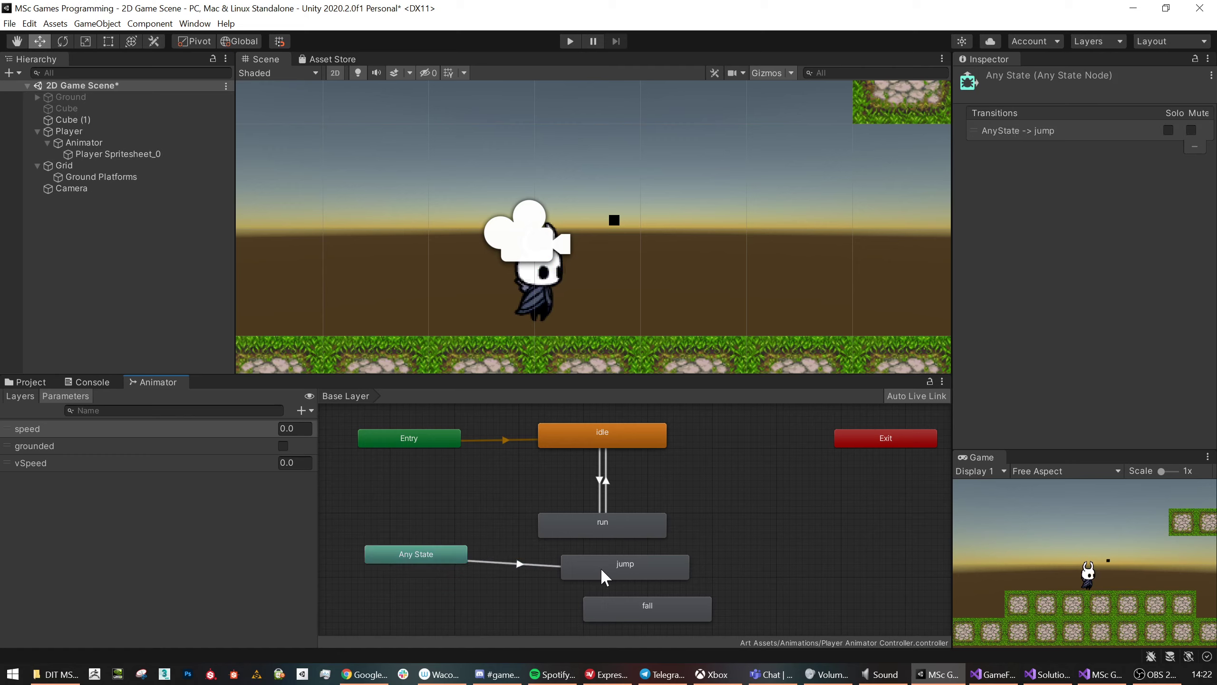
left_click(521, 564)
left_click_drag(437, 554, 430, 561)
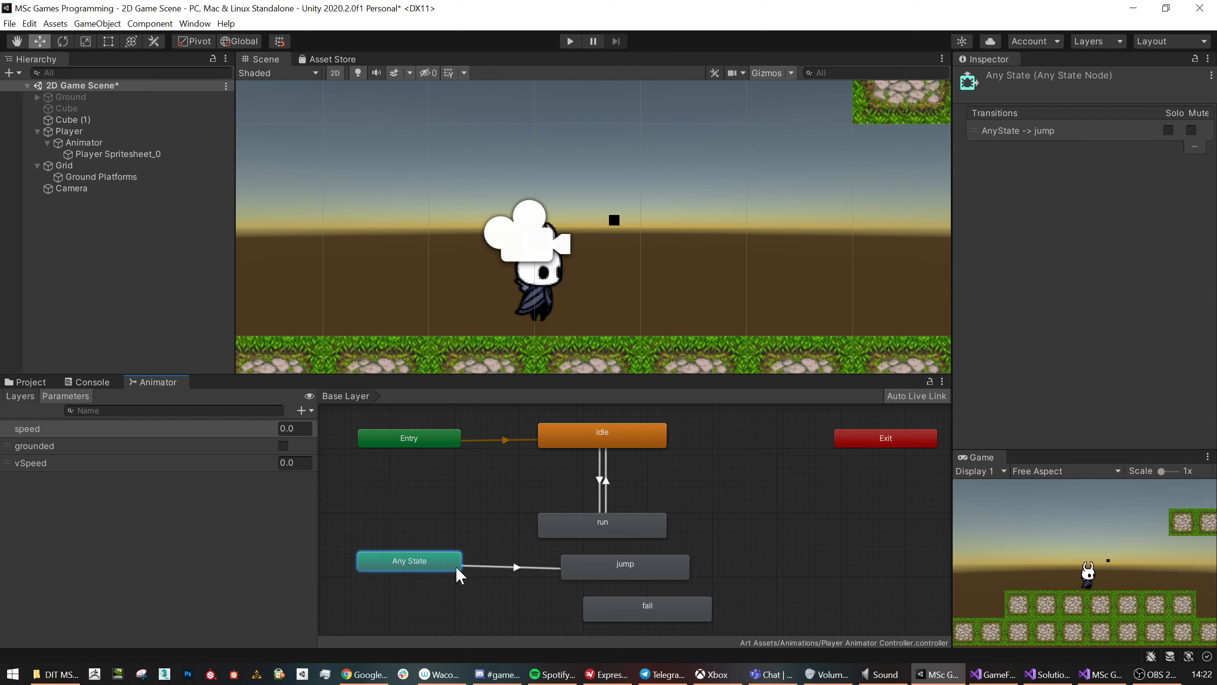
left_click(523, 569)
left_click_drag(631, 572, 632, 570)
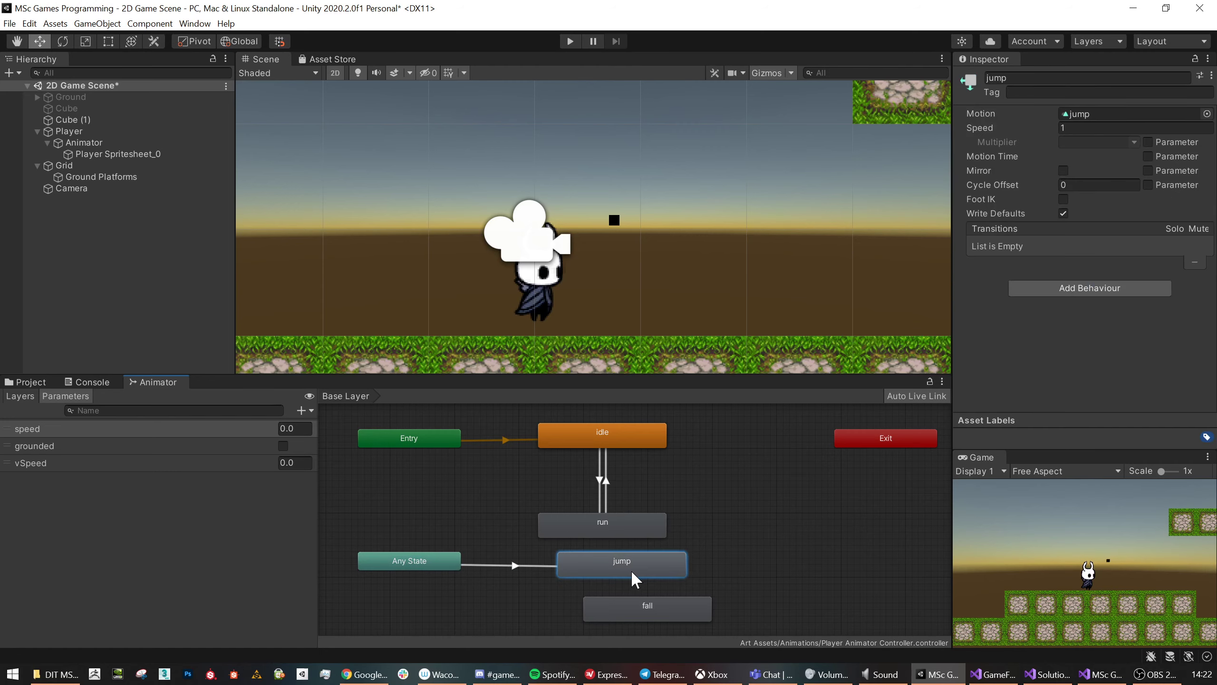
Add a condition to the Any State to jump transition requiring vSpeed to be Greater than 0.1.
left_click(520, 565)
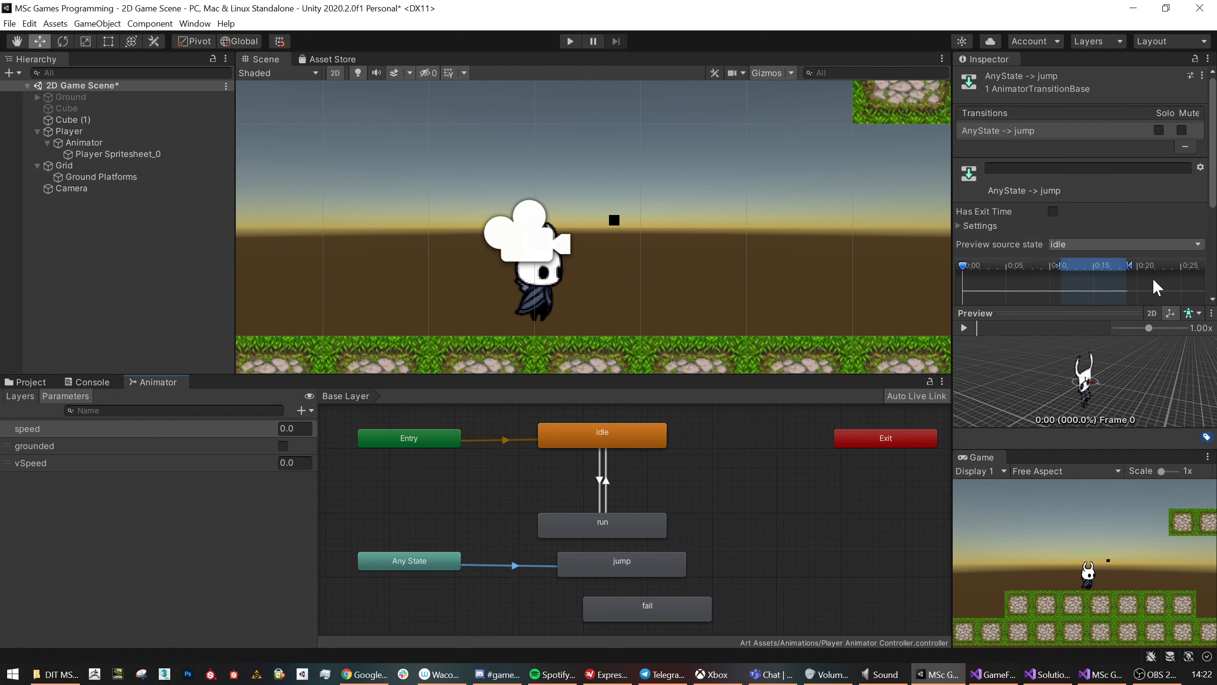
scroll(1140, 259, "down", 3)
left_click_drag(1117, 230, 1115, 253)
left_click(1165, 287)
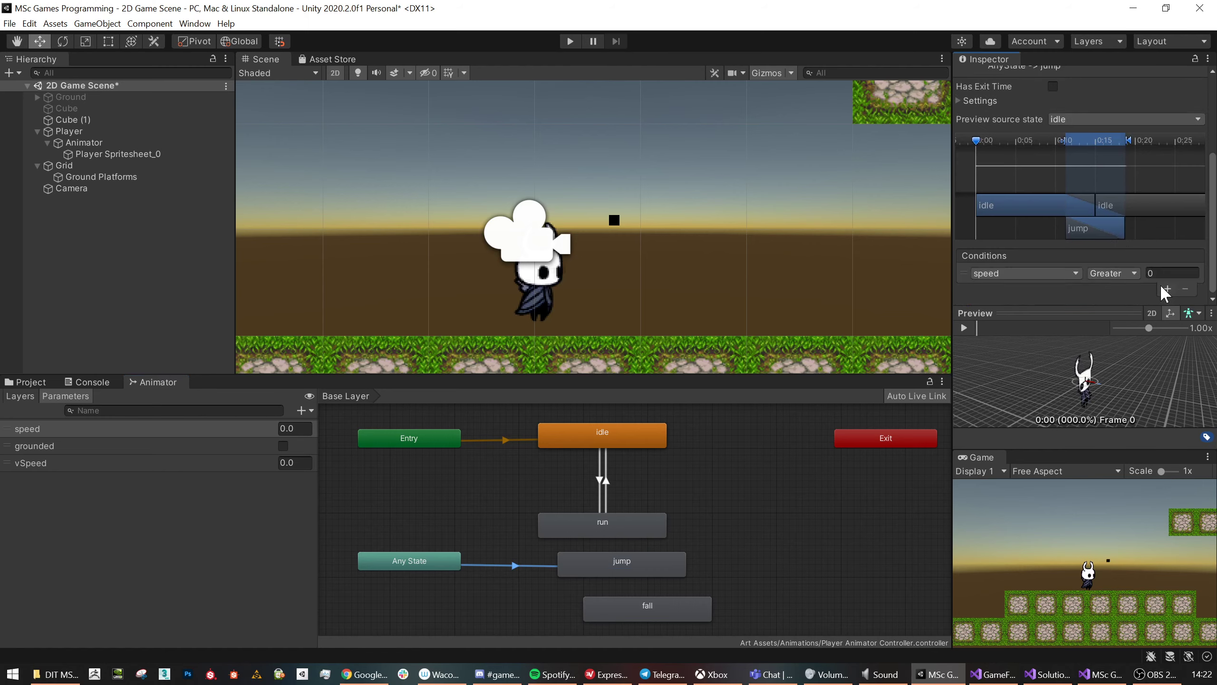
left_click(1068, 273)
left_click(1031, 343)
left_click(1121, 274)
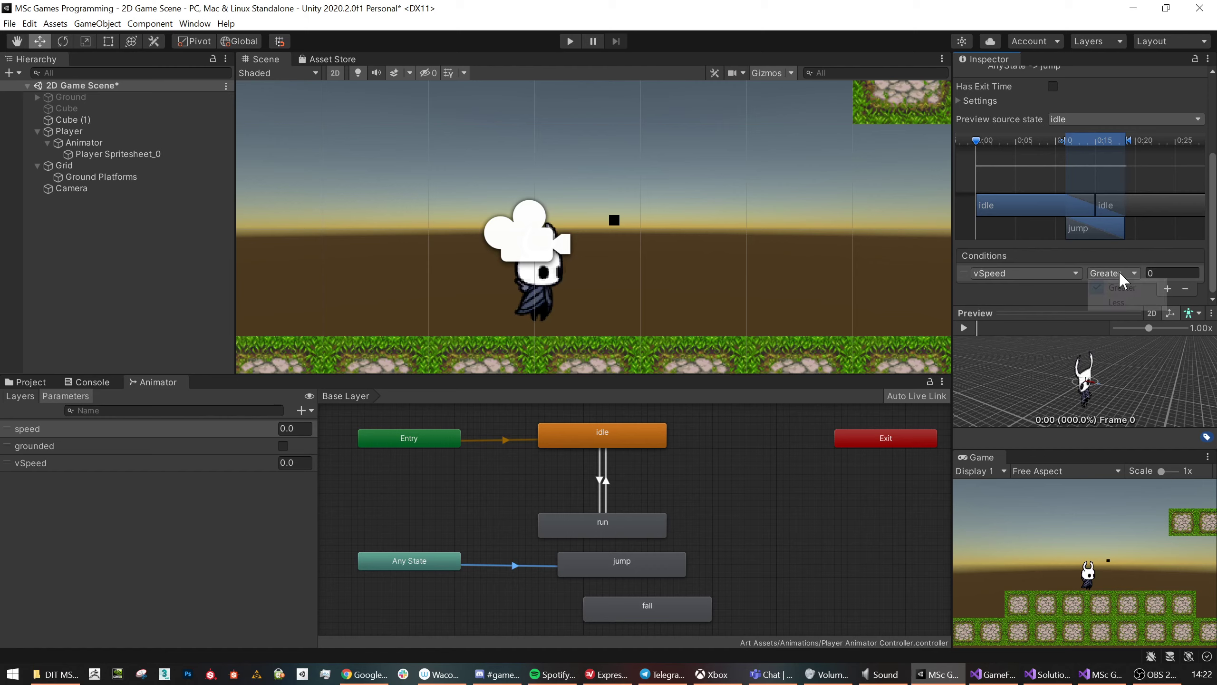
left_click(1173, 274)
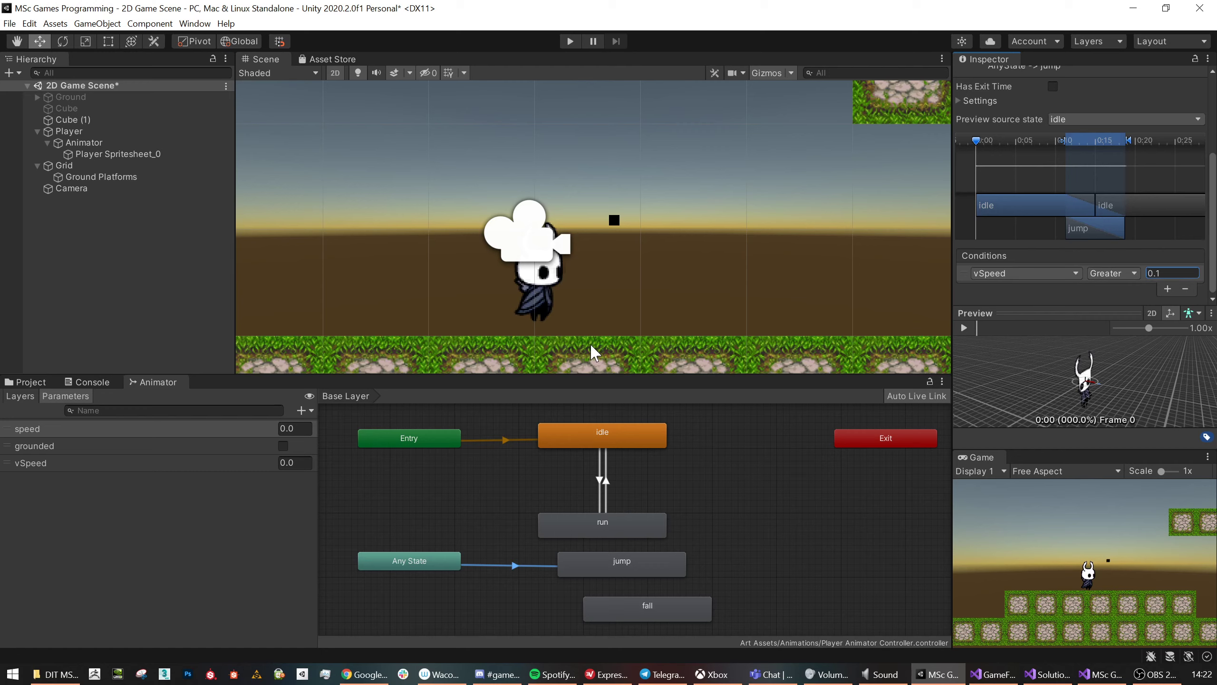
Add a second condition to the Any State to jump transition requiring grounded to be false.
left_click(1168, 289)
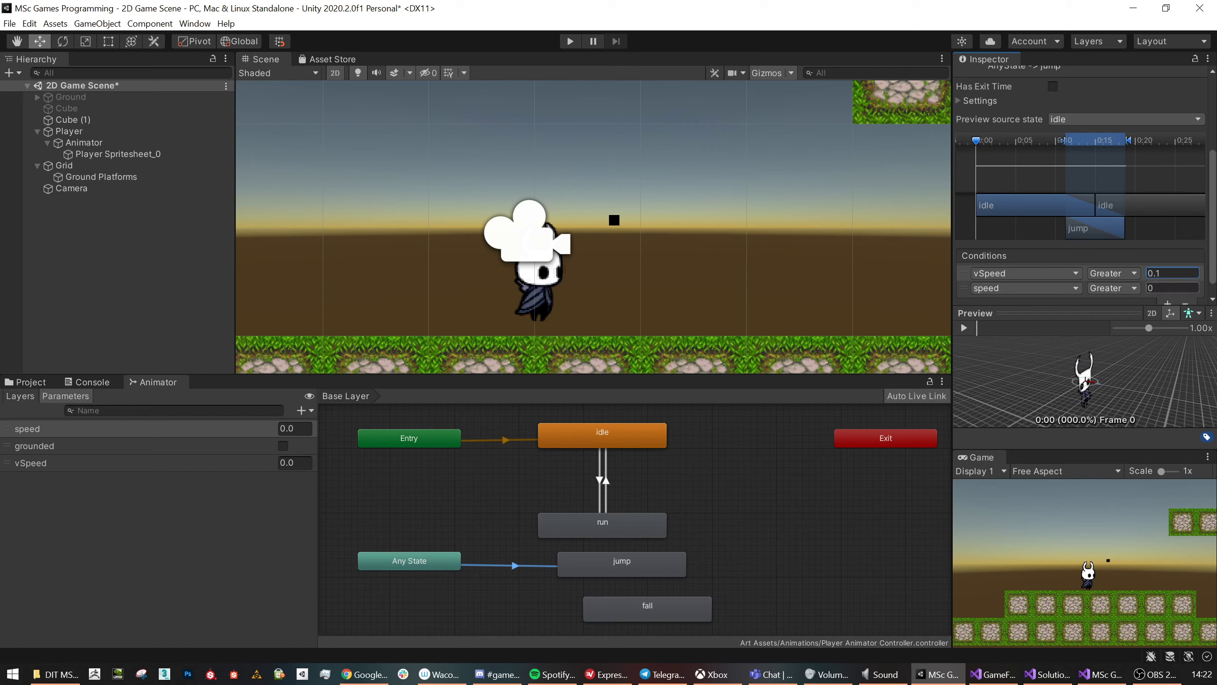
left_click(1060, 287)
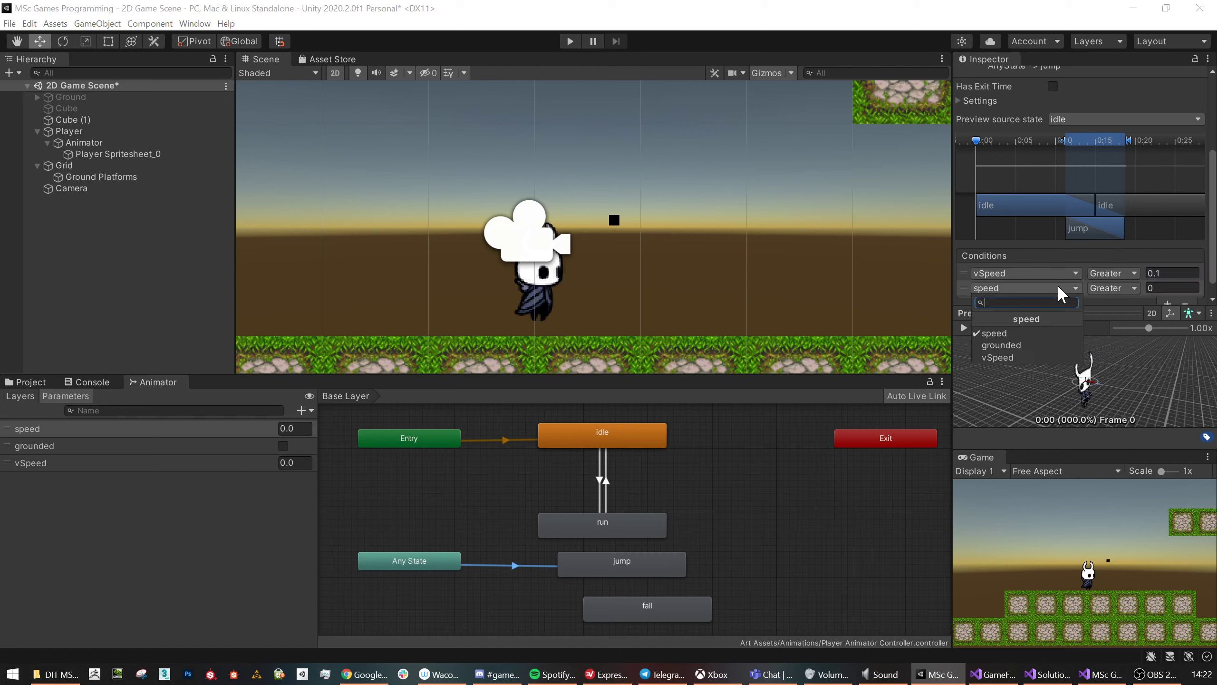
left_click(1027, 346)
left_click(1121, 288)
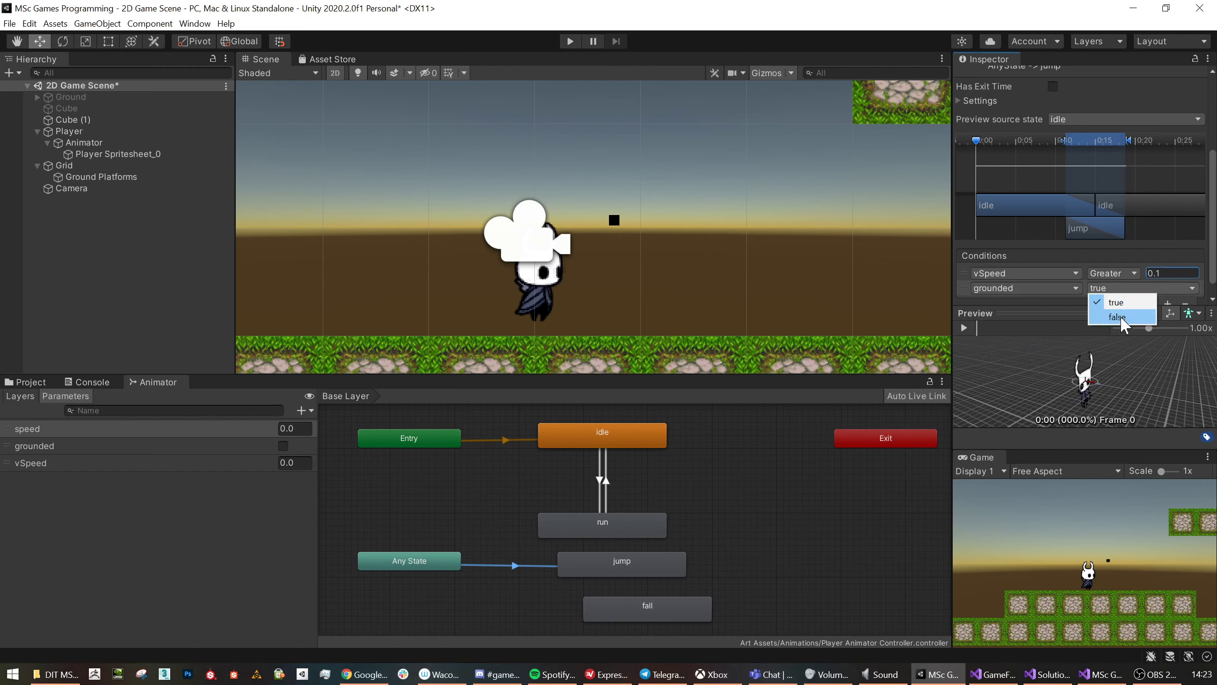
left_click(1117, 317)
scroll(1000, 263, "down", 1)
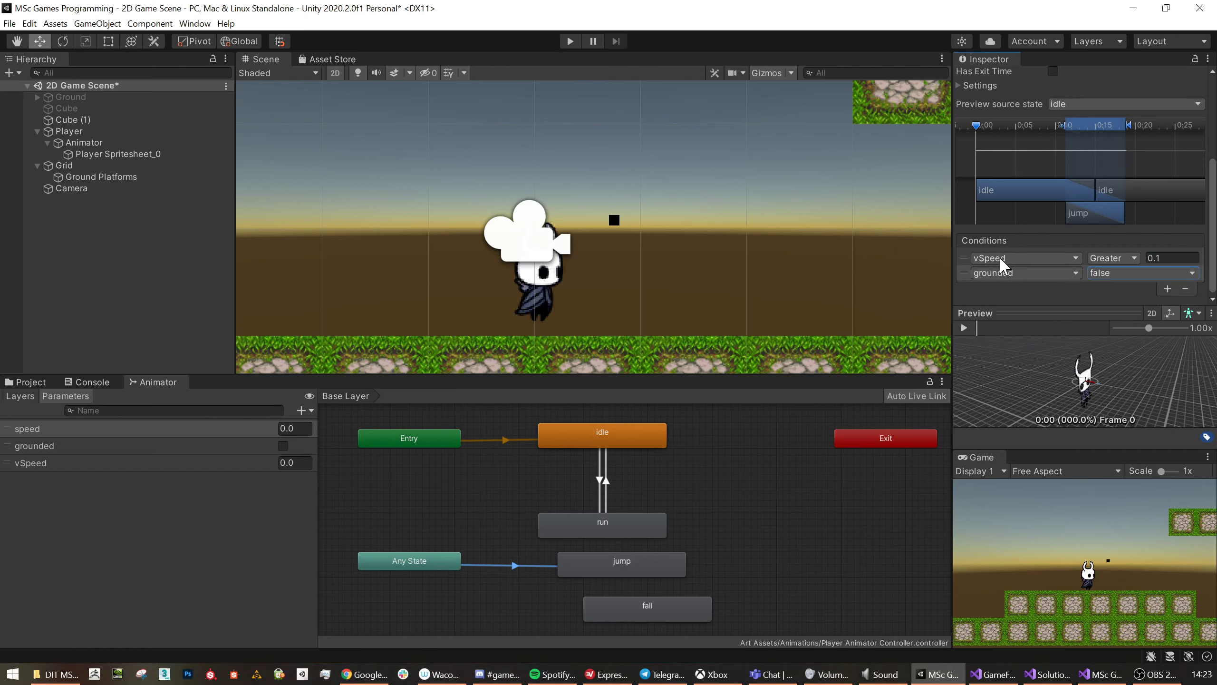
Rearrange the Animator graph so the jump state sits directly beneath Any State.
left_click_drag(610, 569, 596, 567)
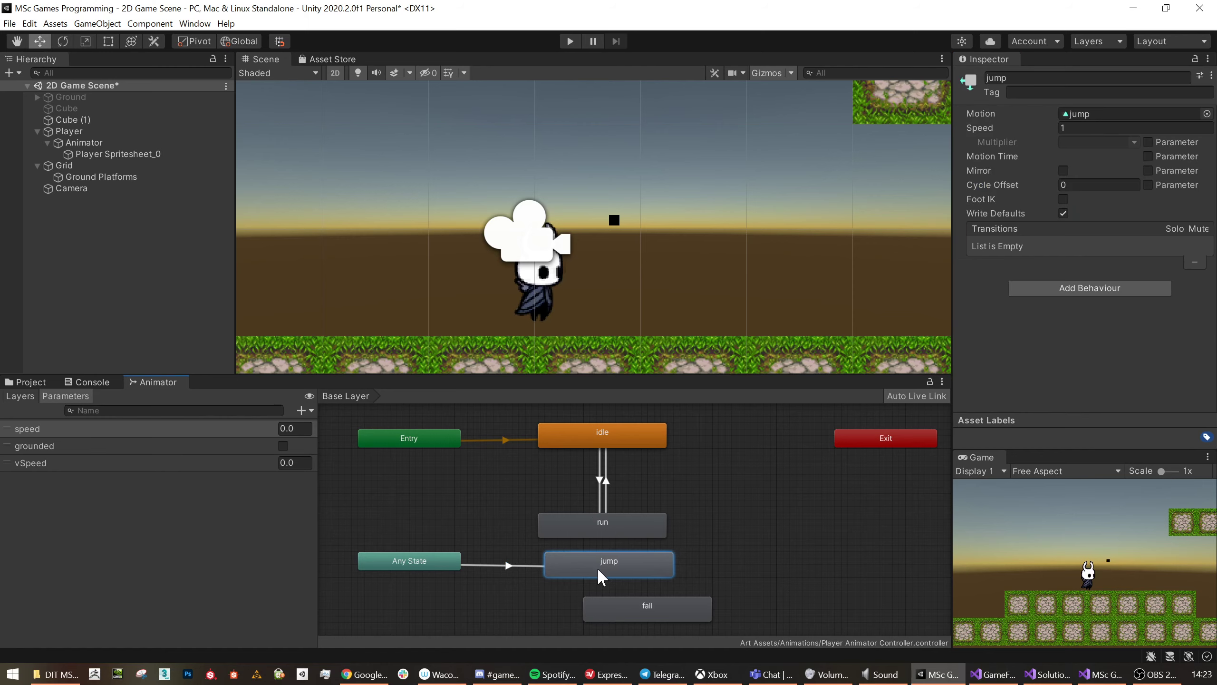
left_click_drag(429, 562, 403, 584)
scroll(504, 566, "down", 5)
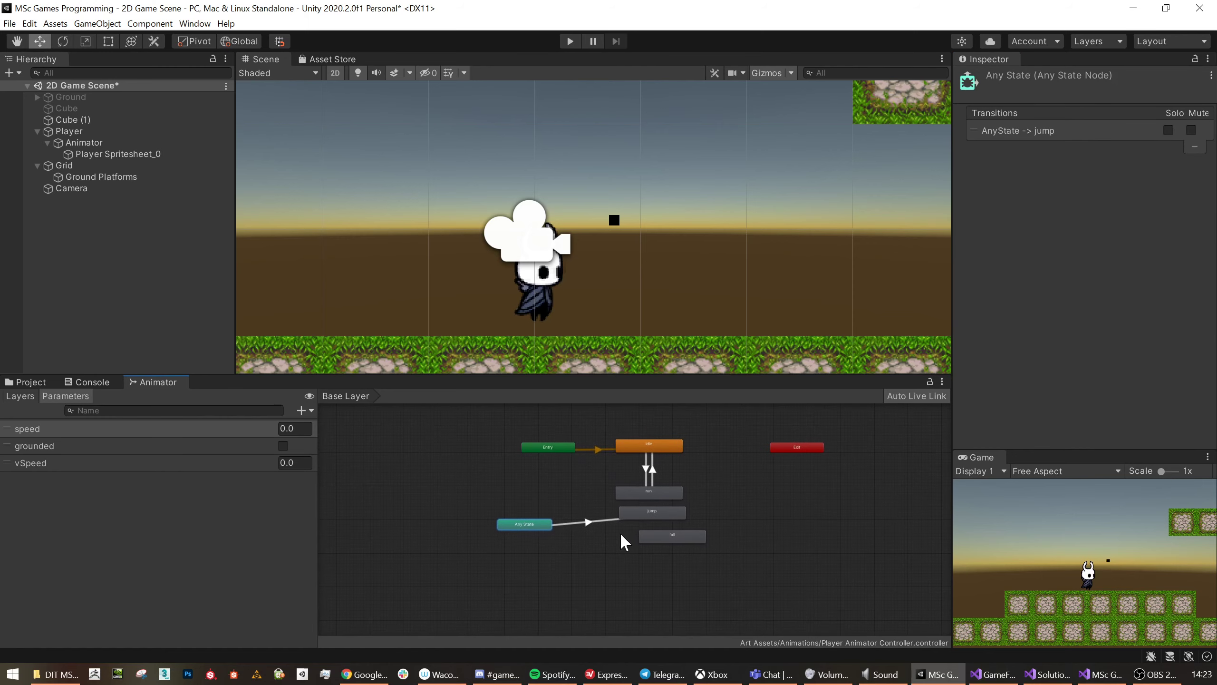
left_click(630, 523)
left_click_drag(526, 528, 552, 548)
Create a transition from jump to fall and align the fall state level with jump.
right_click(552, 548)
left_click(622, 559)
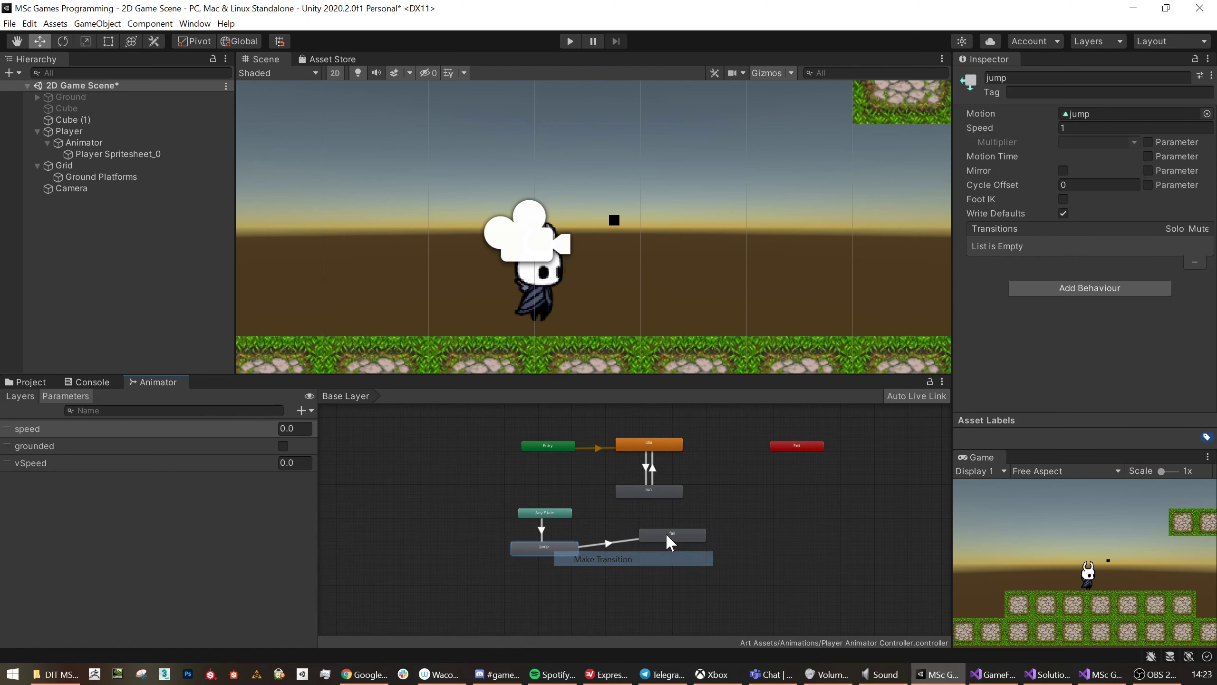
left_click(669, 533)
left_click_drag(671, 532, 658, 548)
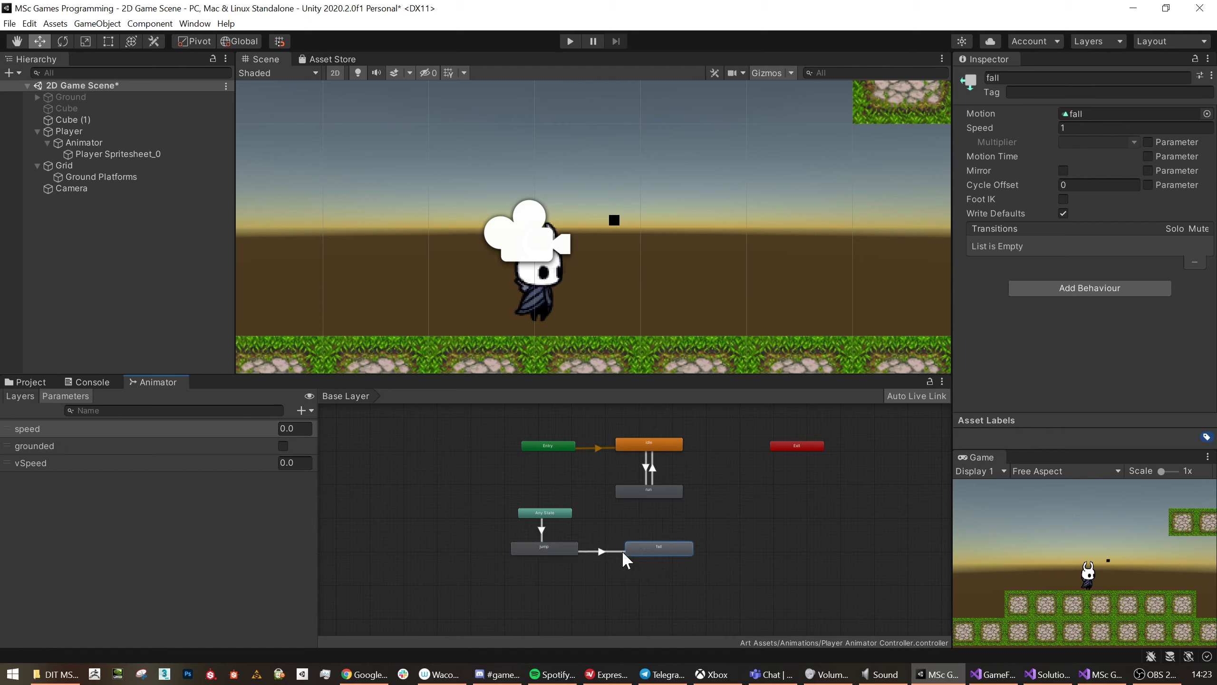
Turn off Has Exit Time on the jump to fall transition and select the Any State to jump transition.
left_click(612, 551)
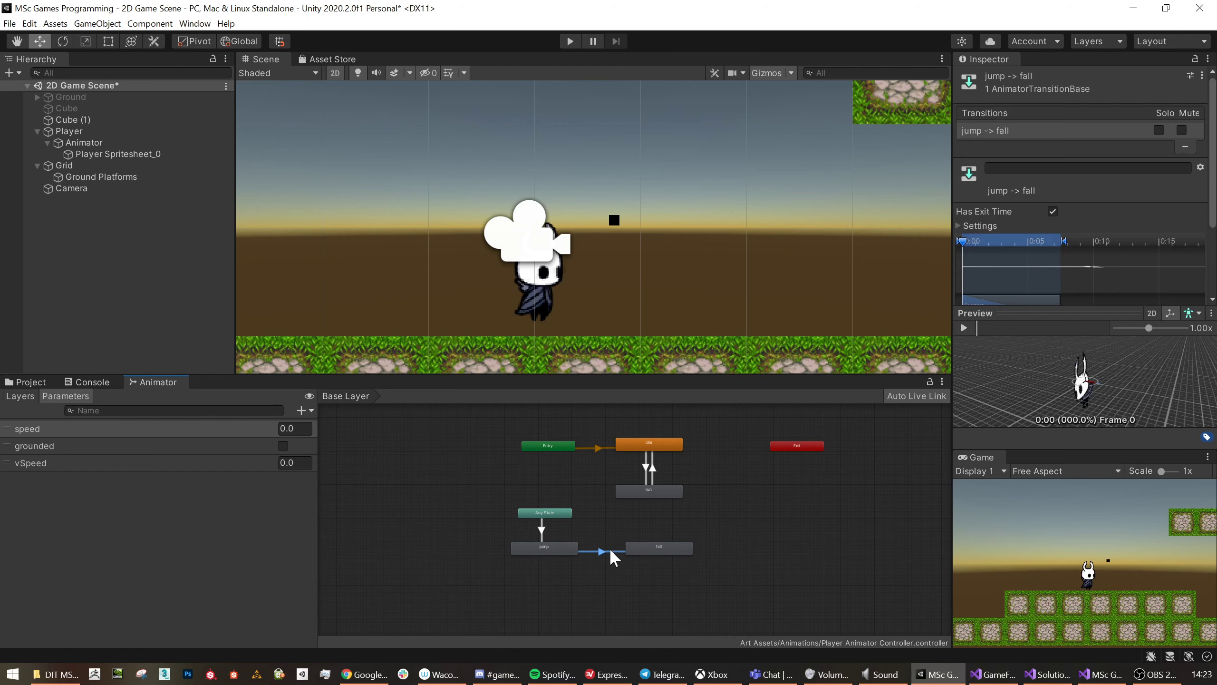
left_click(1052, 211)
left_click(541, 528)
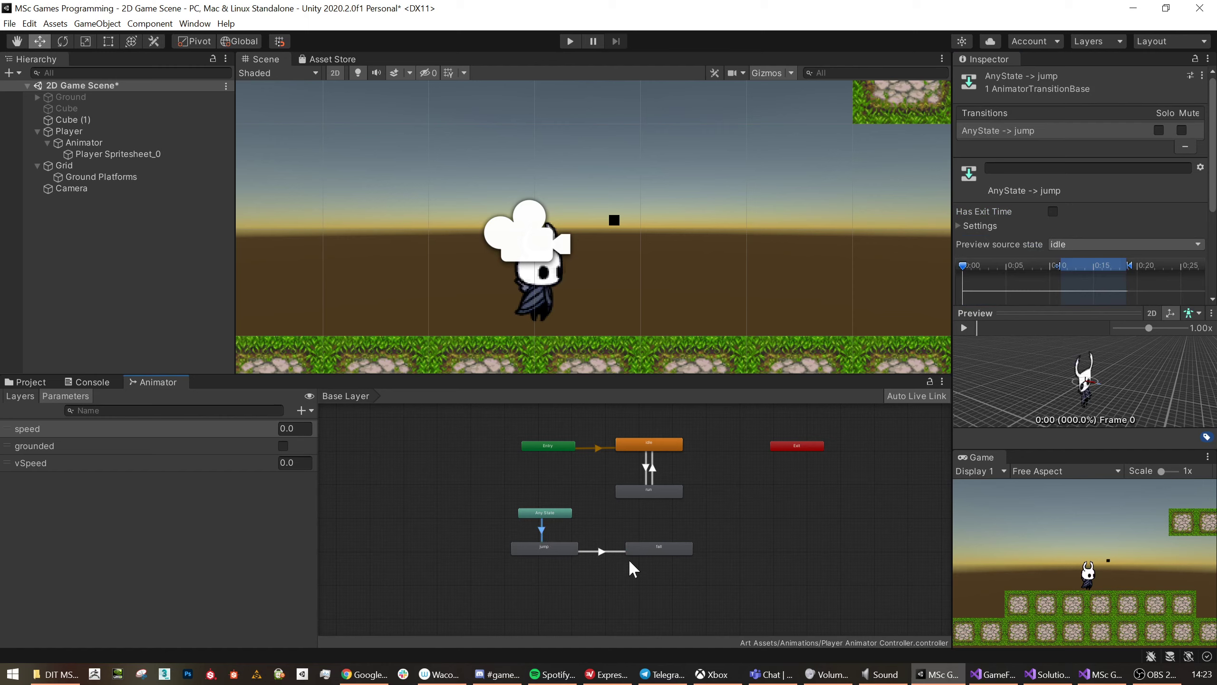
Add a condition to the jump to fall transition requiring vSpeed to be Less than 0.1.
left_click(609, 559)
left_click(611, 550)
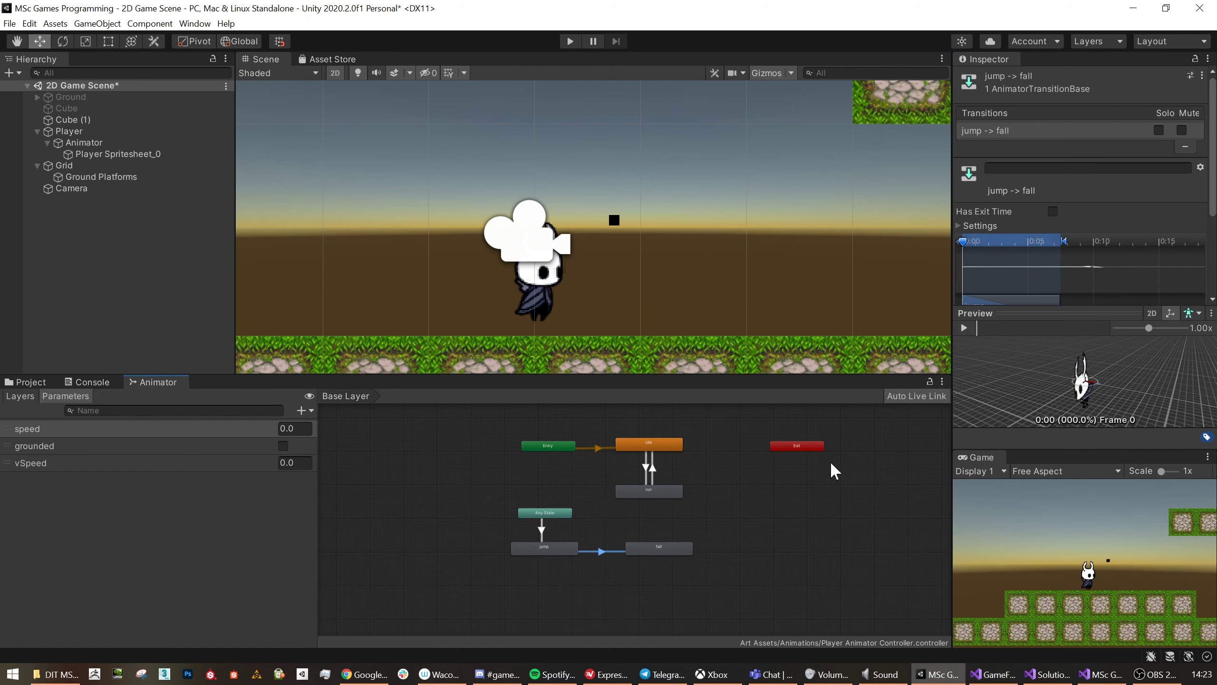
scroll(1081, 225, "down", 3)
left_click(1168, 261)
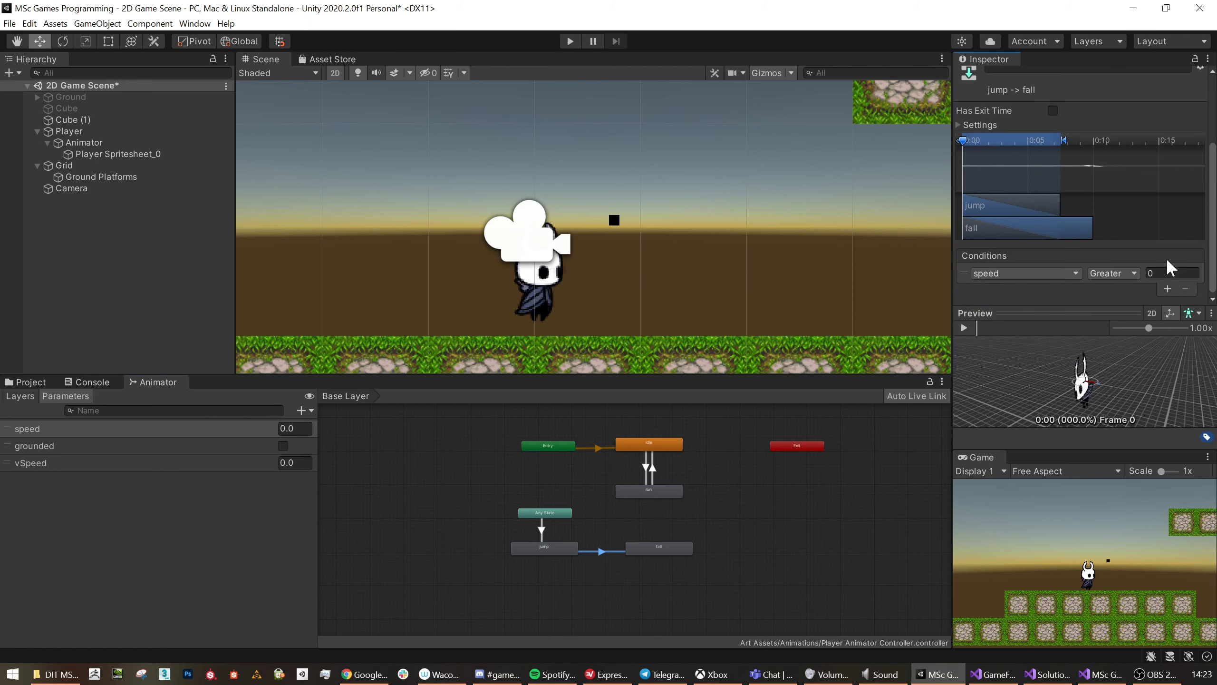
left_click(1059, 273)
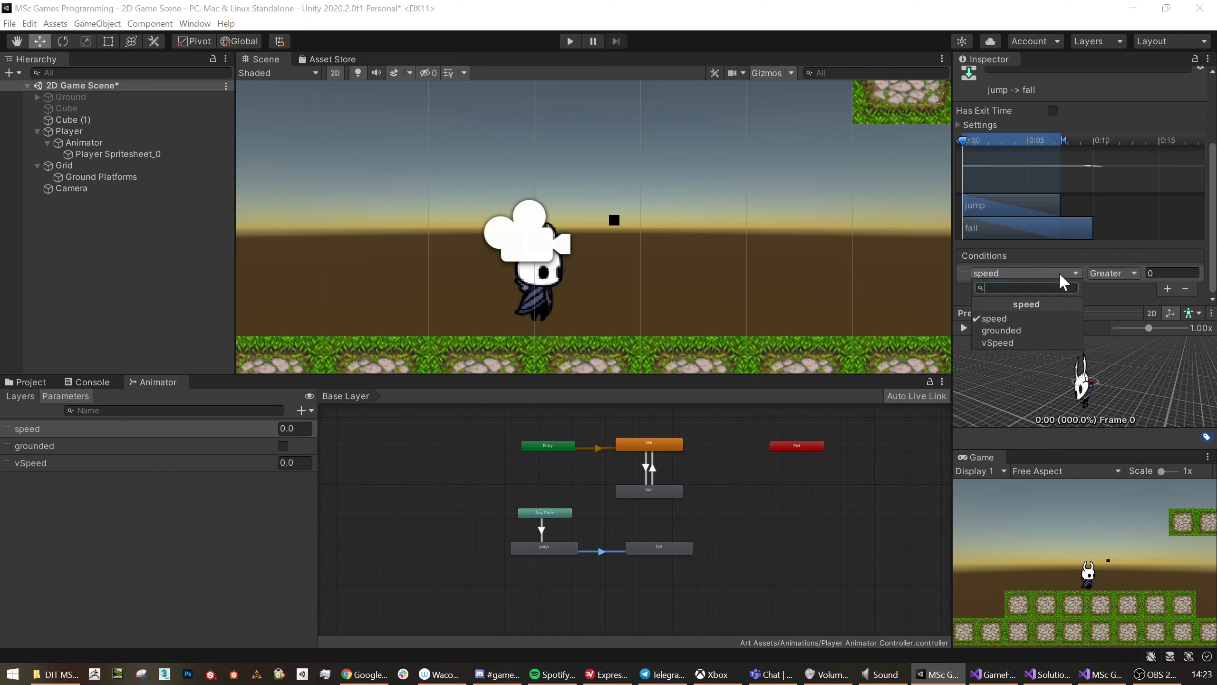
left_click(1018, 342)
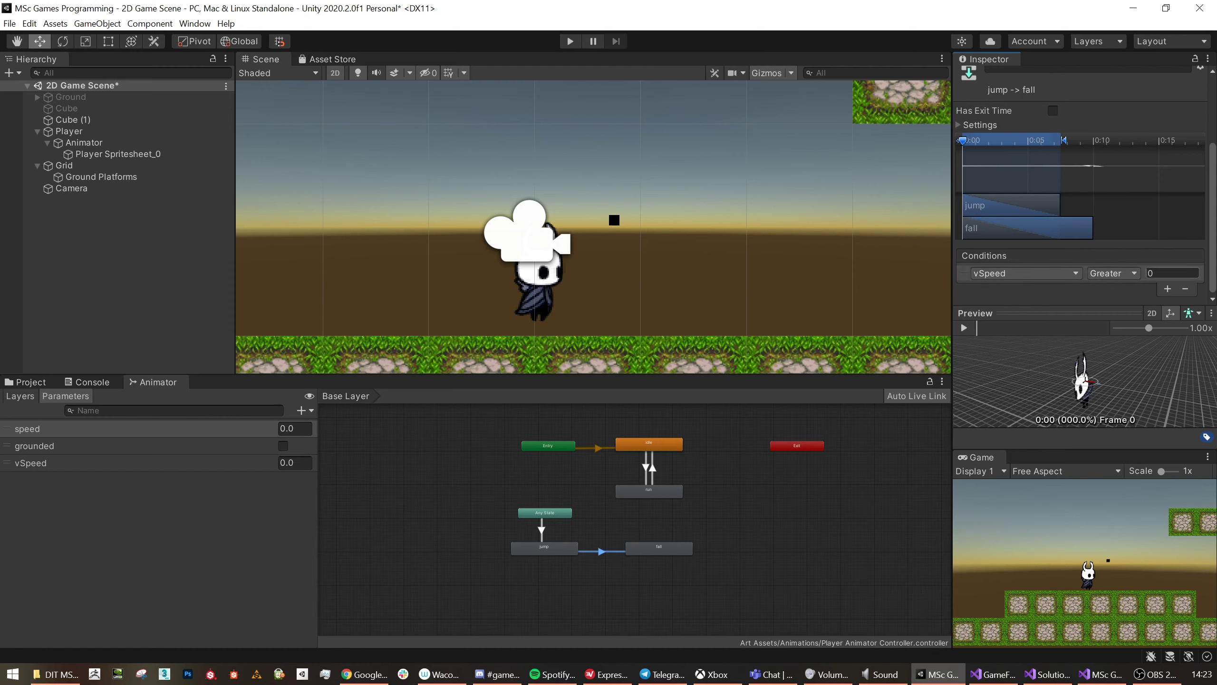
left_click(1112, 273)
left_click(1117, 302)
left_click(1172, 273)
Add a second condition to the jump to fall transition requiring grounded to be false.
left_click(1168, 288)
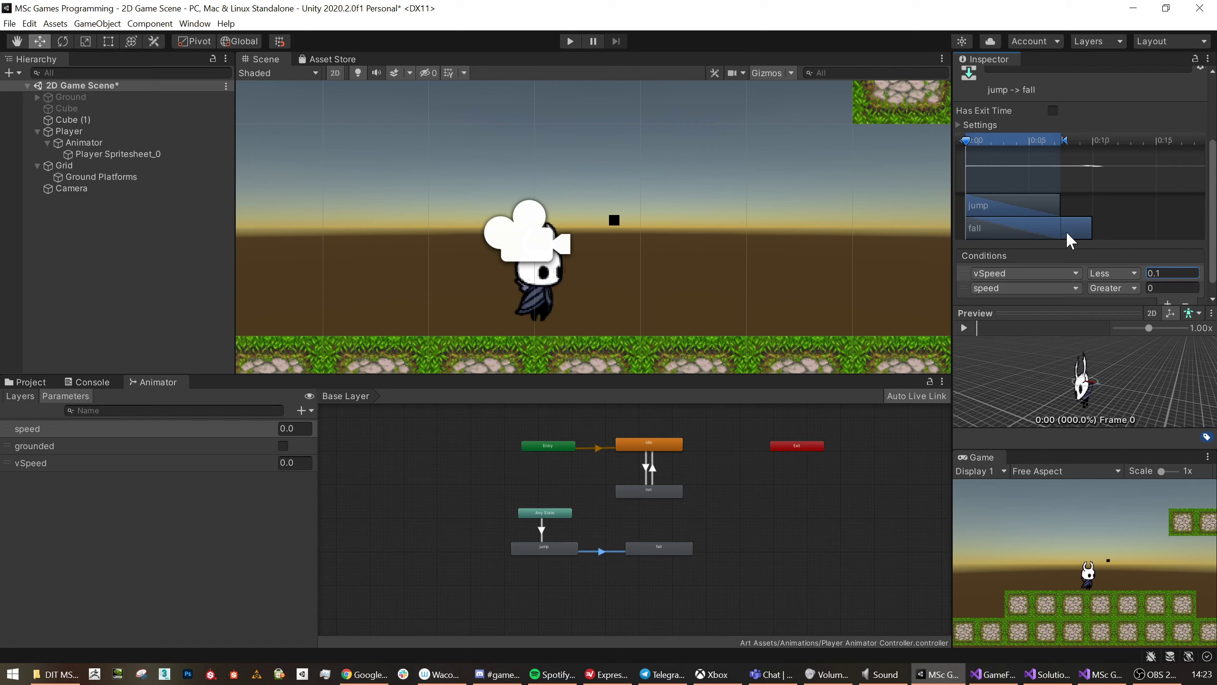
left_click(1067, 284)
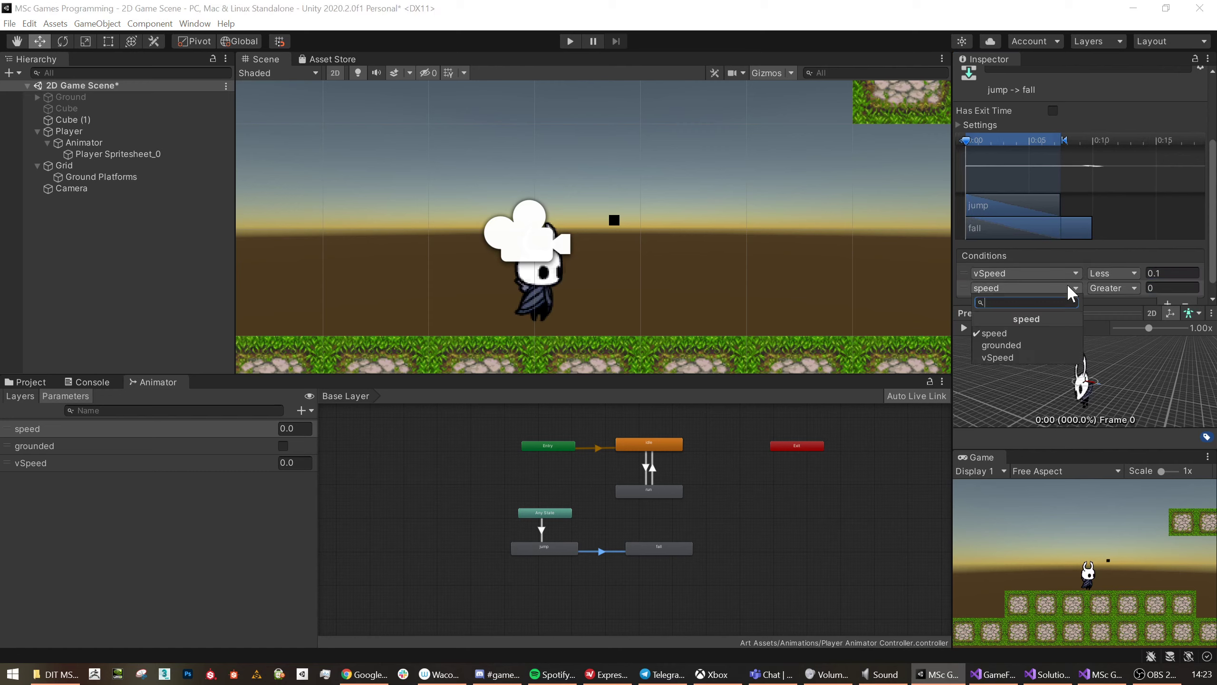
left_click(1027, 342)
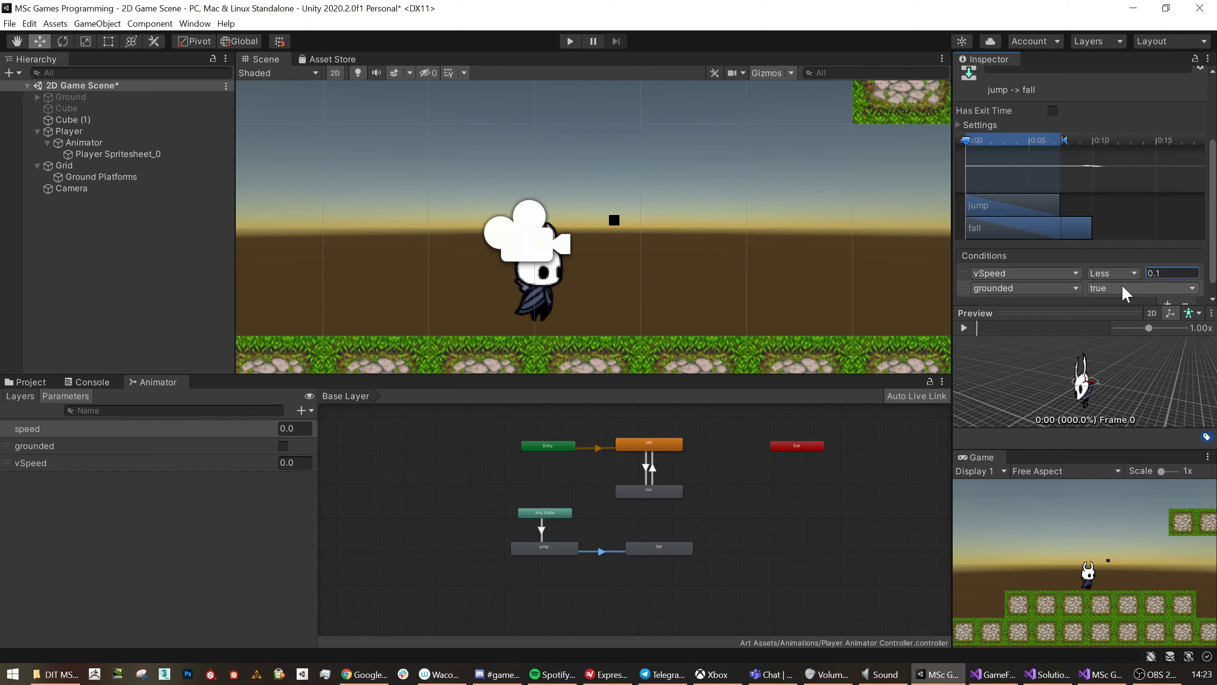
left_click(1116, 287)
left_click(1116, 322)
Create a transition from Any State to the fall state.
scroll(667, 539, "up", 4)
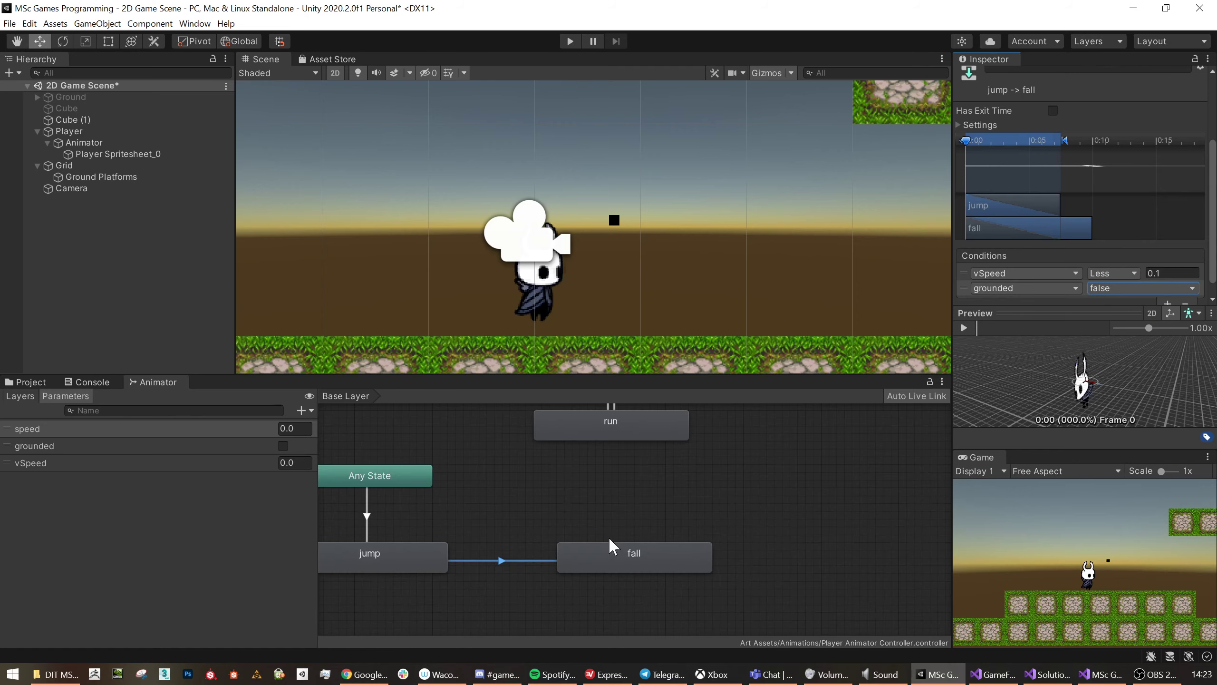
left_click(410, 474)
right_click(411, 475)
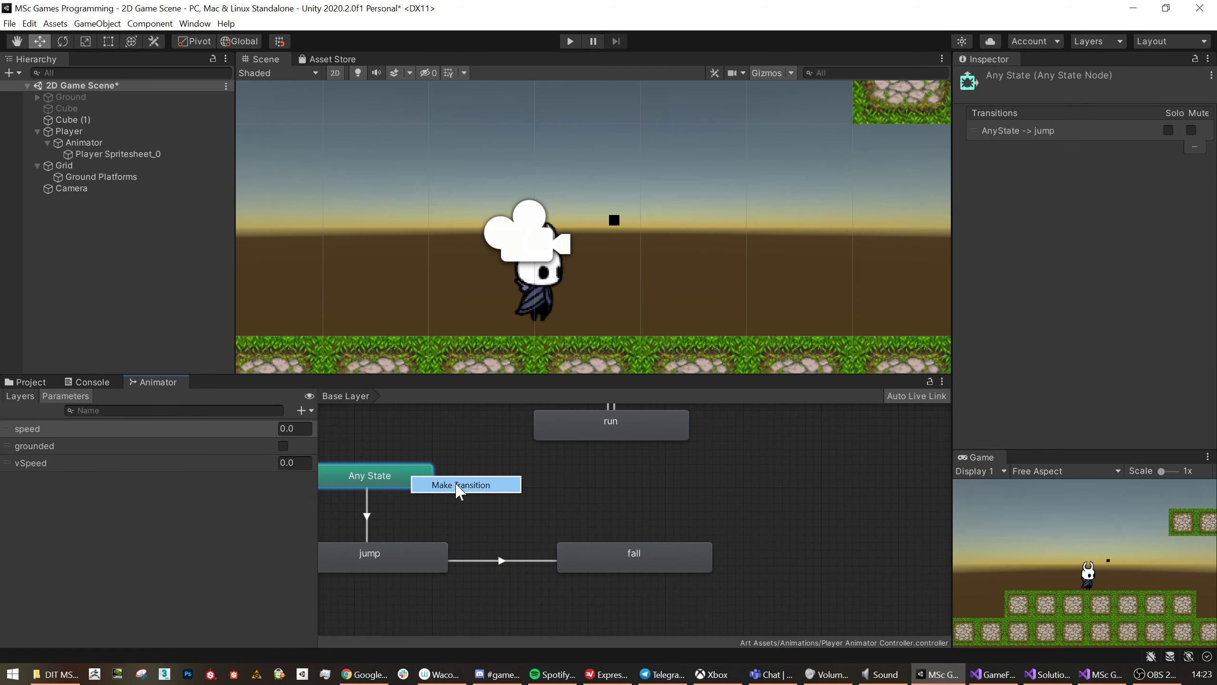
left_click(460, 481)
left_click(601, 558)
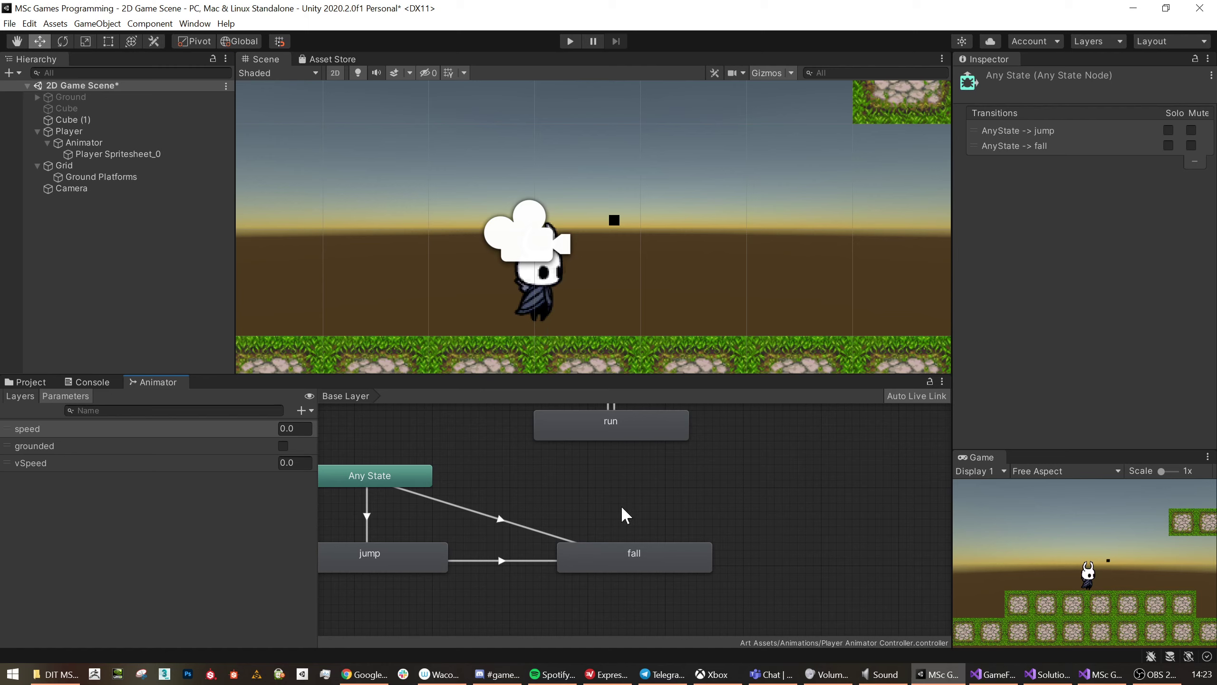
Add a condition to the Any State to fall transition requiring vSpeed to be Less than 0.1.
left_click(503, 521)
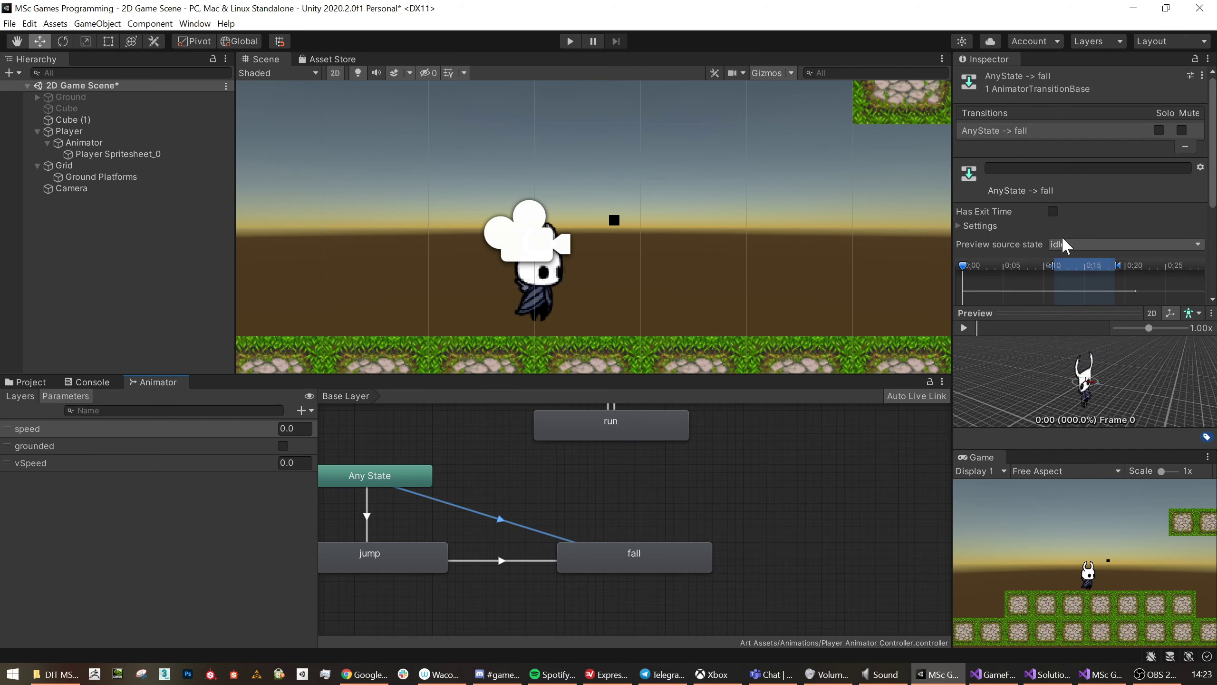
scroll(1102, 221, "down", 3)
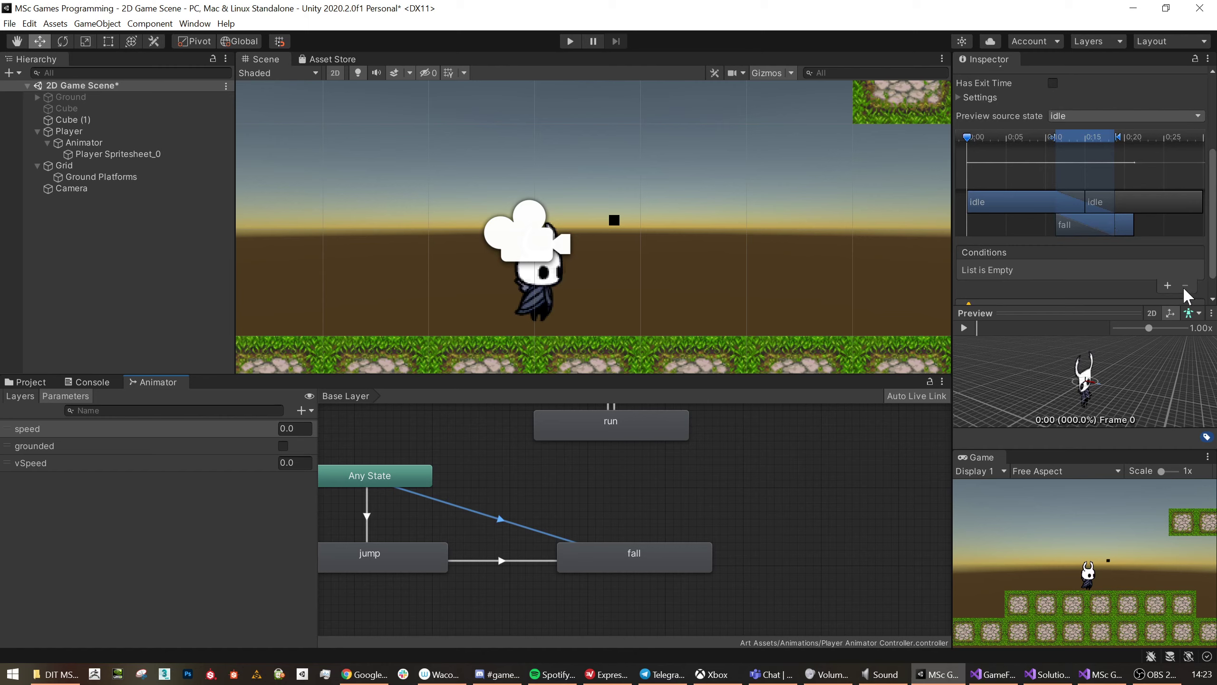
left_click(1165, 285)
left_click(1053, 270)
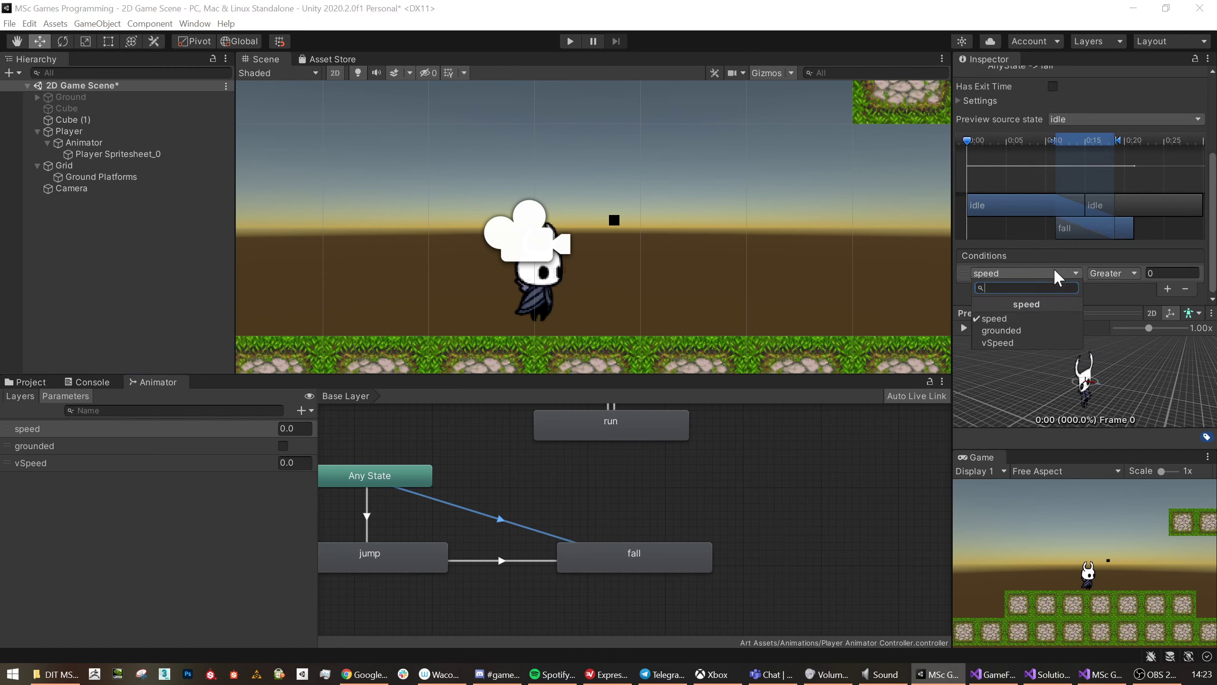
left_click(1021, 342)
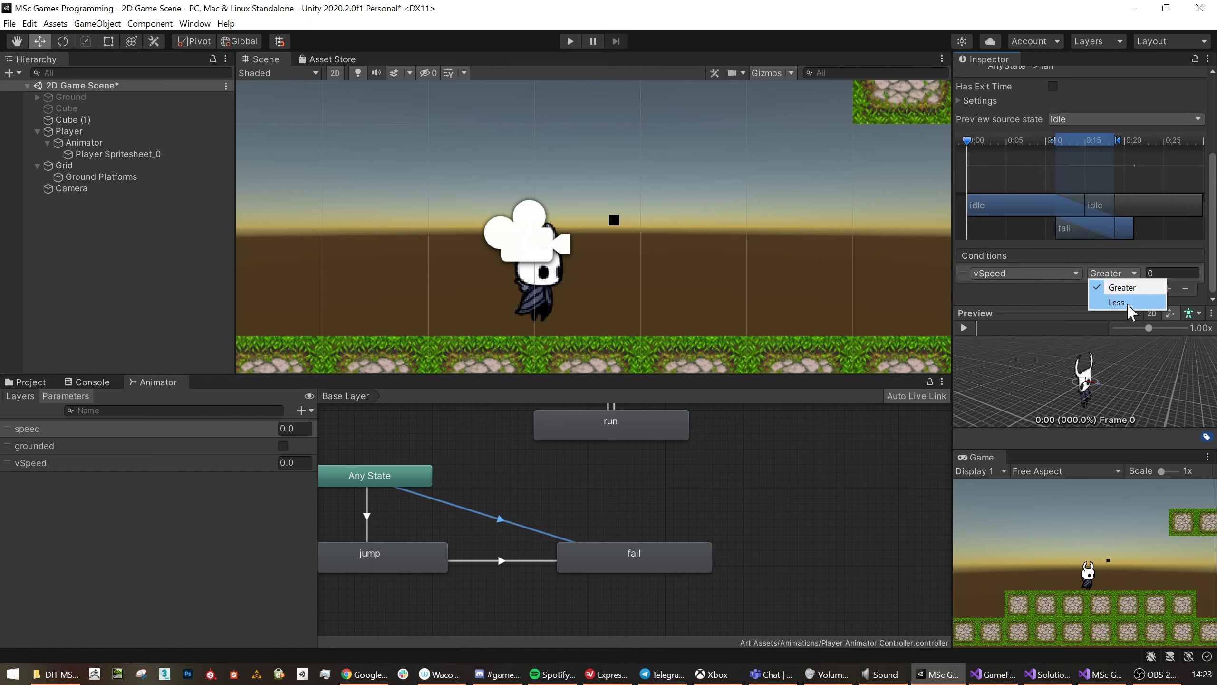
left_click(1116, 302)
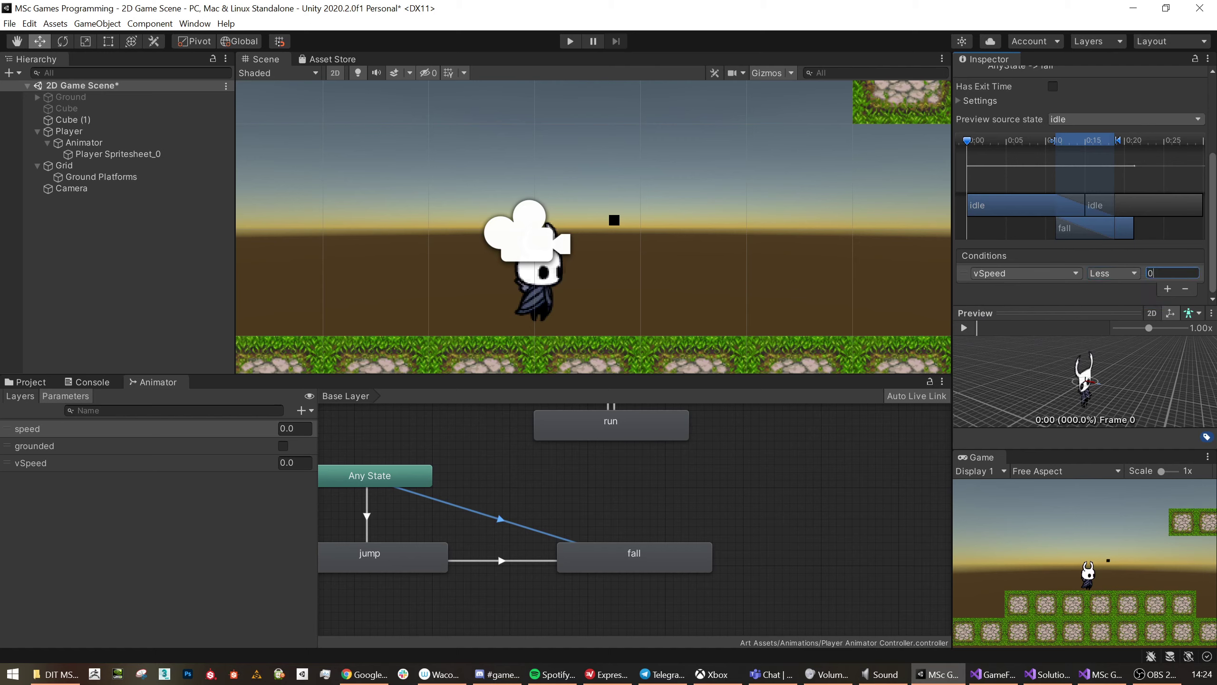
Add a second condition to the Any State to fall transition requiring grounded to be false.
left_click(1167, 288)
left_click(1045, 288)
left_click(1085, 328)
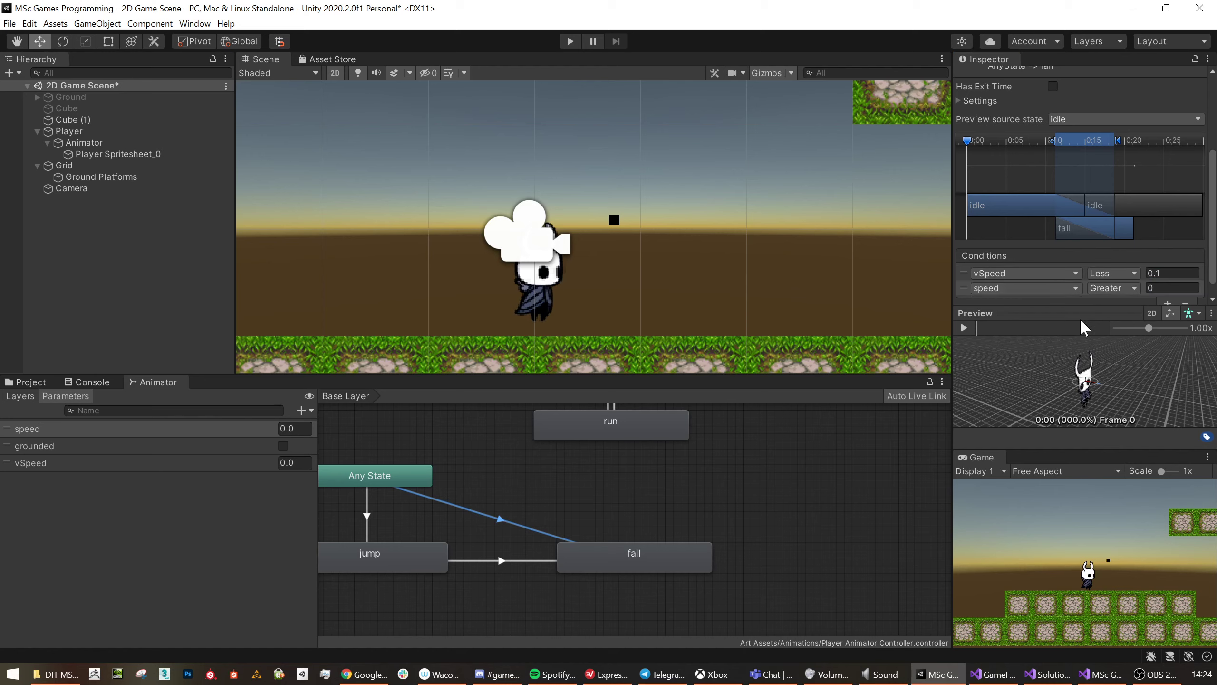
left_click(1131, 288)
left_click(1123, 321)
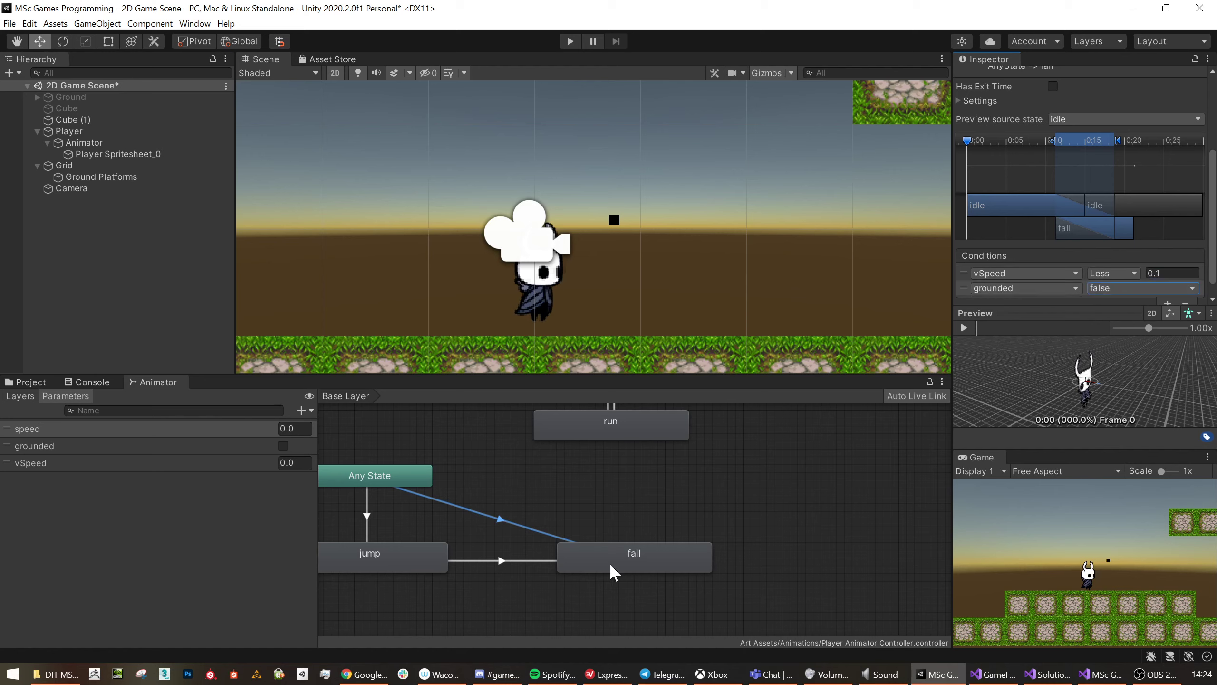
Move the Any State, jump and fall nodes together above the Entry and idle states in the Animator graph.
scroll(613, 561, "down", 5)
left_click_drag(455, 499, 601, 597)
middle_click_drag(610, 558, 604, 596)
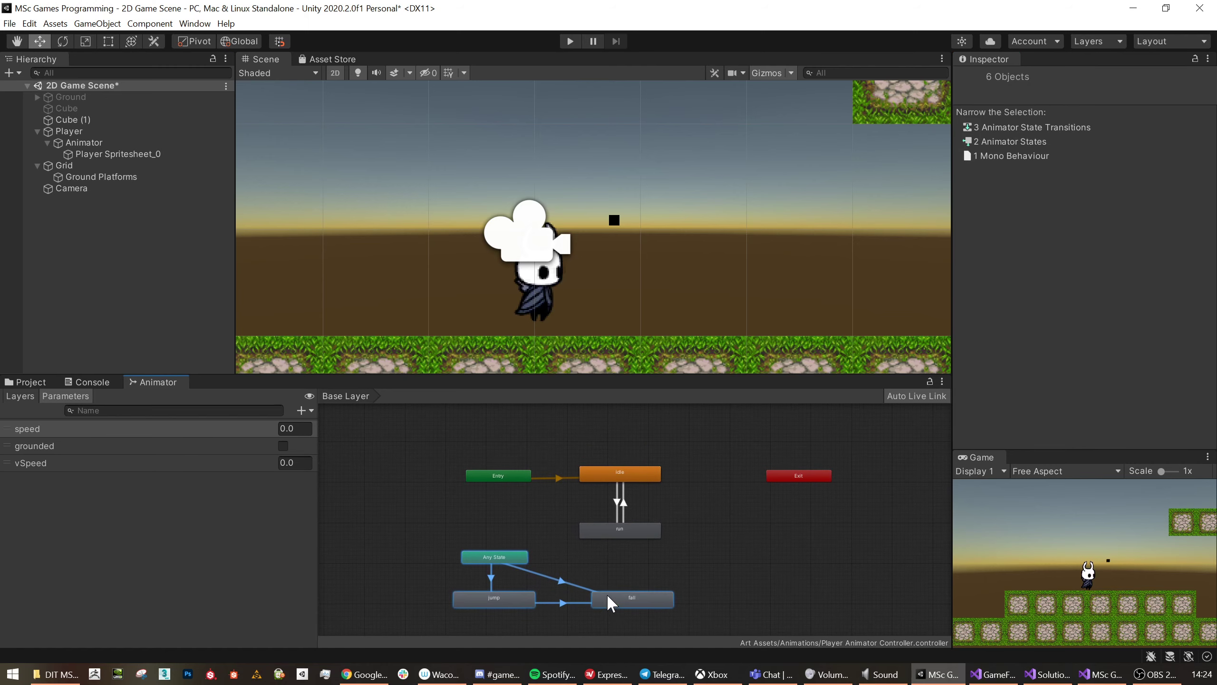
left_click_drag(606, 594, 595, 413)
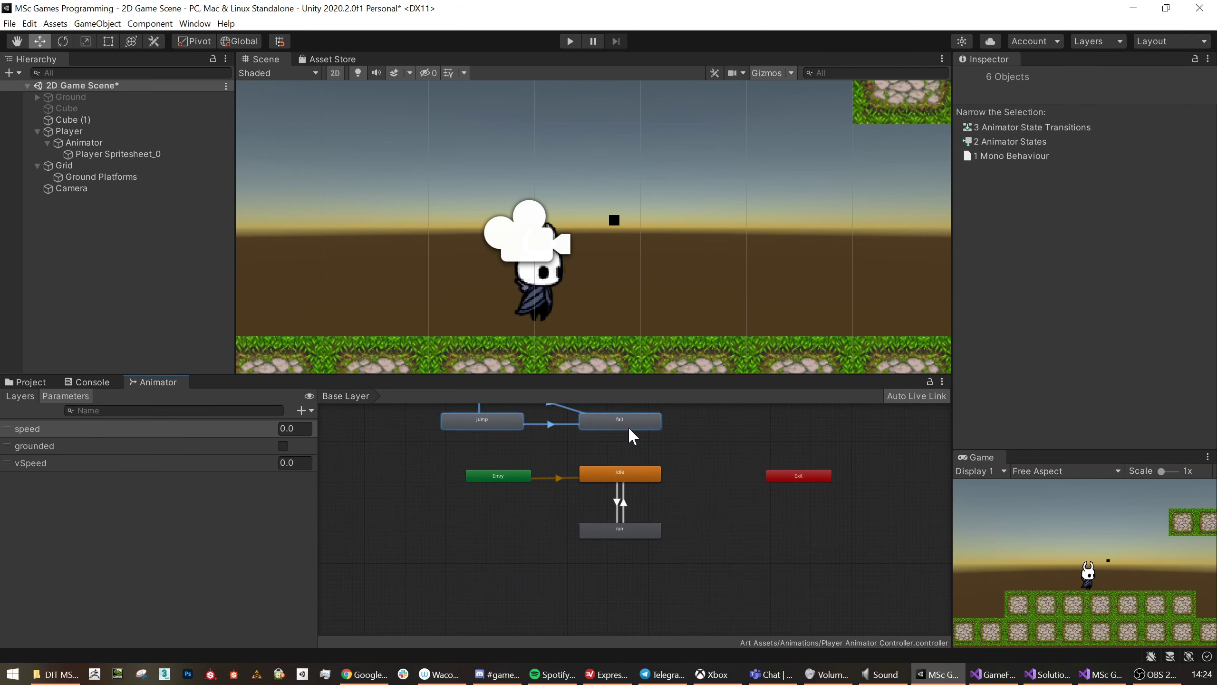
middle_click_drag(627, 426, 620, 479)
scroll(664, 528, "up", 2)
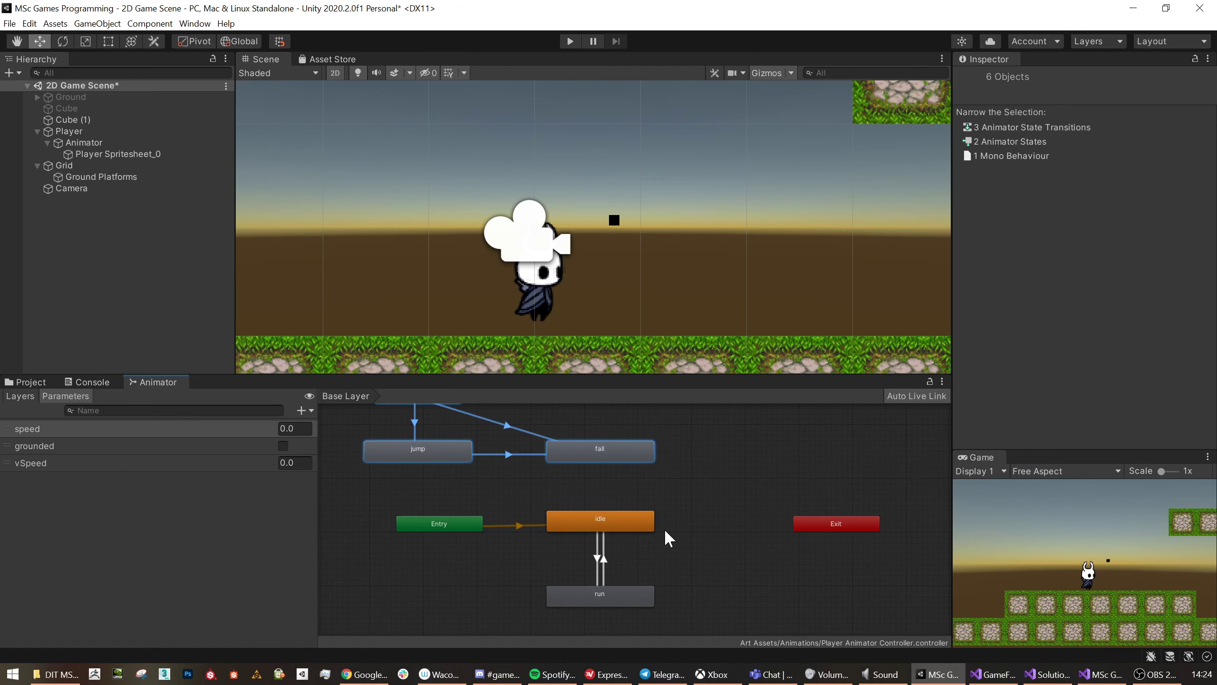
scroll(591, 463, "down", 1)
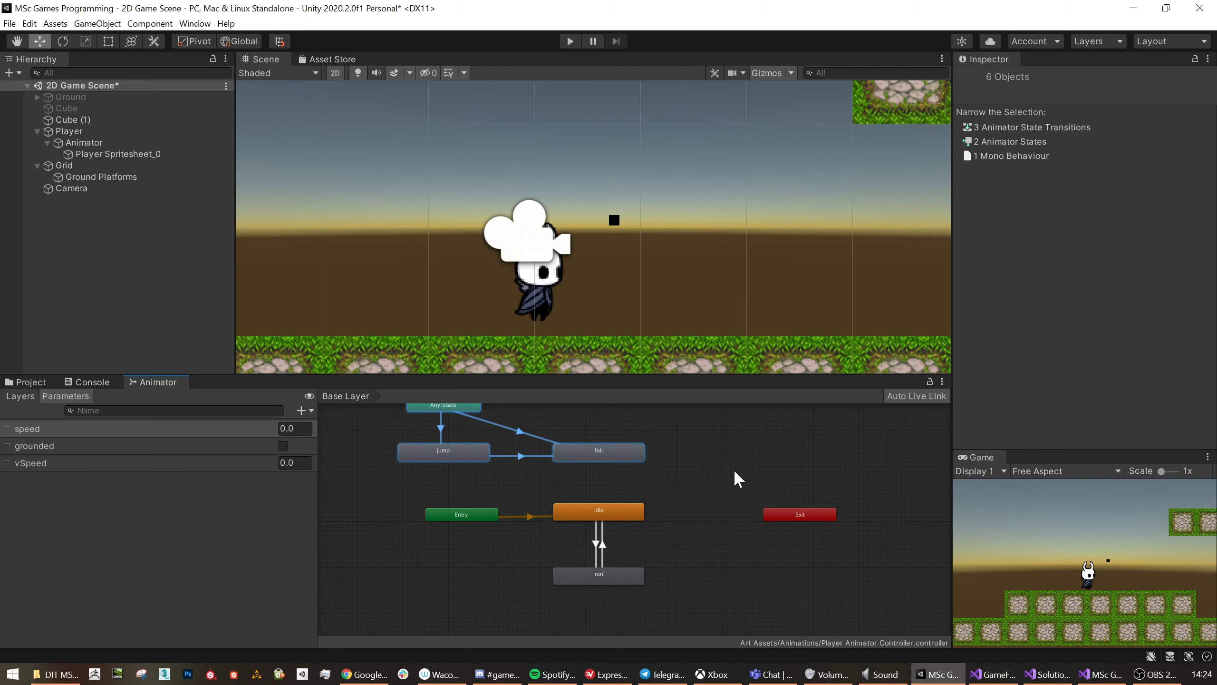
Create a transition from fall to idle and turn off its Has Exit Time.
left_click(598, 450)
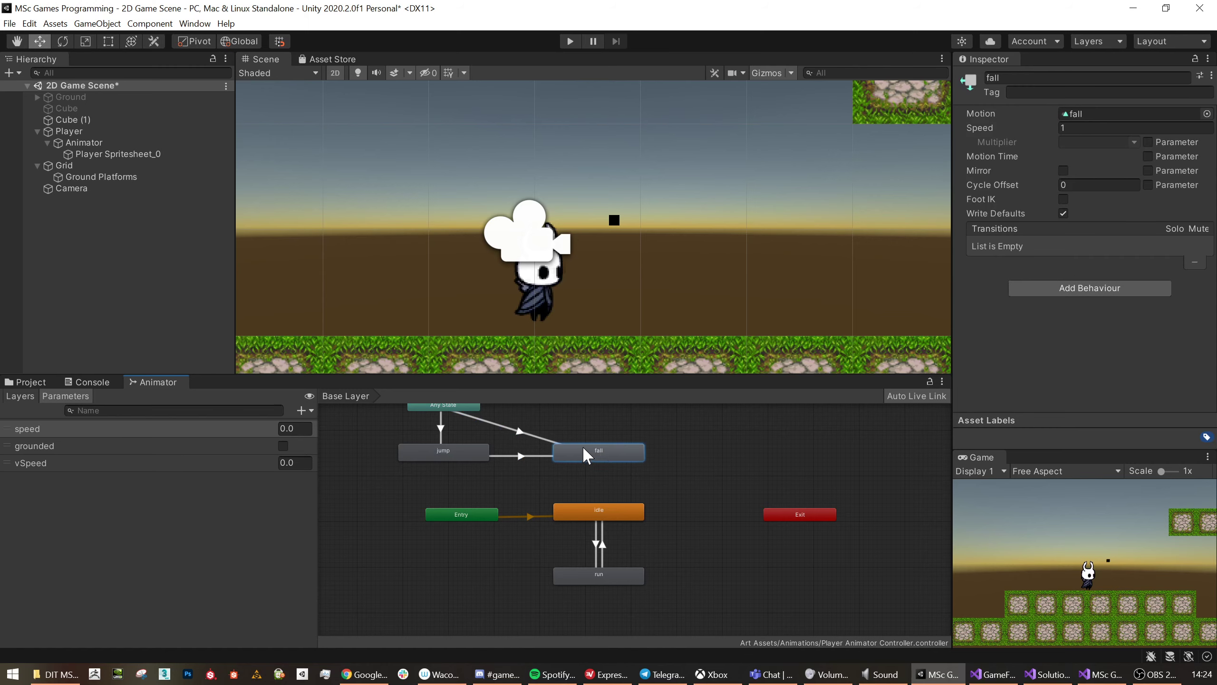
right_click(584, 453)
left_click(605, 456)
left_click(598, 513)
left_click(596, 480)
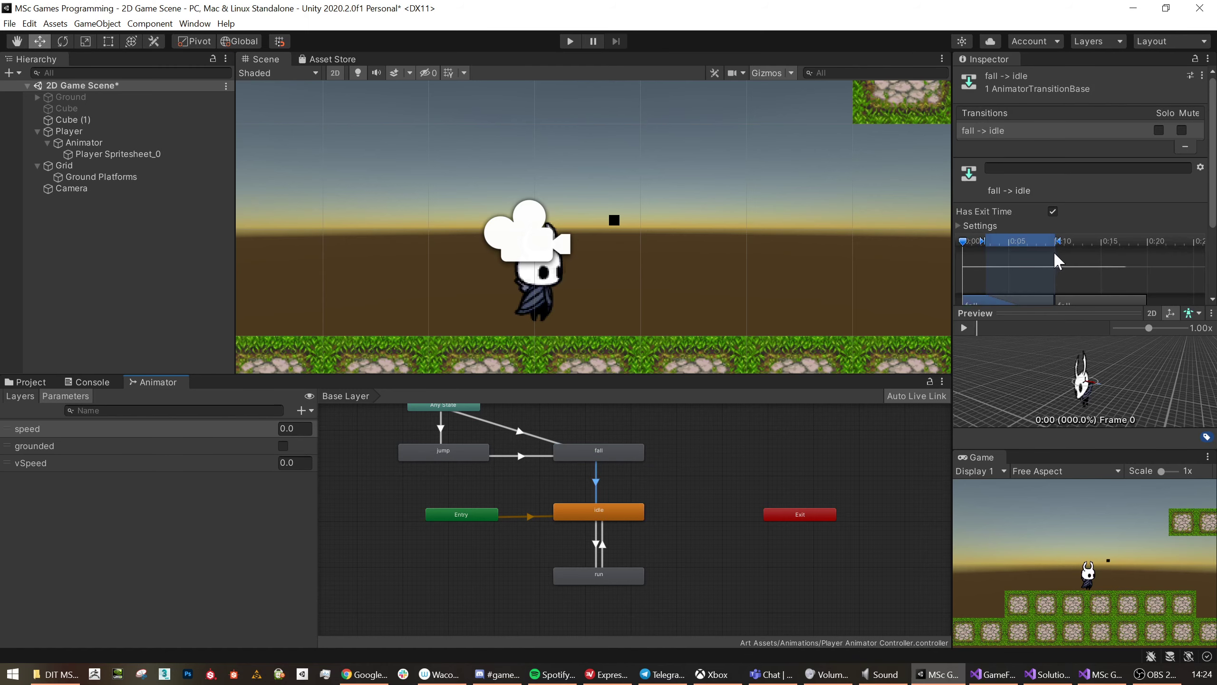
left_click(1052, 211)
scroll(1154, 210, "down", 5)
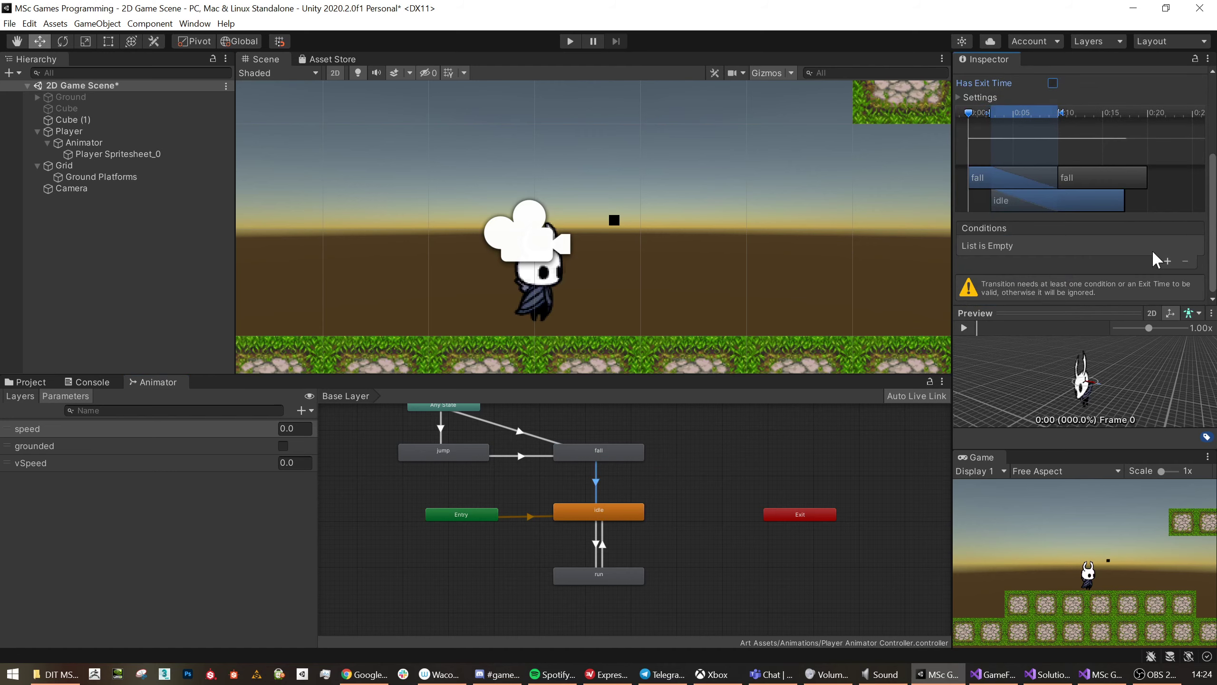
left_click(1166, 260)
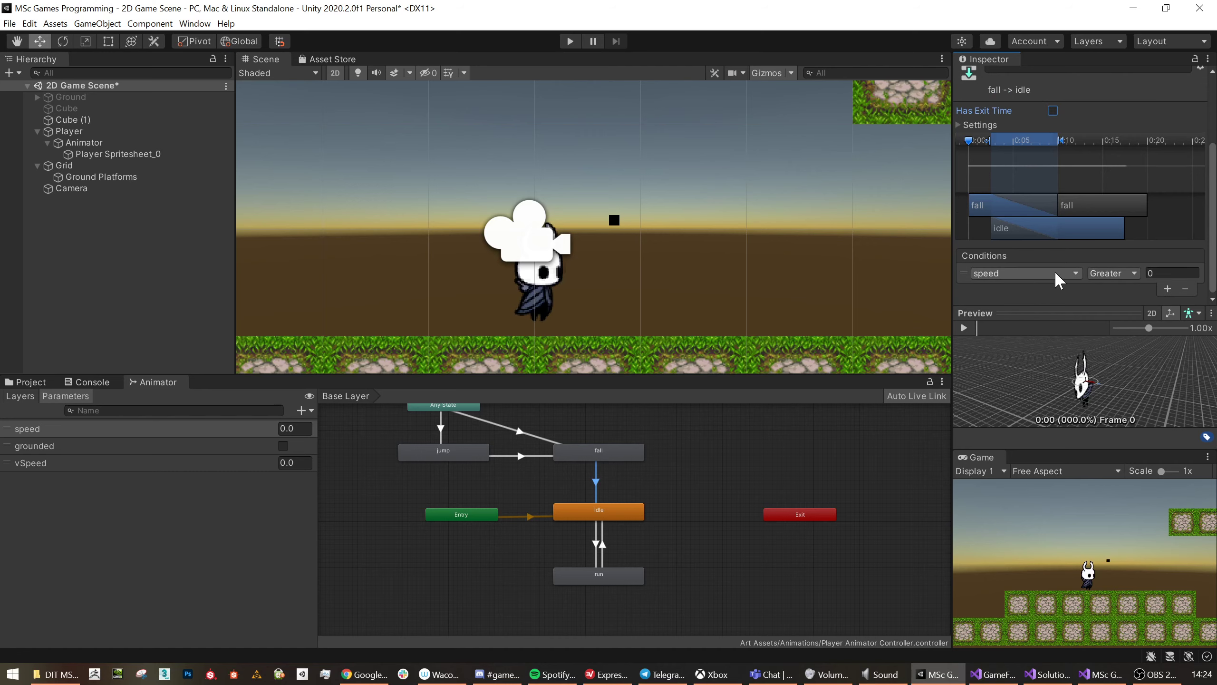
left_click(1056, 273)
left_click(1002, 343)
left_click(1186, 288)
Add a condition to the fall to idle transition requiring grounded to be true.
left_click(1167, 288)
left_click(1064, 274)
left_click(1073, 318)
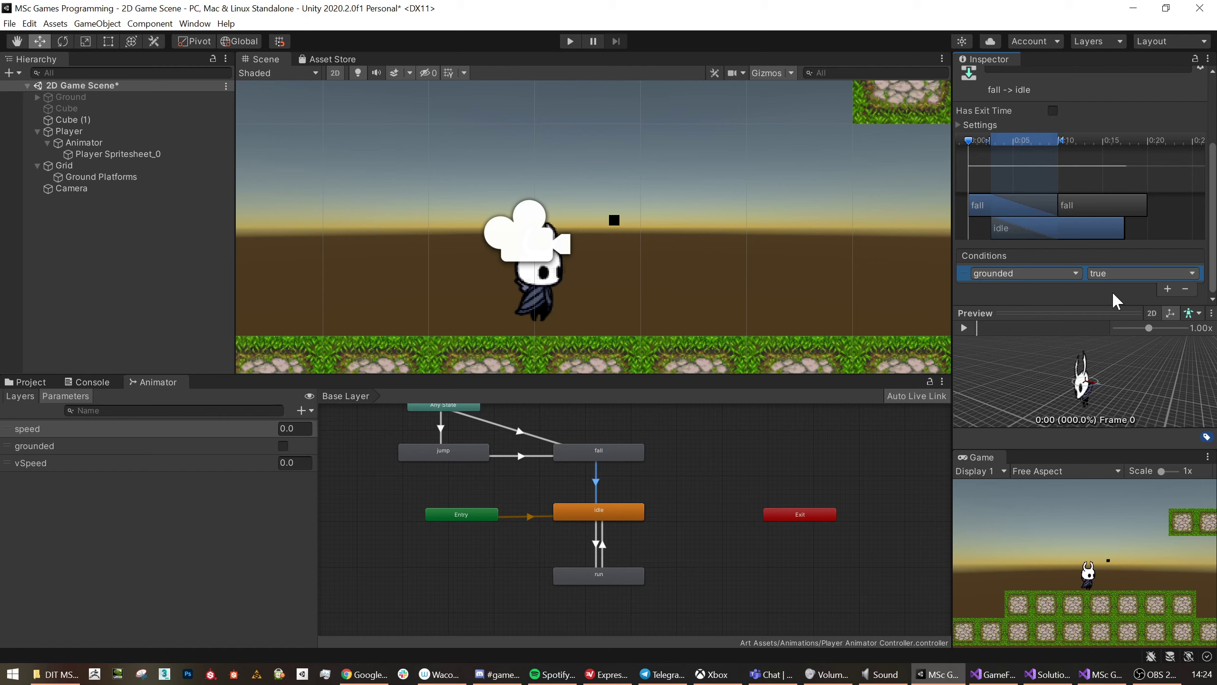
left_click(695, 484)
key("a")
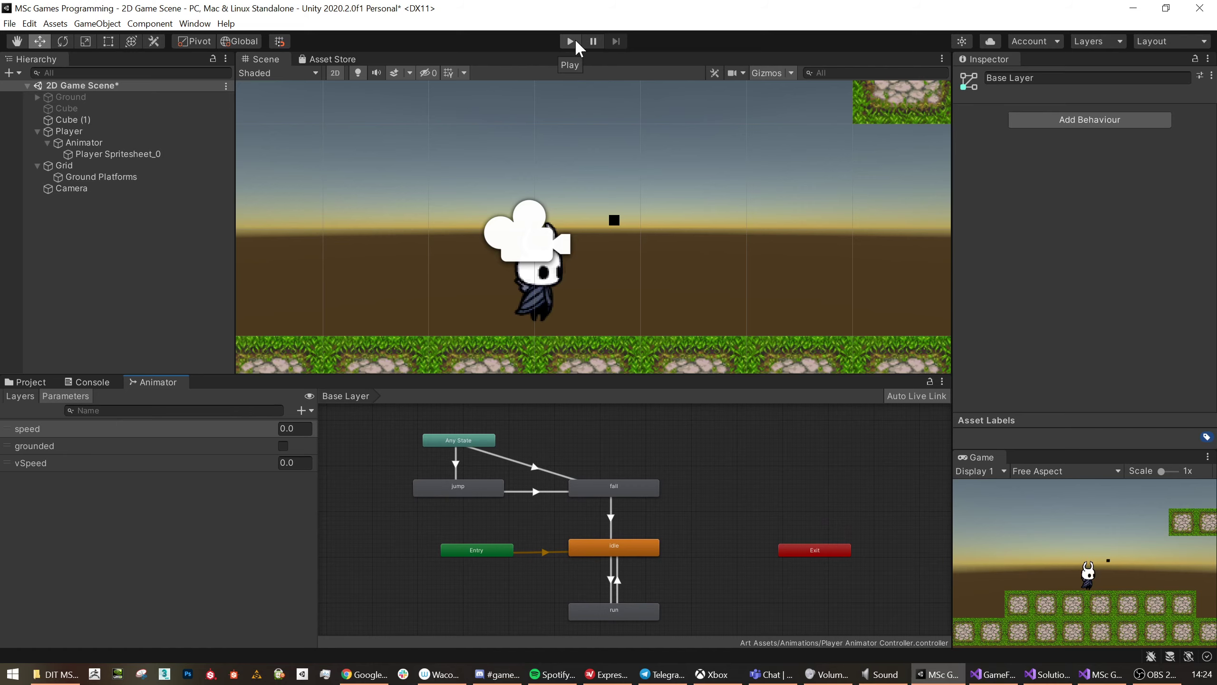
Start play mode and set the Player's Jump Force to 400 in its Player Controller script.
left_click(570, 41)
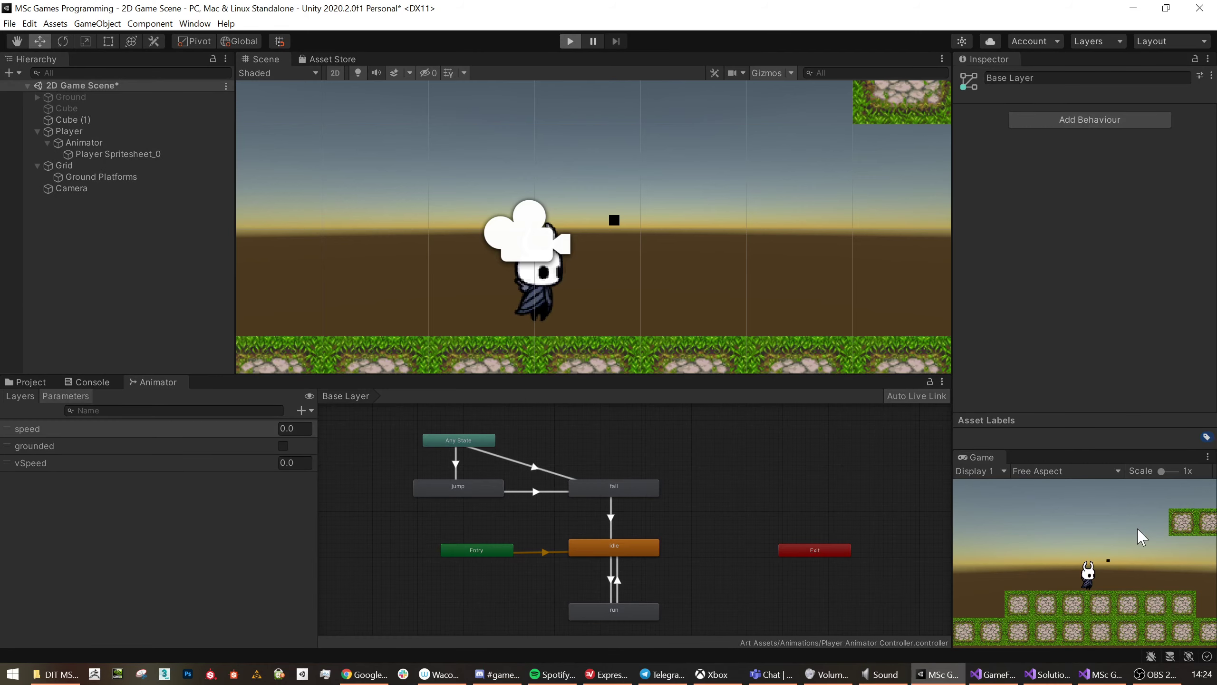
left_click(72, 132)
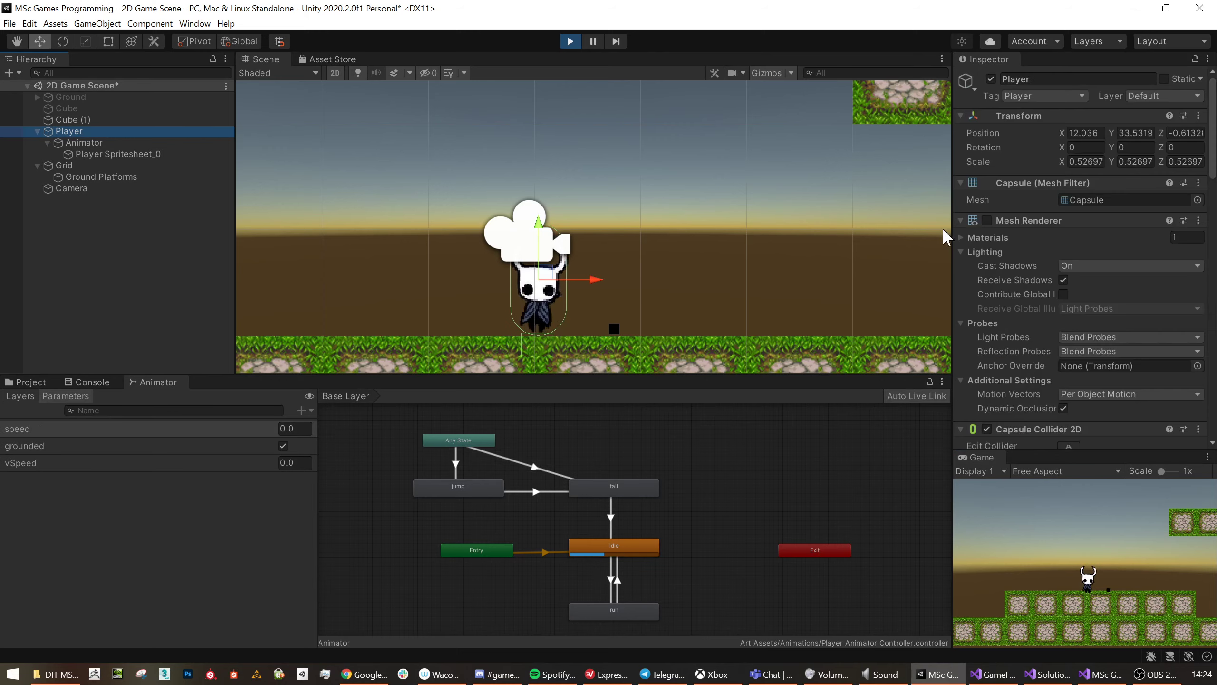
scroll(1111, 236, "down", 5)
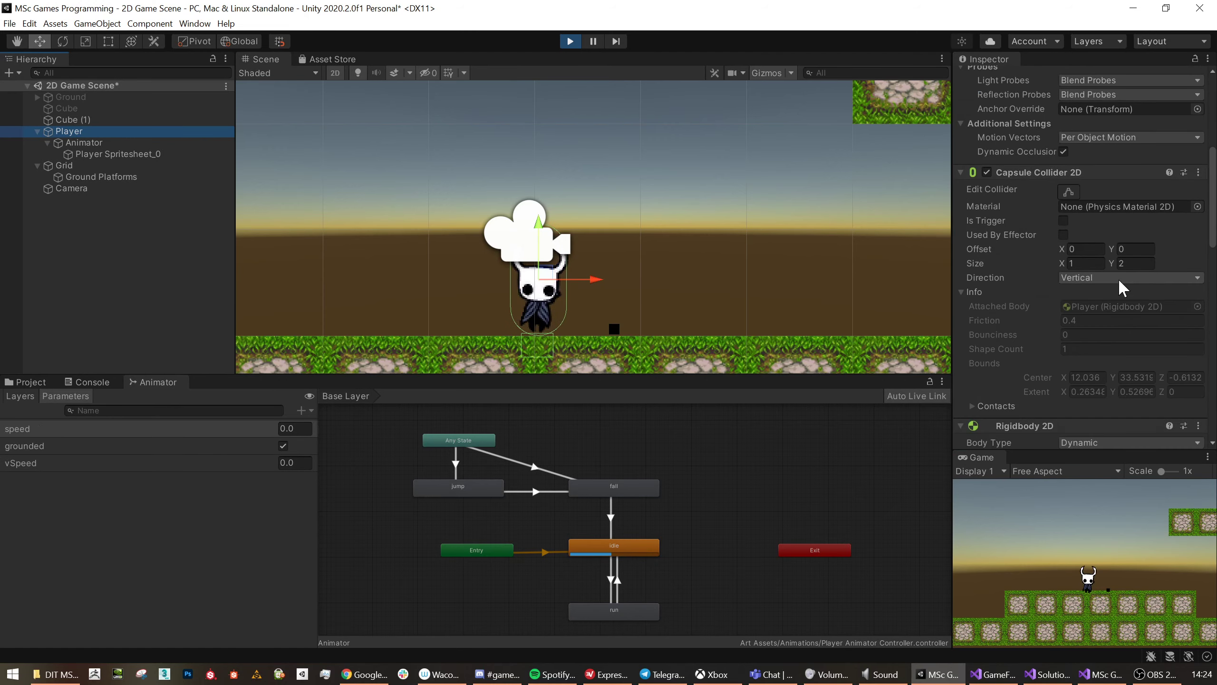
scroll(1118, 281, "down", 8)
scroll(1102, 292, "down", 3)
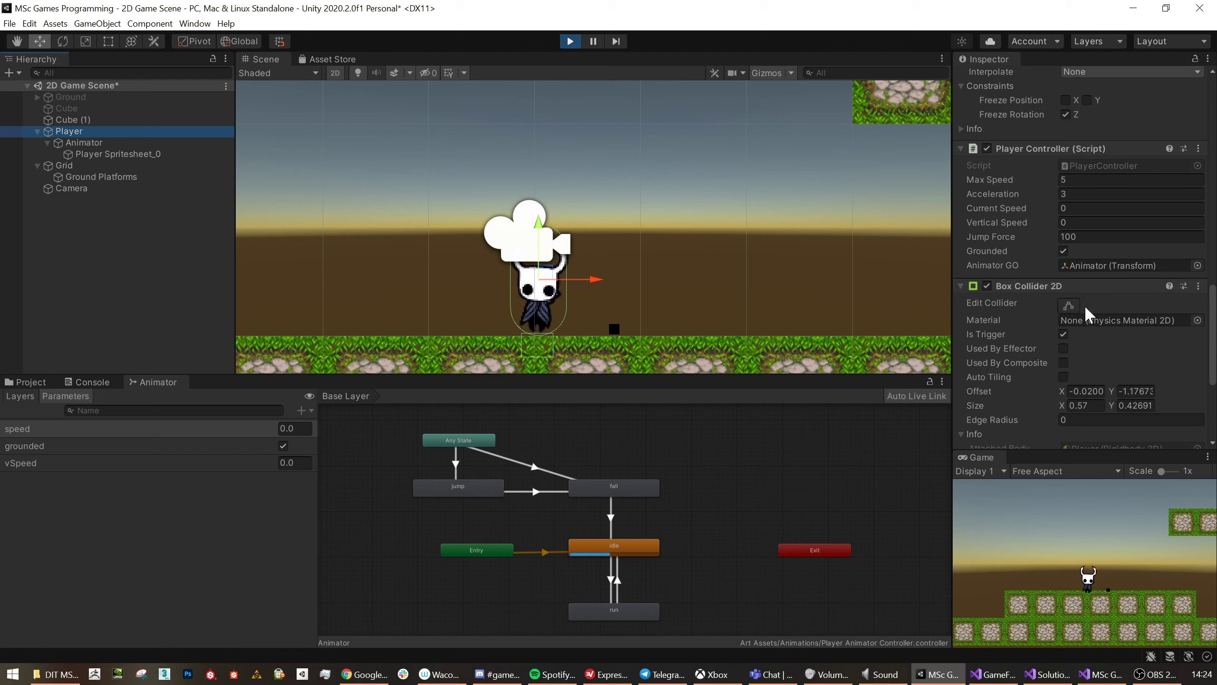
left_click(1058, 236)
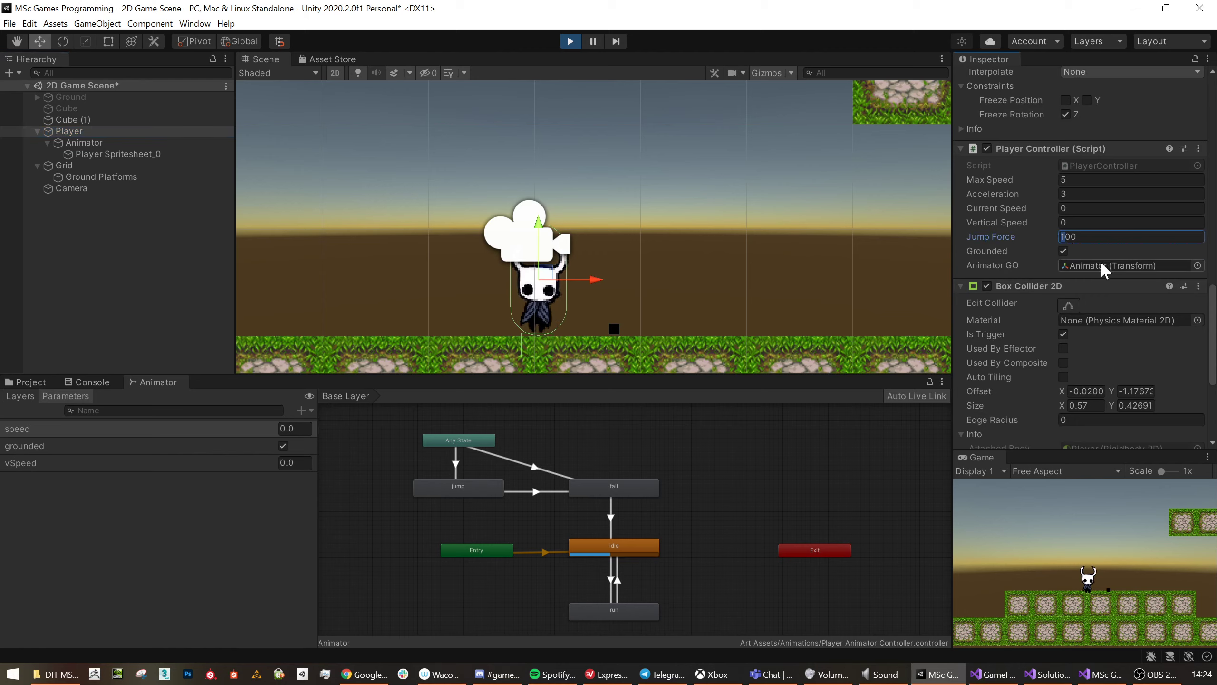
type("4")
Playtest the character by jumping and running right and left to check the animation transitions.
left_click(1139, 565)
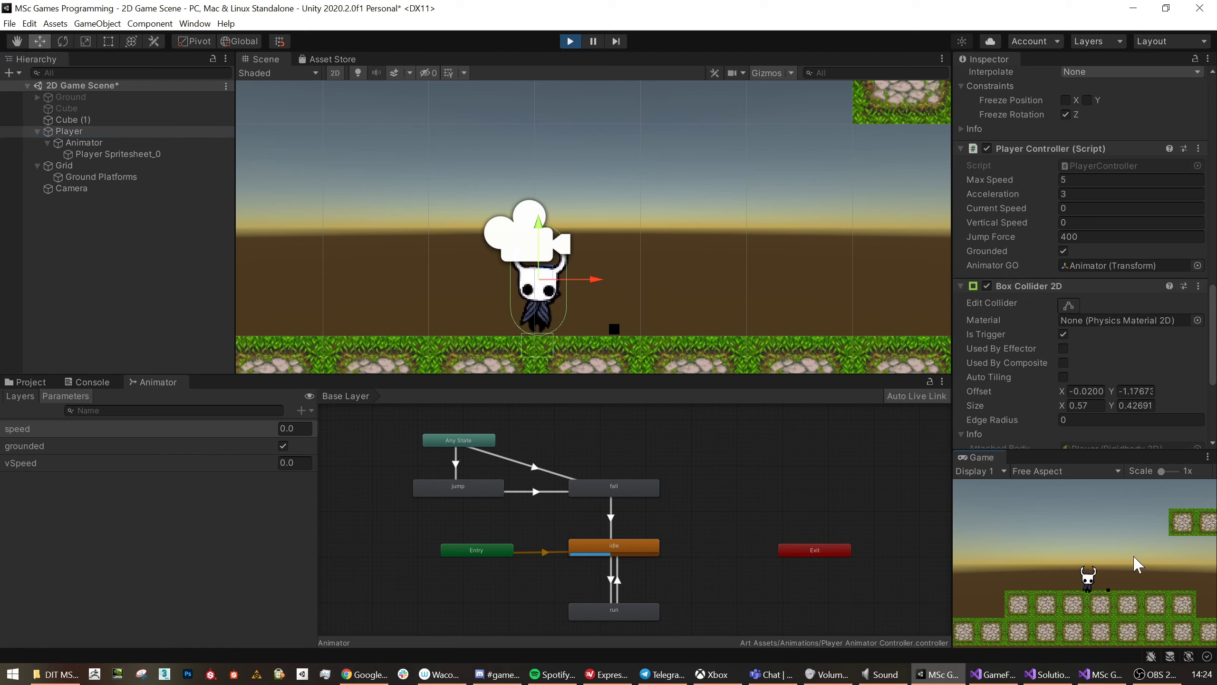
key("space")
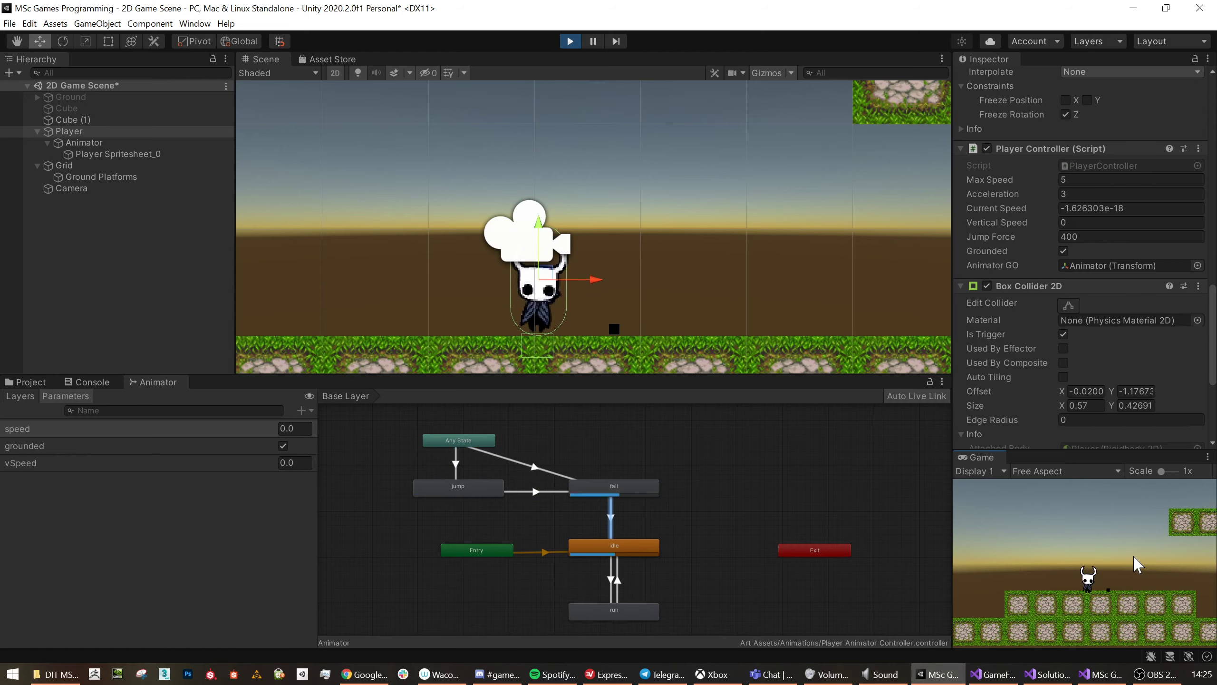
key("Right")
key("Left")
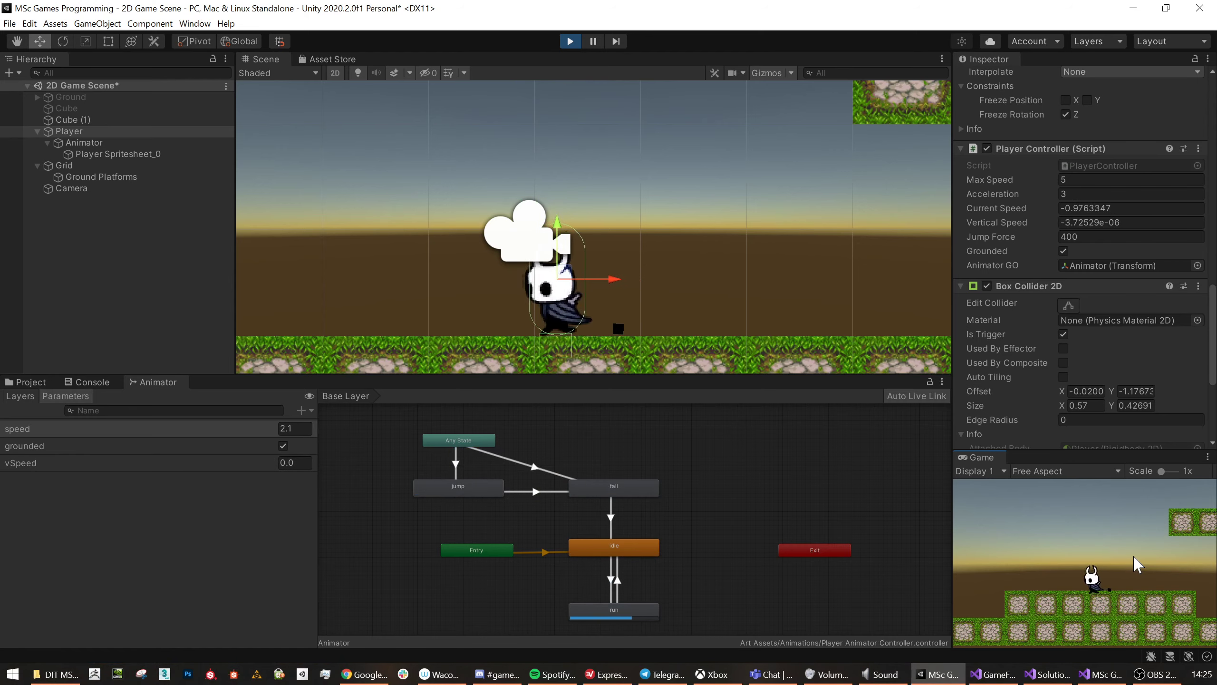
Test repeated jumps while running in both directions, watching the Animator's jump, fall, idle and run transitions, and stop play mode.
key("space")
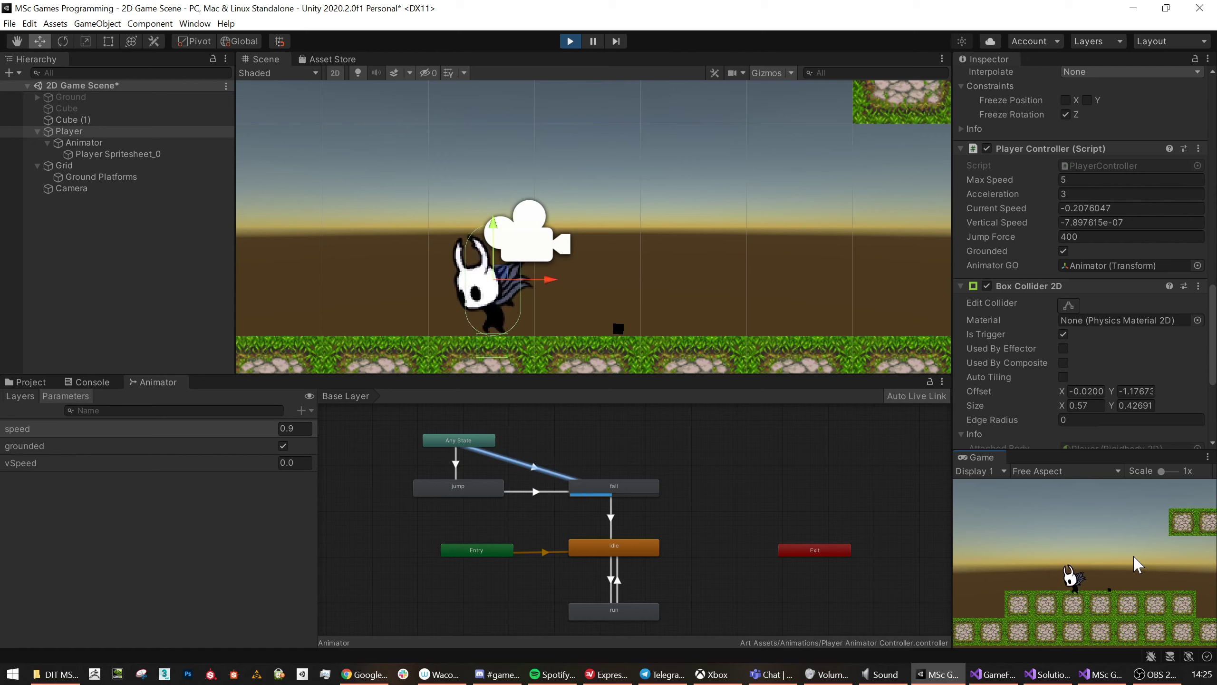
key("space")
key("Right")
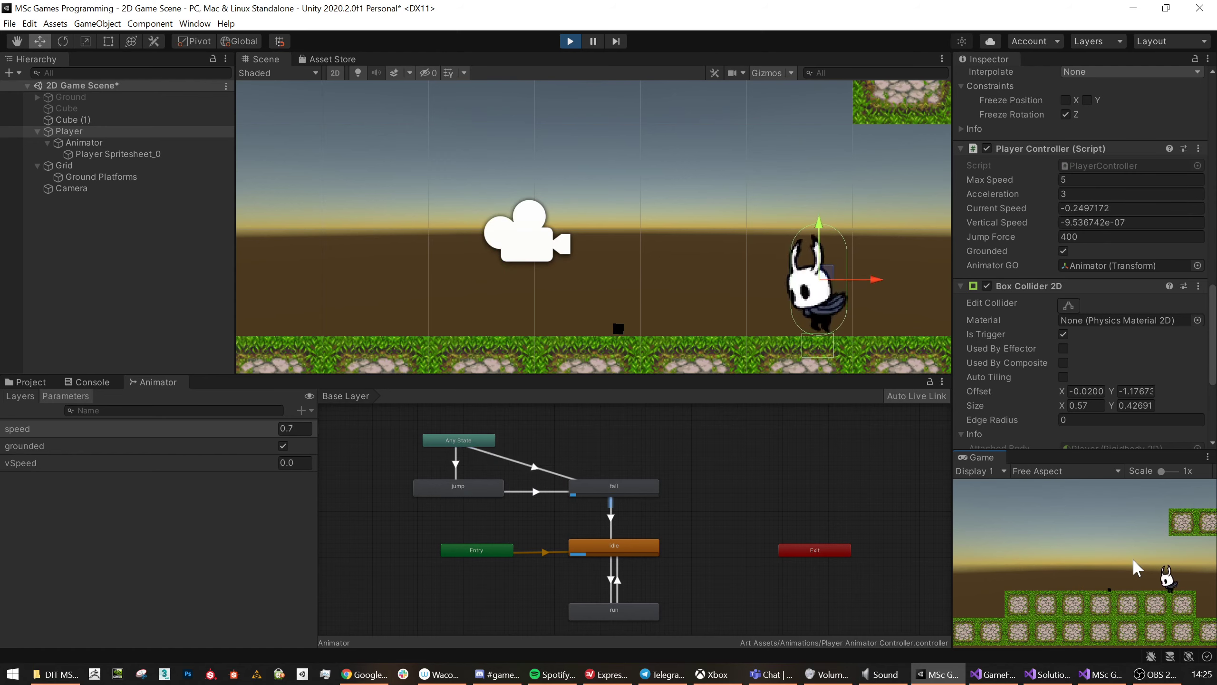
key("Left")
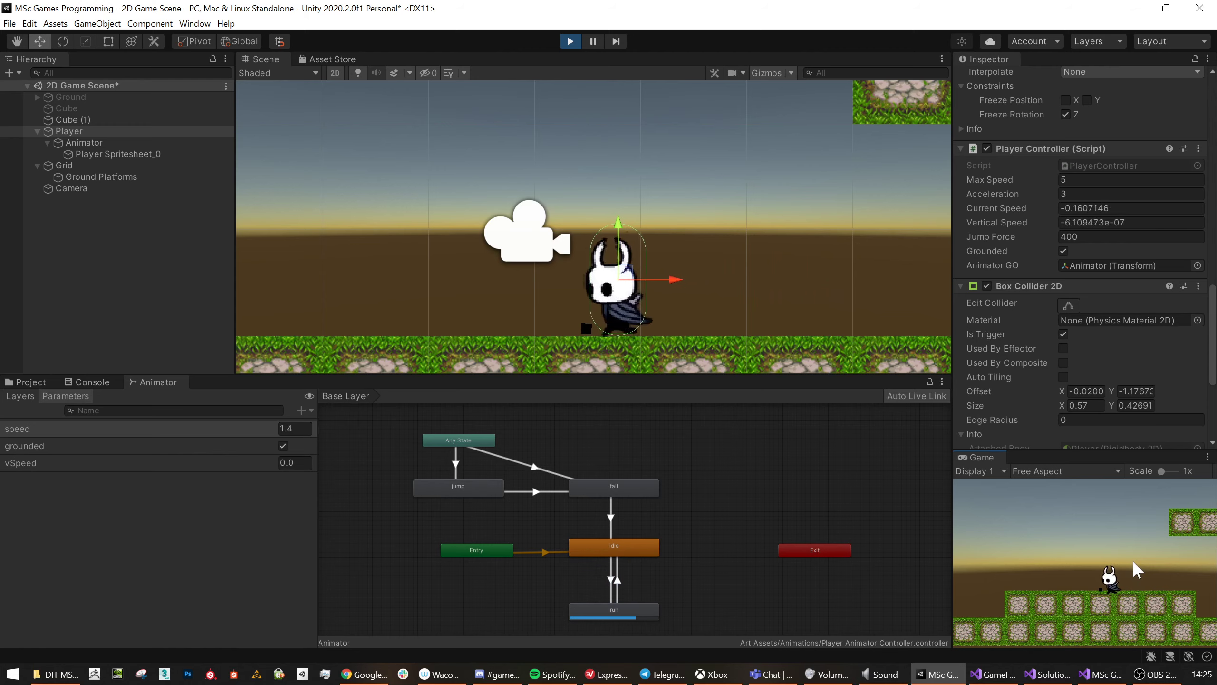
key("space")
key("Left")
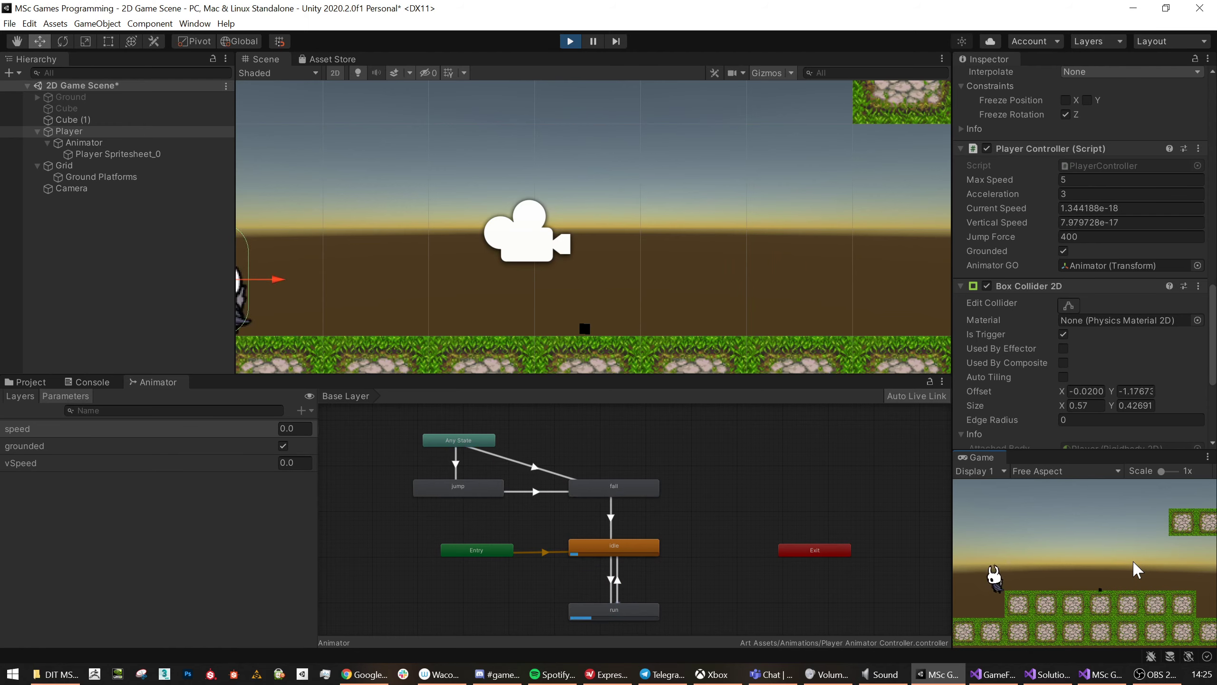
key("Left")
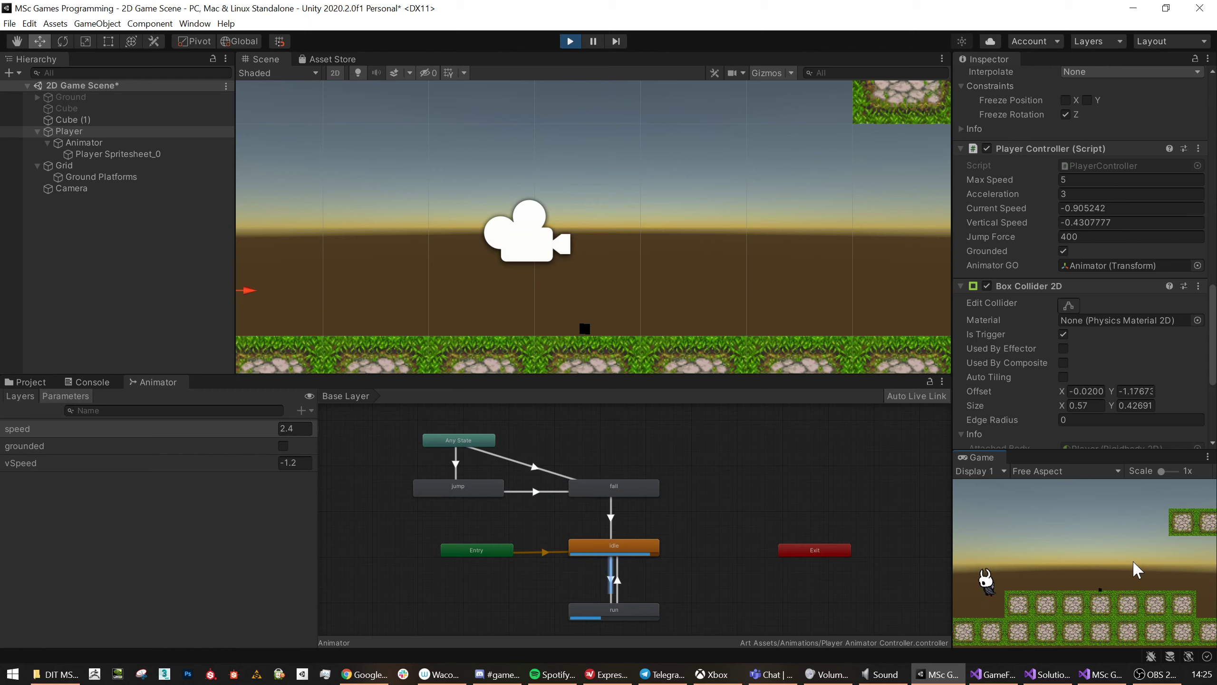
key("Right")
key("space")
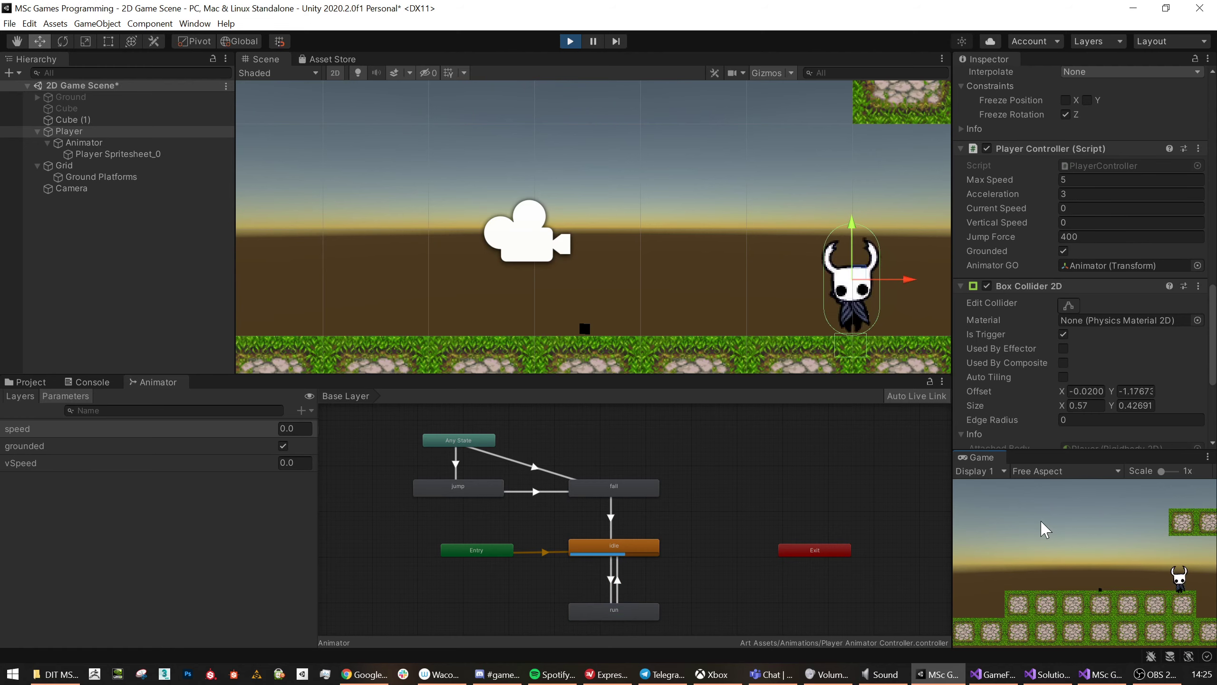
left_click(570, 41)
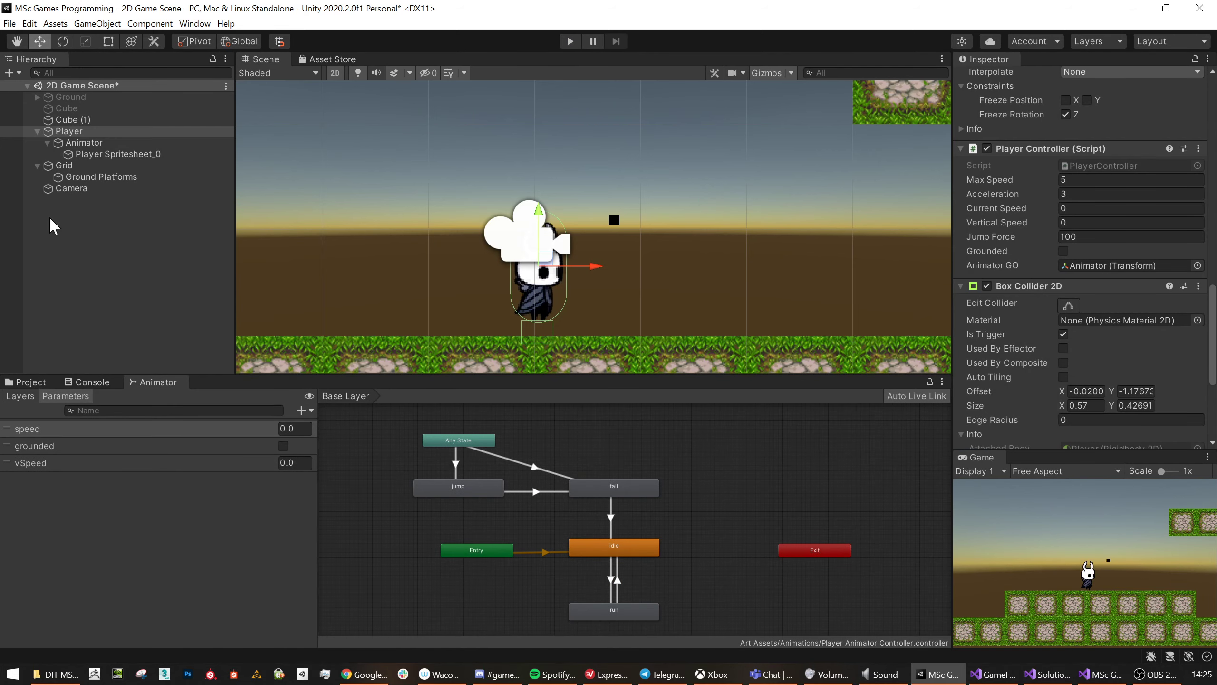
Inspect the Camera's settings and playtest running the character toward the view's edge to check the camera framing.
scroll(637, 258, "down", 5)
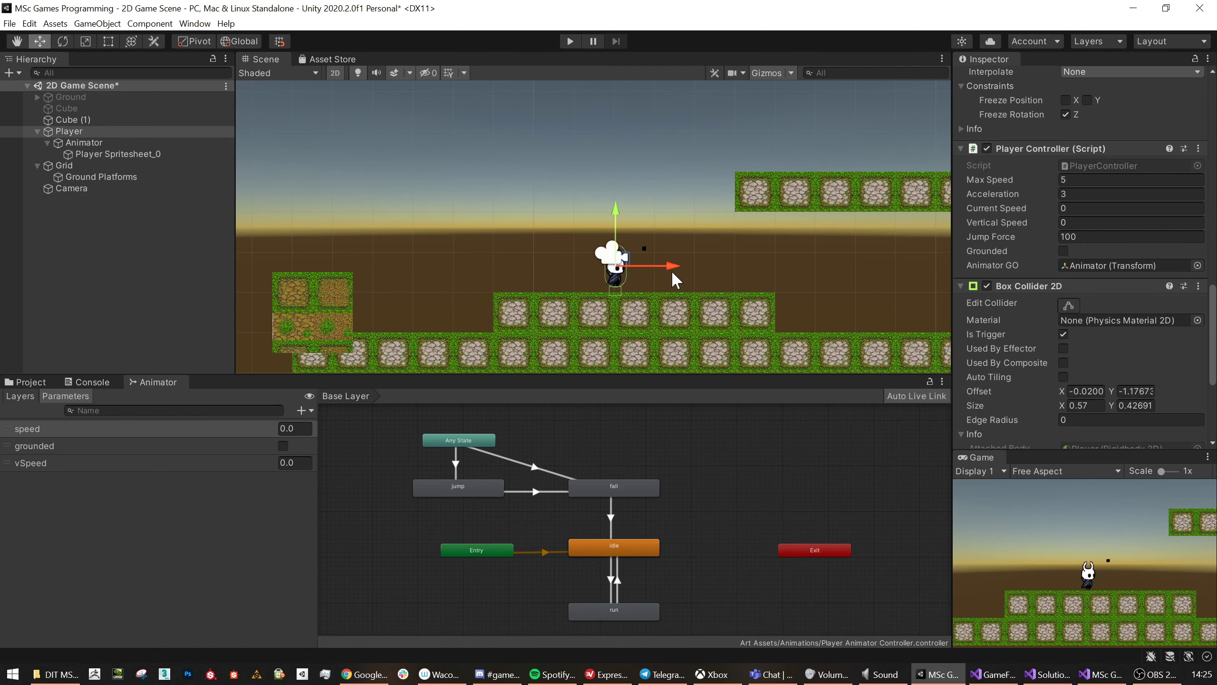
left_click(77, 189)
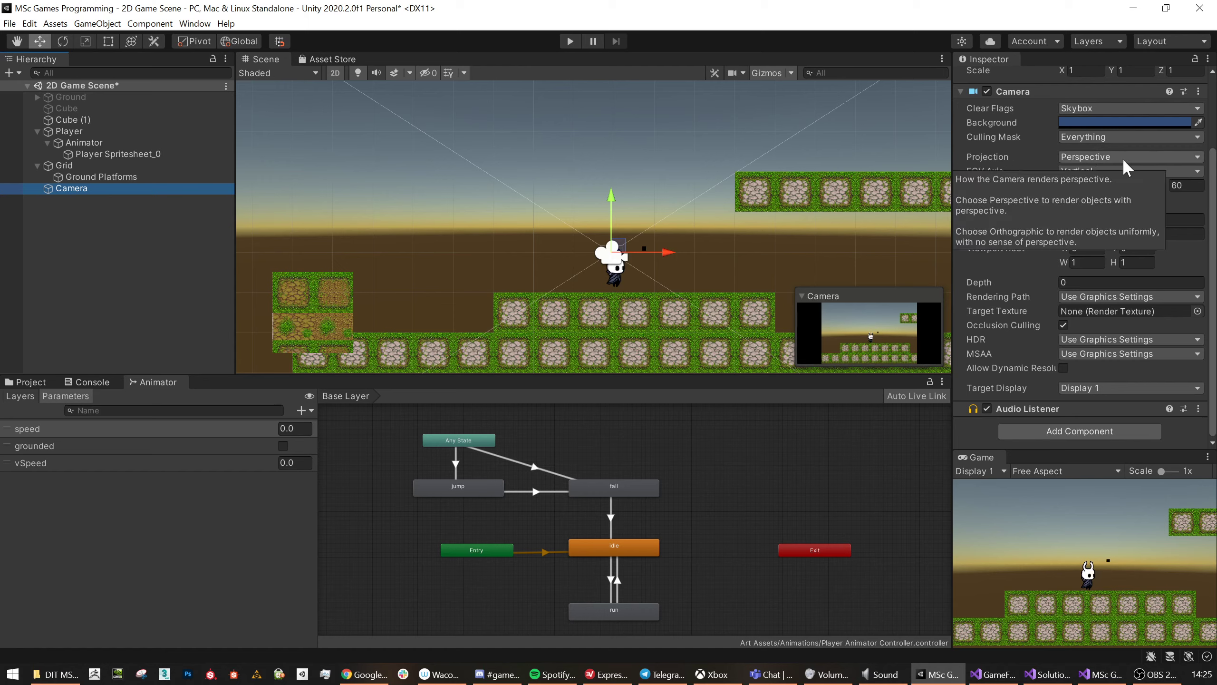
left_click(571, 40)
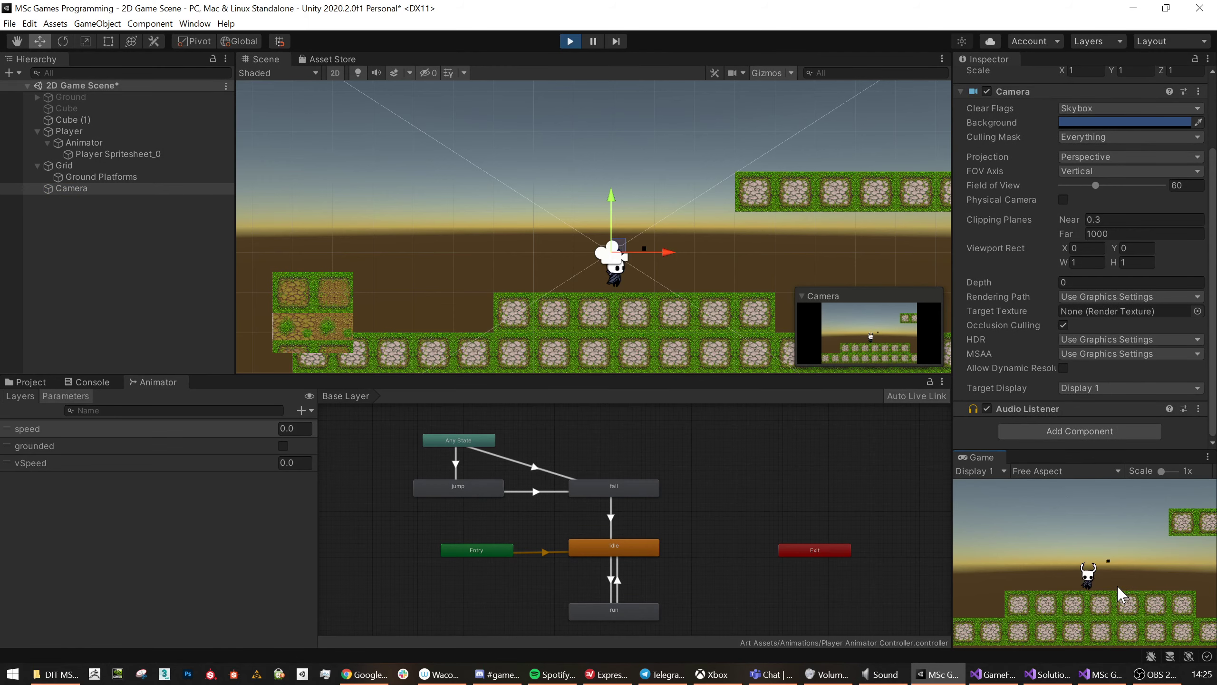
key("Left")
key("Left")
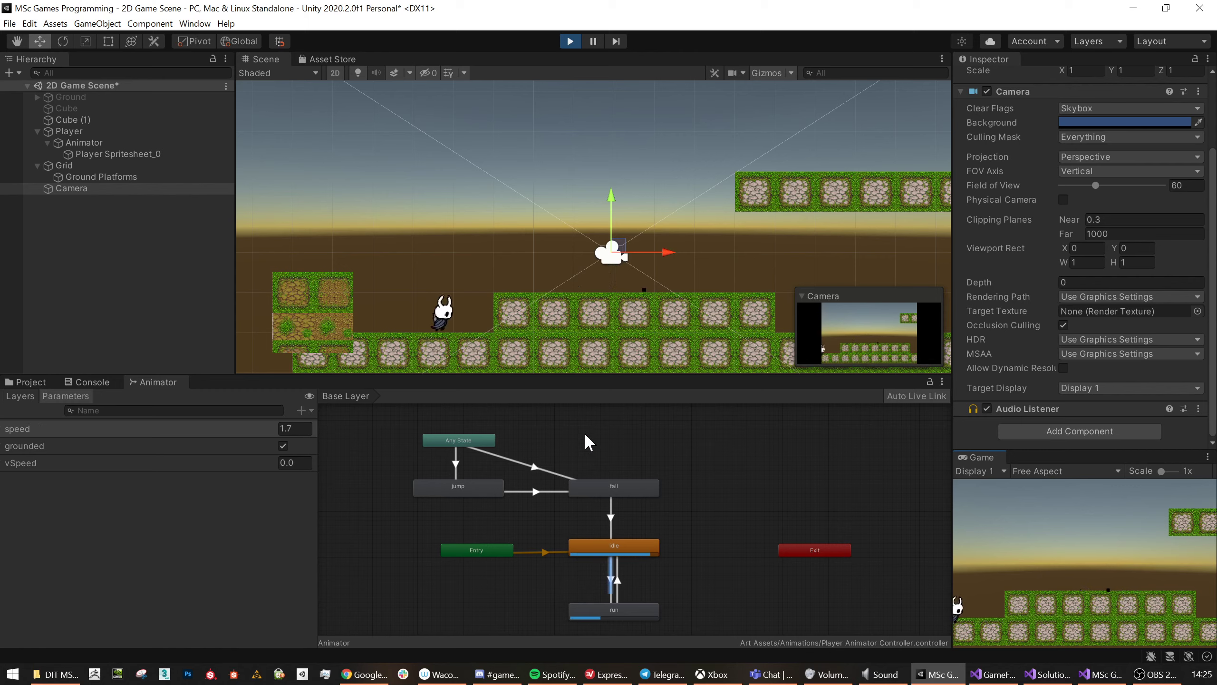
key("Right")
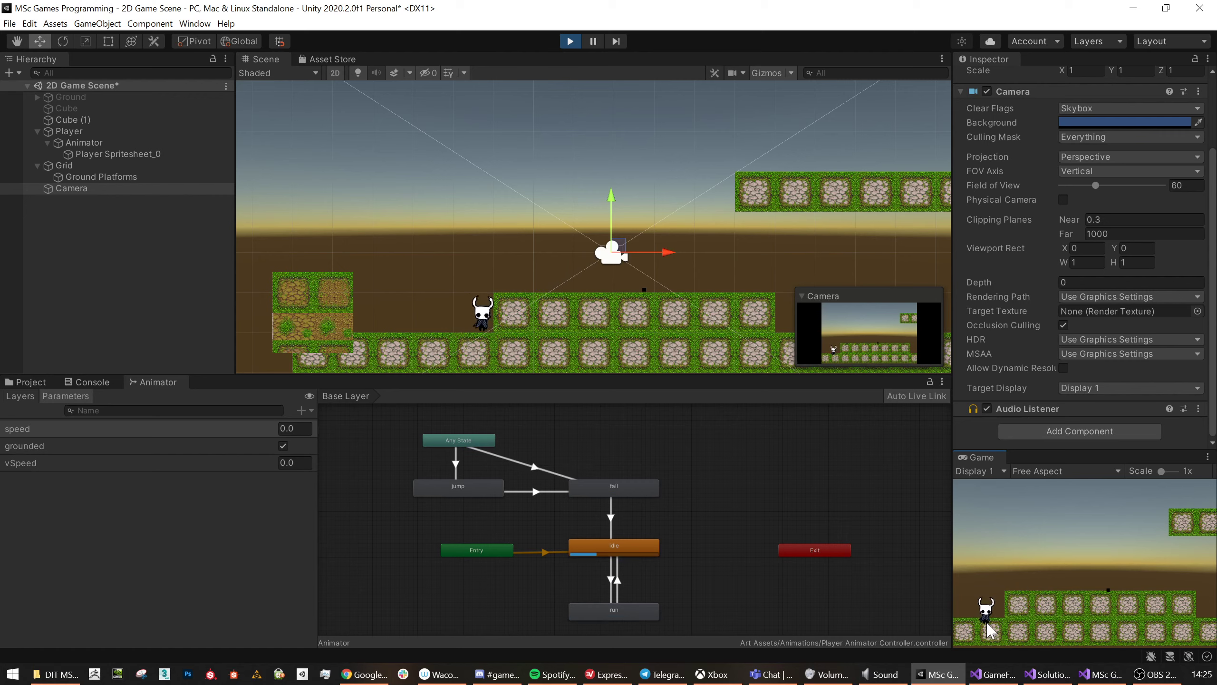
key("Left")
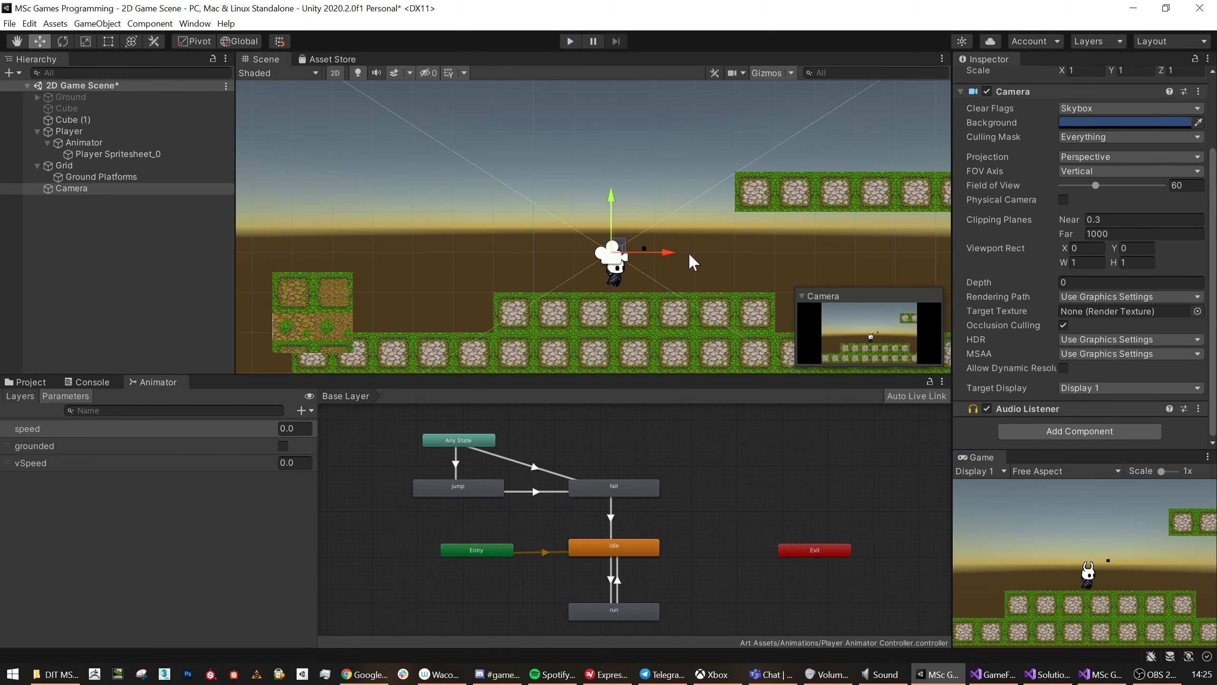
Switch the Scene view out of 2D mode and set the Camera's projection to Orthographic.
left_click(335, 72)
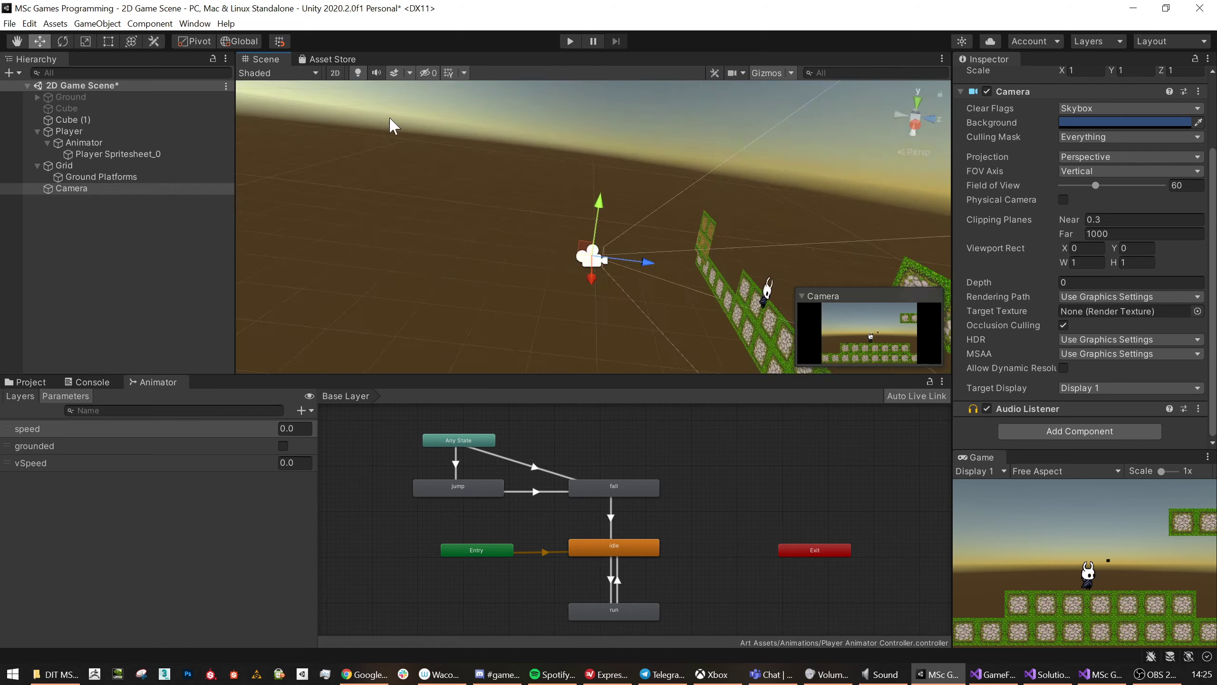
left_click_drag(853, 192, 755, 330, "alt")
scroll(632, 290, "down", 8)
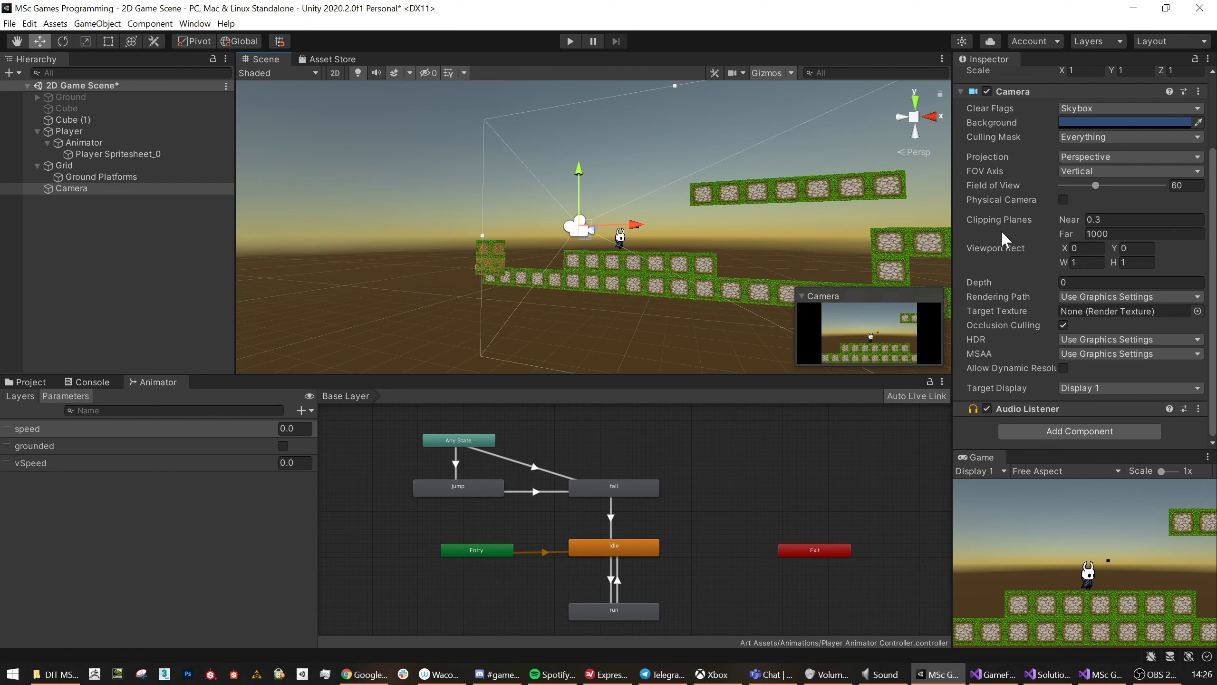
left_click(1107, 157)
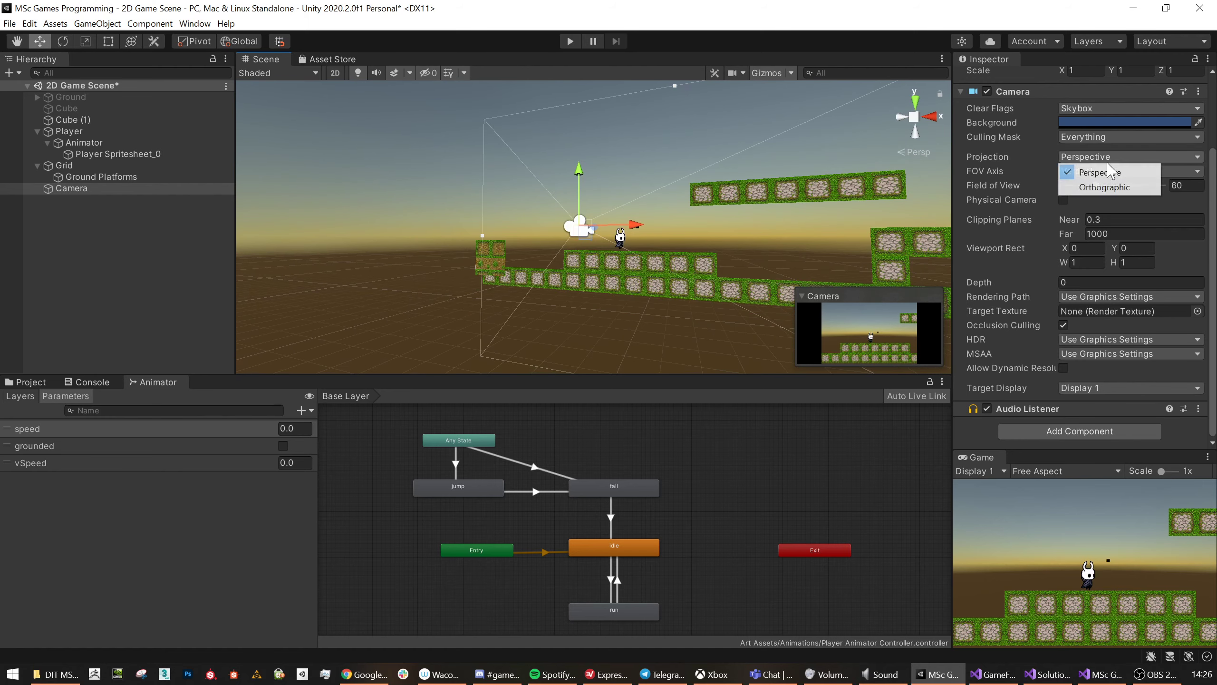
left_click(1106, 186)
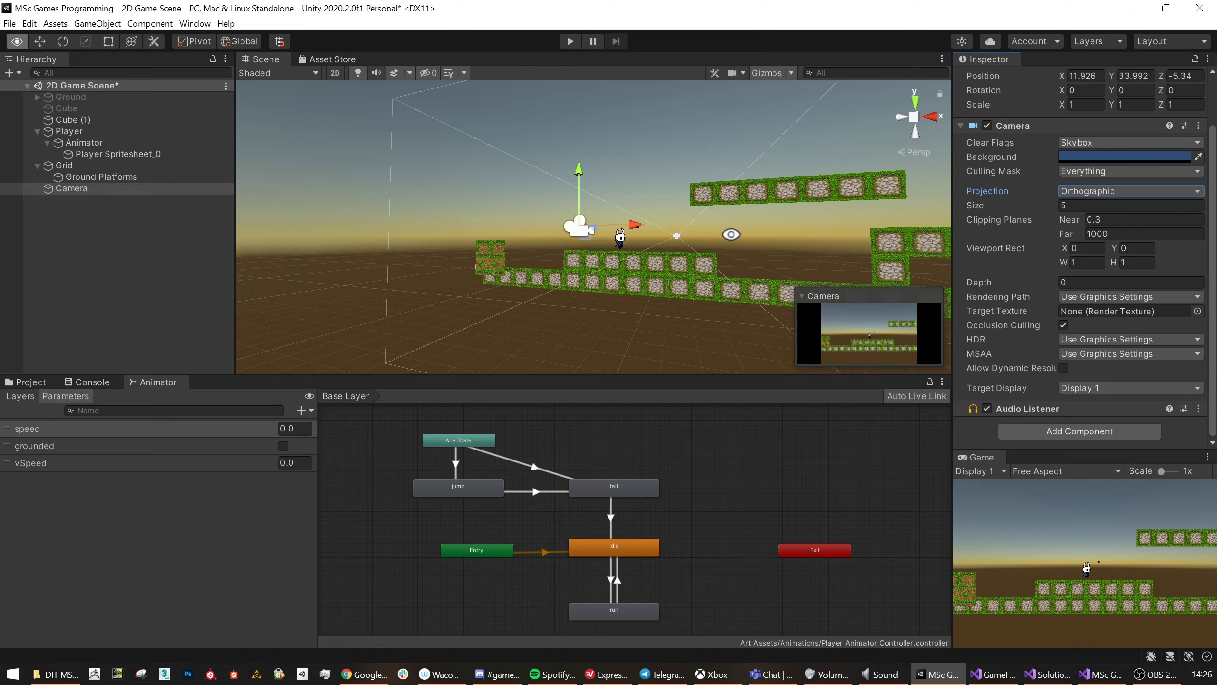
Set the orthographic Camera's size to 3.72 and raise the Camera to about Y 34.98.
left_click_drag(681, 268, 642, 253, "alt")
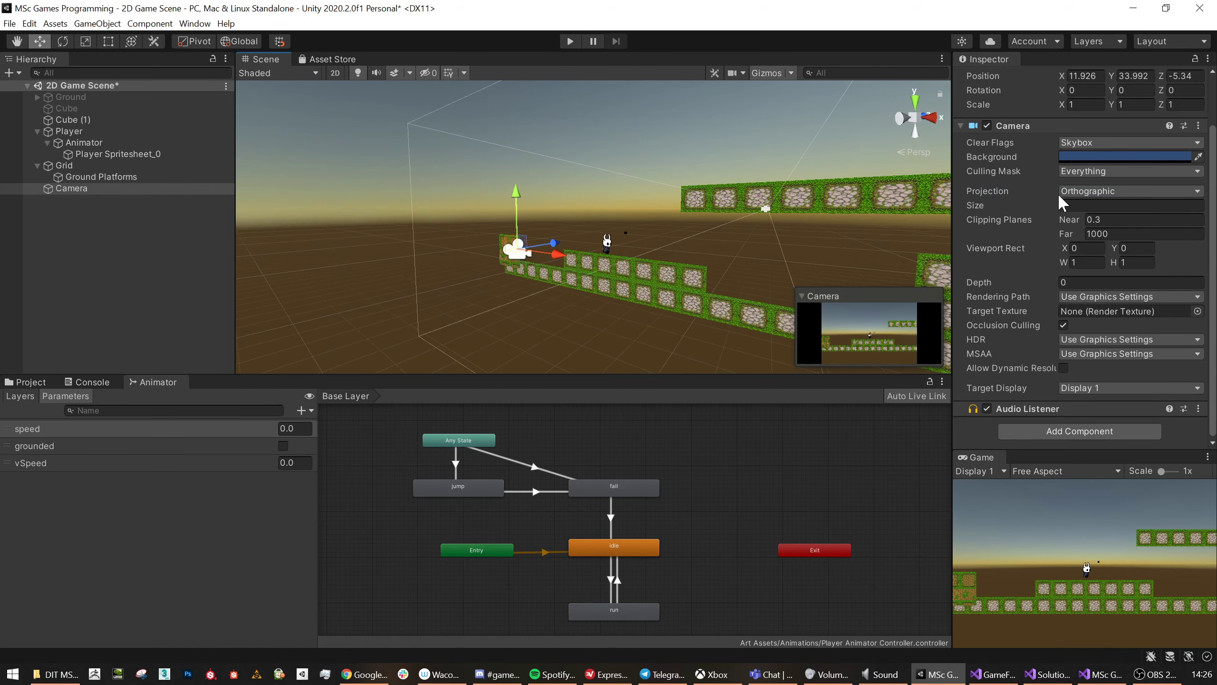
left_click_drag(1054, 205, 1017, 196)
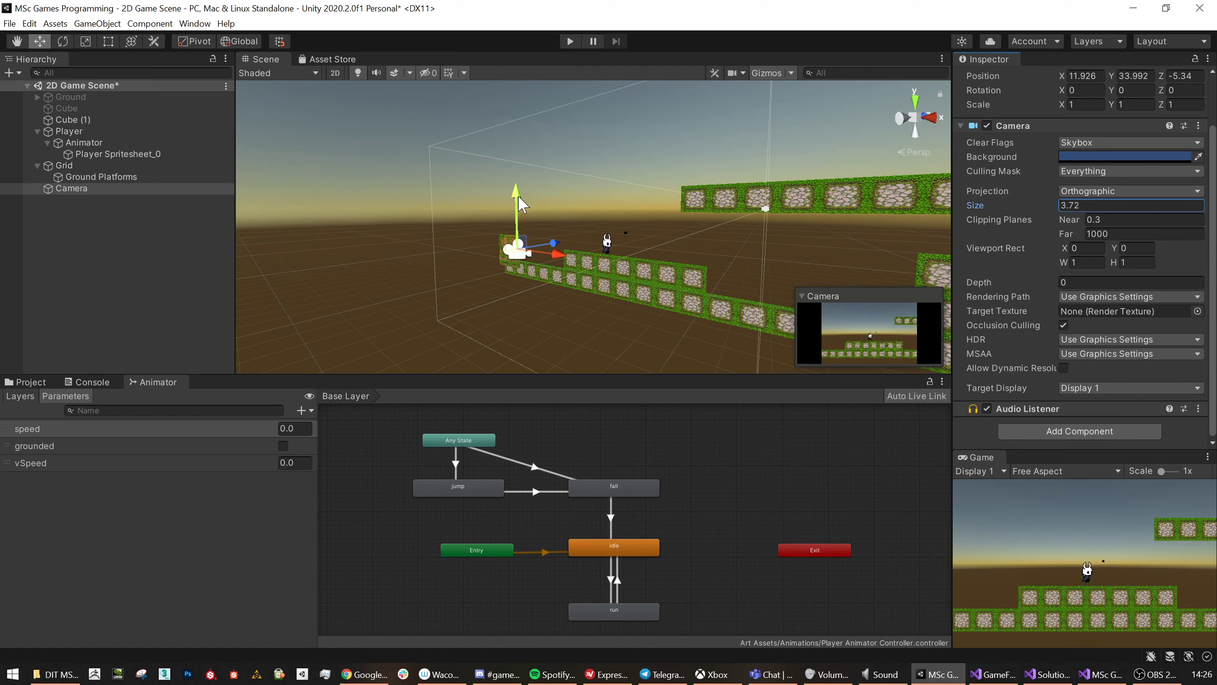
left_click_drag(519, 199, 521, 168)
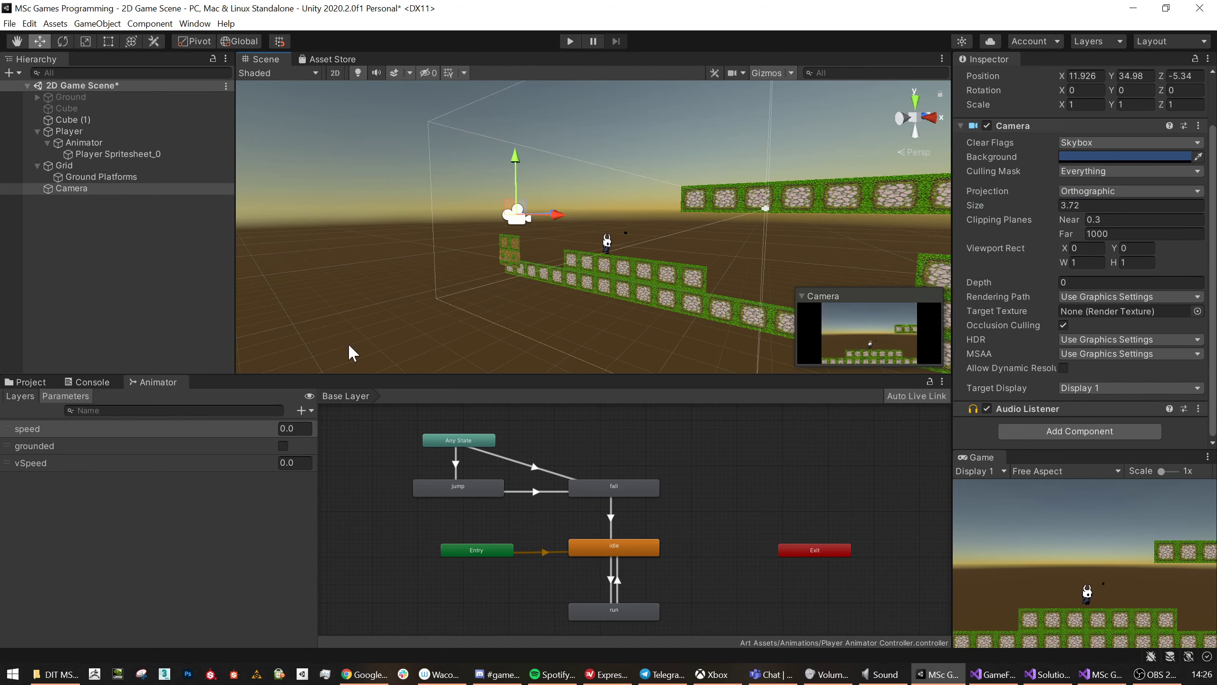
Make the Camera a child of Player and playtest running both ways to check that it follows the character.
left_click_drag(70, 188, 67, 136)
left_click(570, 41)
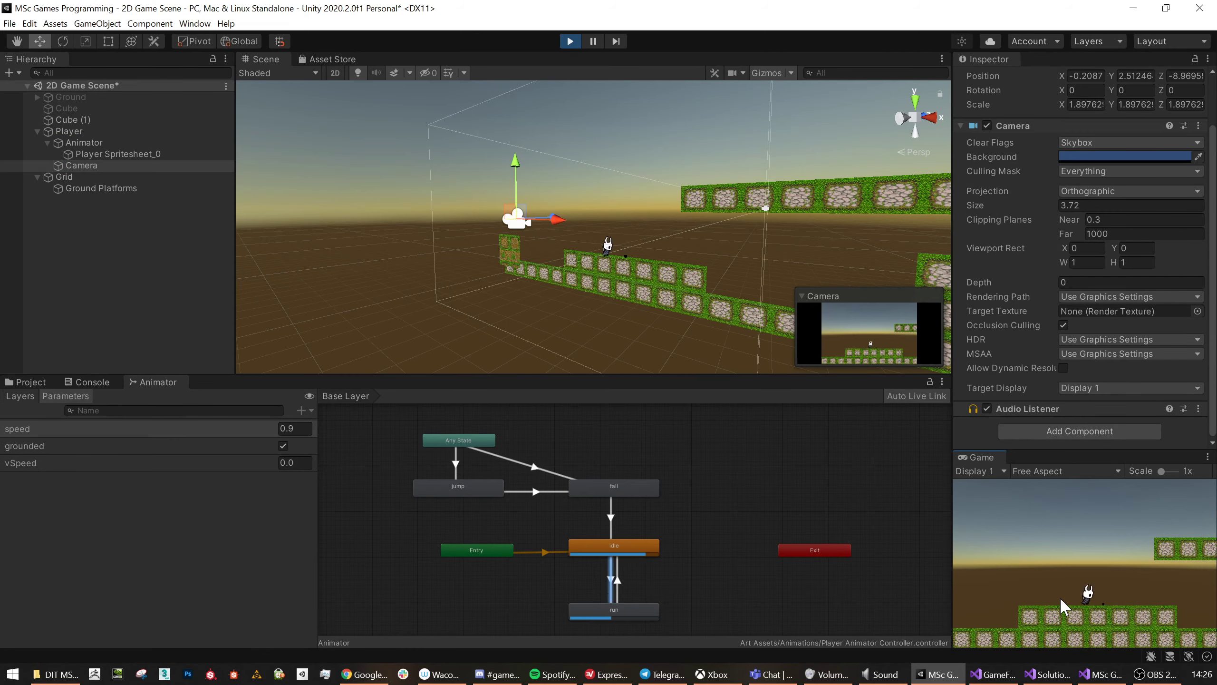
key("Right")
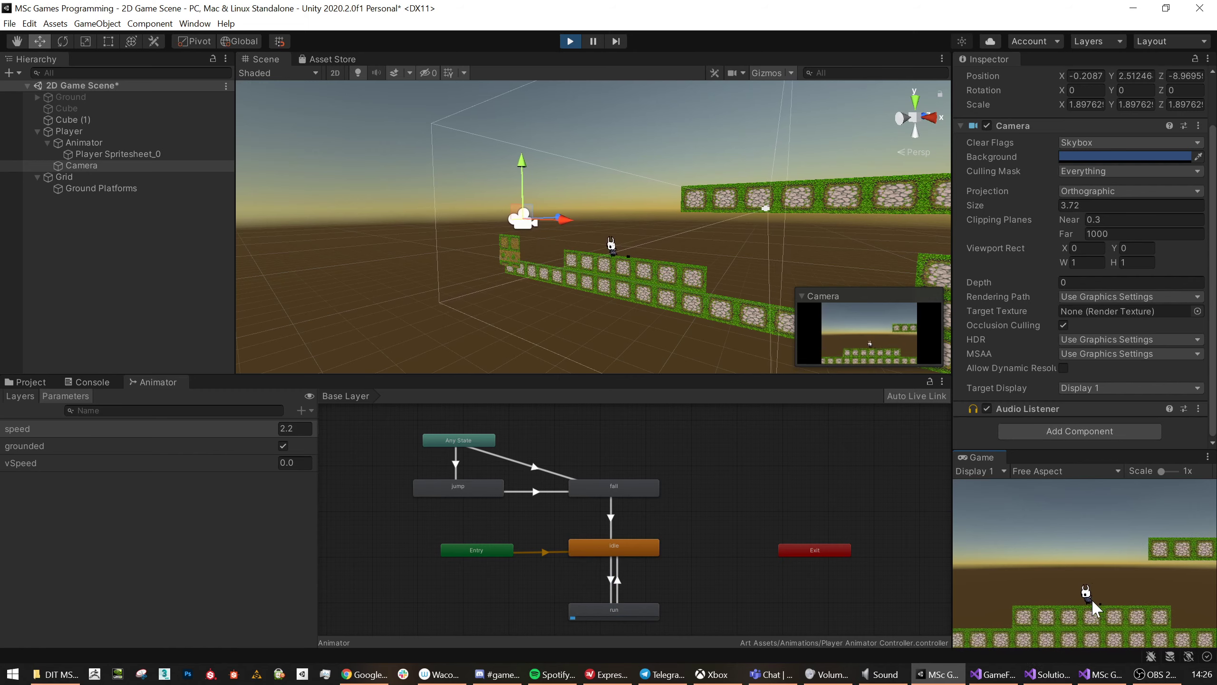
key("Left")
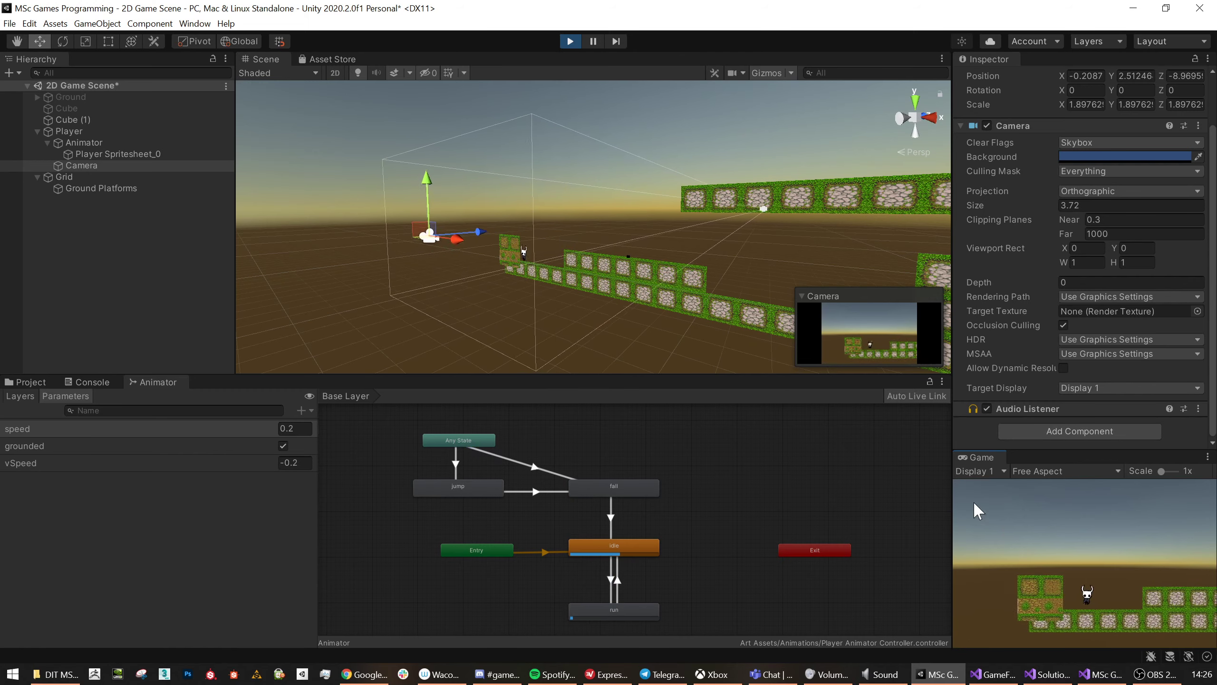
Set the Player's Jump Force to 400 in its Player Controller script during play mode.
left_click(72, 132)
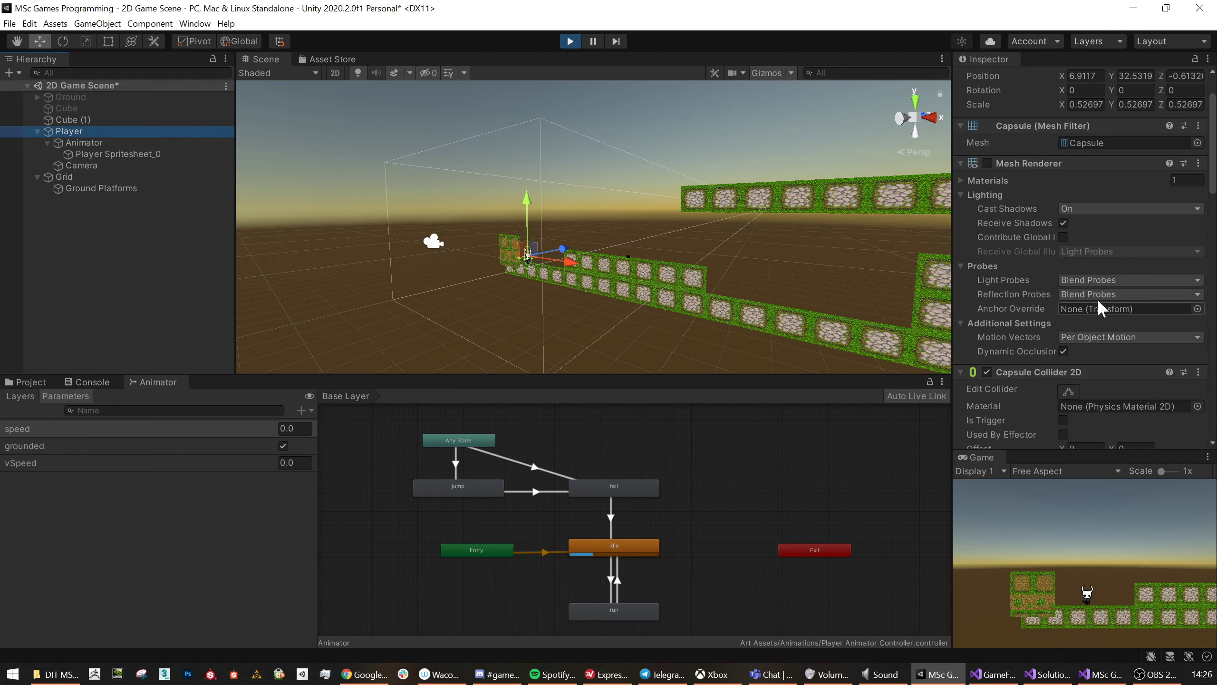
scroll(1061, 287, "down", 6)
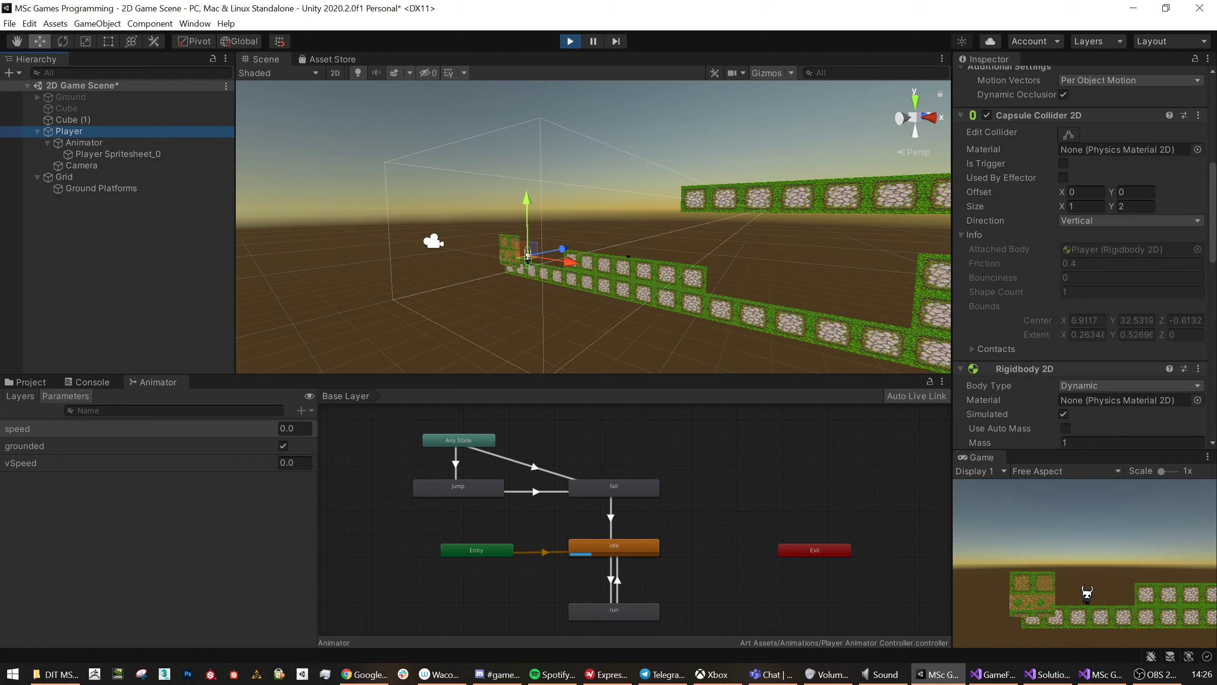
scroll(1058, 305, "down", 6)
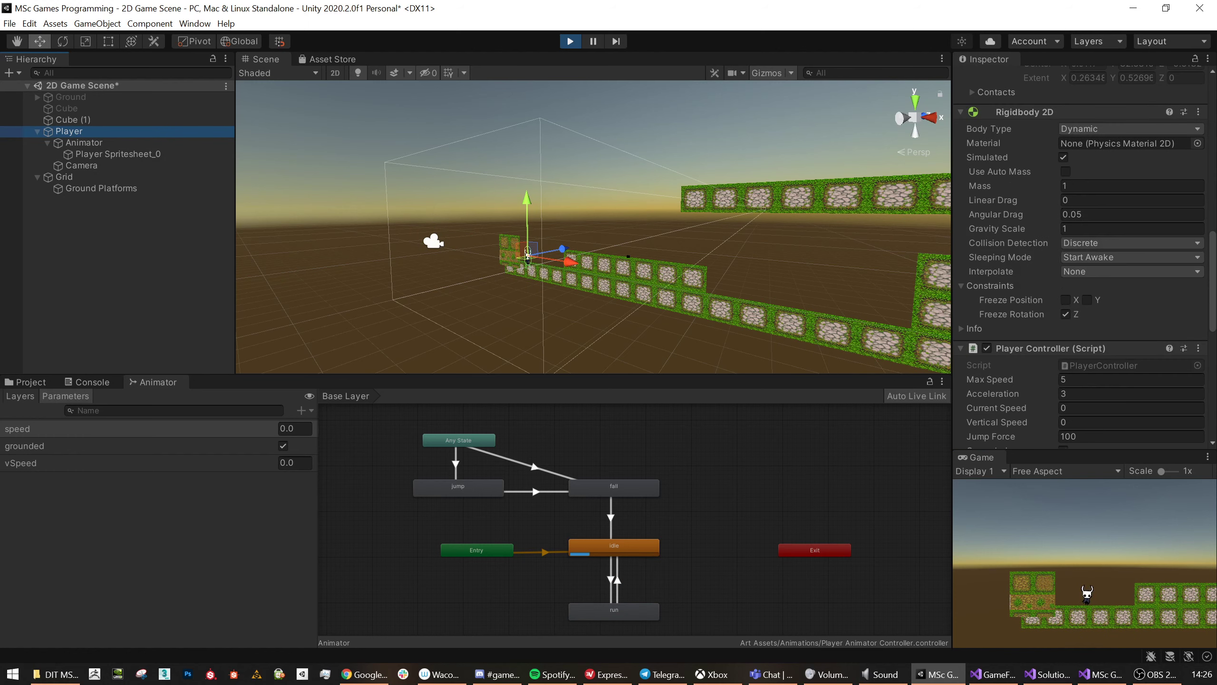
left_click(1074, 437)
type("4")
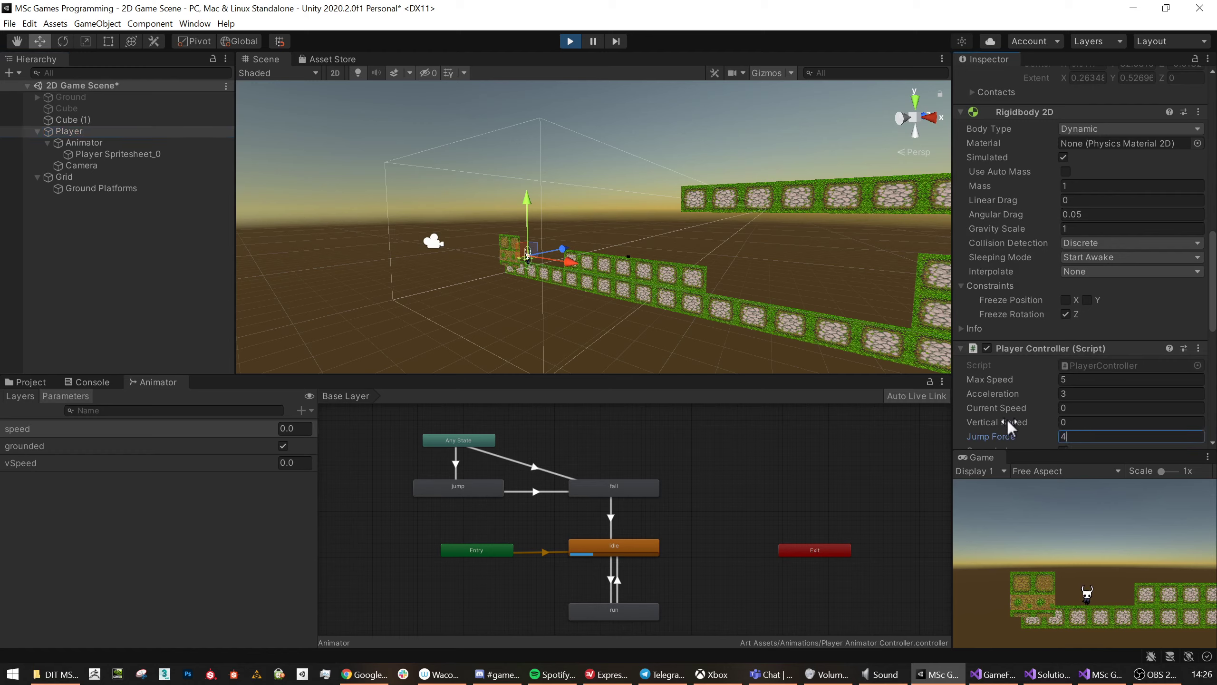
type("00")
left_click(1077, 597)
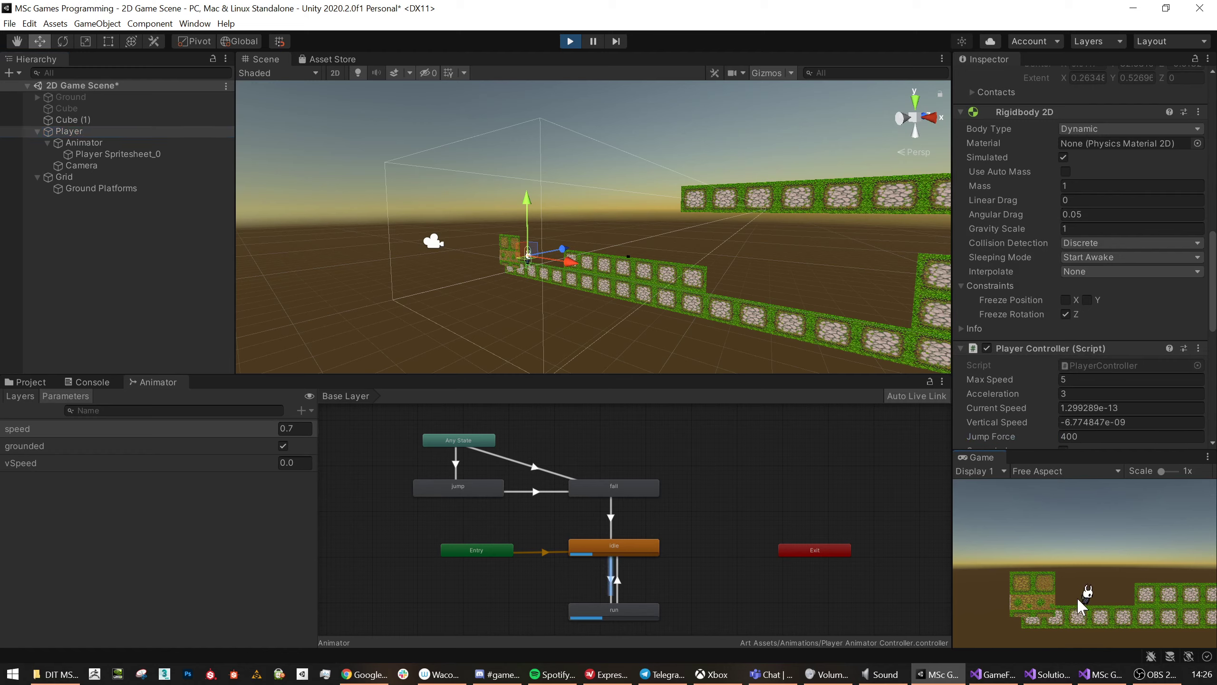
Playtest jumping and running with the camera attached to the Player, and stop play mode.
key("space")
key("Right")
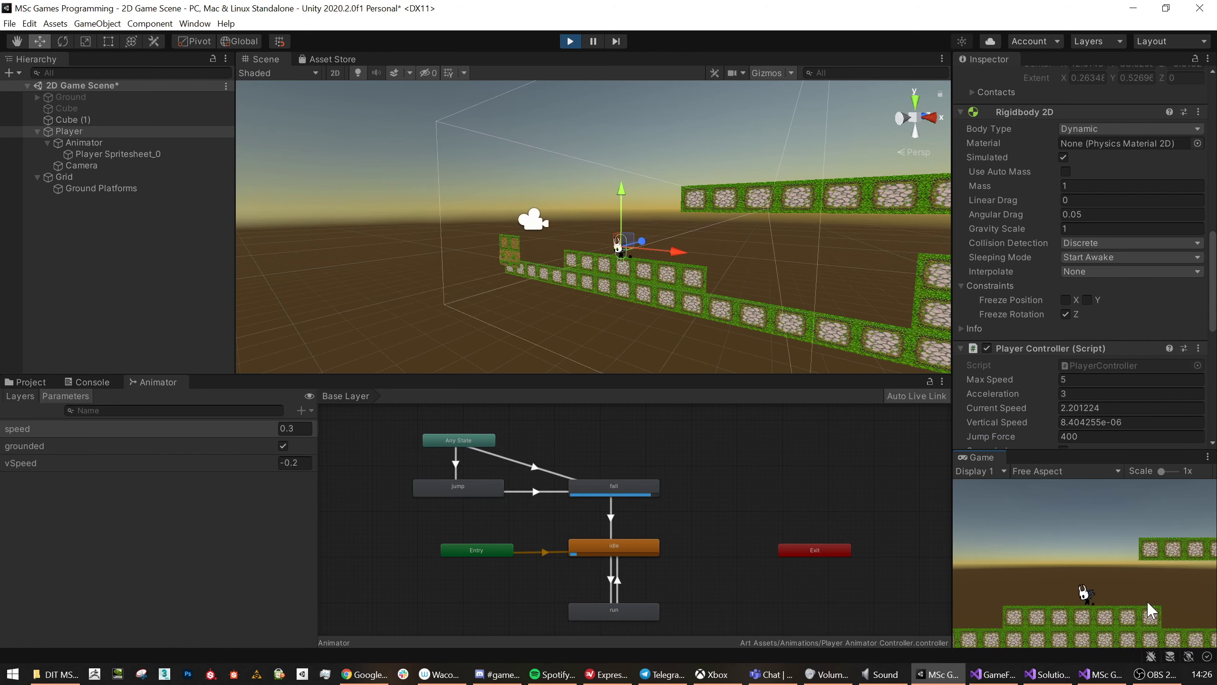
key("Left")
key("space")
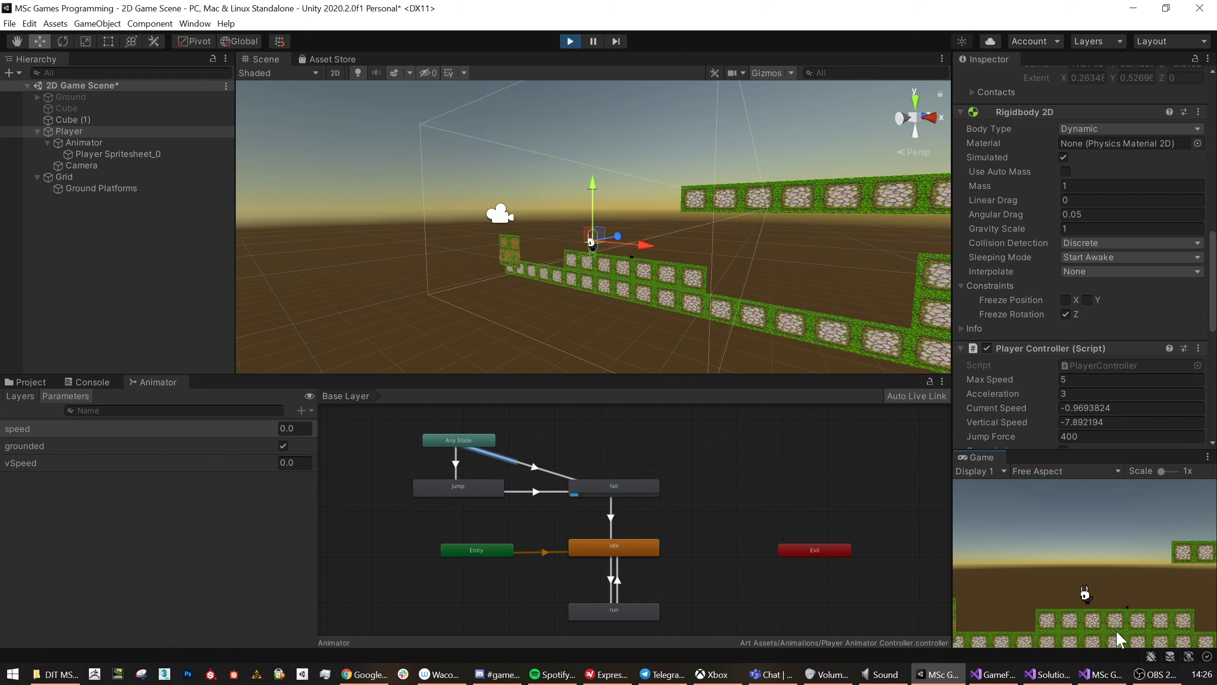
key("space")
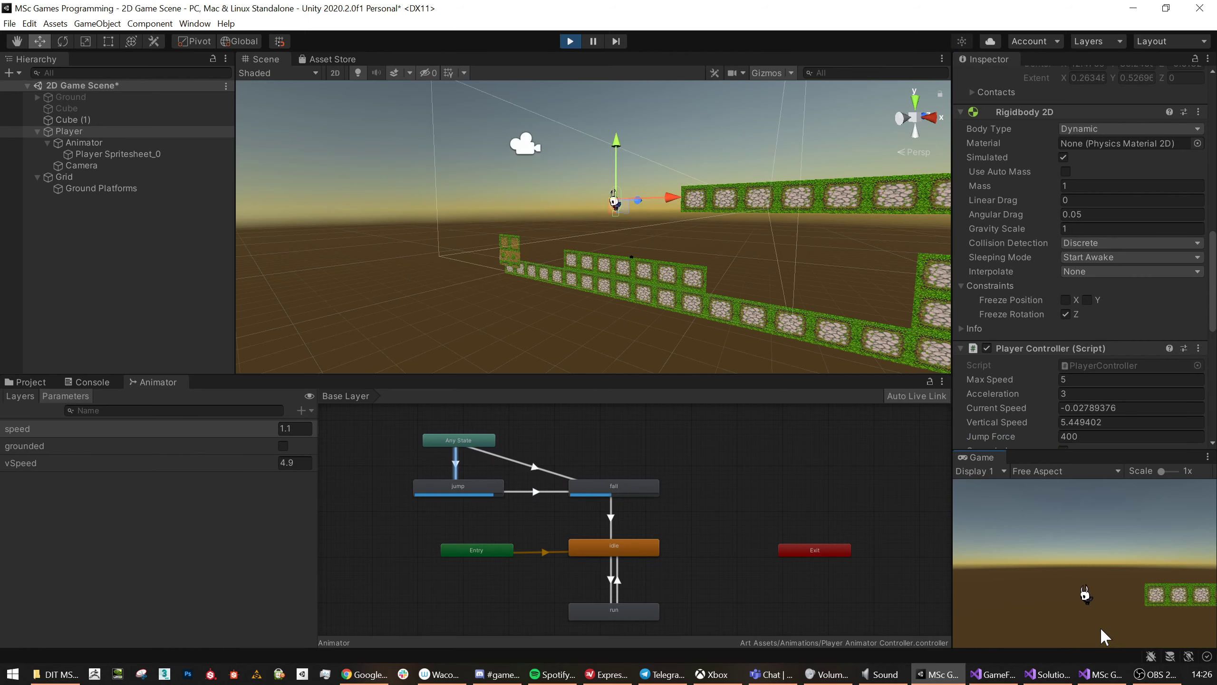
key("Right")
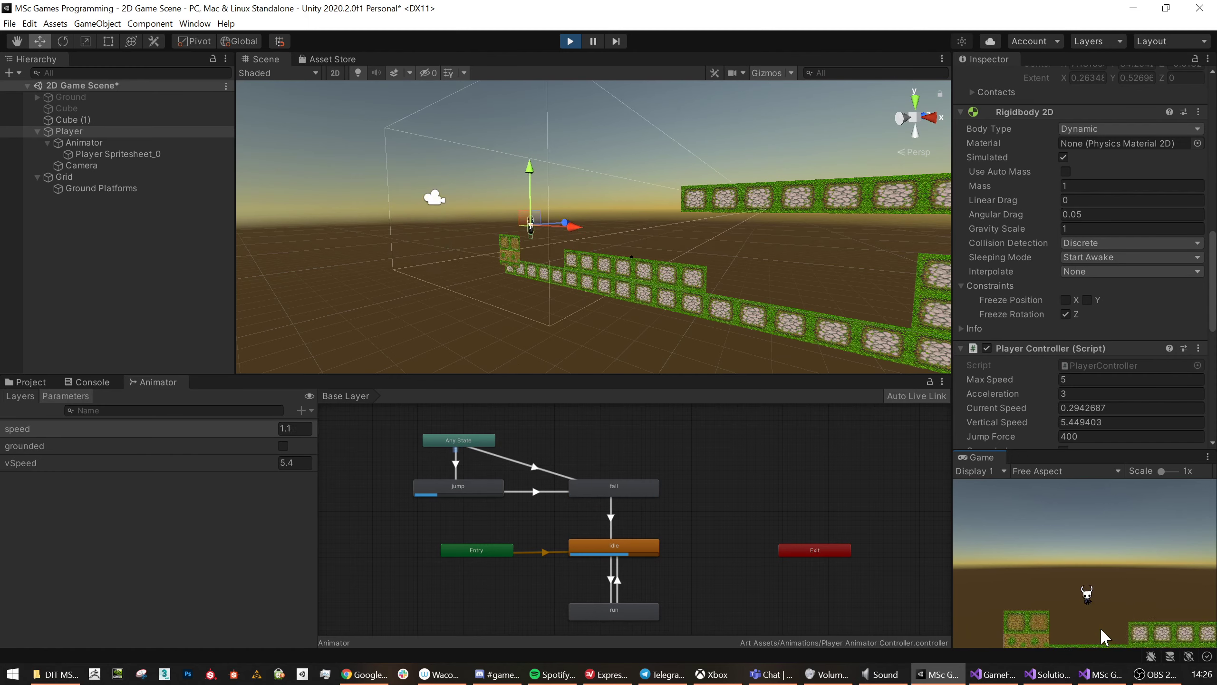
left_click(570, 40)
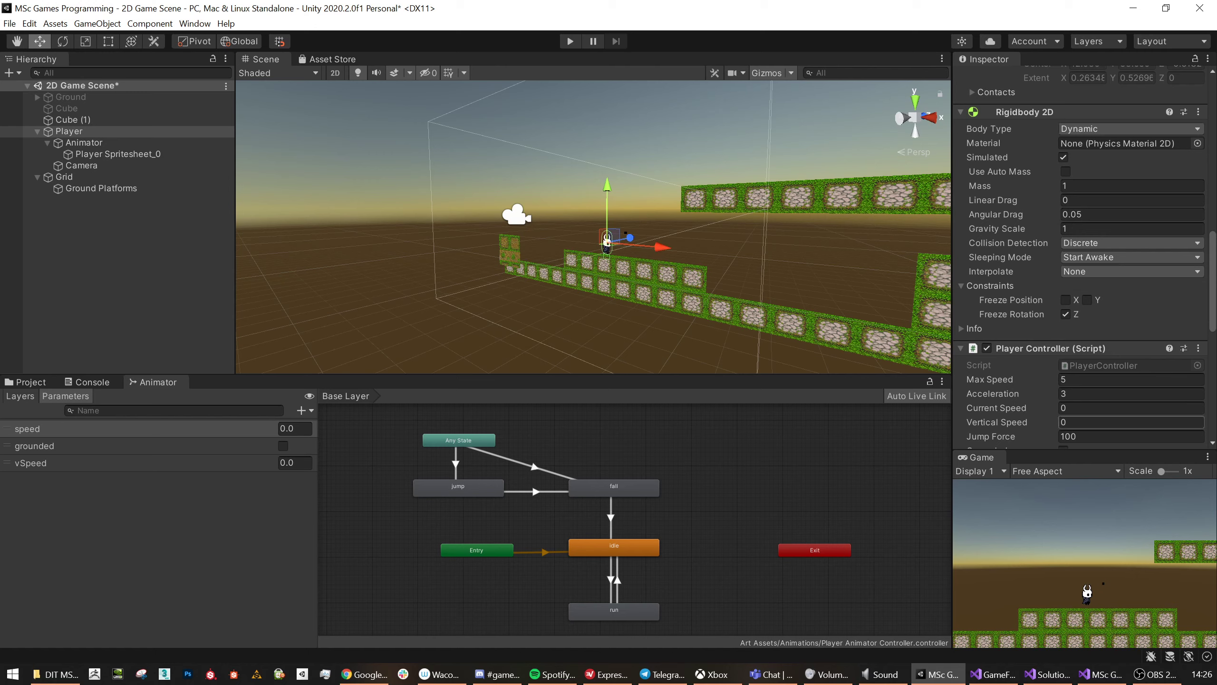
Set the Player's Jump Force to 250 and move the Camera out of Player back to the scene's top level.
left_click(1080, 440)
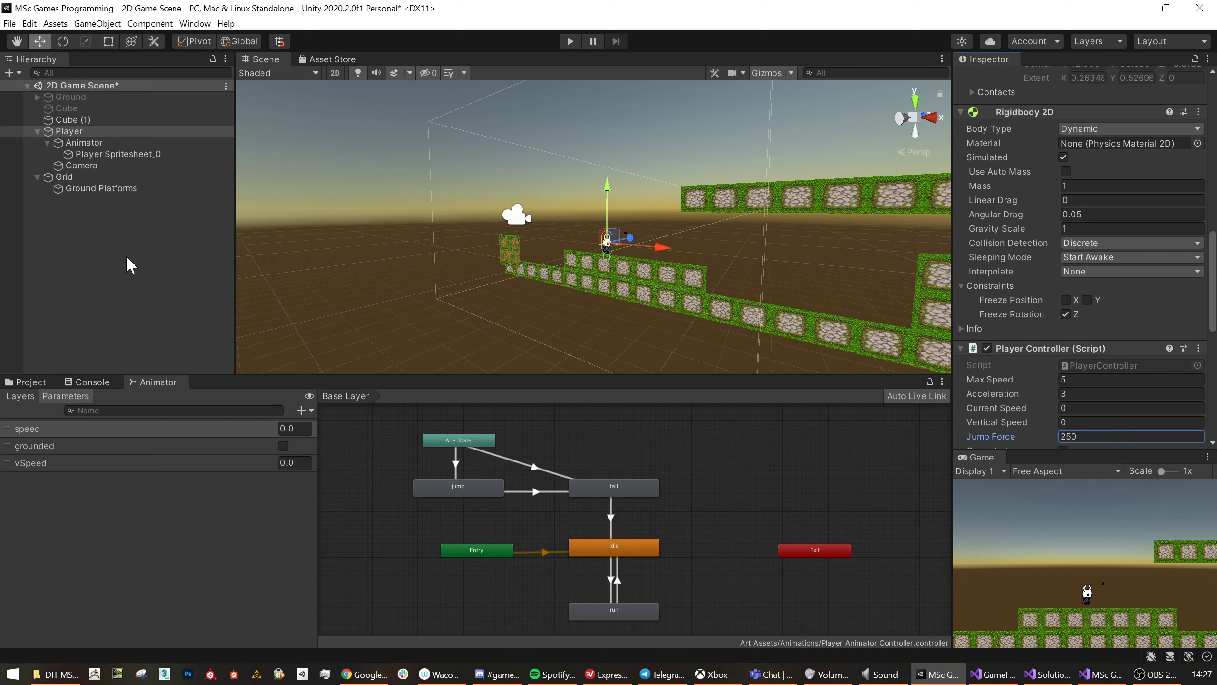
left_click_drag(80, 166, 73, 242)
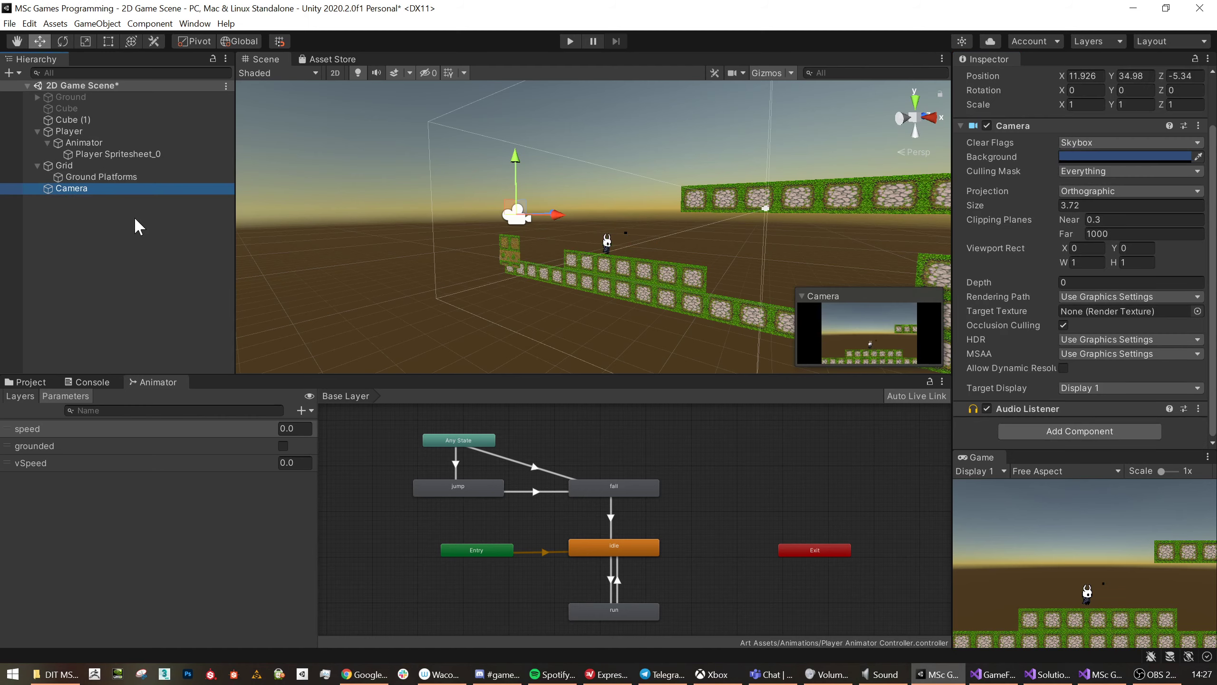
Find Cinemachine in the Unity Registry packages by searching for "cinemachine" and install version 2.6.3.
left_click(97, 23)
mouse_move(29, 23)
mouse_move(186, 25)
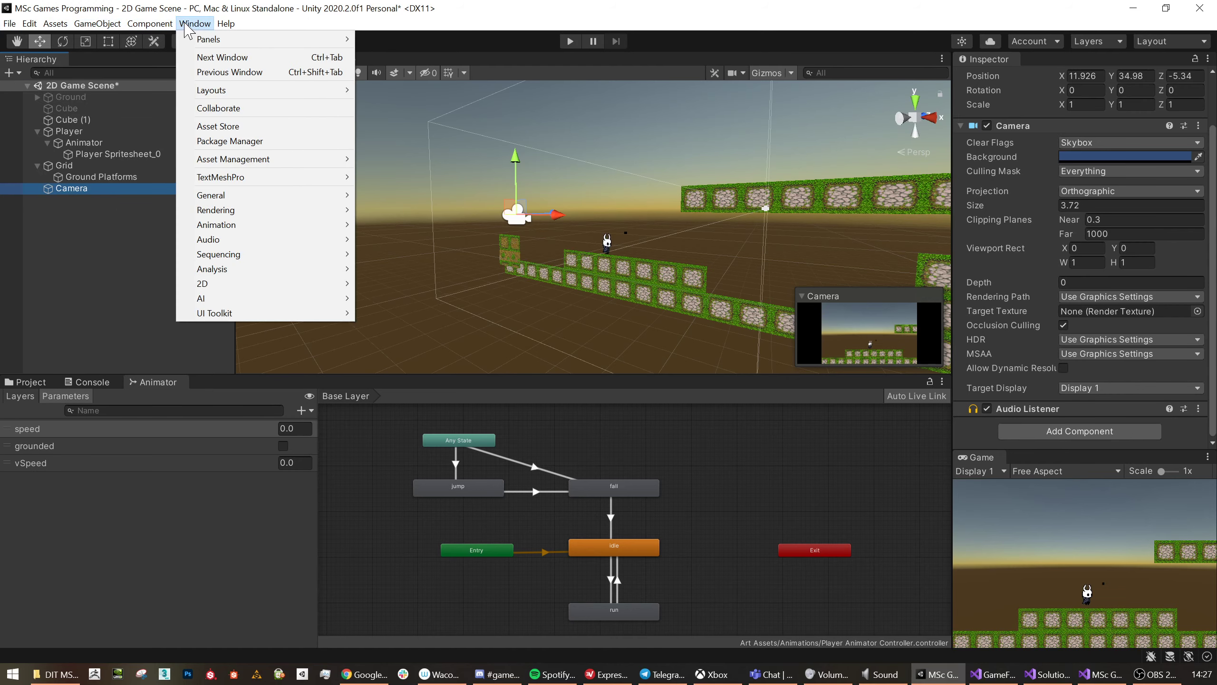
left_click(230, 141)
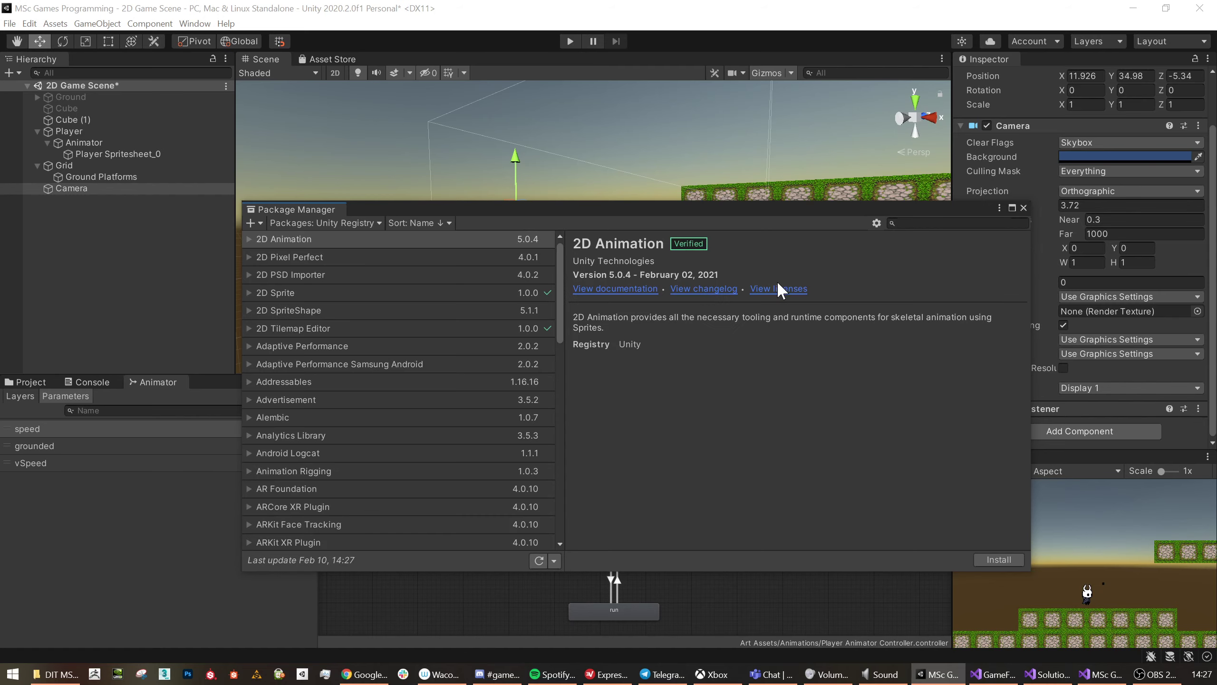
scroll(372, 397, "down", 10)
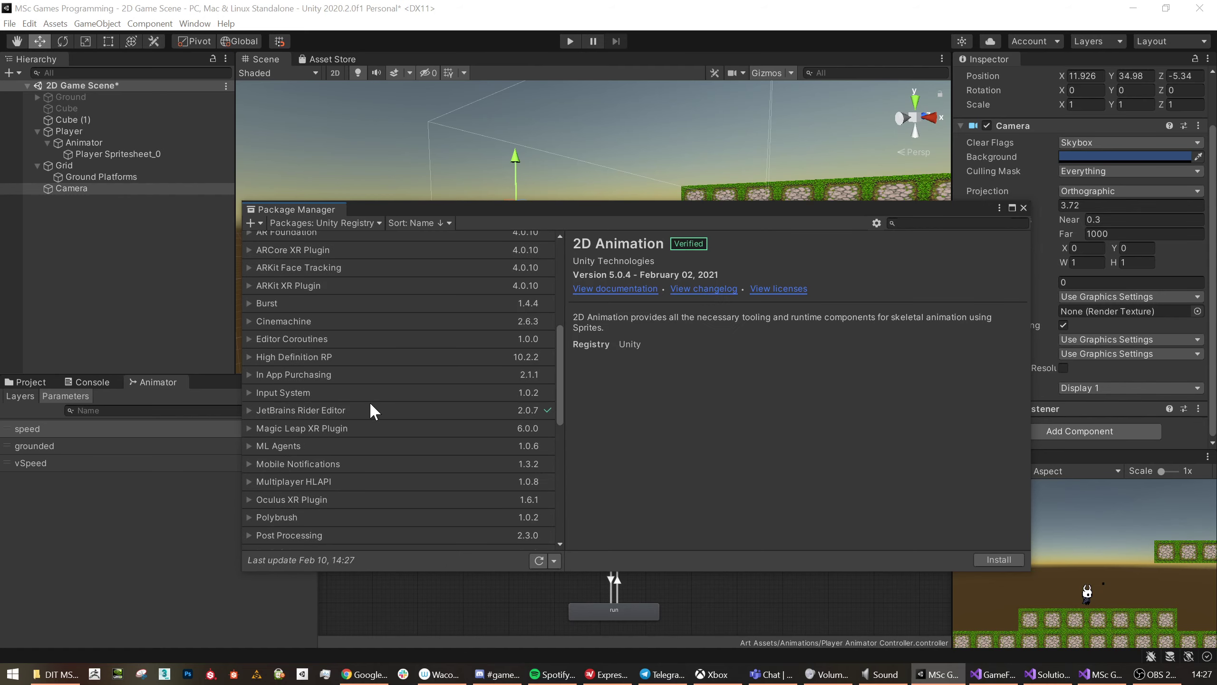
scroll(391, 398, "up", 15)
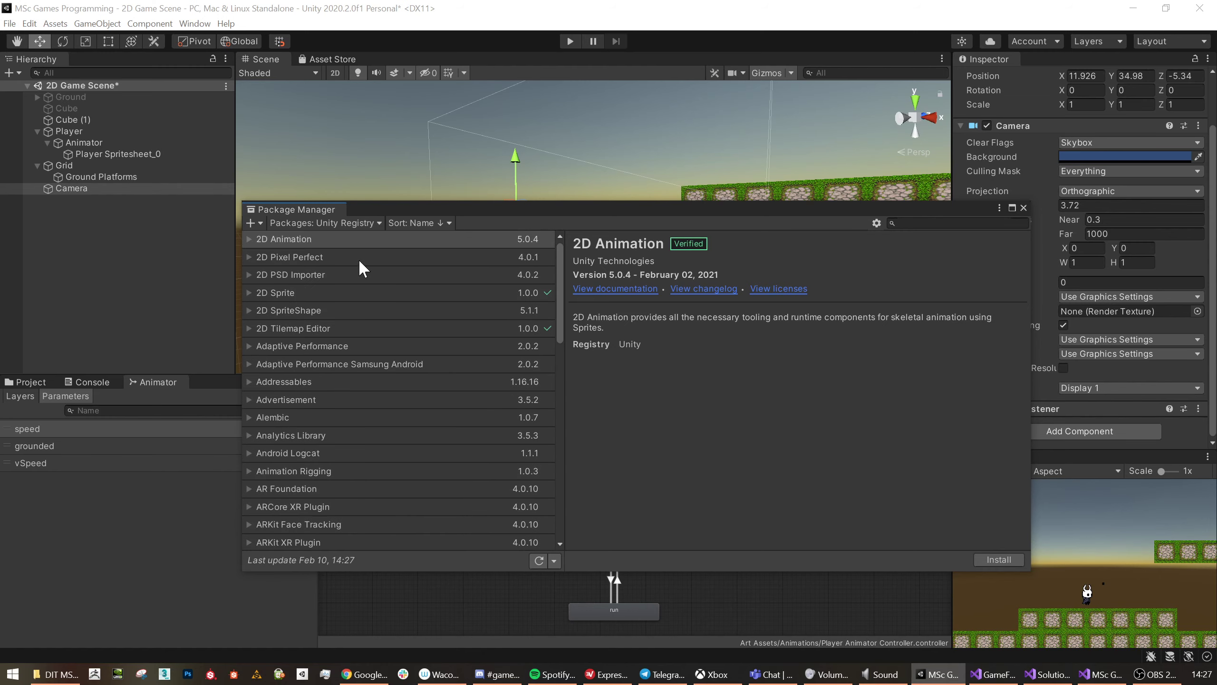
left_click(983, 223)
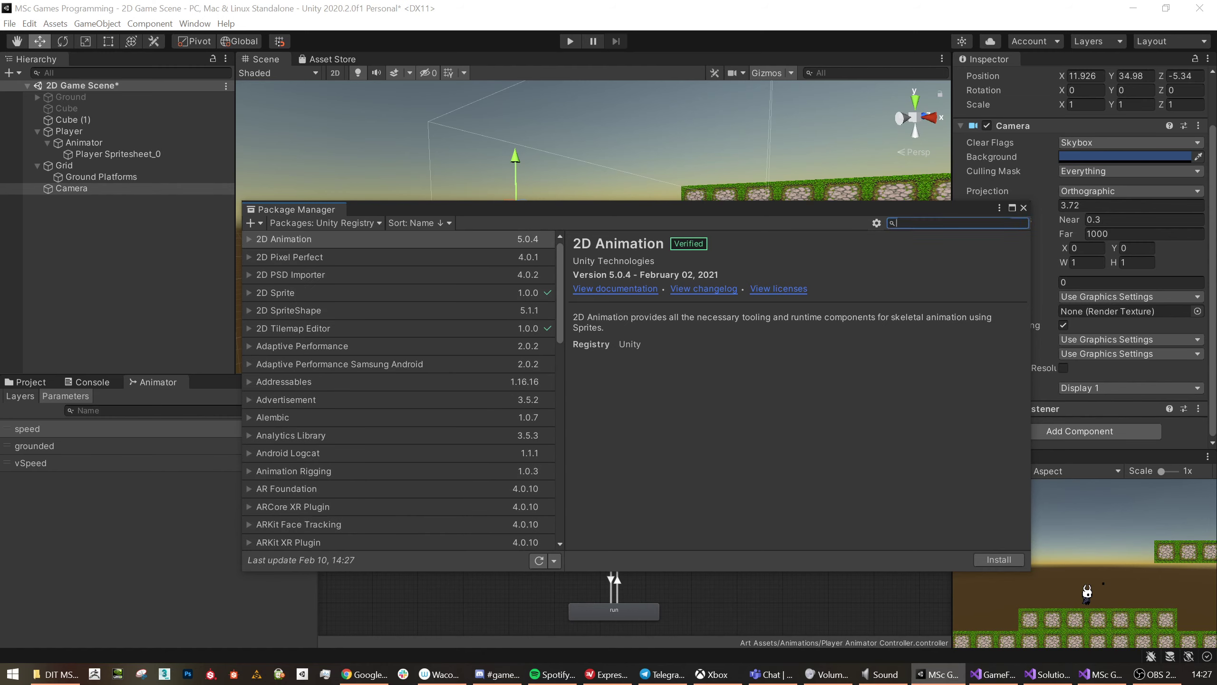
type("cinemachine")
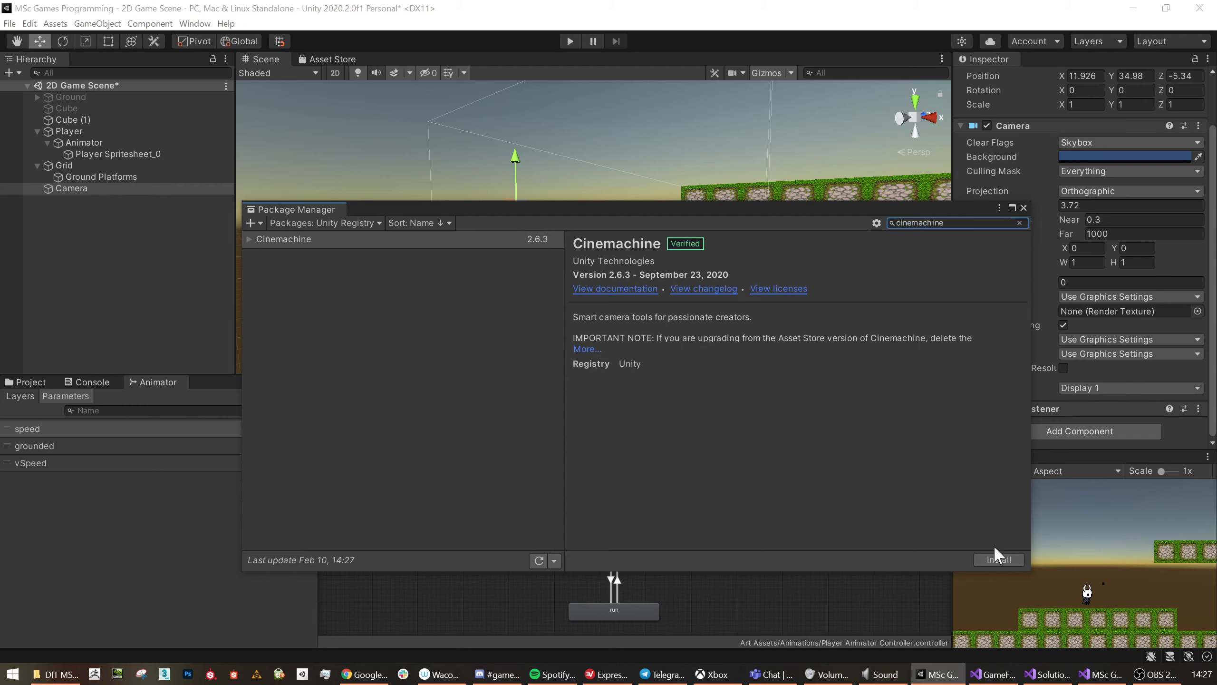
left_click(1010, 560)
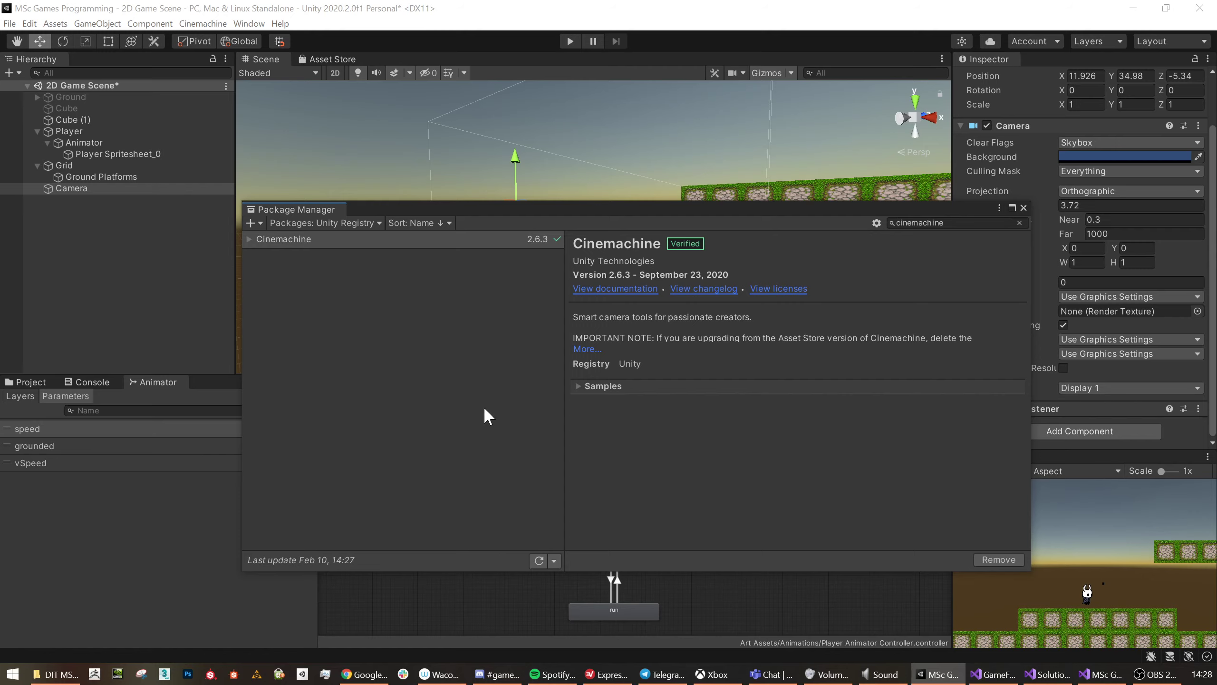
left_click(1023, 207)
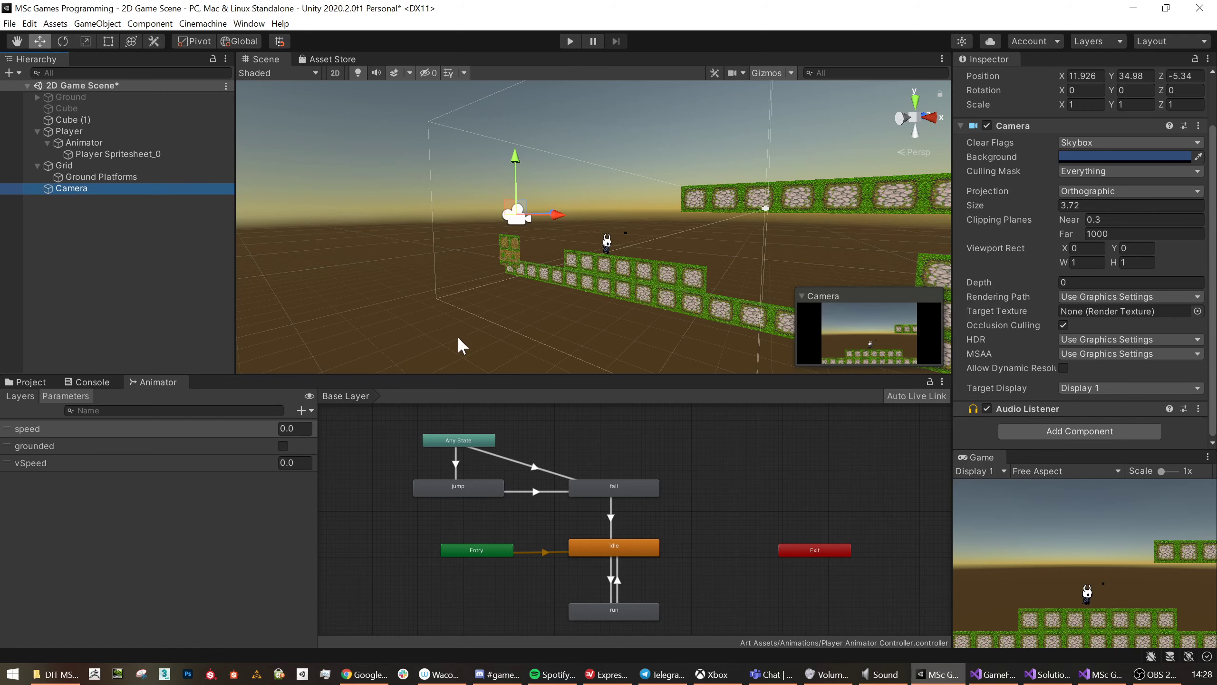
left_click(29, 382)
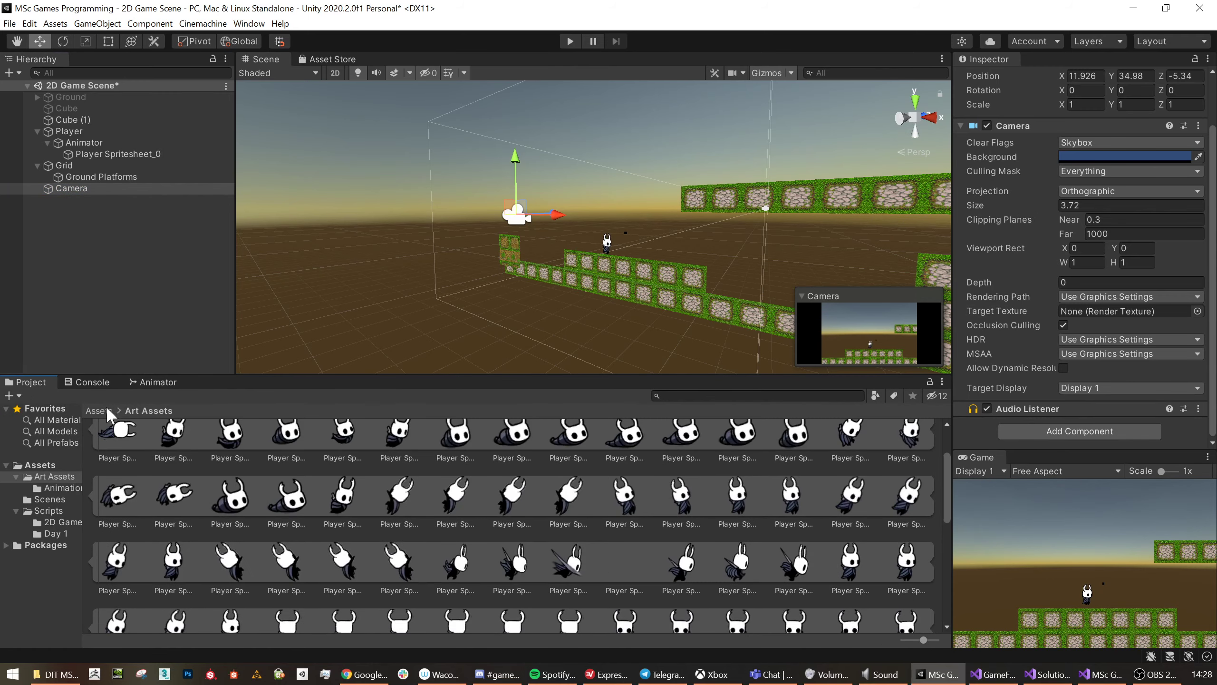
left_click(103, 411)
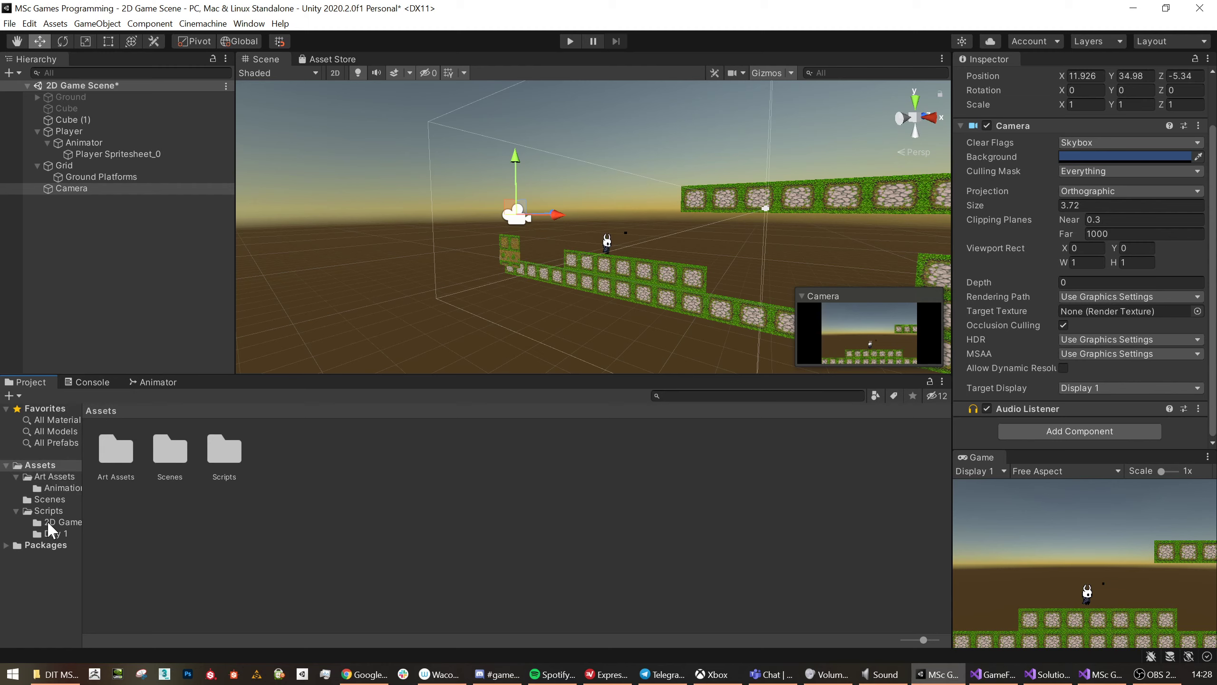
left_click(50, 532)
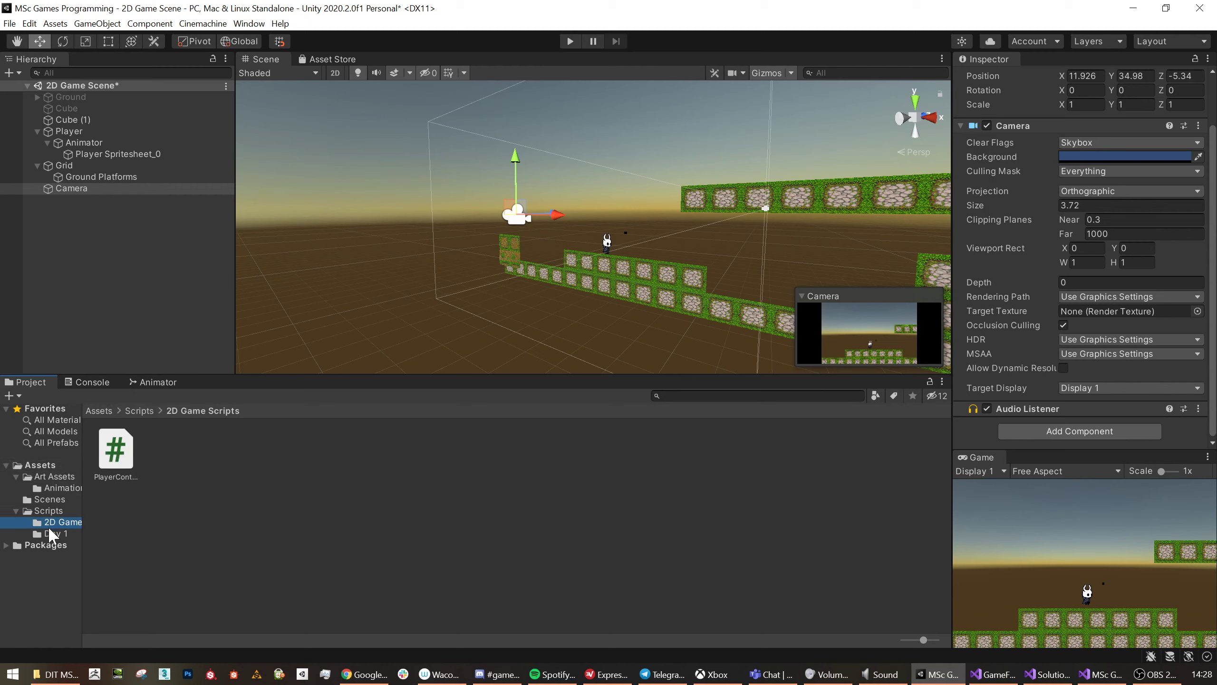
left_click(55, 487)
Try a standard Cinemachine virtual camera, look over its Body and Aim settings, and delete it from the scene.
left_click(195, 25)
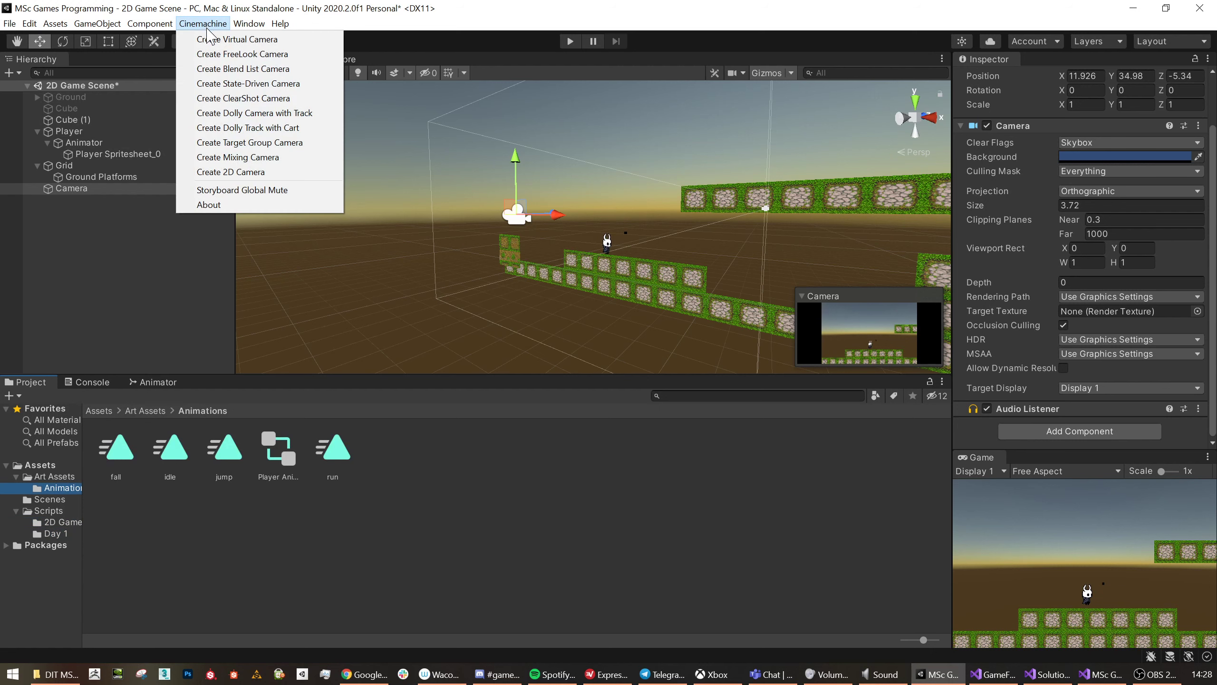
left_click(214, 40)
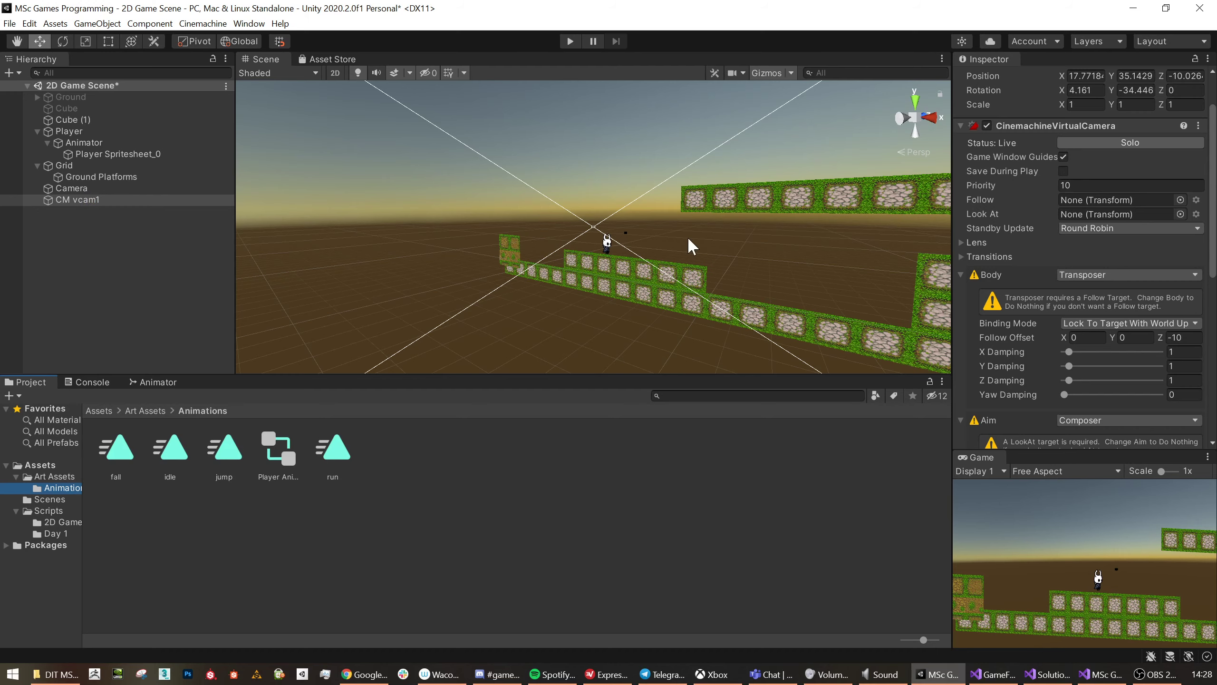
scroll(1064, 258, "up", 3)
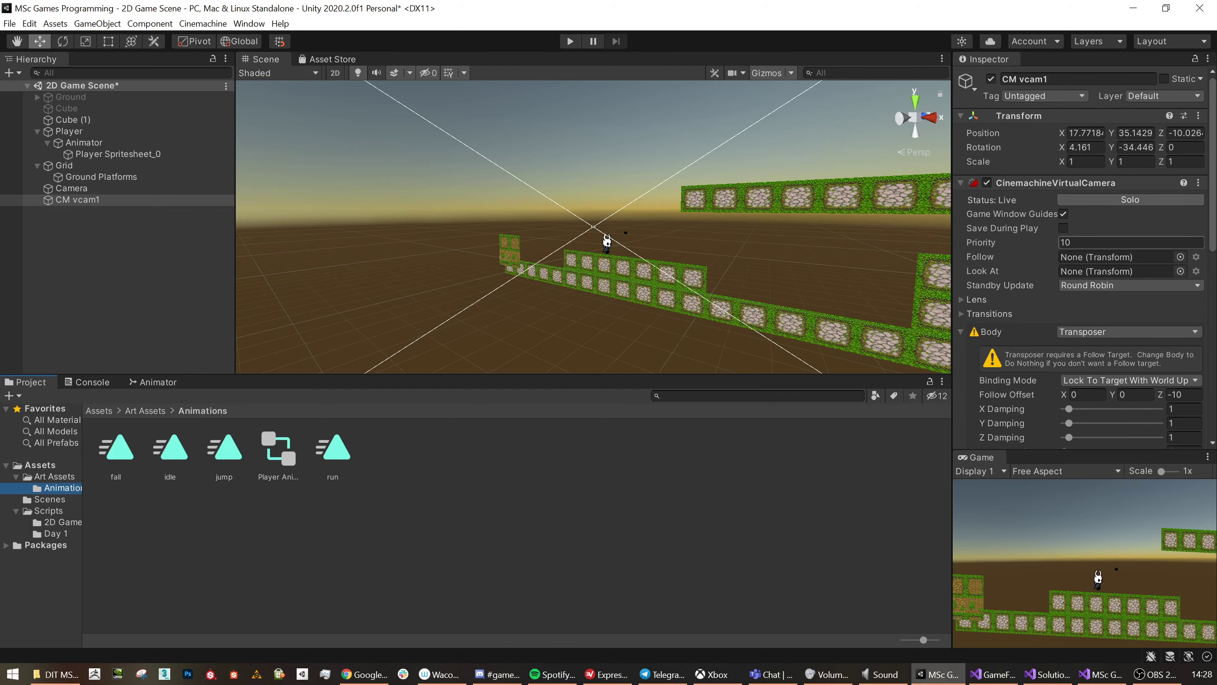
scroll(1044, 310, "down", 15)
scroll(1042, 306, "up", 10)
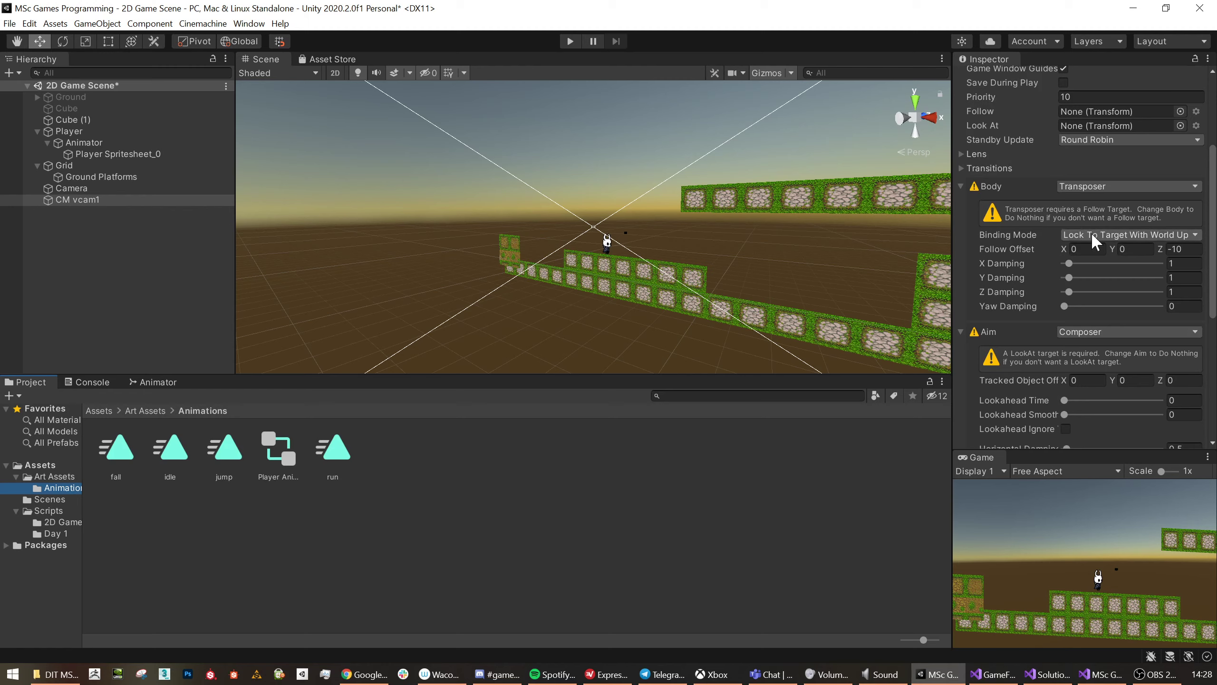
scroll(1017, 227, "up", 8)
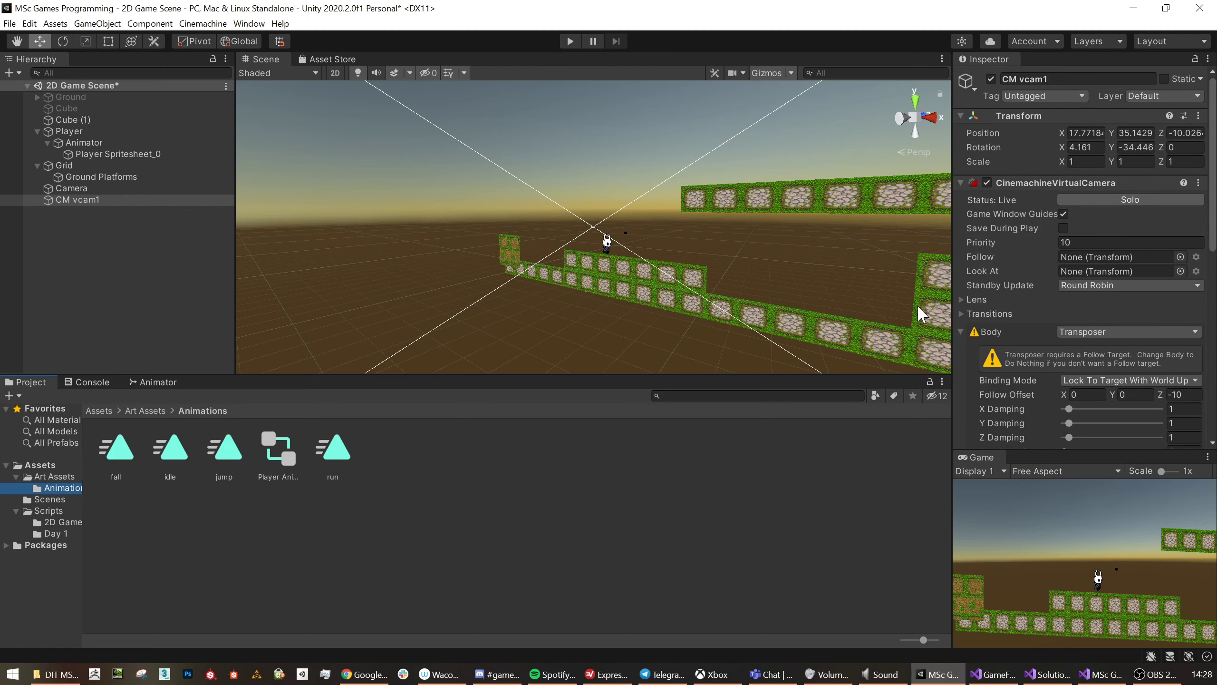
scroll(1065, 251, "down", 5)
left_click(84, 200)
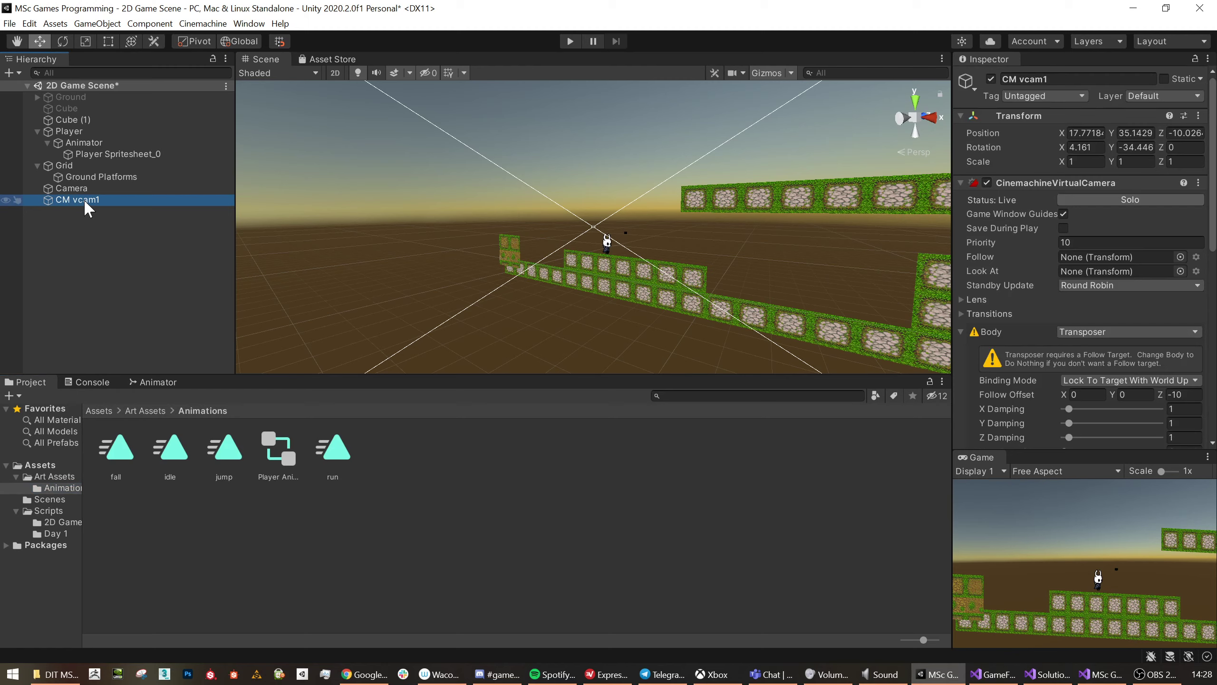
key("Delete")
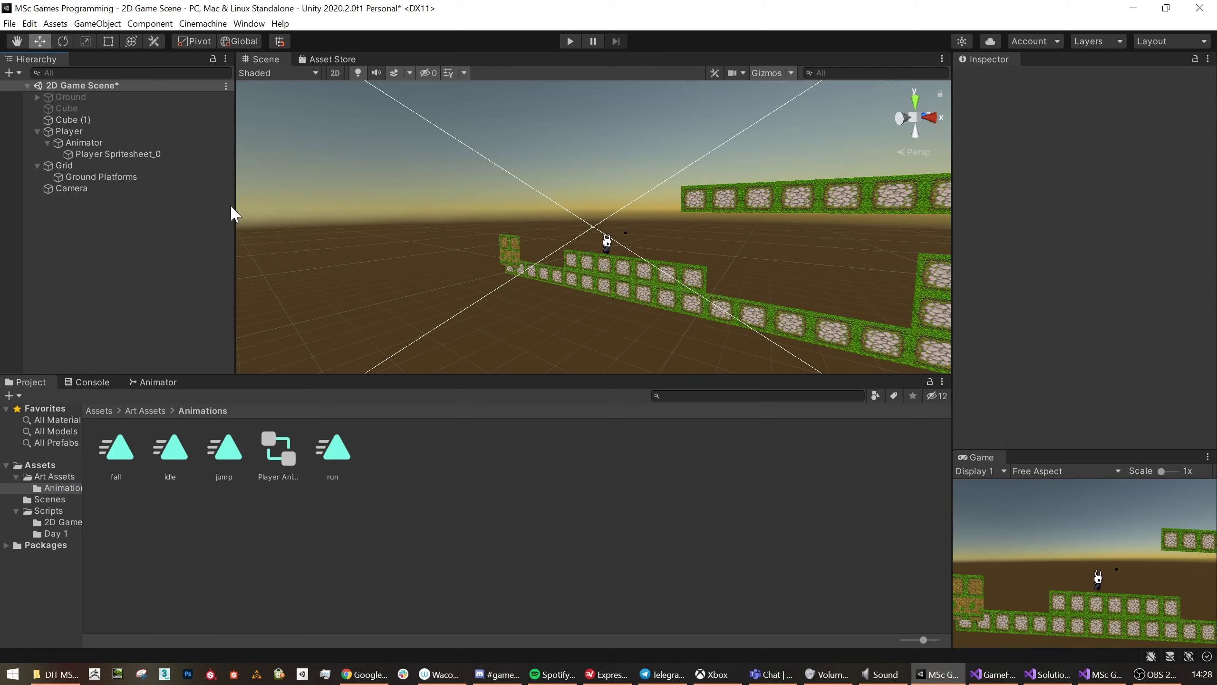
Try a Cinemachine 2D camera, look over its Framing Transposer settings, and undo its creation.
left_click(136, 186)
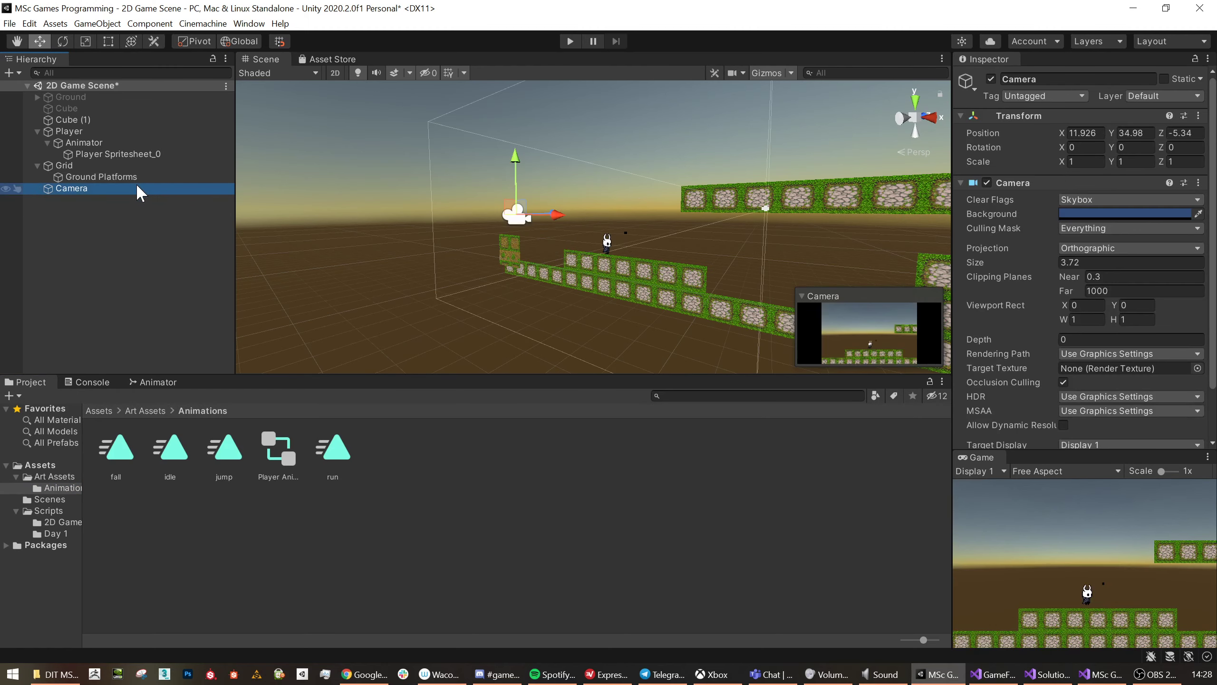
left_click(214, 24)
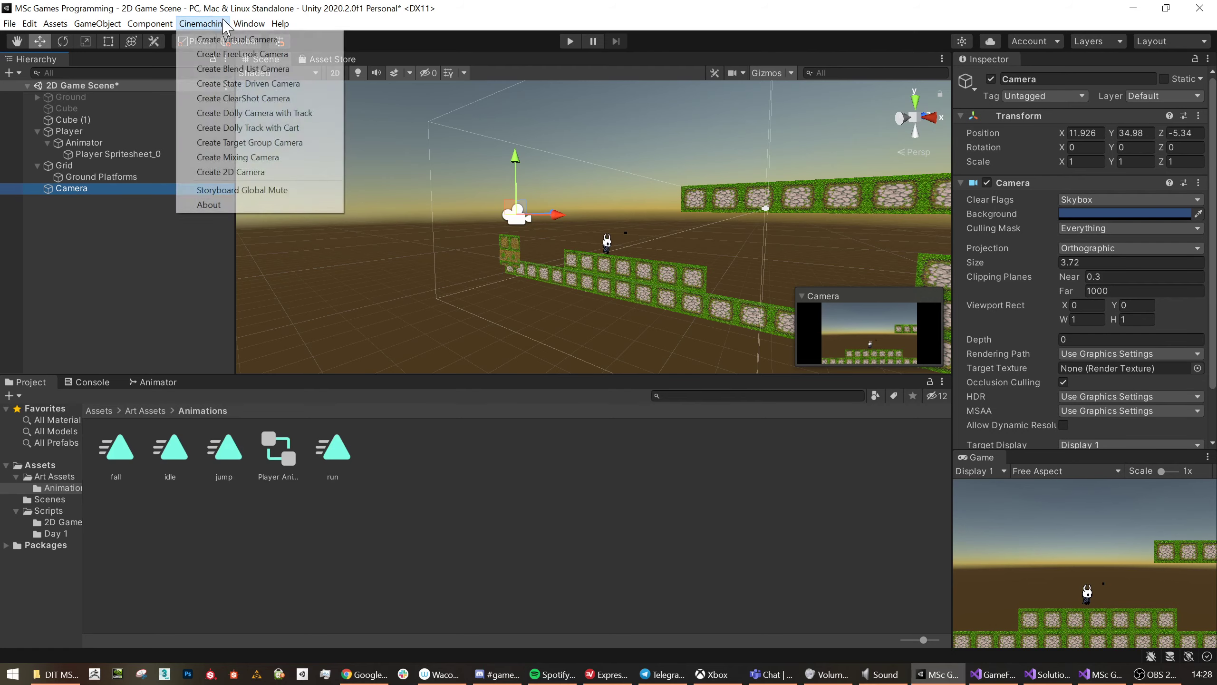
mouse_move(206, 26)
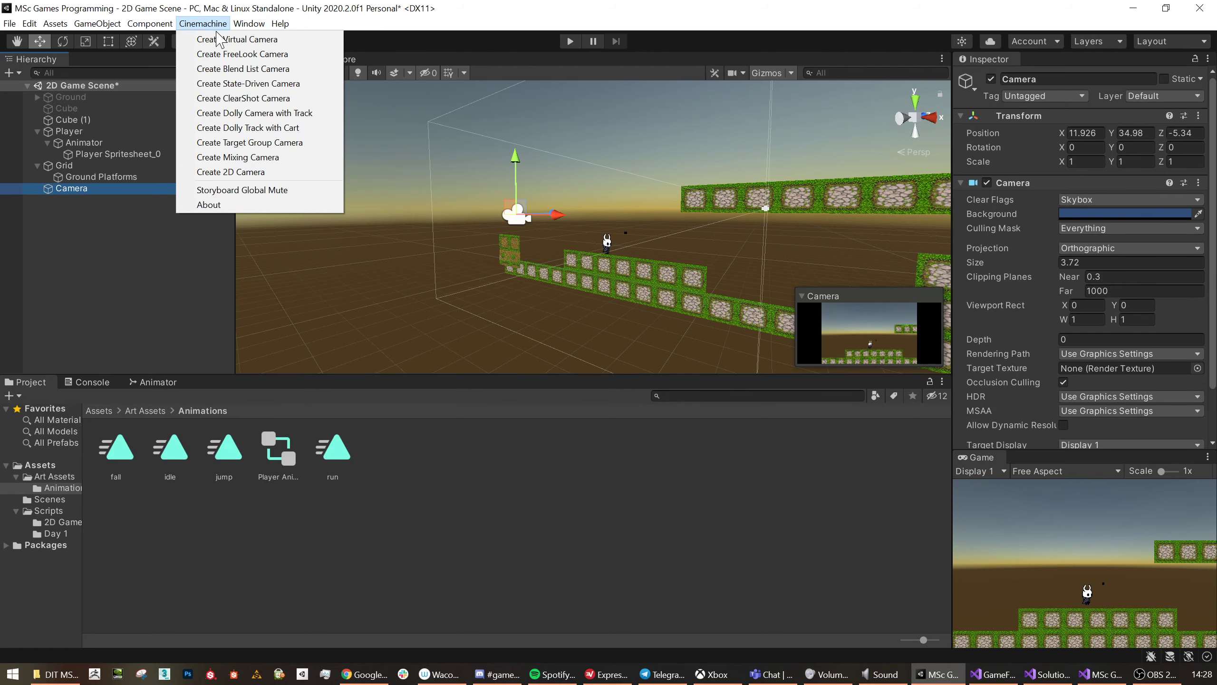
left_click(239, 173)
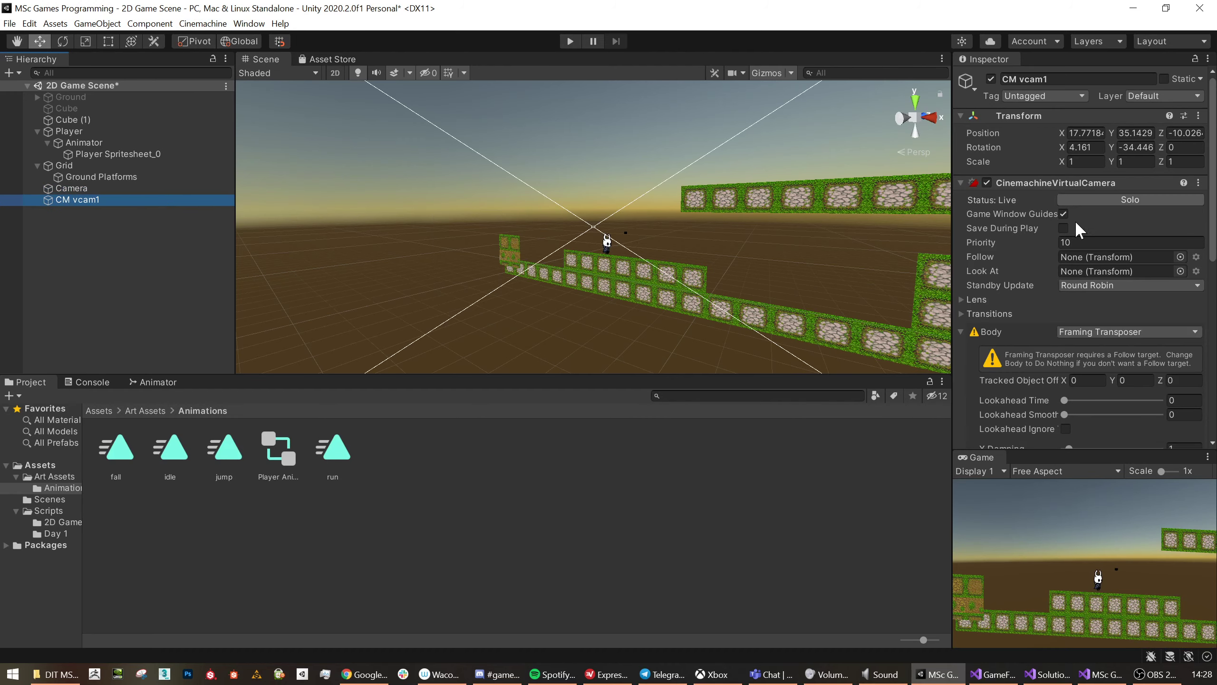
scroll(1051, 233, "down", 5)
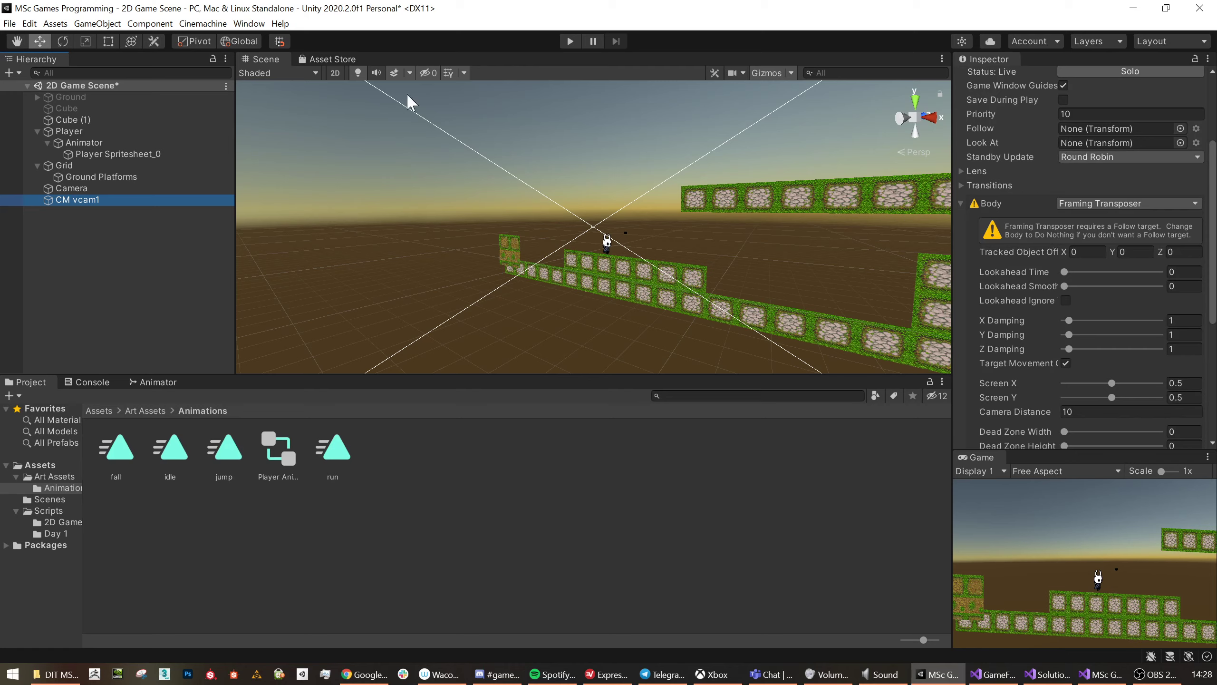
key("ctrl+z")
Try a Cinemachine FreeLook camera in the scene and undo its creation.
left_click(249, 23)
mouse_move(202, 23)
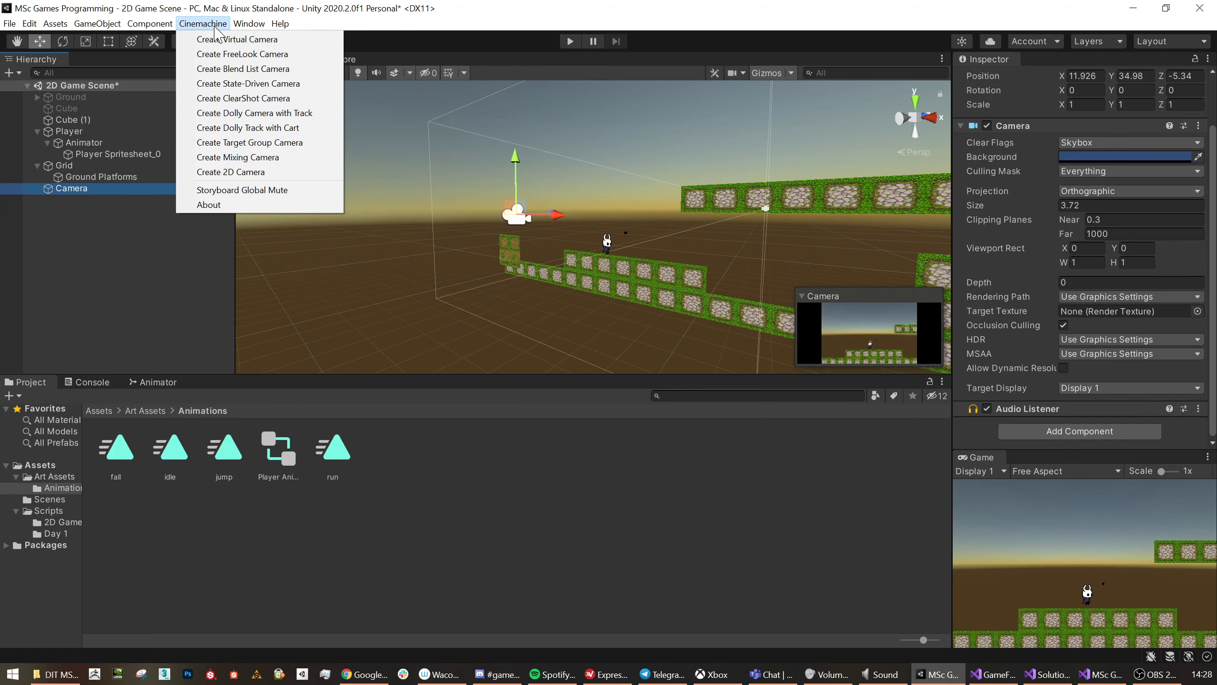
left_click(235, 56)
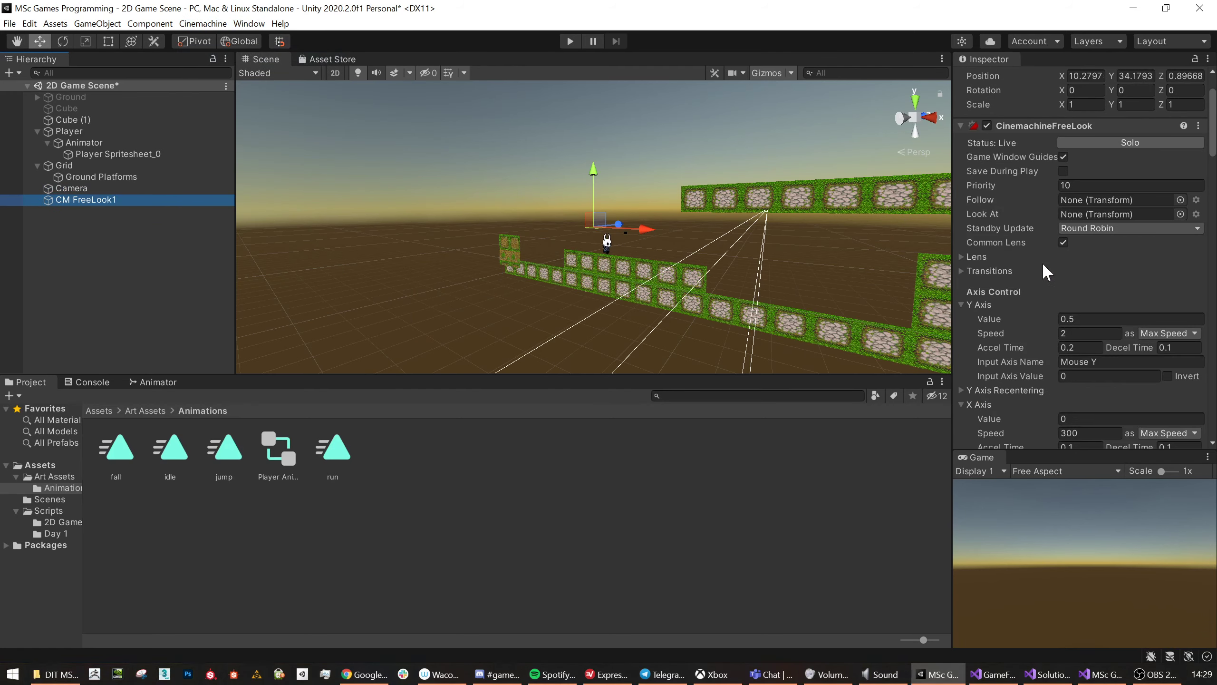
key("ctrl+z")
Create a Cinemachine 2D camera and assign the Player as its Follow target.
left_click(192, 24)
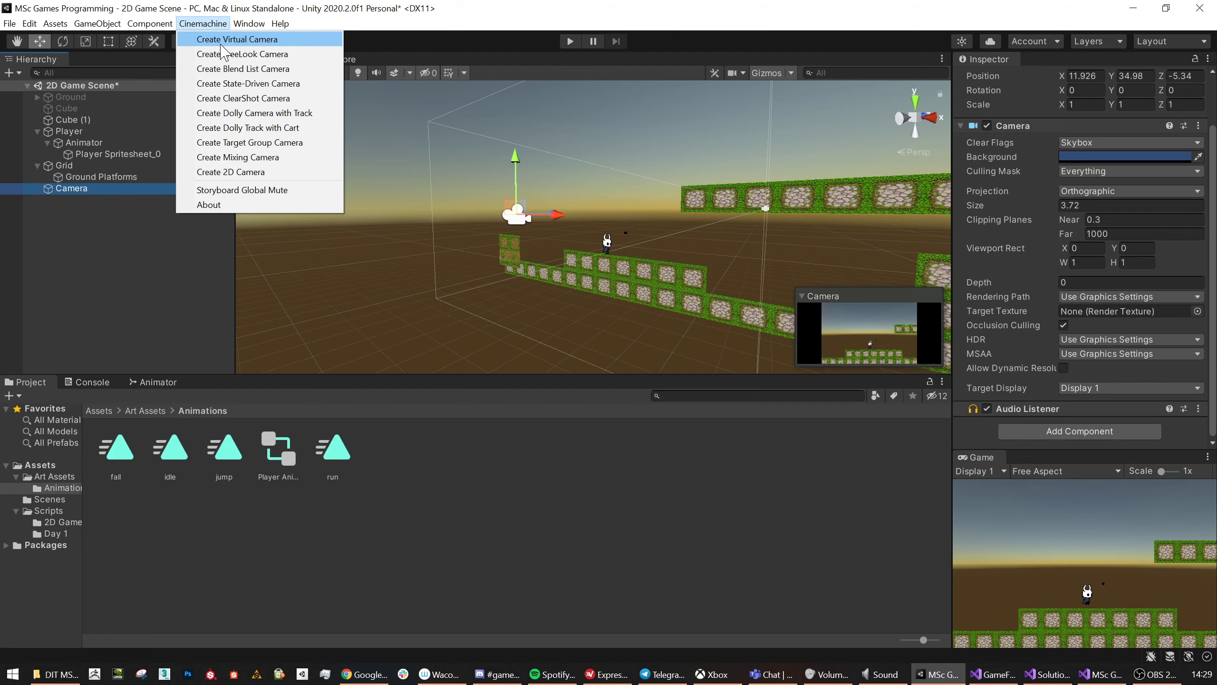
left_click(259, 172)
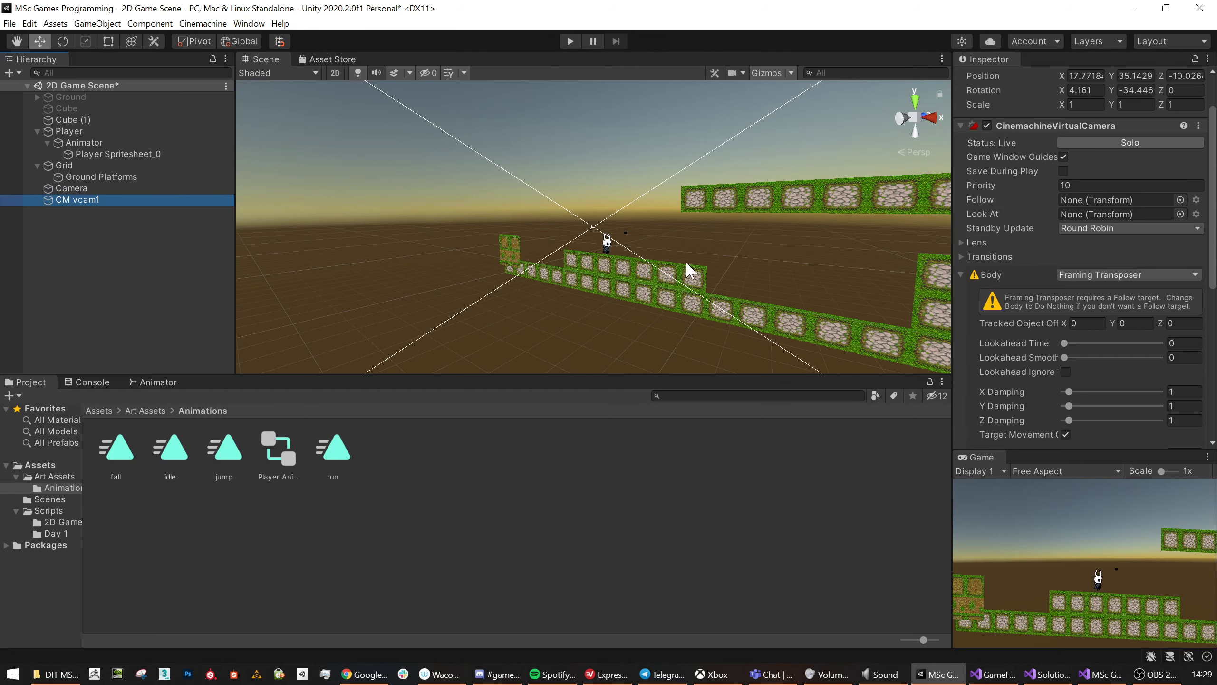
left_click_drag(689, 271, 629, 254, "alt")
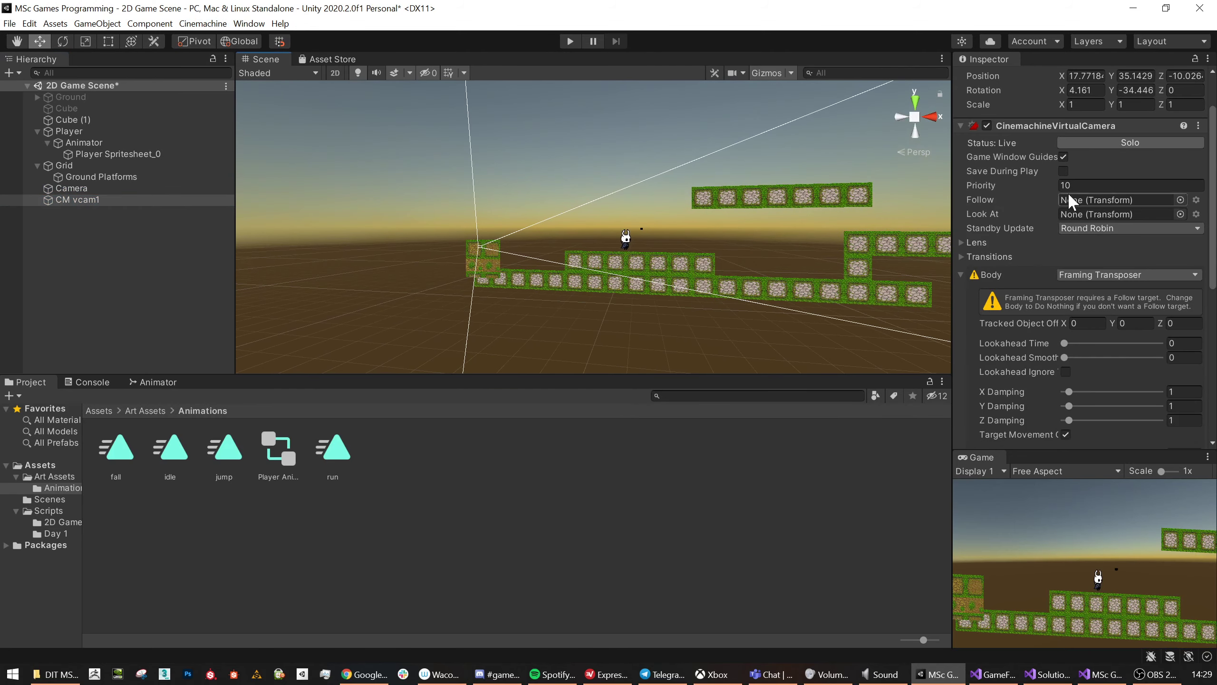
scroll(1036, 209, "down", 3)
scroll(1036, 209, "up", 3)
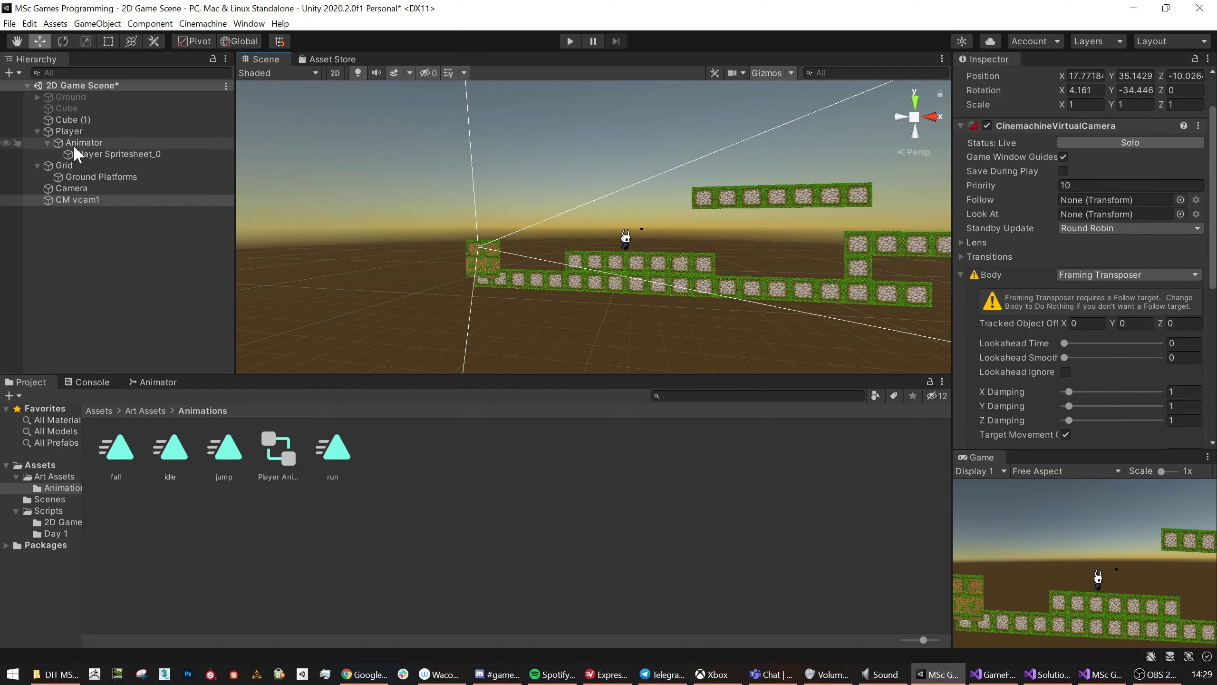
left_click_drag(69, 131, 1092, 198)
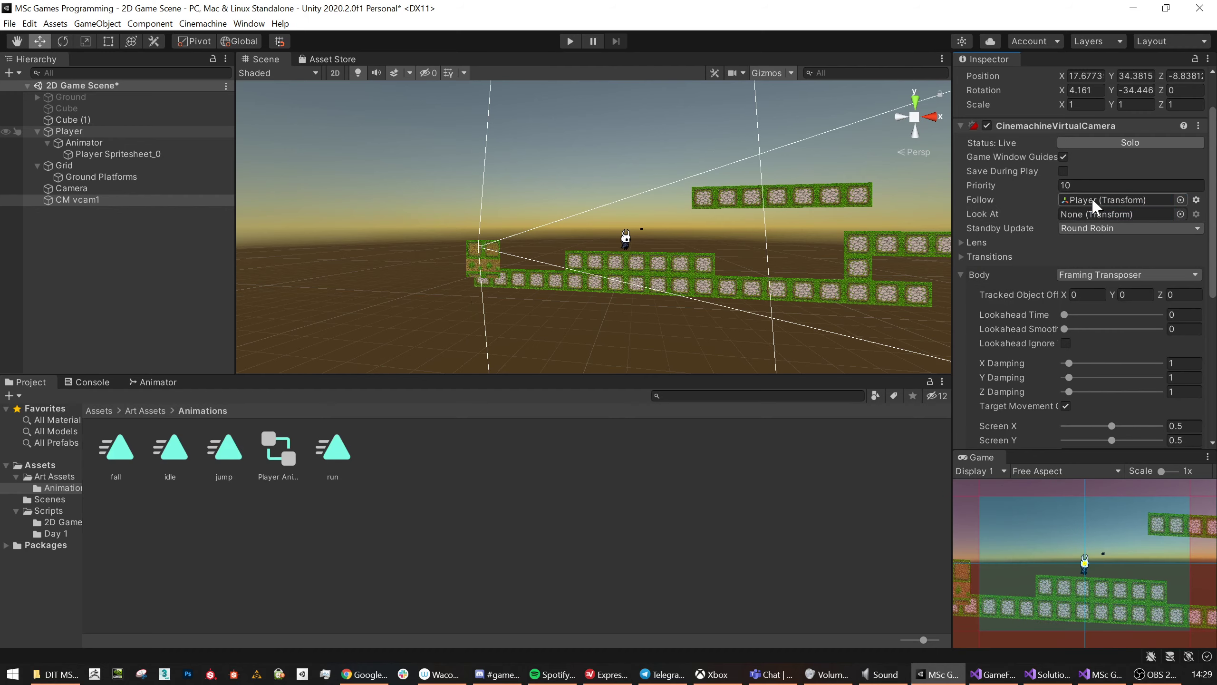
Examine the virtual camera's Body options and framing settings, and the main Camera's projection and CinemachineBrain settings.
left_click(1076, 274)
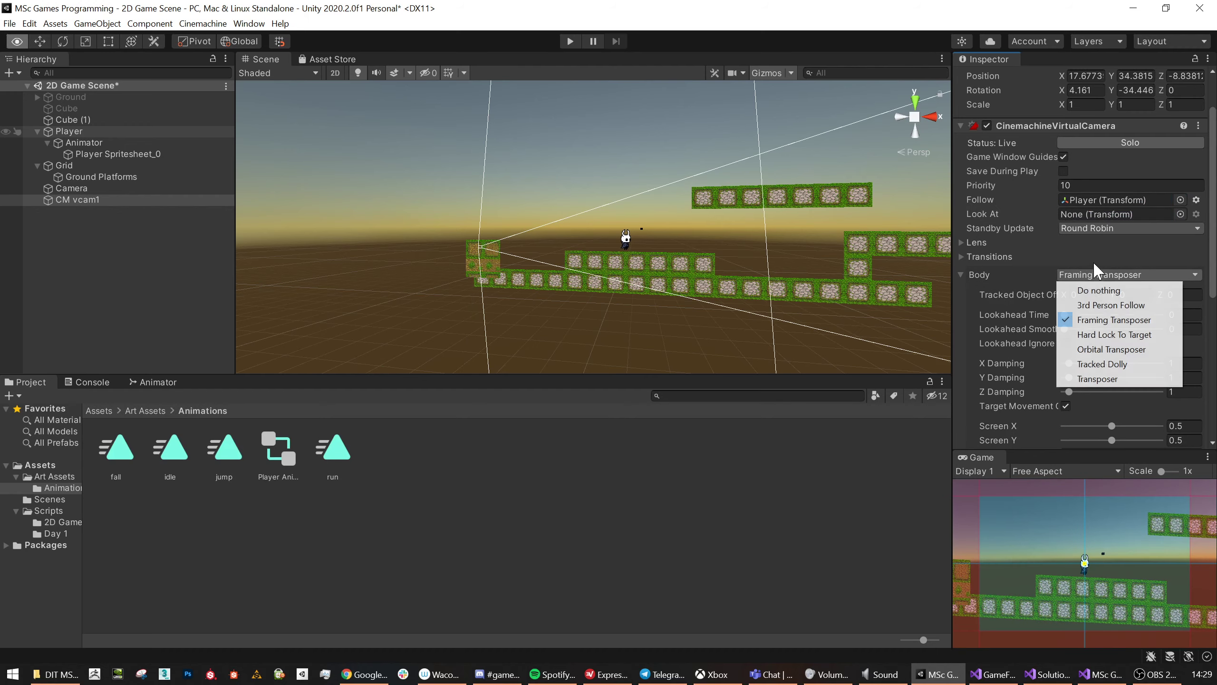
left_click(1044, 293)
scroll(1039, 297, "down", 5)
scroll(1035, 336, "down", 1)
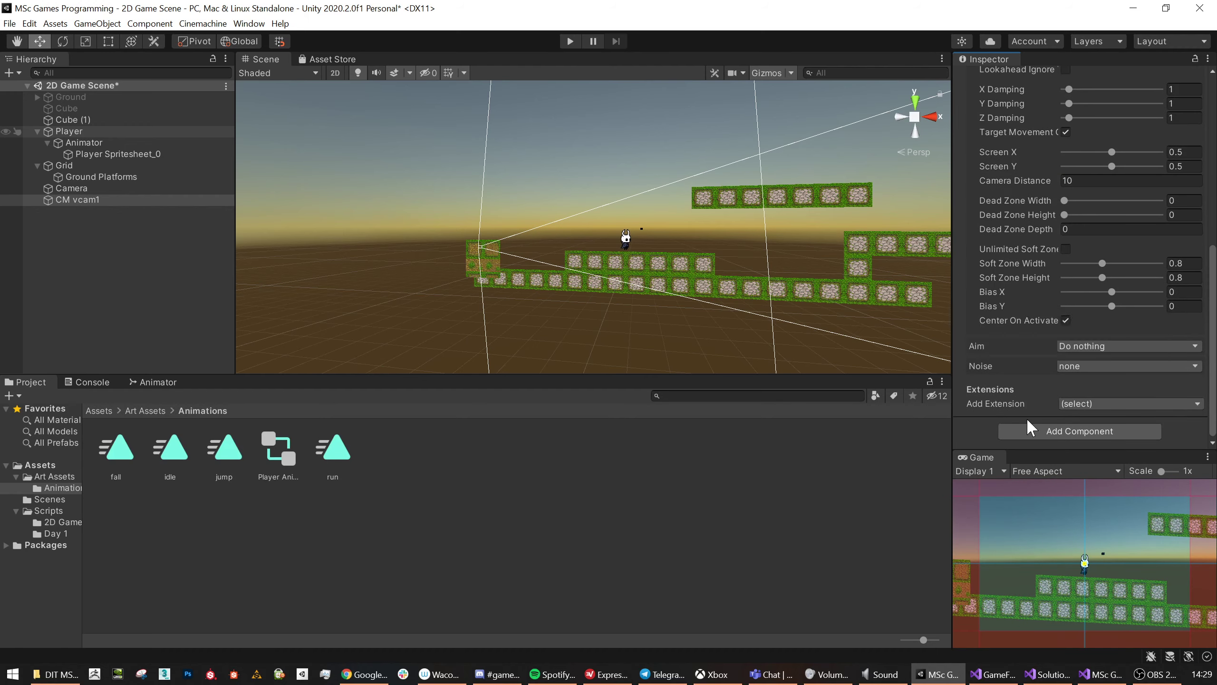
scroll(1027, 383, "up", 10)
left_click(72, 188)
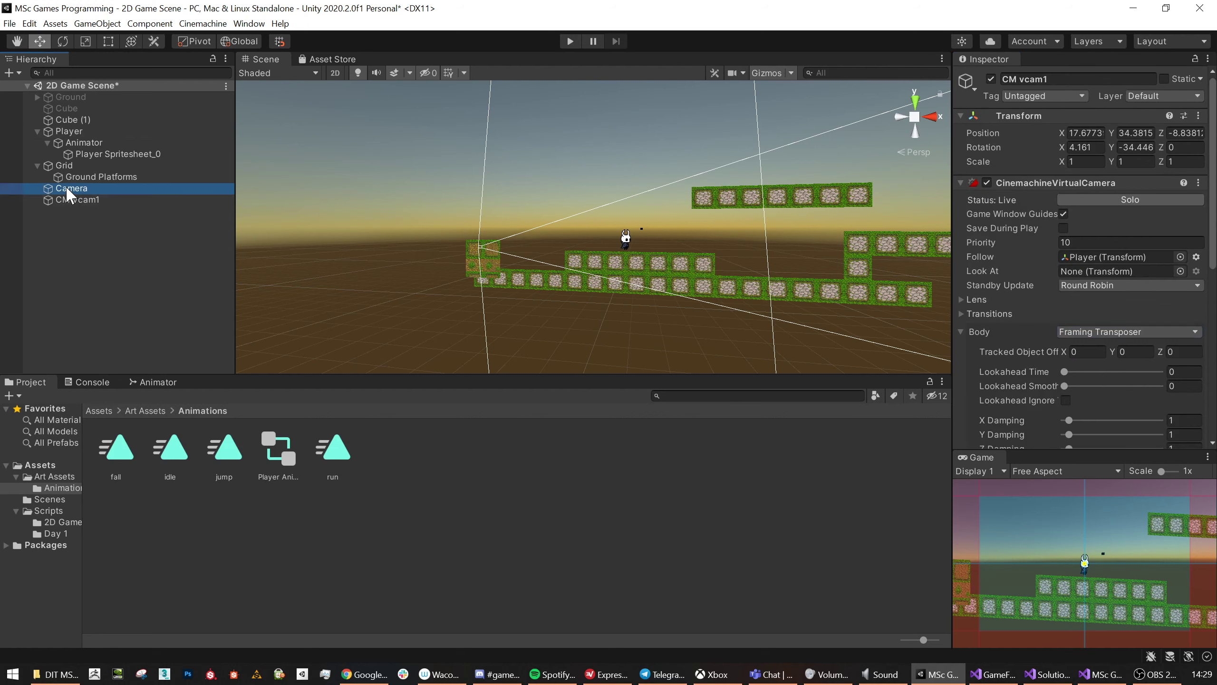
scroll(1040, 232, "down", 4)
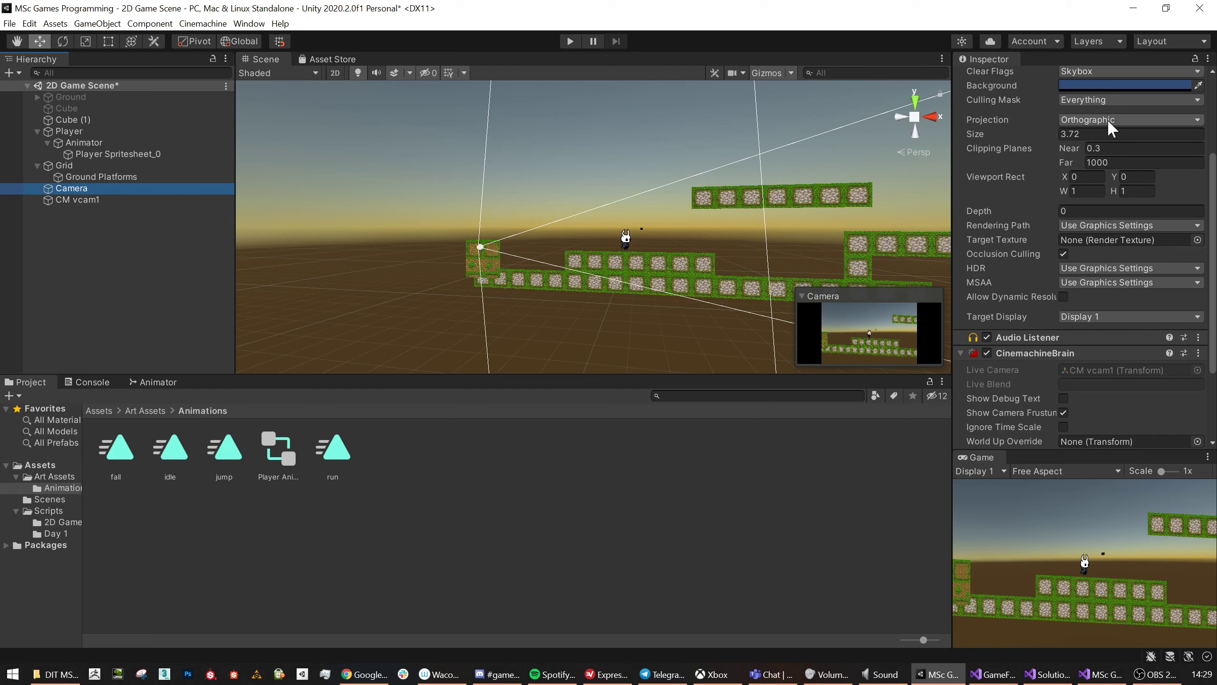
left_click(112, 200)
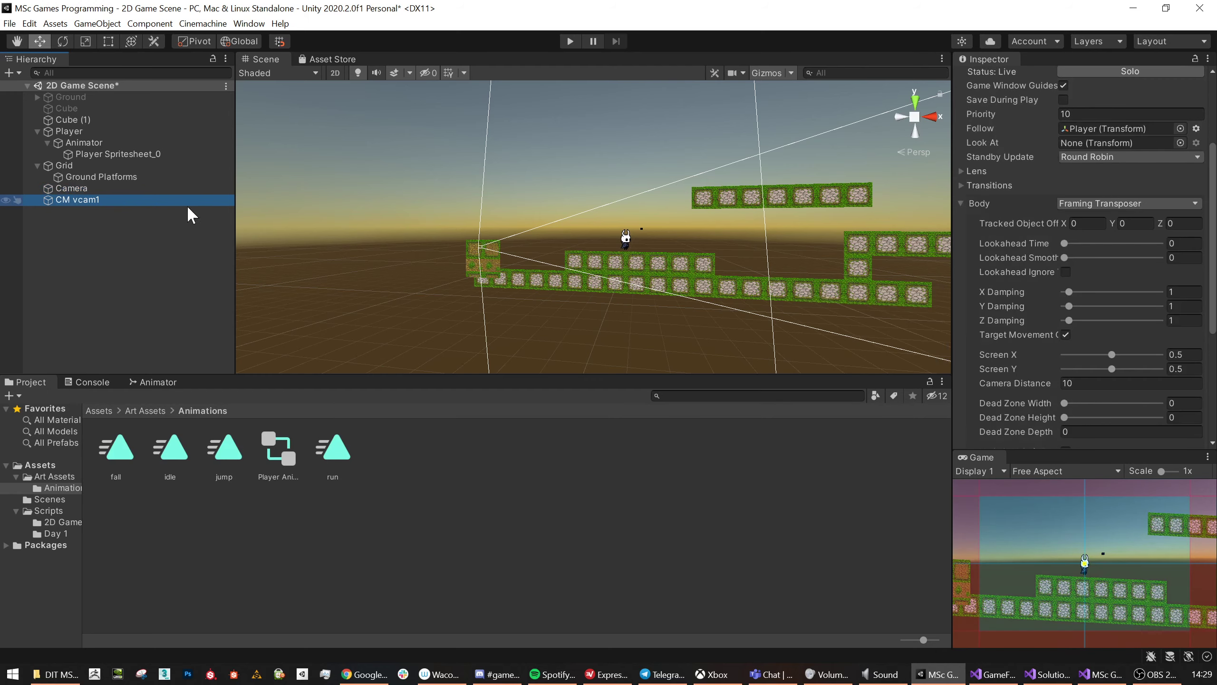
Set the virtual camera's X and Y rotation to 0.
scroll(1087, 182, "up", 4)
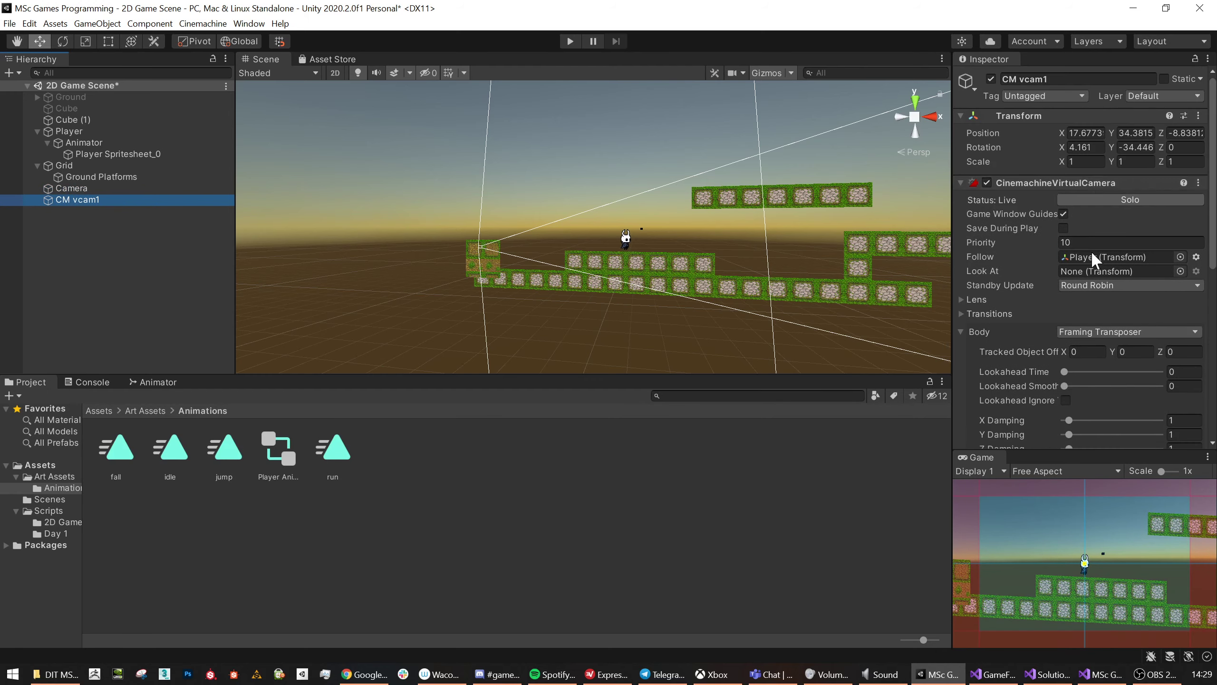
left_click(1084, 147)
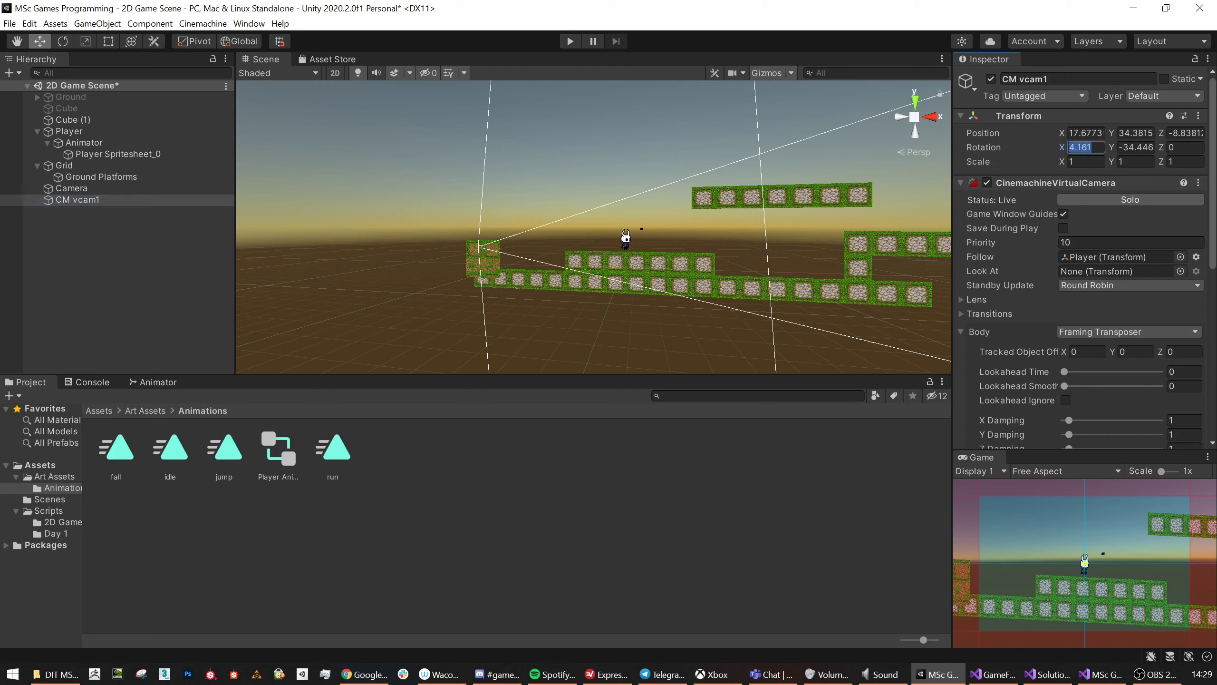
type("0")
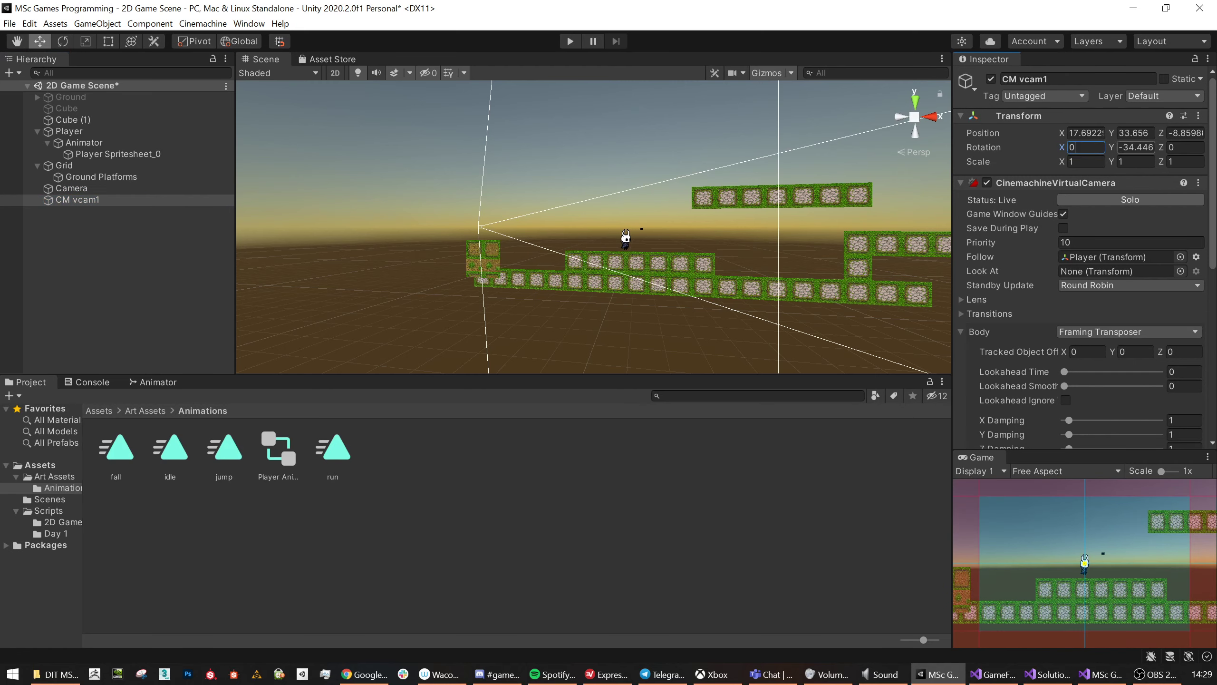
key("Tab")
type("0")
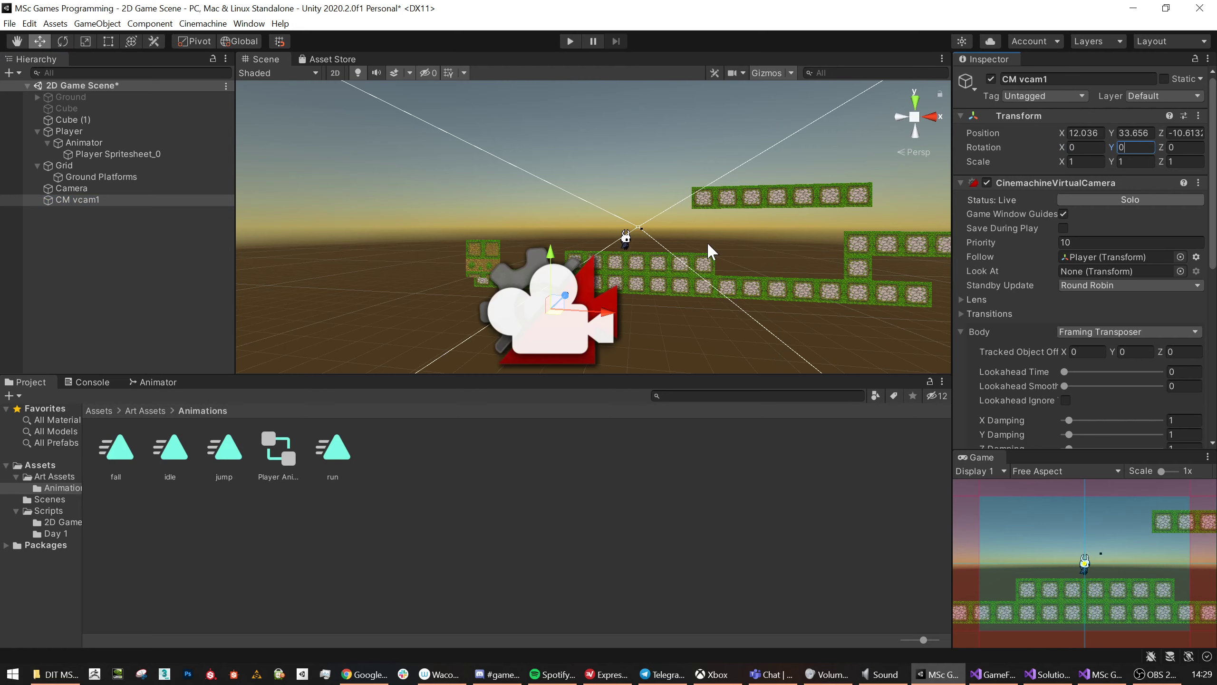
Try to set the virtual camera's Y position to 0.
left_click_drag(911, 234, 736, 226, "alt")
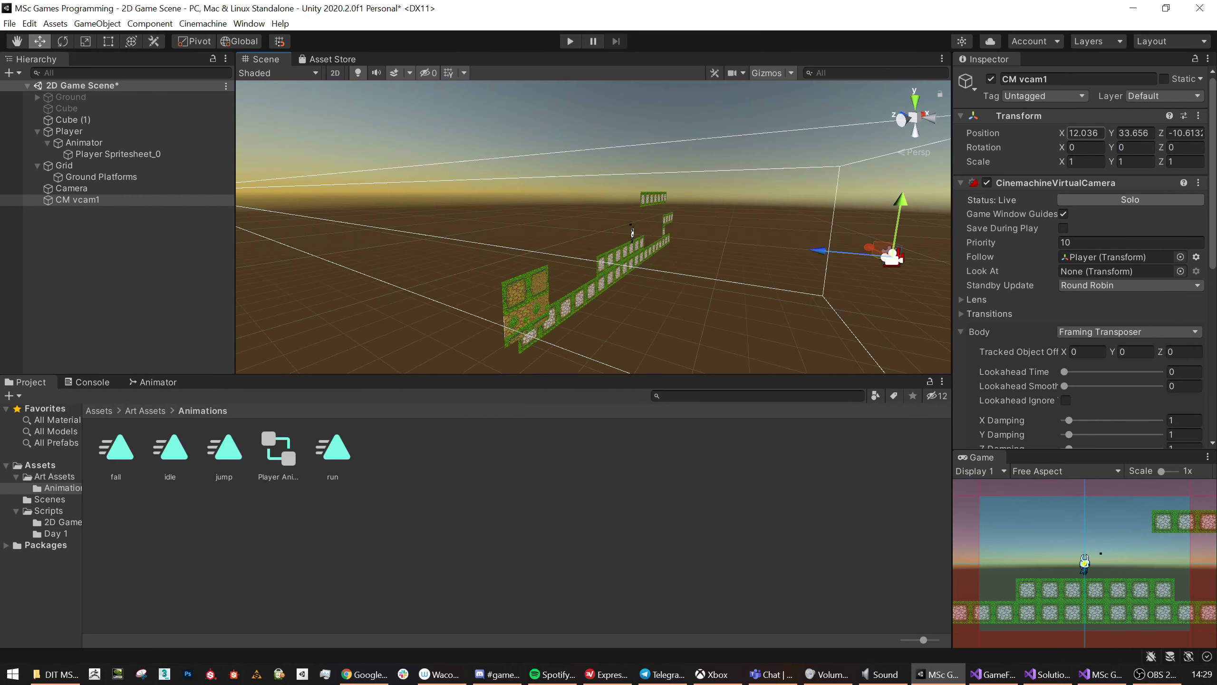
scroll(1083, 288, "down", 5)
scroll(1083, 287, "up", 5)
left_click(1084, 132)
left_click(1133, 133)
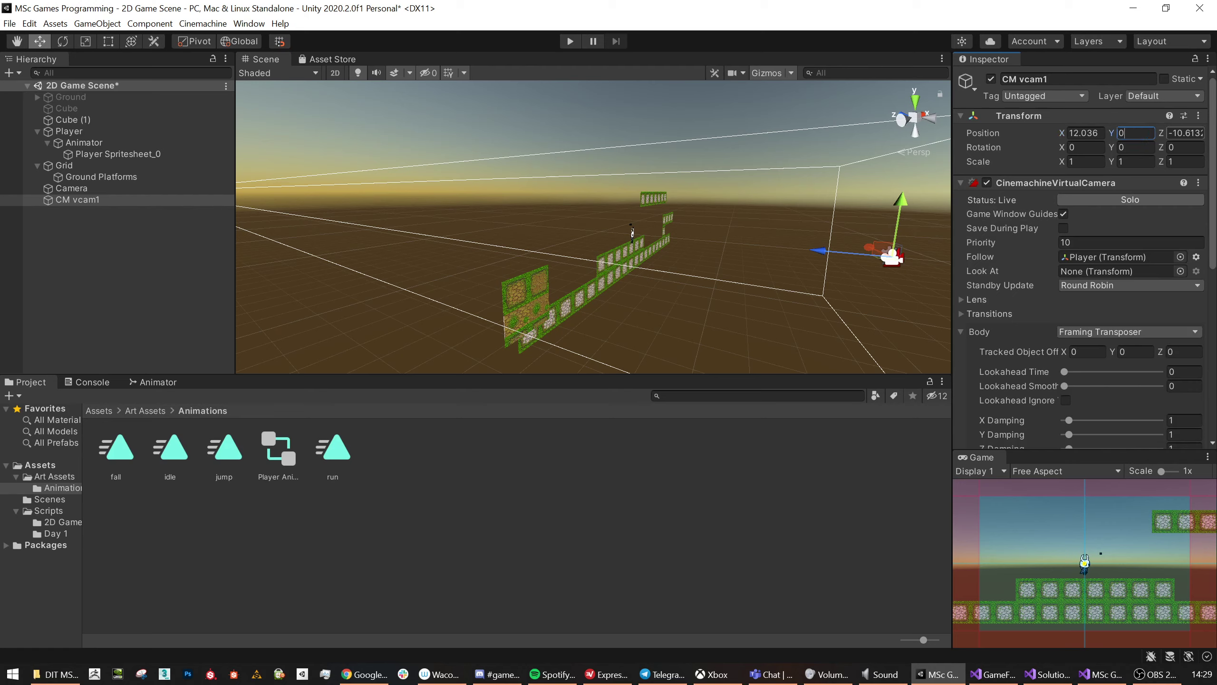
type("0")
key("Tab")
key("Return")
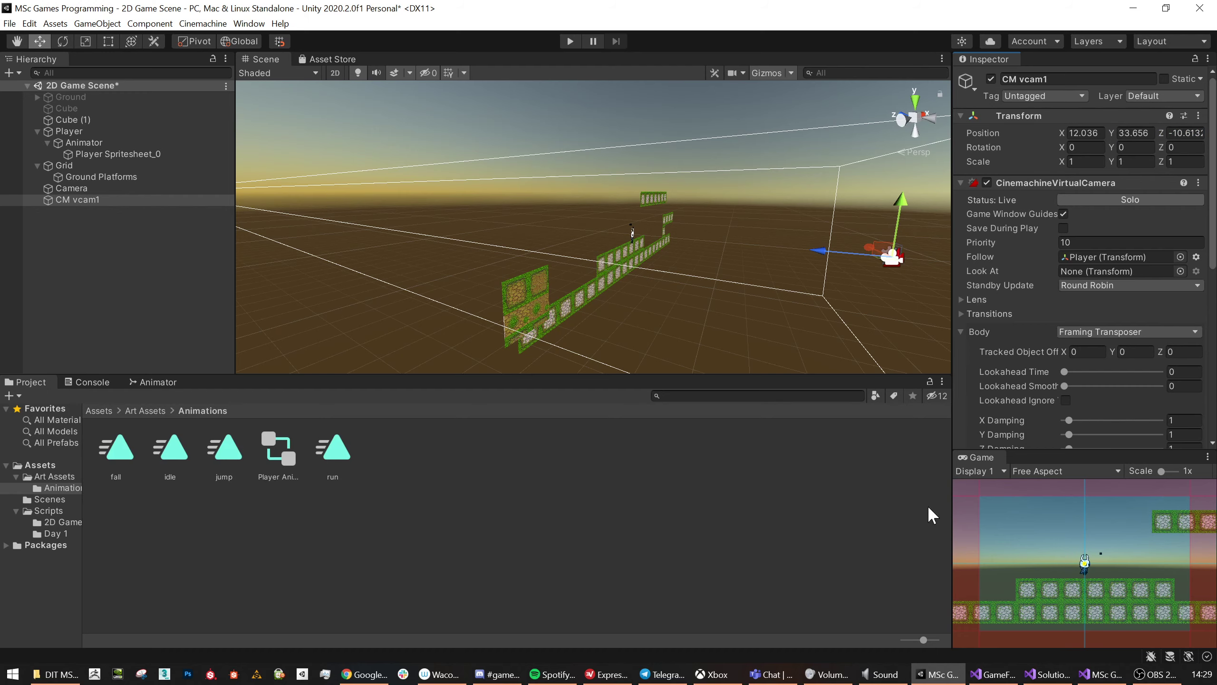
Run the game and move the character right and left to check that the camera follows.
left_click(572, 41)
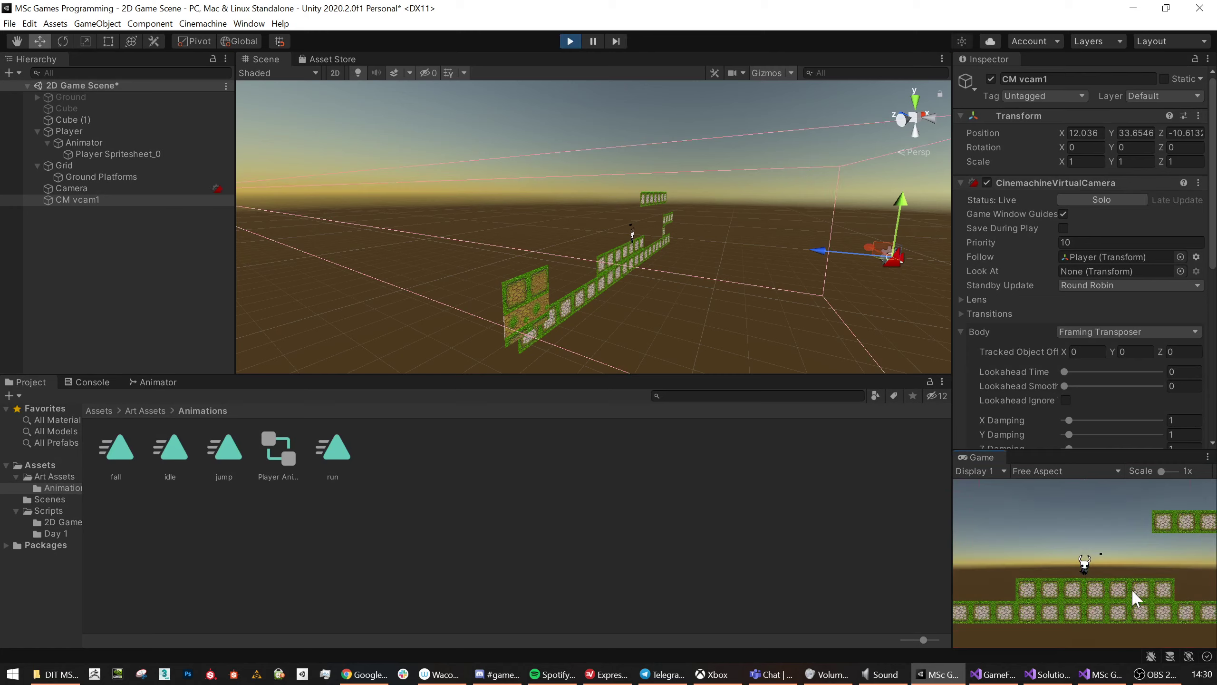
key("Right")
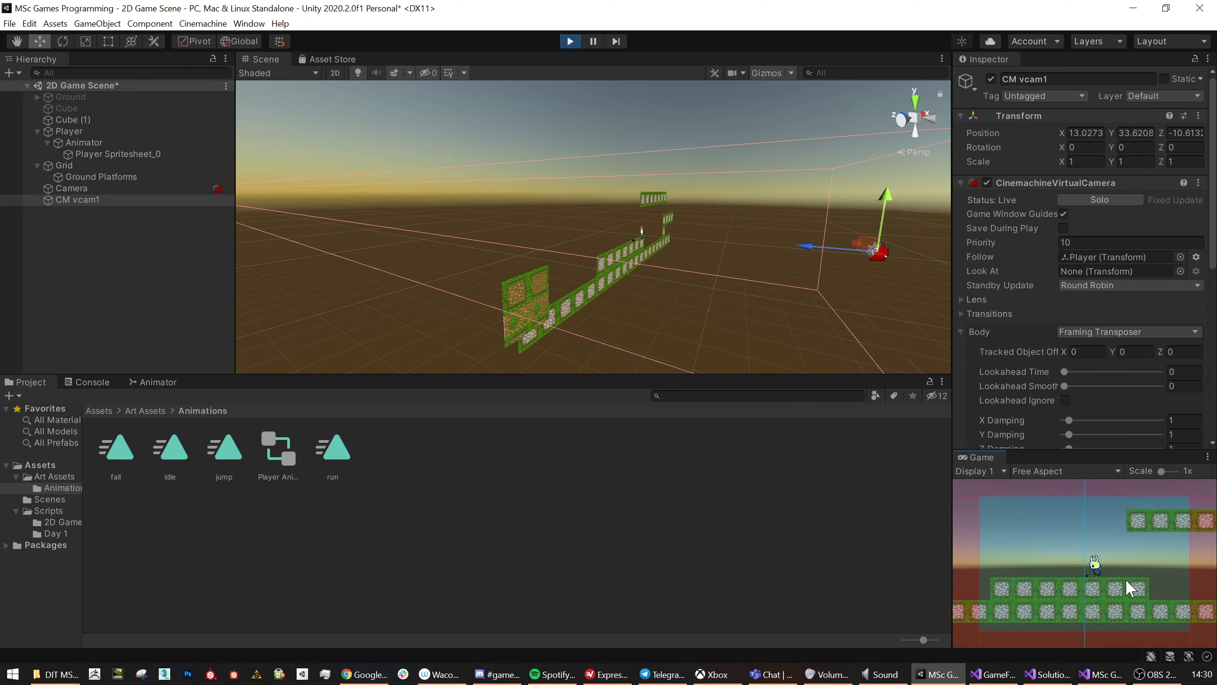
key("Left")
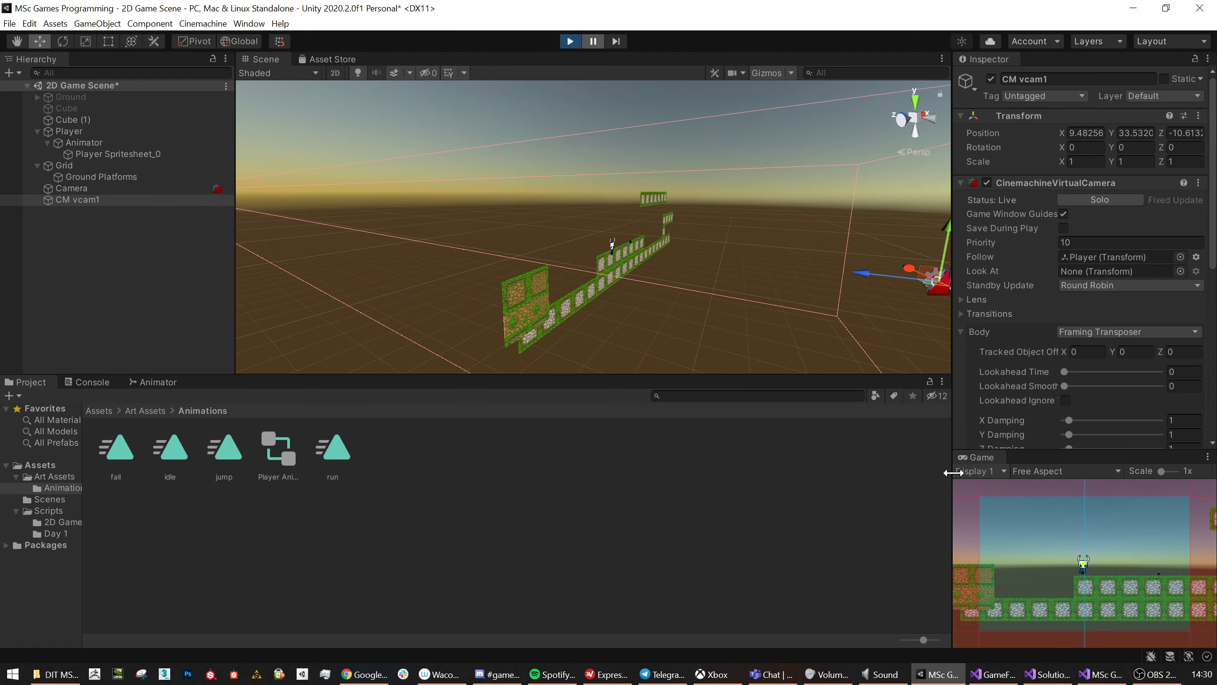
Widen the Inspector and Game panels, and maximize the Game view while running the character right toward the block wall.
left_click_drag(953, 472, 742, 472)
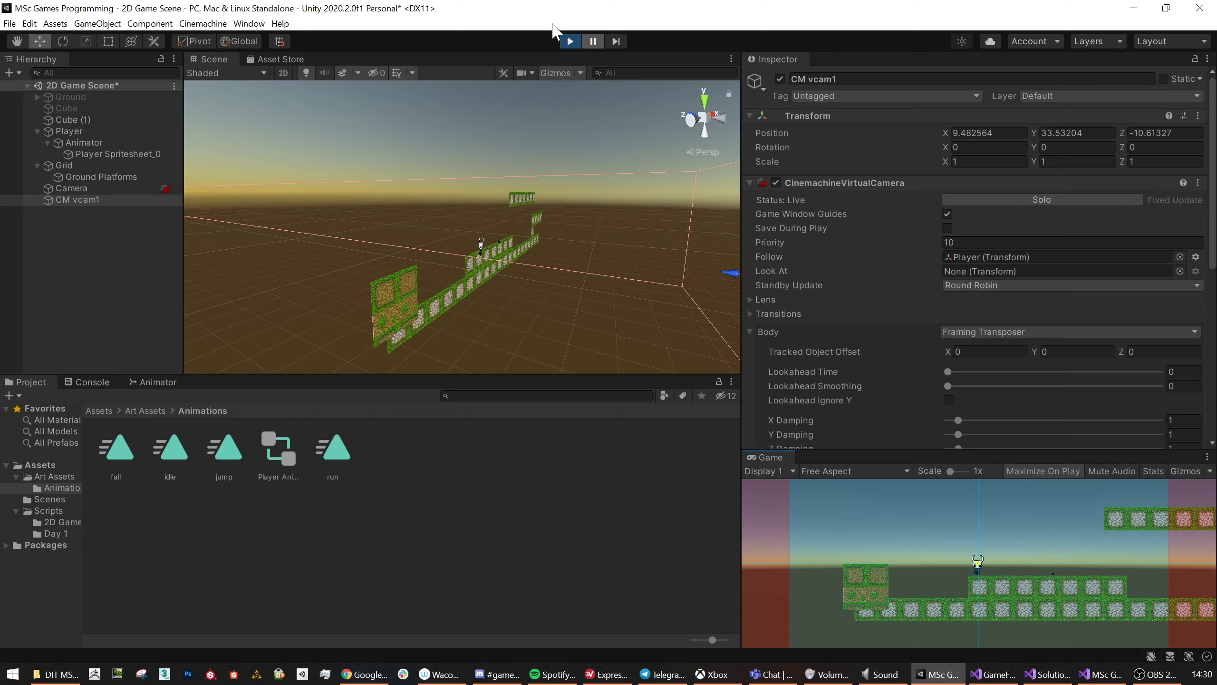
key("shift+space")
key("Right")
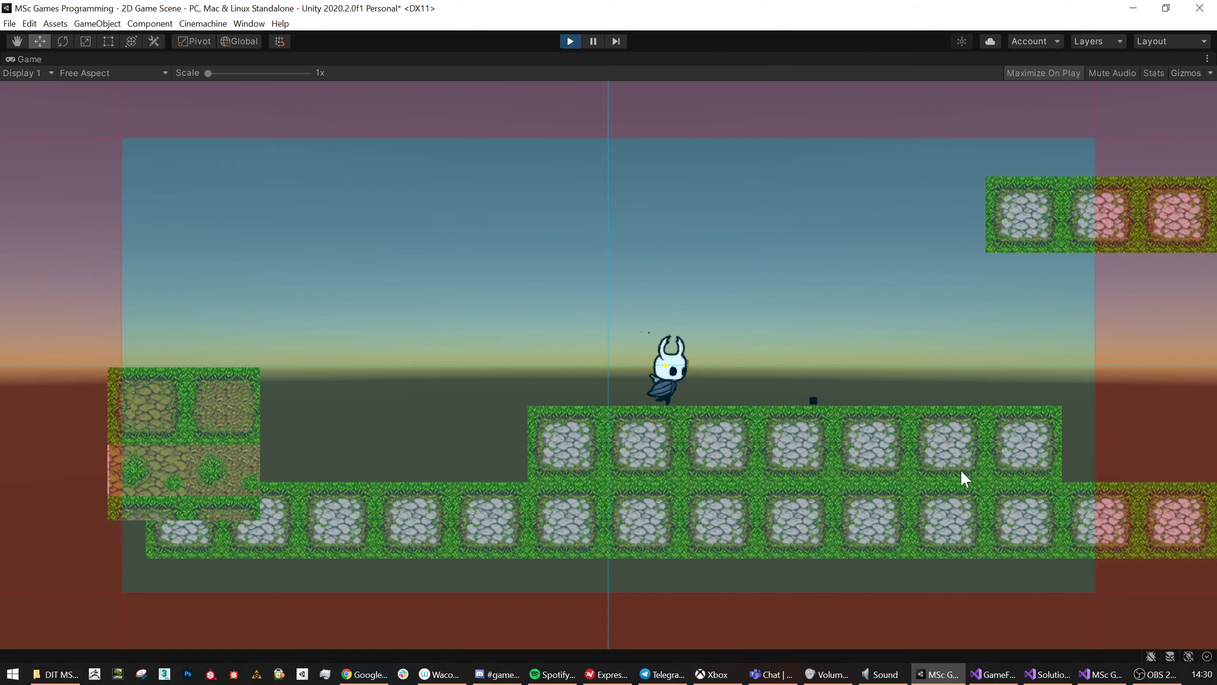
key("Right")
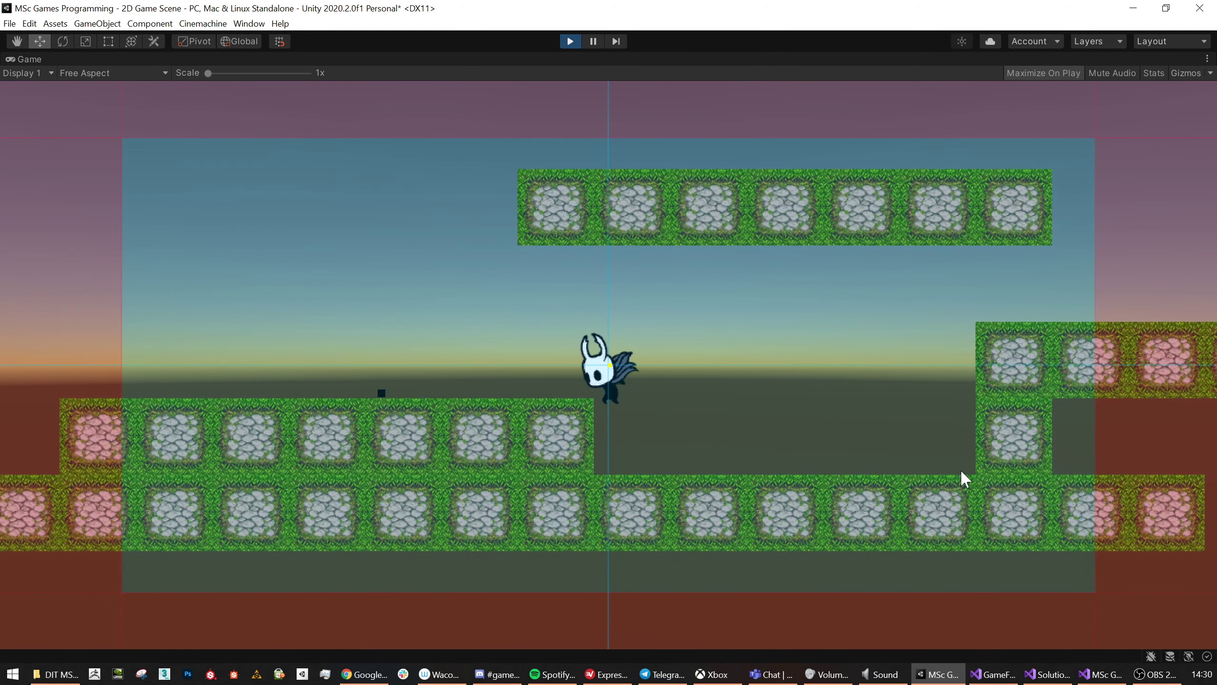
key("Right")
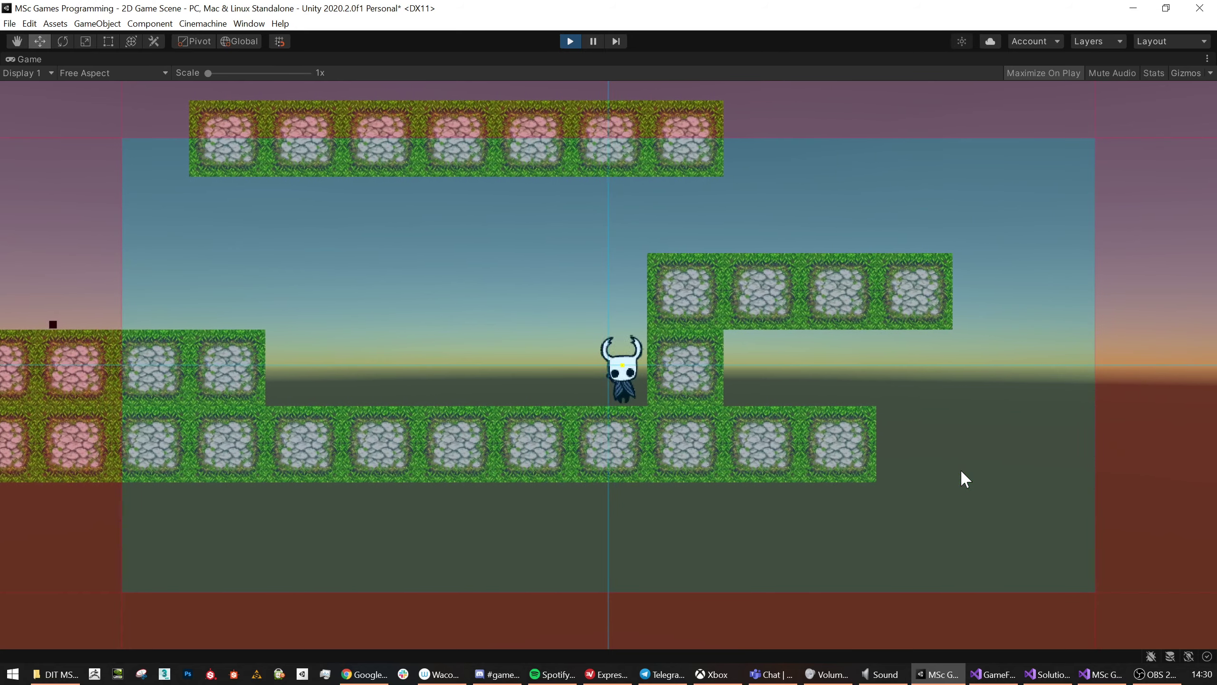
Run the character back and forth between the lower platform's walls to examine the camera's damping and framing guides.
key("Left")
key("Right")
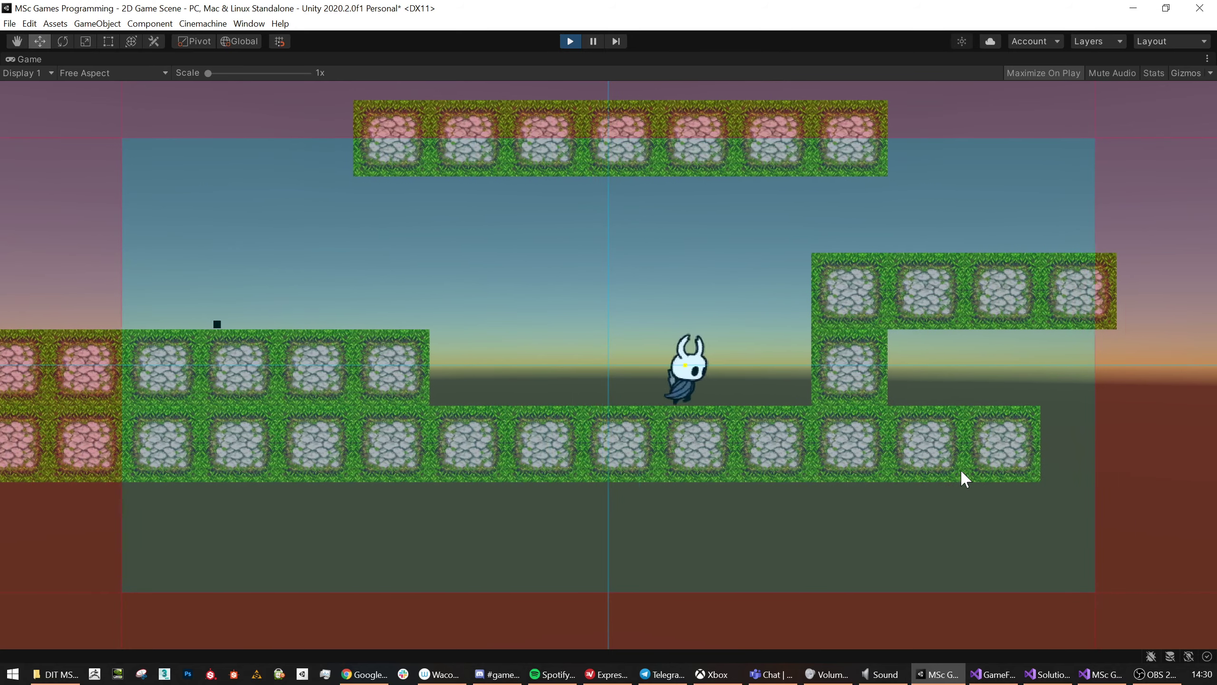
key("Left")
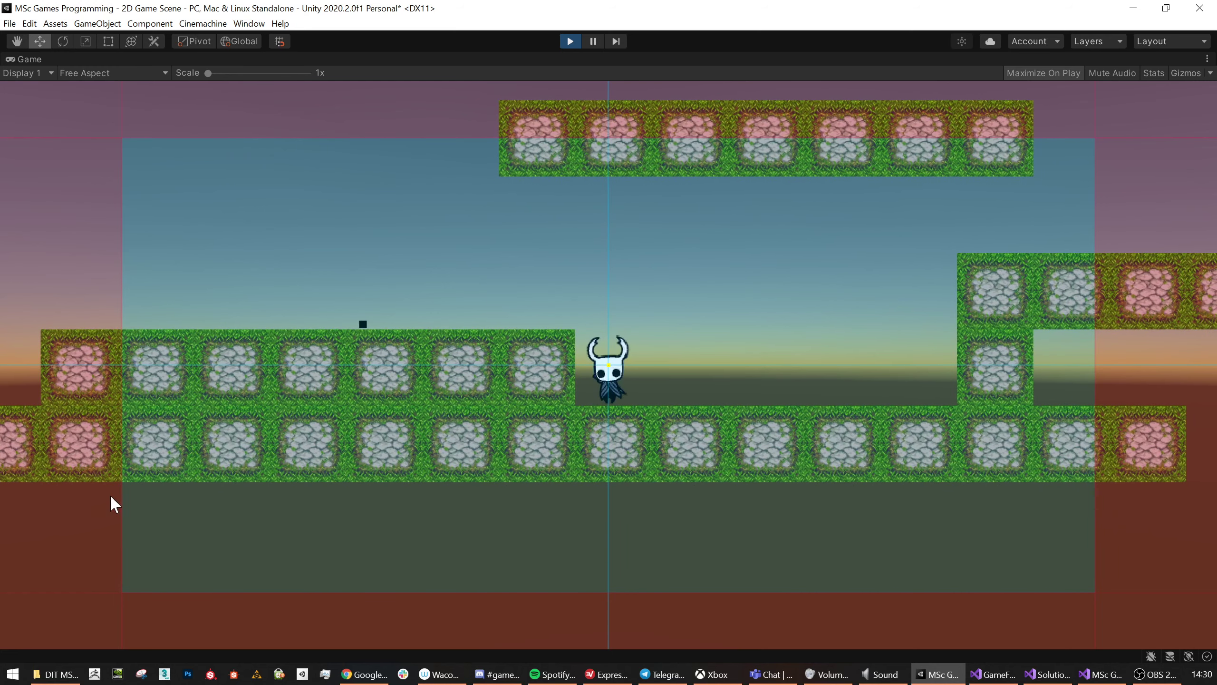
key("Right")
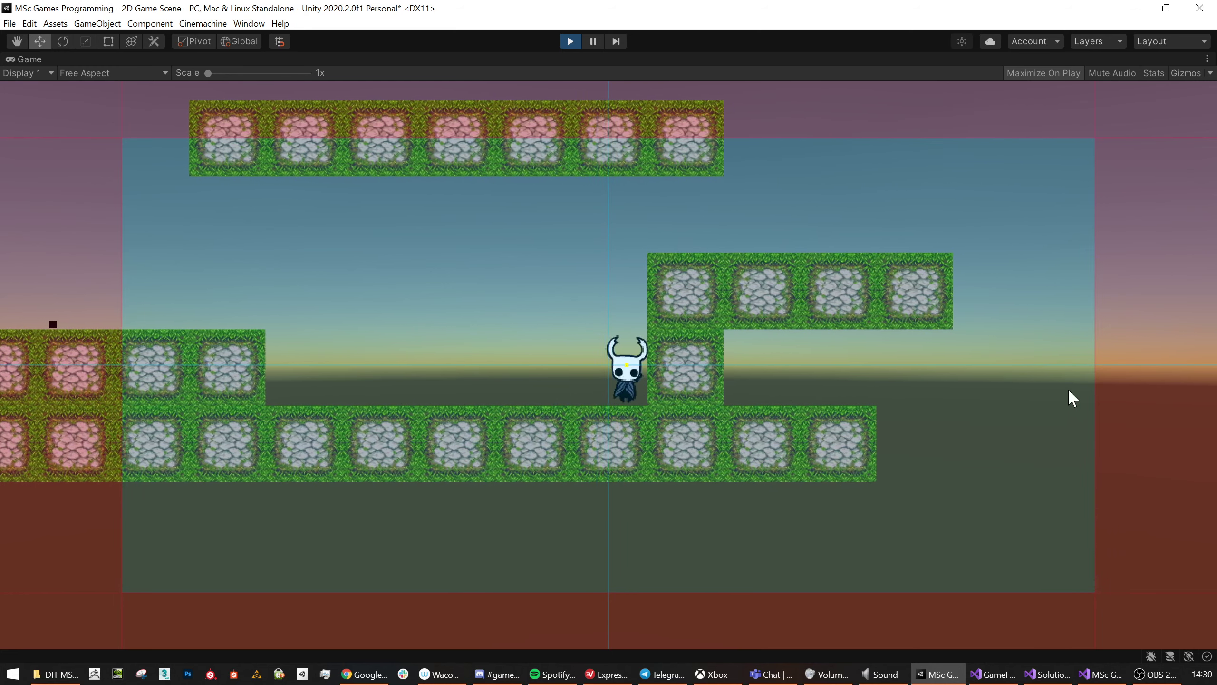
key("Left")
key("Right")
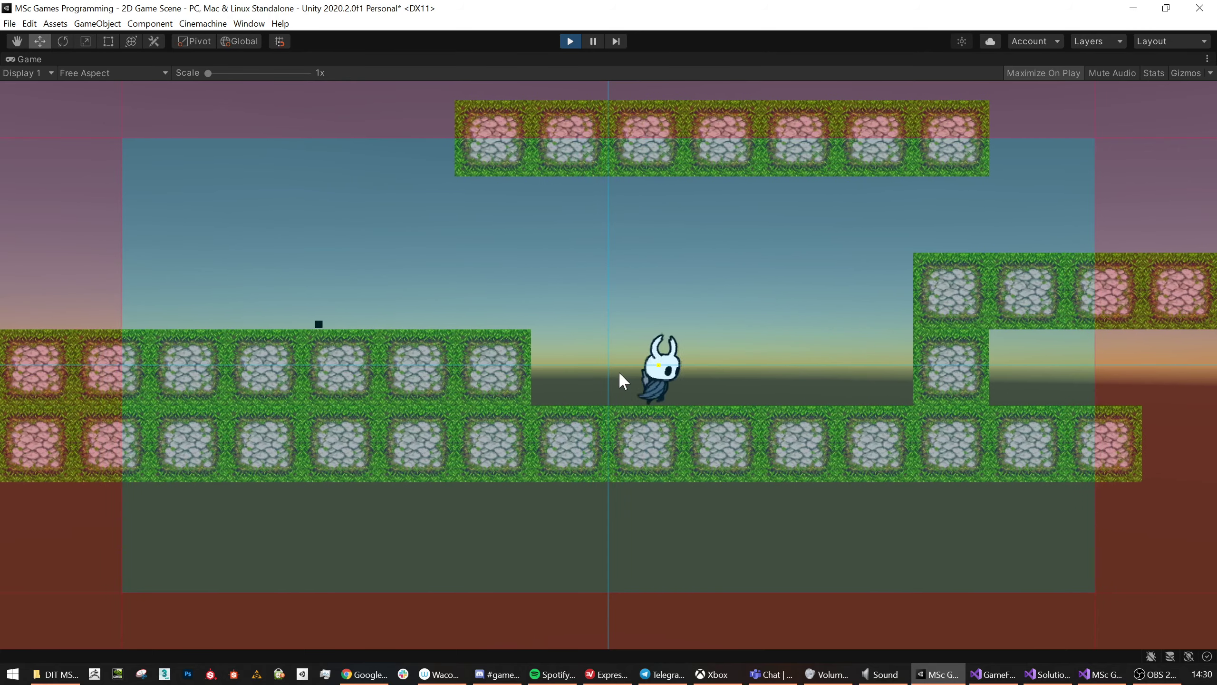
key("Left")
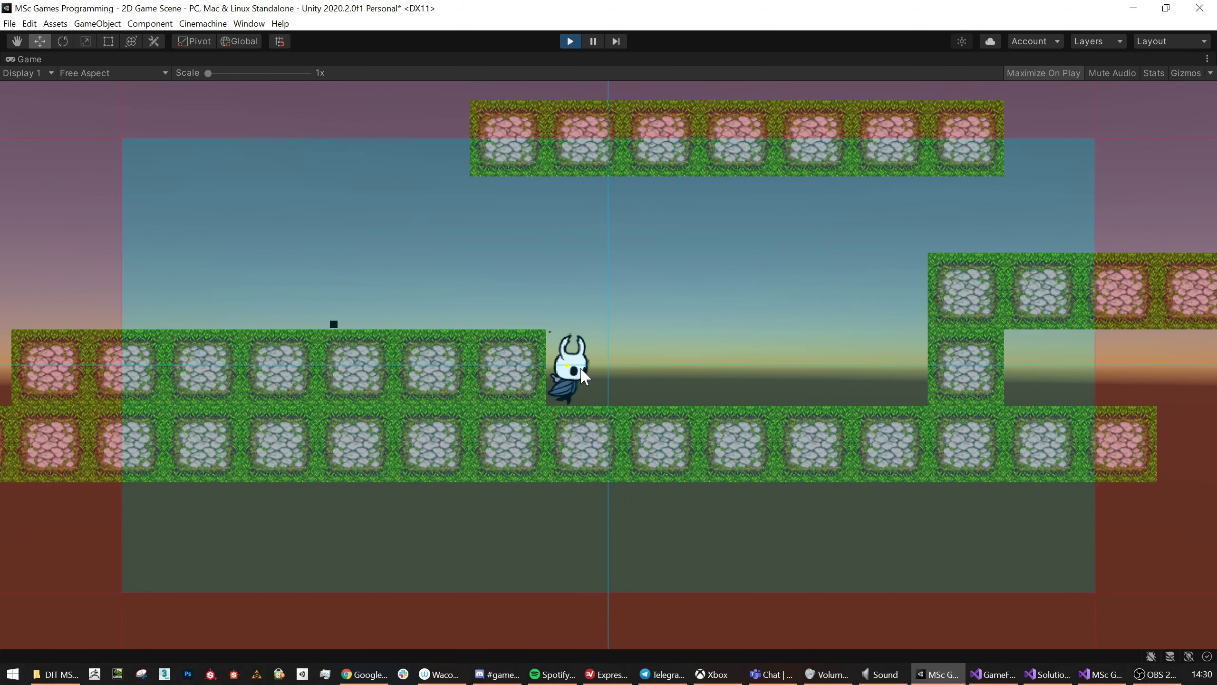
key("Right")
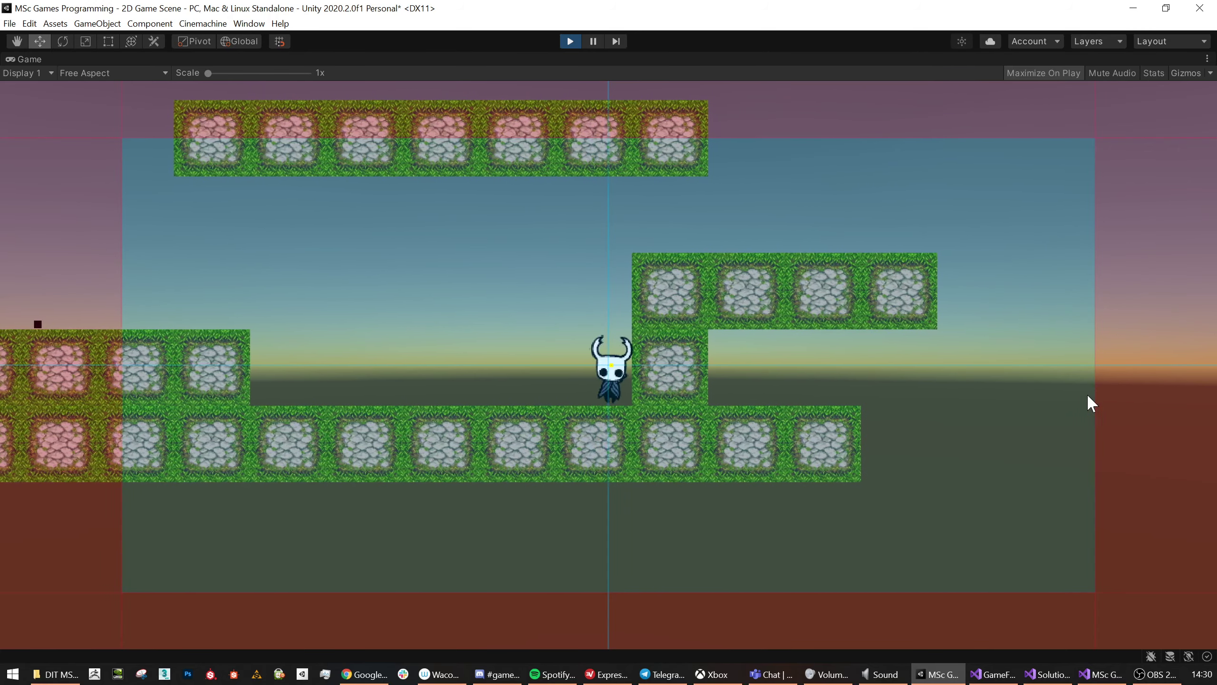
Test the camera while the character jumps across the platforms and falls off the level, and stop the game.
key("Left")
key("space")
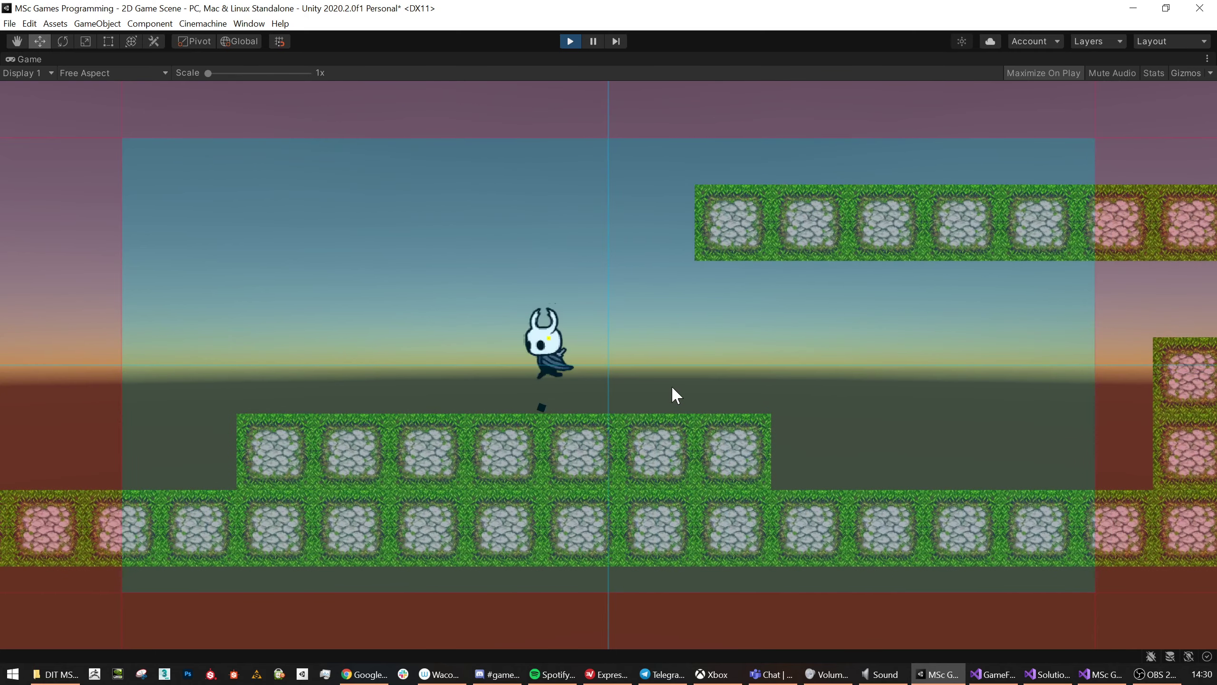
key("Left")
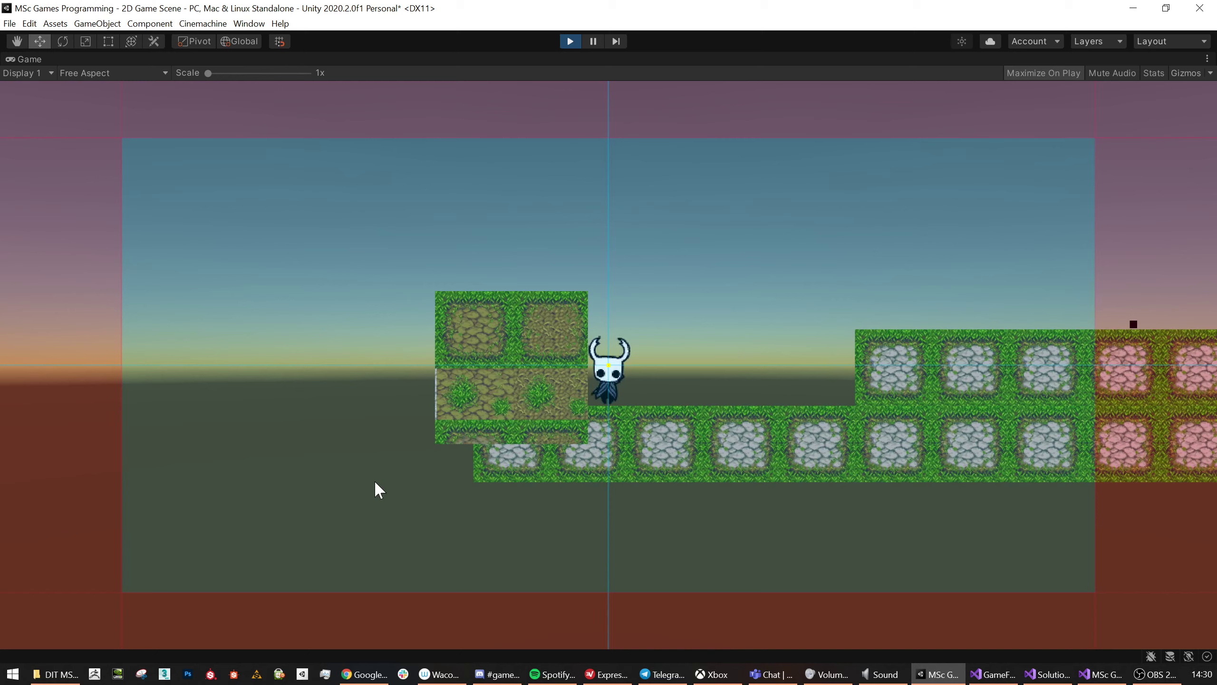
key("Right")
key("space")
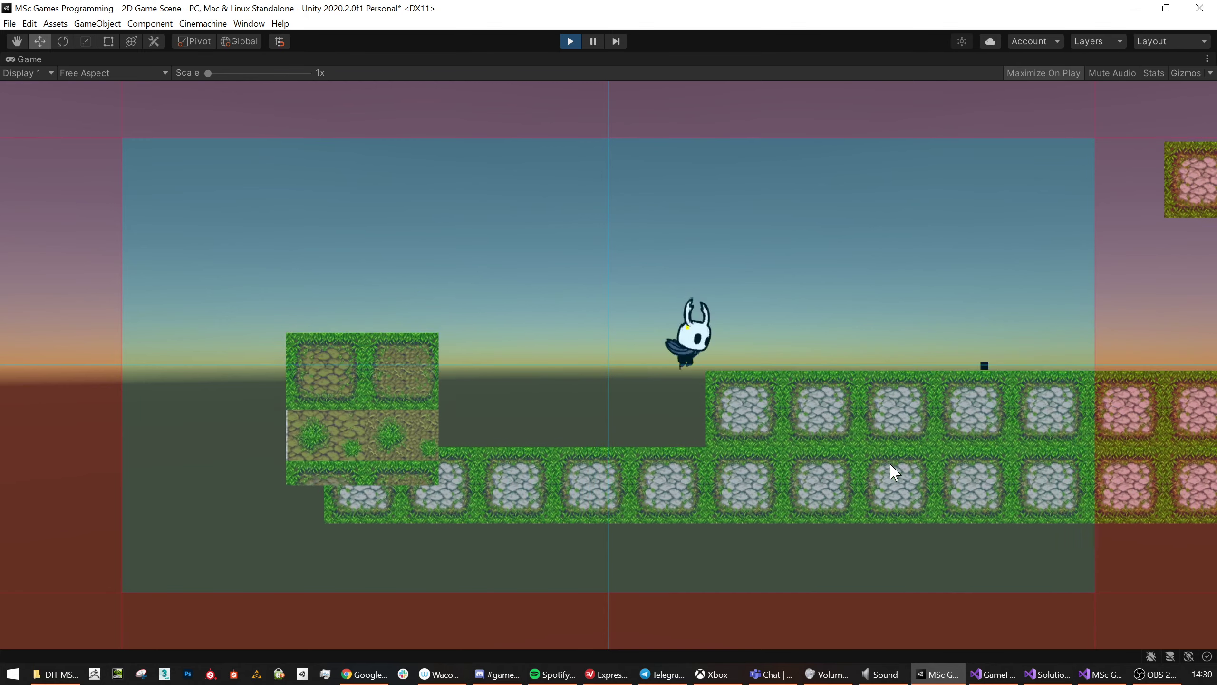
key("space")
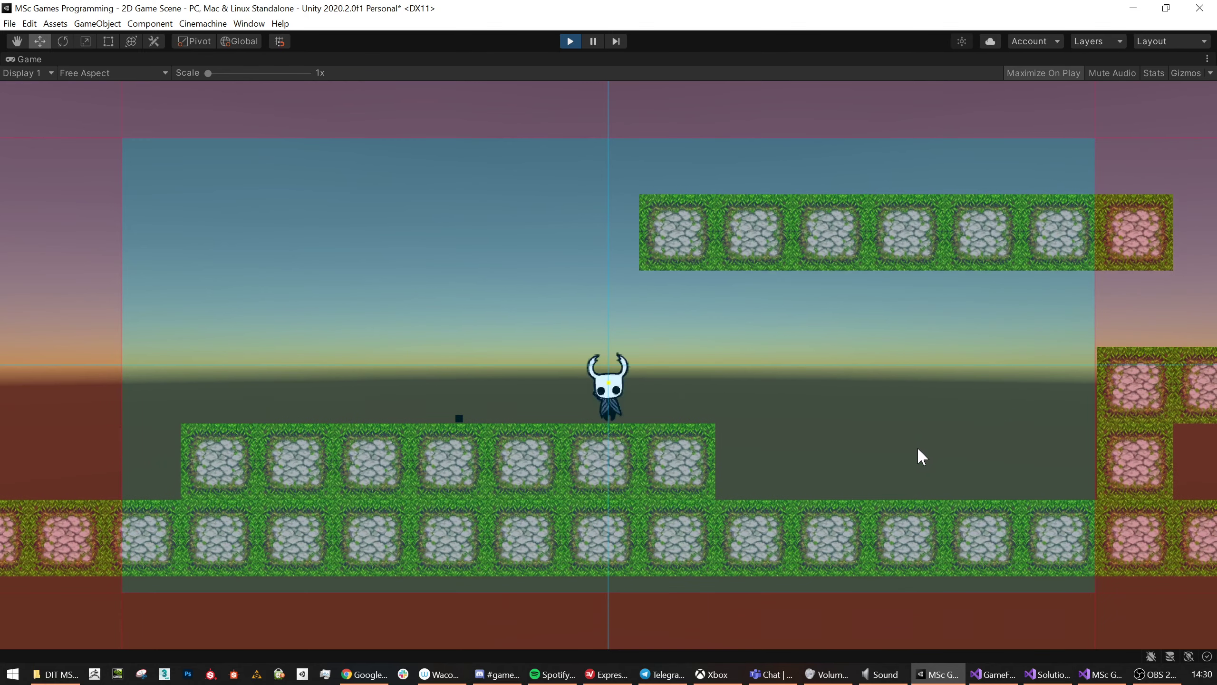
key("space")
key("Left")
key("space")
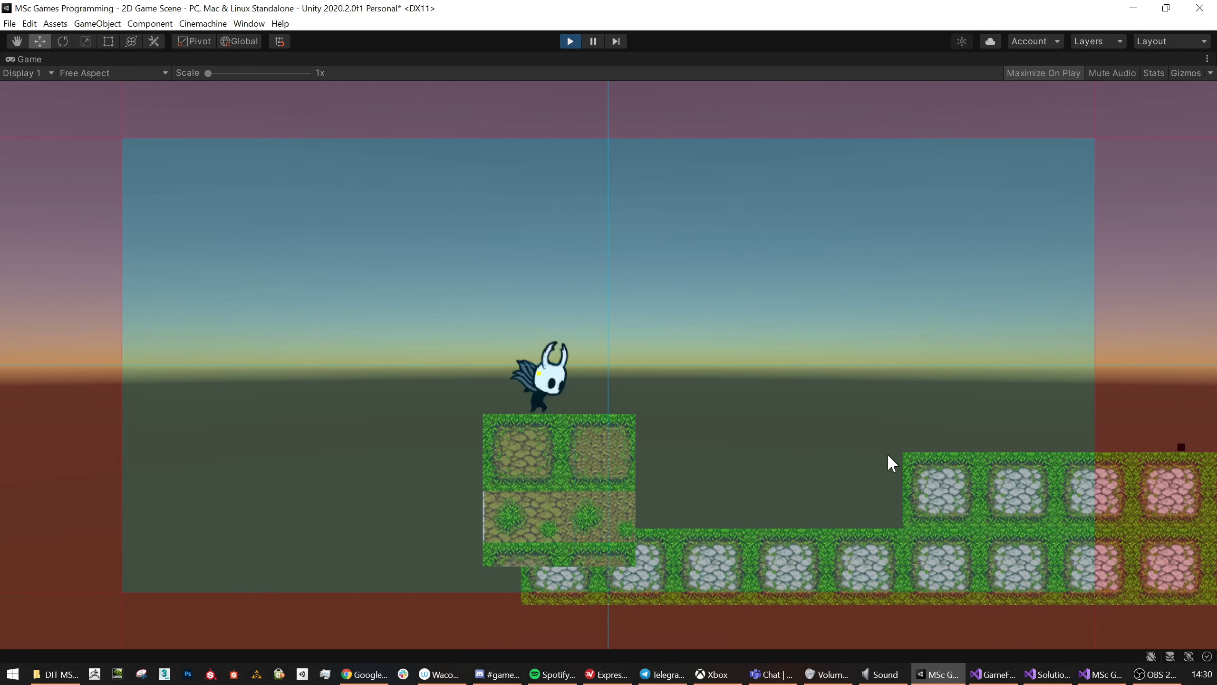
key("Left")
key("space")
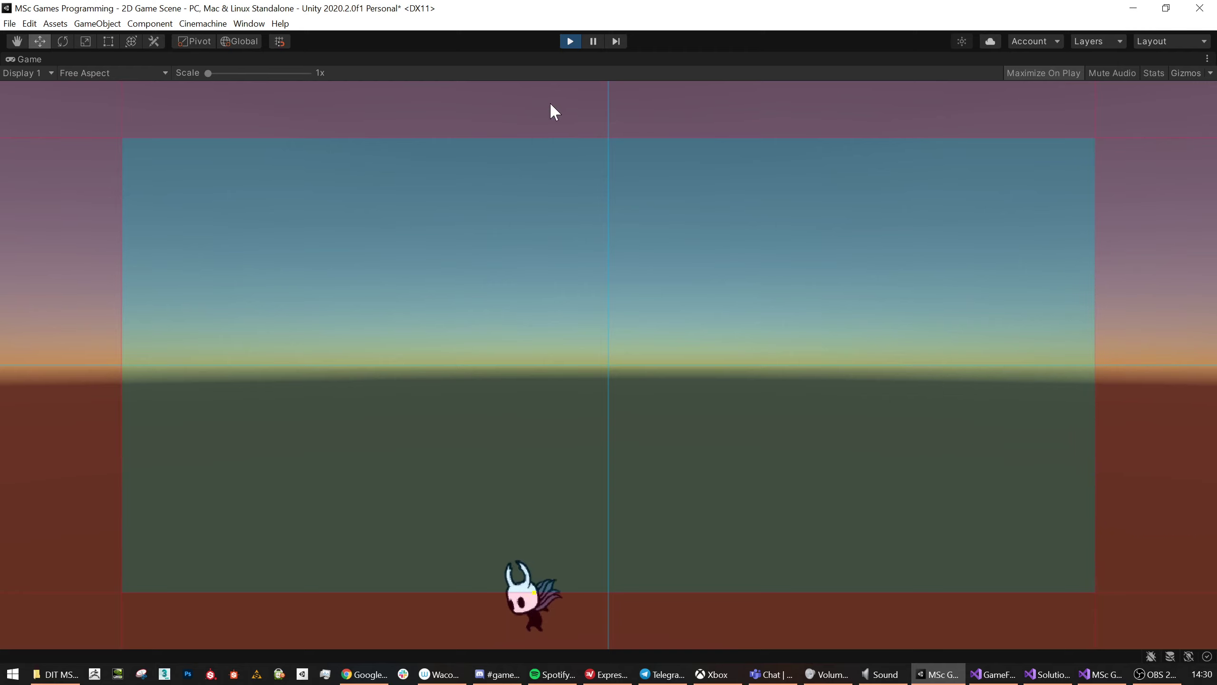
key("Right")
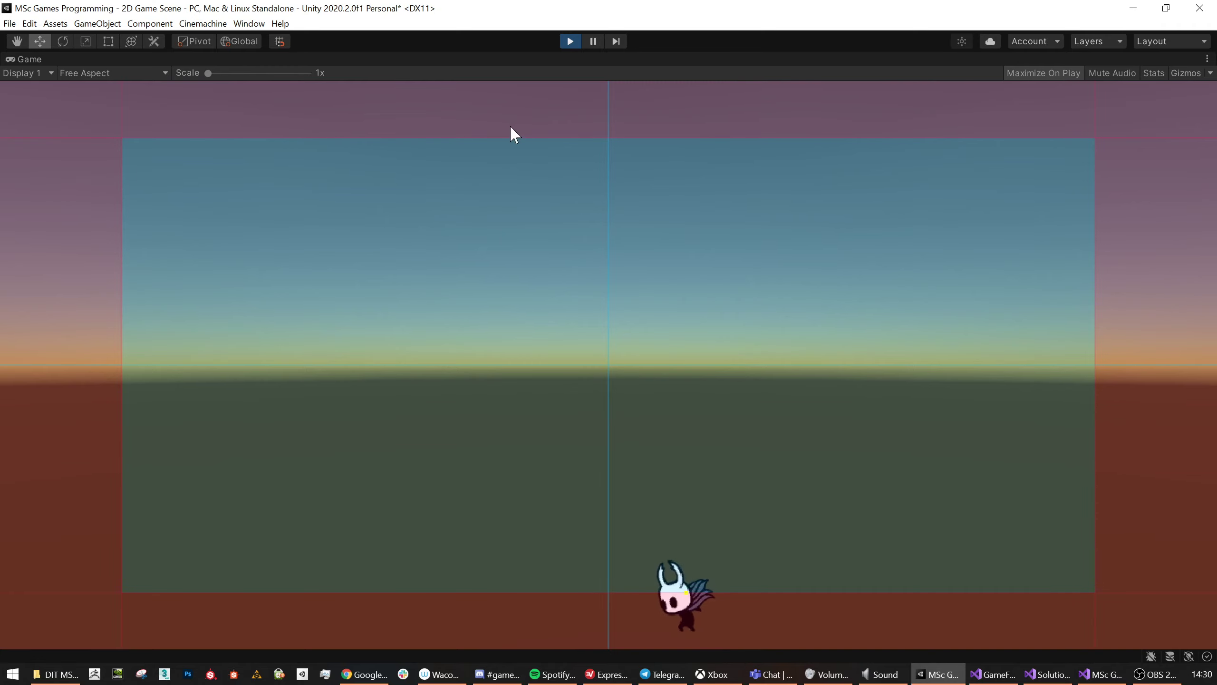
left_click(569, 42)
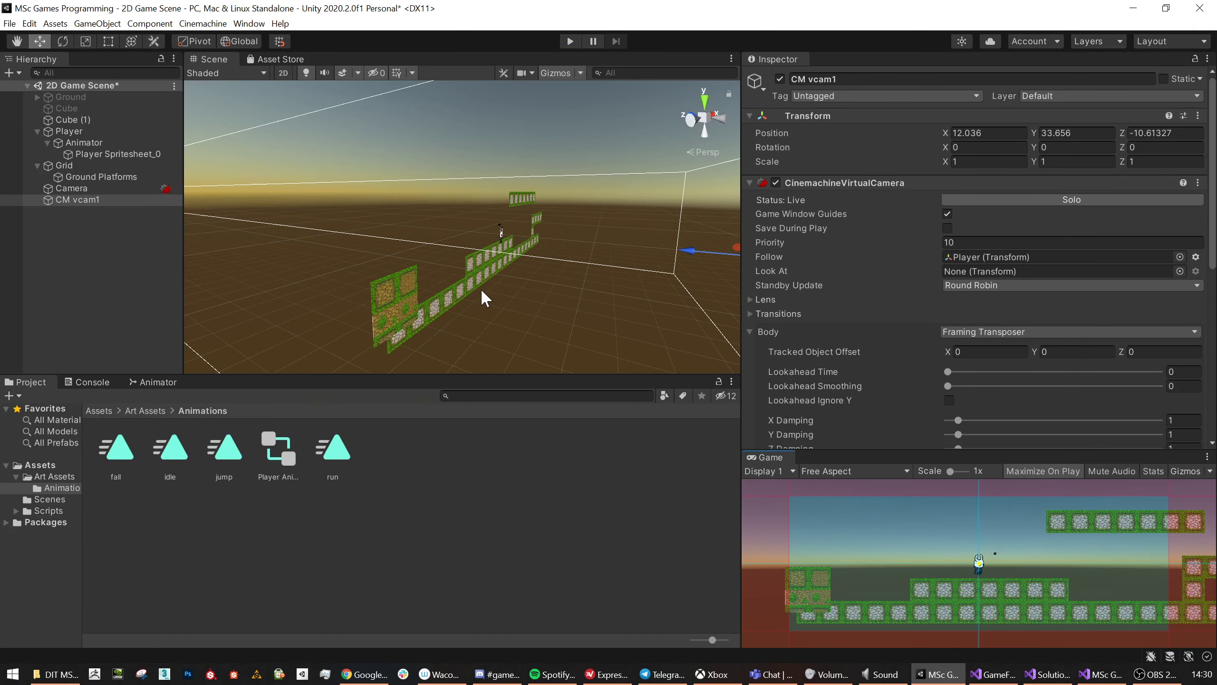
Switch the Scene view to 2D mode with the whole level in view, and save the scene.
left_click_drag(481, 288, 637, 283, "alt")
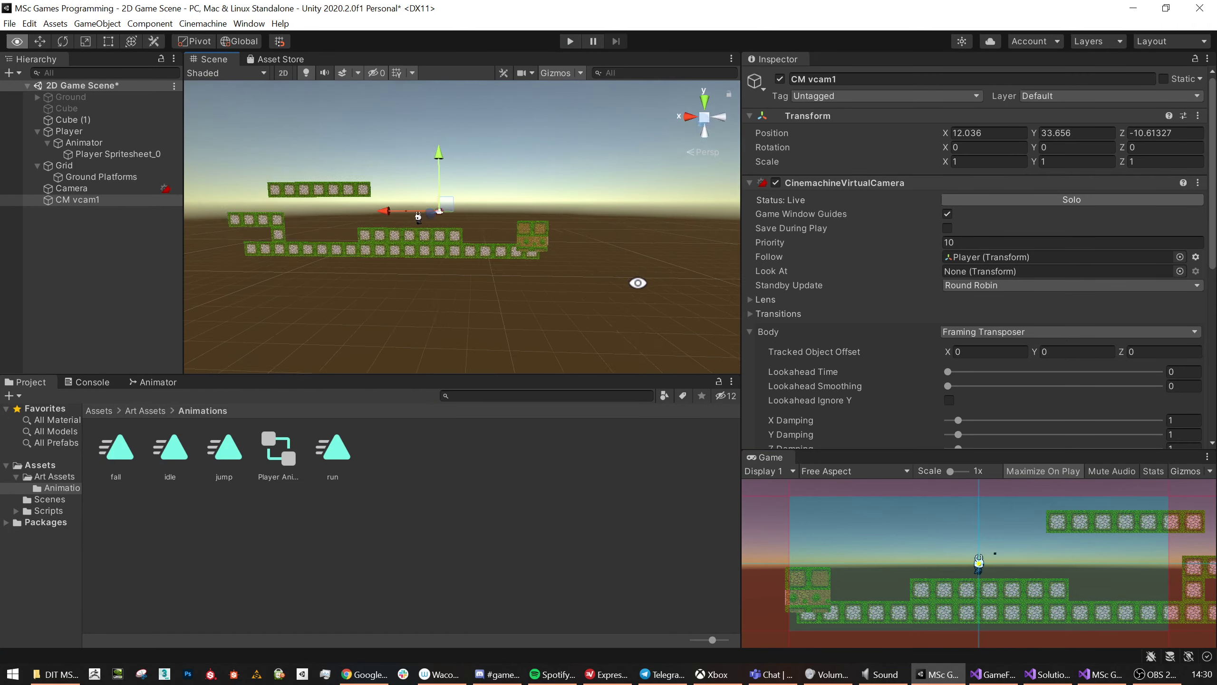
scroll(451, 261, "down", 5)
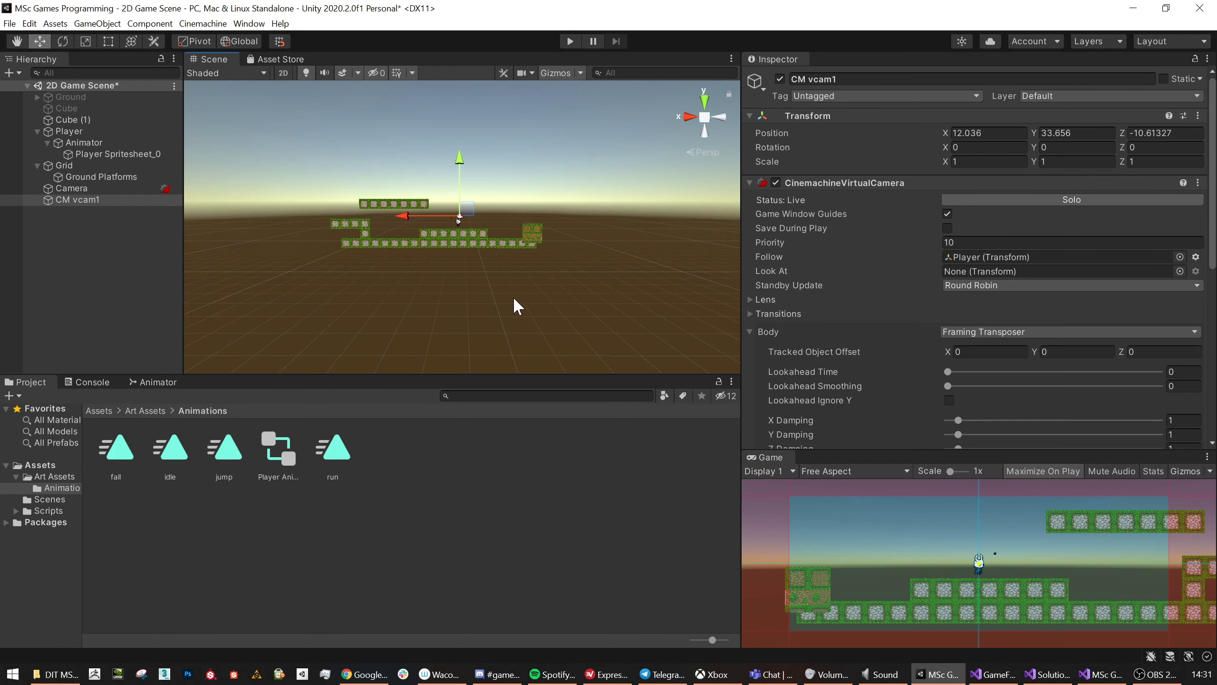
scroll(513, 297, "down", 4)
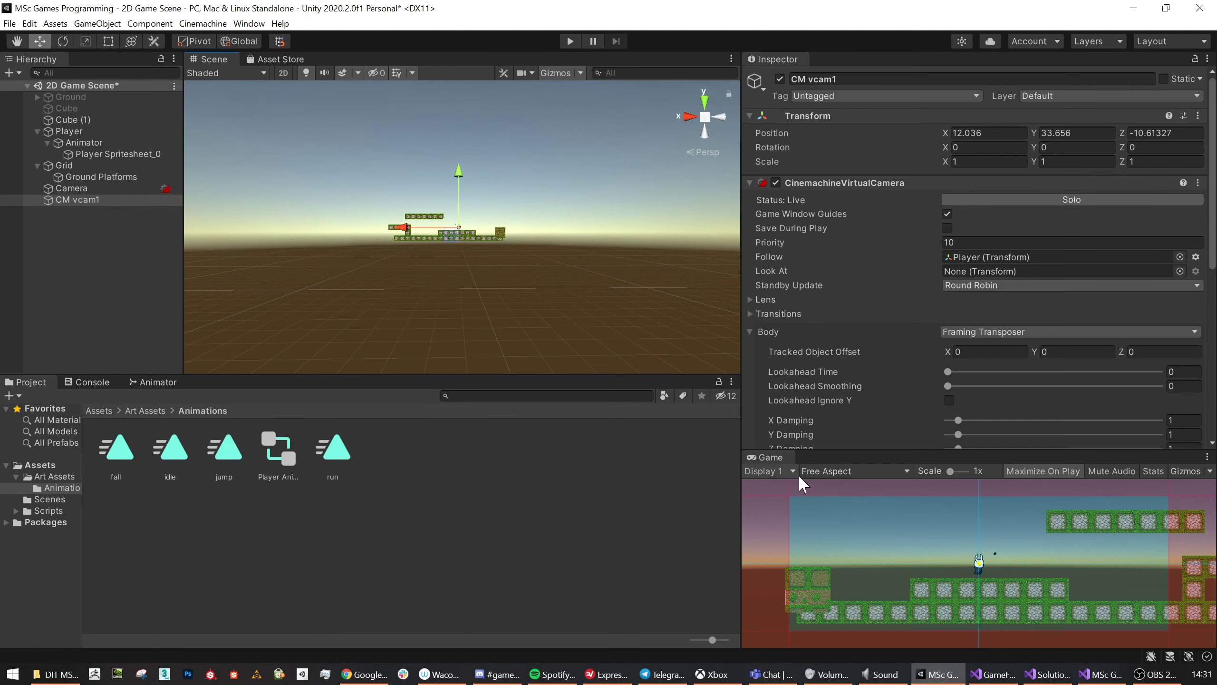
left_click(283, 73)
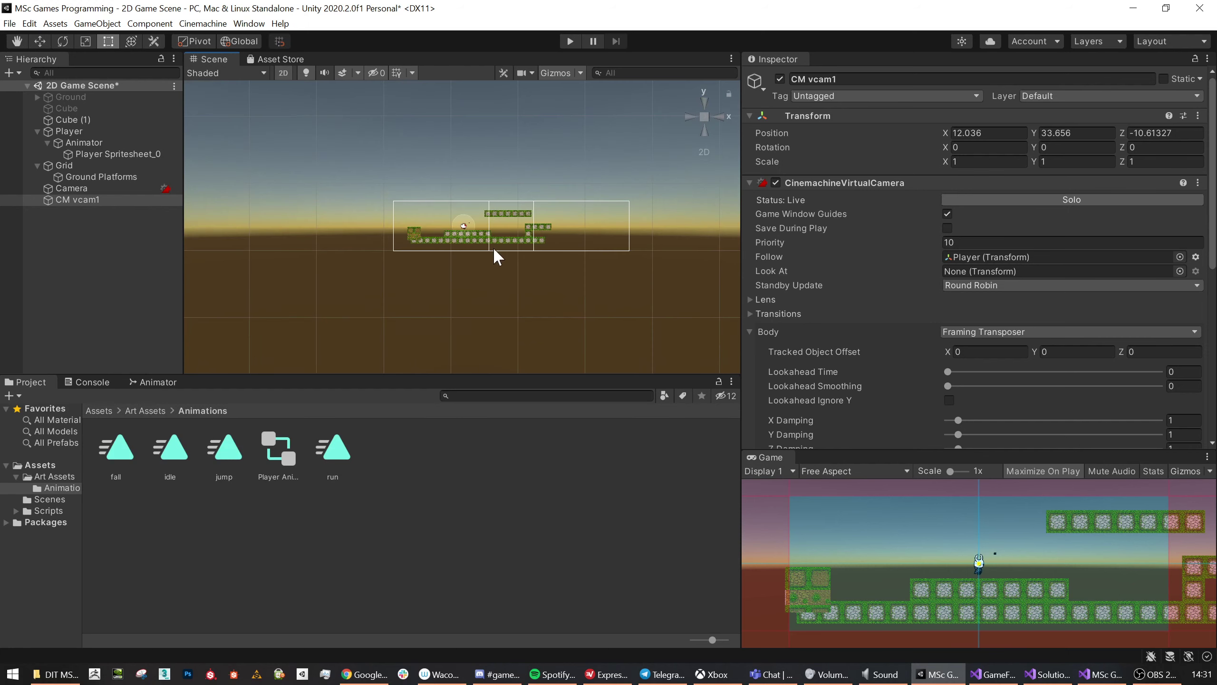
scroll(507, 234, "up", 3)
middle_click_drag(533, 251, 512, 269)
scroll(551, 249, "down", 2)
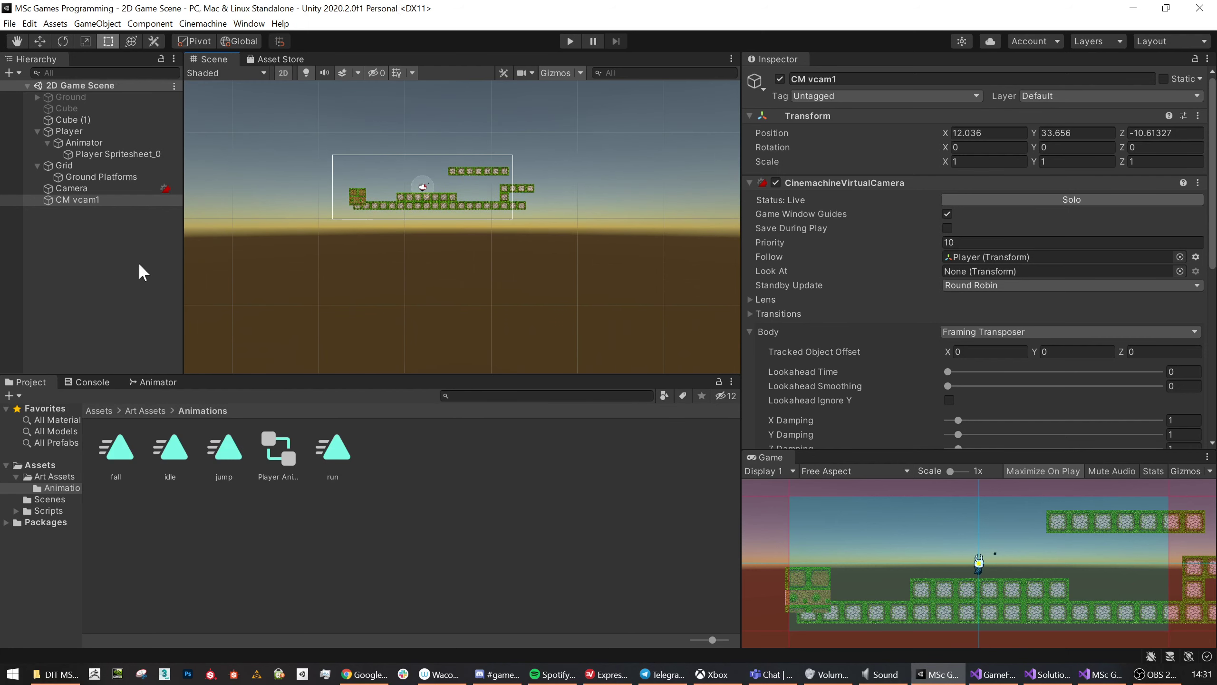
Add a 3D cube to the scene and stretch it to a scale of 252.97 in X and 25.18 in Y.
right_click(104, 229)
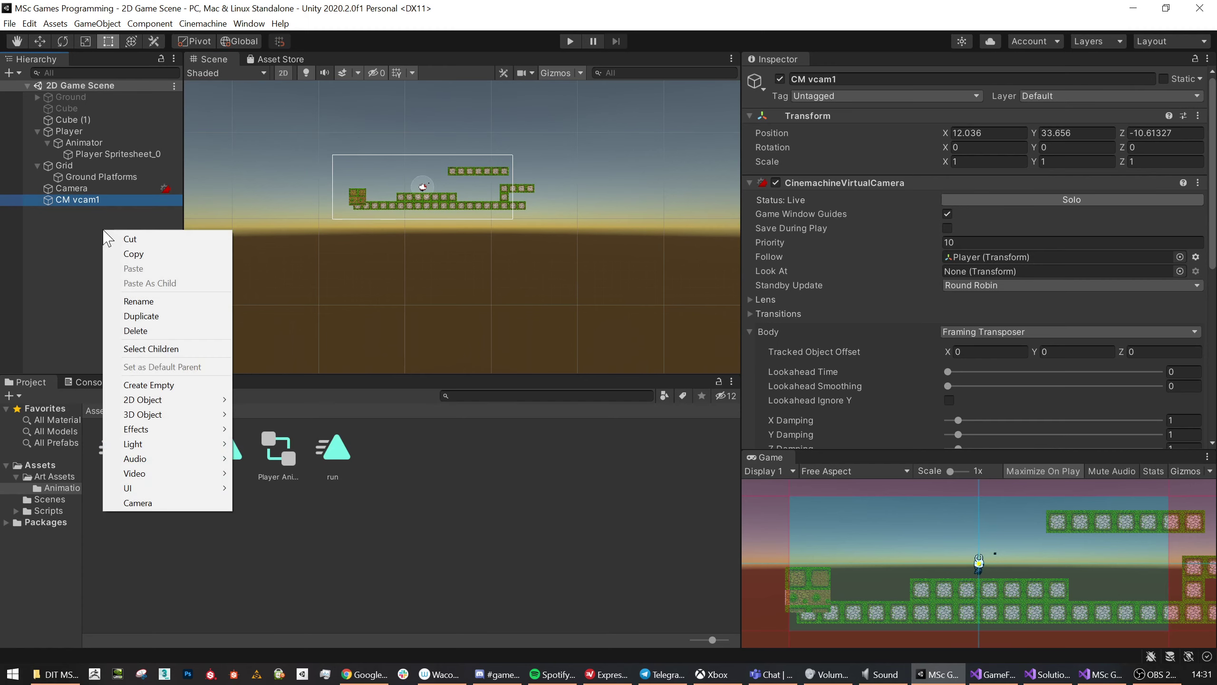
mouse_move(169, 415)
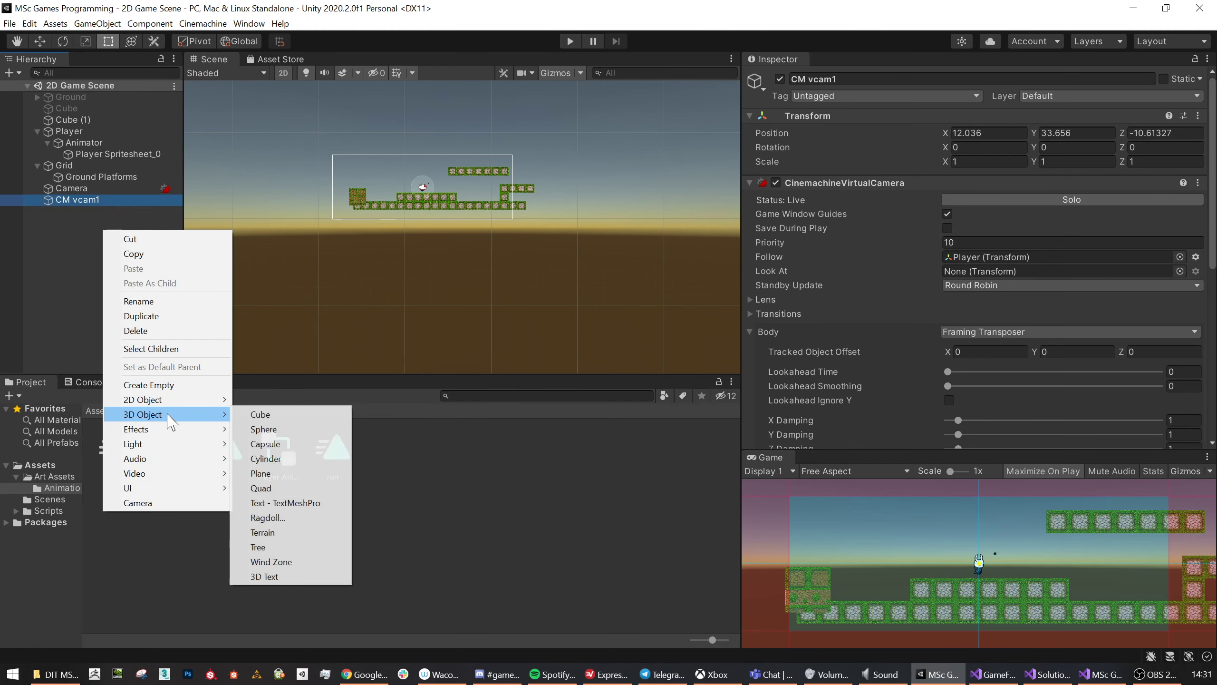
left_click(293, 414)
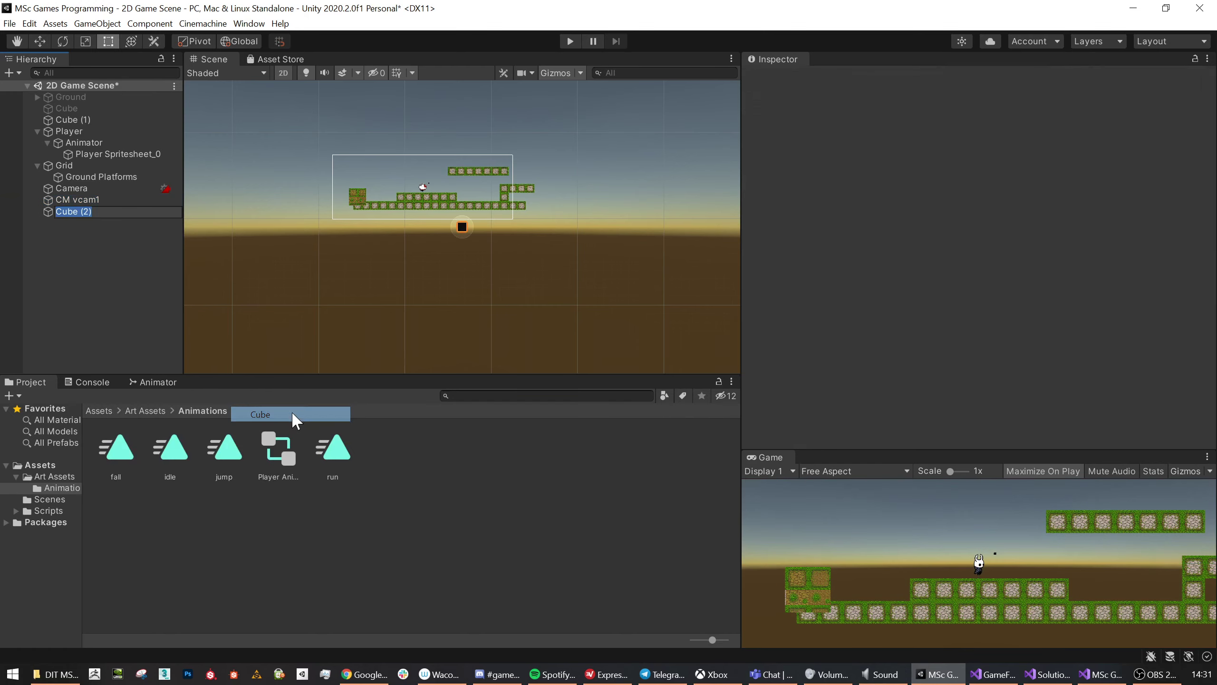
scroll(911, 312, "down", 5)
scroll(904, 293, "up", 5)
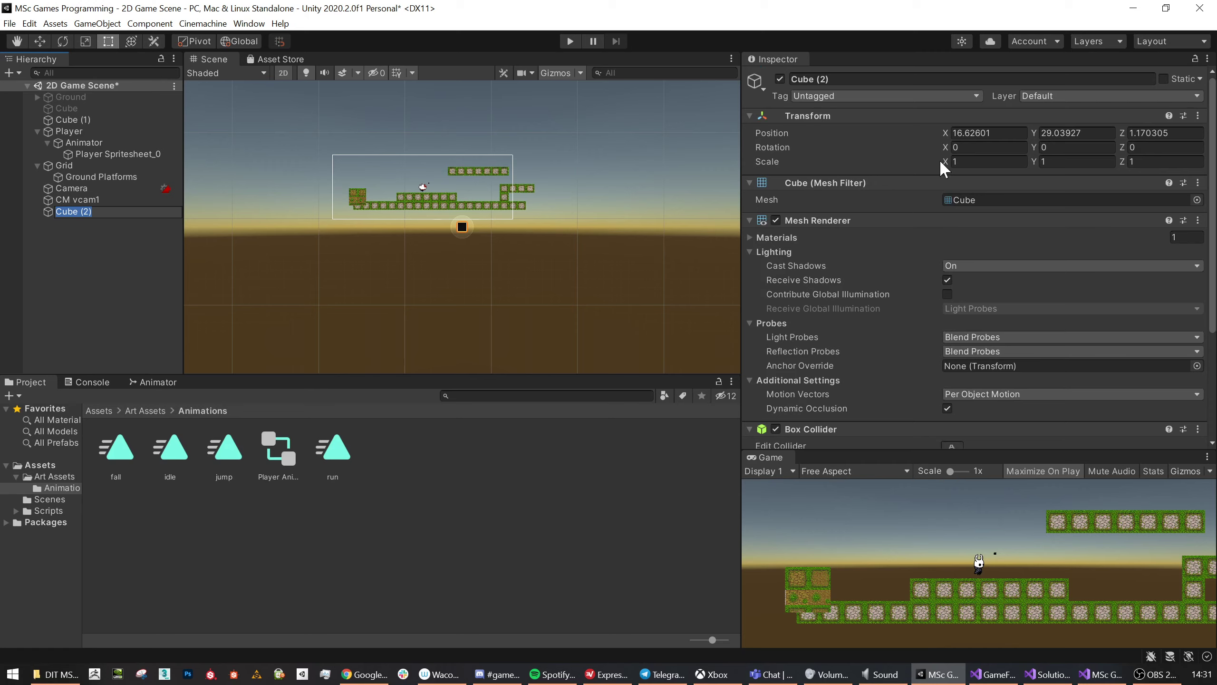
left_click(958, 161)
type("25.16")
left_click_drag(382, 181, 894, 240)
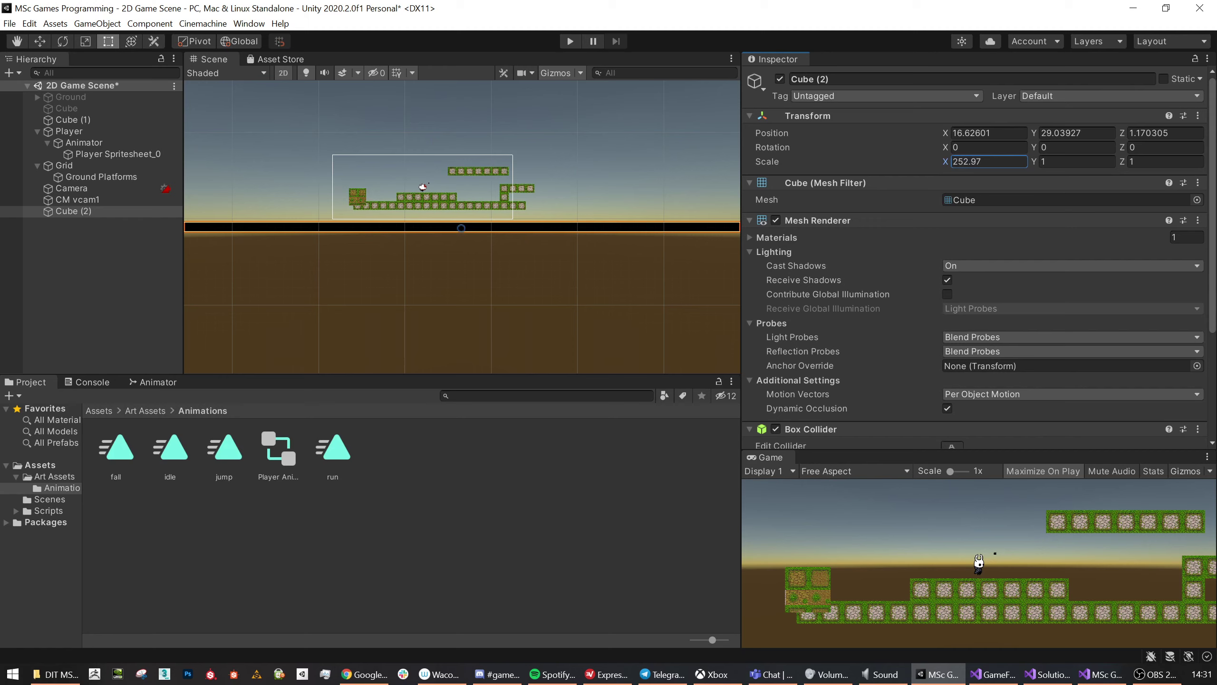
left_click_drag(1034, 161, 479, 306)
Move the stretched cube below the platforms to about X 11.9, Y 11.5.
key("w")
scroll(484, 331, "down", 2)
left_click_drag(475, 348, 448, 362)
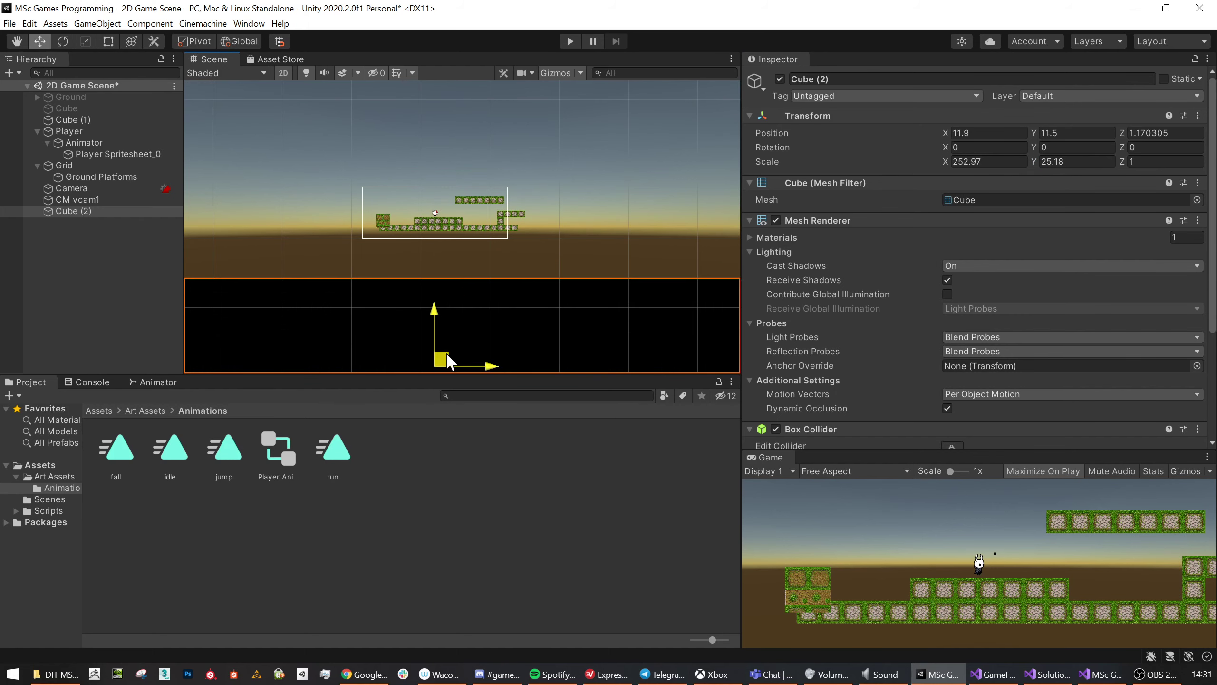
Remove the 3D Box Collider from the cube and disable its Mesh Renderer.
left_click(792, 220)
right_click(814, 234)
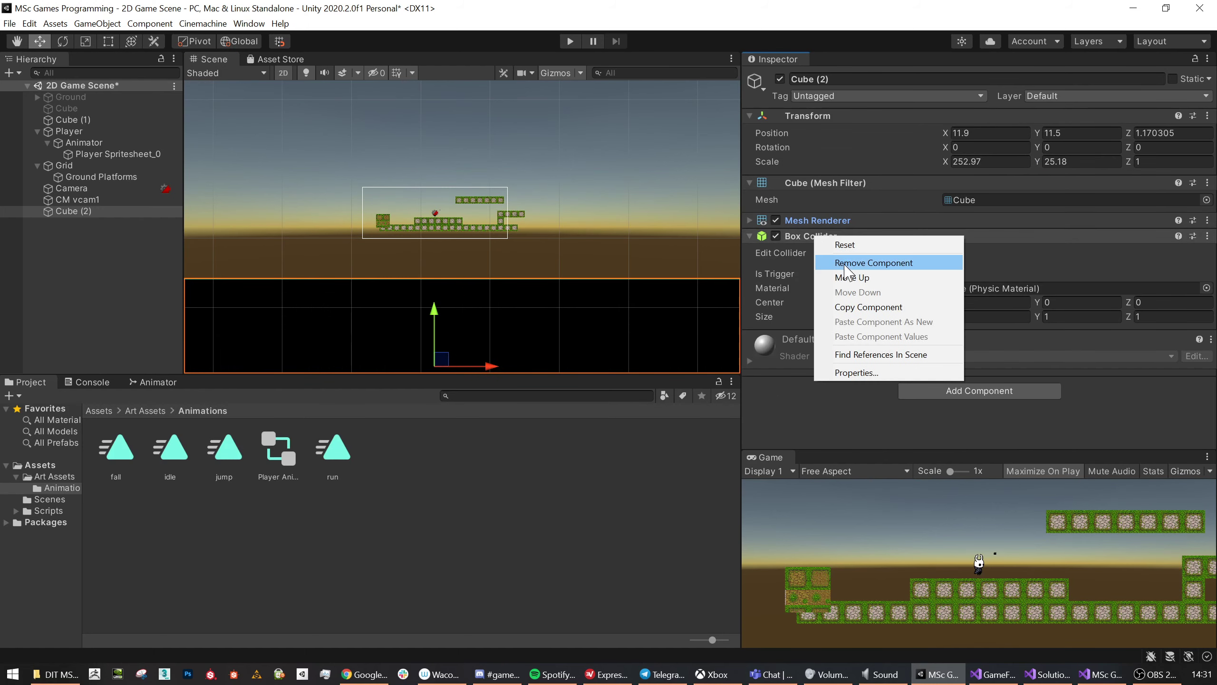
left_click(853, 261)
left_click(775, 220)
Add a Box Collider 2D component to the invisible cube.
left_click(955, 290)
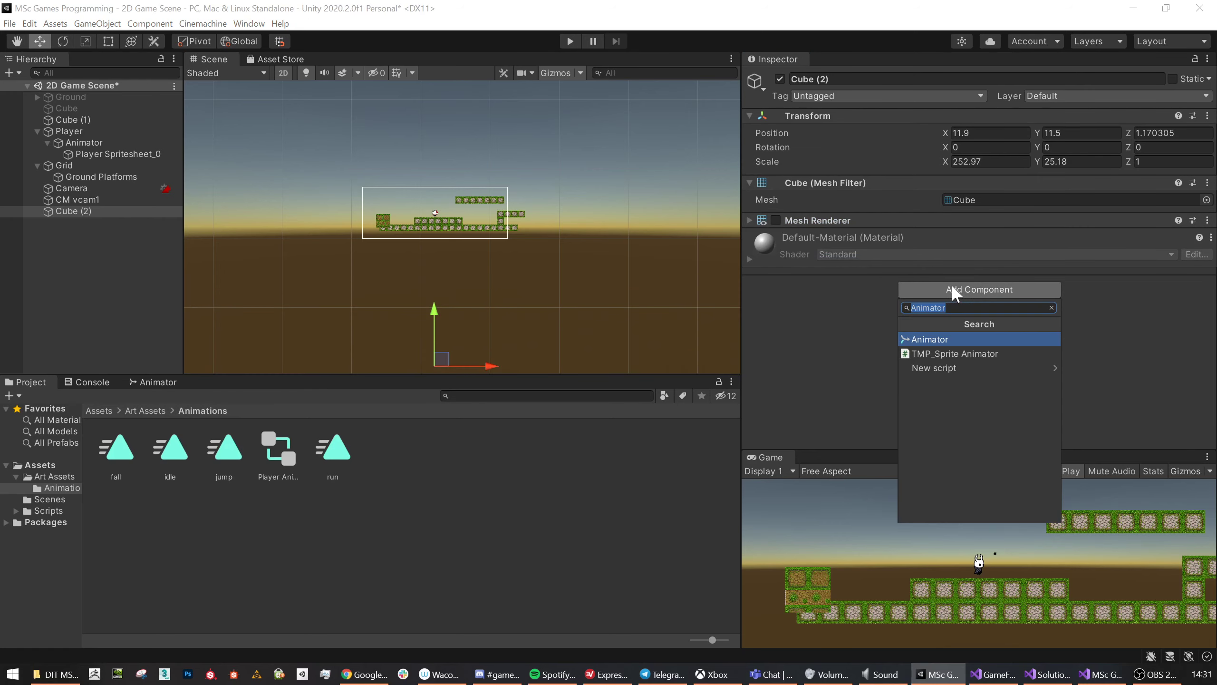
type("box")
key("Down")
key("Return")
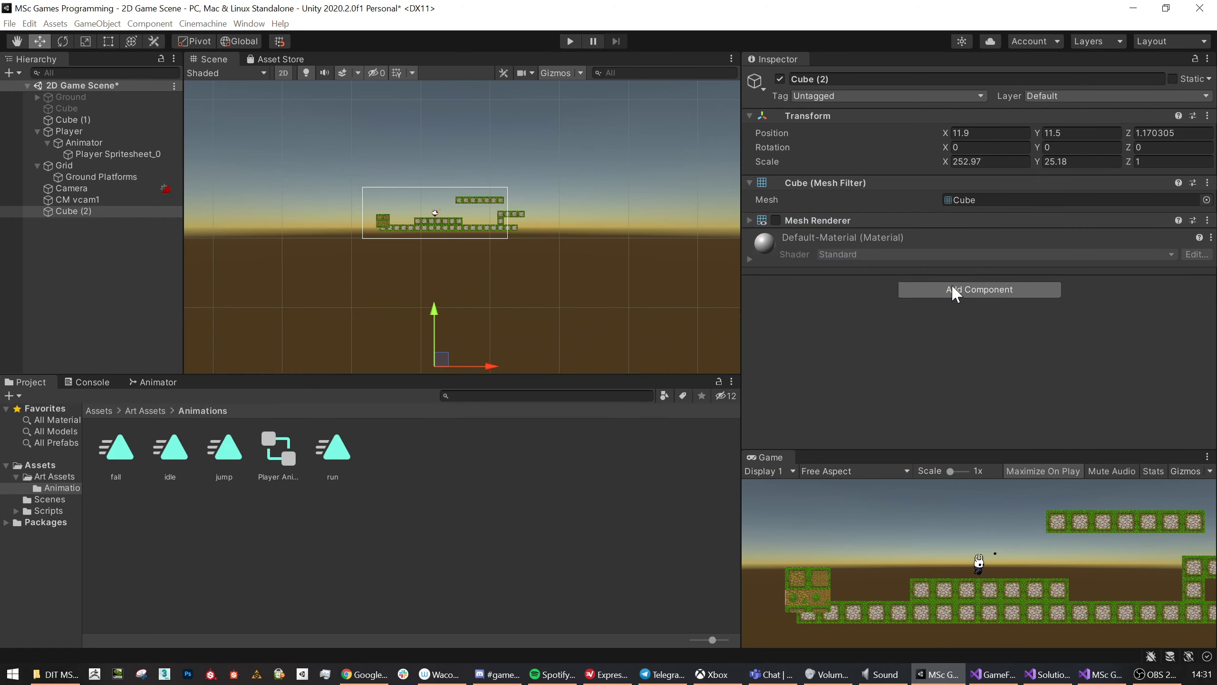
Create a new script named killbox and attach it to the cube beneath the level.
scroll(437, 277, "down", 3)
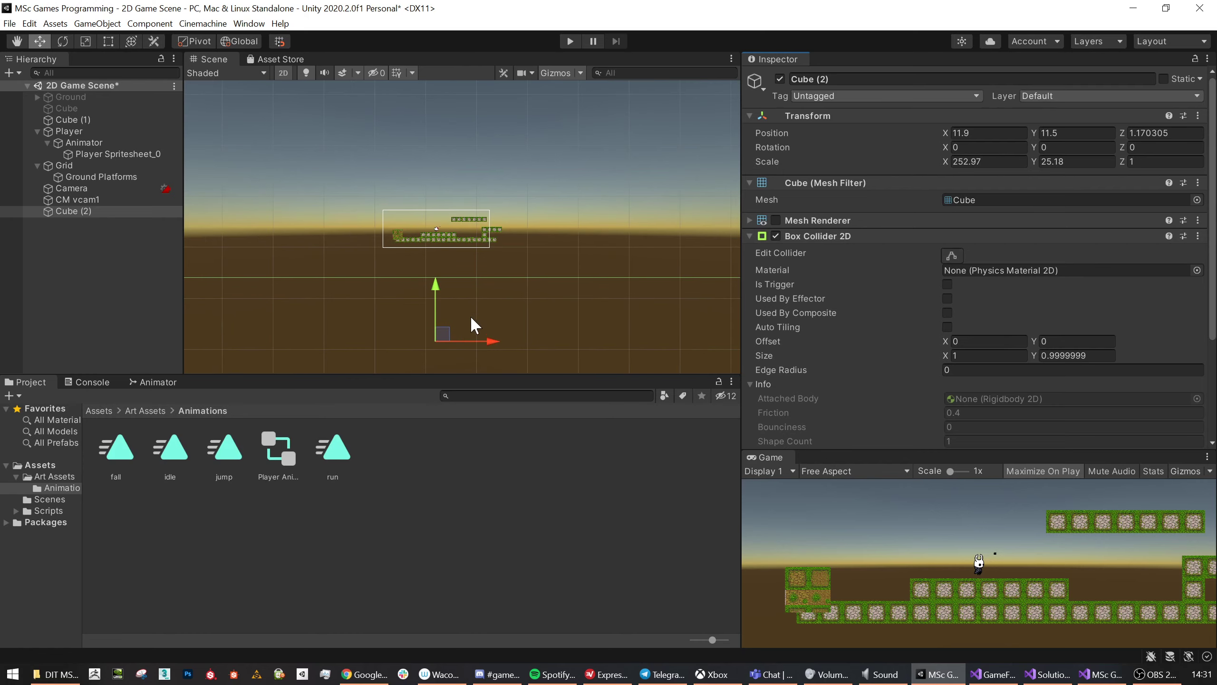
middle_click_drag(473, 323, 519, 252)
scroll(505, 209, "up", 1)
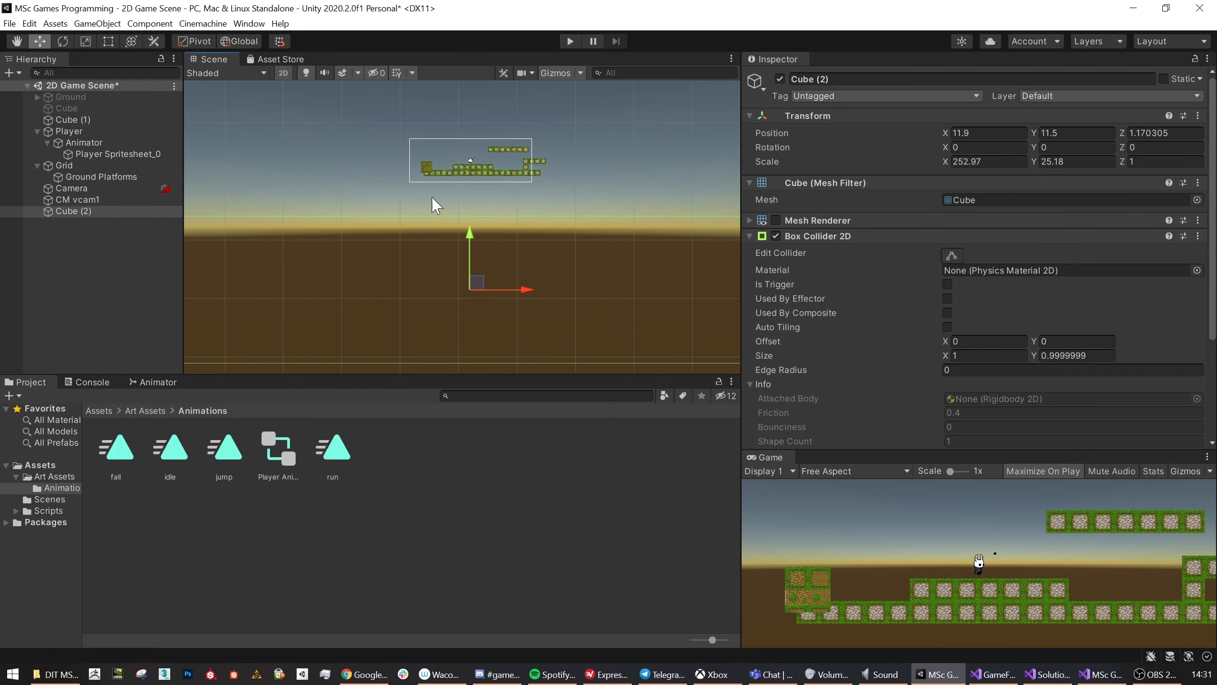
middle_click_drag(510, 227, 445, 231)
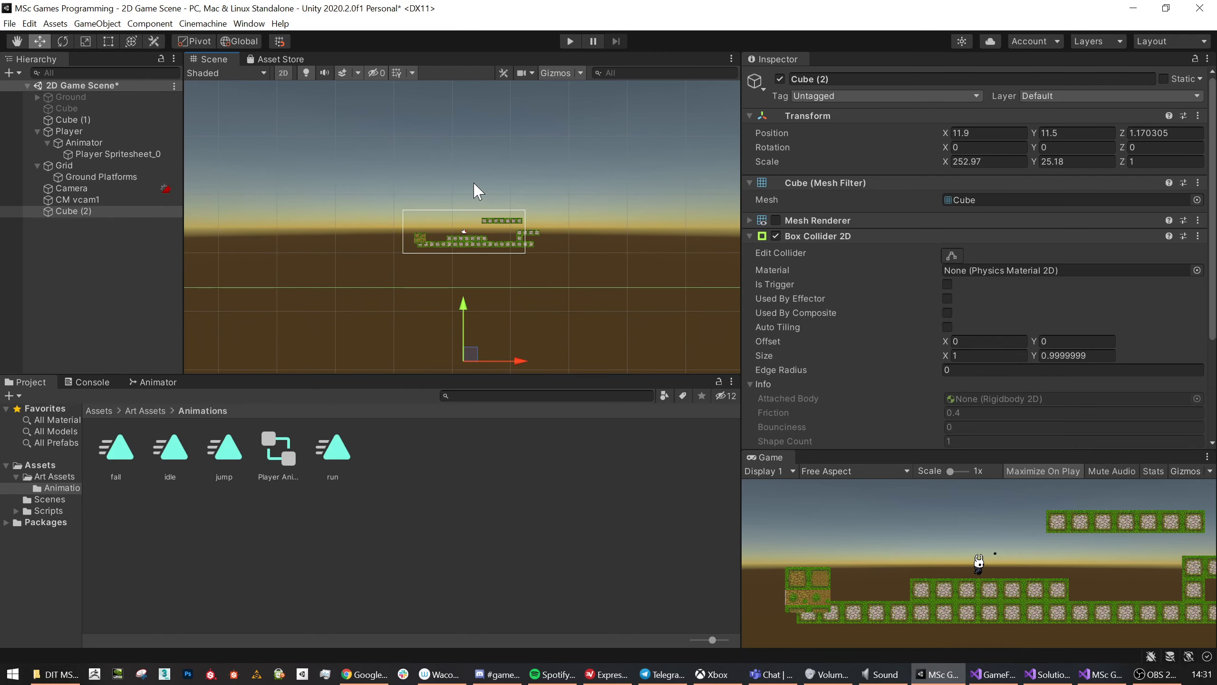
scroll(907, 246, "down", 3)
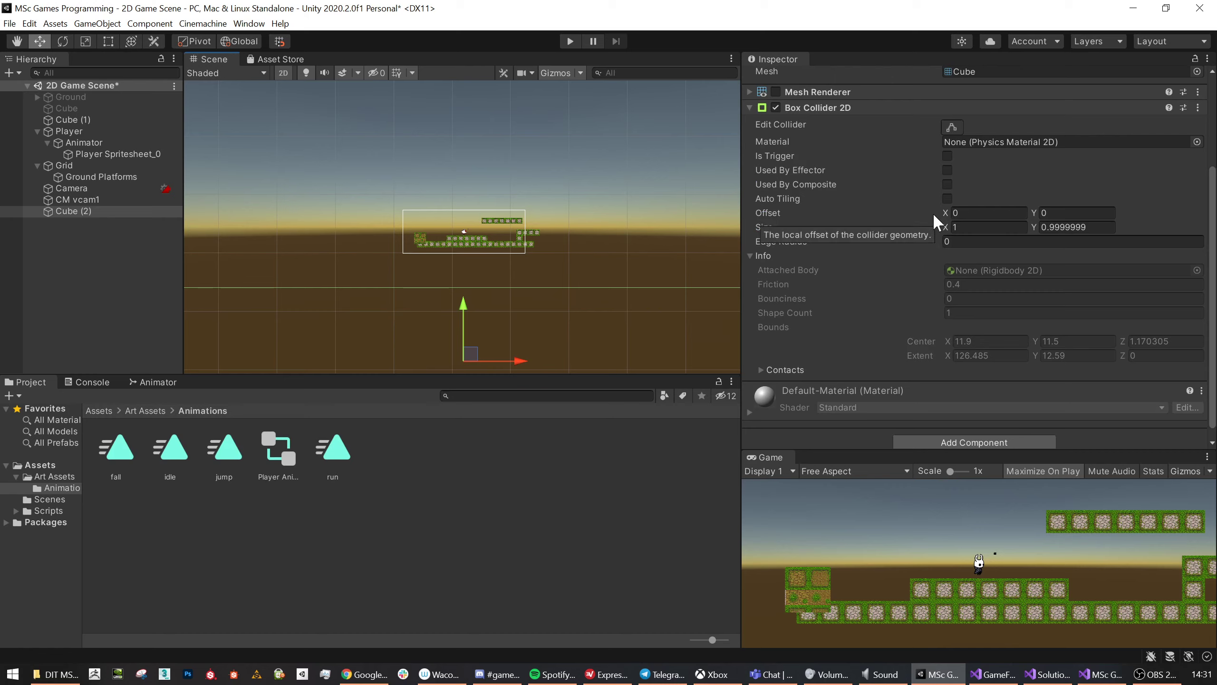
scroll(953, 361, "down", 1)
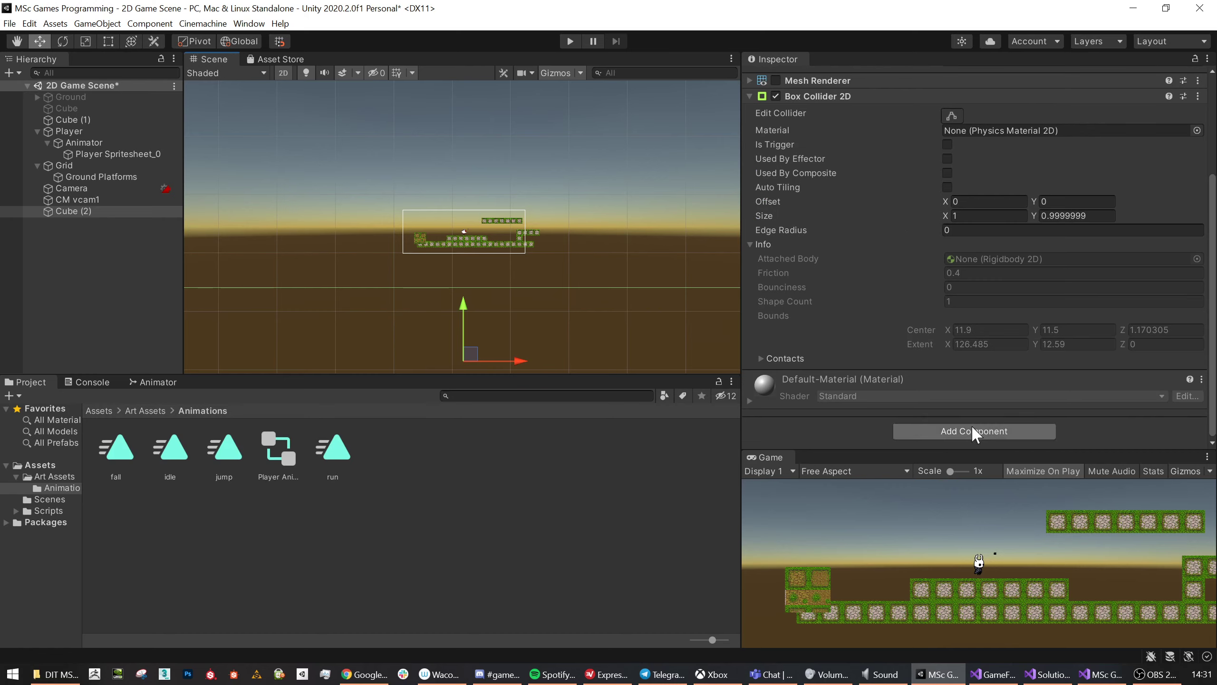
left_click(975, 432)
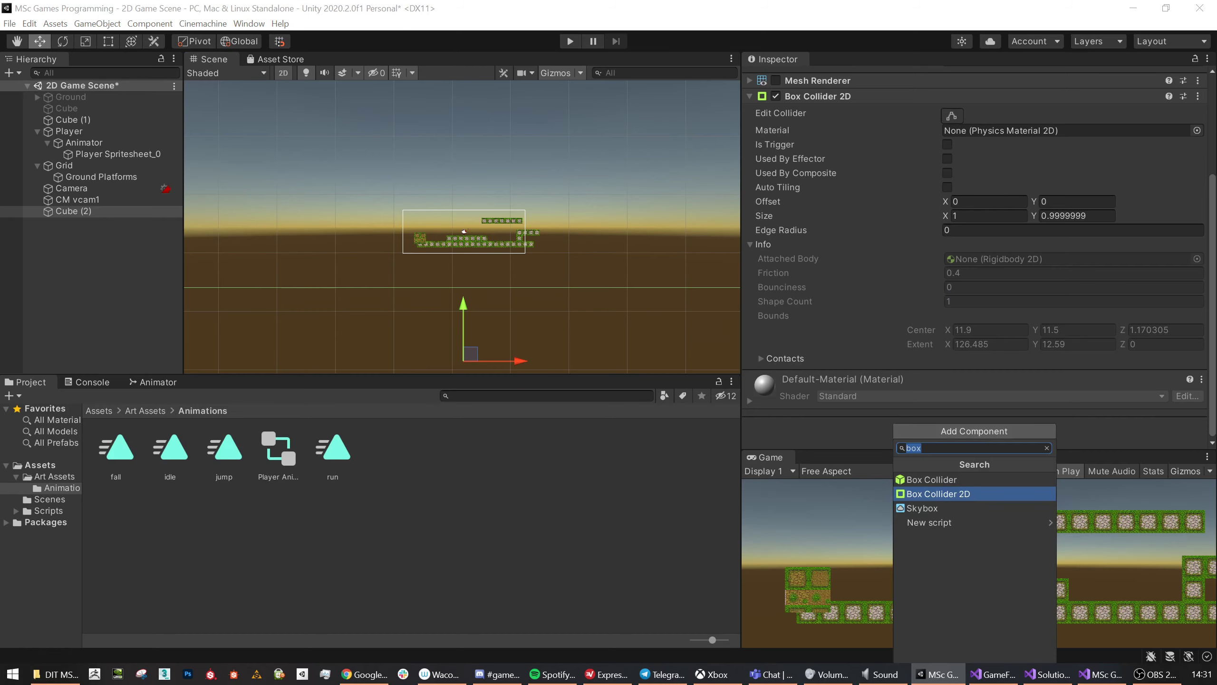
key("Down")
key("Up")
key("Up")
key("Up")
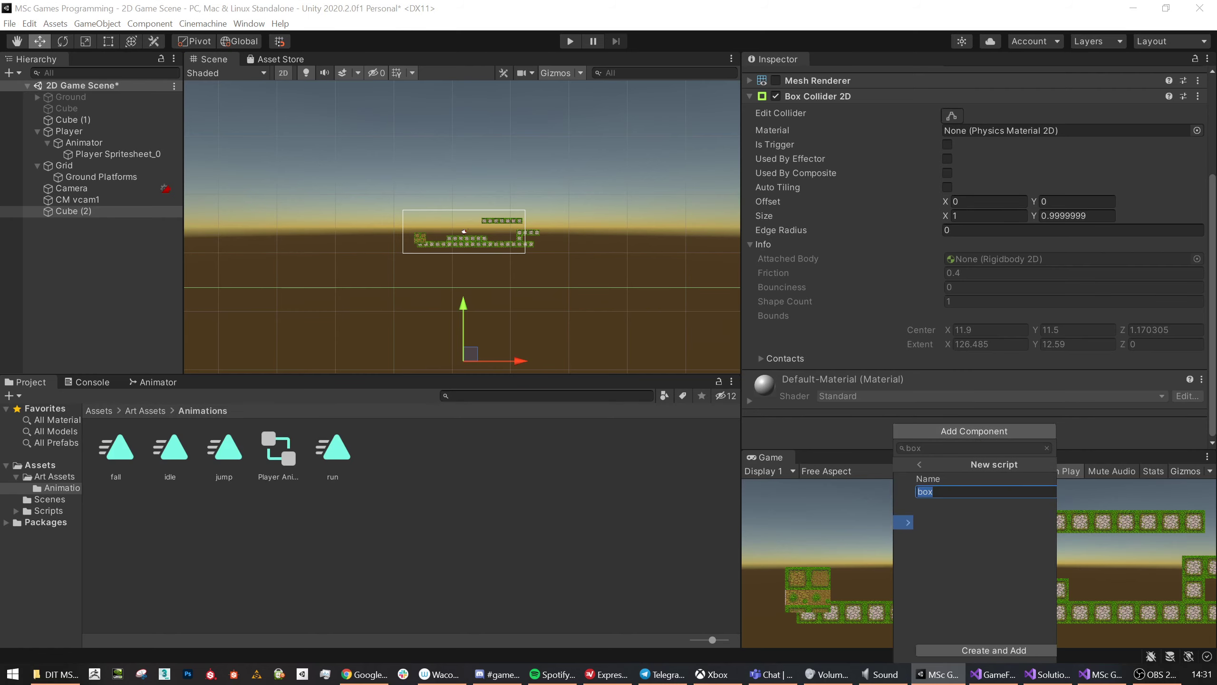
key("Return")
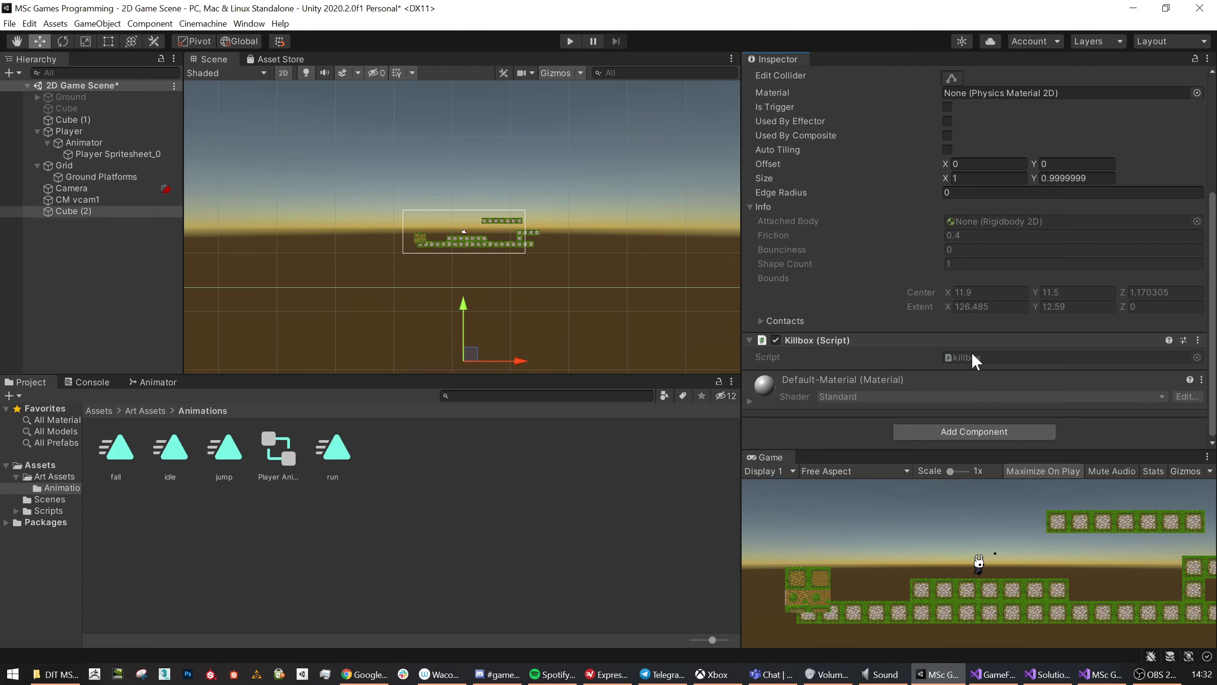
Make the cube's Box Collider 2D a trigger.
scroll(907, 268, "up", 4)
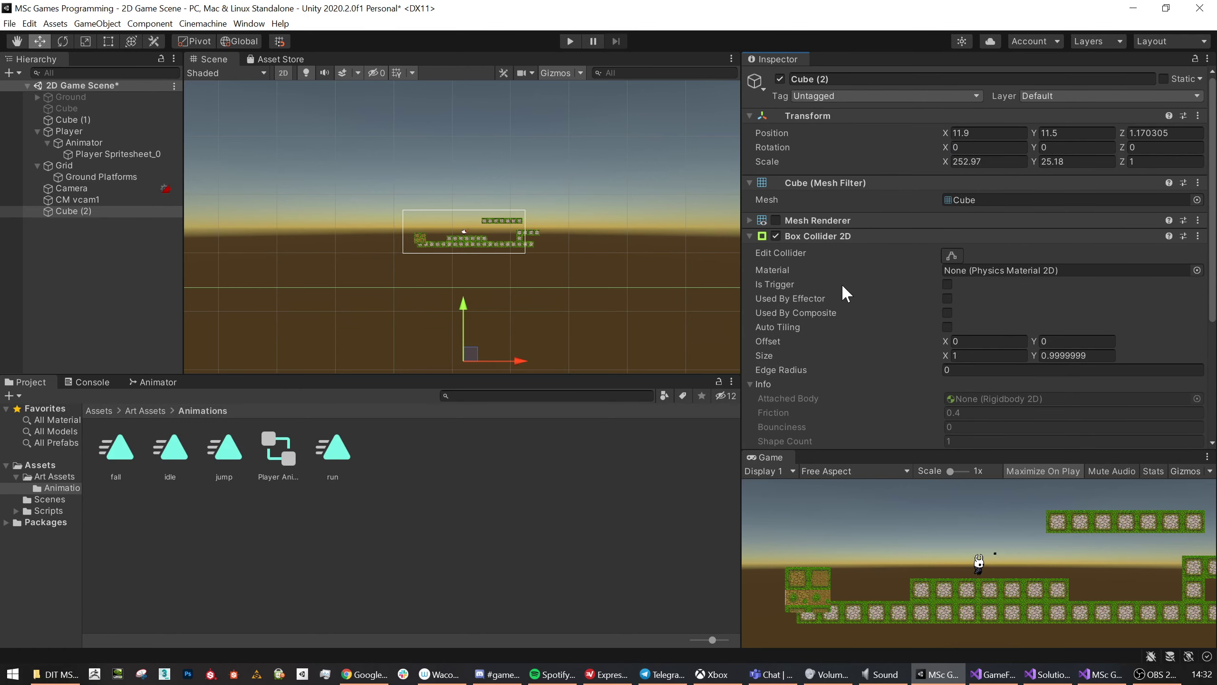
left_click(947, 283)
scroll(865, 276, "down", 4)
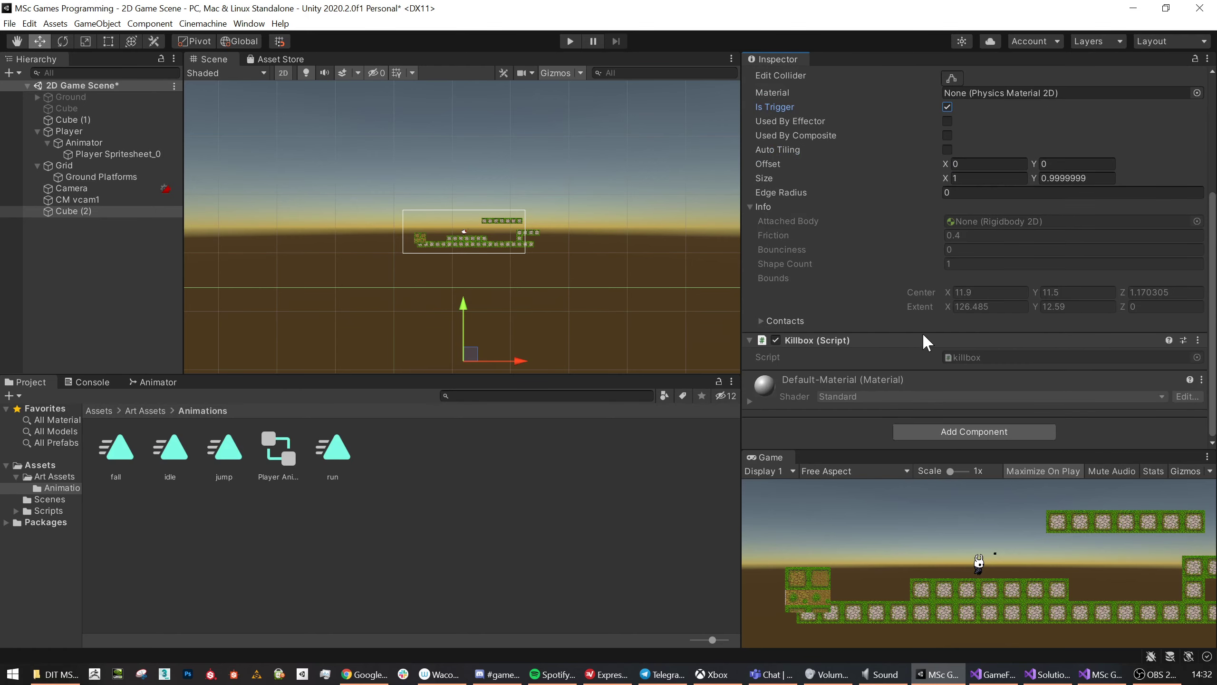
scroll(448, 238, "up", 2)
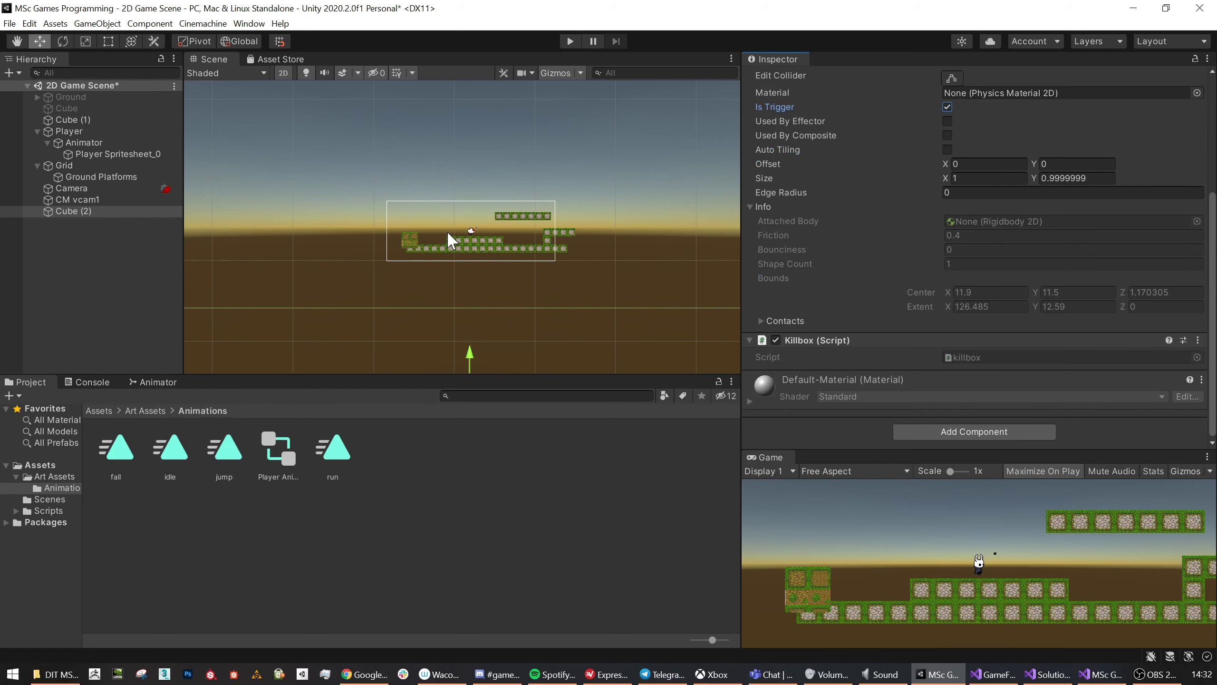
Open the killbox script in Visual Studio and add an empty OnTriggerEnter2D method after Update.
double_click(984, 355)
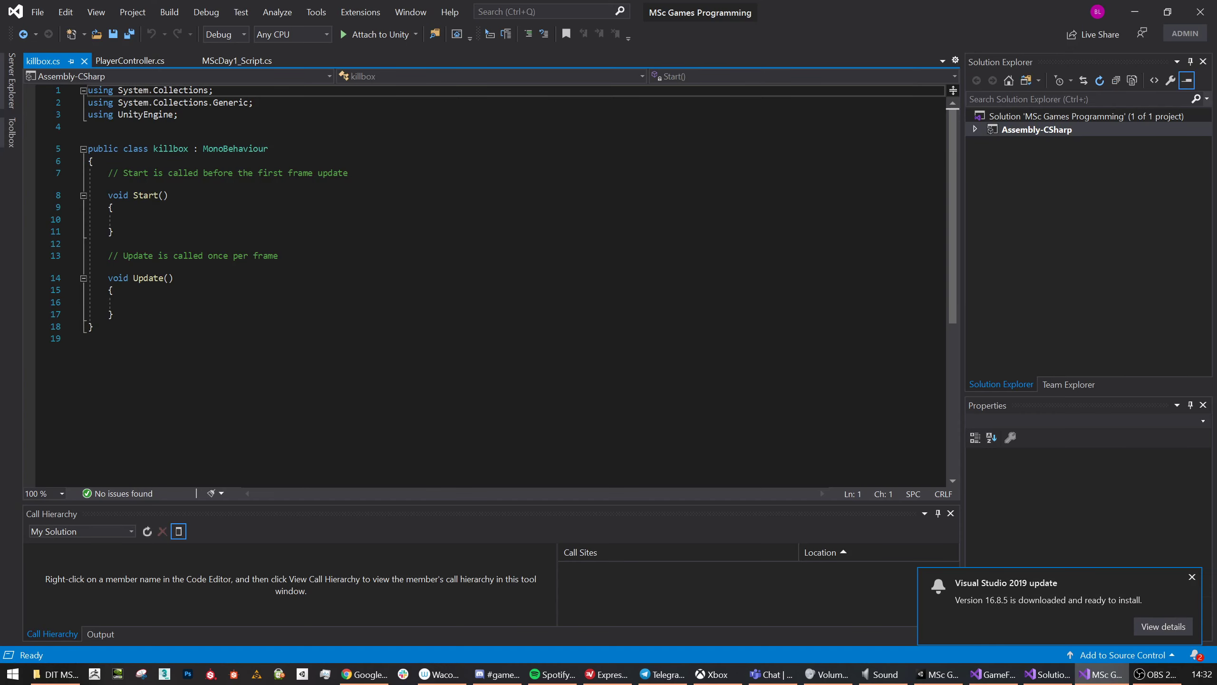
left_click(115, 315)
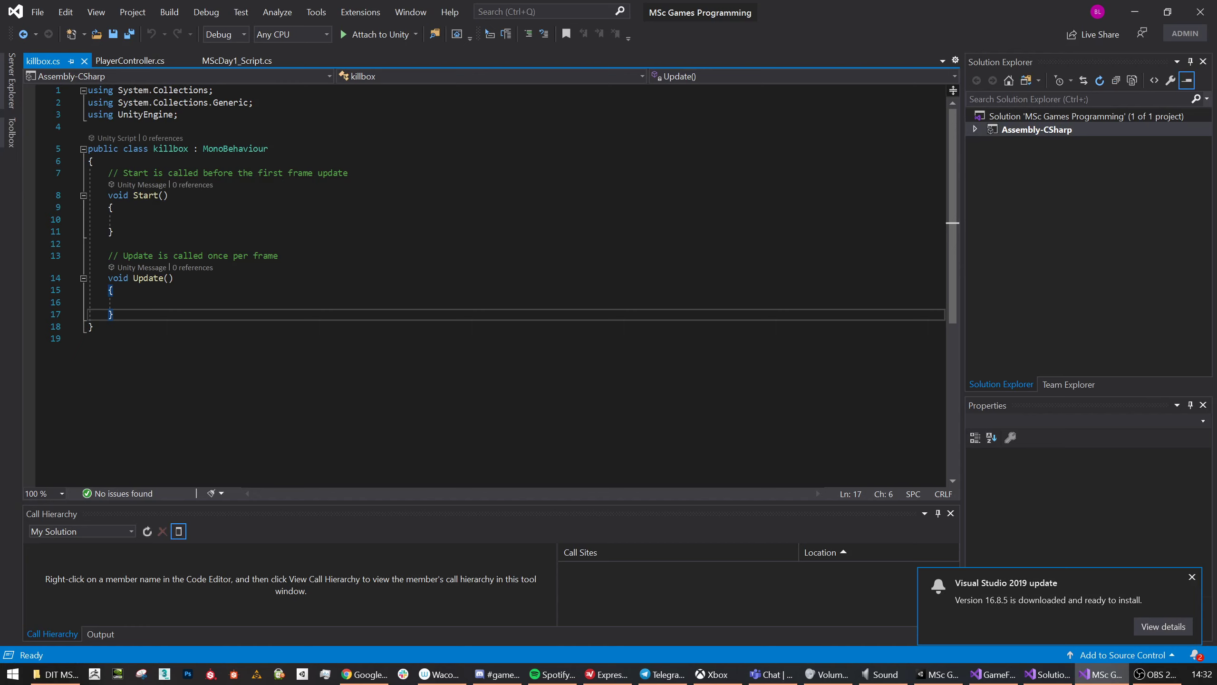
key("Return")
key("Return")
type("voi")
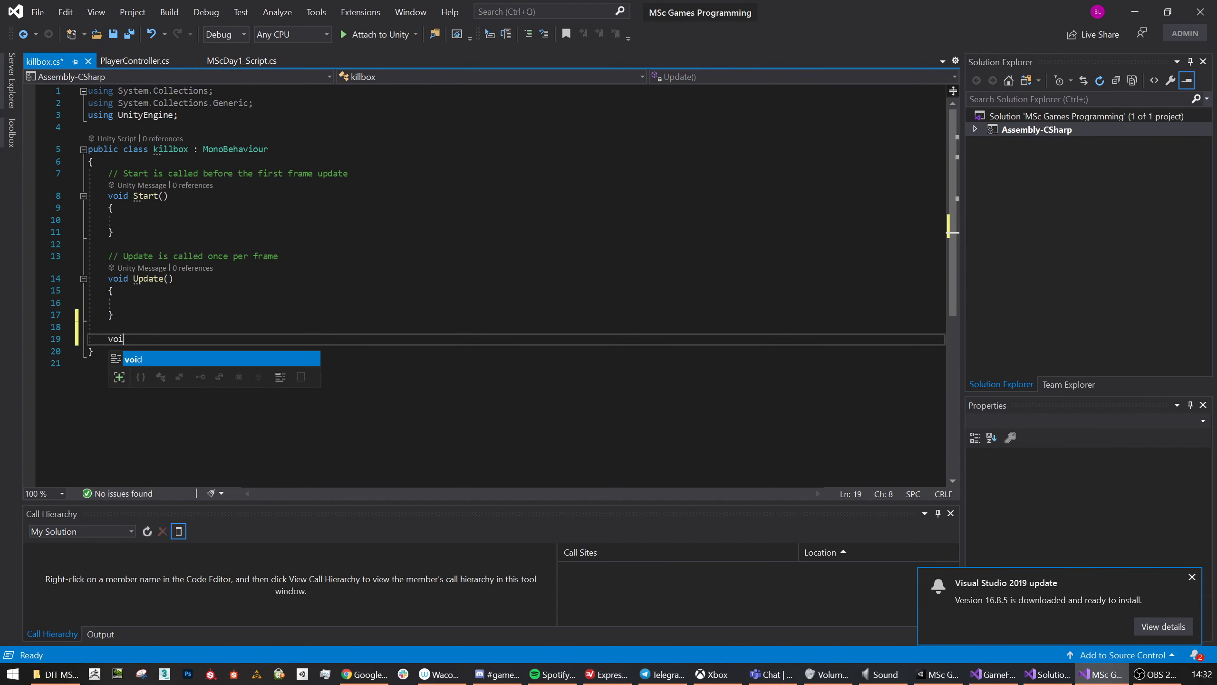
type("d Ontrif")
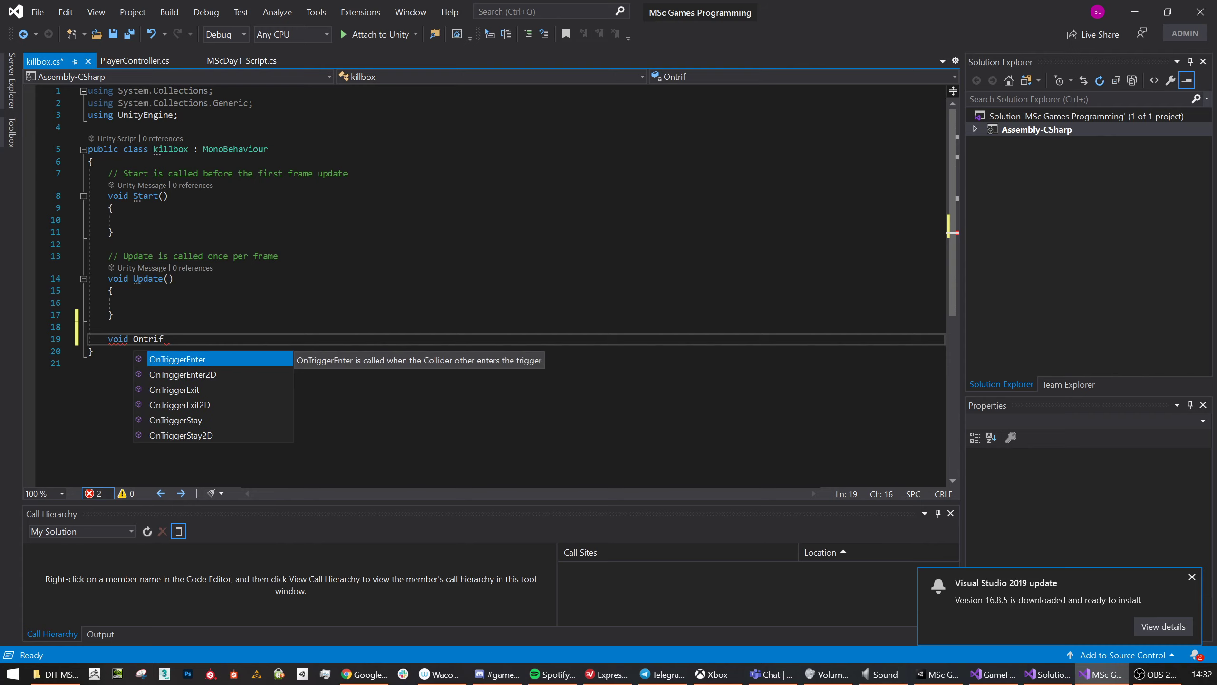
key("Down")
key("Tab")
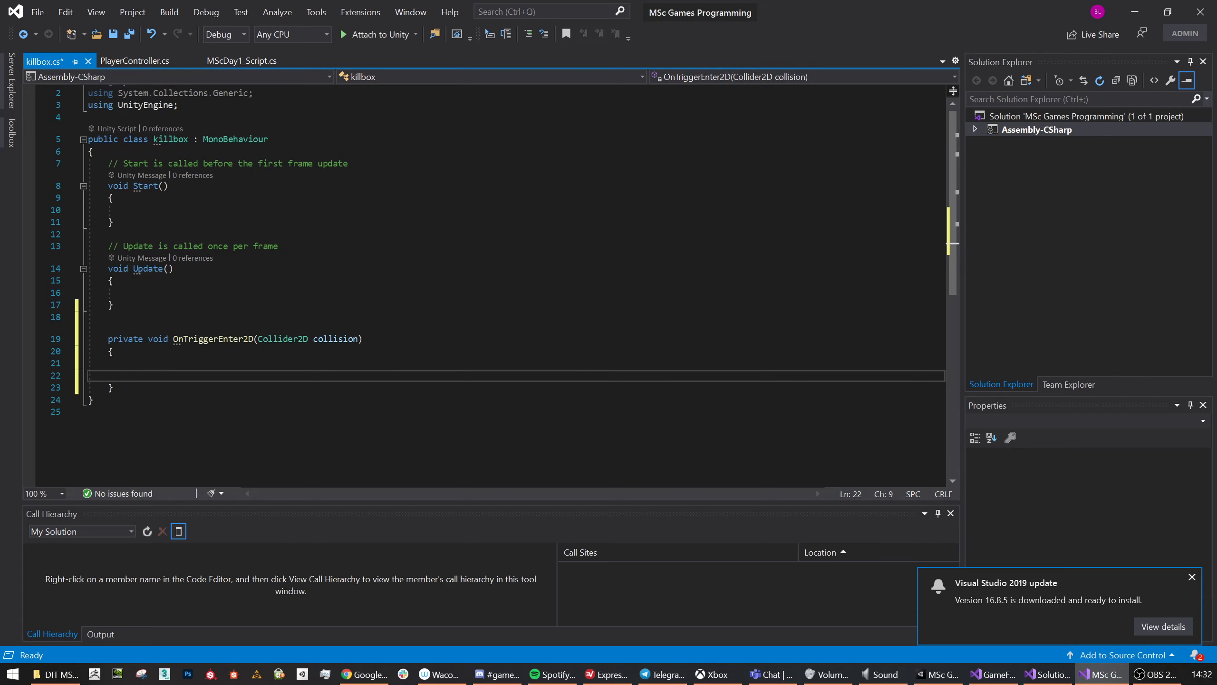
key("Up")
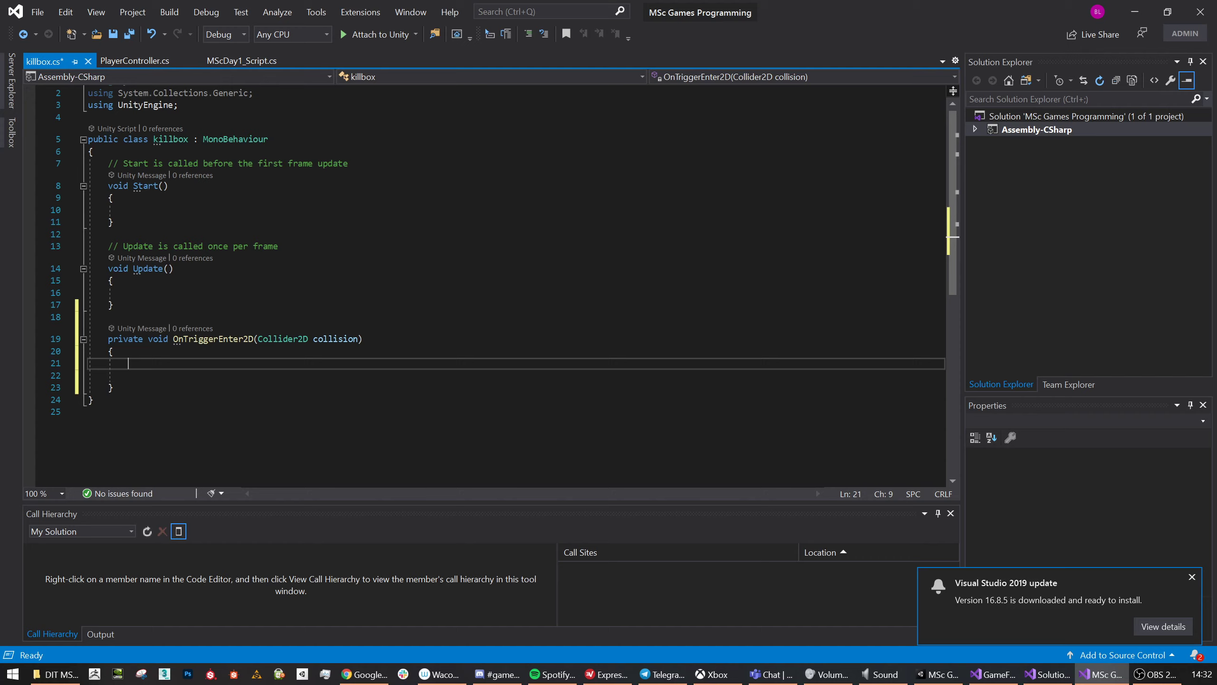
type("if")
key("Down")
key("BackSpace")
key("BackSpace")
key("BackSpace")
key("BackSpace")
key("BackSpace")
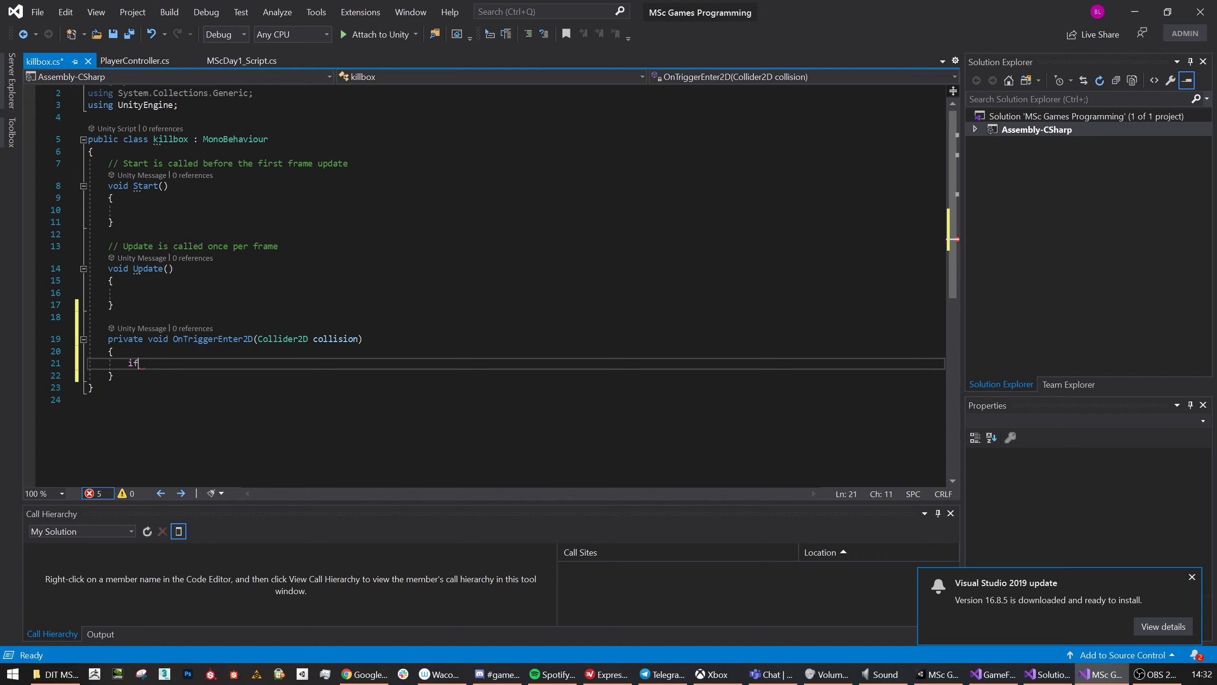
type("if")
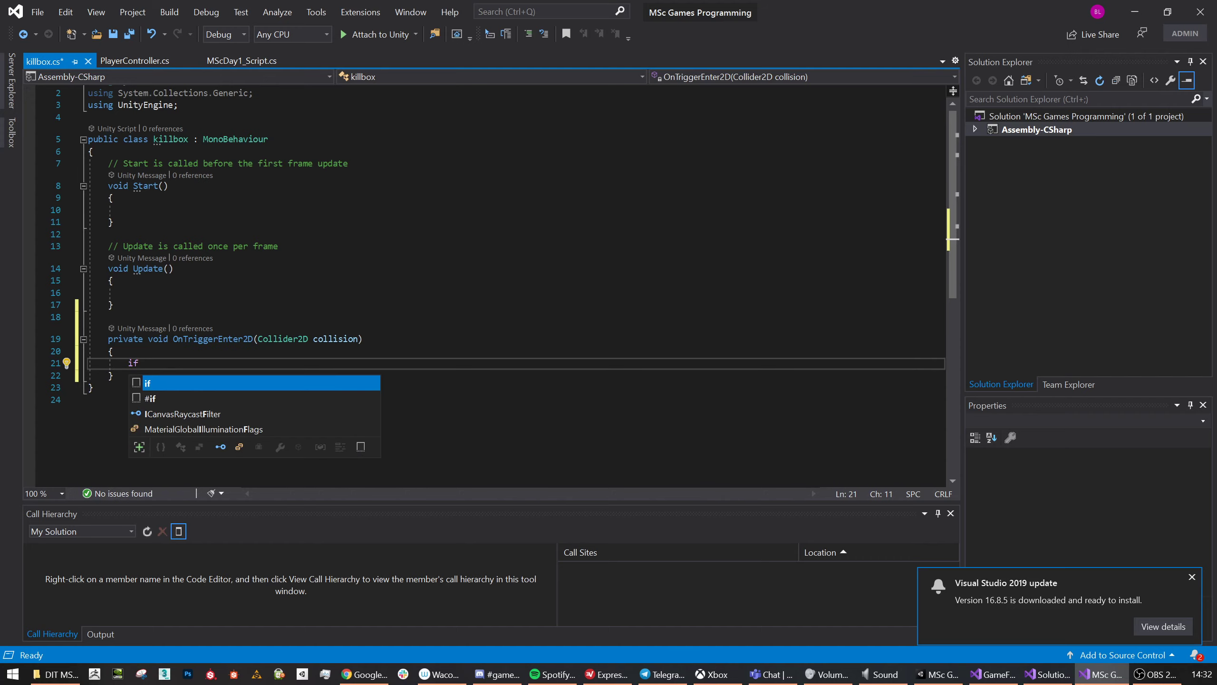
key("Return")
key("BackSpace")
key("BackSpace")
key("BackSpace")
key("BackSpace")
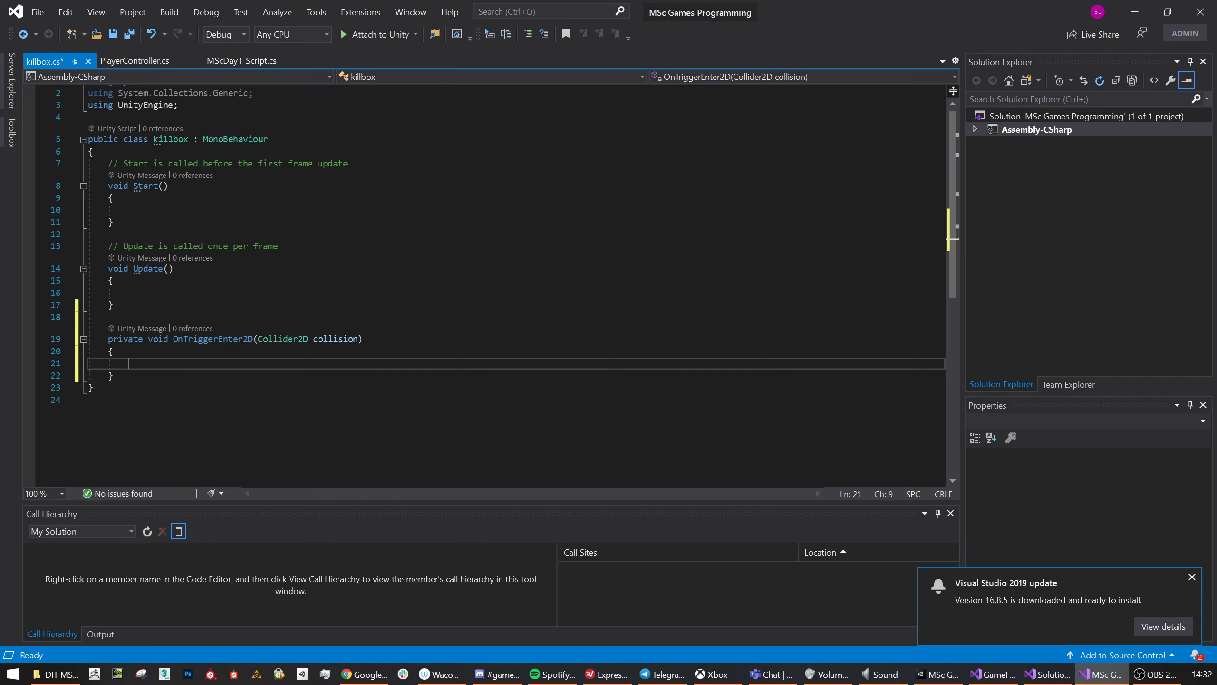
Insert an if block in OnTriggerEnter2D and begin its condition with collision.gameObject.tag = and an opening quote.
type("if")
key("Tab")
key("Tab")
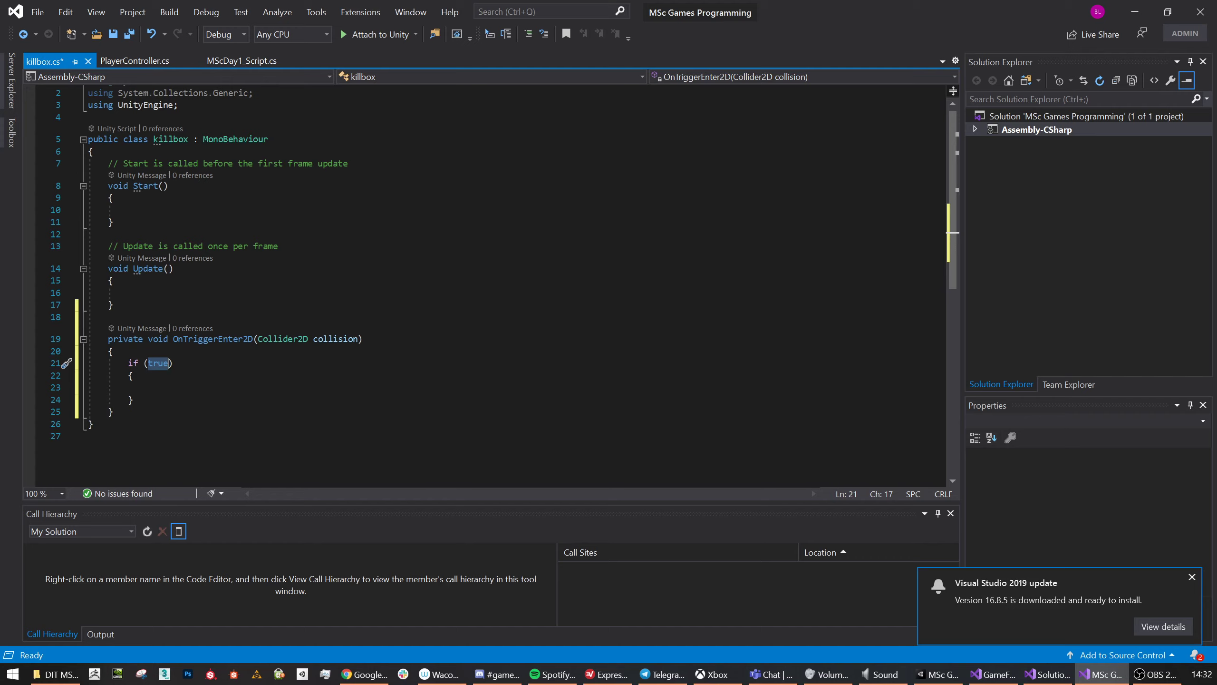
type("collision.")
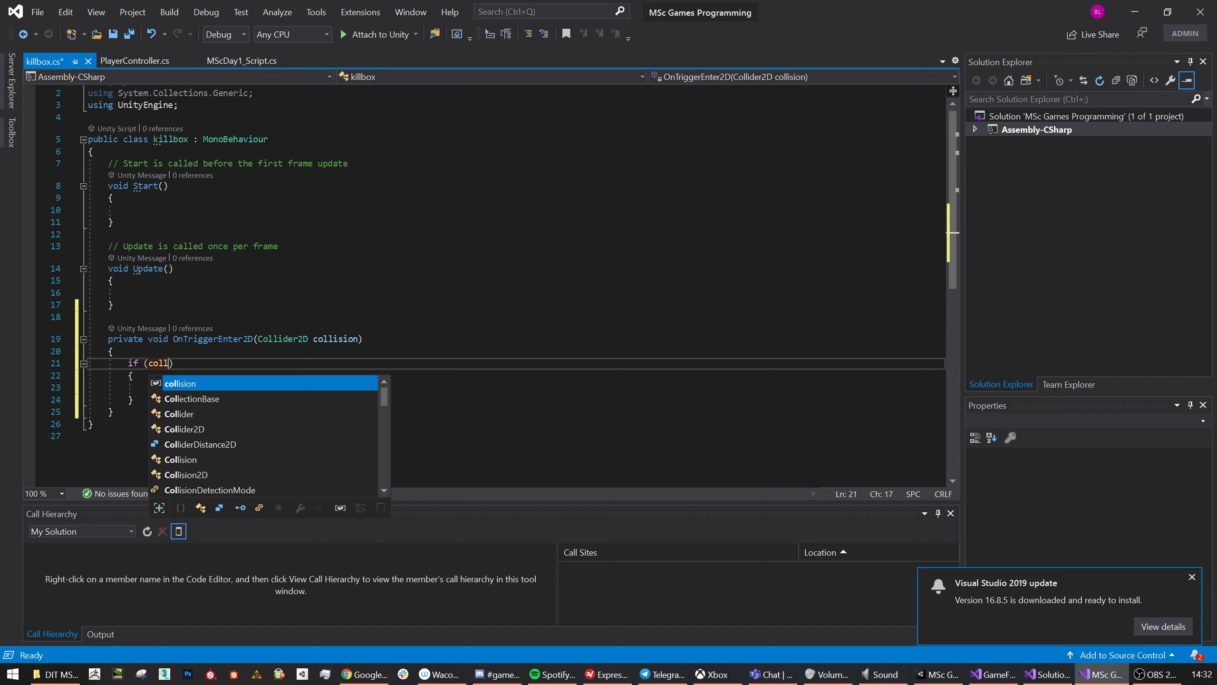
type("gameObject.ta")
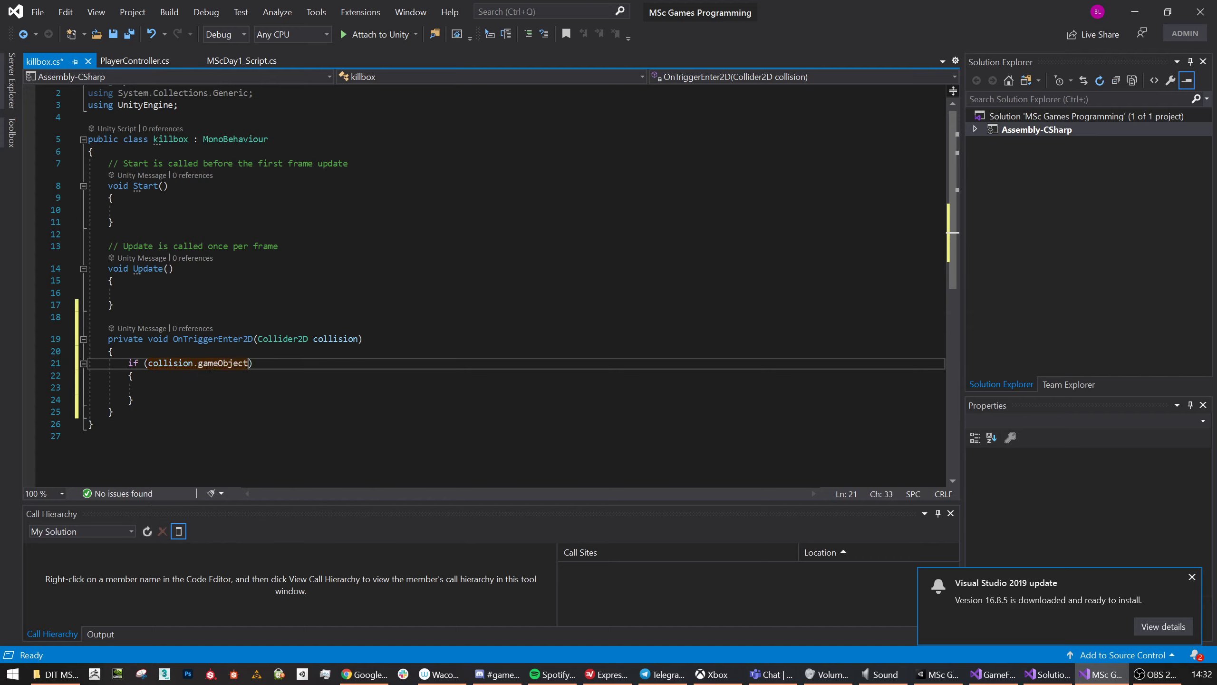
type("g = \"")
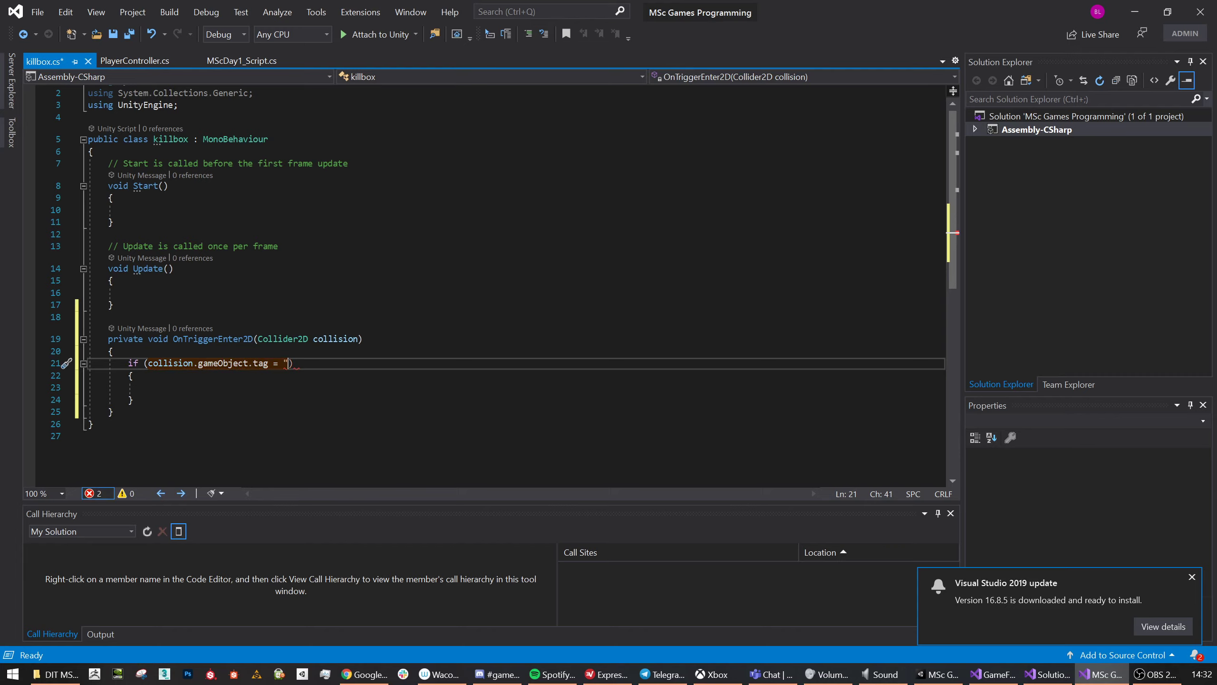
Check the Player object in Unity, complete the if condition in Visual Studio as collision.gameObject.tag == "Player", and save the killbox script.
key("alt+Tab")
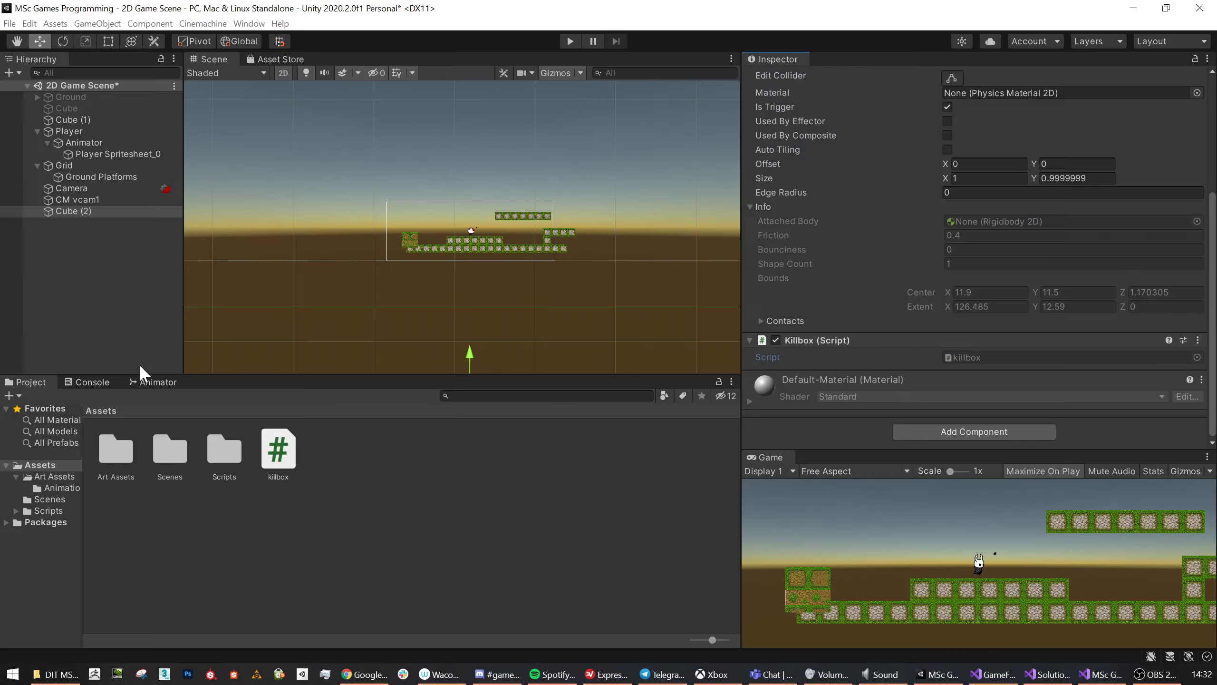
left_click(70, 132)
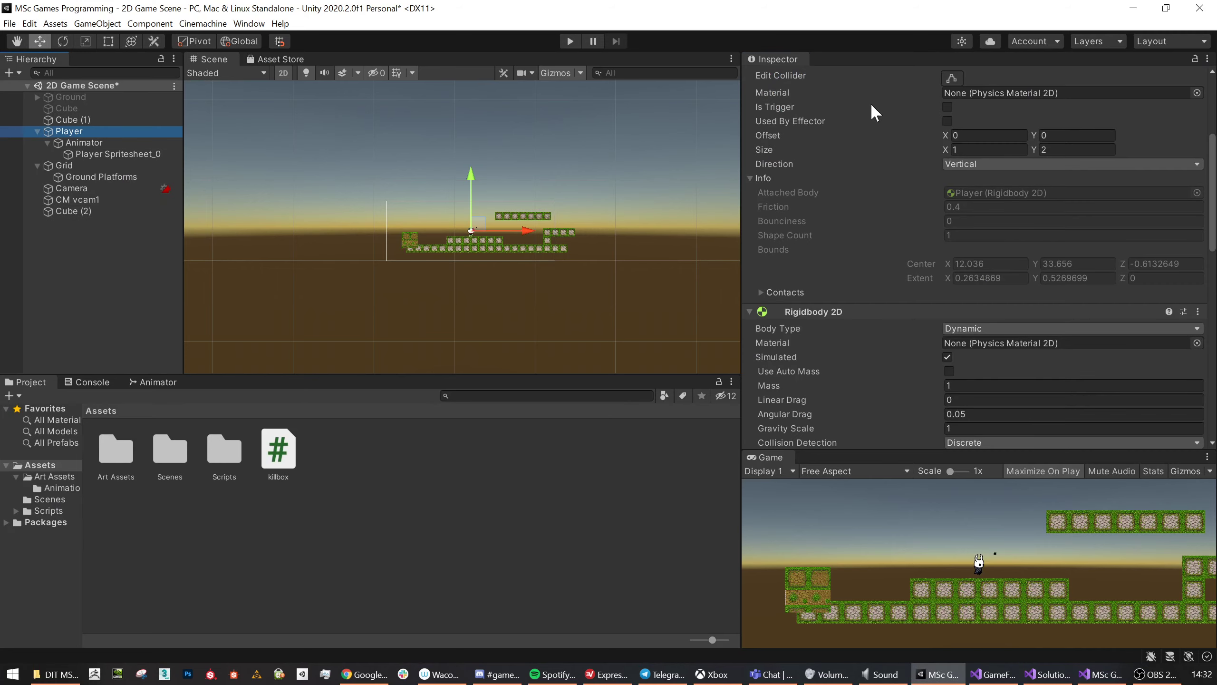
key("alt+Tab")
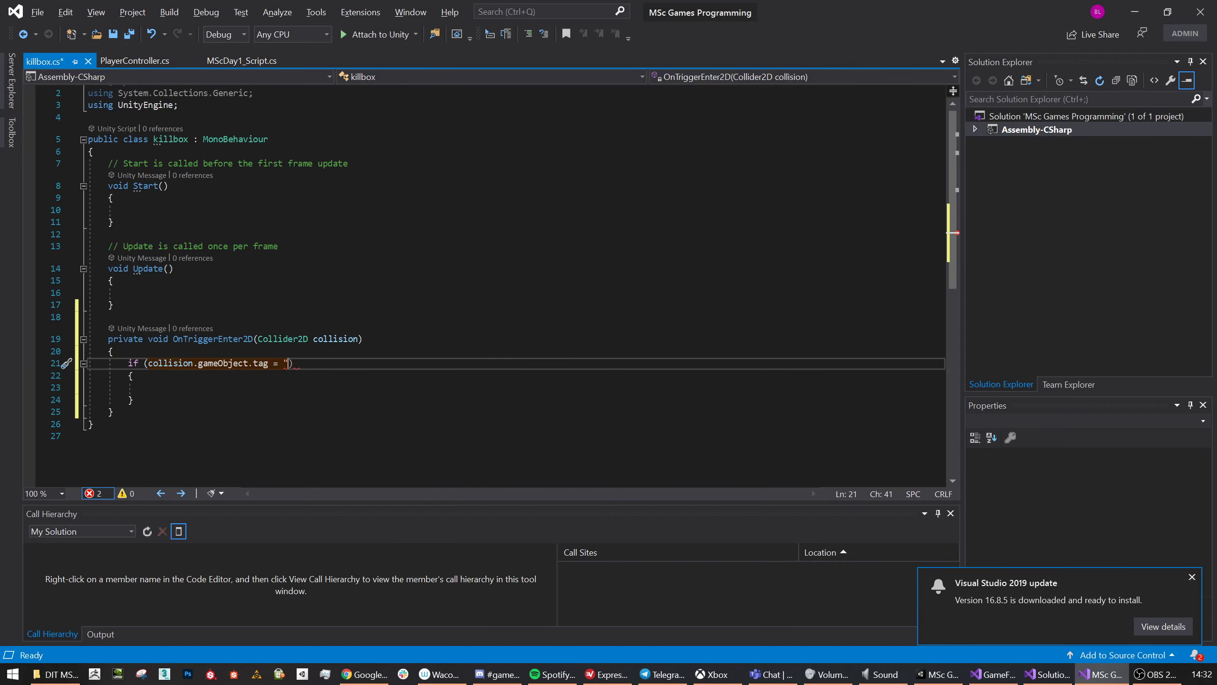
type("Player\"")
left_click(133, 375)
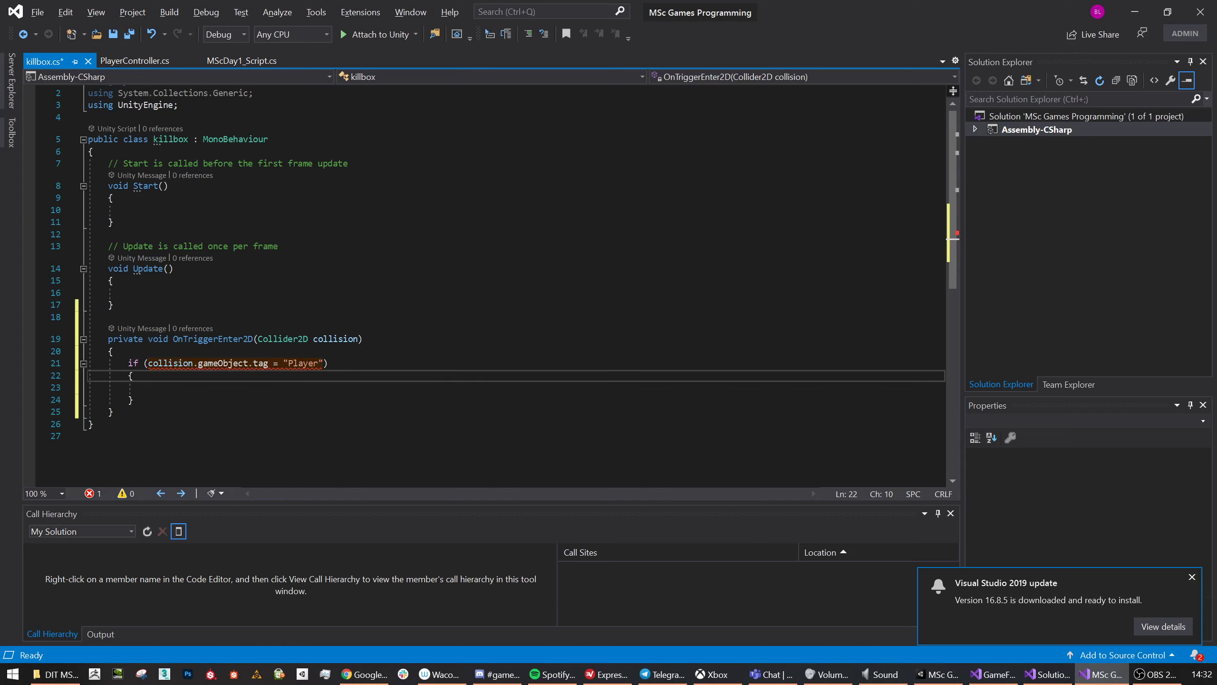
left_click(94, 494)
type("=")
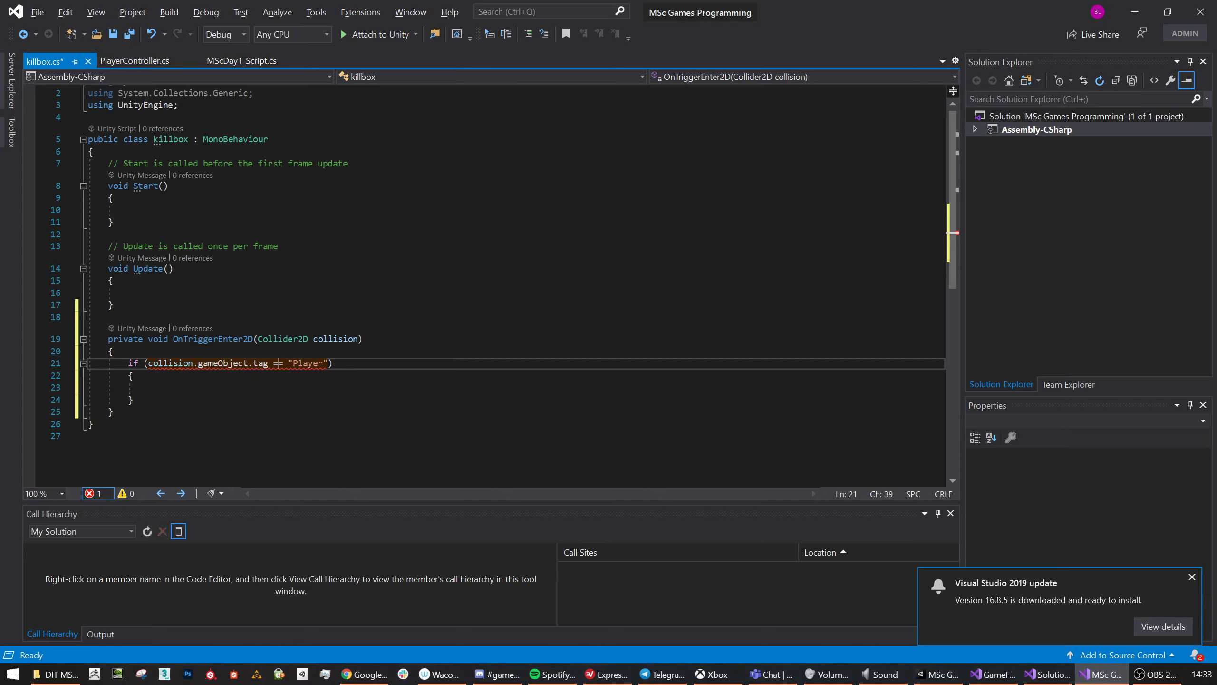
left_click(108, 315)
key("ctrl+s")
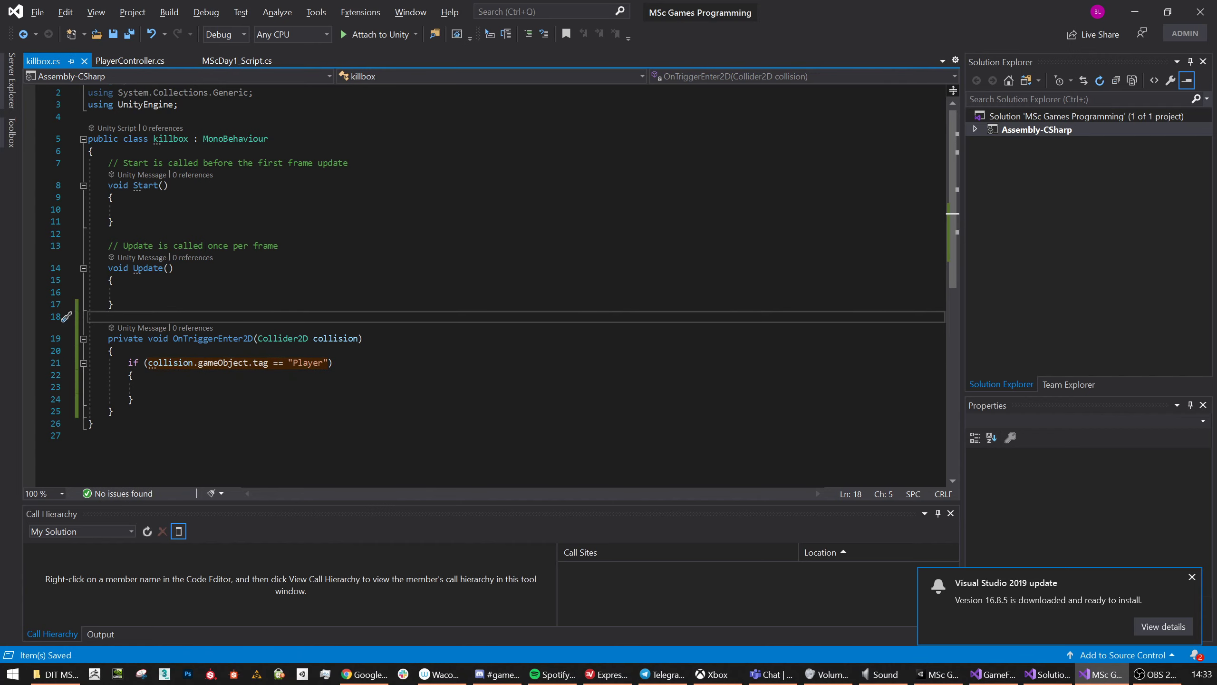
left_click_drag(114, 304, 89, 163)
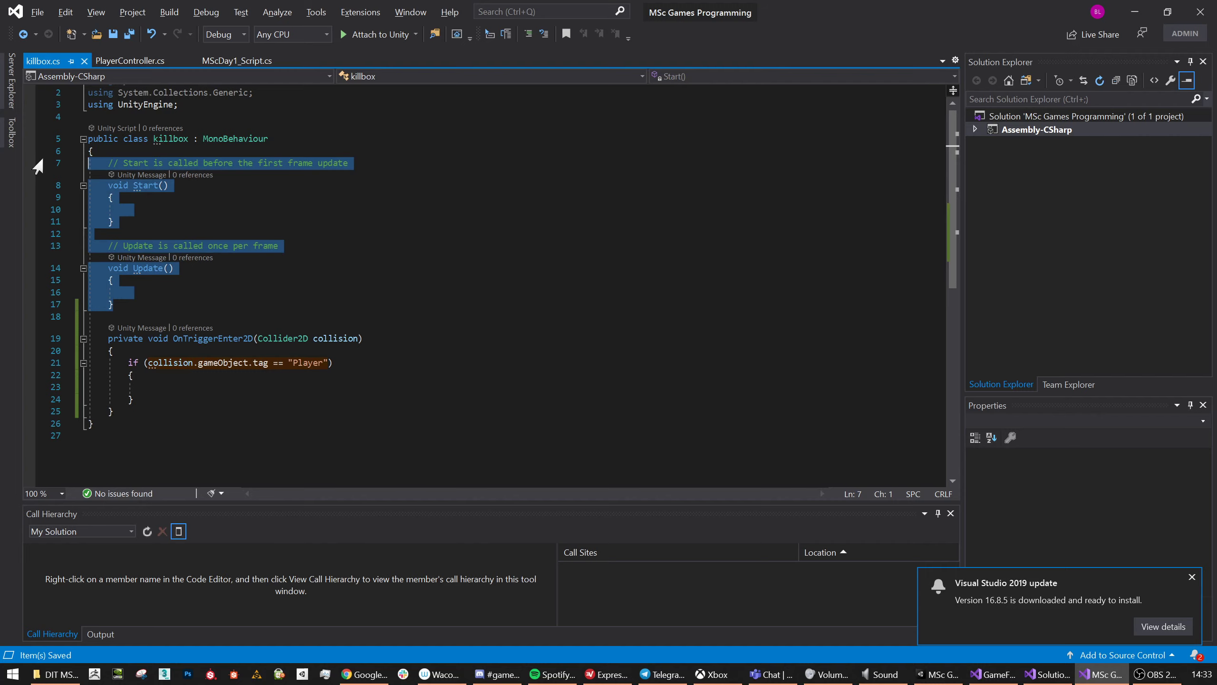
key("Delete")
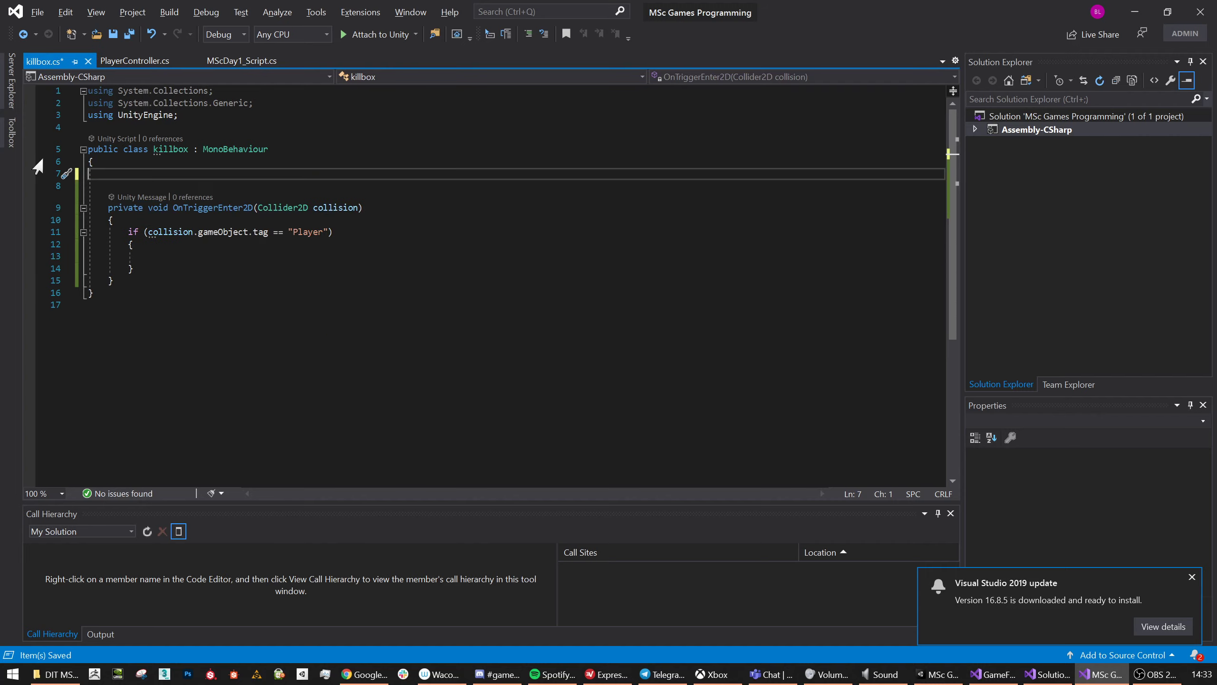
key("Return")
type("public")
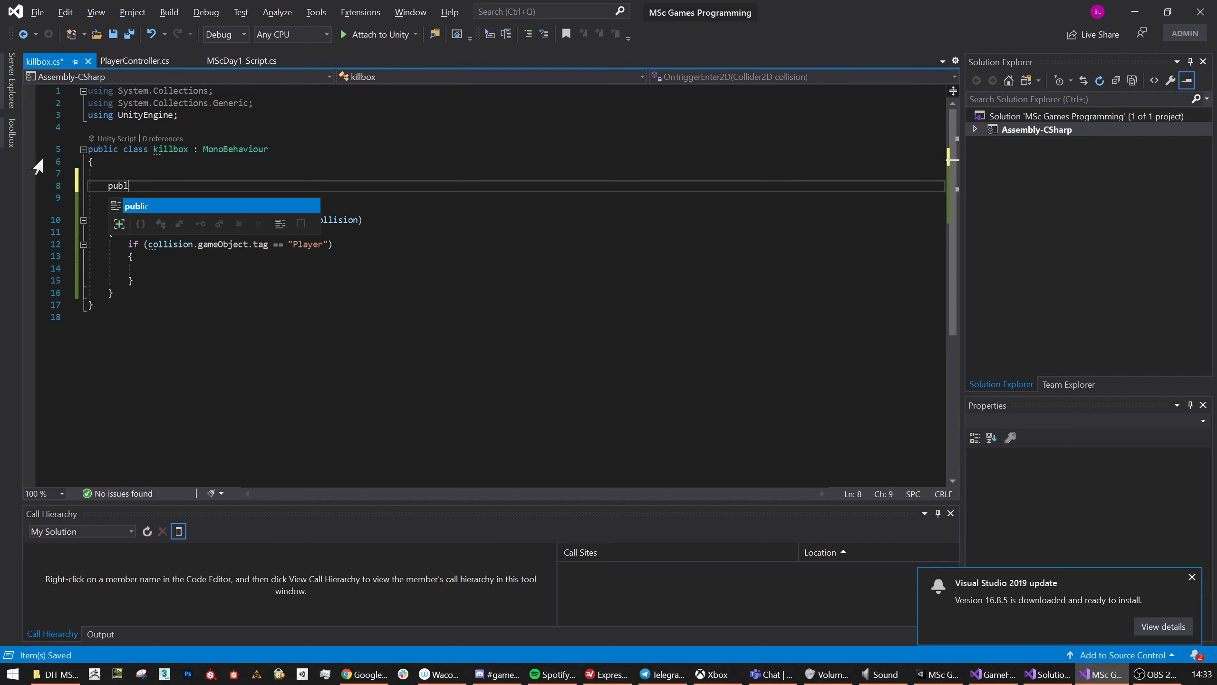
key("BackSpace")
key("BackSpace")
key("BackSpace")
key("BackSpace")
key("BackSpace")
key("BackSpace")
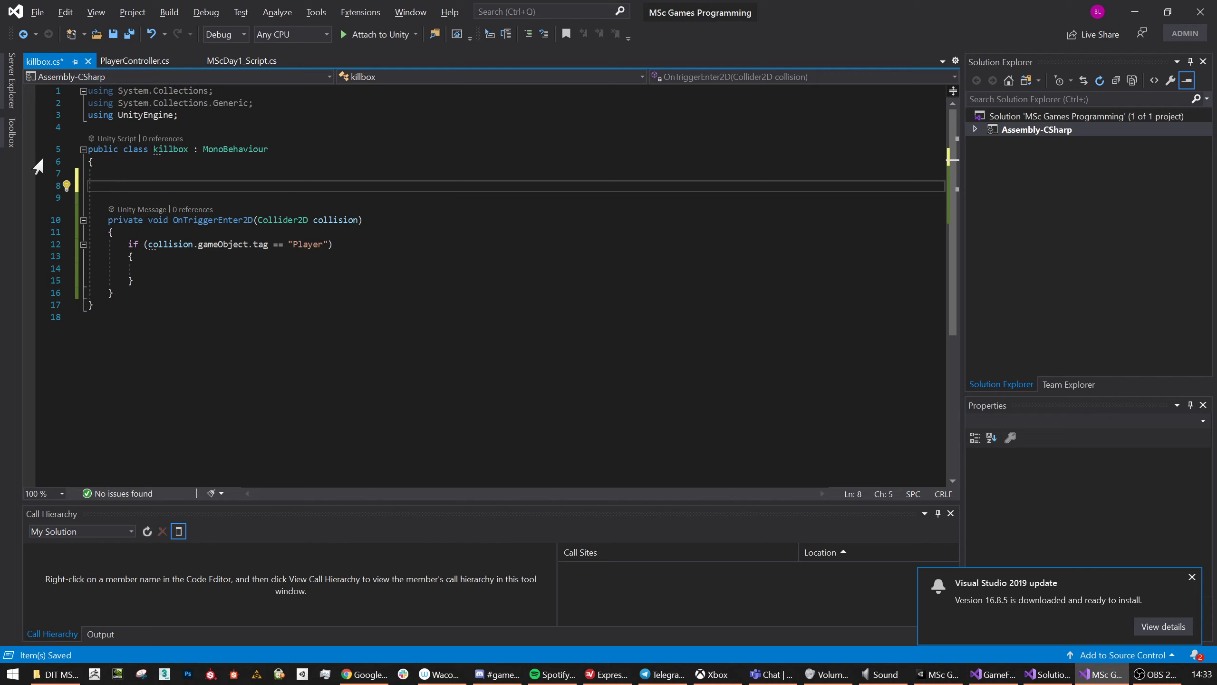
type("Transform spa")
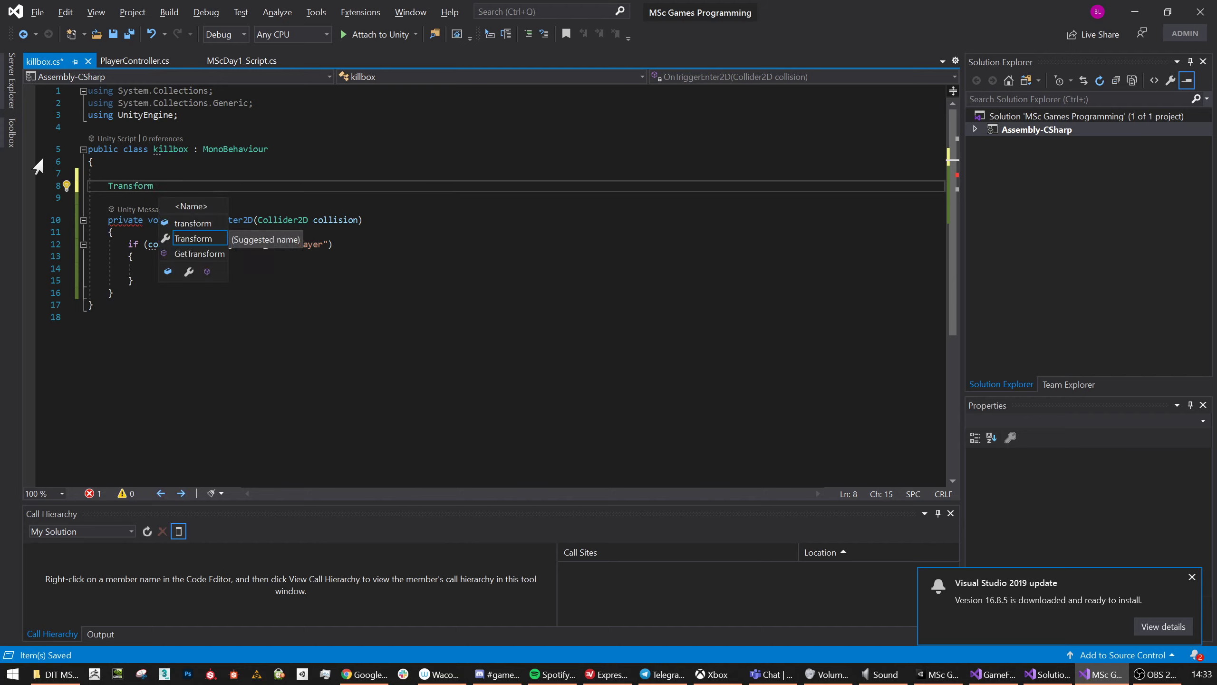
type("wnPoint;")
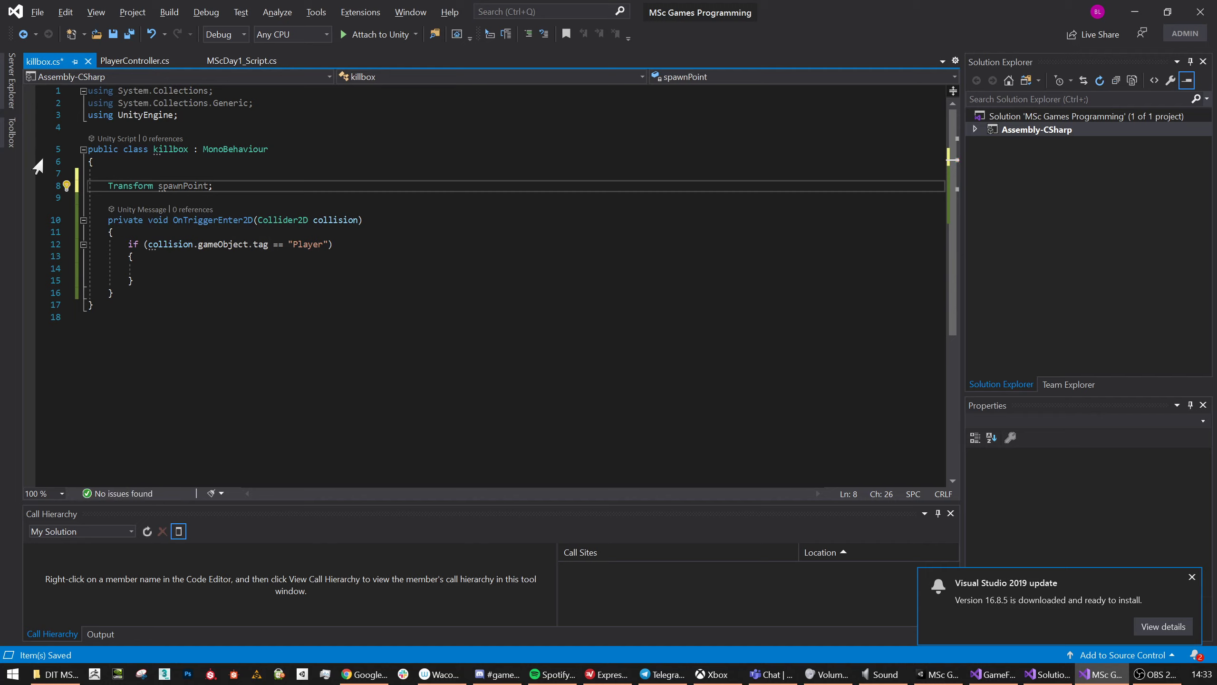
key("ctrl+z")
key("BackSpace")
key("BackSpace")
key("BackSpace")
key("BackSpace")
key("BackSpace")
key("BackSpace")
key("BackSpace")
key("BackSpace")
key("BackSpace")
type("pub")
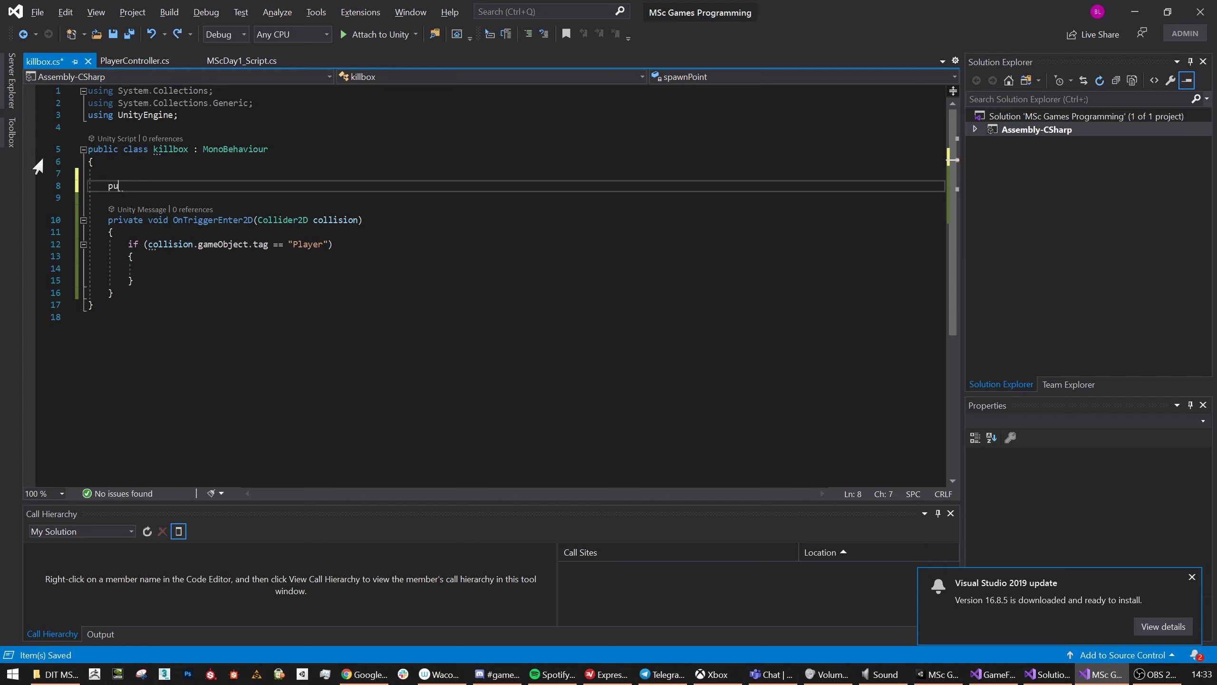
key("ctrl+z")
key("ctrl+z")
key("ctrl+z")
key("ctrl+z")
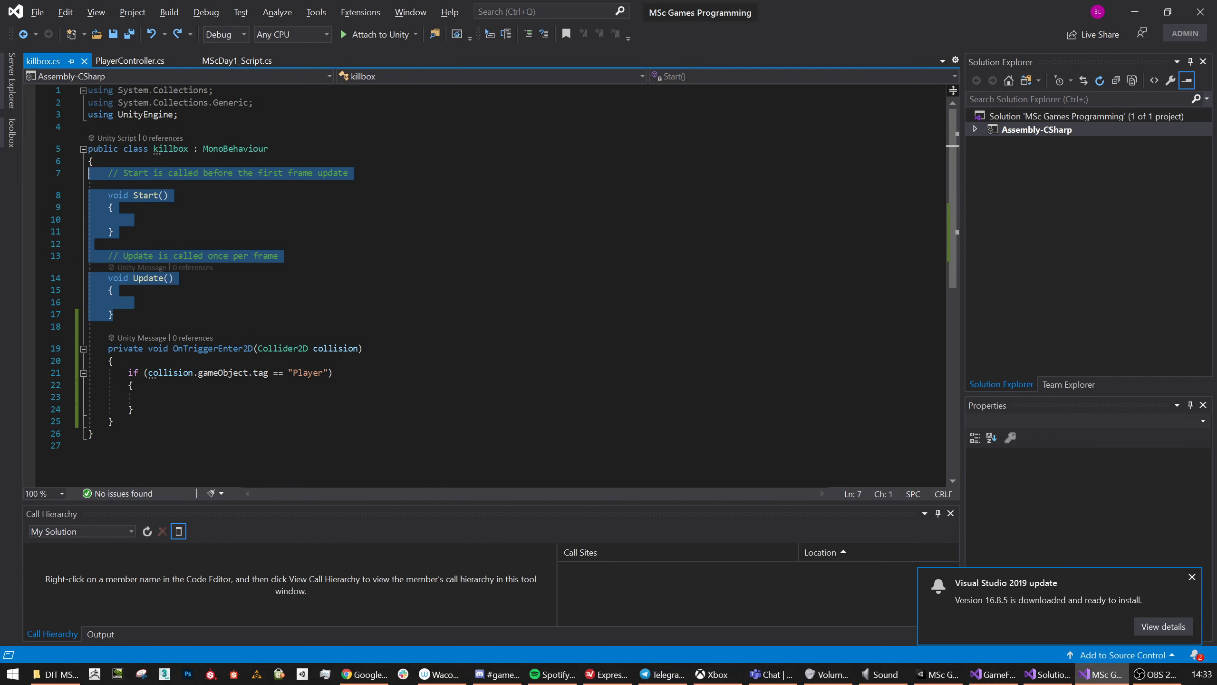
Delete the Update method and its comment from the killbox script.
left_click(128, 302)
left_click_drag(114, 315, 88, 256)
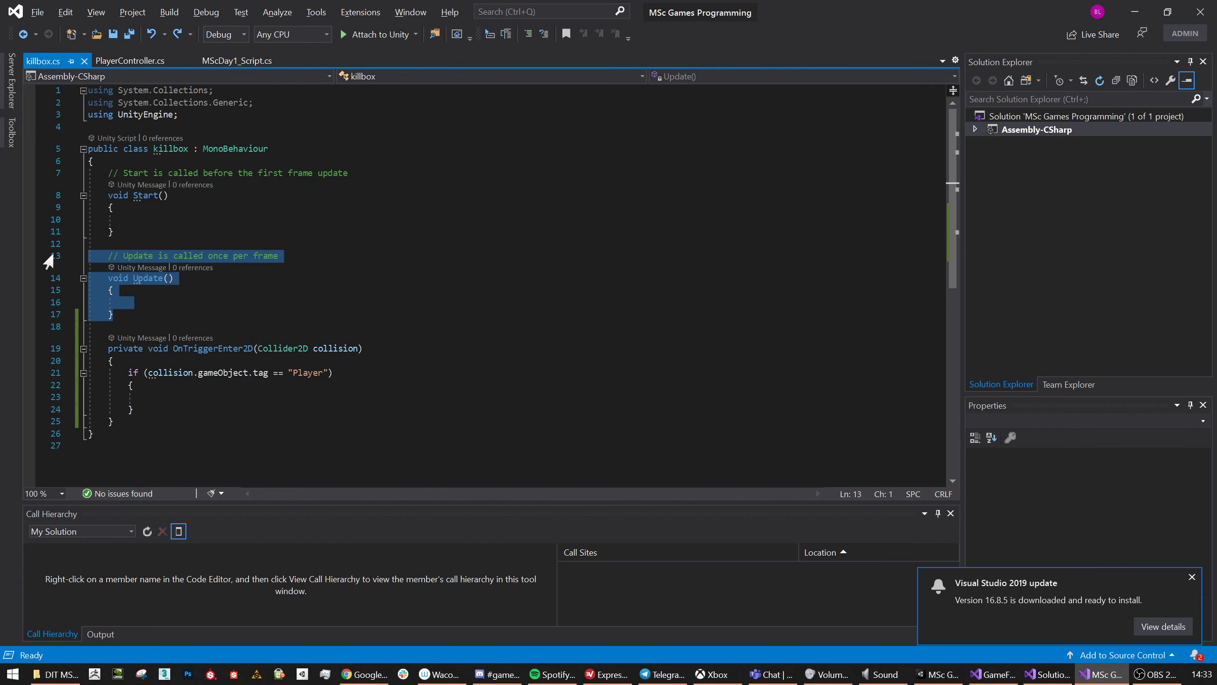
key("Delete")
Declare a Transform variable named spawnPoint at the top of the killbox class and save the script.
left_click(96, 161)
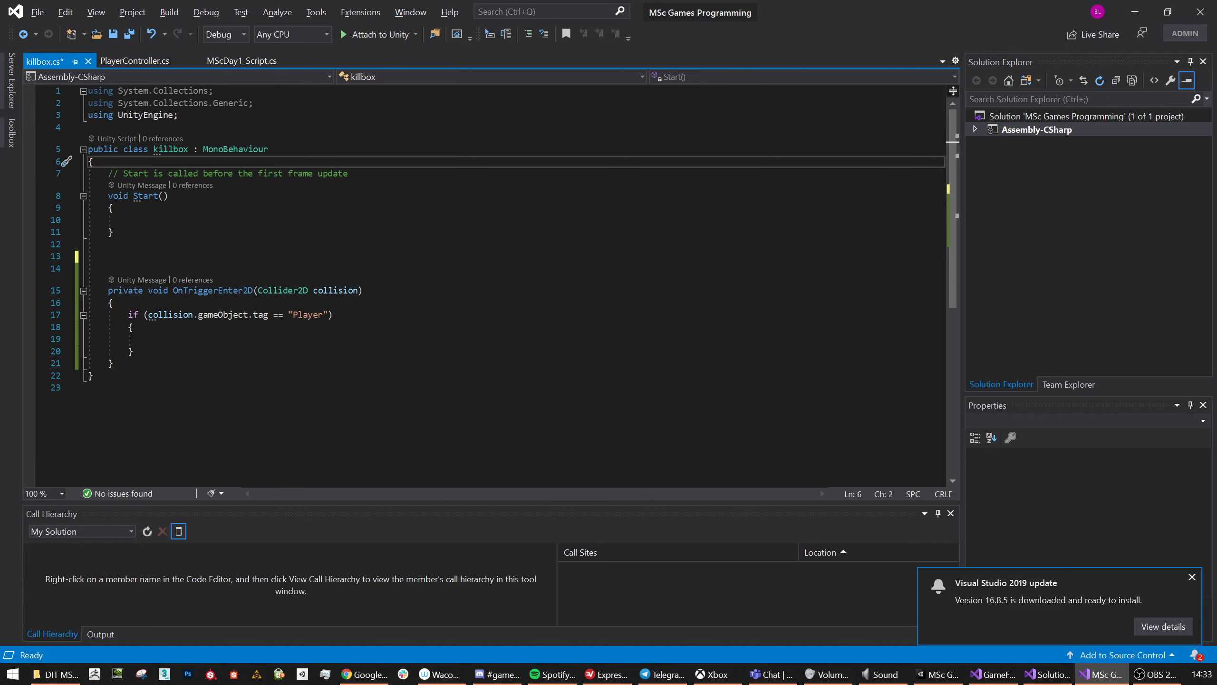
key("Return")
type("Transform")
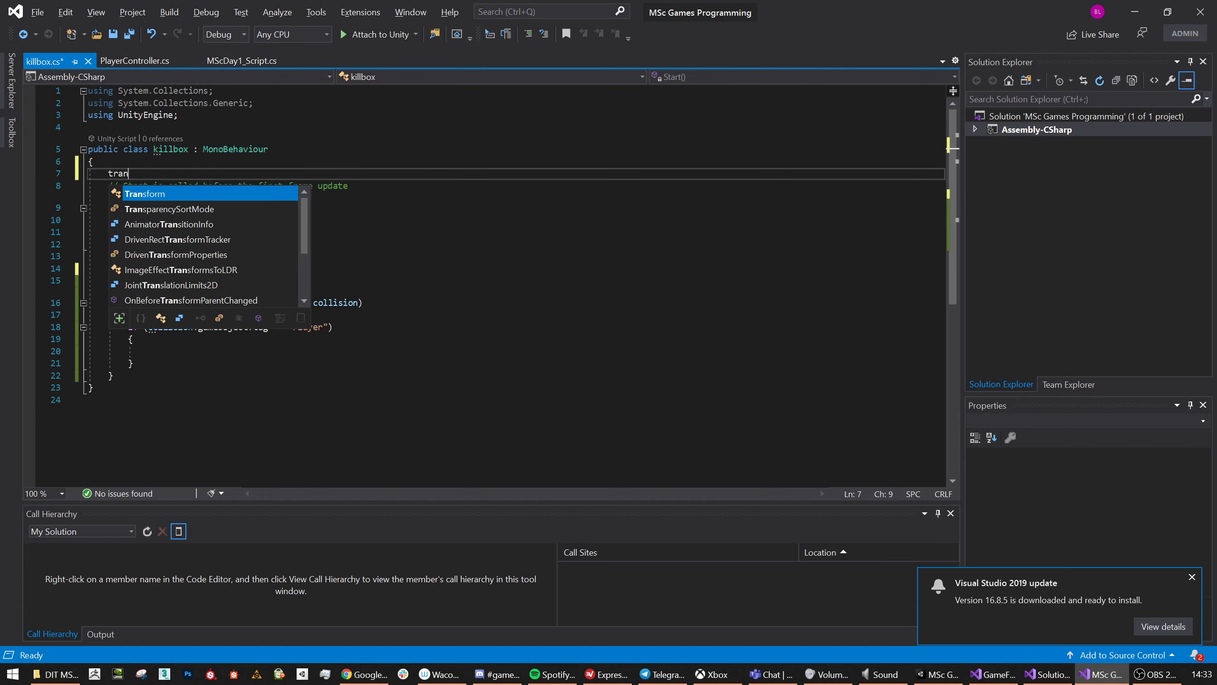
type(" spa")
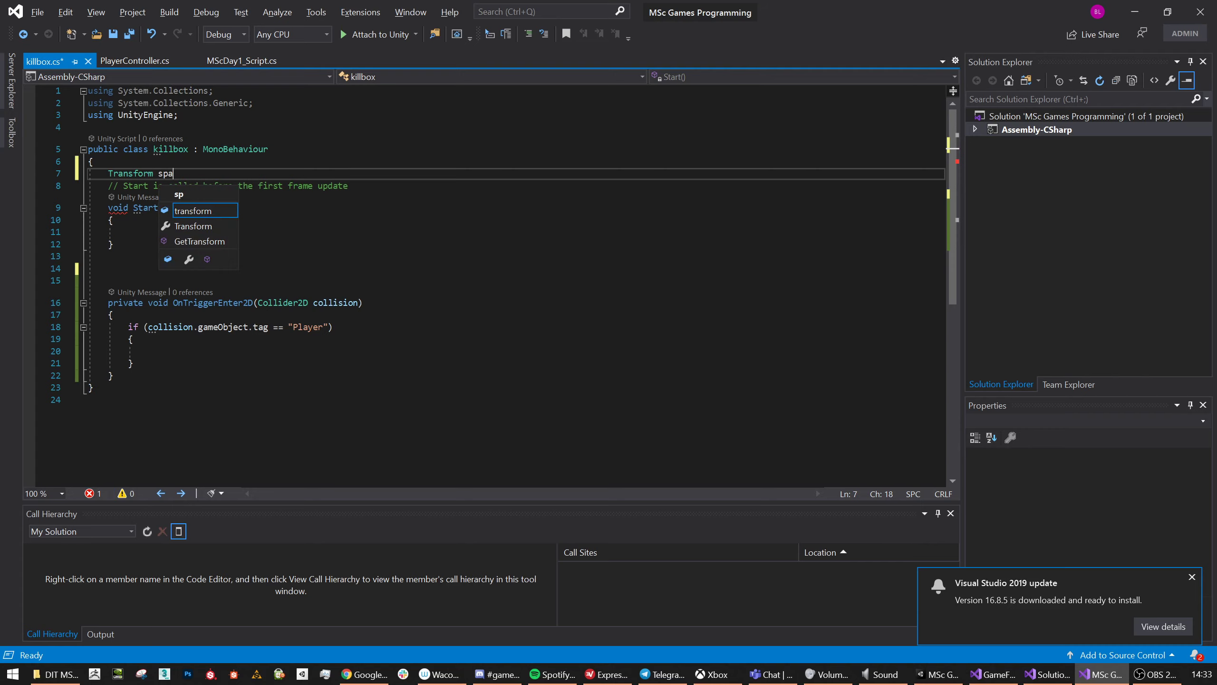
type("wnPoint;")
key("Return")
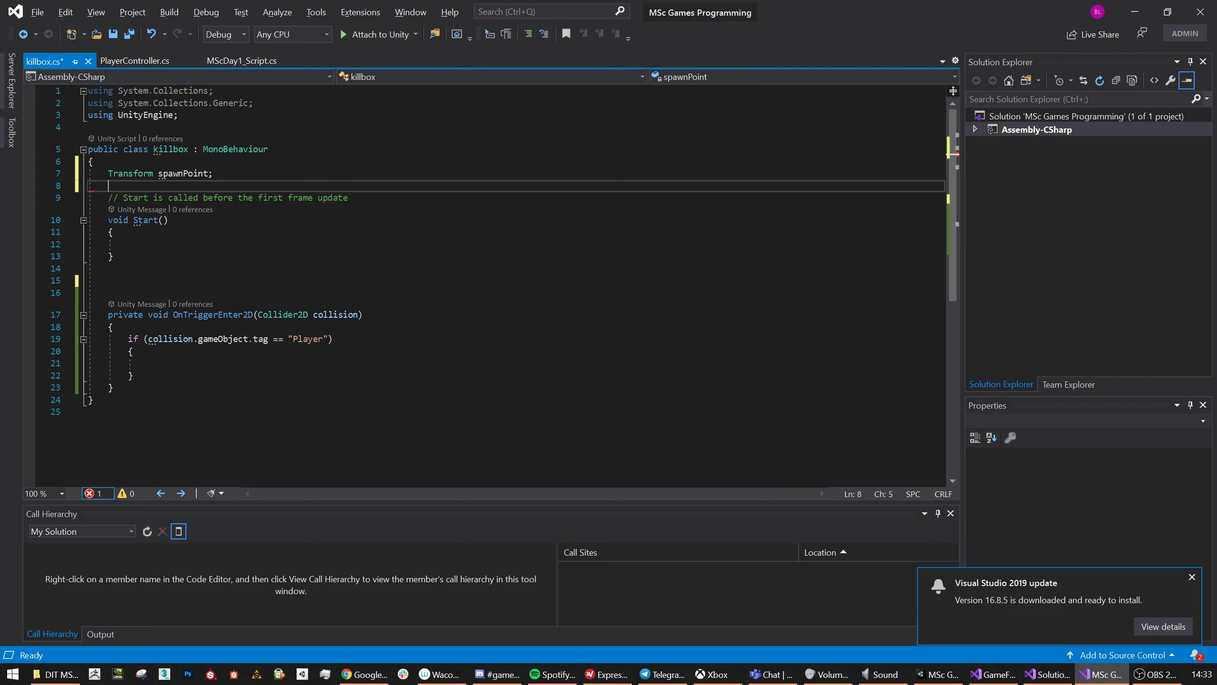
key("ctrl+s")
Begin a statement with spawnPoint inside the Start method and save the script.
left_click(128, 244)
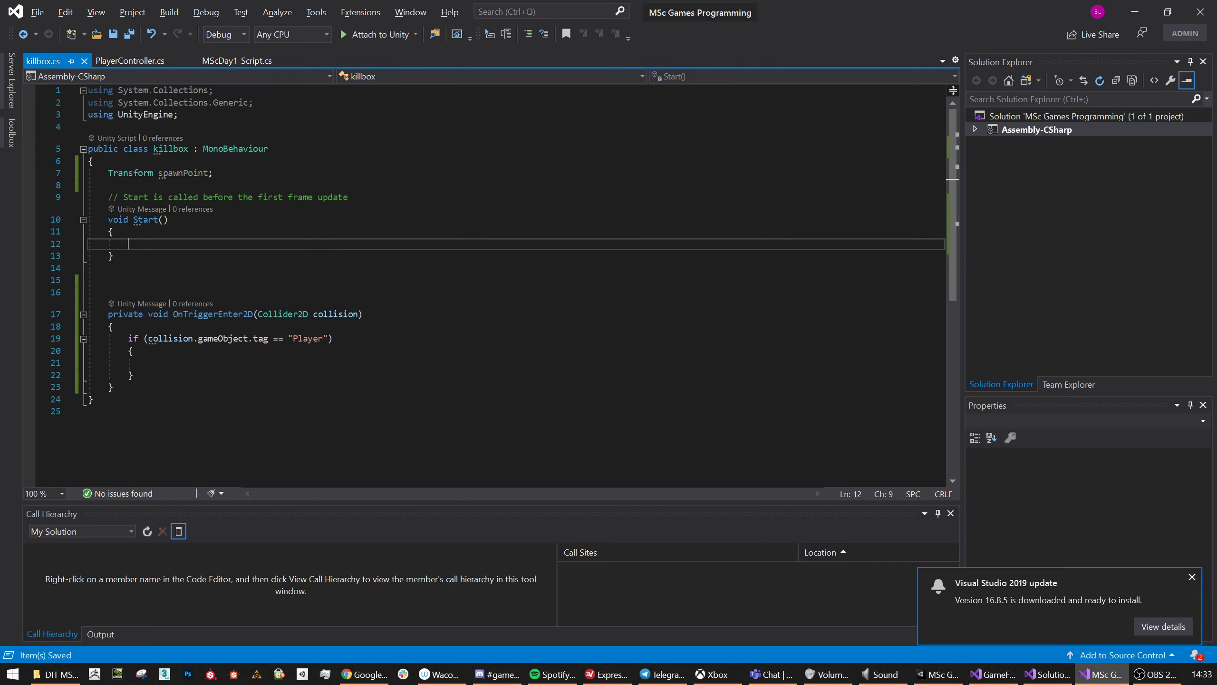
type("spawn")
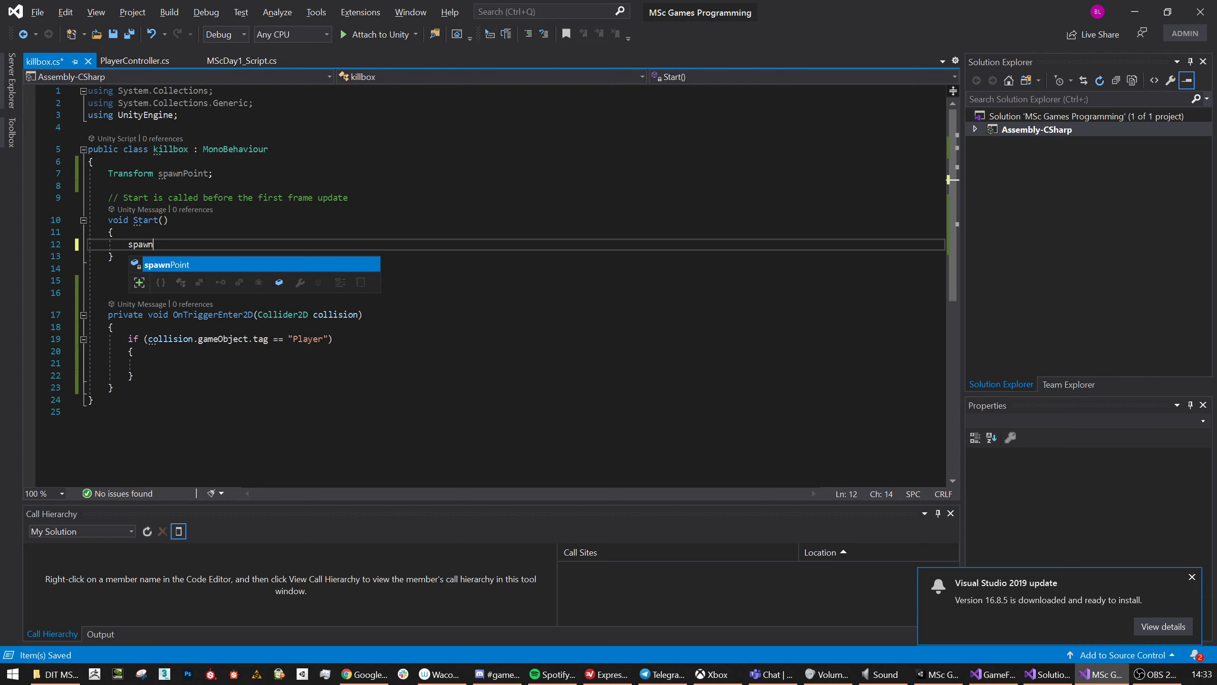
type("Point")
key("ctrl+s")
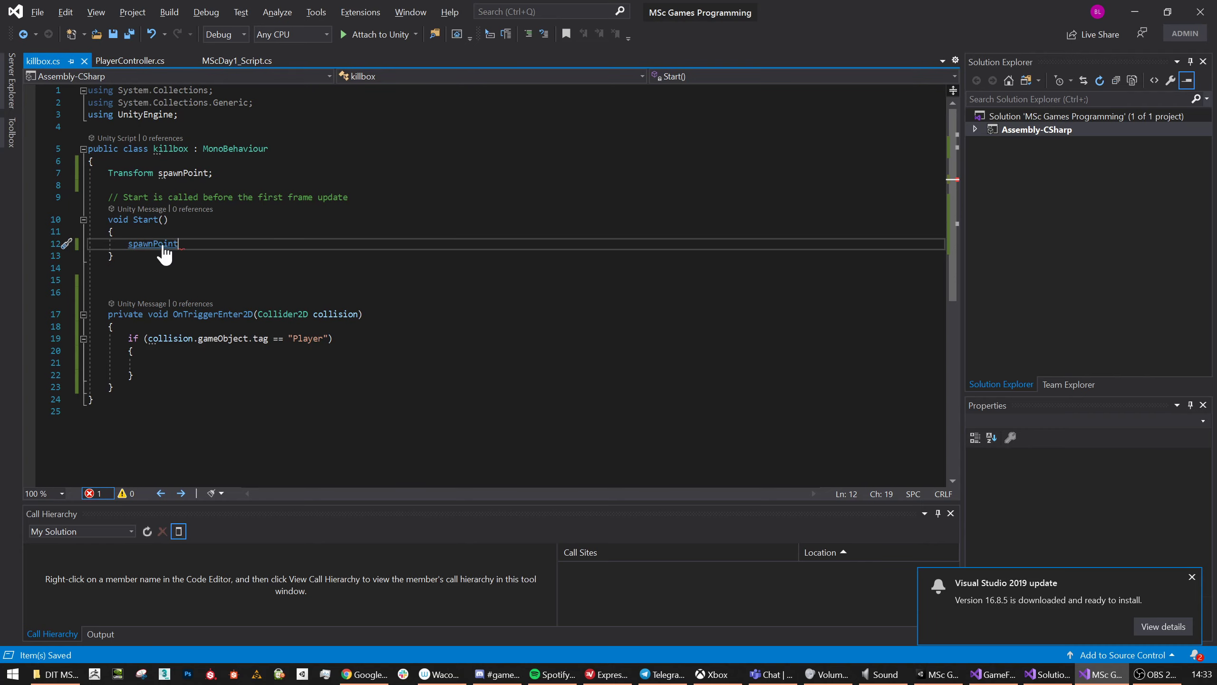
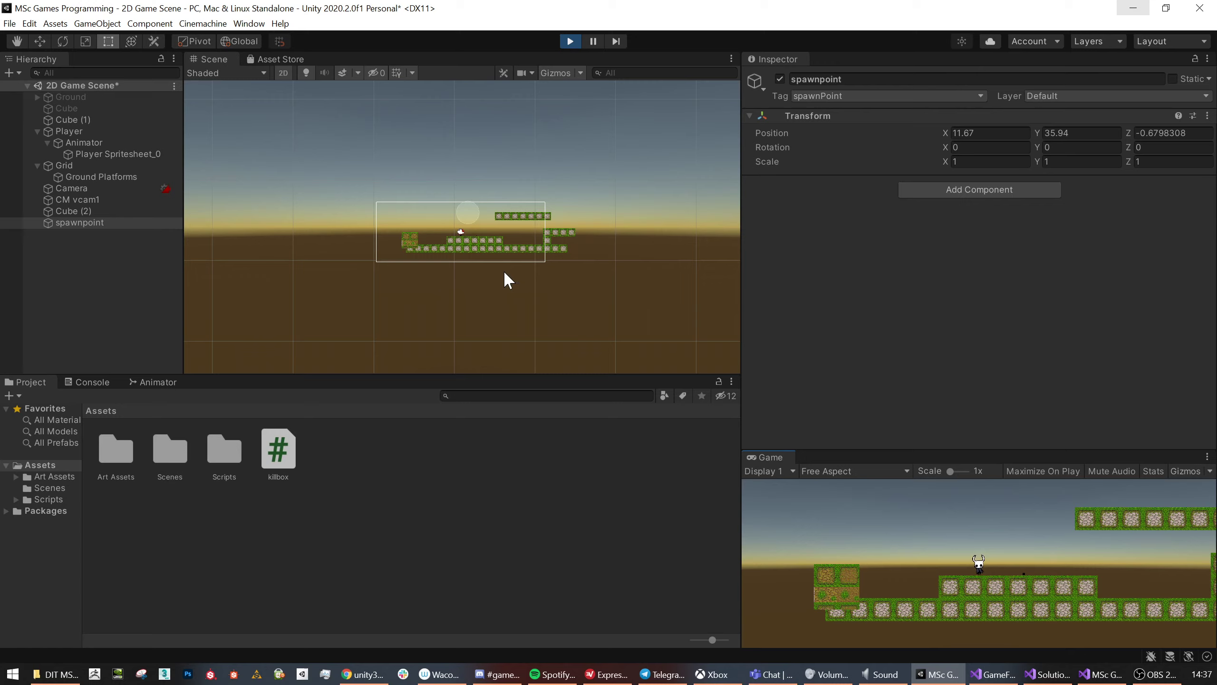
Test the player's movement across the platforms in both directions in play mode, and stop the game.
key("a")
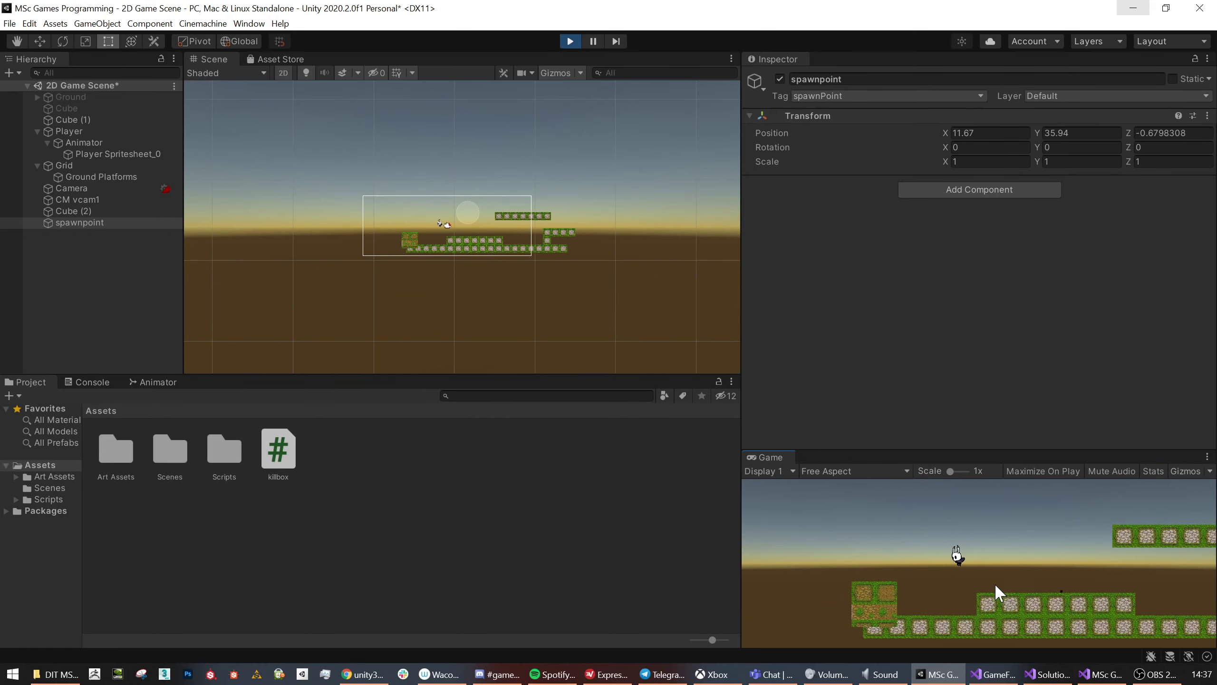
key("d")
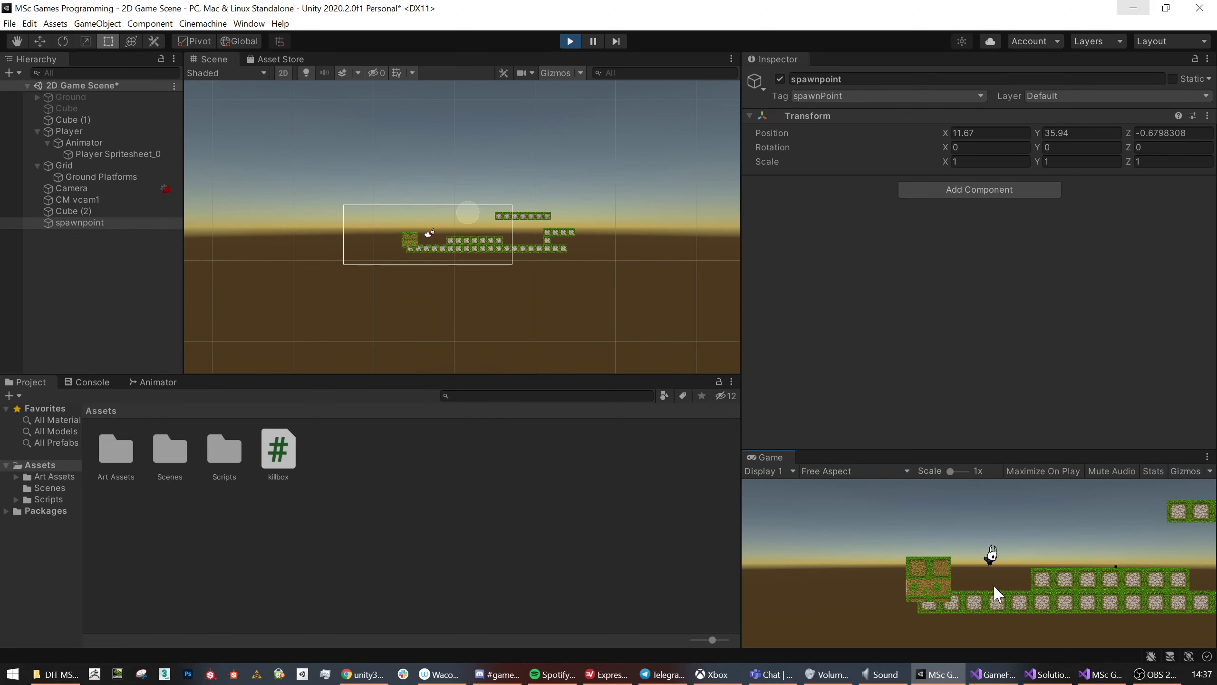
key("d")
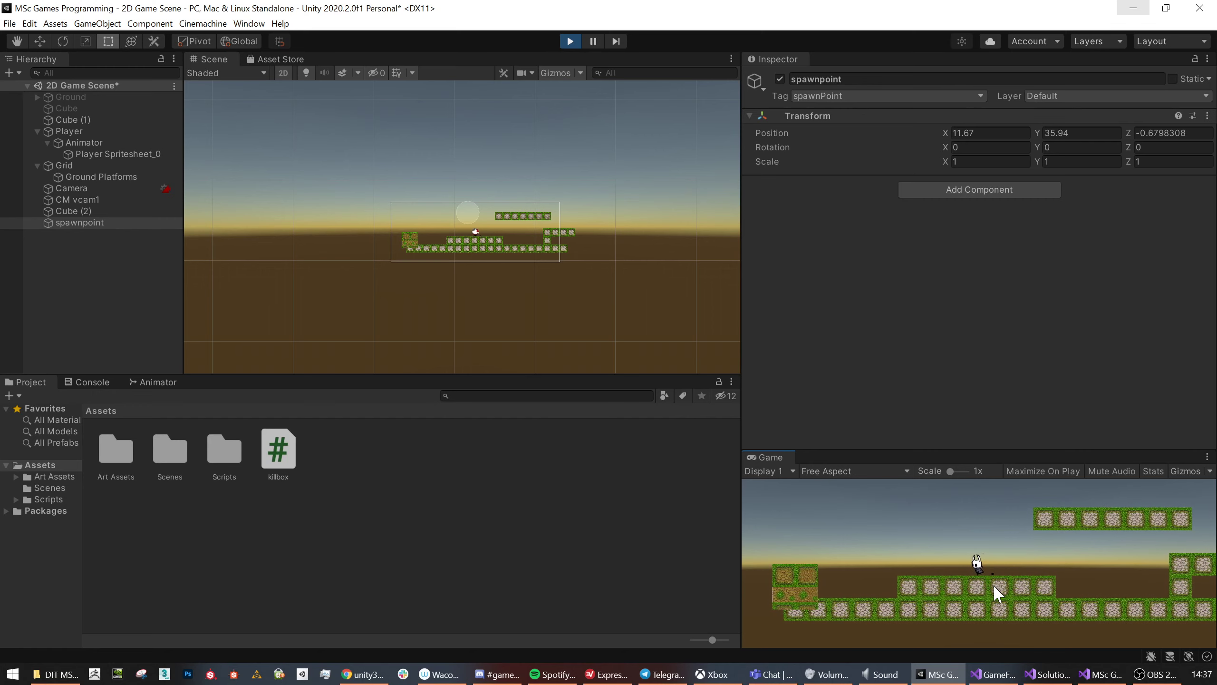
left_click(569, 42)
left_click(387, 503)
right_click(387, 503)
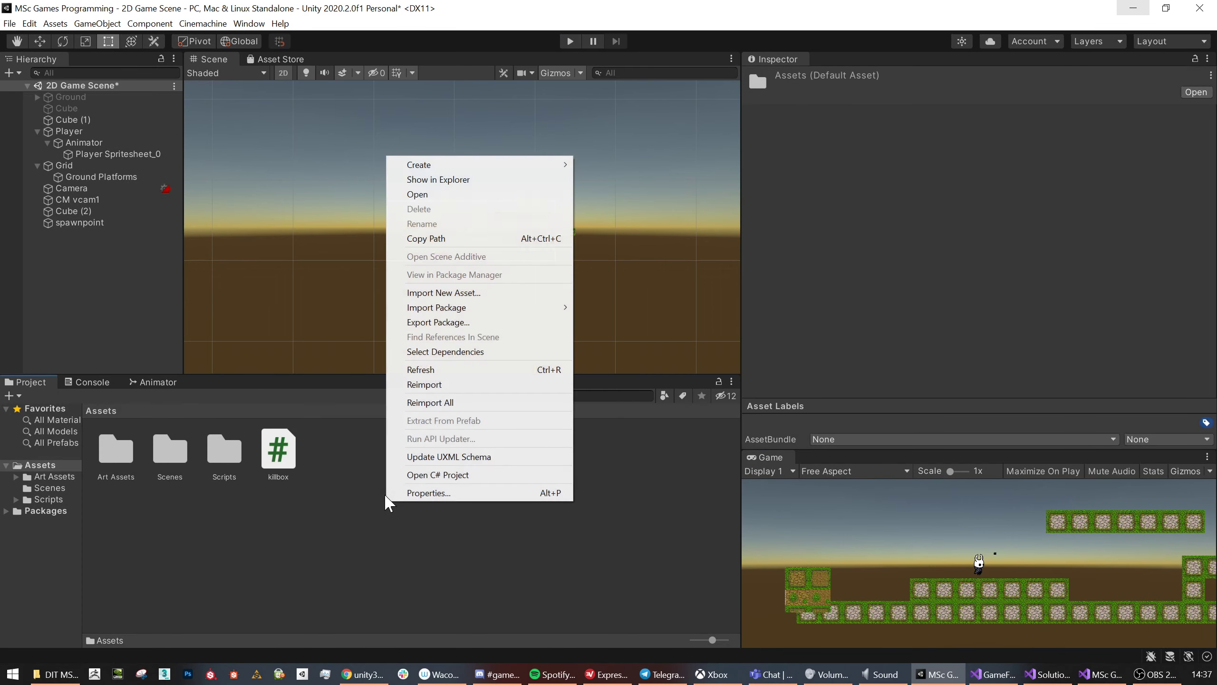
left_click(367, 511)
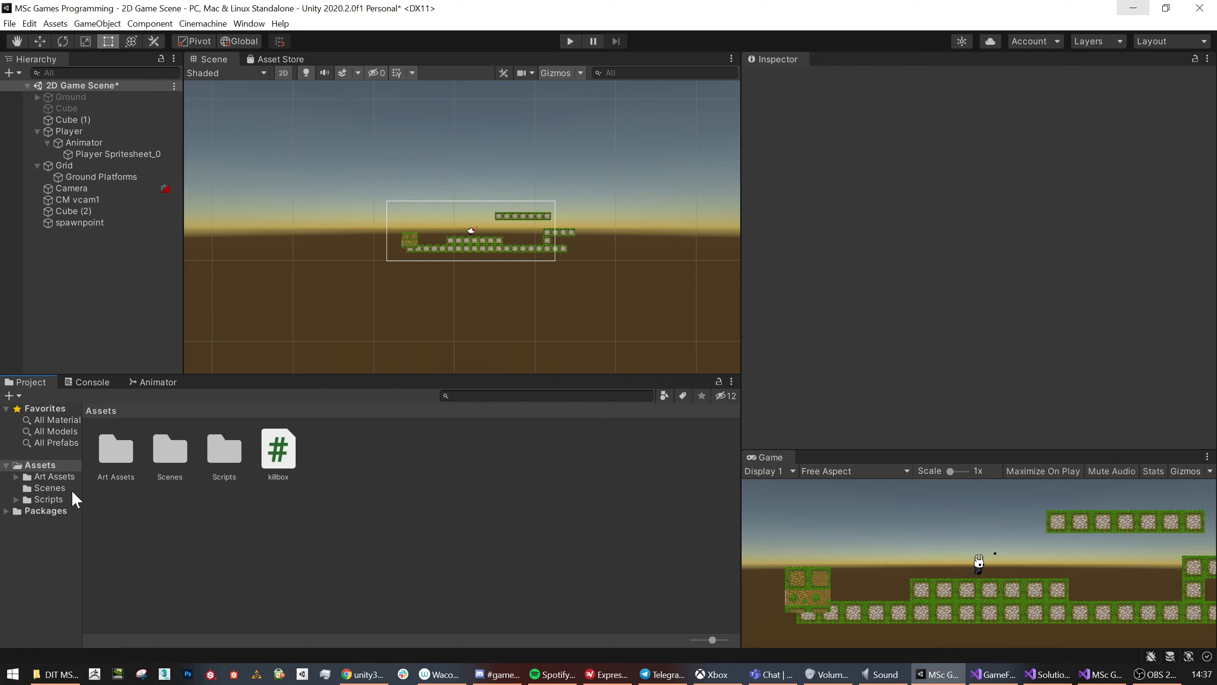
Examine the Player object up close in the scene and review its collider and Rigidbody 2D settings.
scroll(446, 226, "up", 5)
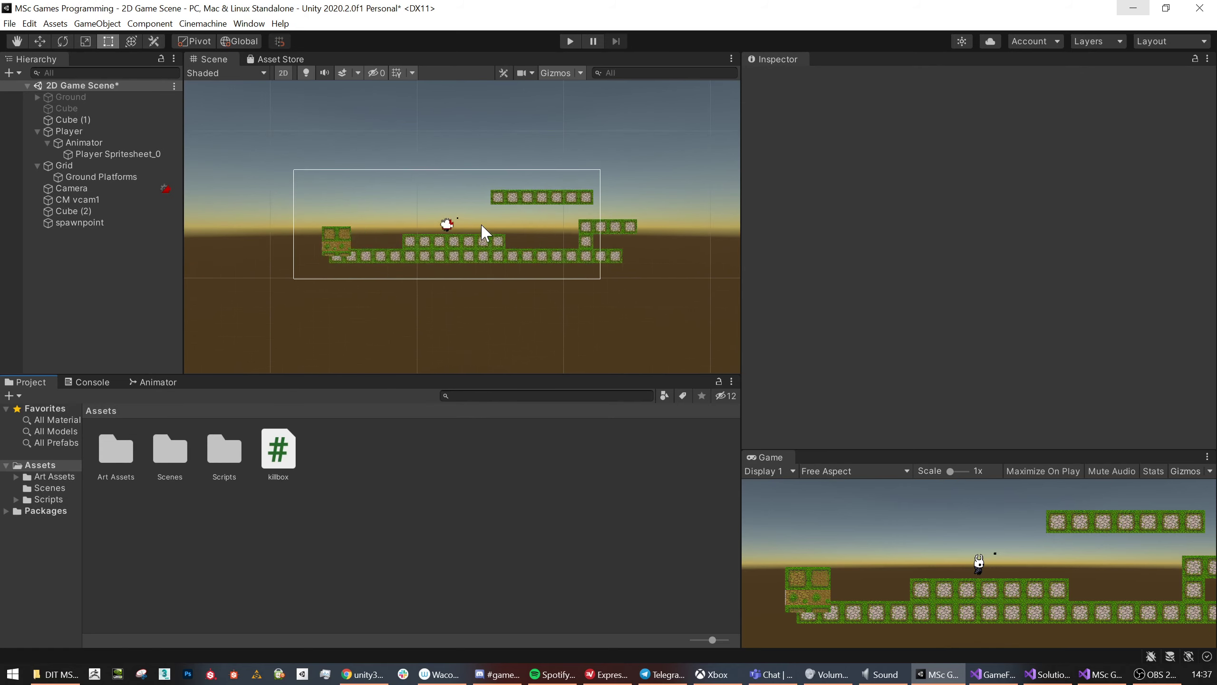
scroll(423, 227, "up", 2)
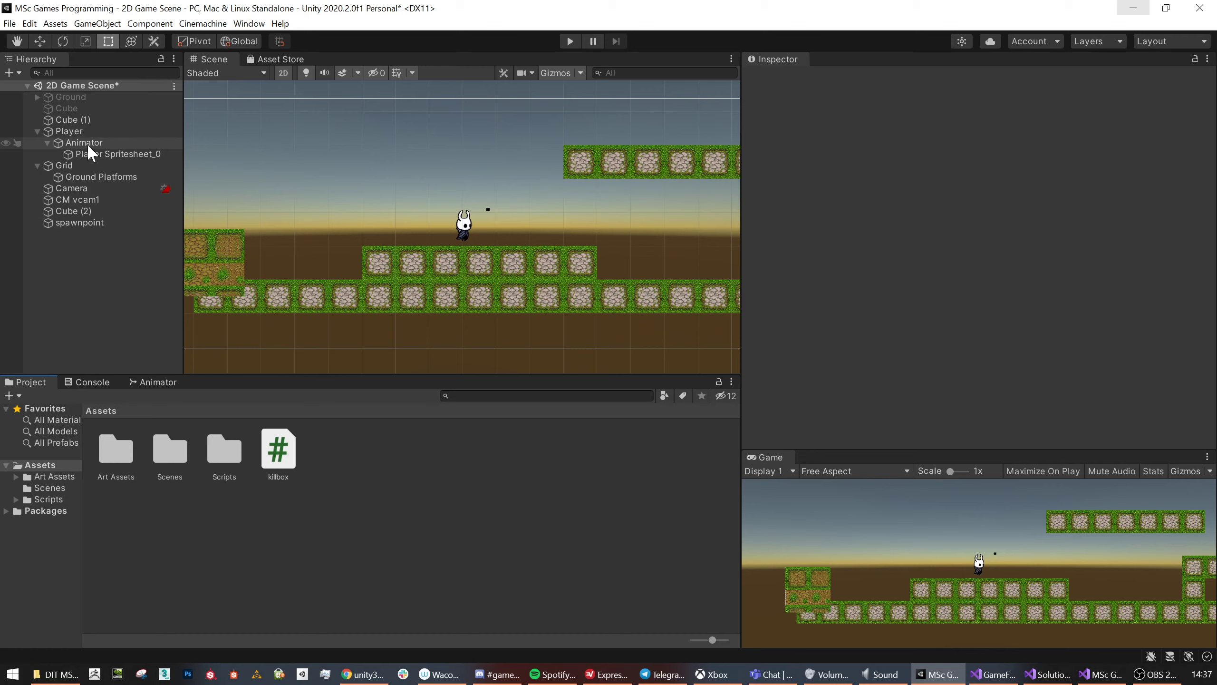
left_click(88, 131)
scroll(890, 240, "down", 5)
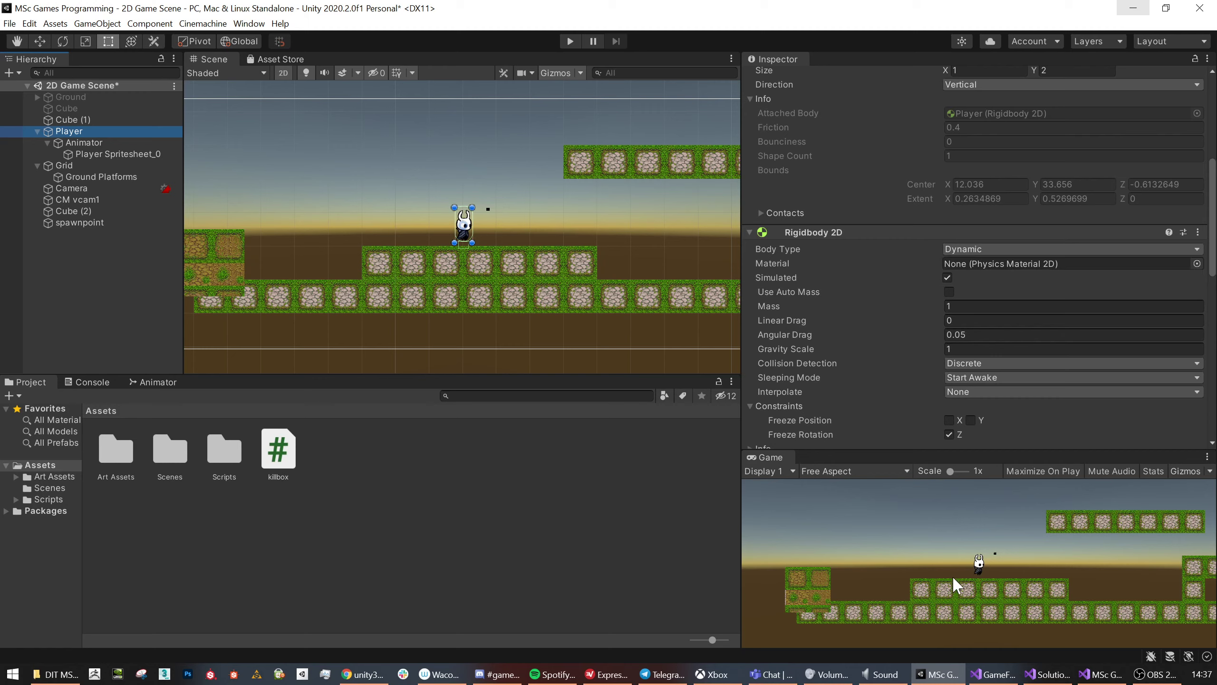
Create a Physic Material in the Assets folder, keeping its default name.
right_click(382, 465)
mouse_move(412, 126)
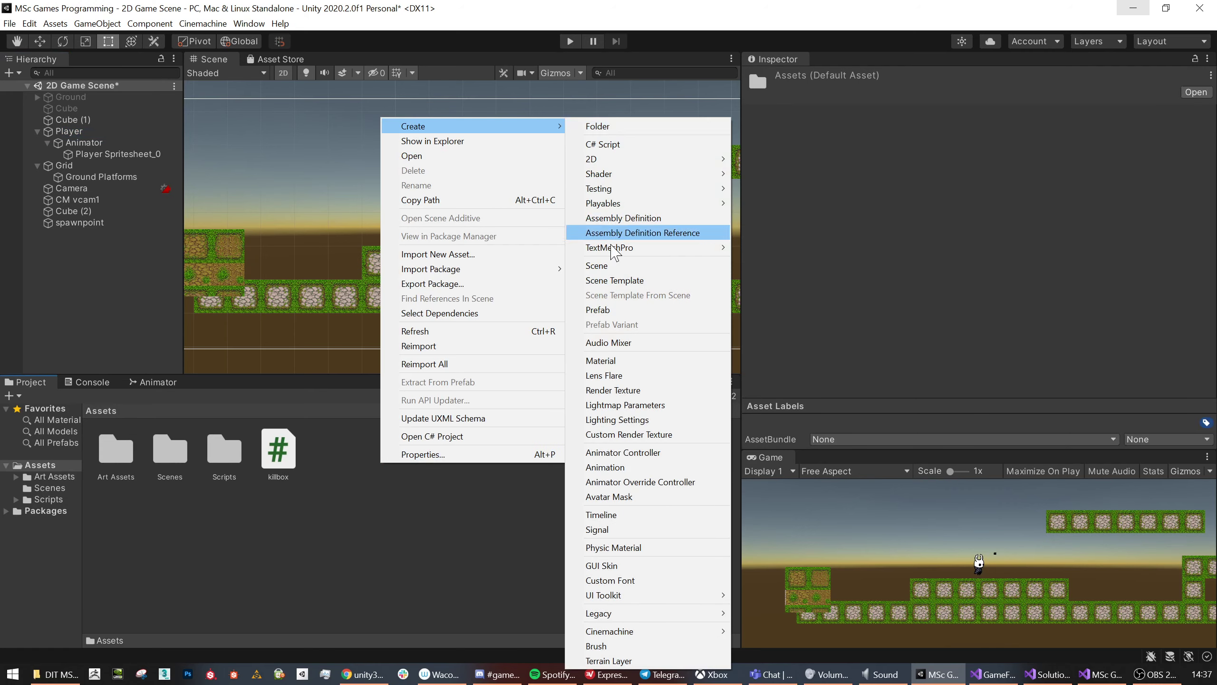
left_click(629, 547)
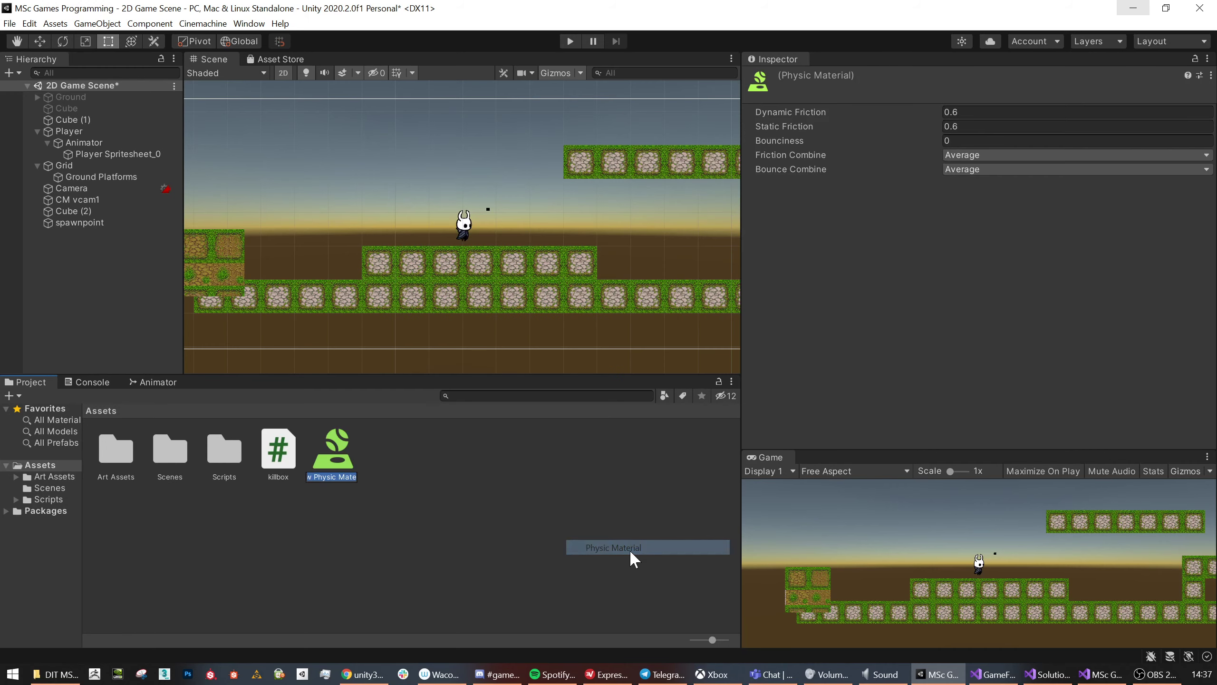
key("Return")
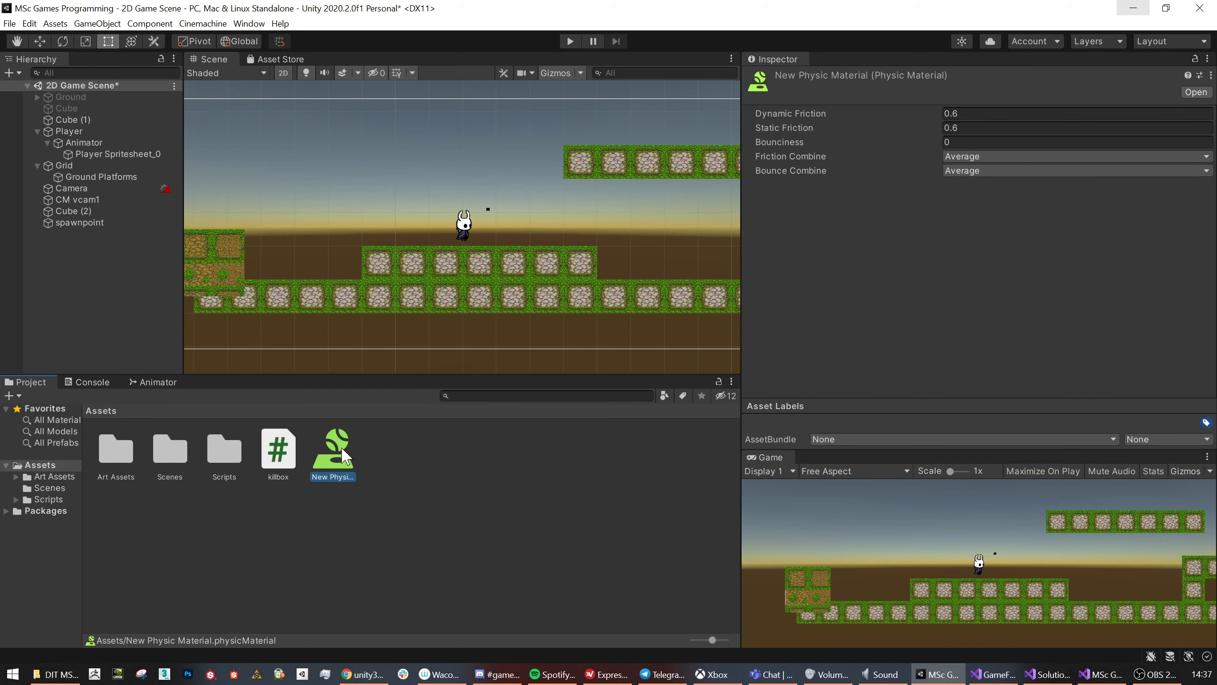
Create a Physics Material 2D in the Assets folder with its default name, and delete the New Physic Material asset.
right_click(463, 453)
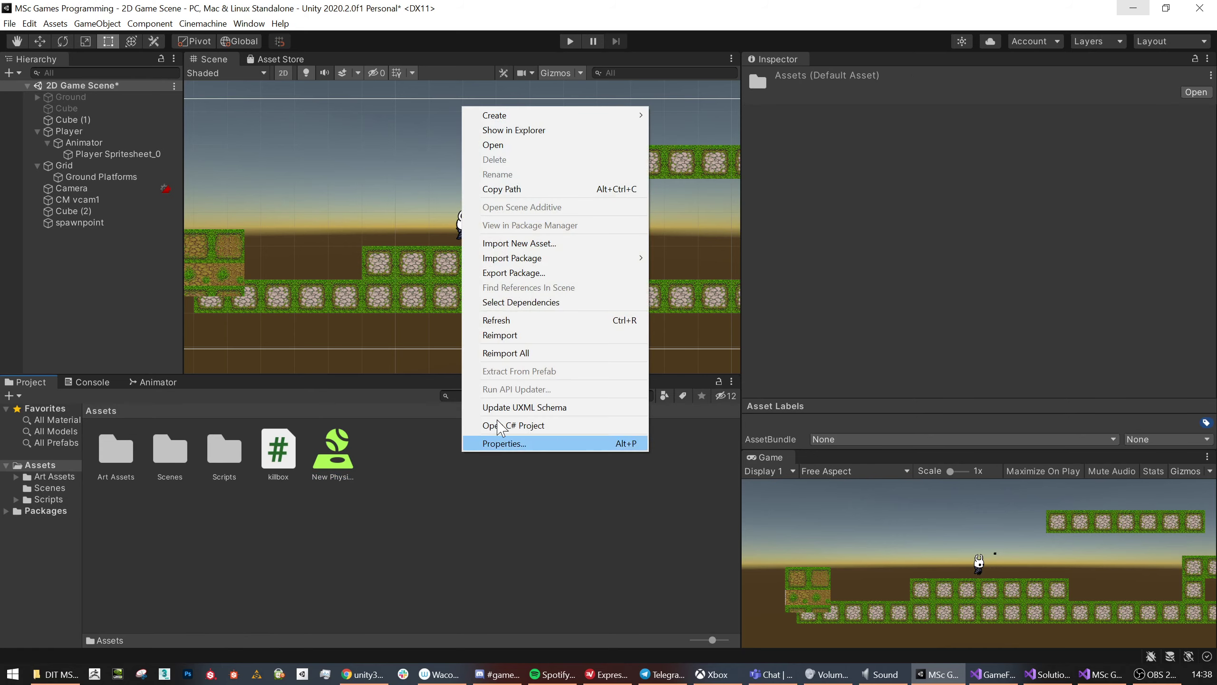
mouse_move(554, 118)
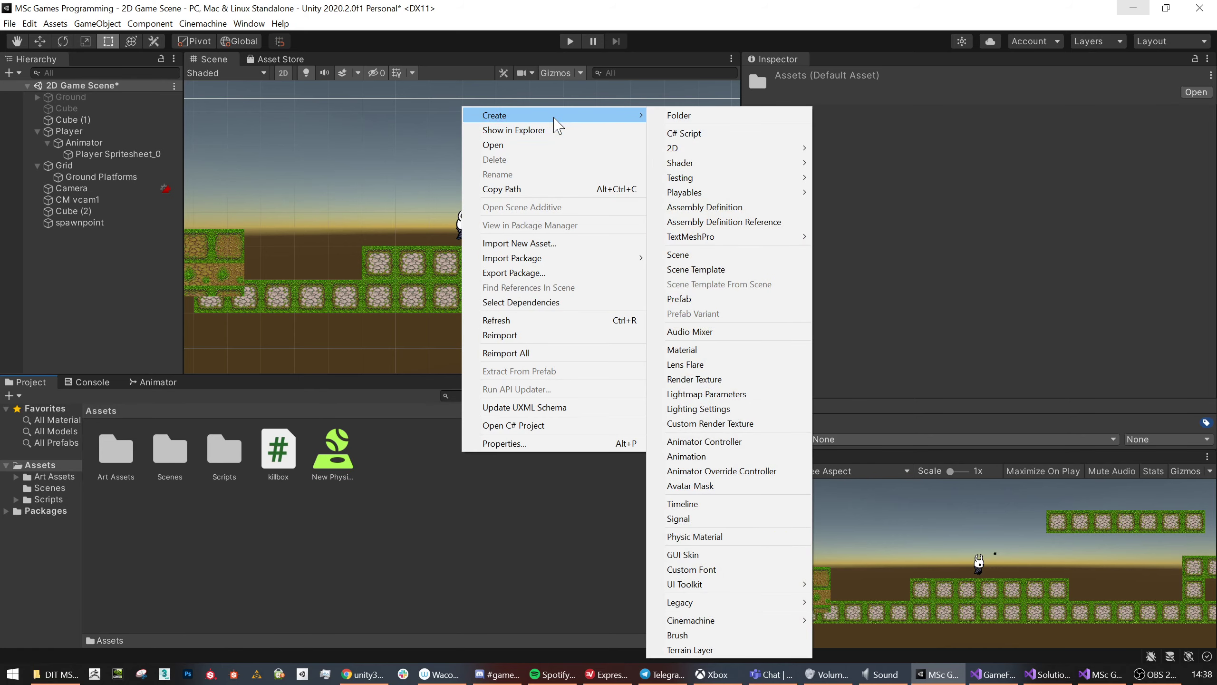
mouse_move(729, 153)
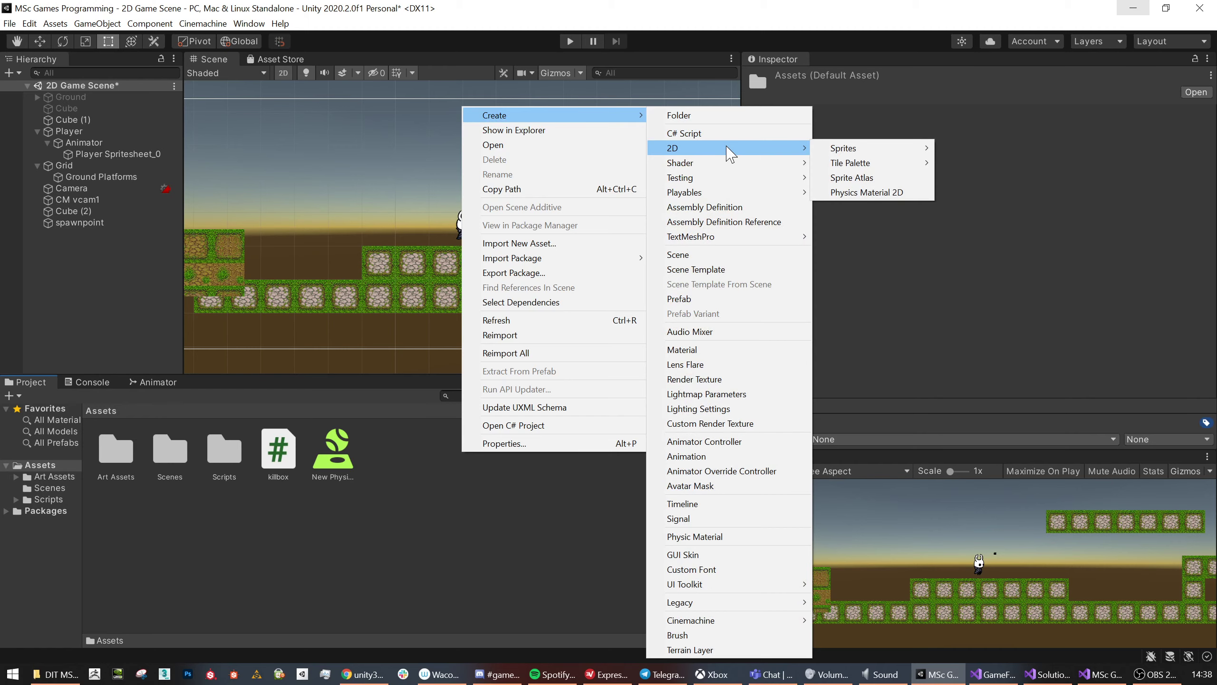
left_click(869, 192)
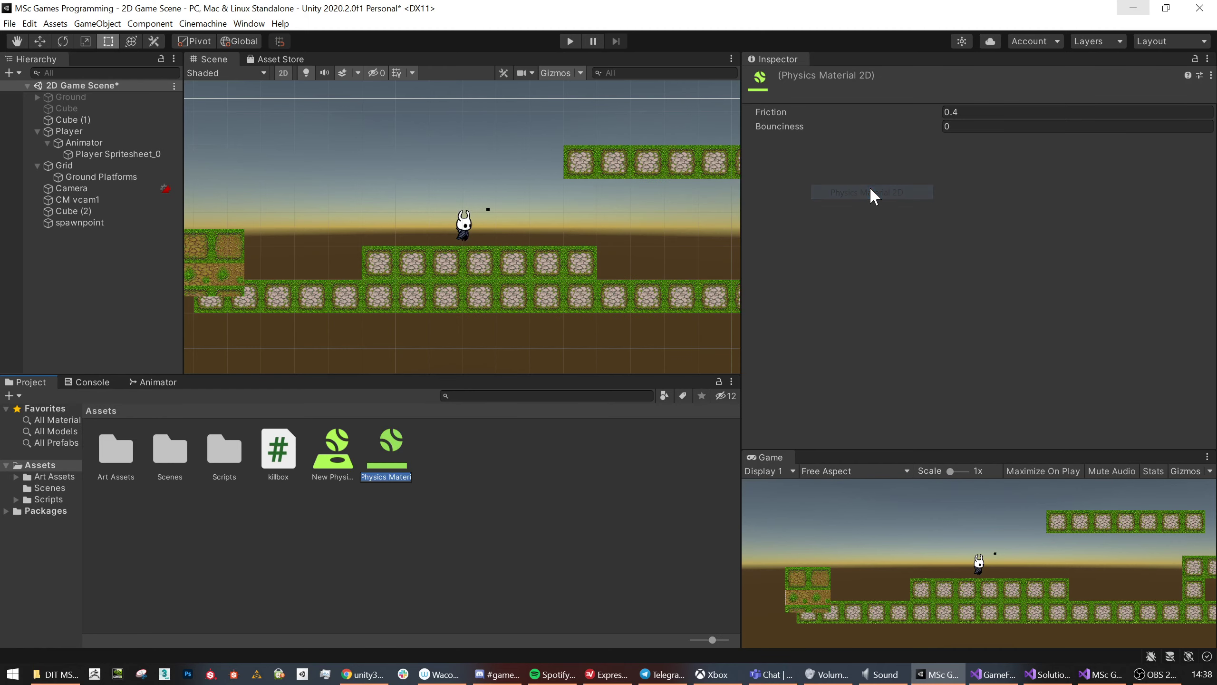
left_click(321, 459)
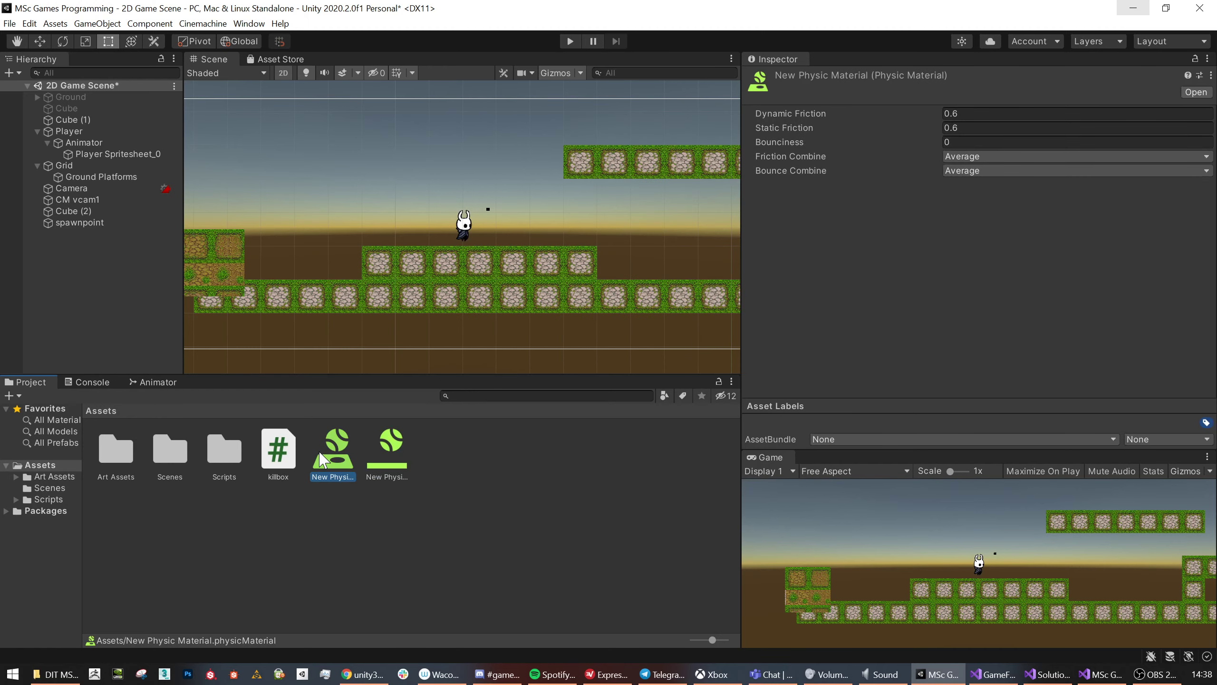
key("Delete")
key("Return")
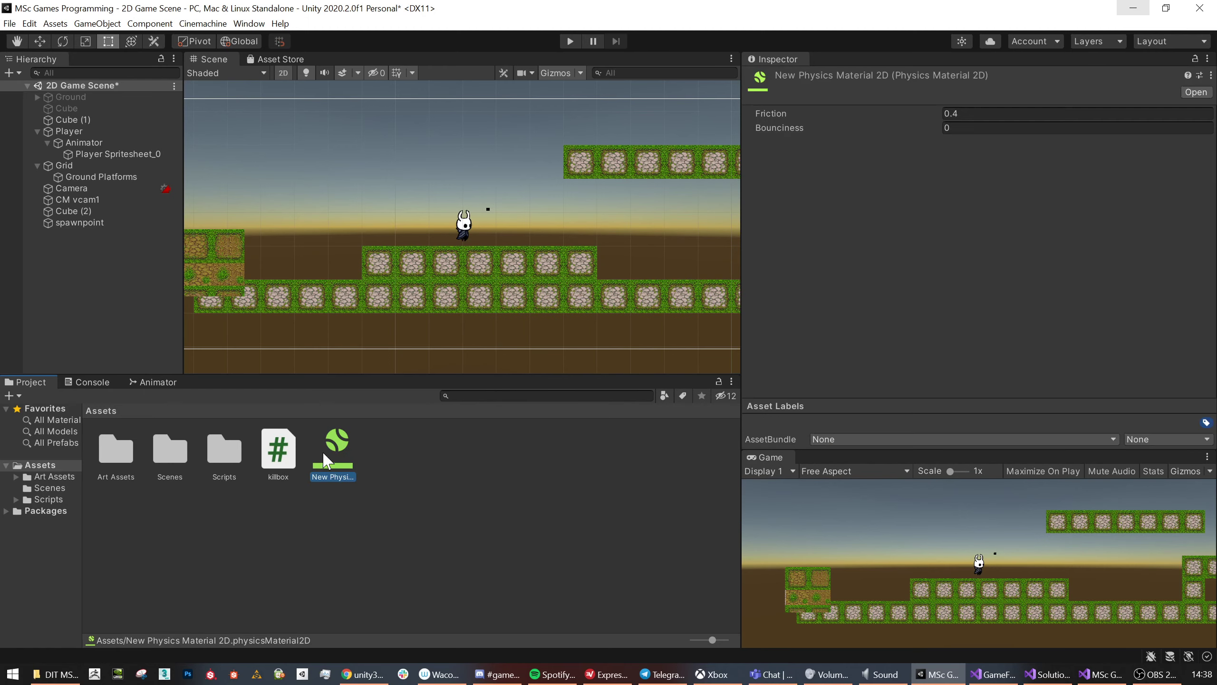
Assign New Physics Material 2D as the material of the Player's Capsule Collider 2D.
left_click(964, 114)
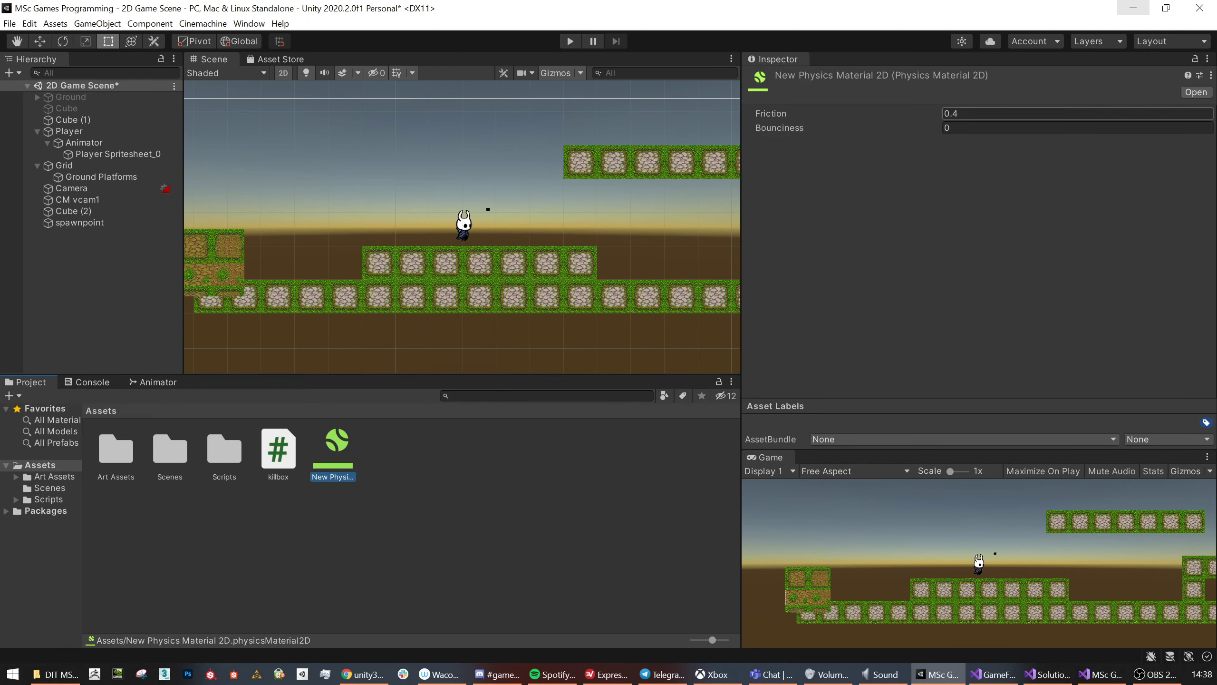
left_click(71, 132)
left_click_drag(352, 446, 971, 272)
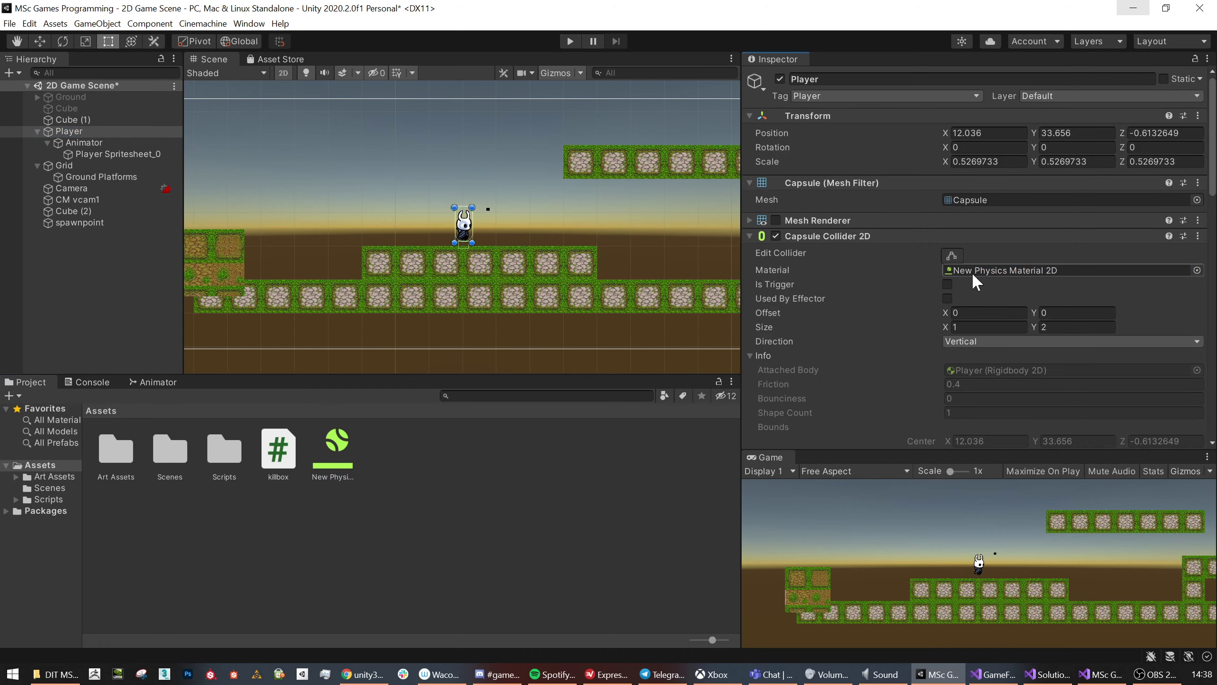
Rename the new physics material asset to Default Physics Material 2D.
left_click(334, 477)
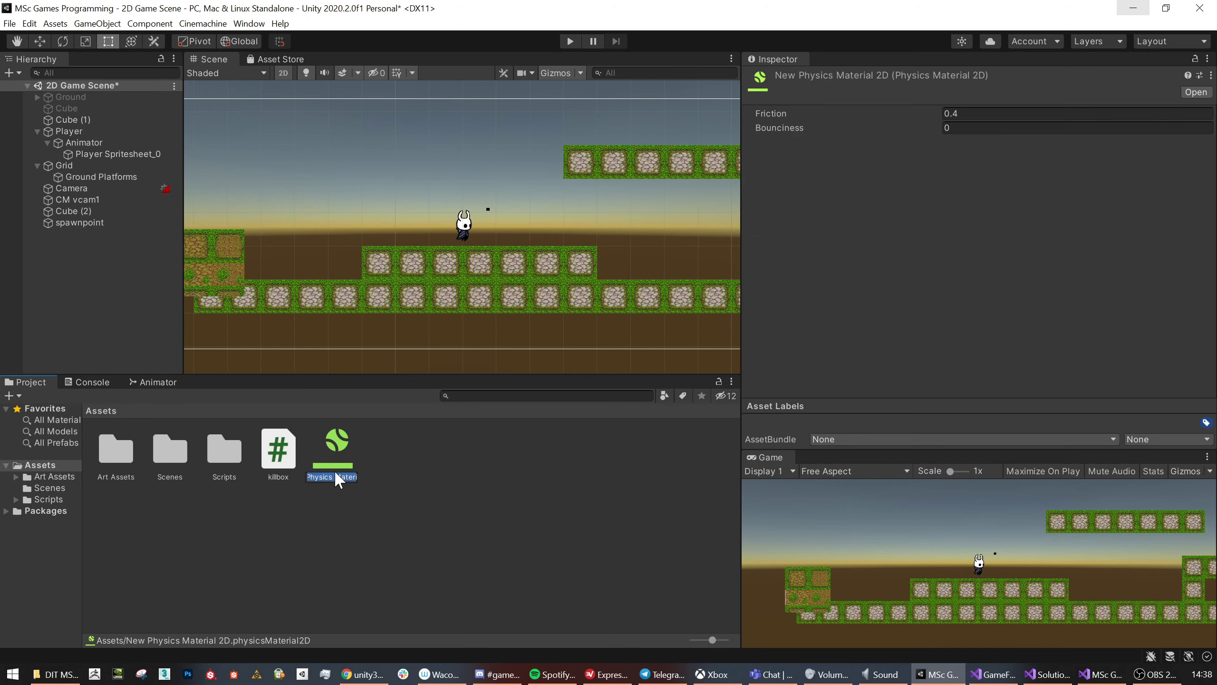
left_click(325, 476)
left_click(326, 476)
type("Default")
key("Return")
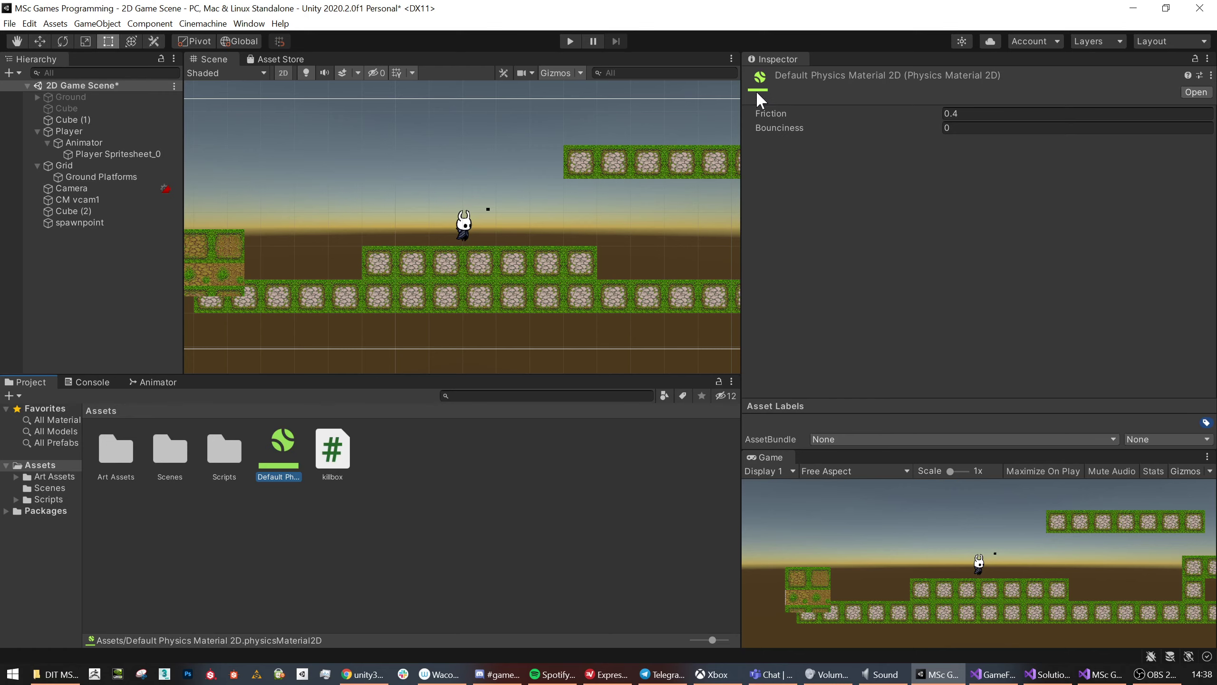
Start play mode and test the player running back and forth on the raised platform.
left_click(569, 41)
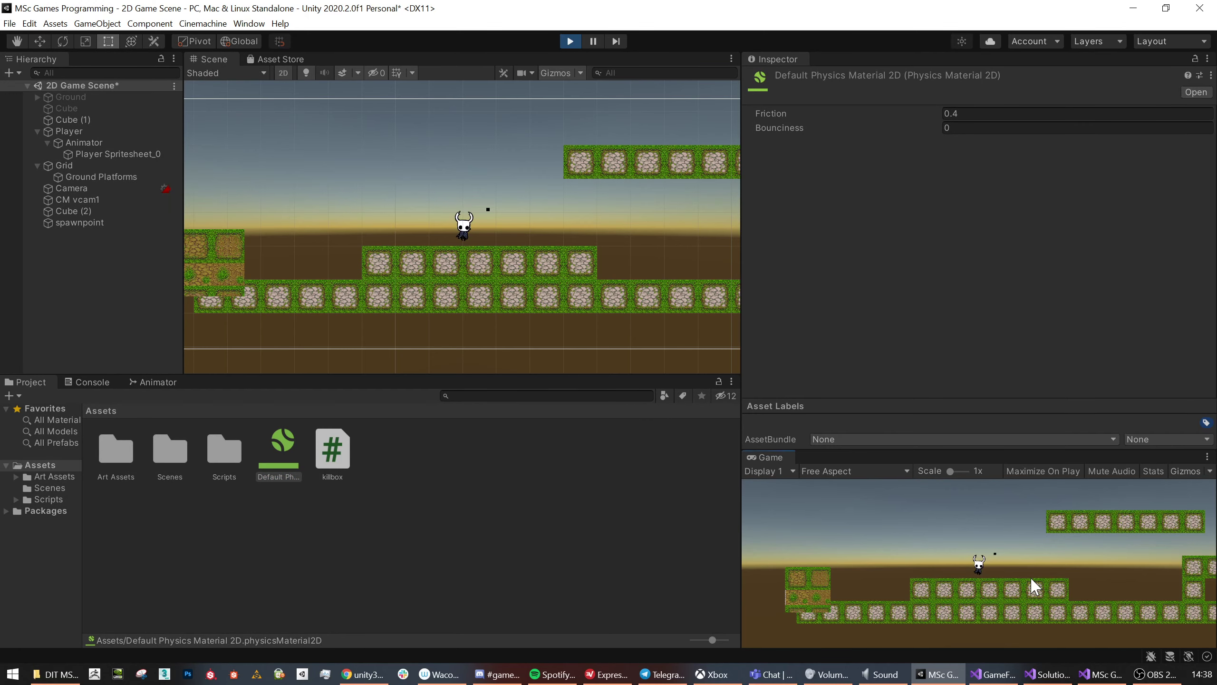
key("d")
key("a")
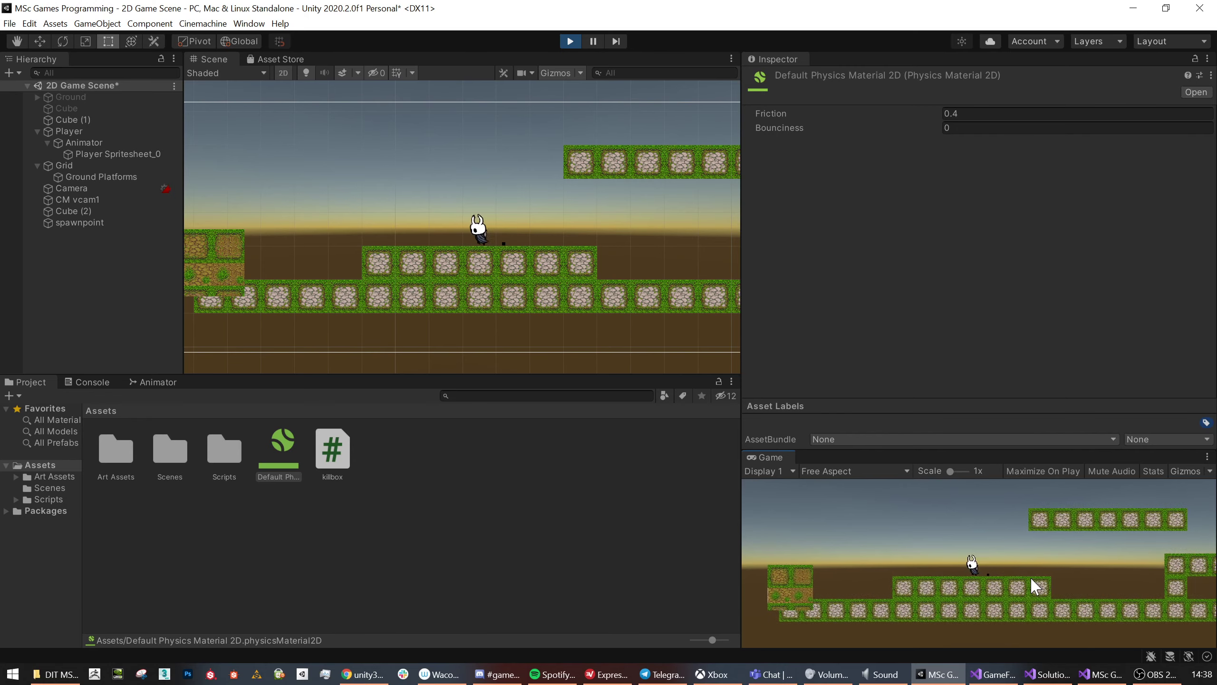
key("d")
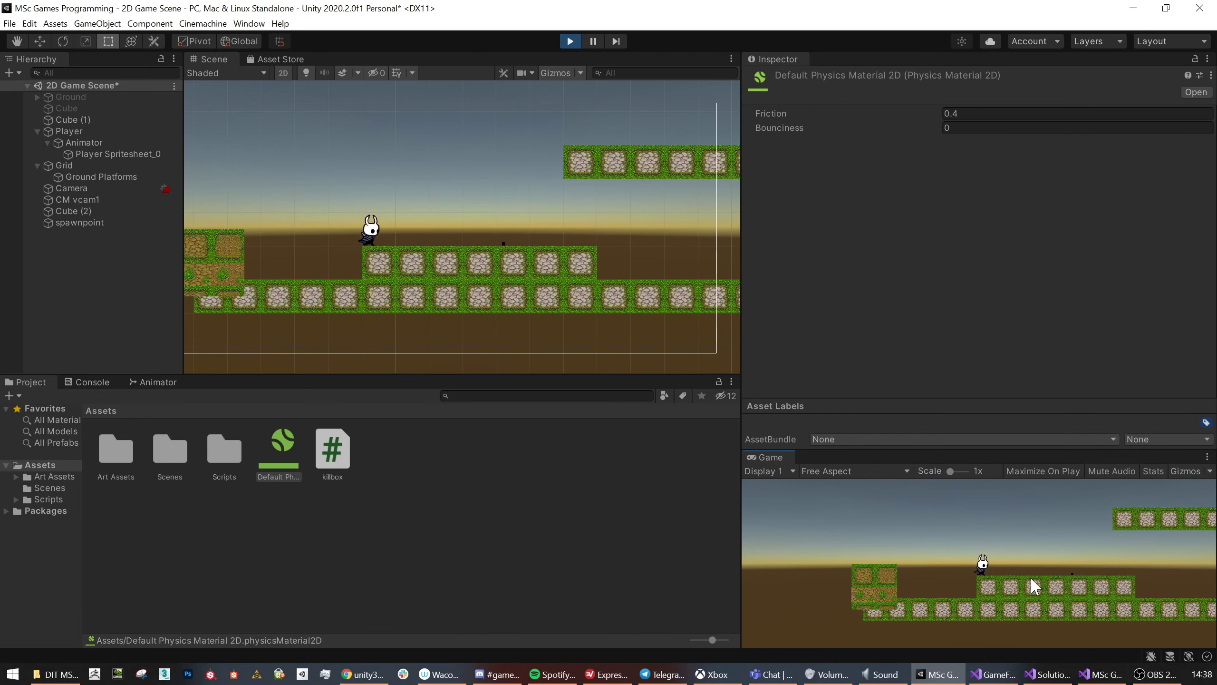
key("a")
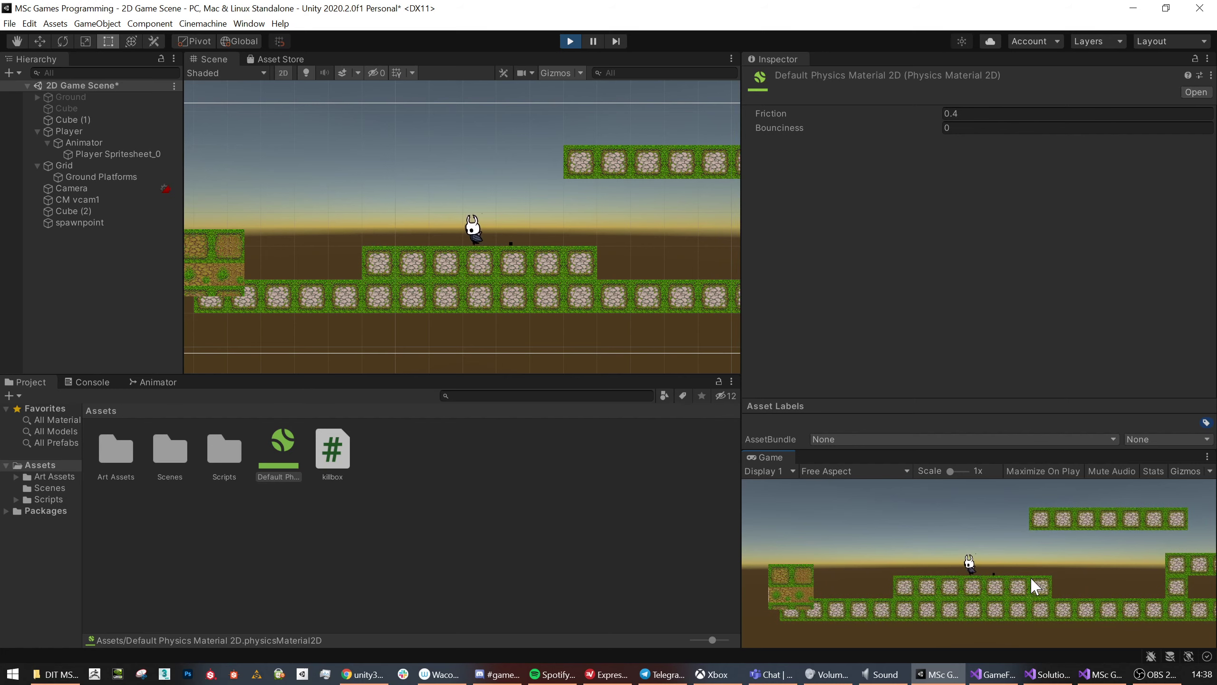
Set the friction of Default Physics Material 2D to 0.8 while the game is running, and return control to the game.
double_click(953, 114)
type("8")
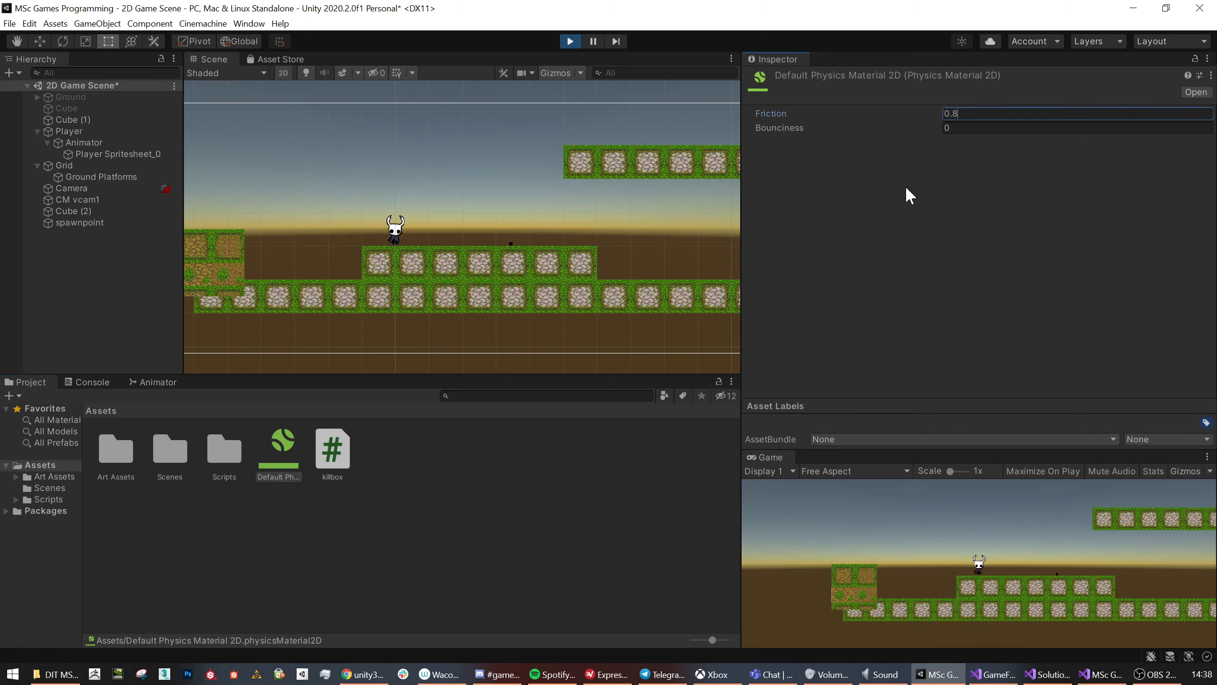
left_click(1011, 552)
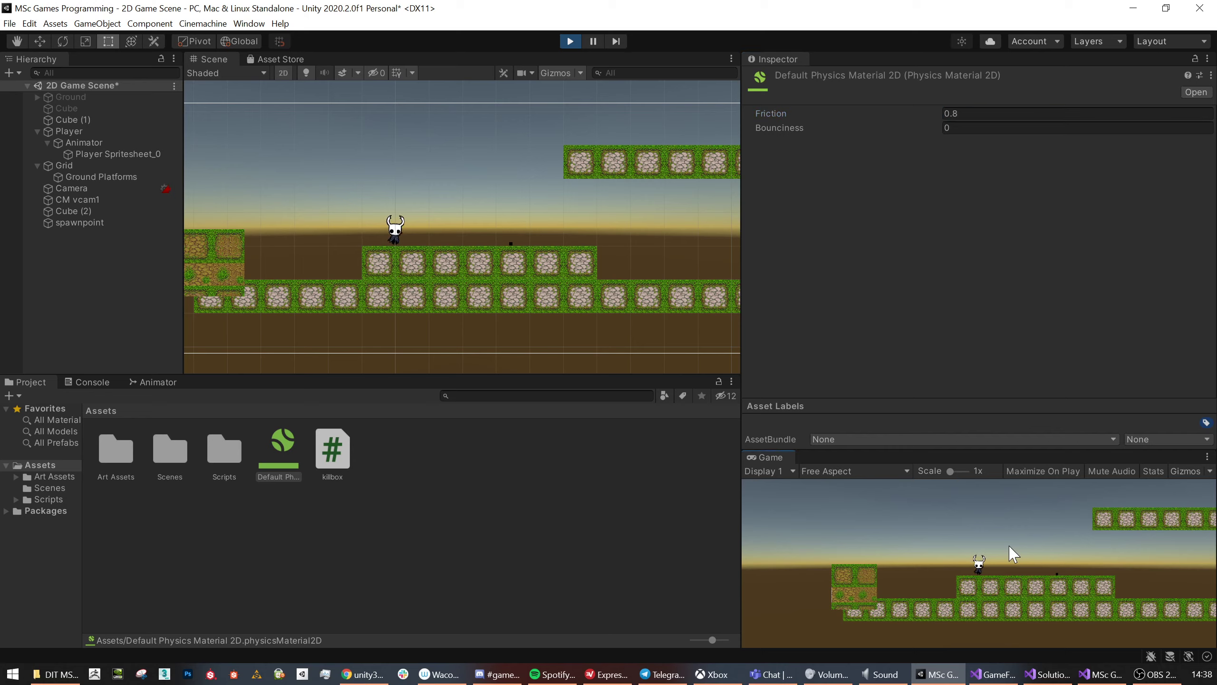
Test the player's running and jumping in both directions with the changed friction, and stop the game.
key("d")
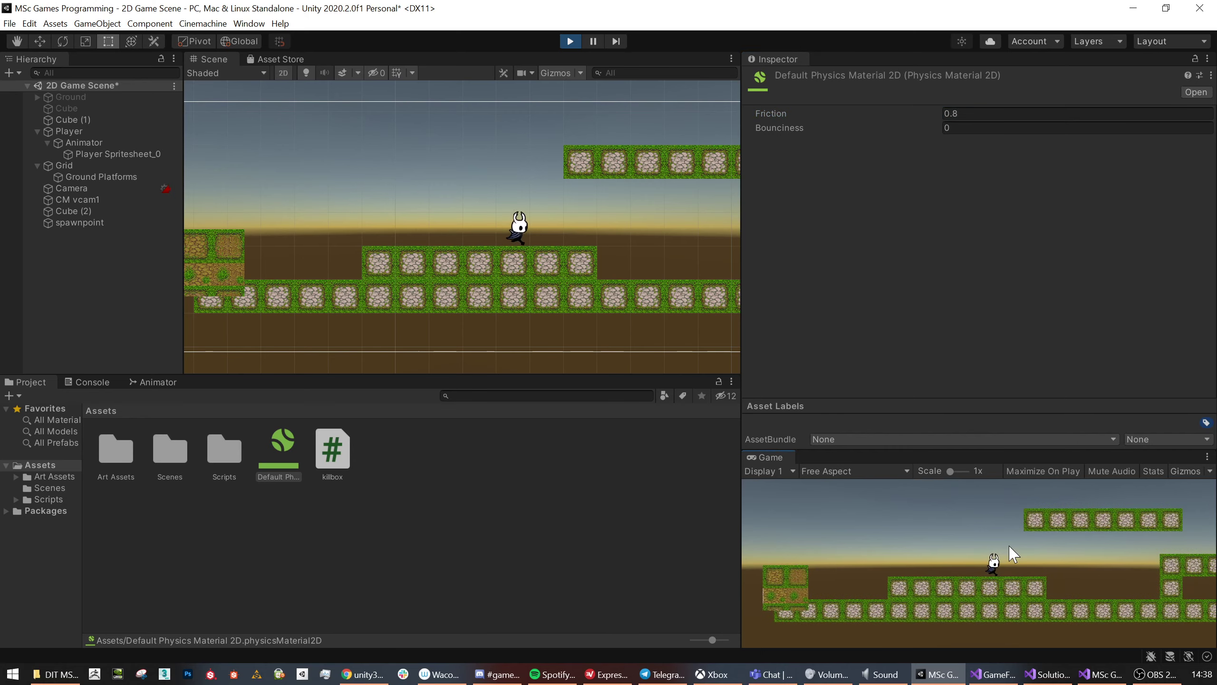
key("a")
key("a")
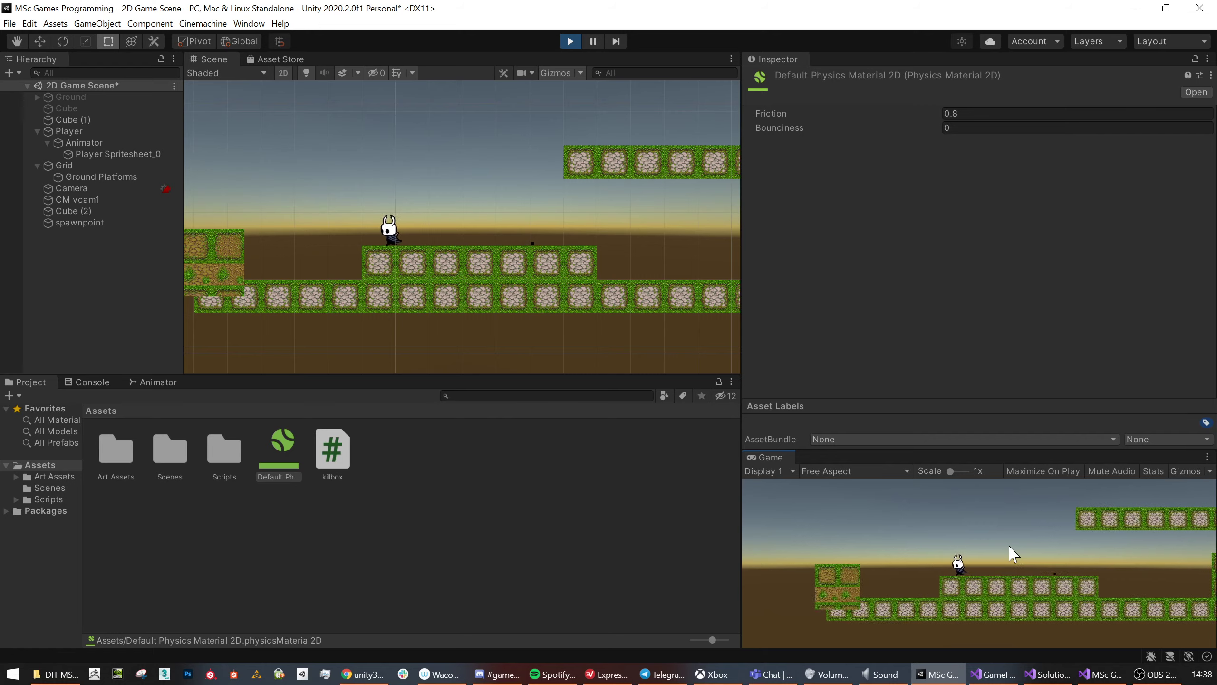
key("d")
key("space")
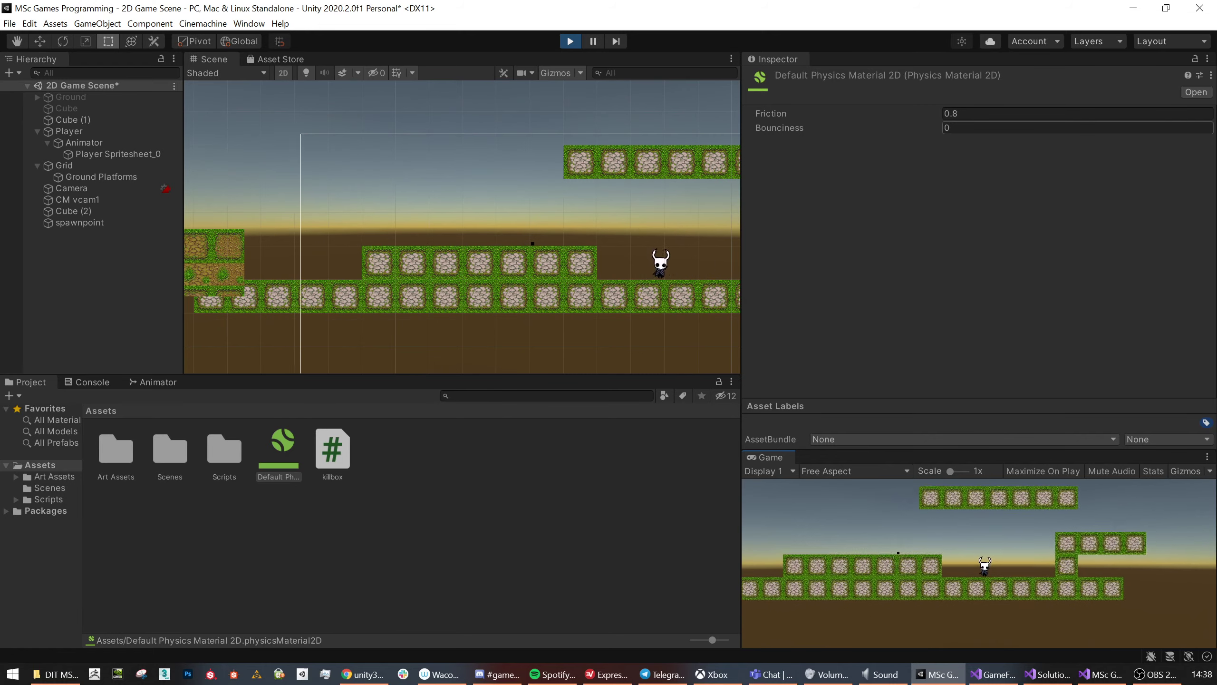
key("space")
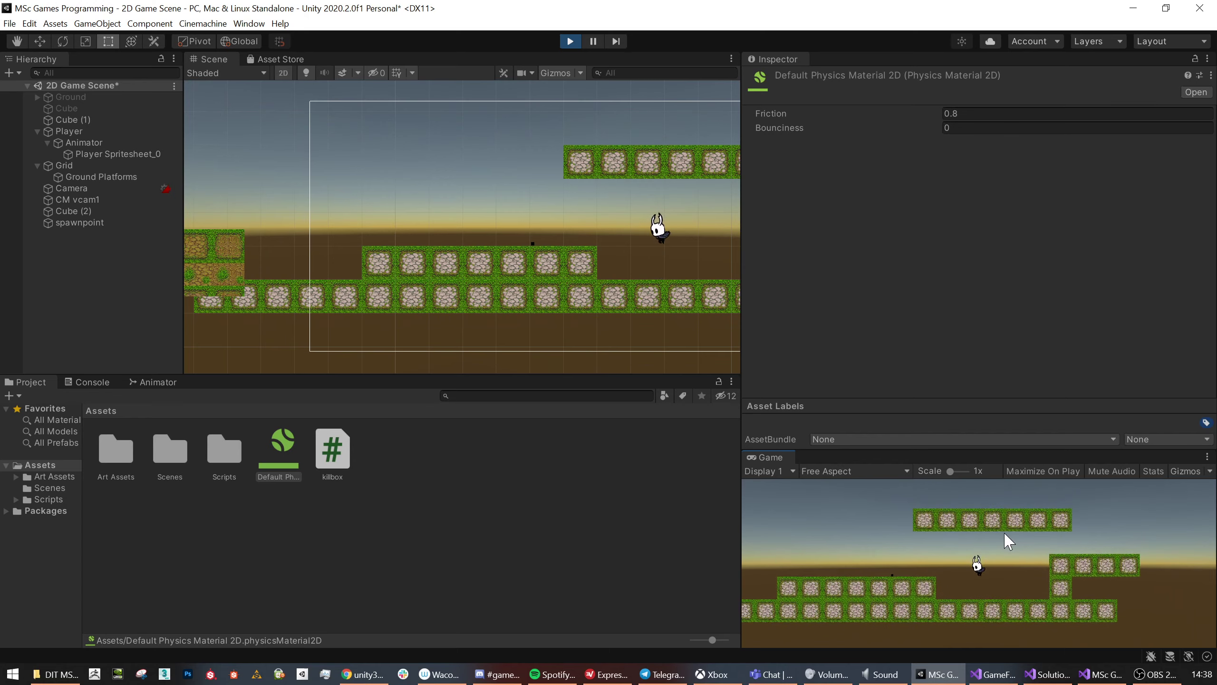
key("space")
key("a")
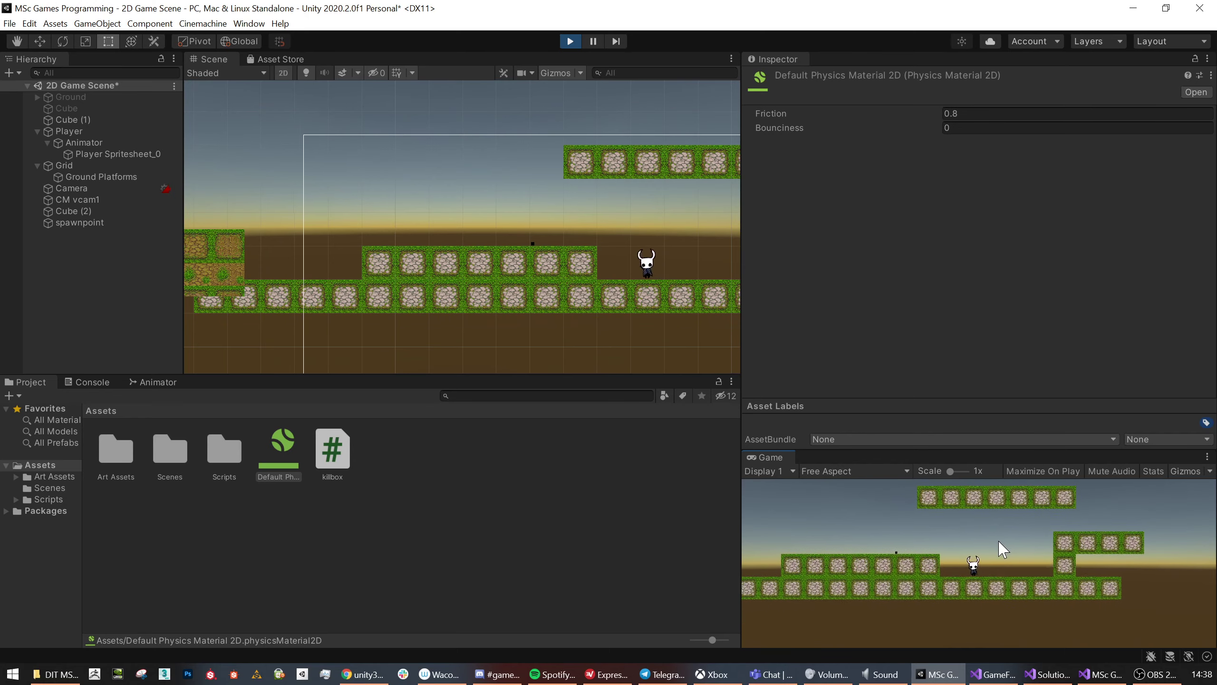
key("d")
key("d")
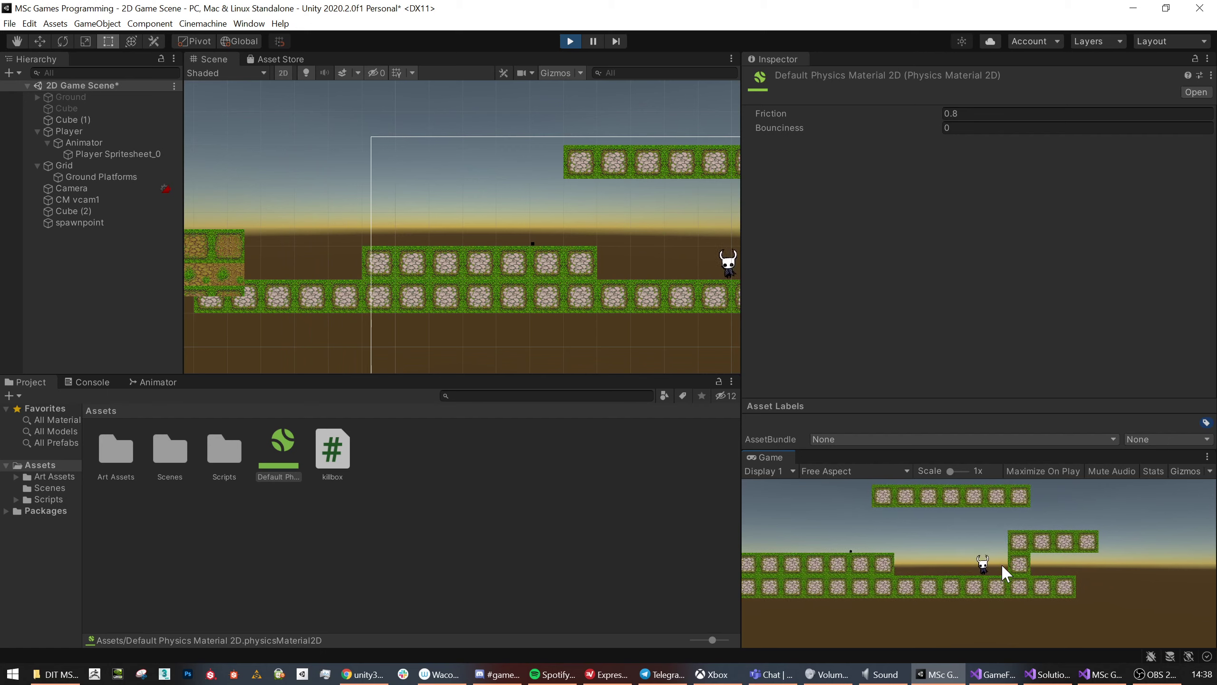
left_click(569, 43)
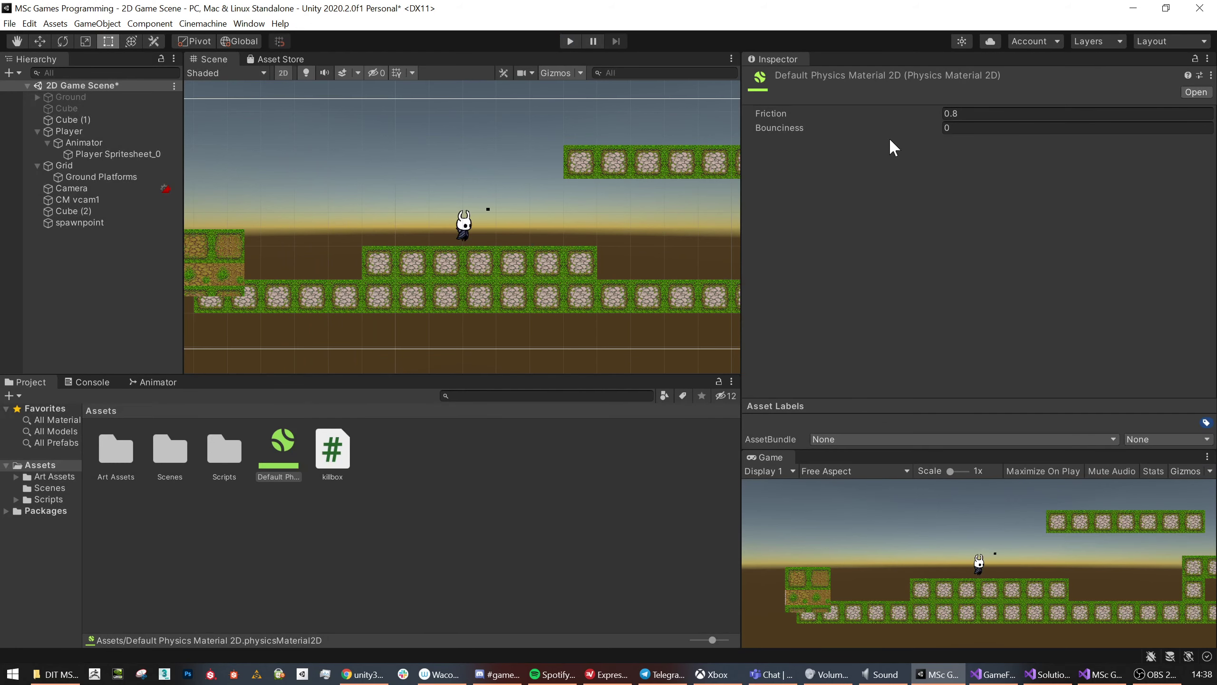
Duplicate Default Physics Material 2D and rename the copy to Frictionless Physics Material 2D.
left_click(277, 467)
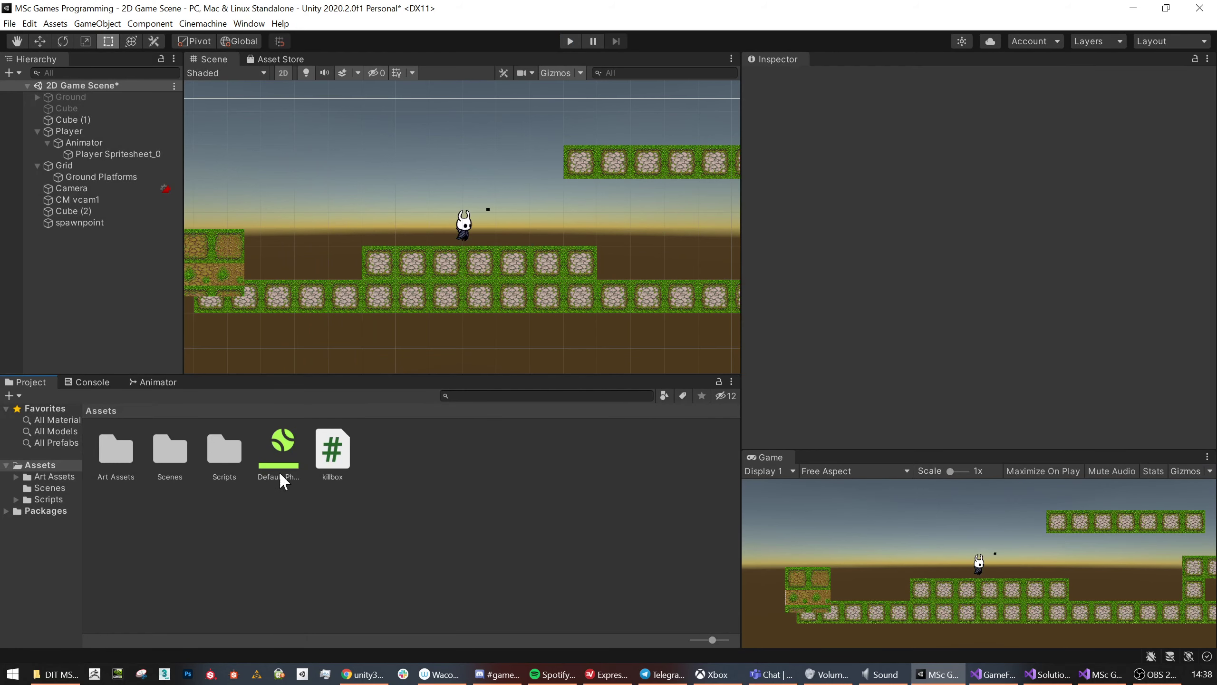
key("ctrl+d")
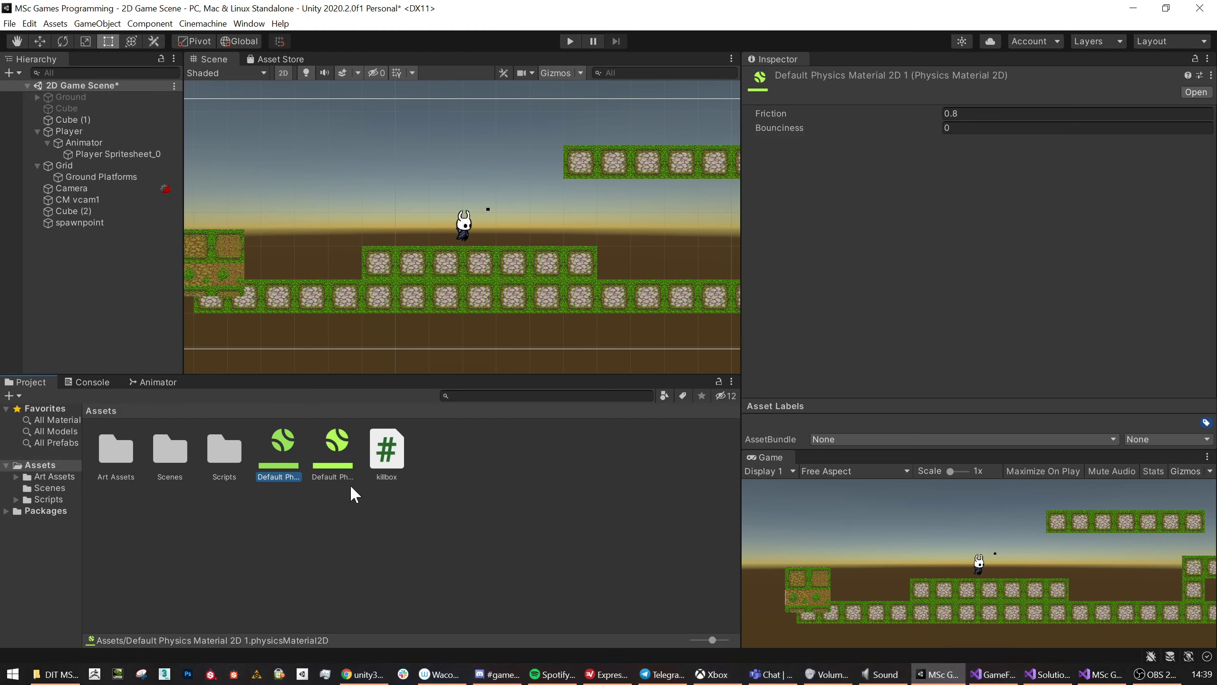
key("F2")
type("Frict")
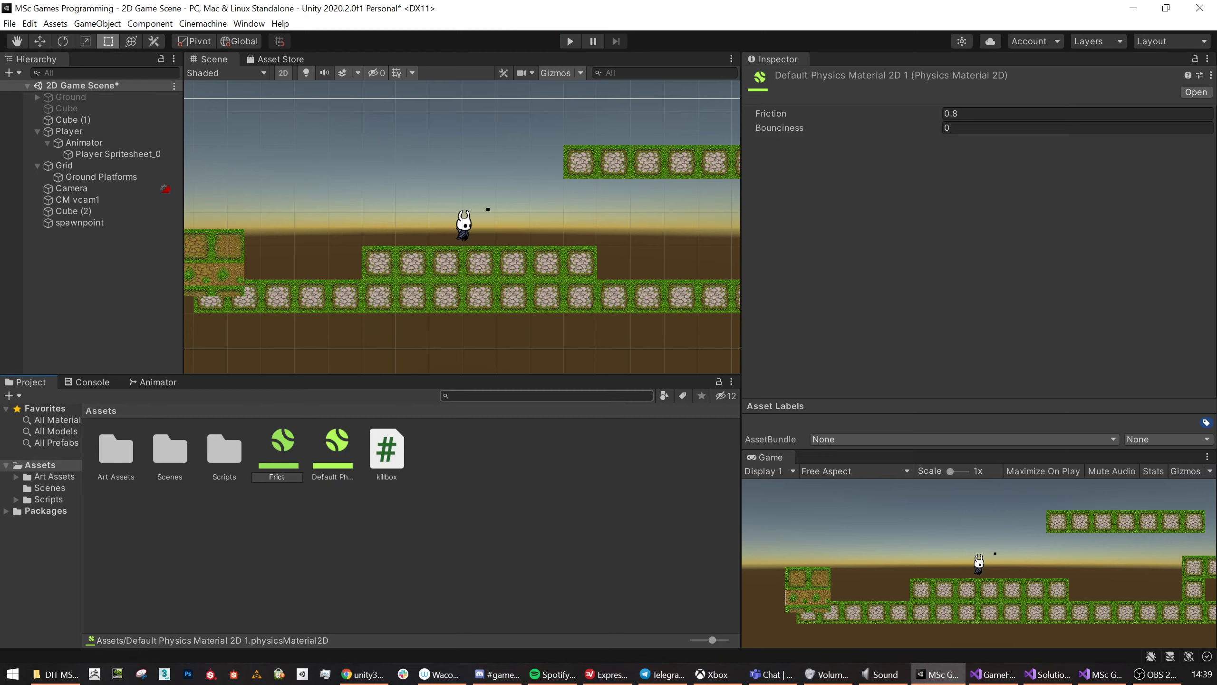
type("ionless Phys")
key("BackSpace")
type("ics Material 2d")
key("Return")
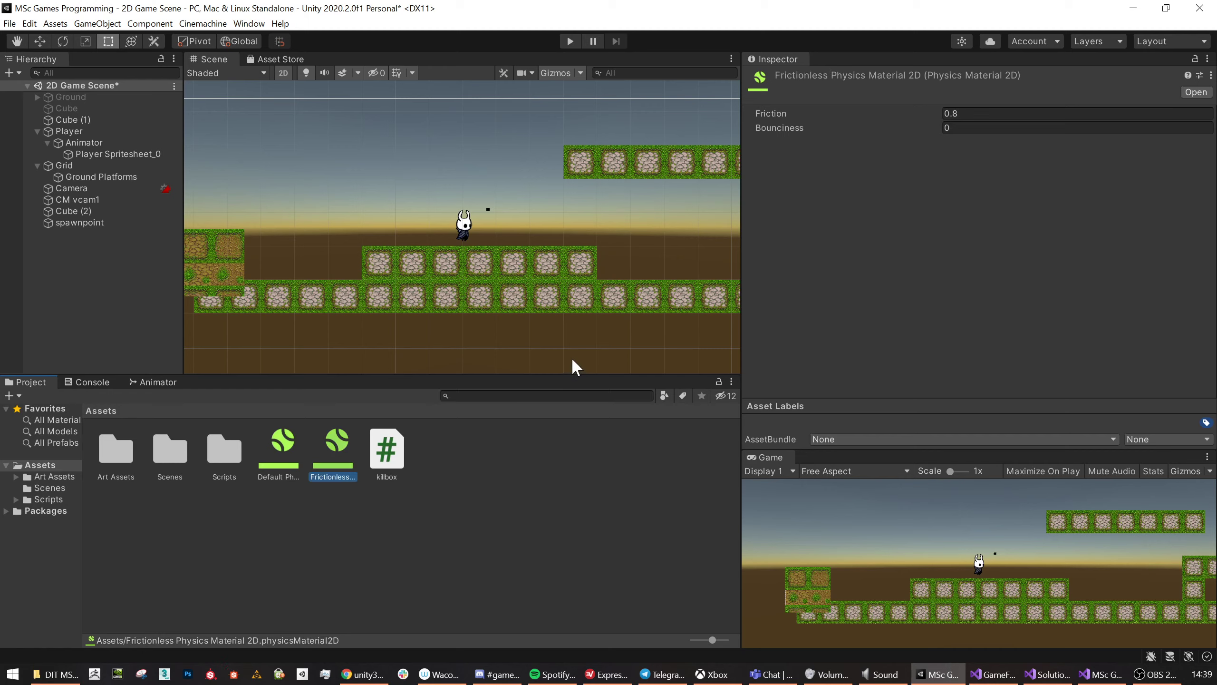
Add a second Capsule Collider 2D component to the Player object and disable it.
left_click(109, 141)
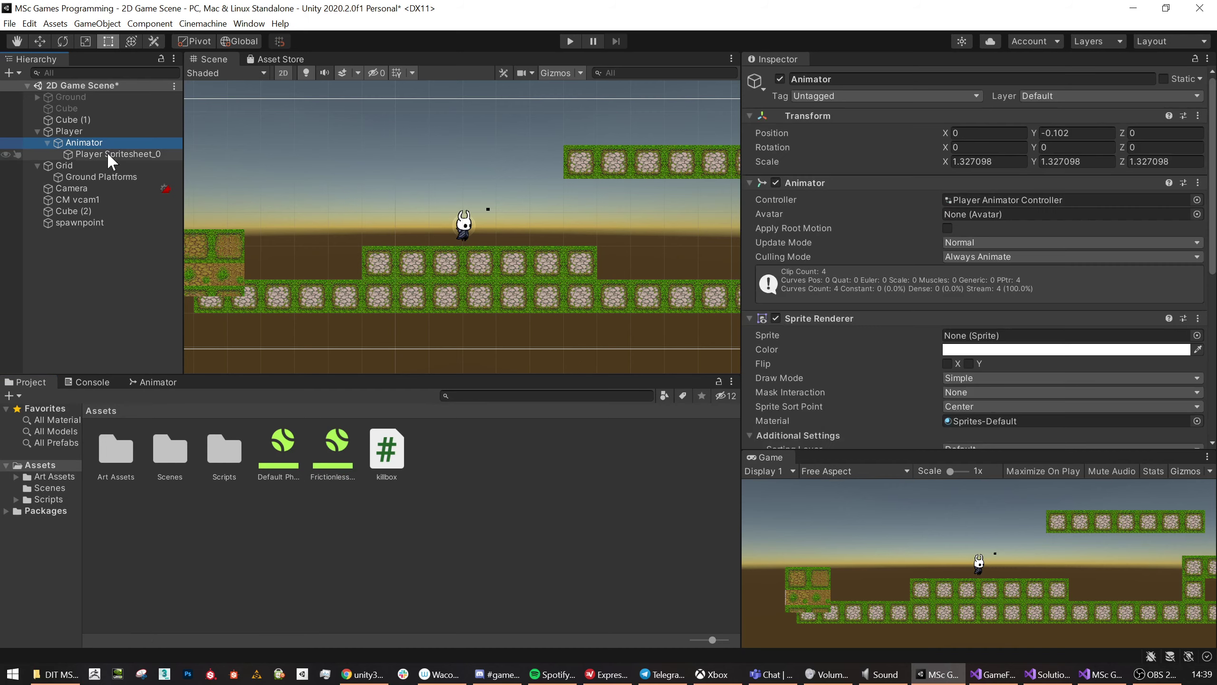
left_click(107, 154)
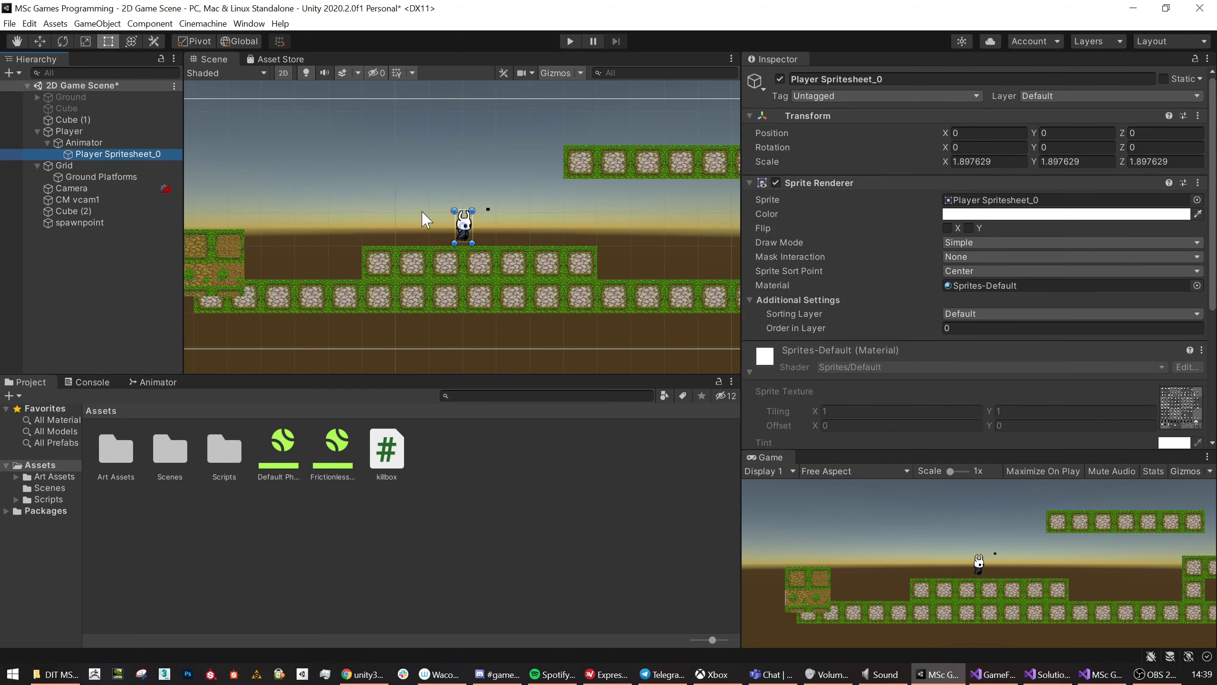
left_click(72, 131)
key("f")
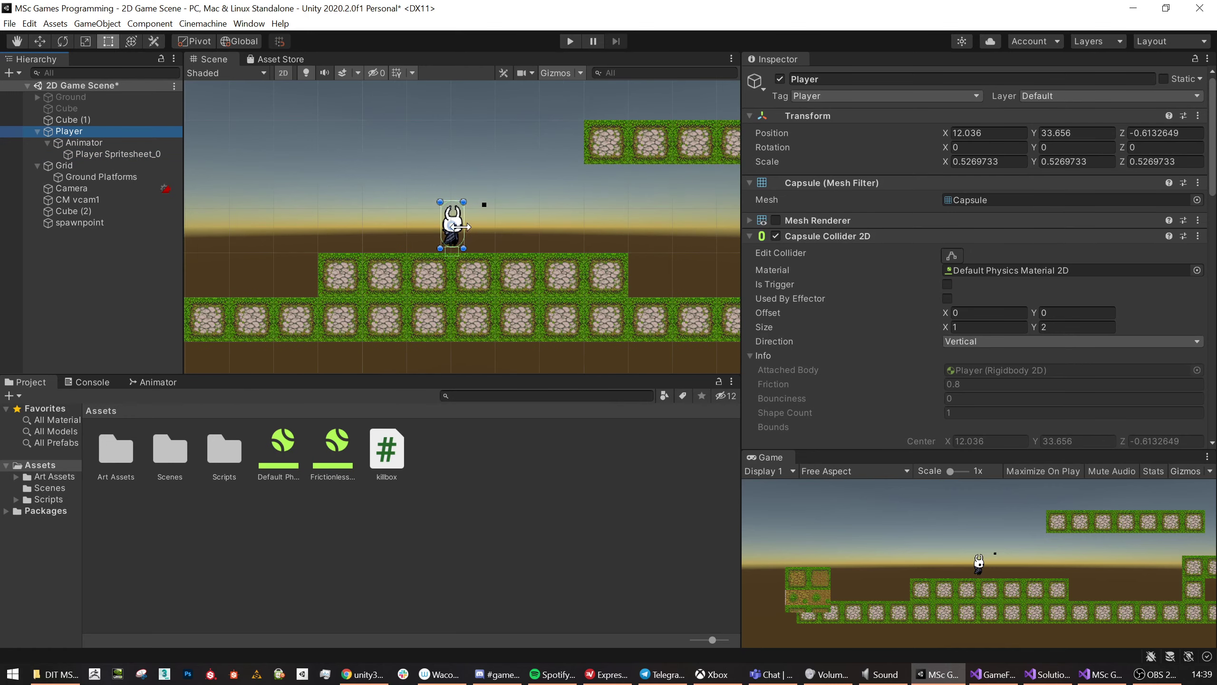
scroll(463, 227, "up", 3)
scroll(920, 296, "down", 10)
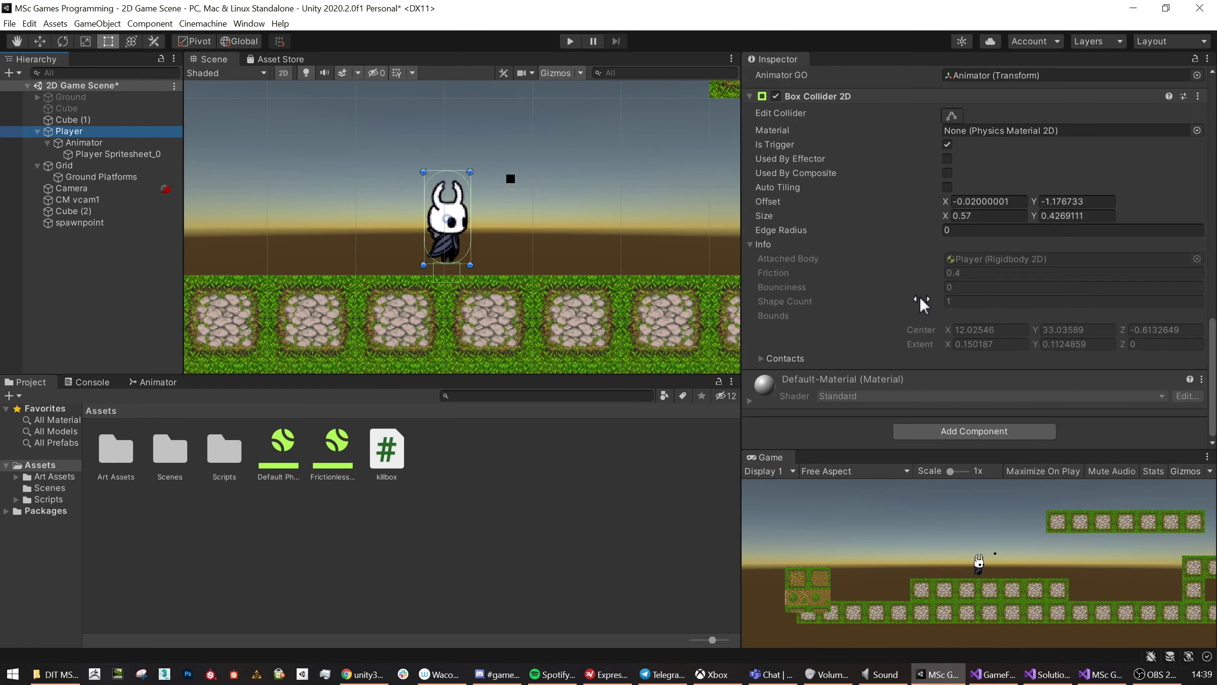
left_click(967, 432)
type("cap")
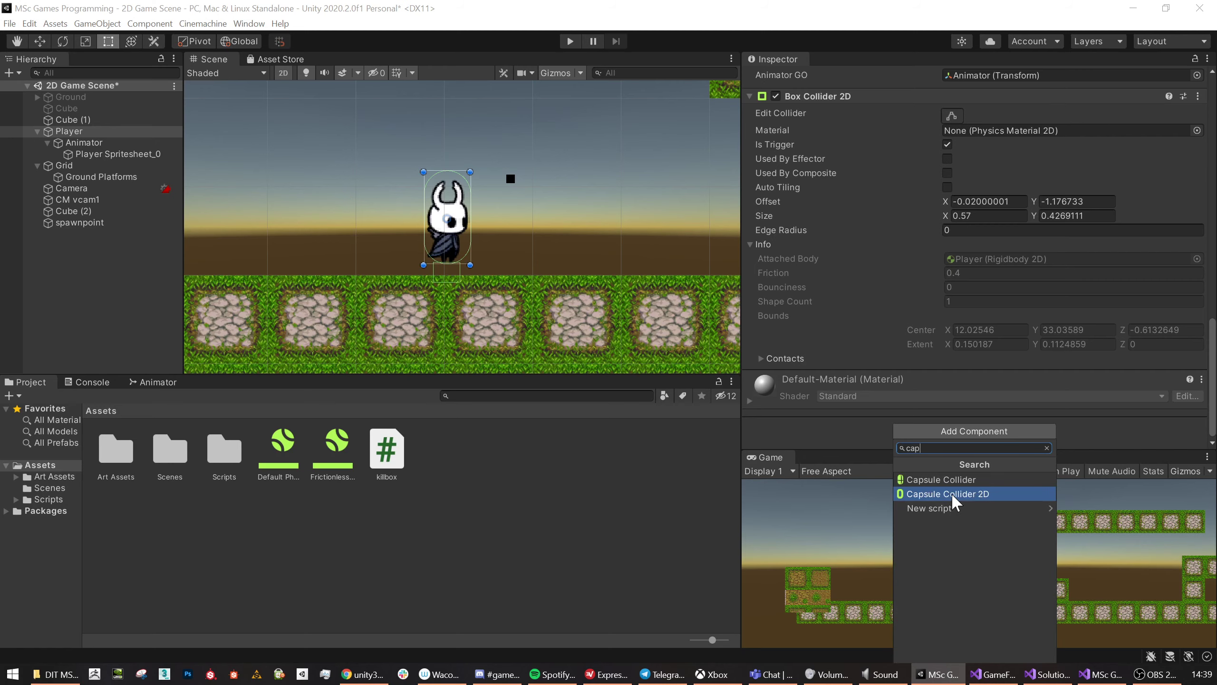
left_click(952, 496)
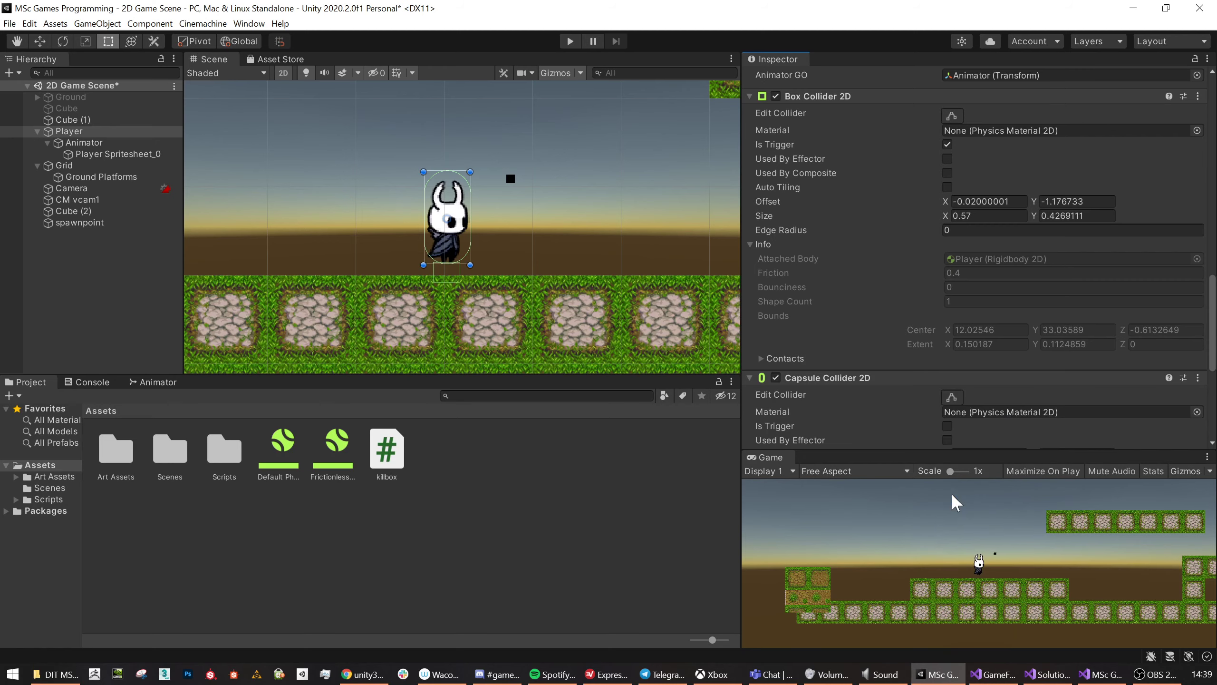
left_click(775, 377)
Run the game to test the player's jumping against the platform walls with the second capsule collider disabled, and stop it.
left_click(571, 41)
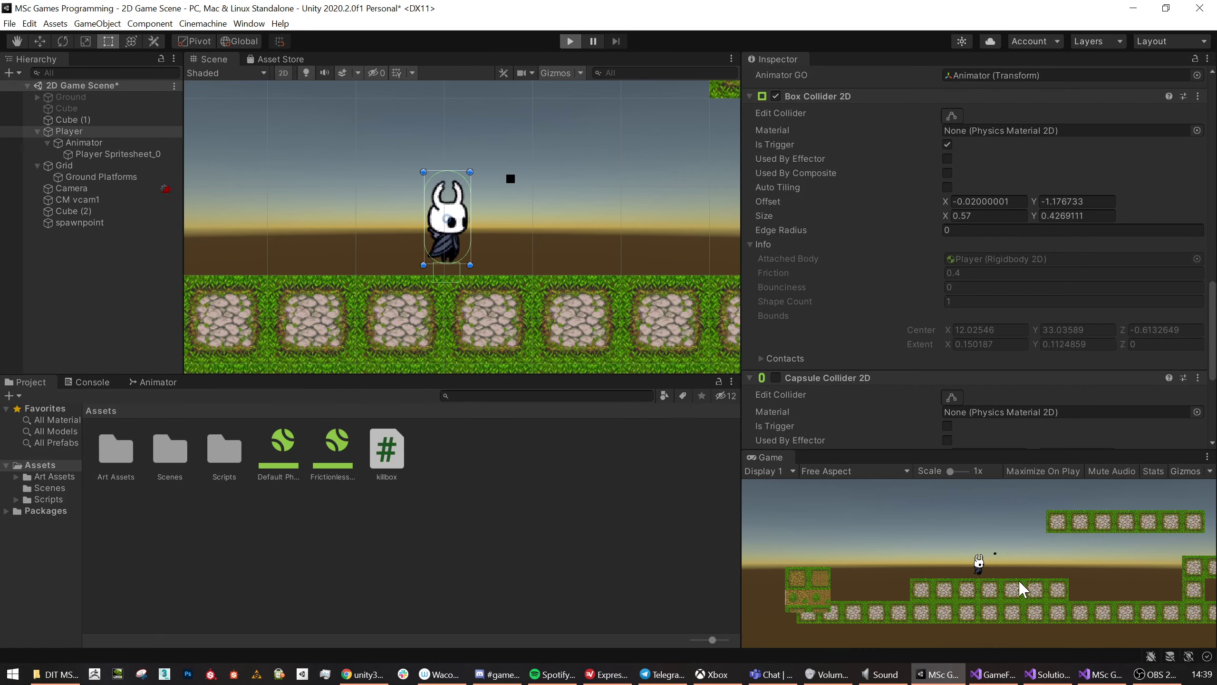
key("d")
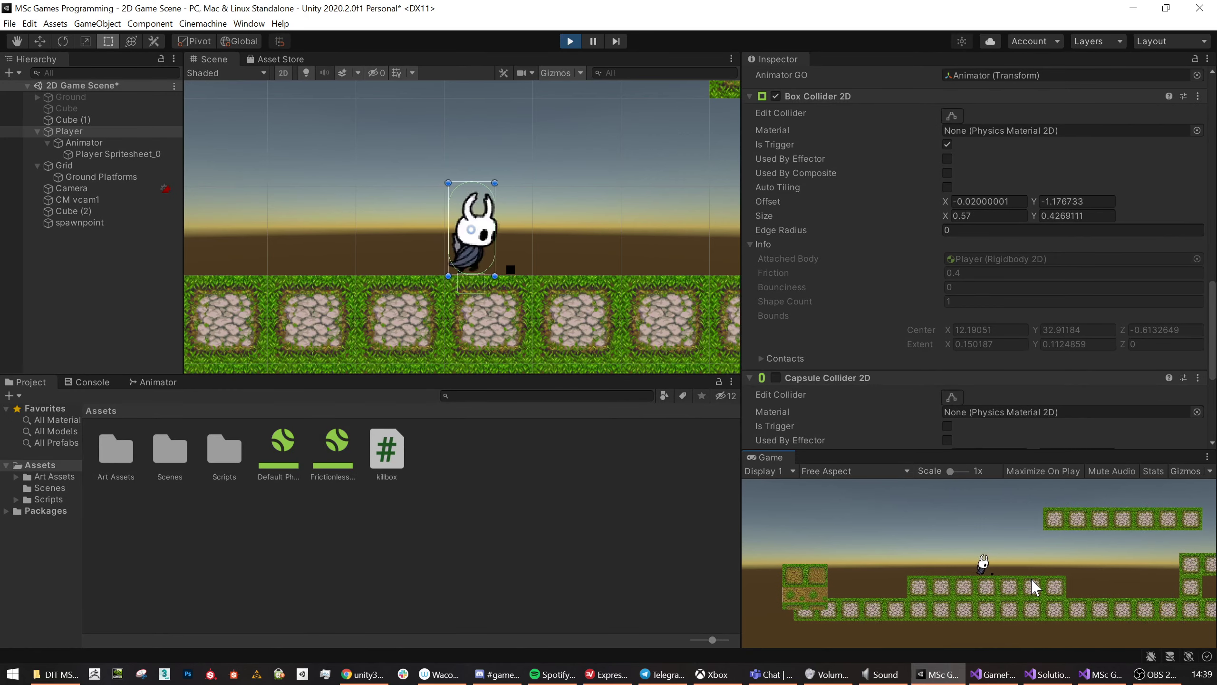
key("space")
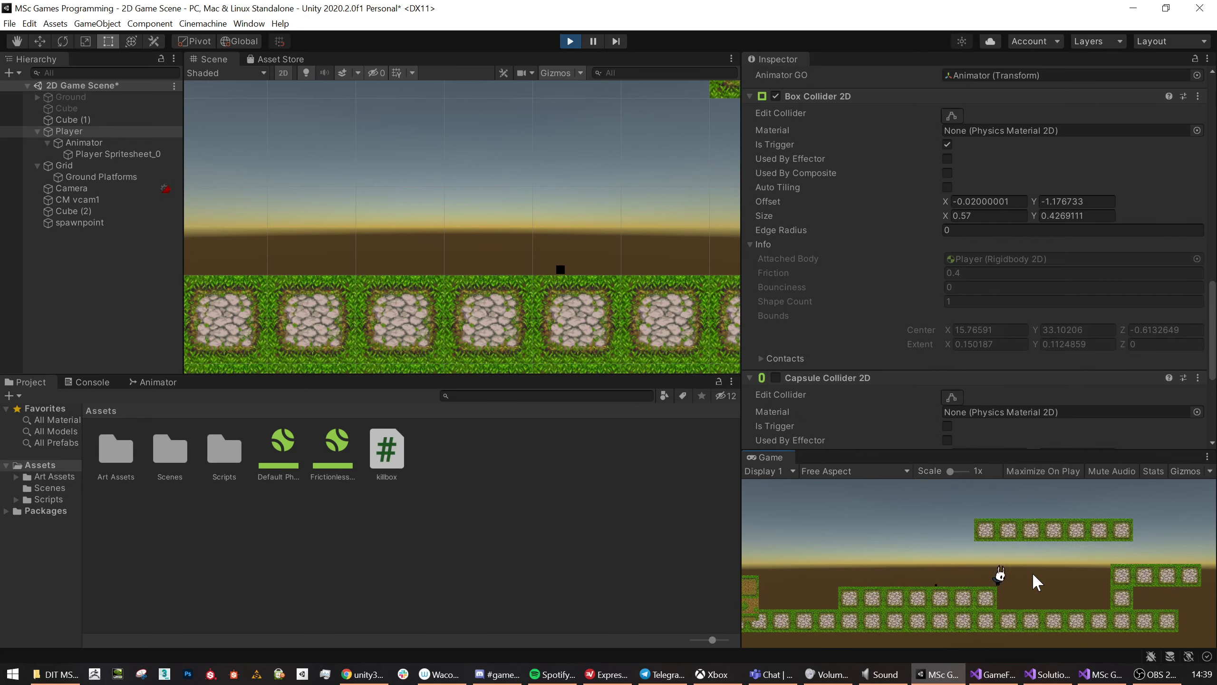
key("d")
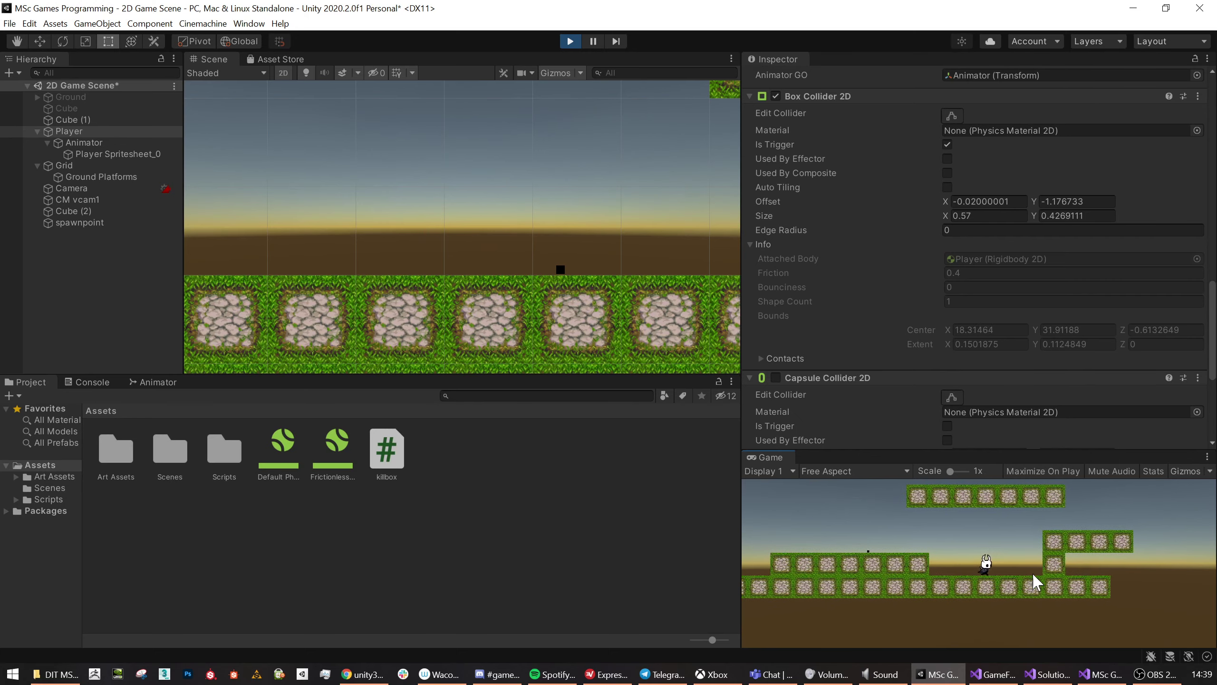
key("space")
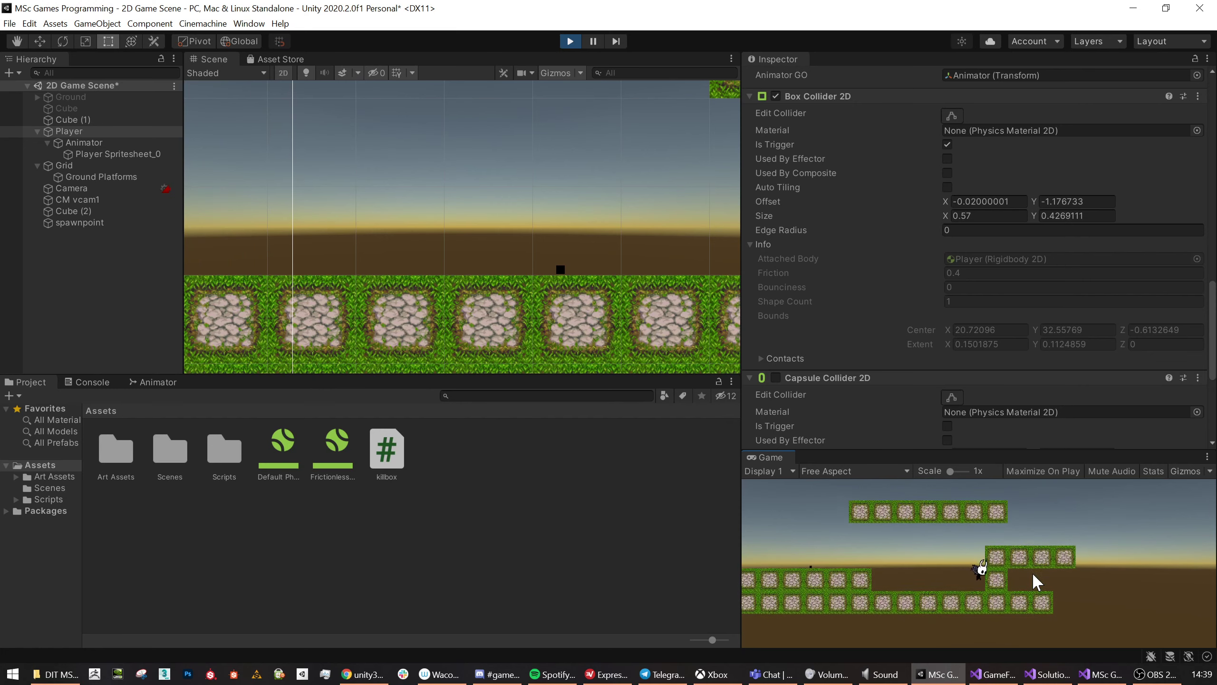
key("space")
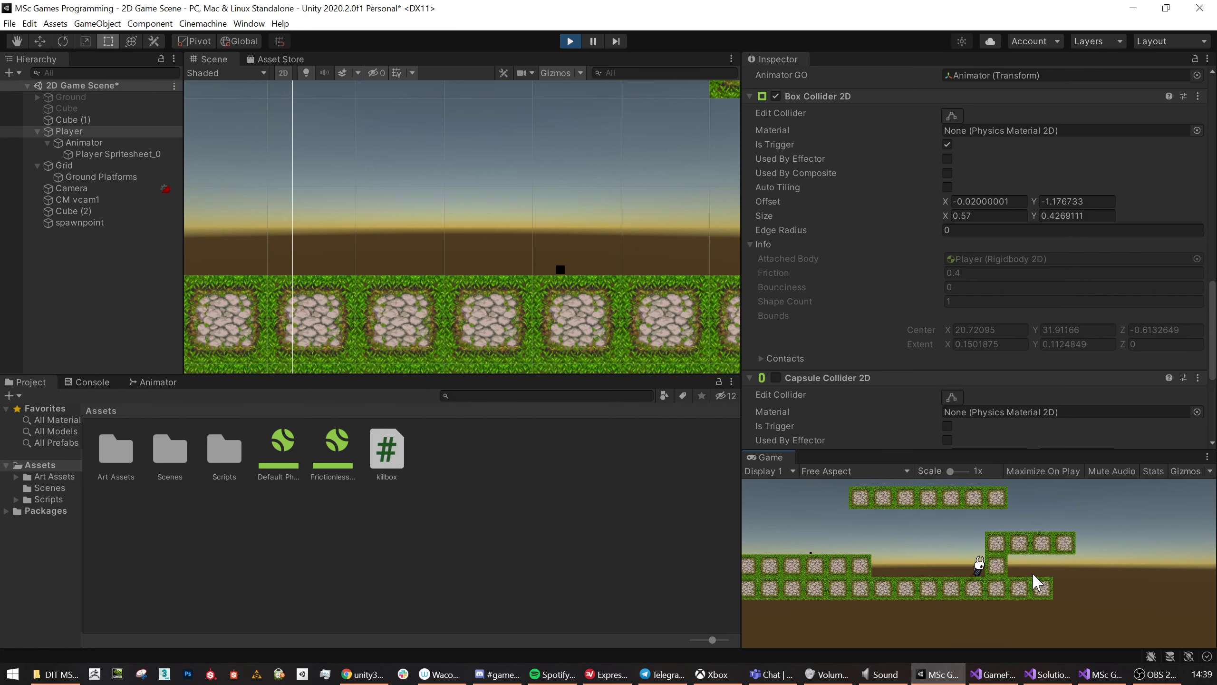
key("space")
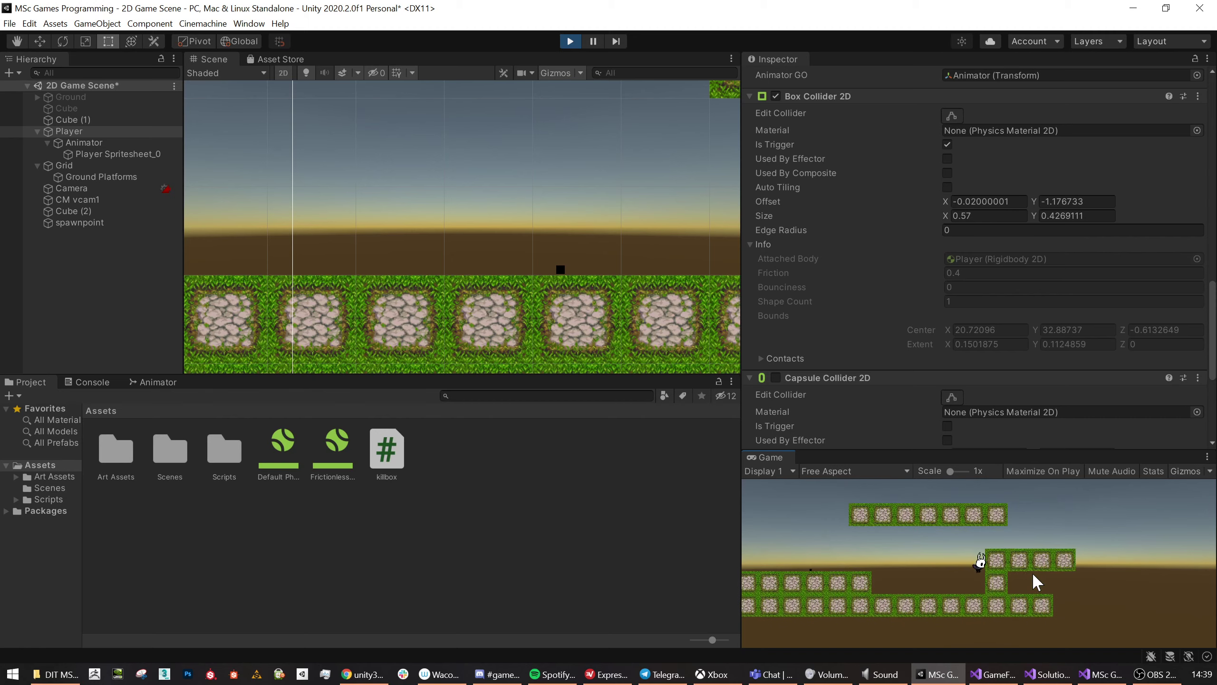
key("space")
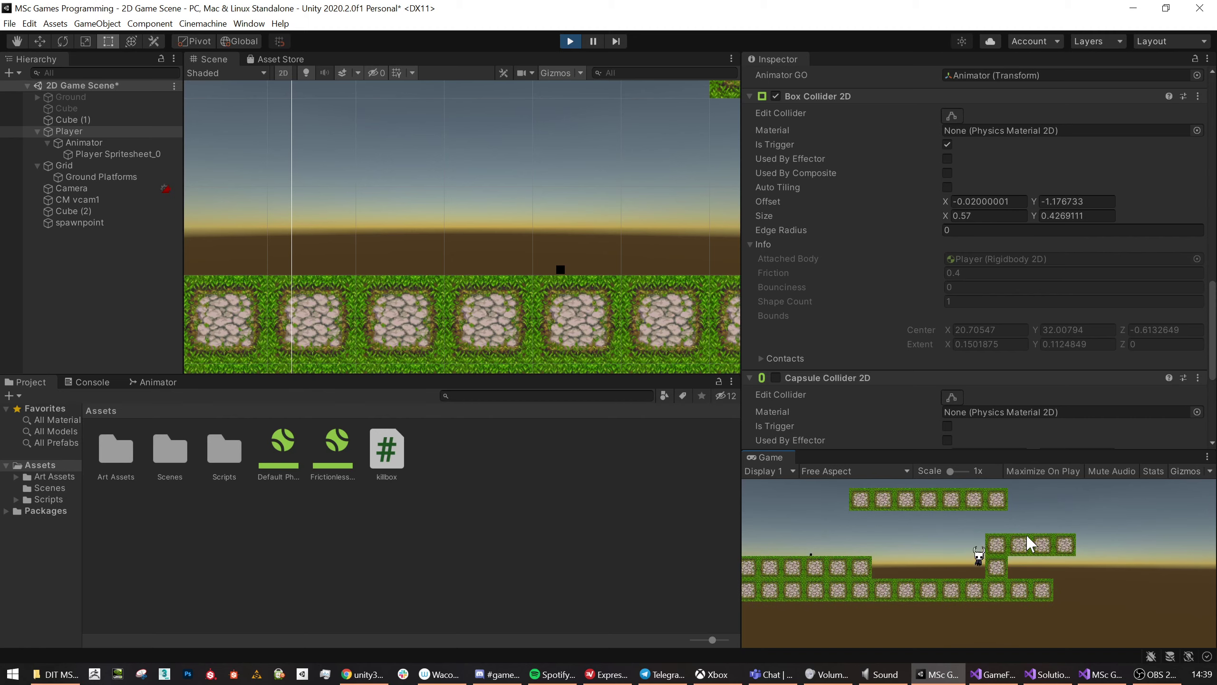
key("a")
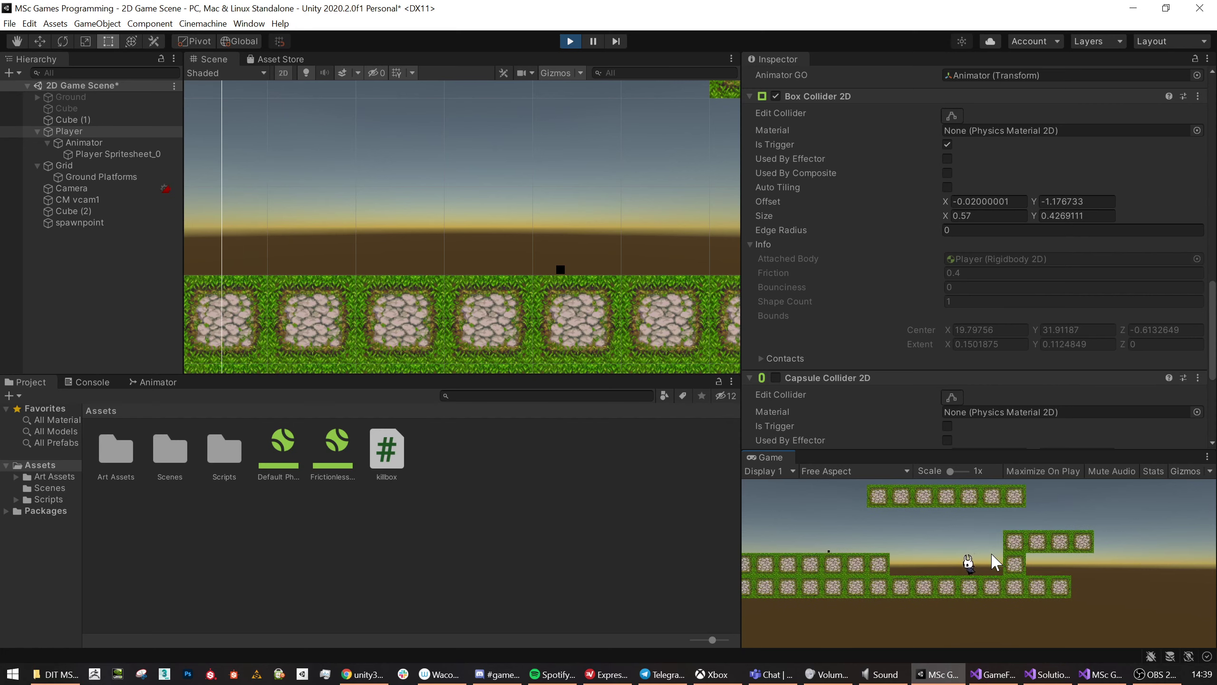
key("a")
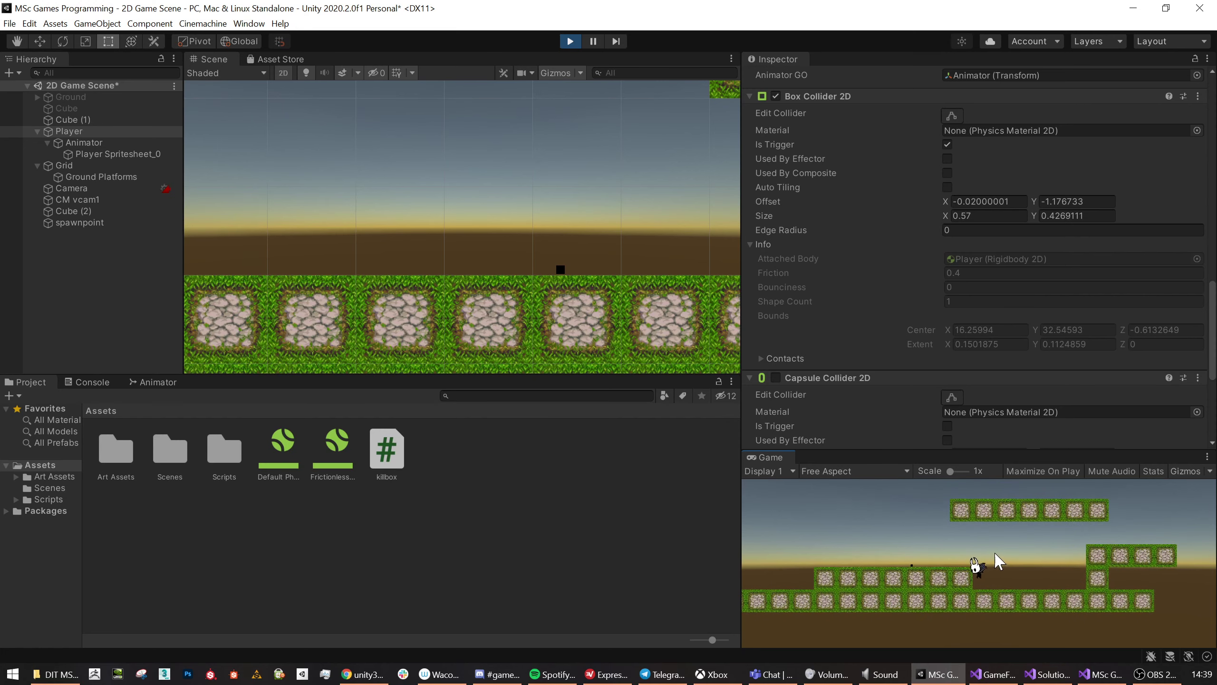
key("space")
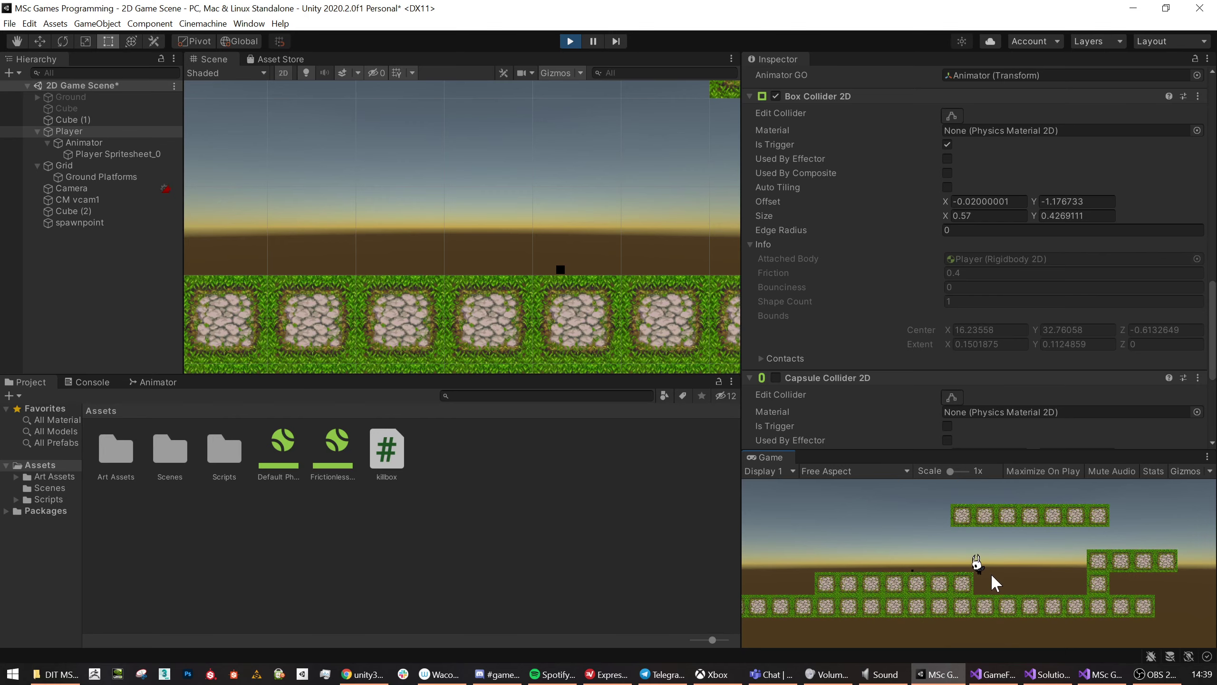
left_click(569, 41)
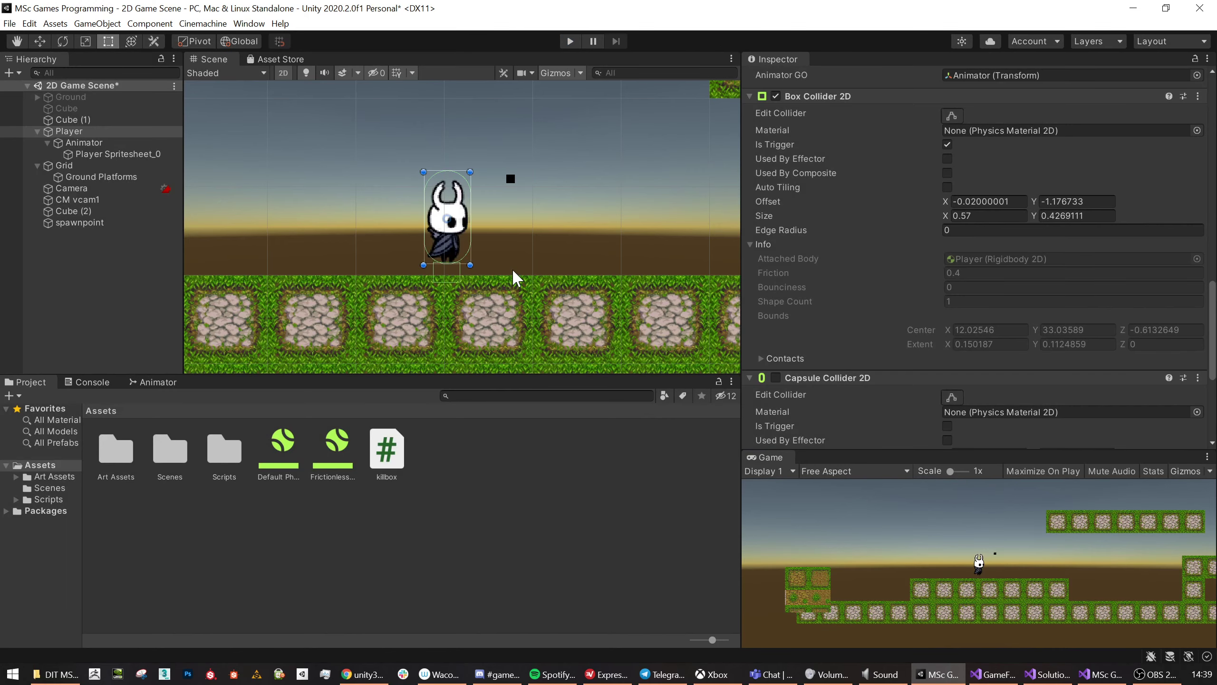
Enable the Player's second Capsule Collider 2D and set its size to 1.18 by 1.82.
left_click(776, 378)
scroll(955, 389, "down", 3)
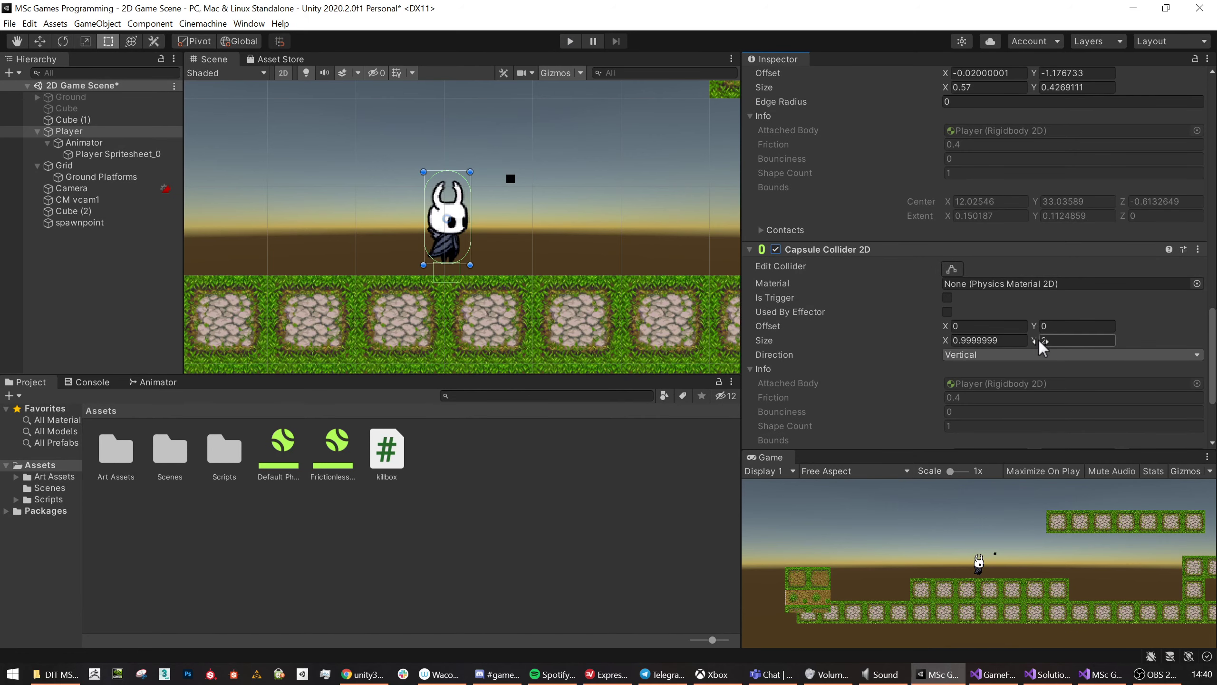
left_click_drag(945, 339, 953, 336)
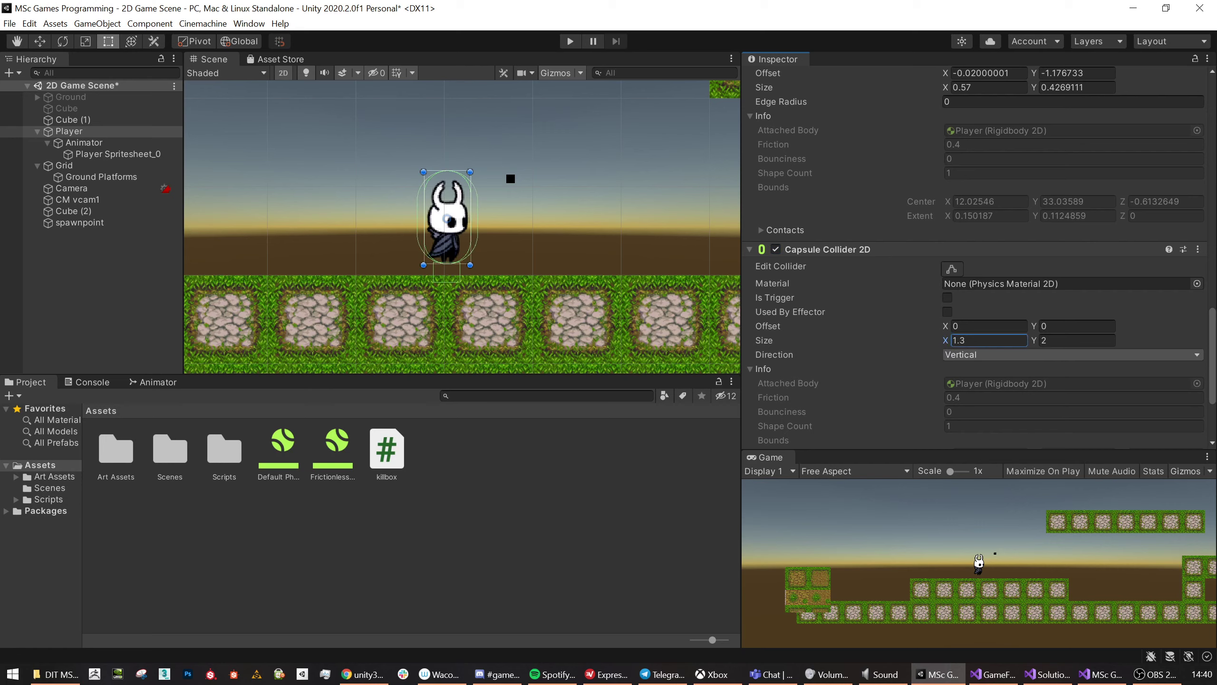
key("Tab")
left_click_drag(1033, 337, 1029, 335)
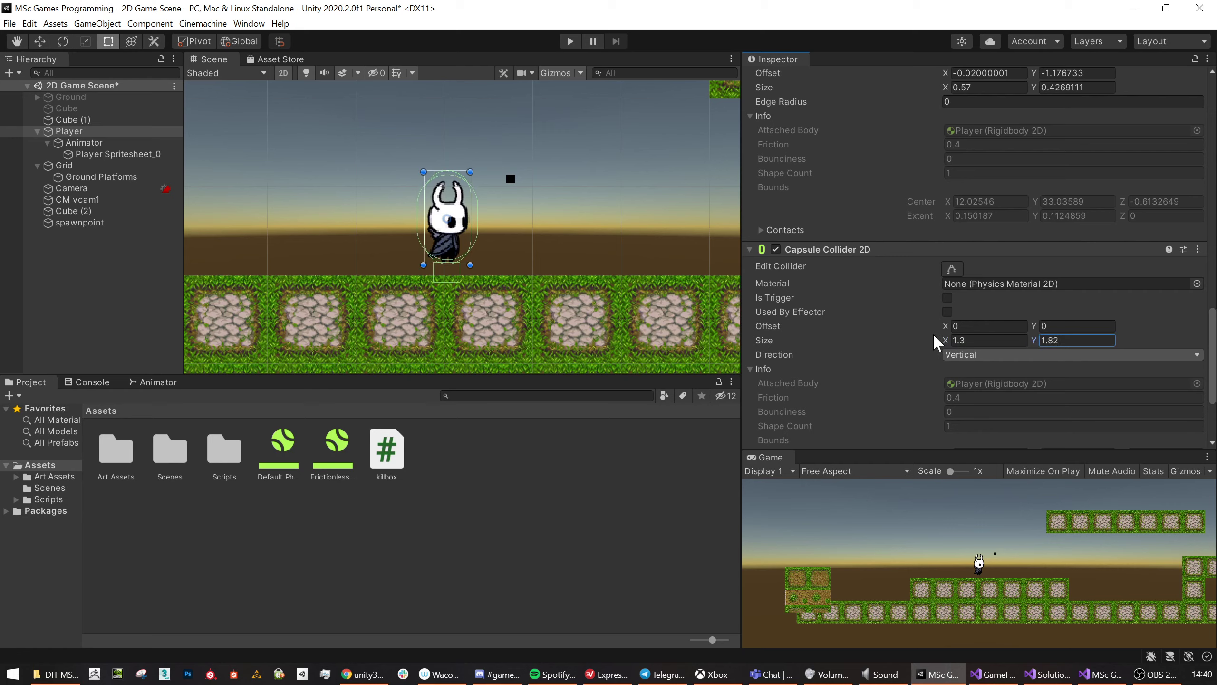
left_click_drag(947, 340, 945, 340)
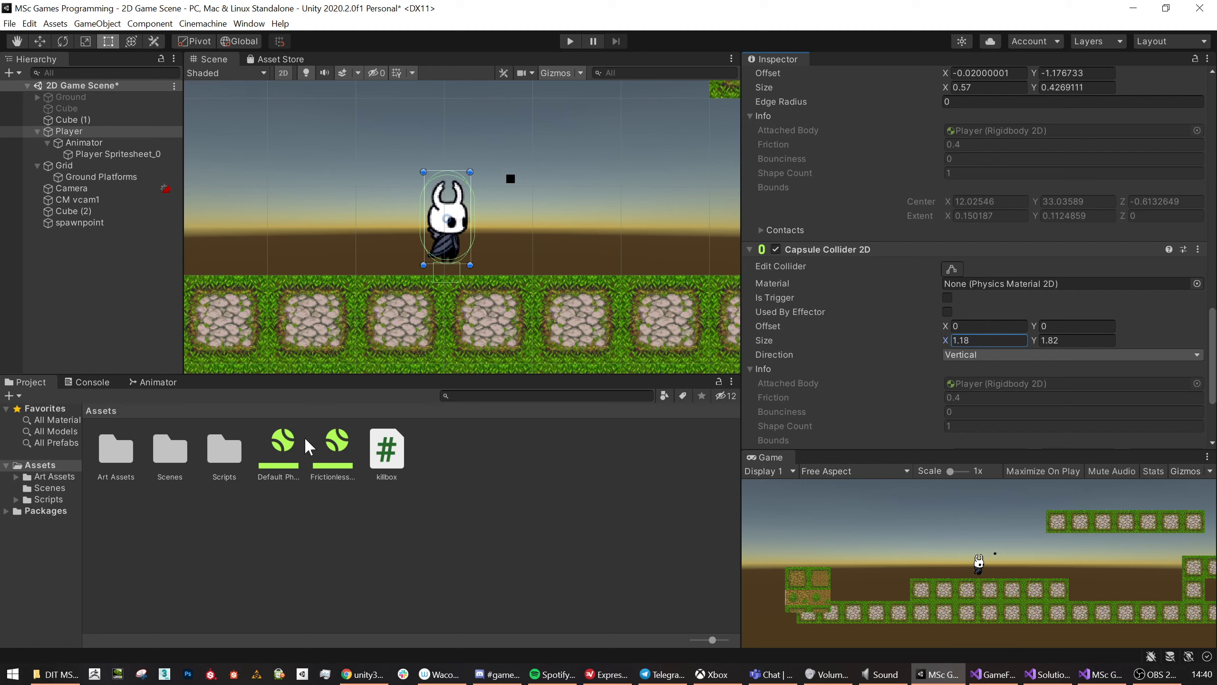
Assign Frictionless Physics Material 2D to the second capsule collider and set the material's friction to 0.
left_click_drag(337, 458, 962, 297)
double_click(996, 283)
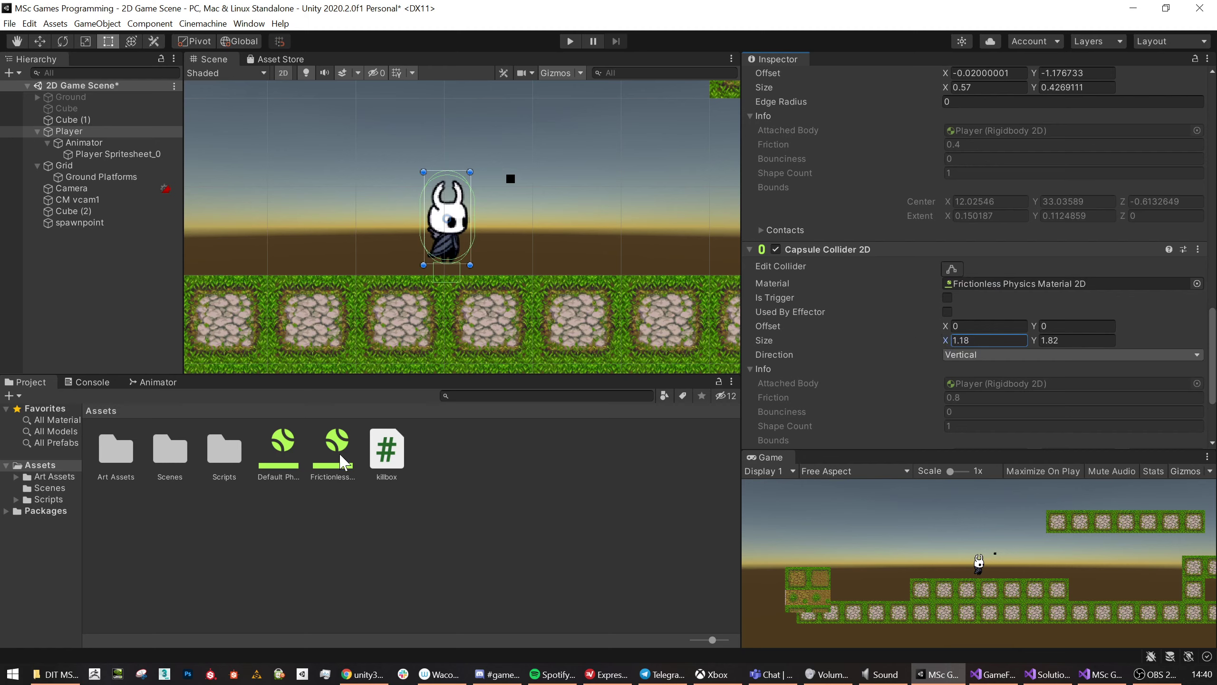
left_click(987, 113)
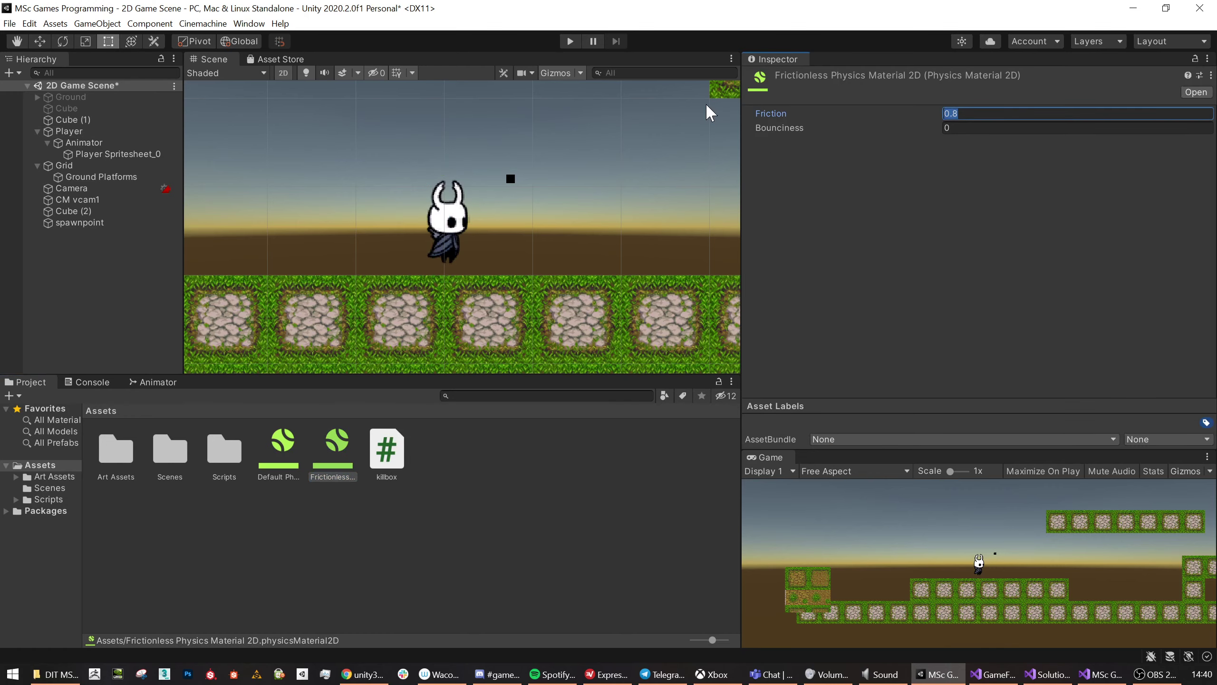
Run the game and test the player's repeated jumps against the wall beneath the right-hand ledge with the frictionless collider.
left_click(570, 43)
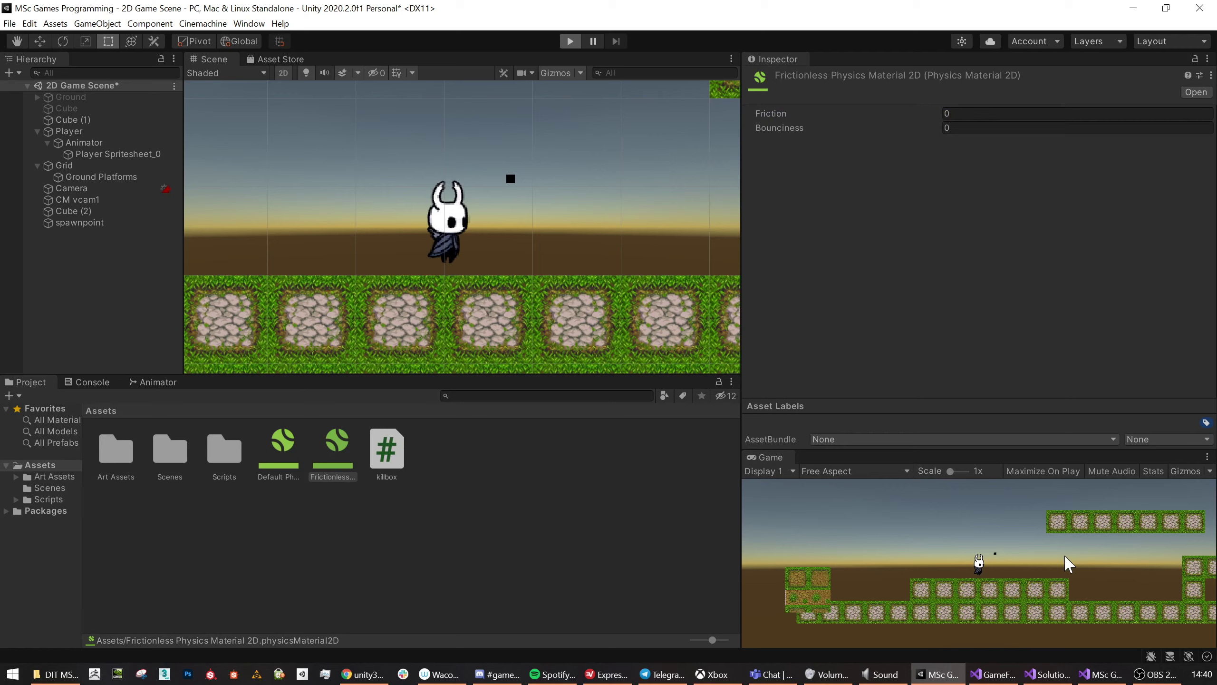
key("d")
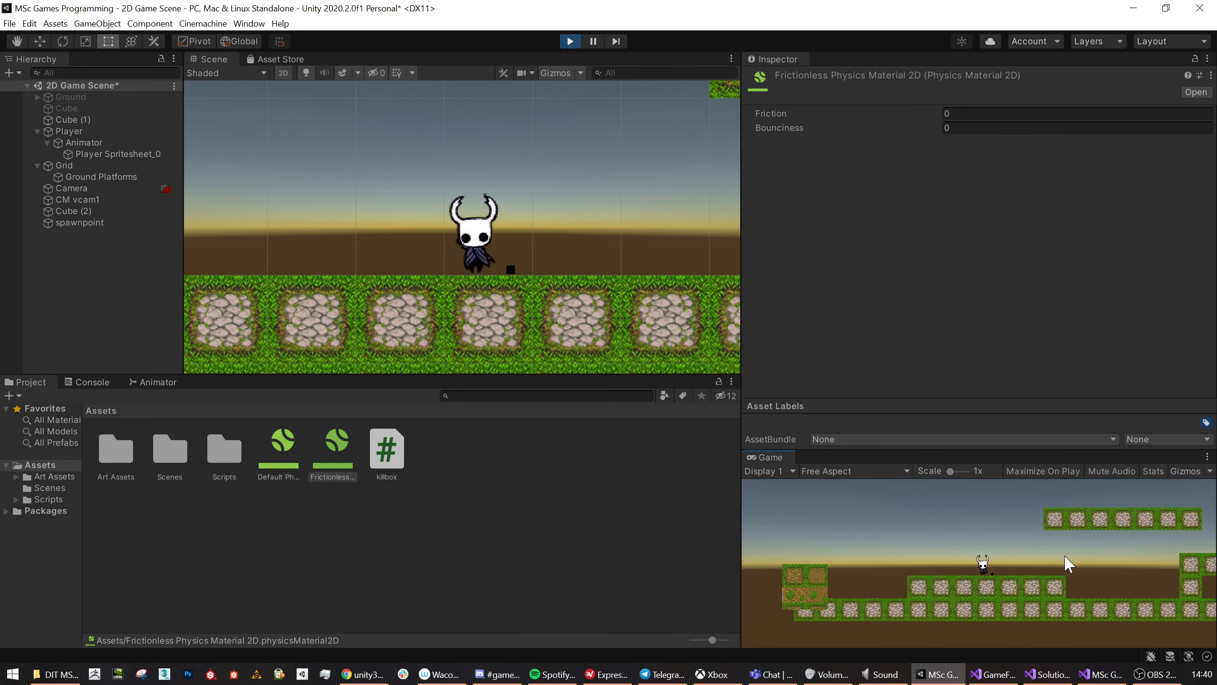
key("space")
key("space")
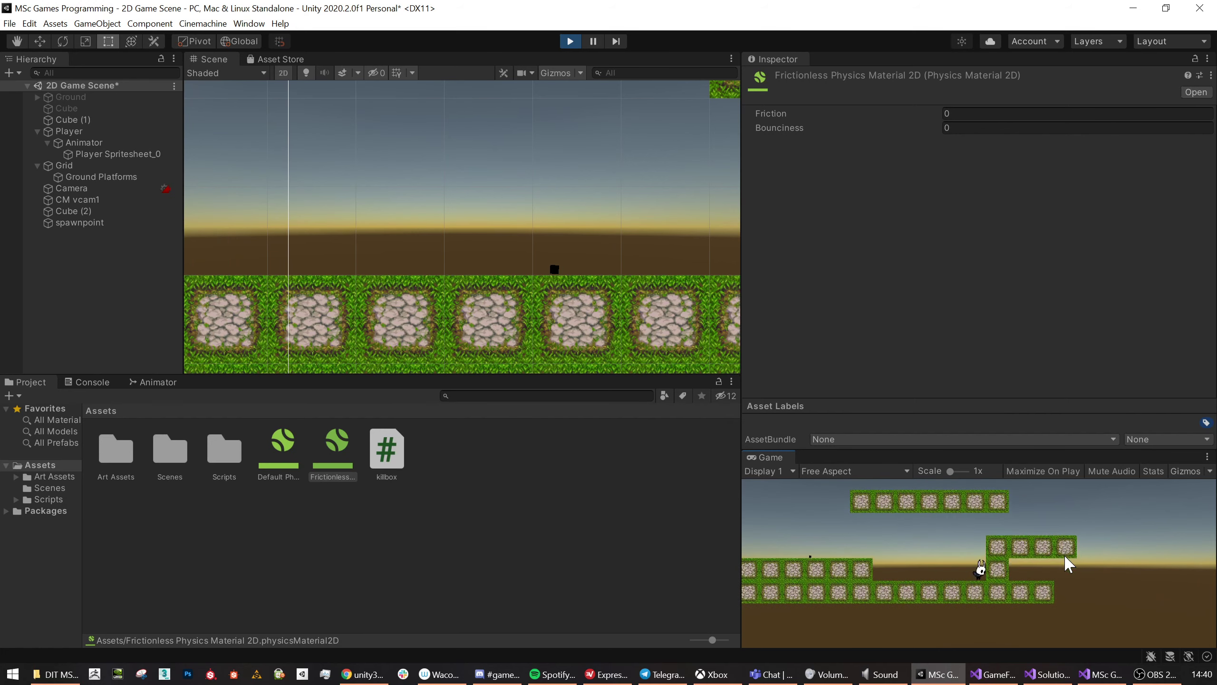
key("space")
key("space")
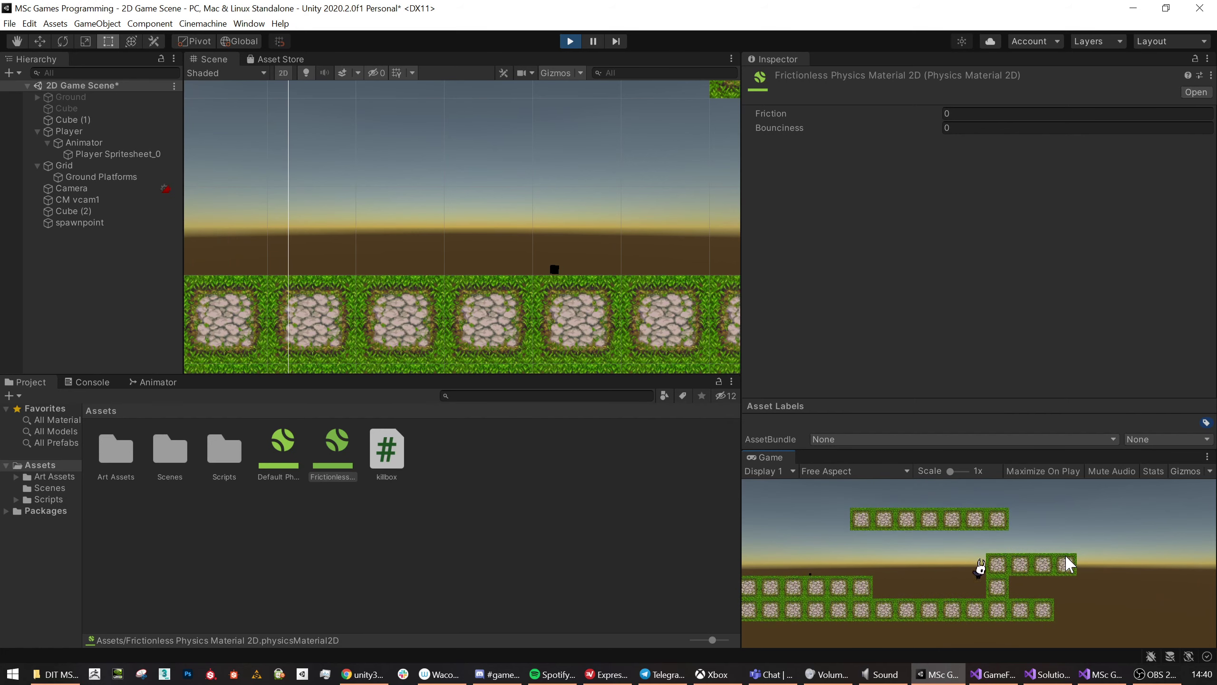
key("space")
Test the player's running and jumping against the middle platform's edge and the far-left block, and stop the game.
key("a")
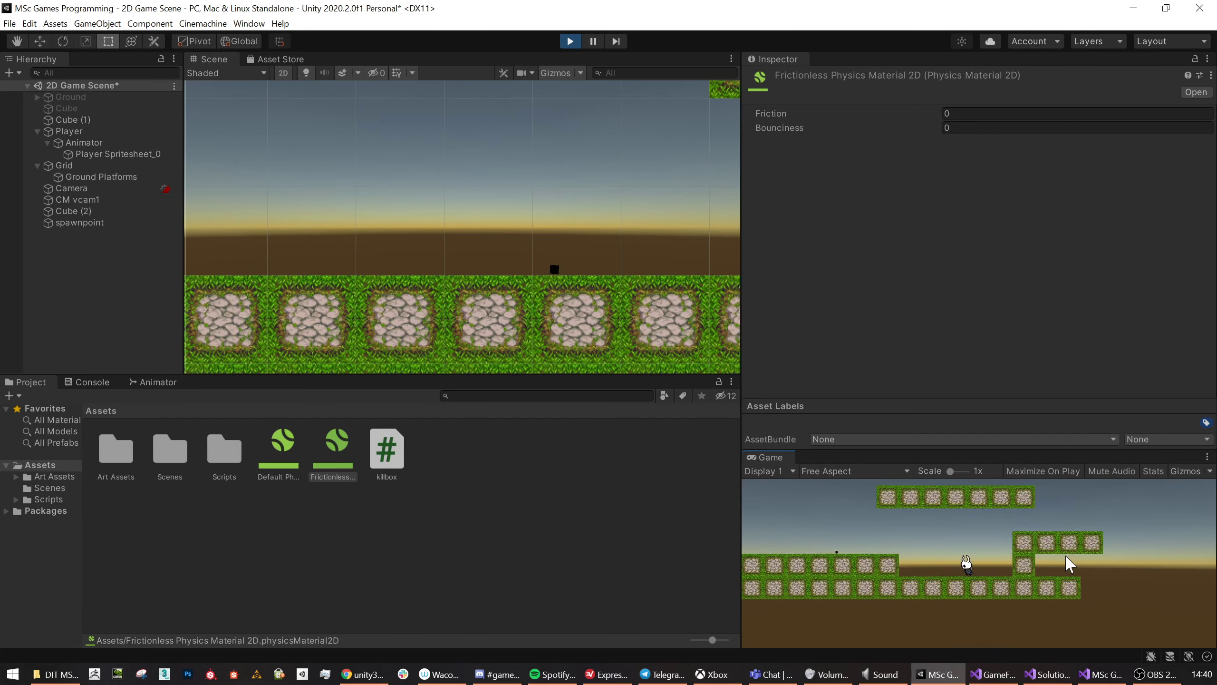
key("space")
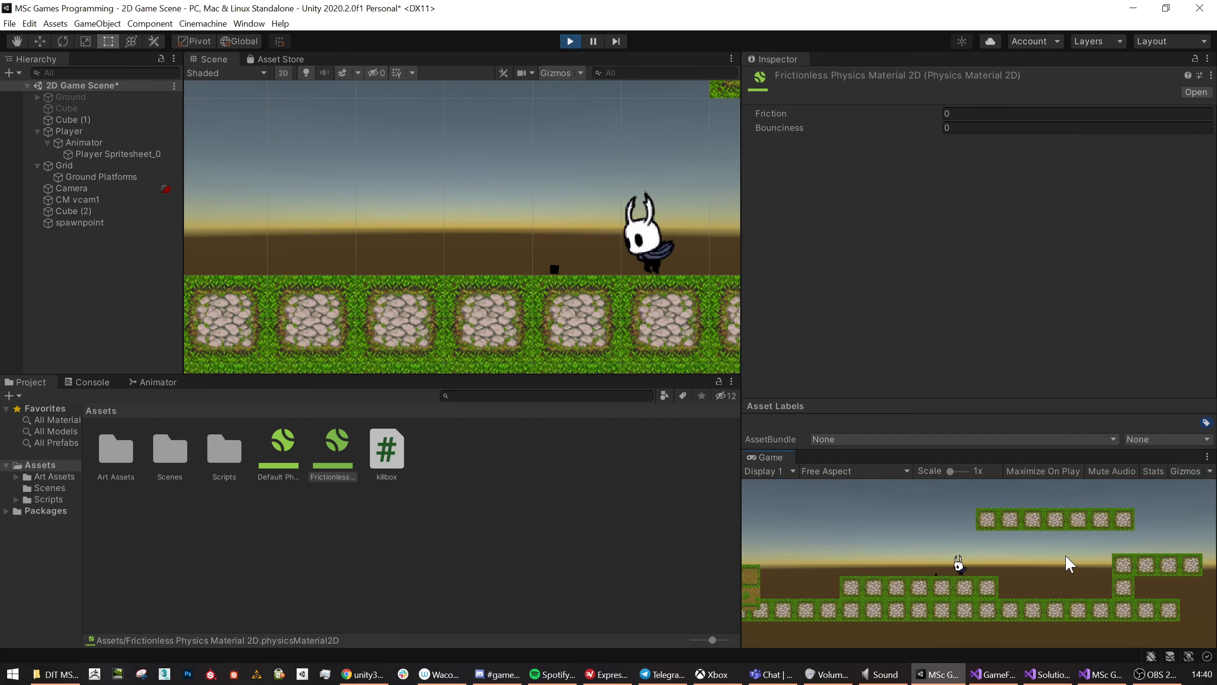
key("space")
key("d")
key("a")
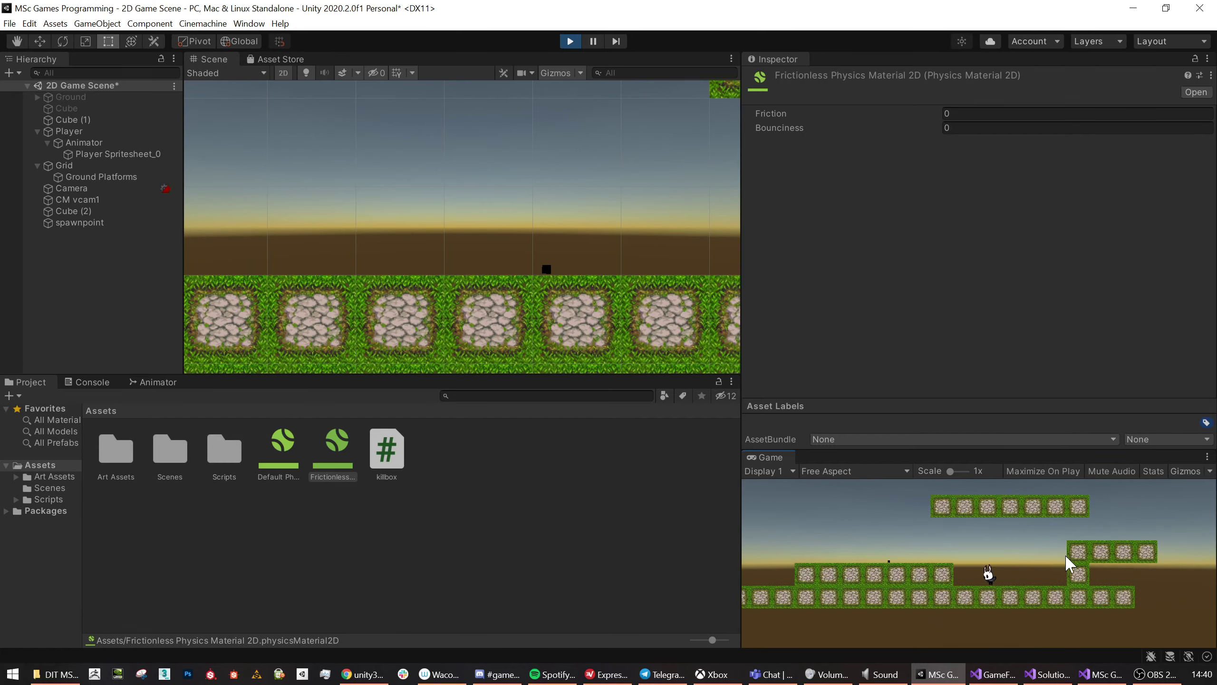
key("d")
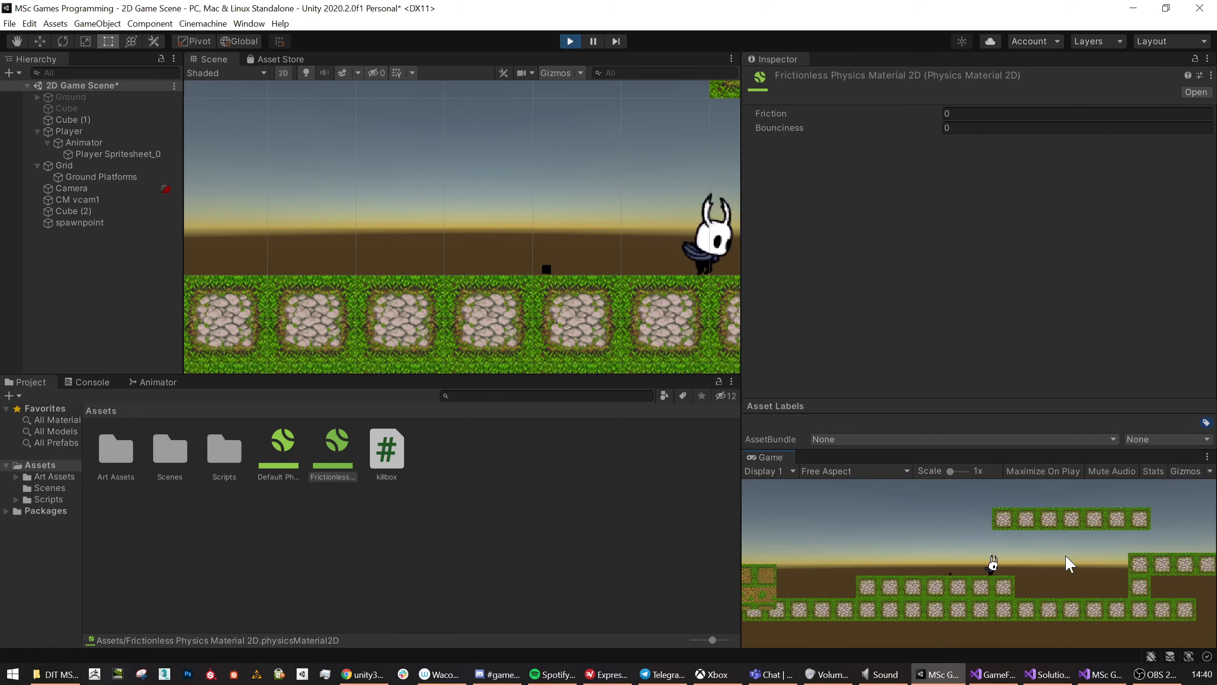
key("a")
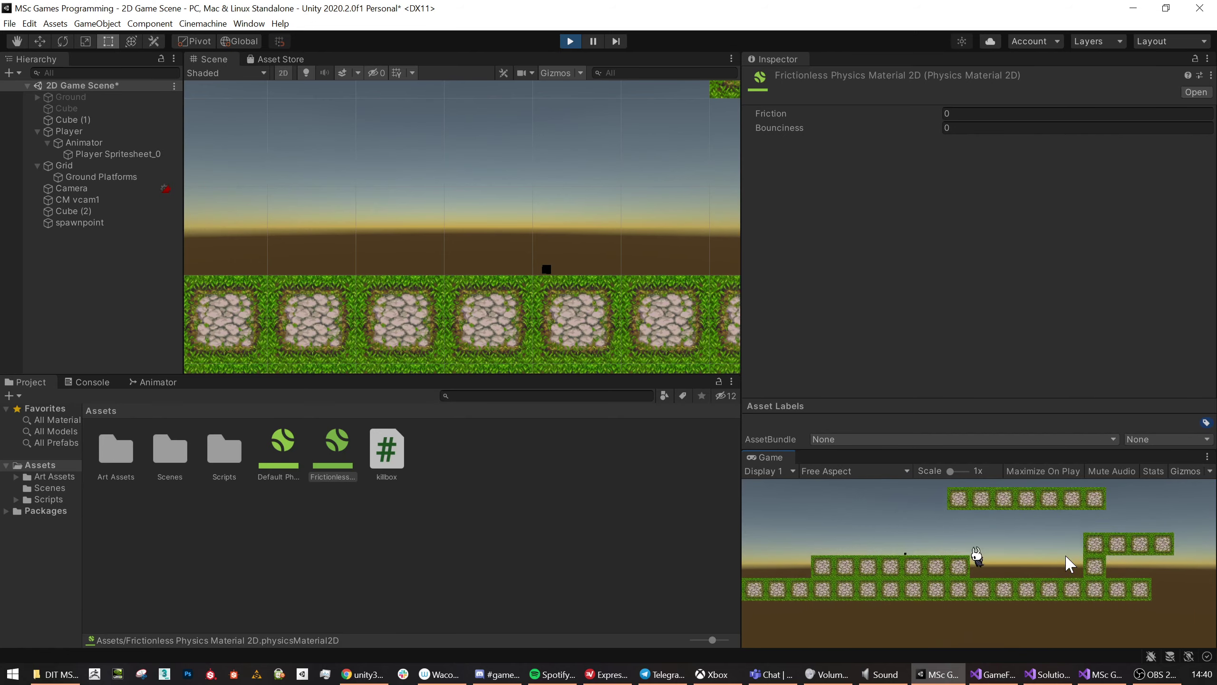
key("space")
key("d")
key("space")
key("a")
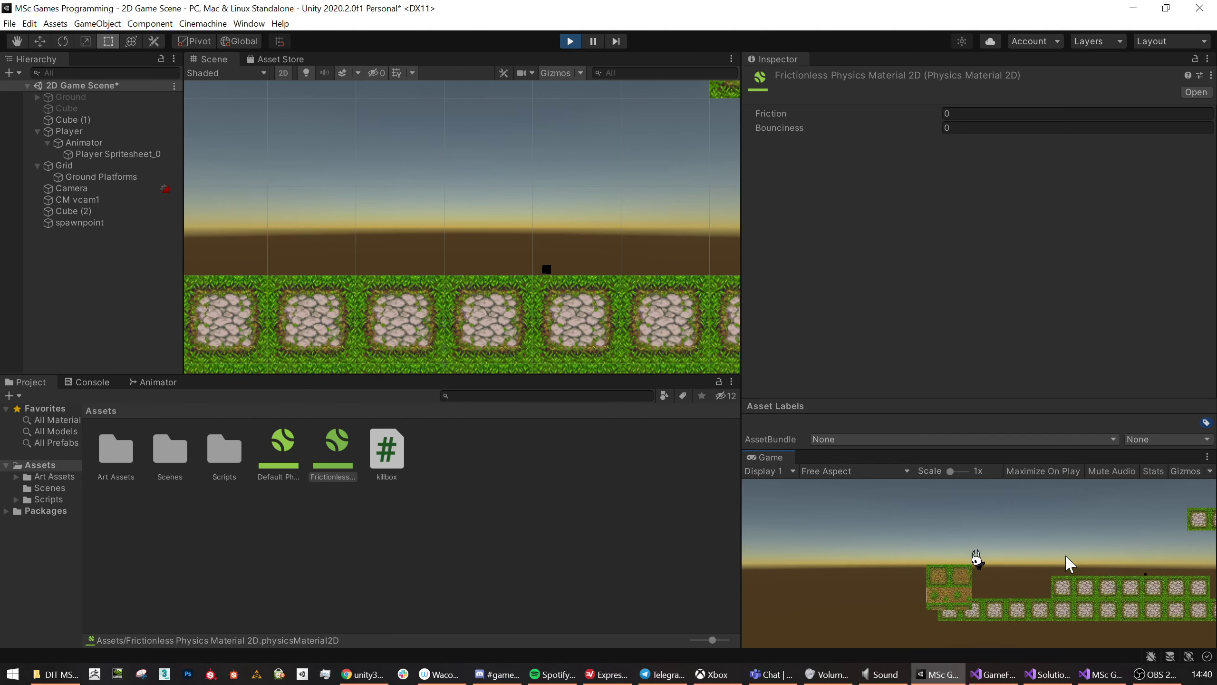
key("d")
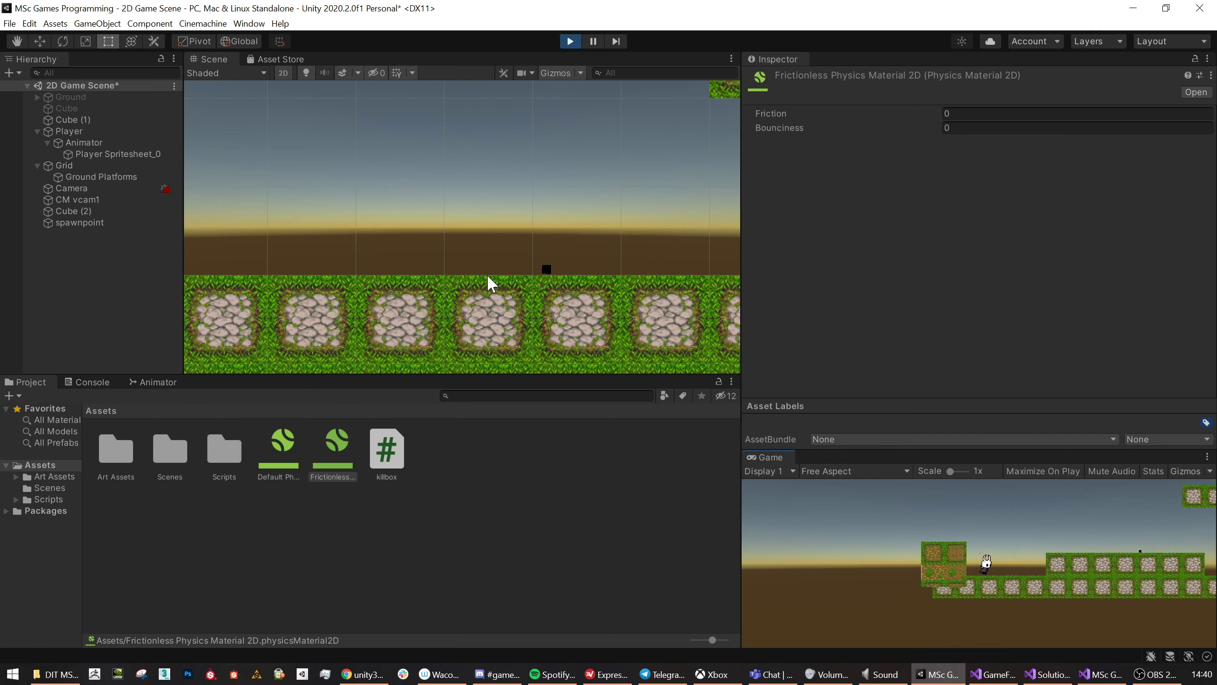
key("space")
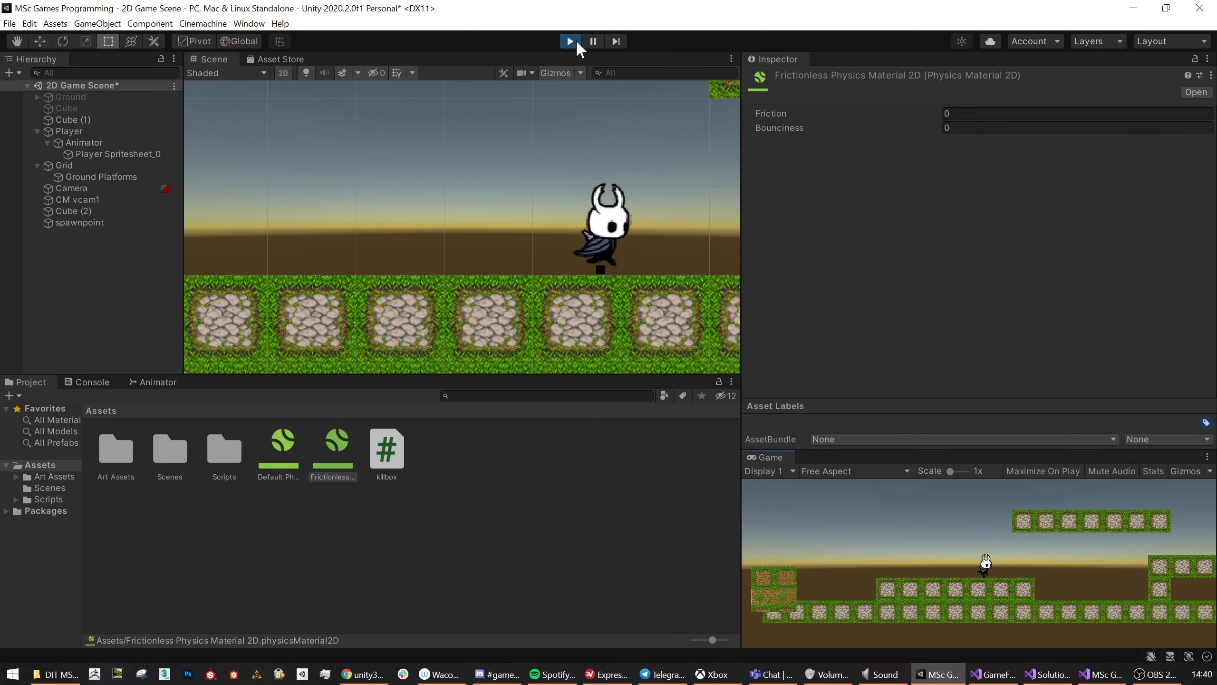
left_click(577, 41)
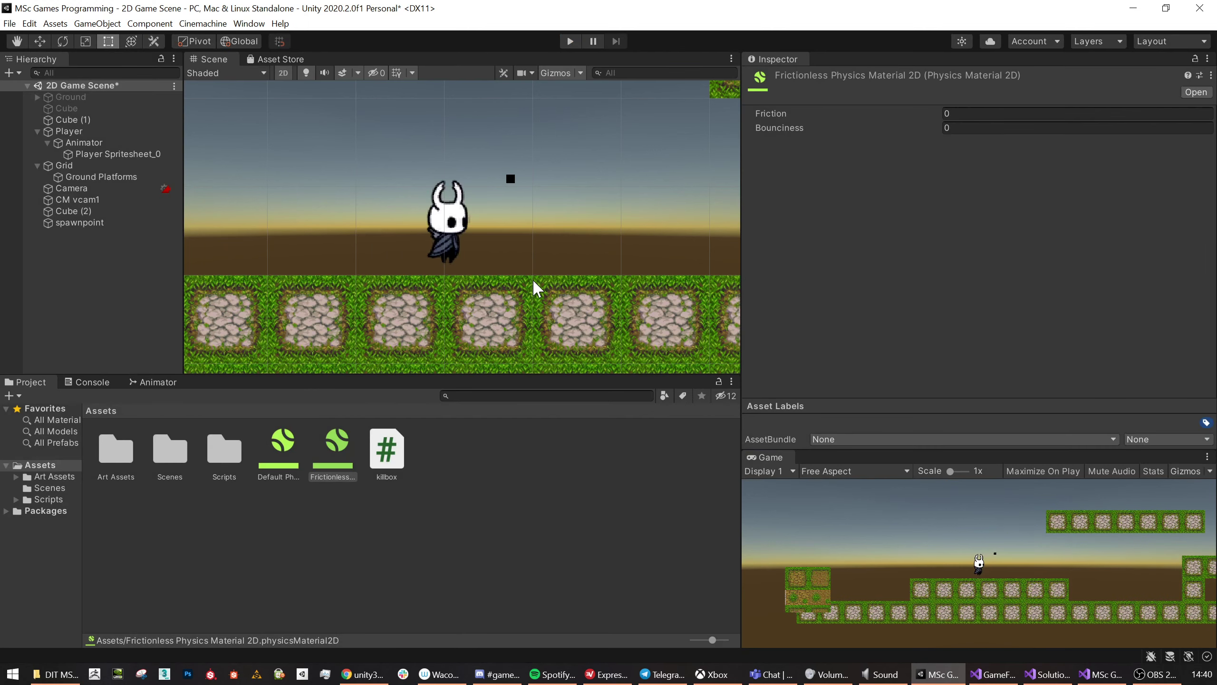